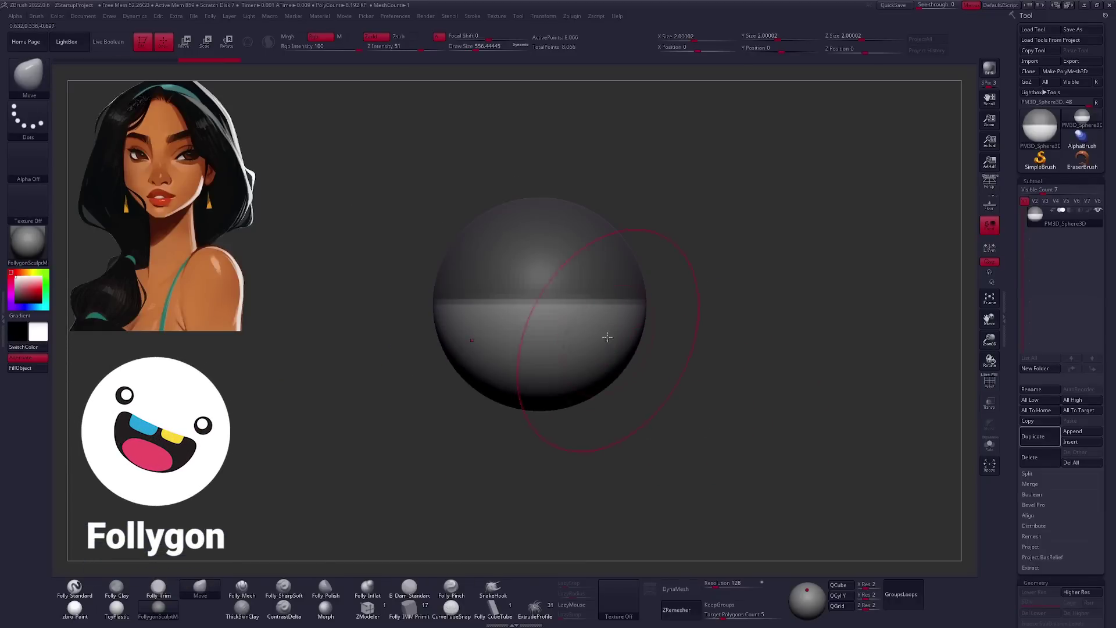
Pull the sphere's lower front forward and down into a blocky jaw lobe.
drag(598, 386, 598, 430)
drag(755, 442, 617, 457)
key(b)
mouse_move(617, 458)
right_down()
mouse_move(540, 465)
mouse_move(582, 466)
right_up()
click(533, 469)
Switch back to the Move brush and turn the head to face front.
key(b)
key(m)
key(v)
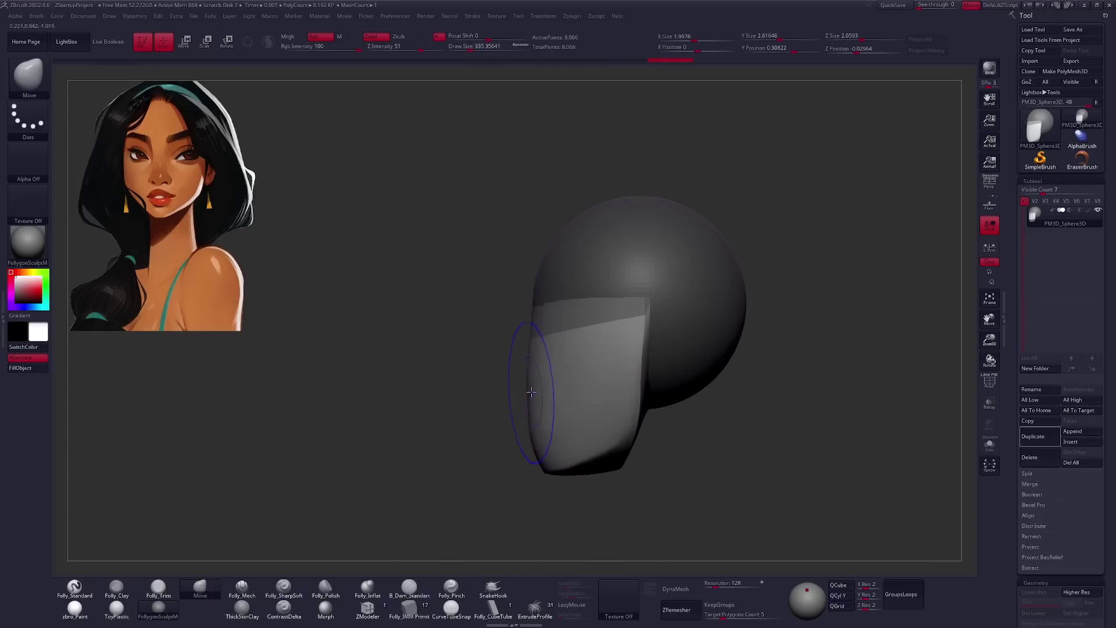
right_drag(572, 388, 884, 399)
click(1072, 431)
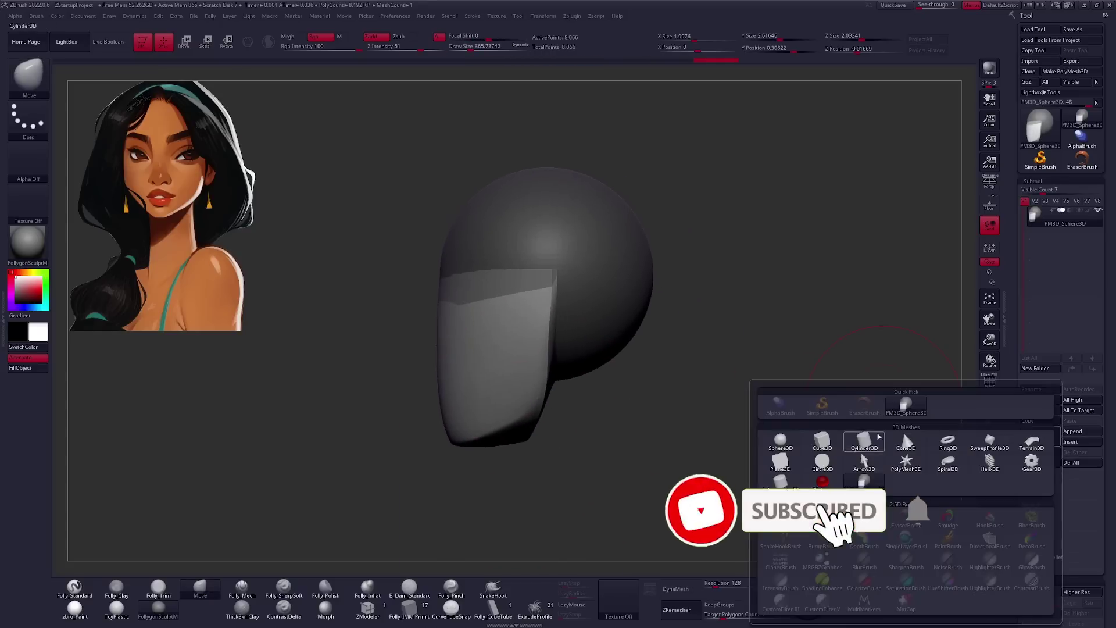
Append a Cylinder3D and move and scale it into a slim neck under the head.
click(859, 448)
key(w)
drag(621, 290, 612, 314)
mouse_move(557, 394)
mouse_down()
mouse_move(551, 494)
mouse_move(566, 511)
mouse_move(648, 439)
mouse_move(667, 391)
mouse_up()
key(q)
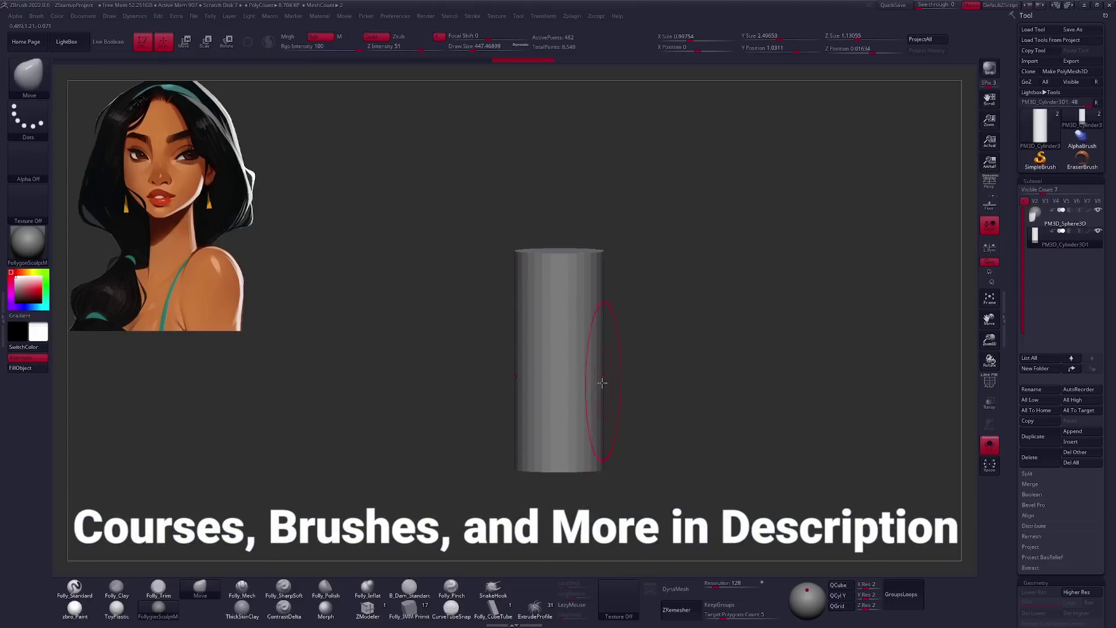
key(w)
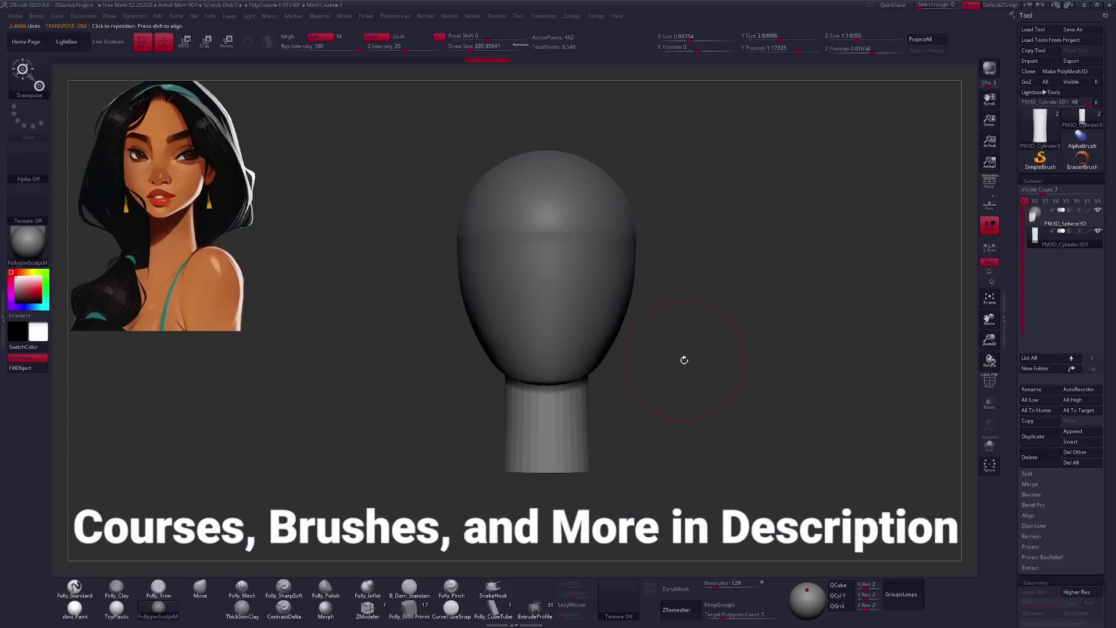
Select the head and carve shallow eye sockets with the Folly_Clay brush.
key(q)
alt+click(581, 279)
mouse_move(665, 339)
mouse_down()
mouse_move(628, 286)
mouse_move(570, 328)
mouse_up()
key(c)
drag(668, 349, 550, 370)
key(b)
key(m)
key(v)
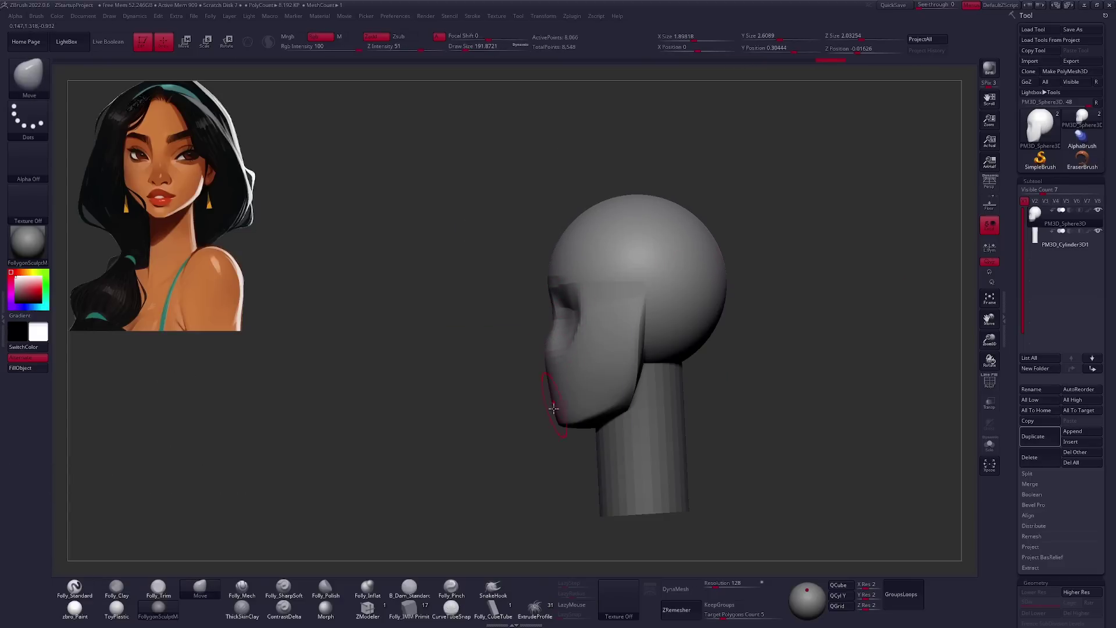
drag(523, 360, 581, 348)
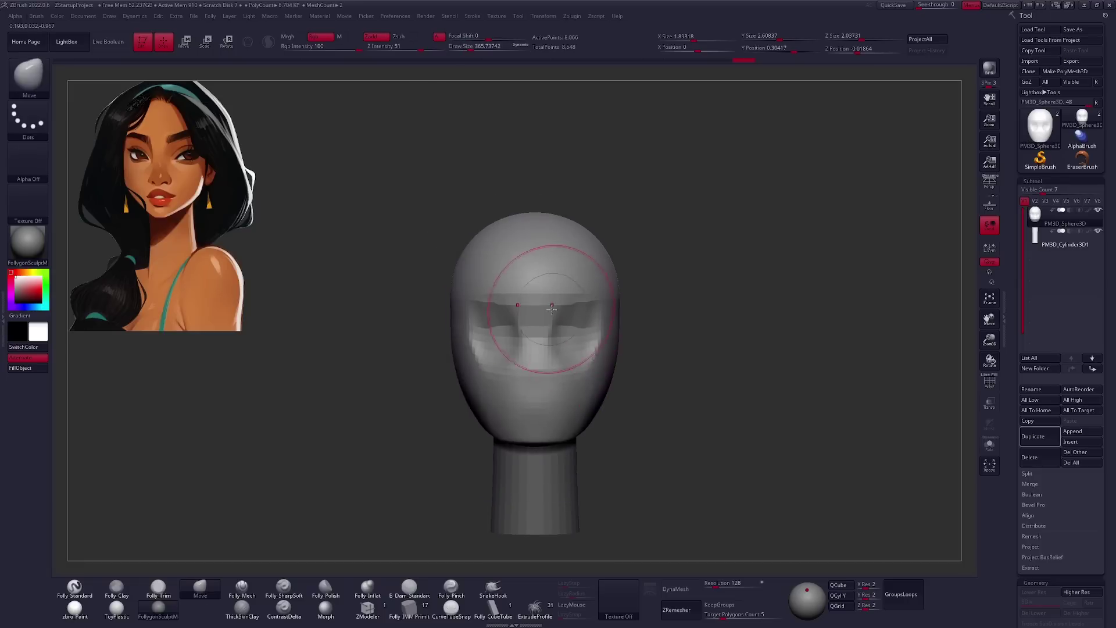
Subdivide the head and sculpt brow and cheek planes with Folly_Mech.
key(ctrl+d)
key(ctrl+d)
key(b)
key(f)
key(m)
right_drag(563, 314, 568, 320)
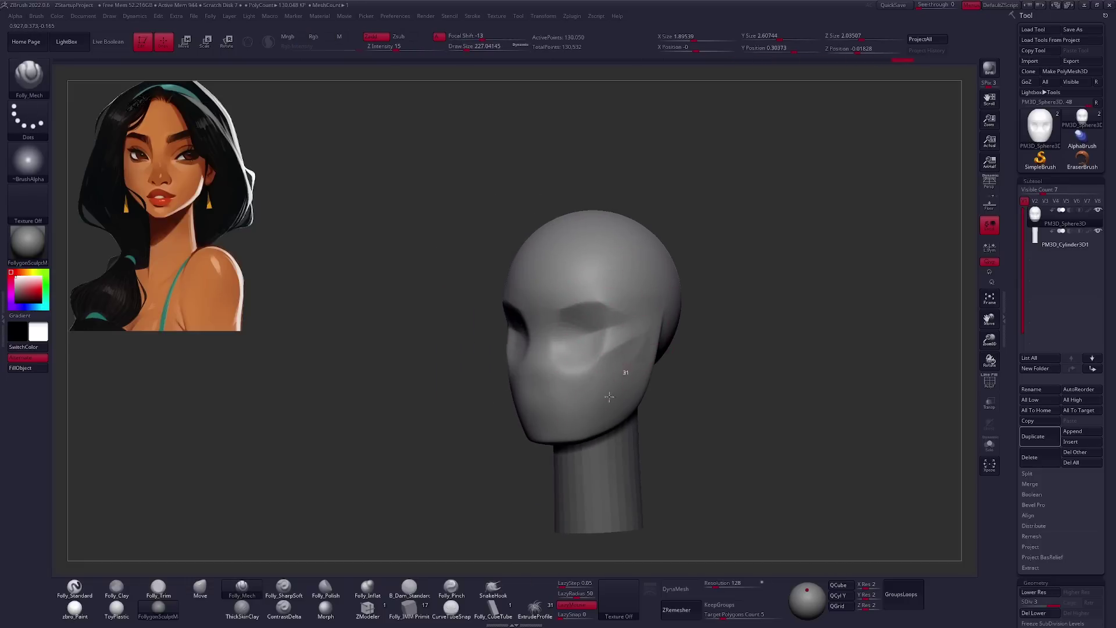
mouse_move(609, 397)
shift+right_down()
mouse_move(569, 430)
mouse_move(581, 435)
mouse_move(505, 324)
shift+right_up()
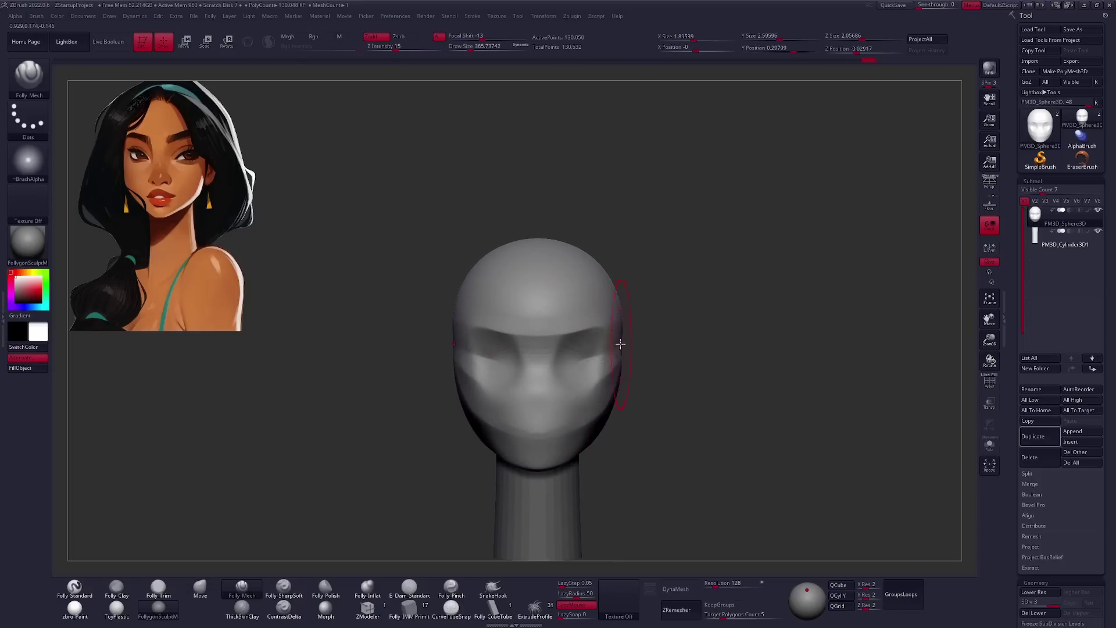
alt+right_drag(677, 337, 660, 375)
Pull out a rounded nose with Move and refine the planes around it.
key(b)
key(m)
key(v)
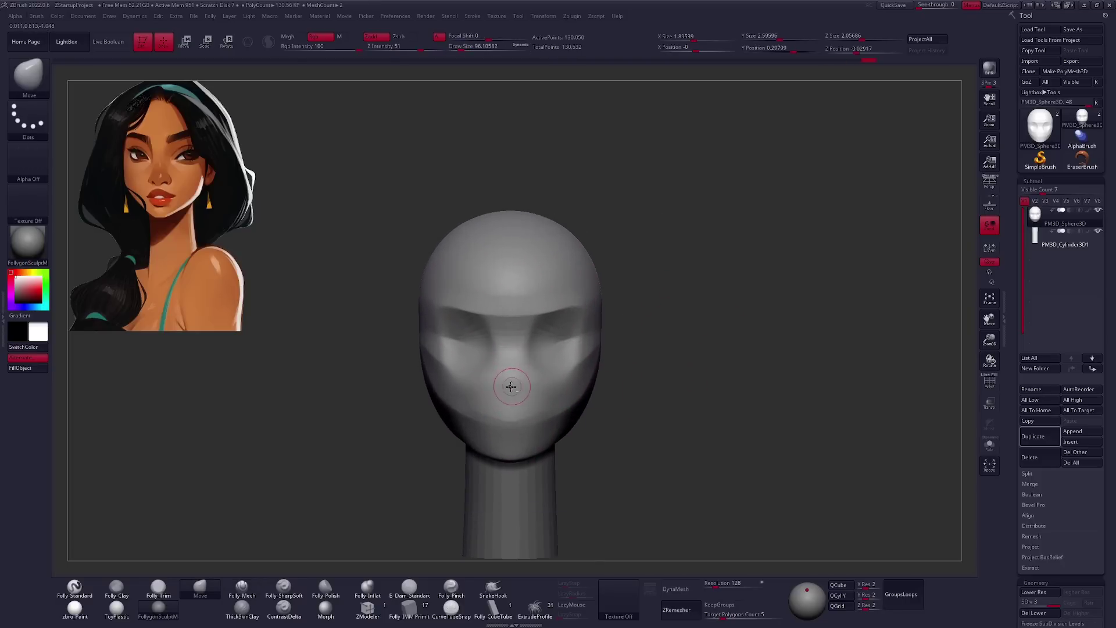
drag(519, 387, 523, 396)
key(b)
key(f)
key(m)
alt+right_drag(526, 419, 532, 400)
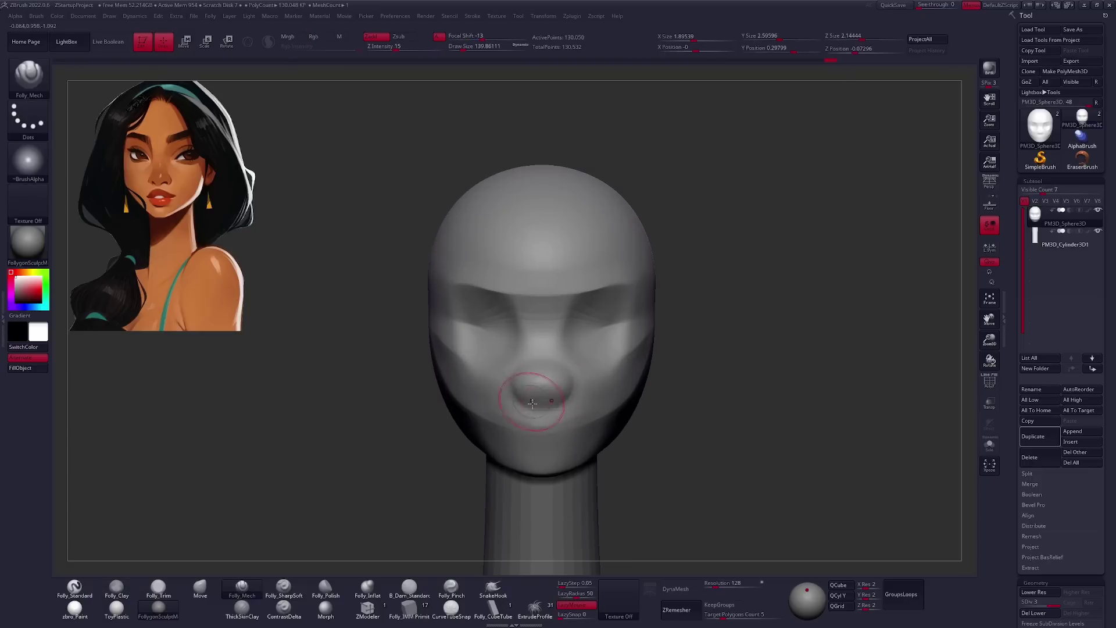
key(b)
key(m)
key(v)
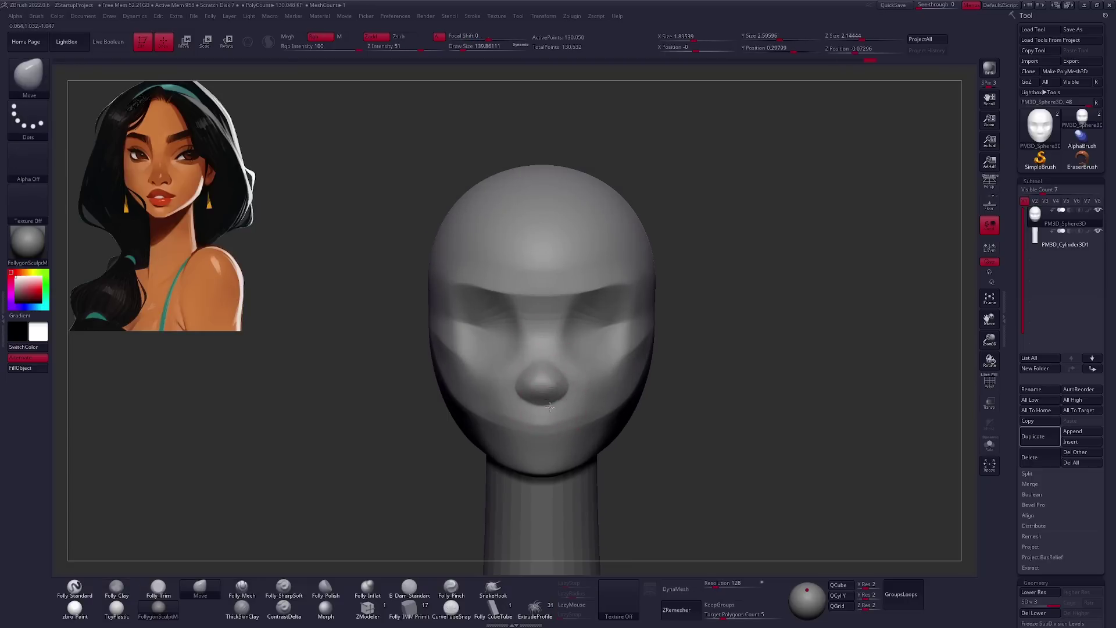
shift+right_drag(550, 407, 562, 383)
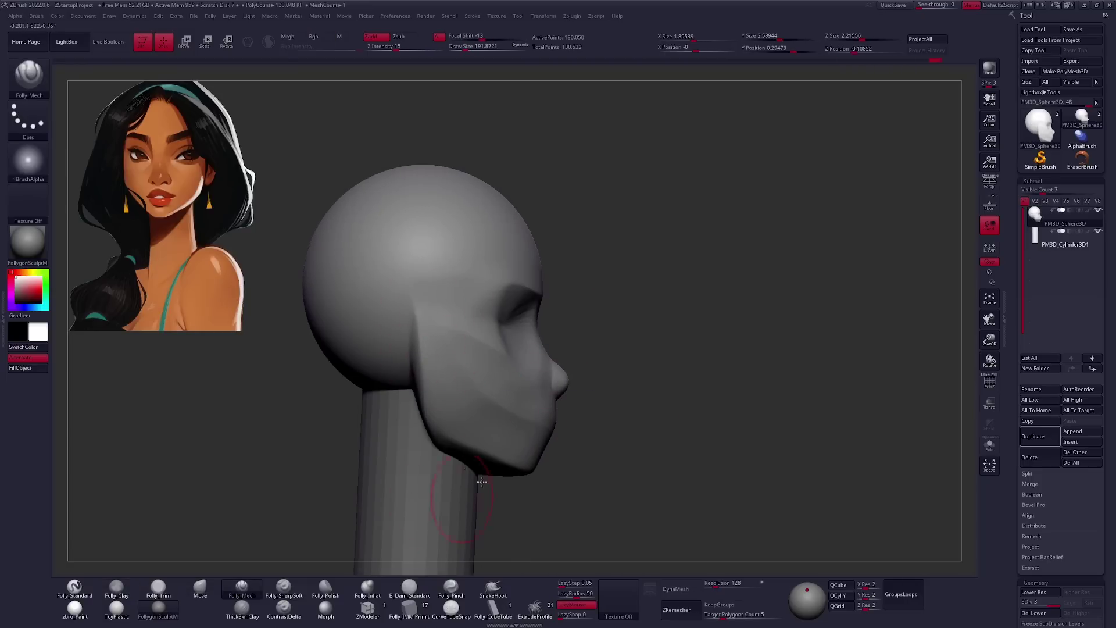
mouse_move(473, 410)
alt+right_down()
mouse_move(527, 325)
mouse_move(604, 325)
mouse_move(605, 279)
alt+right_up()
Trim the side profile and merge the head and neck into one mesh.
key(b)
key(f)
key(t)
key(b)
key(m)
key(v)
key(space)
mouse_move(810, 319)
right_down()
mouse_move(635, 407)
mouse_move(686, 533)
right_up()
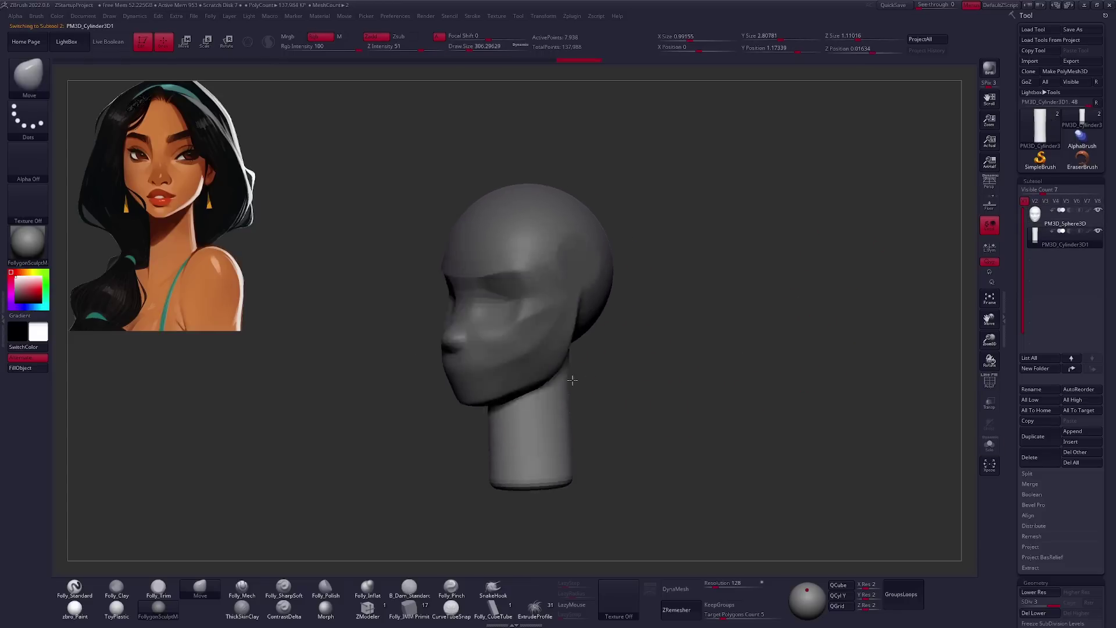
key(space)
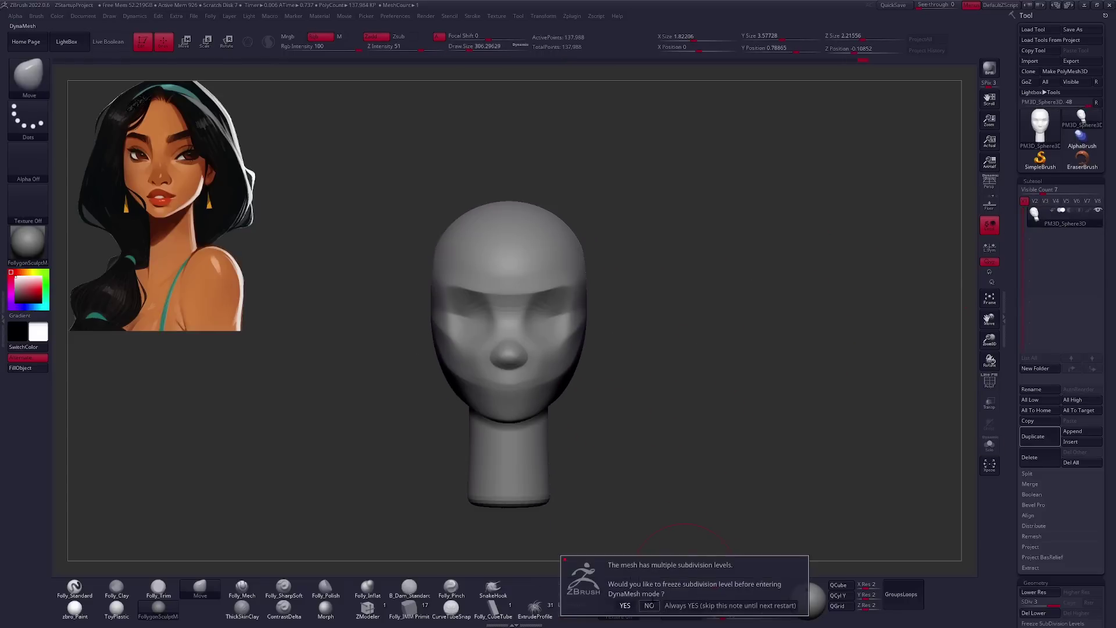
DynaMesh the merged head and neck, then smooth the brow and trim the forms.
click(676, 588)
alt+right_drag(532, 407, 531, 343)
shift+drag(532, 345, 569, 262)
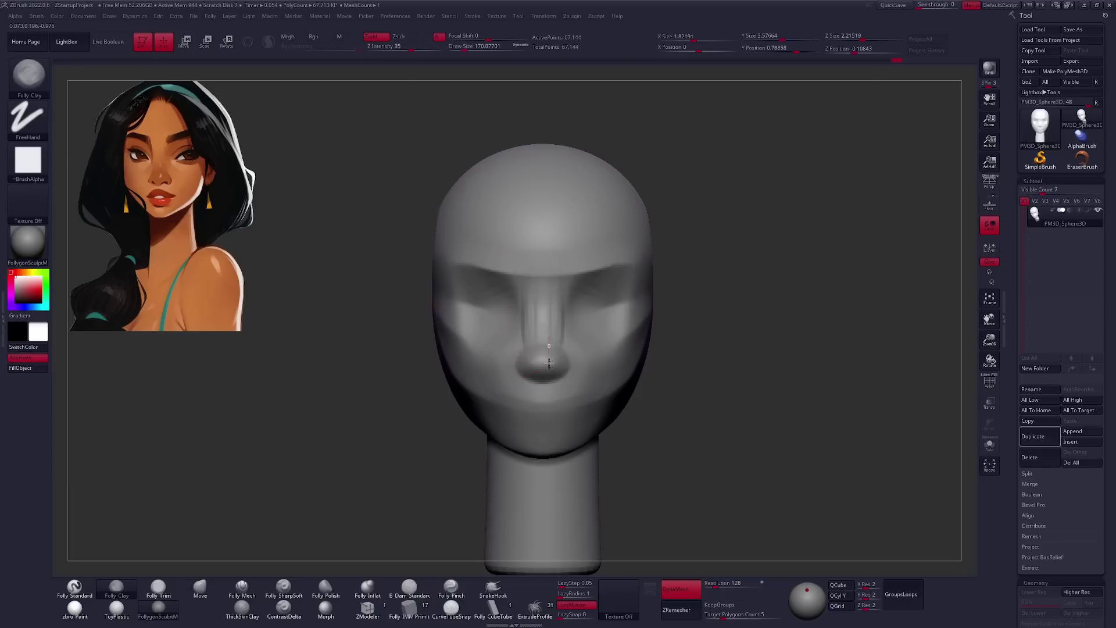
mouse_move(630, 355)
right_down()
mouse_move(598, 401)
mouse_move(541, 321)
mouse_move(653, 356)
right_up()
key(b)
key(f)
key(t)
key(b)
key(m)
key(v)
key(space)
right_drag(653, 273, 574, 276)
Narrow the jaw and cheek planes, then subdivide to about 4.3 million polygons.
key(b)
key(f)
key(m)
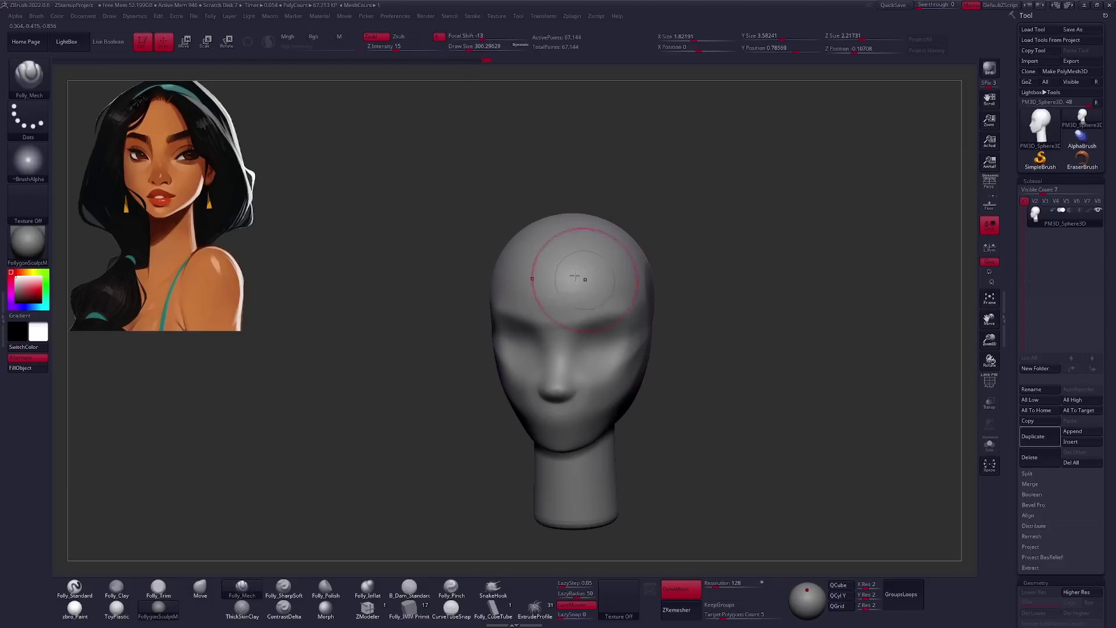
mouse_move(631, 363)
right_down()
mouse_move(608, 315)
mouse_move(581, 353)
right_up()
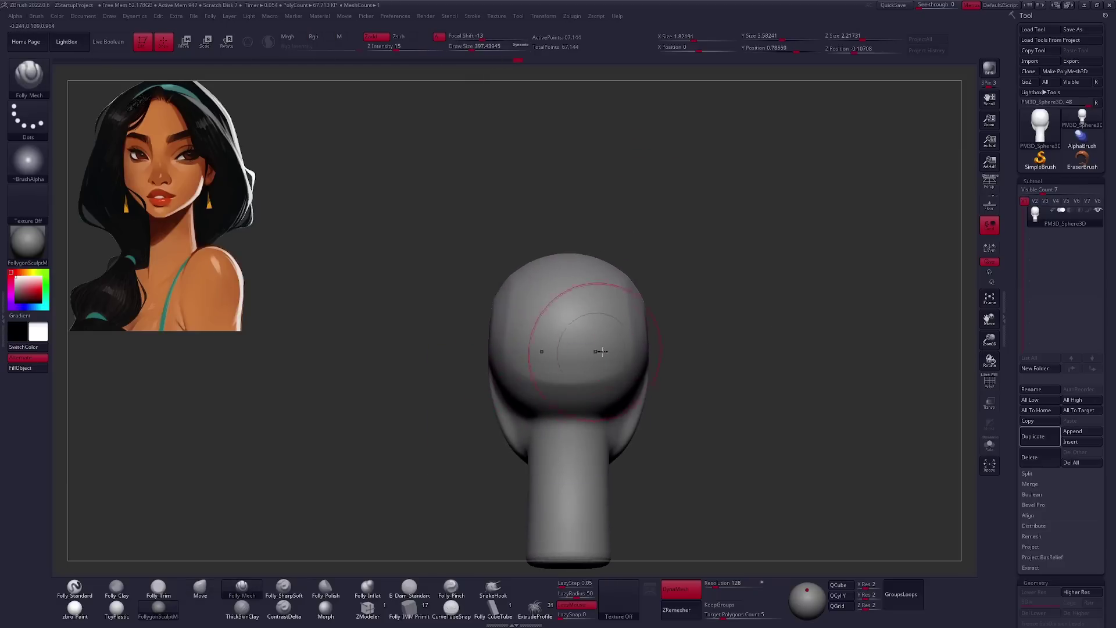
key(b)
key(m)
key(v)
mouse_move(614, 435)
right_down()
mouse_move(623, 385)
mouse_move(540, 367)
mouse_move(567, 306)
mouse_move(548, 358)
mouse_move(560, 300)
right_up()
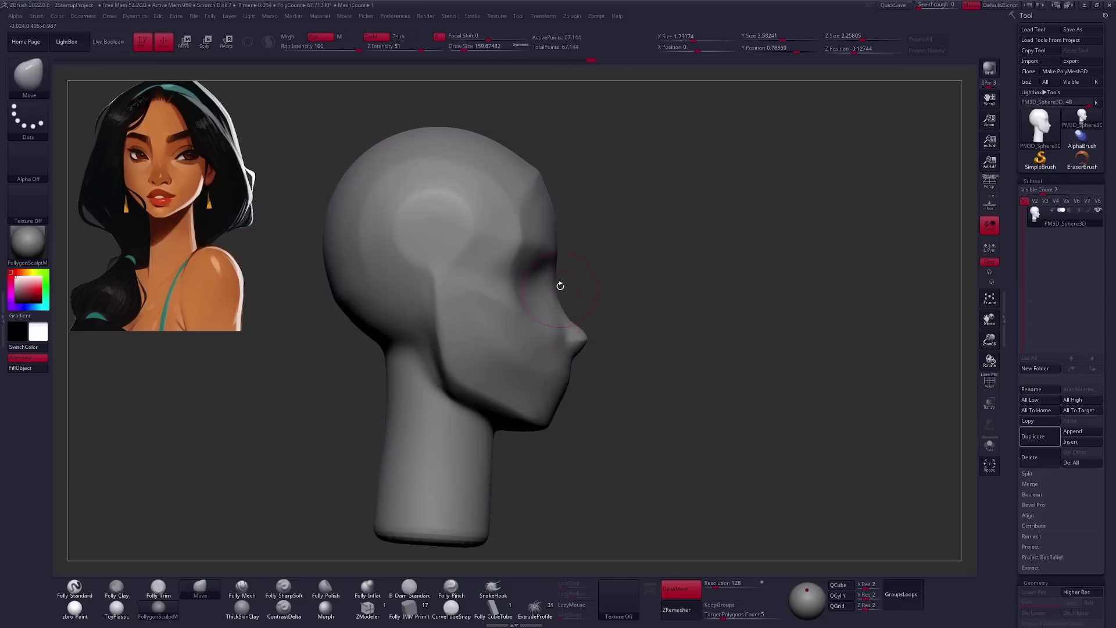
mouse_move(641, 316)
right_down()
mouse_move(554, 365)
mouse_move(568, 324)
right_up()
right_click(530, 383)
mouse_move(530, 383)
right_down()
mouse_move(596, 319)
mouse_move(681, 361)
mouse_move(652, 395)
right_up()
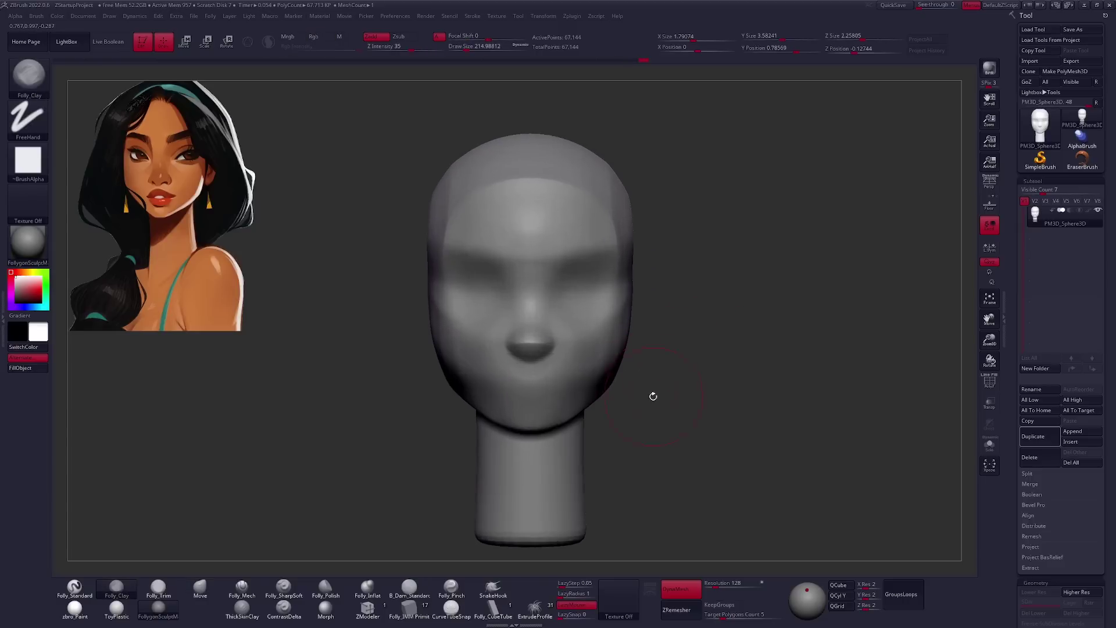
key(ctrl+d)
key(ctrl+d)
key(ctrl+d)
alt+right_drag(509, 382, 528, 379)
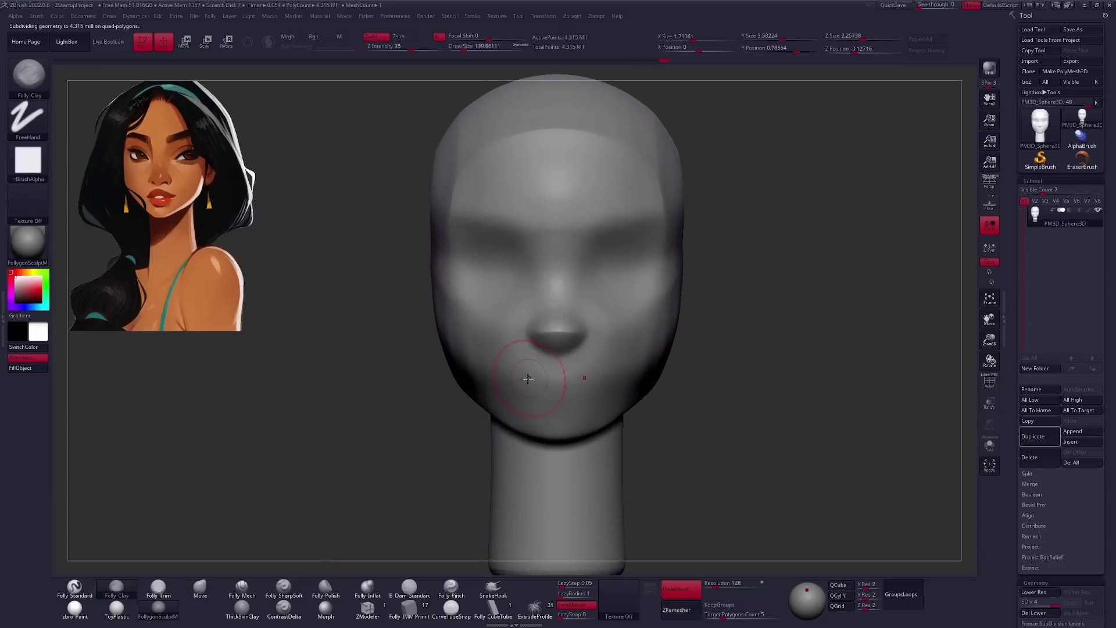
Smooth the lip area and push the jaw with Move in side and three-quarter views.
shift+drag(517, 386, 580, 386)
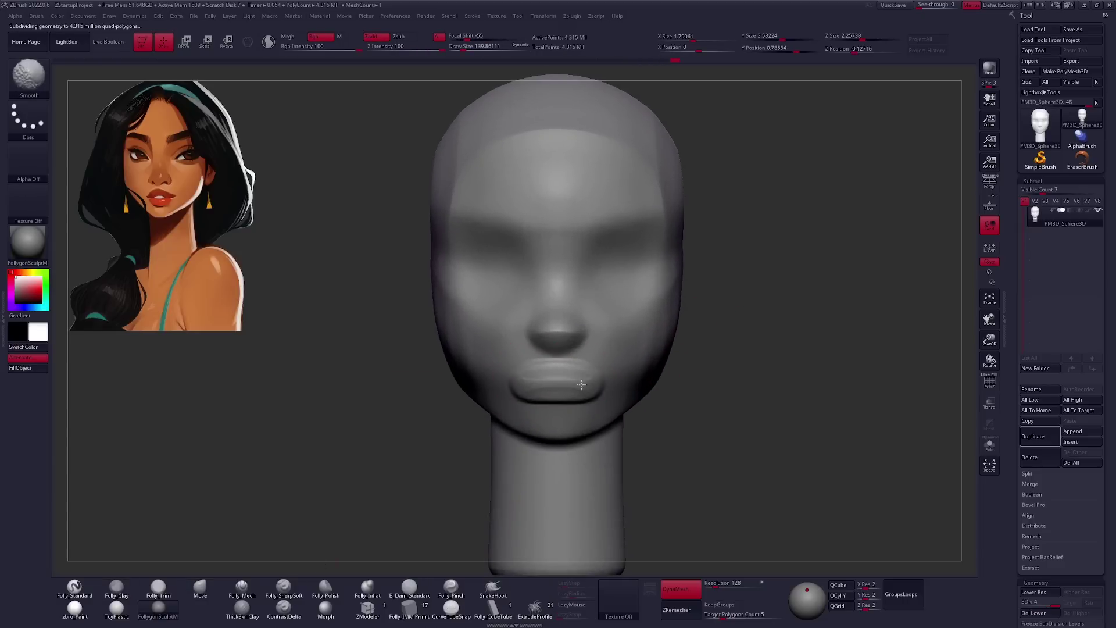
right_drag(610, 386, 553, 412)
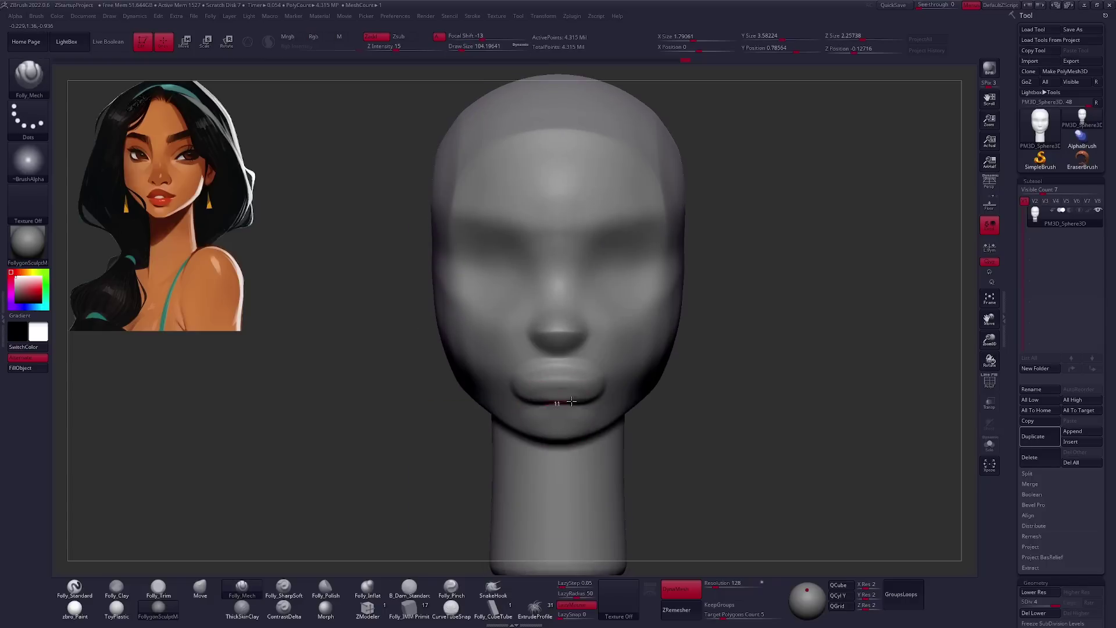
key(b)
key(m)
key(v)
mouse_move(558, 422)
right_down()
mouse_move(567, 385)
mouse_move(536, 394)
right_up()
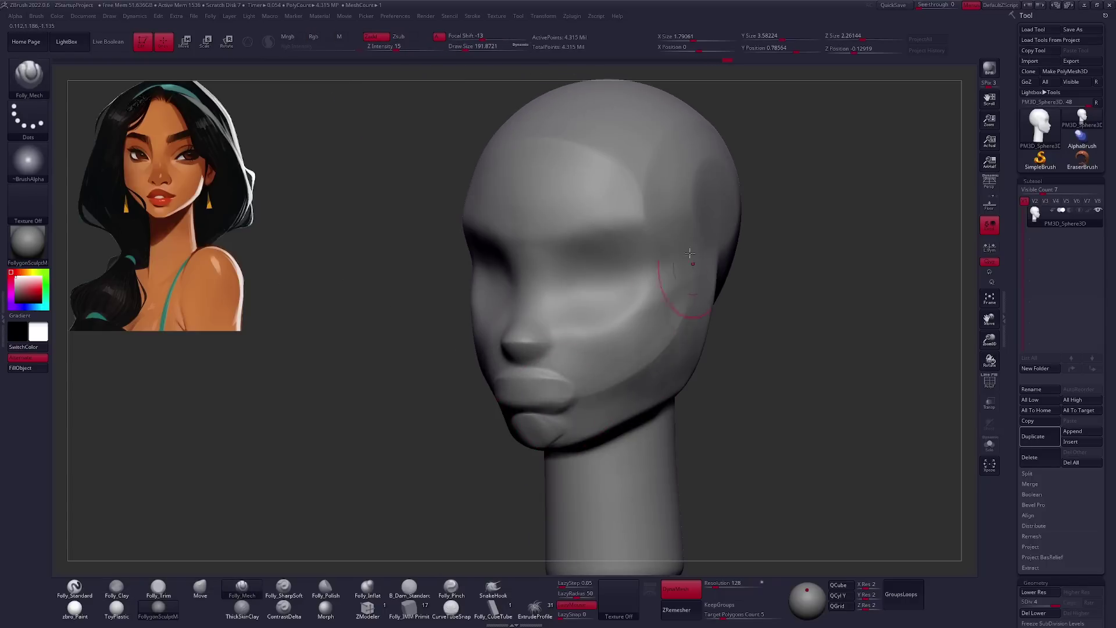
mouse_move(630, 362)
right_down()
mouse_move(570, 359)
mouse_move(548, 394)
right_up()
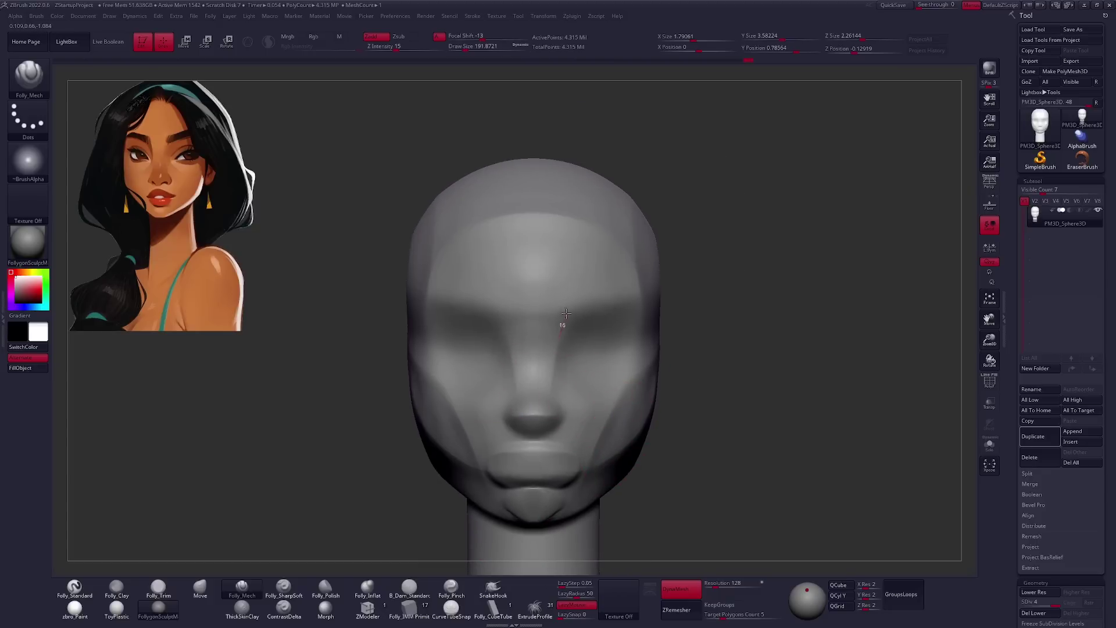
key(space)
mouse_move(604, 420)
right_down()
mouse_move(550, 421)
mouse_move(570, 418)
right_up()
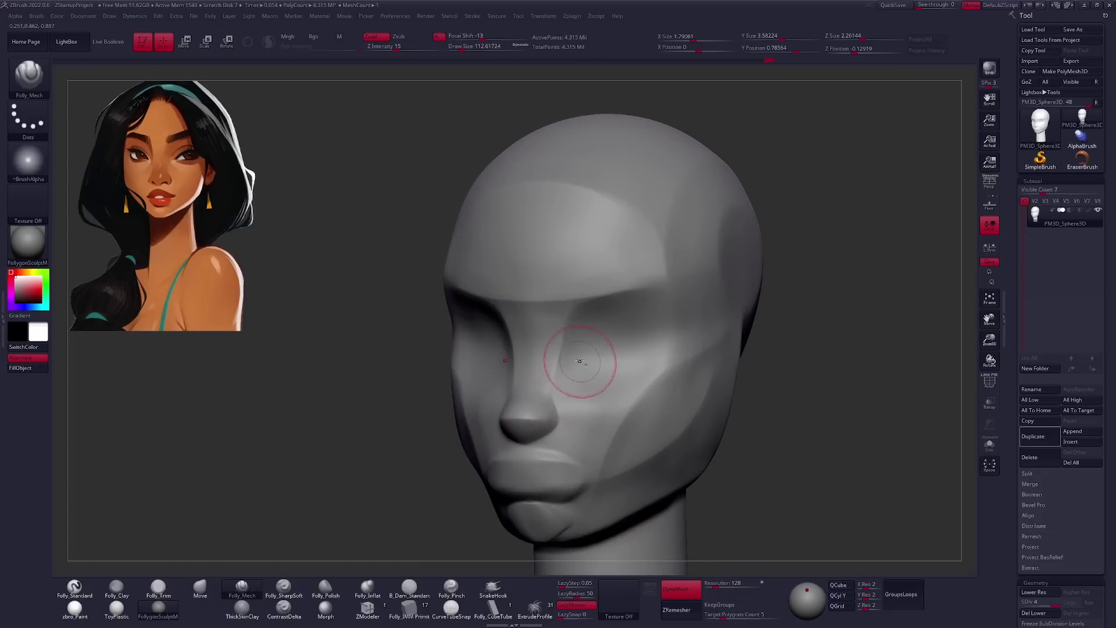
Reshape the chin and facial profile with Move, planar and clay brushes.
key(b)
key(m)
key(v)
mouse_move(580, 366)
right_down()
mouse_move(504, 389)
mouse_move(581, 386)
mouse_move(504, 365)
mouse_move(581, 366)
mouse_move(632, 390)
mouse_move(565, 338)
right_up()
key(b)
key(f)
key(m)
key(bracketleft)
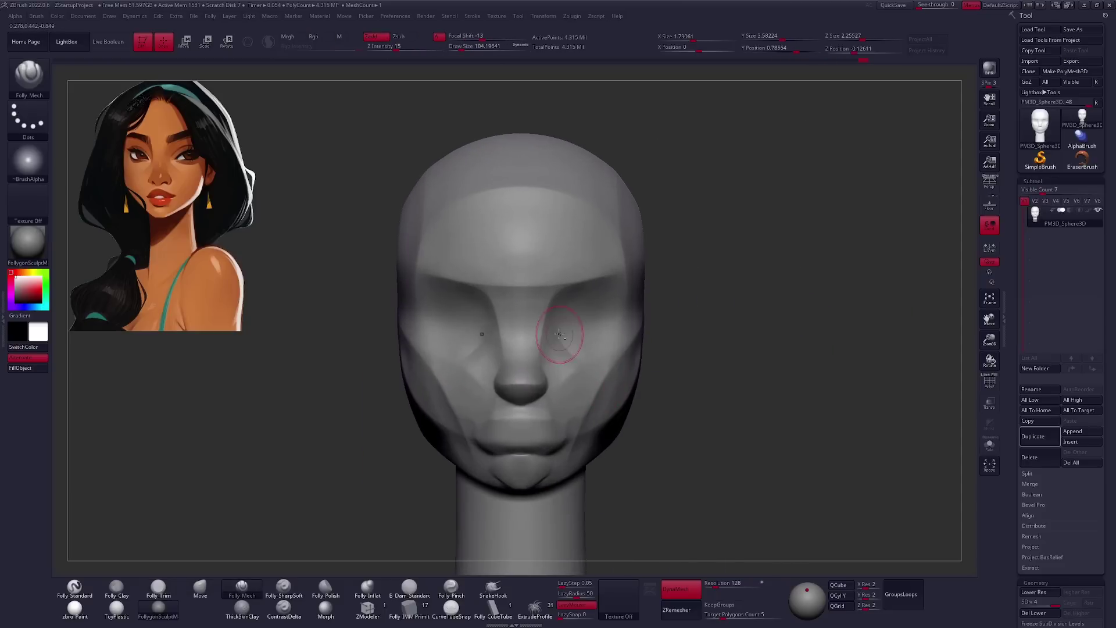
key(b)
key(f)
key(c)
mouse_move(604, 307)
right_down()
mouse_move(584, 302)
mouse_move(577, 349)
mouse_move(682, 390)
mouse_move(650, 387)
right_up()
key(b)
key(f)
key(m)
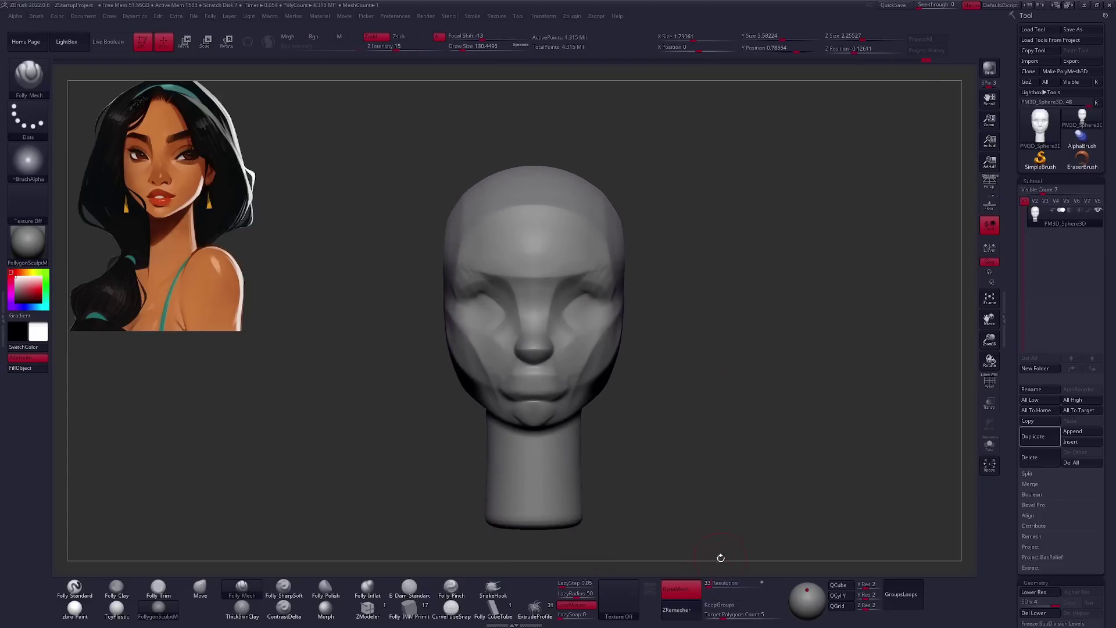
Drop to the lowest subdivision and carve a mouth line dividing the lips.
key(shift+d)
mouse_move(717, 323)
alt+right_down()
mouse_move(375, 514)
mouse_move(491, 384)
alt+right_up()
key(space)
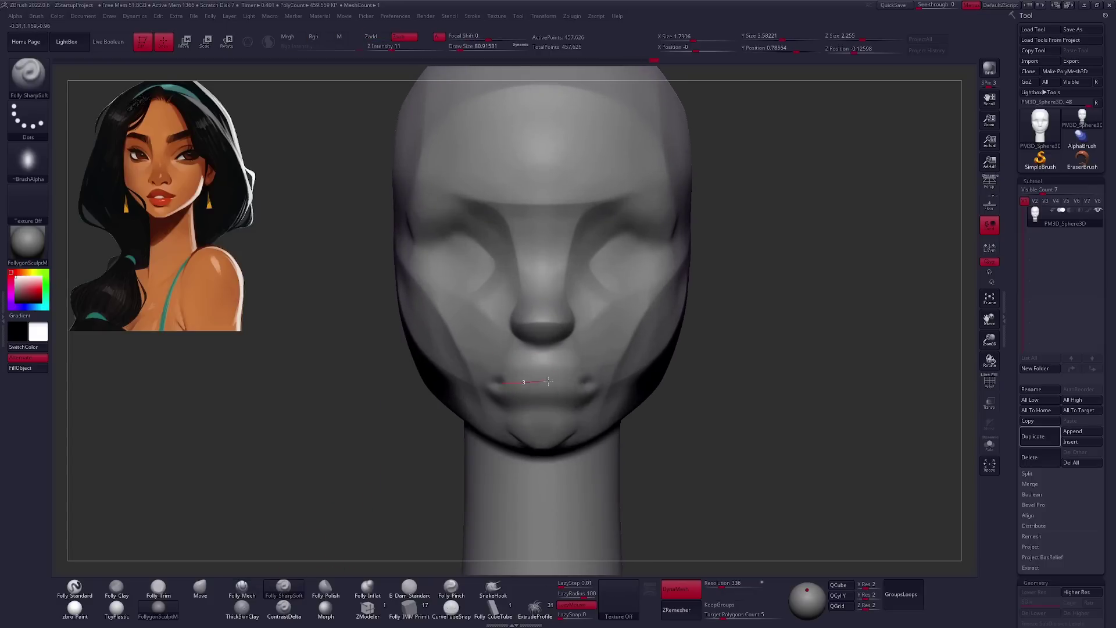
key(f)
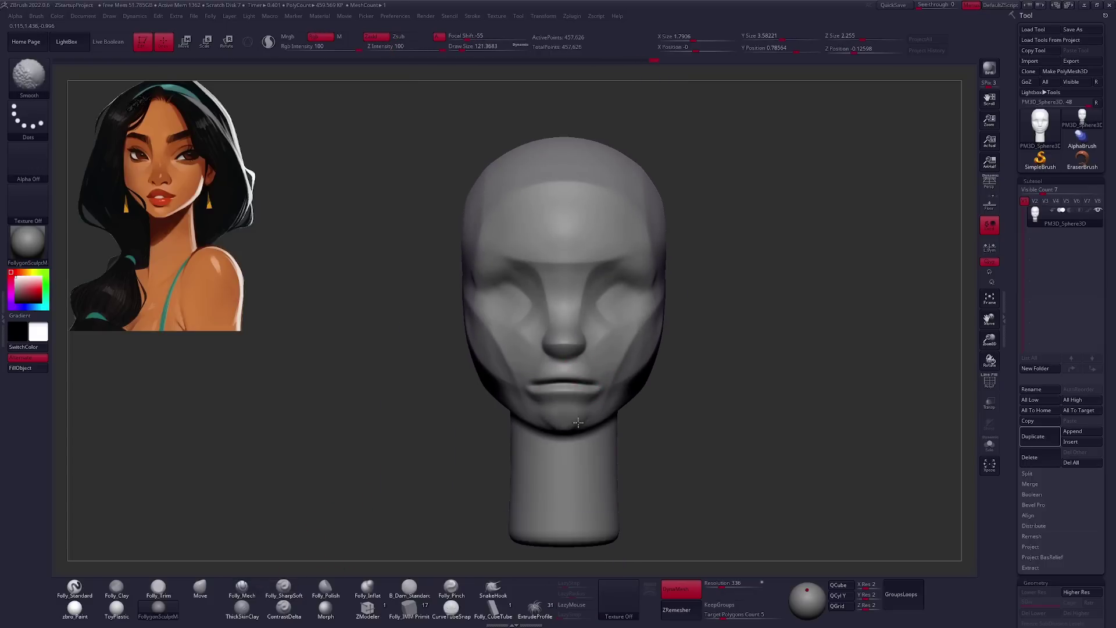
right_drag(625, 390, 587, 416)
key(space)
drag(575, 416, 587, 416)
key(b)
key(m)
key(v)
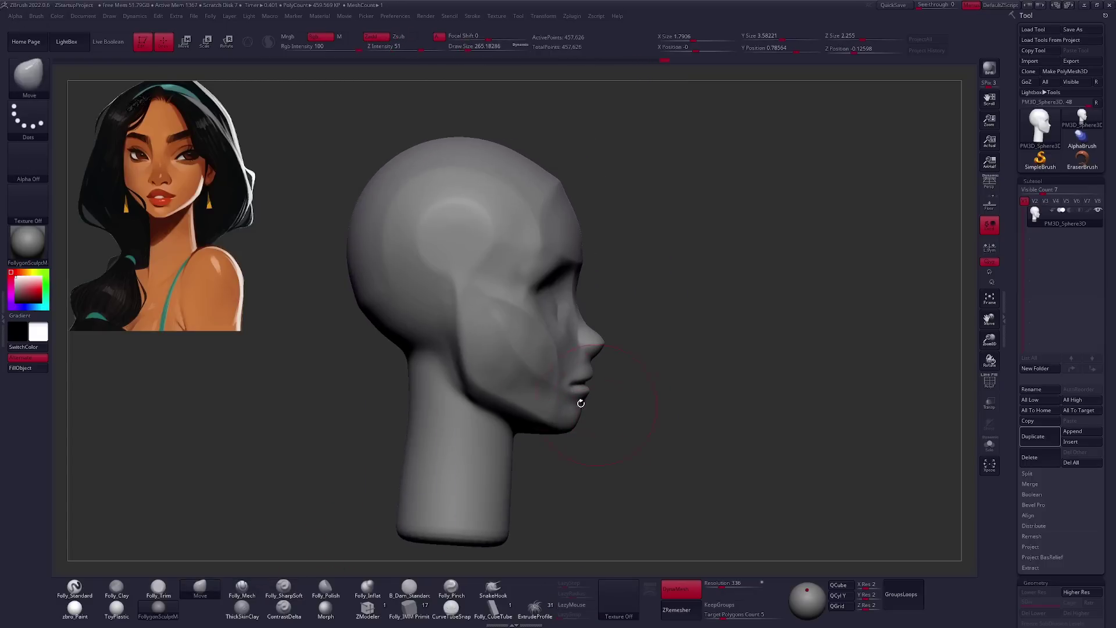
right_drag(580, 403, 625, 378)
key(space)
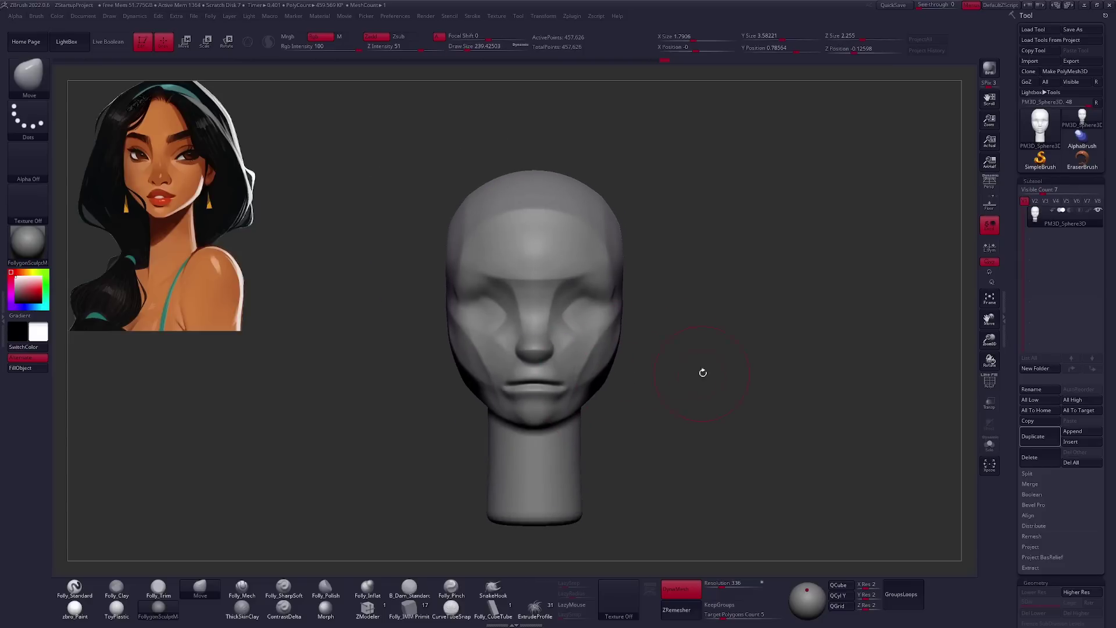
Append a Sphere3D and move and scale it into the eye socket as an eyeball.
click(1072, 431)
click(779, 442)
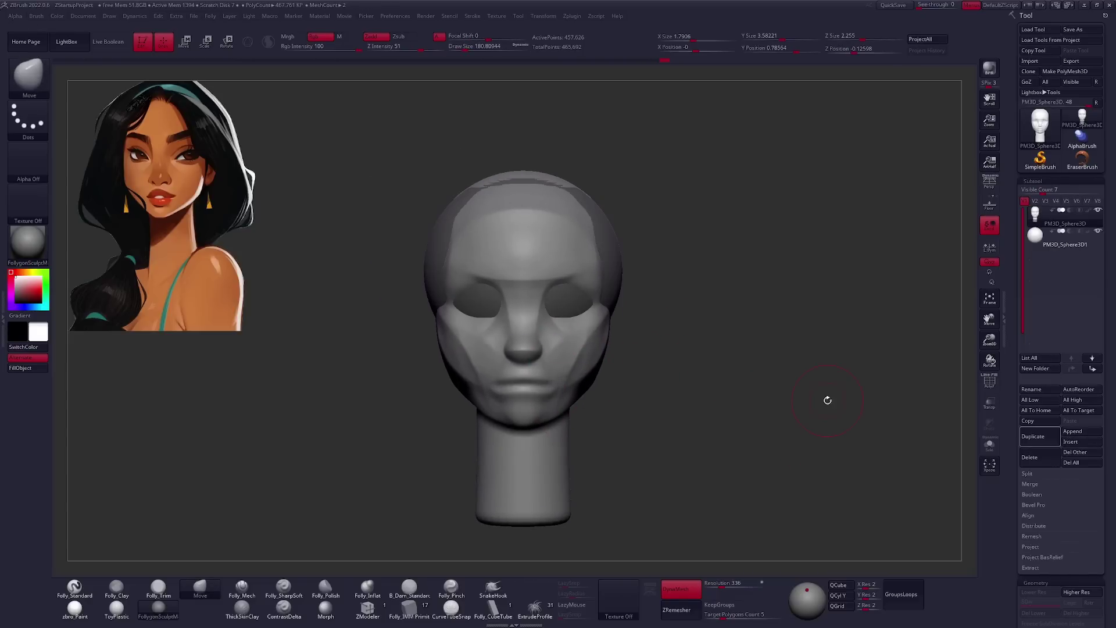
right_drag(824, 398, 732, 383)
key(w)
right_drag(622, 273, 605, 274)
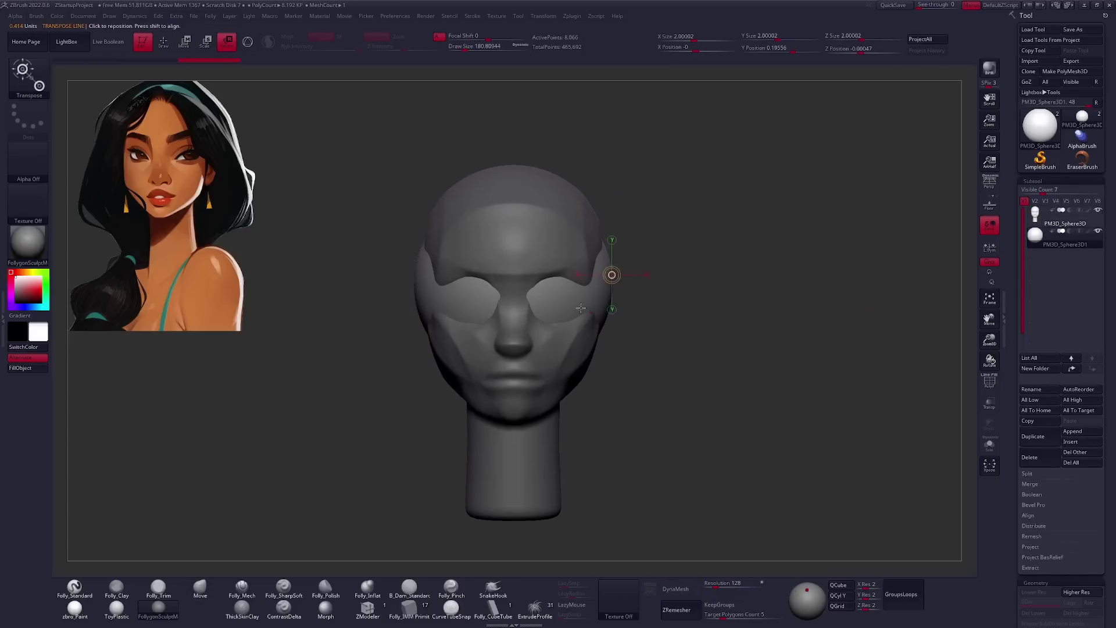
key(e)
drag(604, 302, 598, 315)
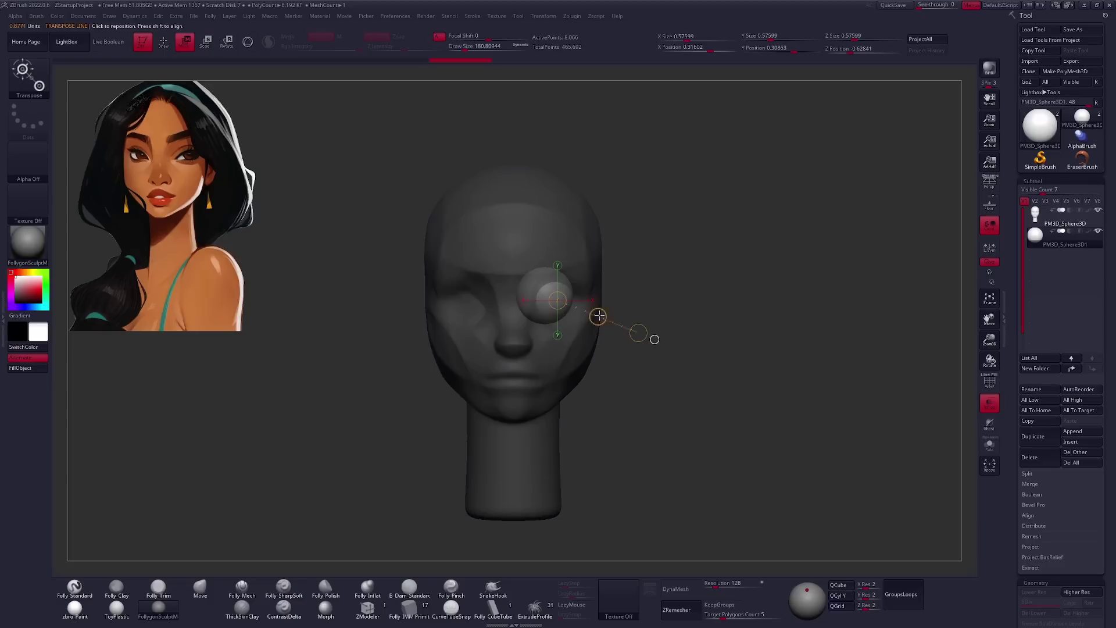
Mirror the eyeball to the other socket and check placement from side and front.
click(653, 567)
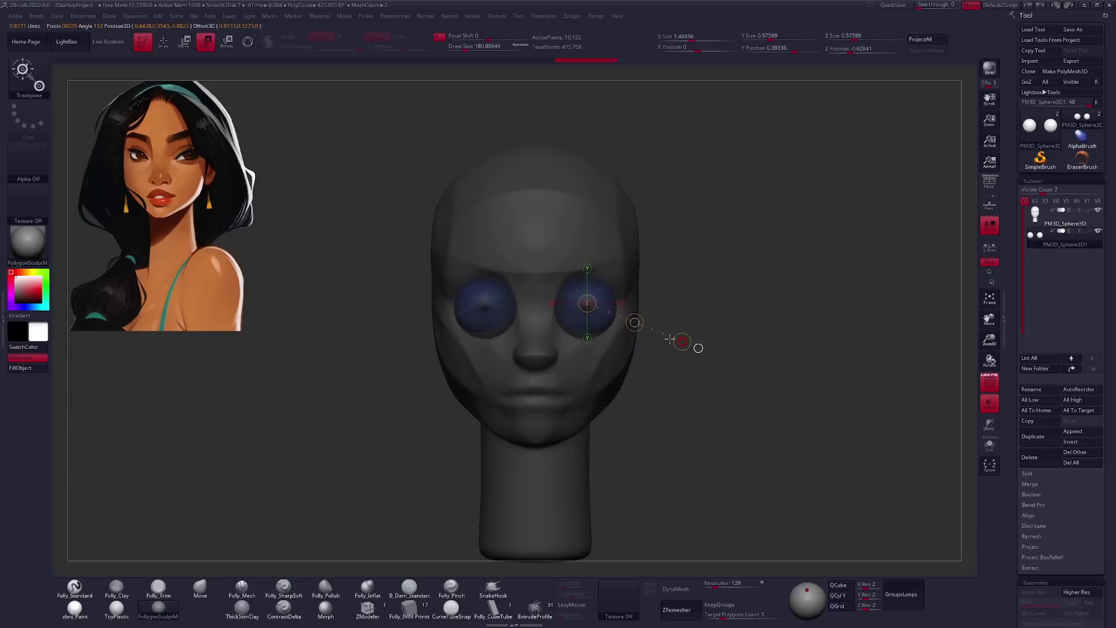
key(shift+f)
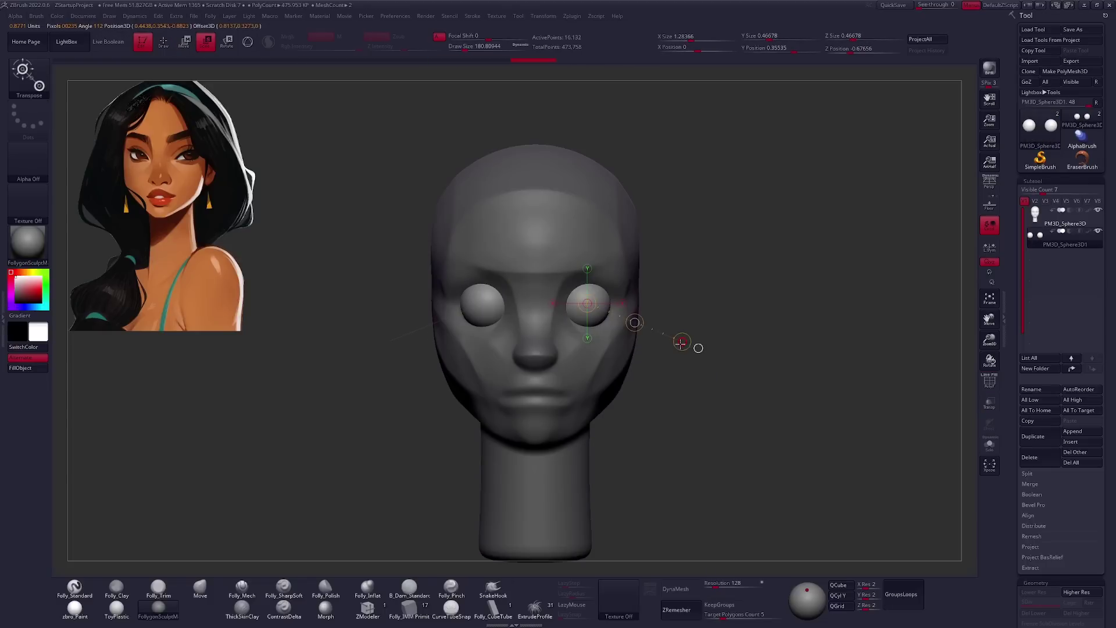
key(w)
shift+drag(635, 323, 611, 312)
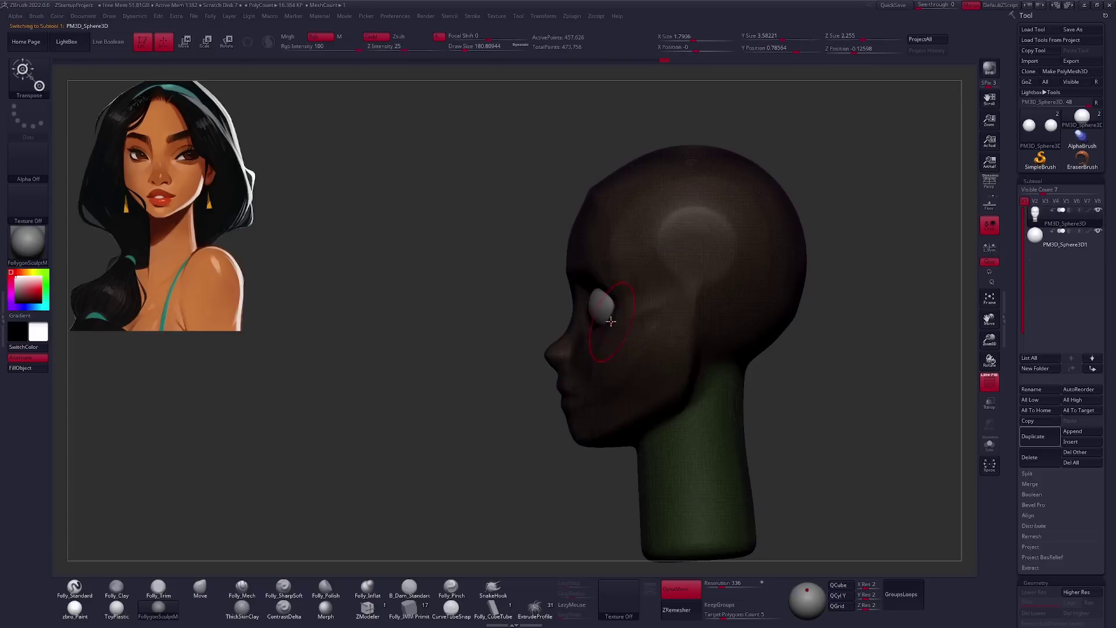
shift+drag(633, 323, 656, 321)
Sculpt eyelids and nostrils with Folly_SharpSoft, then reposition the eyeball subtool.
key(1)
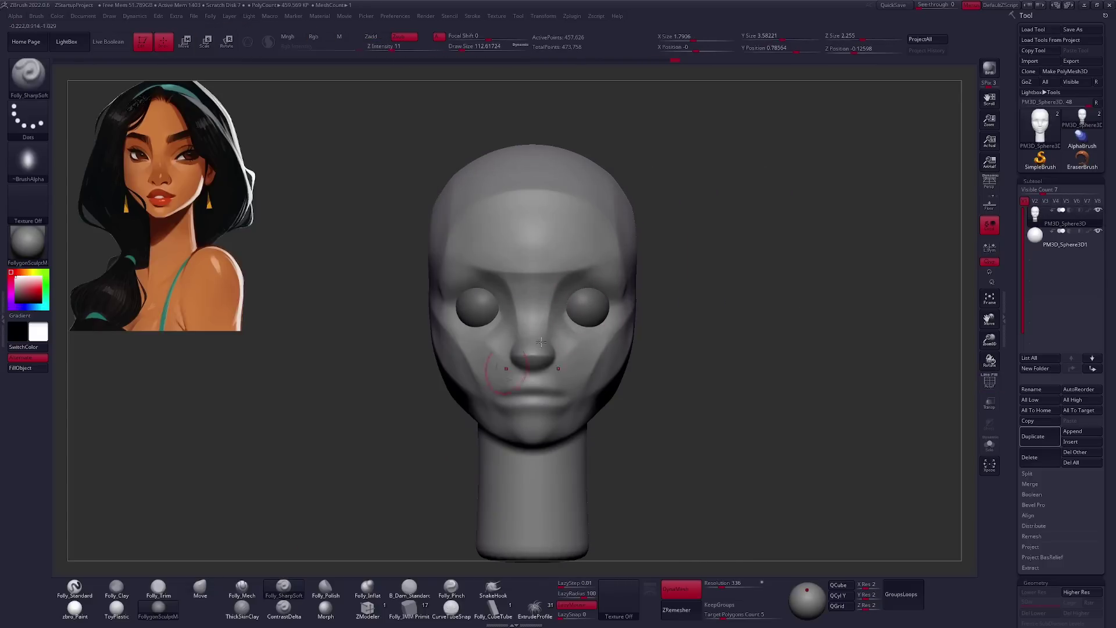
ctrl+right_drag(416, 438, 570, 300)
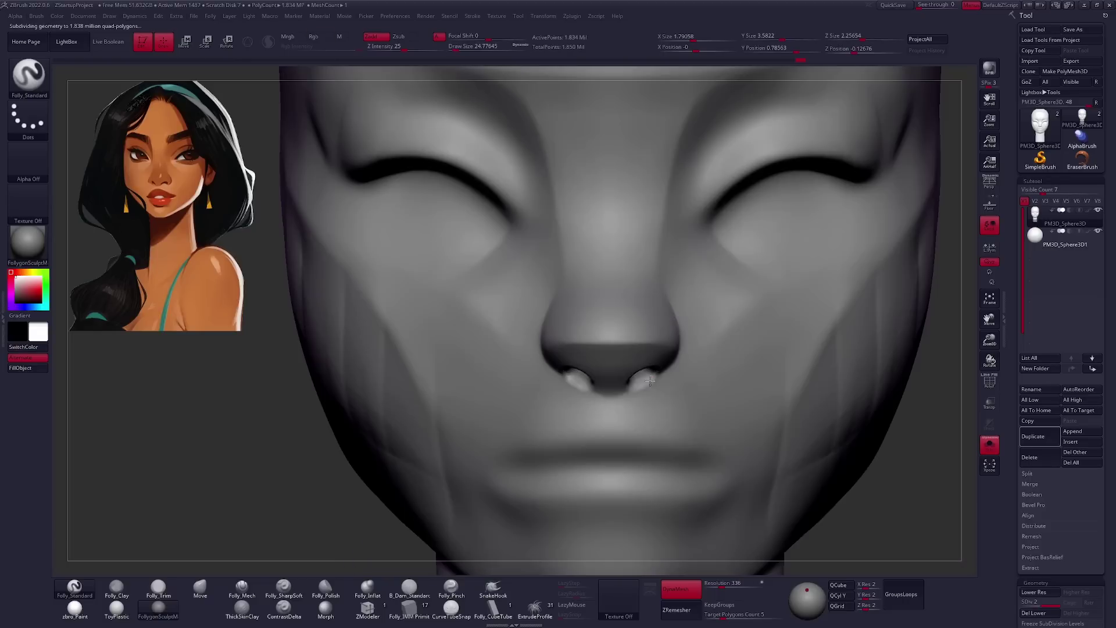
key(space)
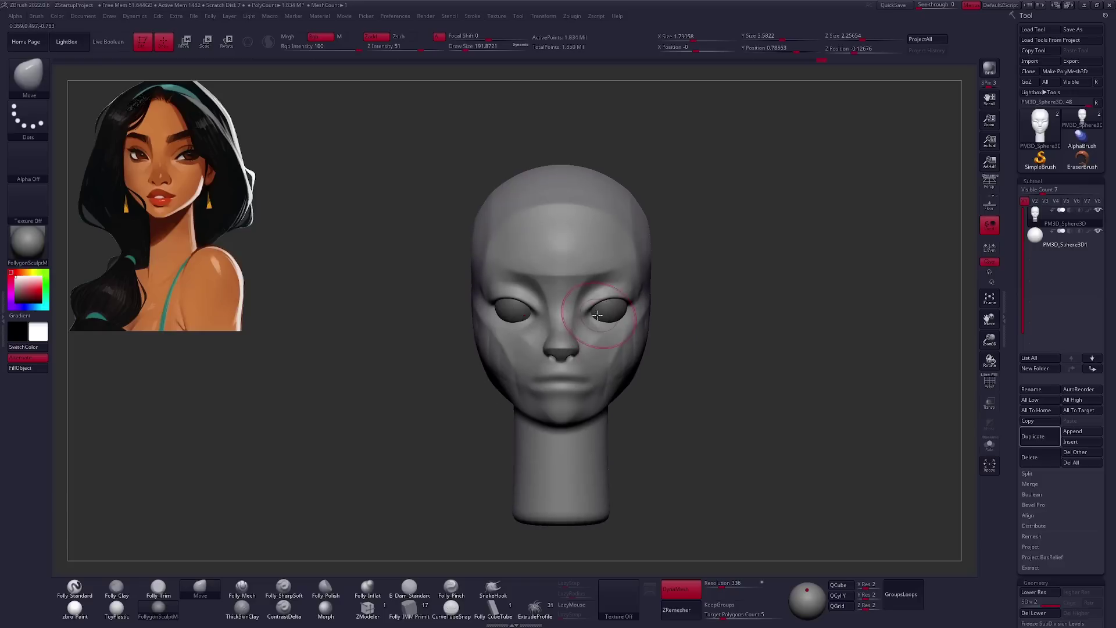
alt+click(630, 300)
key(w)
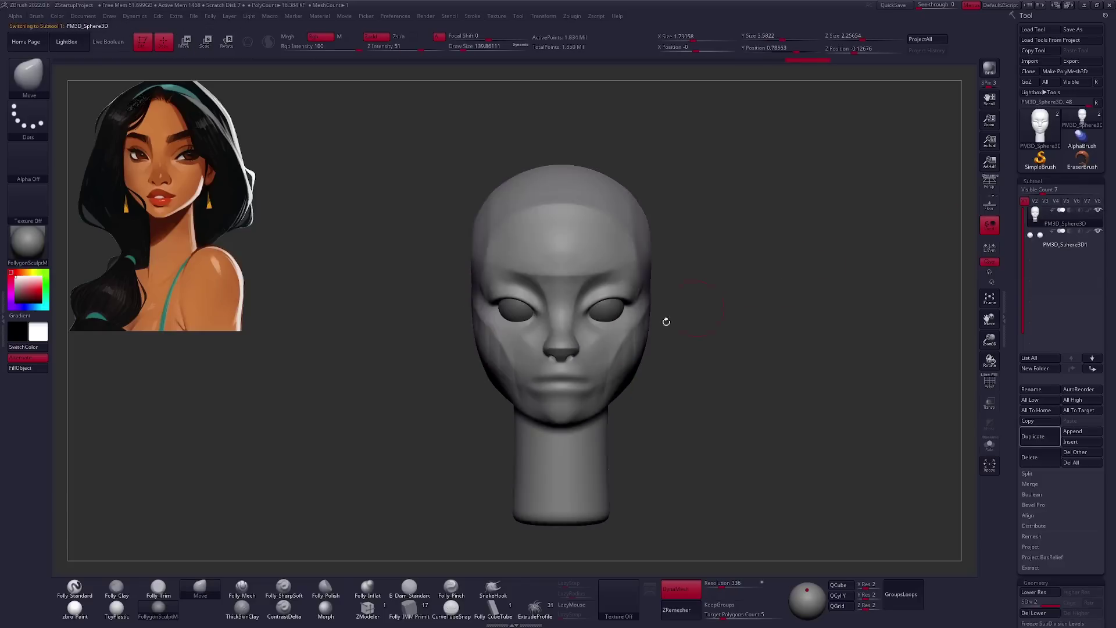
scroll(602, 333, up, 3)
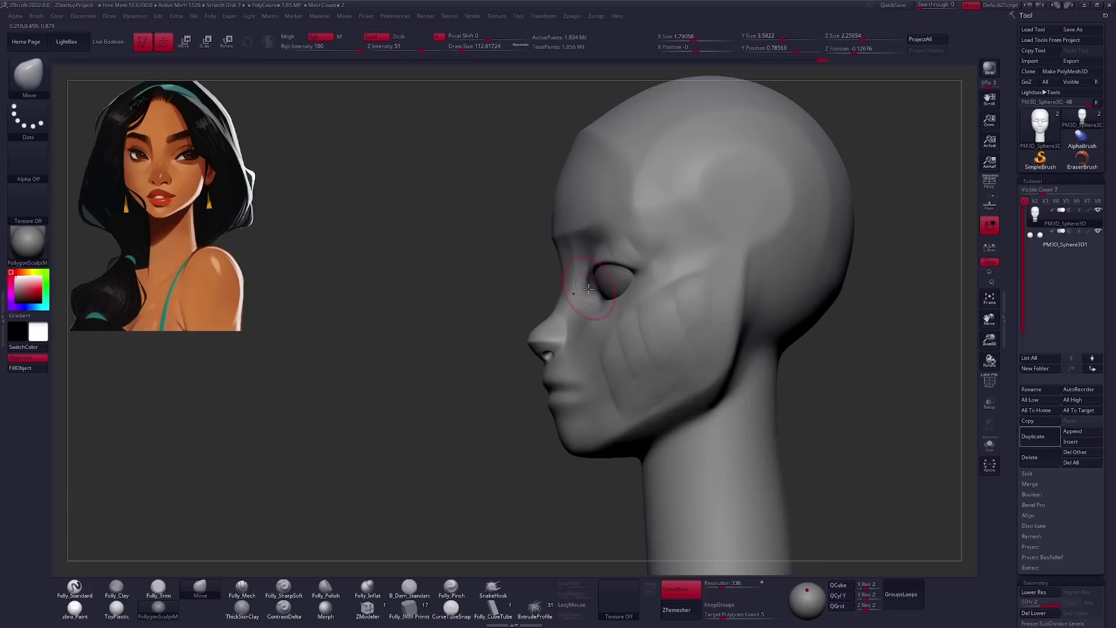
mouse_move(620, 301)
right_down()
mouse_move(581, 291)
mouse_move(639, 274)
right_up()
right_click(639, 273)
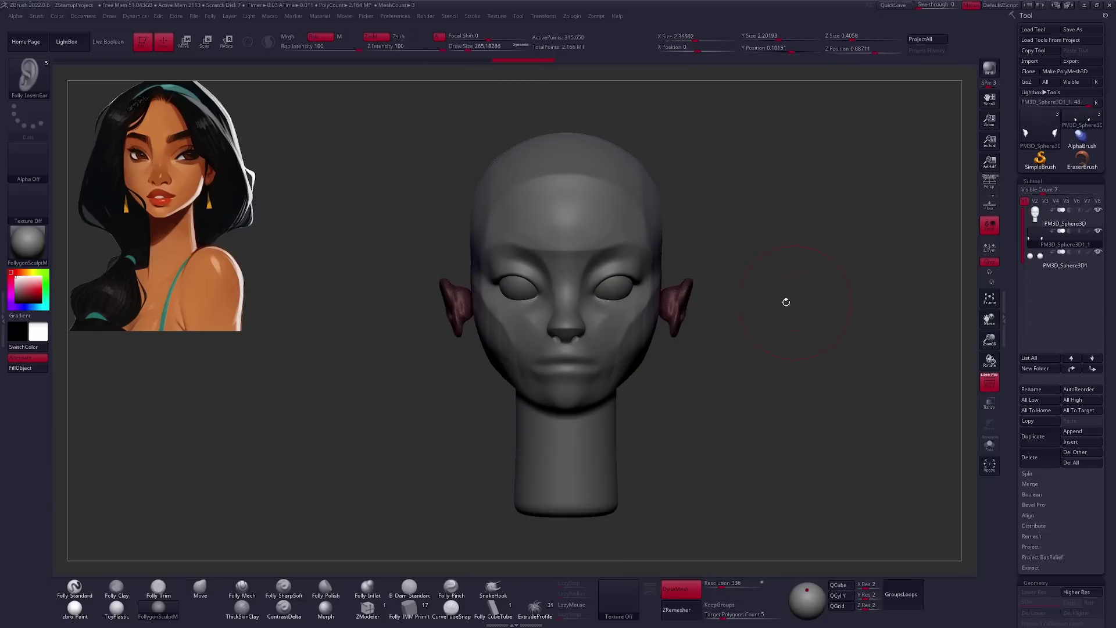
Transpose-move the ears into position on the sides of the head.
key(q)
mouse_move(657, 346)
right_down()
mouse_move(593, 366)
mouse_move(684, 336)
right_up()
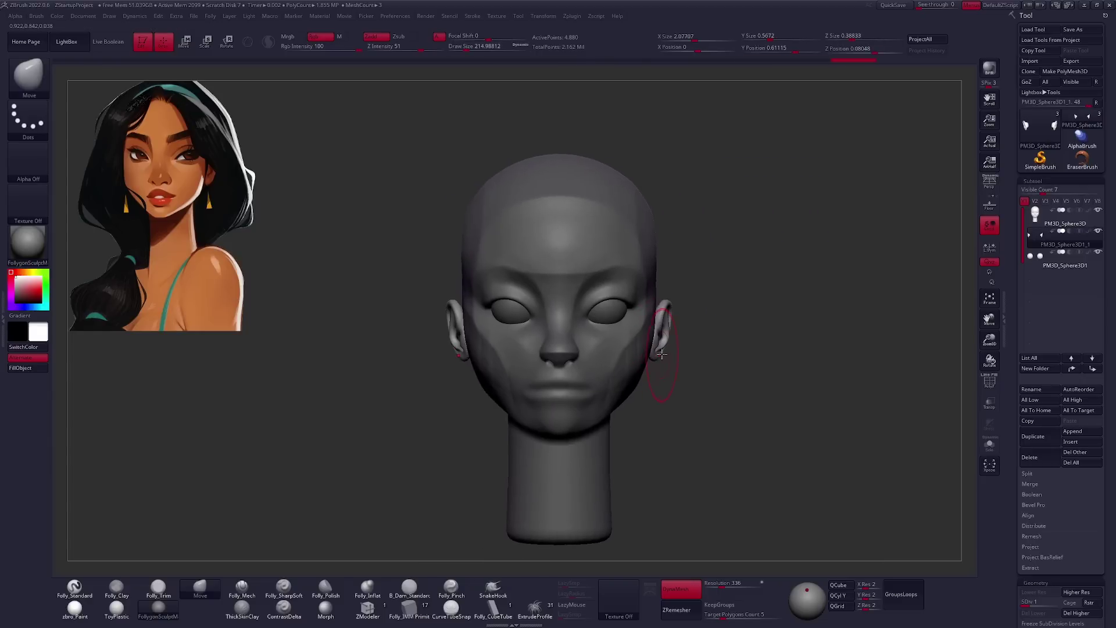
key(w)
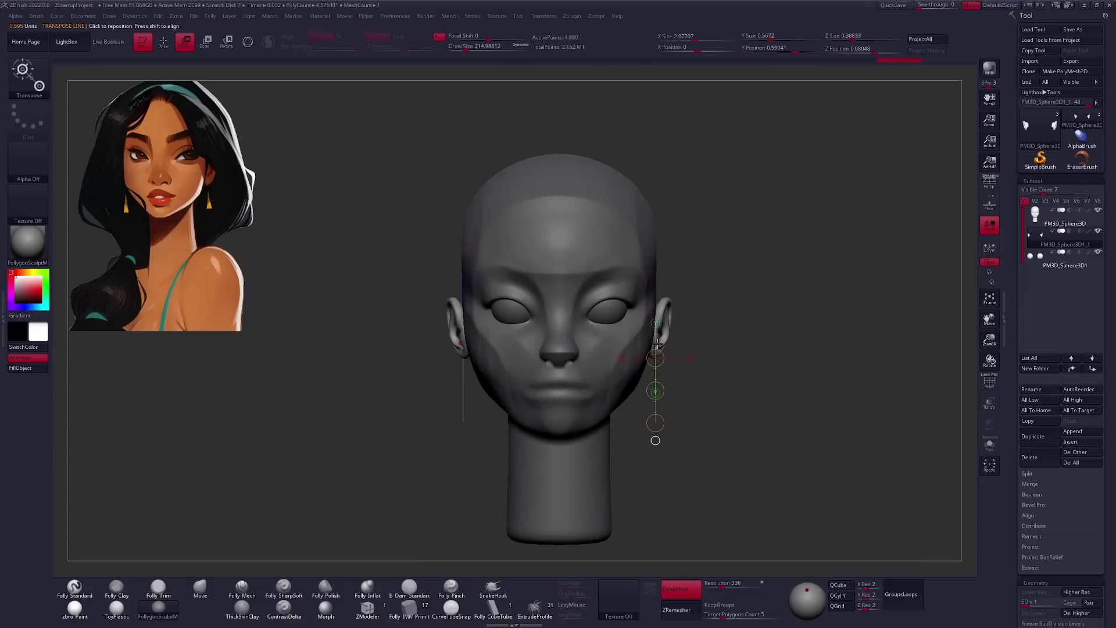
key(q)
mouse_move(656, 344)
right_down()
mouse_move(615, 384)
mouse_move(598, 372)
mouse_move(619, 357)
mouse_move(587, 363)
mouse_move(621, 356)
mouse_move(581, 335)
right_up()
Sharpen the eyelid folds with Folly_SharpSoft and Folly_Mech, with the head soloed.
key(space)
key(3)
key(space)
key(6)
key(shift+alt+s)
key(shift+alt+s)
right_drag(709, 303, 641, 346)
key(4)
mouse_move(693, 291)
right_down()
mouse_move(668, 326)
mouse_move(639, 302)
mouse_move(635, 348)
right_up()
right_drag(639, 359, 595, 338)
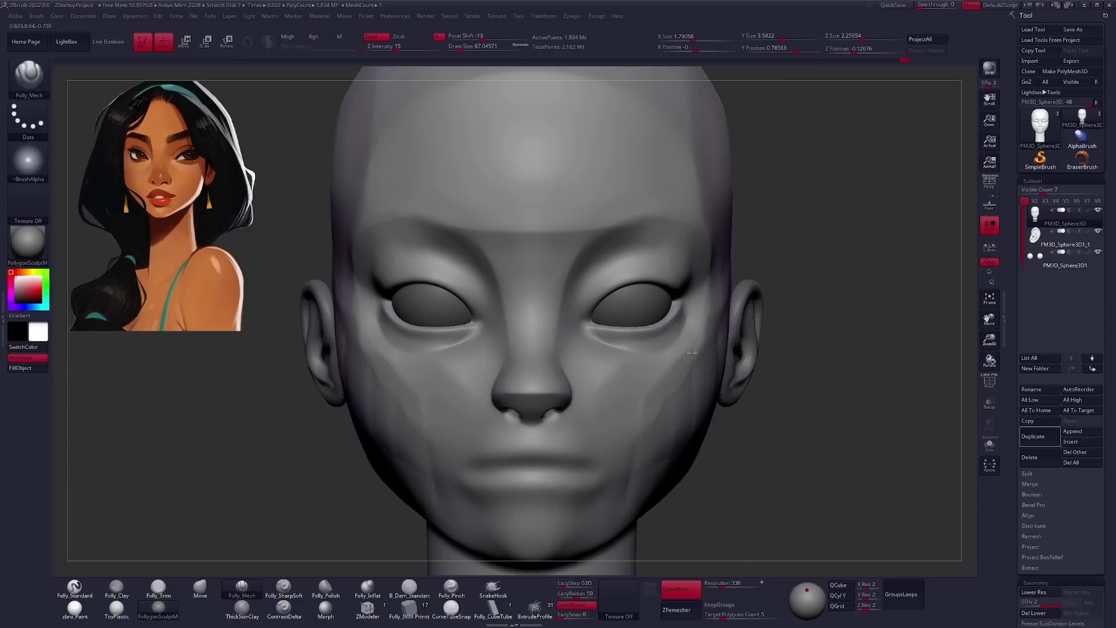
Shape the lips from the side with a larger Move brush.
right_drag(681, 355, 572, 282)
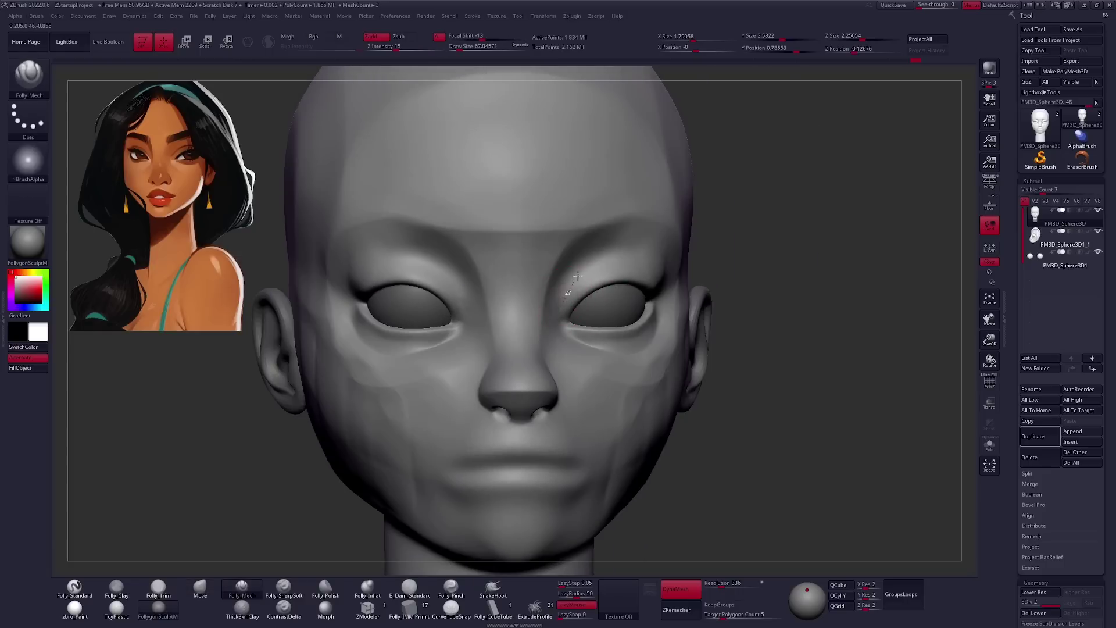
right_drag(640, 256, 635, 268)
mouse_move(713, 312)
right_down()
mouse_move(686, 279)
mouse_move(668, 325)
right_up()
key(b)
key(m)
key(v)
right_click(672, 312)
drag(672, 312, 694, 312)
Shrink the brush and refine the lips and cheeks up close with Folly_Mech.
right_drag(695, 312, 627, 308)
right_click(627, 308)
drag(626, 308, 610, 308)
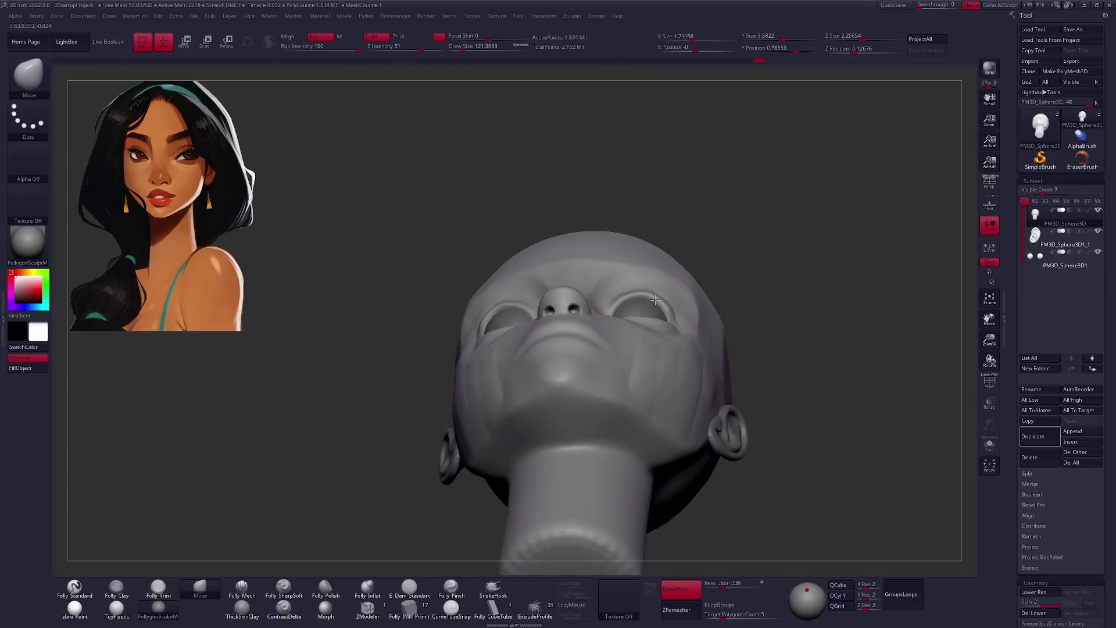
shift+right_drag(652, 301, 697, 326)
click(242, 587)
ctrl+right_drag(581, 407, 577, 354)
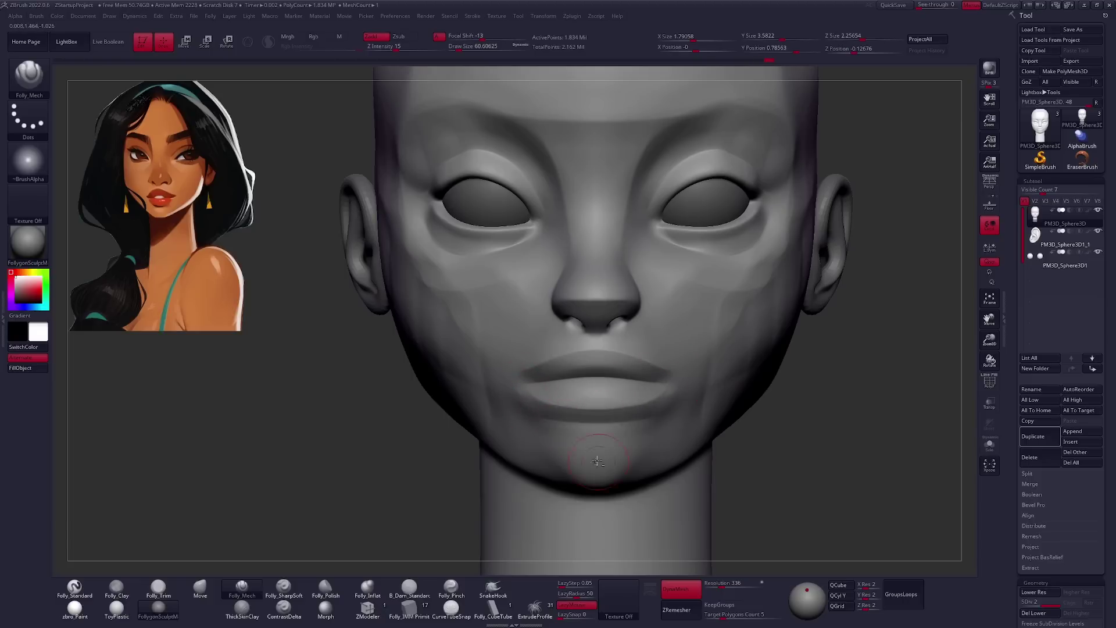
Push and soften the area around the lips and cheeks with the Move brush.
key(b)
key(m)
key(v)
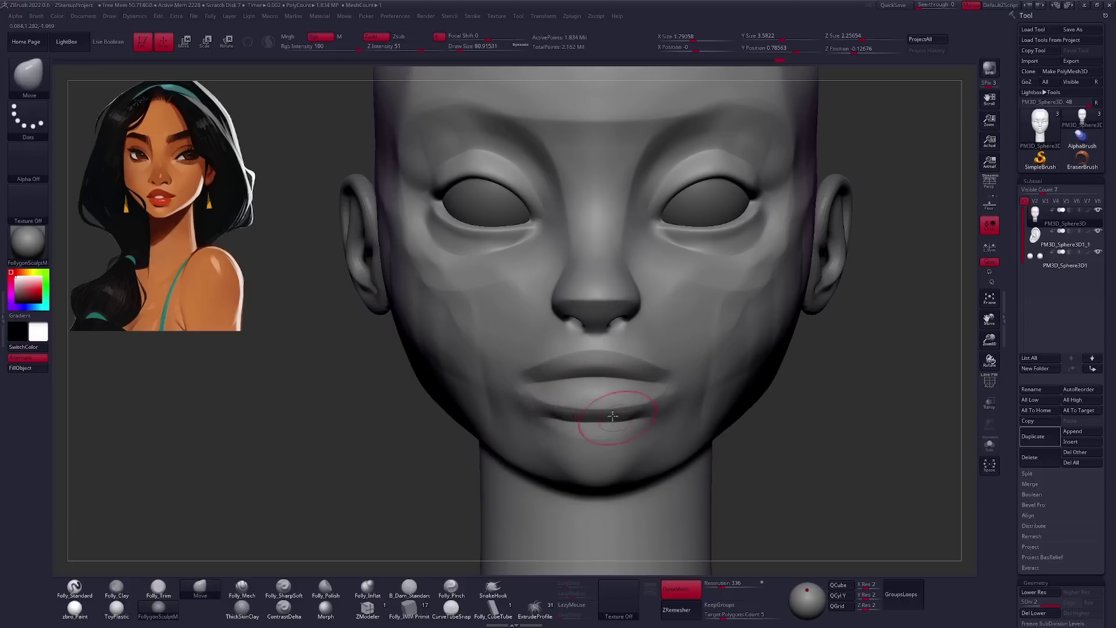
shift+right_drag(714, 361, 675, 393)
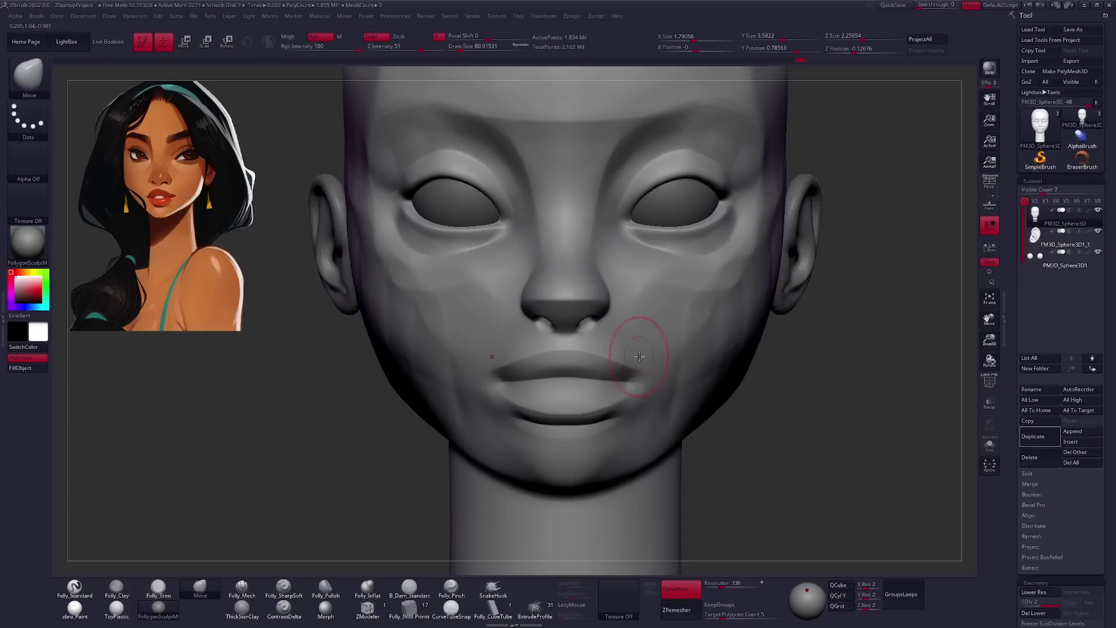
right_click(668, 348)
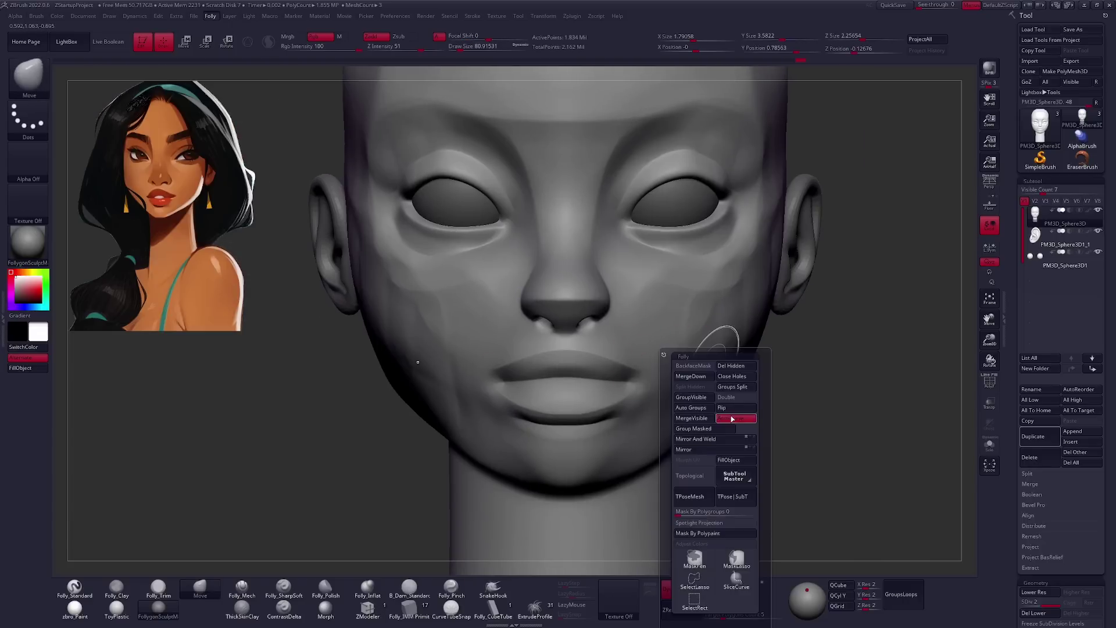
right_click(568, 357)
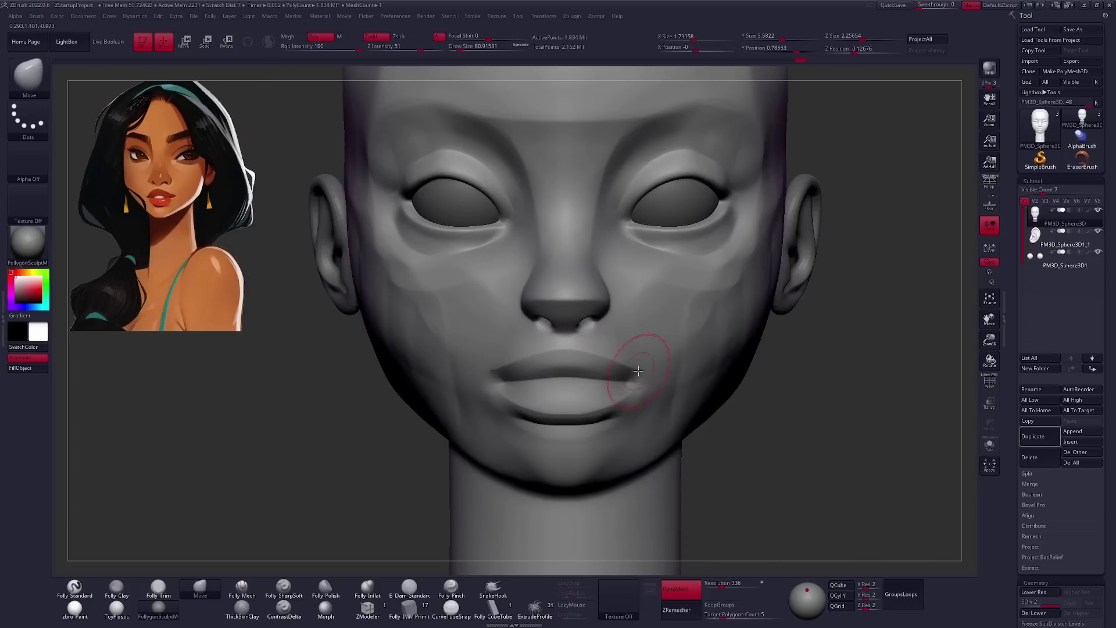
right_click(620, 368)
Smooth and soften the chin, checking it from a low angle with Folly_Mech.
key(shift)
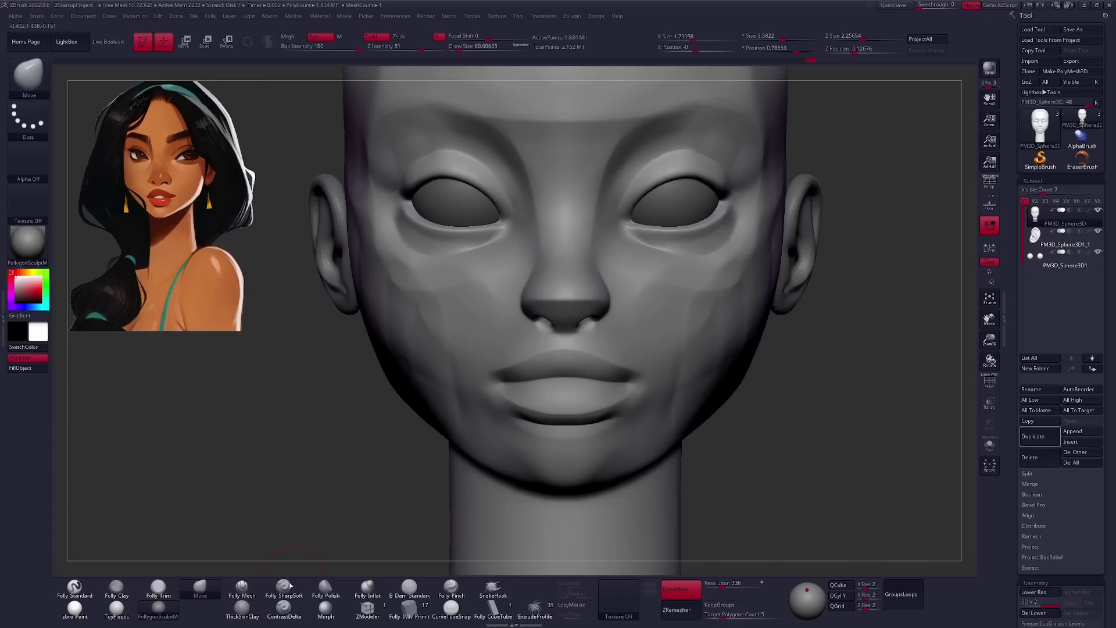
click(285, 586)
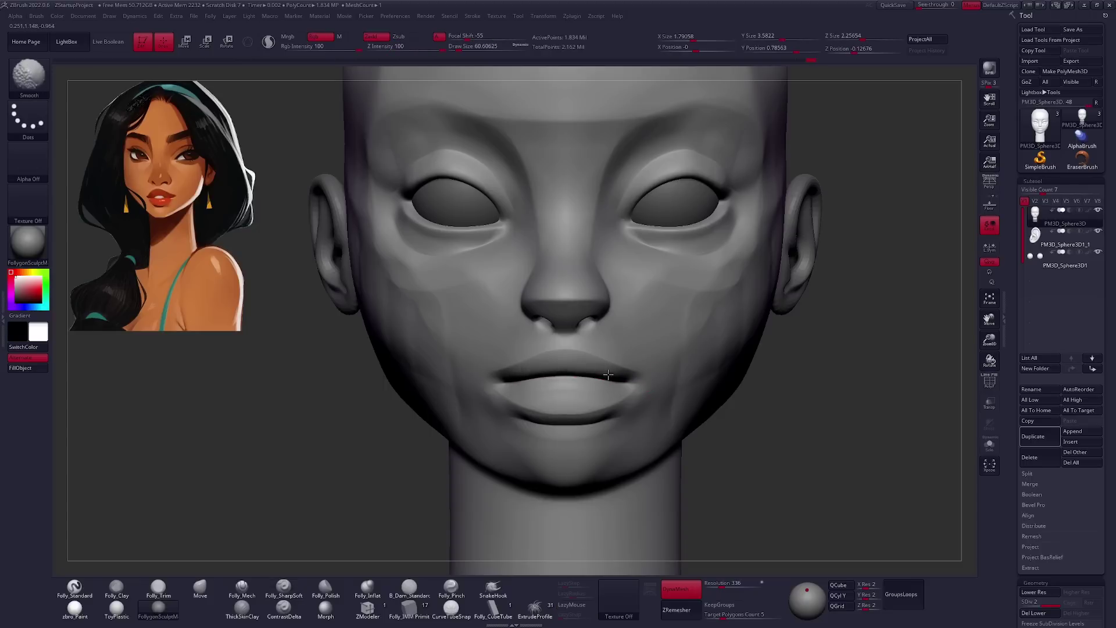
mouse_move(586, 383)
right_down()
mouse_move(602, 385)
mouse_move(663, 336)
mouse_move(652, 405)
mouse_move(683, 400)
right_up()
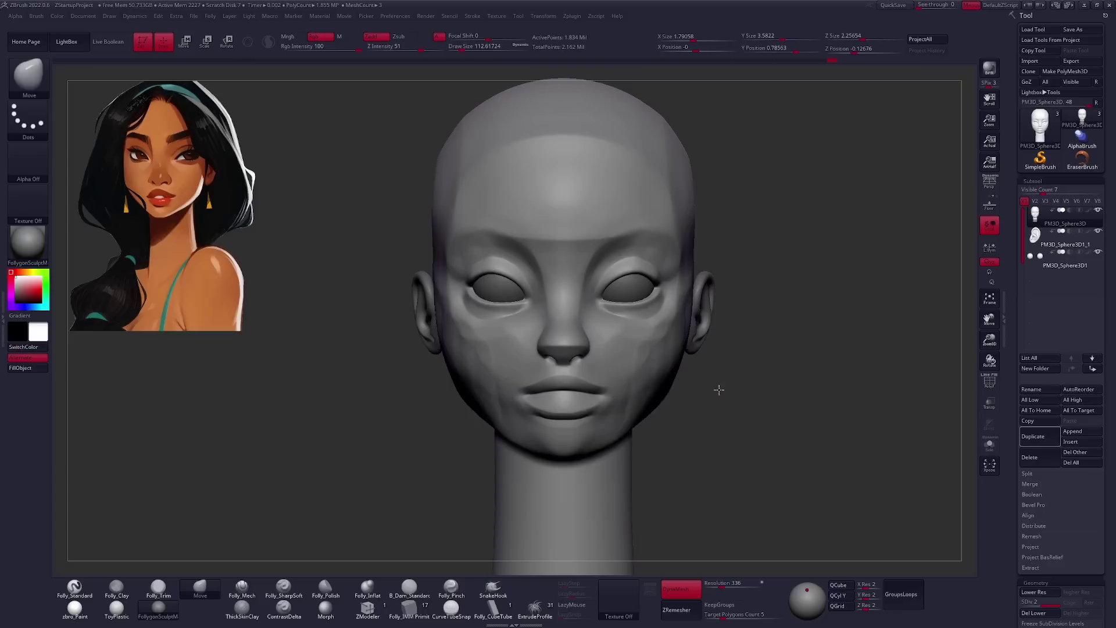
click(241, 587)
Reshape the brow area with the Move brush from both three-quarter views.
right_drag(639, 401, 594, 387)
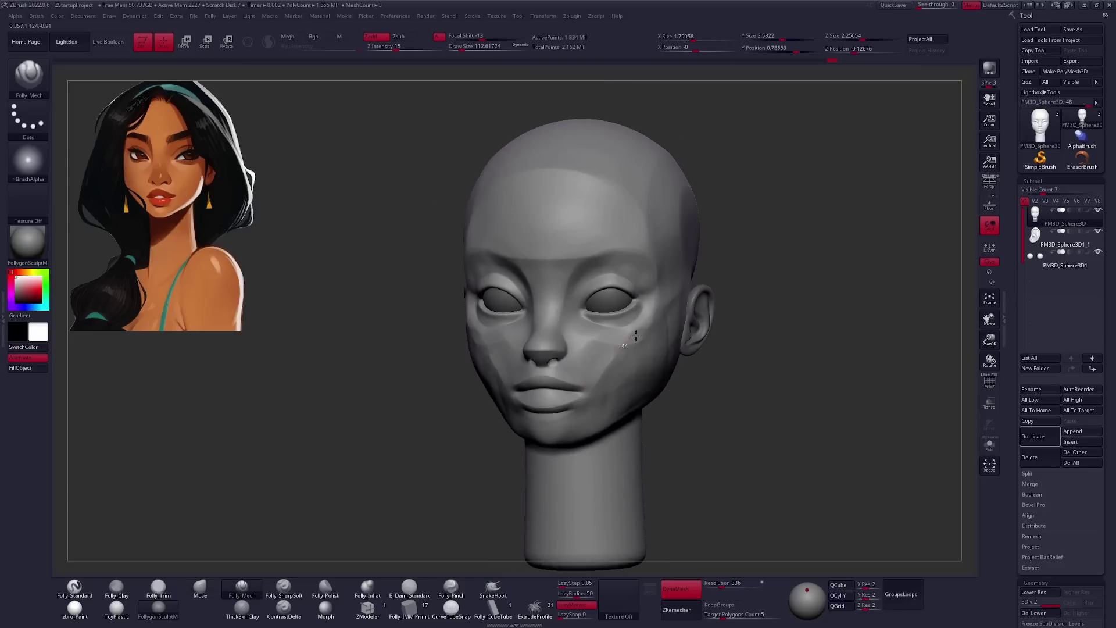
key(b)
key(m)
key(v)
right_drag(842, 203, 960, 199)
mouse_move(632, 361)
right_down()
mouse_move(644, 348)
mouse_move(559, 411)
mouse_move(530, 394)
right_up()
Cut the upper eyelid folds with Folly_Mech from the front view.
key(b)
key(f)
key(m)
key(b)
key(f)
key(m)
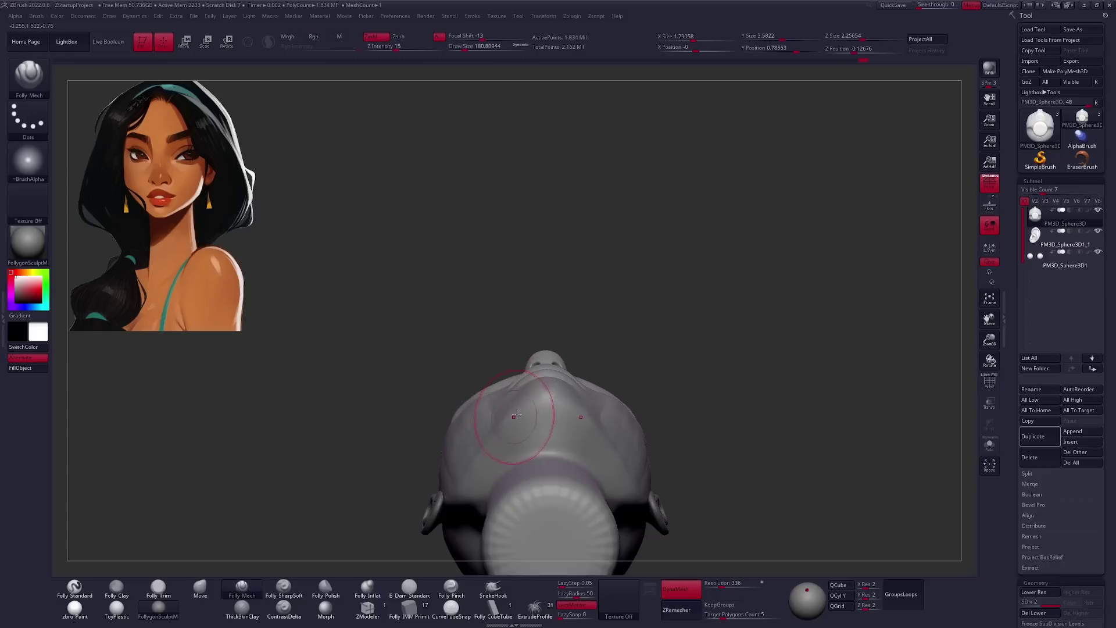
mouse_move(589, 392)
right_down()
mouse_move(535, 411)
mouse_move(576, 391)
mouse_move(581, 400)
mouse_move(544, 393)
mouse_move(596, 405)
mouse_move(489, 459)
mouse_move(701, 413)
mouse_move(569, 399)
mouse_move(607, 309)
mouse_move(576, 394)
right_up()
Build up and flatten the brow planes with Clay and Folly_Trim brushes.
key(b)
key(f)
key(c)
key(b)
key(f)
key(t)
Turn on Lazy Mouse and alternate Folly_Mech, Move and Folly_Trim around the eye sockets.
click(242, 587)
key(l)
mouse_move(564, 449)
right_down()
mouse_move(597, 315)
mouse_move(578, 369)
mouse_move(586, 412)
mouse_move(644, 375)
right_up()
key(b)
key(m)
key(v)
key(b)
key(f)
key(t)
key(b)
key(m)
key(v)
Refine the eyelids up close with Folly_Mech at brush size about 49, plus Move.
mouse_move(555, 382)
right_down()
mouse_move(536, 374)
mouse_move(643, 379)
mouse_move(626, 416)
mouse_move(620, 408)
right_up()
key(b)
key(f)
key(m)
right_click(541, 331)
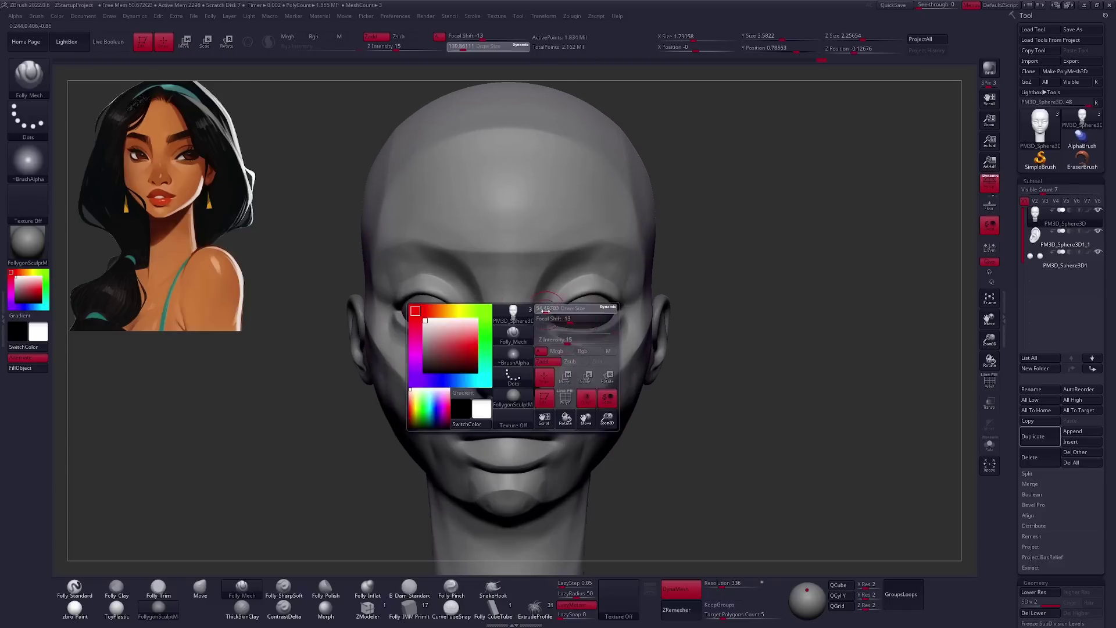
ctrl+right_drag(541, 331, 555, 283)
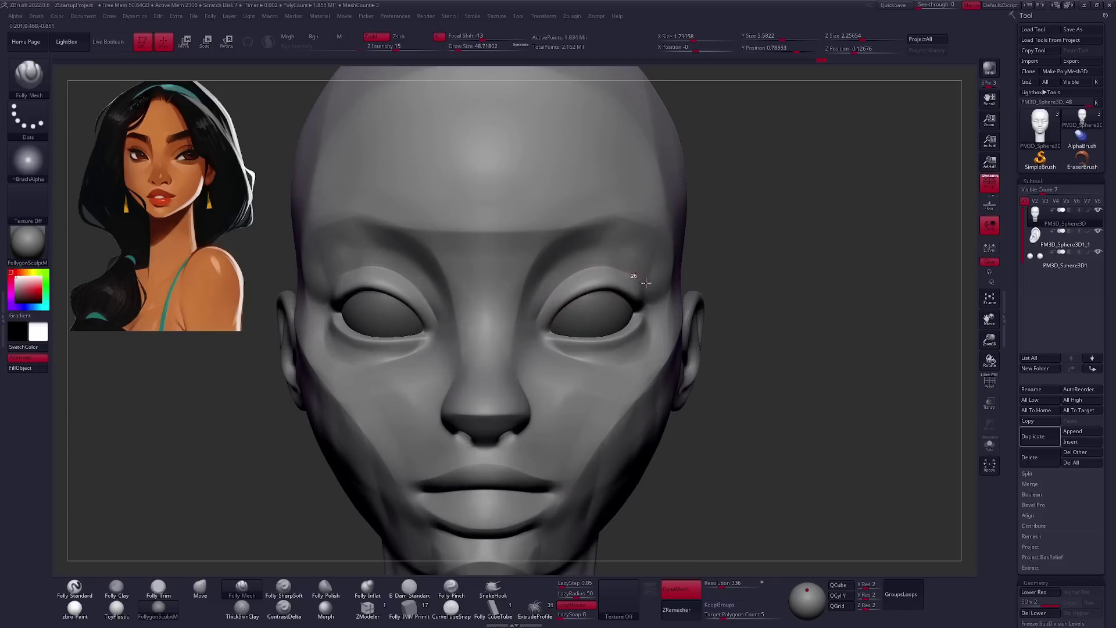
key(b)
key(m)
key(v)
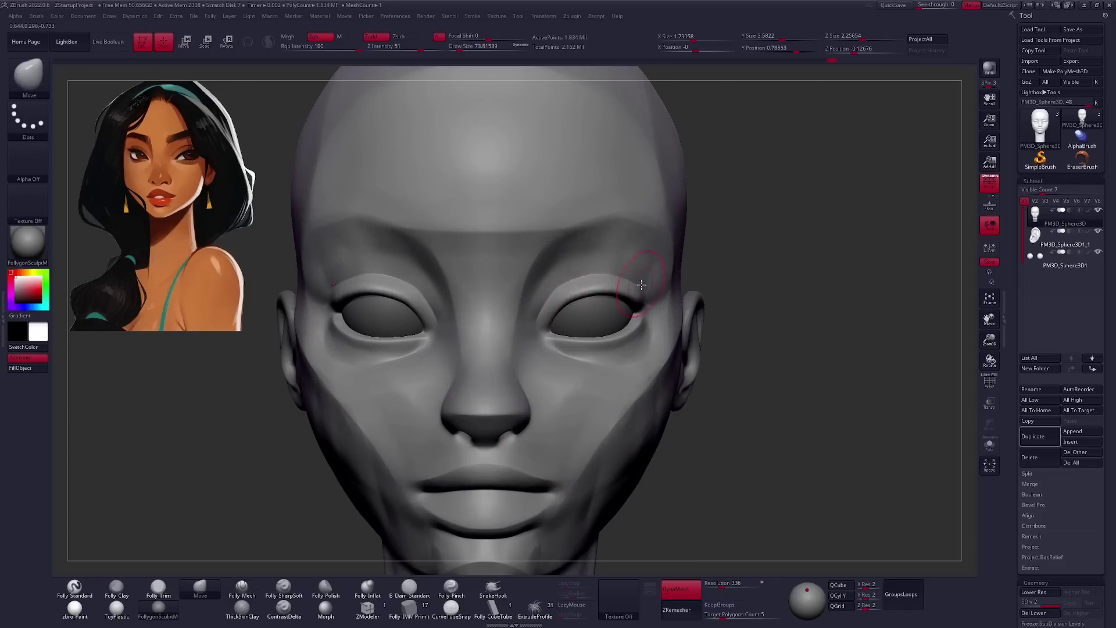
Carve the right eye's eyelid with Folly_Mech from above.
right_drag(641, 285, 543, 285)
key(b)
key(f)
key(m)
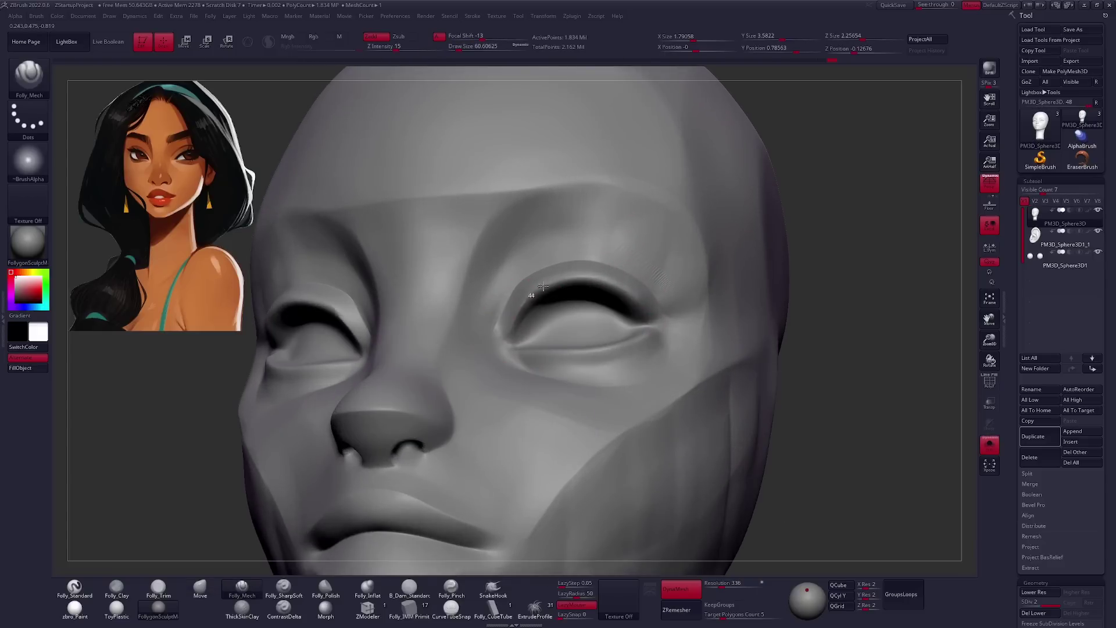
right_drag(665, 346, 517, 335)
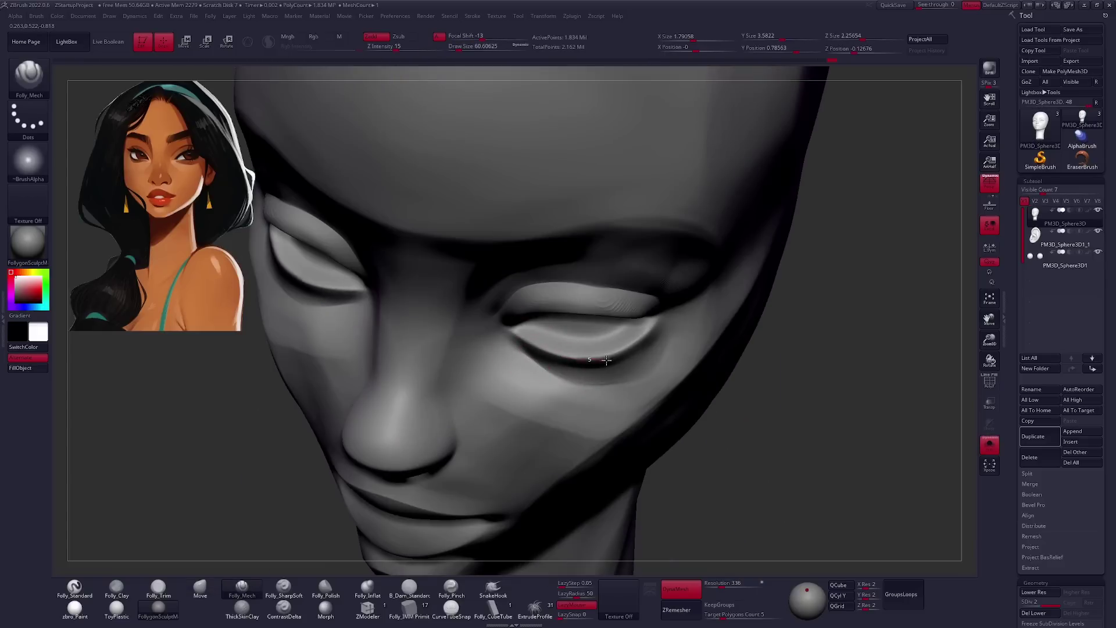
shift+right_drag(657, 322, 697, 369)
key(f)
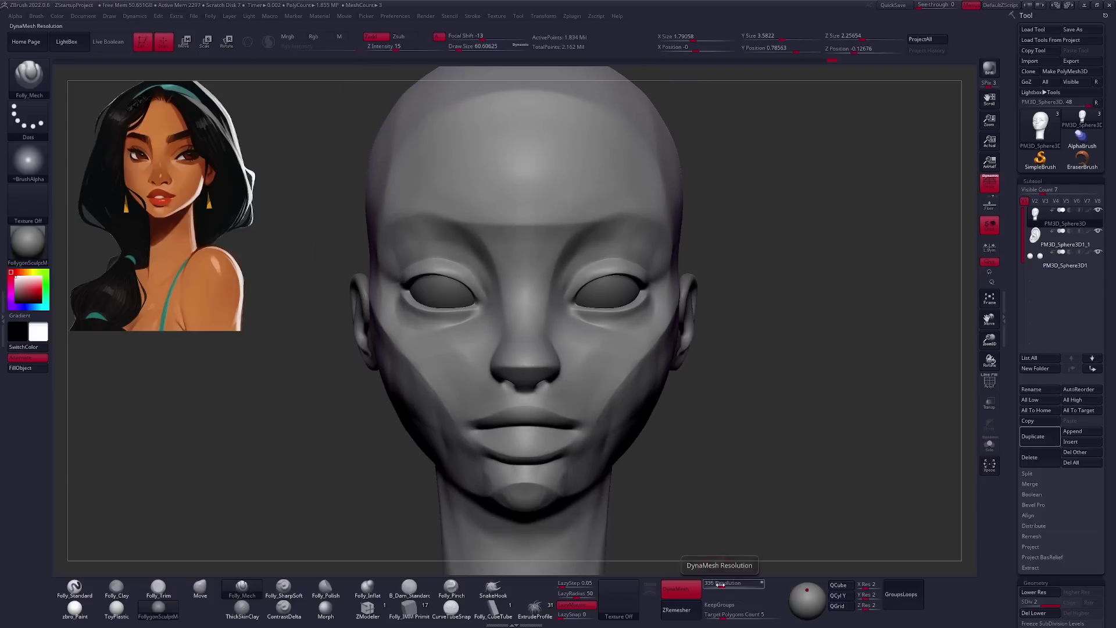
Frame the whole head and orbit to a left profile with Move active.
key(b)
key(m)
key(v)
mouse_move(723, 391)
right_down()
mouse_move(668, 372)
mouse_move(649, 413)
mouse_move(792, 340)
right_up()
key(f)
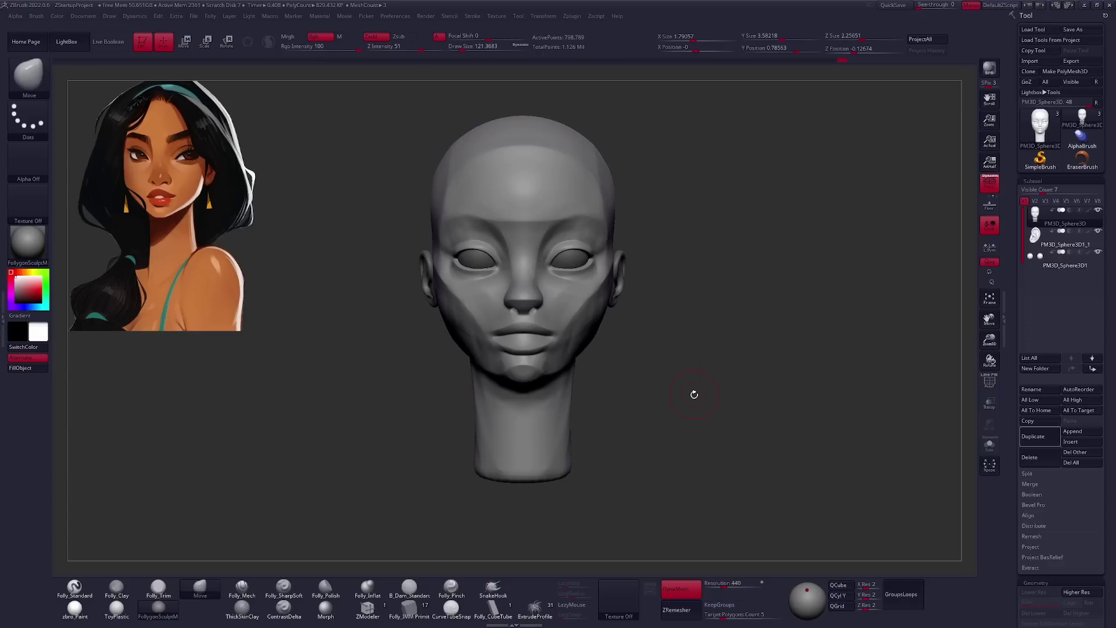
mouse_move(694, 394)
right_down()
mouse_move(747, 386)
mouse_move(616, 417)
mouse_move(727, 395)
mouse_move(610, 395)
right_up()
Check the ear subtool's position with Transpose Move from back and three-quarter views.
key(w)
drag(549, 377, 625, 378)
mouse_move(587, 377)
right_down()
mouse_move(597, 406)
mouse_move(691, 326)
right_up()
right_click(691, 326)
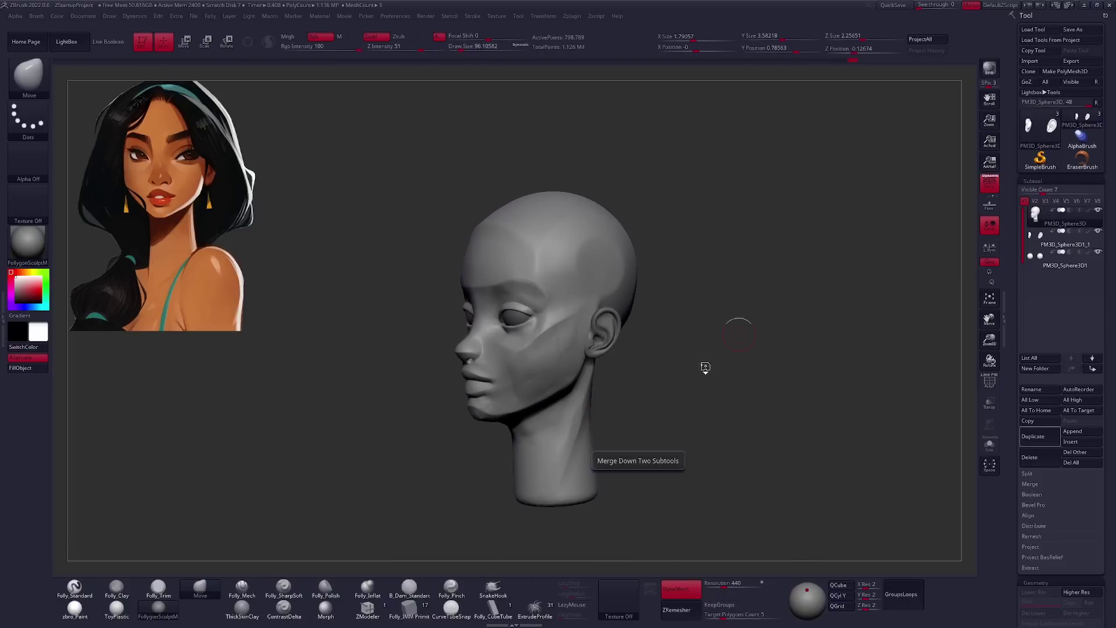
Merge Down the ear subtool into the head and shrink the brush to about 130.
right_drag(703, 376, 689, 418)
mouse_move(680, 468)
right_down()
mouse_move(675, 368)
mouse_move(623, 314)
mouse_move(634, 294)
right_up()
right_click(633, 293)
right_click(636, 278)
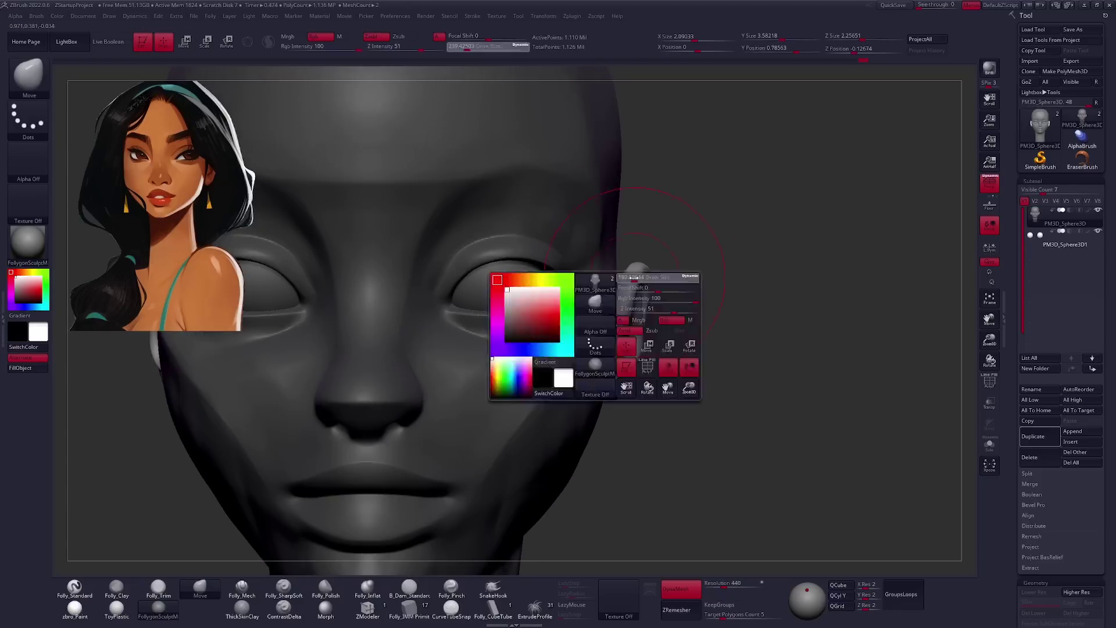
drag(635, 278, 624, 278)
right_drag(624, 278, 615, 277)
Blend the ear joins and back of the skull using lasso masking, Clay, Folly_Mech and Move.
key(f)
mouse_move(655, 366)
shift+right_down()
mouse_move(699, 391)
mouse_move(642, 365)
shift+right_up()
click(765, 560)
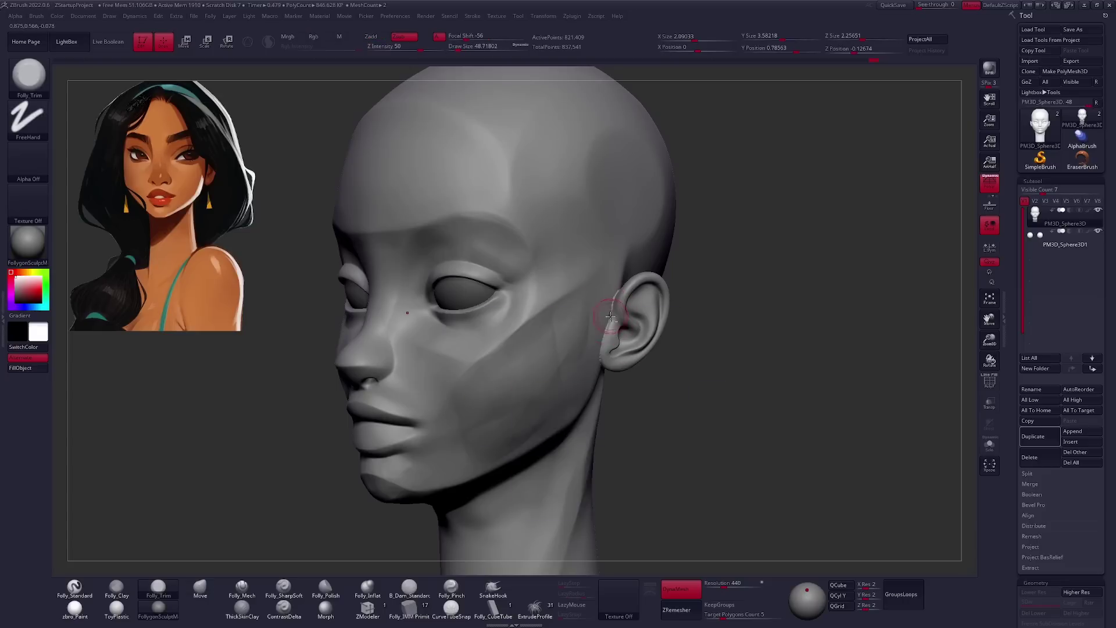
right_drag(615, 357, 620, 299)
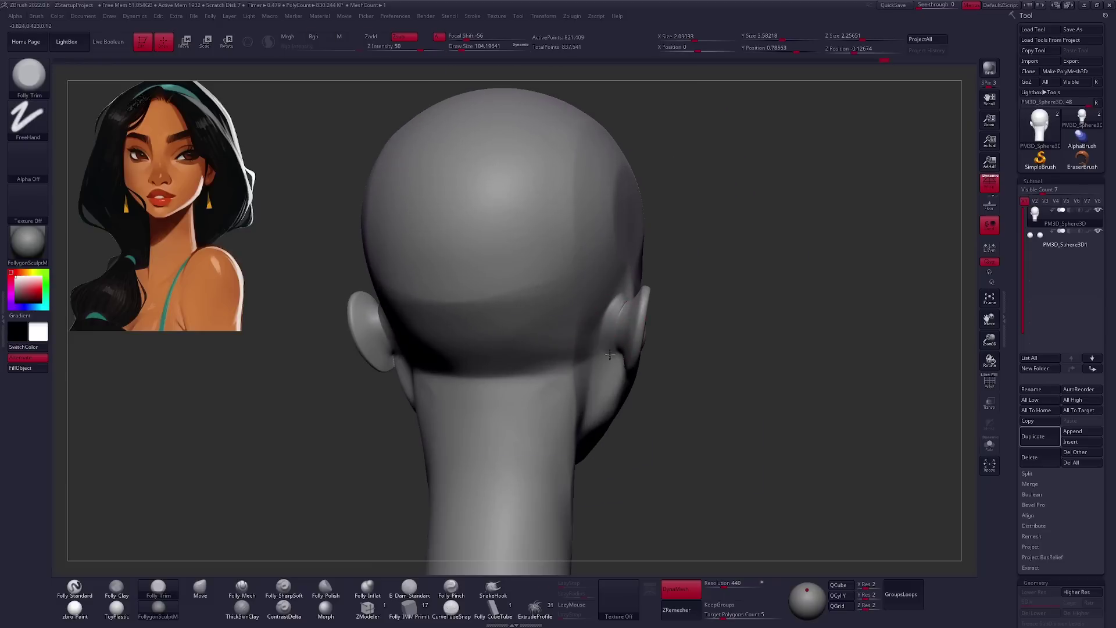
mouse_move(609, 316)
right_down()
mouse_move(558, 326)
mouse_move(544, 351)
mouse_move(587, 238)
mouse_move(511, 371)
mouse_move(595, 365)
mouse_move(494, 321)
mouse_move(506, 359)
right_up()
key(b)
key(c)
key(l)
key(space)
key(b)
key(m)
key(v)
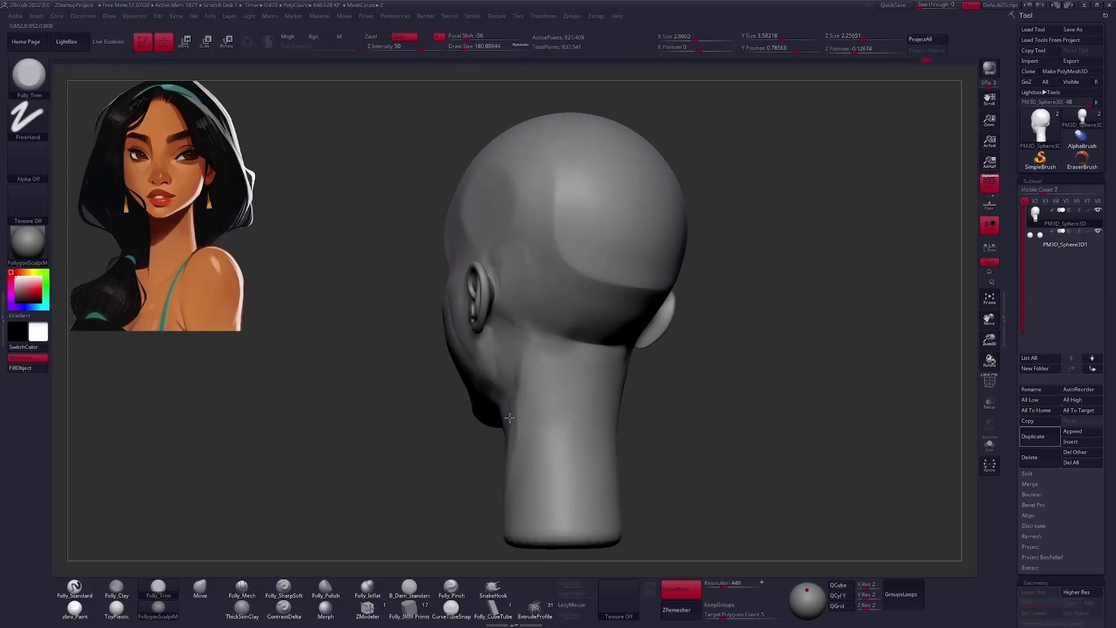
Review the merged head from the front and in side profile.
right_drag(509, 418, 740, 419)
mouse_move(920, 252)
right_down()
mouse_move(803, 325)
mouse_move(671, 324)
right_up()
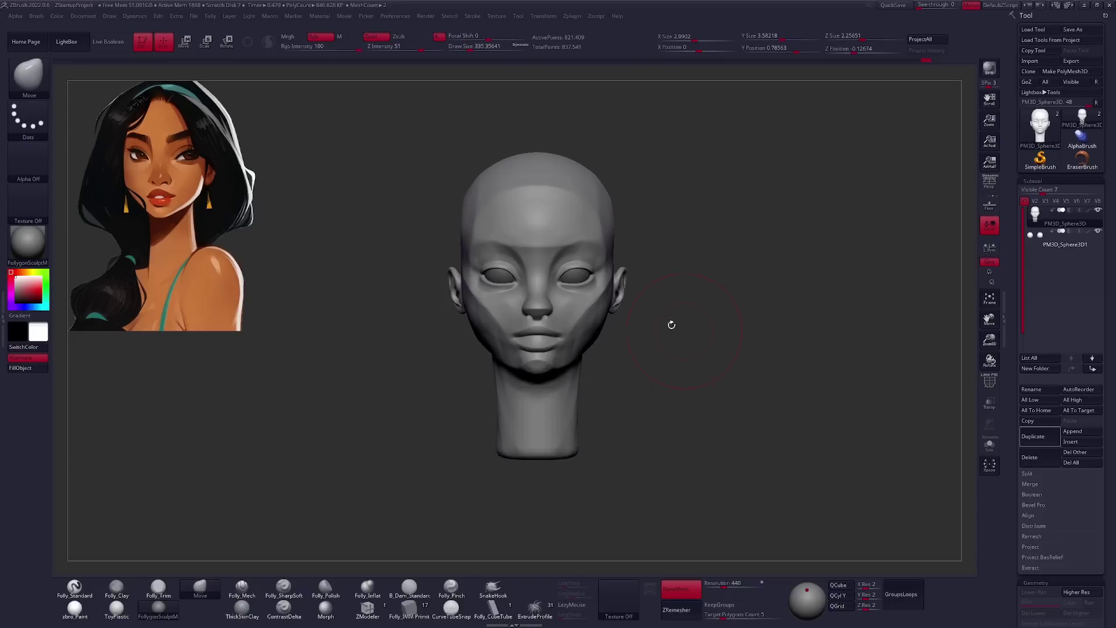
mouse_move(614, 292)
right_down()
mouse_move(655, 378)
mouse_move(423, 312)
mouse_move(449, 374)
mouse_move(635, 311)
mouse_move(564, 343)
right_up()
key(space)
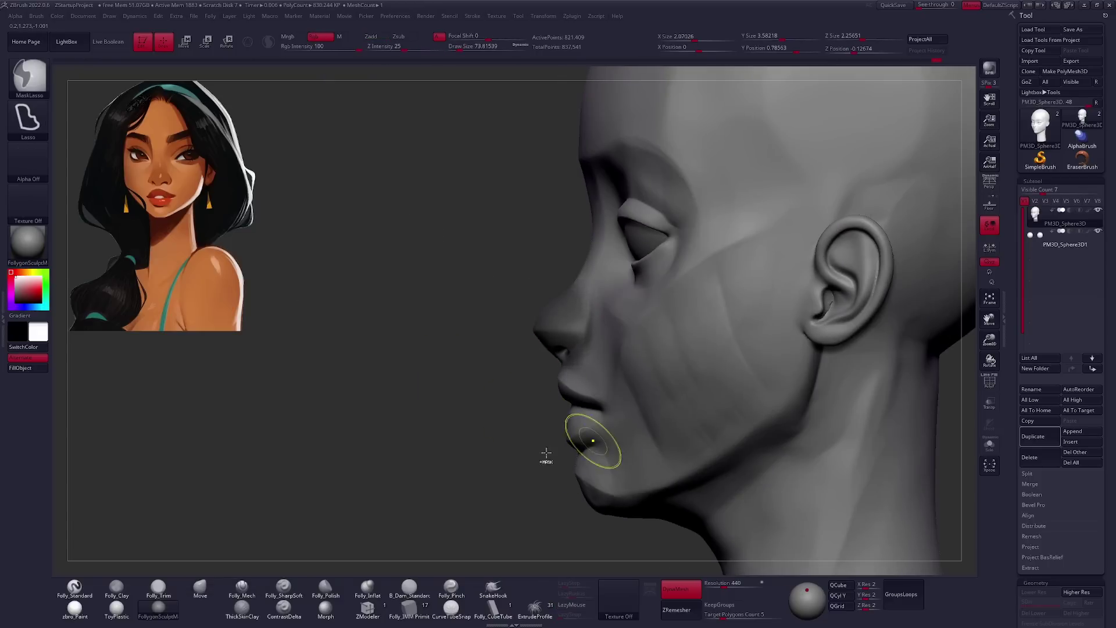
Mask all but the nose and rotate its tip into a better profile with Transpose.
ctrl+click(500, 407)
key(r)
drag(585, 336, 508, 414)
key(f)
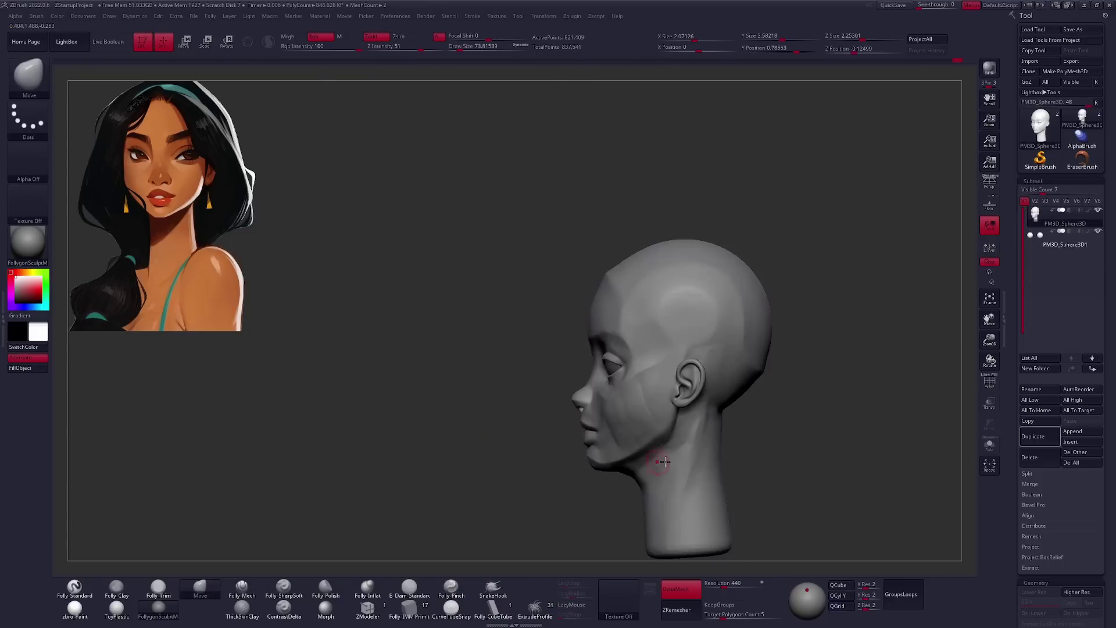
shift+right_drag(524, 464, 658, 393)
Refine the nose and lips from a low angle below the chin.
key(q)
right_drag(560, 337, 555, 329)
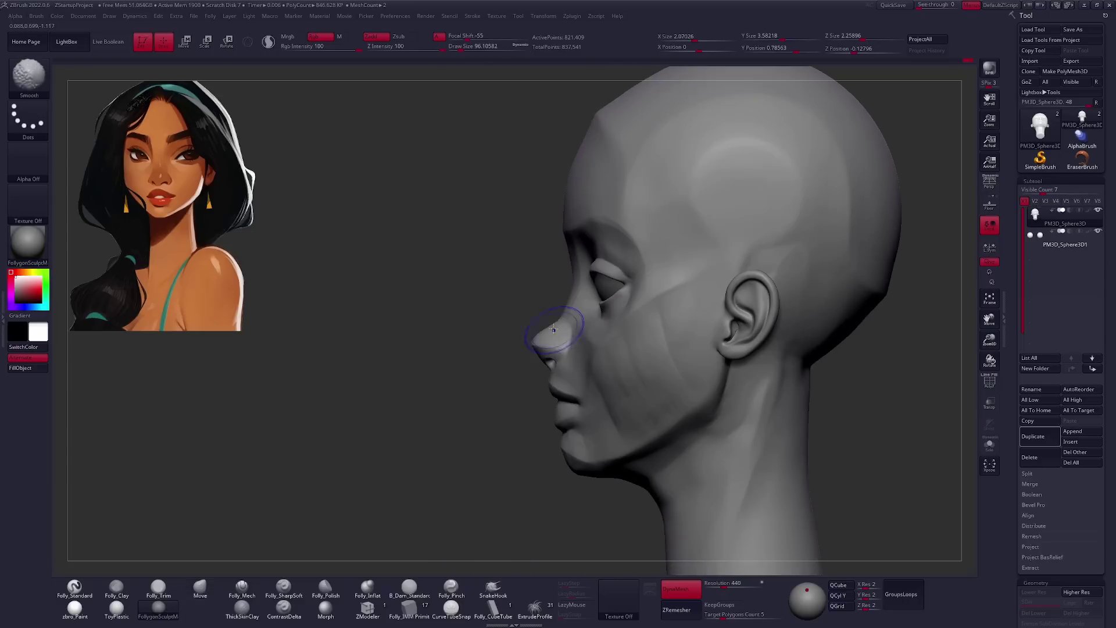
right_drag(562, 317, 560, 349)
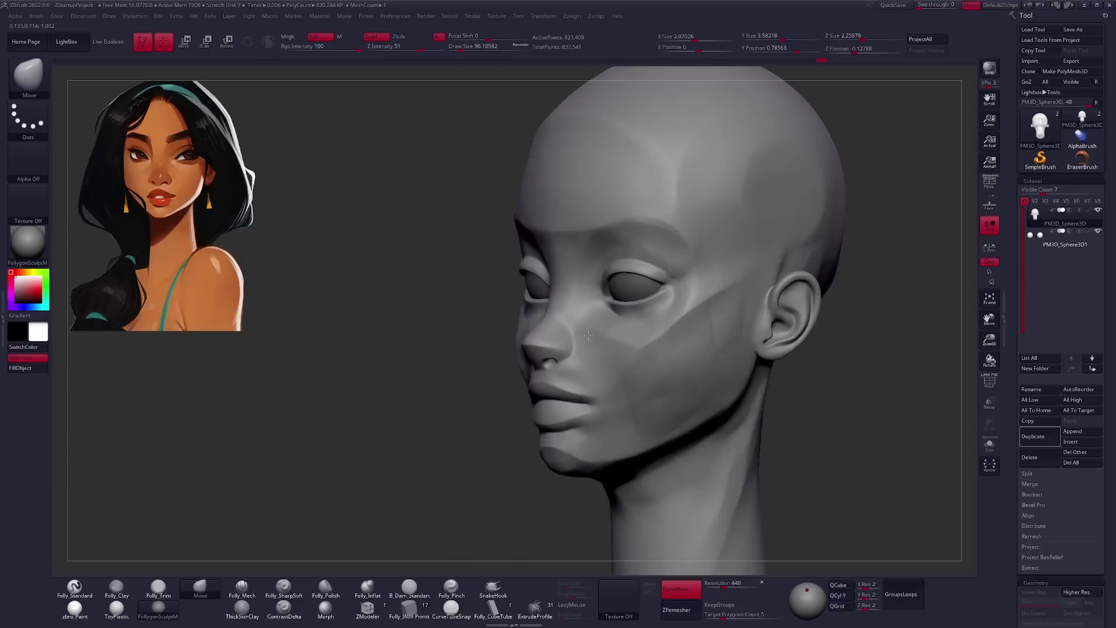
key(space)
mouse_move(566, 370)
right_down()
mouse_move(586, 399)
mouse_move(759, 406)
right_up()
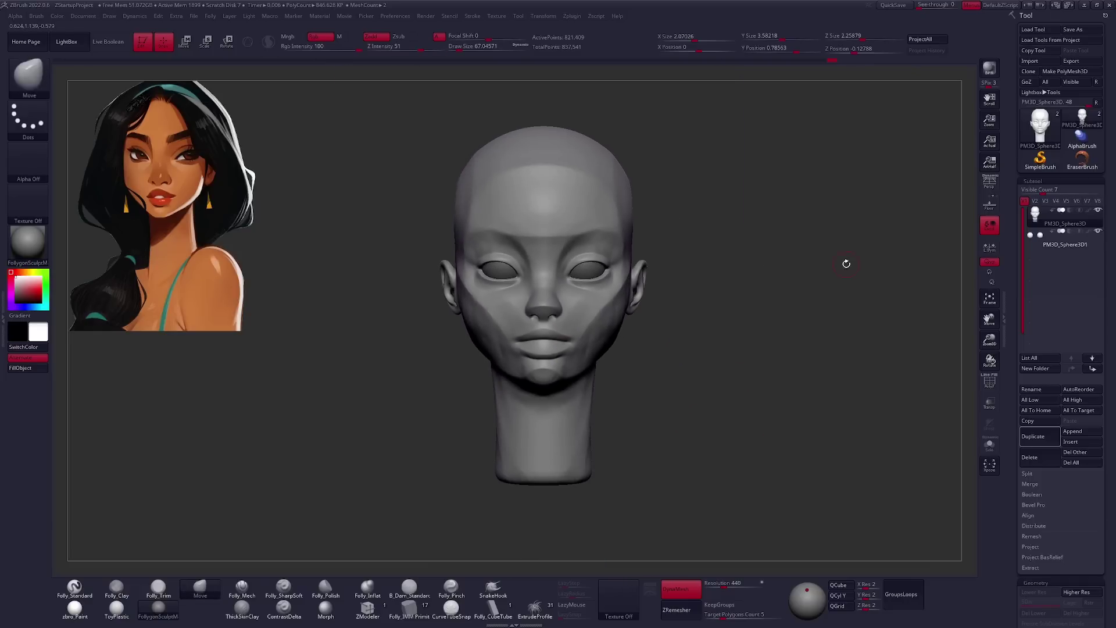
Turn off DynaMesh and subdivide the head up to SDiv 4.
click(677, 589)
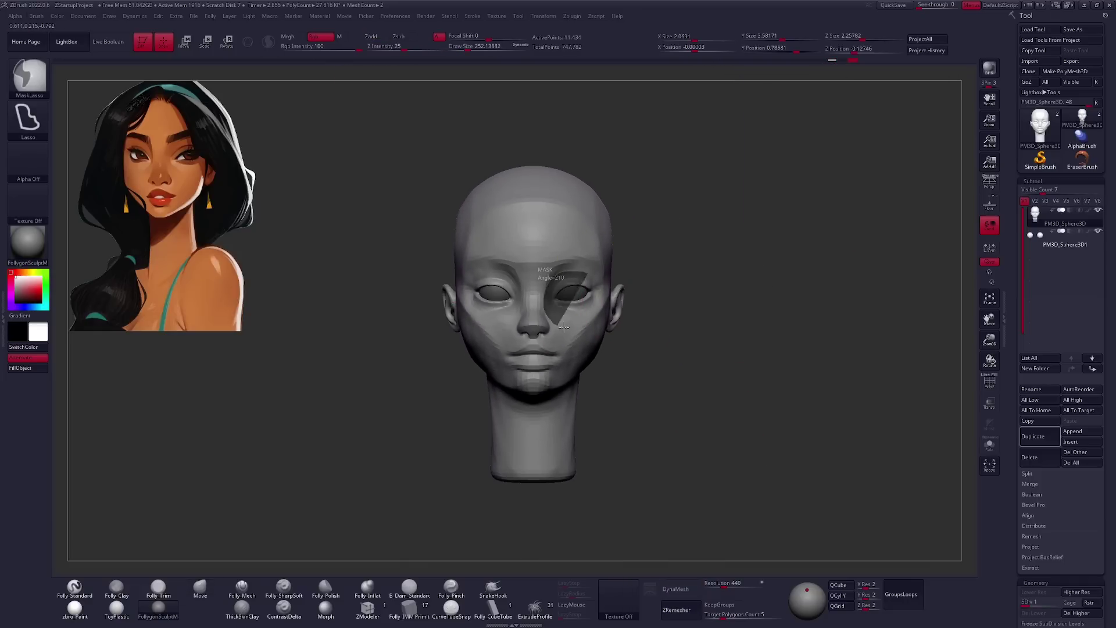
mouse_move(579, 265)
right_down()
mouse_move(550, 365)
mouse_move(515, 354)
right_up()
key(ctrl+d)
key(ctrl+d)
key(ctrl+d)
click(283, 587)
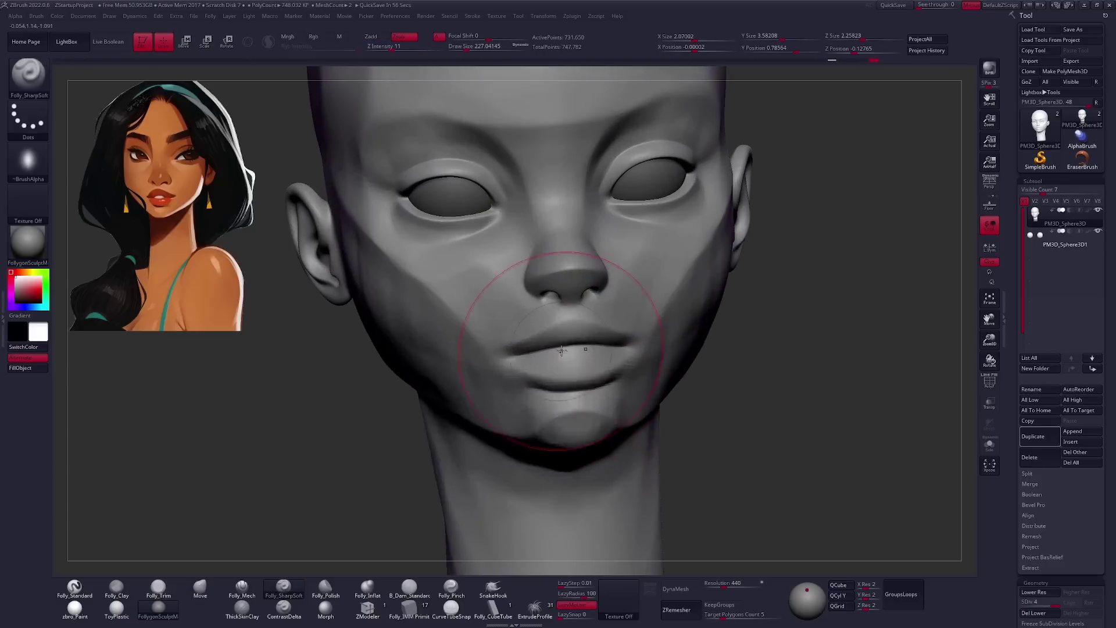
Subdivide the head to SDiv 5 and define the lips with the Folly_Mech brush.
mouse_move(565, 338)
right_down()
mouse_move(601, 366)
mouse_move(486, 344)
right_up()
key(b)
key(m)
key(ctrl+d)
mouse_move(539, 396)
right_down()
mouse_move(580, 374)
mouse_move(499, 363)
right_up()
Drop to SDiv 2 and smooth the cheeks with the Smooth brush.
key(shift+d)
key(shift+d)
key(shift+d)
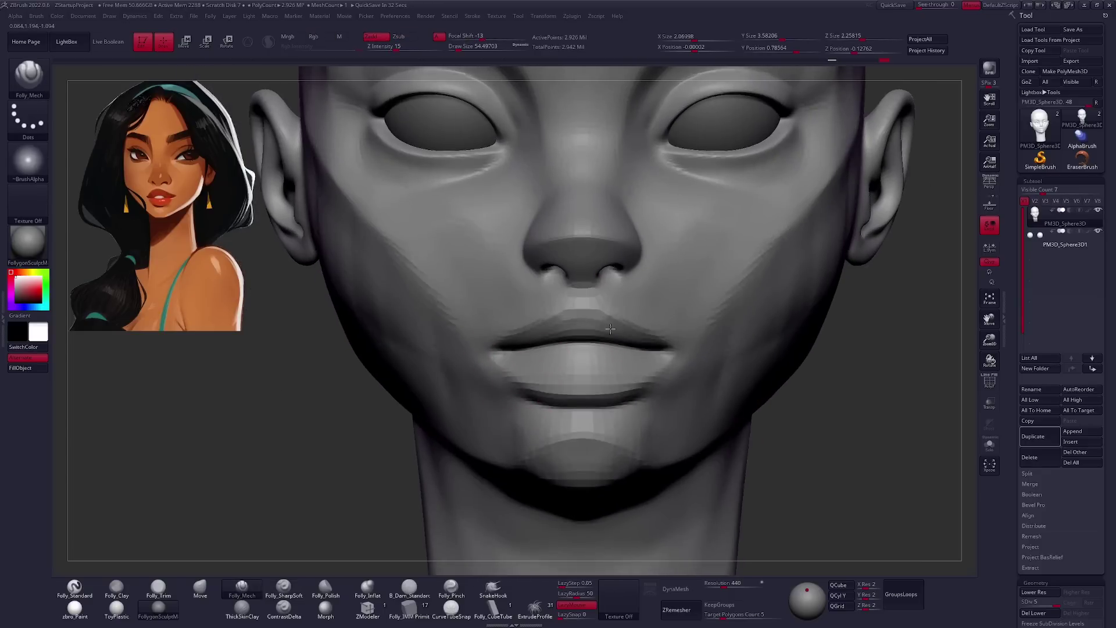
key(f)
right_drag(673, 398, 635, 322)
key(shift)
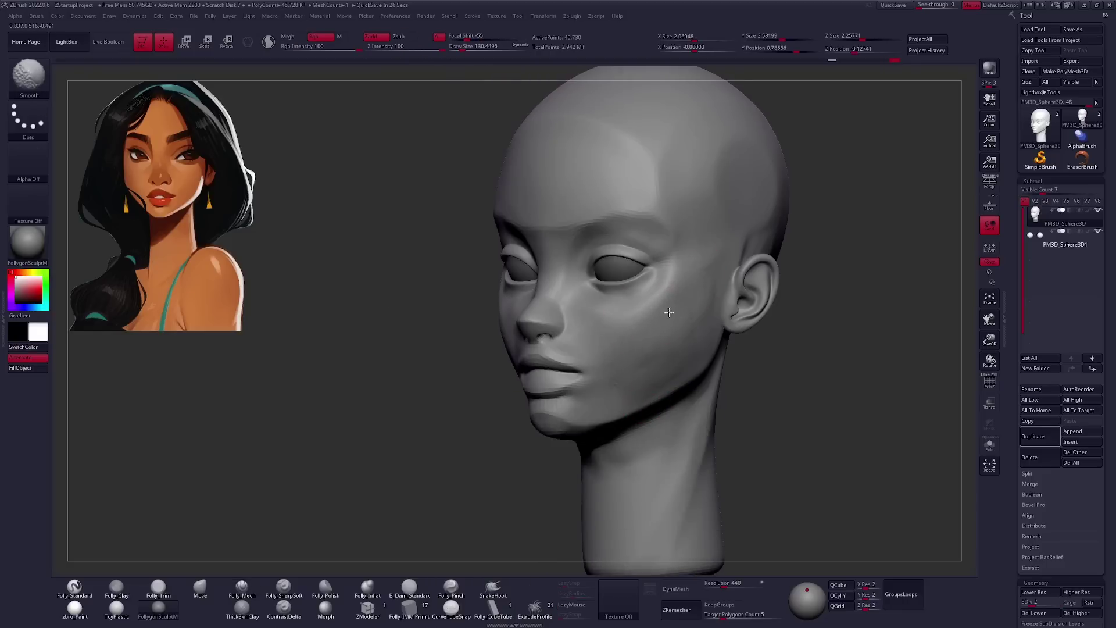
ctrl+right_drag(666, 373, 599, 280)
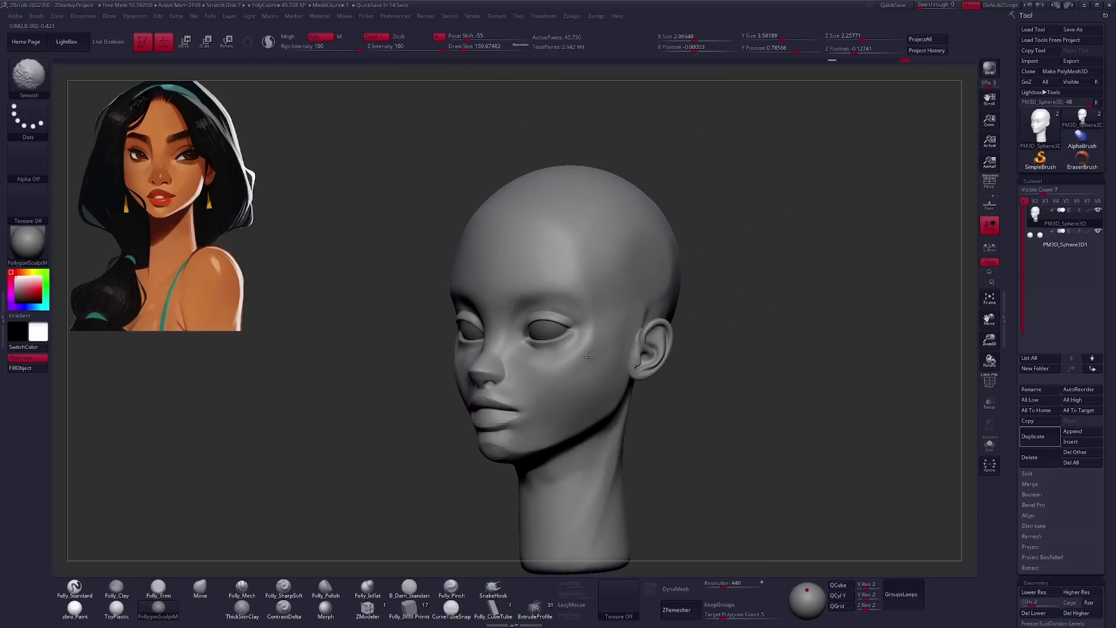
mouse_move(598, 339)
right_down()
mouse_move(536, 416)
mouse_move(647, 435)
mouse_move(555, 462)
mouse_move(592, 351)
right_up()
right_click(573, 412)
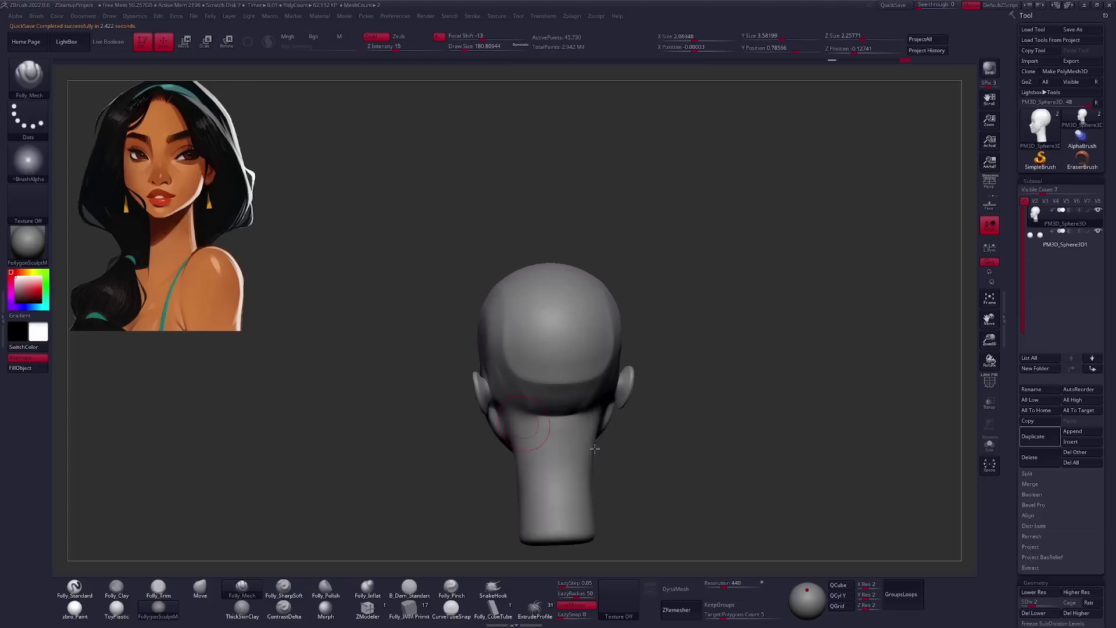
mouse_move(530, 323)
ctrl+right_down()
mouse_move(494, 374)
mouse_move(586, 413)
mouse_move(622, 375)
ctrl+right_up()
Push the cheek and jaw forms with the Move brush, toggling subdivision levels.
key(shift+d)
key(d)
key(space)
key(b)
key(m)
key(v)
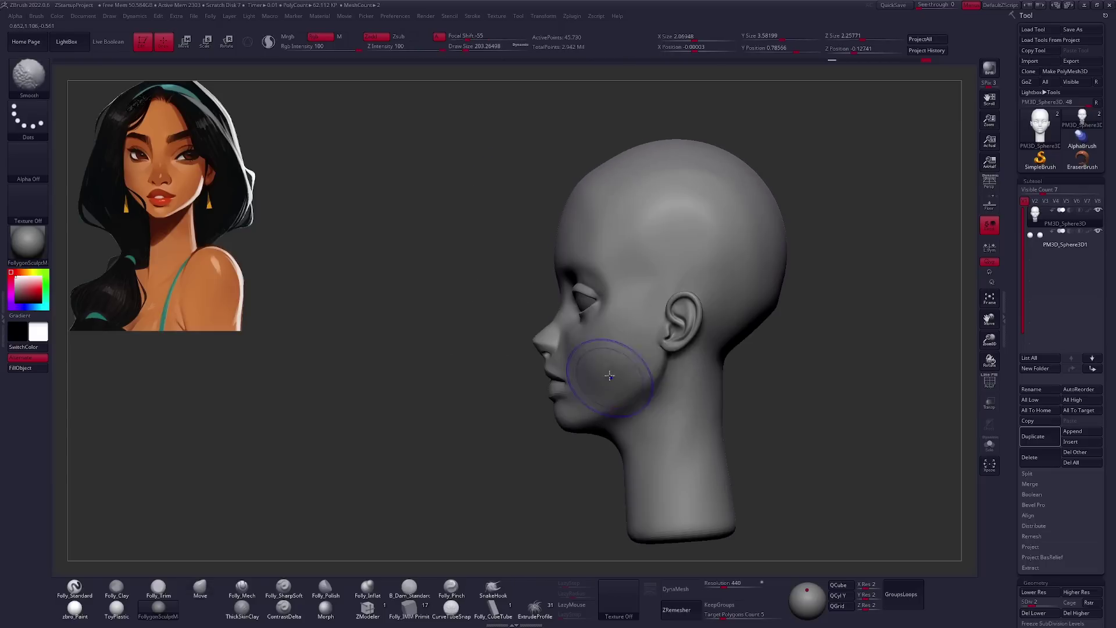
mouse_move(635, 381)
right_down()
mouse_move(611, 374)
mouse_move(615, 384)
mouse_move(568, 324)
right_up()
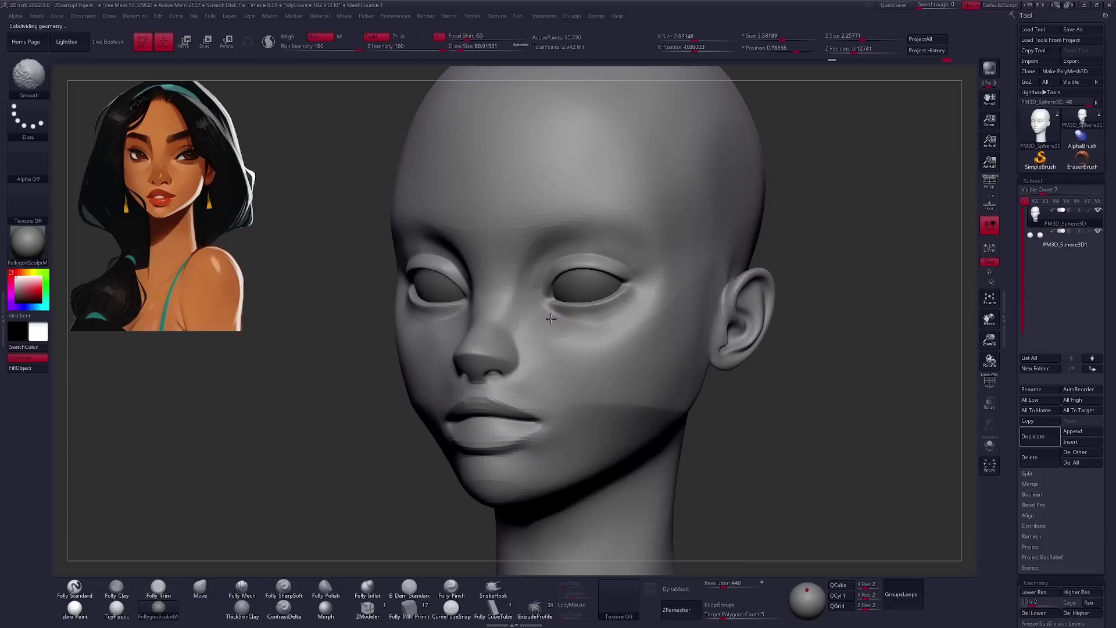
Shape the eye sockets with the Move brush at the highest subdivision level.
right_drag(575, 344, 542, 298)
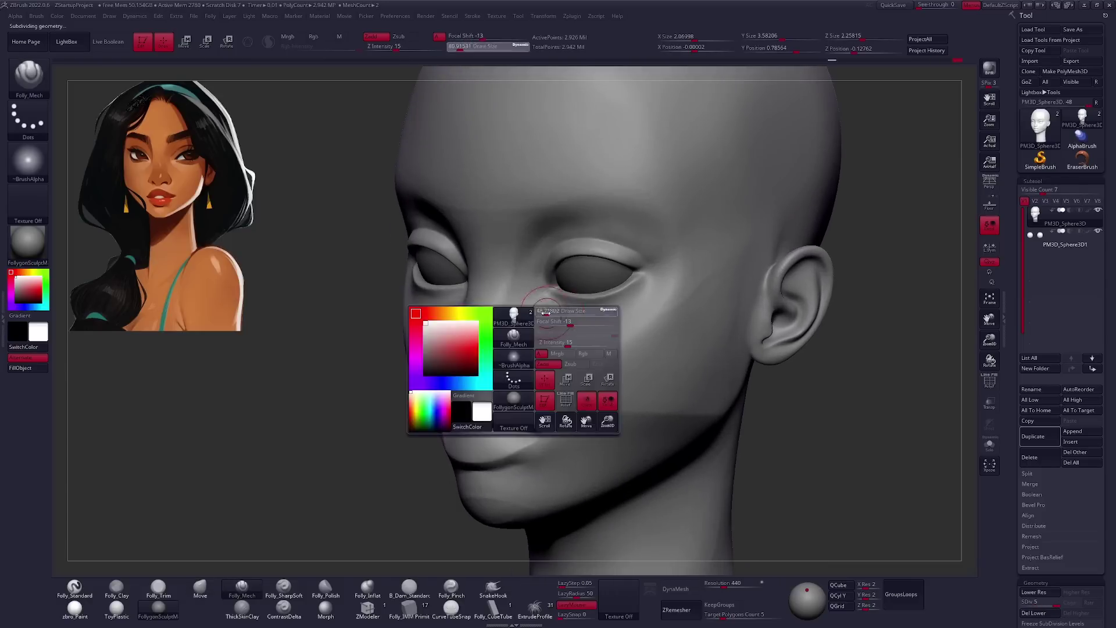
key(space)
key(b)
key(m)
key(v)
mouse_move(549, 370)
right_down()
mouse_move(523, 361)
mouse_move(538, 348)
right_up()
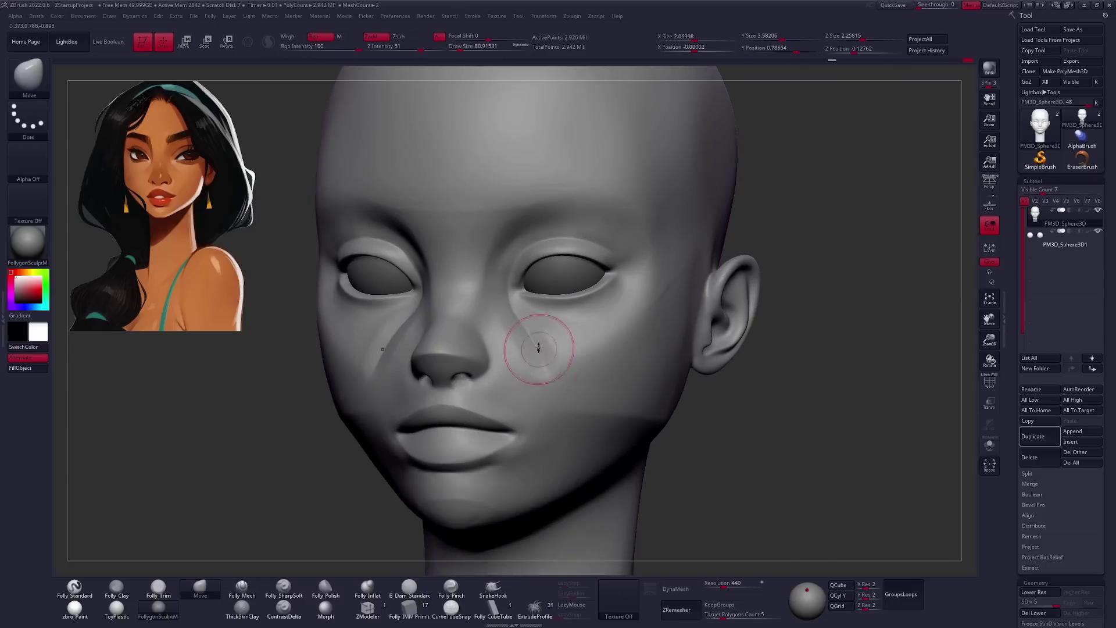
Crisp up the eyelid edges with Folly_Mech and Shift-smooth them.
key(b)
key(f)
key(m)
right_drag(568, 336, 541, 314)
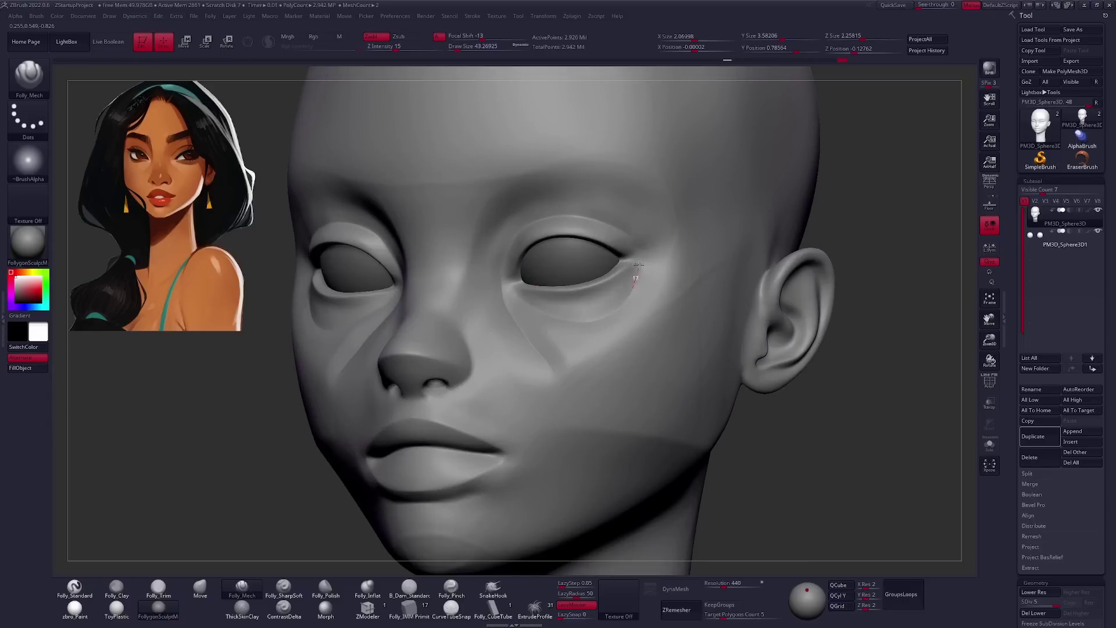
key(shift)
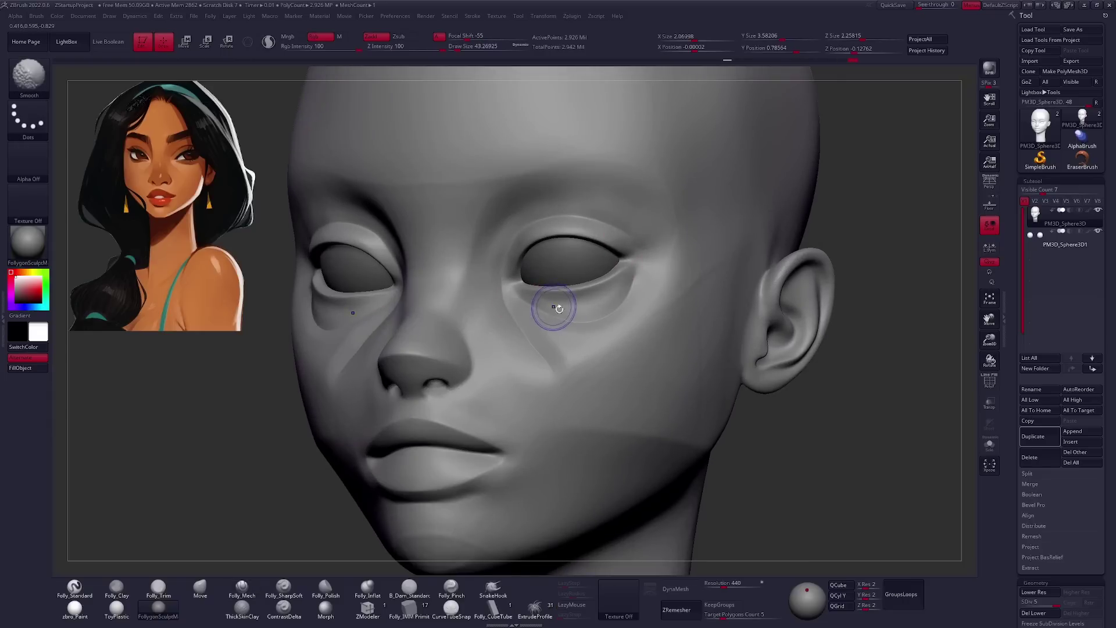
Build the under-eye area with Folly_Clay, then turn Solo off to show the eyeballs.
key(b)
key(f)
key(c)
mouse_move(577, 312)
alt+right_down()
mouse_move(661, 379)
mouse_move(660, 430)
mouse_move(565, 331)
mouse_move(653, 345)
alt+right_up()
key(shift+d)
key(shift+d)
key(shift+d)
key(d)
key(d)
key(d)
ctrl+right_drag(570, 311, 589, 318)
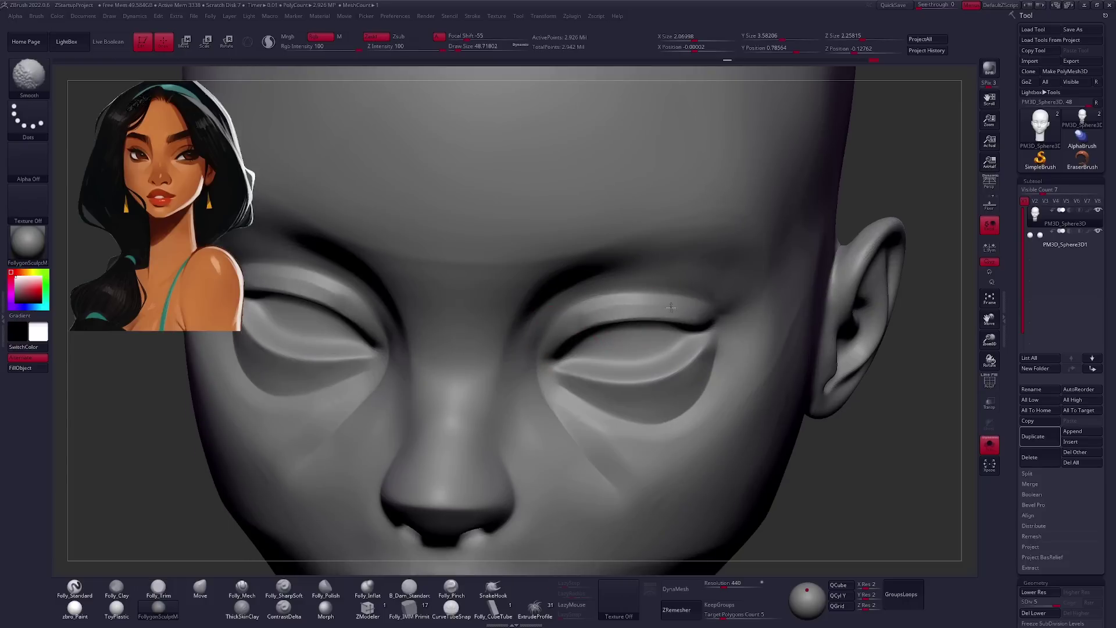
mouse_move(664, 309)
alt+right_down()
mouse_move(747, 364)
mouse_move(544, 366)
mouse_move(654, 332)
alt+right_up()
key(alt+s)
Append a Cylinder3D subtool, move it down over the jaw and scale it to half size.
click(1072, 431)
click(865, 446)
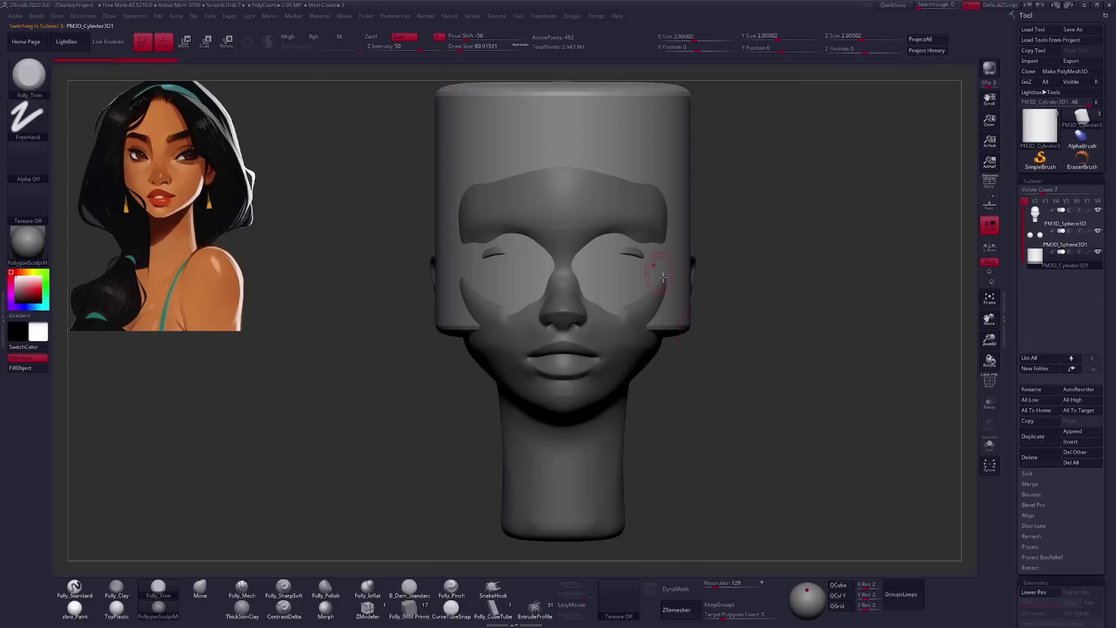
key(w)
drag(563, 301, 563, 409)
drag(616, 349, 712, 349)
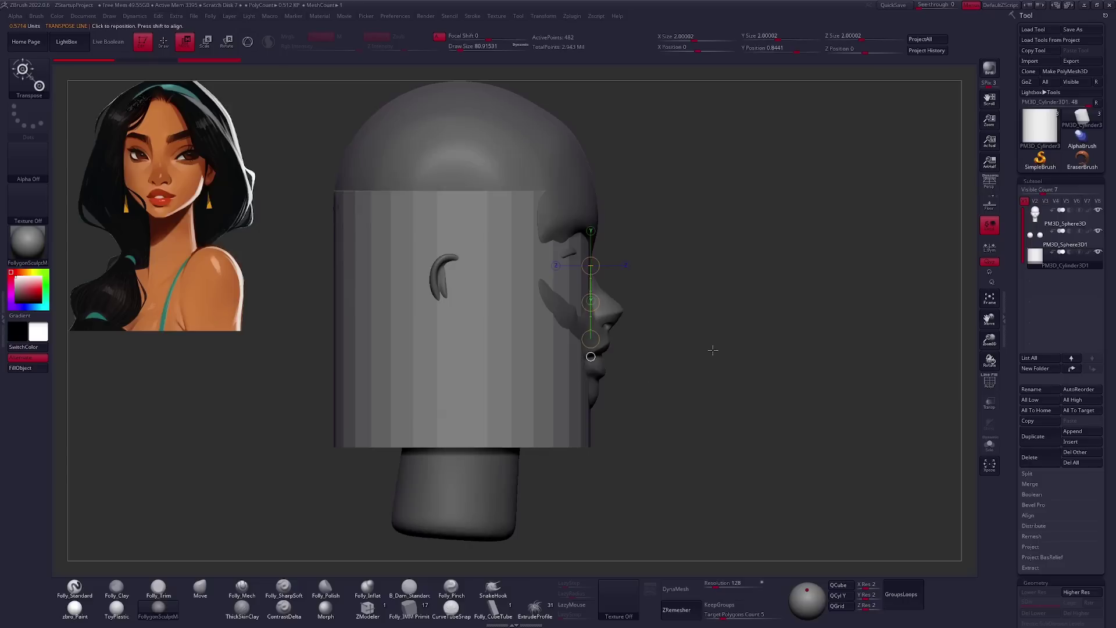
key(e)
drag(613, 377, 699, 372)
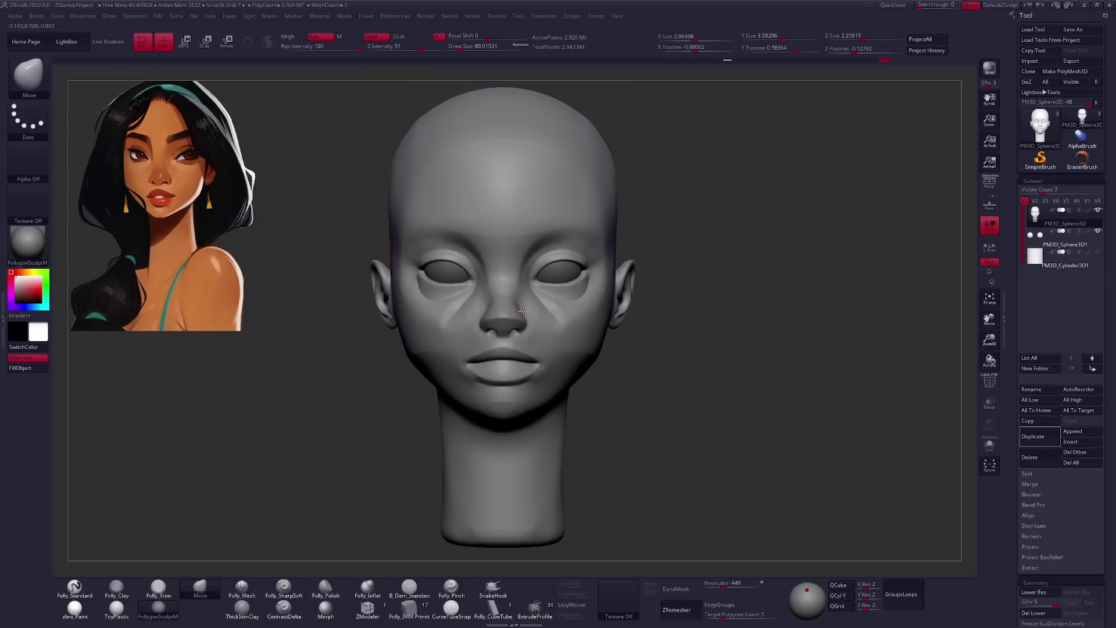
Smooth the side of the face near the temple in left profile.
right_drag(522, 312, 586, 388)
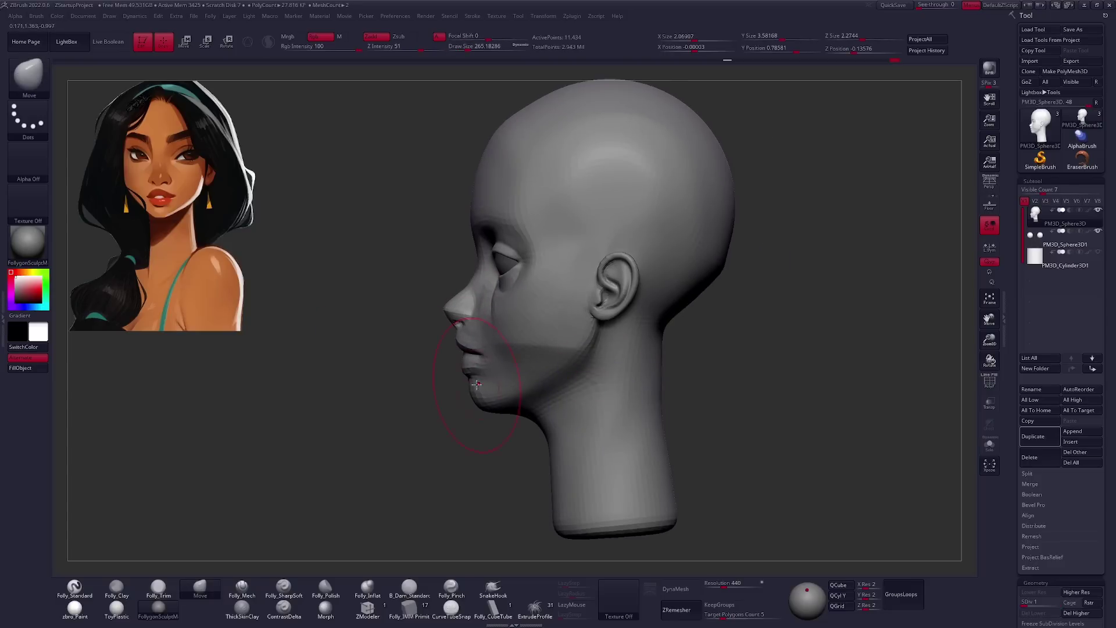
alt+right_drag(461, 175, 457, 211)
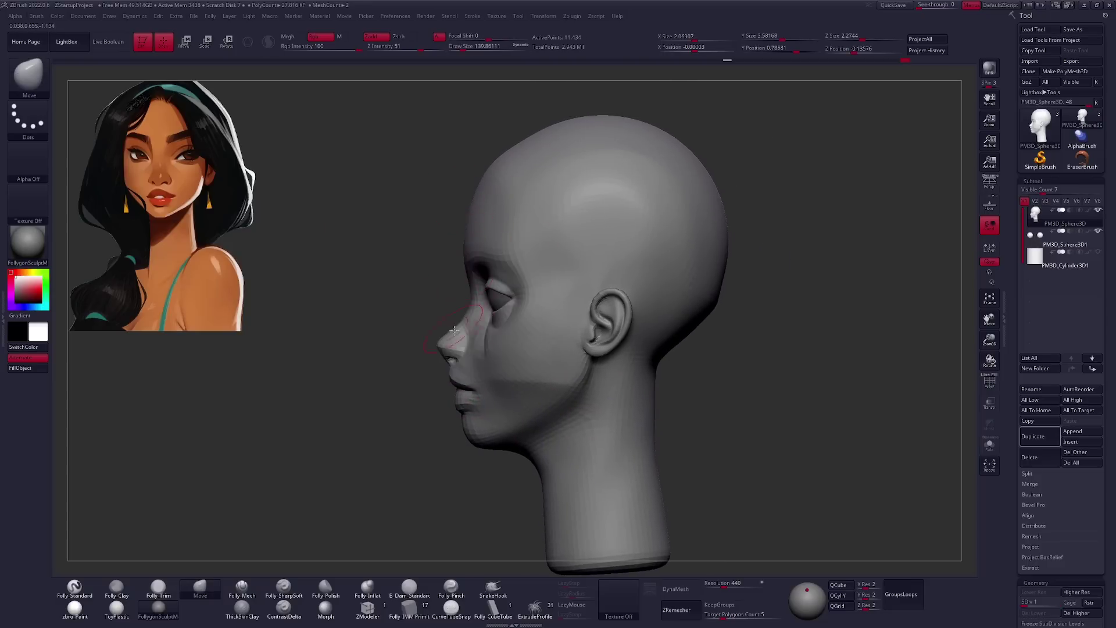
mouse_move(454, 331)
alt+right_down()
mouse_move(499, 338)
mouse_move(598, 401)
mouse_move(469, 387)
mouse_move(523, 311)
mouse_move(512, 314)
alt+right_up()
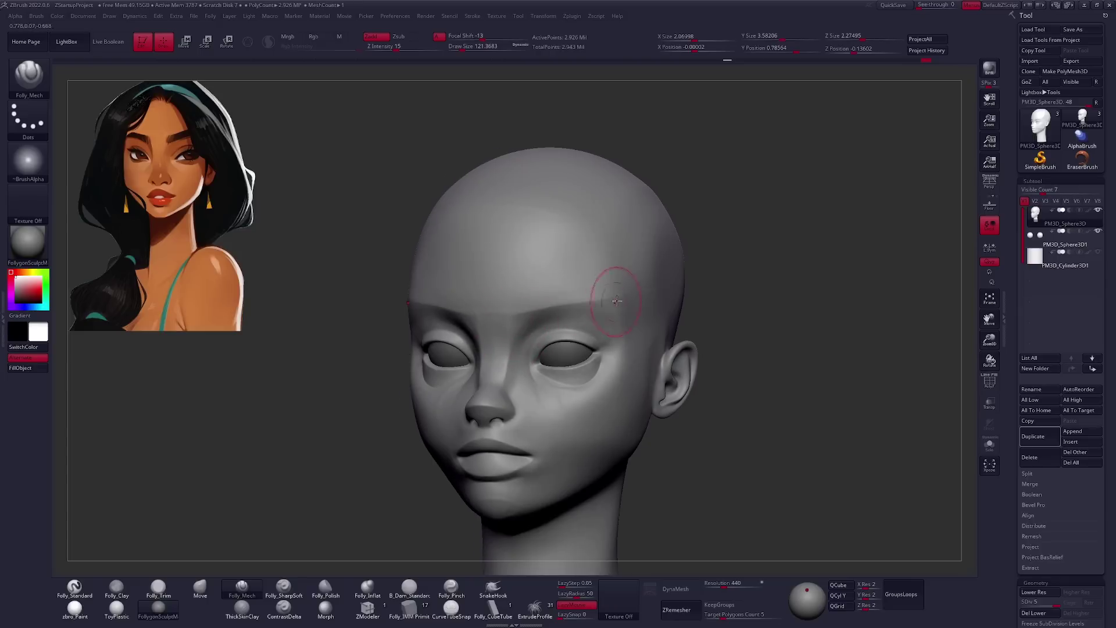
key(shift)
mouse_move(660, 373)
right_down()
mouse_move(616, 350)
mouse_move(624, 370)
right_up()
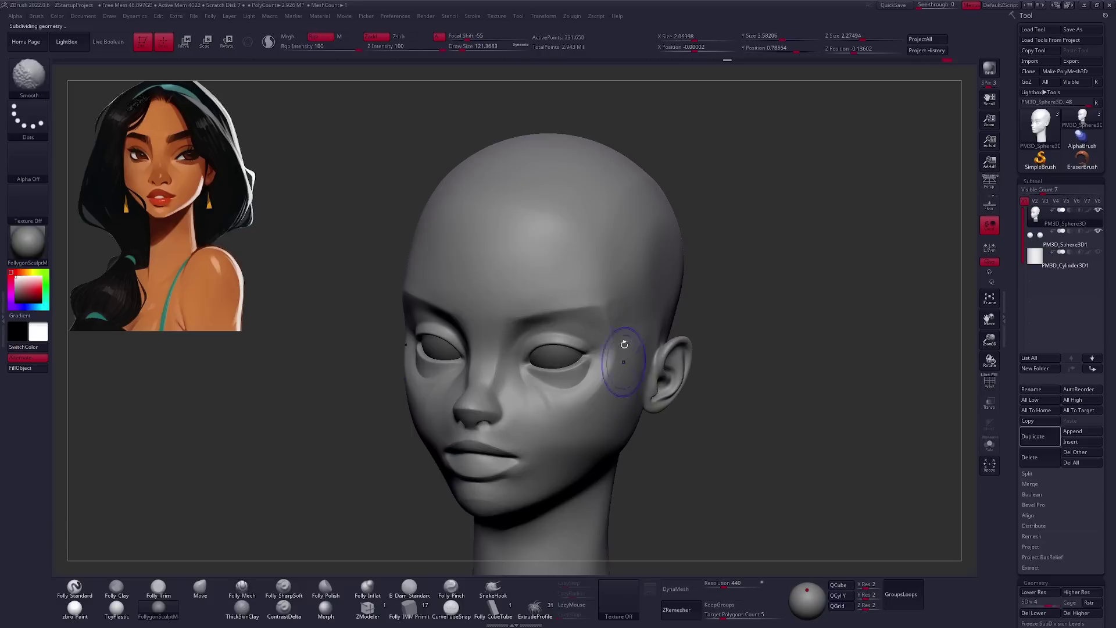
right_drag(605, 289, 583, 431)
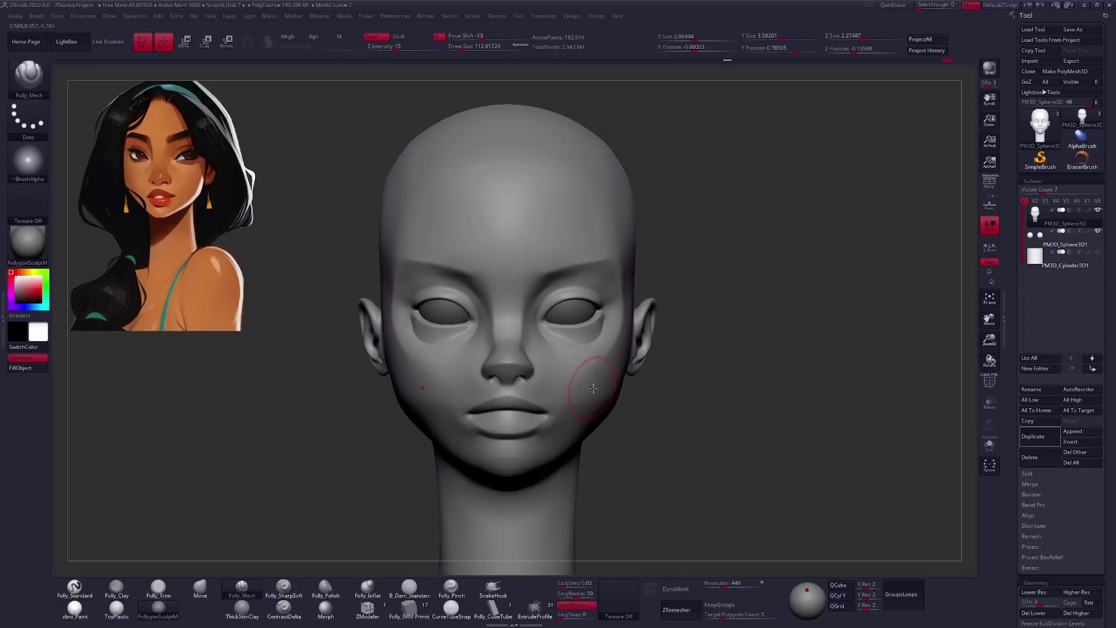
Reshape the cheeks with the Move brush at a lower subdivision level.
key(shift+d)
mouse_move(582, 431)
right_down()
mouse_move(613, 416)
mouse_move(641, 349)
mouse_move(496, 397)
mouse_move(548, 373)
mouse_move(442, 361)
mouse_move(605, 389)
mouse_move(575, 384)
right_up()
key(b)
key(m)
key(v)
key(d)
key(d)
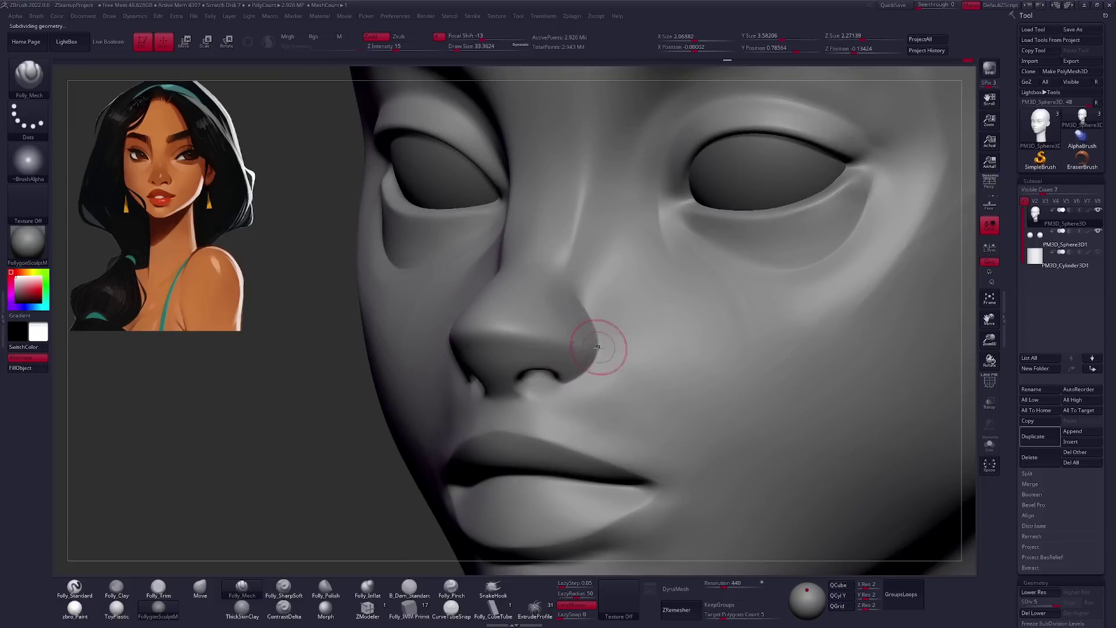
Refine the nose and lips with the Move brush from profile and front views.
right_drag(591, 316, 587, 313)
key(b)
key(m)
key(v)
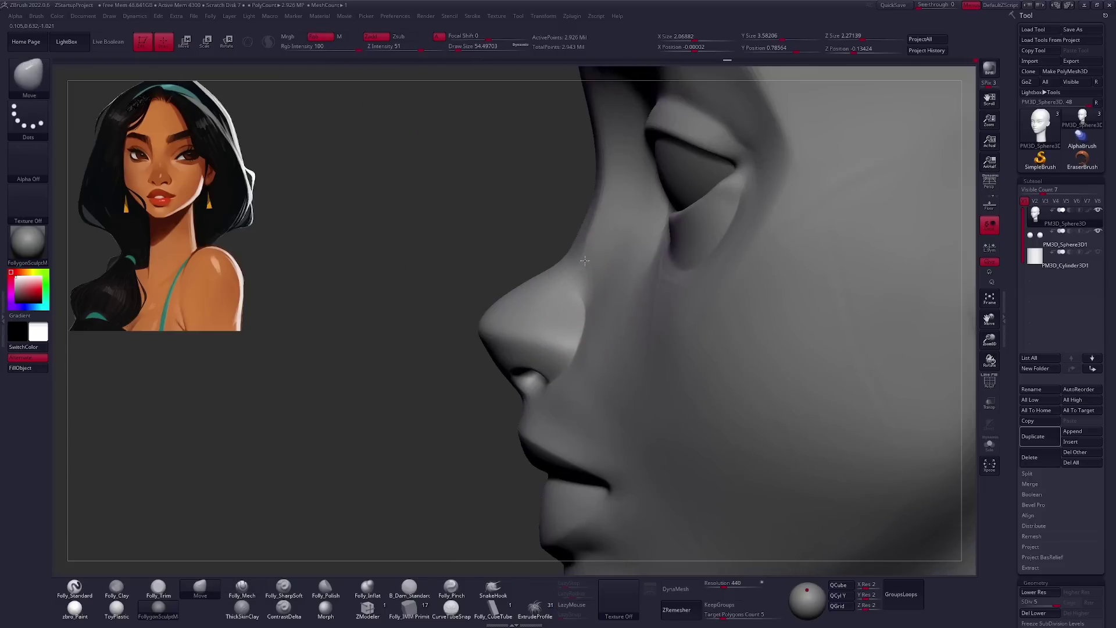
mouse_move(592, 449)
right_down()
mouse_move(535, 448)
mouse_move(537, 362)
mouse_move(523, 302)
mouse_move(558, 372)
mouse_move(560, 436)
mouse_move(741, 360)
right_up()
Select the Cylinder subtool and Transpose-scale it down around the lips.
key(b)
key(m)
key(v)
click(1064, 259)
key(w)
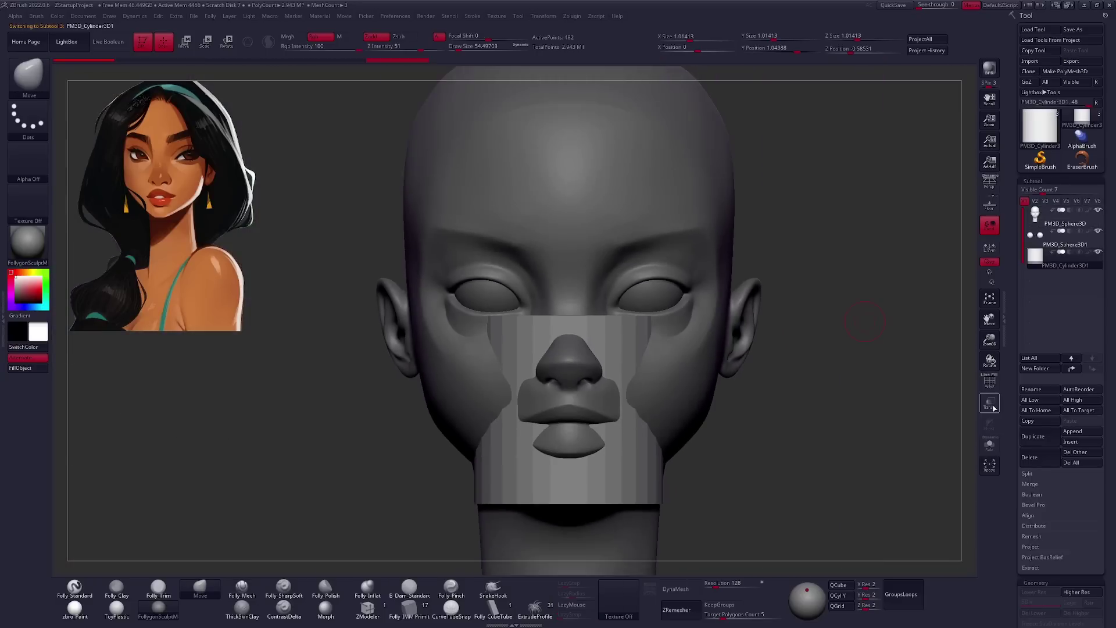
drag(600, 387, 557, 388)
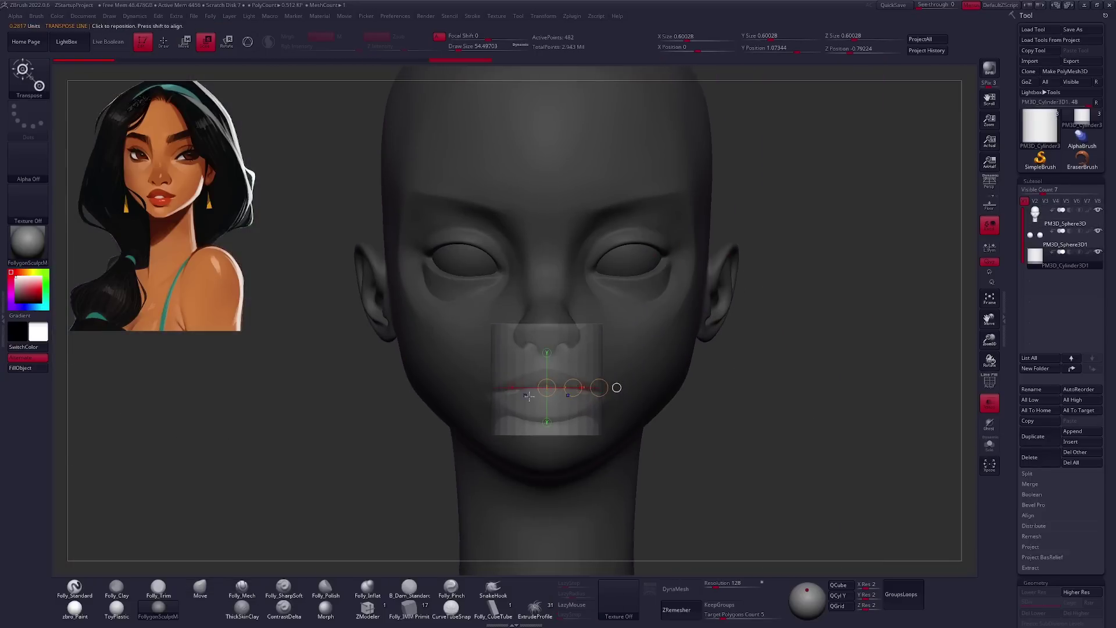
Move the cylinder behind the lips in side profile and verify it with Transp.
shift+right_drag(581, 426, 594, 399)
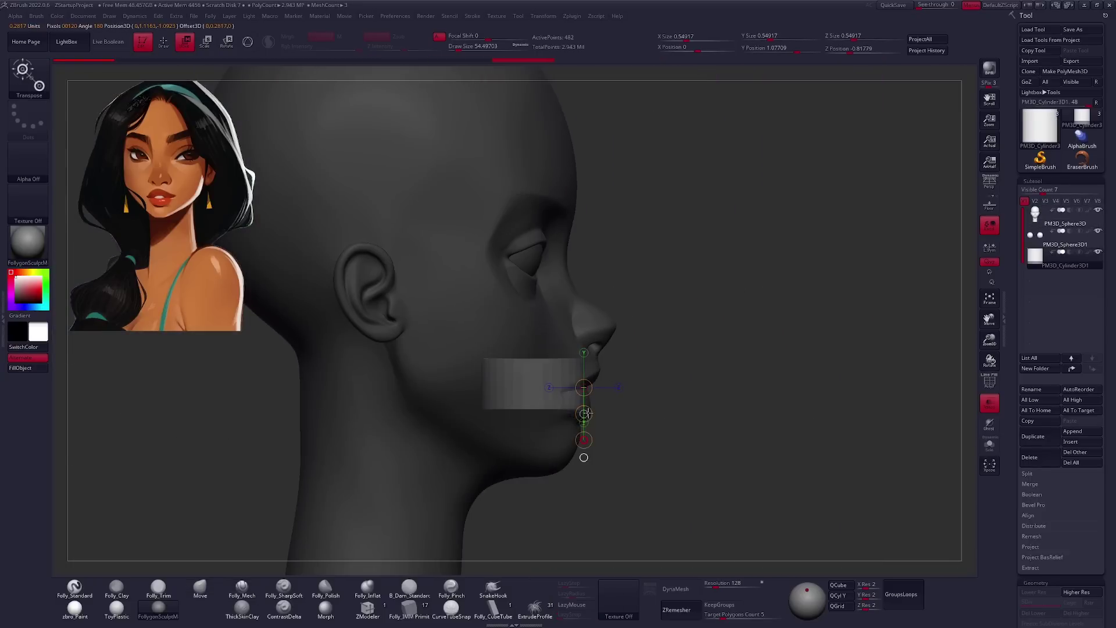
mouse_move(681, 405)
shift+right_down()
mouse_move(662, 393)
mouse_move(777, 386)
shift+right_up()
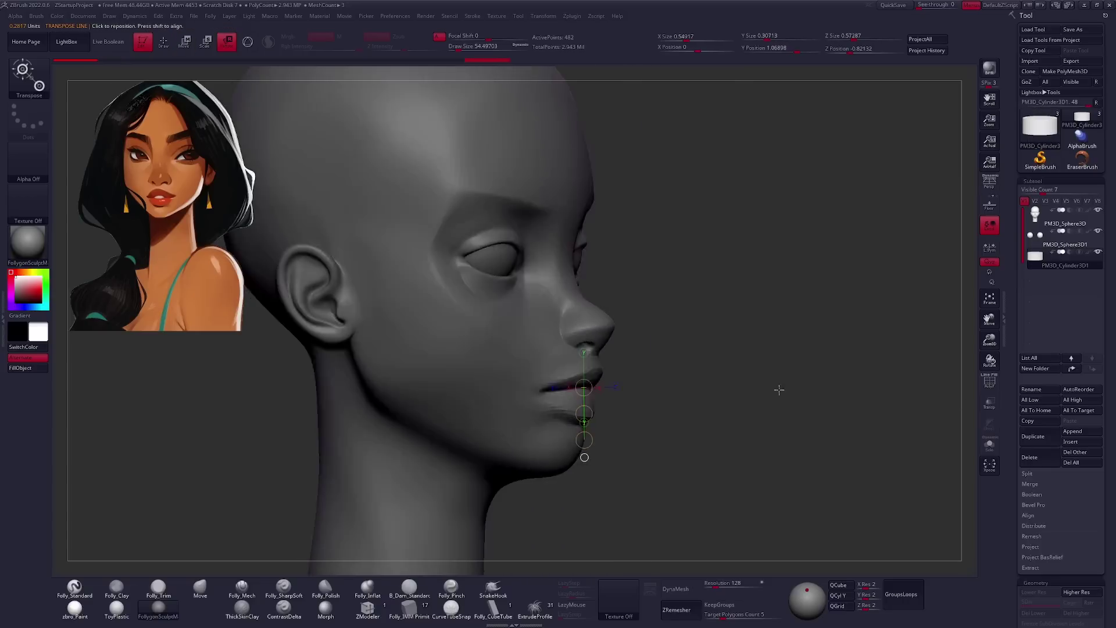
drag(573, 427, 627, 429)
key(w)
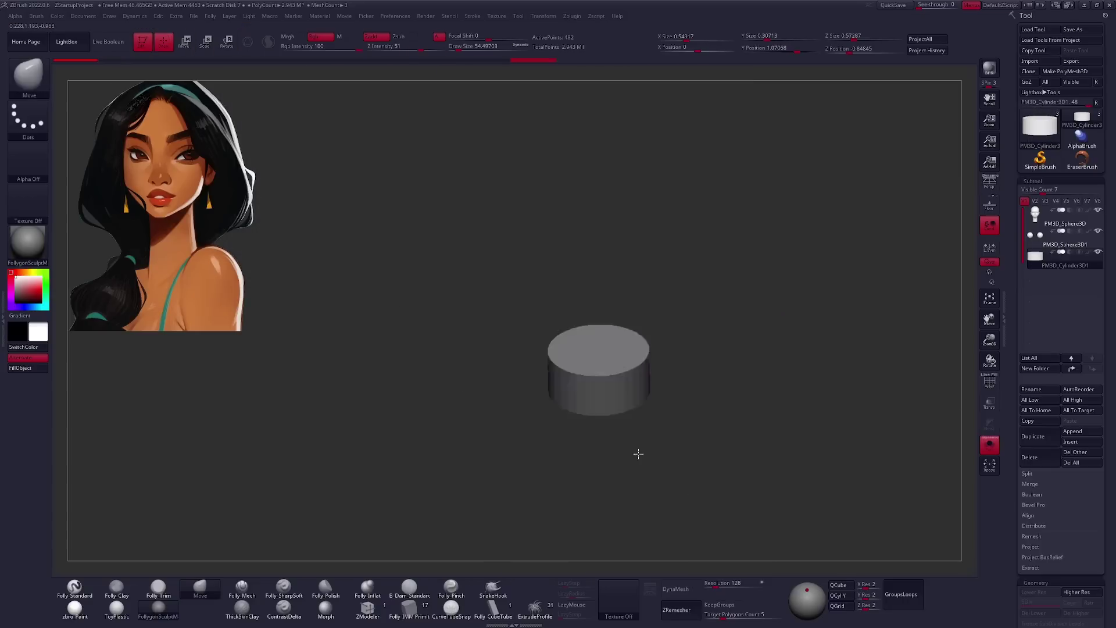
alt+right_drag(641, 401, 612, 392)
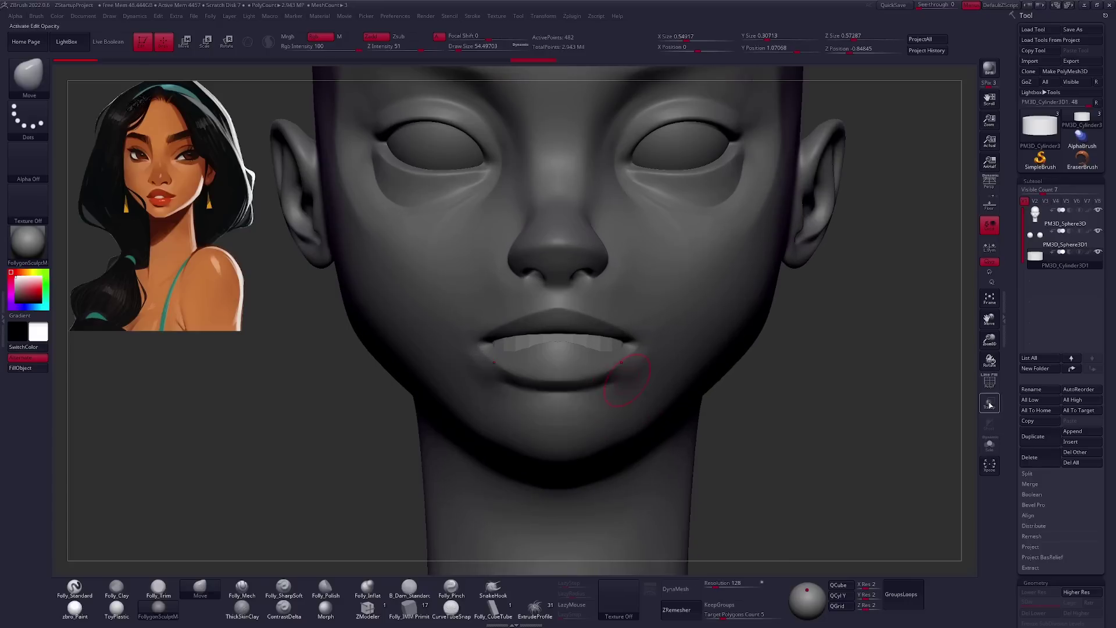
click(988, 404)
key(w)
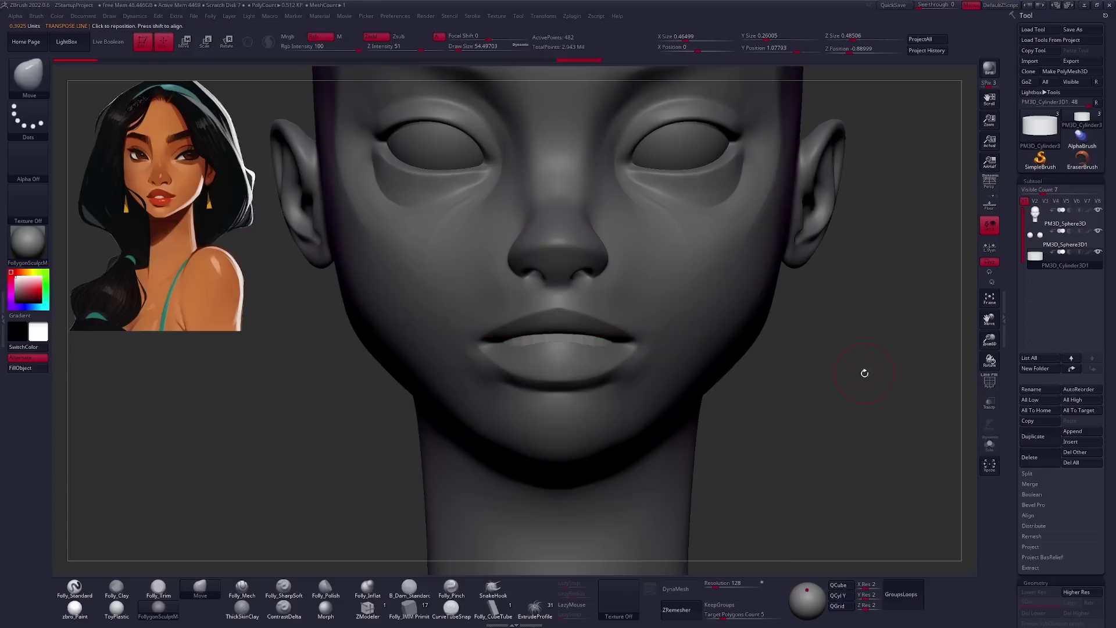
ctrl+right_drag(596, 364, 590, 380)
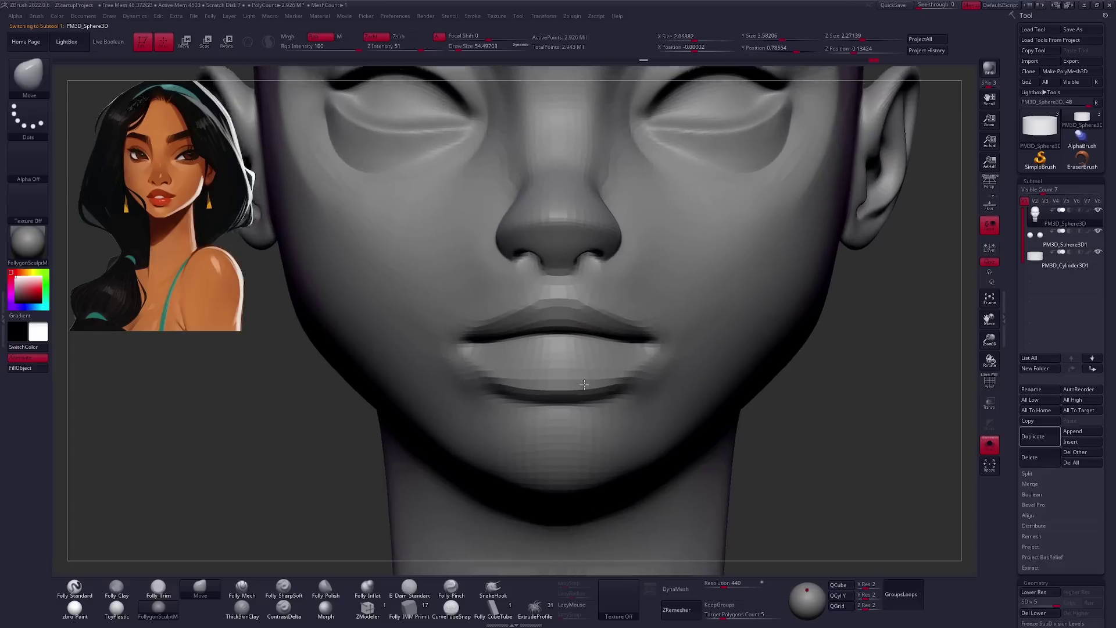
key(ctrl+d)
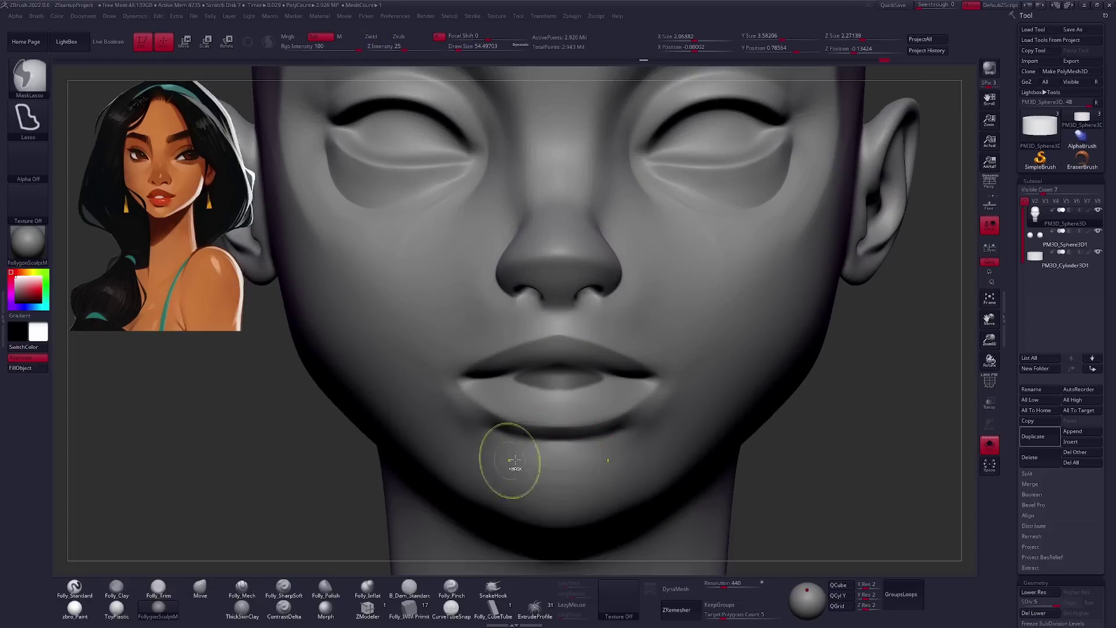
Sharpen the lip edges with the Folly_SharpSoft brush.
ctrl+right_drag(497, 462, 575, 409)
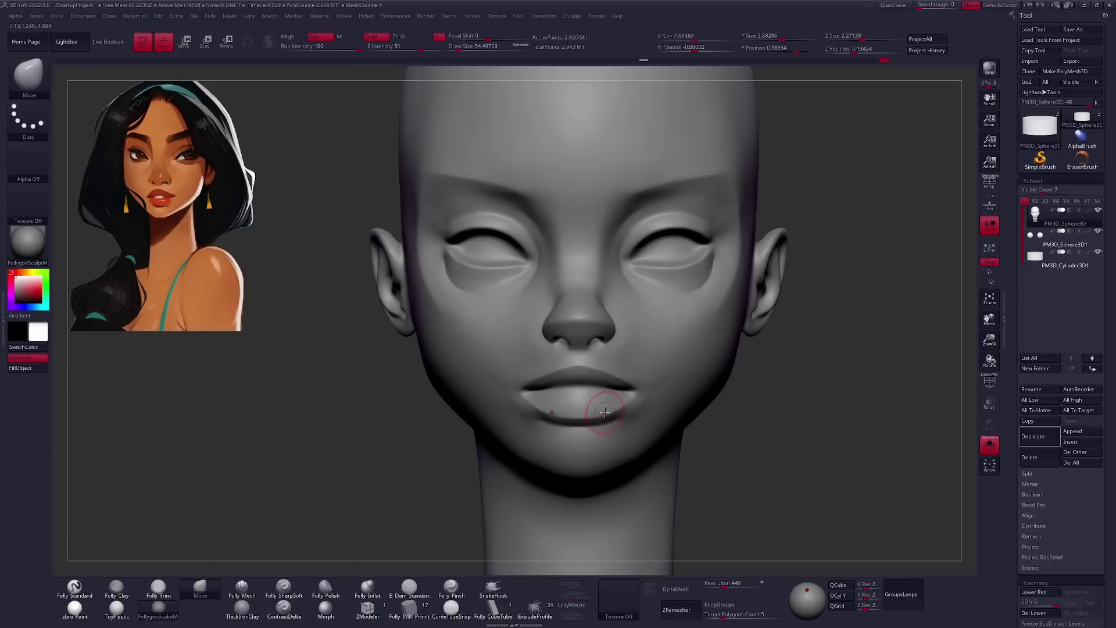
click(283, 587)
ctrl+right_drag(511, 372, 511, 441)
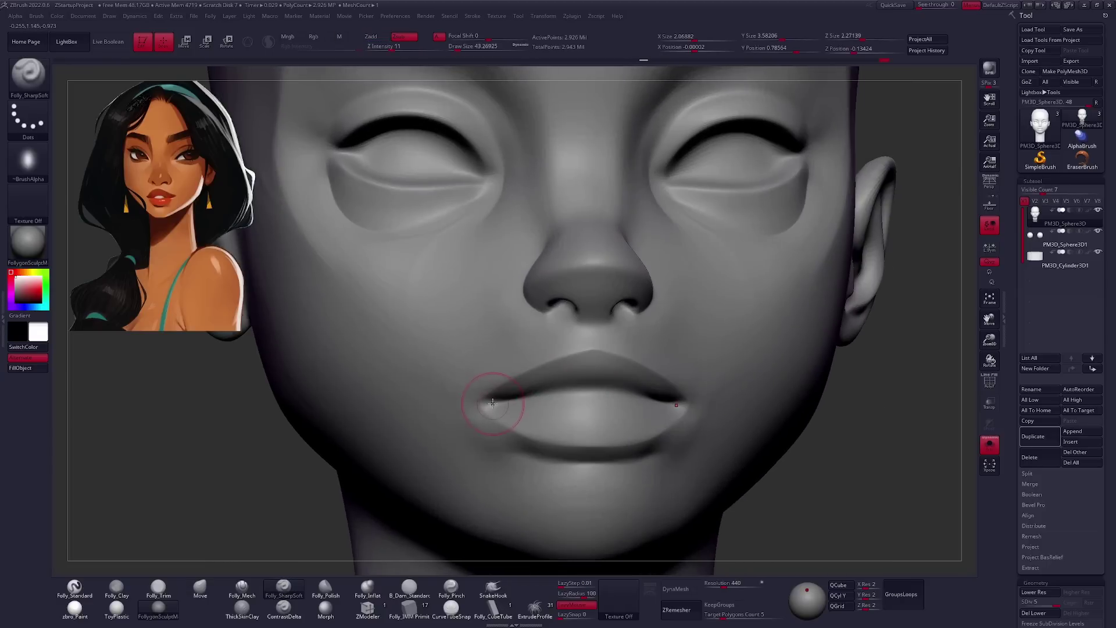
mouse_move(705, 408)
ctrl+right_down()
mouse_move(640, 349)
mouse_move(582, 395)
mouse_move(601, 384)
ctrl+right_up()
key(space)
At the lowest subdivision level, lasso-mask around the eye socket and invert the mask.
key(shift+d)
key(shift+d)
key(shift+d)
key(shift+d)
mouse_move(543, 360)
right_down()
mouse_move(604, 348)
mouse_move(608, 336)
right_up()
key(space)
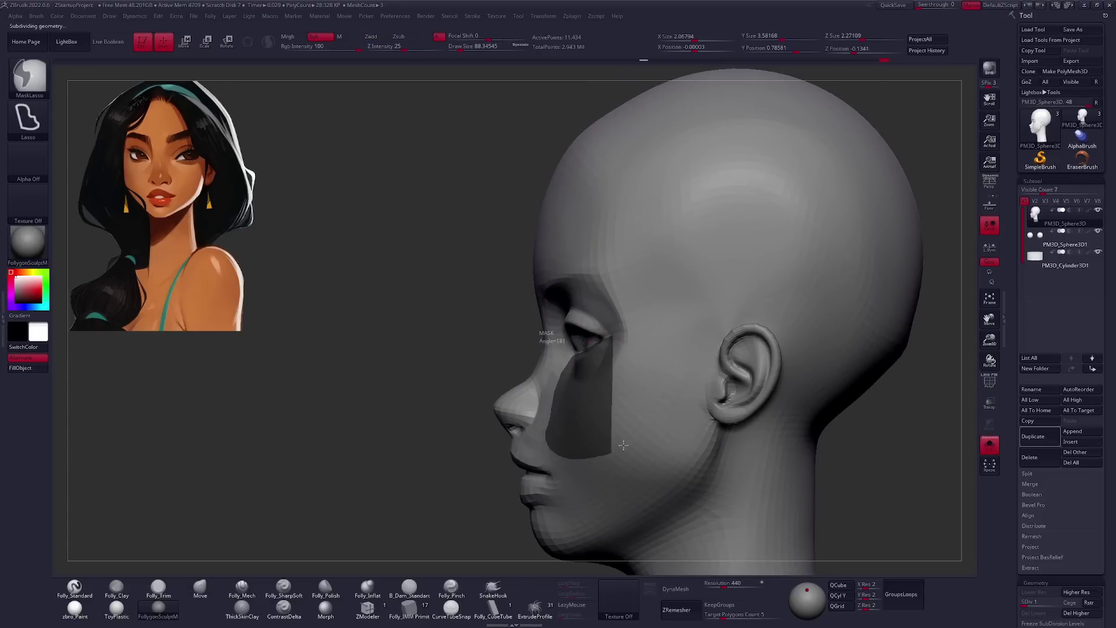
ctrl+drag(623, 445, 610, 373)
key(ctrl+i)
key(space)
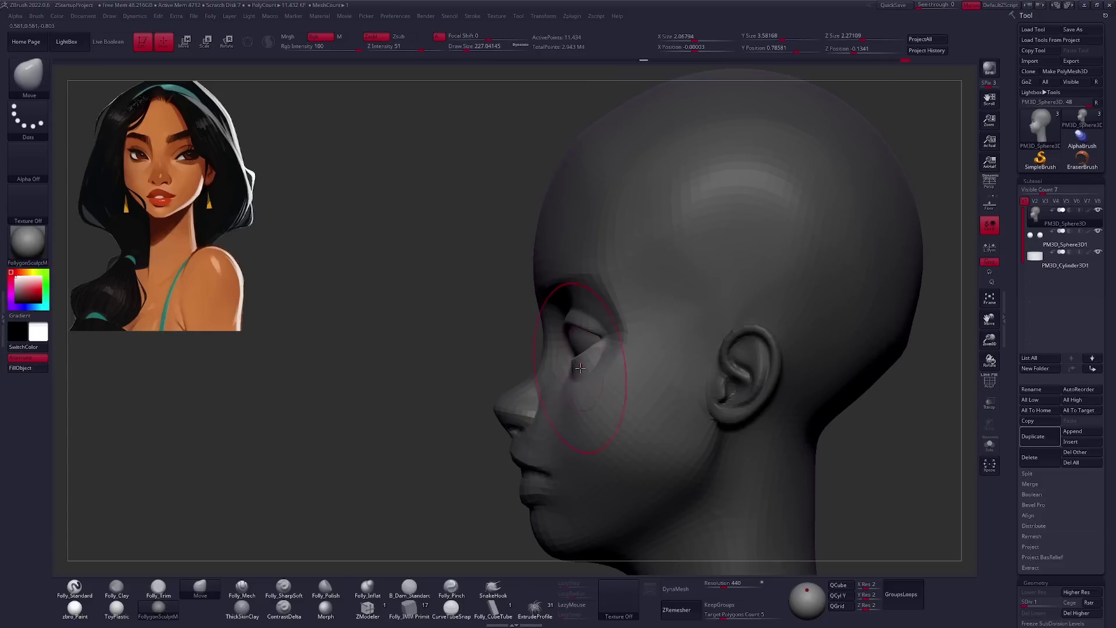
Transpose the eyeballs into place, then reselect the head and inspect it from above and below.
mouse_move(579, 368)
shift+right_down()
mouse_move(668, 366)
mouse_move(697, 407)
shift+right_up()
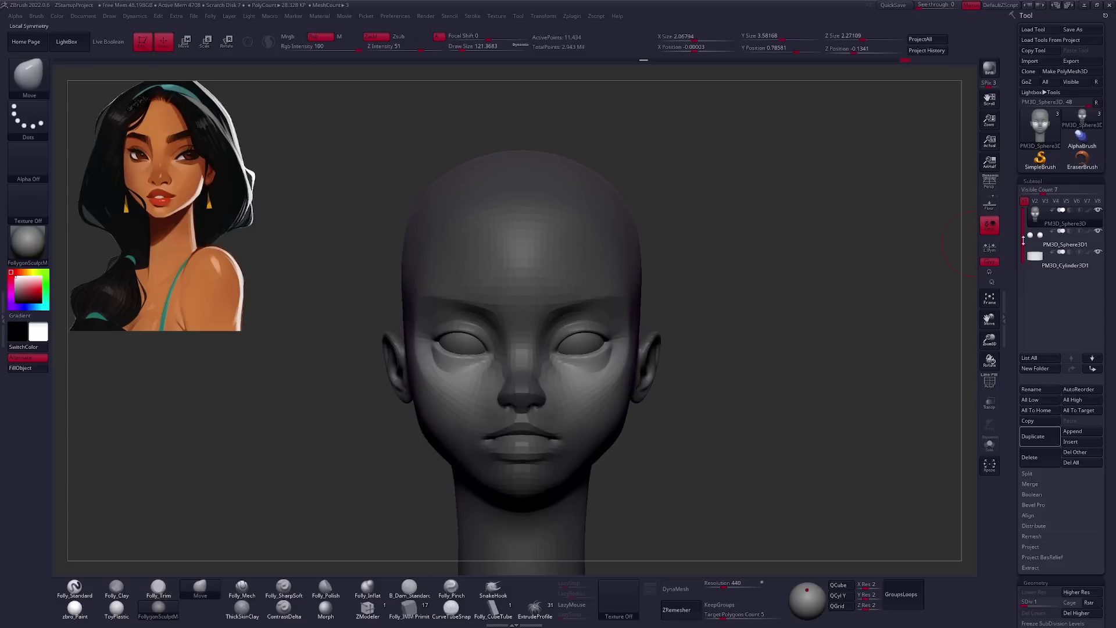
key(w)
drag(609, 337, 609, 443)
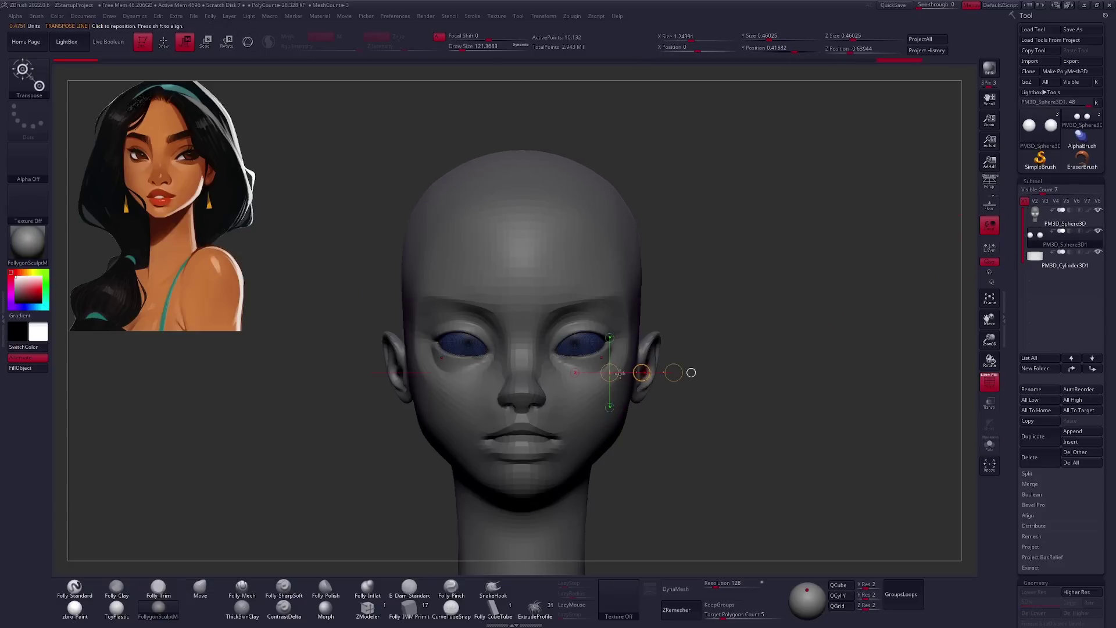
click(1043, 225)
drag(686, 406, 663, 381)
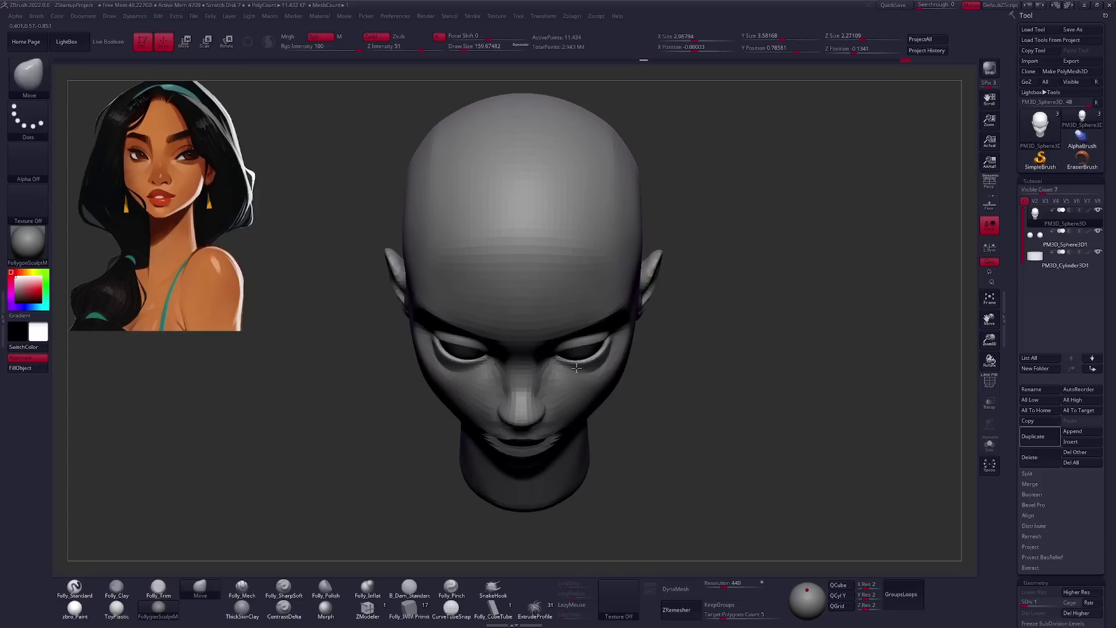
mouse_move(582, 365)
mouse_down()
mouse_move(587, 348)
mouse_move(598, 363)
mouse_move(605, 320)
mouse_move(506, 267)
mouse_up()
key(space)
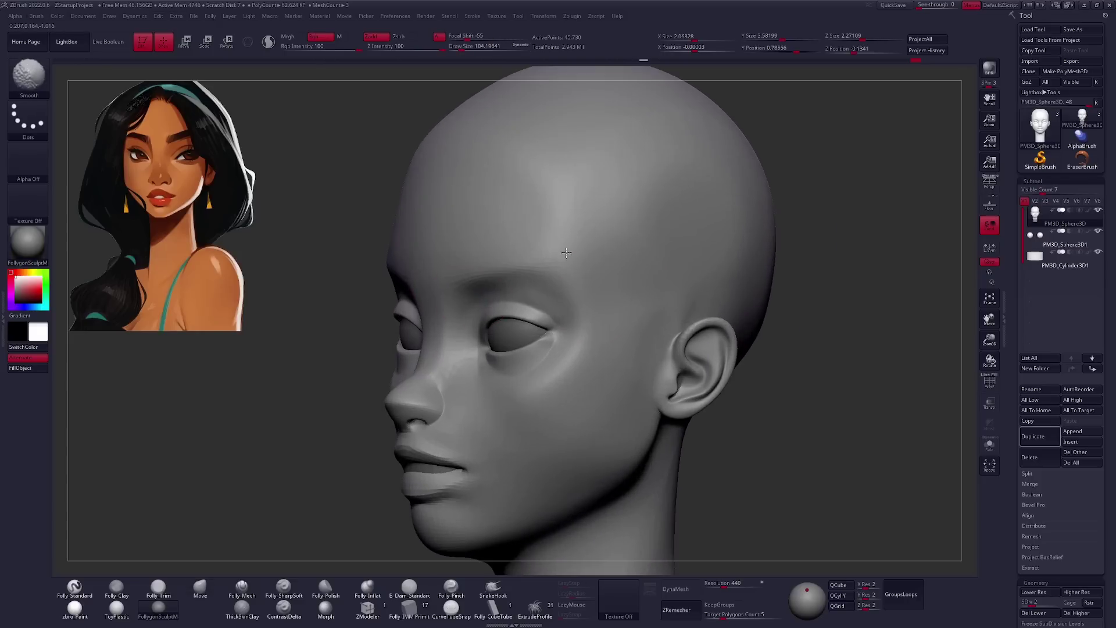
Raise the subdivision level and mask off the brow area above the eye.
drag(578, 360, 534, 344)
key(d)
drag(544, 346, 389, 366)
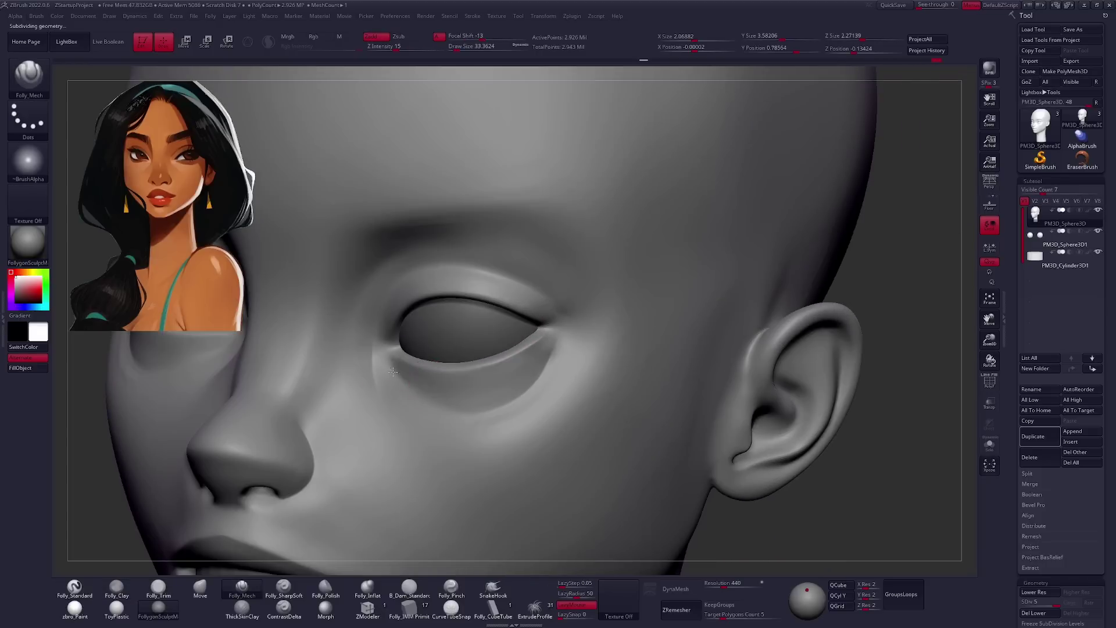
drag(540, 378, 479, 314)
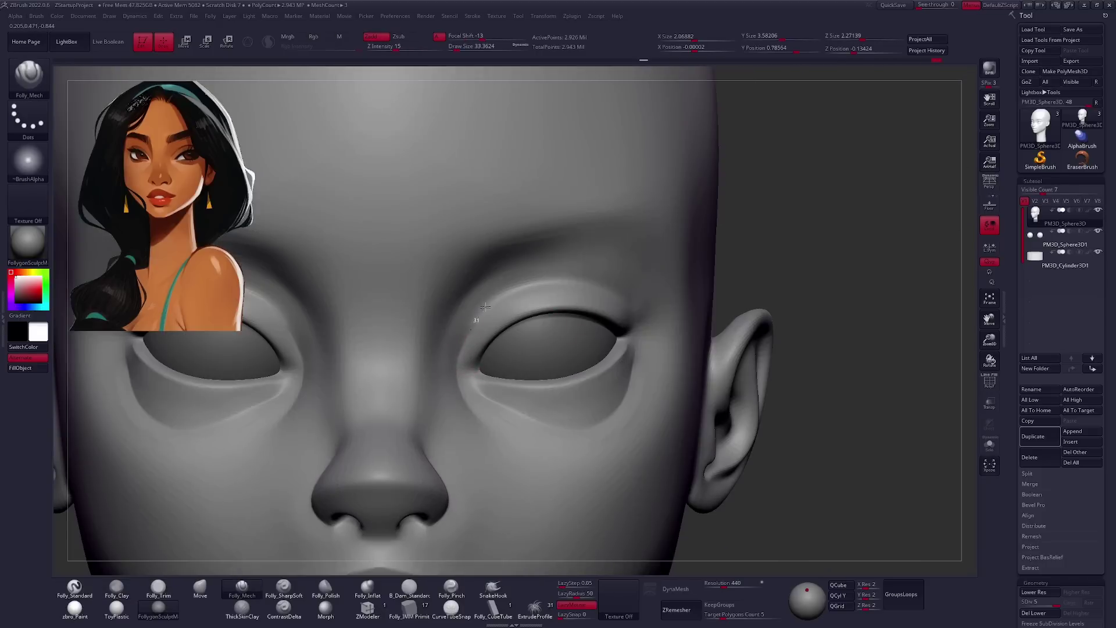
drag(577, 282, 643, 303)
ctrl+drag(545, 268, 757, 348)
ctrl+drag(688, 346, 674, 340)
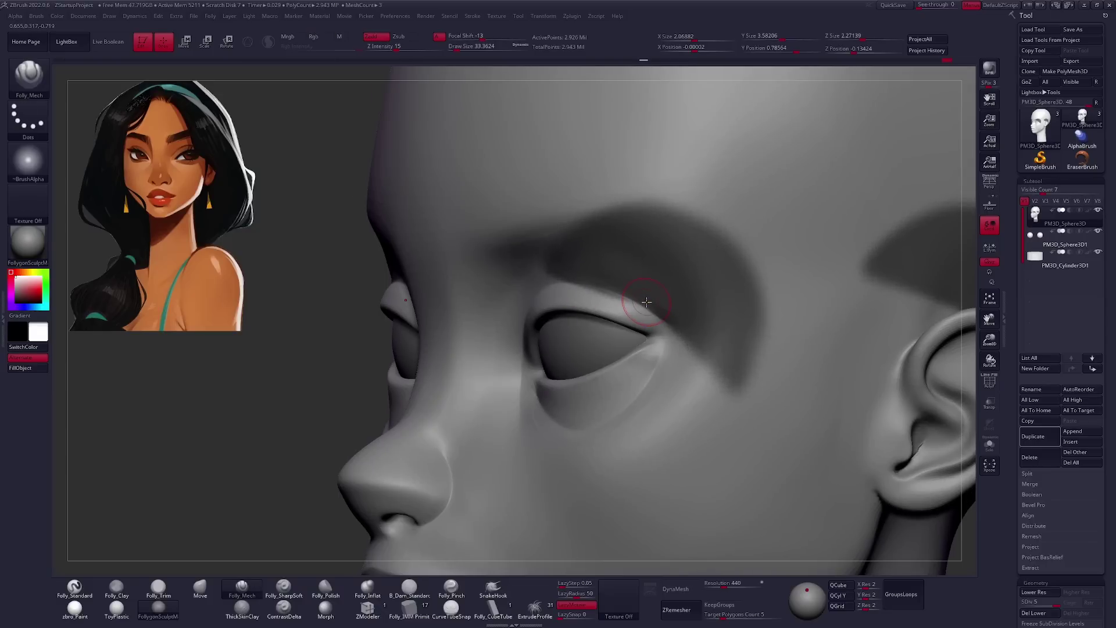
Crisp up the eyelid creases with Folly_Mech at the highest subdivision level.
key(shift+d)
key(shift+d)
key(shift+d)
right_drag(629, 346, 654, 345)
key(b)
key(m)
key(v)
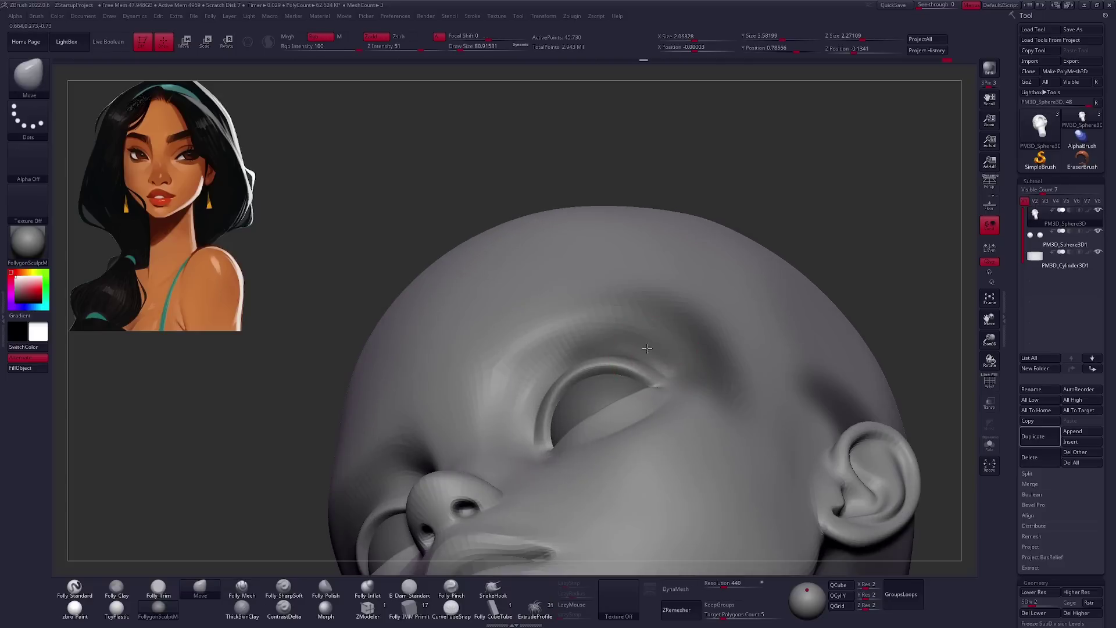
right_drag(654, 346, 619, 332)
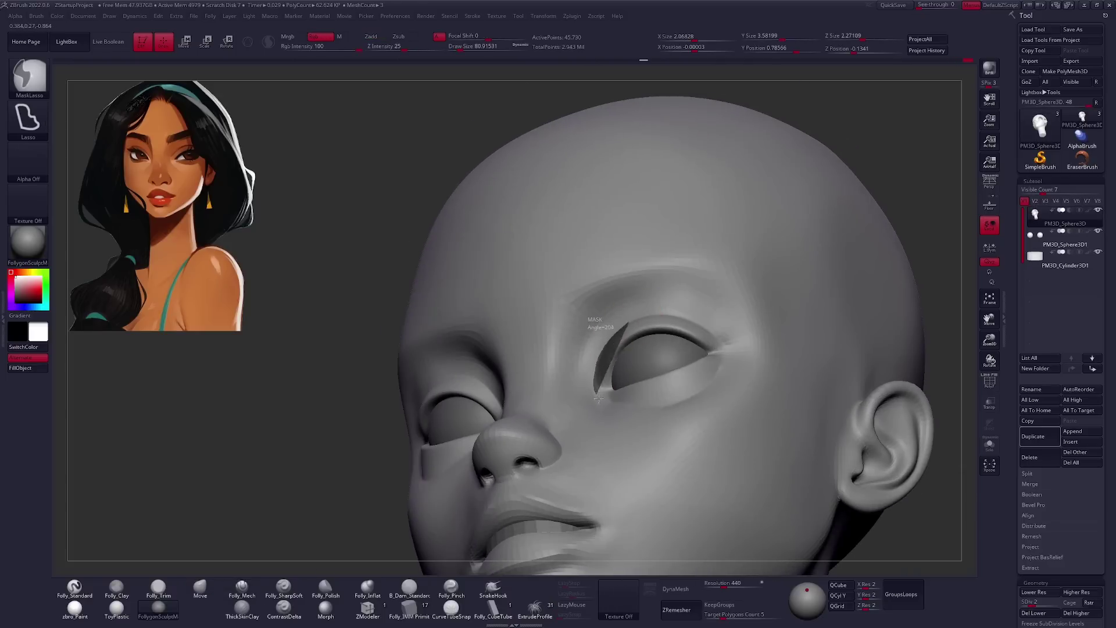
ctrl+drag(599, 399, 598, 395)
mouse_move(598, 395)
right_down()
mouse_move(620, 389)
mouse_move(607, 361)
mouse_move(620, 334)
mouse_move(618, 303)
mouse_move(591, 310)
right_up()
key(ctrl+d)
key(space)
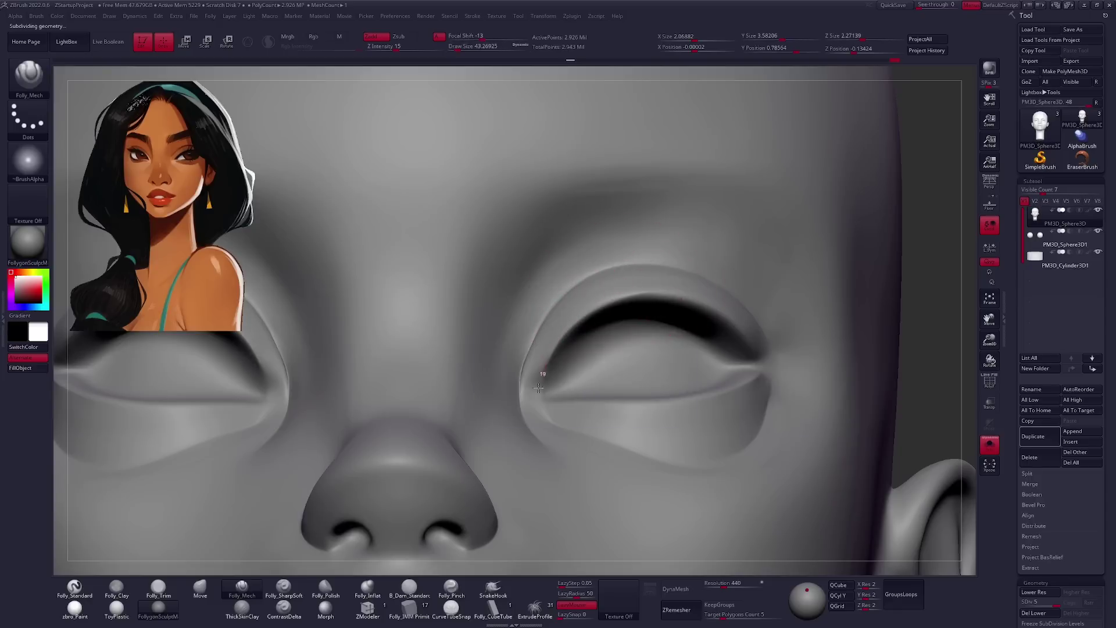
Inspect the mouth from front and side to plan opening it.
mouse_move(530, 359)
ctrl+right_down()
mouse_move(713, 354)
mouse_move(710, 366)
ctrl+right_up()
ctrl+right_drag(634, 416, 297, 571)
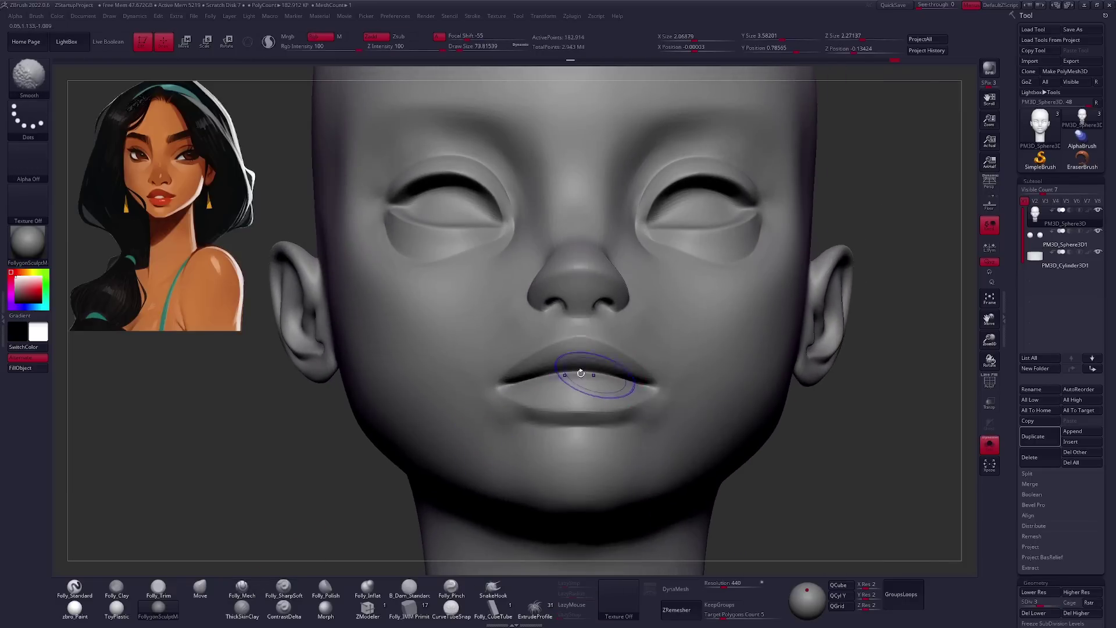
drag(296, 571, 645, 388)
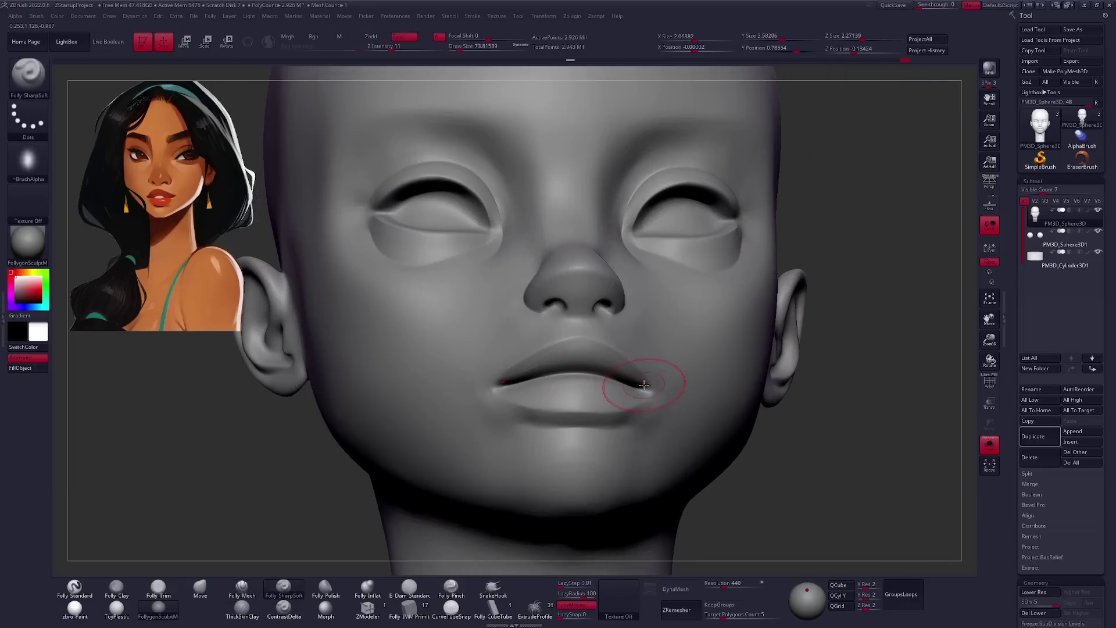
key(ctrl)
right_drag(572, 378, 688, 397)
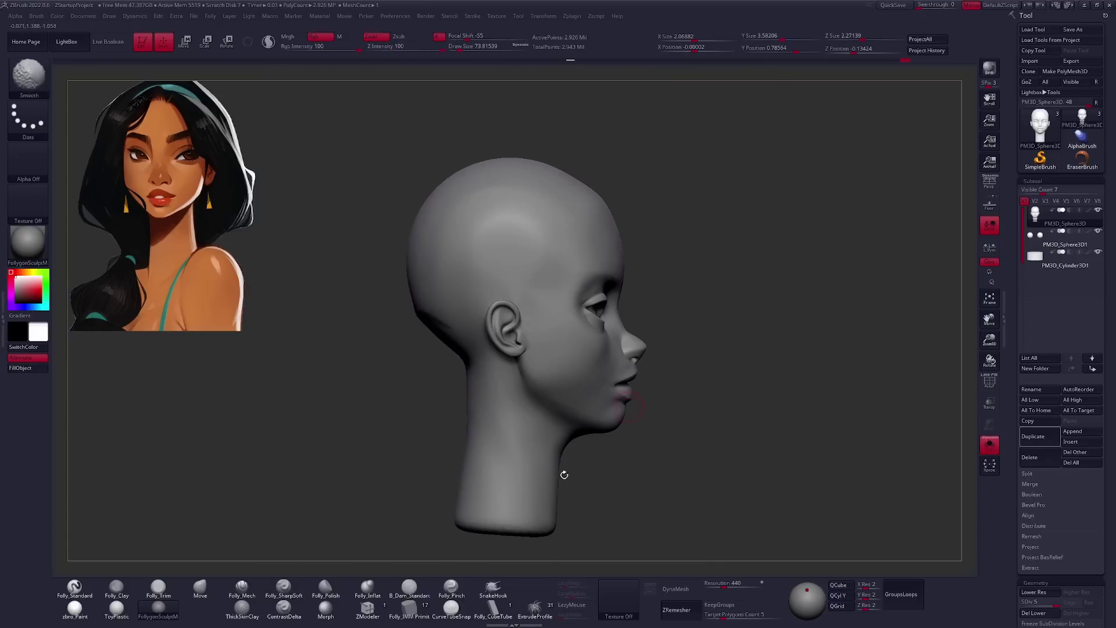
key(w)
mouse_move(680, 387)
right_down()
mouse_move(752, 413)
mouse_move(730, 436)
right_up()
key(q)
Groups Split the head, transpose the inner lip region down to part the lips, then unhide all.
key(space)
click(773, 386)
right_drag(774, 386, 581, 352)
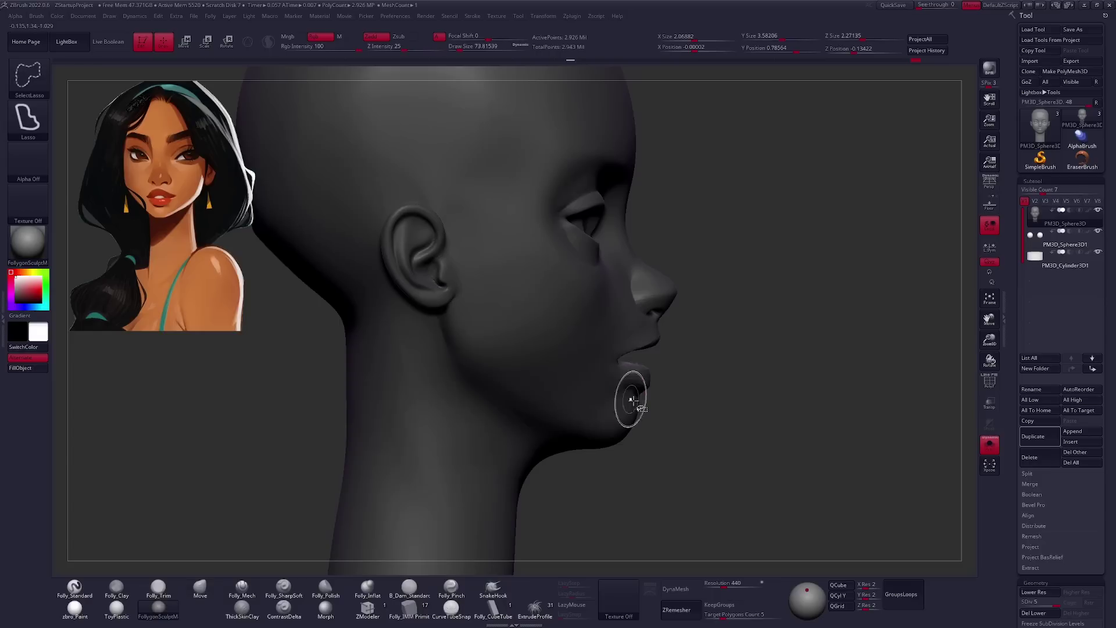
mouse_move(473, 398)
right_down()
mouse_move(581, 353)
mouse_move(559, 346)
right_up()
key(w)
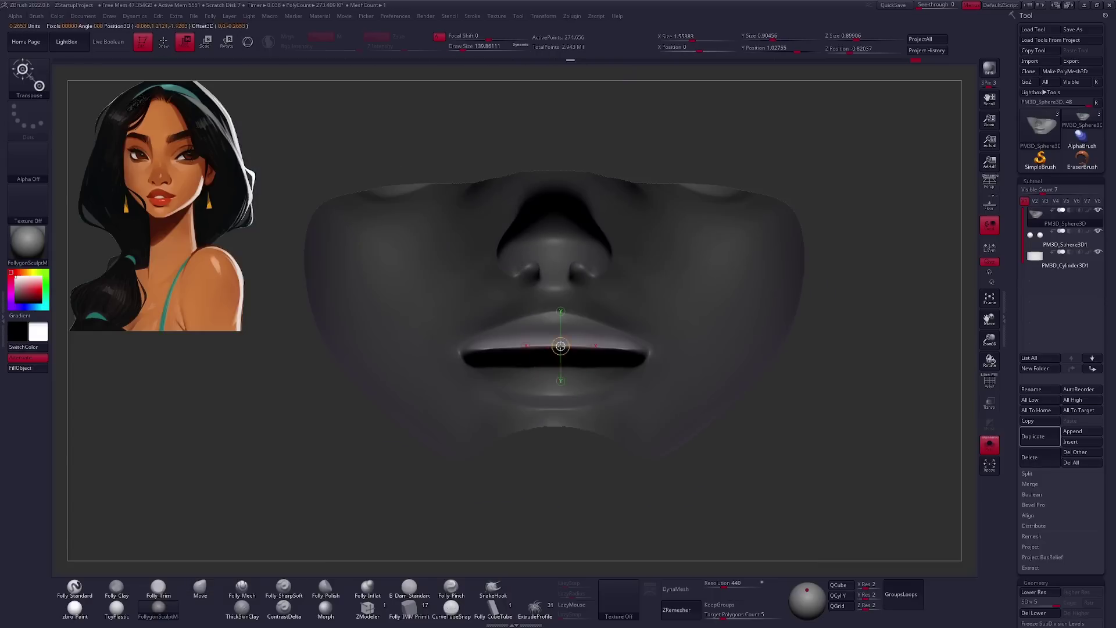
drag(560, 402, 559, 418)
key(q)
mouse_move(559, 419)
right_down()
mouse_move(567, 373)
mouse_move(645, 355)
right_up()
ctrl+shift+click(767, 337)
mouse_move(767, 337)
right_down()
mouse_move(585, 342)
mouse_move(581, 314)
mouse_move(508, 361)
right_up()
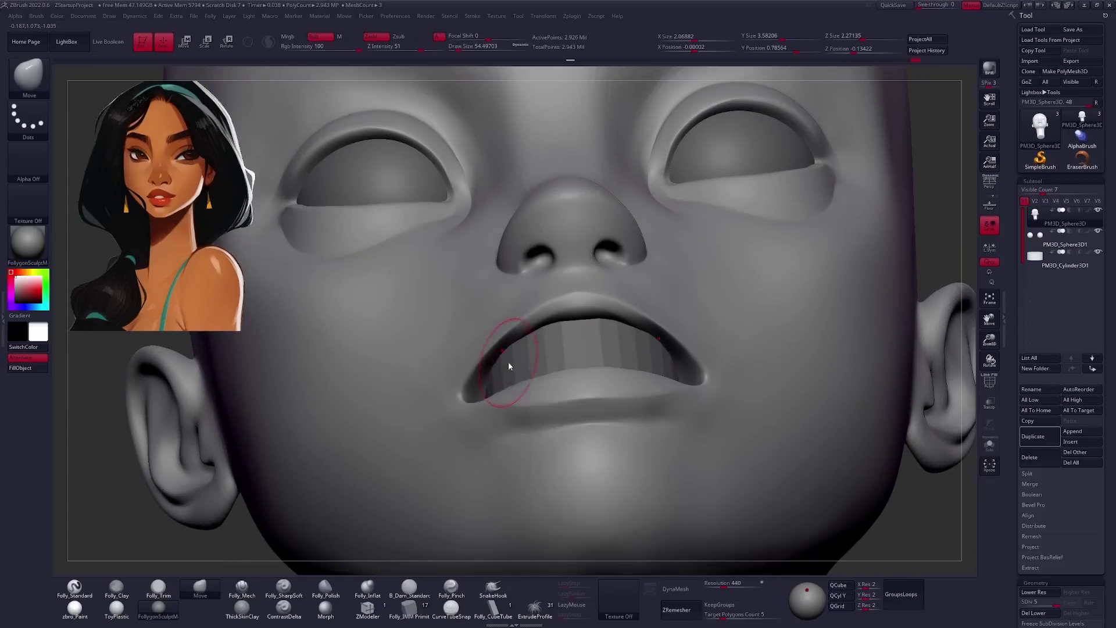
Build fuller upper and lower lips with Folly_Clay strokes.
key(2)
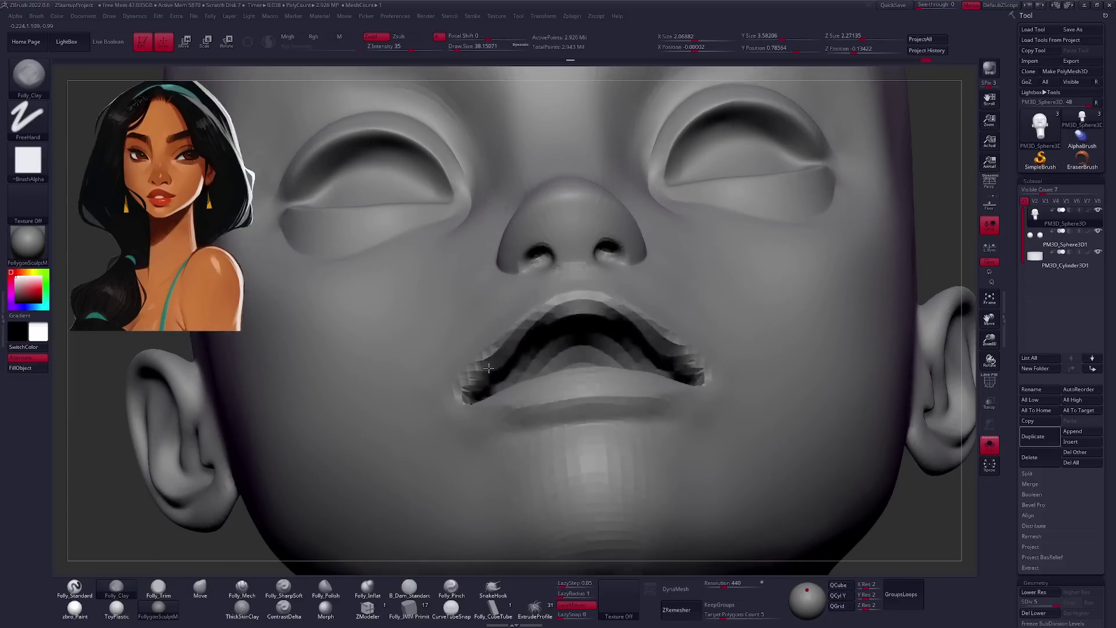
right_drag(476, 384, 500, 355)
drag(500, 354, 507, 347)
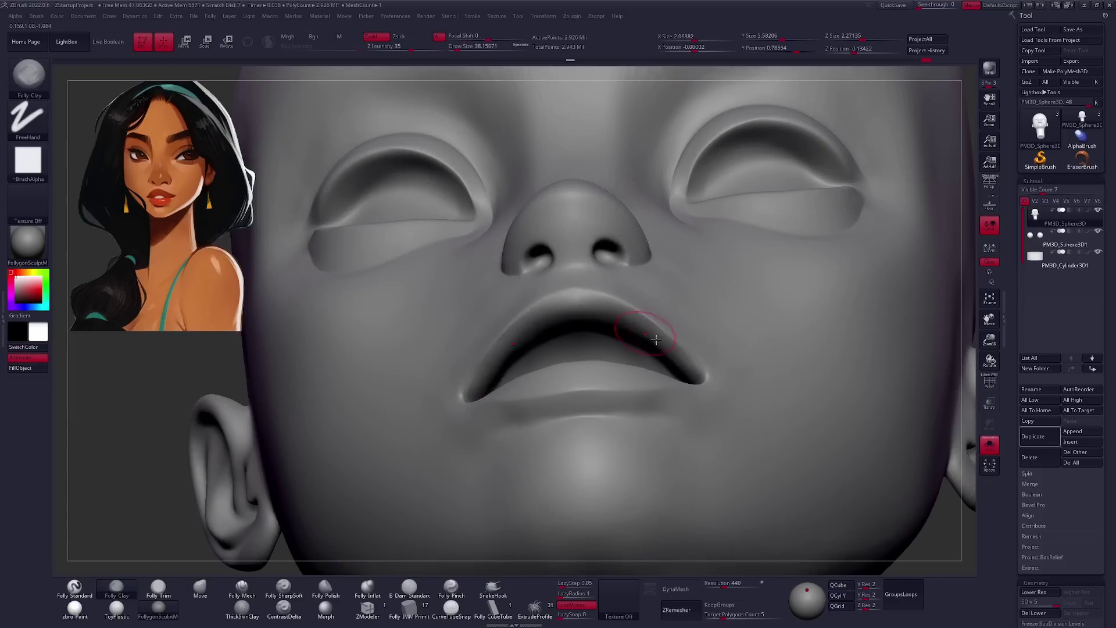
right_drag(485, 382, 596, 435)
drag(597, 436, 672, 416)
right_drag(672, 417, 314, 566)
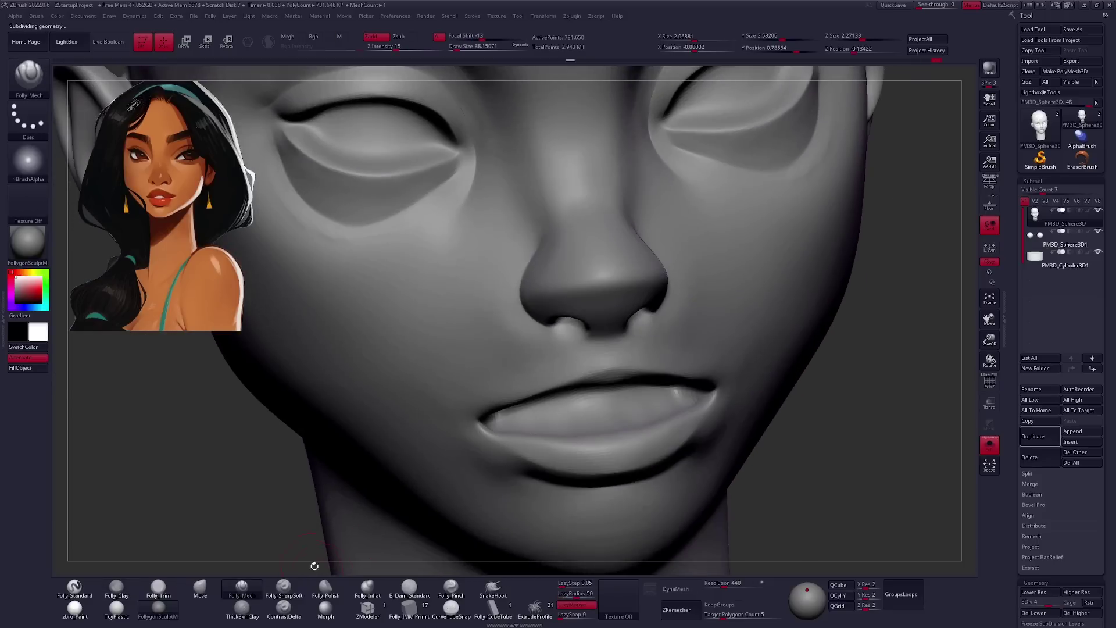
right_drag(554, 446, 518, 483)
mouse_move(581, 418)
right_down()
mouse_move(630, 356)
mouse_move(526, 368)
right_up()
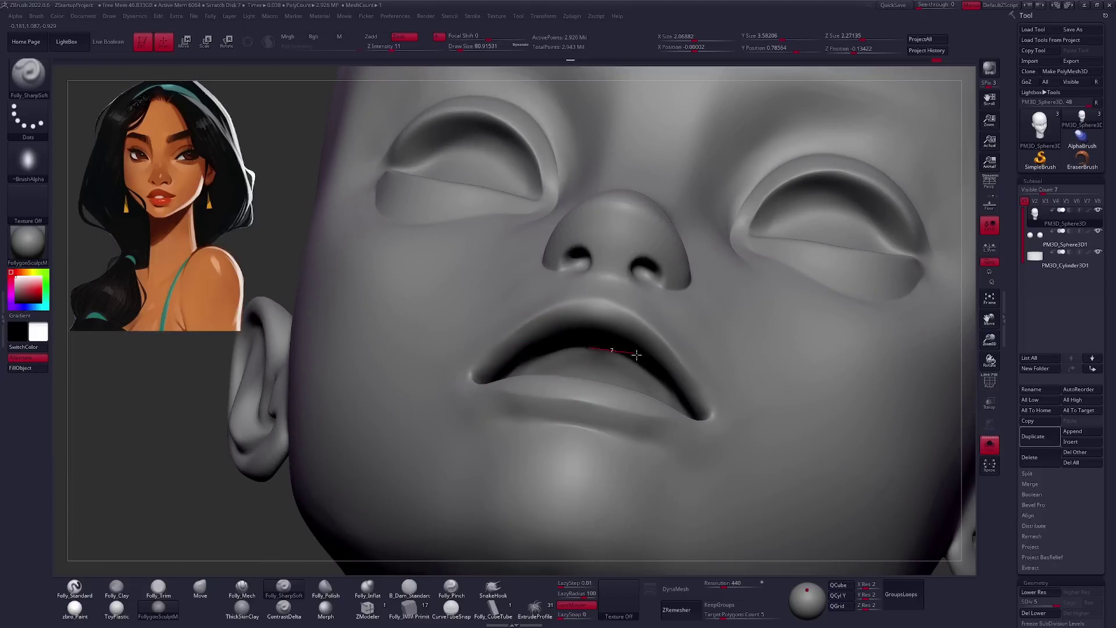
mouse_move(636, 355)
alt+right_down()
mouse_move(635, 386)
mouse_move(667, 413)
mouse_move(599, 359)
mouse_move(582, 383)
mouse_move(523, 406)
alt+right_up()
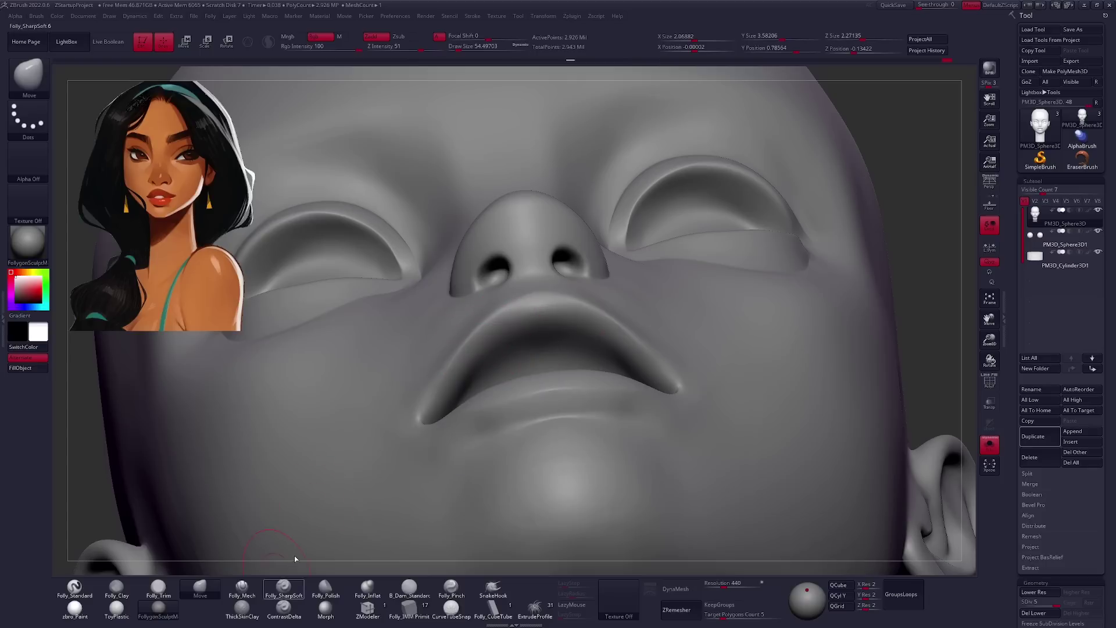
Carve a sharp line between the lips with Folly_SharpSoft.
click(283, 587)
right_drag(441, 414, 424, 423)
drag(424, 423, 466, 378)
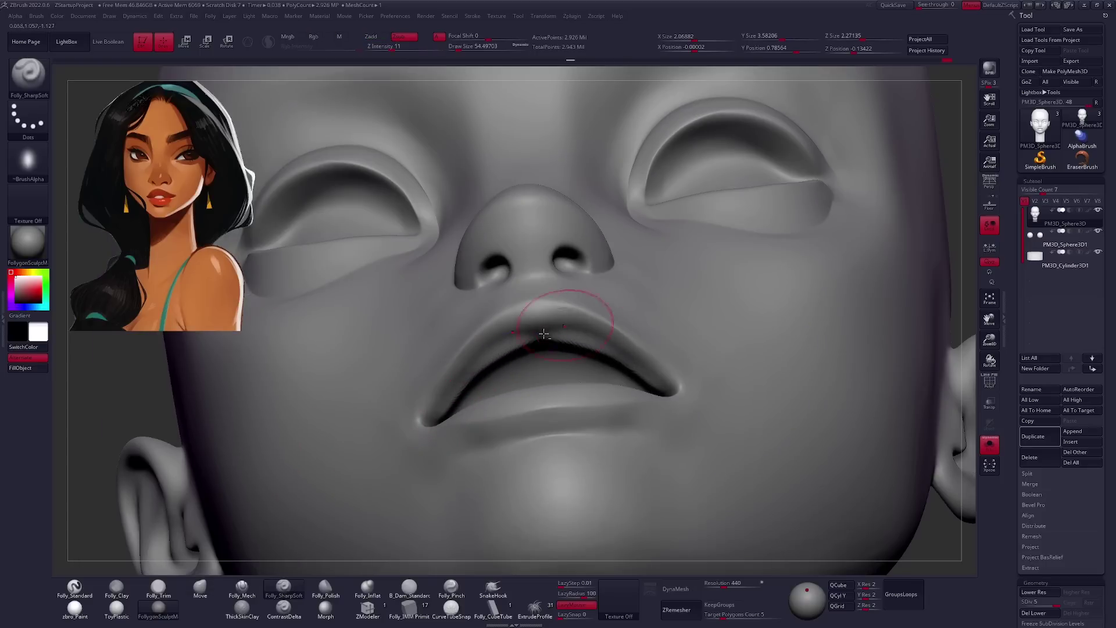
key(bracketright)
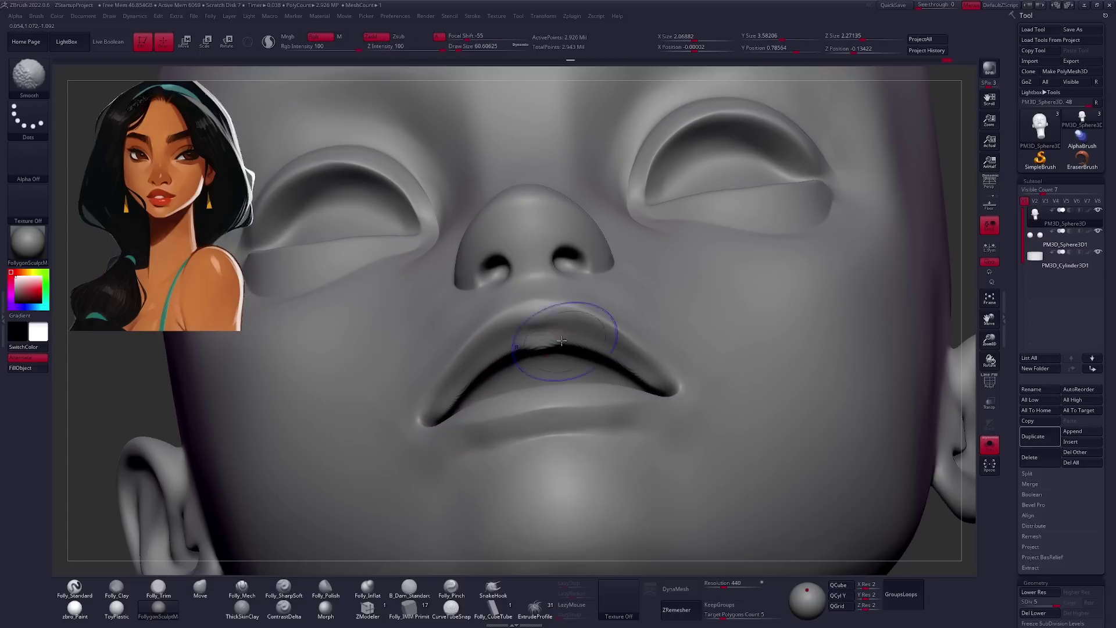
right_drag(463, 384, 902, 366)
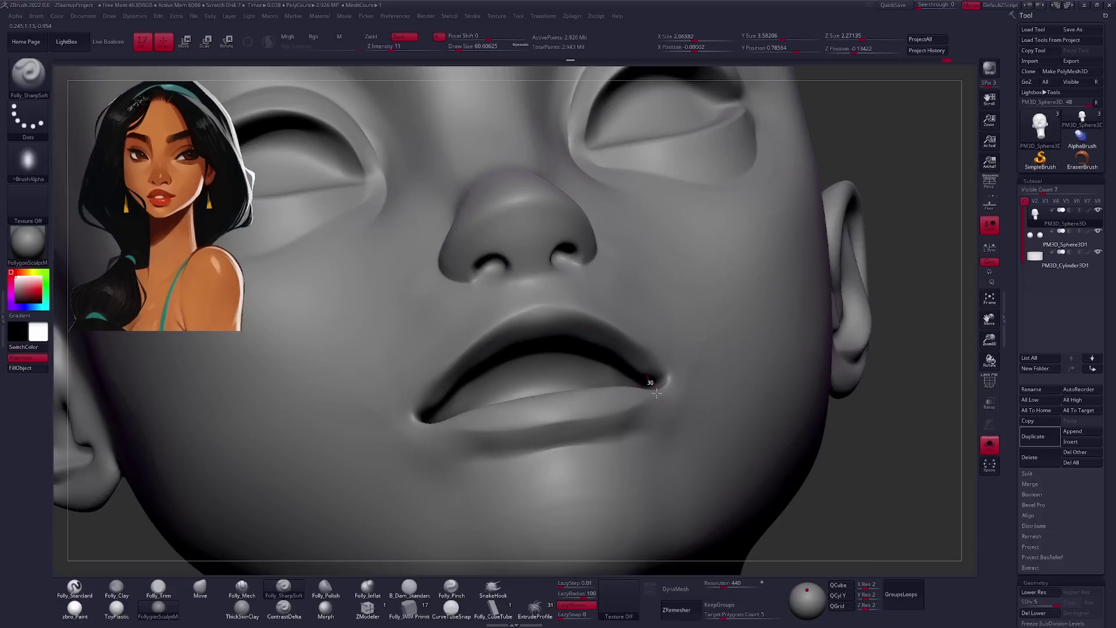
key(f)
mouse_move(637, 355)
right_down()
mouse_move(630, 418)
mouse_move(563, 376)
mouse_move(801, 388)
mouse_move(457, 320)
mouse_move(495, 367)
right_up()
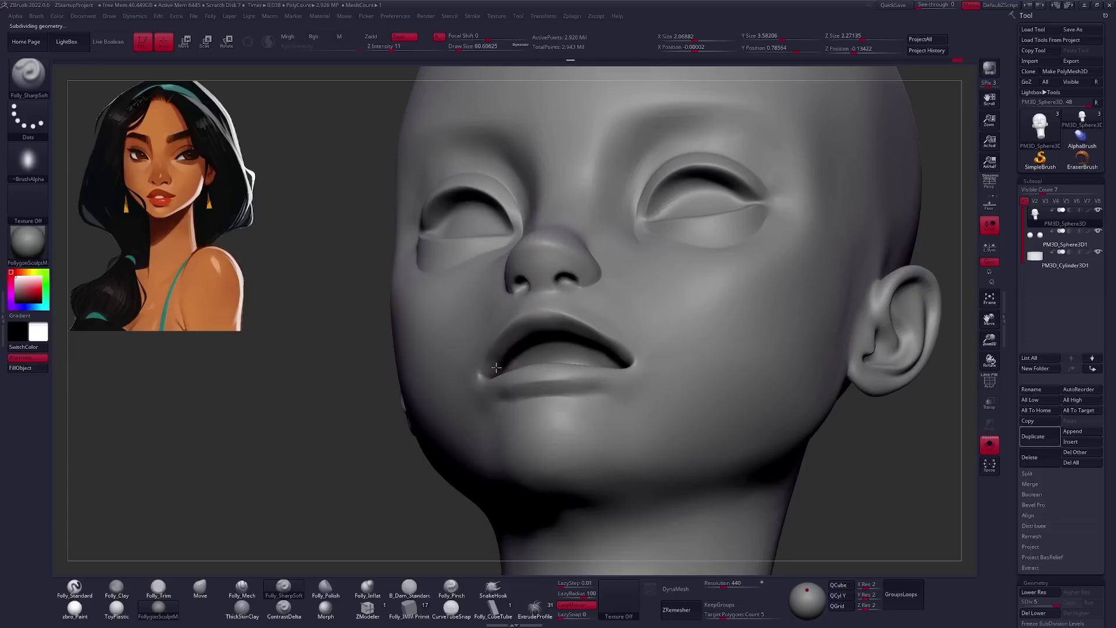
Return to the Move brush, reframe the head and apply DynaMesh.
key(b)
key(m)
key(v)
mouse_move(549, 325)
right_down()
mouse_move(569, 348)
mouse_move(583, 336)
right_up()
key(f)
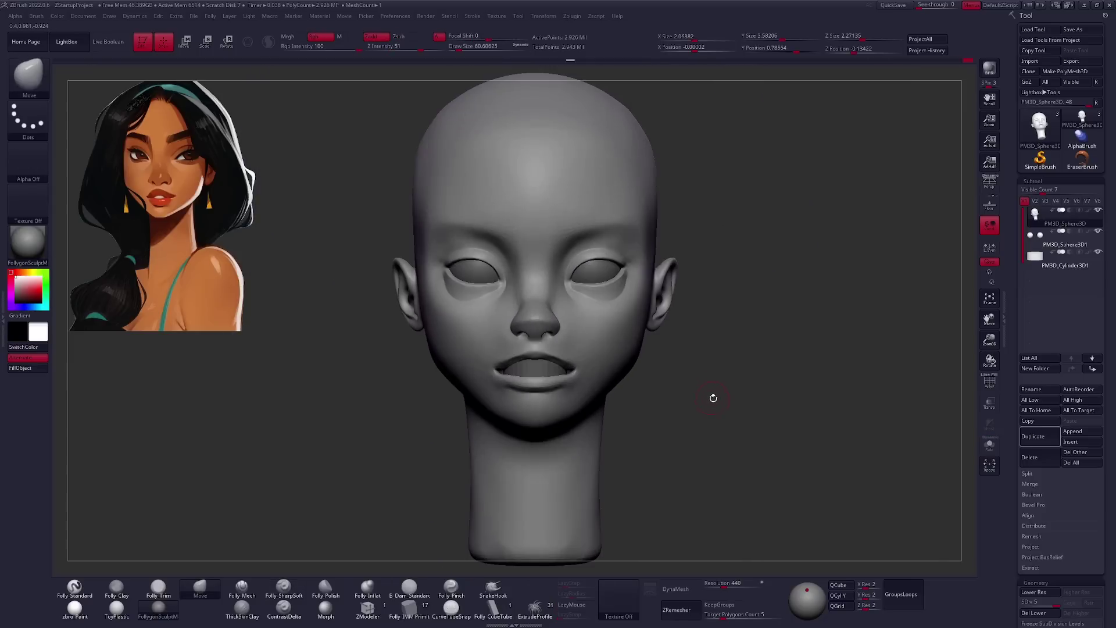
right_drag(712, 393, 717, 396)
click(681, 589)
Lasso-isolate the mouth, smooth the parted lips, then review the head in profile.
mouse_move(700, 564)
right_down()
mouse_move(639, 407)
mouse_move(639, 360)
mouse_move(643, 391)
right_up()
ctrl+shift+drag(643, 391, 627, 405)
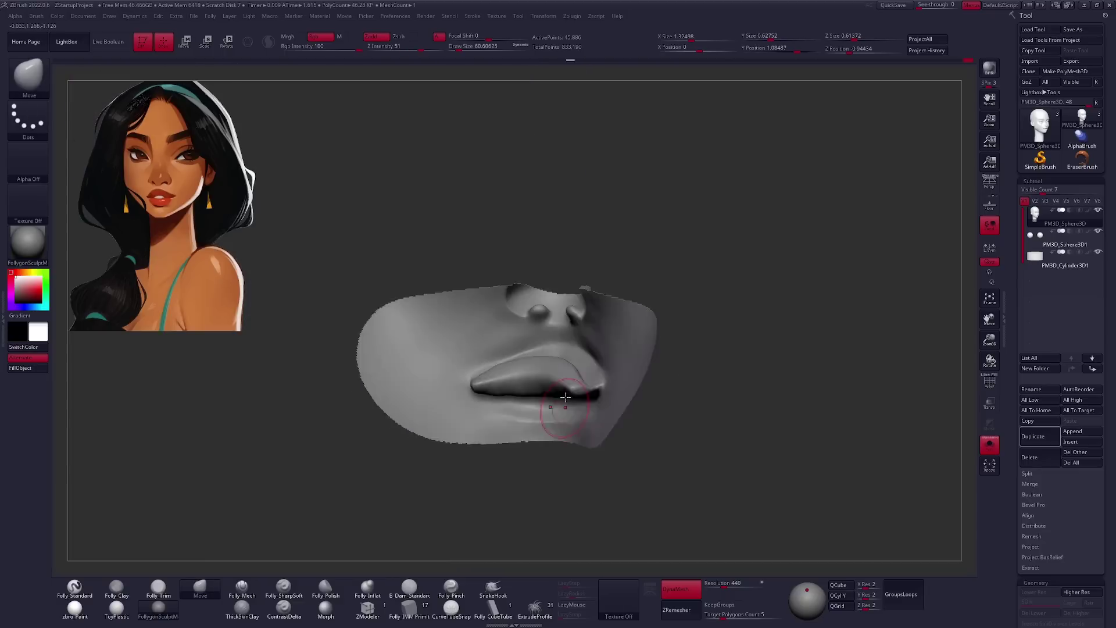
right_drag(627, 405, 586, 382)
mouse_move(498, 315)
right_down()
mouse_move(513, 375)
mouse_move(525, 372)
mouse_move(514, 382)
mouse_move(512, 347)
right_up()
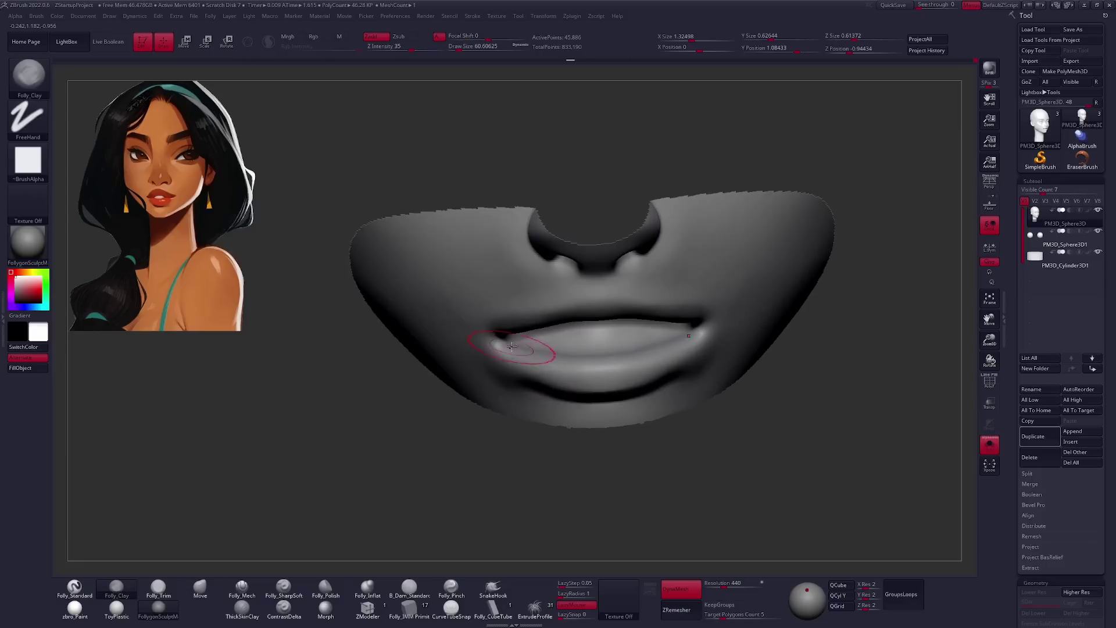
shift+right_drag(664, 349, 705, 352)
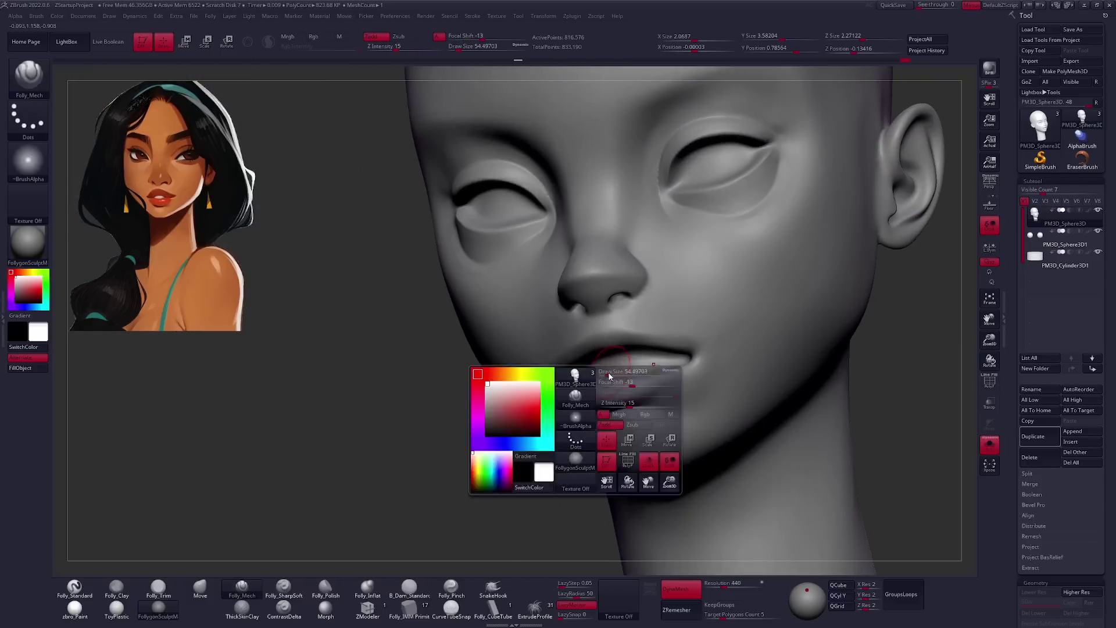
mouse_move(640, 370)
mouse_down()
mouse_move(718, 390)
mouse_move(672, 366)
mouse_up()
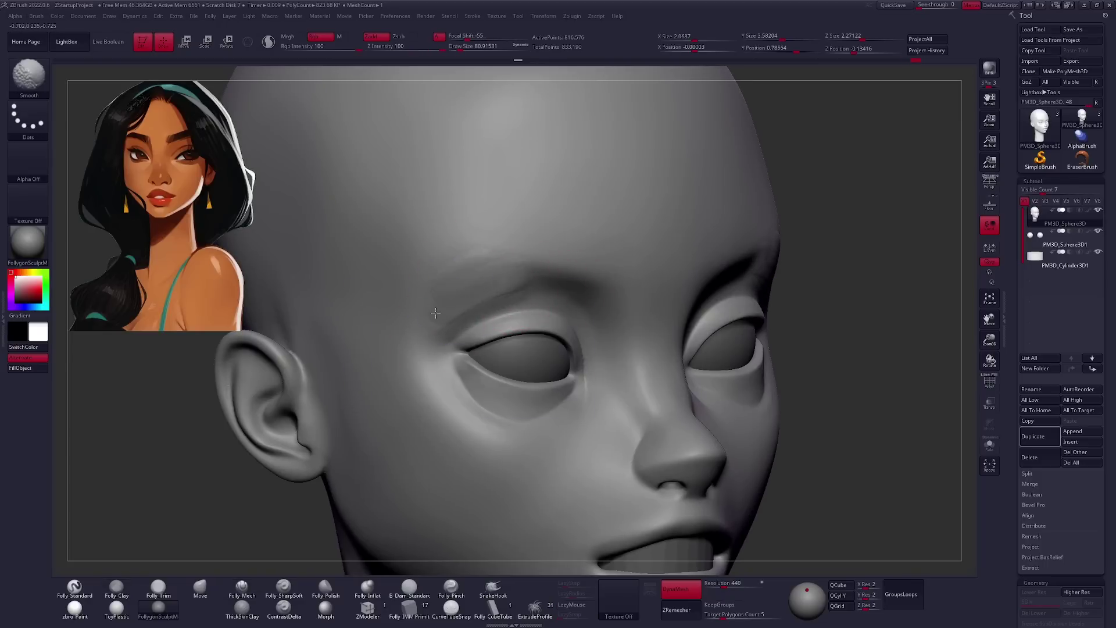
Orbit around the head to check it from the side and behind.
ctrl+drag(852, 261, 874, 299)
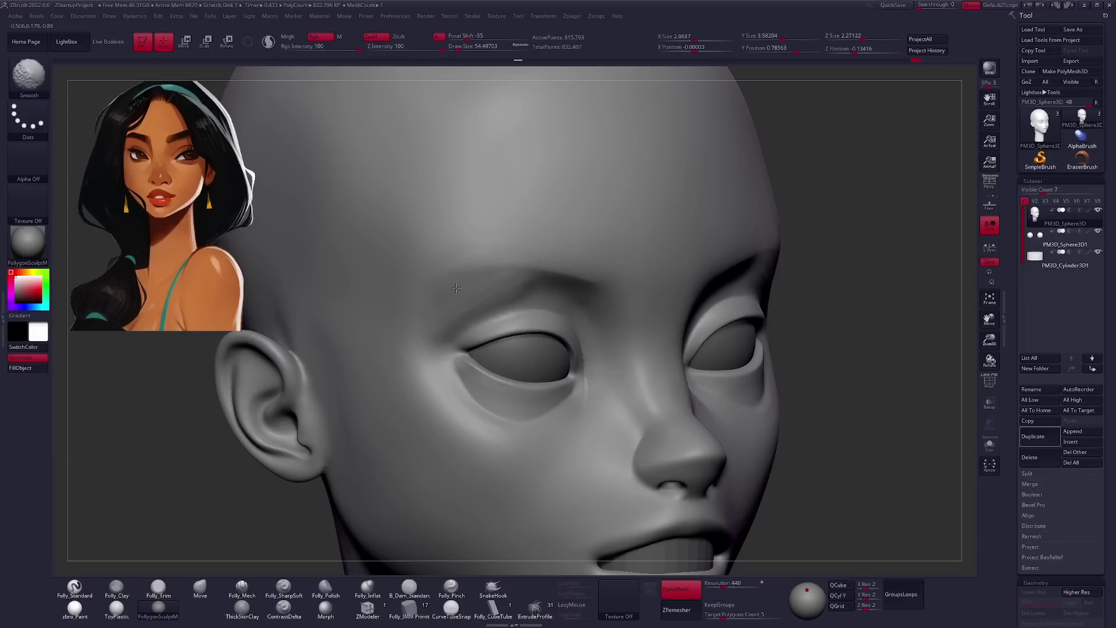
drag(802, 337, 610, 384)
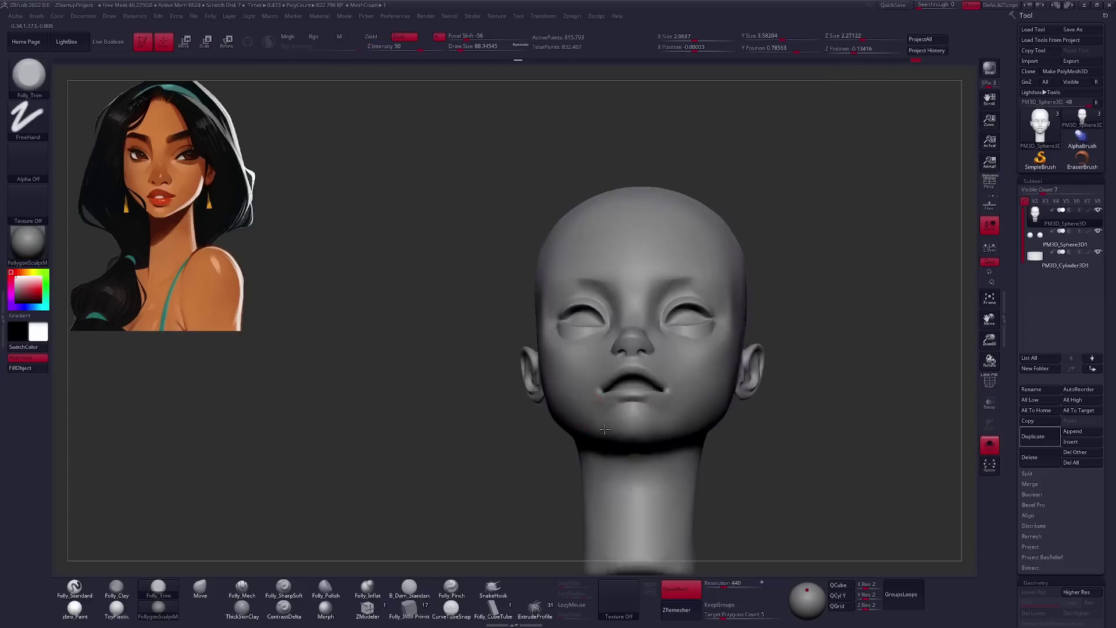
drag(610, 383, 498, 345)
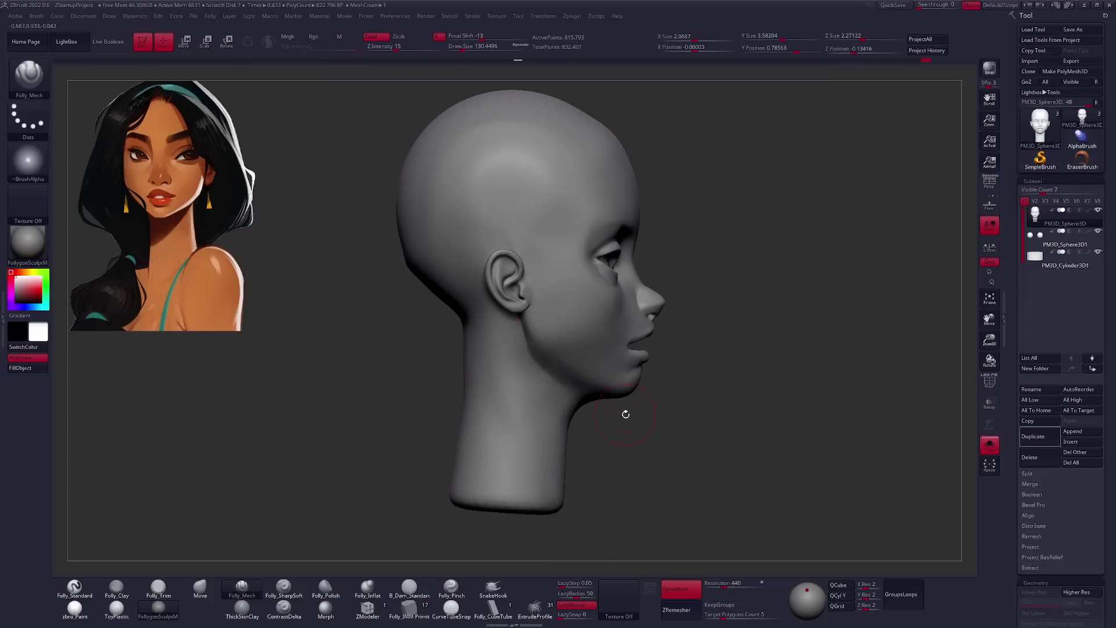
drag(625, 414, 558, 327)
shift+drag(427, 377, 404, 374)
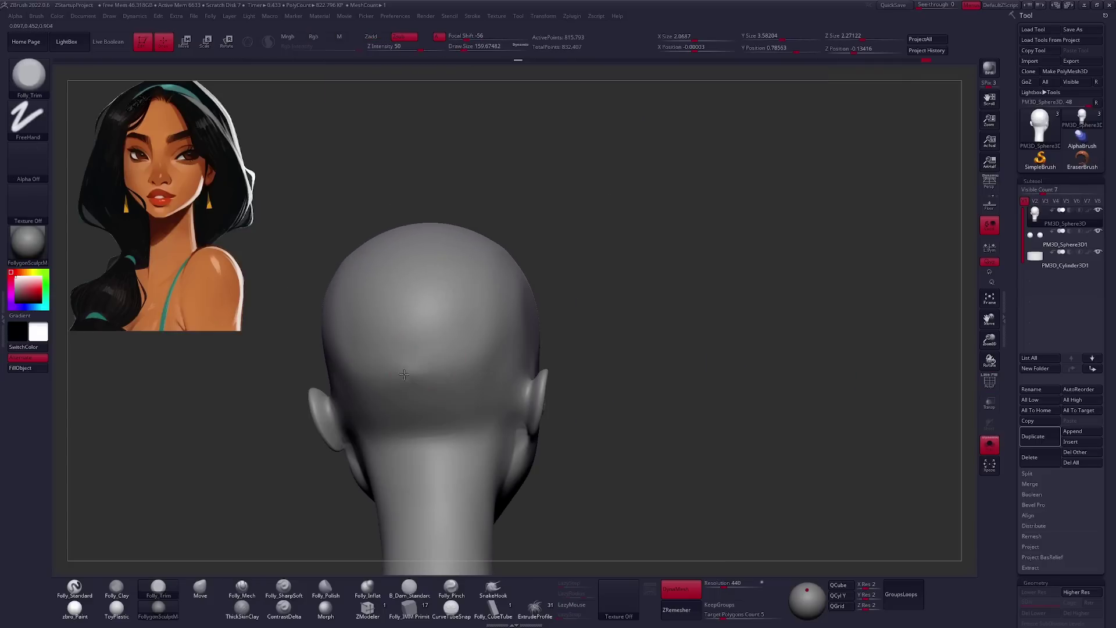
shift+drag(443, 431, 523, 348)
Turn on PolyFrame and lasso-mask the lower face and neck from the front.
key(shift+f)
key(shift+f)
key(f)
ctrl+shift+drag(447, 329, 713, 446)
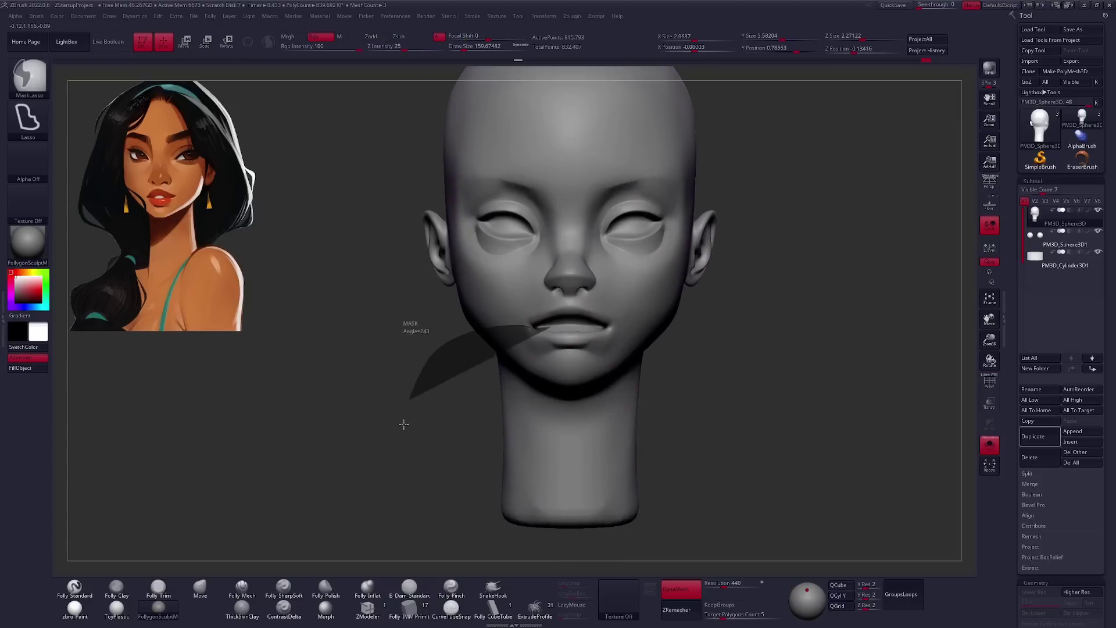
Make the masked lower face and neck their own polygroup and test hiding it.
mouse_move(659, 351)
ctrl+shift+mouse_down()
mouse_move(667, 369)
mouse_move(631, 372)
ctrl+shift+mouse_up()
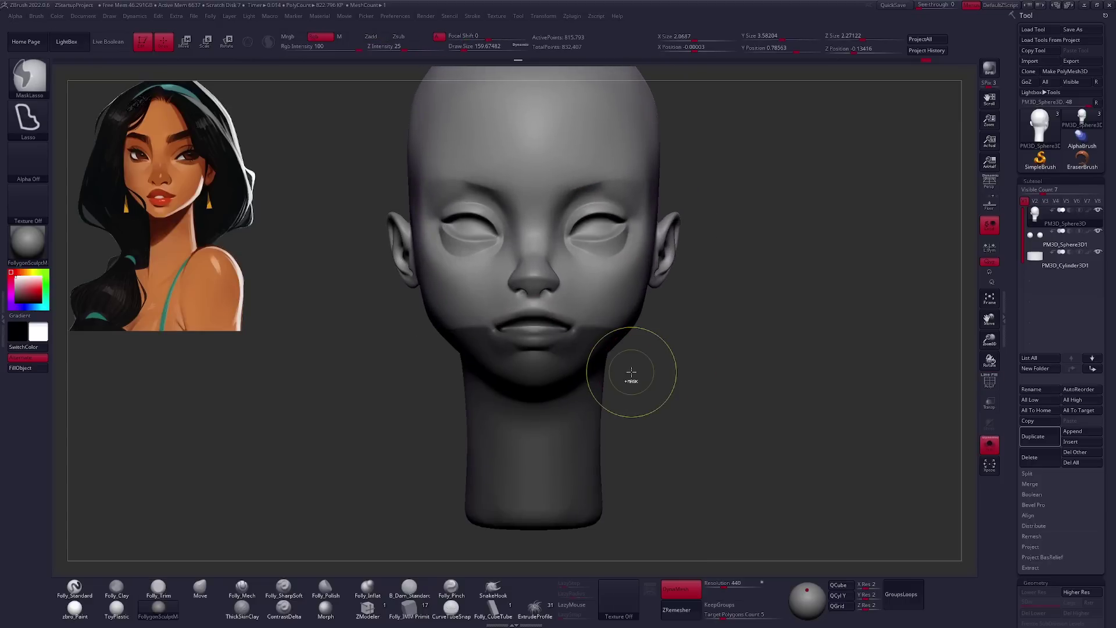
key(shift+f)
mouse_move(630, 429)
ctrl+shift+mouse_down()
mouse_move(697, 401)
mouse_move(664, 366)
mouse_move(695, 378)
mouse_move(685, 394)
mouse_move(764, 386)
mouse_move(711, 394)
ctrl+shift+mouse_up()
ctrl+shift+click(698, 401)
ctrl+shift+click(664, 366)
key(shift+f)
Run ZRemesher with KeepGroups, then drop to a lower subdivision level.
click(722, 605)
key(shift+f)
mouse_move(711, 394)
ctrl+right_down()
mouse_move(541, 313)
mouse_move(535, 344)
mouse_move(568, 334)
ctrl+right_up()
key(space)
key(shift+d)
key(b)
key(c)
key(l)
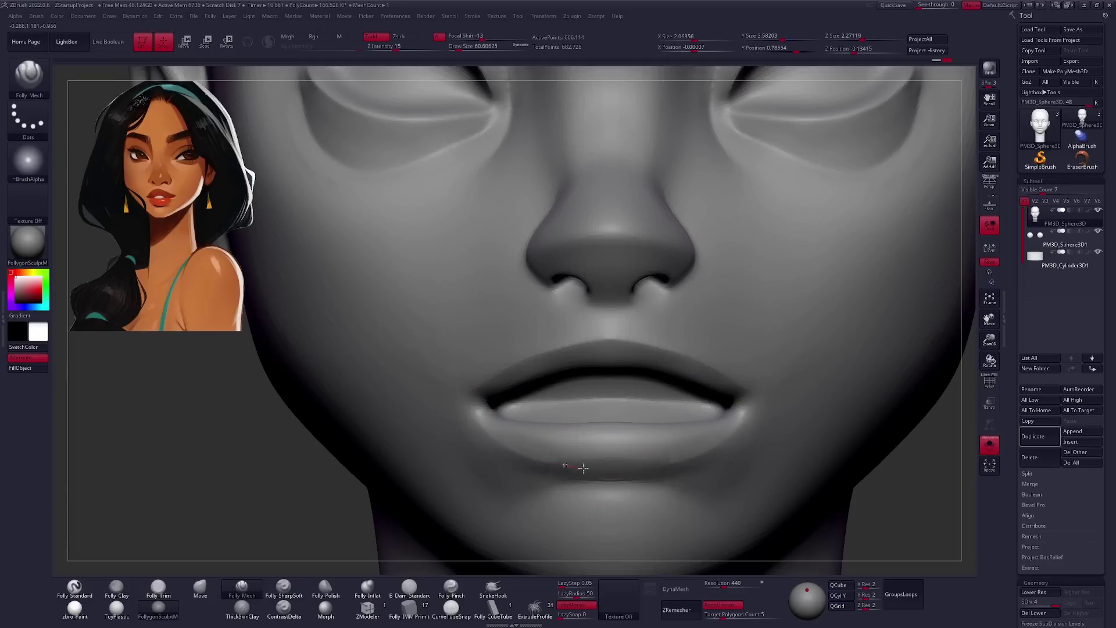
Activate Transpose Move with a larger brush while viewing the lips in profile.
mouse_move(677, 418)
right_down()
mouse_move(677, 380)
mouse_move(717, 381)
mouse_move(635, 381)
mouse_move(691, 403)
right_up()
key(shift+f)
key(shift+f)
key(w)
key(space)
mouse_move(605, 455)
right_down()
mouse_move(637, 395)
mouse_move(665, 393)
mouse_move(647, 354)
mouse_move(864, 349)
mouse_move(644, 356)
right_up()
key(space)
drag(644, 356, 655, 356)
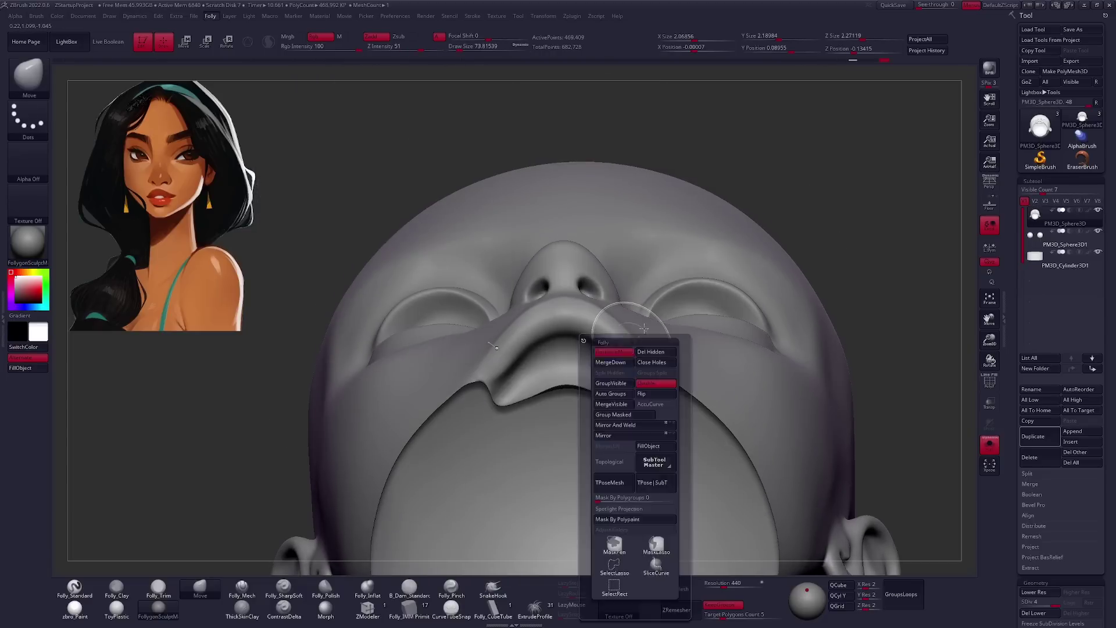
Mask around the lower lip and lift it with the Move brush to close the mouth.
mouse_move(599, 326)
right_down()
mouse_move(607, 366)
mouse_move(598, 349)
mouse_move(804, 308)
right_up()
ctrl+shift+drag(804, 308, 802, 314)
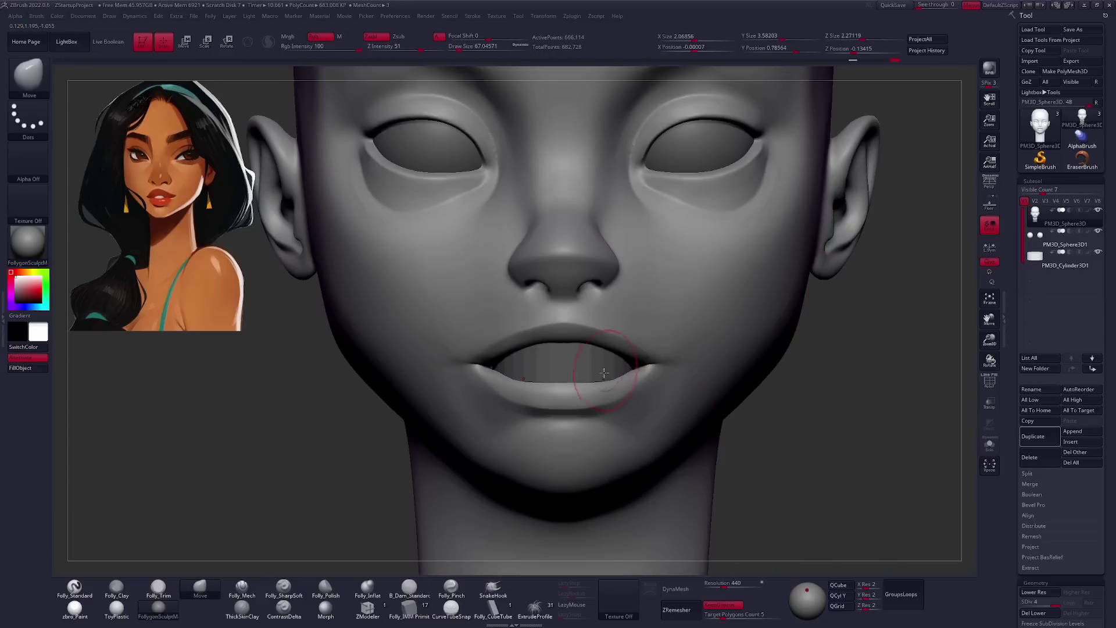
key(w)
key(q)
right_drag(622, 362, 610, 337)
drag(604, 378, 601, 352)
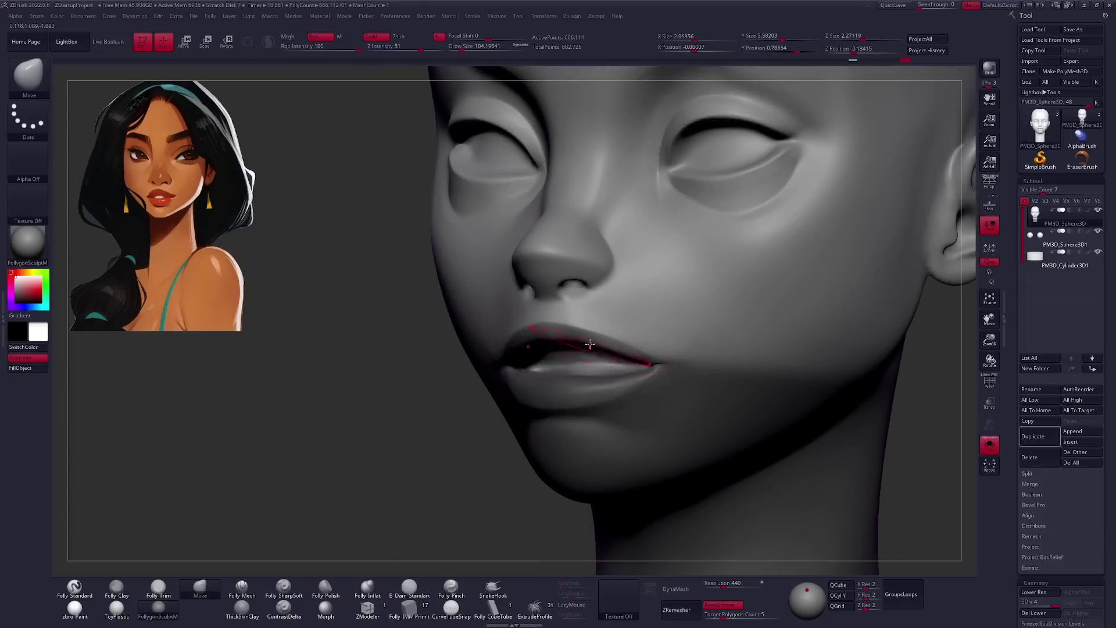
right_drag(601, 352, 571, 340)
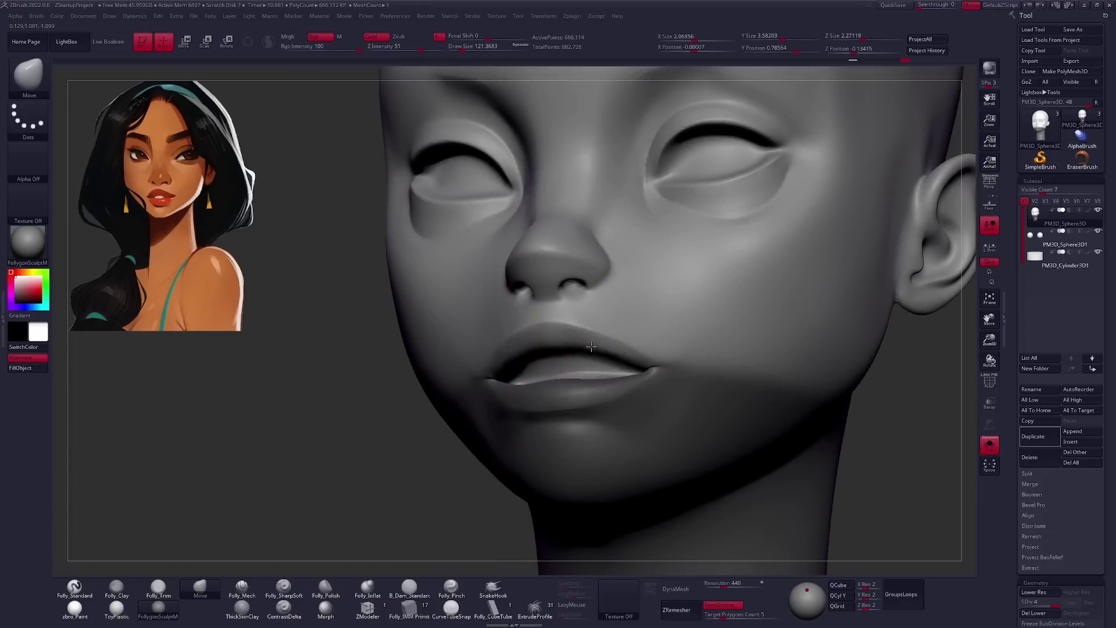
Smooth the lips and the chin area below them.
shift+drag(596, 349, 618, 331)
mouse_move(618, 331)
right_down()
mouse_move(613, 373)
mouse_move(590, 371)
right_up()
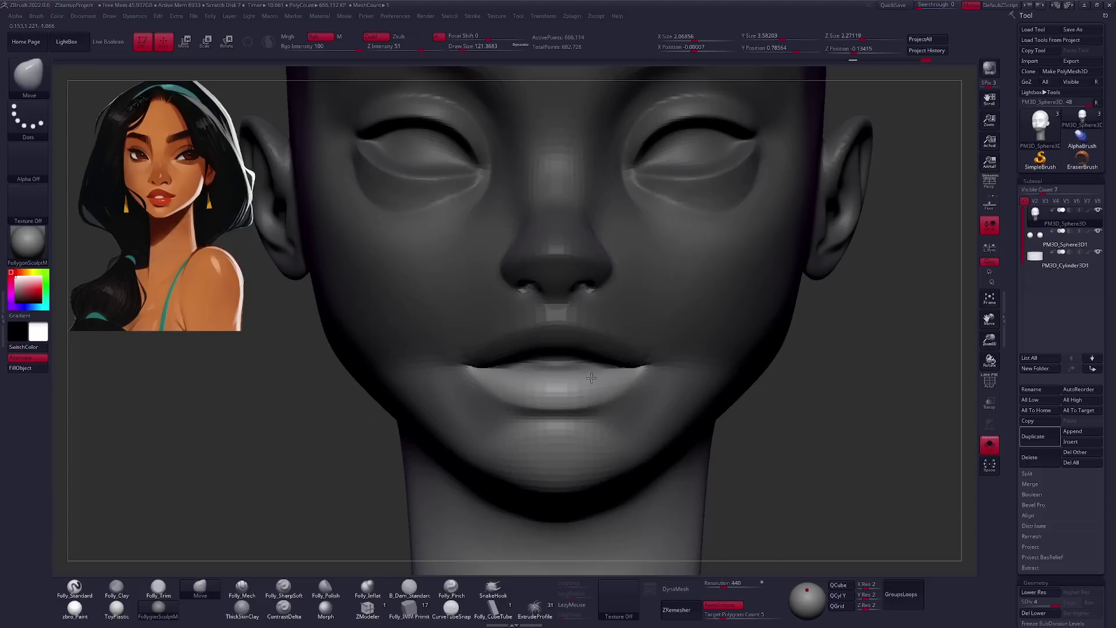
mouse_move(685, 348)
right_down()
mouse_move(572, 401)
mouse_move(645, 348)
mouse_move(516, 345)
right_up()
key(space)
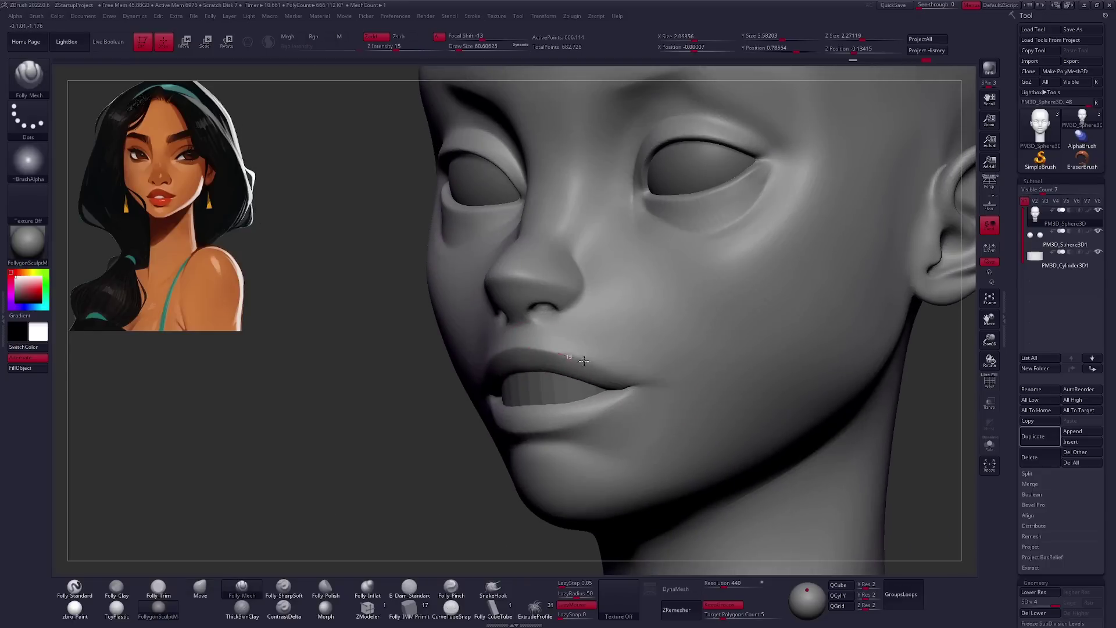
mouse_move(595, 354)
right_down()
mouse_move(537, 375)
mouse_move(546, 378)
right_up()
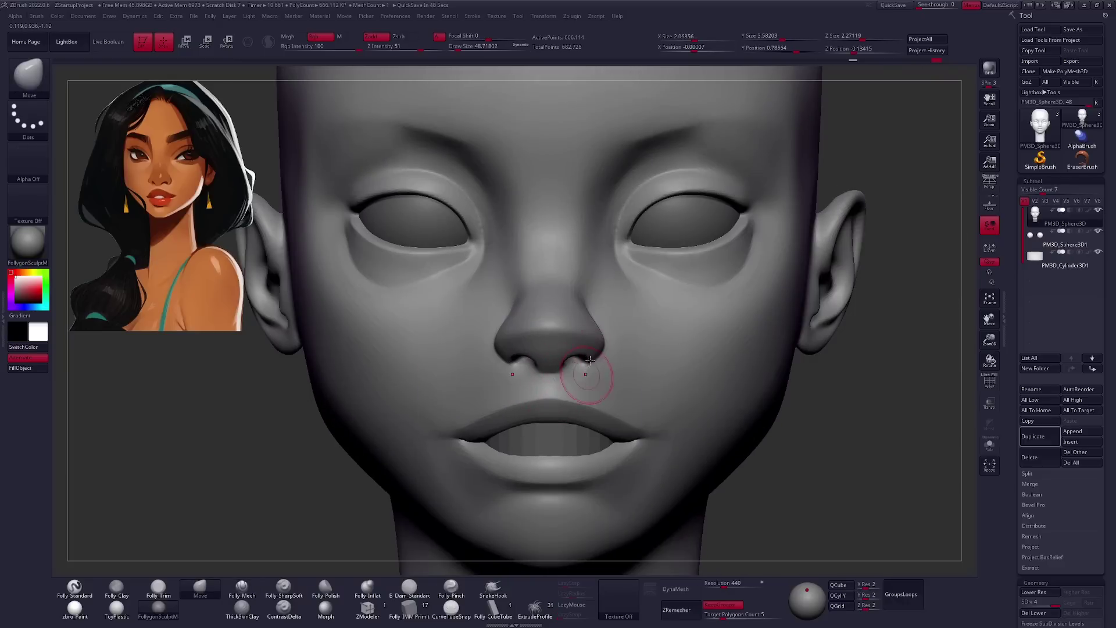
right_drag(589, 361, 597, 371)
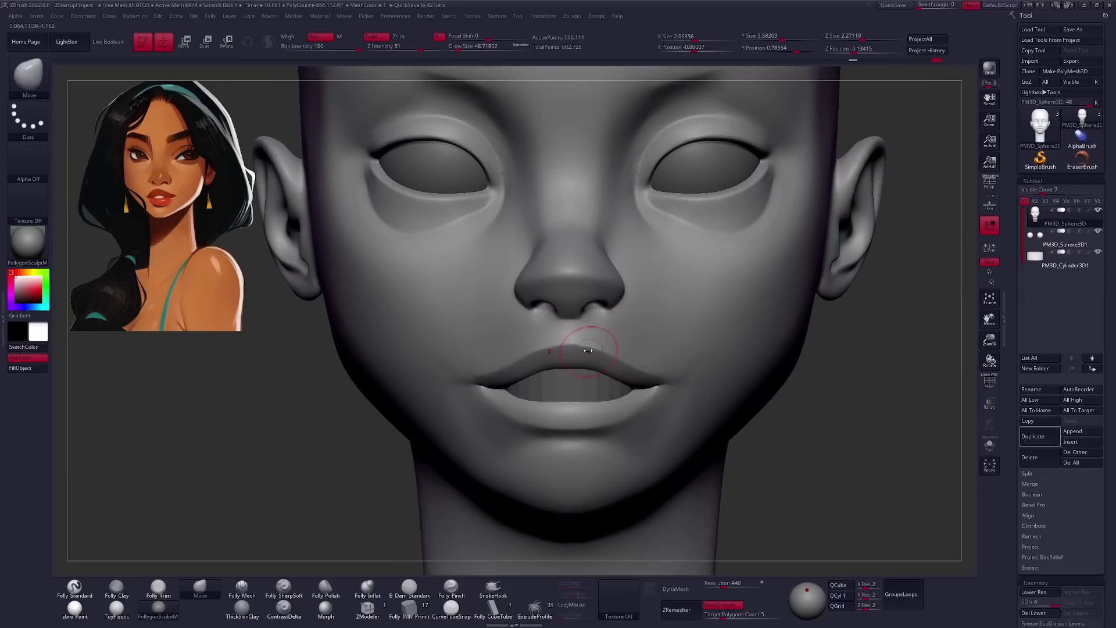
Reactivate the head mesh, enlarge the brush and refine the lips from side views.
mouse_move(636, 349)
alt+right_down()
mouse_move(655, 368)
mouse_move(652, 385)
mouse_move(686, 378)
alt+right_up()
key(w)
drag(648, 366, 717, 366)
mouse_move(674, 367)
right_down()
mouse_move(587, 375)
mouse_move(620, 382)
right_up()
alt+click(598, 378)
key(q)
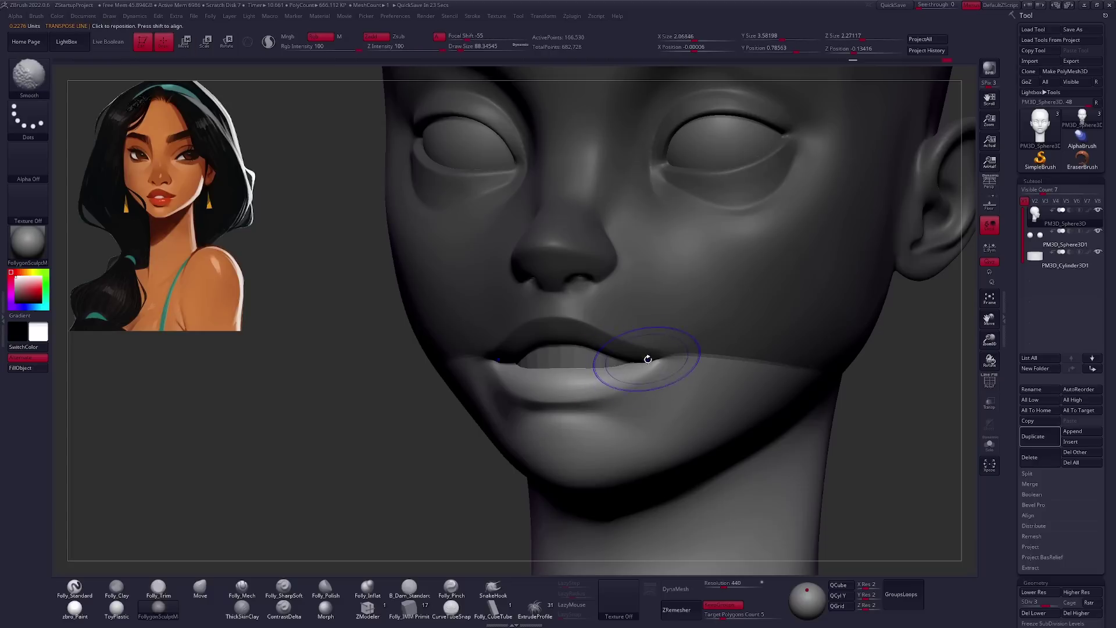
right_click(576, 407)
mouse_move(575, 407)
right_down()
mouse_move(581, 383)
mouse_move(571, 384)
right_up()
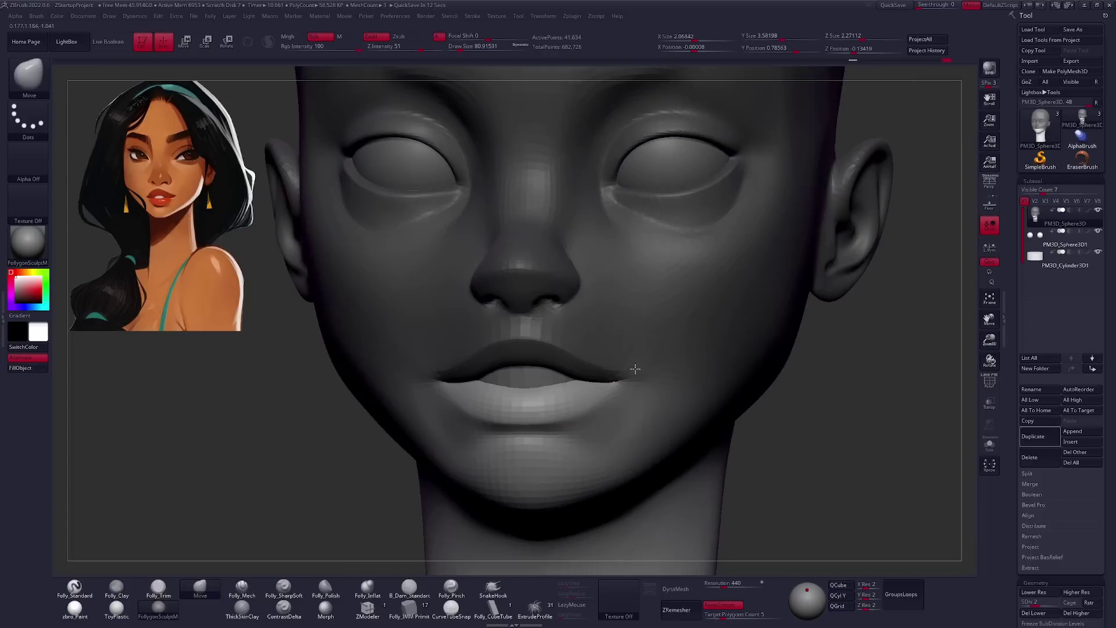
click(773, 372)
mouse_move(660, 386)
right_down()
mouse_move(849, 332)
mouse_move(837, 337)
right_up()
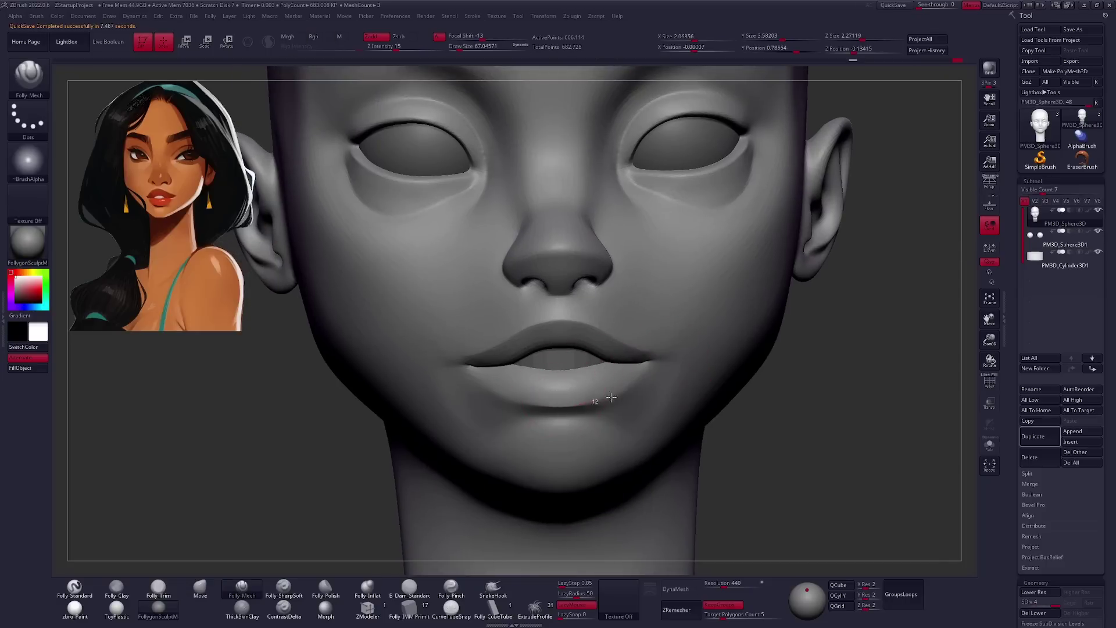
alt+right_drag(649, 400, 624, 393)
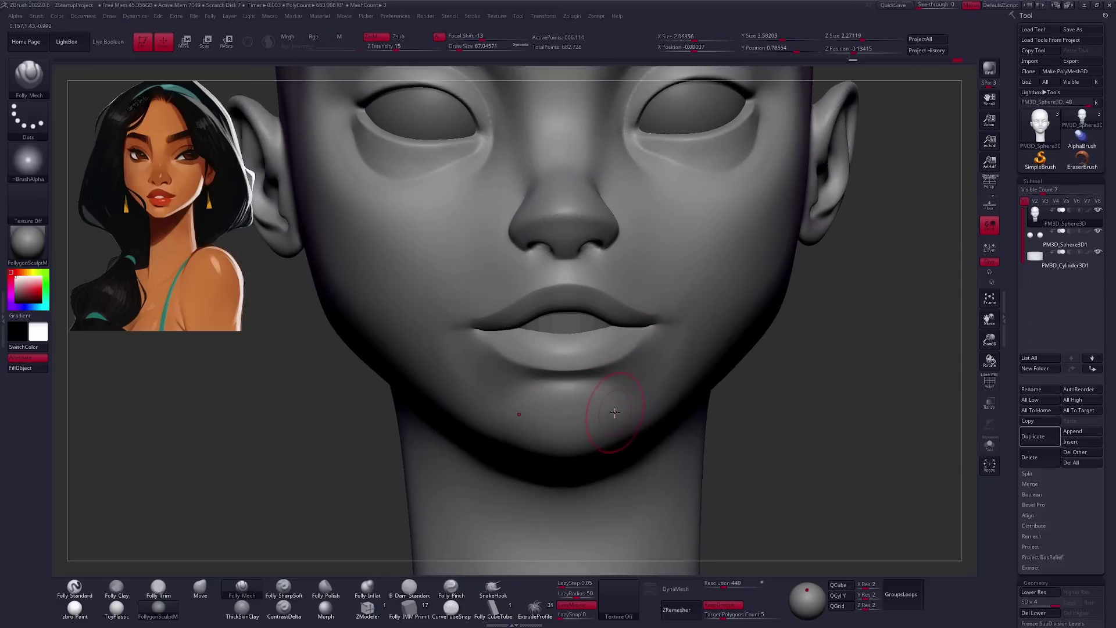
mouse_move(576, 411)
ctrl+right_down()
mouse_move(582, 360)
mouse_move(628, 312)
mouse_move(599, 332)
mouse_move(635, 359)
mouse_move(623, 286)
mouse_move(582, 249)
ctrl+right_up()
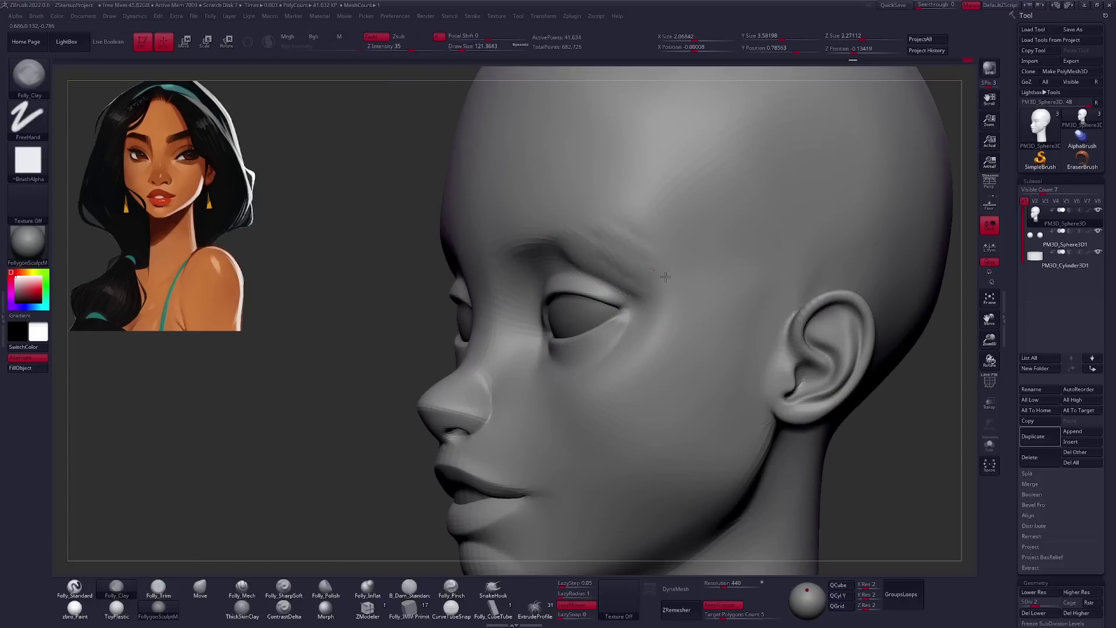
From the right profile, lasso-mask a patch of the skull.
right_drag(623, 253, 644, 276)
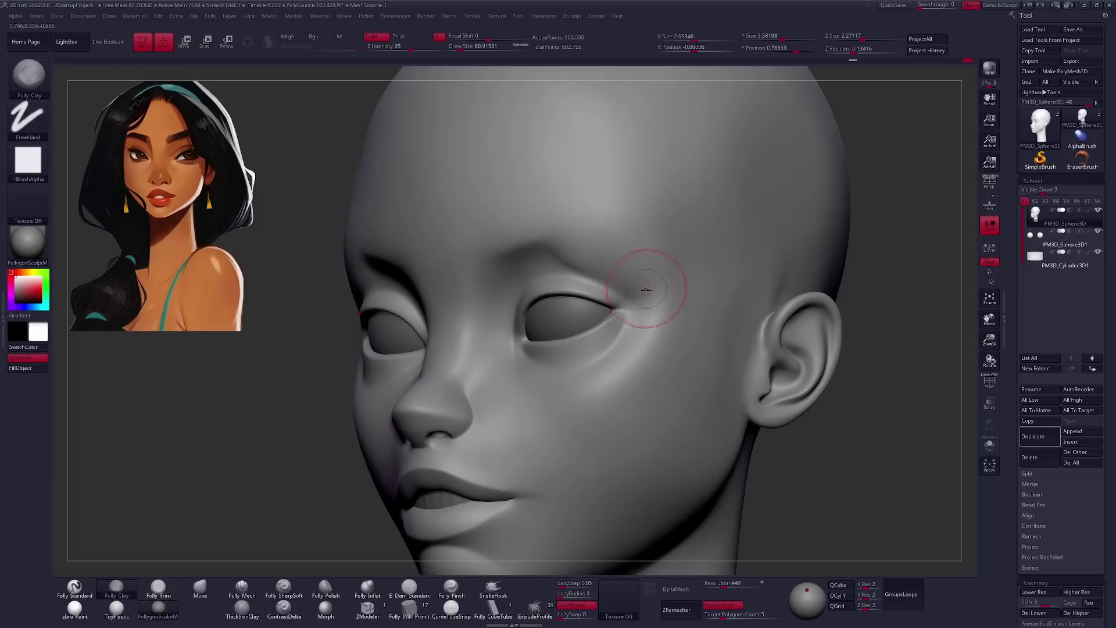
mouse_move(604, 383)
right_down()
mouse_move(581, 336)
mouse_move(587, 281)
right_up()
key(space)
key(b)
key(m)
key(v)
ctrl+drag(755, 154, 558, 160)
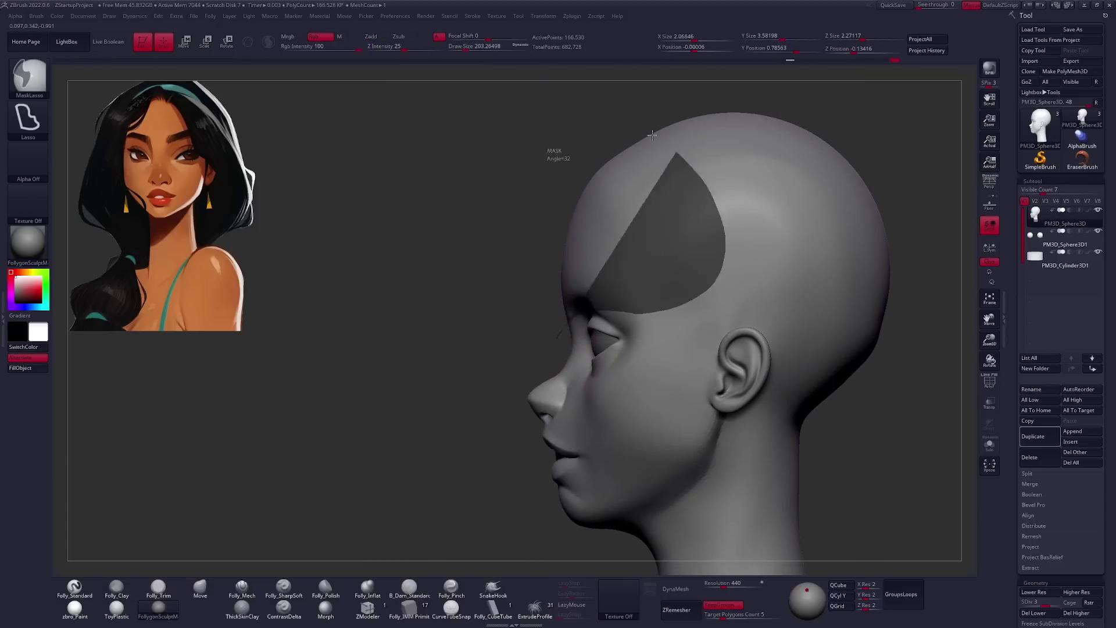
Lasso-mask around the face, then clear the mask and return to a front view.
mouse_move(673, 326)
right_down()
mouse_move(721, 362)
mouse_move(867, 346)
mouse_move(498, 269)
right_up()
key(space)
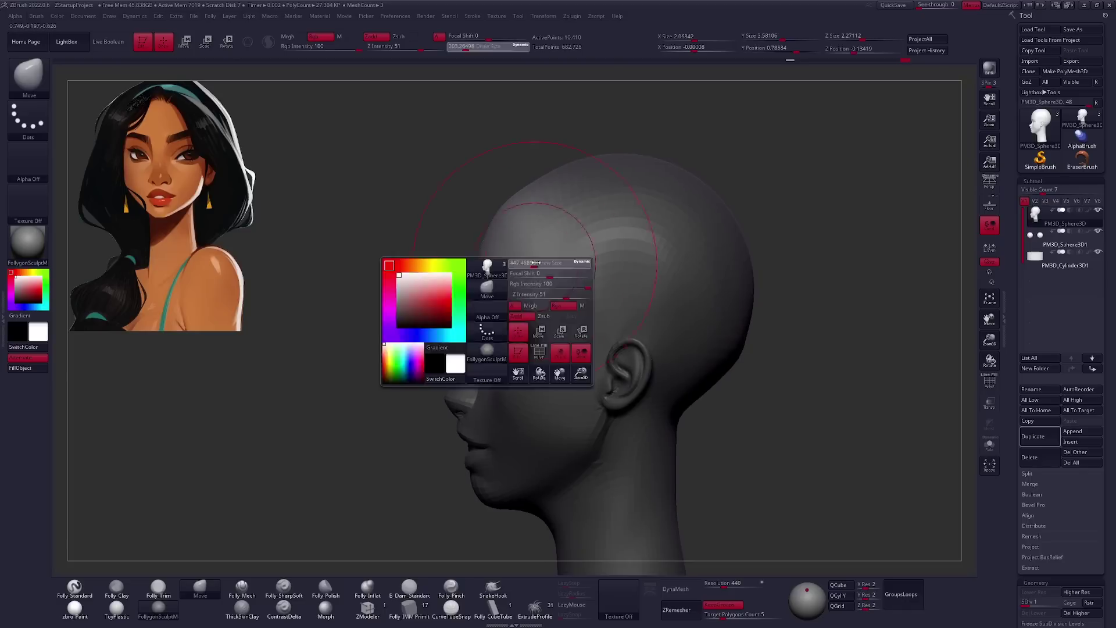
key(b)
key(m)
key(v)
ctrl+drag(454, 174, 500, 459)
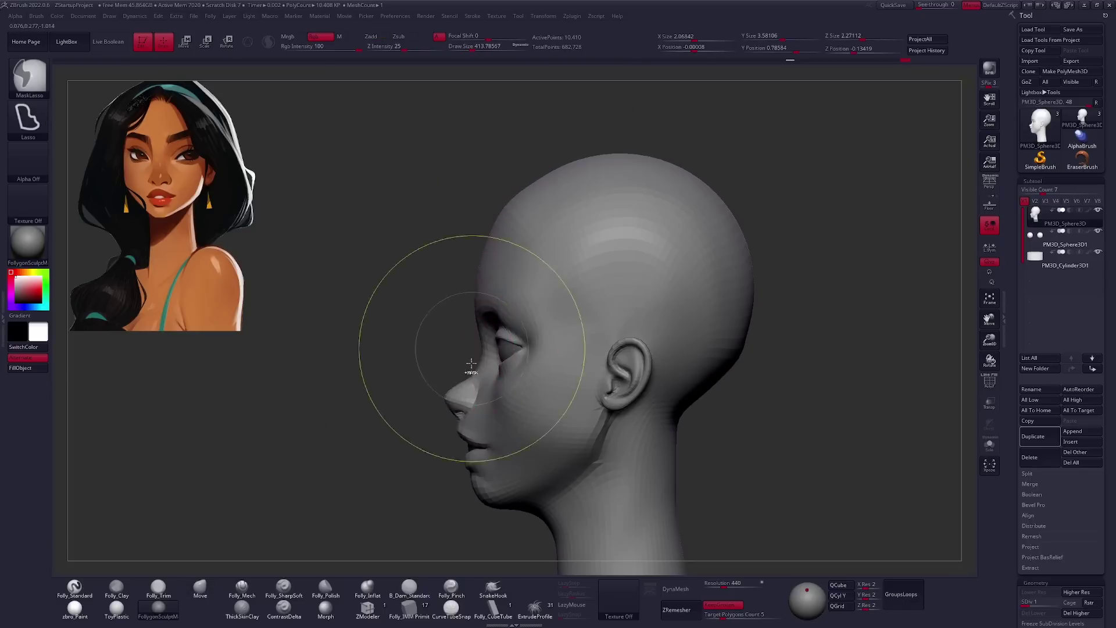
ctrl+drag(616, 311, 438, 406)
mouse_move(503, 302)
right_down()
mouse_move(725, 376)
mouse_move(693, 389)
right_up()
Work the lips and mouth corners with the Folly_Mech trimming brush and a clay brush at a lower subdivision level.
key(d)
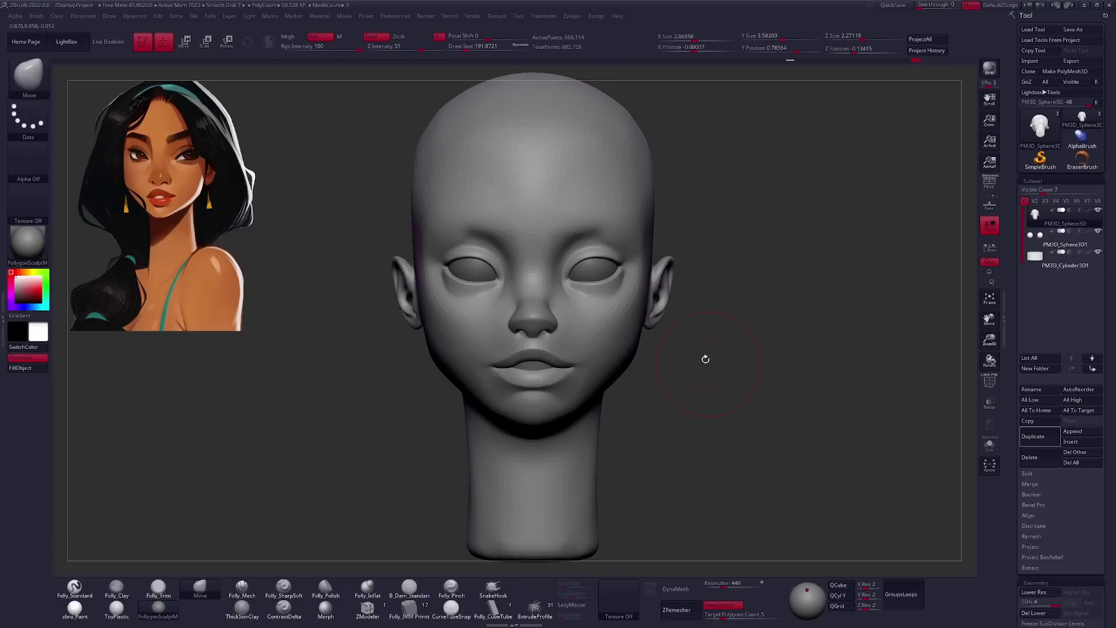
key(space)
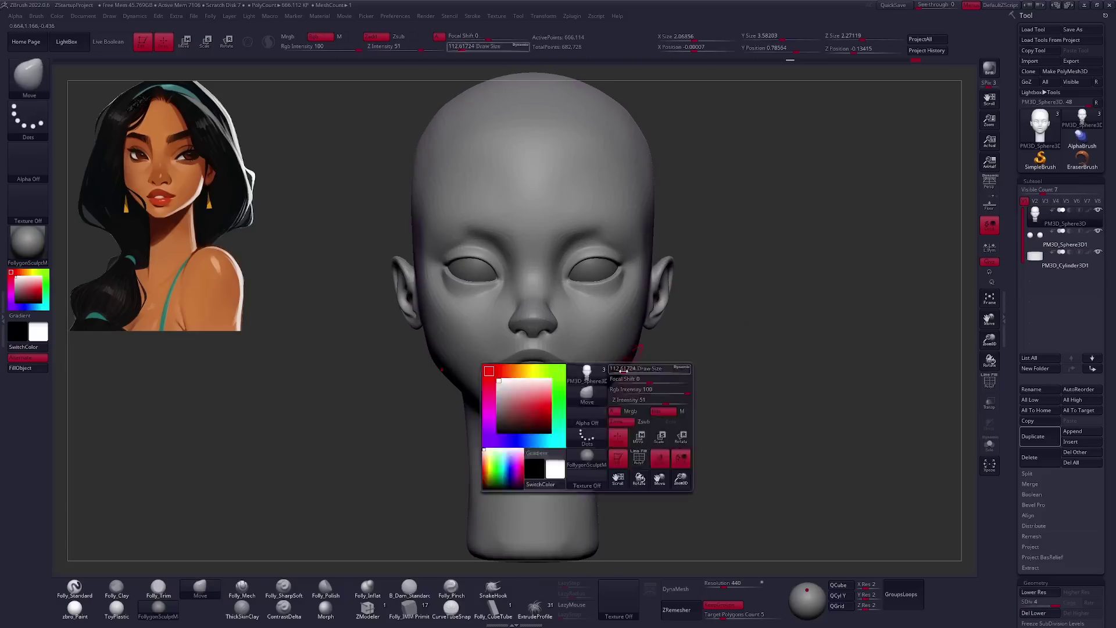
click(158, 587)
mouse_move(523, 349)
right_down()
mouse_move(569, 325)
mouse_move(569, 298)
right_up()
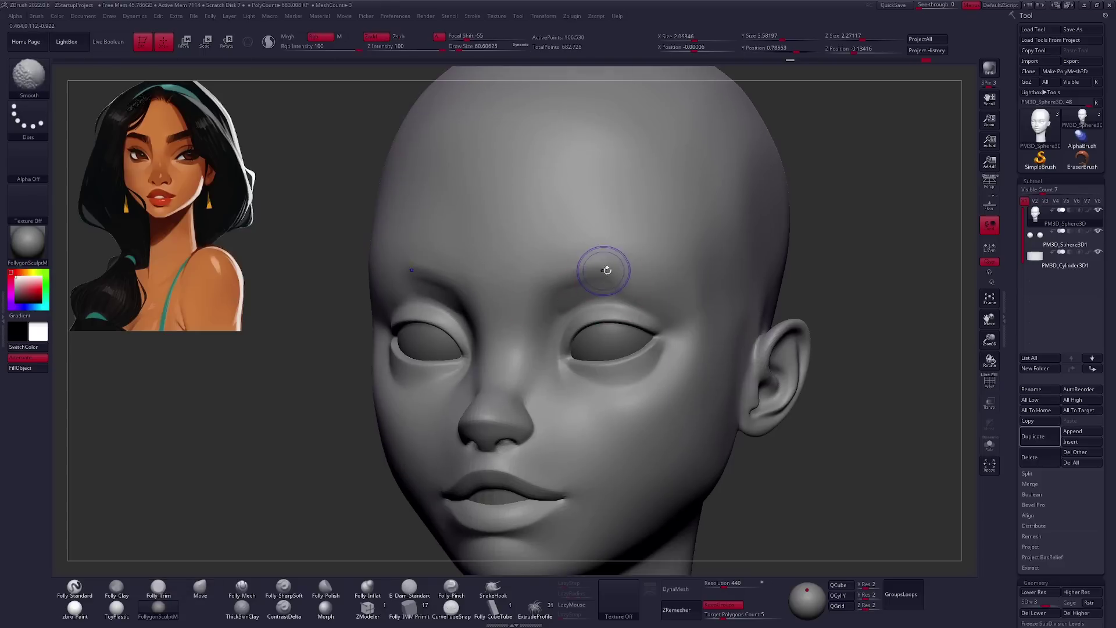
key(shift+d)
key(space)
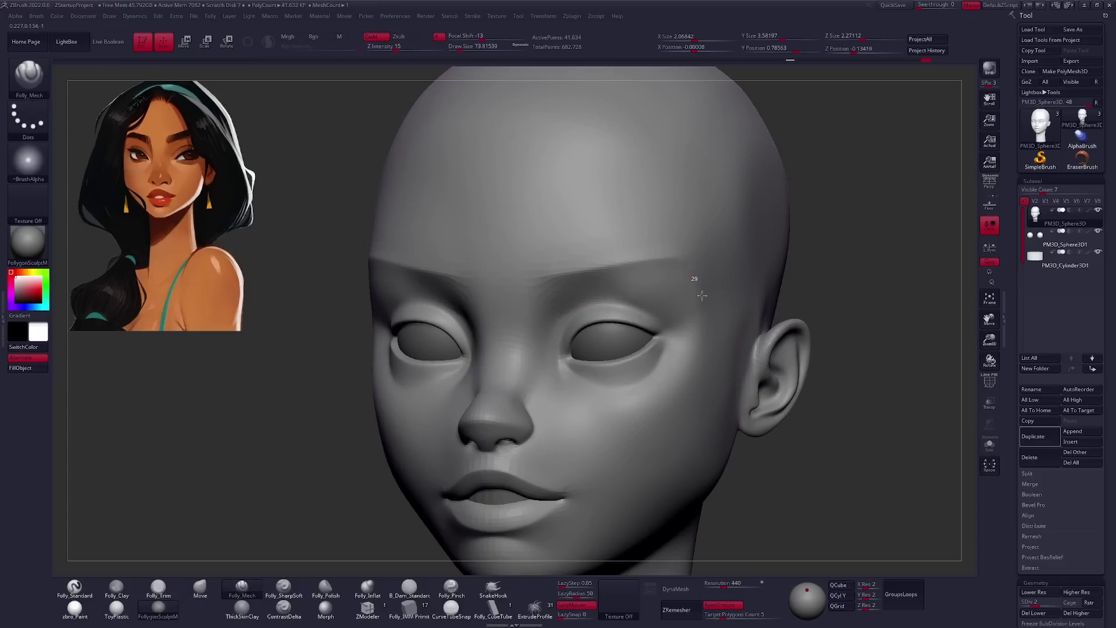
right_drag(687, 352, 721, 349)
key(space)
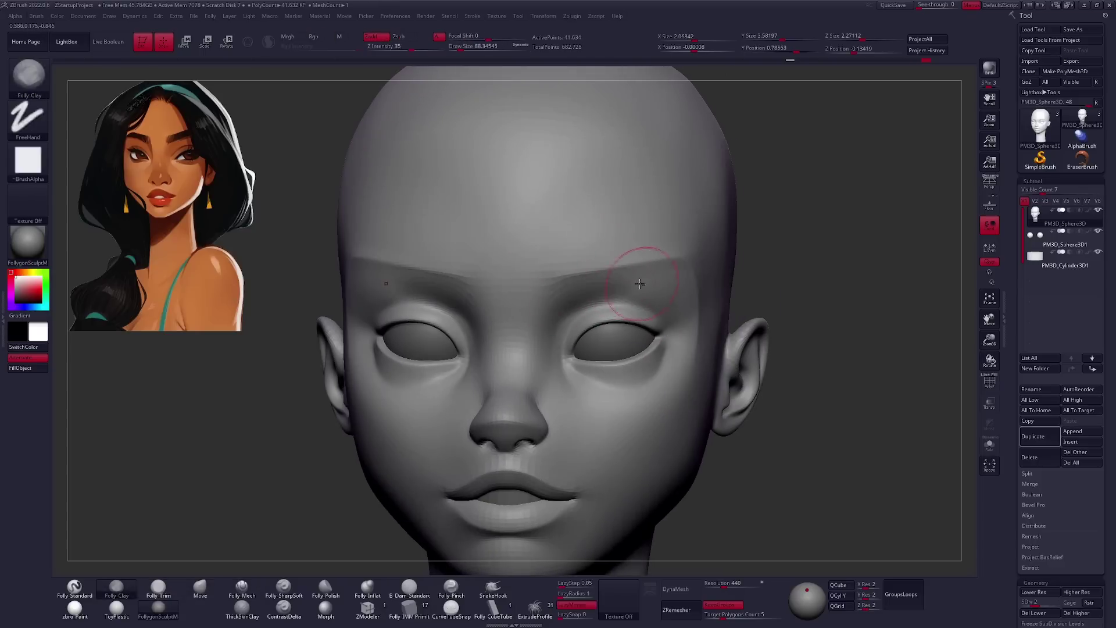
right_drag(571, 300, 541, 339)
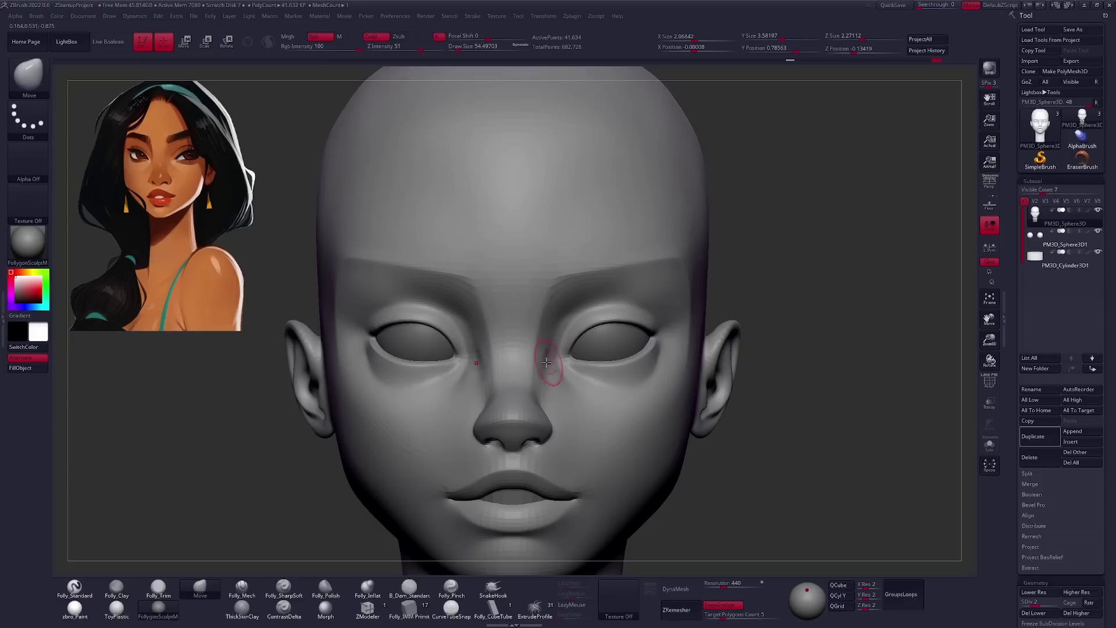
right_drag(550, 361, 537, 349)
key(space)
mouse_move(536, 411)
right_down()
mouse_move(535, 423)
mouse_move(654, 343)
mouse_move(634, 372)
mouse_move(586, 349)
mouse_move(611, 410)
mouse_move(623, 375)
mouse_move(605, 368)
mouse_move(655, 378)
mouse_move(540, 390)
mouse_move(575, 348)
right_up()
Smooth the cheeks and face surface, checking from raised and lowered three-quarter views.
right_click(573, 386)
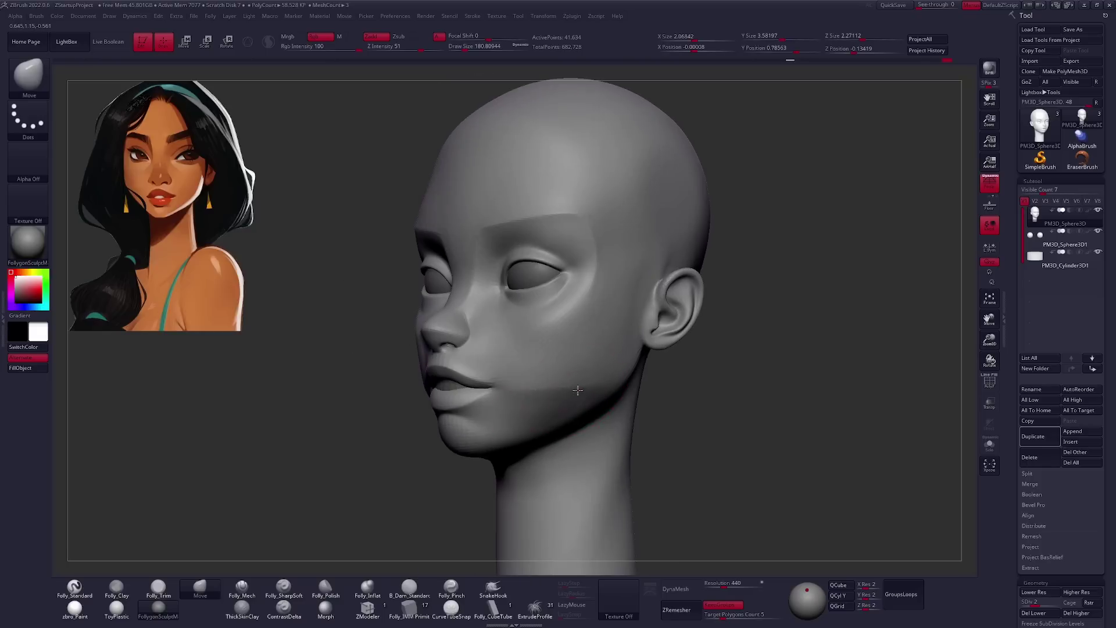
shift+drag(529, 419, 590, 313)
mouse_move(517, 413)
right_down()
mouse_move(610, 336)
mouse_move(613, 372)
right_up()
right_drag(610, 246, 643, 367)
mouse_move(603, 336)
right_down()
mouse_move(610, 374)
mouse_move(620, 358)
right_up()
mouse_move(567, 402)
right_down()
mouse_move(588, 371)
mouse_move(576, 400)
right_up()
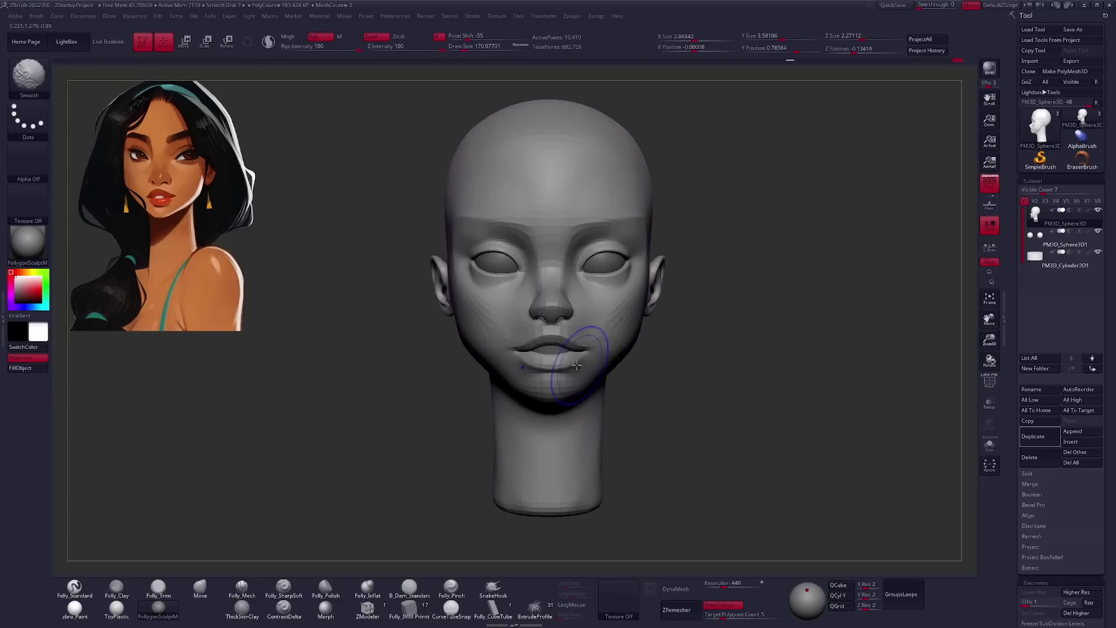
mouse_move(591, 351)
right_down()
mouse_move(616, 360)
mouse_move(599, 366)
mouse_move(622, 364)
mouse_move(608, 372)
mouse_move(568, 281)
mouse_move(589, 381)
mouse_move(598, 336)
mouse_move(588, 305)
right_up()
Step through subdivision levels and review the cheeks from front, three-quarter and side profile.
key(d)
key(d)
right_click(606, 337)
right_click(622, 368)
mouse_move(642, 388)
right_down()
mouse_move(622, 368)
mouse_move(652, 369)
mouse_move(602, 357)
right_up()
right_click(602, 358)
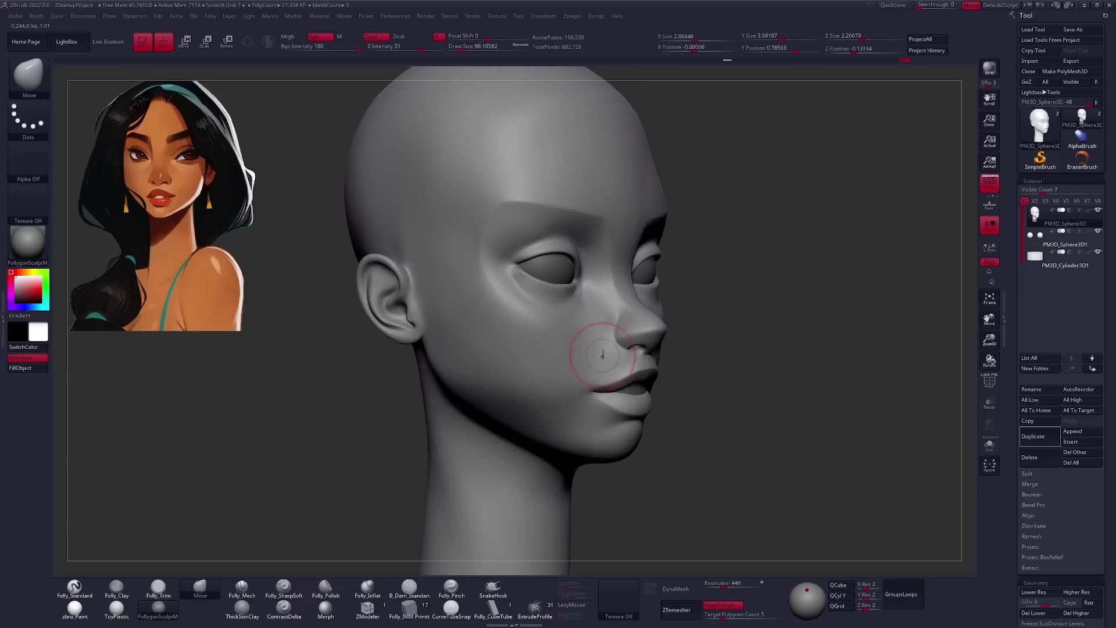
key(shift+d)
key(shift+d)
mouse_move(602, 360)
right_down()
mouse_move(573, 399)
mouse_move(514, 363)
right_up()
key(shift+d)
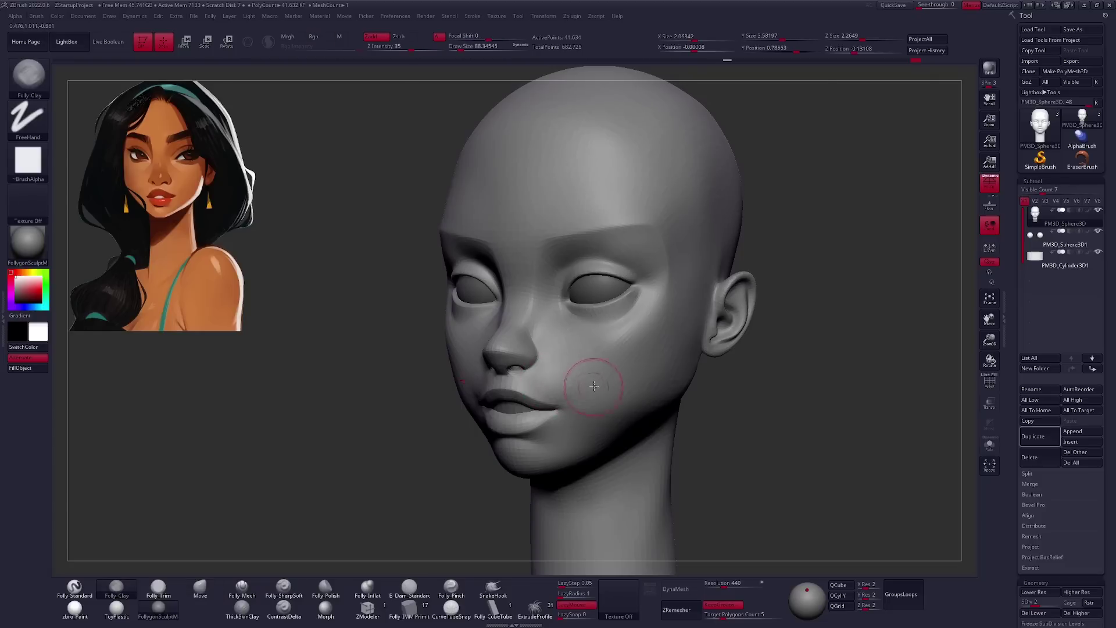
mouse_move(593, 385)
right_down()
mouse_move(564, 340)
mouse_move(599, 395)
mouse_move(752, 381)
mouse_move(598, 385)
mouse_move(541, 354)
mouse_move(541, 372)
mouse_move(570, 378)
mouse_move(590, 415)
right_up()
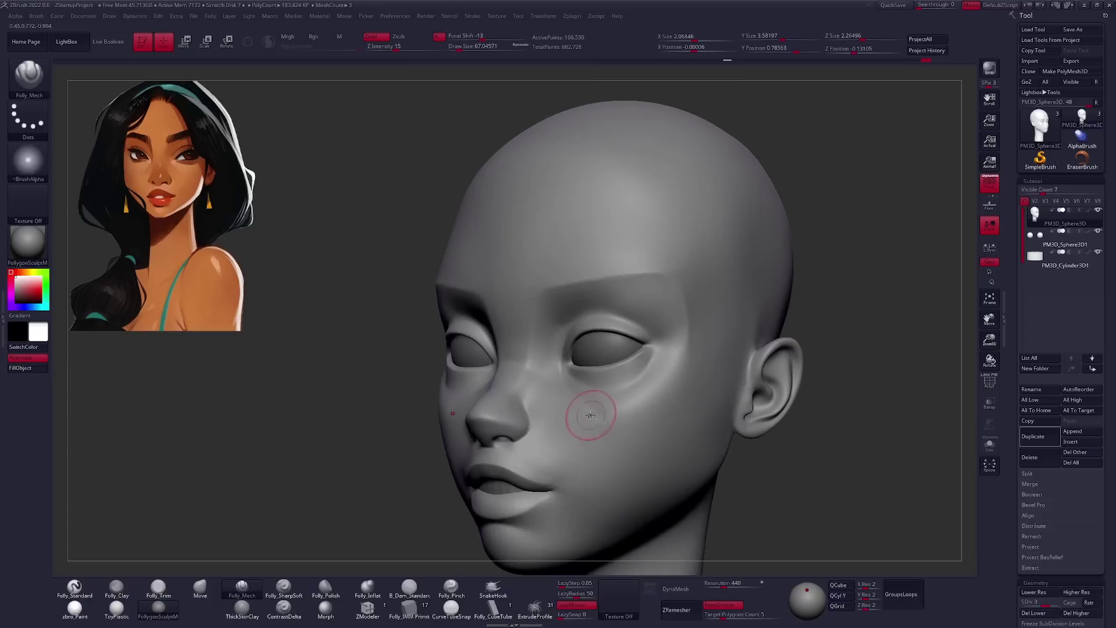
shift+right_drag(532, 375, 590, 389)
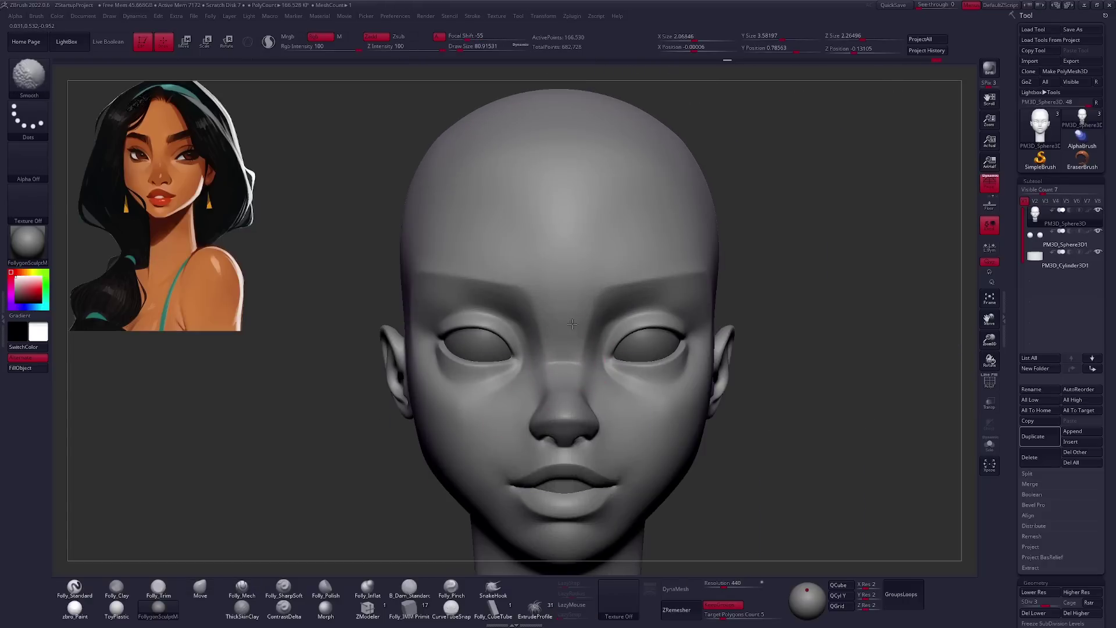
At the lowest subdivision level, mask all but the nose tip, move the tip into shape, and clear the mask.
mouse_move(571, 323)
right_down()
mouse_move(528, 358)
mouse_move(537, 330)
right_up()
right_drag(587, 299, 652, 272)
mouse_move(731, 306)
right_down()
mouse_move(598, 387)
mouse_move(540, 398)
mouse_move(541, 348)
right_up()
key(shift+d)
key(shift+d)
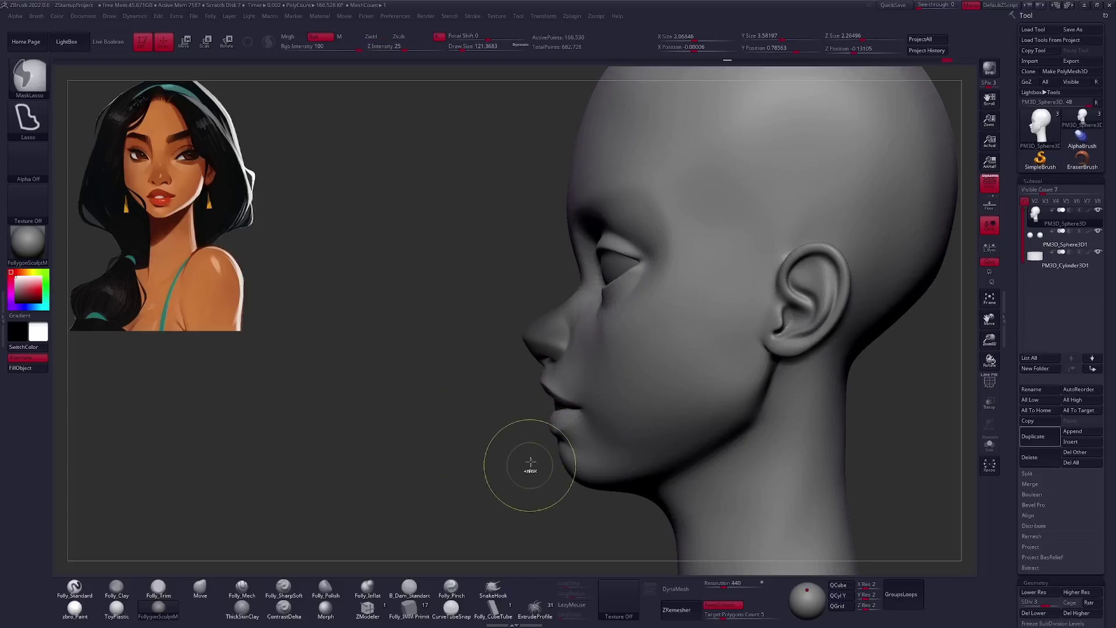
key(w)
ctrl+drag(531, 340, 485, 303)
drag(348, 436, 442, 430)
click(200, 587)
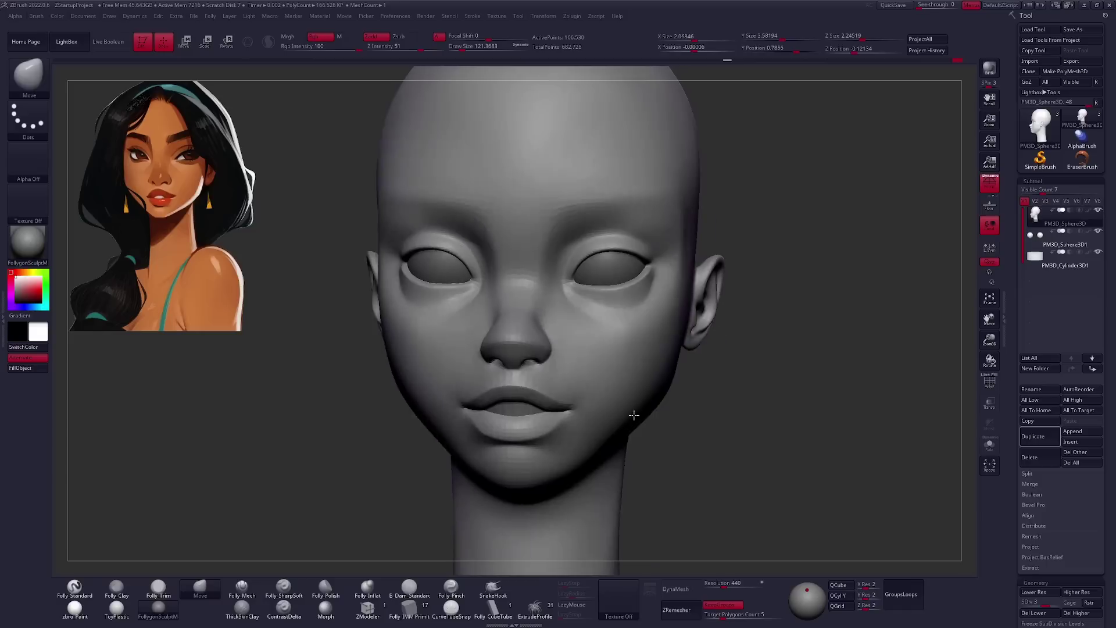
With a smaller Folly_Mech brush at the highest subdivision level, carve the cheek plane under the eye.
drag(813, 348, 802, 406)
key(space)
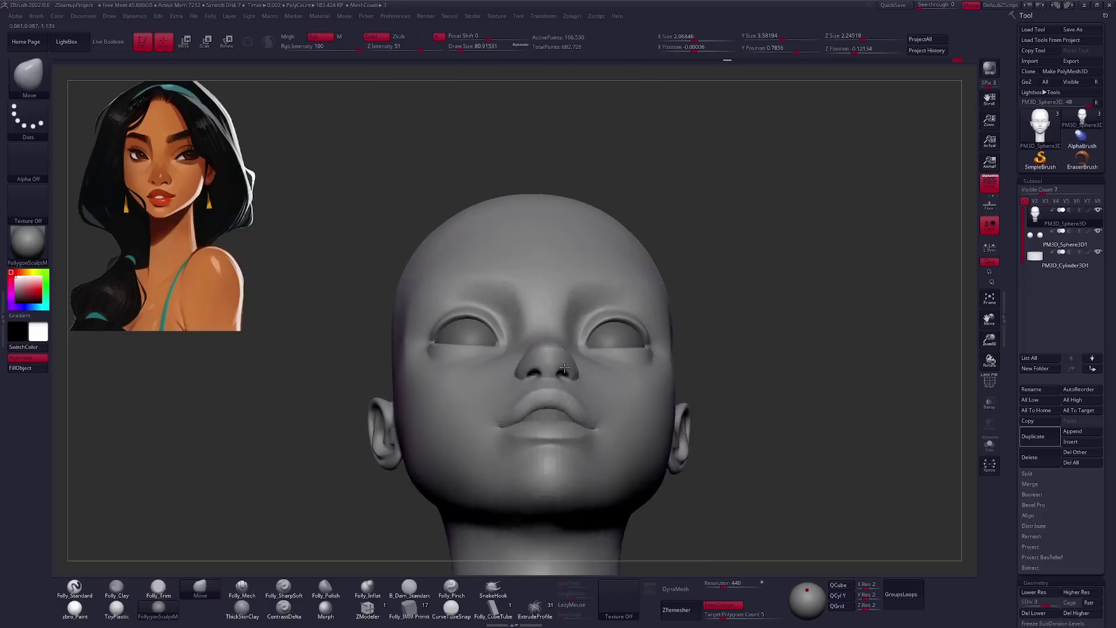
drag(756, 377, 772, 372)
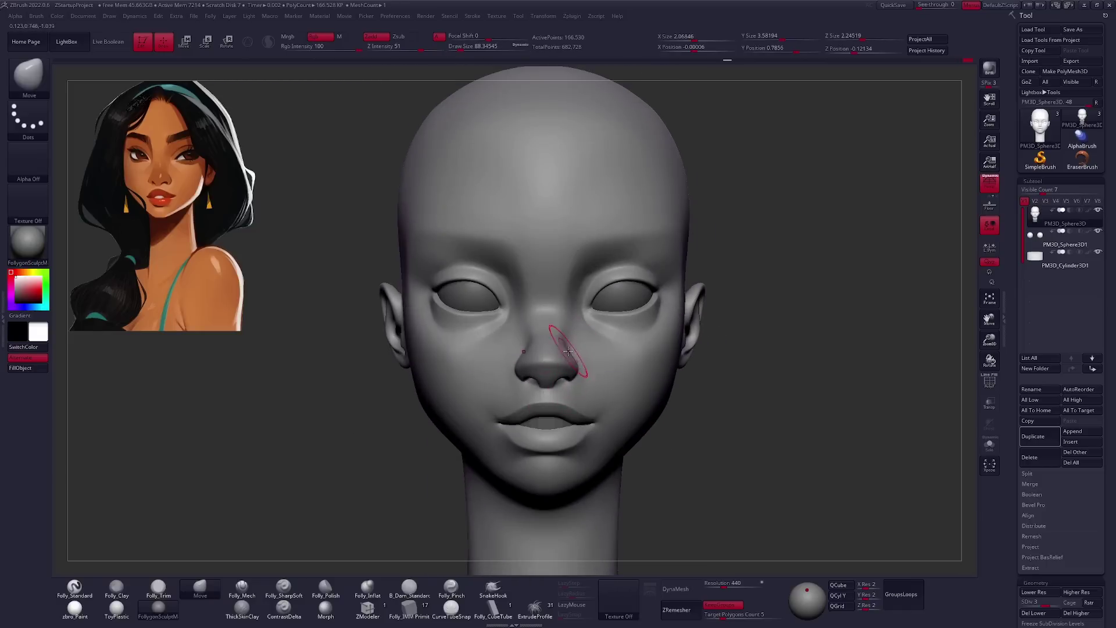
mouse_move(813, 349)
mouse_down()
mouse_move(668, 360)
mouse_move(726, 366)
mouse_up()
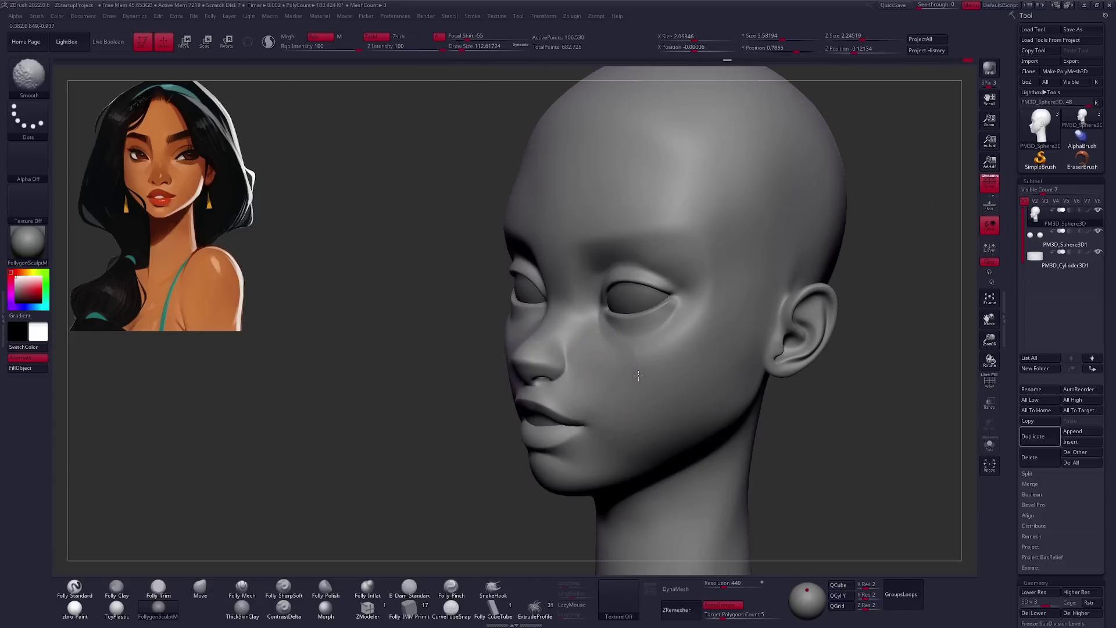
click(242, 587)
drag(579, 344, 483, 349)
key(space)
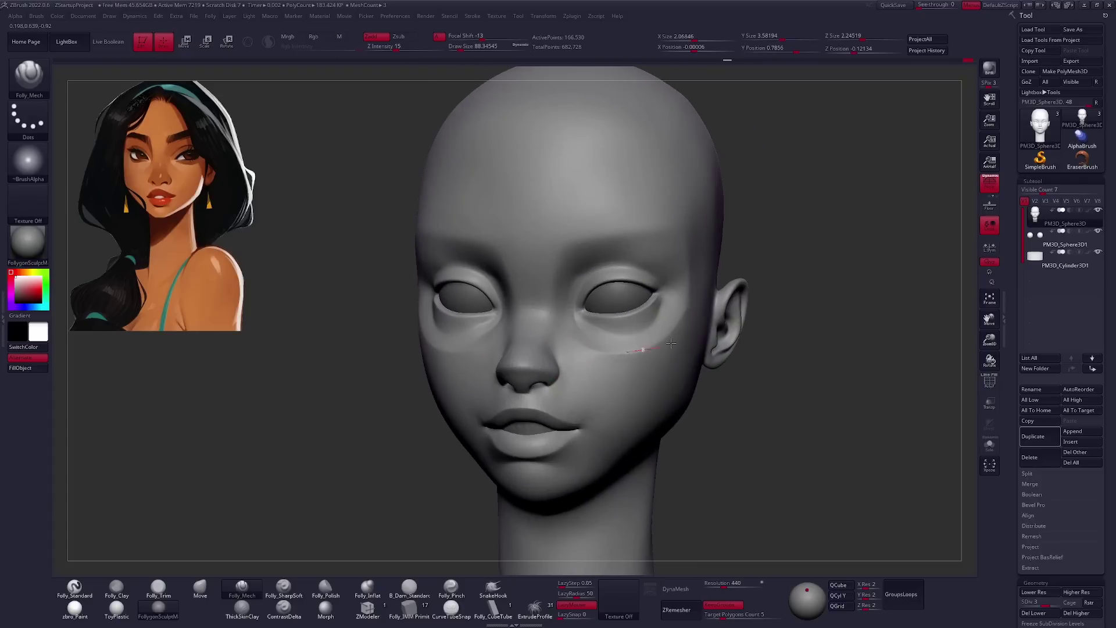
key(shift+d)
drag(630, 354, 534, 306)
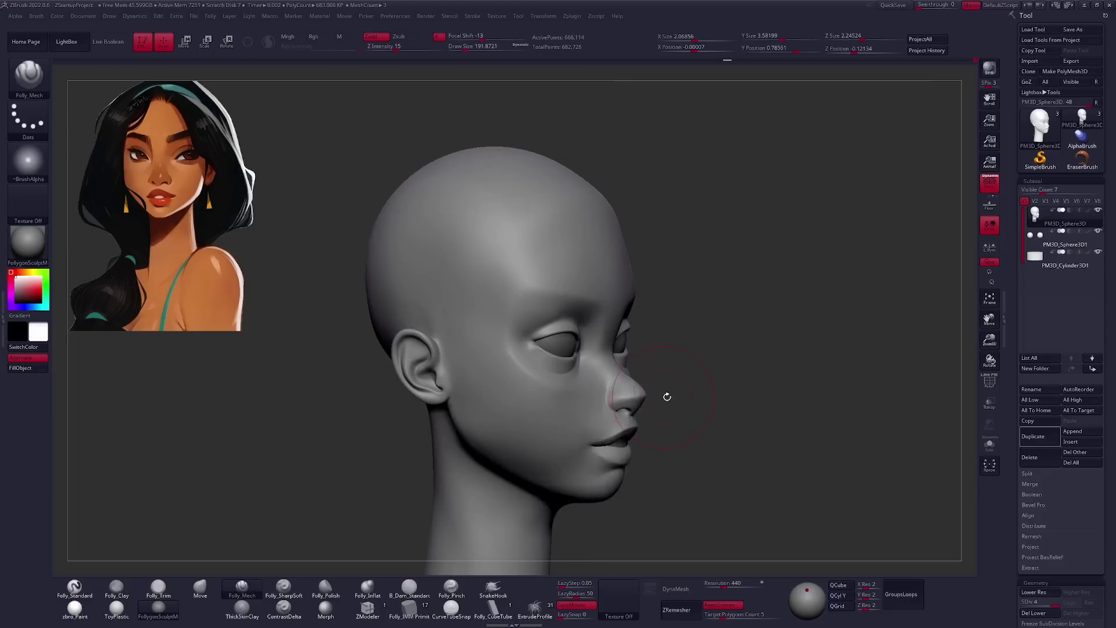
Review the head in profile, front and back, then return to the Move brush at a low subdivision level.
shift+drag(660, 297, 545, 426)
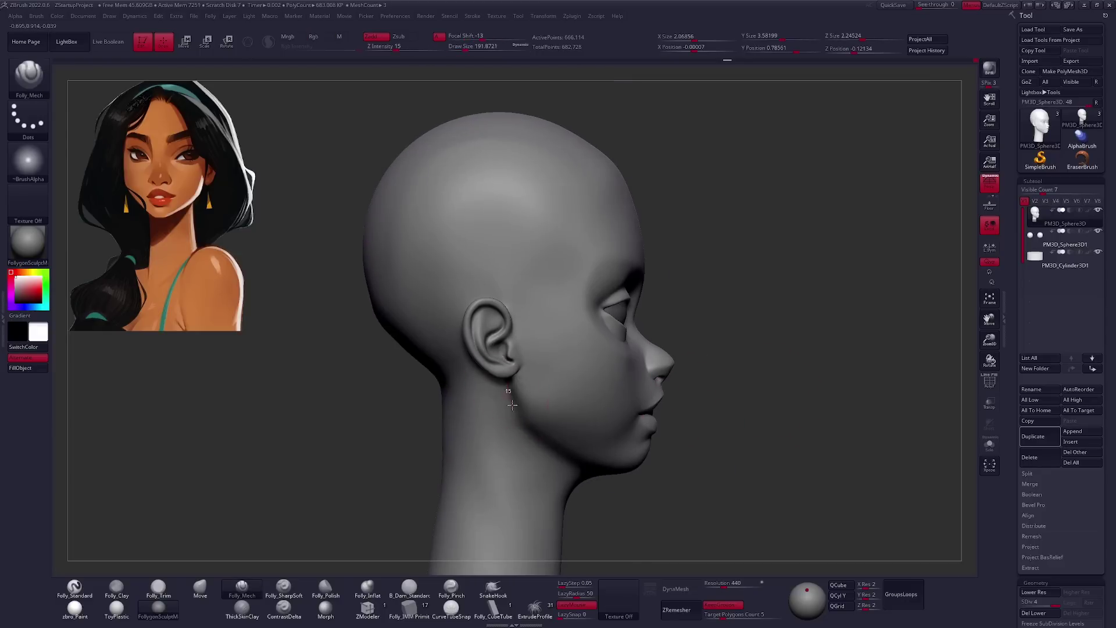
alt+drag(586, 466, 614, 413)
mouse_move(500, 395)
shift+mouse_down()
mouse_move(587, 396)
mouse_move(612, 416)
mouse_move(670, 409)
mouse_move(668, 368)
mouse_move(525, 319)
shift+mouse_up()
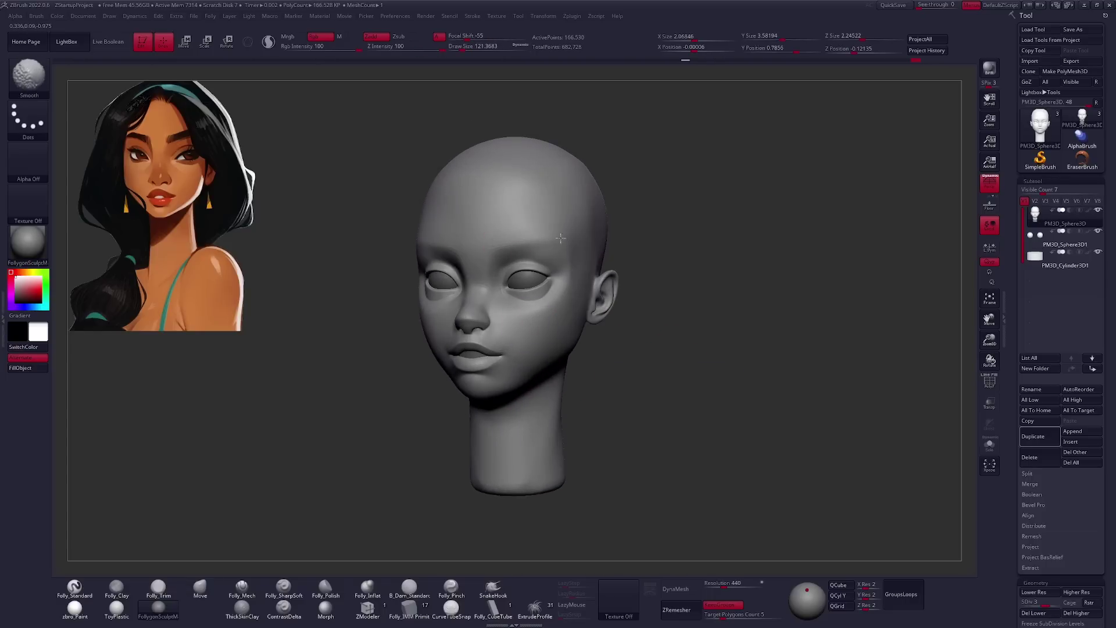
mouse_move(675, 405)
mouse_down()
mouse_move(623, 386)
mouse_move(578, 249)
mouse_move(586, 275)
mouse_move(557, 379)
mouse_move(532, 398)
mouse_move(587, 401)
mouse_move(552, 435)
mouse_up()
key(shift+d)
key(shift+d)
key(shift+d)
key(b)
key(m)
key(v)
key(d)
key(d)
Switch back to Folly_Mech at the highest subdivision level in a three-quarter front view.
key(b)
key(f)
key(m)
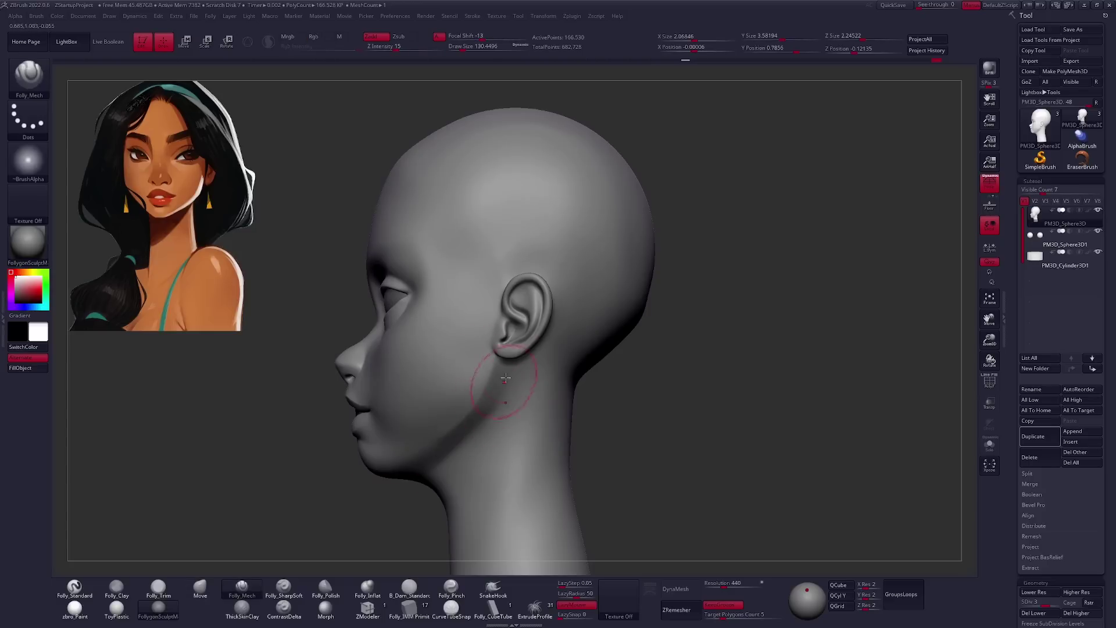
mouse_move(498, 452)
right_down()
mouse_move(572, 262)
mouse_move(647, 356)
mouse_move(732, 343)
right_up()
key(d)
click(1072, 431)
Append a Sphere3D subtool and transpose-move it against the base of the neck.
click(779, 441)
key(w)
mouse_move(582, 280)
mouse_down()
mouse_move(565, 493)
mouse_move(546, 427)
mouse_up()
right_drag(672, 386, 584, 364)
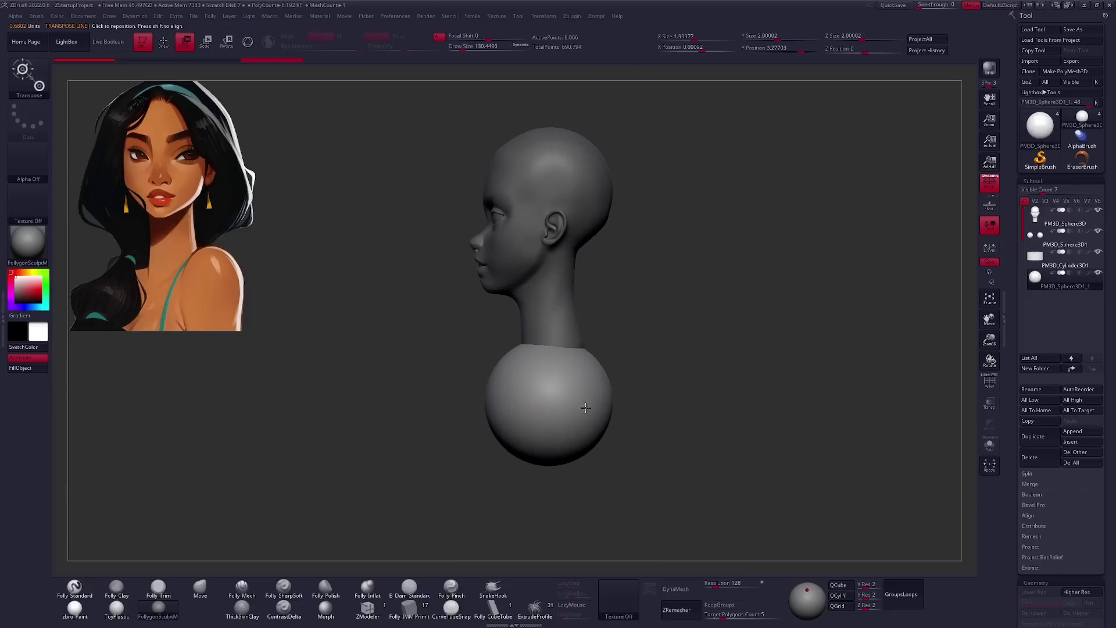
Stretch, tilt and round the sphere into an egg-shaped chest, then flatten its front.
key(q)
drag(584, 363, 498, 510)
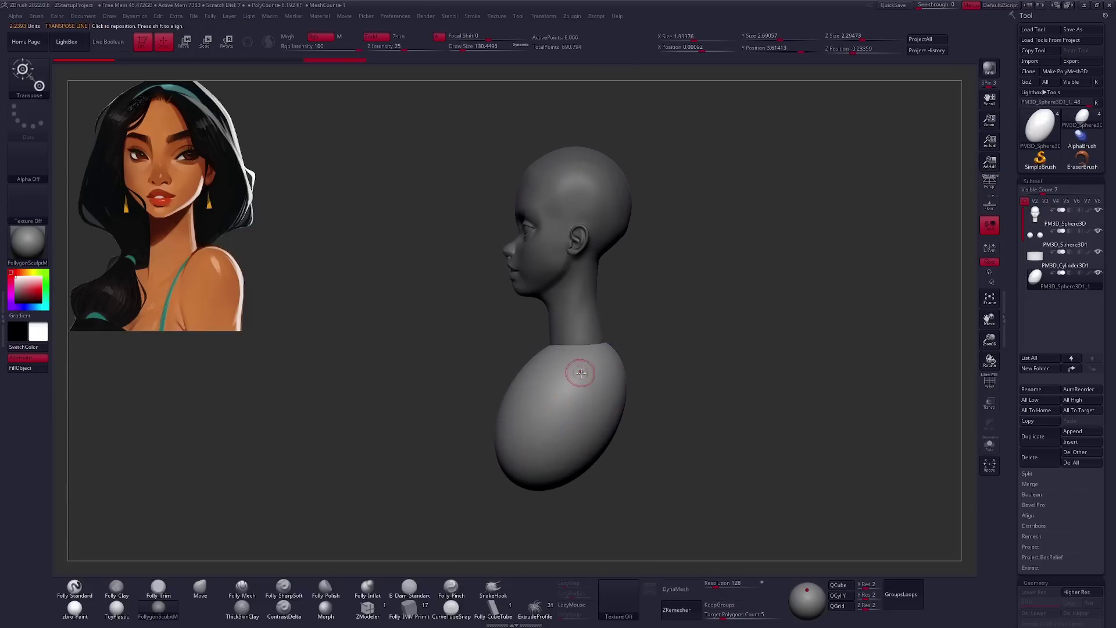
drag(597, 356, 522, 445)
shift+right_drag(522, 445, 581, 377)
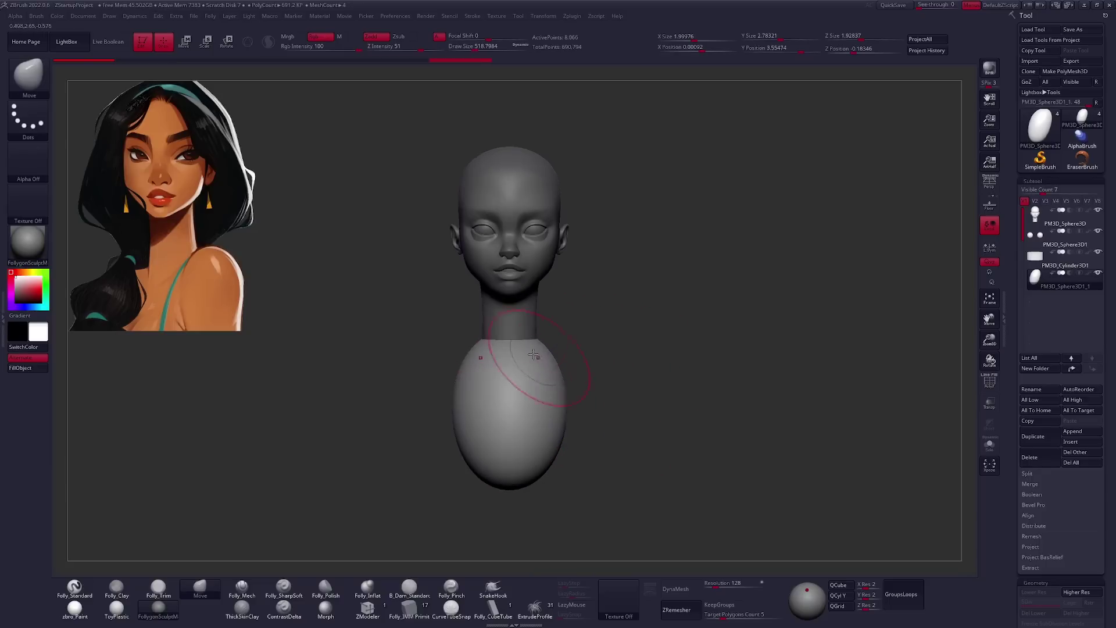
drag(558, 419, 598, 372)
key(space)
mouse_move(597, 372)
right_down()
mouse_move(558, 372)
mouse_move(609, 376)
mouse_move(619, 366)
right_up()
Alternate Move and Folly_Mech to plane off the top of the chest and shape it from the side.
key(b)
key(m)
key(v)
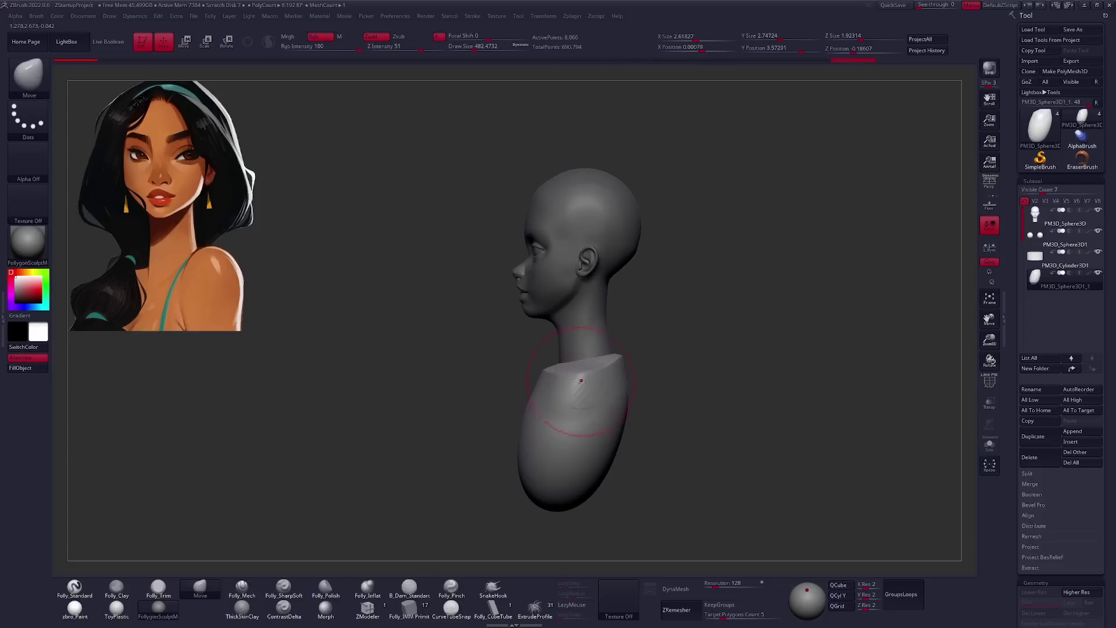
key(b)
key(f)
key(m)
shift+right_drag(615, 371, 627, 369)
mouse_move(576, 412)
right_down()
mouse_move(697, 386)
mouse_move(579, 345)
mouse_move(636, 373)
mouse_move(590, 386)
mouse_move(586, 465)
mouse_move(627, 344)
mouse_move(495, 296)
right_up()
key(b)
key(m)
key(v)
key(b)
key(f)
key(m)
Enlarge the Move brush and switch the active subtool from the head back to the chest body.
key(b)
key(m)
key(v)
key(space)
drag(494, 297, 512, 296)
alt+right_drag(512, 297, 567, 369)
alt+click(569, 354)
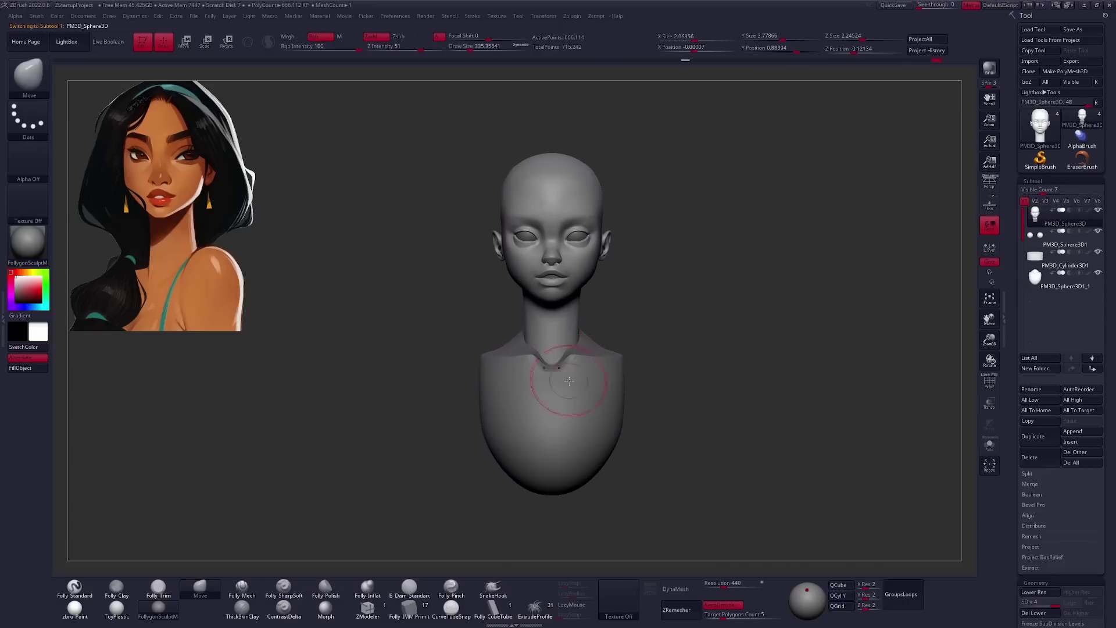
alt+click(558, 376)
key(space)
Enlarge the brush, switch to the Move brush, and turn the bust to a front view.
mouse_move(566, 372)
right_down()
mouse_move(605, 348)
mouse_move(574, 370)
right_up()
key(1)
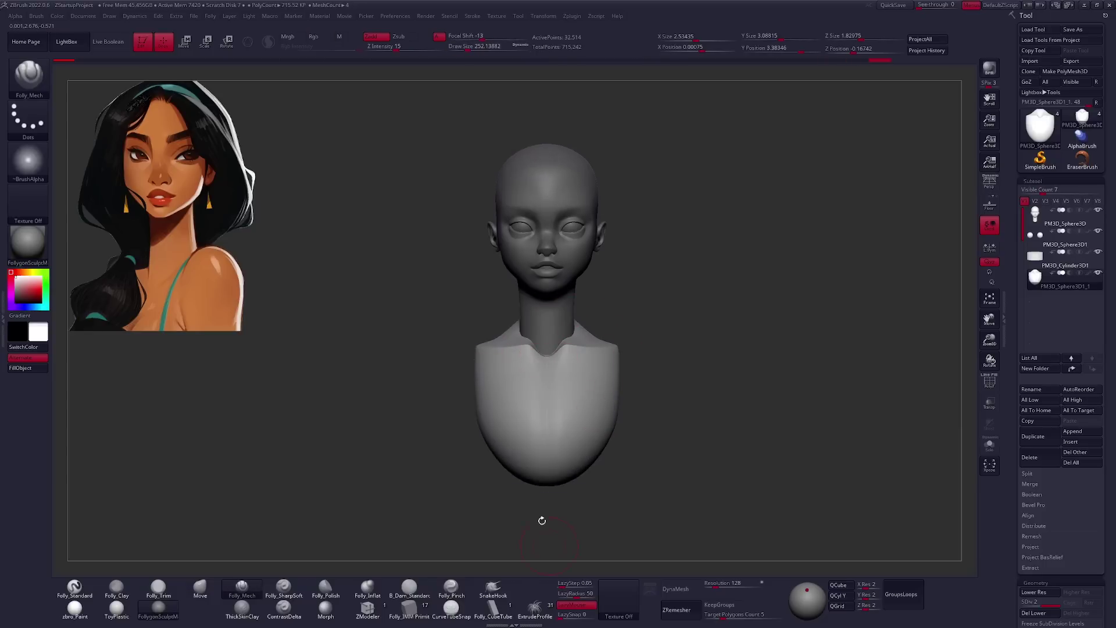
key(b)
key(m)
key(v)
mouse_move(618, 360)
ctrl+right_down()
mouse_move(558, 407)
mouse_move(506, 423)
ctrl+right_up()
shift+right_drag(624, 371, 789, 332)
Append a sphere and settle it below the chest as the belly mass.
click(1072, 430)
click(863, 473)
key(w)
drag(583, 341, 581, 366)
right_drag(578, 523, 605, 428)
drag(583, 342, 584, 361)
mouse_move(605, 429)
shift+right_down()
mouse_move(641, 388)
mouse_move(651, 353)
shift+right_up()
key(q)
Duplicate the sphere, shrink it to shoulder size beside the bust, and mirror it to both sides.
click(1034, 435)
key(w)
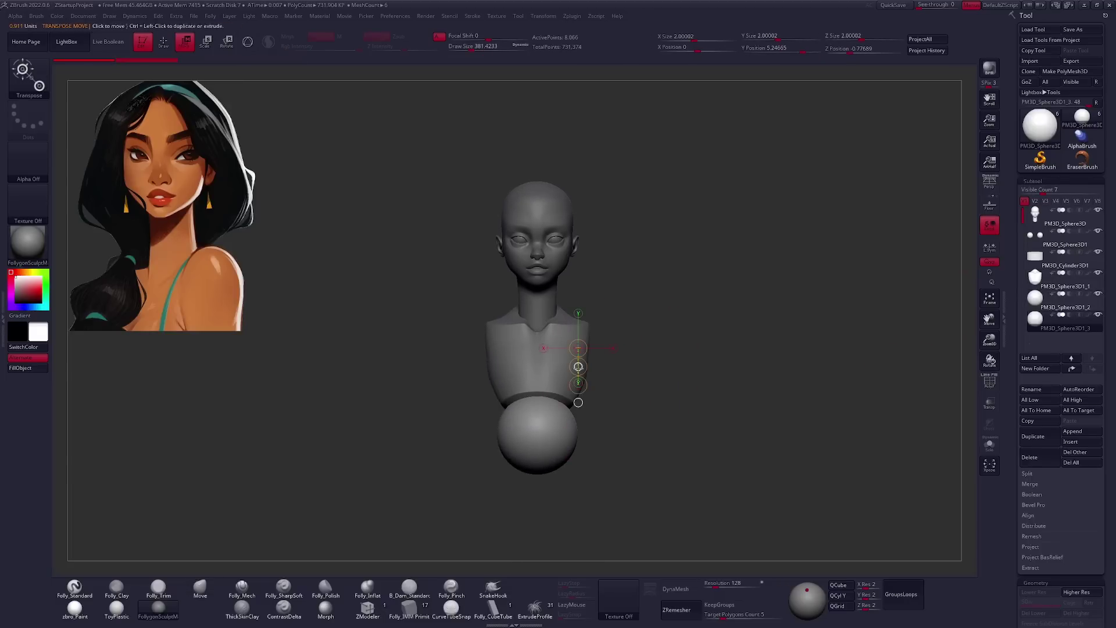
drag(510, 453, 579, 366)
ctrl+right_drag(640, 352, 645, 325)
key(e)
mouse_move(619, 347)
mouse_down()
mouse_move(695, 383)
mouse_move(516, 369)
mouse_up()
drag(430, 355, 476, 356)
drag(491, 419, 727, 359)
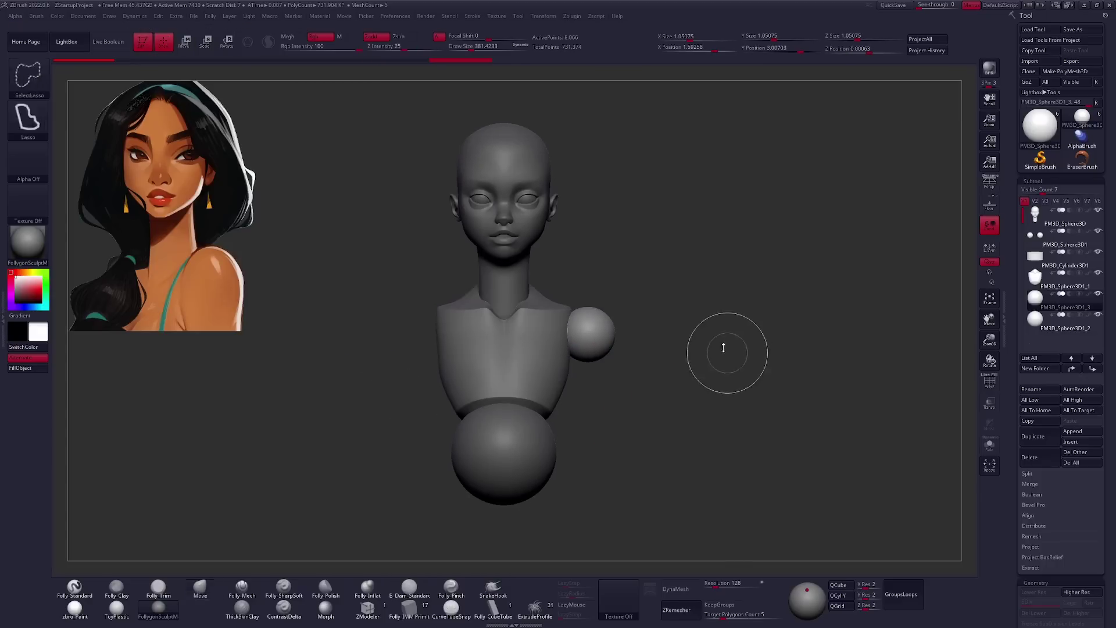
click(709, 433)
Adjust the bottom sphere's position from a side profile.
ctrl+right_drag(605, 389, 581, 360)
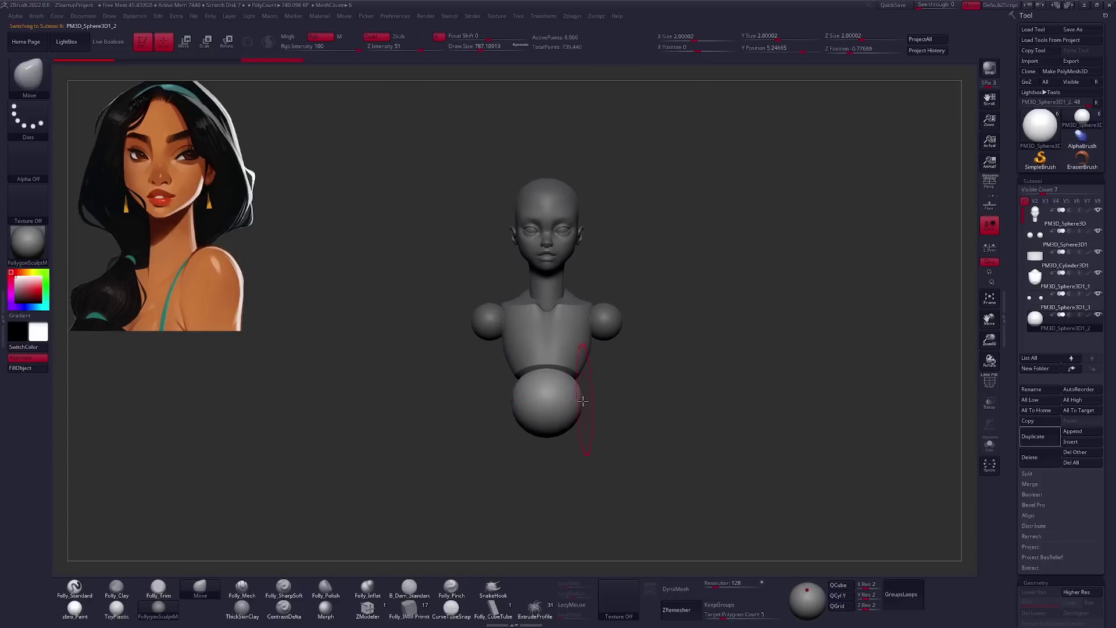
drag(587, 407, 640, 406)
alt+click(561, 405)
mouse_move(582, 407)
right_down()
mouse_move(632, 389)
mouse_move(618, 326)
right_up()
Widen the shoulder spheres slightly, then duplicate them and pull the copies down into upper arms.
alt+click(613, 321)
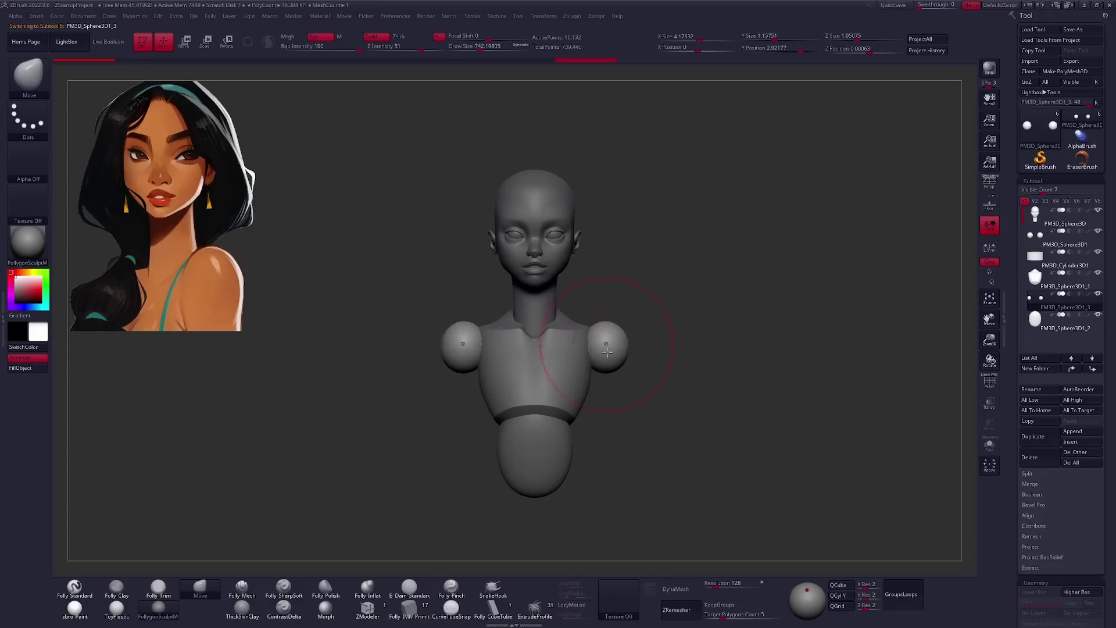
mouse_move(631, 374)
right_down()
mouse_move(618, 353)
mouse_move(622, 326)
right_up()
drag(604, 325, 616, 325)
key(space)
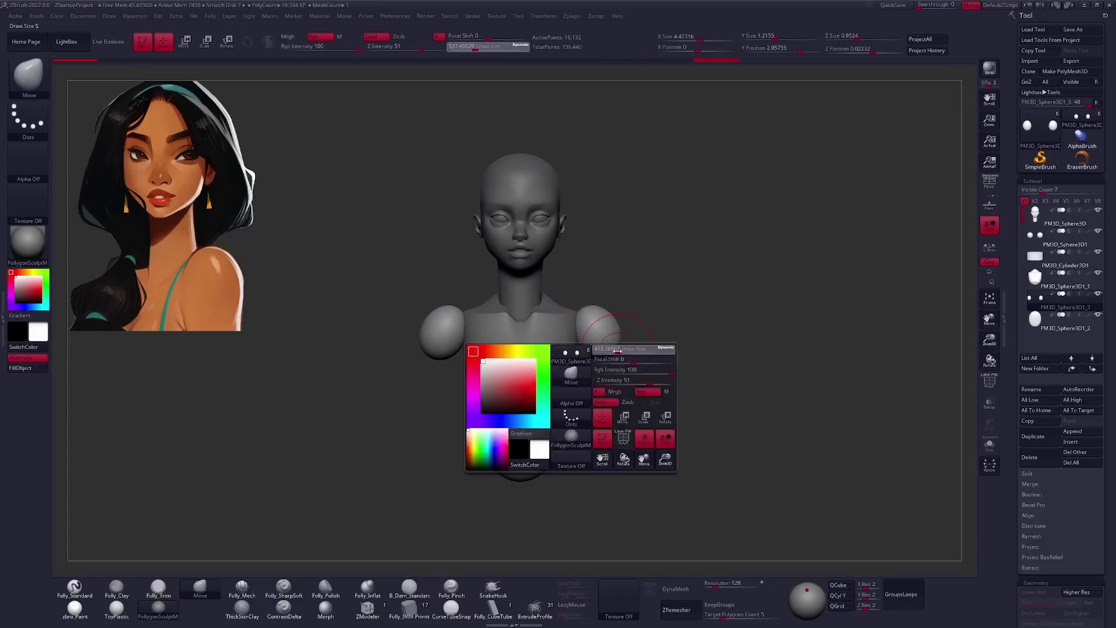
right_drag(617, 350, 646, 335)
click(1024, 434)
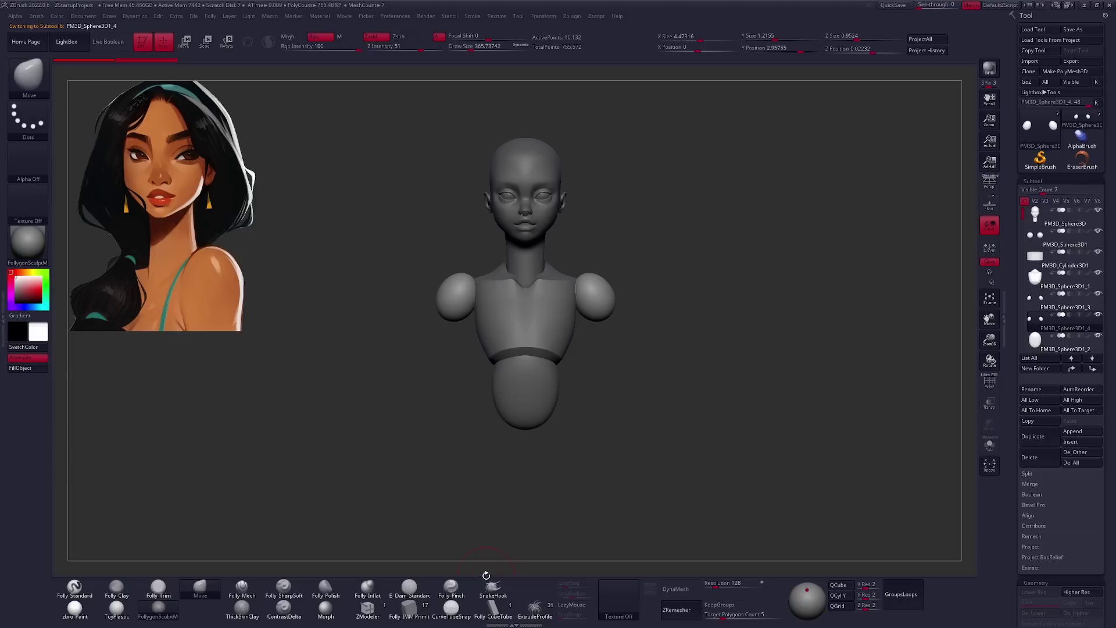
drag(598, 302, 605, 346)
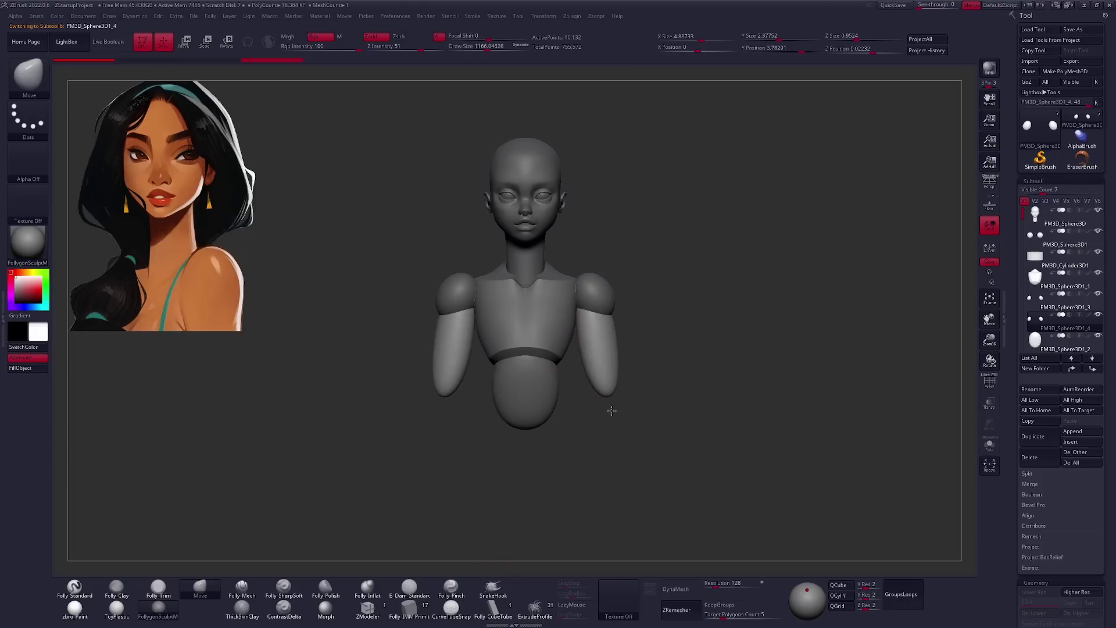
mouse_move(586, 354)
right_down()
mouse_move(668, 313)
mouse_move(611, 361)
right_up()
Merge the upper arm piece into the arm subtool with MergeDown.
right_click(682, 346)
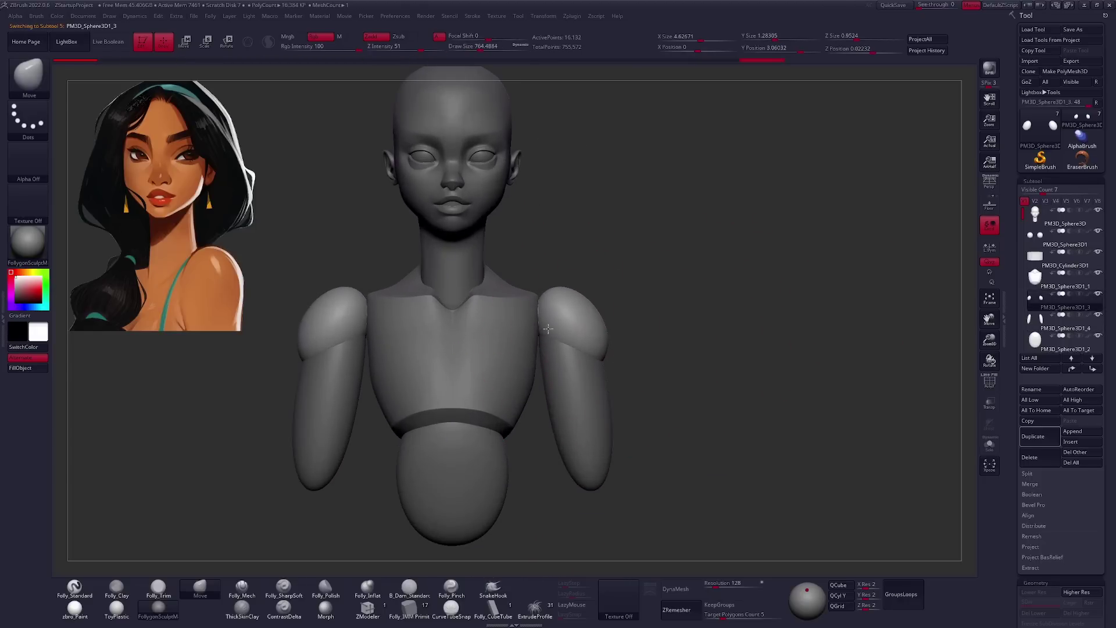
right_drag(548, 329, 597, 291)
mouse_move(590, 363)
right_down()
mouse_move(618, 368)
mouse_move(580, 403)
mouse_move(686, 328)
right_up()
alt+click(594, 392)
alt+click(581, 337)
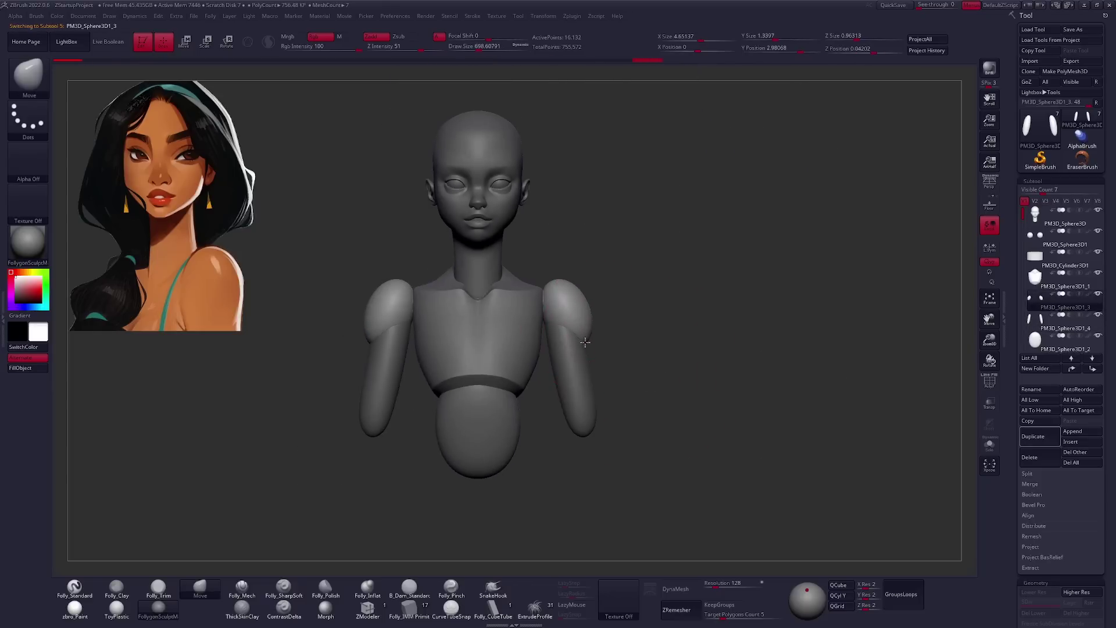
key(m)
click(750, 317)
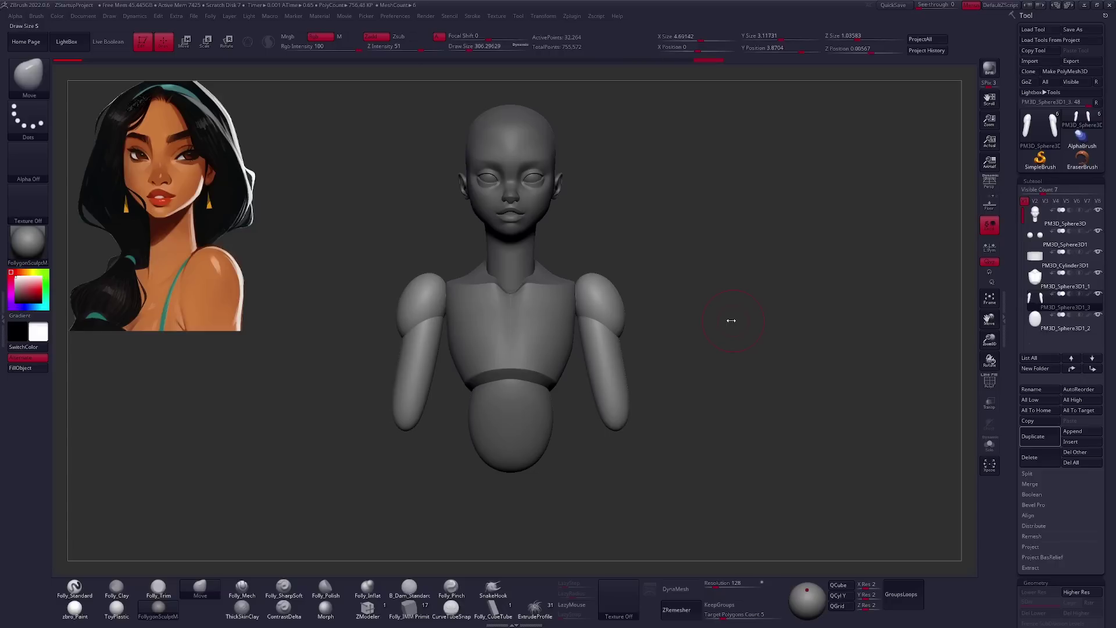
Merge the chest piece into the subtool below it.
mouse_move(614, 329)
shift+right_down()
mouse_move(585, 379)
mouse_move(645, 393)
mouse_move(701, 377)
shift+right_up()
key(space)
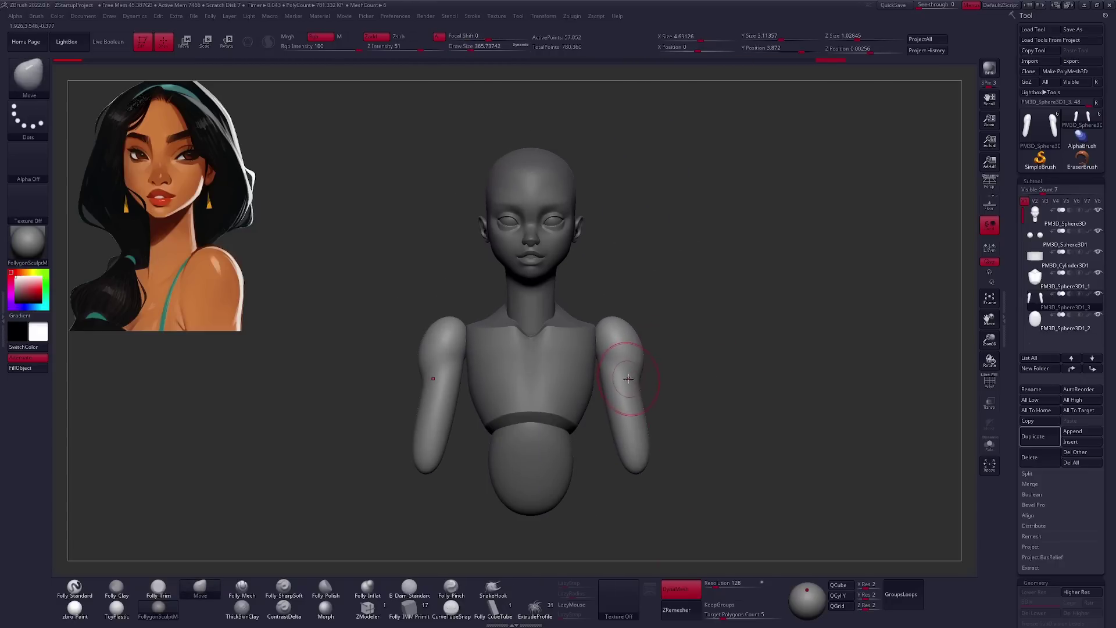
alt+click(555, 401)
key(space)
mouse_move(555, 401)
right_down()
mouse_move(580, 383)
mouse_move(709, 374)
right_up()
key(space)
click(817, 343)
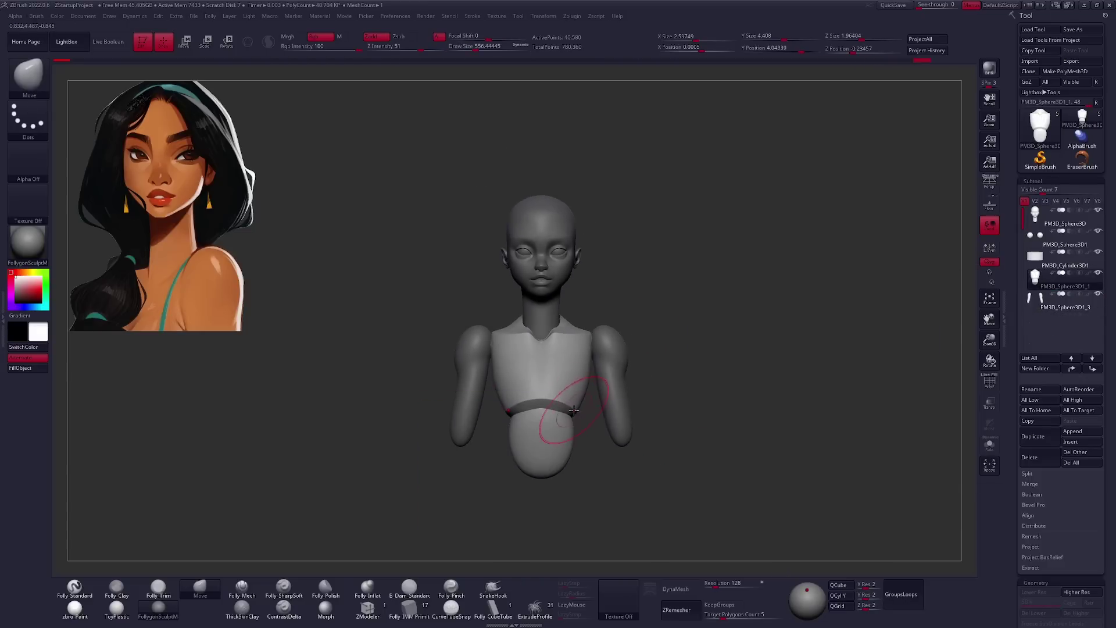
Select the arm piece and frame the model, viewing it from three-quarter and side angles.
shift+right_drag(573, 411, 769, 303)
key(w)
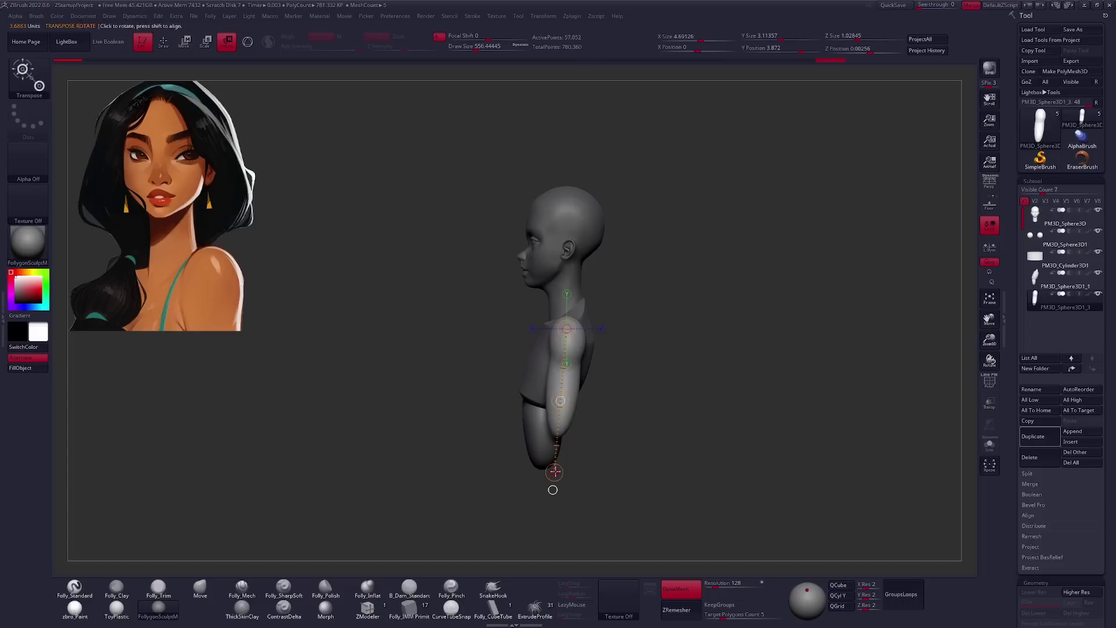
key(q)
click(1058, 284)
key(f)
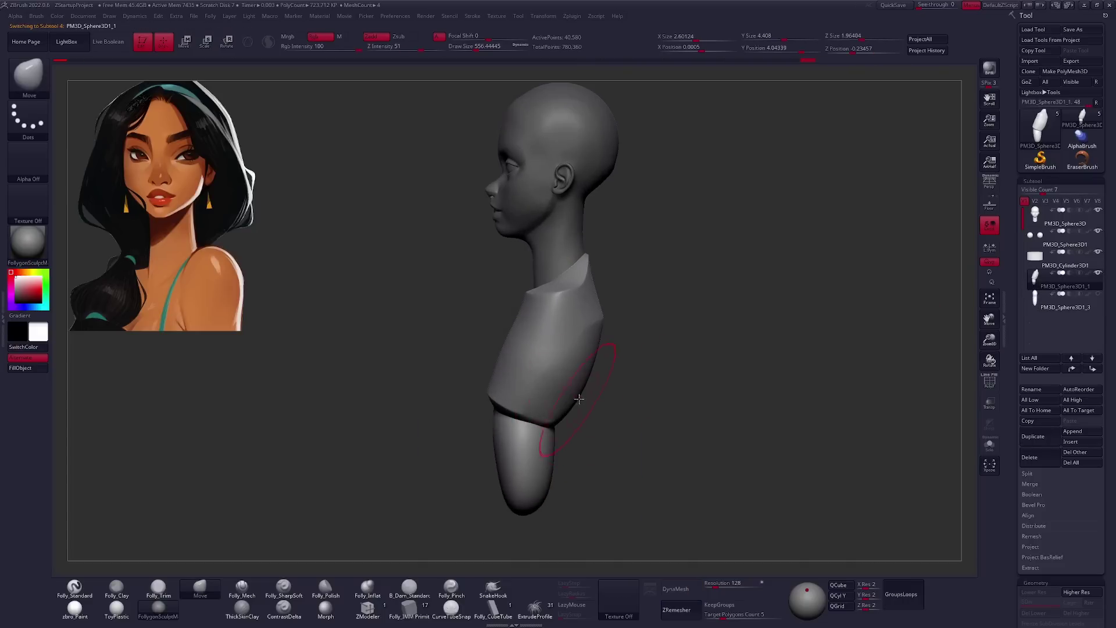
right_drag(510, 352, 593, 364)
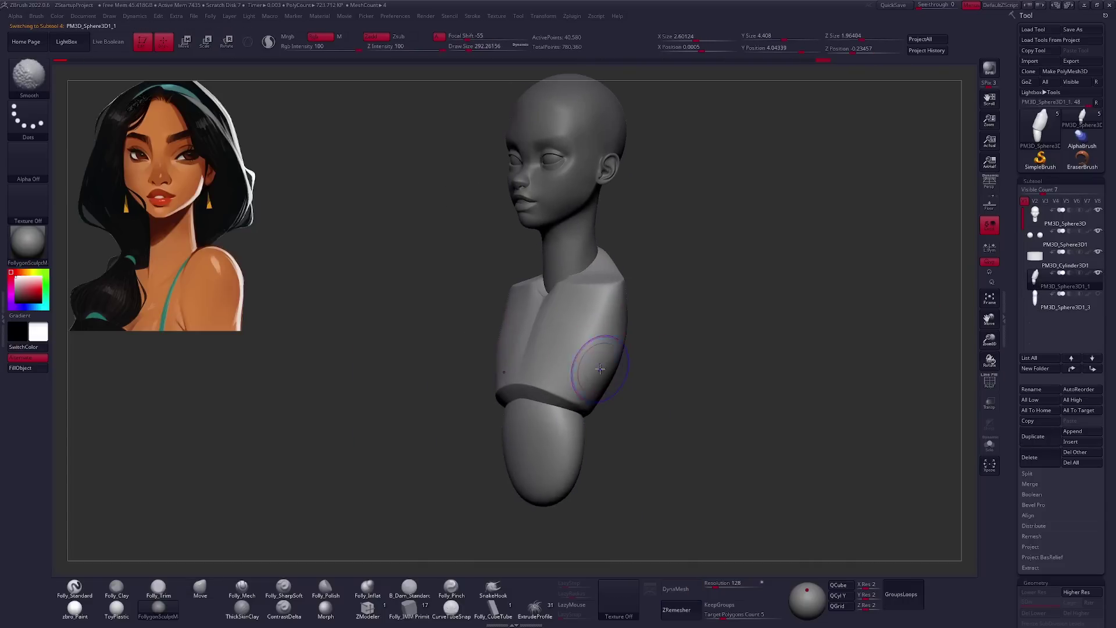
right_drag(707, 399, 623, 379)
Sculpt the torso and arms with an enlarged Clay brush and smooth the torso surface.
key(space)
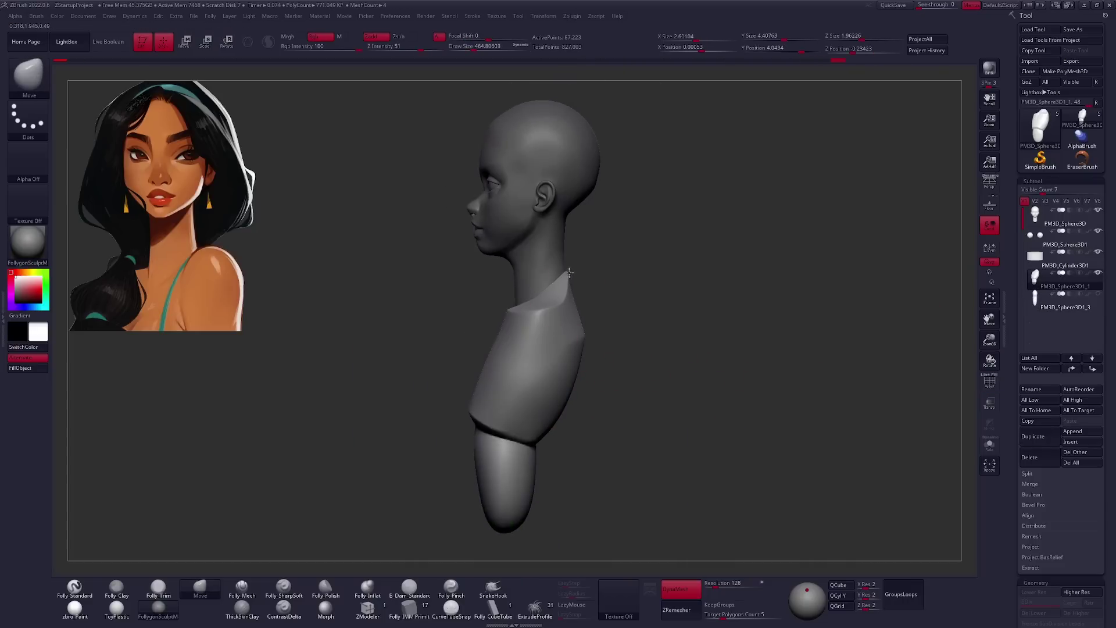
key(space)
click(526, 334)
mouse_move(526, 334)
right_down()
mouse_move(534, 369)
mouse_move(558, 378)
mouse_move(541, 347)
mouse_move(544, 448)
right_up()
key(space)
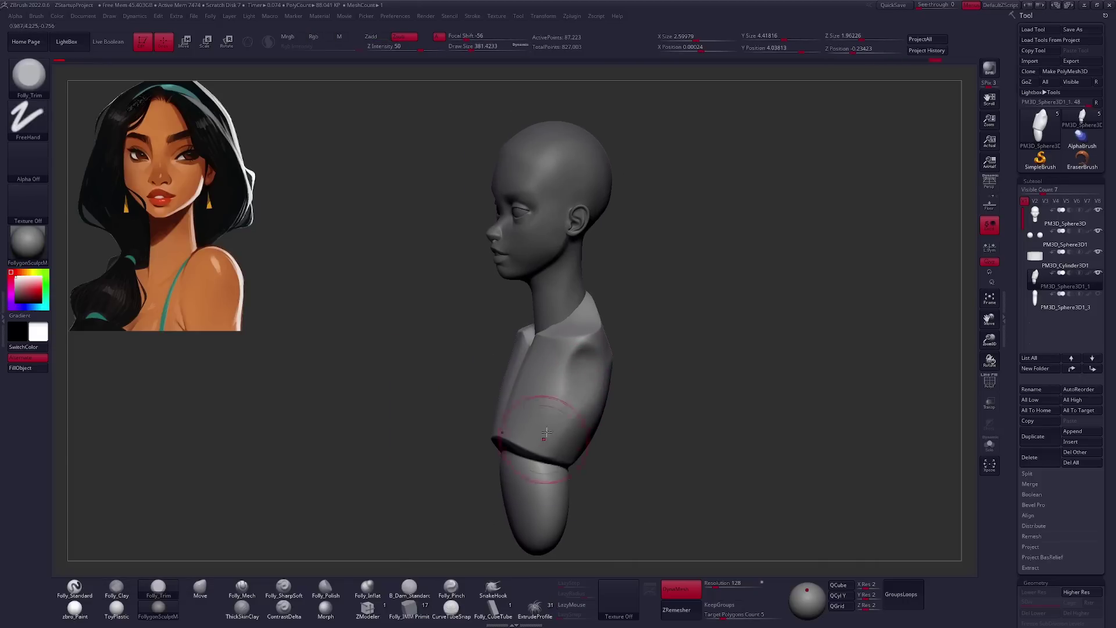
shift+right_drag(580, 400, 913, 282)
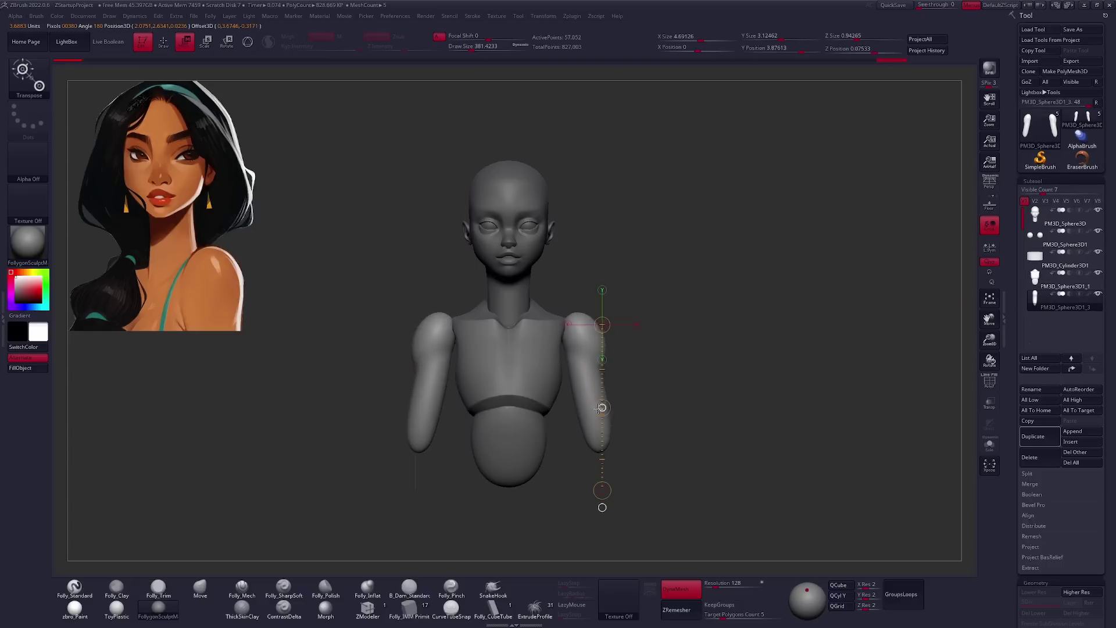
mouse_move(601, 507)
shift+right_down()
mouse_move(593, 399)
mouse_move(601, 461)
mouse_move(633, 407)
shift+right_up()
Append a chest piece and swap its cubes for spheres from the insert-mesh menu.
key(space)
key(b)
key(m)
key(v)
mouse_move(560, 415)
right_down()
mouse_move(598, 379)
mouse_move(725, 369)
right_up()
key(f)
click(1051, 441)
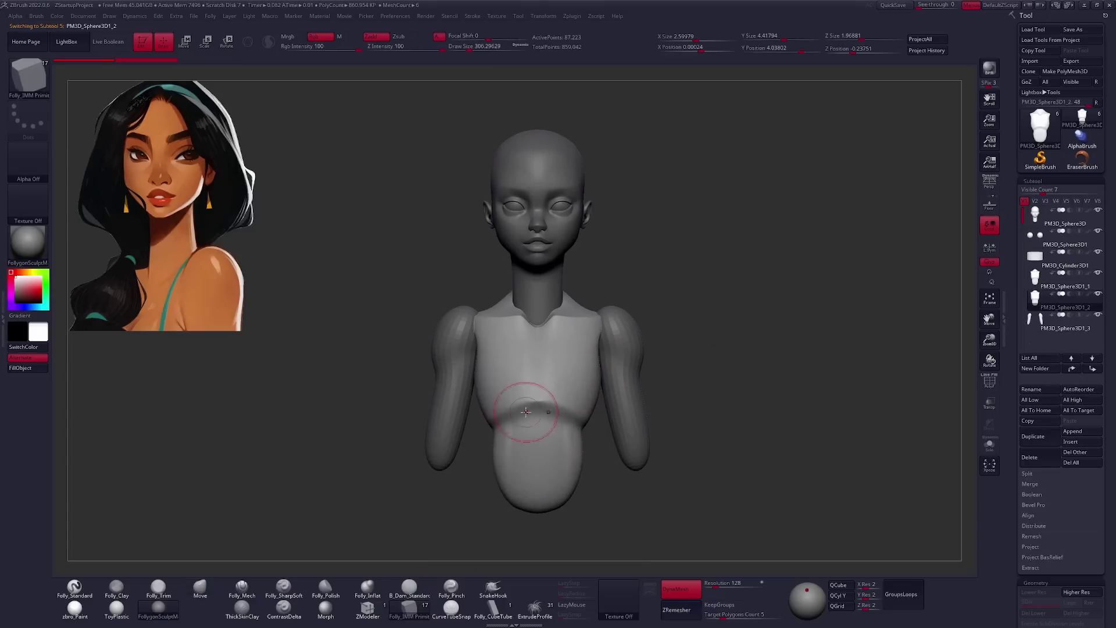
key(m)
click(622, 369)
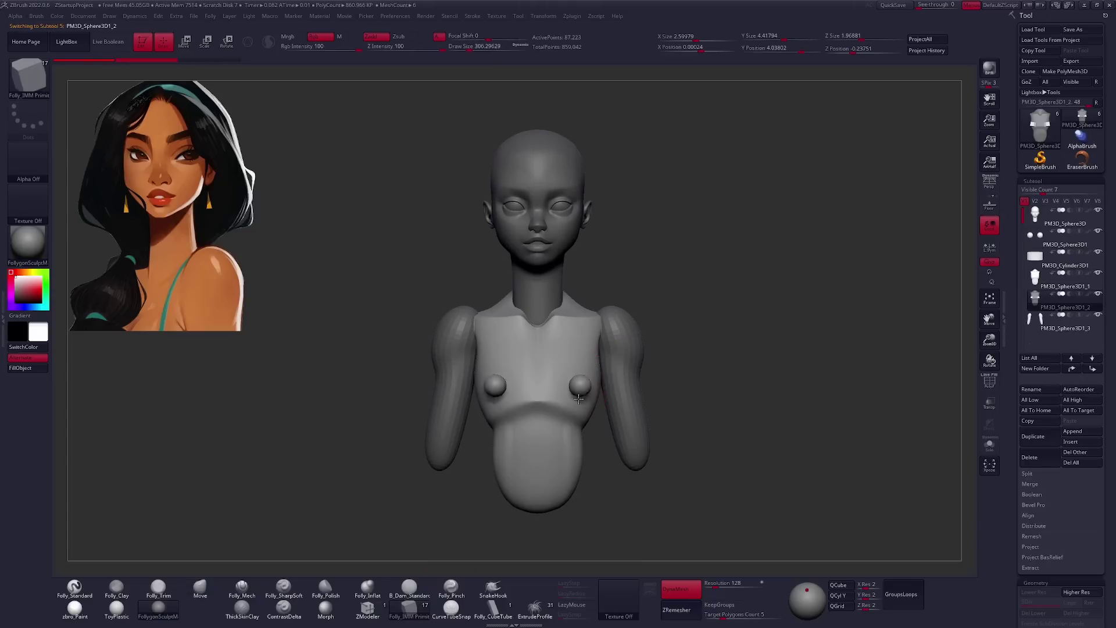
Move the breasts higher on the chest with a Transpose line drawn from side profile.
key(b)
key(m)
key(v)
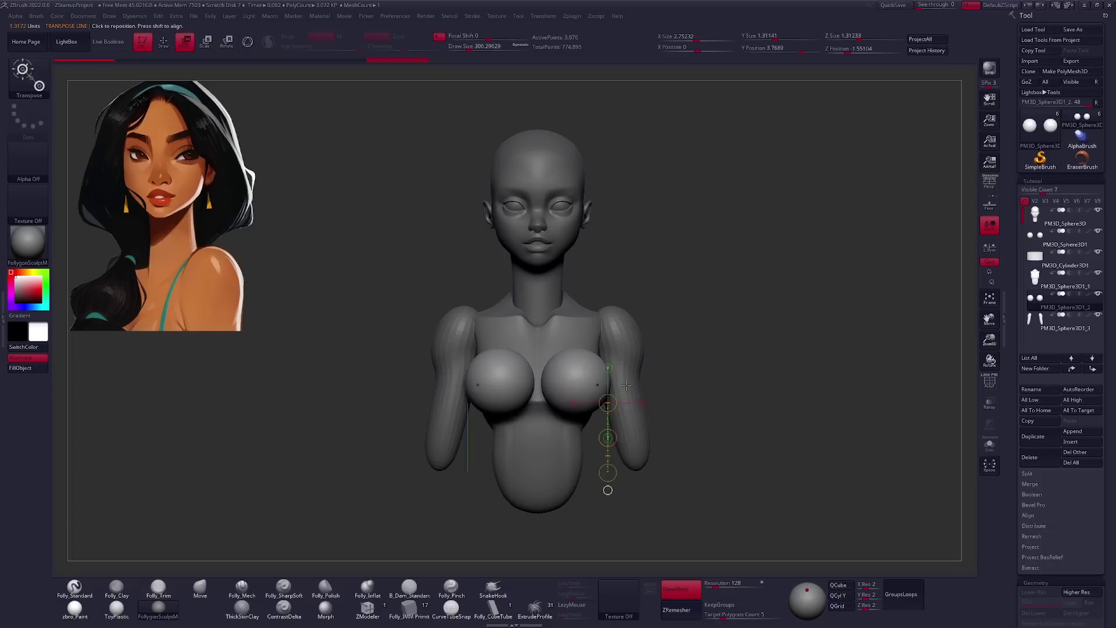
drag(613, 453, 568, 367)
key(space)
key(w)
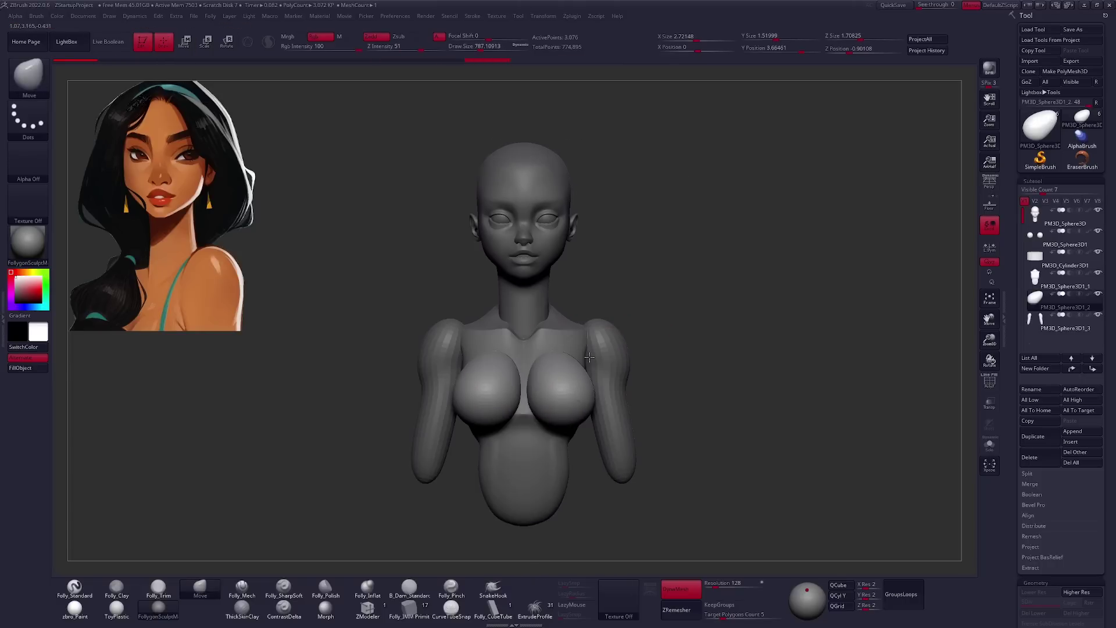
scroll(642, 336, up, 2)
scroll(606, 381, up, 3)
shift+drag(606, 382, 593, 399)
key(w)
key(q)
drag(712, 324, 523, 398)
Isolate a breast to inspect it, then smooth the ridges on the lower torso.
key(space)
mouse_move(564, 395)
right_down()
mouse_move(565, 423)
mouse_move(601, 389)
mouse_move(577, 386)
mouse_move(592, 394)
mouse_move(550, 433)
right_up()
key(c)
shift+drag(554, 436, 530, 348)
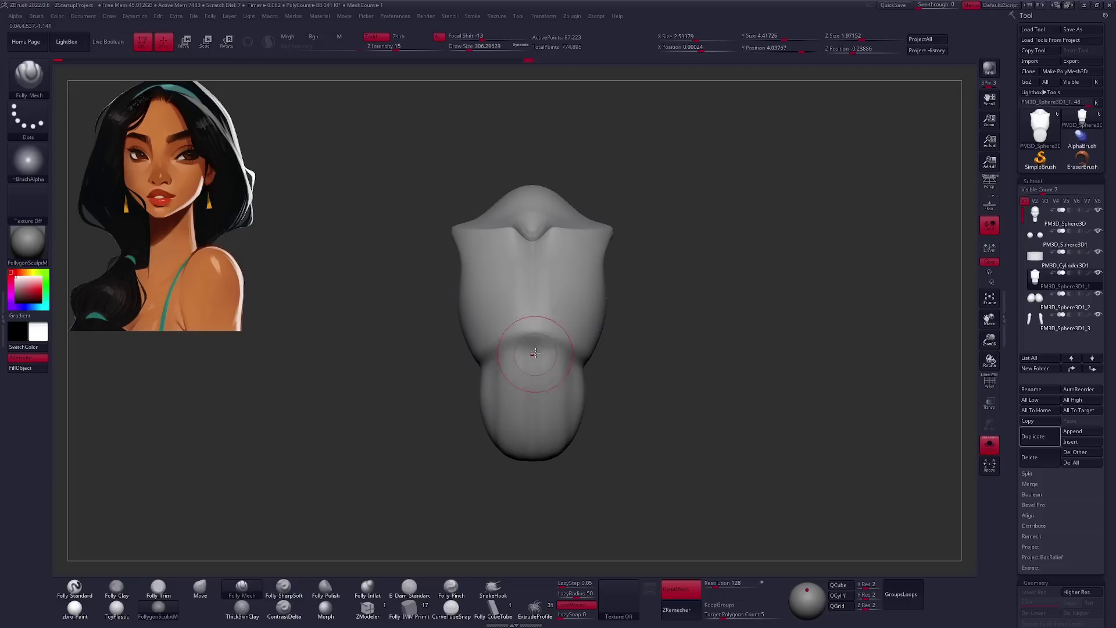
Reshape the torso with the Move brush, checking it from side, front and above.
right_drag(534, 352, 555, 405)
right_drag(564, 364, 563, 387)
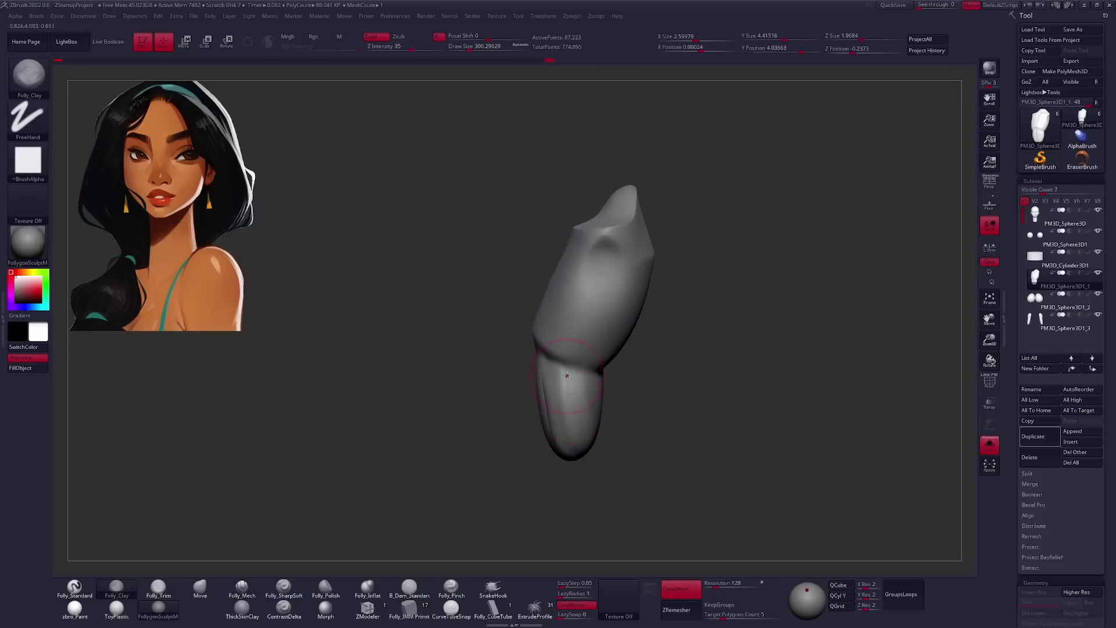
mouse_move(592, 459)
right_down()
mouse_move(581, 418)
mouse_move(663, 366)
mouse_move(739, 365)
mouse_move(703, 335)
right_up()
key(space)
key(b)
key(m)
key(v)
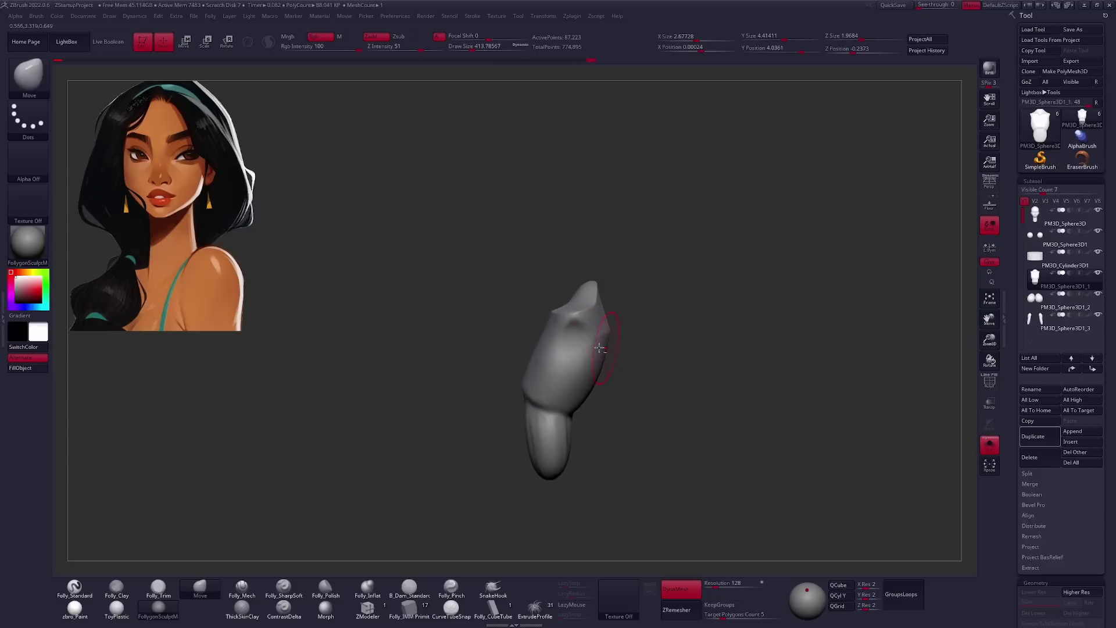
right_drag(547, 443, 548, 300)
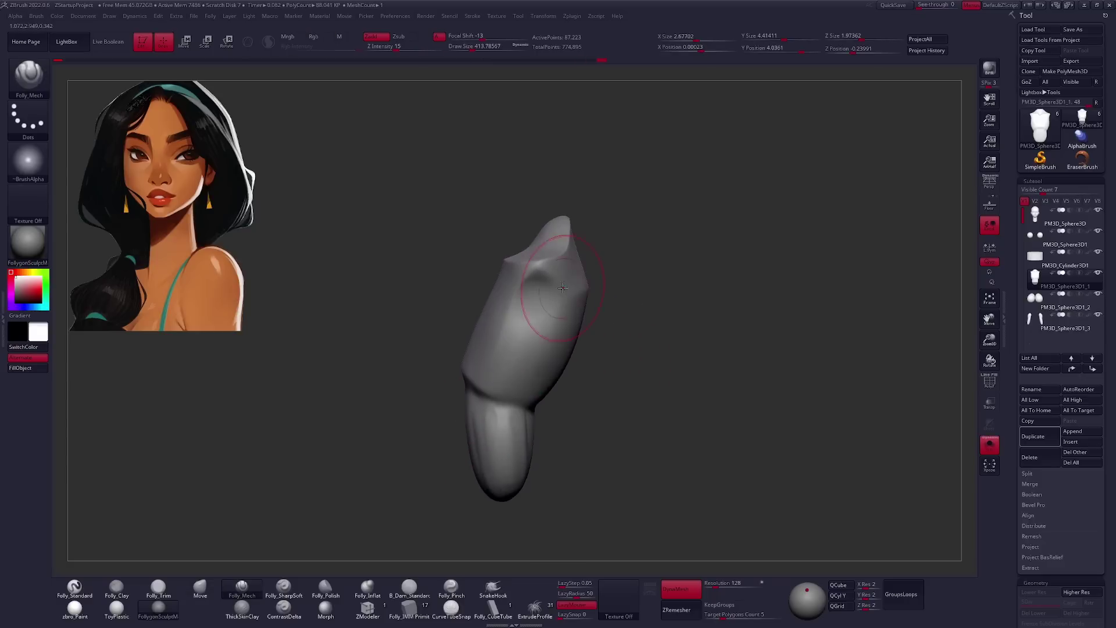
mouse_move(532, 400)
shift+right_down()
mouse_move(596, 326)
mouse_move(558, 349)
mouse_move(550, 372)
shift+right_up()
key(b)
key(m)
key(v)
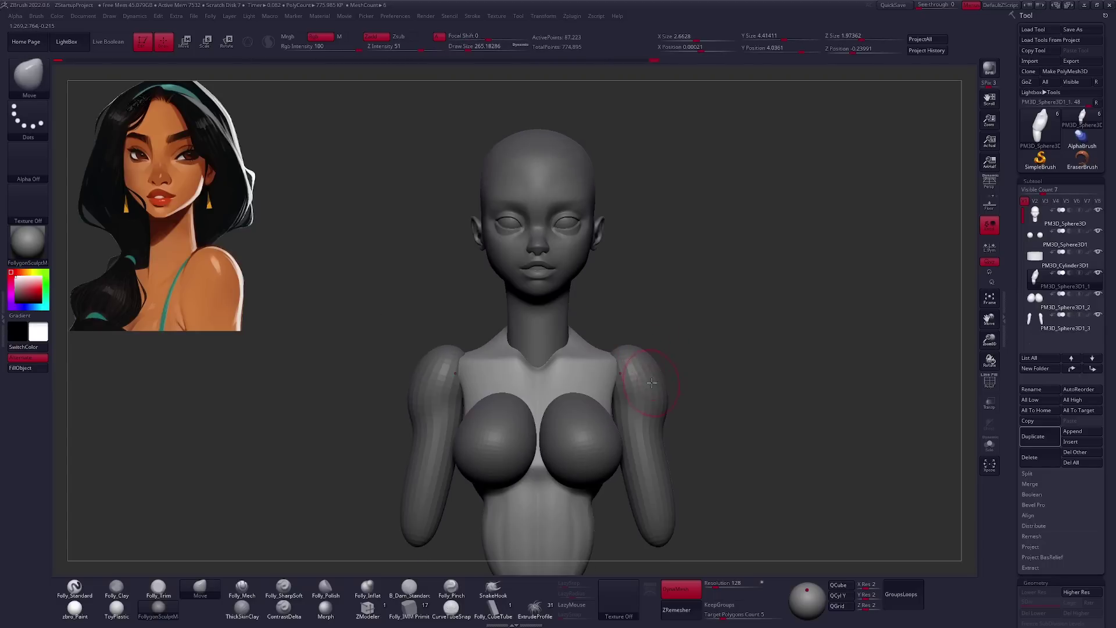
Select the head piece and duplicate it as a new subtool.
alt+right_drag(636, 359, 678, 364)
alt+click(570, 326)
mouse_move(697, 326)
right_down()
mouse_move(889, 308)
mouse_move(825, 324)
right_up()
click(1032, 436)
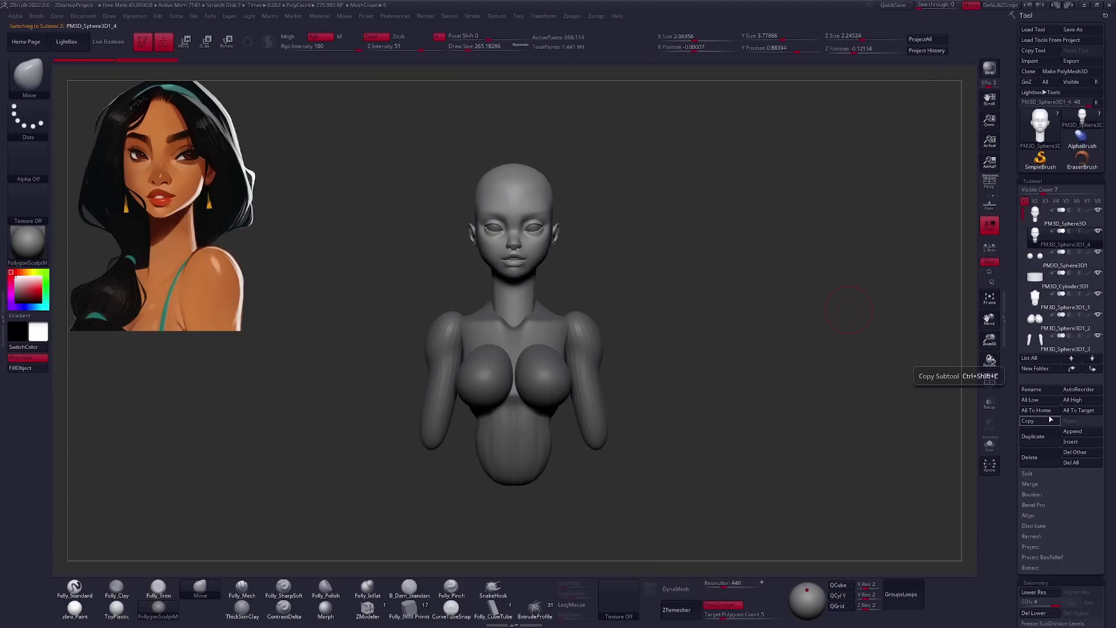
Move the head copy to the top of the list and hide all but its top, viewing it solo.
click(1071, 370)
mouse_move(664, 341)
ctrl+right_down()
mouse_move(530, 249)
mouse_move(607, 225)
ctrl+right_up()
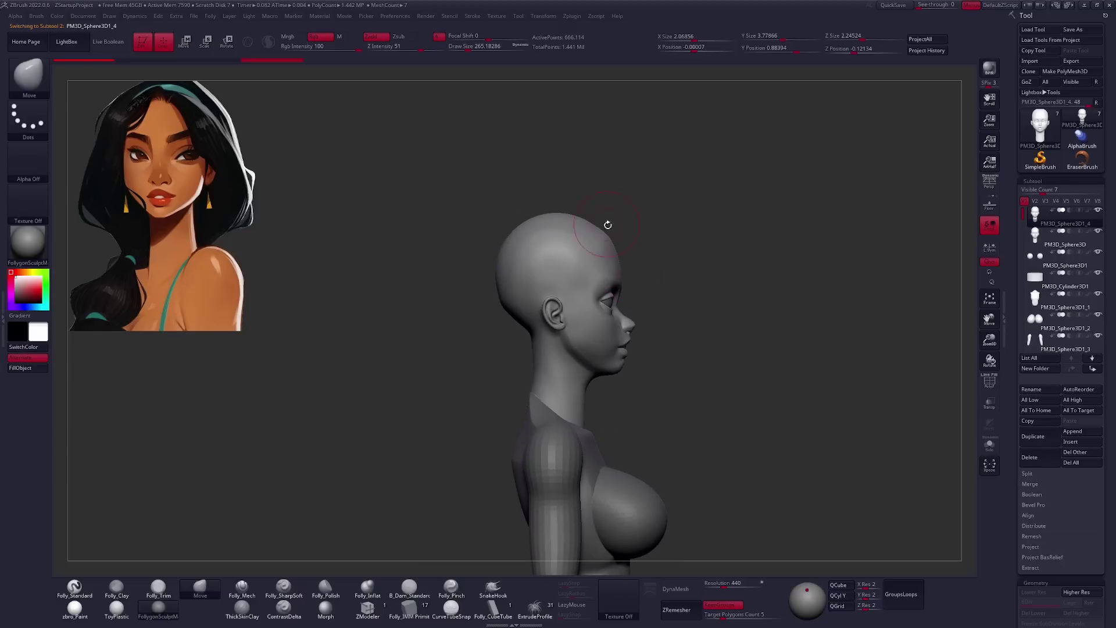
ctrl+shift+drag(553, 346, 435, 346)
mouse_move(436, 346)
right_down()
mouse_move(719, 349)
mouse_move(735, 300)
right_up()
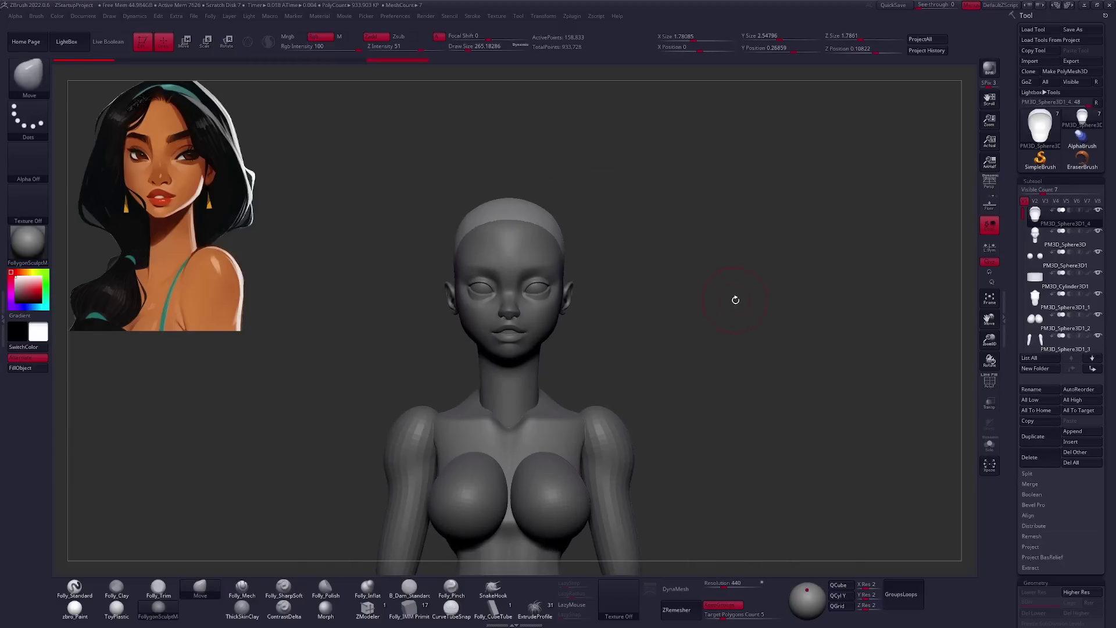
key(alt+s)
key(space)
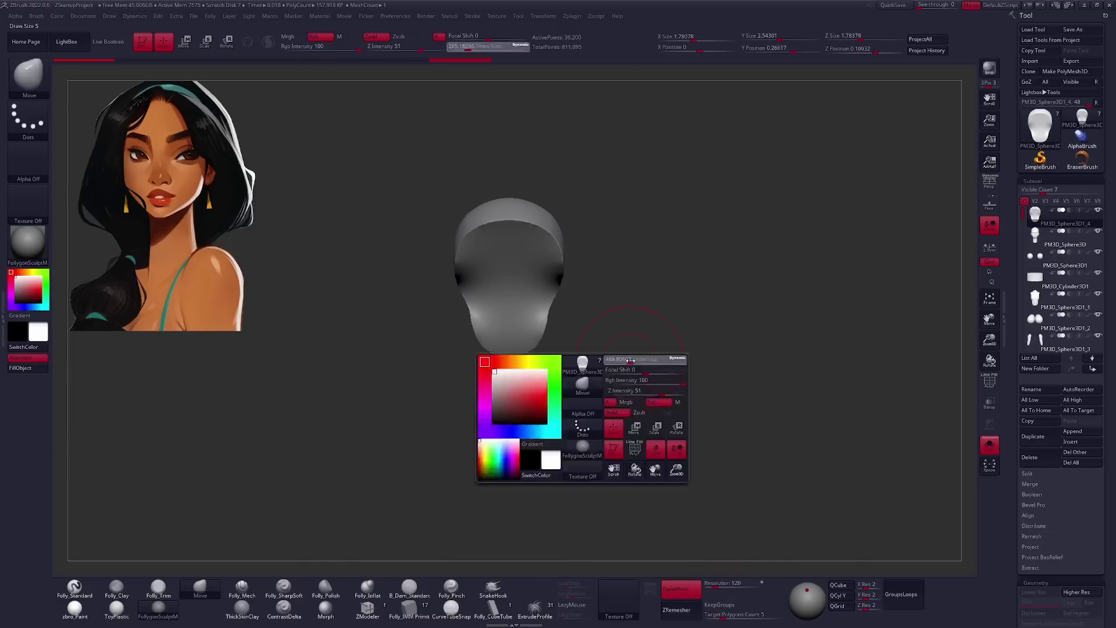
Scale the head copy up into a hood shape with Transpose and inspect it all around.
key(alt+s)
key(w)
drag(544, 232, 656, 337)
drag(689, 265, 706, 266)
key(q)
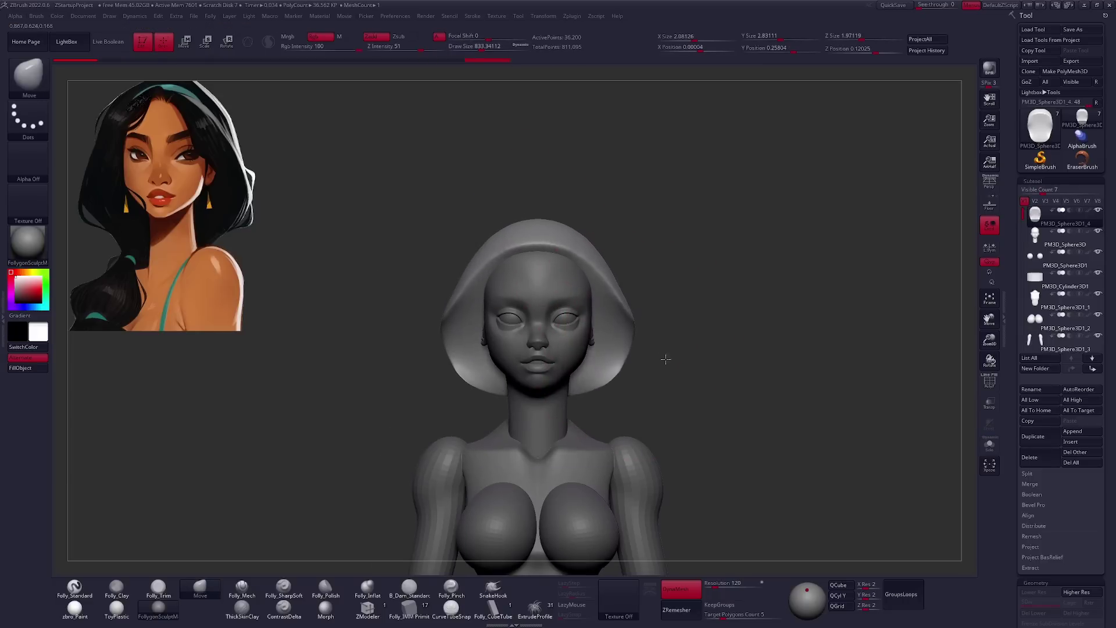
mouse_move(660, 273)
mouse_down()
mouse_move(661, 308)
mouse_move(532, 403)
mouse_up()
right_drag(569, 373, 536, 337)
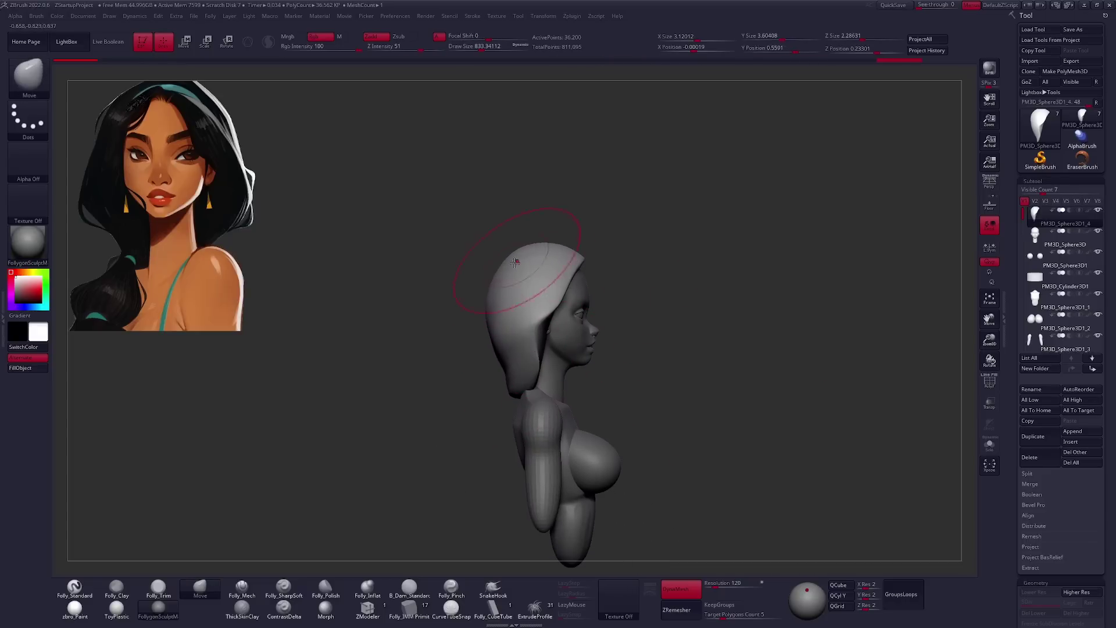
mouse_move(678, 316)
right_down()
mouse_move(663, 324)
mouse_move(520, 298)
right_up()
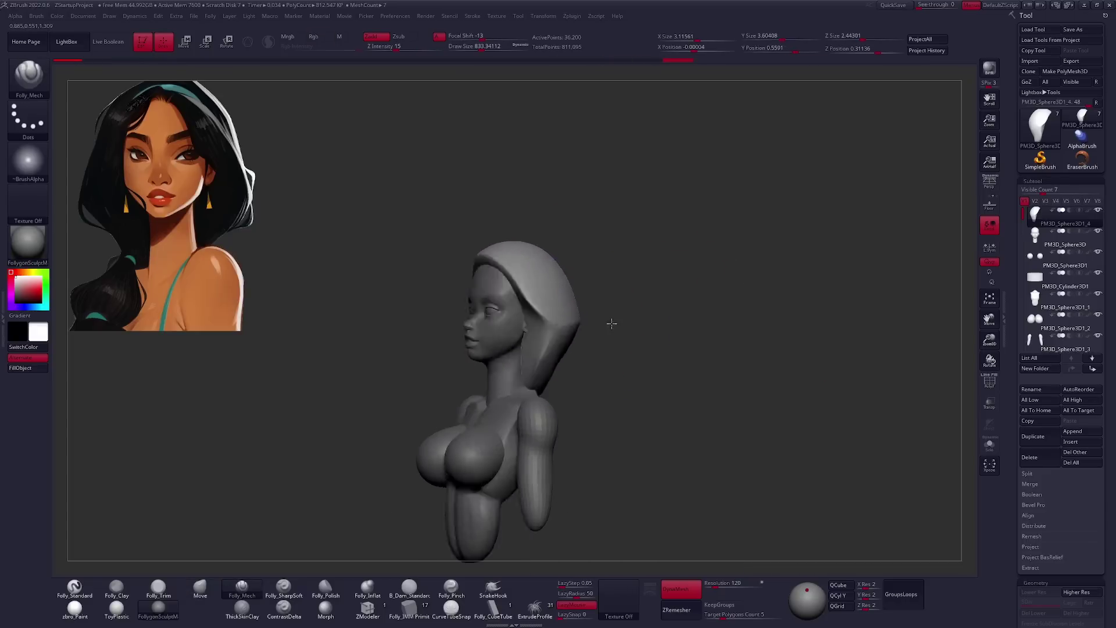
mouse_move(534, 356)
right_down()
mouse_move(642, 374)
mouse_move(599, 346)
mouse_move(689, 335)
mouse_move(613, 341)
mouse_move(546, 301)
mouse_move(581, 334)
right_up()
Enlarge the brush size to 635 while checking side and front views.
key(w)
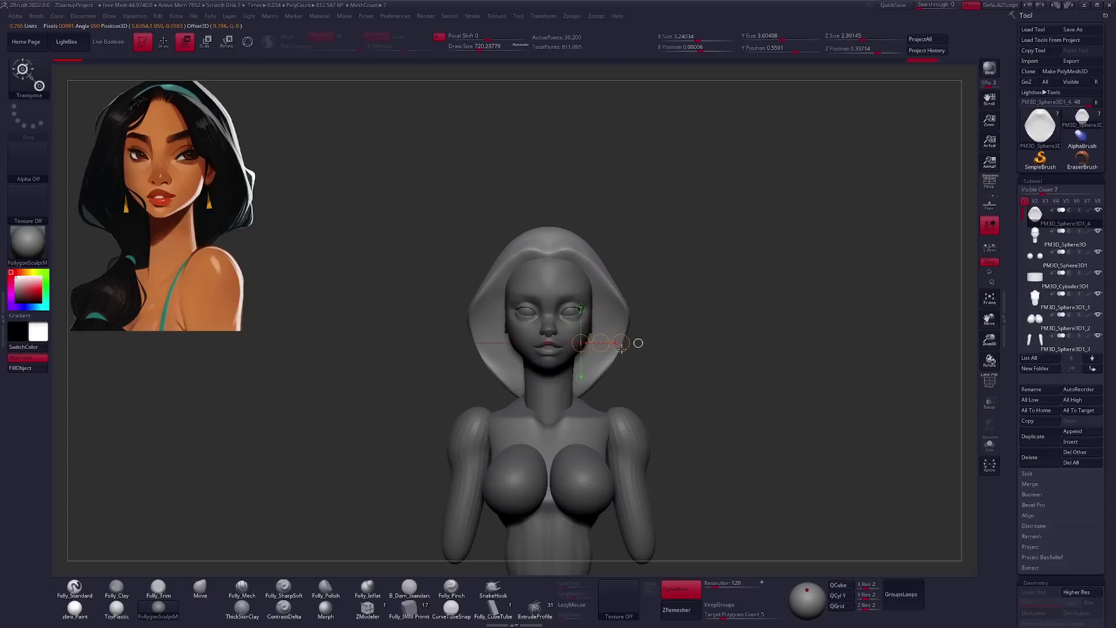
key(q)
right_drag(627, 348, 613, 358)
key(space)
drag(612, 359, 633, 359)
mouse_move(634, 359)
right_down()
mouse_move(596, 353)
mouse_move(611, 311)
mouse_move(586, 371)
mouse_move(692, 324)
mouse_move(596, 249)
mouse_move(545, 357)
mouse_move(566, 346)
right_up()
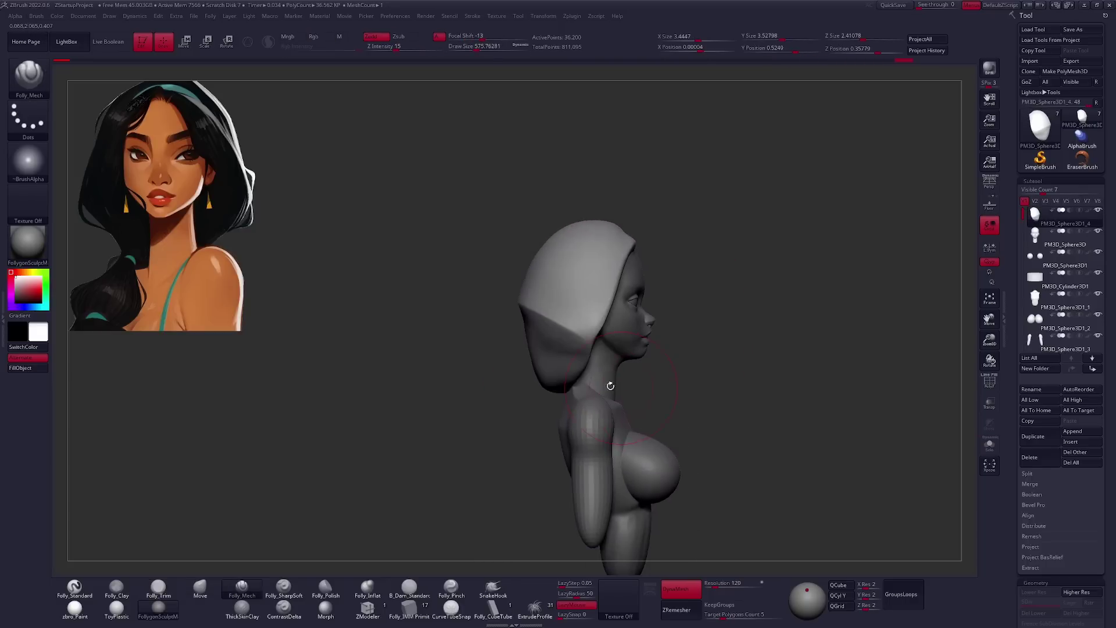
Pull the hair mass down toward the neck with the Move brush, viewing from above and front.
key(b)
key(m)
key(v)
mouse_move(525, 380)
right_down()
mouse_move(635, 351)
mouse_move(581, 355)
mouse_move(548, 367)
mouse_move(591, 355)
mouse_move(653, 366)
mouse_move(632, 344)
mouse_move(649, 343)
mouse_move(609, 318)
mouse_move(527, 307)
mouse_move(533, 318)
right_up()
key(b)
key(m)
key(v)
right_click(654, 366)
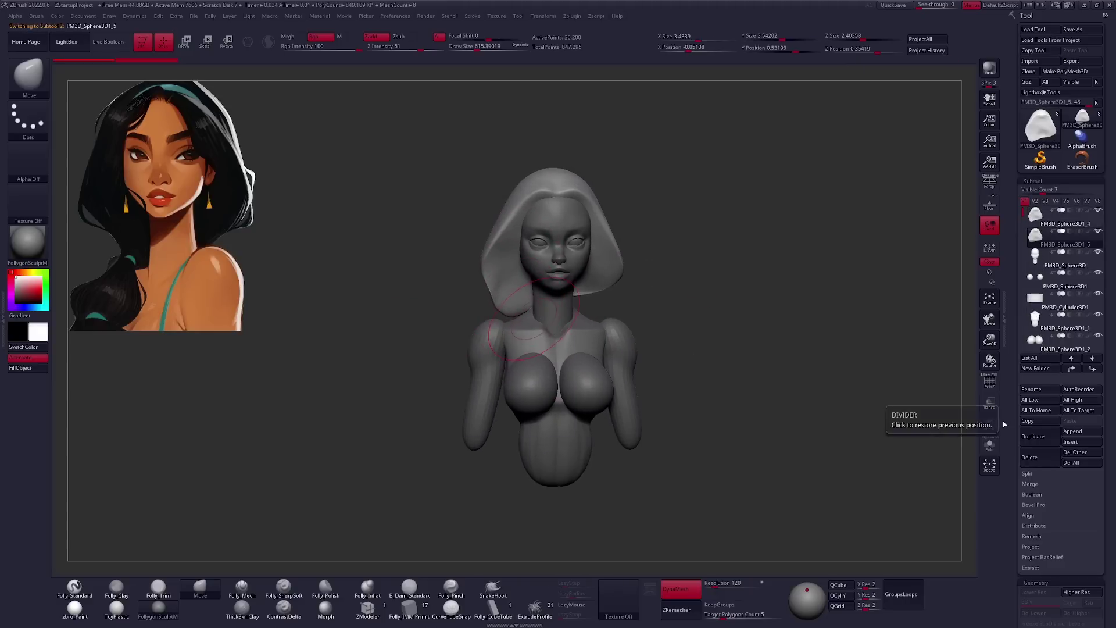
Draw a CurveTubeSnap hair-strand tube and move it toward the shoulder.
ctrl+right_drag(669, 322, 500, 355)
key(space)
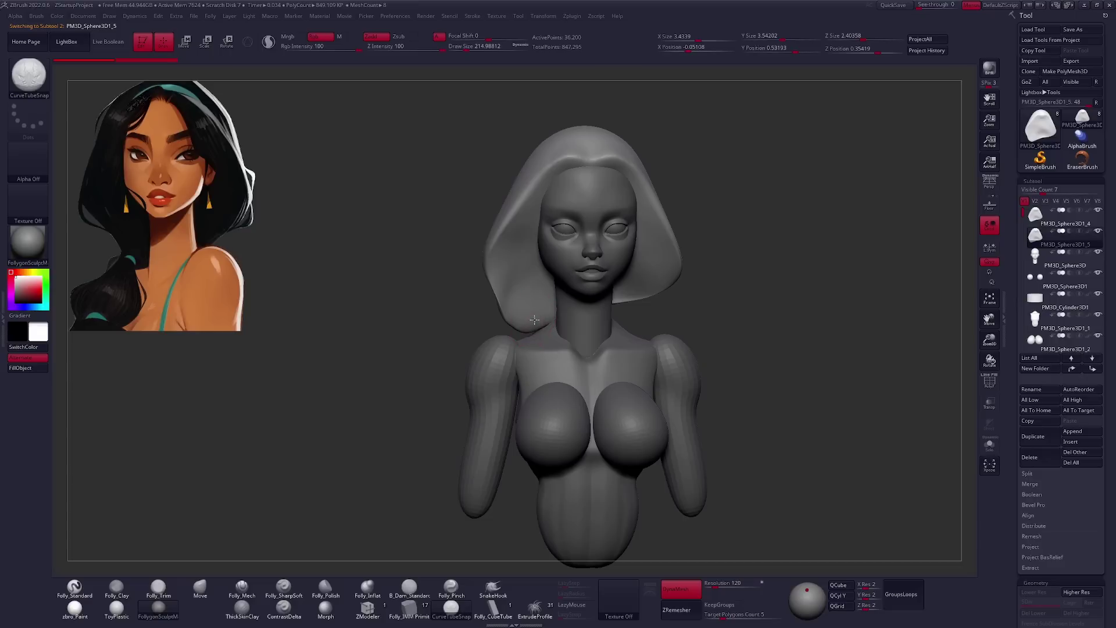
right_drag(580, 524, 759, 336)
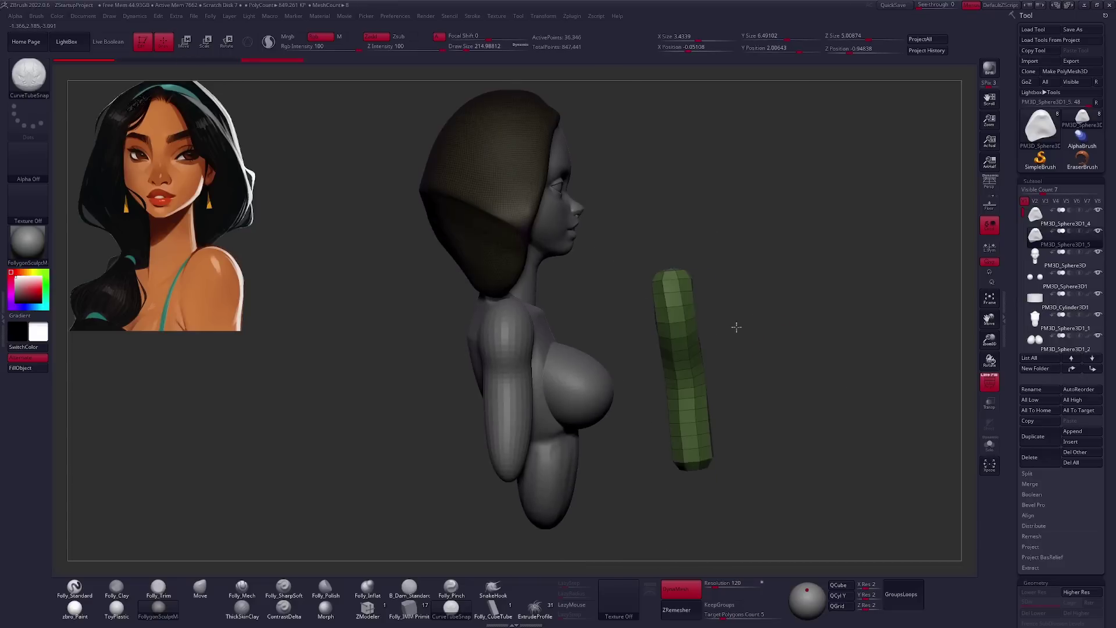
key(w)
drag(648, 465, 590, 466)
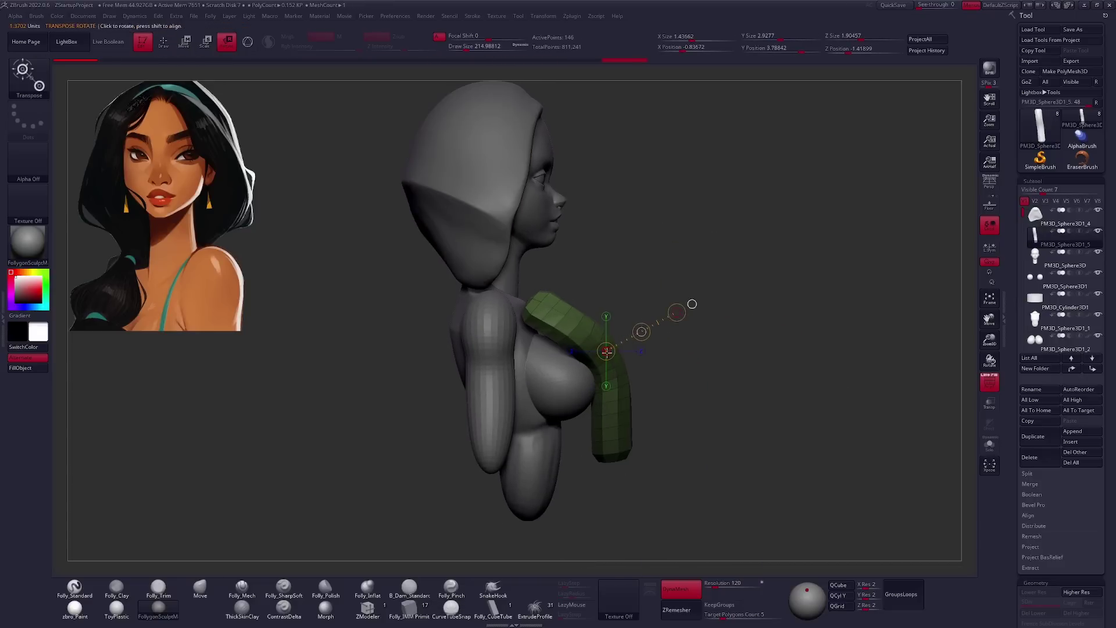
Subdivide the strand twice with Ctrl+D to round it, checking it from the front.
key(q)
mouse_move(581, 372)
right_down()
mouse_move(622, 436)
mouse_move(505, 308)
right_up()
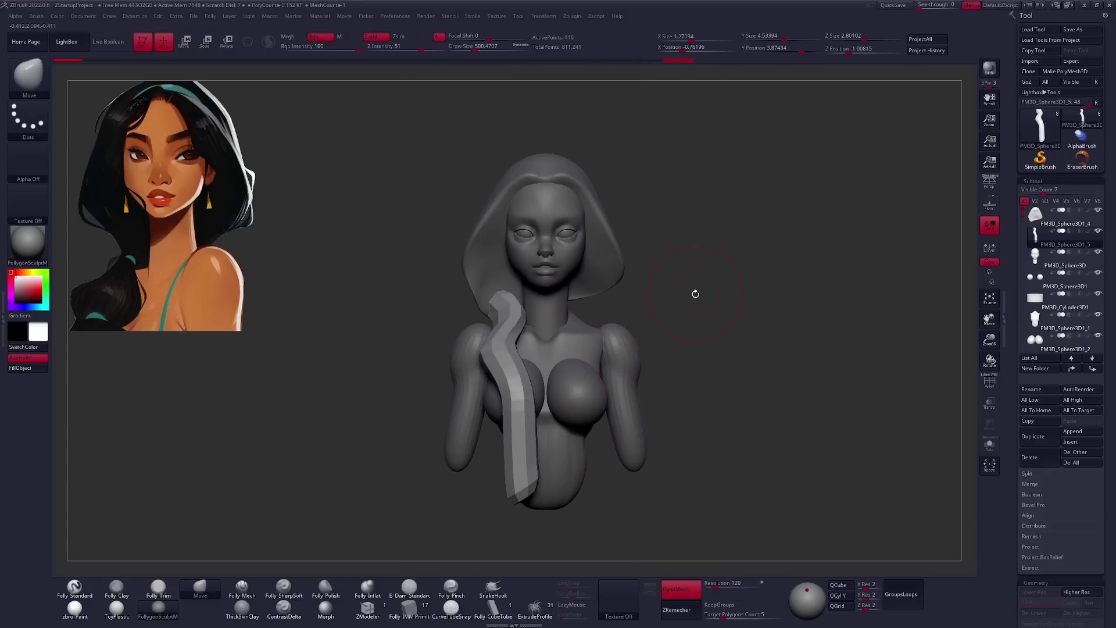
key(ctrl+d)
key(ctrl+d)
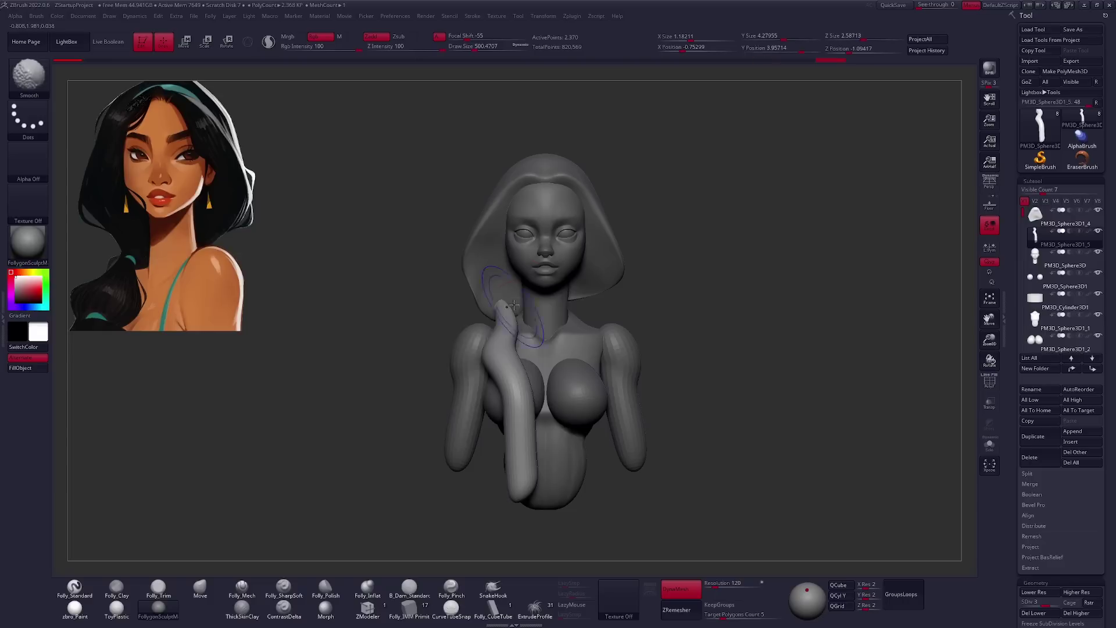
mouse_move(509, 357)
right_down()
mouse_move(505, 384)
mouse_move(569, 347)
right_up()
key(ctrl+d)
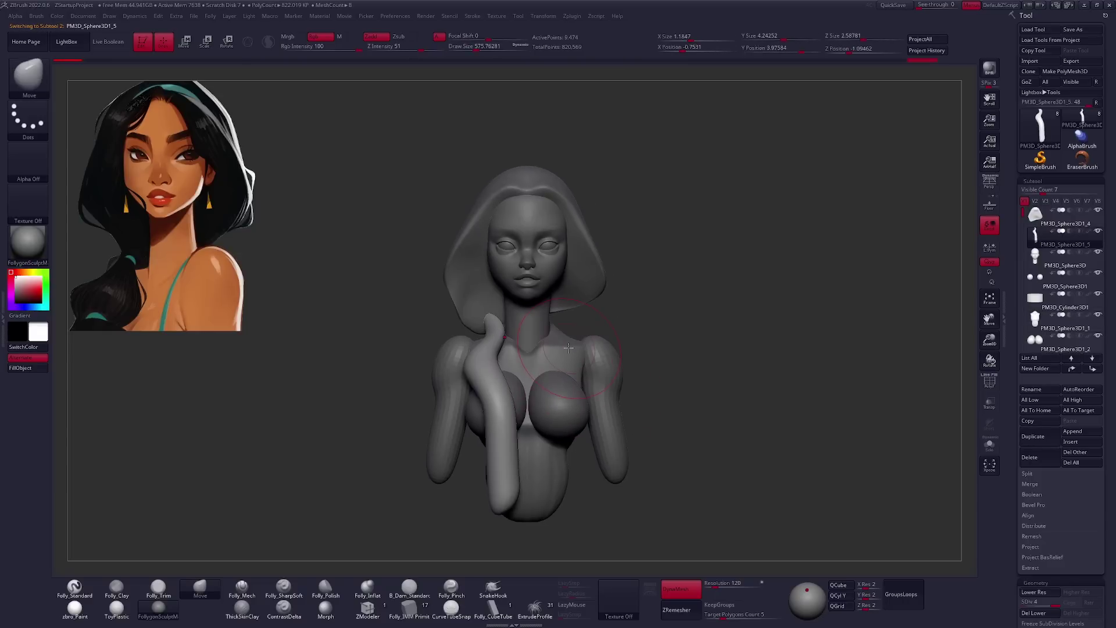
Make the hair mass active, toggle the wireframe on and off, and orbit it.
key(space)
click(774, 319)
key(shift+f)
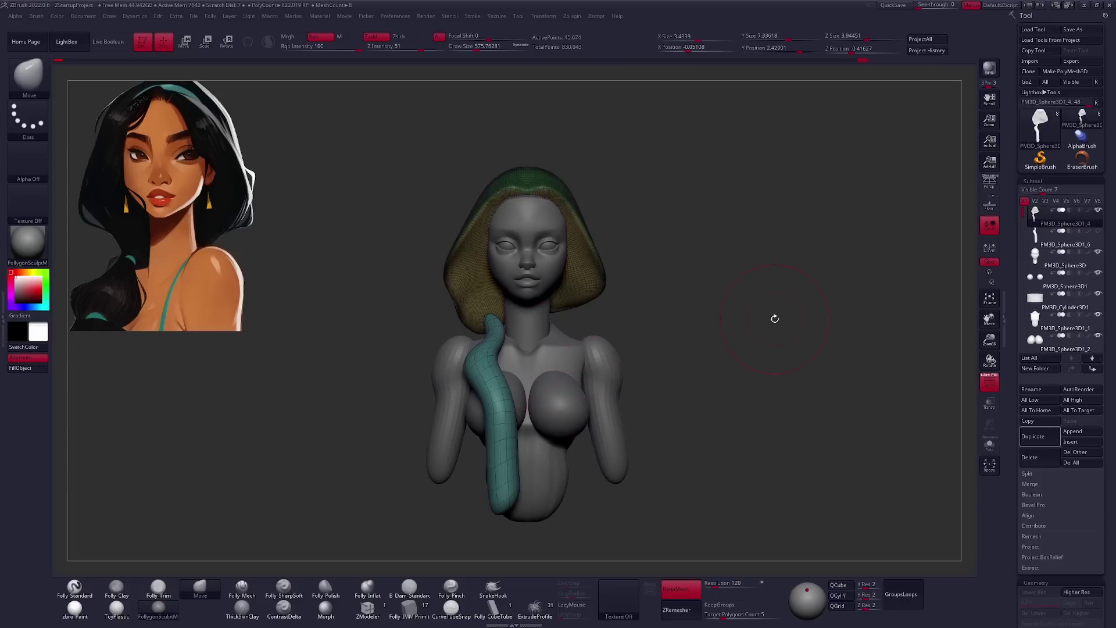
key(shift+f)
mouse_move(743, 316)
right_down()
mouse_move(506, 348)
mouse_move(510, 338)
right_up()
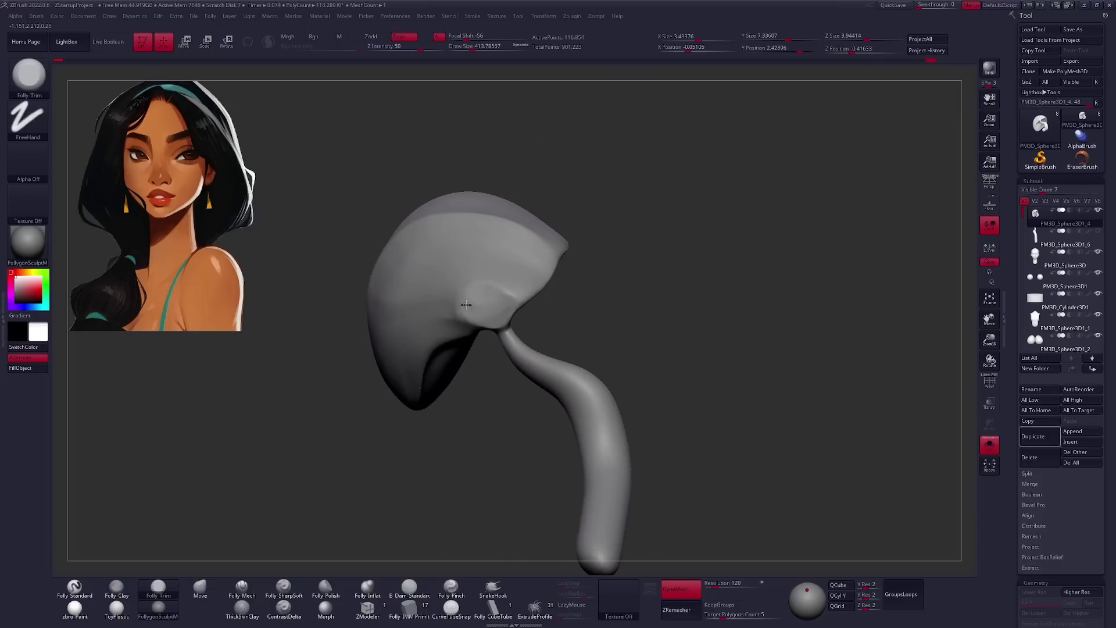
Sculpt a parting crease across the hair crown so hair sweeps past the forehead on both sides.
right_drag(467, 304, 526, 337)
right_drag(417, 312, 598, 319)
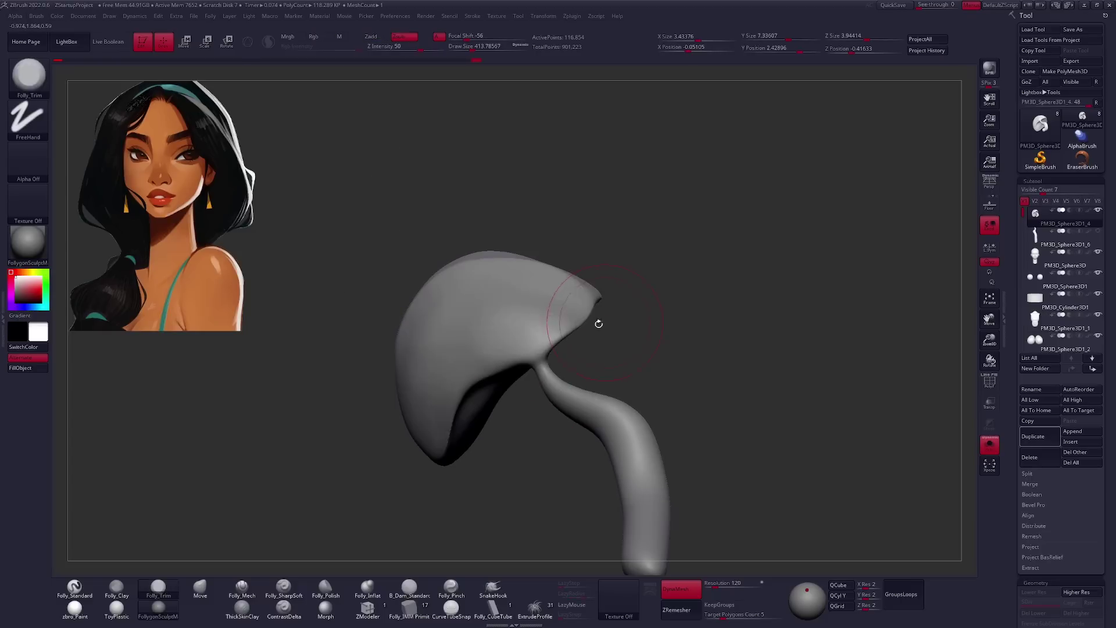
right_click(511, 421)
mouse_move(511, 421)
right_down()
mouse_move(608, 347)
mouse_move(623, 368)
mouse_move(710, 404)
mouse_move(663, 331)
mouse_move(535, 352)
mouse_move(556, 379)
mouse_move(541, 374)
right_up()
key(b)
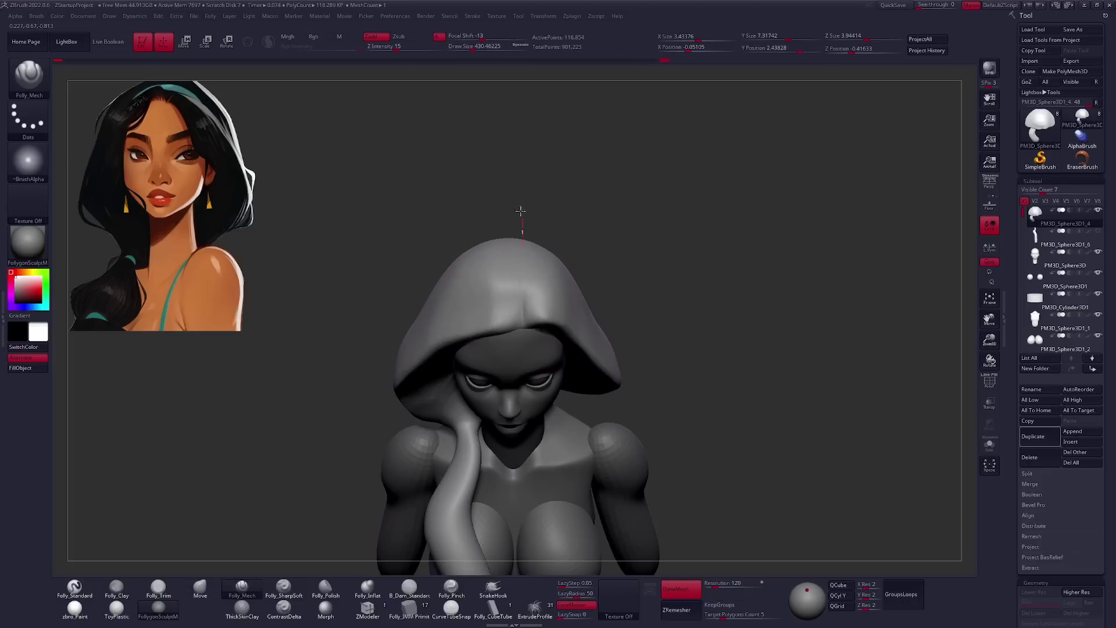
drag(623, 322, 584, 301)
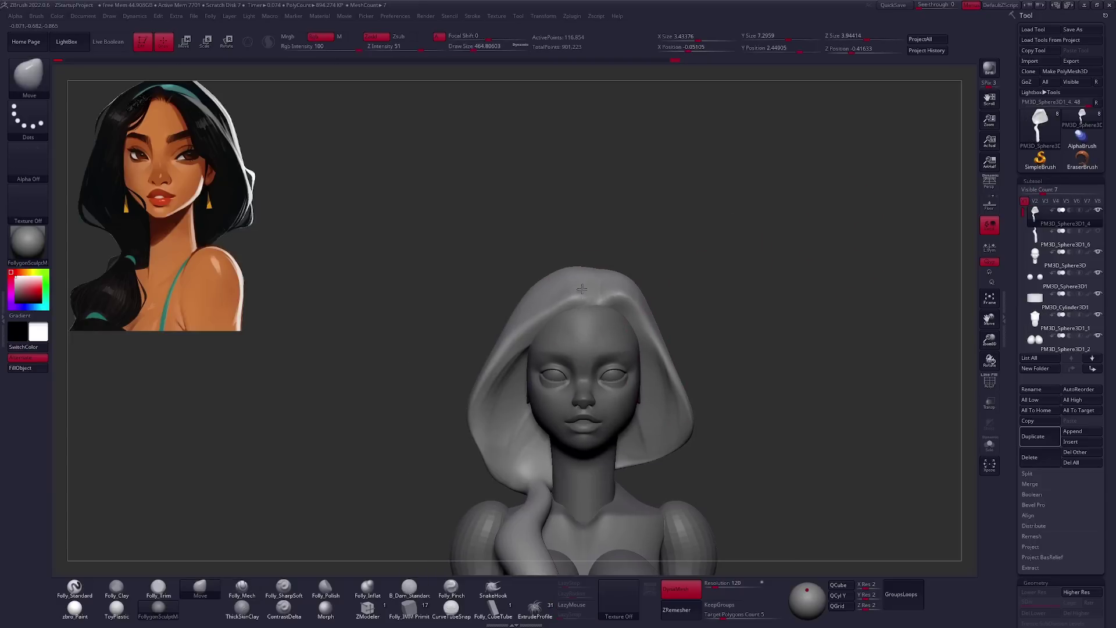
key(space)
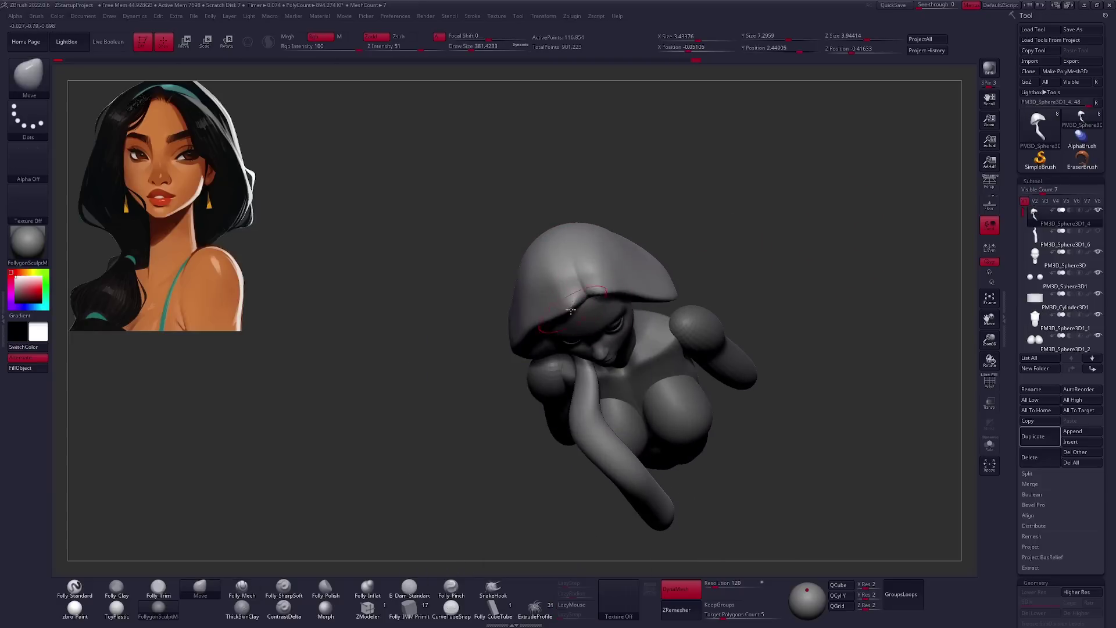
mouse_move(584, 301)
mouse_down()
mouse_move(532, 352)
mouse_move(545, 327)
mouse_up()
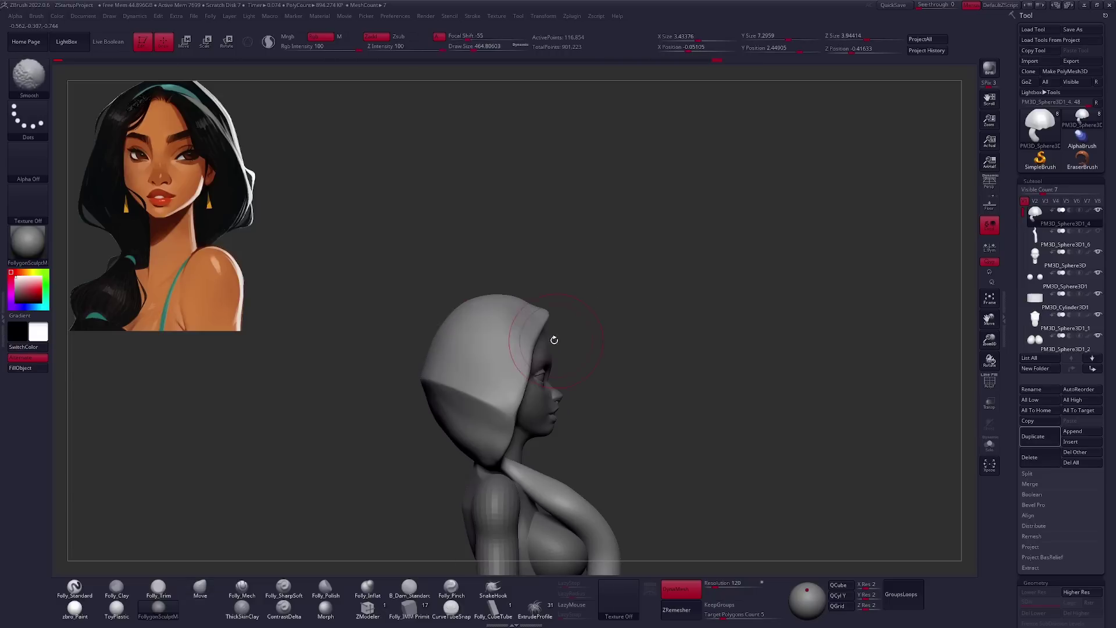
mouse_move(542, 351)
mouse_down()
mouse_move(618, 326)
mouse_move(594, 389)
mouse_move(557, 326)
mouse_move(531, 345)
mouse_move(616, 343)
mouse_move(587, 328)
mouse_up()
key(space)
key(space)
drag(686, 325, 516, 292)
Carve a sharp crease into the hair, then build it up with Folly_Clay.
key(m)
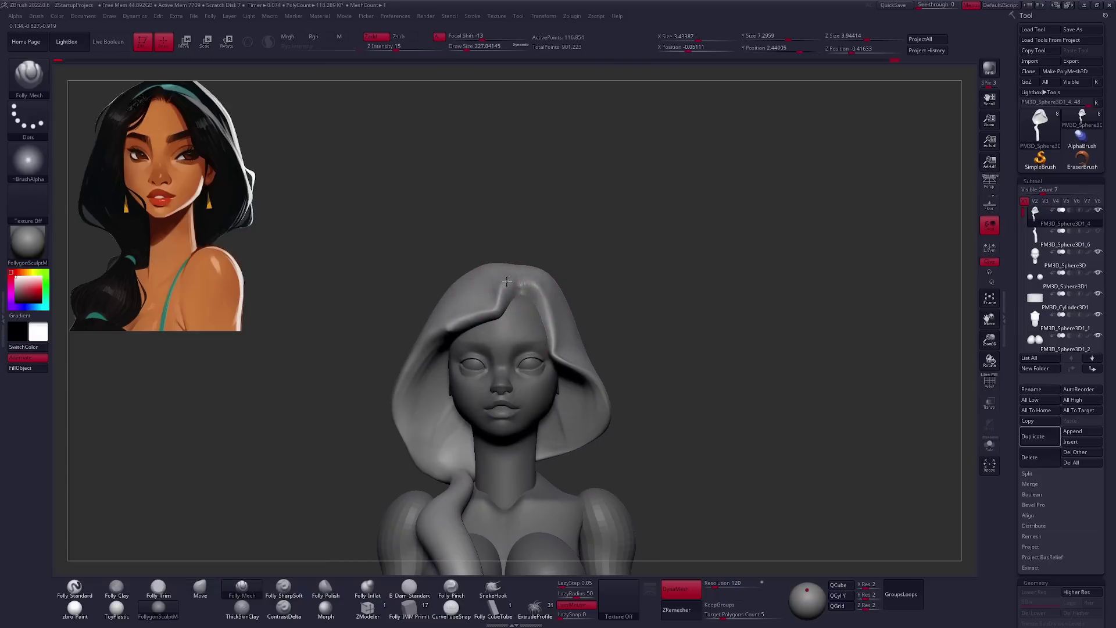
drag(360, 459, 507, 306)
right_drag(480, 342, 505, 300)
drag(513, 300, 532, 343)
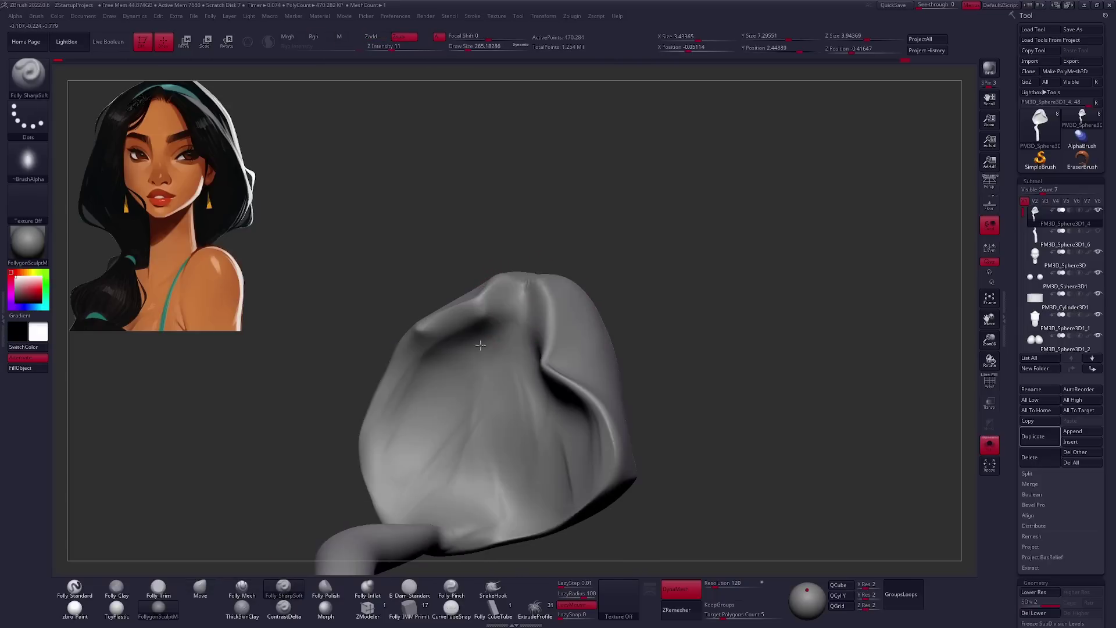
key(b)
key(c)
key(l)
right_drag(487, 416, 471, 337)
shift+right_drag(553, 382, 496, 317)
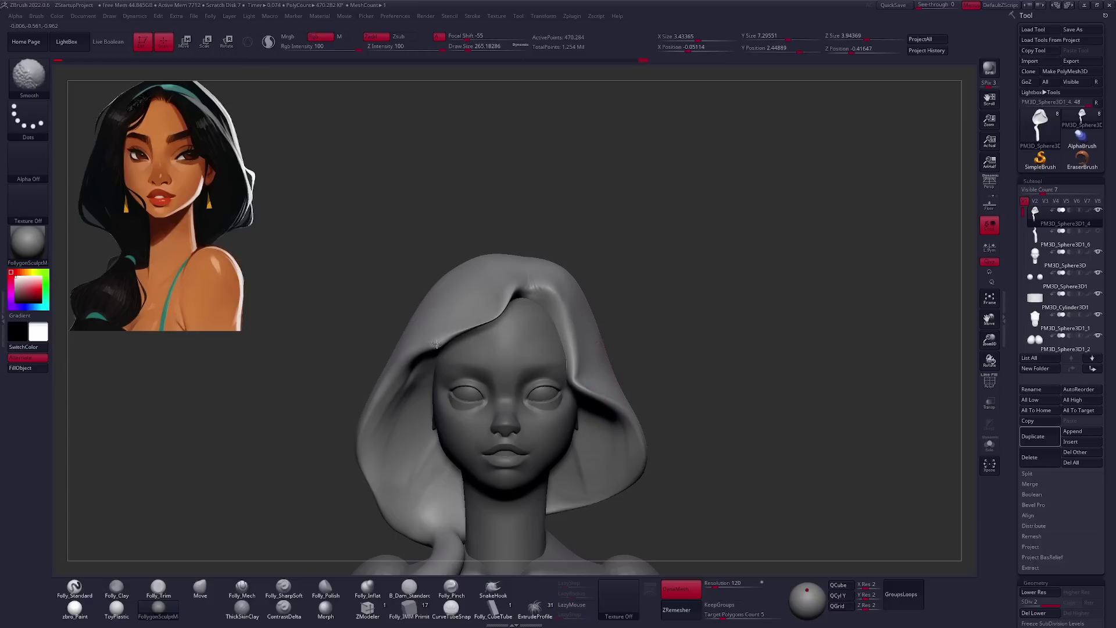
Push the hair hood outward with Move, then refine it with the sharp and clay brushes.
key(b)
key(m)
key(v)
mouse_move(581, 372)
right_down()
mouse_move(517, 327)
mouse_move(668, 350)
mouse_move(581, 285)
right_up()
key(b)
key(f)
key(m)
key(b)
key(f)
key(c)
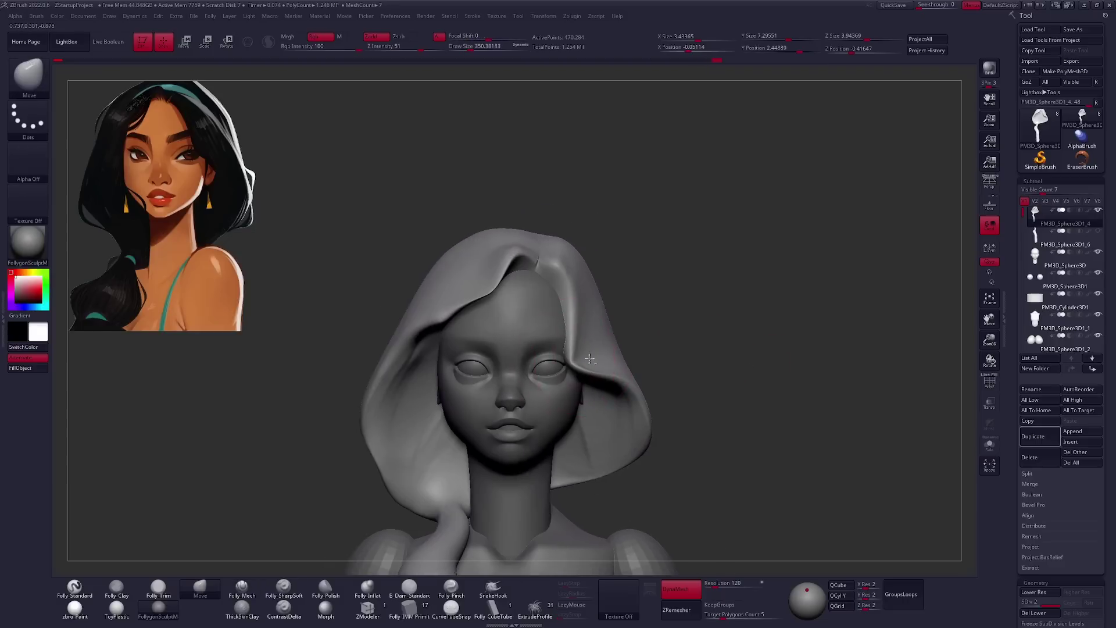
mouse_move(590, 313)
right_down()
mouse_move(655, 341)
mouse_move(645, 351)
mouse_move(606, 336)
right_up()
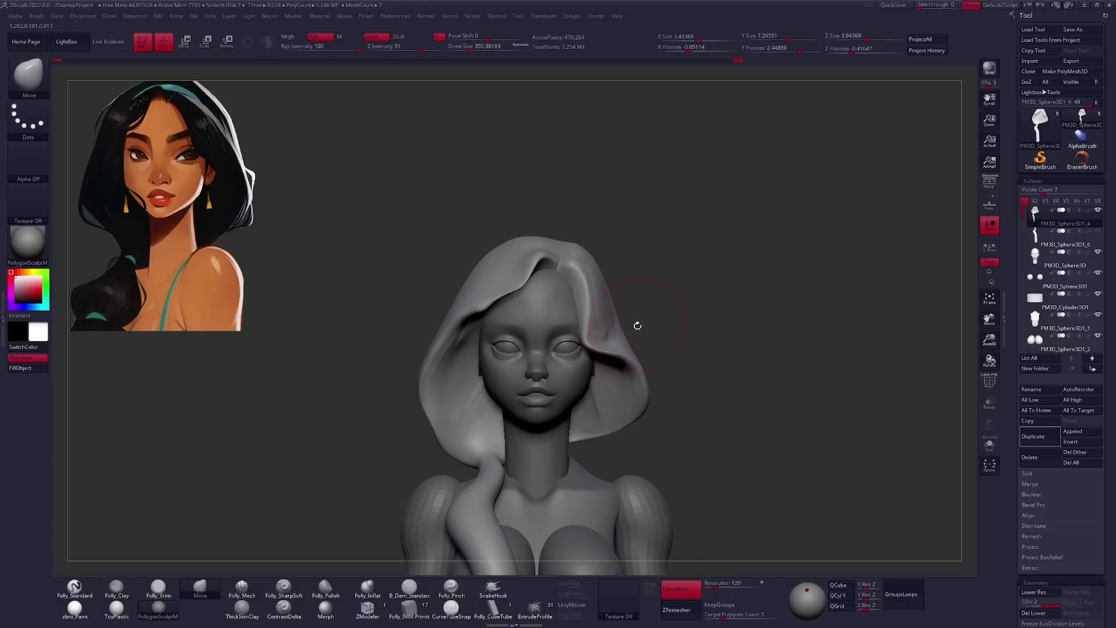
Shrink the Draw Size and sharpen the hair folds from the right profile.
alt+right_drag(636, 325, 639, 281)
key(space)
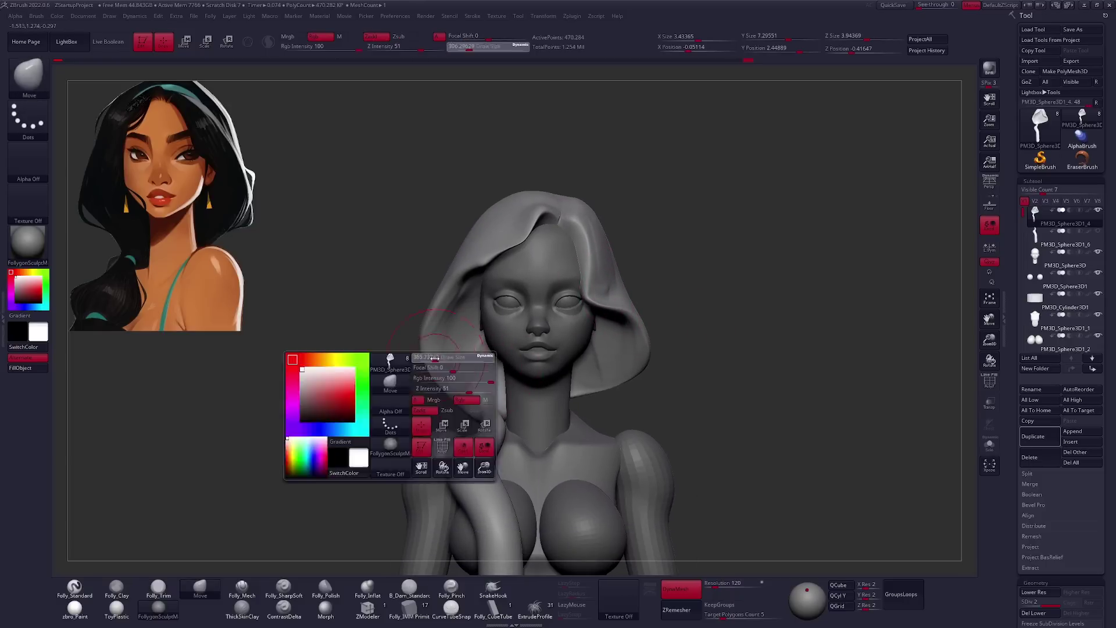
drag(435, 359, 421, 359)
mouse_move(441, 360)
right_down()
mouse_move(535, 394)
mouse_move(543, 372)
mouse_move(655, 333)
mouse_move(628, 374)
mouse_move(612, 349)
mouse_move(533, 345)
mouse_move(505, 407)
mouse_move(614, 257)
mouse_move(581, 273)
mouse_move(548, 268)
mouse_move(611, 375)
right_up()
key(2)
right_click(506, 406)
mouse_move(615, 300)
right_down()
mouse_move(645, 322)
mouse_move(577, 330)
right_up()
Trim and build up the top and sides of the hair so it flares around the face.
key(3)
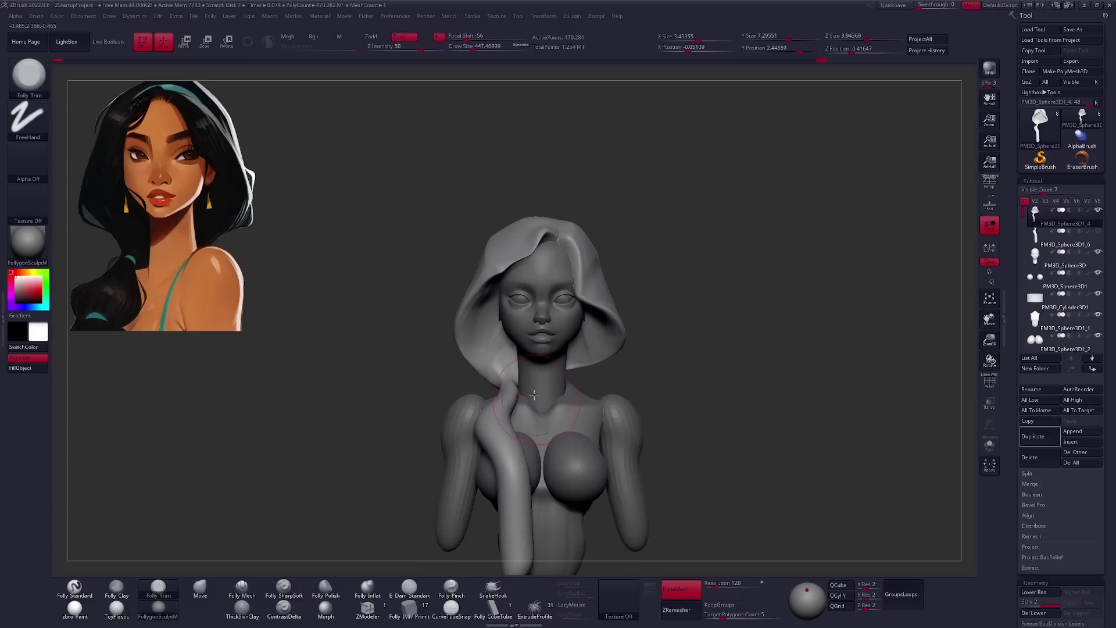
right_drag(638, 381, 496, 289)
key(2)
right_drag(476, 329, 620, 294)
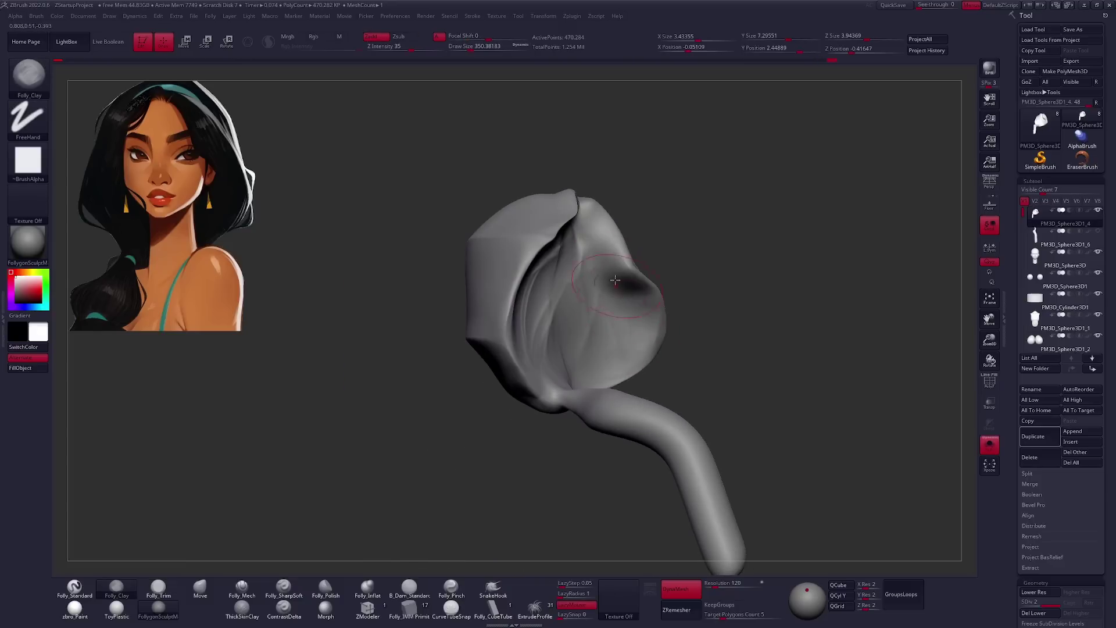
right_drag(443, 426, 523, 291)
key(space)
mouse_move(590, 380)
right_down()
mouse_move(523, 349)
mouse_move(668, 376)
mouse_move(561, 384)
mouse_move(604, 361)
mouse_move(637, 379)
mouse_move(579, 308)
mouse_move(677, 419)
mouse_move(732, 346)
mouse_move(704, 337)
mouse_move(582, 348)
mouse_move(523, 325)
mouse_move(478, 294)
mouse_move(581, 325)
mouse_move(623, 319)
mouse_move(703, 354)
mouse_move(515, 241)
right_up()
key(2)
key(space)
key(space)
key(space)
key(space)
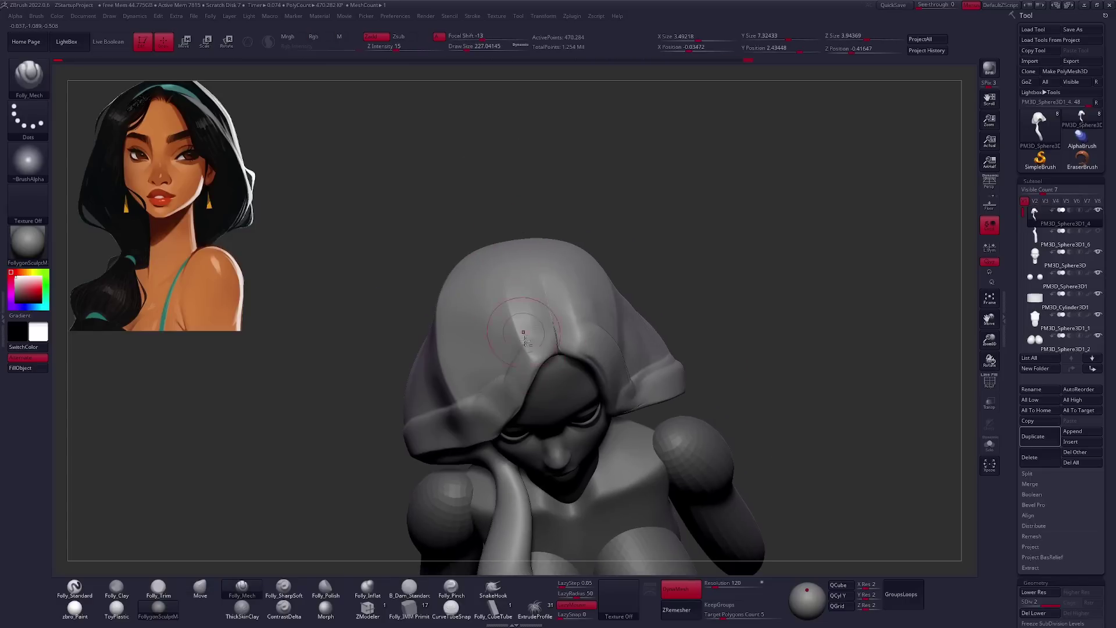
With the Move brush active, delete the unneeded piece and re-centre the bust.
right_drag(722, 312, 723, 381)
right_drag(620, 391, 555, 298)
key(b)
key(m)
key(v)
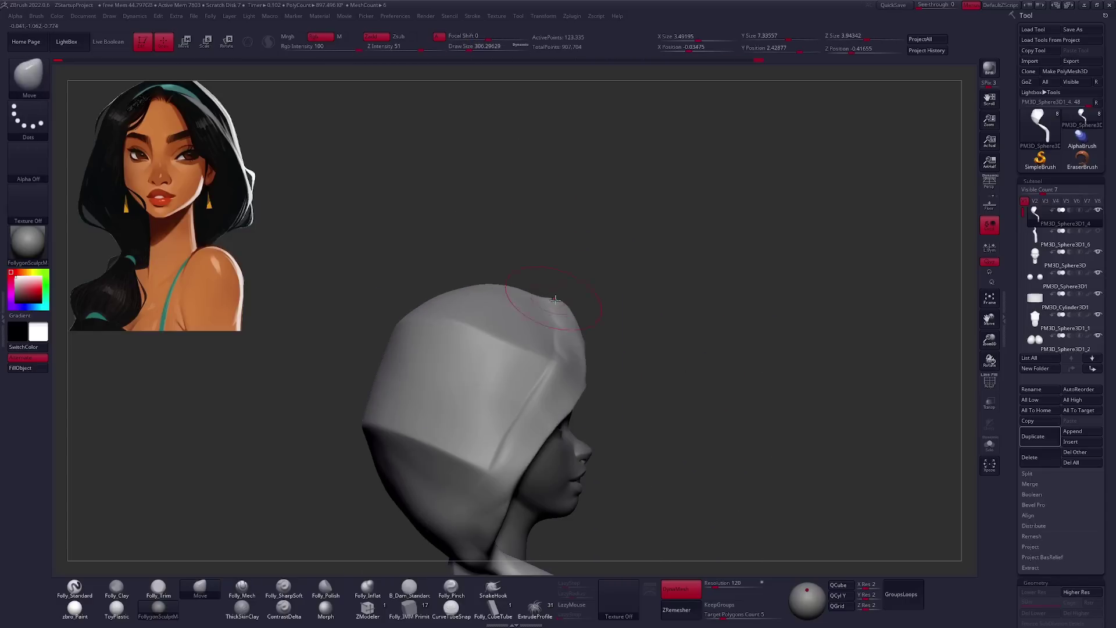
right_drag(671, 365, 704, 374)
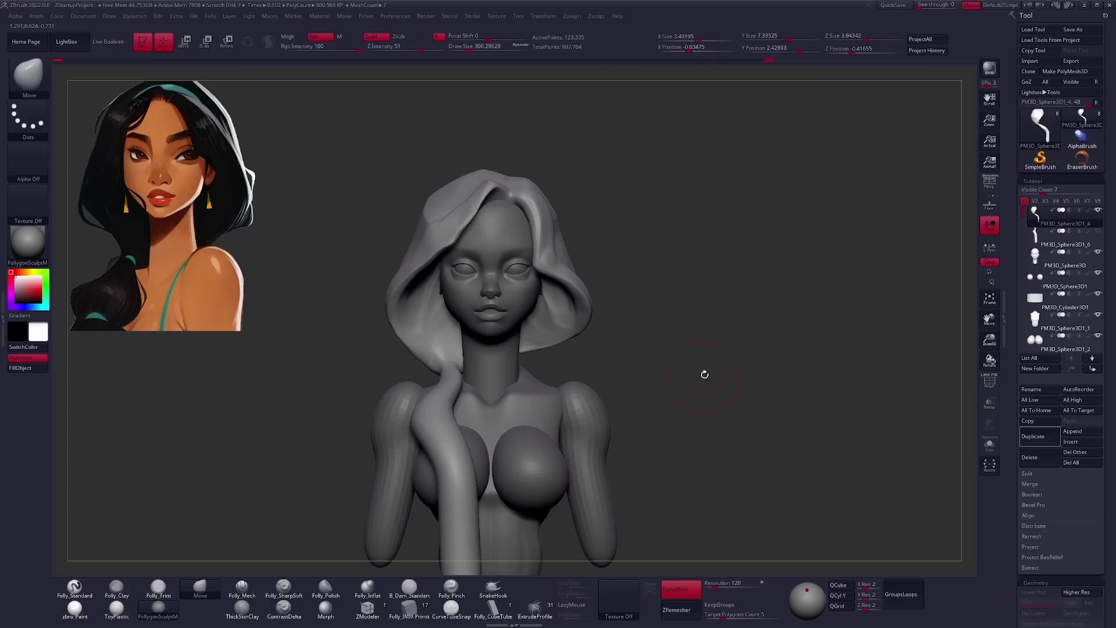
key(Delete)
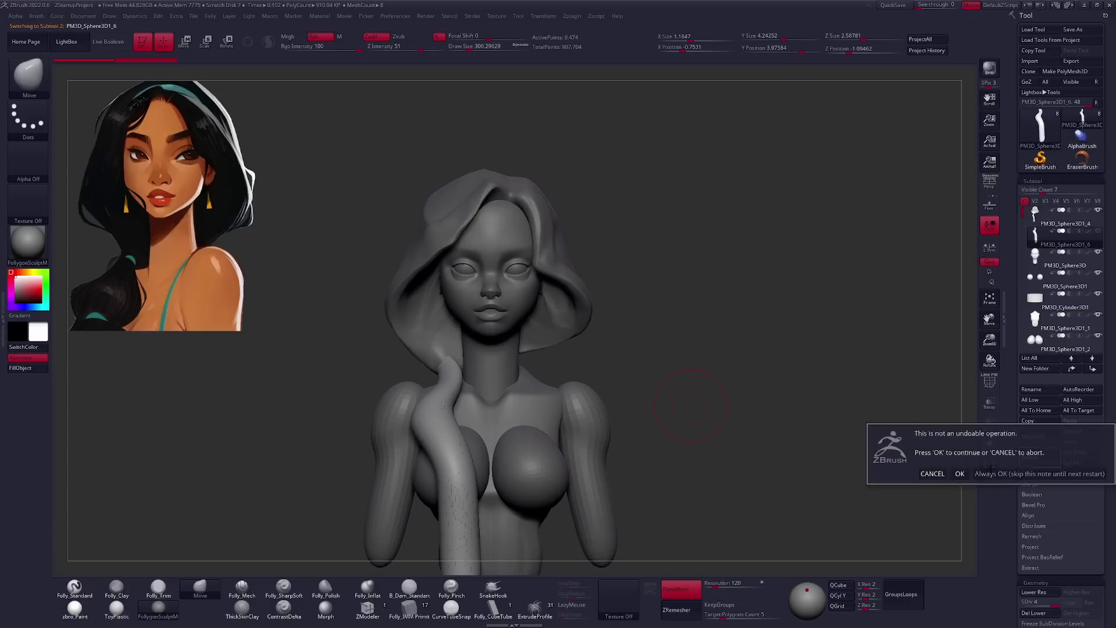
key(Return)
key(f)
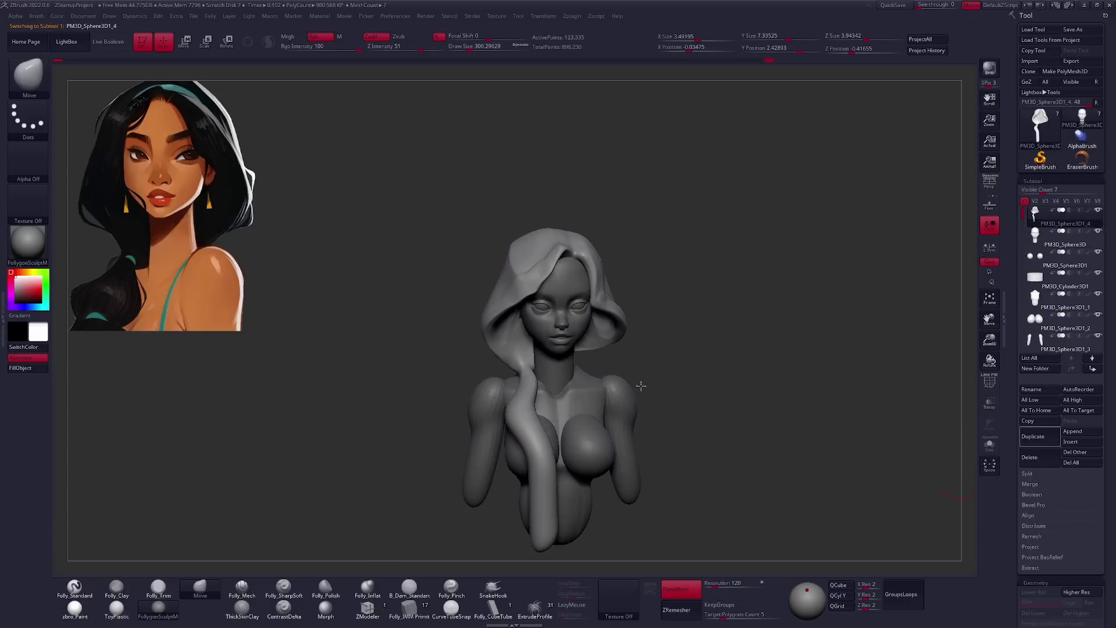
key(f)
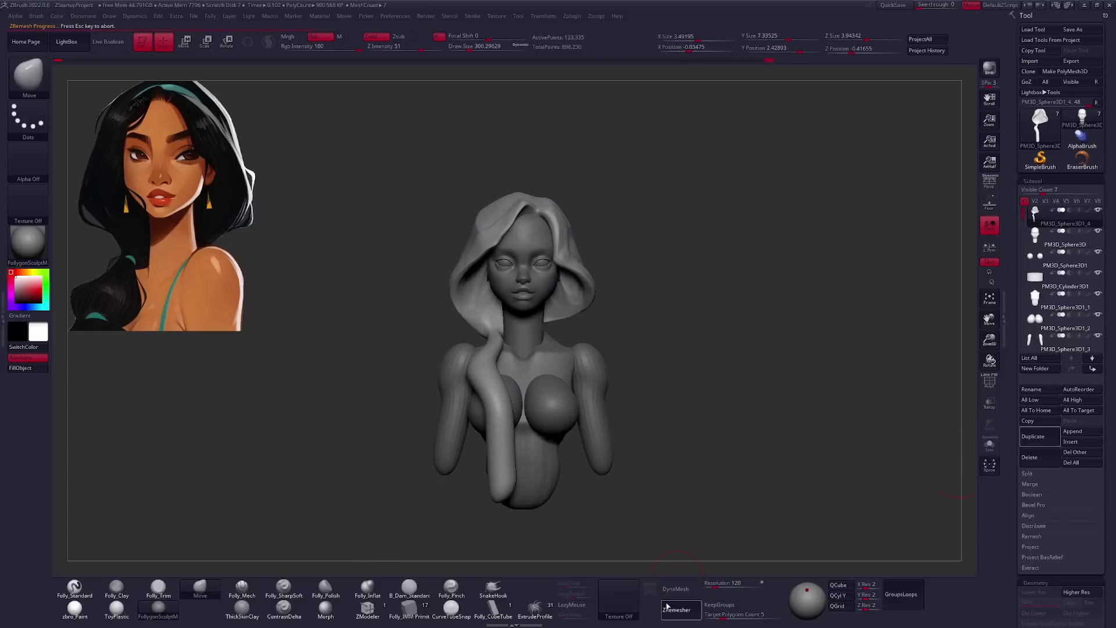
Solo the hair to inspect it, then hide and reveal the chest strand.
key(shift+s)
mouse_move(667, 284)
right_down()
mouse_move(523, 299)
mouse_move(710, 428)
mouse_move(678, 394)
mouse_move(514, 335)
mouse_move(652, 286)
mouse_move(767, 281)
mouse_move(661, 358)
right_up()
key(shift+s)
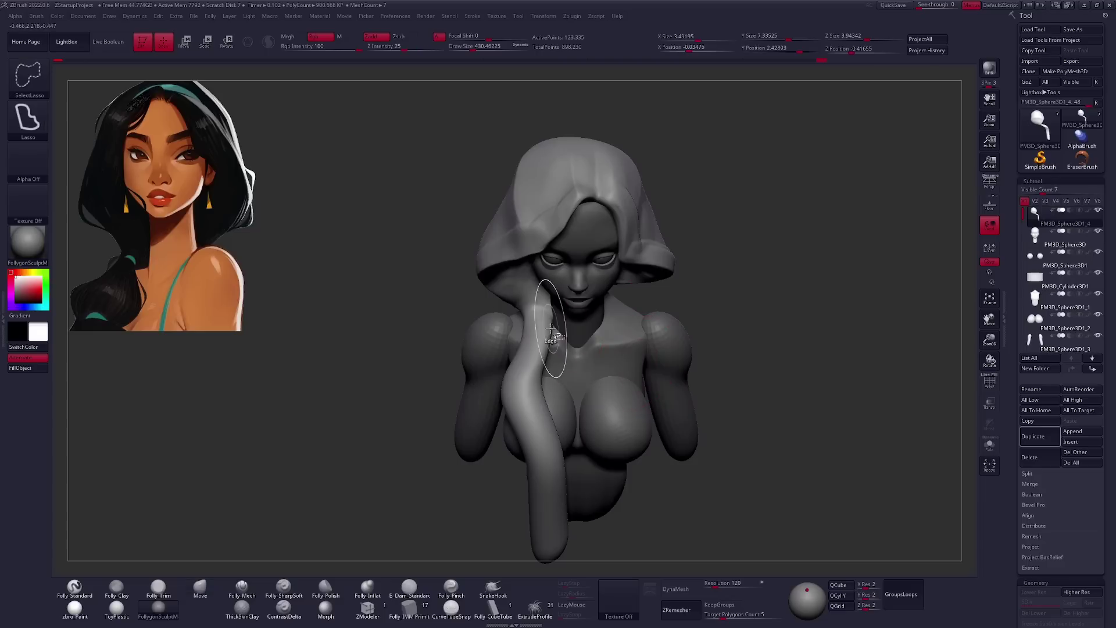
ctrl+alt+shift+drag(537, 251, 558, 558)
ctrl+shift+click(723, 337)
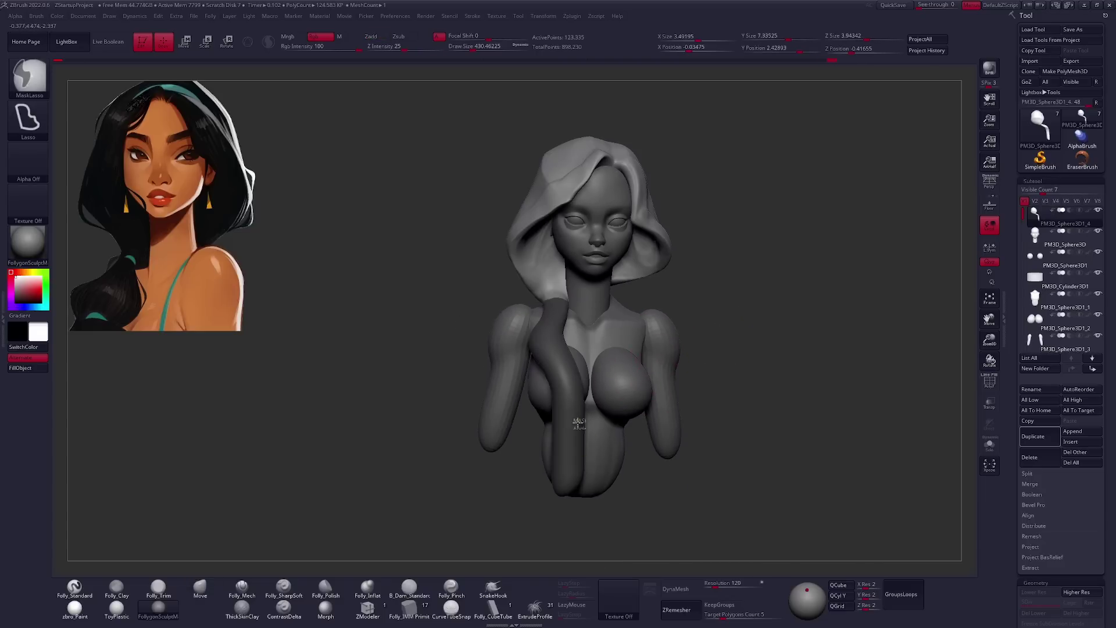
right_drag(587, 422, 683, 292)
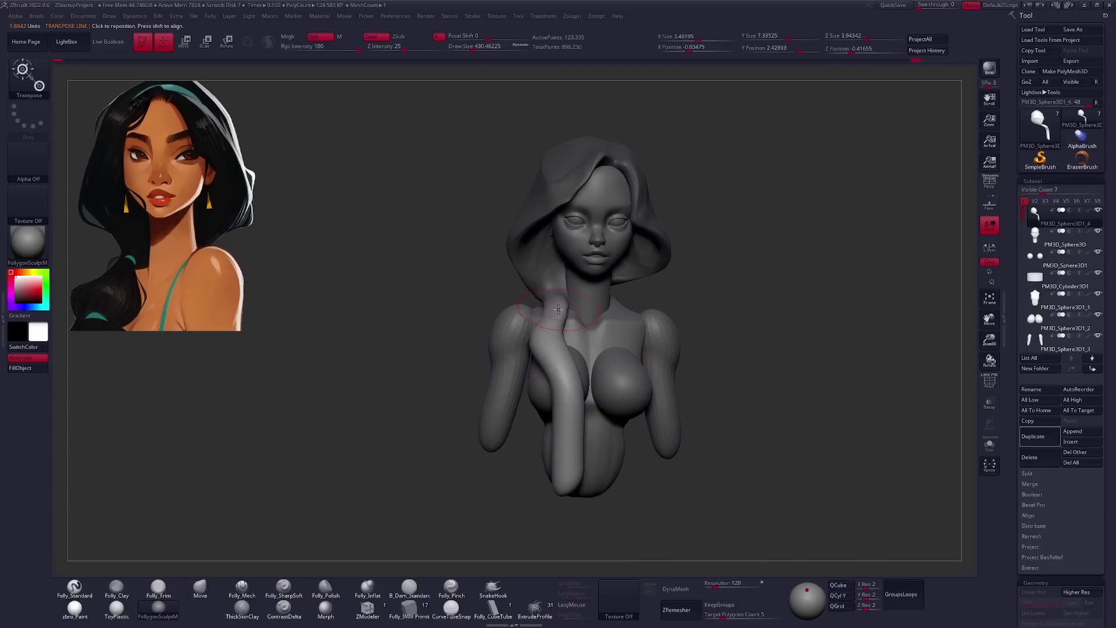
Lasso-mask the lower hair strand and adjust the rest with the Move brush.
key(q)
ctrl+drag(558, 342, 651, 499)
mouse_move(615, 376)
right_down()
mouse_move(568, 286)
mouse_move(574, 305)
right_up()
key(b)
key(m)
key(v)
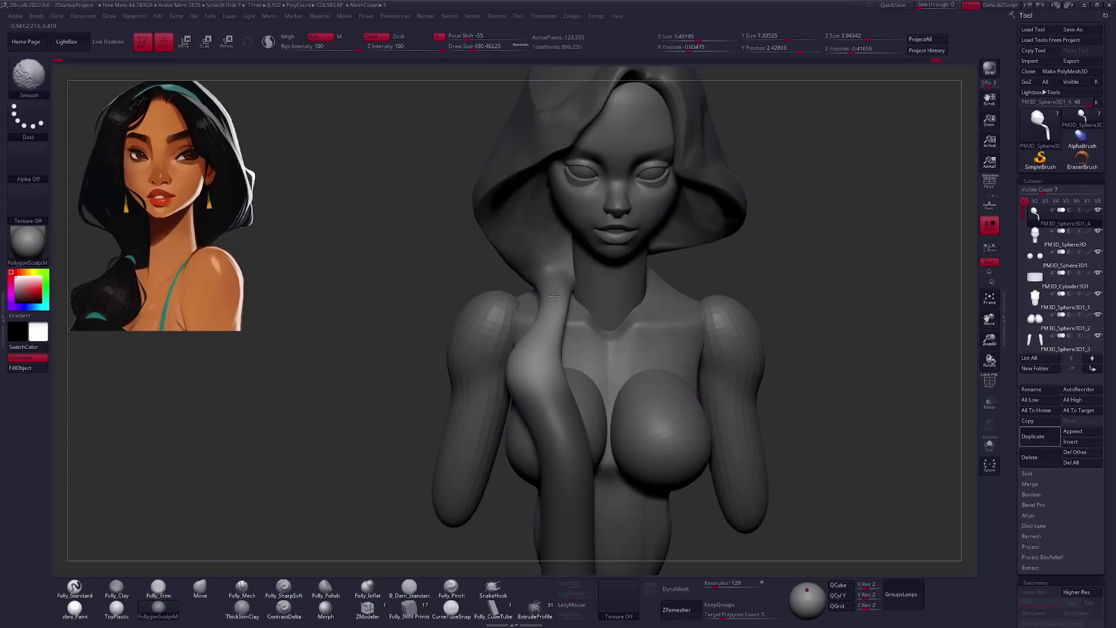
key(f)
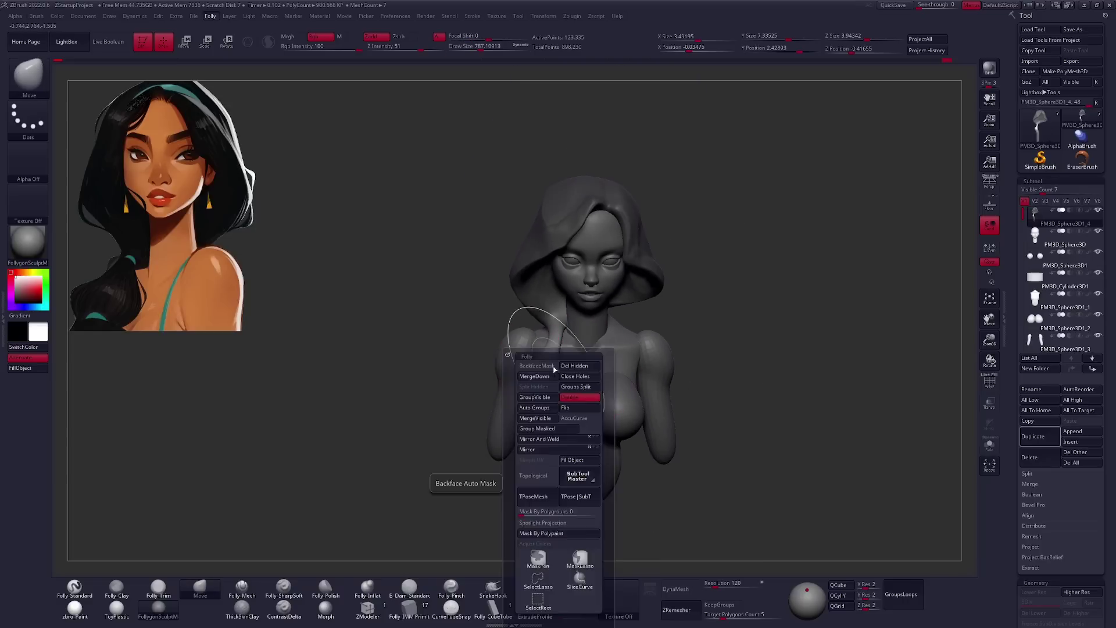
Solo the strand and lasso-select the part to split off.
mouse_move(572, 348)
right_down()
mouse_move(581, 368)
mouse_move(564, 367)
mouse_move(535, 398)
mouse_move(668, 372)
mouse_move(541, 300)
right_up()
key(shift+s)
key(shift+s)
key(ctrl+shift)
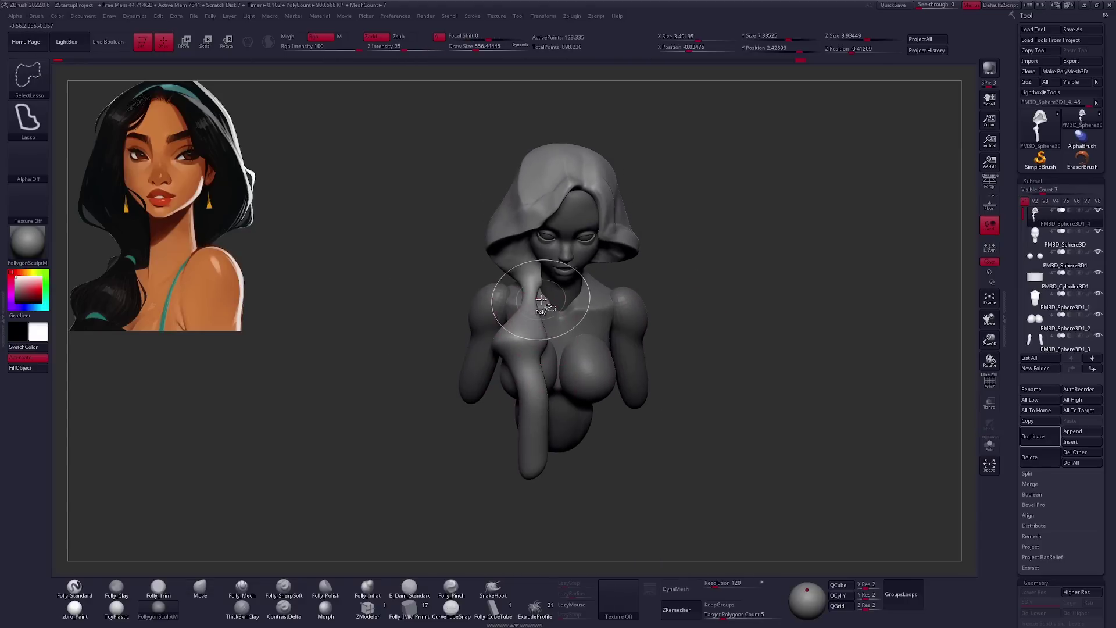
drag(562, 364, 558, 366)
Split the hidden strand parts into new subtools and select the hair mass.
right_click(720, 276)
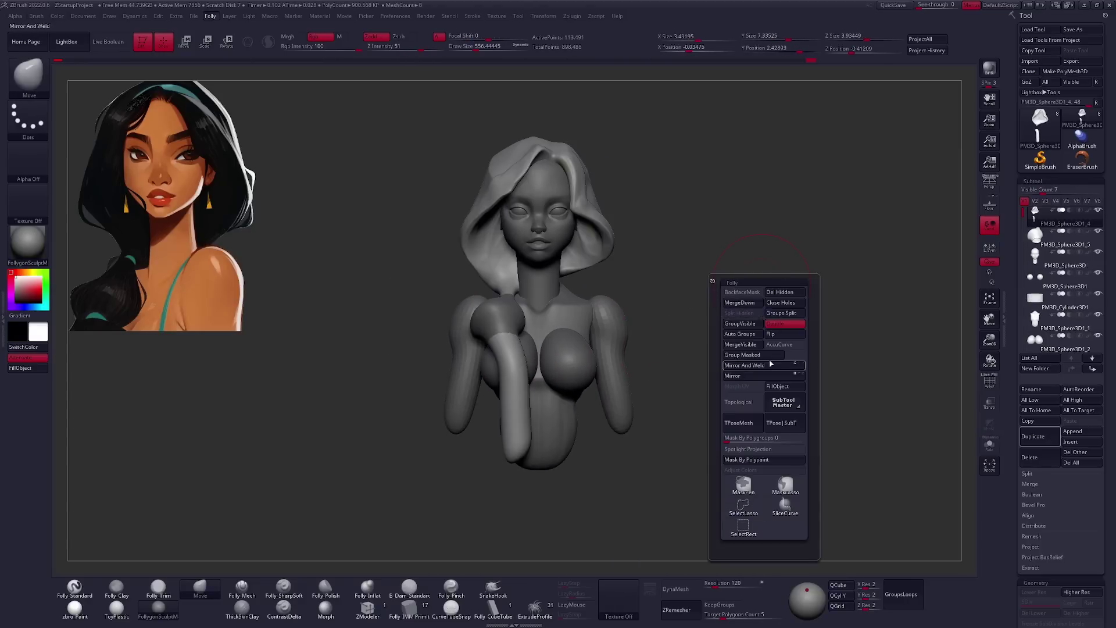
click(1035, 236)
click(1041, 265)
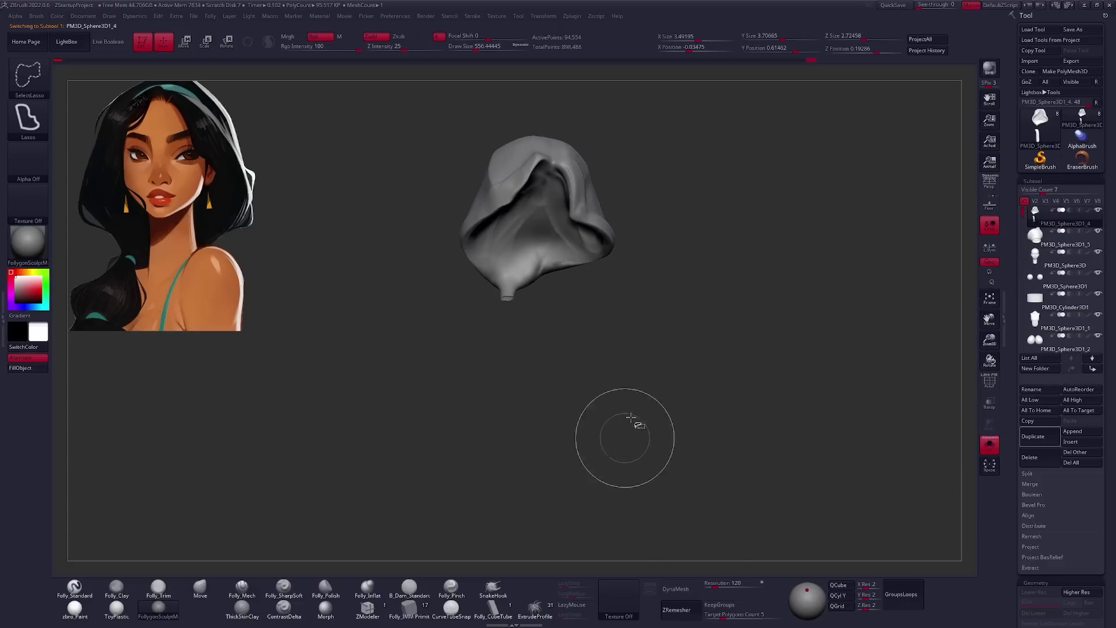
click(1040, 251)
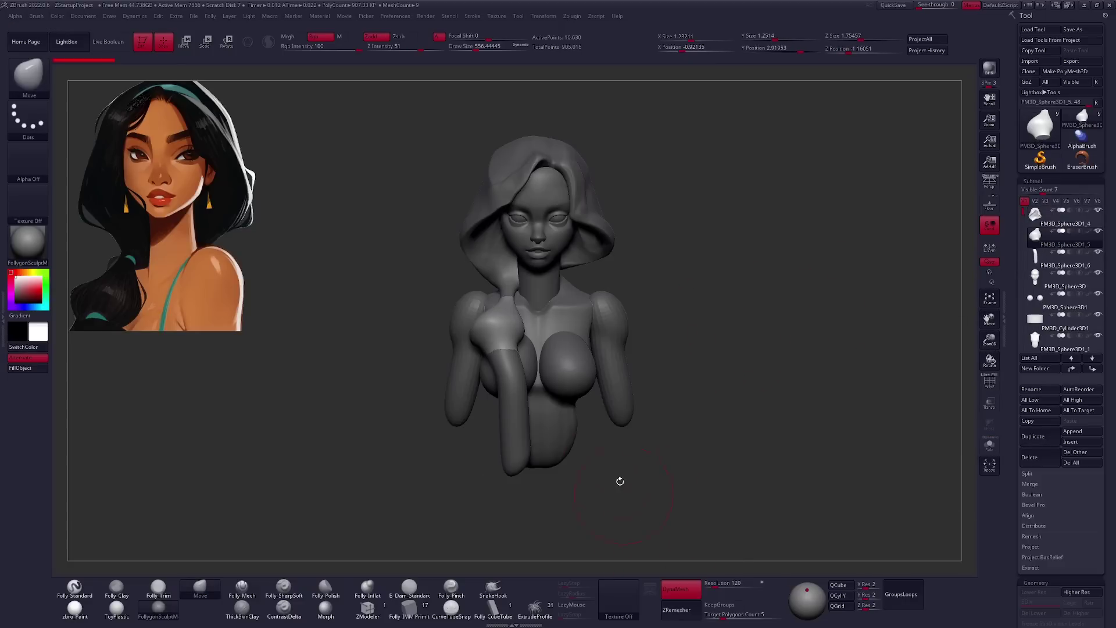
Solo and ZRemesh the hair mass, then exit Solo and select the head subtool.
alt+click(624, 380)
click(677, 607)
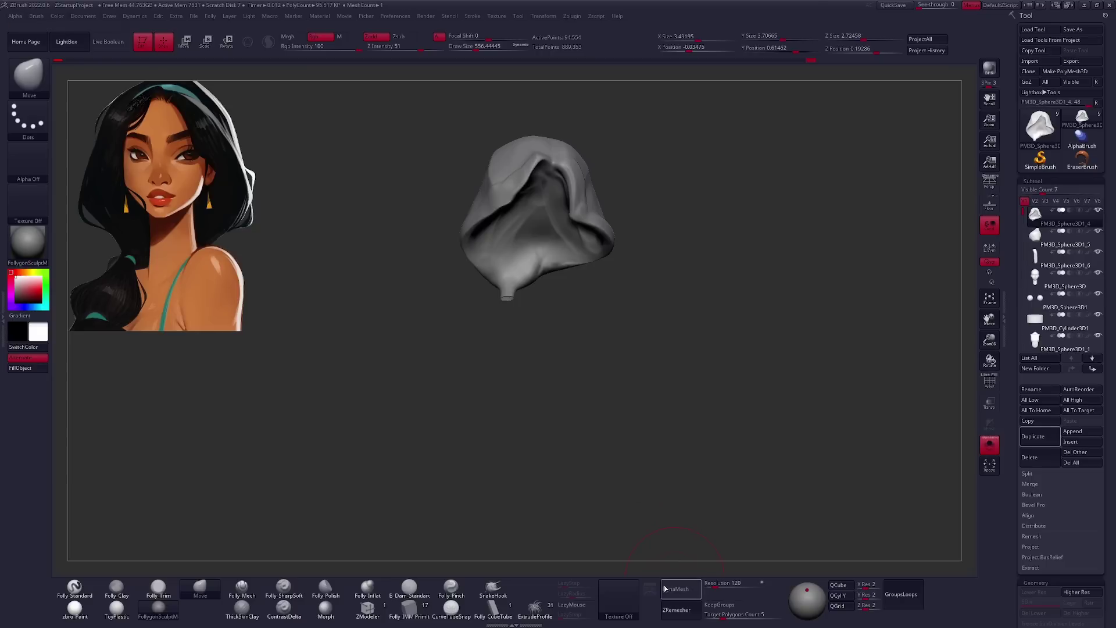
alt+click(512, 407)
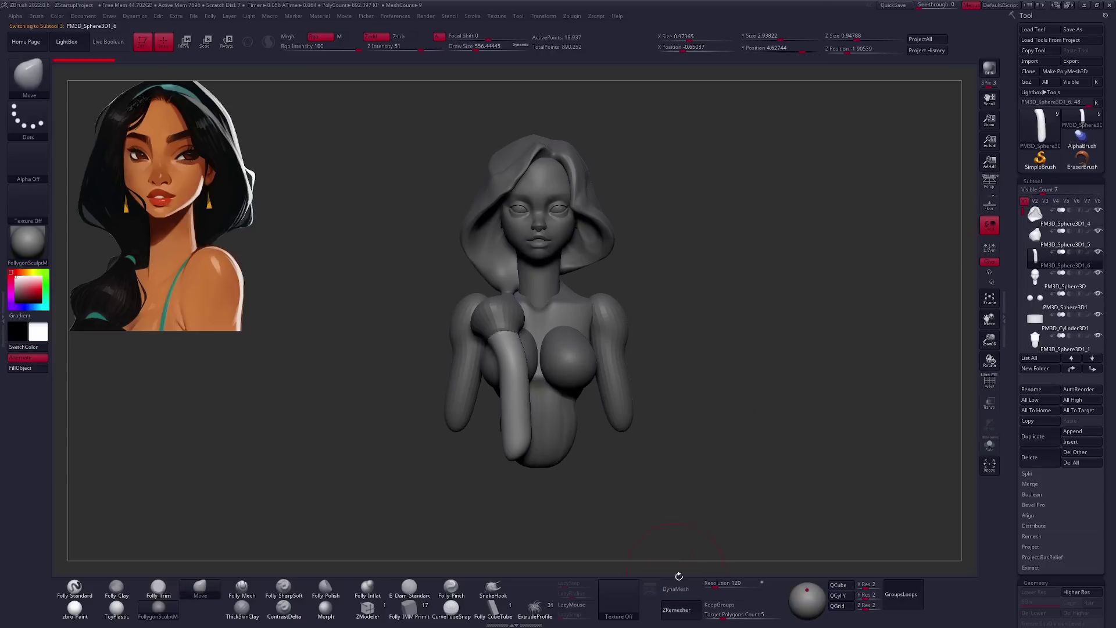
key(shift+alt+s)
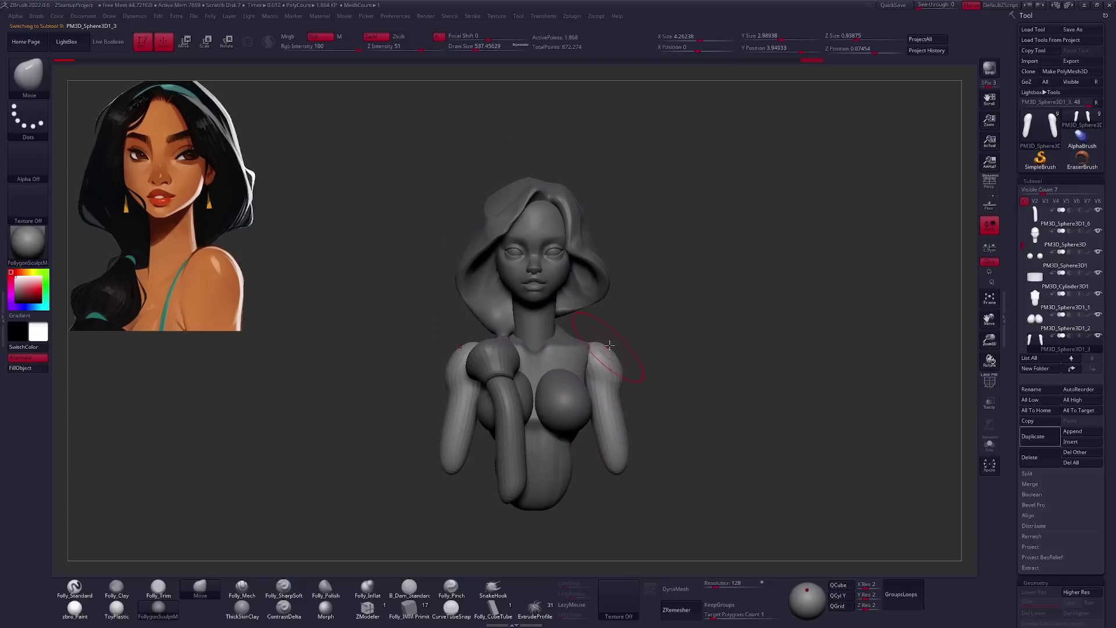
drag(697, 360, 621, 355)
alt+click(620, 355)
right_drag(609, 356, 575, 383)
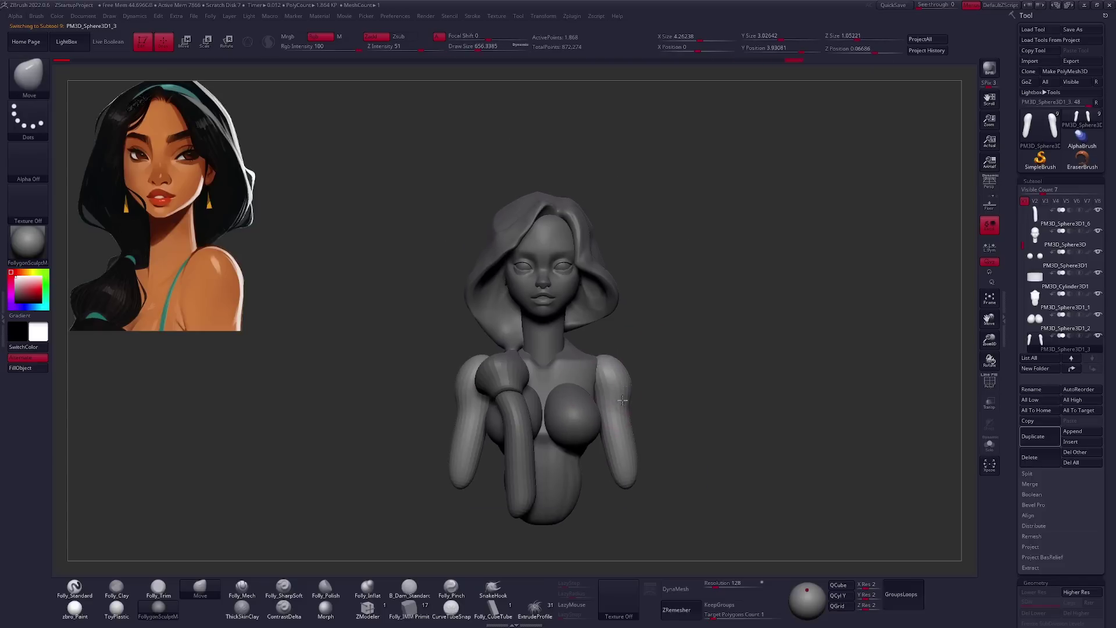
alt+click(568, 398)
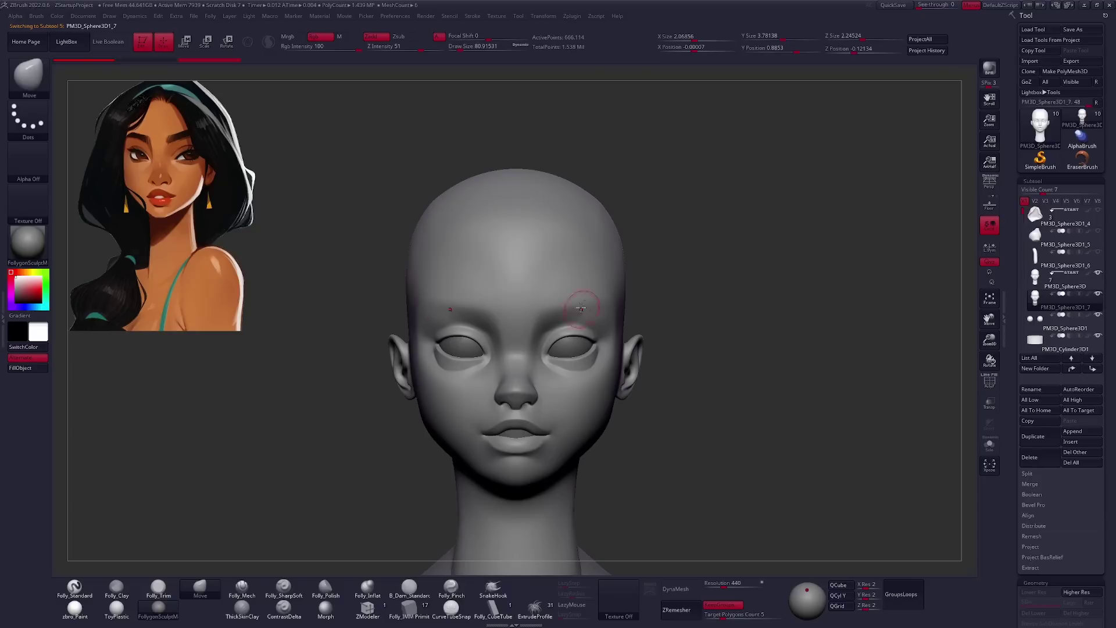
Mask two mirrored arched brows above the eyes and extract them as a new eyebrow mesh.
right_drag(606, 336, 548, 330)
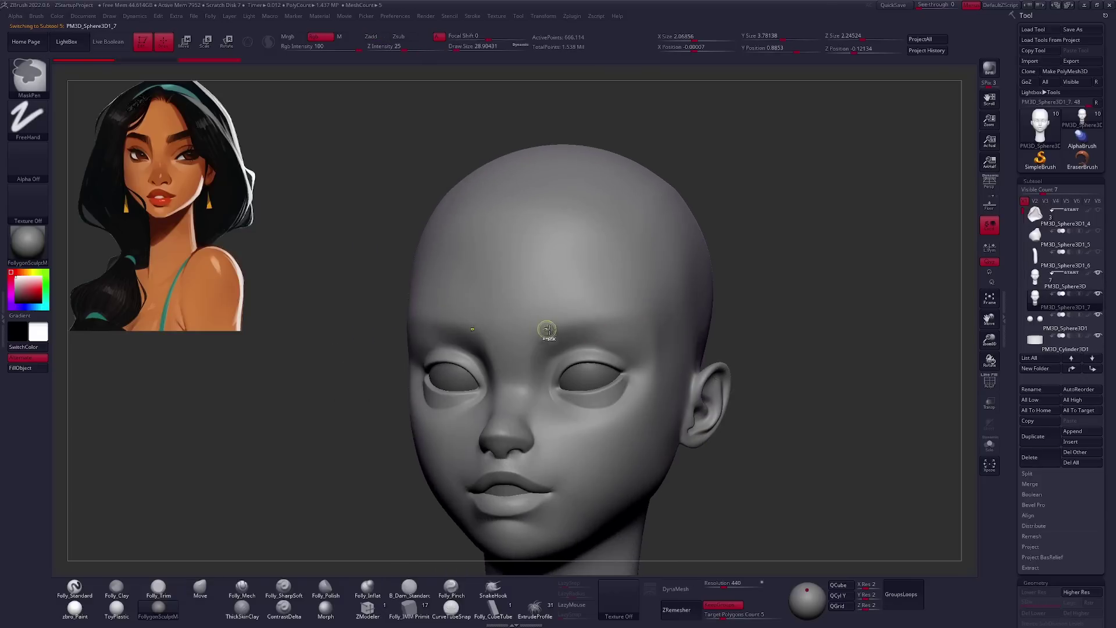
drag(569, 323, 622, 317)
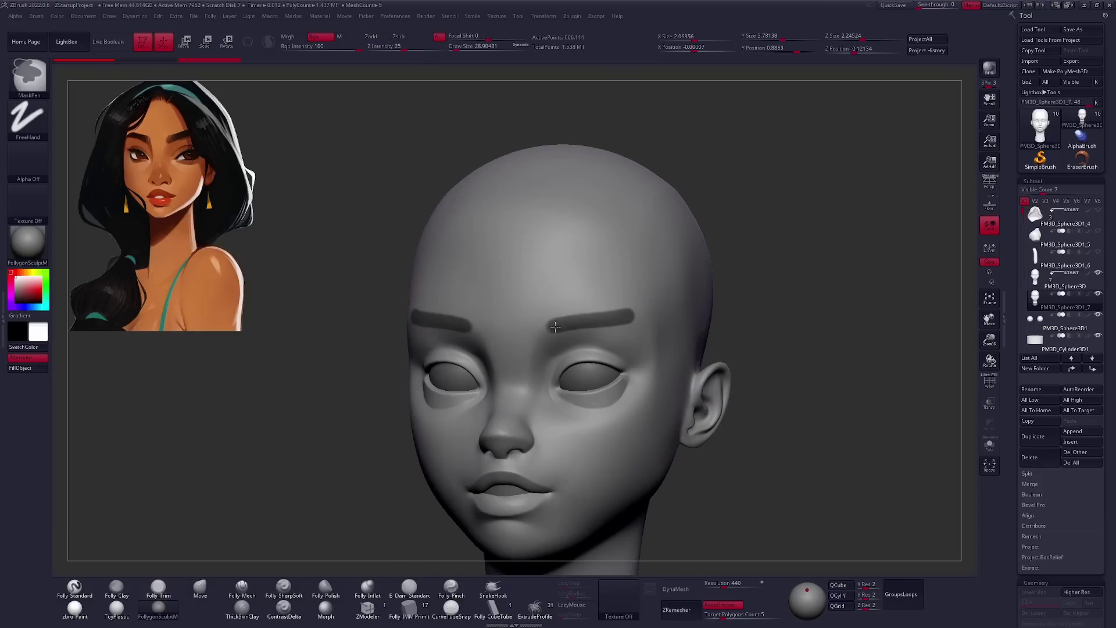
shift+right_drag(534, 349, 464, 326)
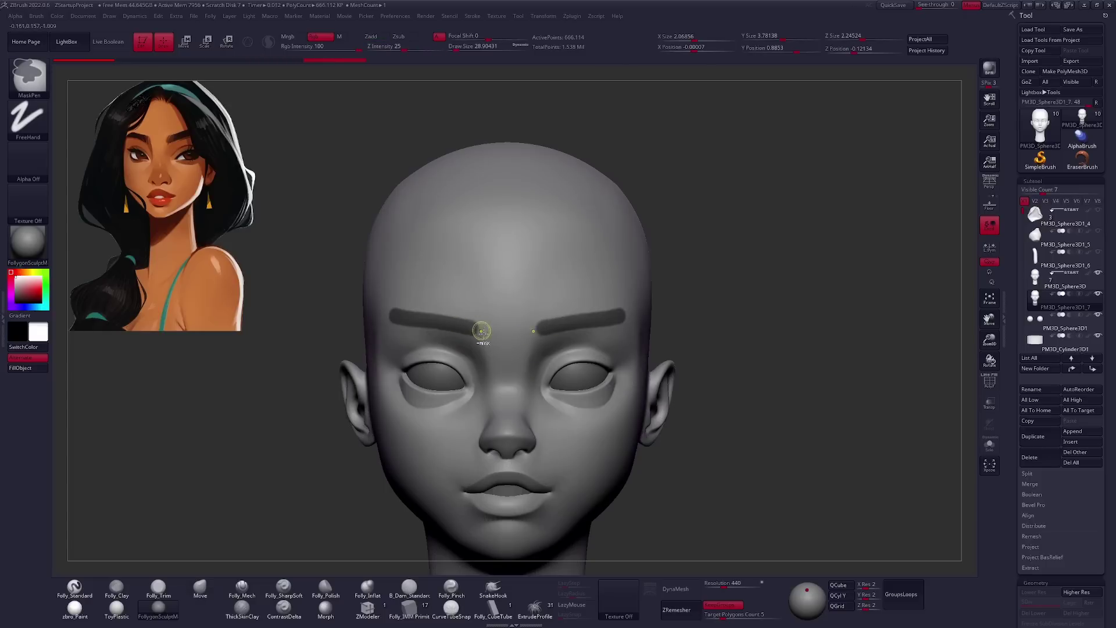
right_drag(533, 333, 460, 330)
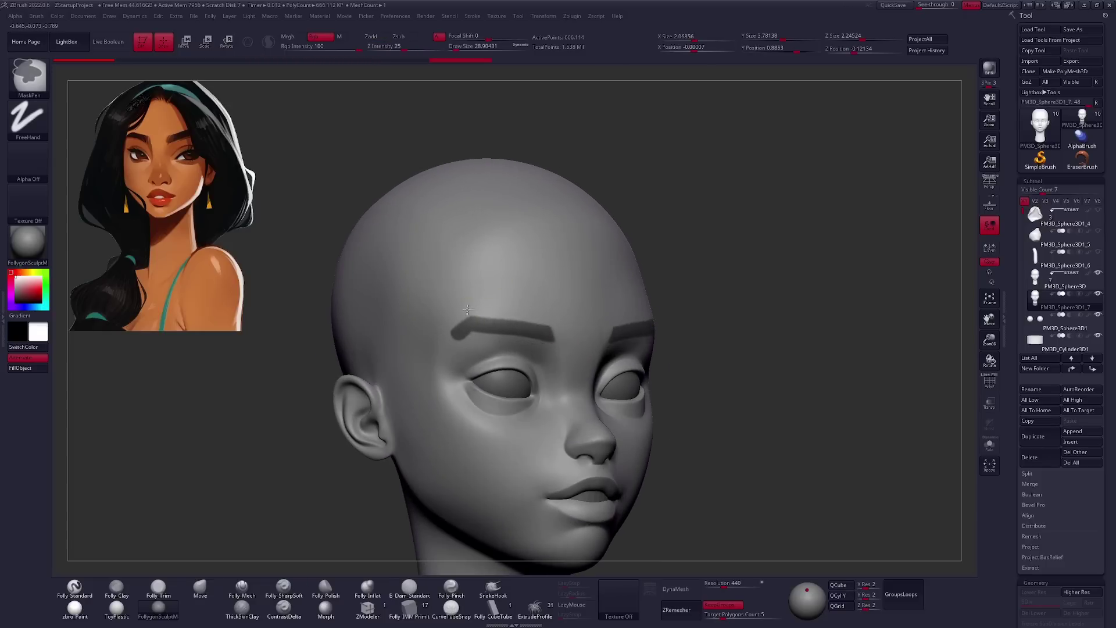
mouse_move(515, 407)
right_down()
mouse_move(495, 333)
mouse_move(437, 397)
right_up()
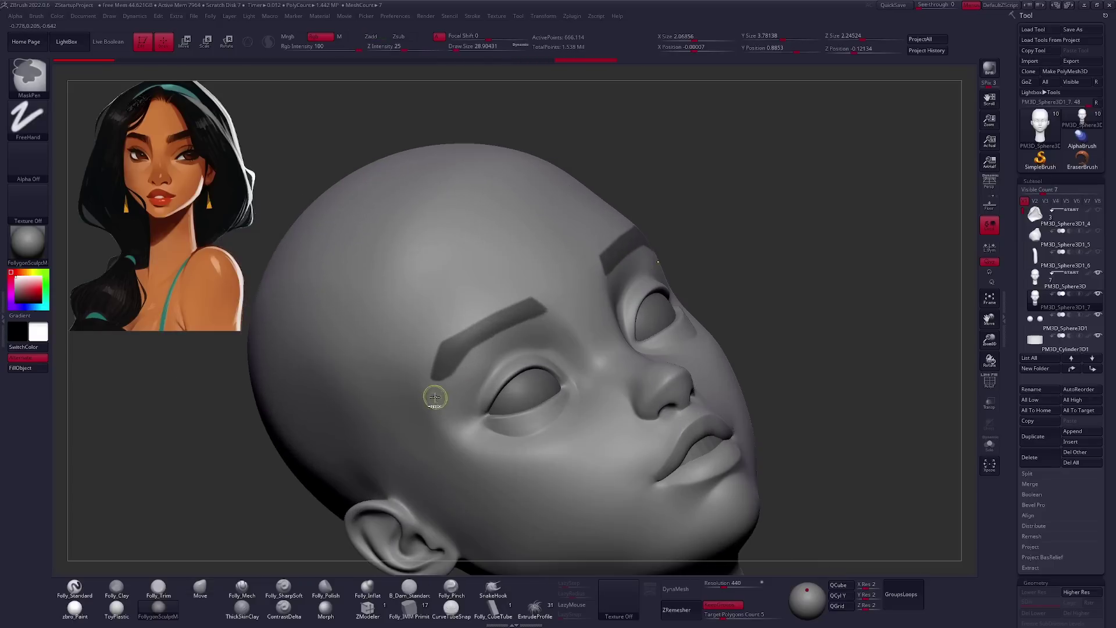
shift+right_drag(503, 345, 747, 324)
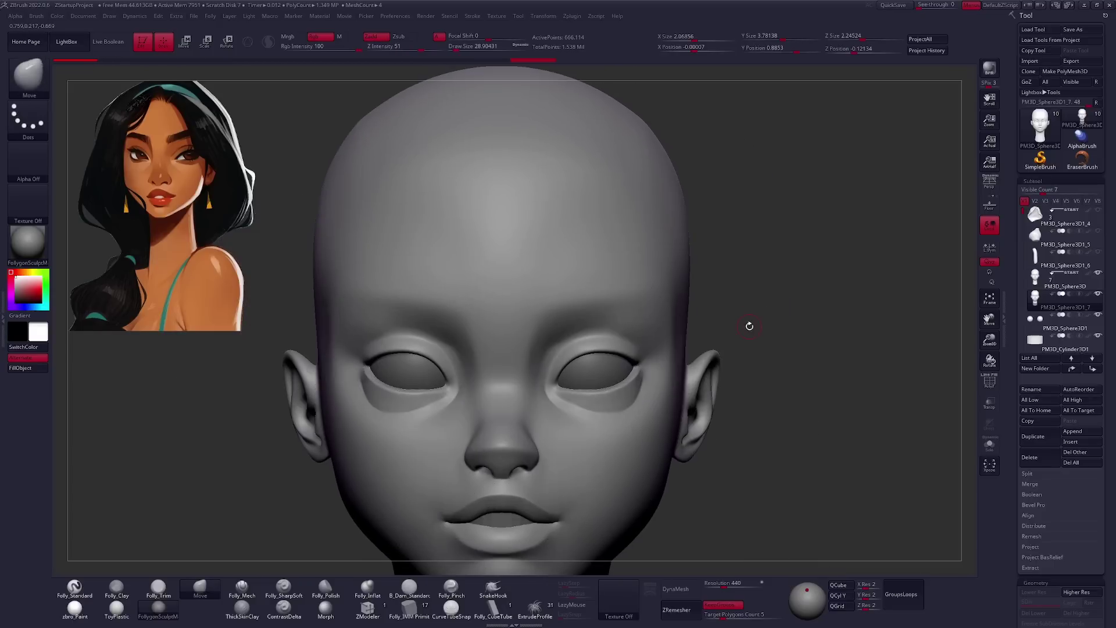
key(shift+f)
alt+click(624, 299)
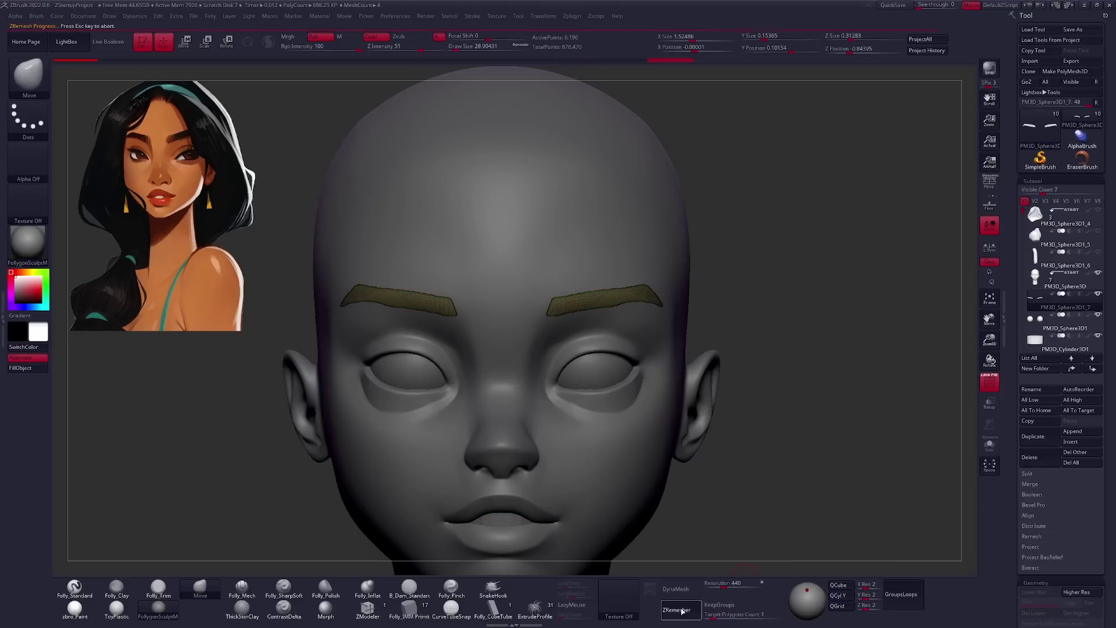
Solo the extracted eyebrow mesh and zoom in on its outer tip.
key(w)
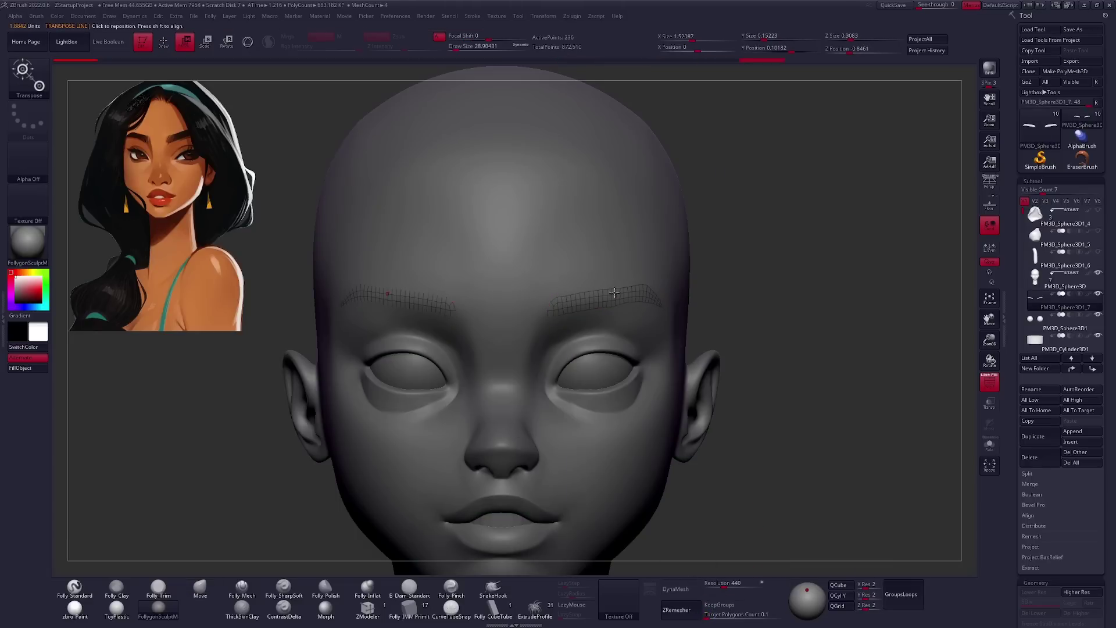
key(q)
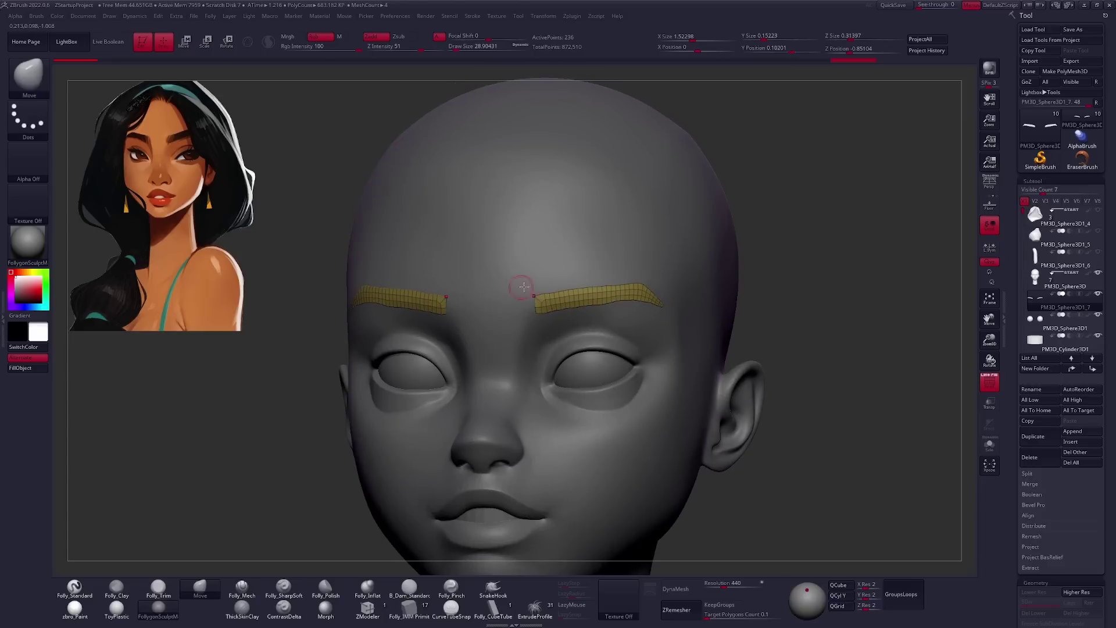
key(ctrl+shift+s)
alt+drag(627, 316, 590, 398)
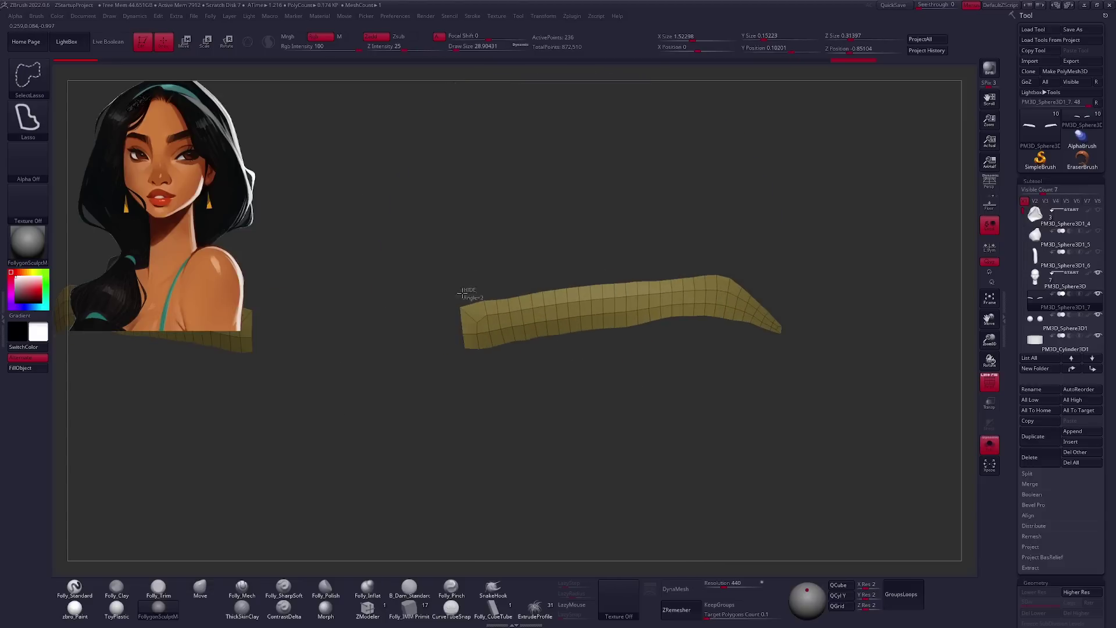
click(557, 390)
mouse_move(499, 408)
mouse_down()
mouse_move(542, 403)
mouse_move(553, 323)
mouse_move(590, 349)
mouse_up()
key(w)
key(ctrl+shift+s)
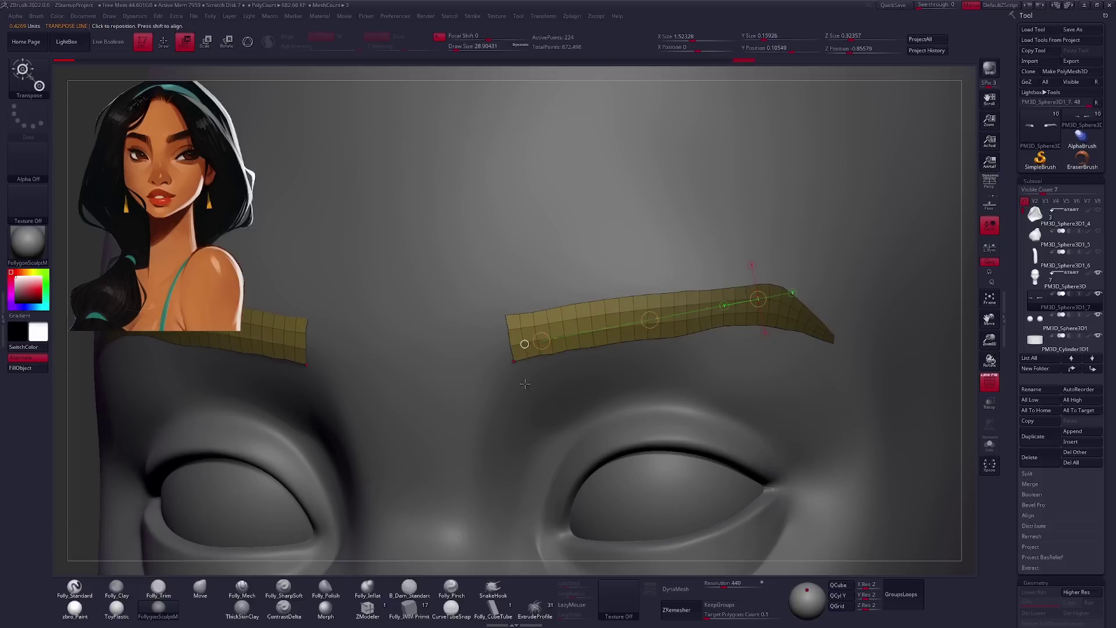
key(q)
key(f)
key(ctrl+shift+s)
mouse_move(581, 348)
alt+mouse_down()
mouse_move(701, 348)
mouse_move(686, 343)
alt+mouse_up()
Mask all but the brow's outer tip, Transpose-move it downward, and clear the mask.
right_click(697, 325)
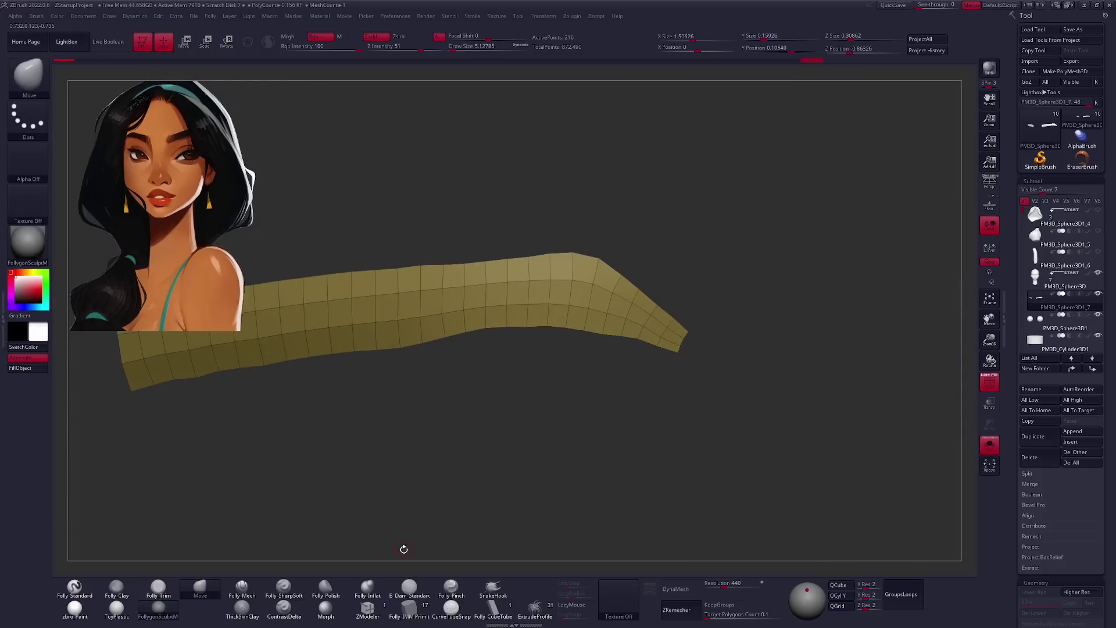
key(w)
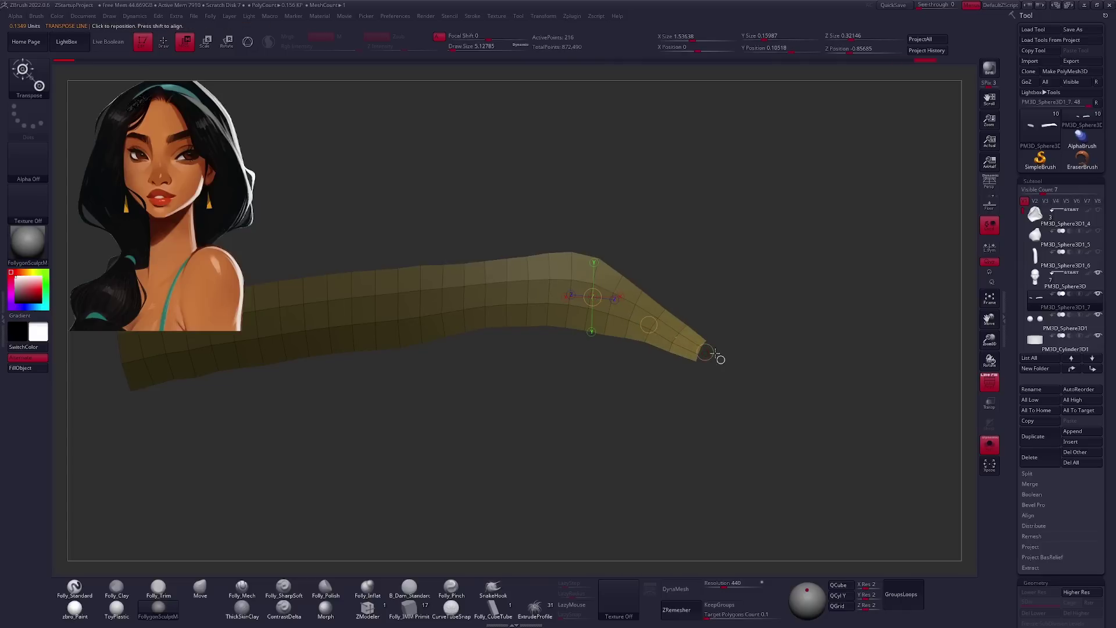
ctrl+click(720, 359)
drag(719, 360, 714, 323)
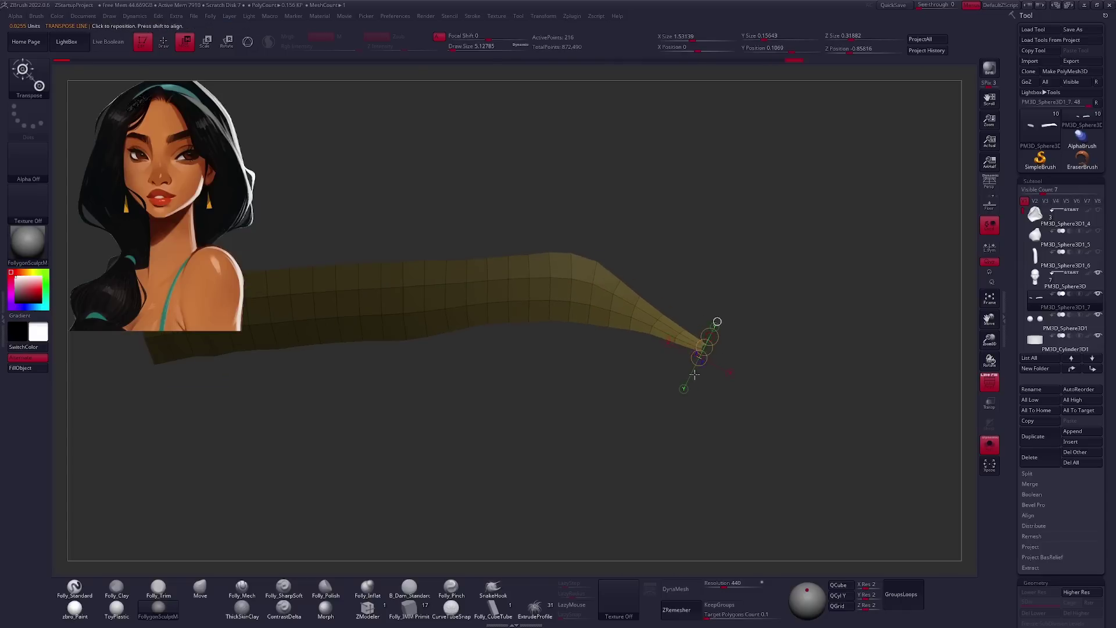
ctrl+click(647, 416)
Extend the brow's tapered end with the ZModeler QMesh polygon action.
key(b)
key(z)
key(m)
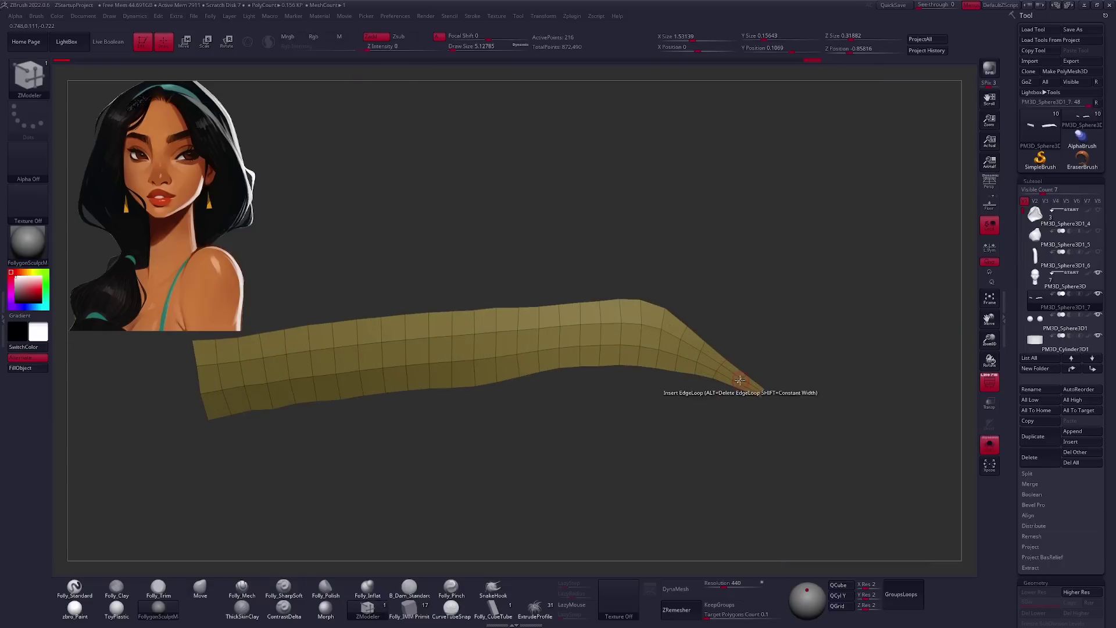
key(space)
click(634, 403)
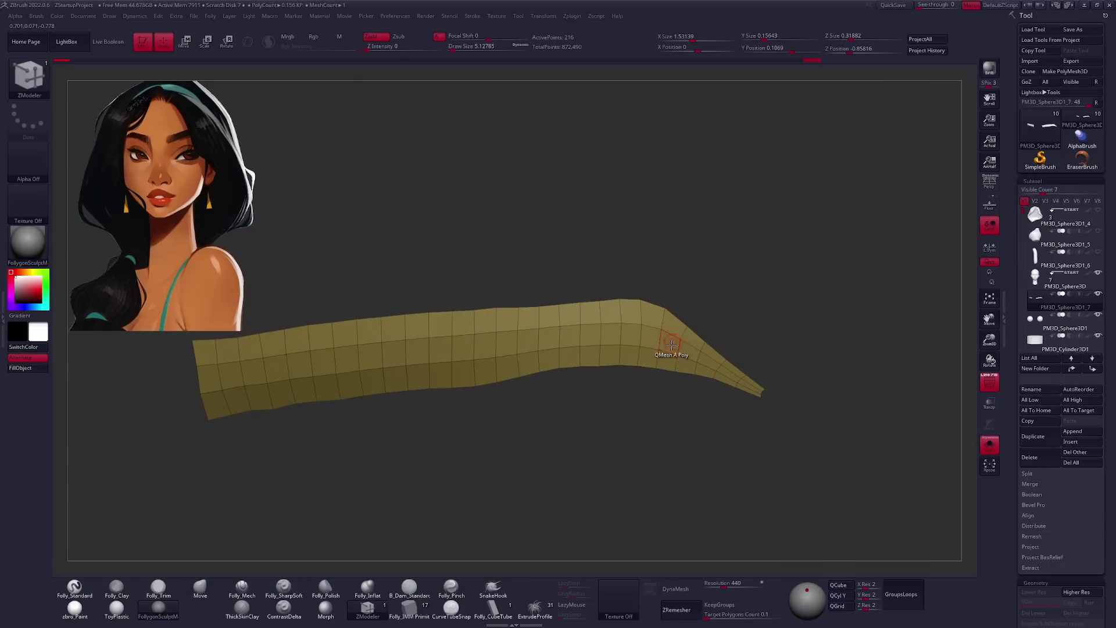
ctrl+right_drag(708, 372, 681, 364)
key(b)
key(m)
key(v)
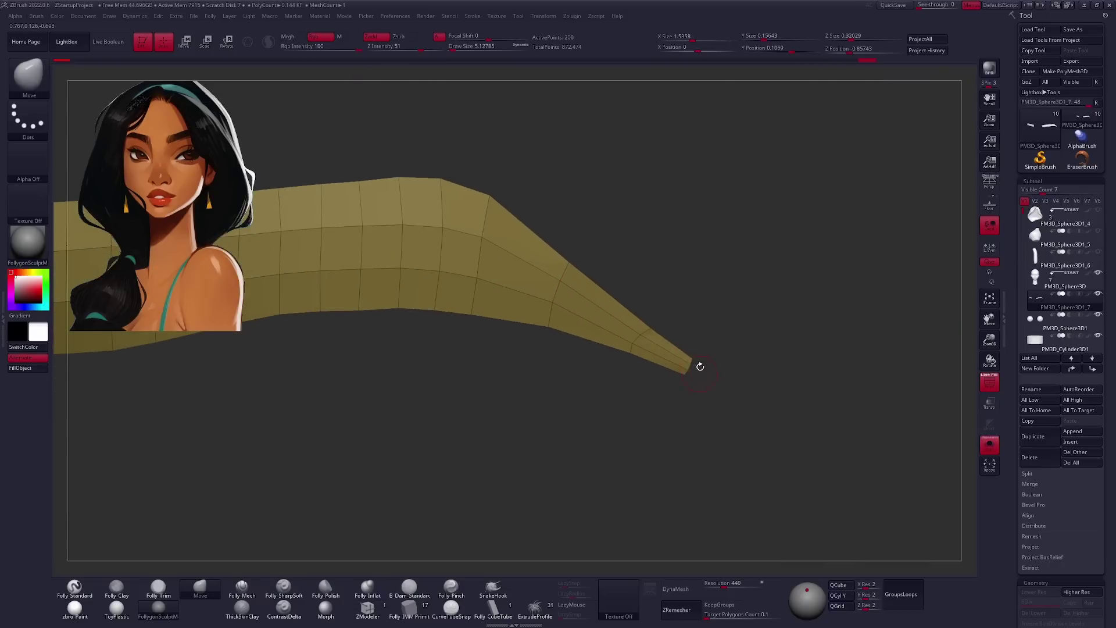
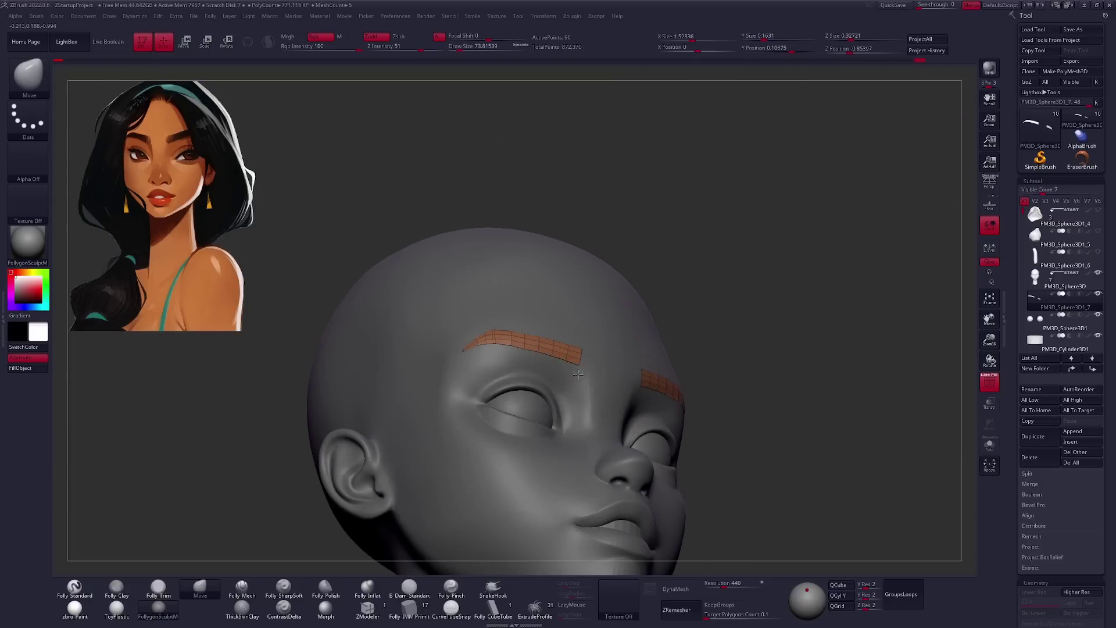
Solo the eyebrow strips and extrude them with ZModeler Extrude on All Polygons.
click(367, 607)
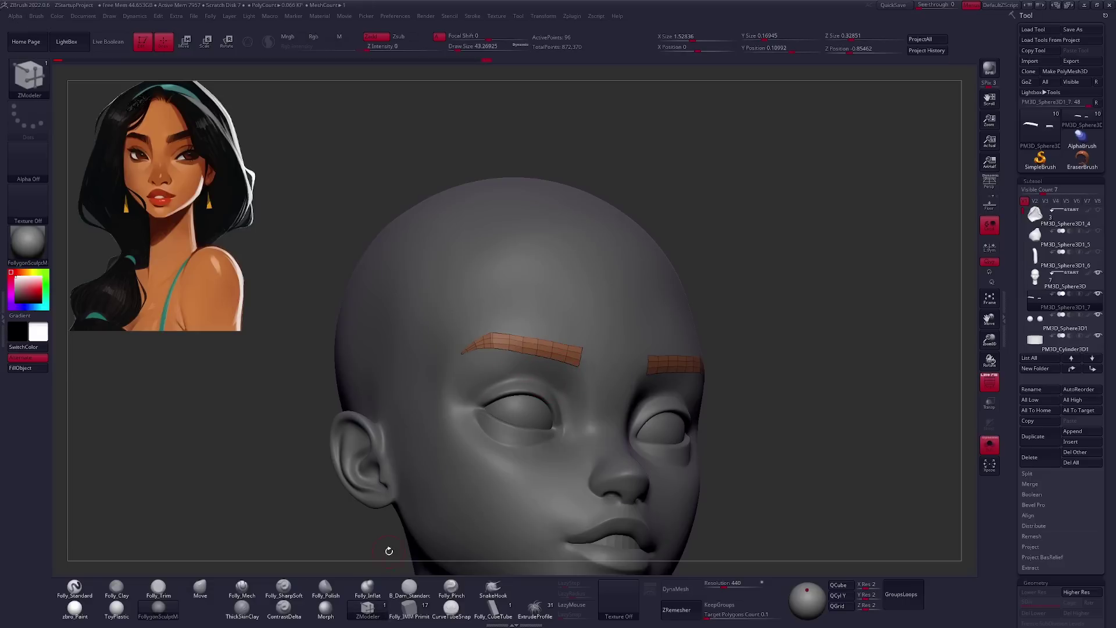
key(space)
click(476, 331)
click(547, 399)
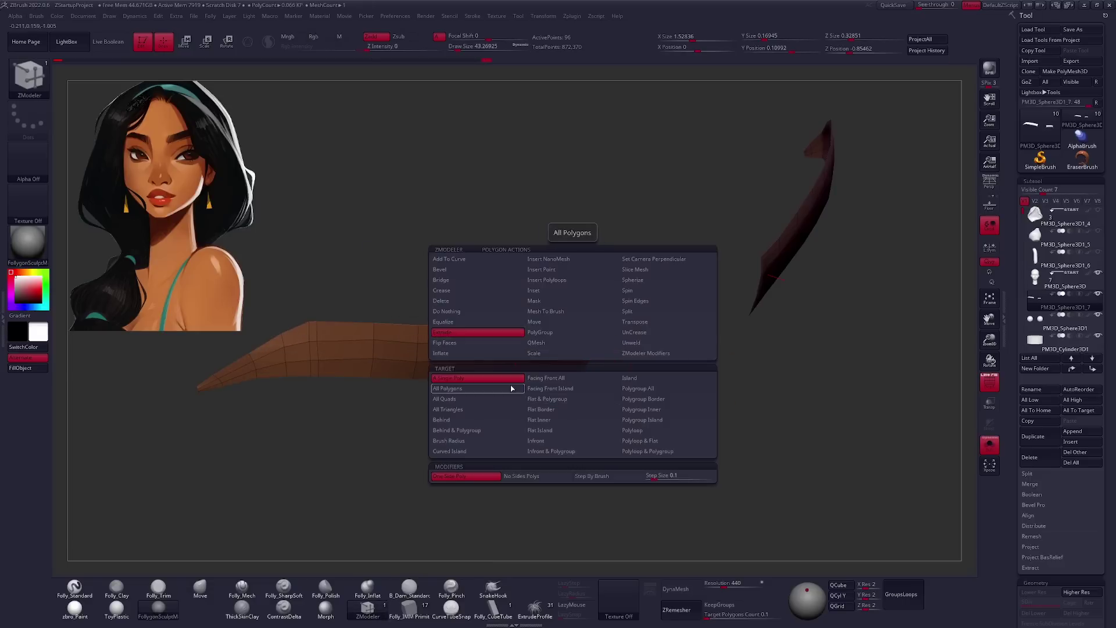
drag(559, 361, 560, 326)
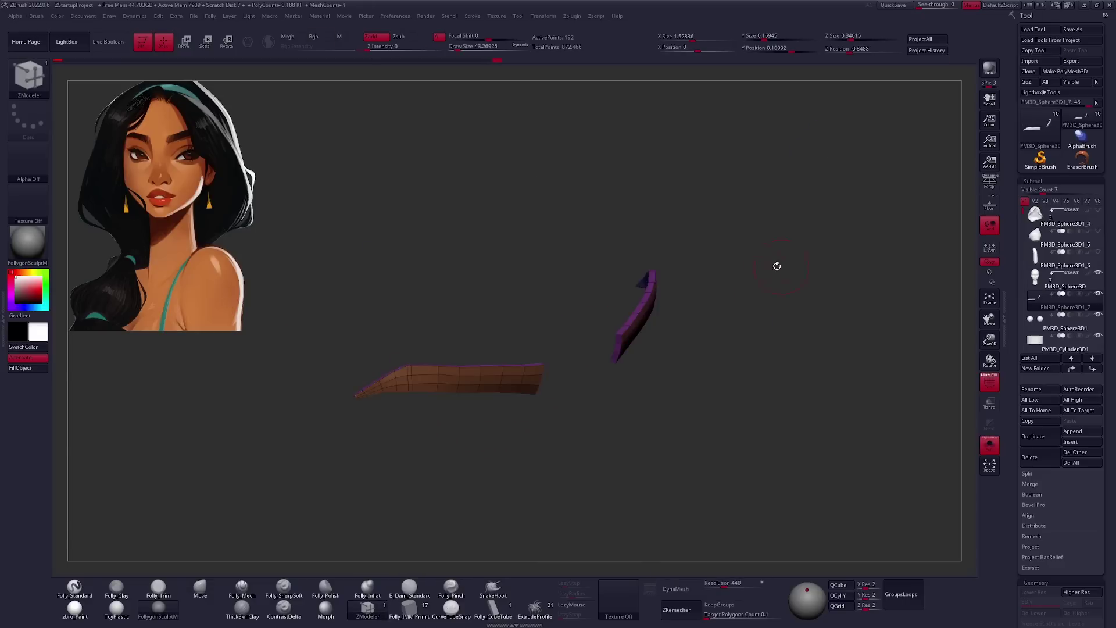
Unsolo the eyebrows and frame the head from the front to check them.
ctrl+shift+click(643, 323)
key(w)
key(q)
key(f)
mouse_move(627, 336)
mouse_down()
mouse_move(721, 298)
mouse_move(722, 345)
mouse_move(718, 317)
mouse_move(560, 283)
mouse_up()
key(space)
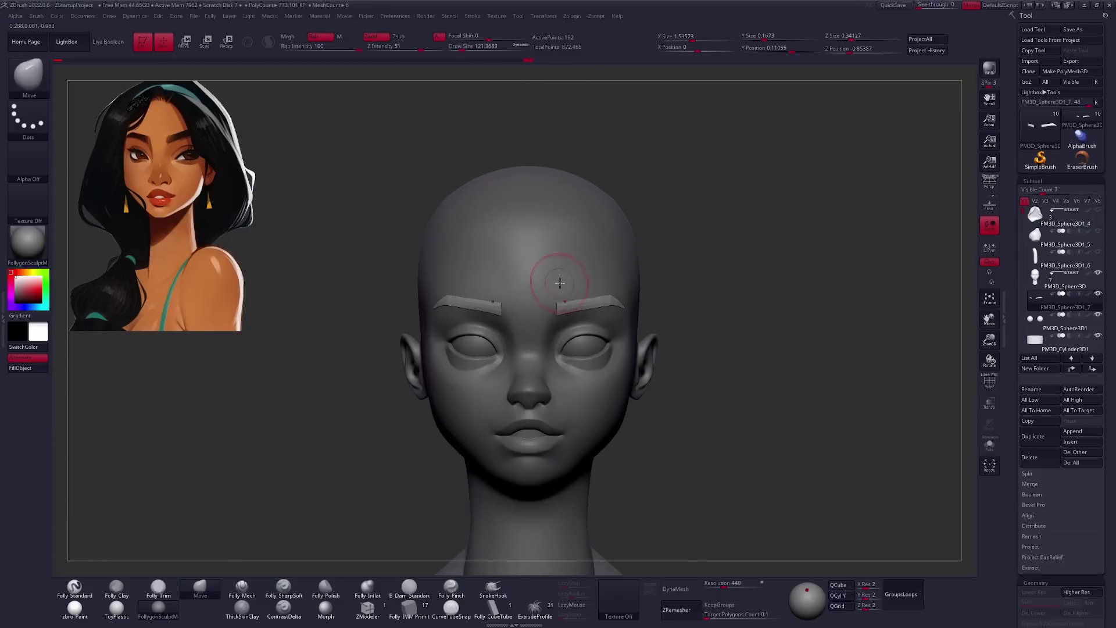
ctrl+right_drag(558, 296, 555, 278)
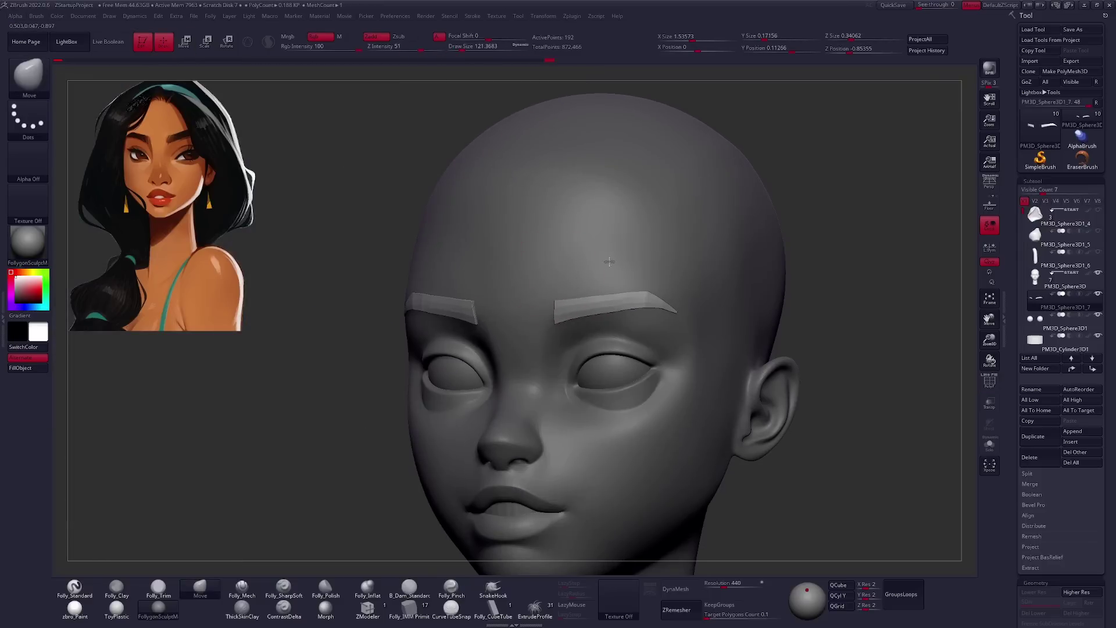
mouse_move(587, 328)
right_down()
mouse_move(691, 315)
mouse_move(685, 361)
mouse_move(673, 354)
right_up()
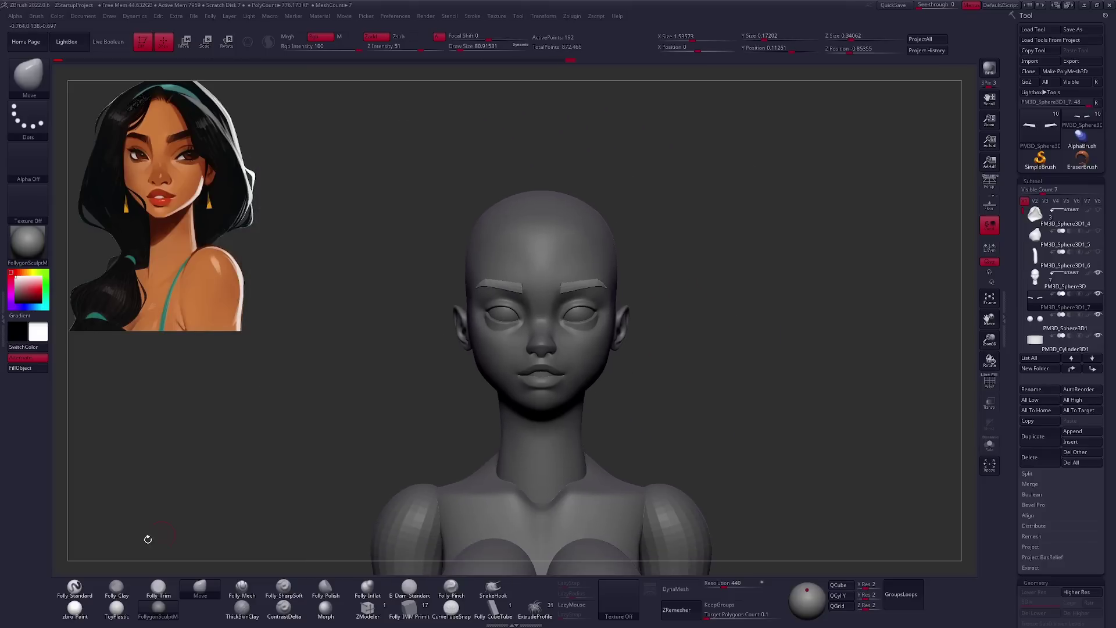
Switch to the zbro_Paint material and fill the first piece with reference-sampled skin tone.
click(74, 607)
click(27, 300)
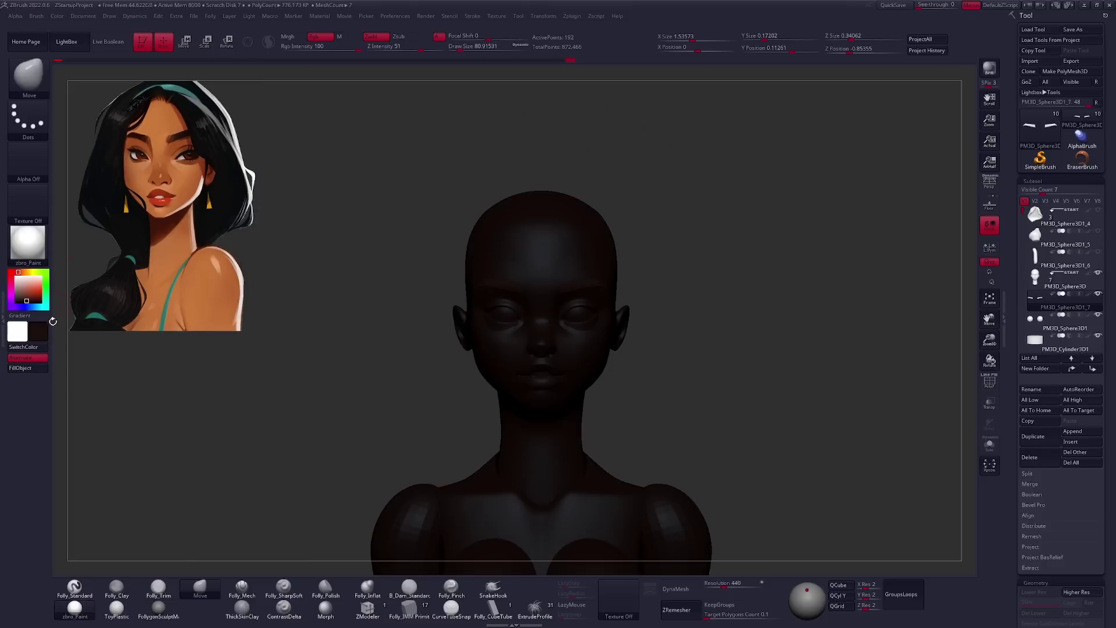
click(27, 368)
alt+click(514, 319)
key(c)
key(c)
key(c)
key(c)
key(c)
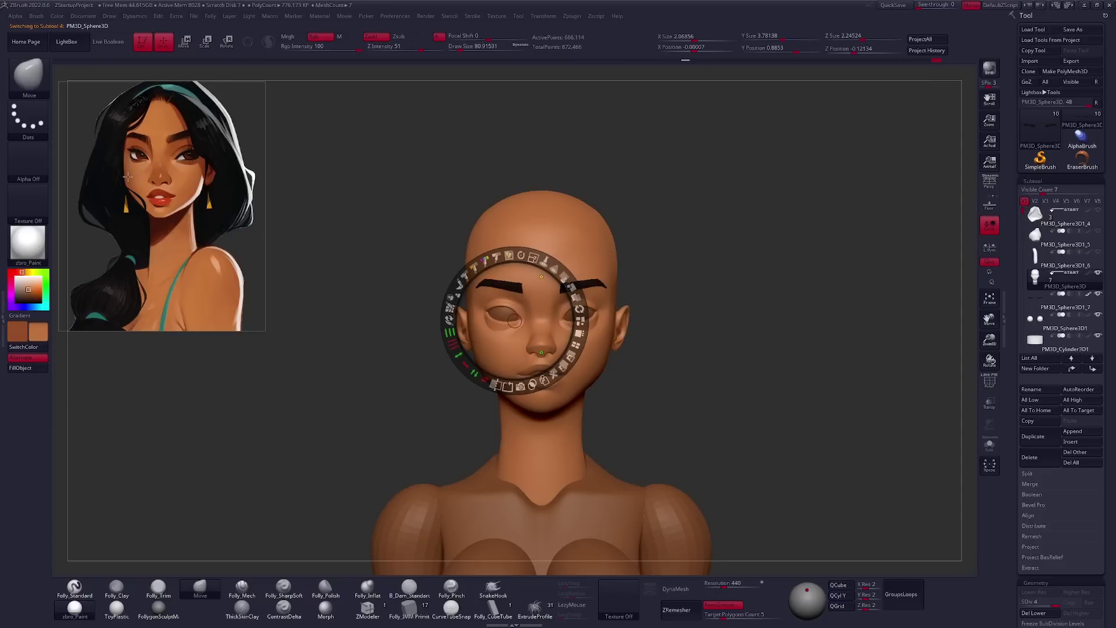
key(q)
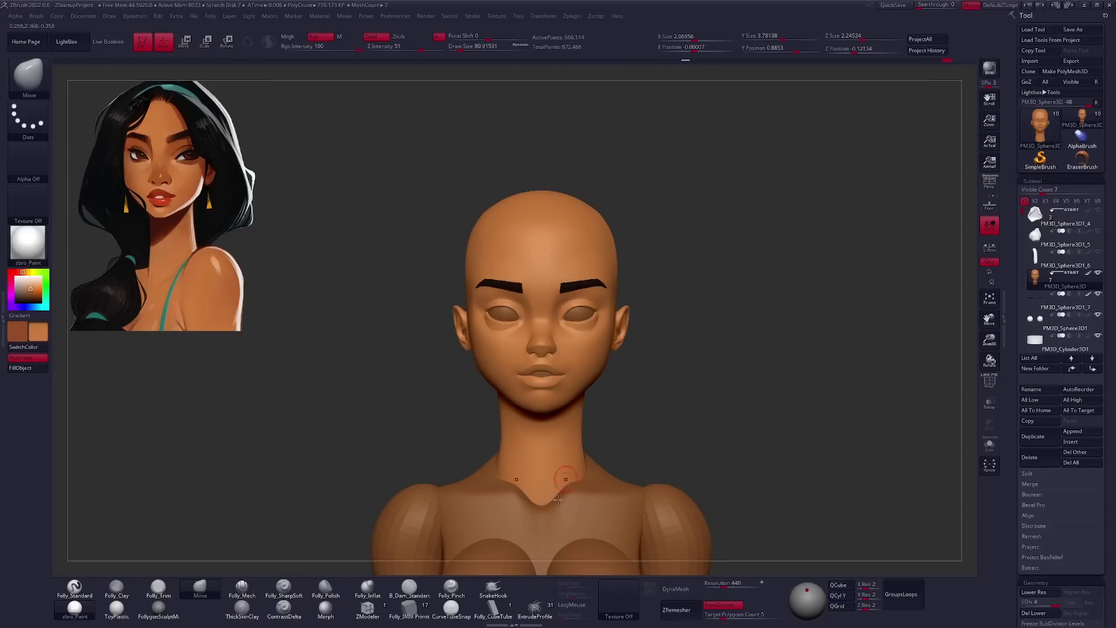
Fill the torso, arms and breasts subtools with the sampled skin tone.
alt+drag(663, 412, 451, 434)
alt+click(451, 433)
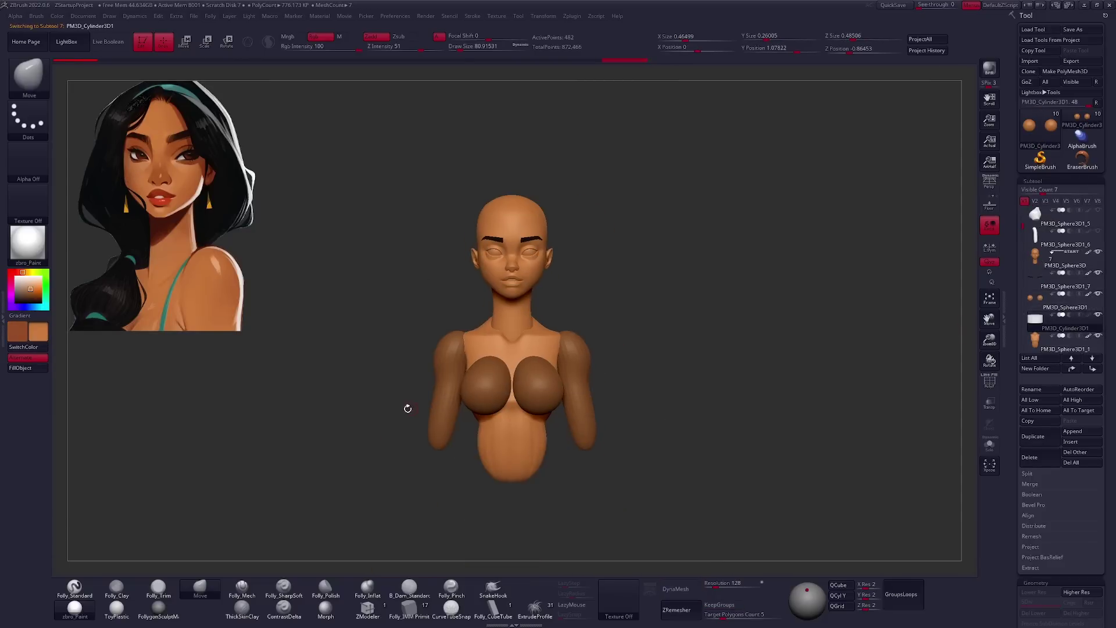
alt+click(435, 387)
alt+click(506, 388)
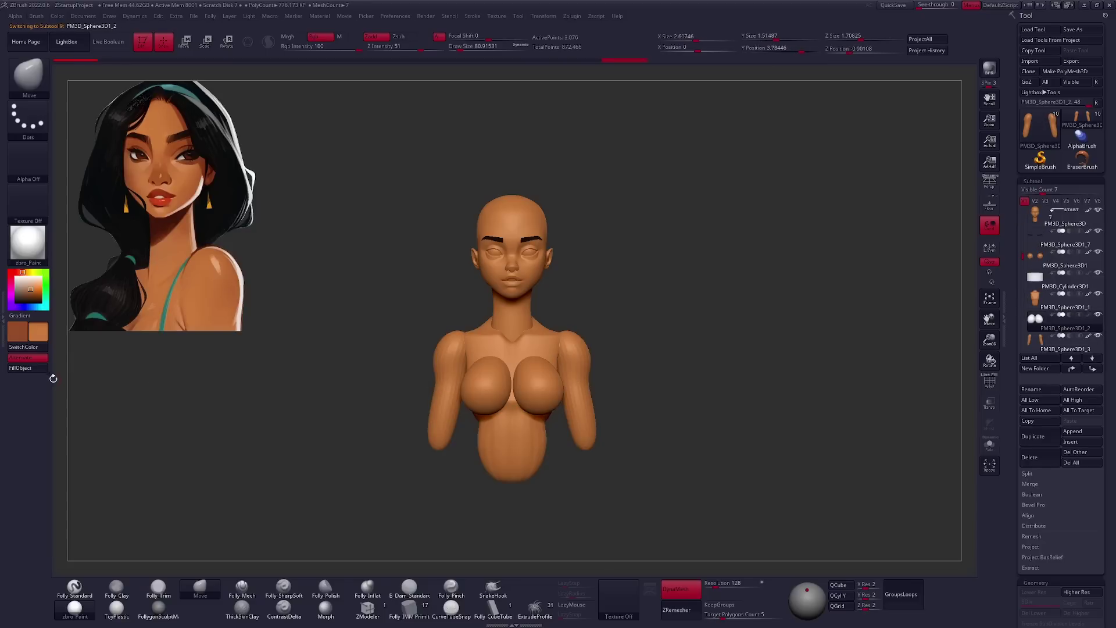
key(z)
key(z)
alt+click(453, 239)
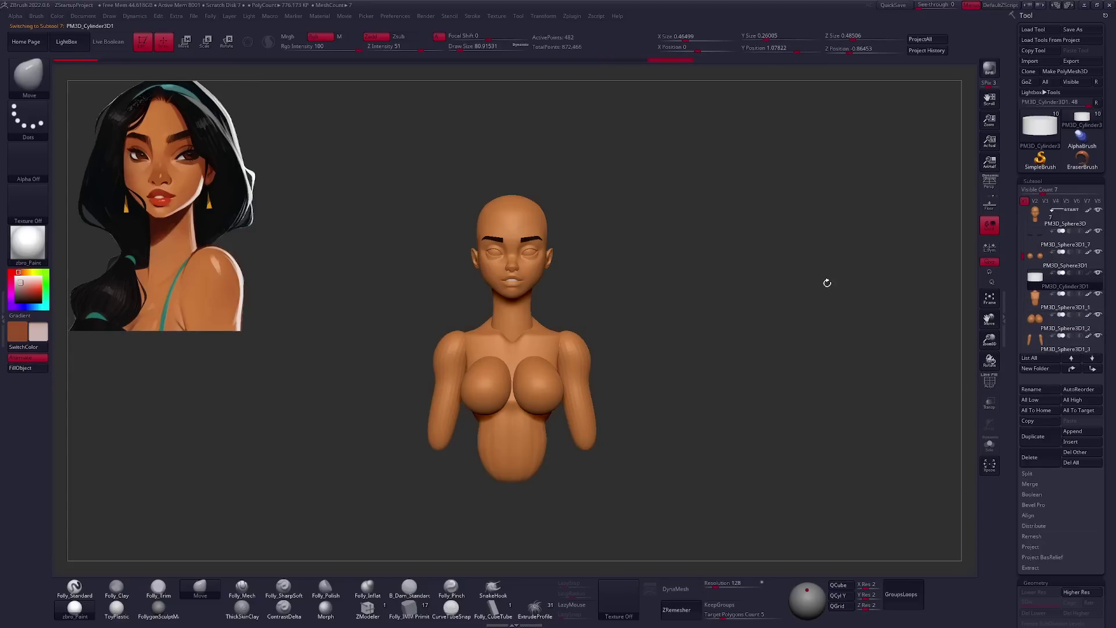
alt+click(481, 256)
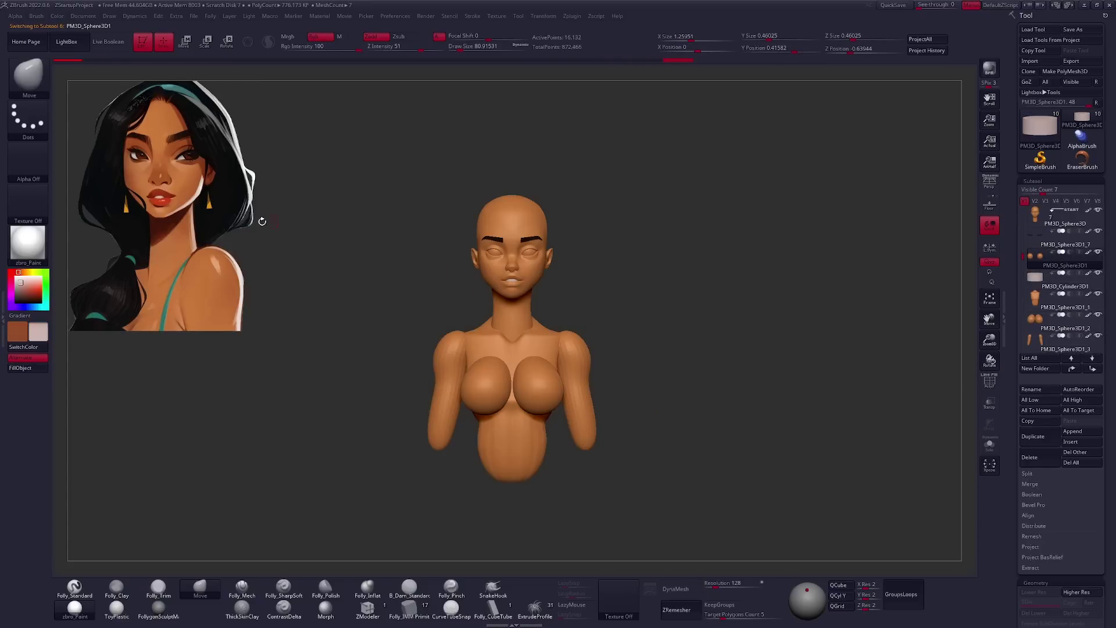
key(z)
Fill the eyeballs light grey, preview a glossy material, then restore zbro_Paint.
key(c)
key(z)
click(23, 368)
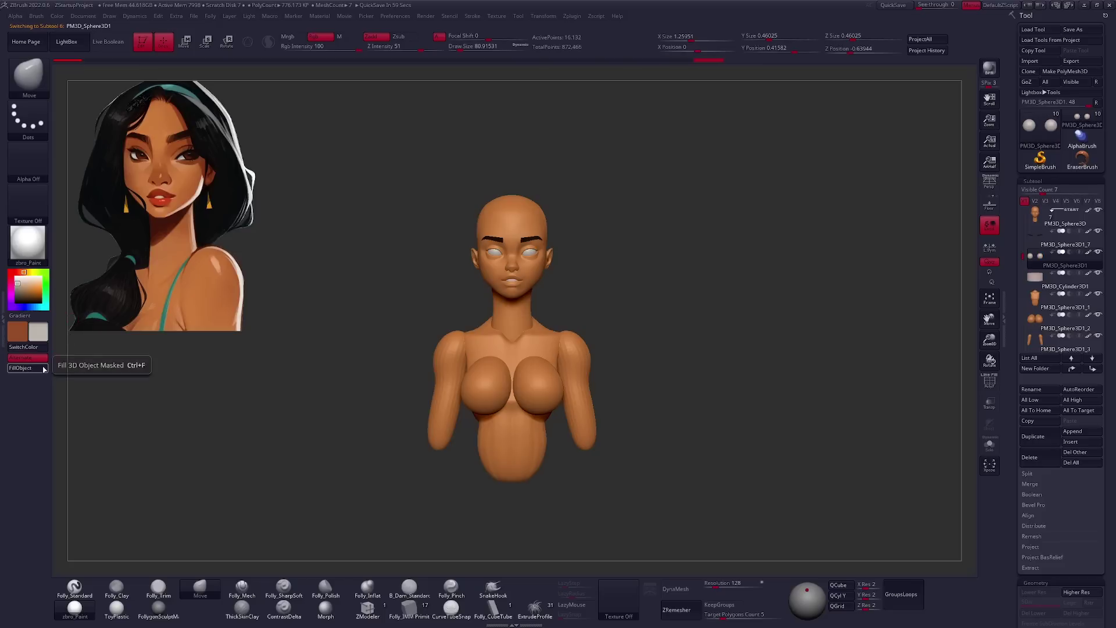
click(116, 607)
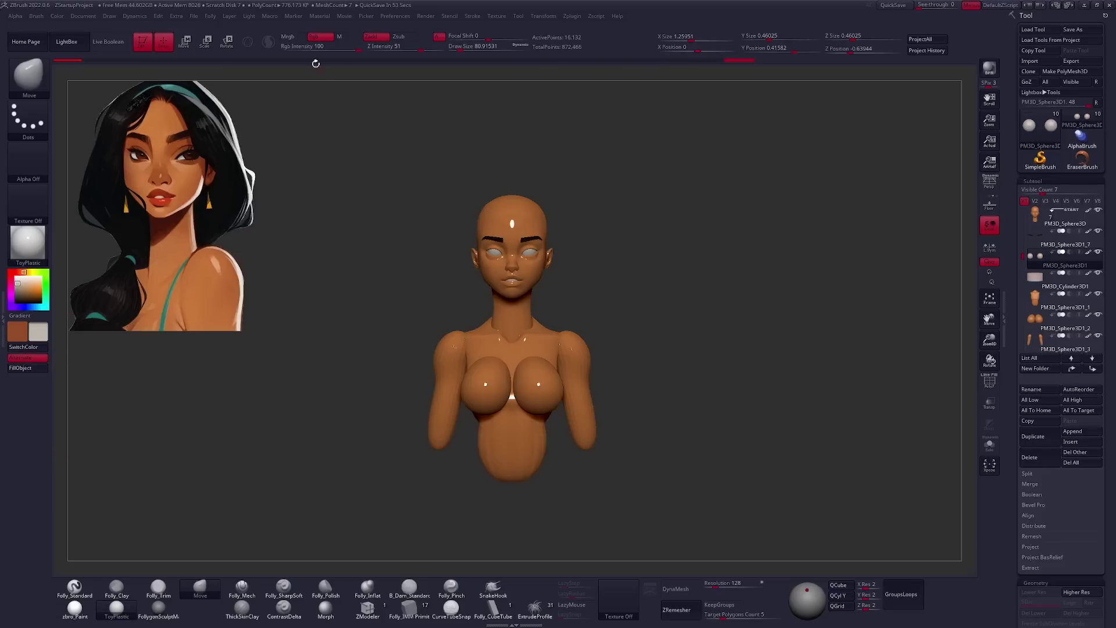
key(v)
click(75, 607)
Fill the eyebrows black and check them on their own.
alt+click(494, 306)
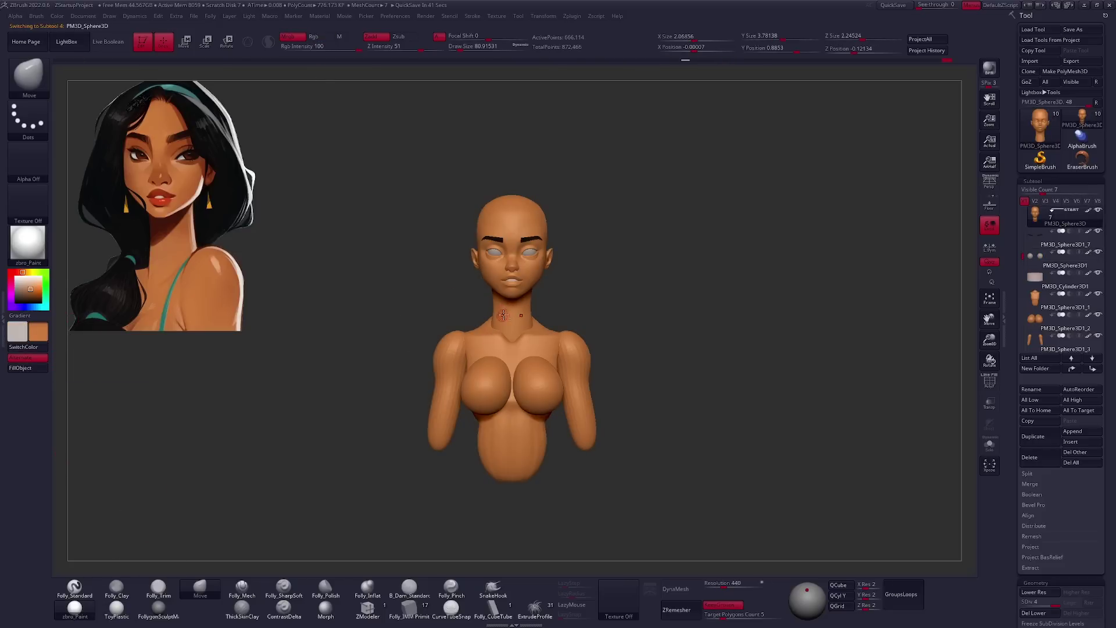
alt+click(484, 349)
alt+click(468, 361)
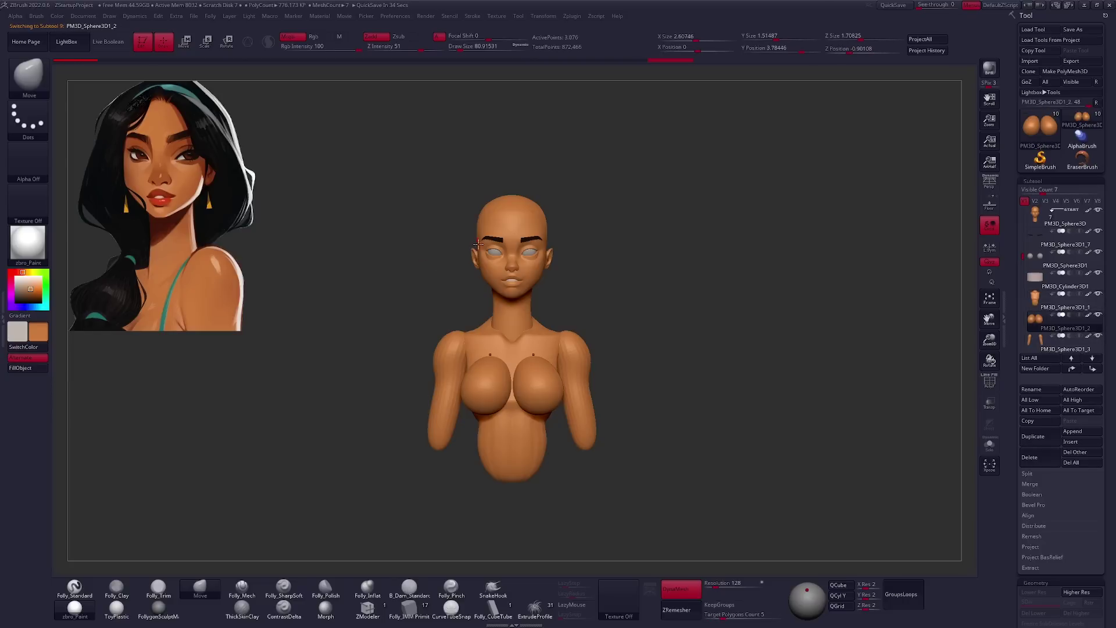
ctrl+shift+click(494, 238)
ctrl+shift+click(120, 349)
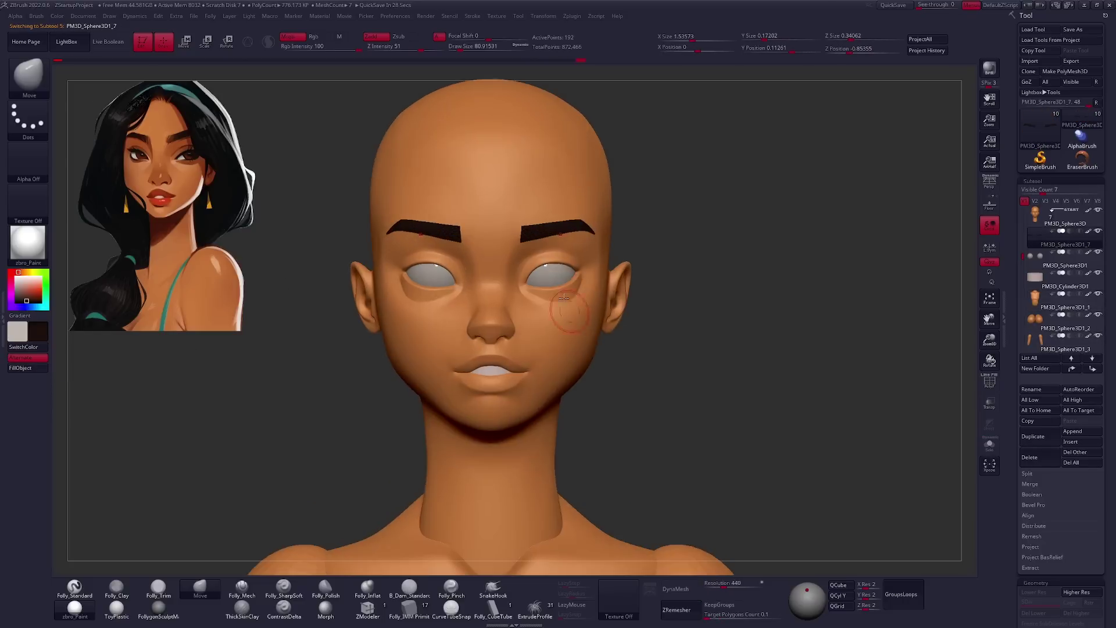
alt+click(556, 277)
key(space)
click(514, 321)
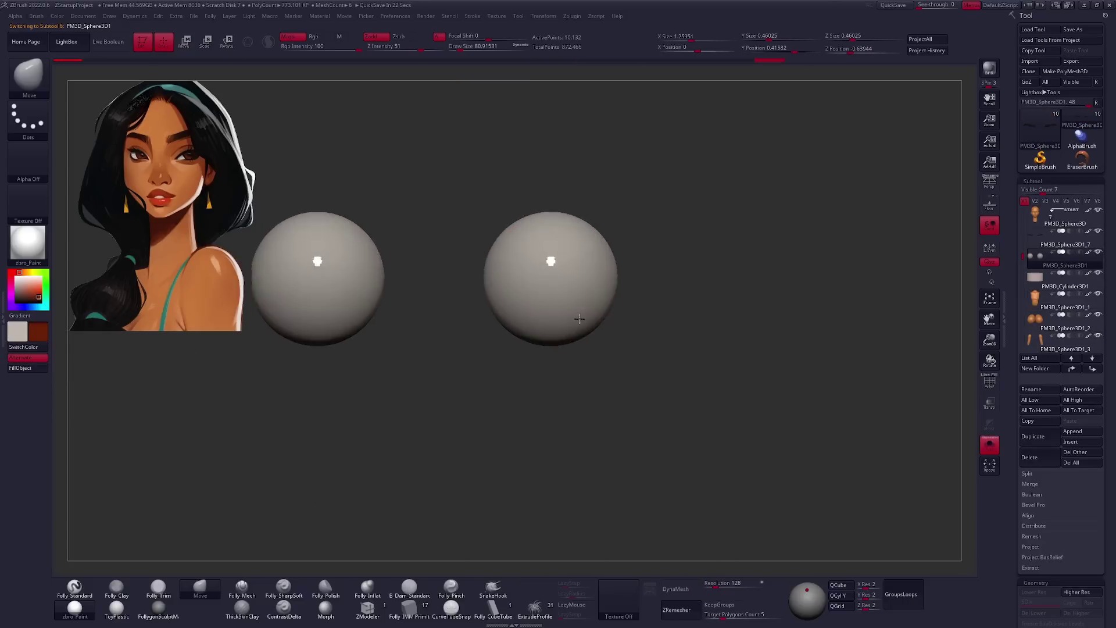
Isolate the eyeballs and mask a round iris area on them.
key(shift+f)
key(ctrl)
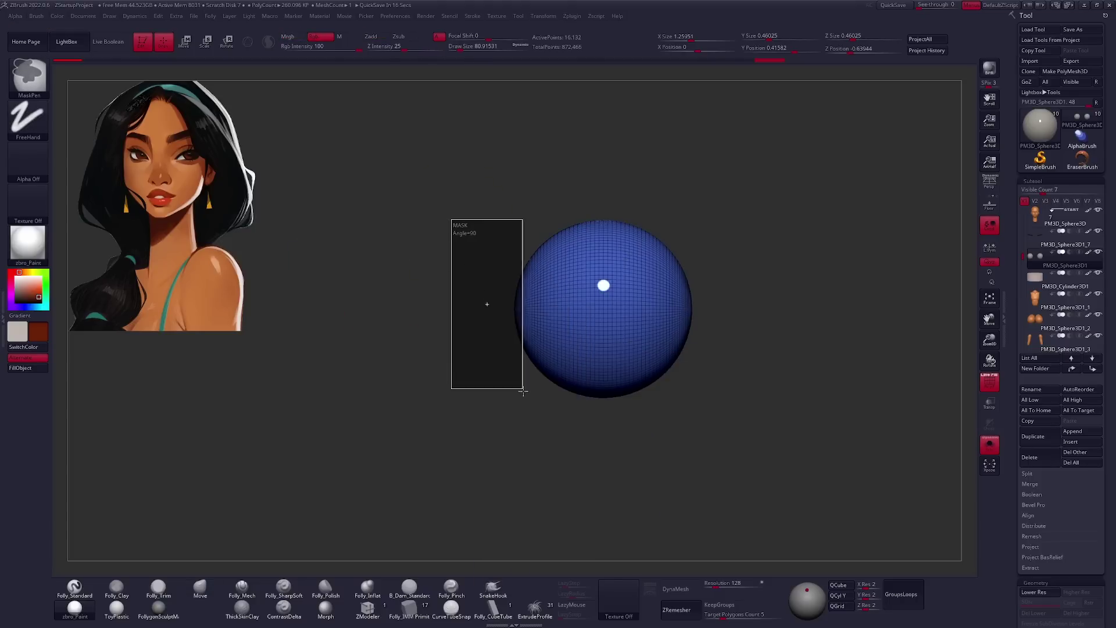
key(shift+f)
mouse_move(511, 367)
right_down()
mouse_move(566, 365)
mouse_move(578, 351)
mouse_move(506, 304)
right_up()
key(ctrl)
key(shift+f)
key(w)
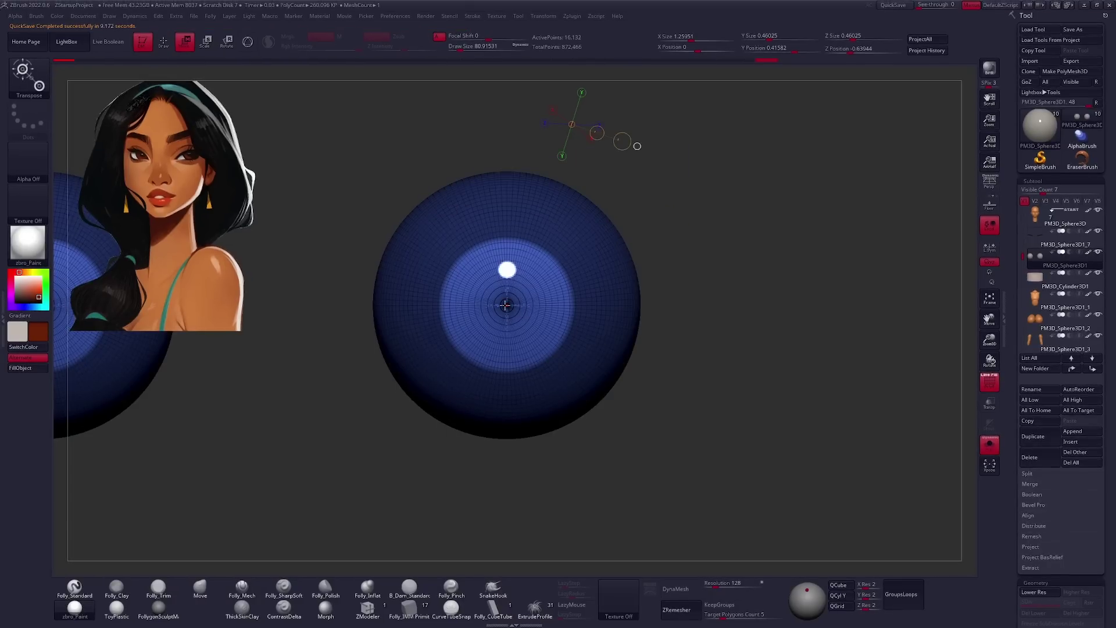
Fill the masked irises brown, clear the mask and zoom in on the face.
mouse_move(639, 311)
alt+right_down()
mouse_move(602, 341)
mouse_move(665, 344)
alt+right_up()
key(shift+f)
key(b)
key(m)
key(v)
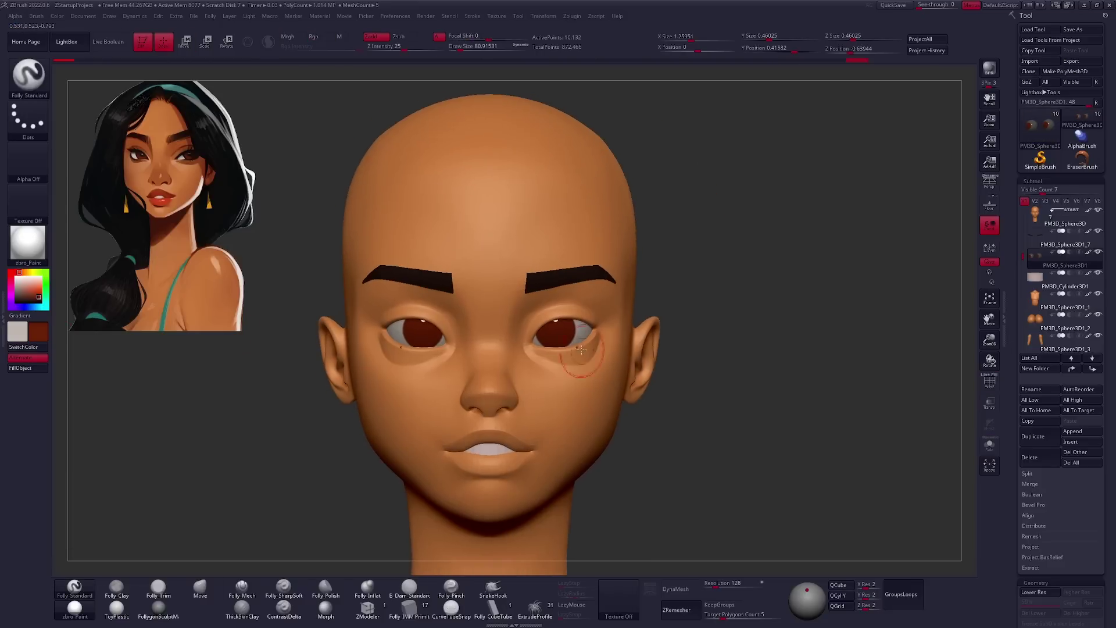
alt+right_drag(569, 393, 327, 187)
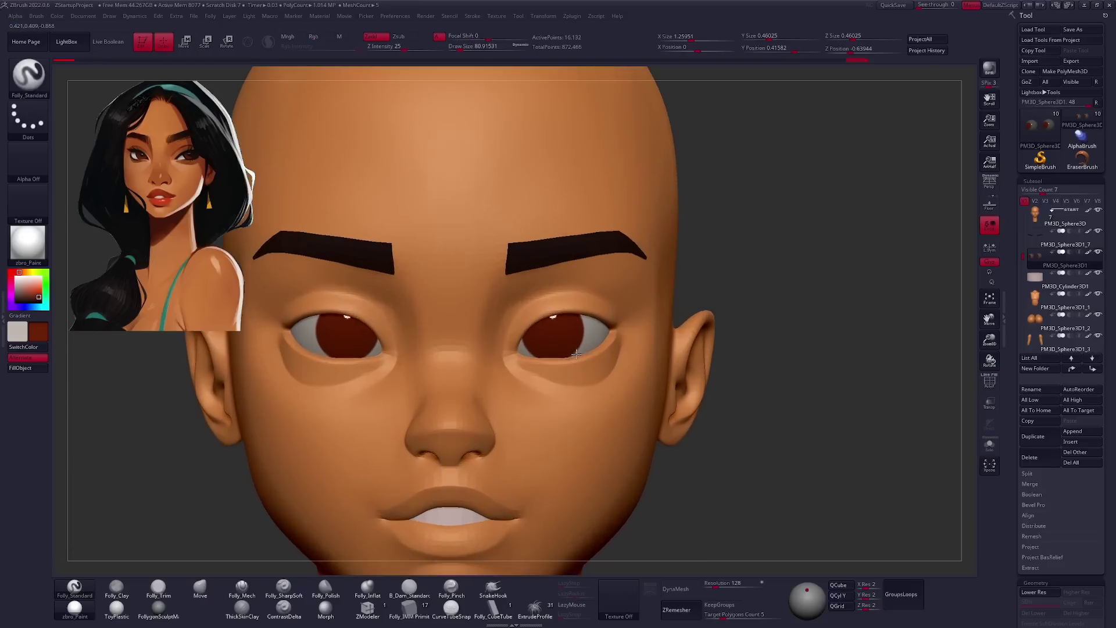
key(shift+z)
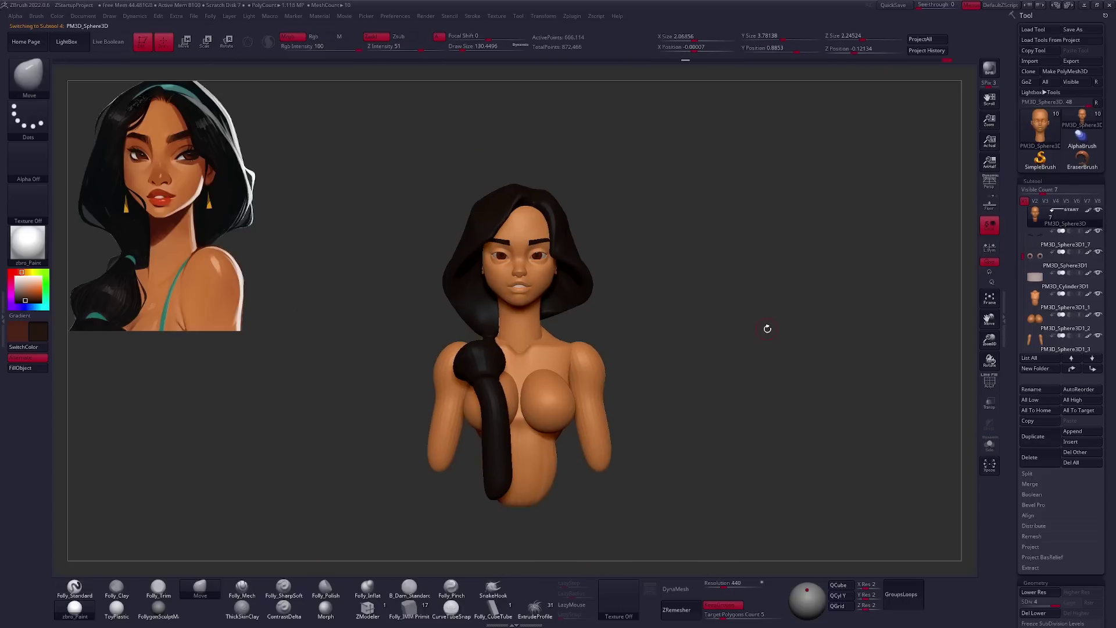
Colour the hair and braid knot pieces black with colour painting enabled.
alt+click(457, 278)
click(35, 347)
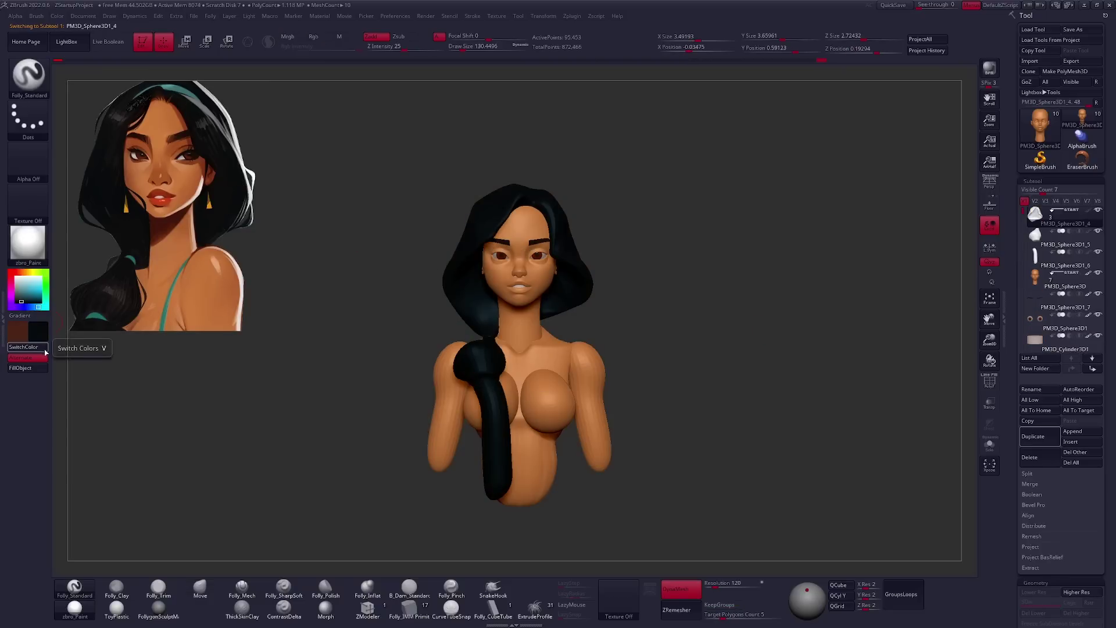
click(288, 36)
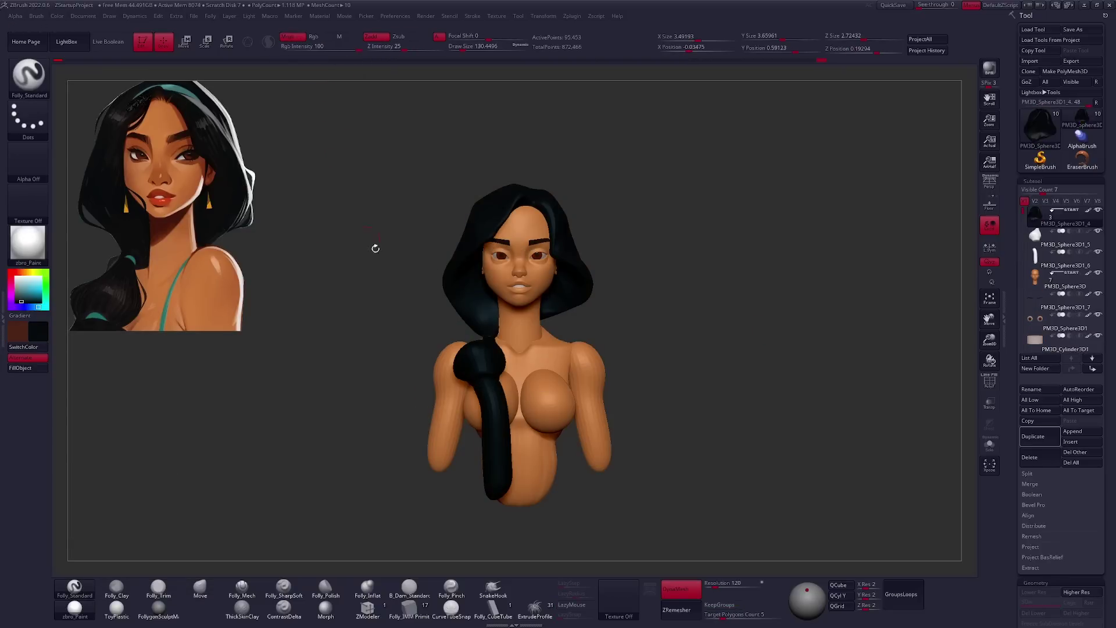
alt+click(472, 341)
drag(628, 360, 620, 343)
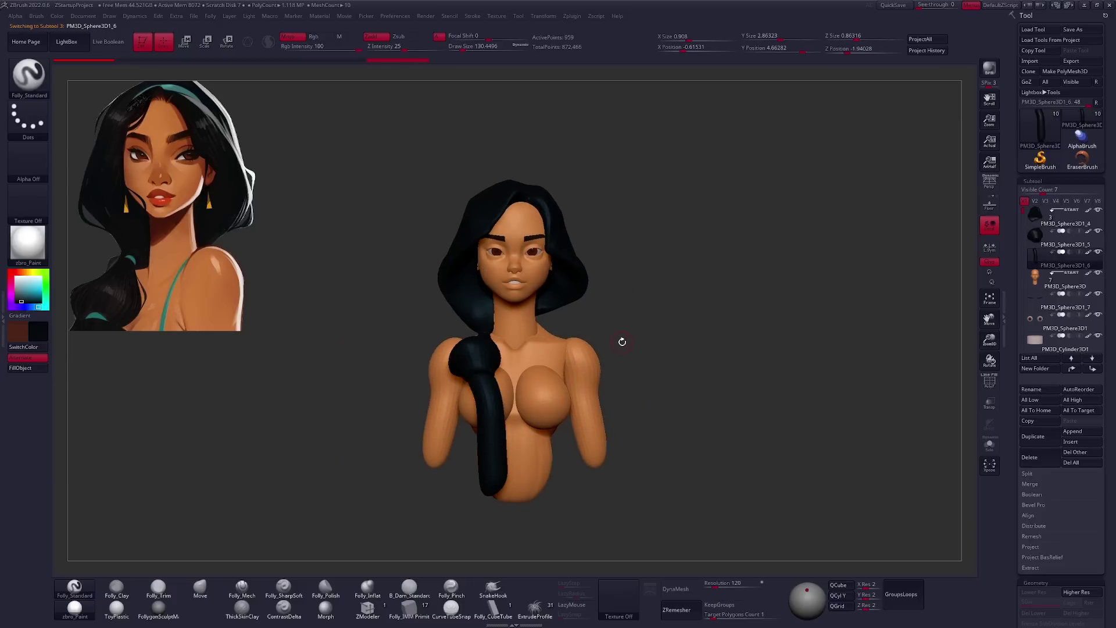
ctrl+right_drag(563, 299, 922, 329)
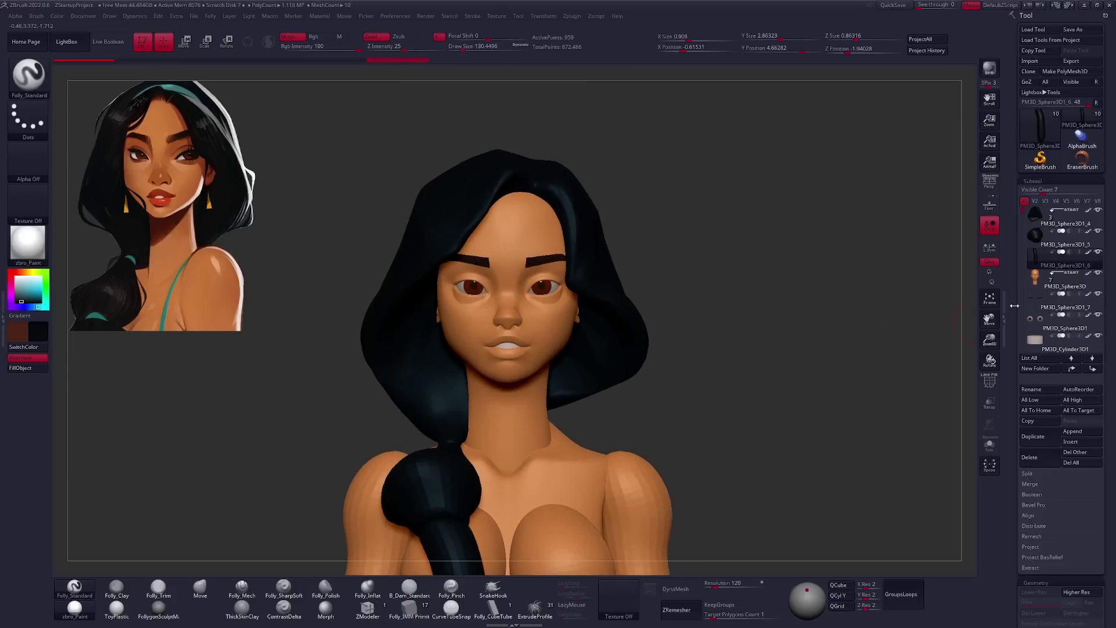
Shorten the Subtool list and open the Append 3D Meshes picker.
click(1065, 286)
click(1048, 201)
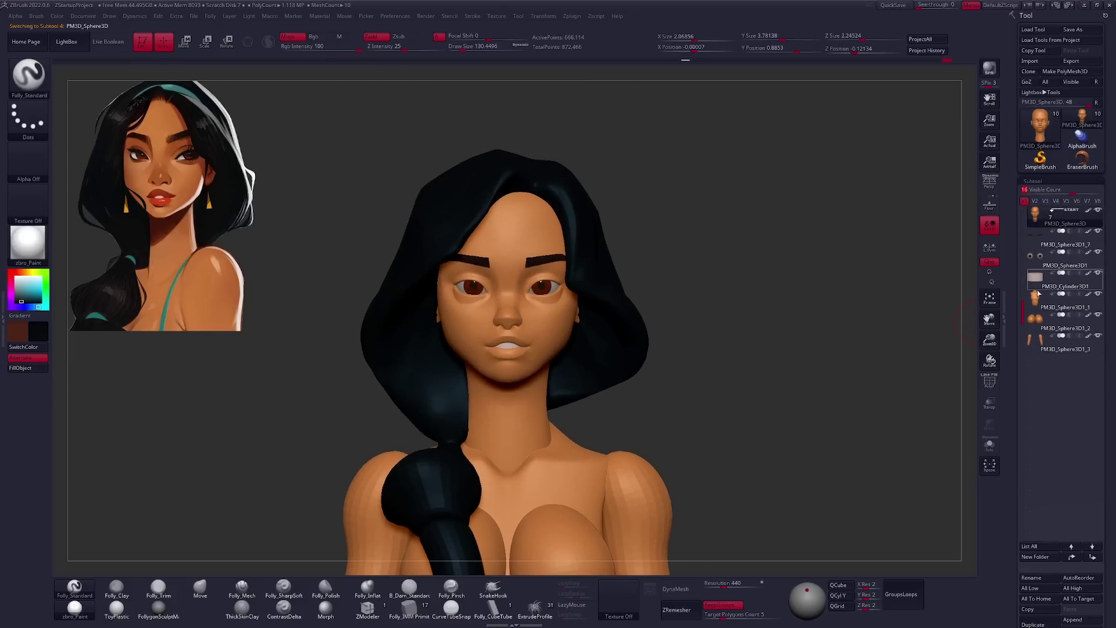
click(1046, 191)
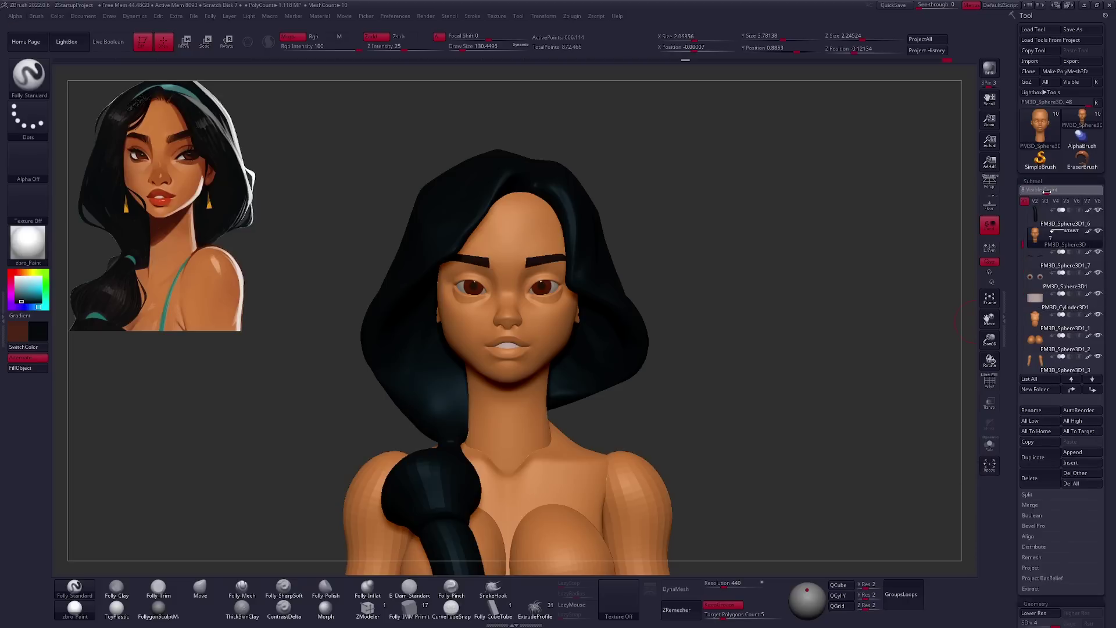
drag(1045, 191, 1040, 192)
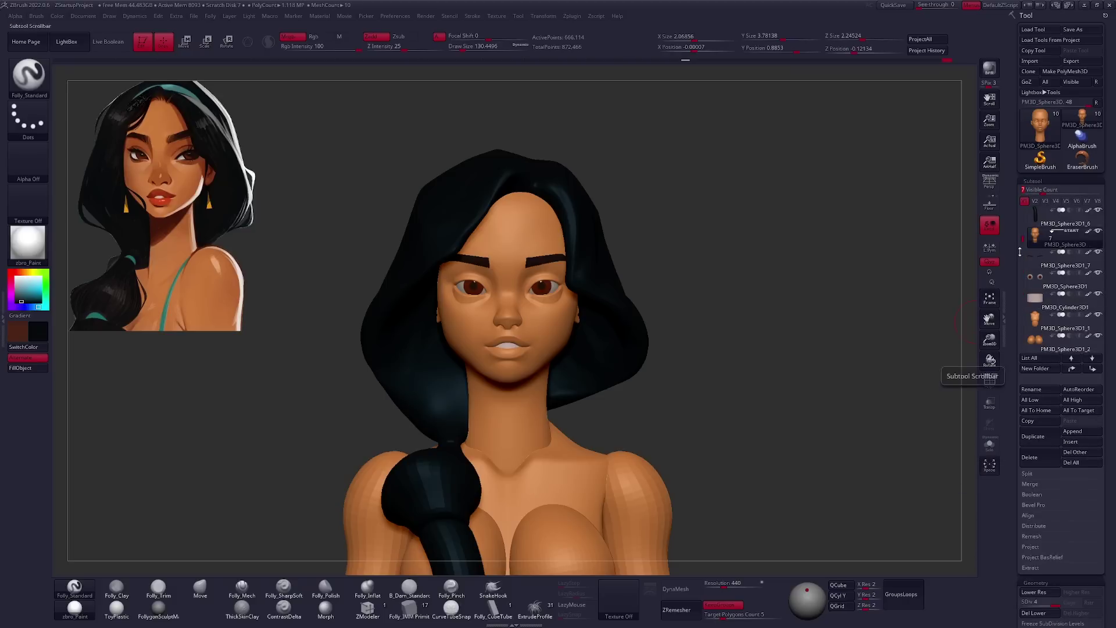
click(1034, 315)
click(1072, 430)
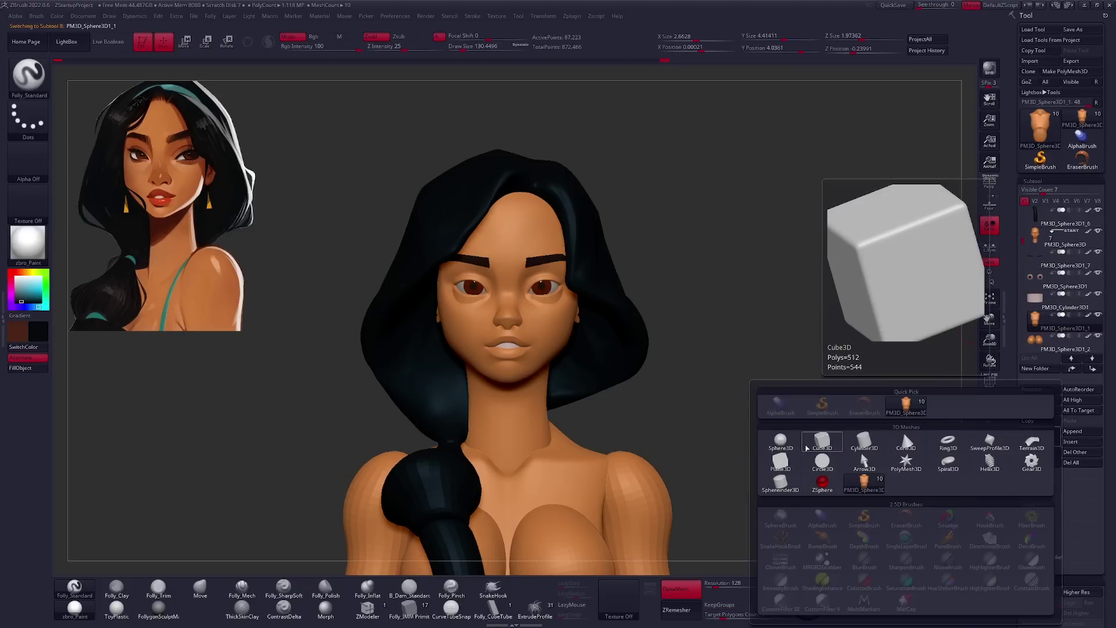
Append a Cube3D, fill it orange and shrink it to a small block.
click(824, 446)
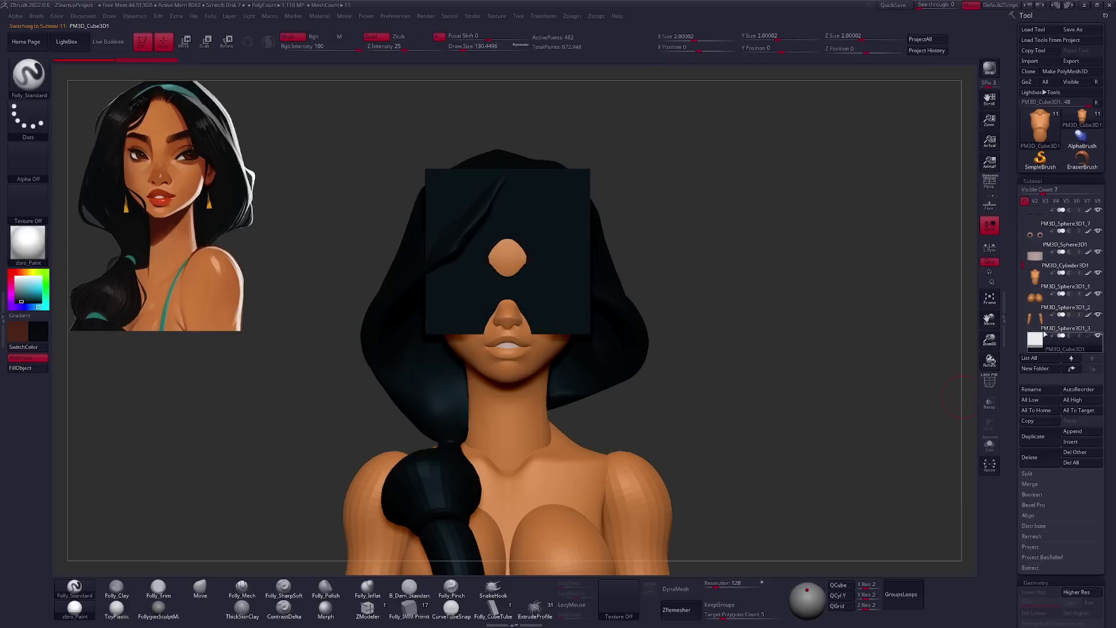
click(25, 272)
click(39, 289)
click(20, 368)
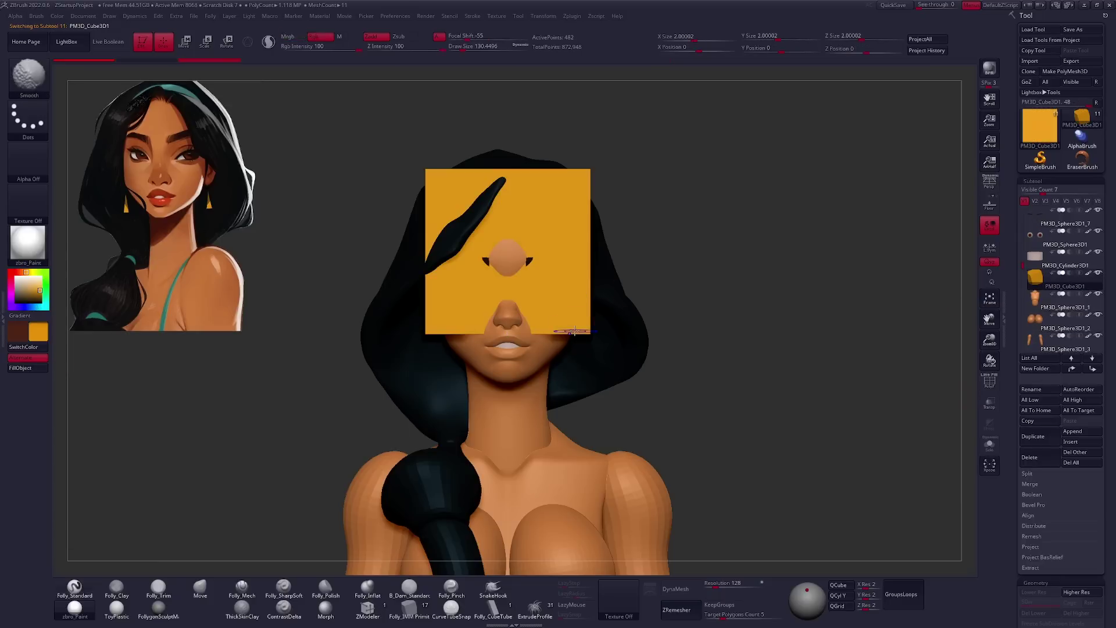
key(shift+f)
drag(864, 605, 858, 605)
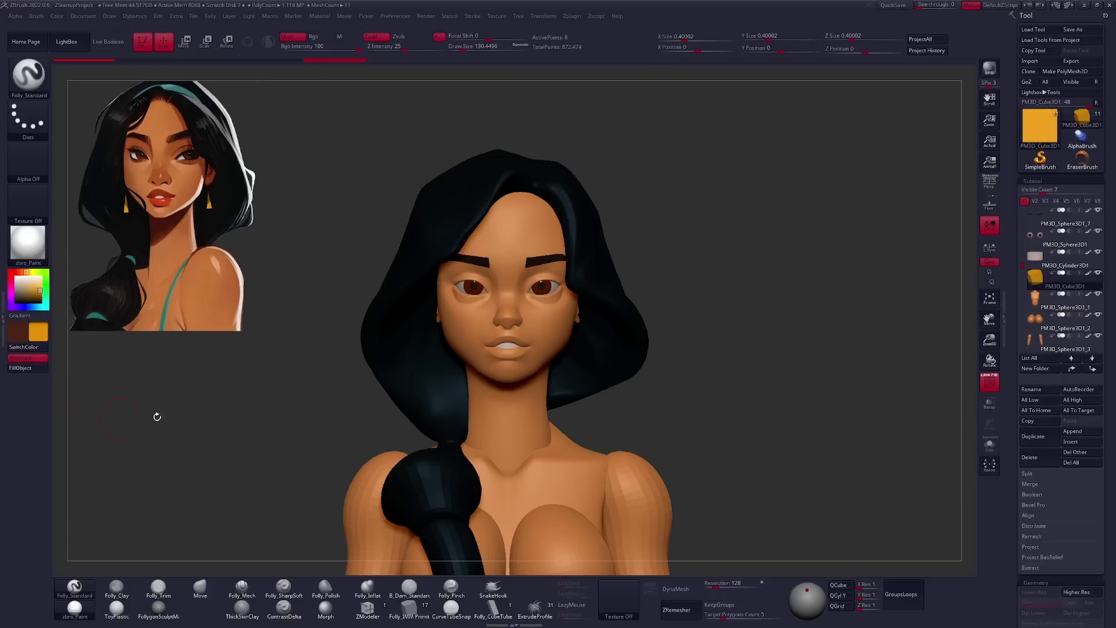
key(w)
drag(157, 416, 244, 416)
Move the orange cube beside the right ear and mask part of it.
drag(660, 397, 622, 366)
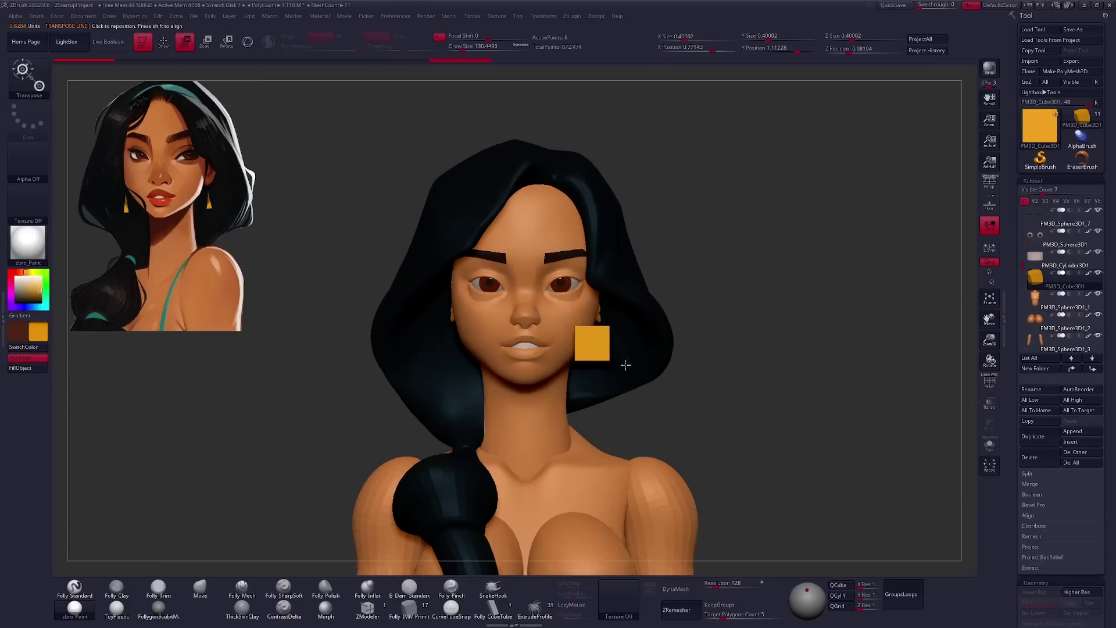
key(q)
scroll(1008, 237, up, 2)
scroll(1030, 216, up, 1)
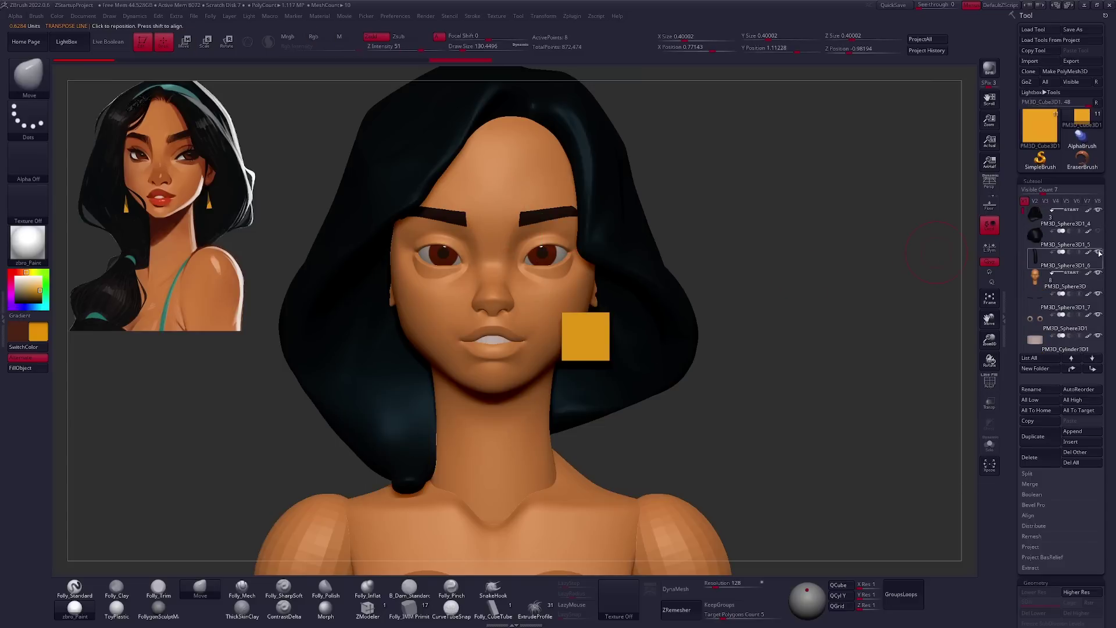
drag(593, 372, 625, 355)
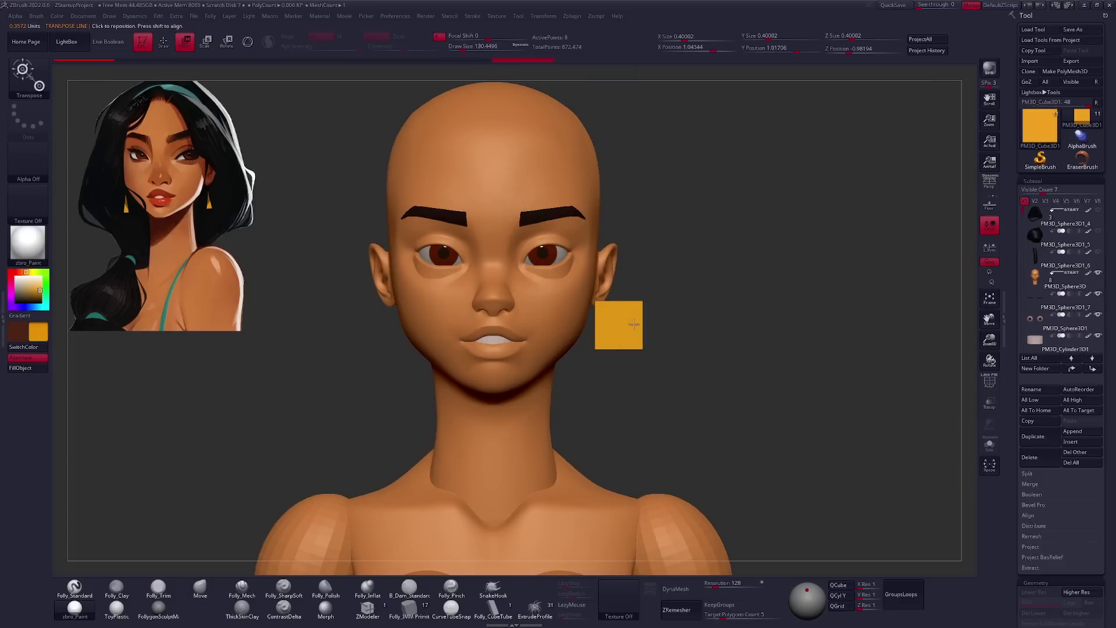
scroll(625, 349, up, 3)
ctrl+drag(615, 276, 661, 319)
key(w)
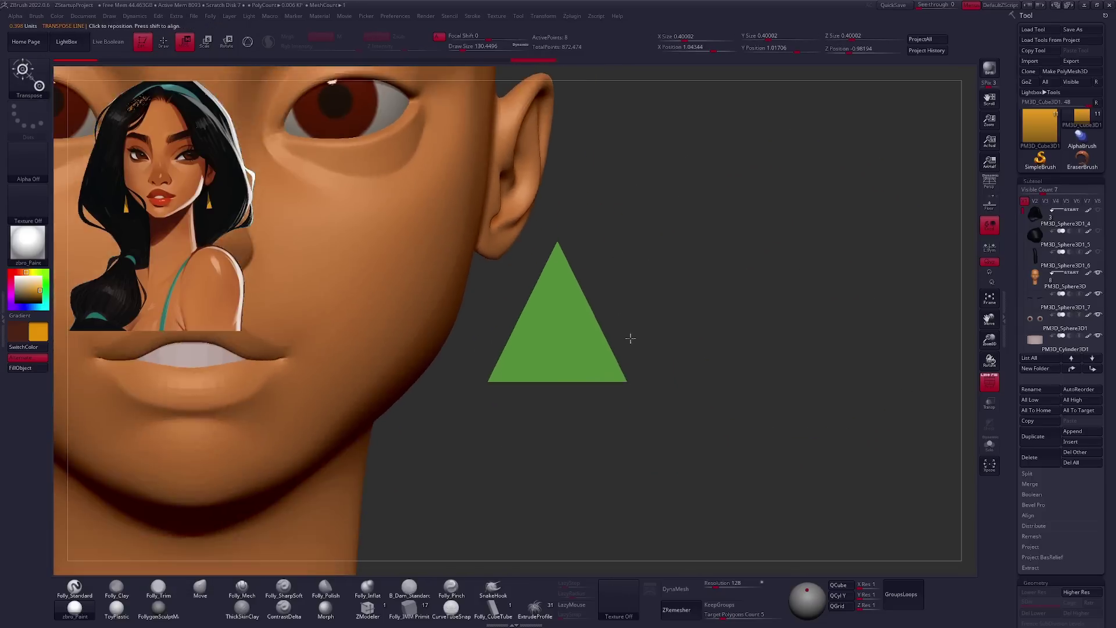
Stretch the cube into a tall triangle and nudge it into place below the ear.
drag(608, 366, 602, 448)
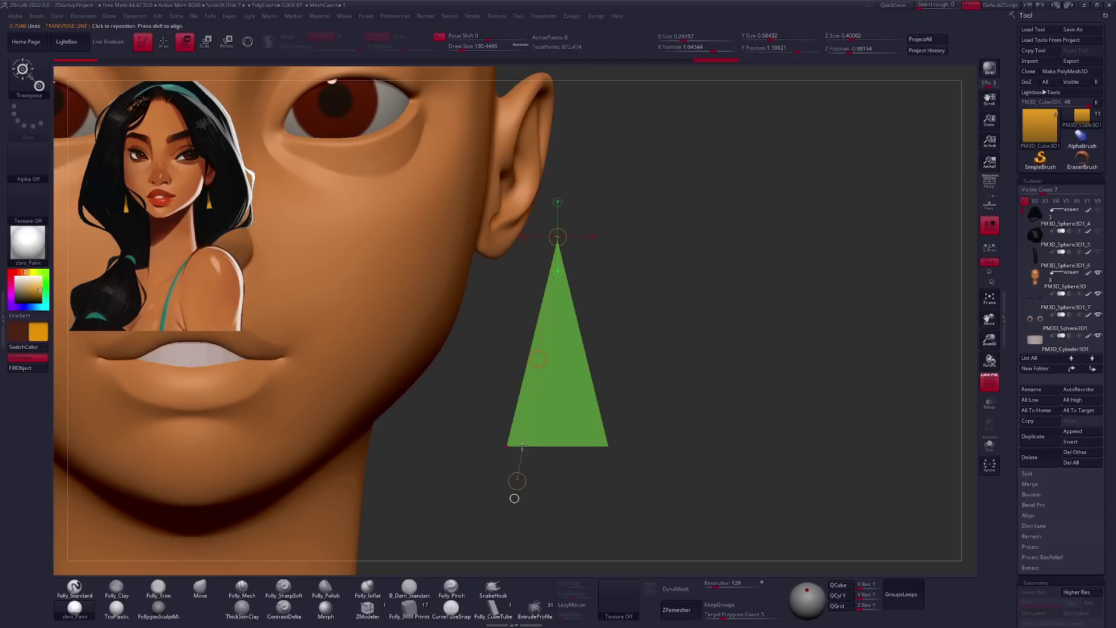
drag(541, 448, 537, 446)
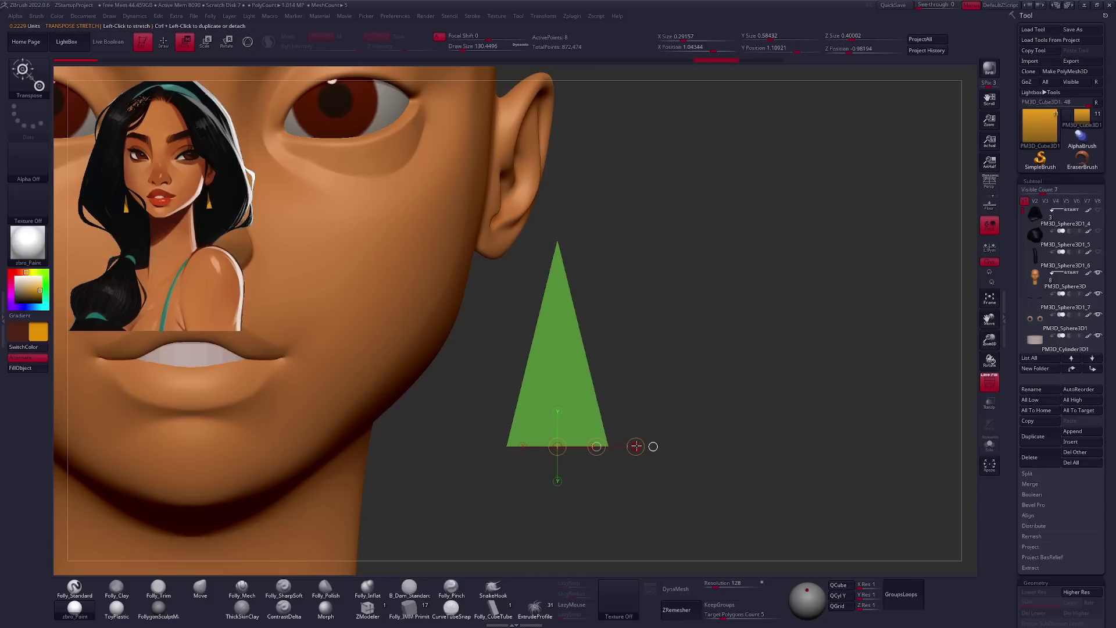
mouse_move(617, 373)
mouse_down()
mouse_move(479, 407)
mouse_move(628, 409)
mouse_up()
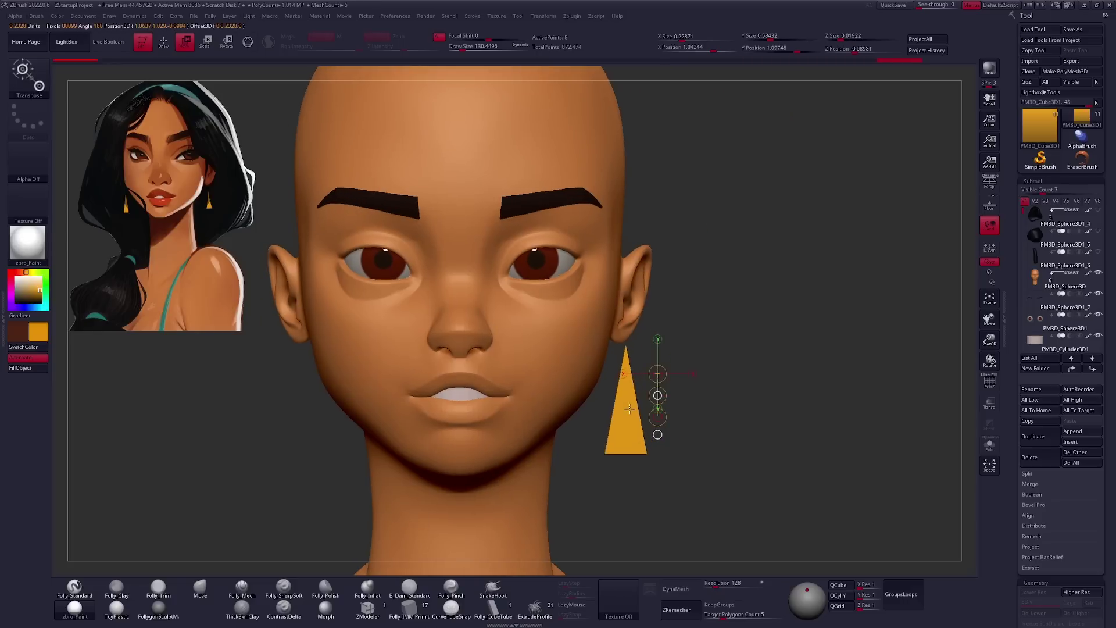
Mirror the triangular earring to the other ear and check both from the side.
click(721, 529)
ctrl+right_drag(643, 406, 643, 378)
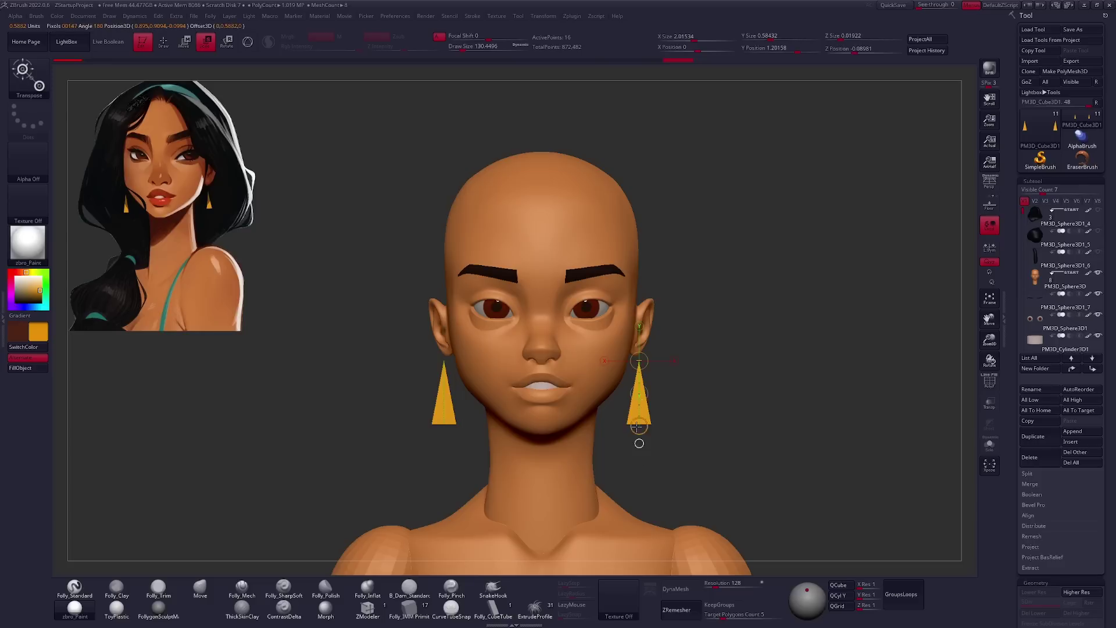
click(989, 246)
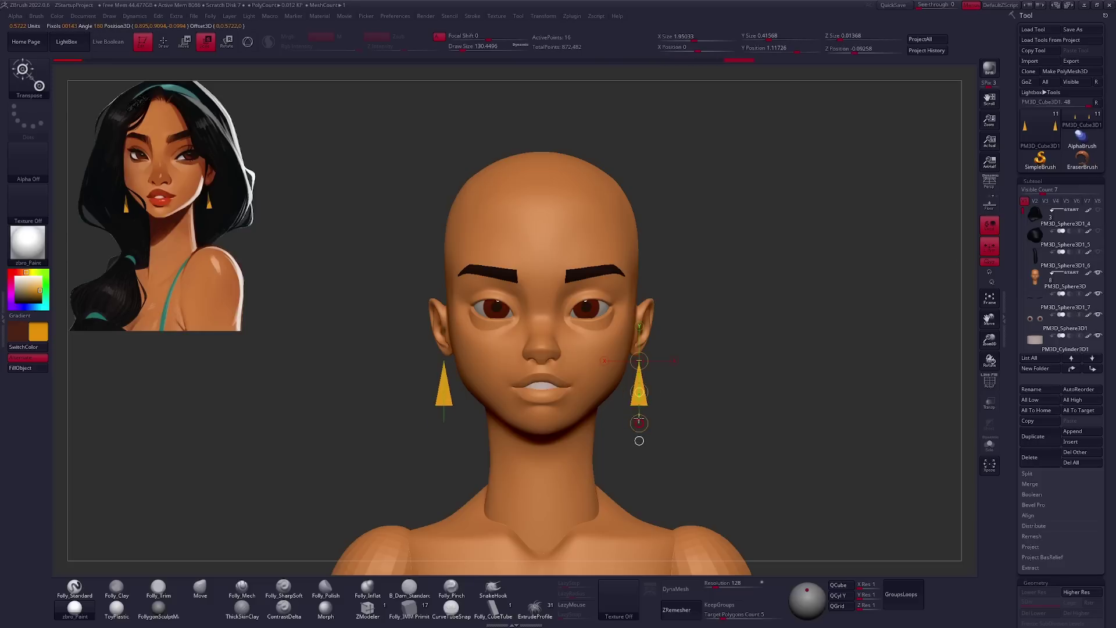
shift+drag(668, 378, 717, 378)
scroll(539, 394, up, 5)
key(w)
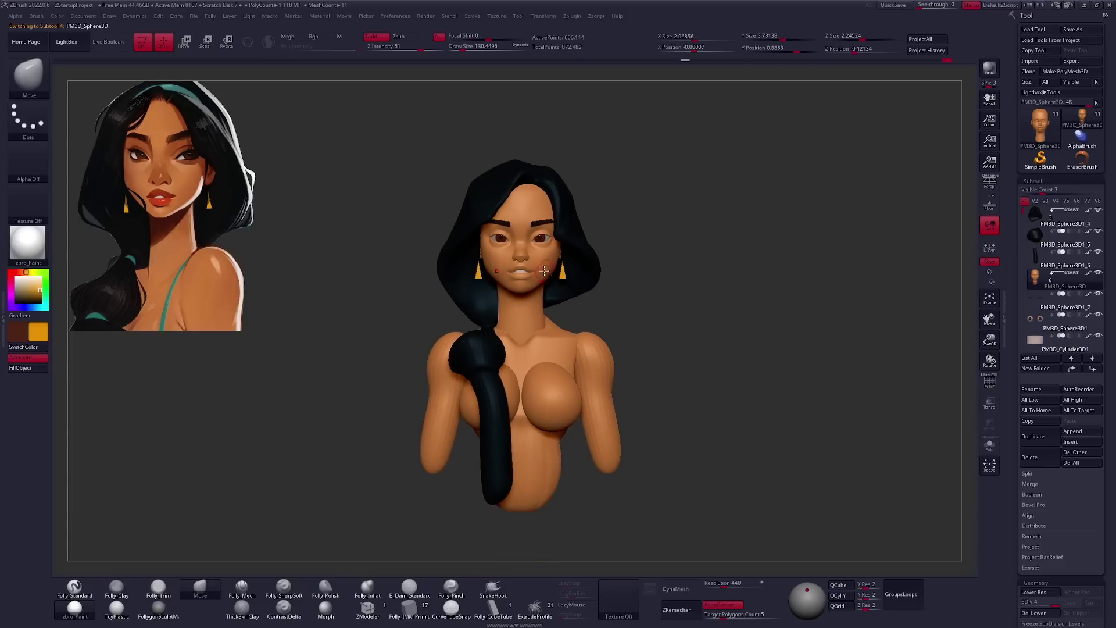
key(c)
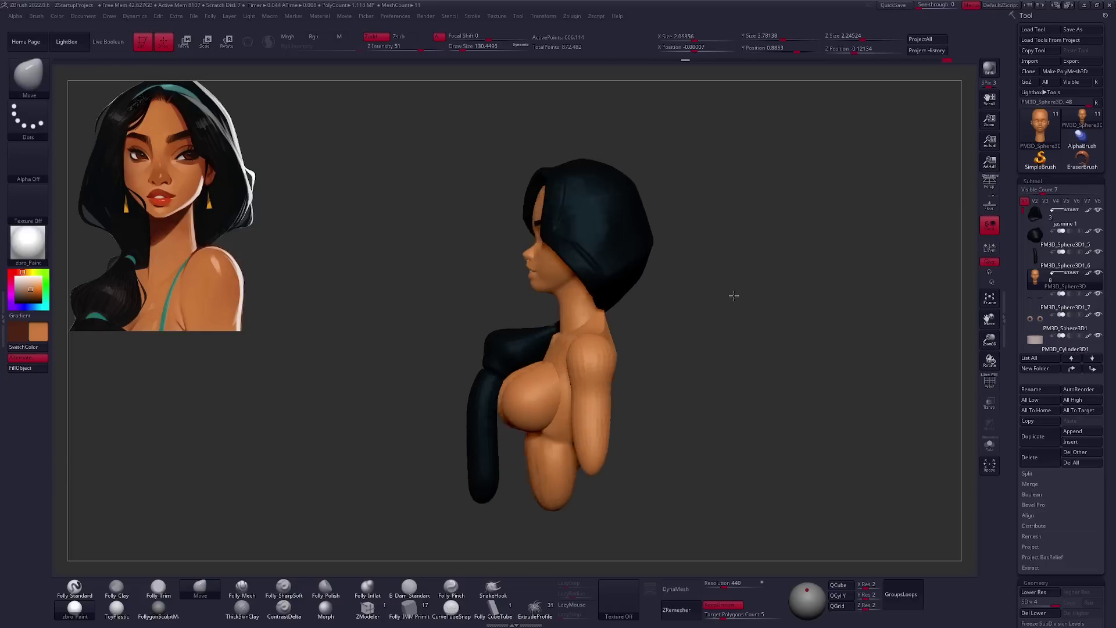
Enlarge the Spotlight reference over the model and show all subtools again.
shift+drag(722, 287, 771, 267)
key(shift+z)
key(z)
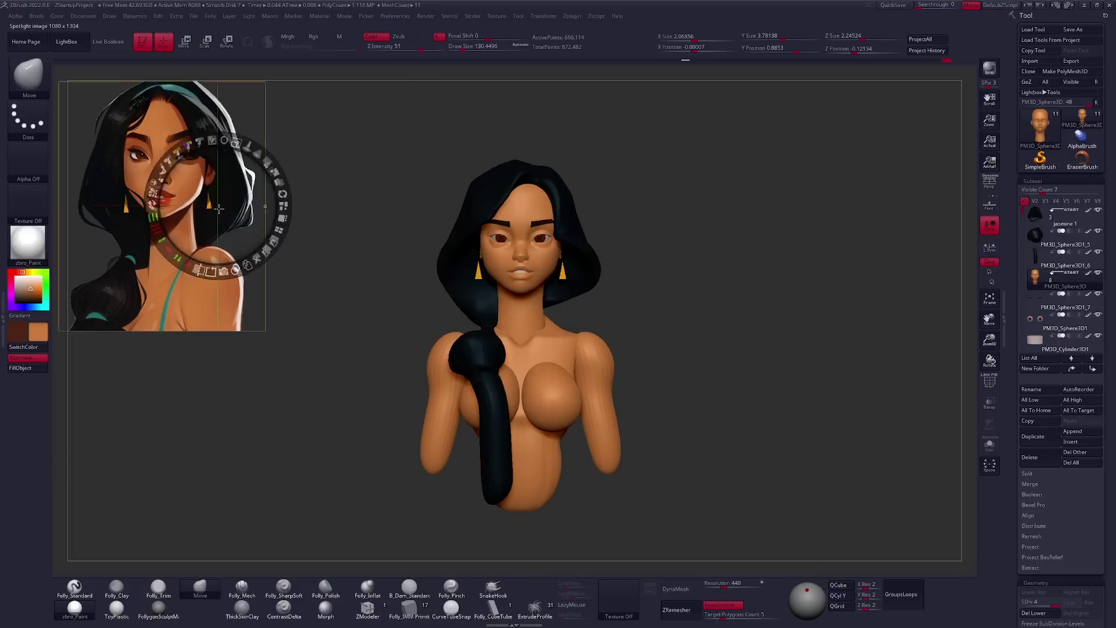
mouse_move(552, 326)
mouse_down()
mouse_move(472, 328)
mouse_move(576, 224)
mouse_up()
key(z)
shift+drag(686, 372, 703, 392)
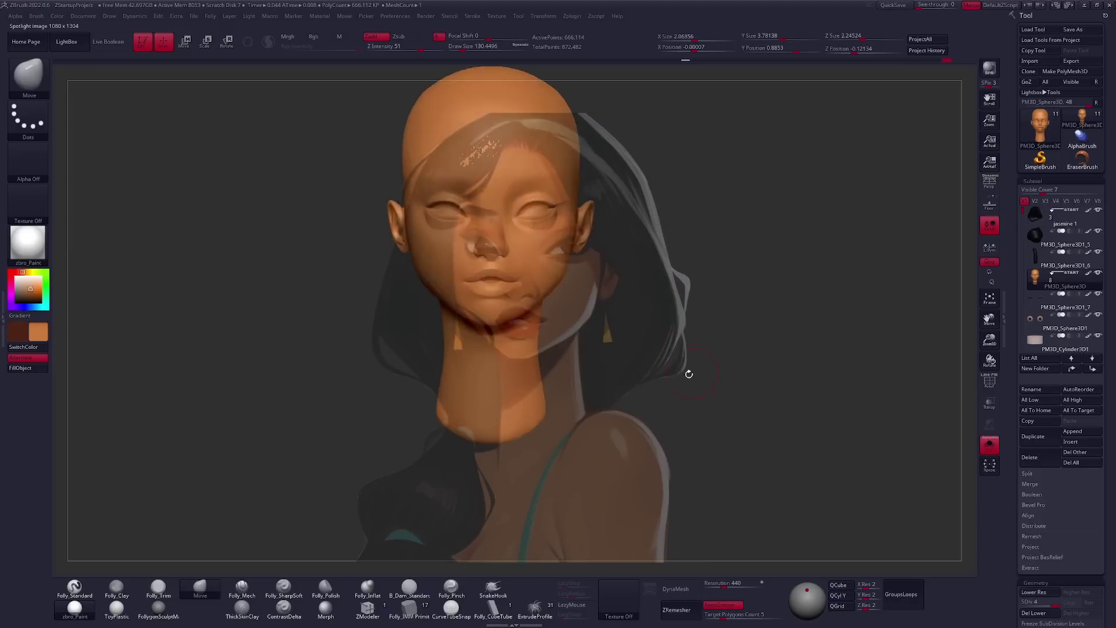
key(alt+s)
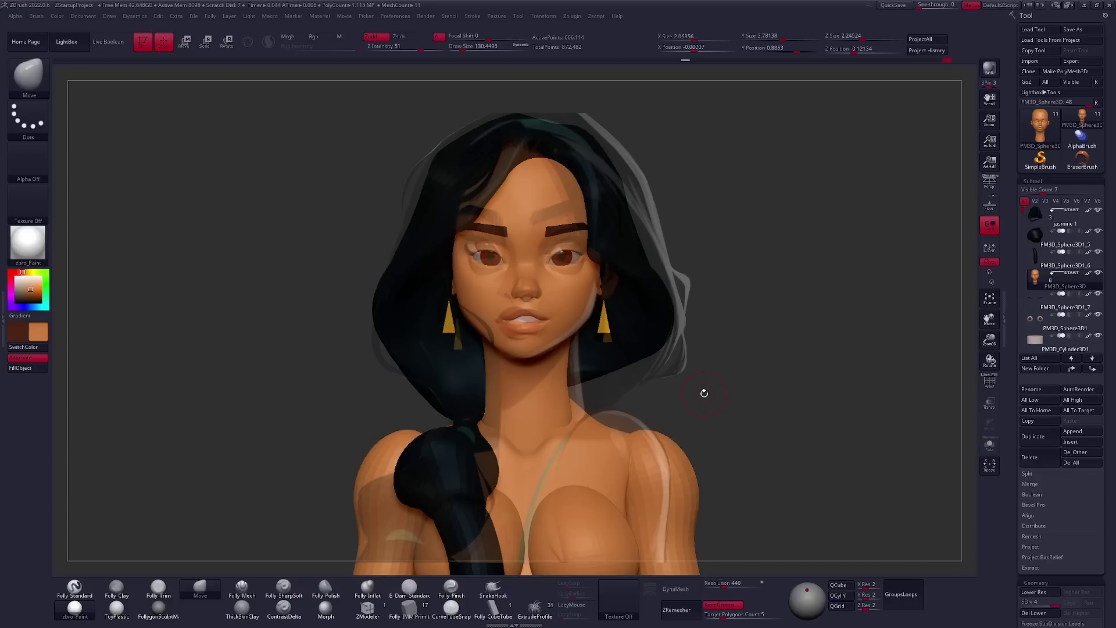
Show the Movie Timeline and save the reference setup as Spotlight.zsl.
click(344, 15)
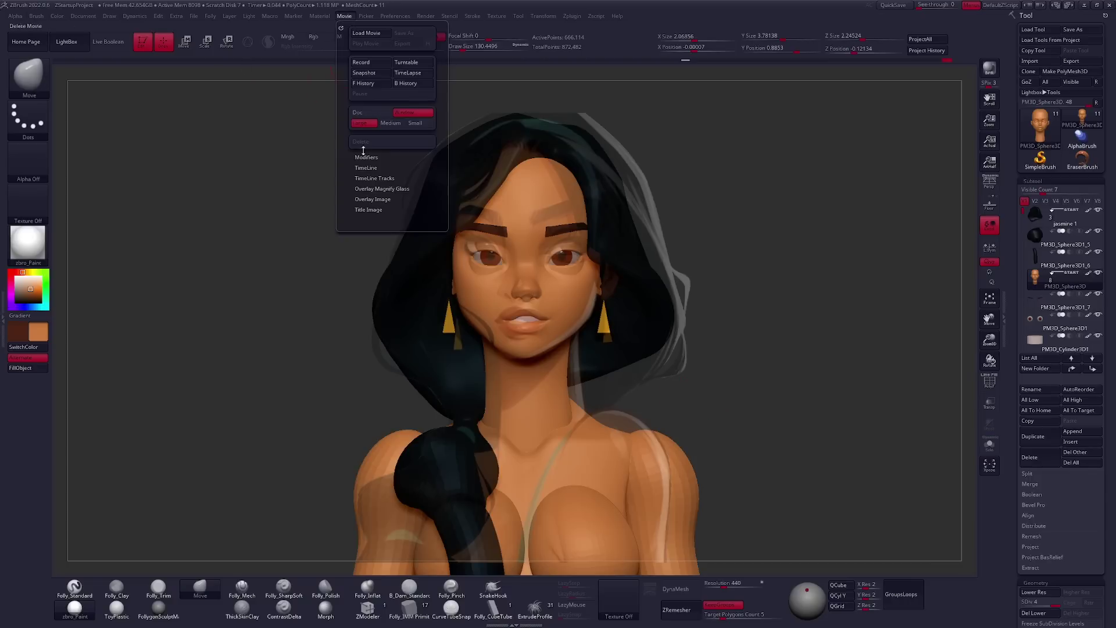
click(361, 164)
click(392, 178)
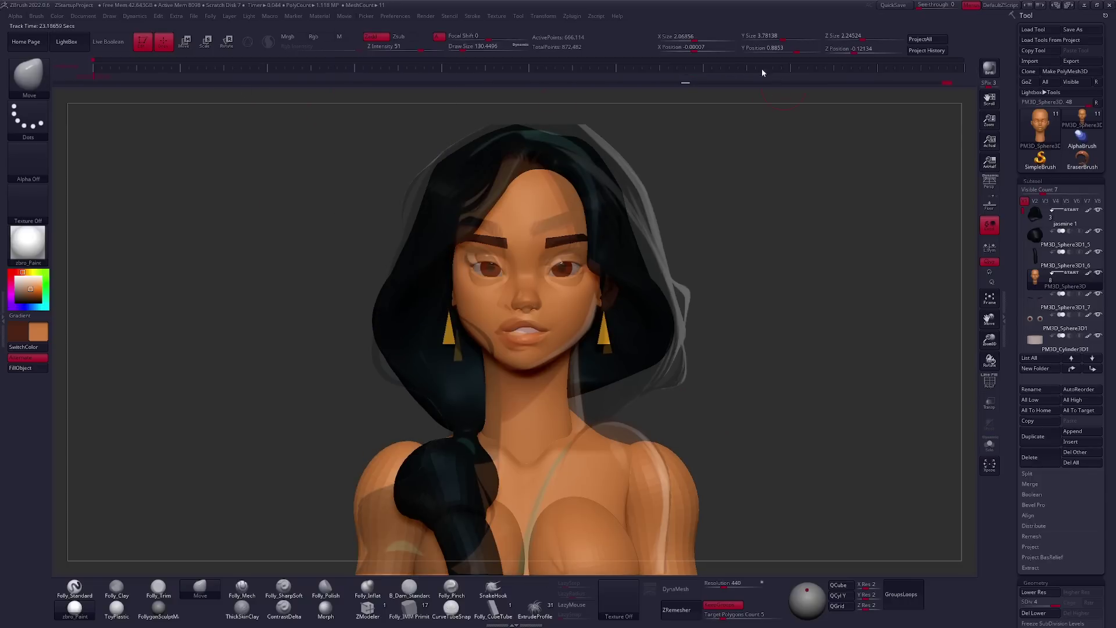
click(498, 18)
click(555, 43)
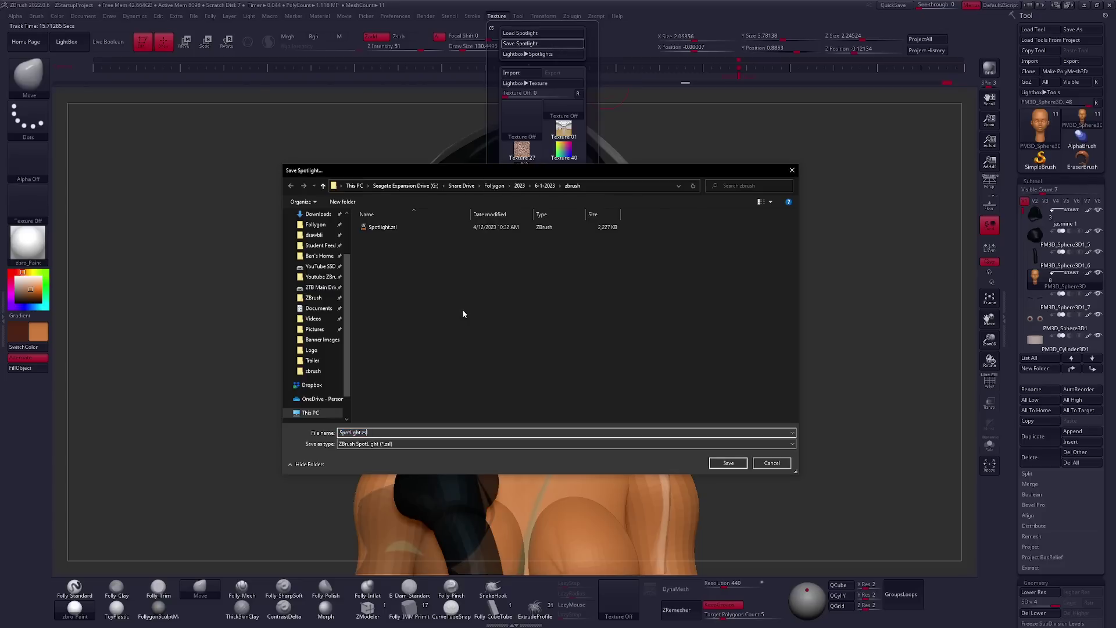
key(Return)
key(space)
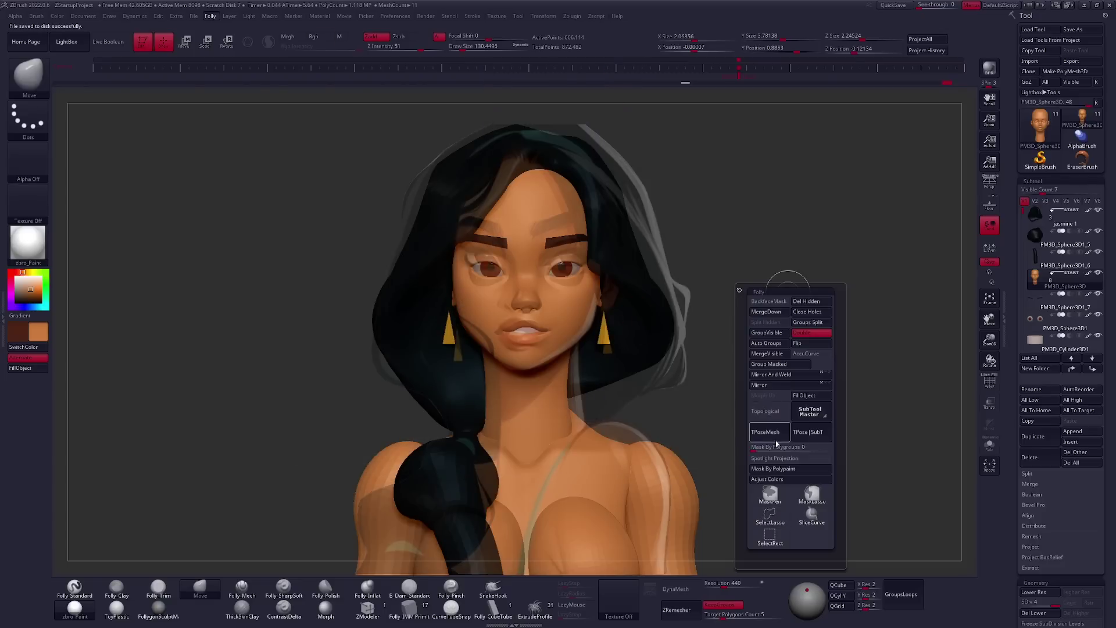
Show polygroups, hide the hair polygroup and isolate the head.
click(774, 438)
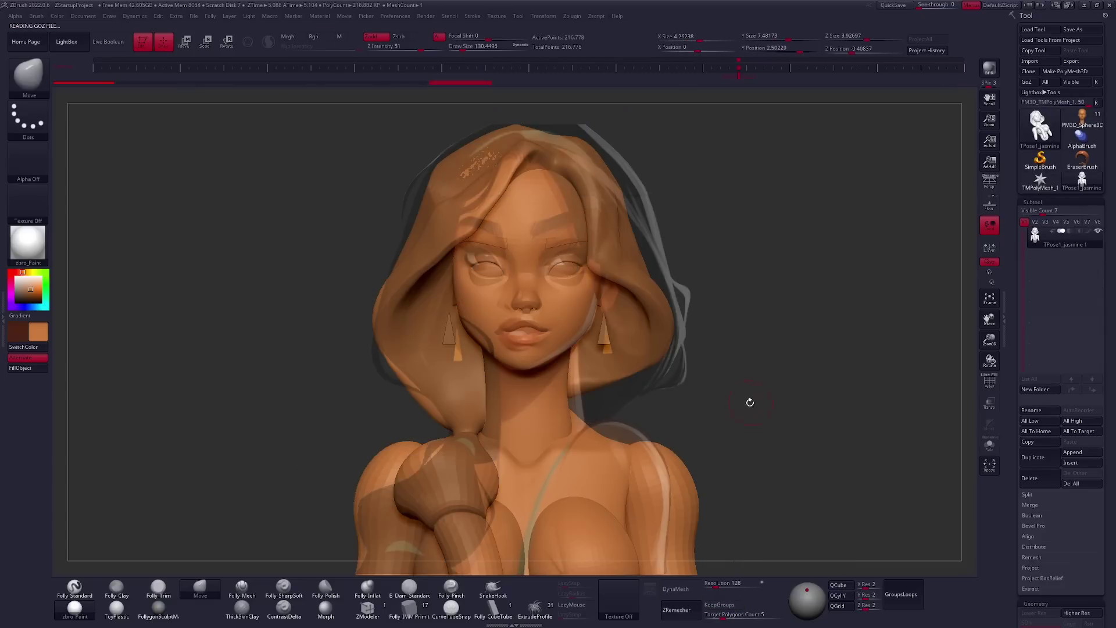
drag(30, 289, 16, 287)
key(shift+f)
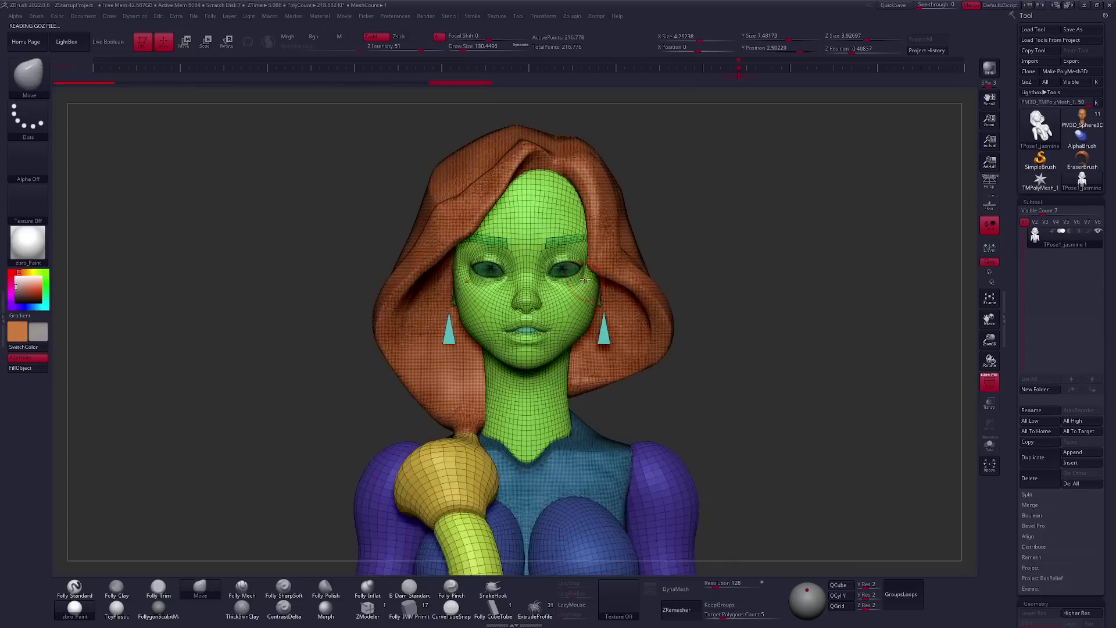
ctrl+alt+shift+click(585, 240)
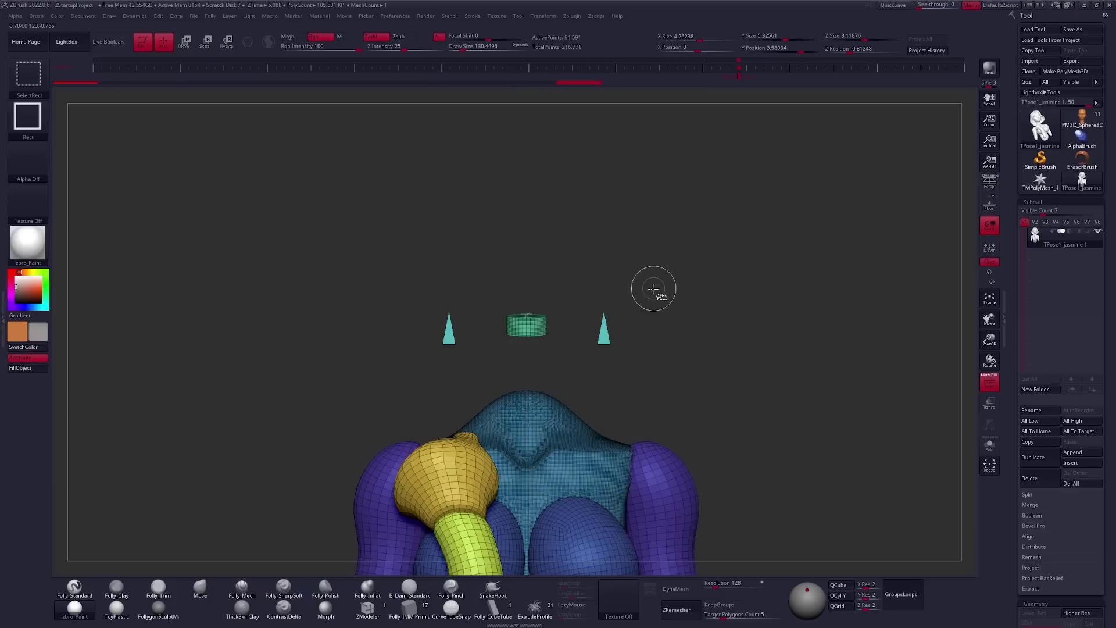
ctrl+shift+click(645, 348)
key(space)
key(shift+f)
key(shift)
Mask a band across the eyes and the top of the head, checking side and front.
ctrl+drag(566, 292, 447, 273)
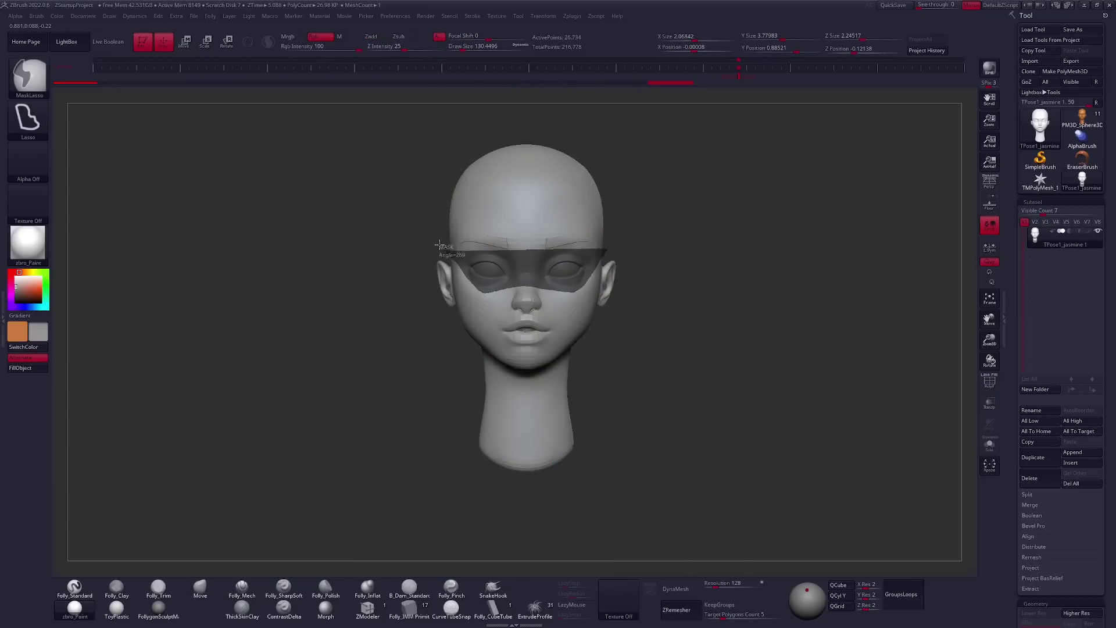
ctrl+drag(645, 255, 430, 256)
ctrl+drag(621, 217, 679, 134)
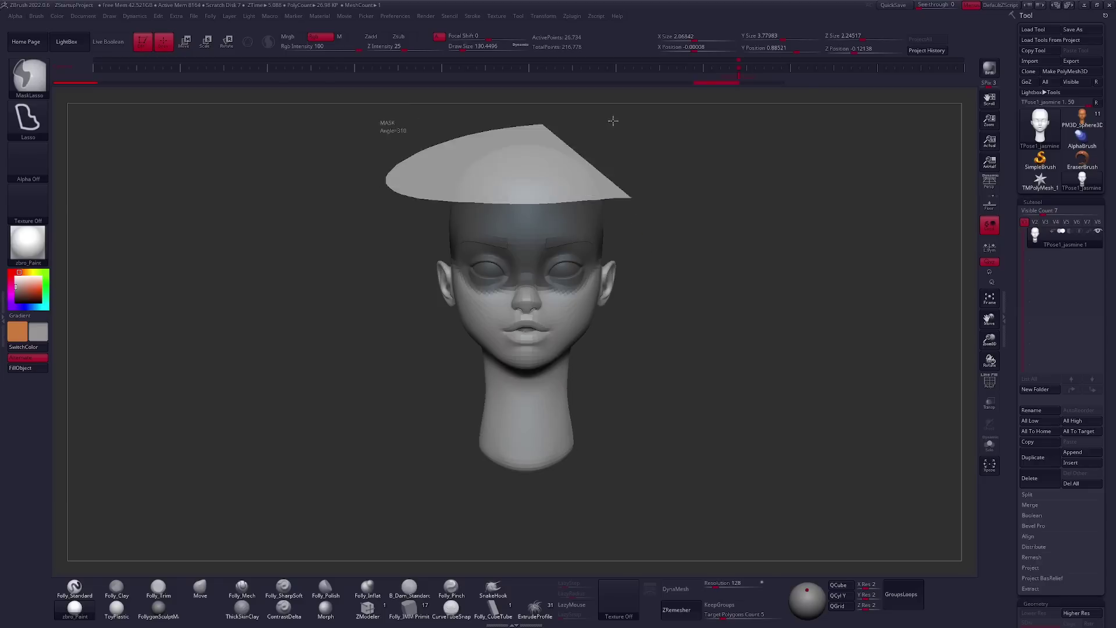
drag(693, 368, 654, 384)
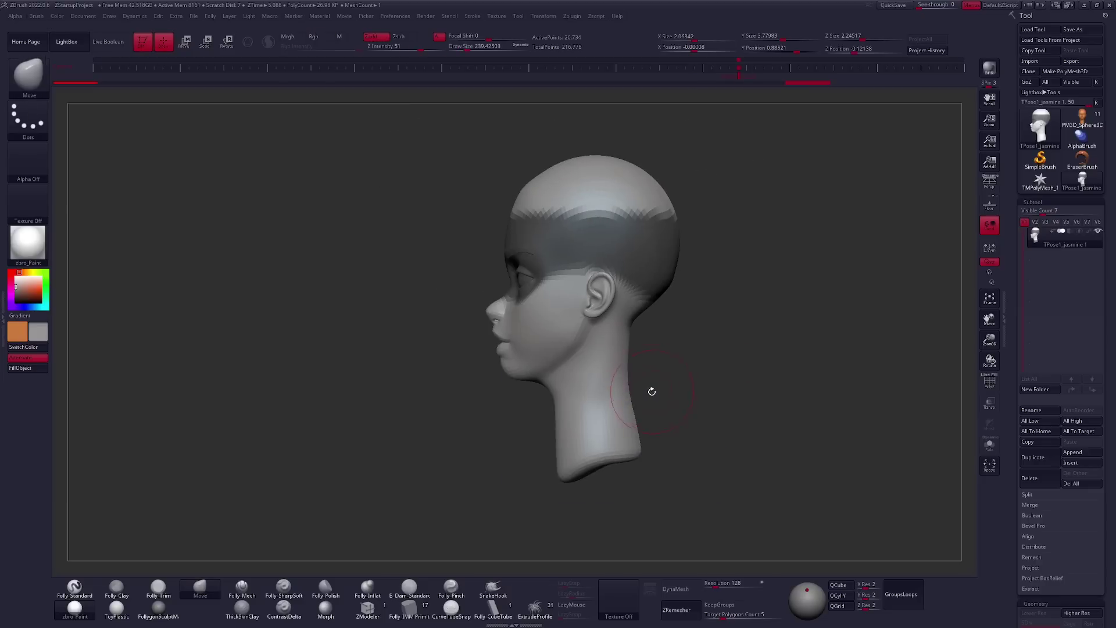
ctrl+alt+drag(633, 218, 609, 261)
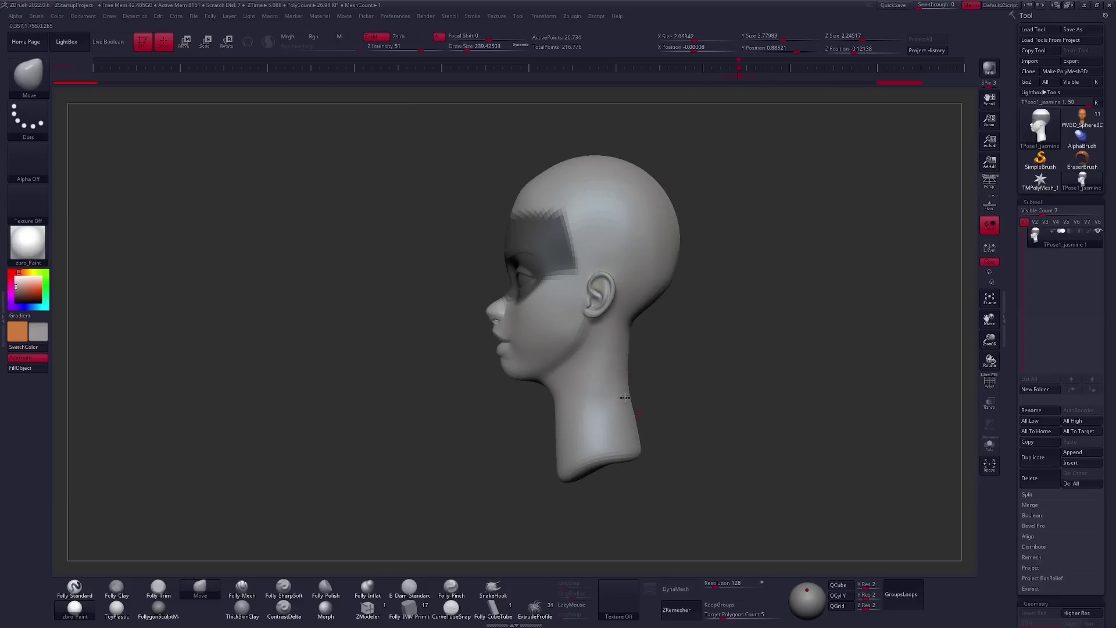
right_drag(589, 309, 644, 297)
drag(548, 248, 638, 328)
Unhide all parts, then hide the body and hood until only the head remains.
ctrl+shift+click(719, 375)
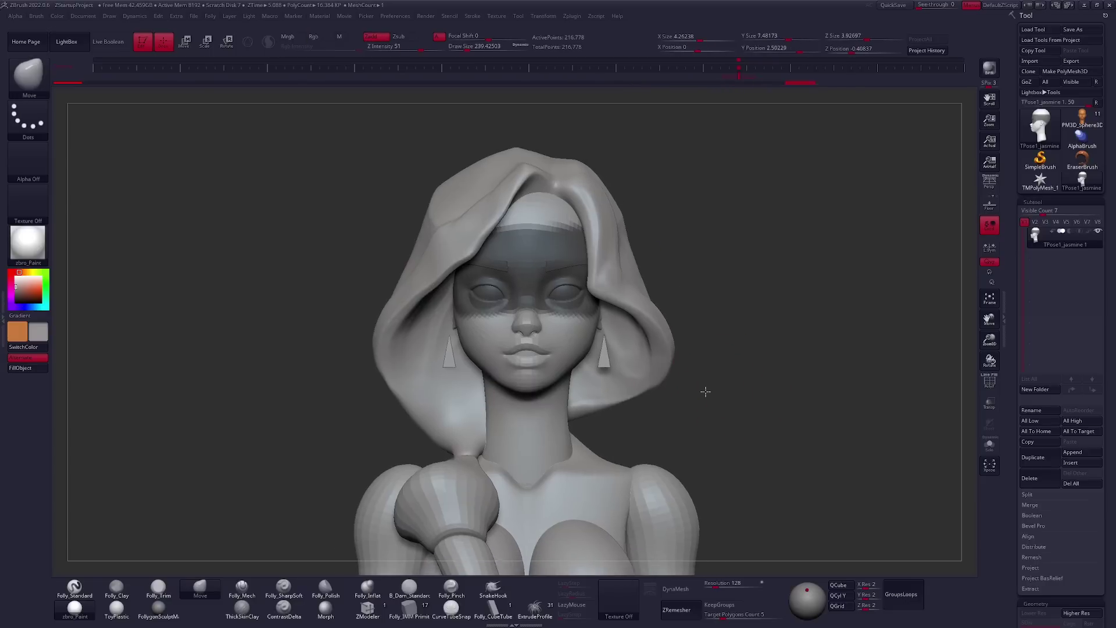
ctrl+shift+click(511, 244)
ctrl+shift+drag(598, 219, 555, 259)
ctrl+shift+click(555, 259)
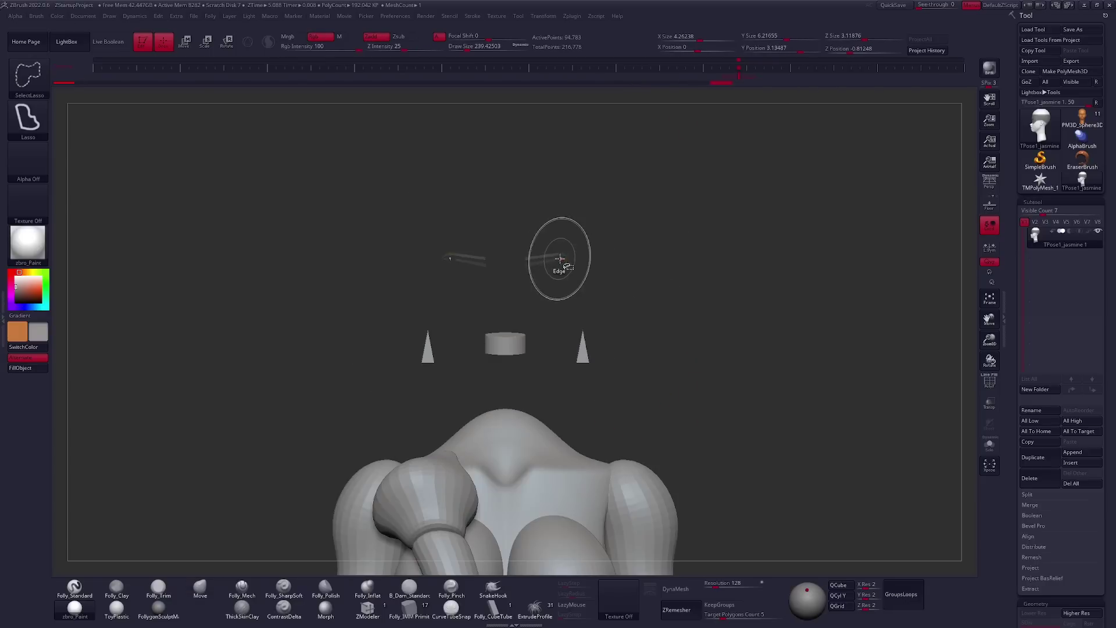
ctrl+shift+click(585, 237)
ctrl+shift+click(680, 179)
Align the face to the reference overlay with Transpose and set up the Move brush.
key(shift+z)
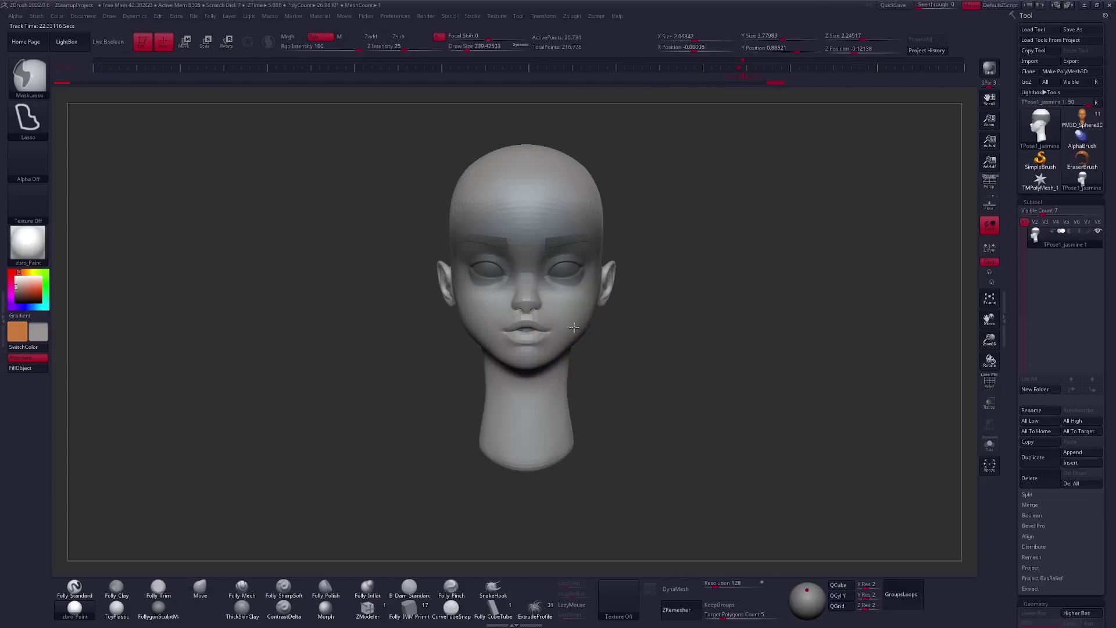
key(w)
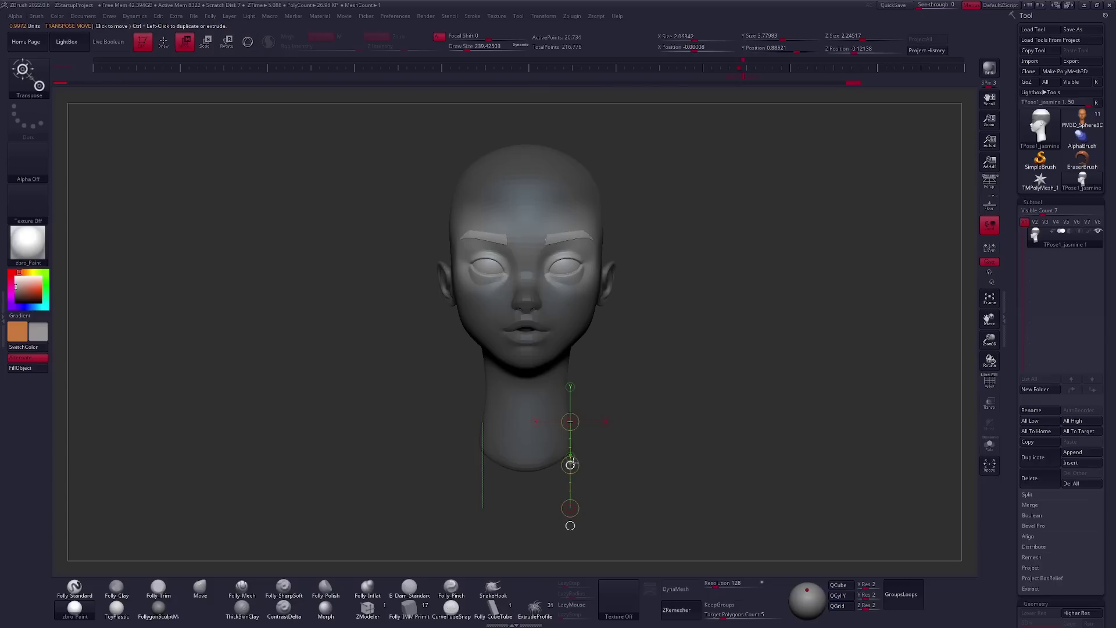
key(shift+z)
key(shift+z)
key(shift+z)
key(shift+z)
key(shift+z)
key(ctrl+z)
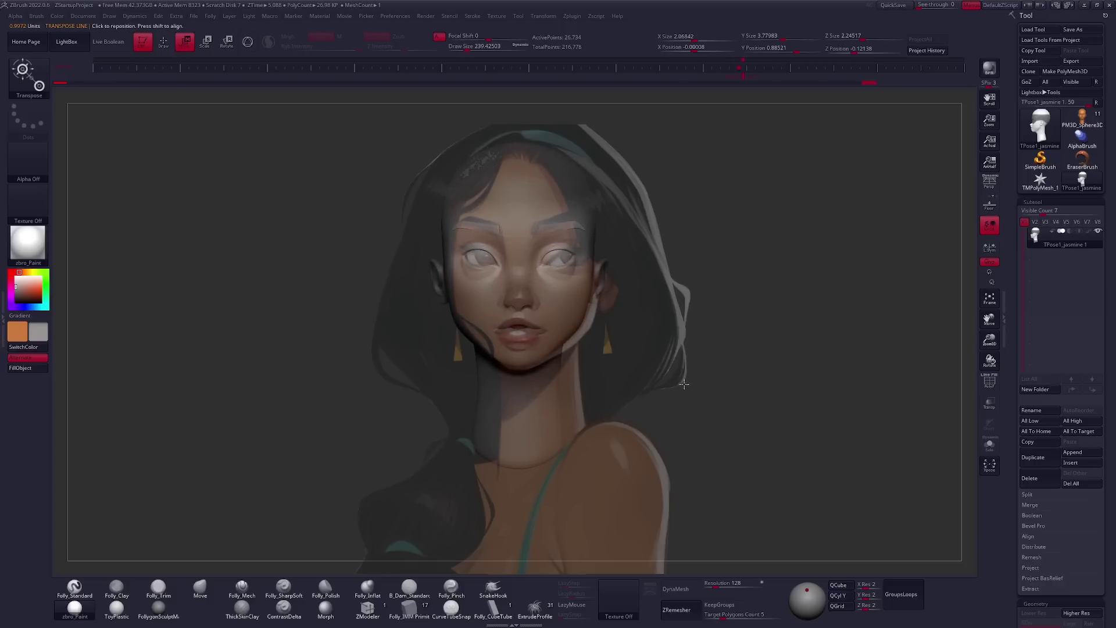
key(b)
key(m)
key(v)
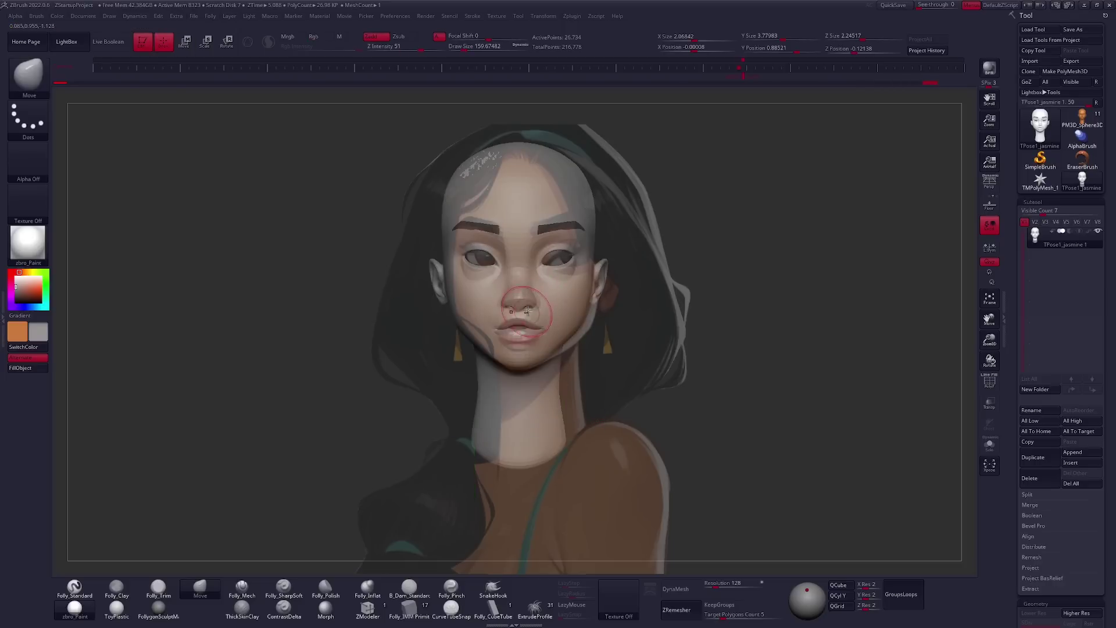
key(shift+z)
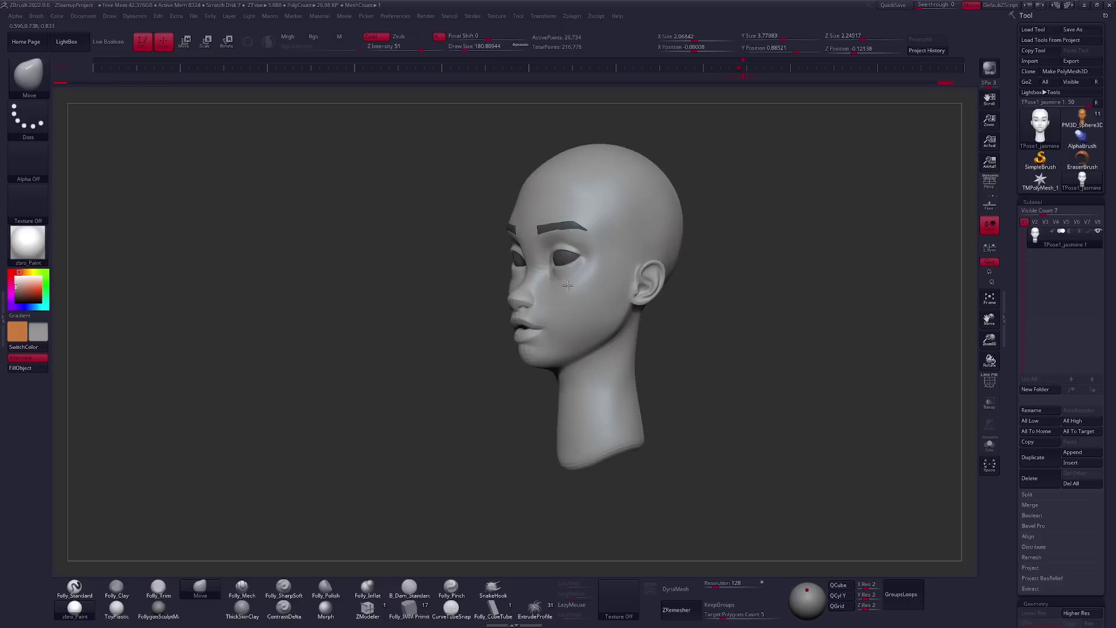
Refine the brows against the reference, then unhide the earrings and shoulders.
key(shift+z)
key(shift+z)
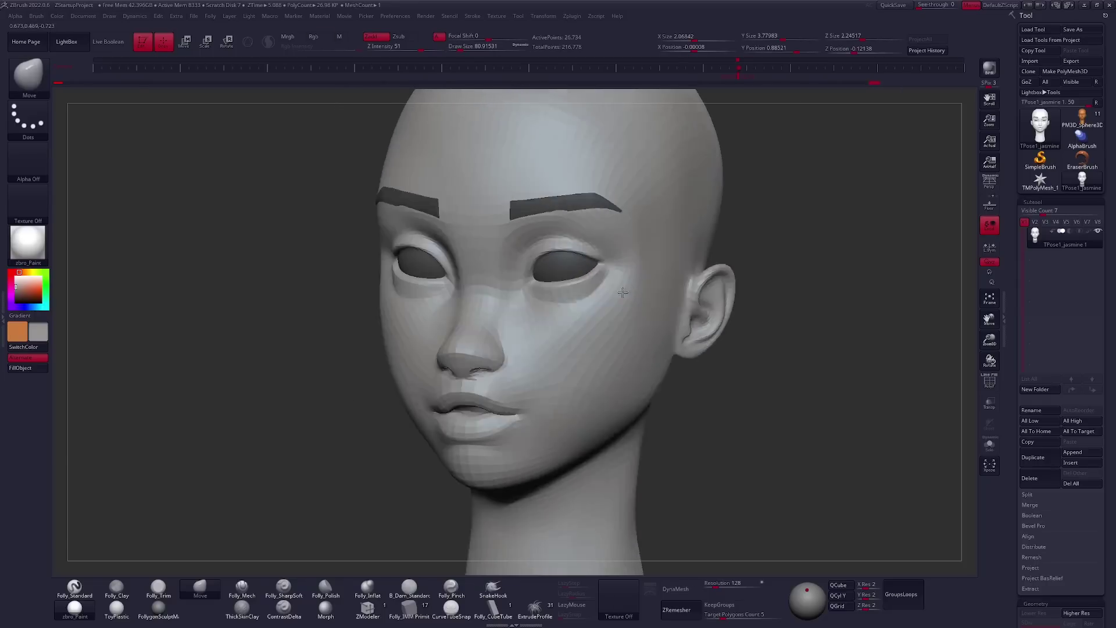
key(space)
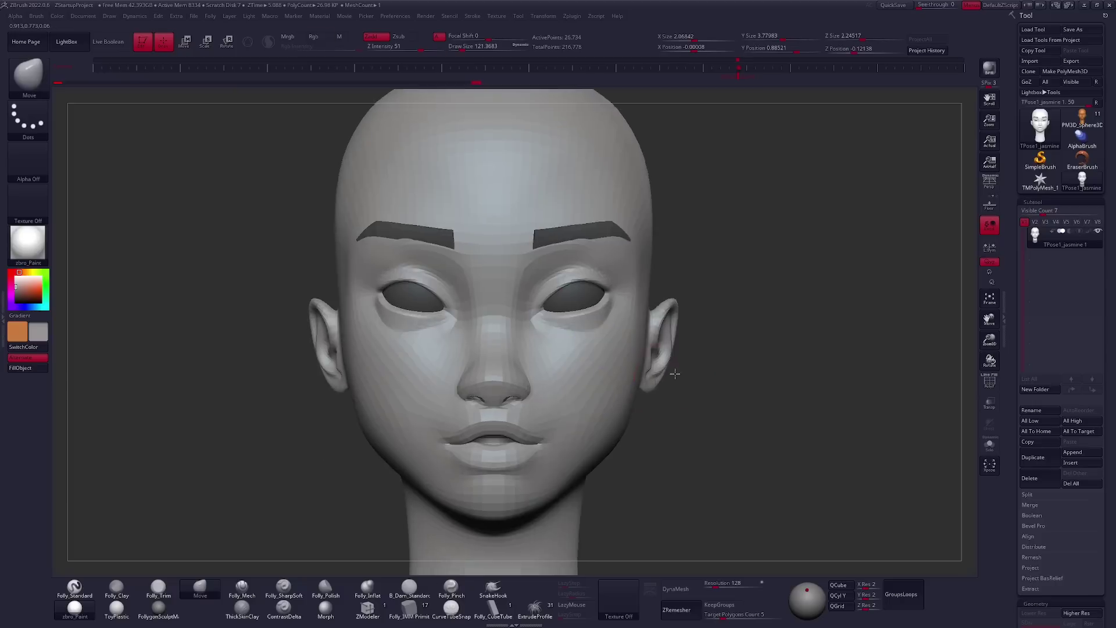
key(w)
key(ctrl+shift)
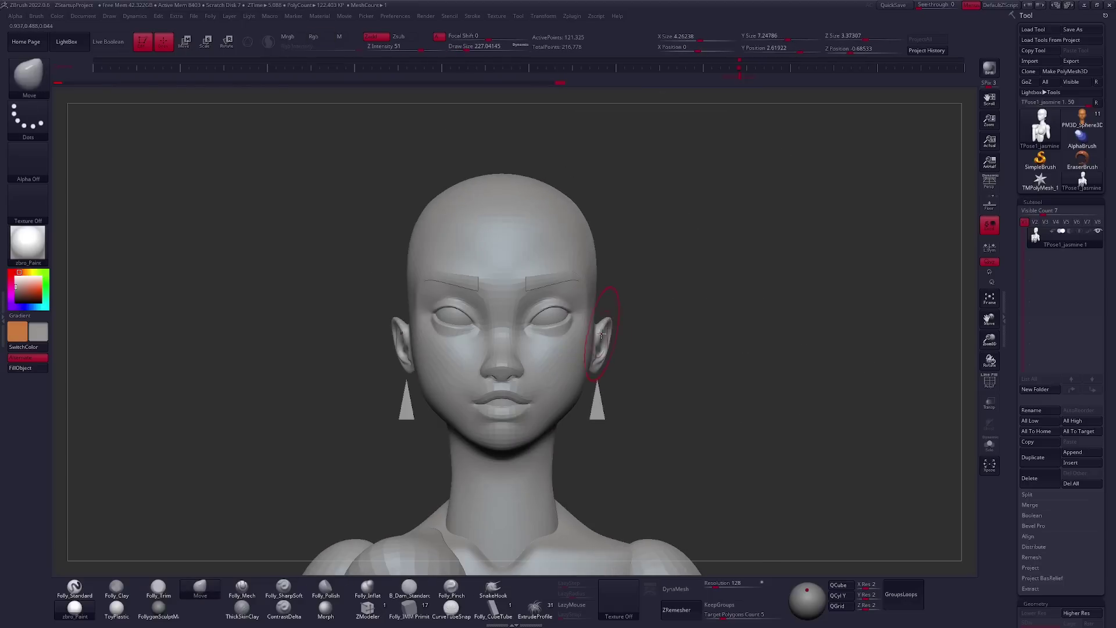
Lasso-mask around the ear and invert the mask so only the ear can be moved with Transpose.
key(ctrl)
drag(604, 378, 587, 372)
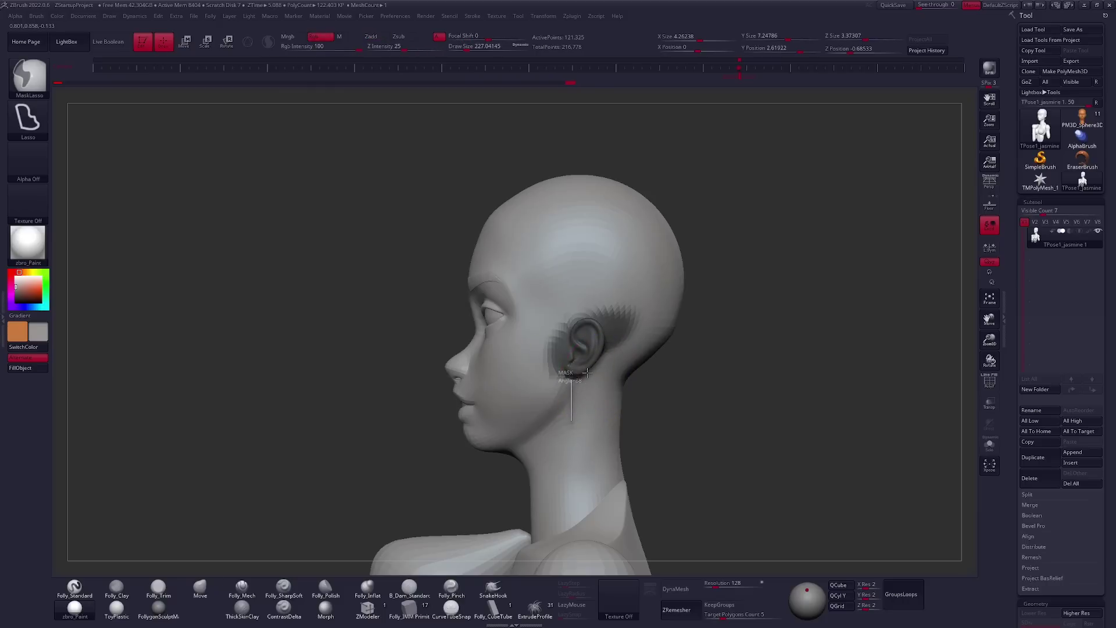
ctrl+click(683, 364)
key(w)
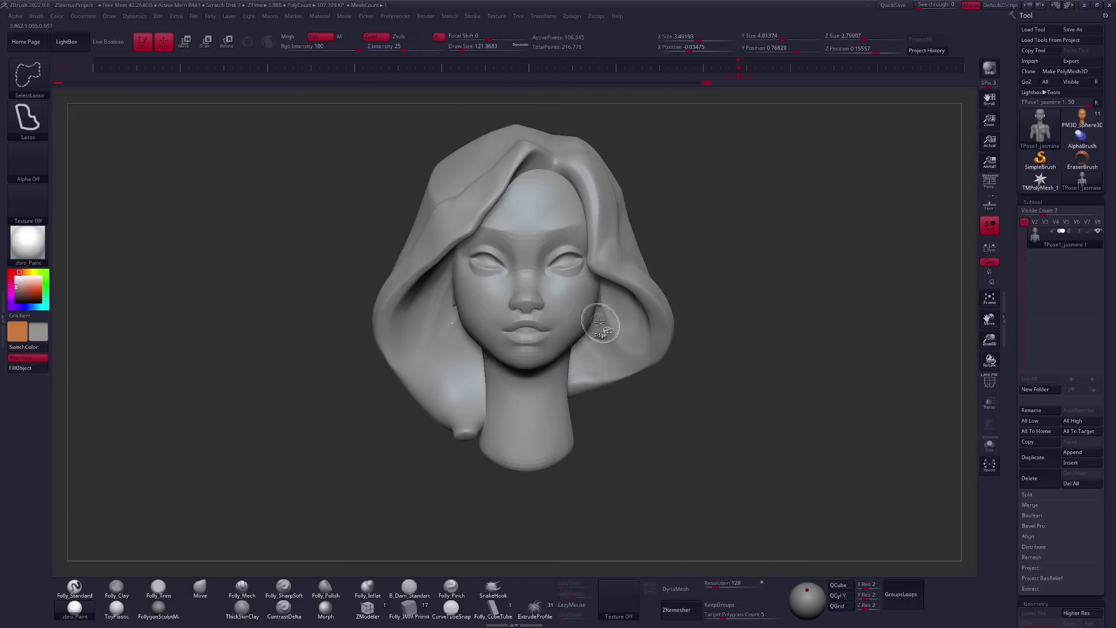
Hide the hair to check the ear position on the bald head, then show the hair again.
ctrl+shift+click(527, 313)
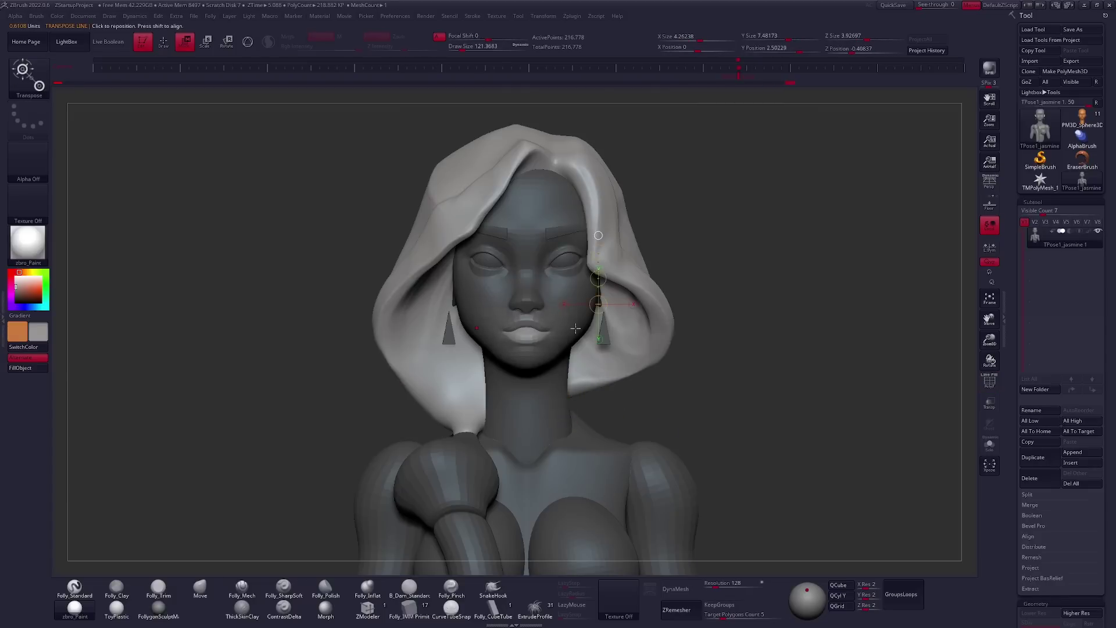
ctrl+alt+shift+click(641, 369)
key(w)
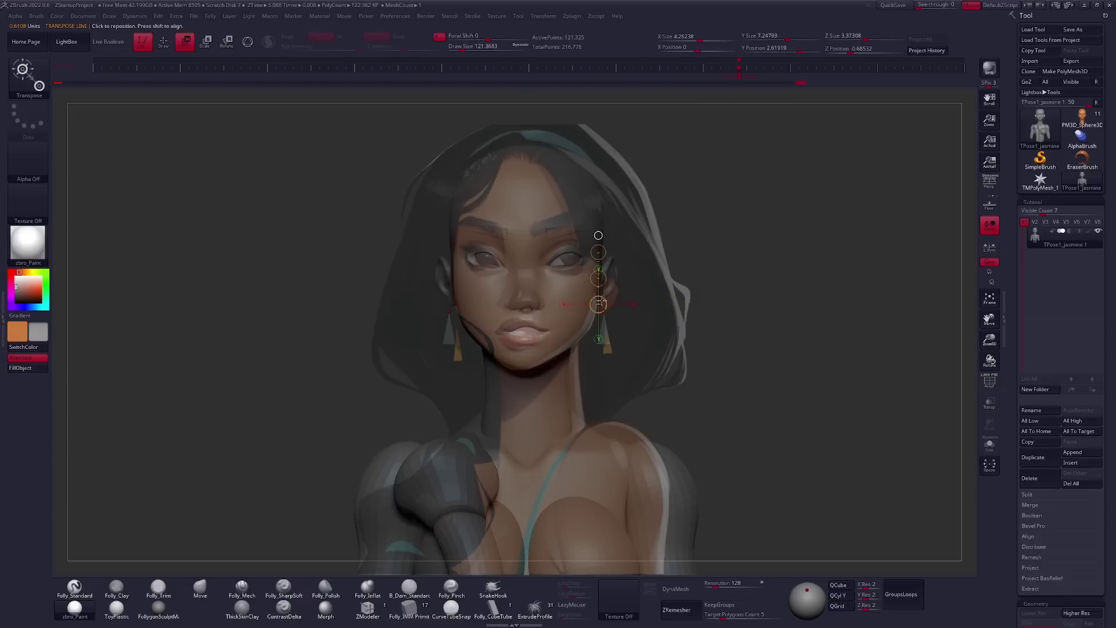
key(q)
ctrl+shift+click(722, 397)
mouse_move(749, 424)
mouse_down()
mouse_move(747, 393)
mouse_move(715, 411)
mouse_up()
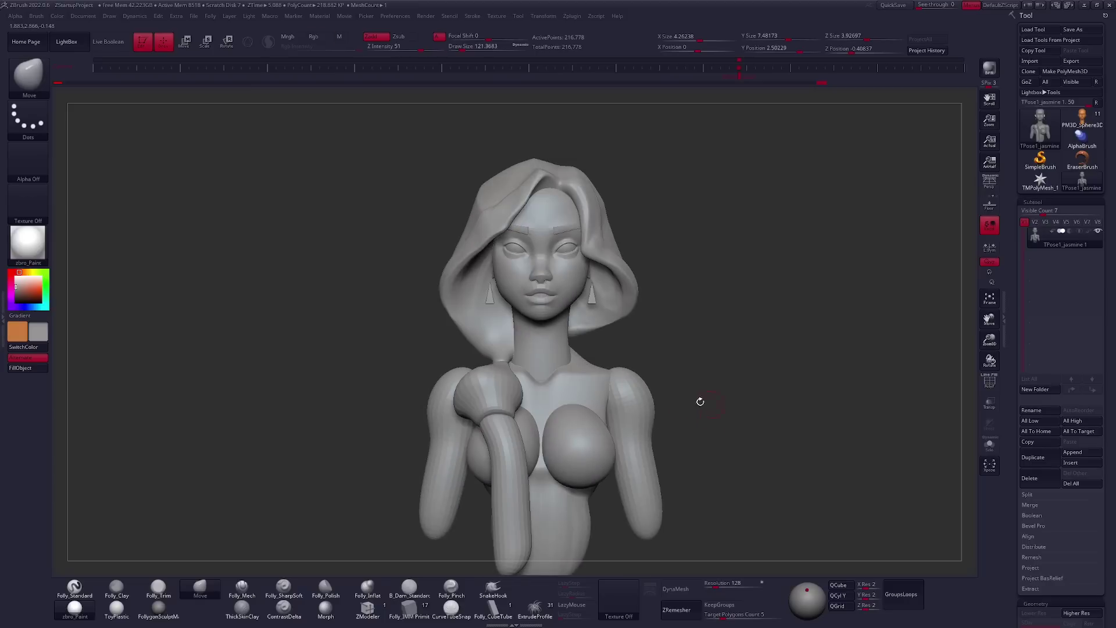
ctrl+shift+click(500, 436)
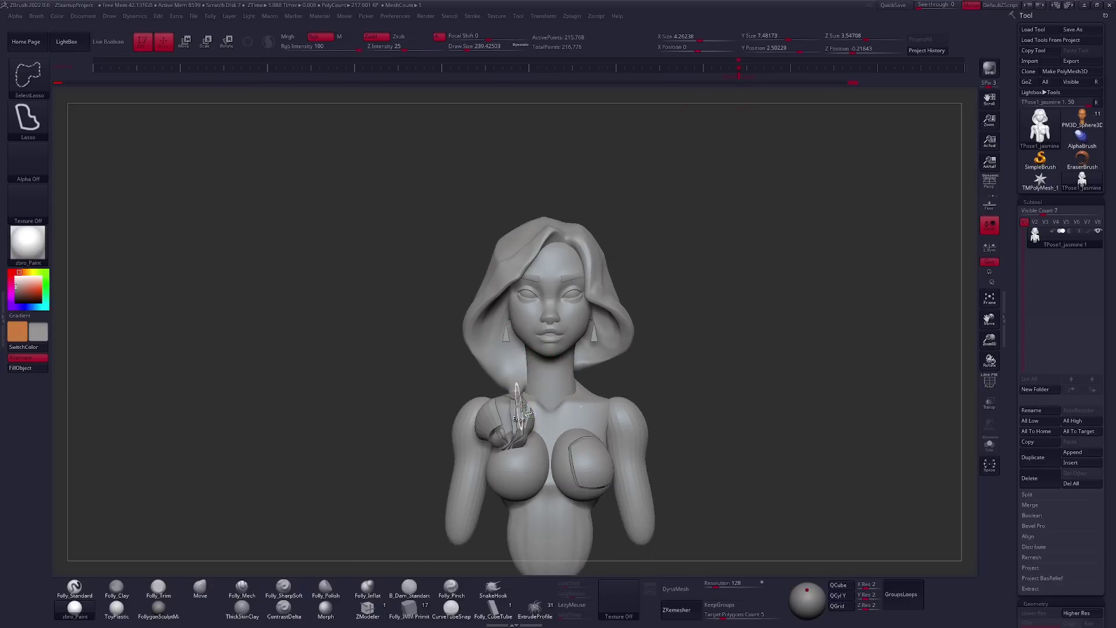
Hide the chest hand and the head to isolate the body, then show the head again.
key(shift+f)
ctrl+alt+shift+click(519, 424)
key(space)
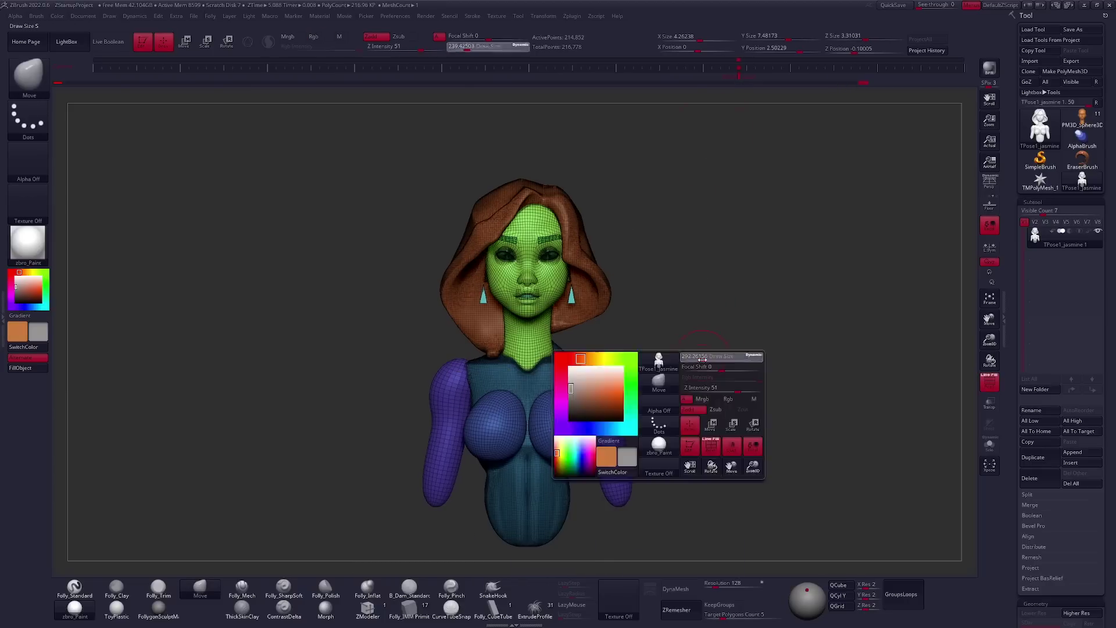
key(shift+f)
key(f)
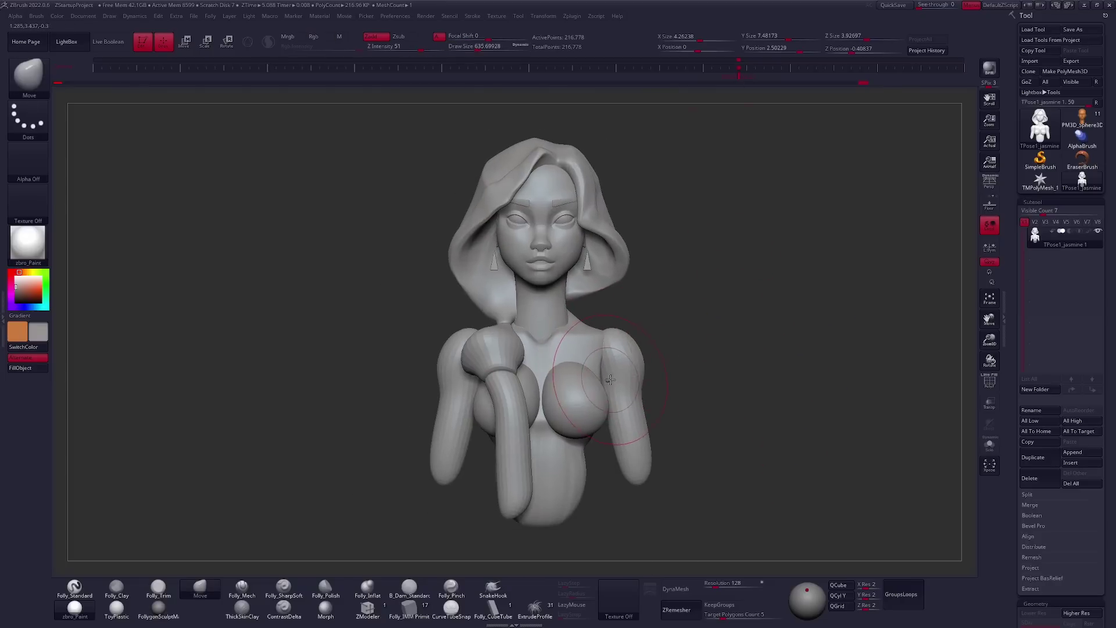
ctrl+shift+drag(576, 353, 671, 423)
ctrl+shift+click(671, 423)
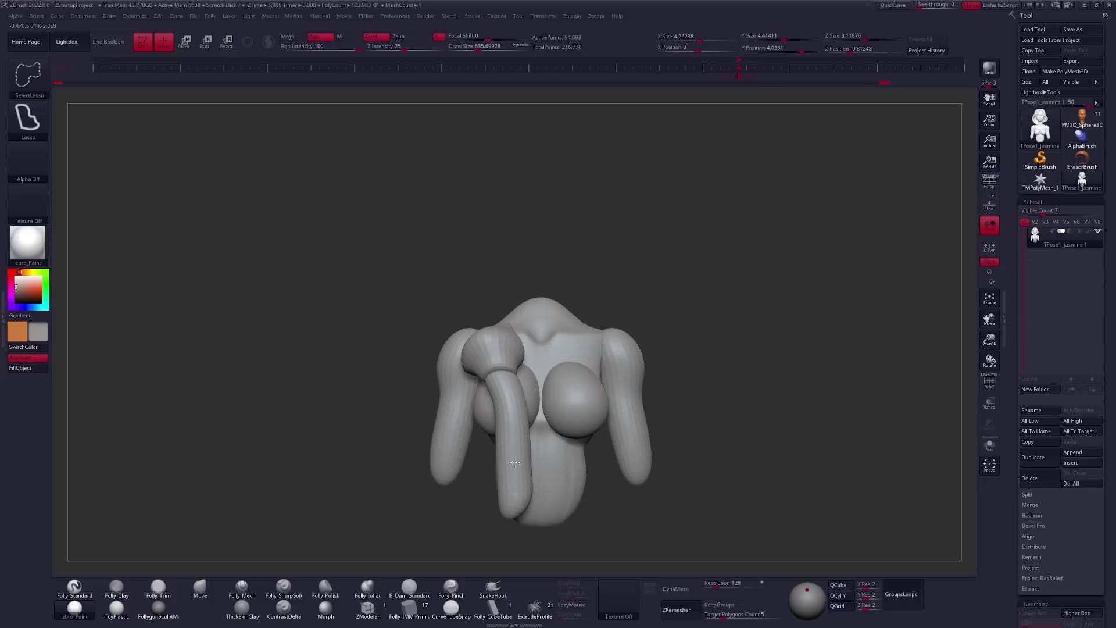
ctrl+shift+click(685, 378)
Rotate the upper body with Transpose Rotate and pull the shoulder contour up and outward.
key(r)
drag(685, 378, 599, 407)
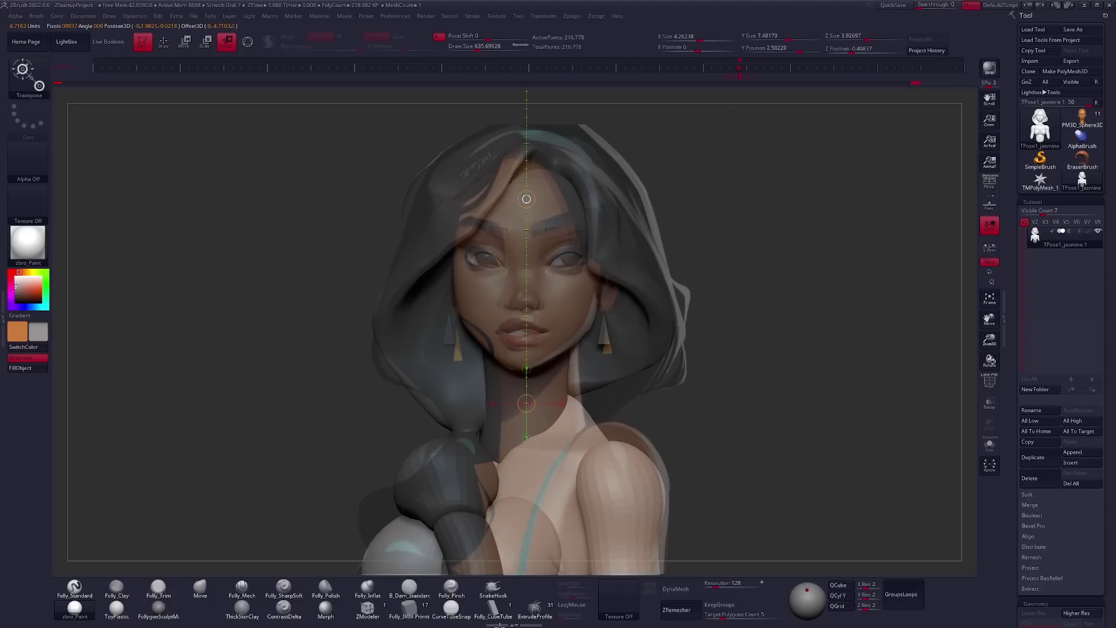
key(q)
drag(602, 465, 635, 441)
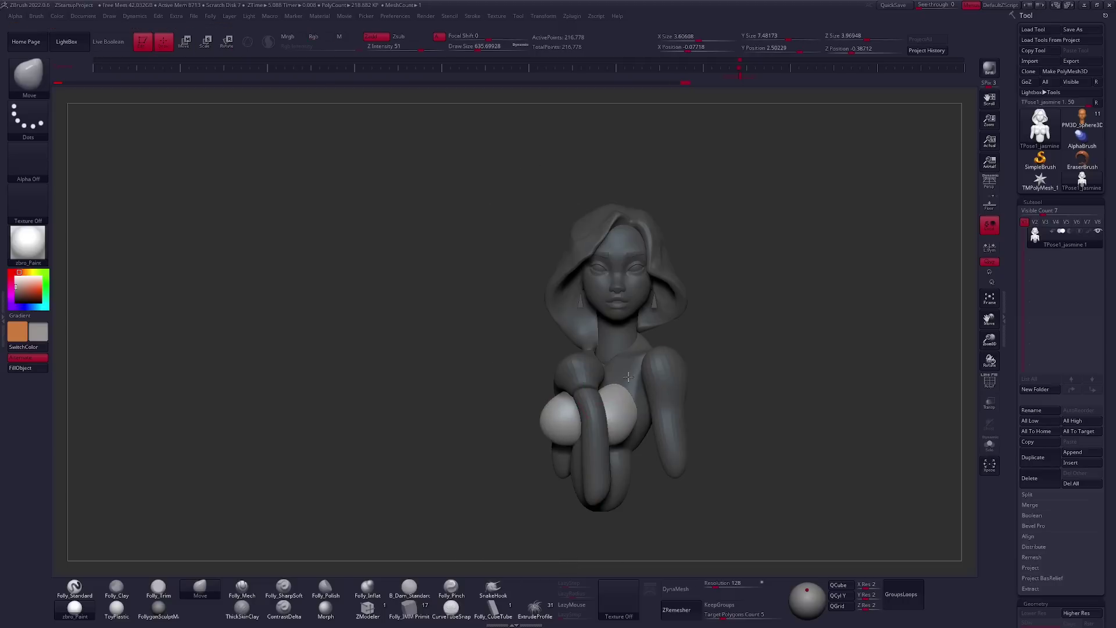
drag(628, 377, 661, 378)
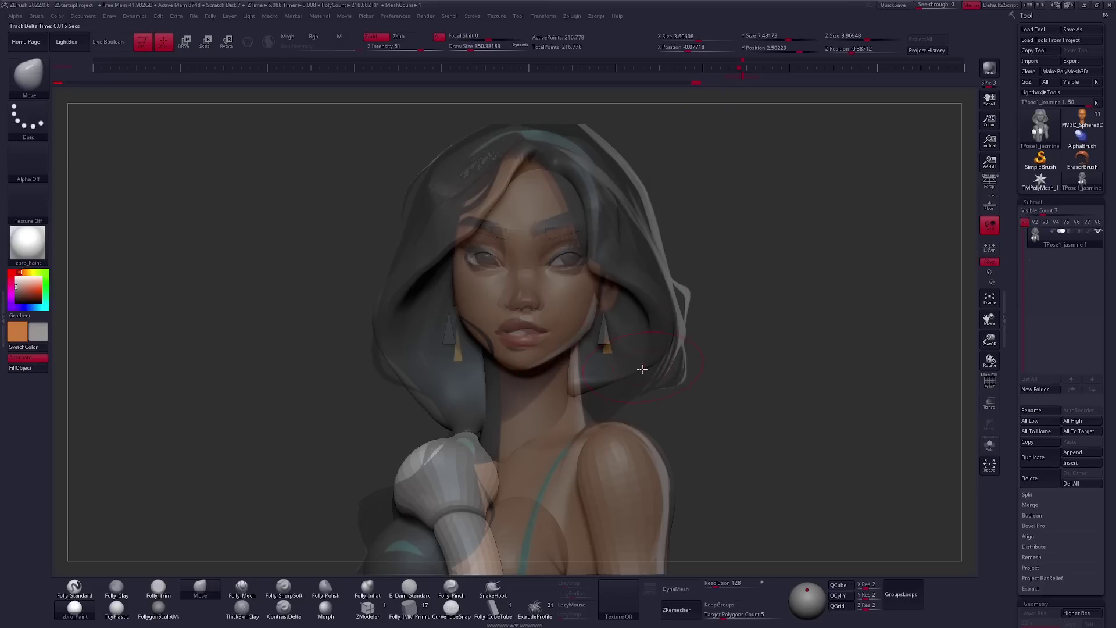
Adjust the Move brush size between roughly 482, 576 and 366.
key(bracketright)
key(space)
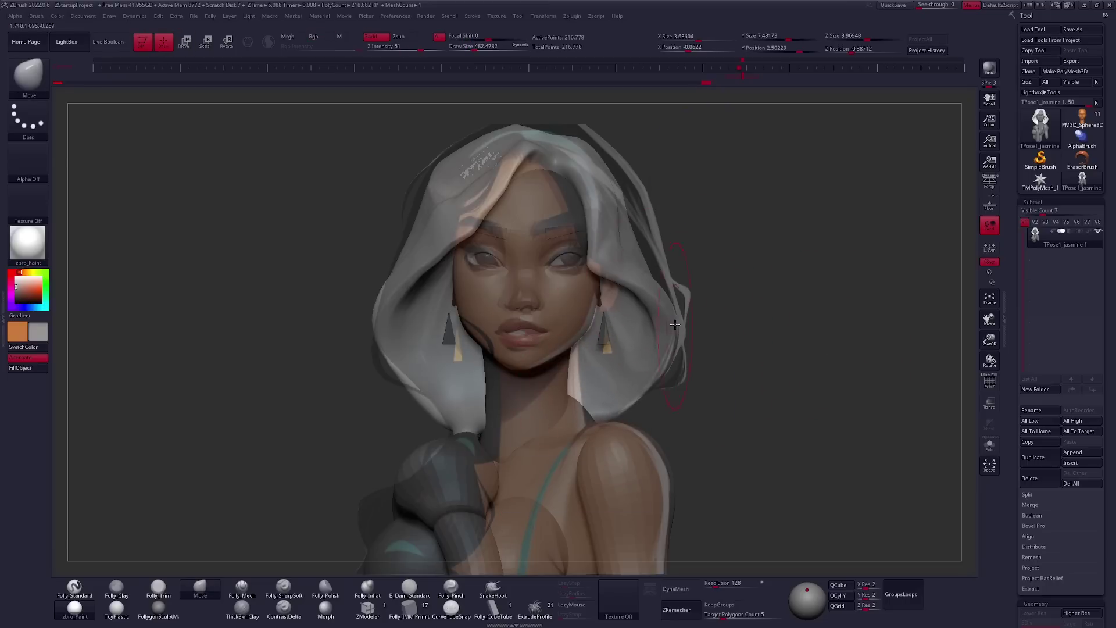
drag(674, 328, 651, 204)
key(bracketright)
key(bracketleft)
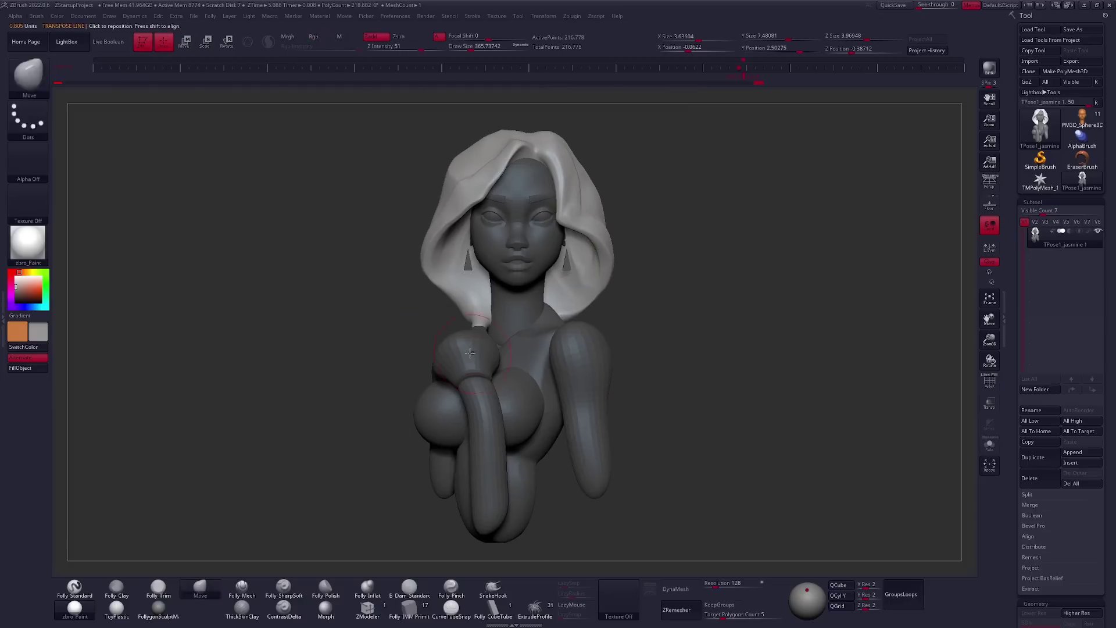
Cycle the active subtool through the left arm, hair and torso, ending in side view.
alt+click(449, 447)
key(bracketleft)
right_drag(451, 458, 482, 369)
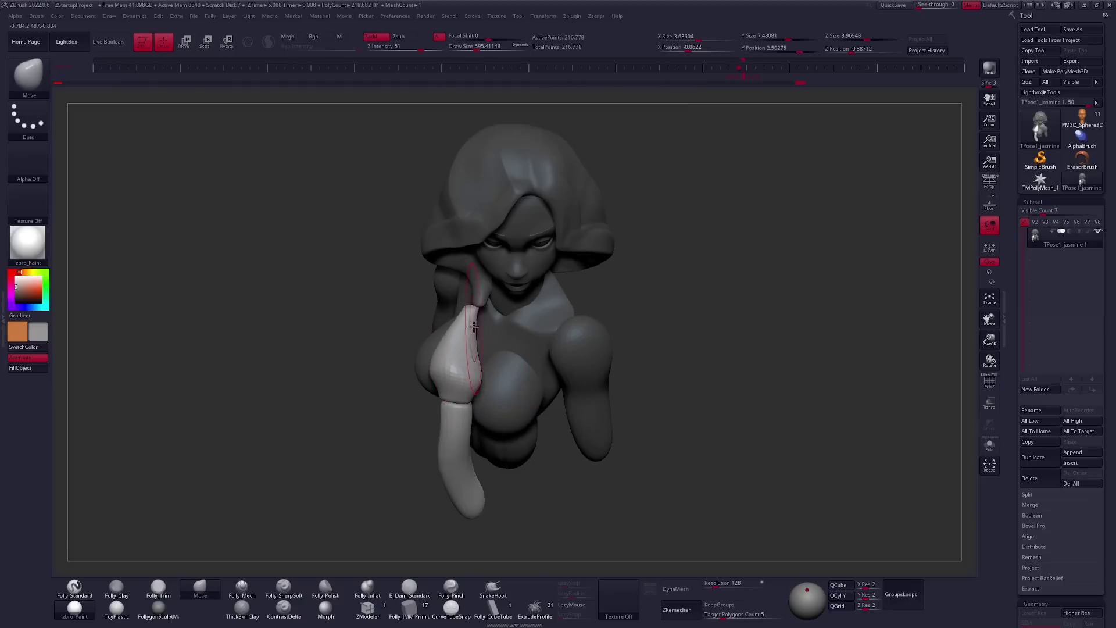
alt+click(511, 175)
mouse_move(511, 186)
right_down()
mouse_move(520, 299)
mouse_move(715, 373)
right_up()
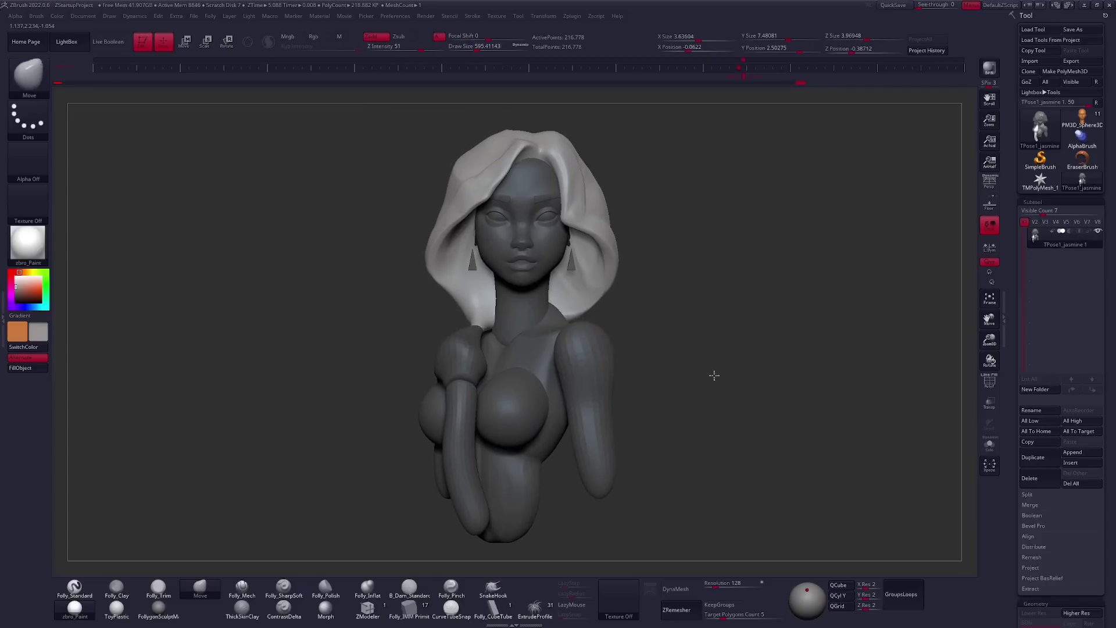
alt+click(535, 482)
mouse_move(581, 378)
right_down()
mouse_move(650, 403)
mouse_move(591, 349)
mouse_move(587, 368)
mouse_move(553, 373)
right_up()
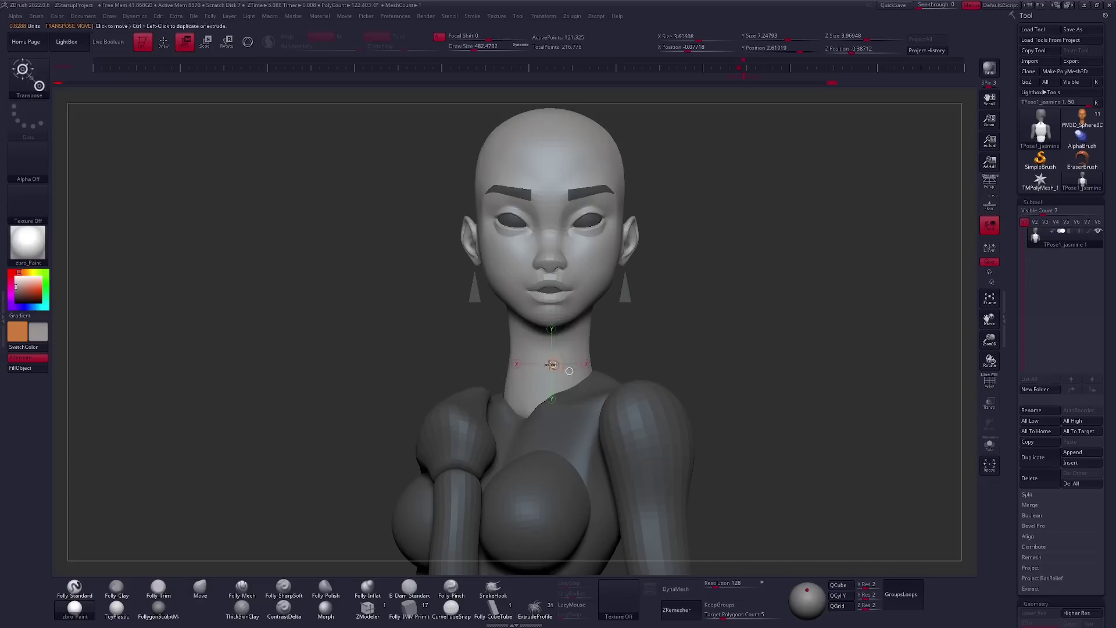
Hide the hair, turn off PolyF, and orbit the hooded grey bust to a three-quarter view.
mouse_move(599, 383)
right_down()
mouse_move(544, 239)
mouse_move(727, 378)
mouse_move(702, 423)
right_up()
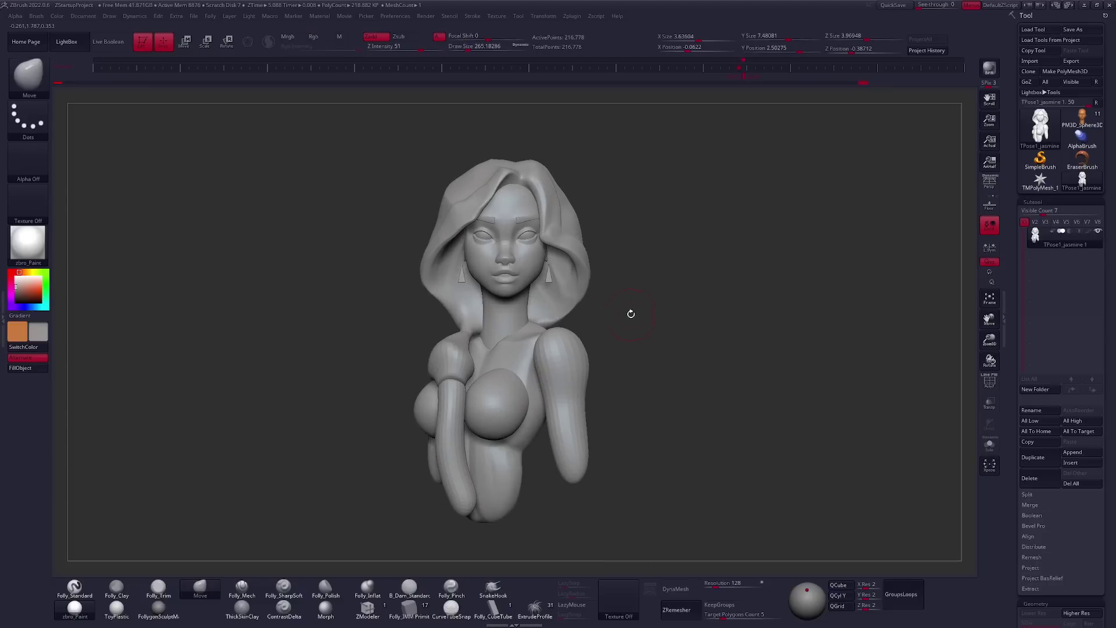
ctrl+right_drag(627, 339, 654, 297)
ctrl+alt+shift+click(584, 209)
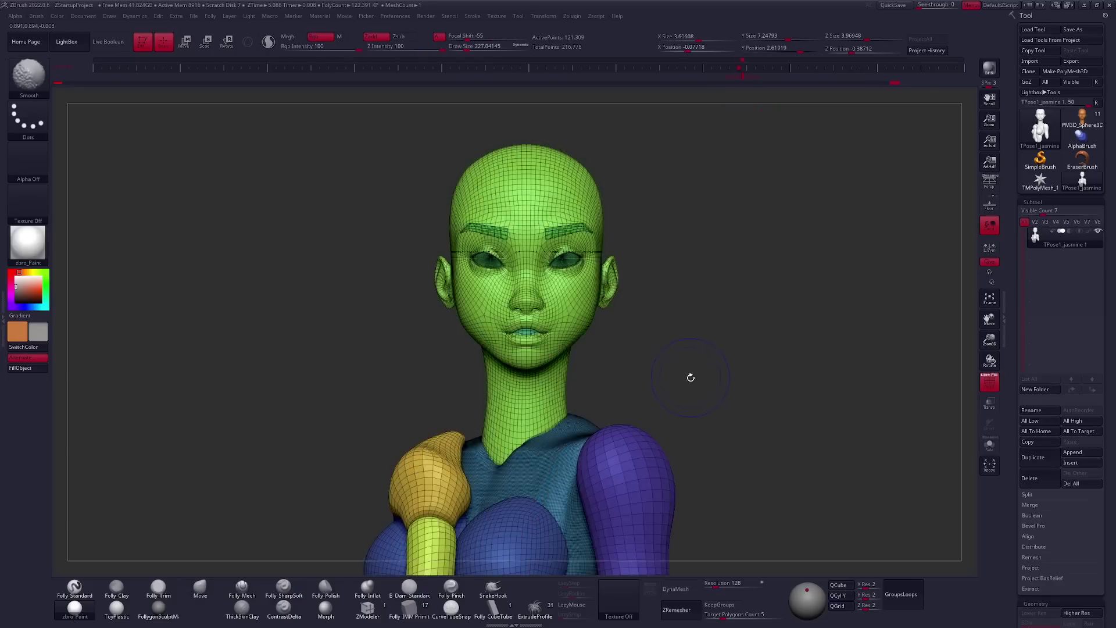
key(shift+f)
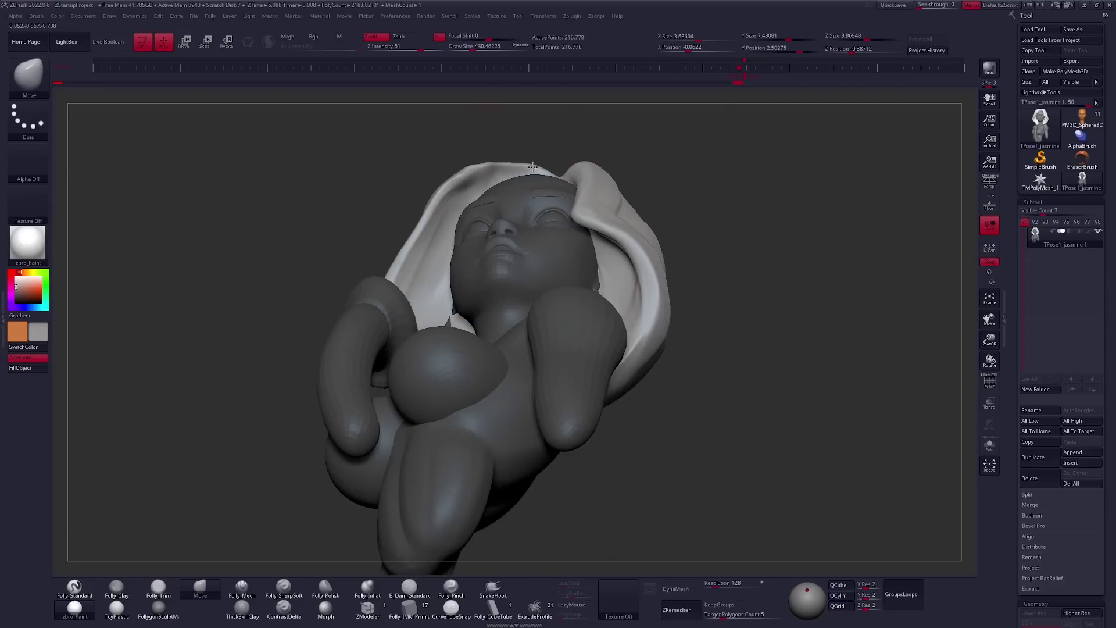
drag(532, 167, 486, 267)
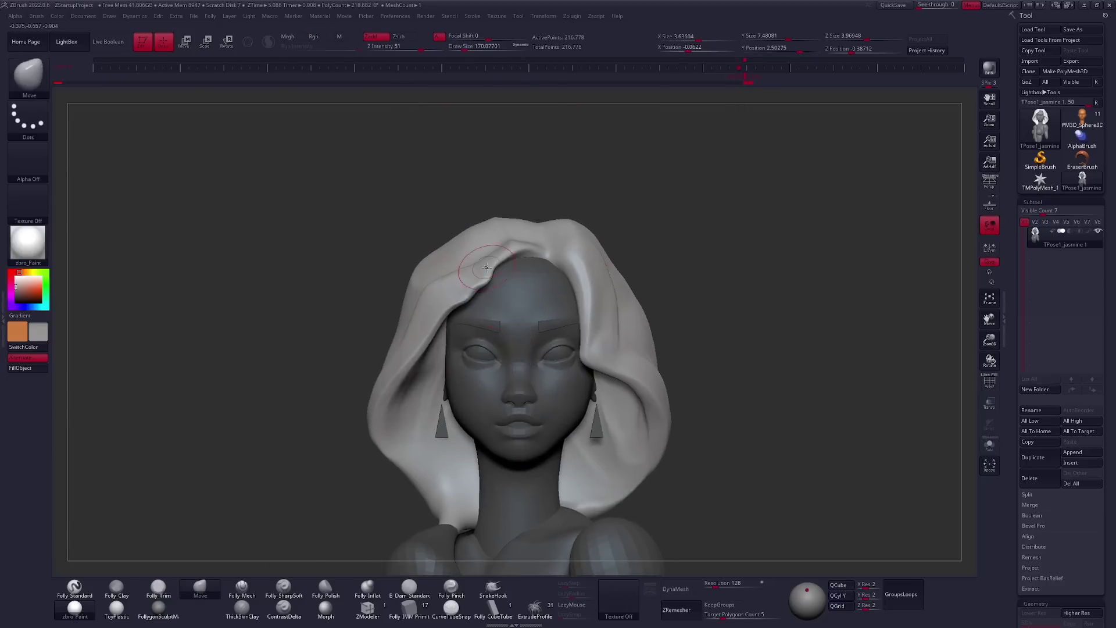
mouse_move(486, 267)
mouse_down()
mouse_move(476, 281)
mouse_move(707, 410)
mouse_up()
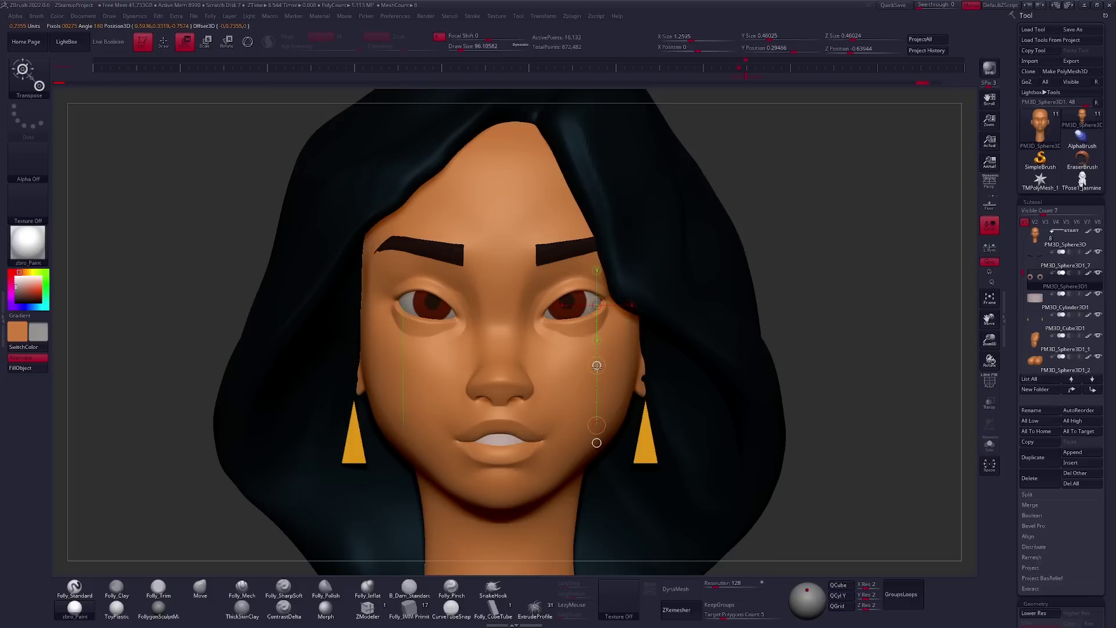
Exit Transpose and load the other tool from the Tool palette, tilting to see the head top.
key(q)
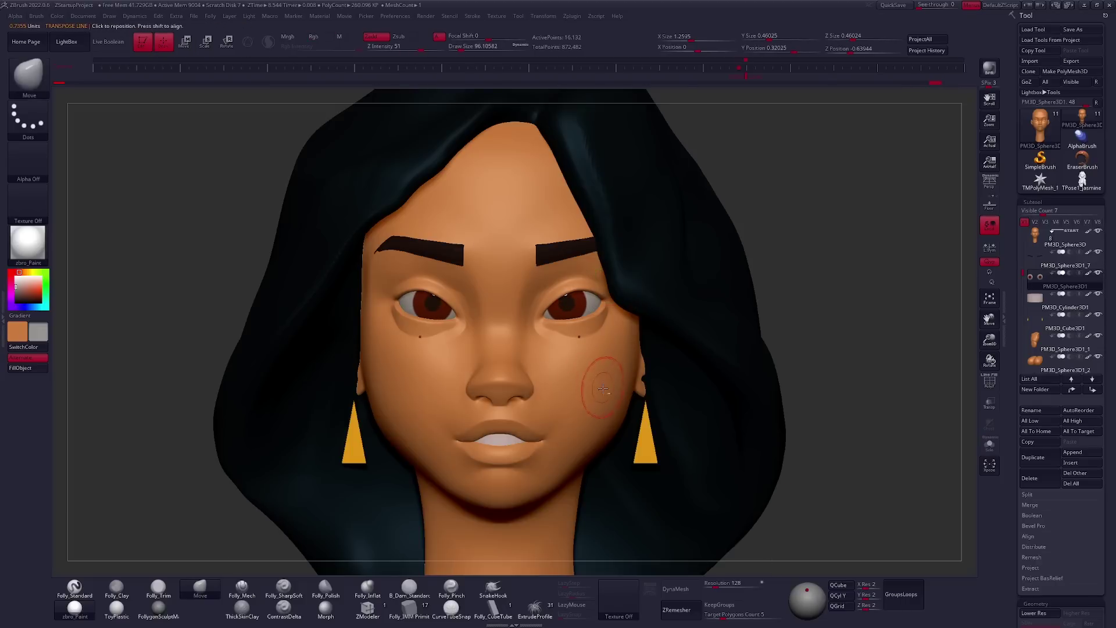
click(1075, 189)
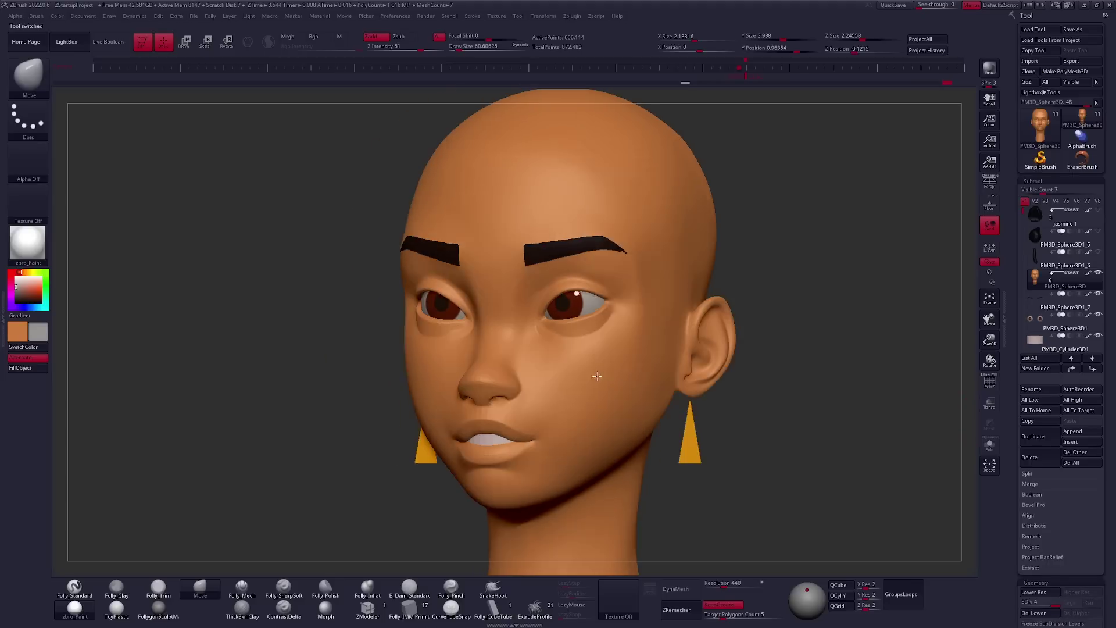
right_drag(597, 375, 555, 382)
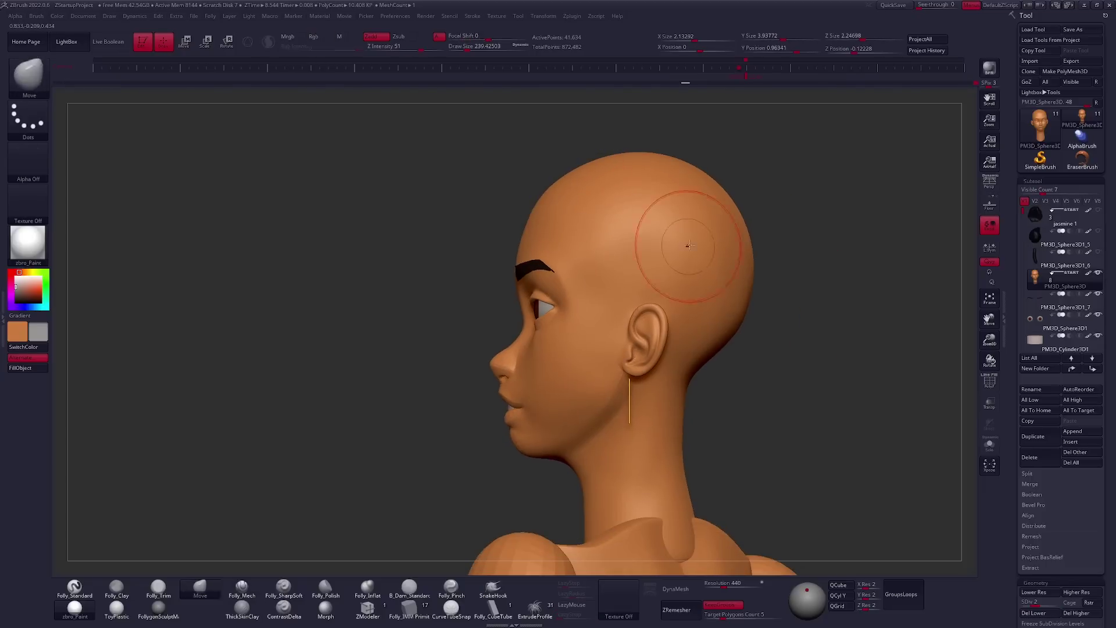
Orbit the bald head through profile, front and three-quarter views to a straight back view.
right_drag(648, 397, 641, 386)
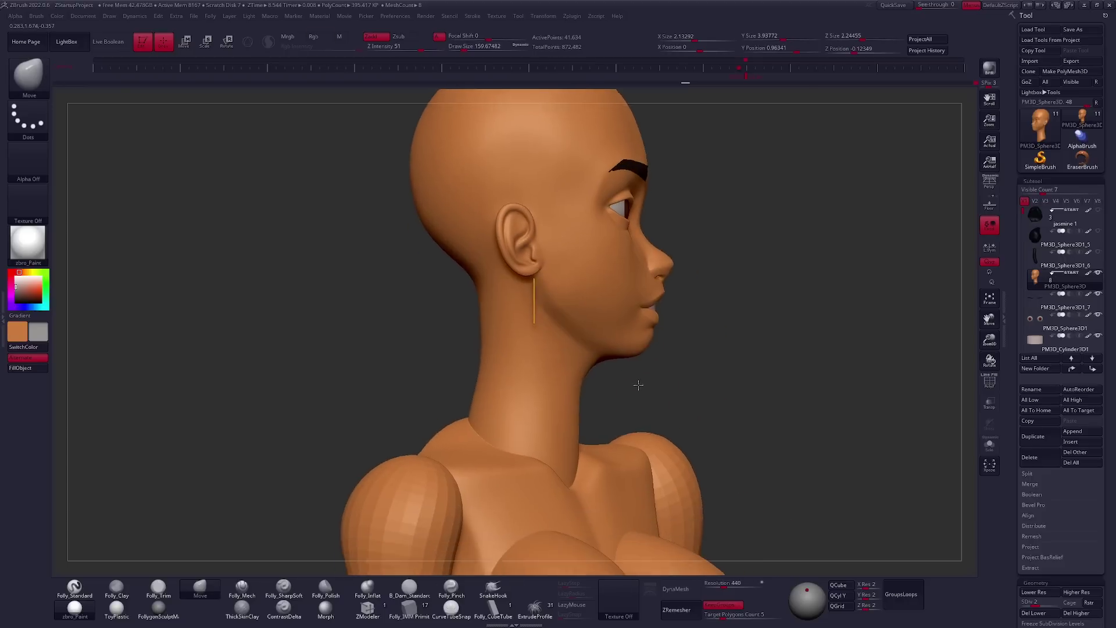
right_drag(631, 379, 662, 380)
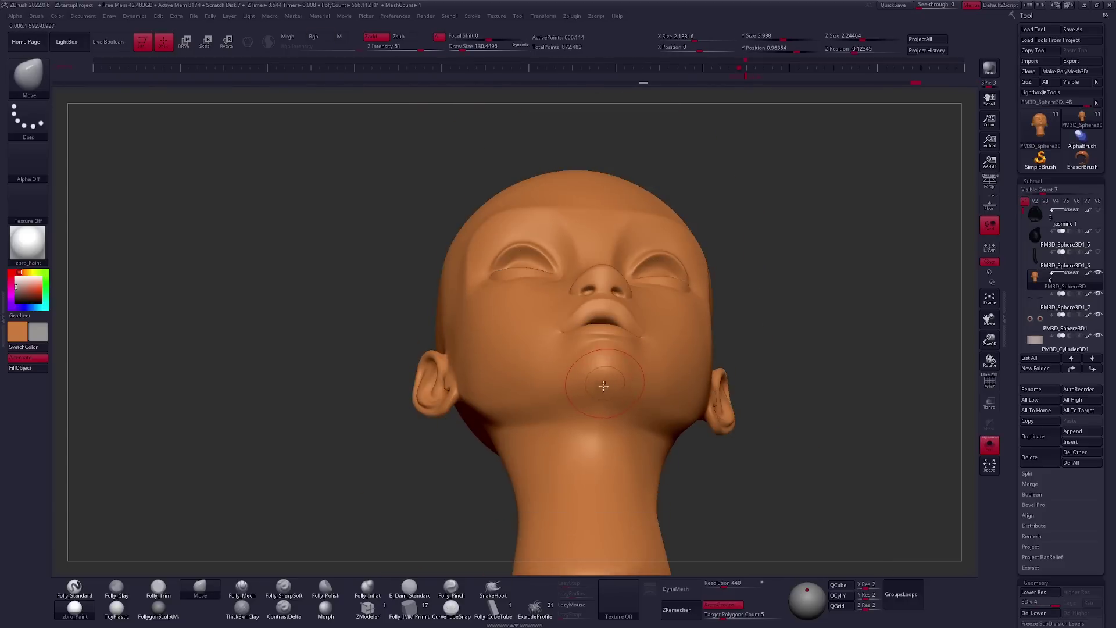
right_drag(602, 387, 571, 383)
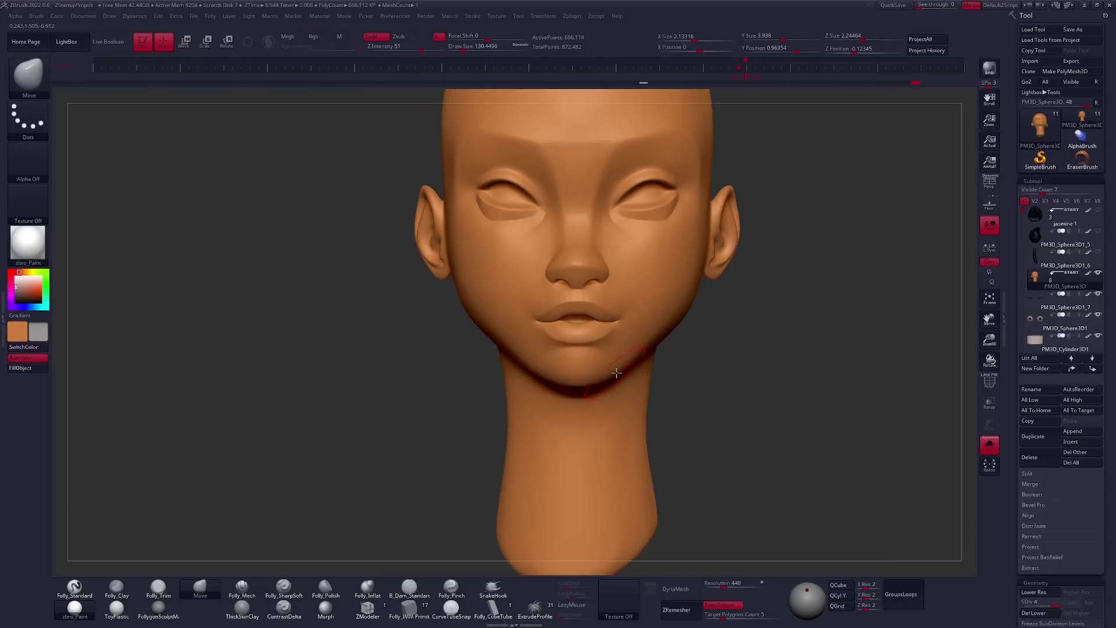
mouse_move(625, 407)
right_down()
mouse_move(636, 397)
mouse_move(599, 382)
right_up()
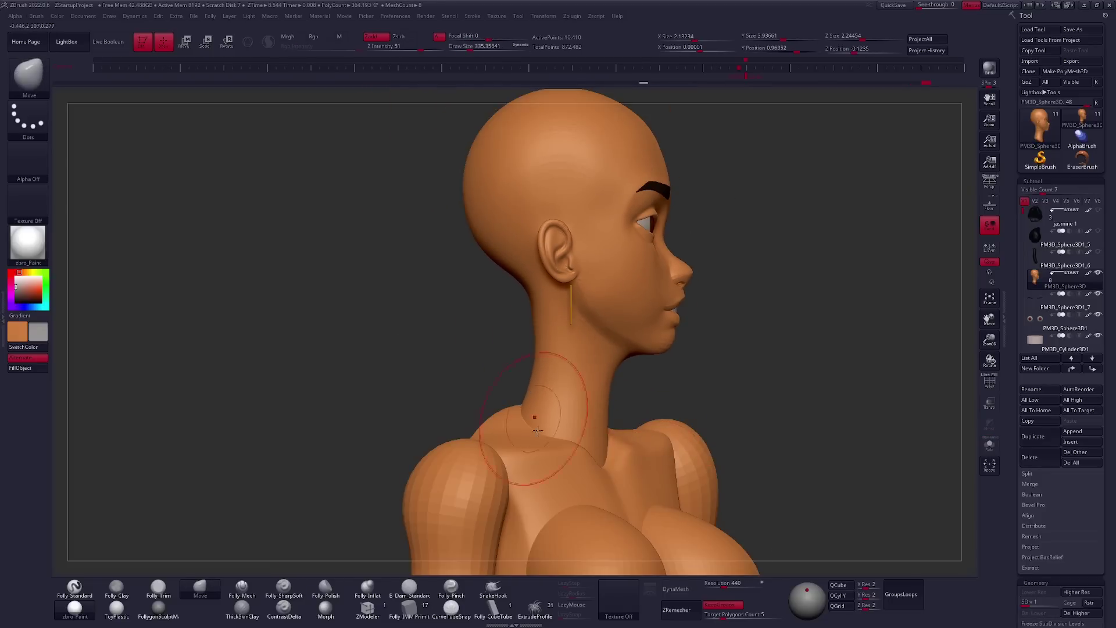
mouse_move(528, 367)
right_down()
mouse_move(532, 327)
mouse_move(590, 223)
right_up()
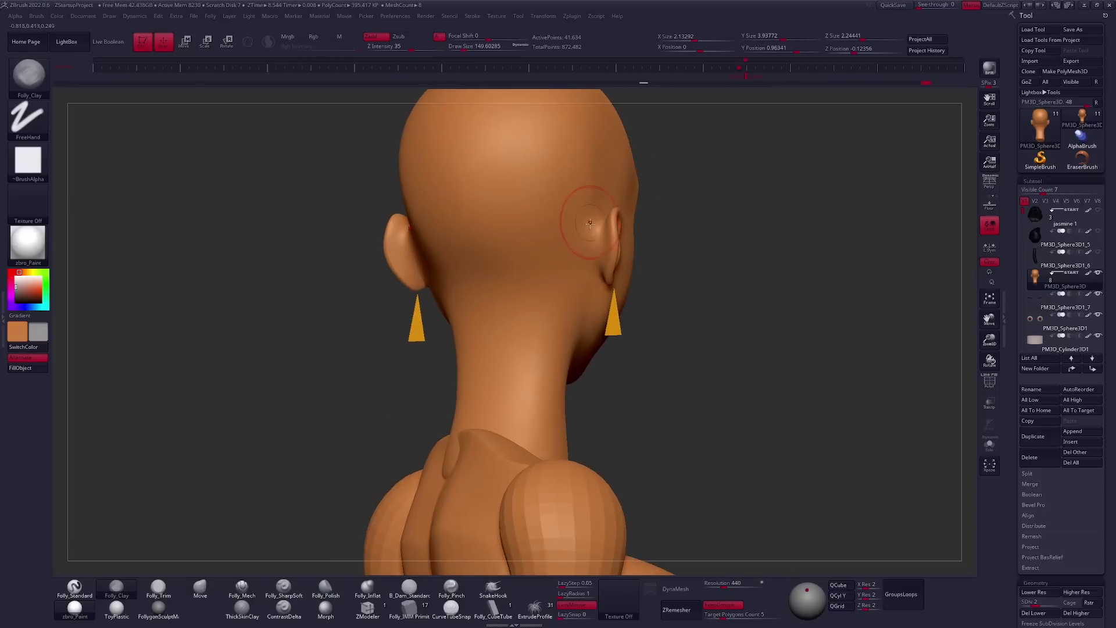
mouse_move(574, 230)
shift+right_down()
mouse_move(577, 251)
mouse_move(595, 235)
mouse_move(587, 251)
shift+right_up()
Sculpt behind the ears and along the nape with Clay and Smooth, then solo the head.
key(c)
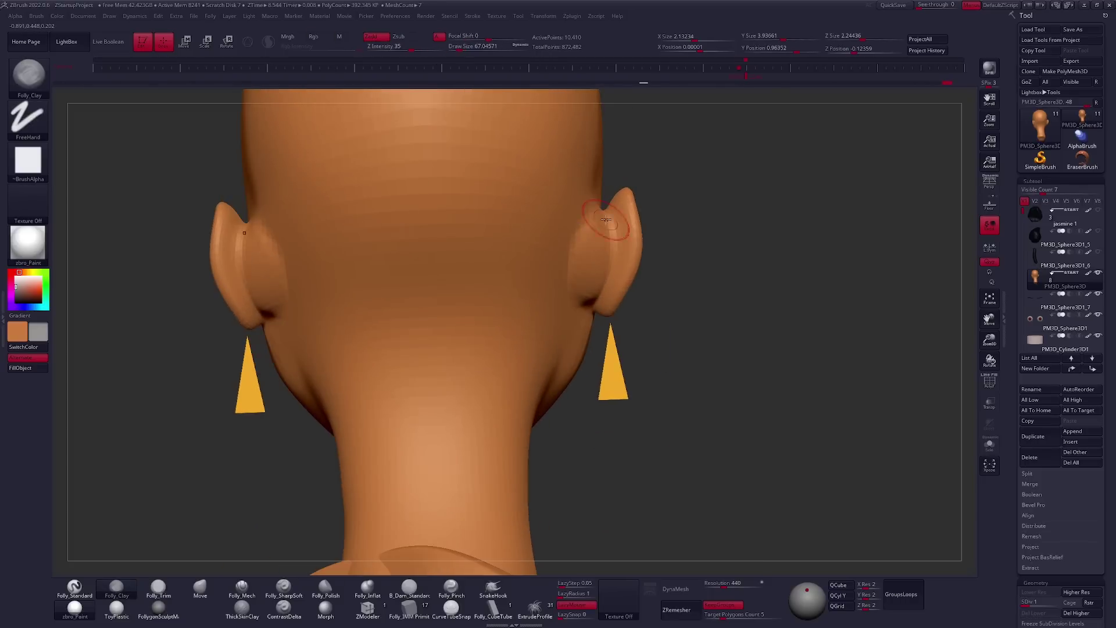
key(shift)
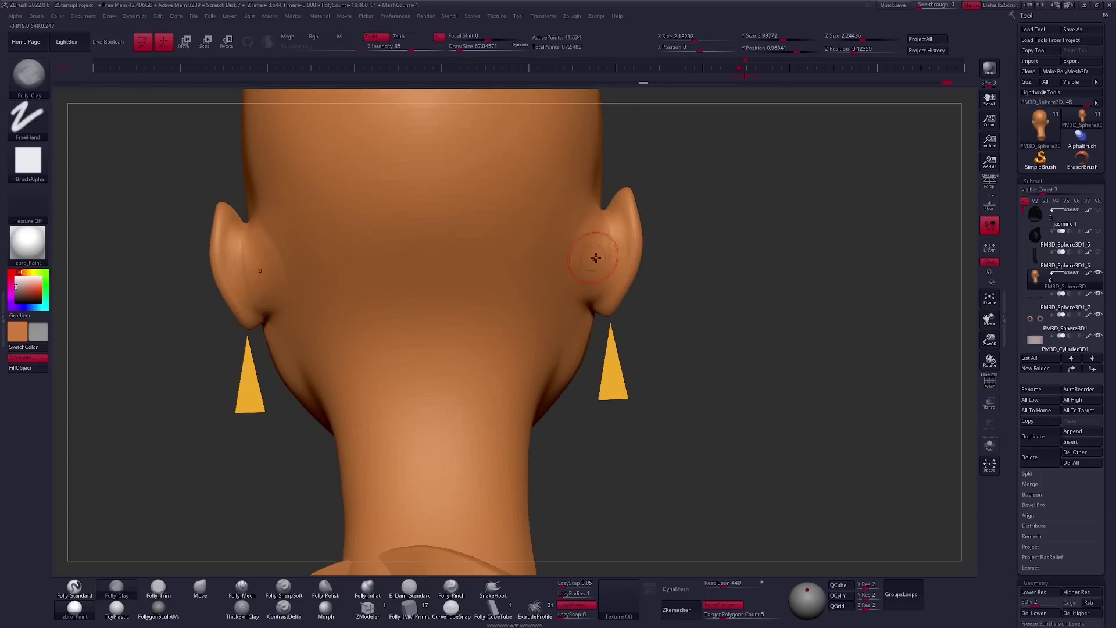
ctrl+right_drag(589, 234, 672, 328)
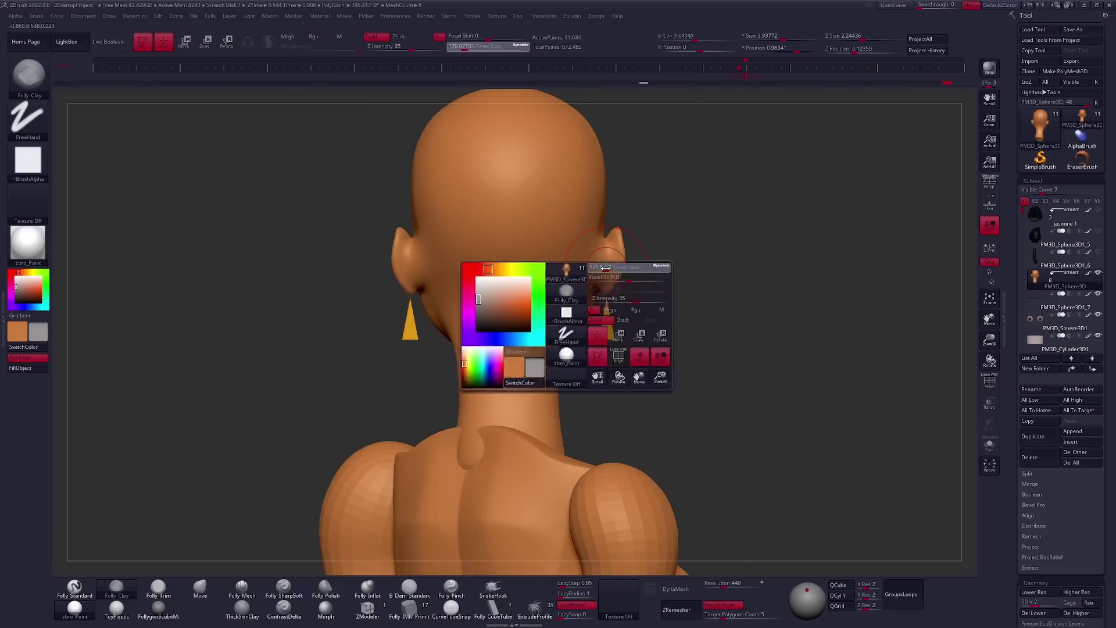
shift+drag(671, 327, 601, 259)
mouse_move(601, 259)
right_down()
mouse_move(612, 200)
mouse_move(531, 156)
right_up()
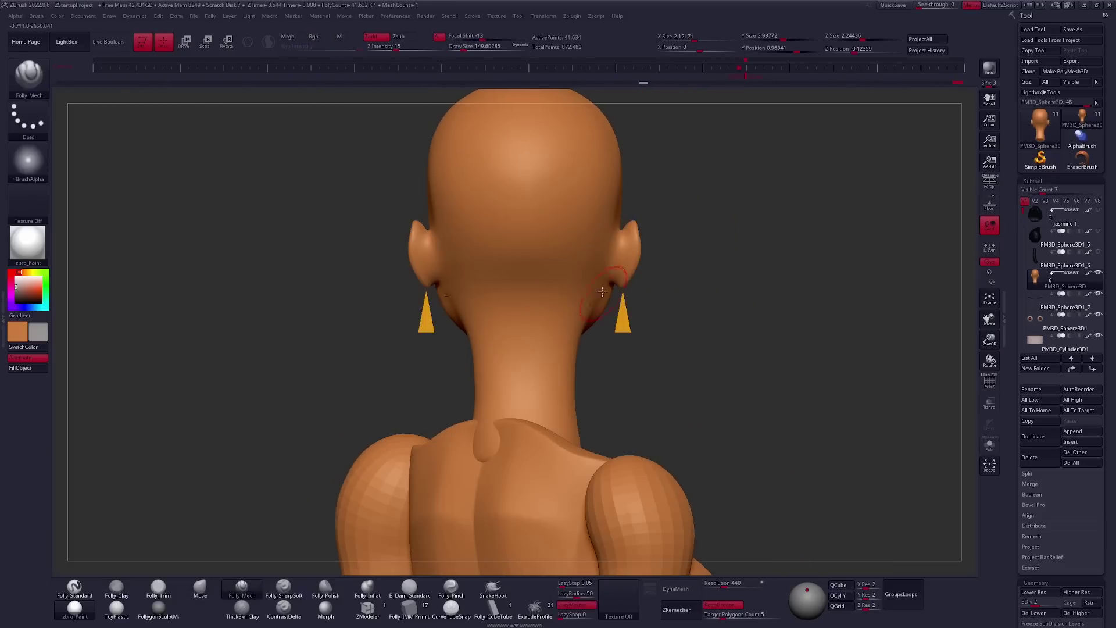
mouse_move(680, 406)
right_down()
mouse_move(715, 396)
mouse_move(616, 395)
right_up()
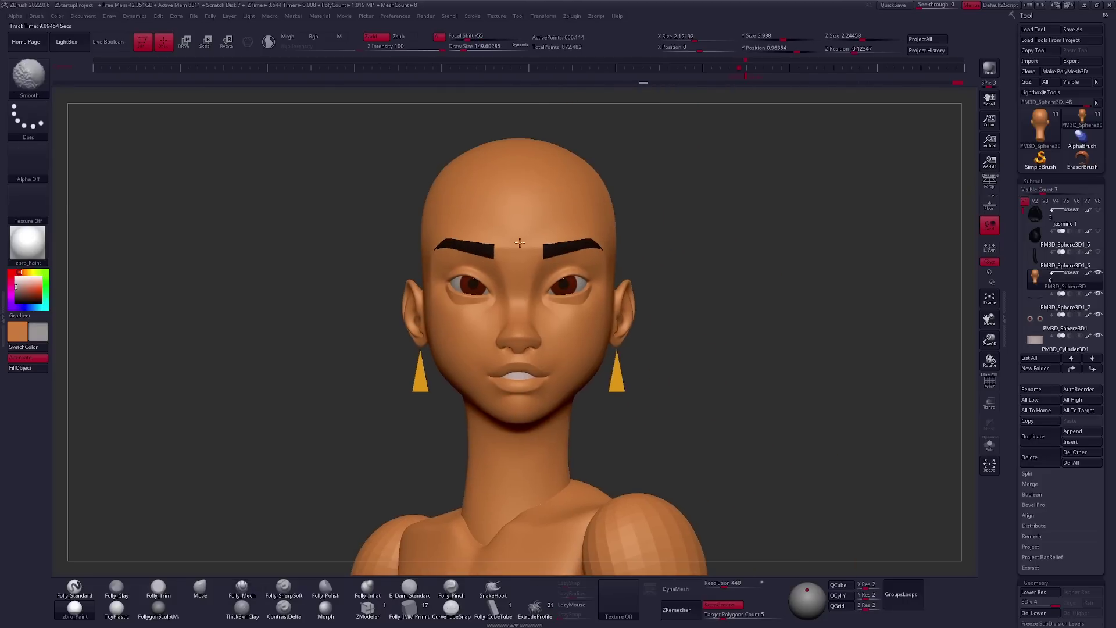
click(989, 444)
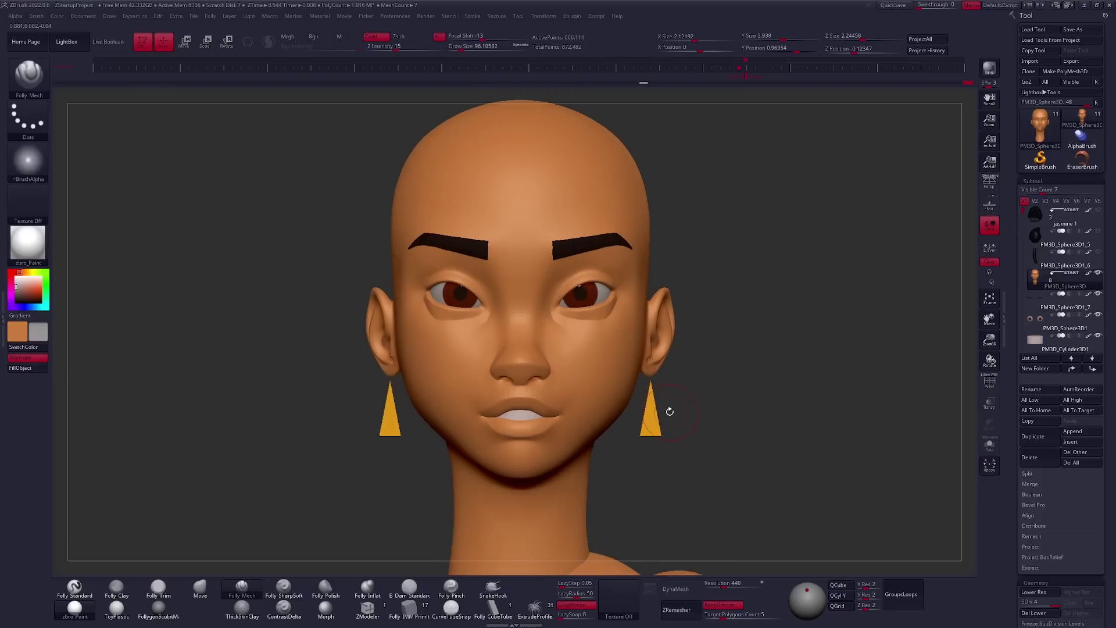
Pin the cartoon reference in Spotlight at full opacity and reframe the face.
key(shift+z)
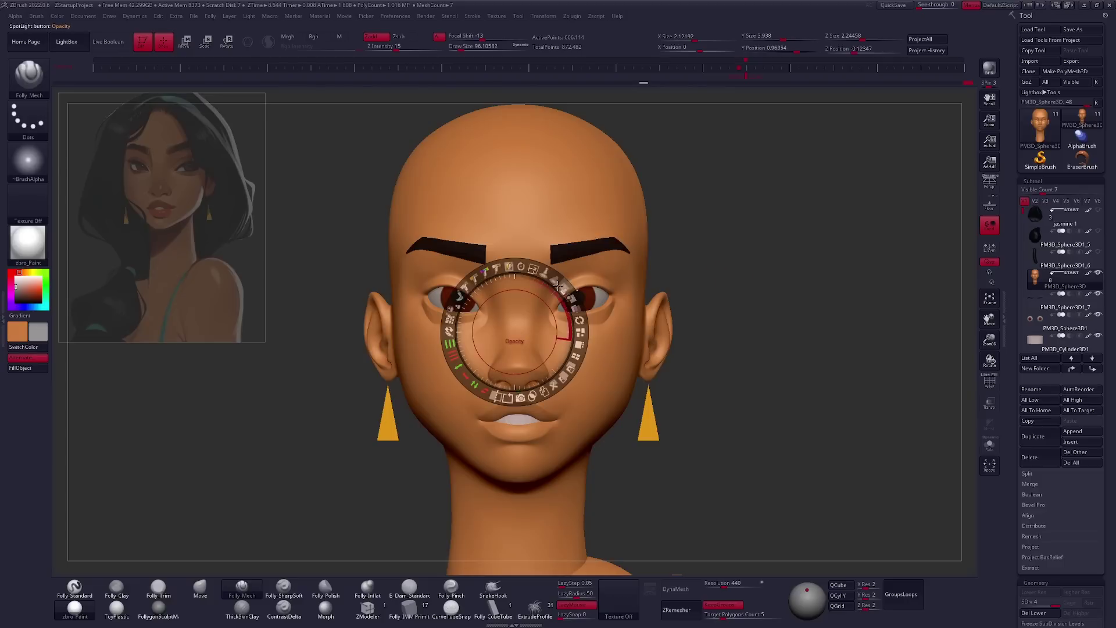
drag(557, 285, 414, 346)
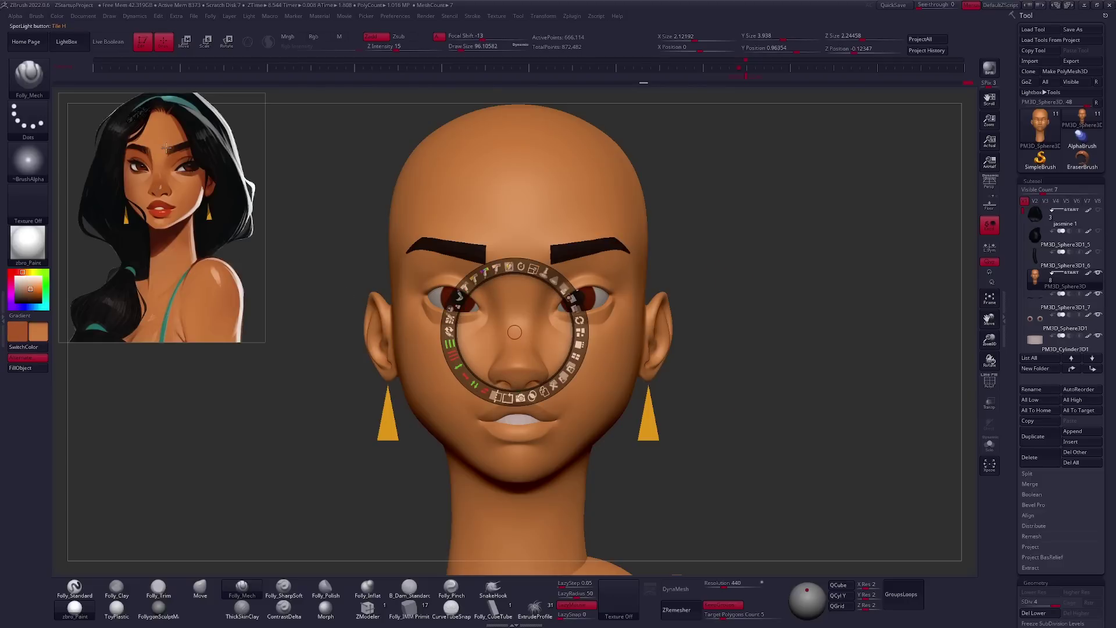
key(z)
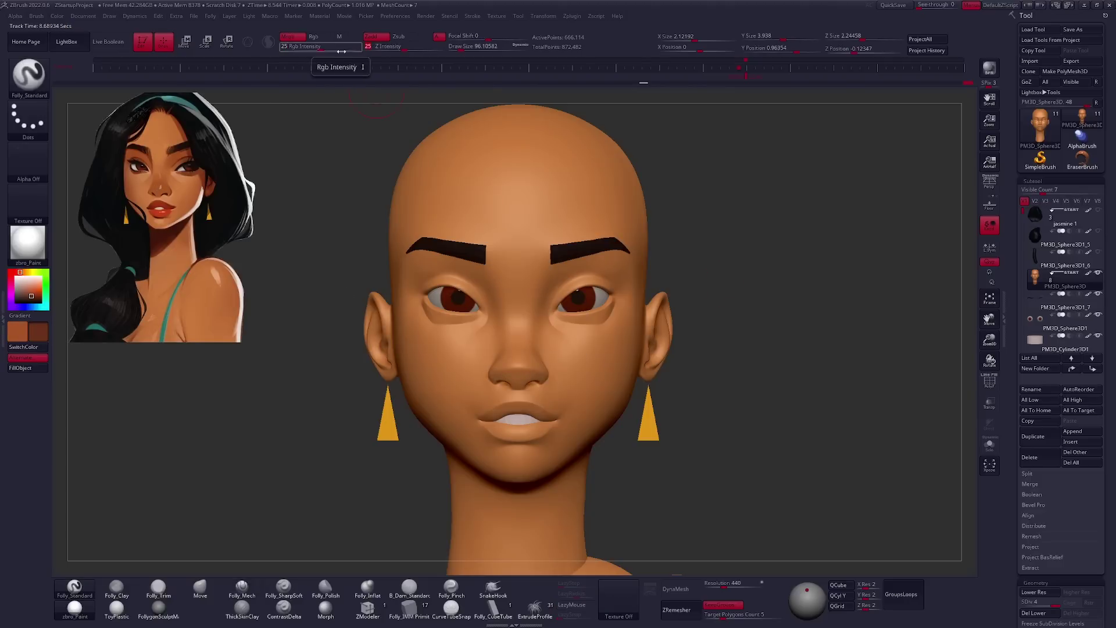
mouse_move(480, 183)
alt+right_down()
mouse_move(602, 399)
mouse_move(611, 379)
alt+right_up()
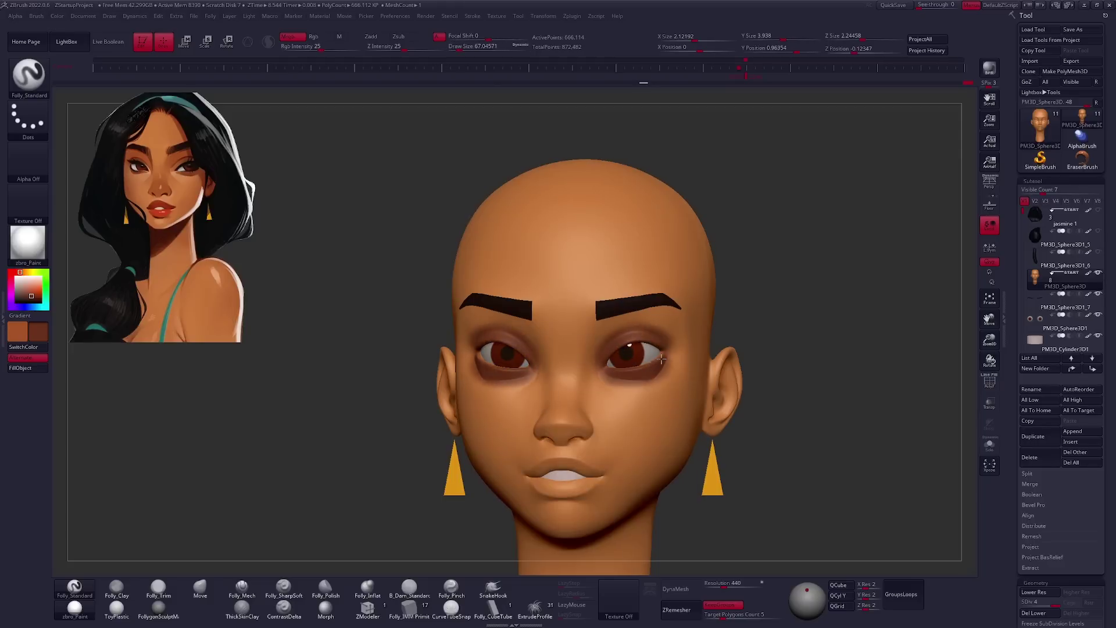
Paint dark brown shading around both eyes, toggling the eyes, brows and earrings to check.
key(alt+s)
mouse_move(661, 359)
alt+right_down()
mouse_move(646, 339)
mouse_move(534, 367)
alt+right_up()
key(f)
key(alt+s)
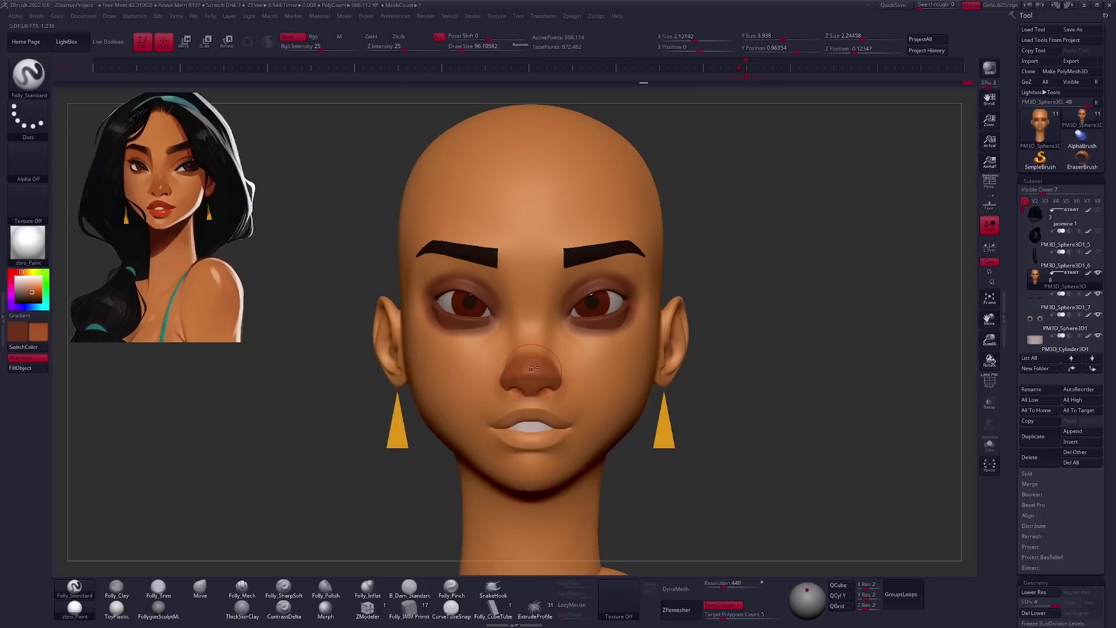
mouse_move(641, 402)
right_down()
mouse_move(661, 367)
mouse_move(596, 343)
mouse_move(721, 354)
right_up()
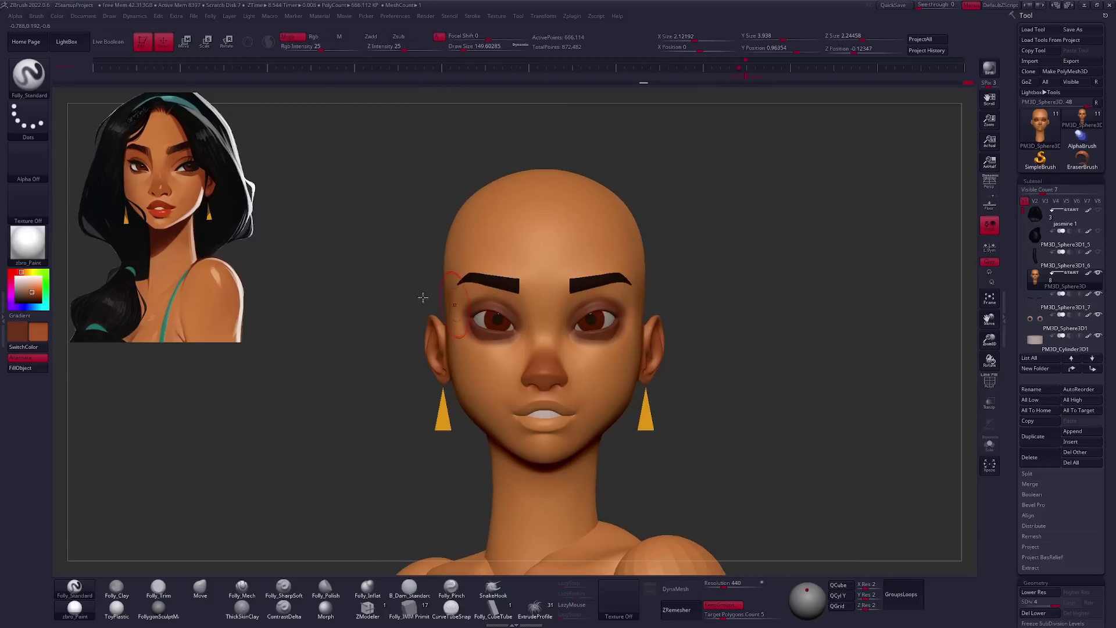
key(shift+z)
key(shift+z)
click(989, 443)
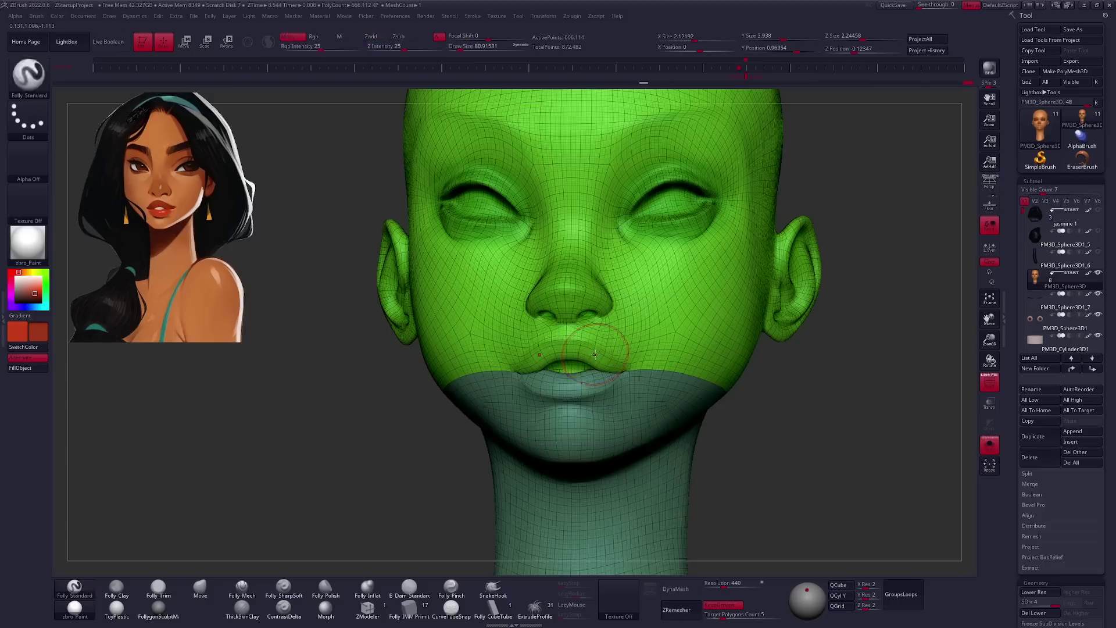
Shrink the brush to about 33 and polypaint the lips red with the lip area soloed.
right_drag(523, 326, 535, 372)
right_click(535, 371)
drag(535, 371, 531, 371)
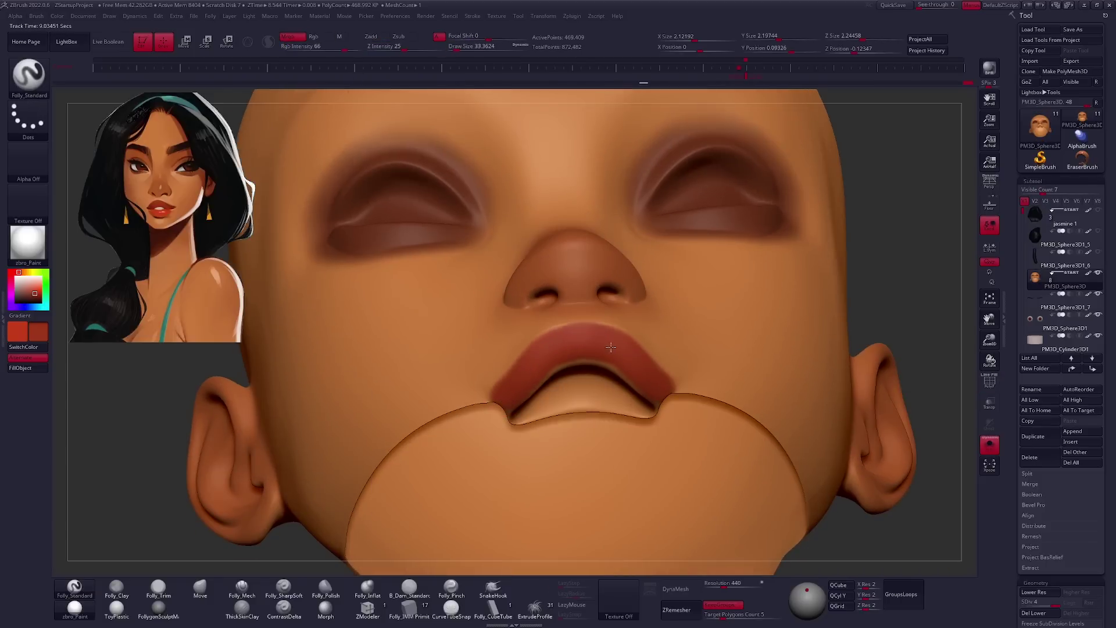
right_drag(610, 347, 519, 410)
mouse_move(579, 363)
right_down()
mouse_move(591, 469)
mouse_move(584, 393)
mouse_move(559, 352)
right_up()
alt+click(573, 418)
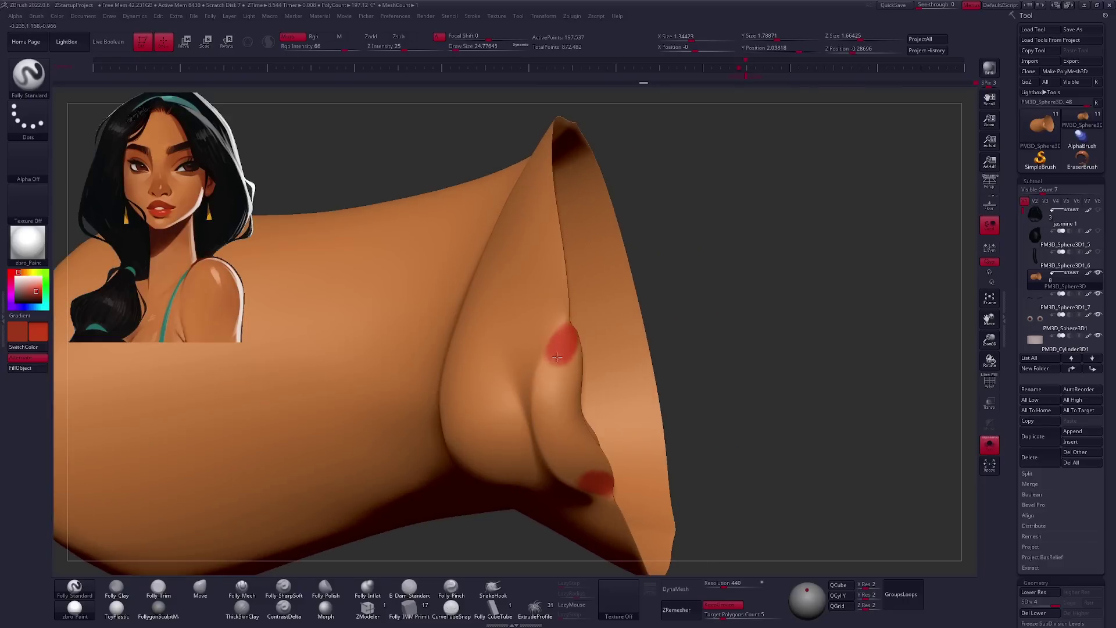
mouse_move(581, 415)
right_down()
mouse_move(598, 445)
mouse_move(612, 435)
right_up()
key(f)
mouse_move(705, 383)
right_down()
mouse_move(687, 439)
mouse_move(693, 417)
mouse_move(651, 409)
mouse_move(678, 469)
mouse_move(658, 386)
right_up()
Briefly select the earring, then make the head the active subtool again.
alt+click(709, 392)
key(w)
key(q)
right_click(658, 385)
alt+click(481, 335)
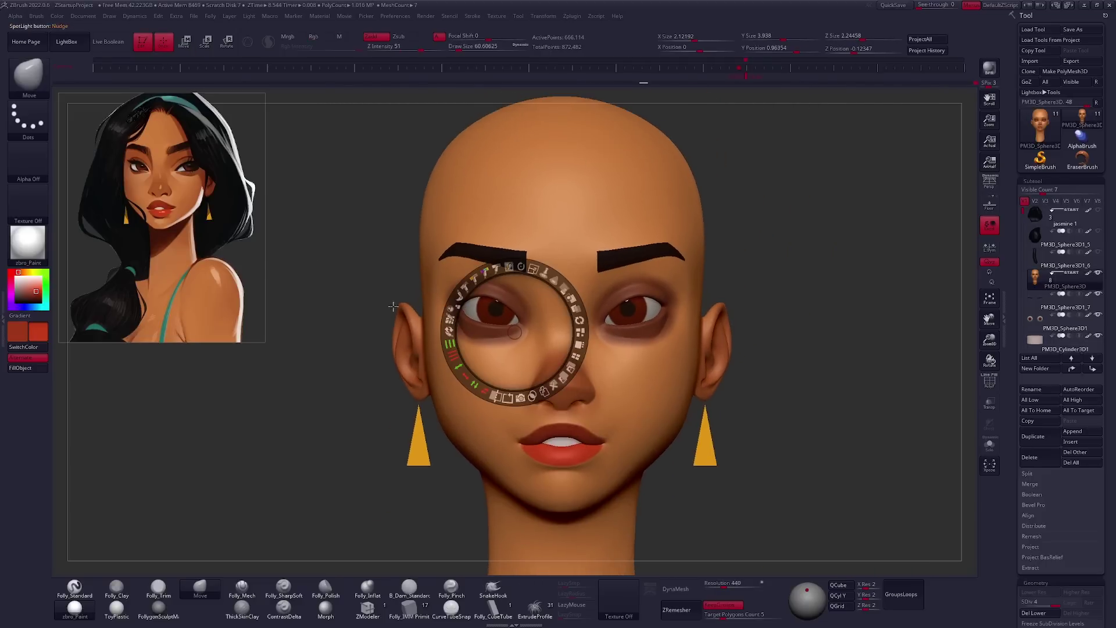
Solo and zoom on the head, set the brush to about 49, and refine the cheeks.
key(z)
key(z)
key(z)
alt+right_drag(346, 381, 589, 337)
key(space)
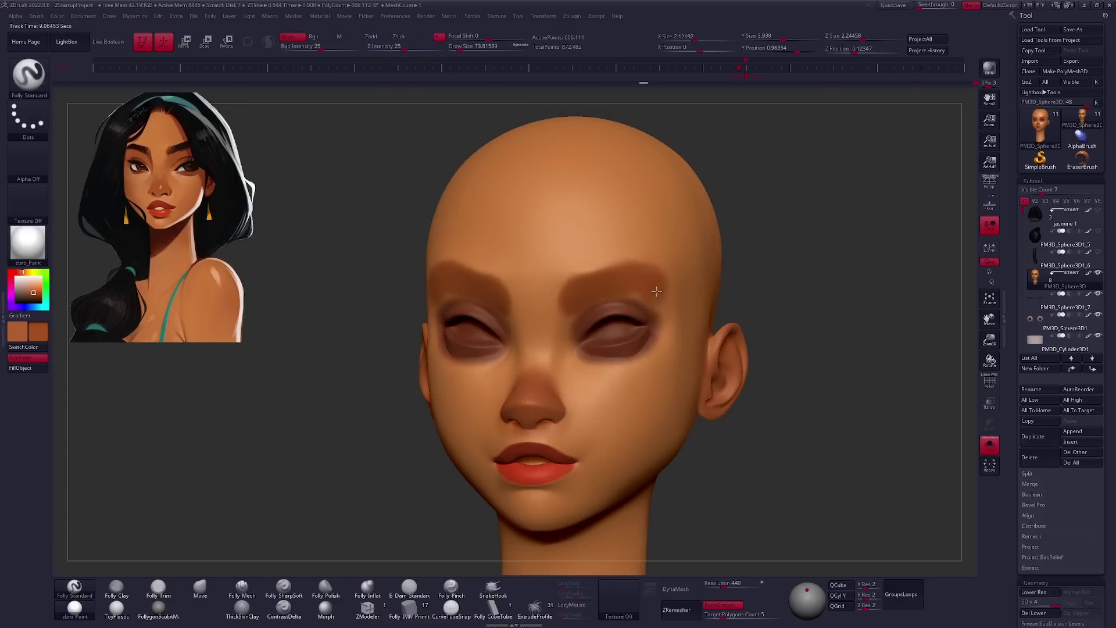
key(s)
drag(618, 268, 610, 293)
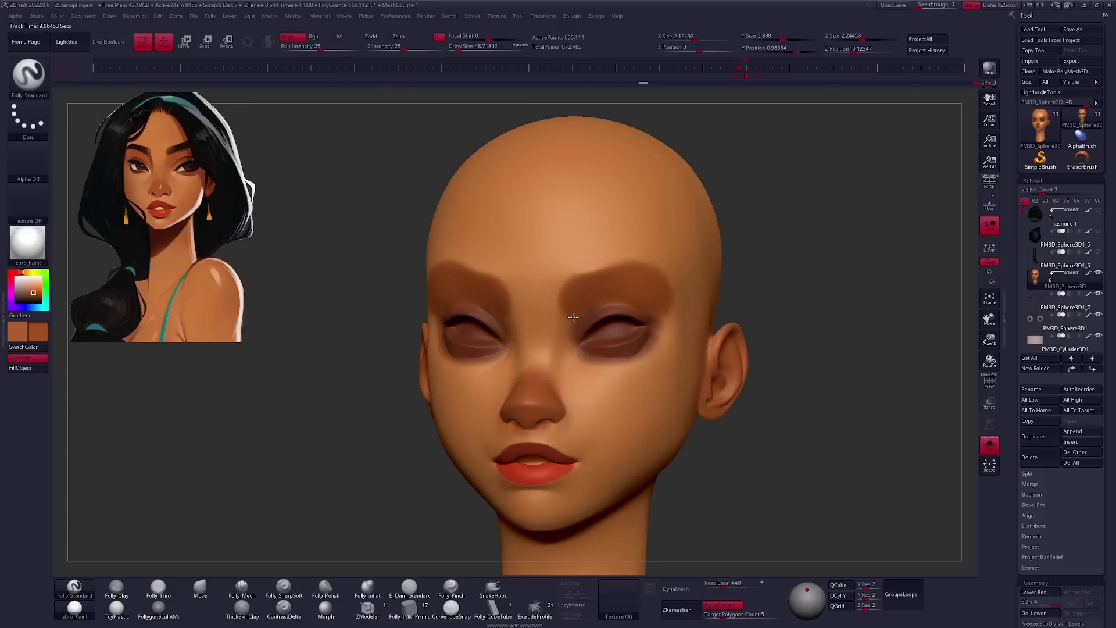
key(shift+s)
right_drag(689, 388, 652, 382)
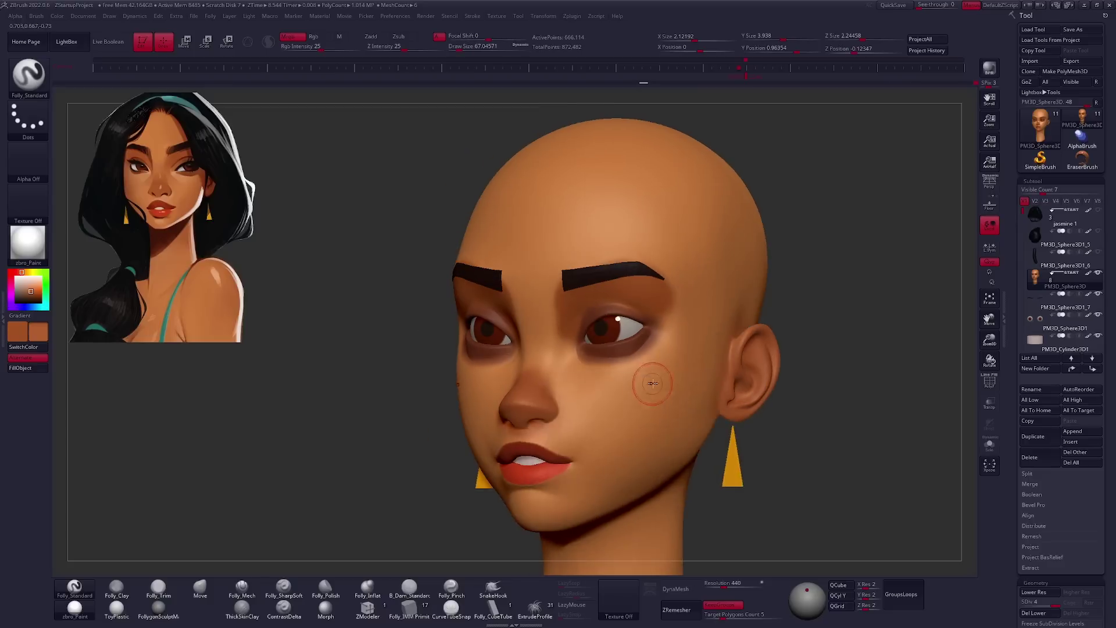
mouse_move(682, 427)
right_down()
mouse_move(653, 318)
mouse_move(693, 292)
mouse_move(559, 457)
mouse_move(629, 459)
right_up()
key(shift+s)
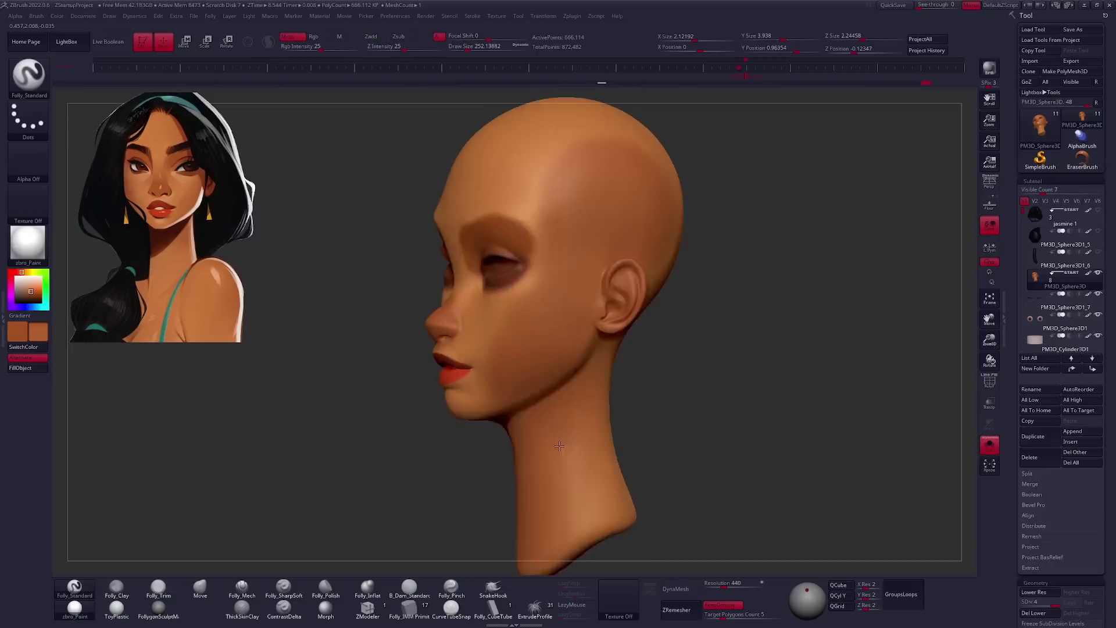
Refine the under-eye area, checking the head from below and above against the reference.
right_drag(630, 459, 630, 407)
mouse_move(636, 322)
right_down()
mouse_move(660, 335)
mouse_move(697, 393)
right_up()
key(shift+z)
key(shift+z)
mouse_move(418, 363)
right_down()
mouse_move(571, 315)
mouse_move(514, 349)
mouse_move(596, 356)
mouse_move(668, 406)
mouse_move(672, 396)
right_up()
right_click(505, 338)
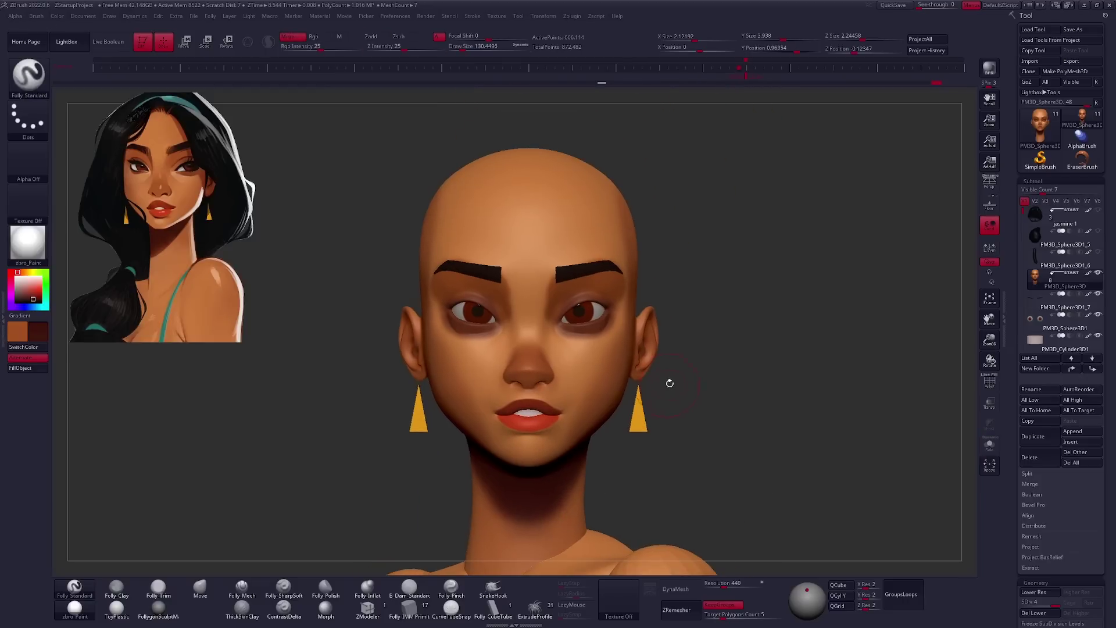
key(shift+z)
key(z)
mouse_move(573, 212)
right_down()
mouse_move(497, 239)
mouse_move(667, 338)
mouse_move(624, 381)
right_up()
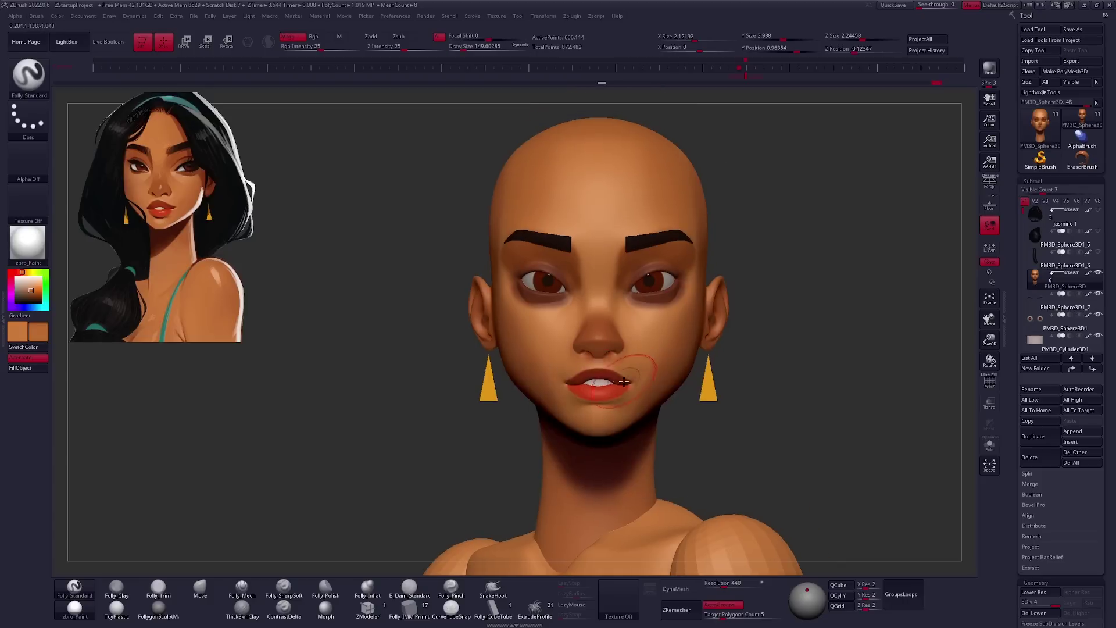
key(shift+alt+s)
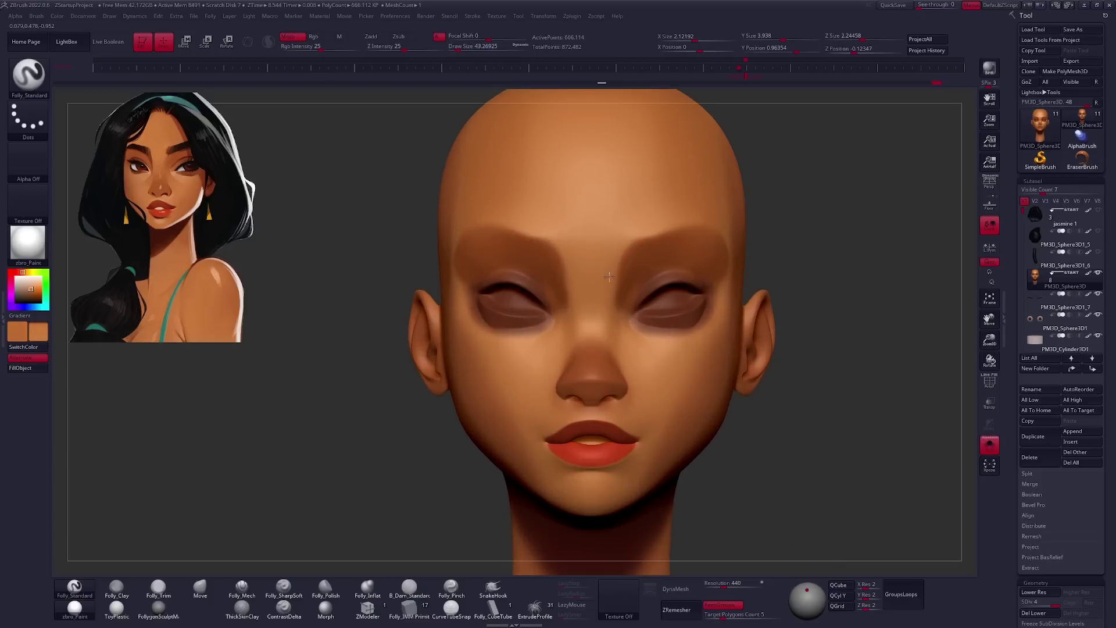
mouse_move(607, 284)
right_down()
mouse_move(597, 361)
mouse_move(616, 372)
mouse_move(605, 378)
right_up()
Reshape the lips and cheeks from the front with the Move brush, then hide eyeballs and brows.
right_click(616, 372)
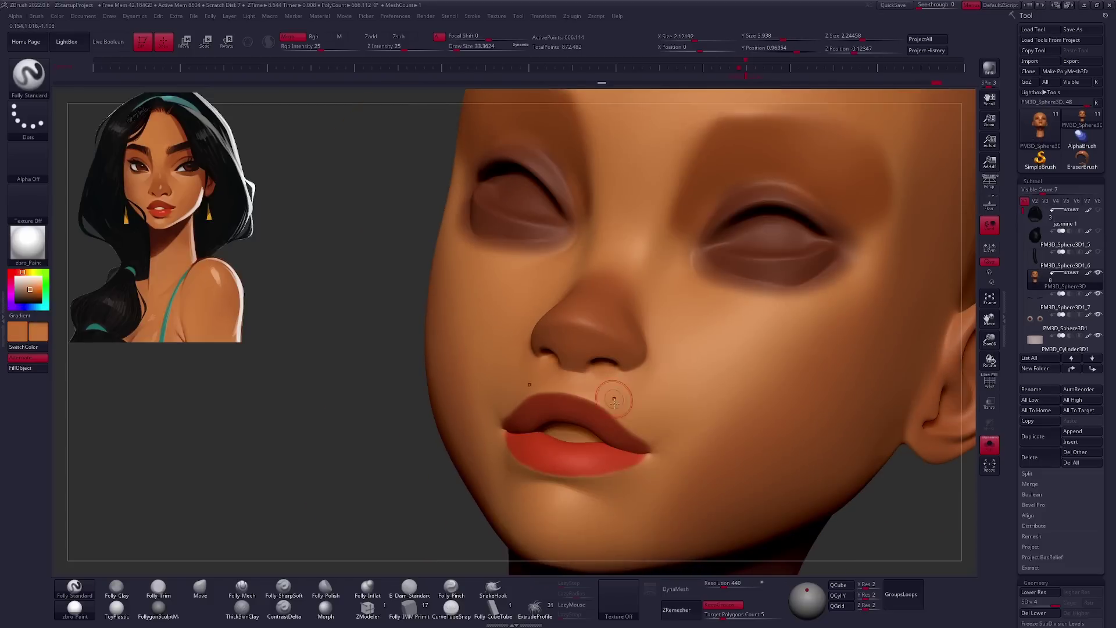
key(shift+z)
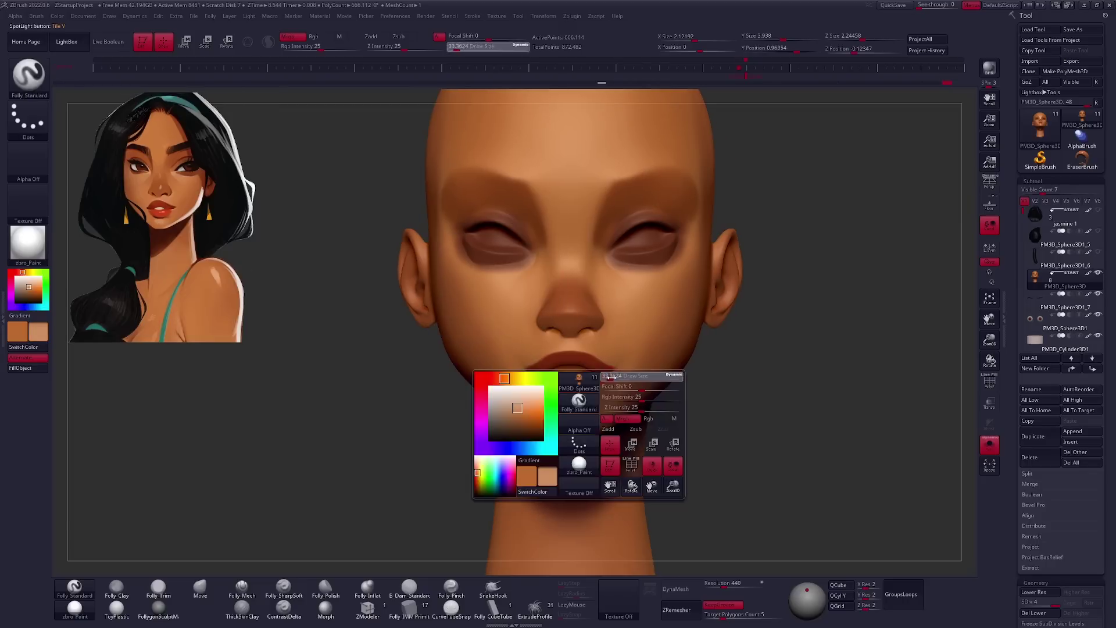
right_drag(584, 409, 577, 401)
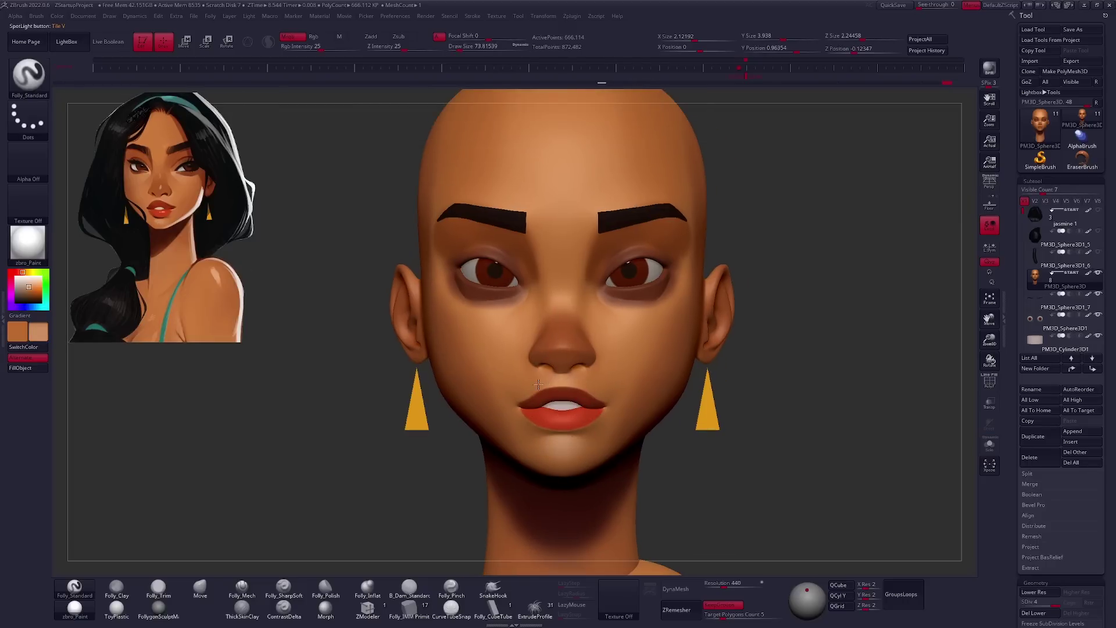
mouse_move(577, 406)
right_down()
mouse_move(598, 348)
mouse_move(511, 387)
right_up()
key(space)
key(space)
right_drag(521, 368, 612, 343)
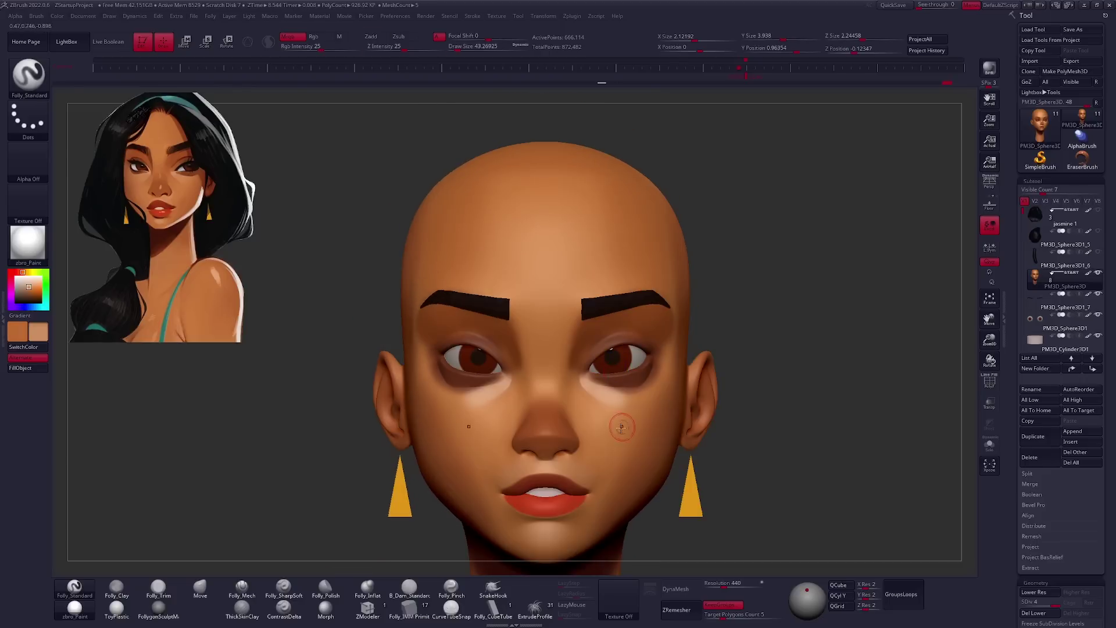
key(b)
key(m)
key(v)
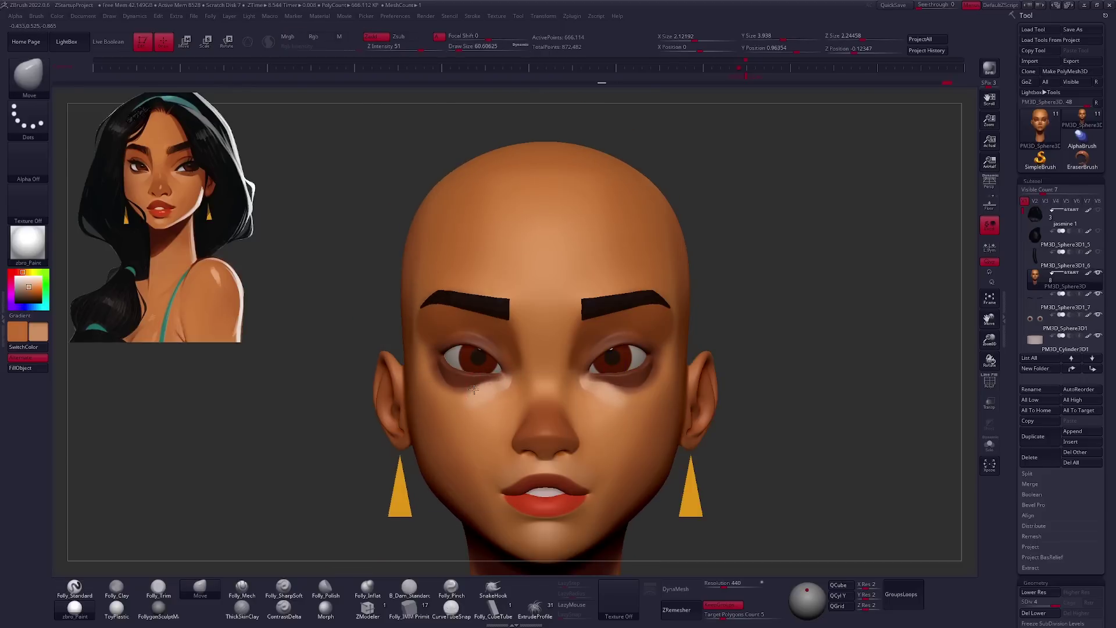
mouse_move(475, 387)
right_down()
mouse_move(442, 384)
mouse_move(492, 417)
right_up()
key(shift+ctrl+s)
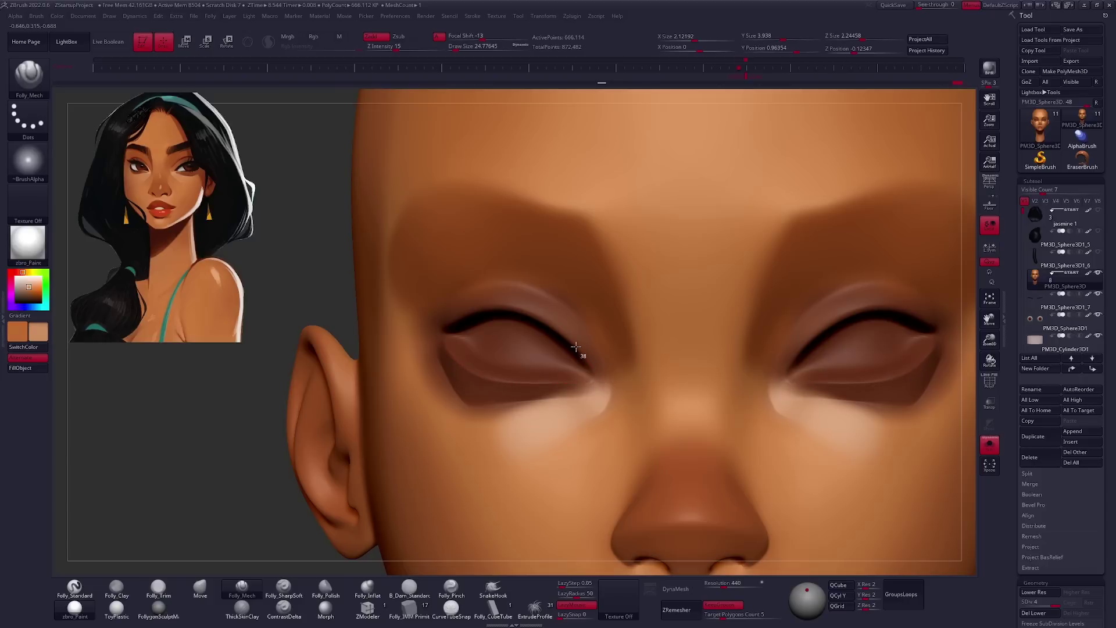
Carve the upper eyelid crease with Folly_Mech, orbiting closely around the eye.
right_drag(511, 303, 429, 333)
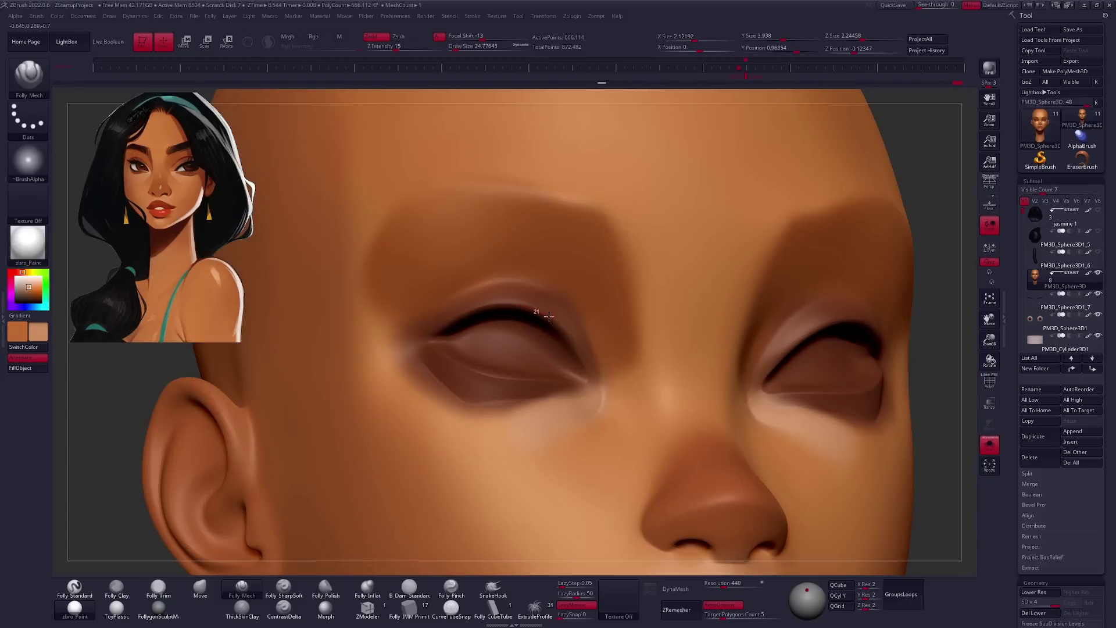
right_drag(549, 319, 563, 318)
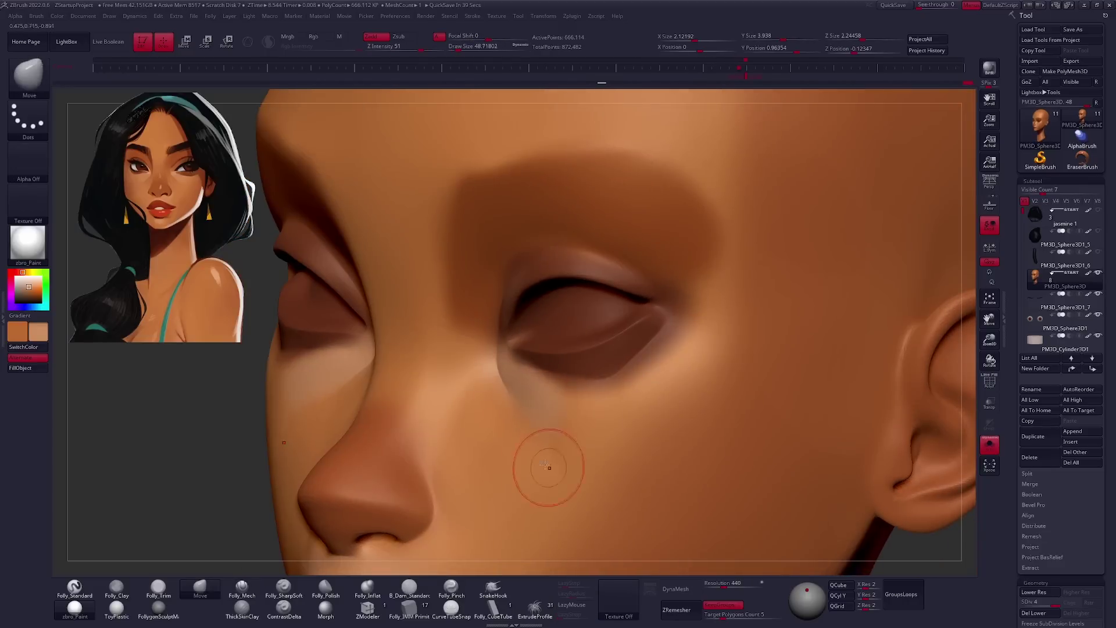
mouse_move(545, 461)
right_down()
mouse_move(611, 396)
mouse_move(548, 369)
right_up()
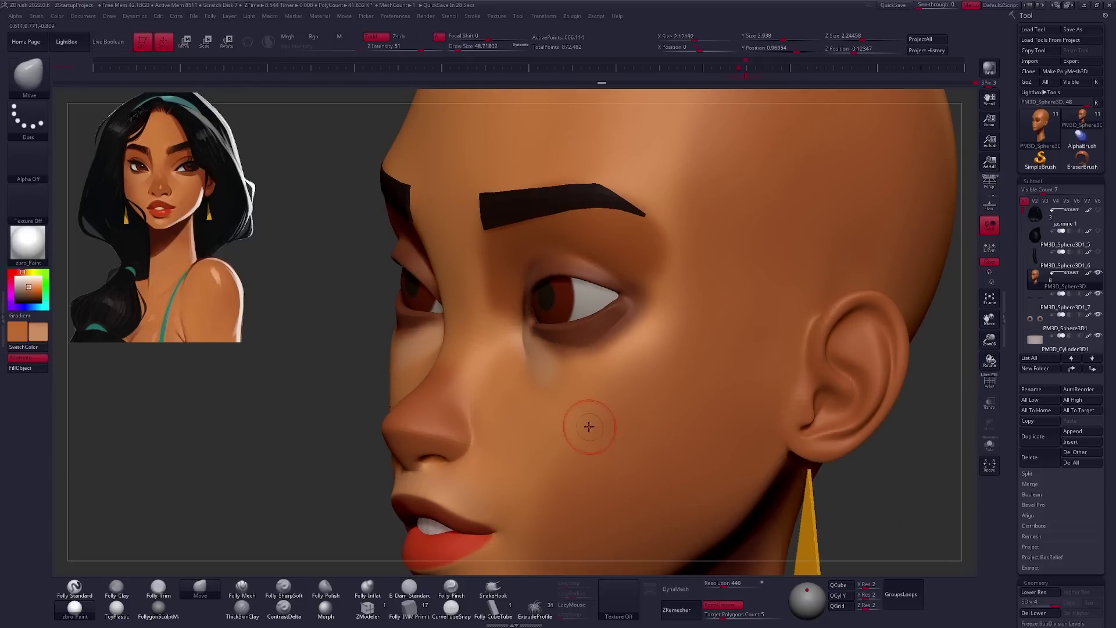
mouse_move(585, 423)
right_down()
mouse_move(589, 385)
mouse_move(500, 358)
right_up()
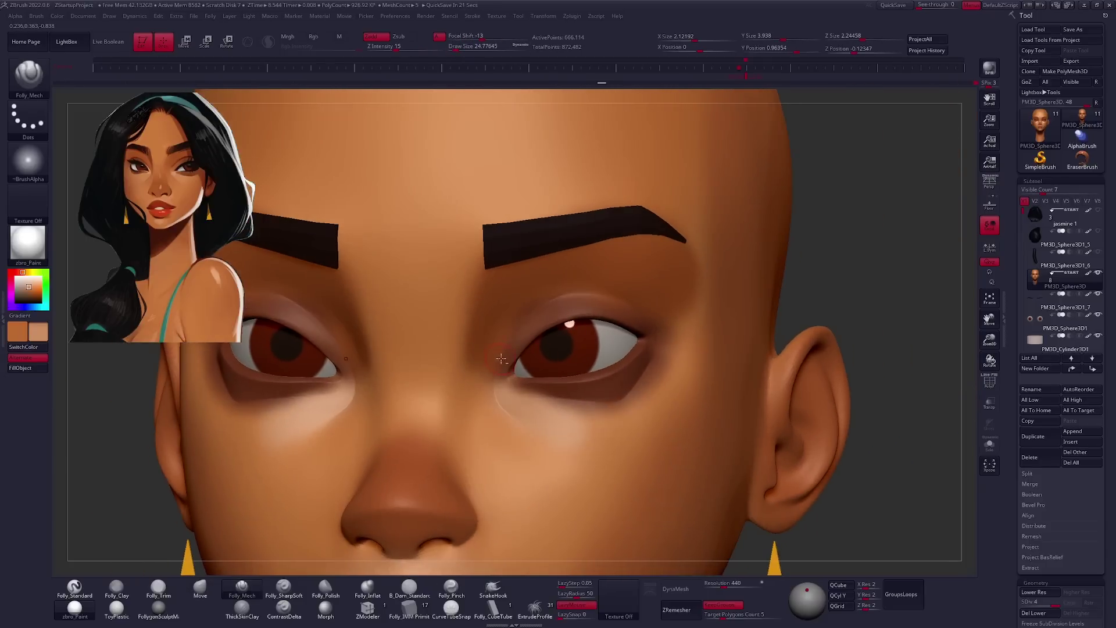
right_drag(622, 297, 643, 308)
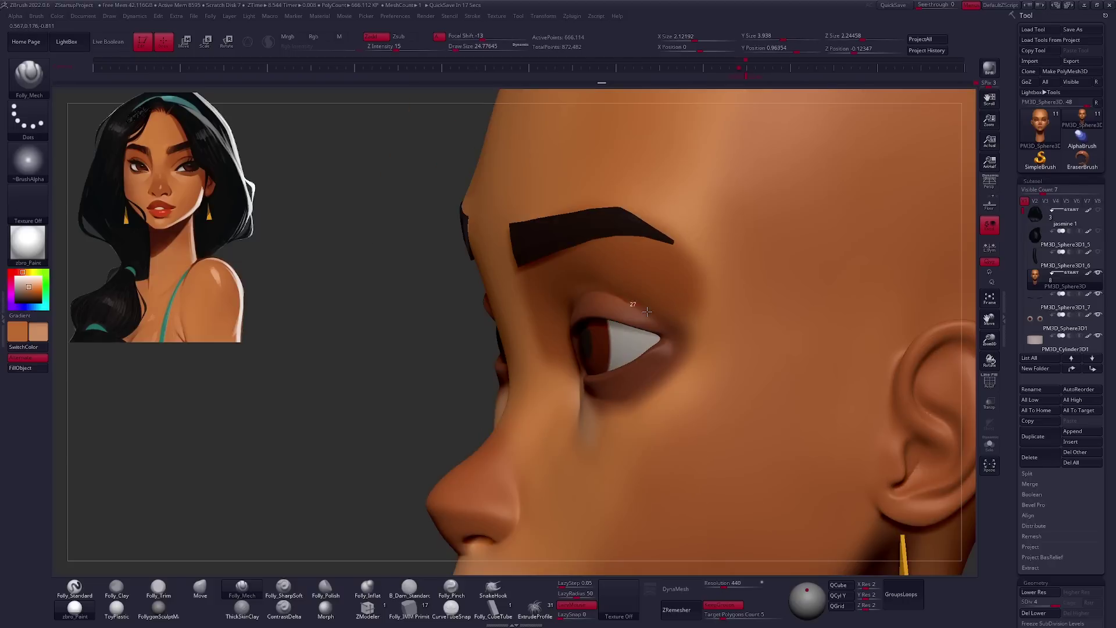
right_drag(665, 357, 645, 390)
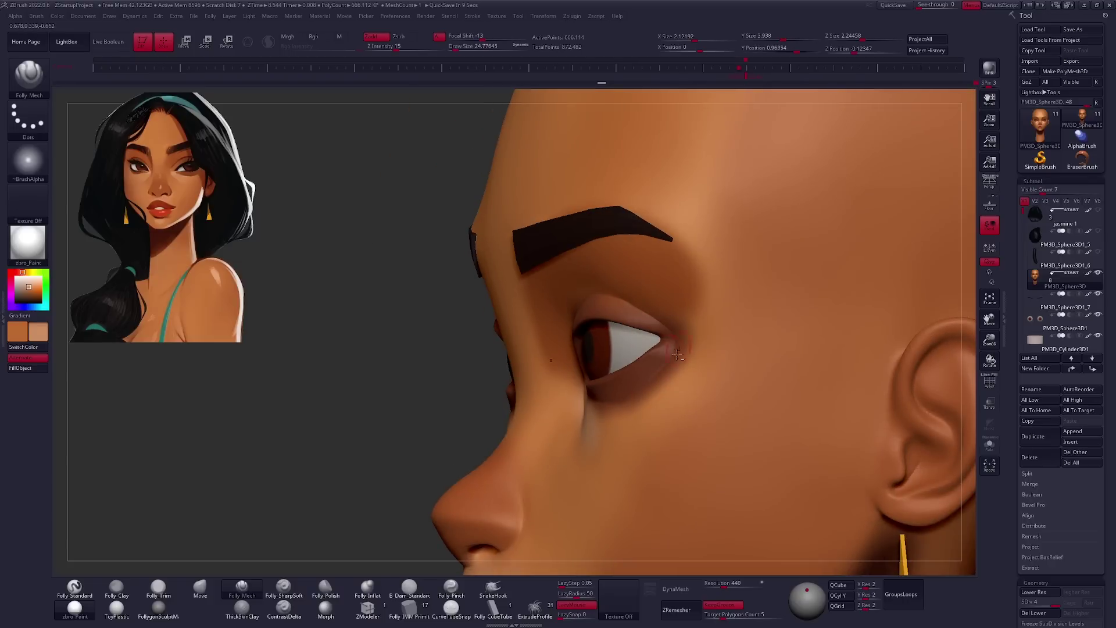
Lasso-mask around the eye and reshape the outer eye corner with the Move brush.
right_drag(548, 282, 633, 349)
ctrl+drag(561, 325, 658, 347)
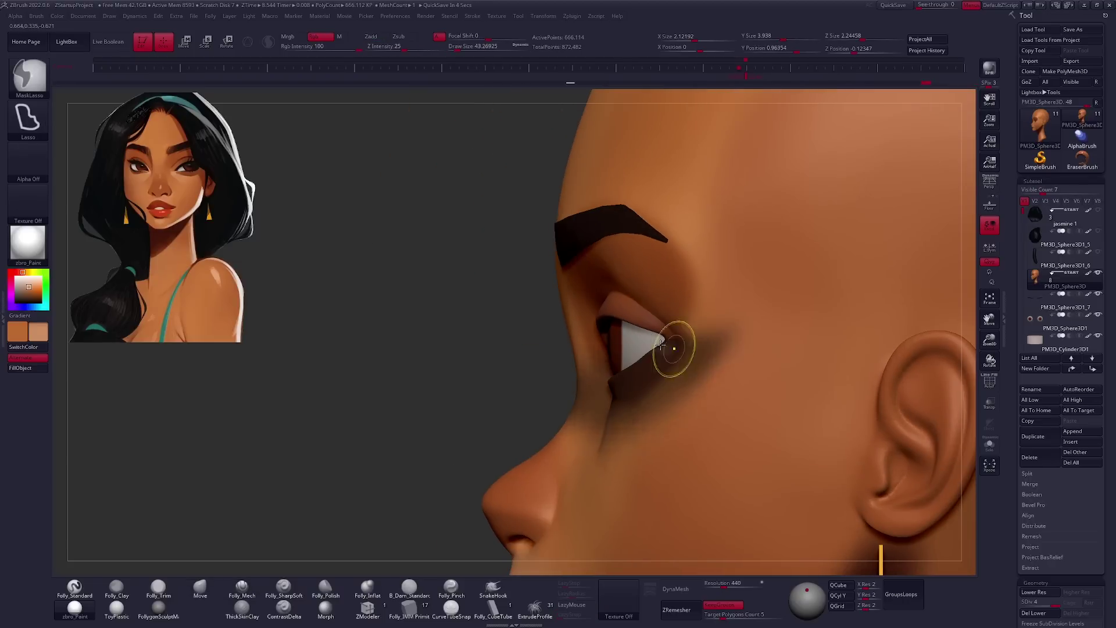
key(b)
key(m)
key(v)
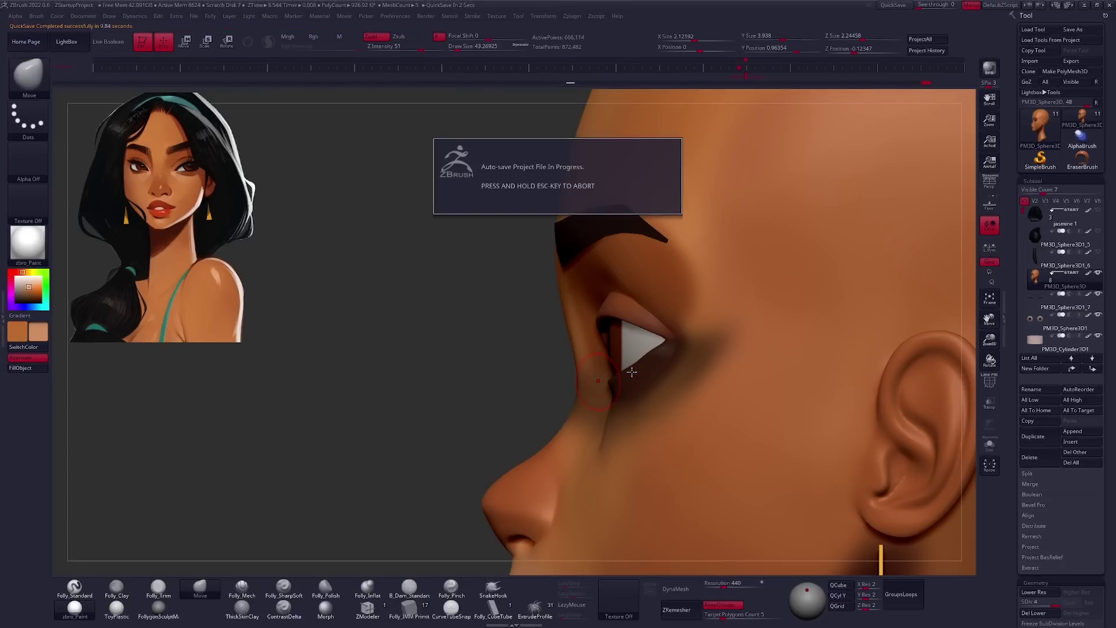
alt+right_drag(632, 372, 521, 357)
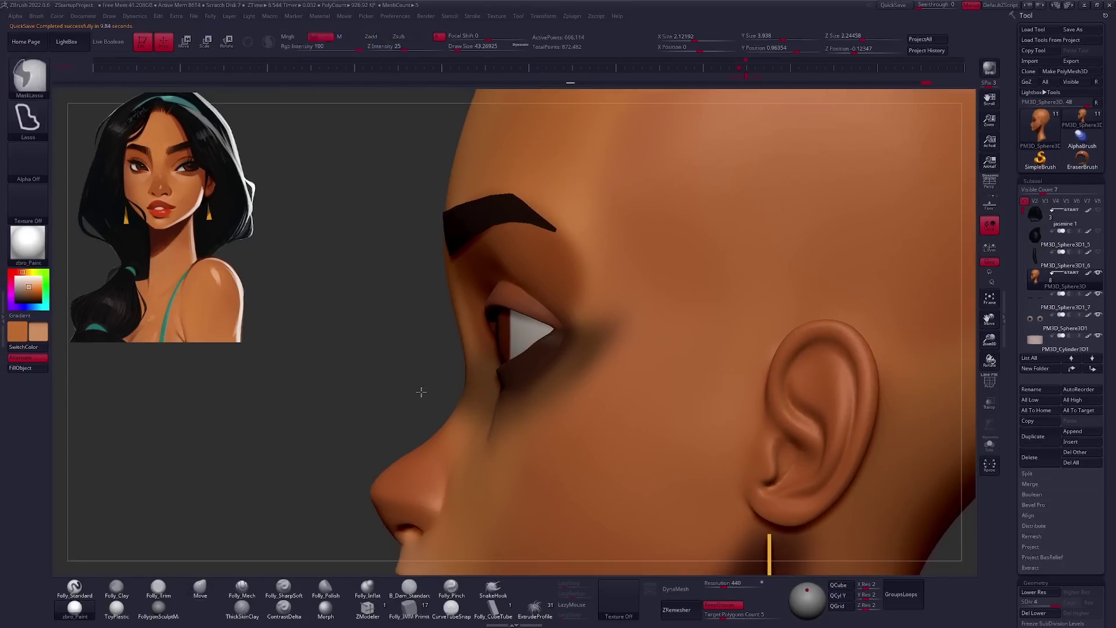
Alternate the crease and Move brushes to refine the right eye's lid and corner.
key(space)
click(534, 370)
mouse_move(485, 420)
right_down()
mouse_move(818, 349)
mouse_move(582, 378)
mouse_move(449, 367)
mouse_move(568, 398)
right_up()
key(space)
click(581, 377)
mouse_move(719, 398)
right_down()
mouse_move(740, 311)
mouse_move(582, 407)
right_up()
right_drag(639, 372, 569, 375)
key(space)
mouse_move(451, 345)
ctrl+right_down()
mouse_move(497, 330)
mouse_move(458, 353)
ctrl+right_up()
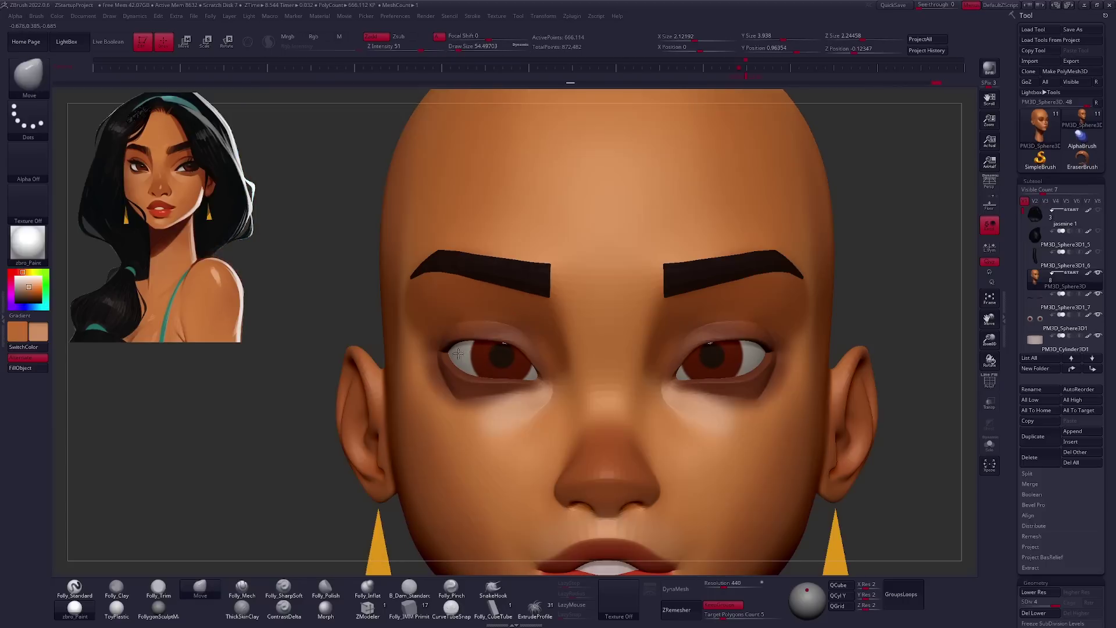
Switch to the Move brush and check the head's profile with eyes and brows shown.
right_drag(499, 309, 558, 320)
mouse_move(822, 341)
shift+right_down()
mouse_move(724, 355)
mouse_move(581, 297)
shift+right_up()
key(space)
mouse_move(755, 291)
right_down()
mouse_move(605, 287)
mouse_move(609, 311)
mouse_move(750, 381)
right_up()
key(b)
key(m)
key(v)
key(shift+s)
key(shift+z)
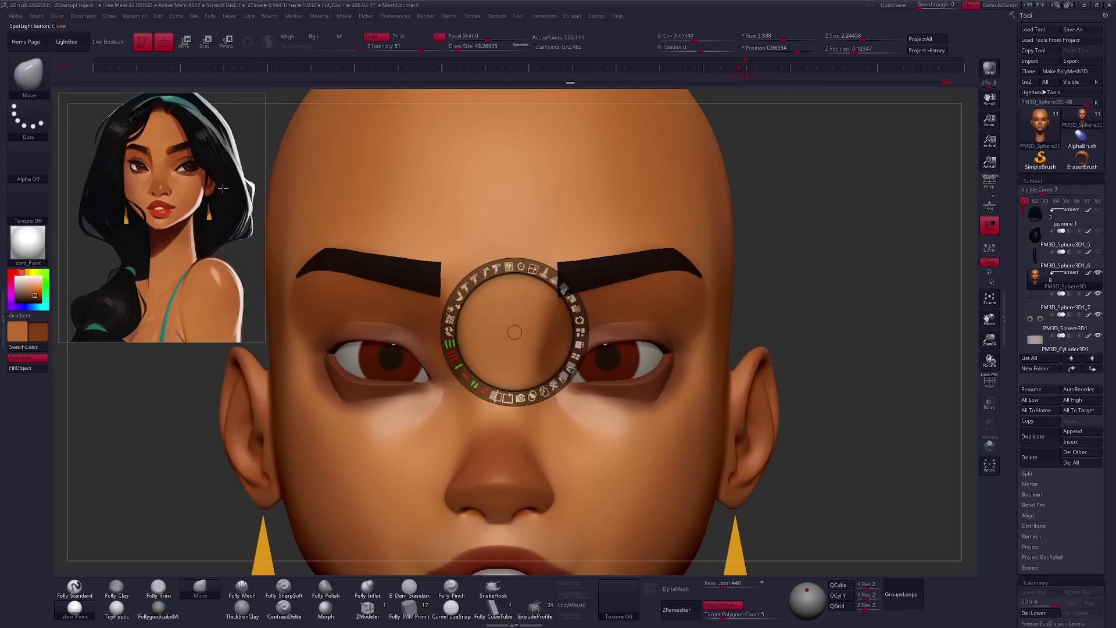
key(z)
Smooth the cheek surfaces, then orbit to check the profile and back of the head.
mouse_move(523, 291)
right_down()
mouse_move(613, 307)
mouse_move(545, 402)
right_up()
key(shift)
key(shift+z)
key(z)
right_drag(444, 369, 383, 375)
key(z)
key(z)
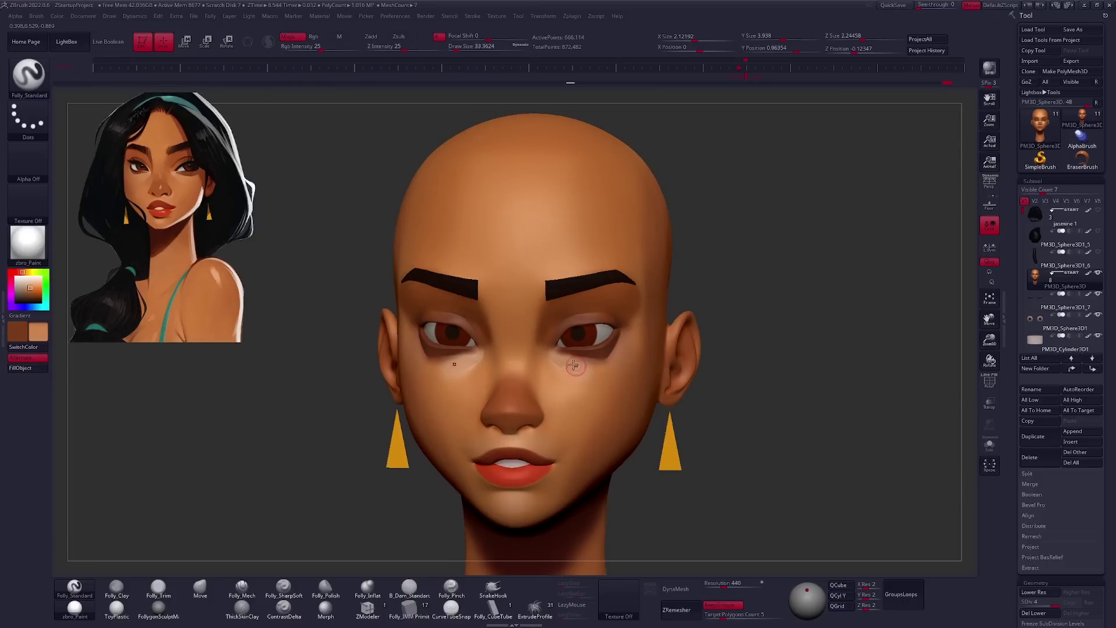
drag(590, 378, 582, 383)
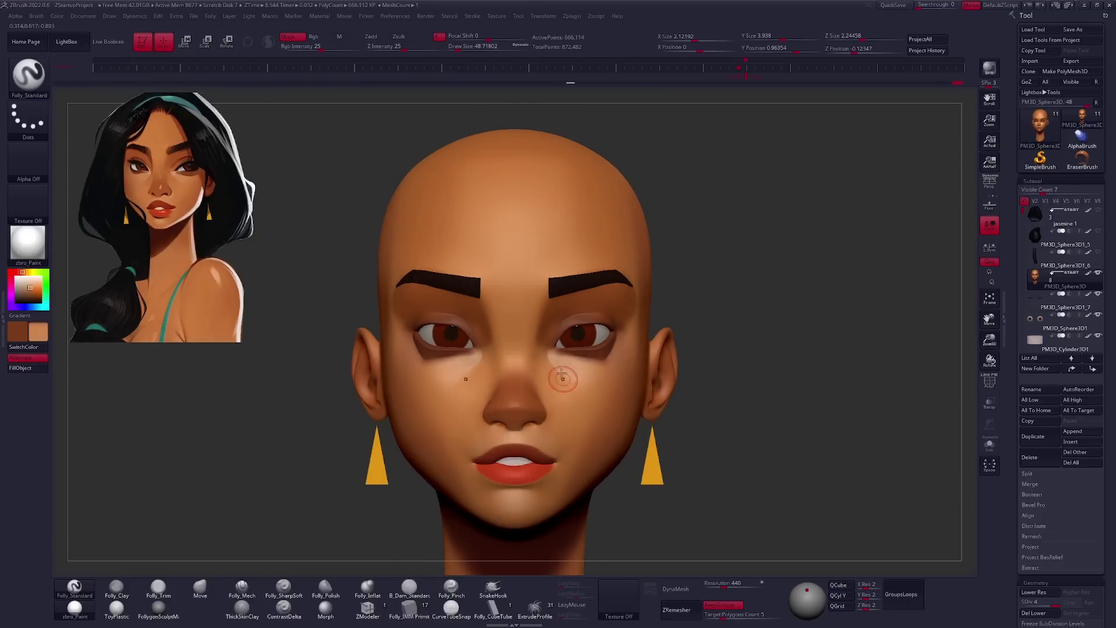
right_drag(476, 407, 433, 418)
mouse_move(628, 426)
right_down()
mouse_move(607, 386)
mouse_move(549, 467)
mouse_move(511, 213)
right_up()
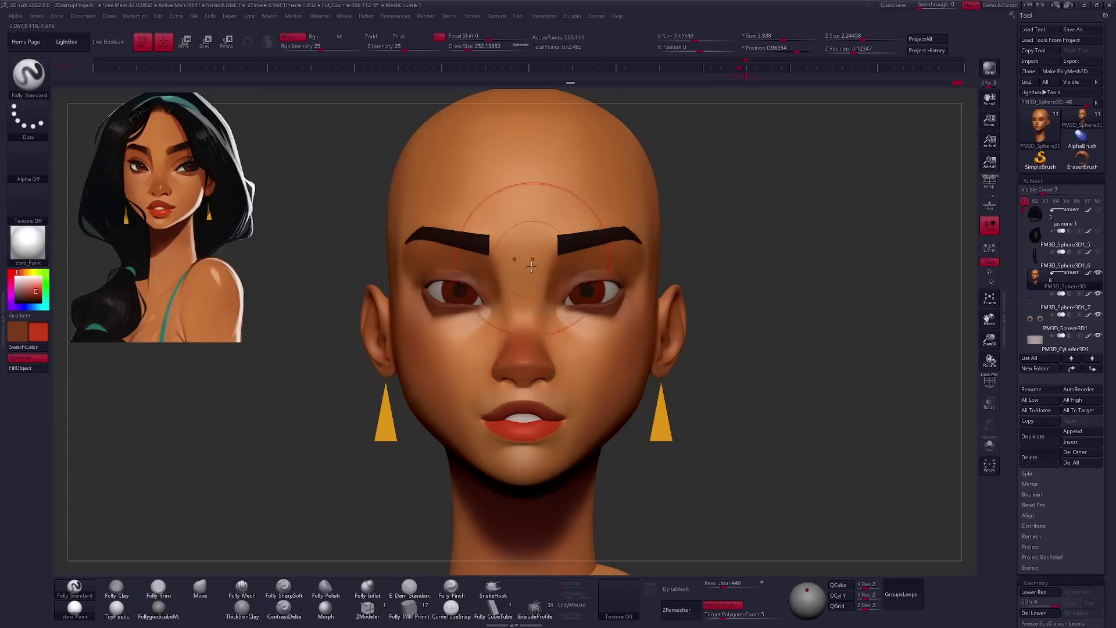
right_click(581, 407)
mouse_move(582, 407)
right_down()
mouse_move(665, 329)
mouse_move(675, 368)
mouse_move(630, 360)
mouse_move(556, 461)
mouse_move(527, 329)
mouse_move(526, 370)
right_up()
mouse_move(583, 395)
right_down()
mouse_move(653, 426)
mouse_move(511, 442)
mouse_move(599, 432)
mouse_move(574, 314)
right_up()
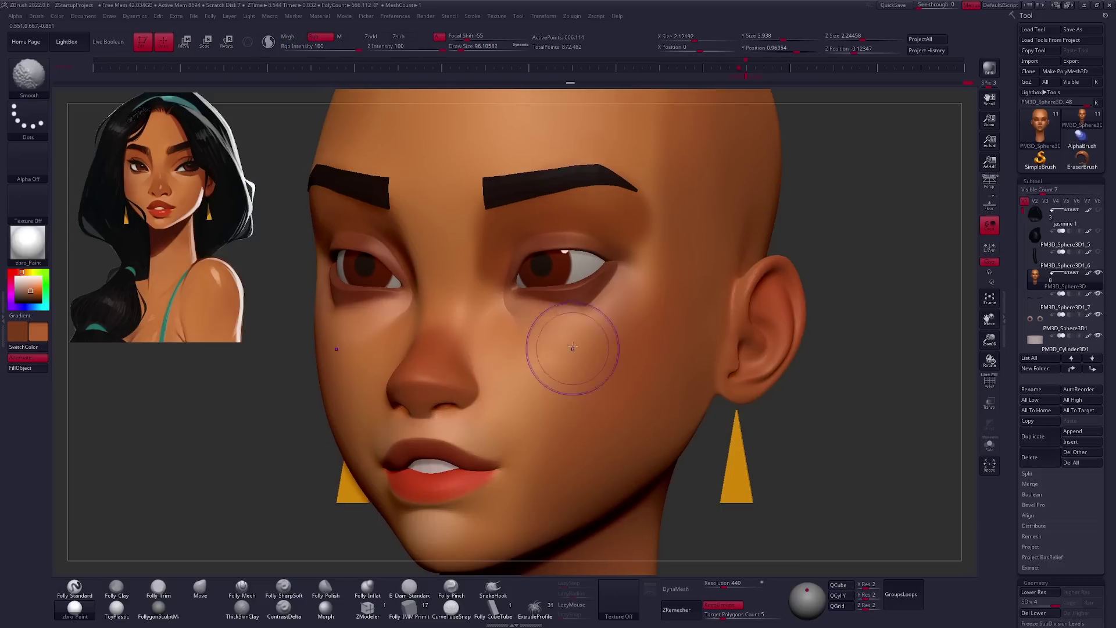
Isolate the head to smooth the face frontally, then show all character parts again.
right_drag(487, 295, 512, 274)
key(ctrl+shift+s)
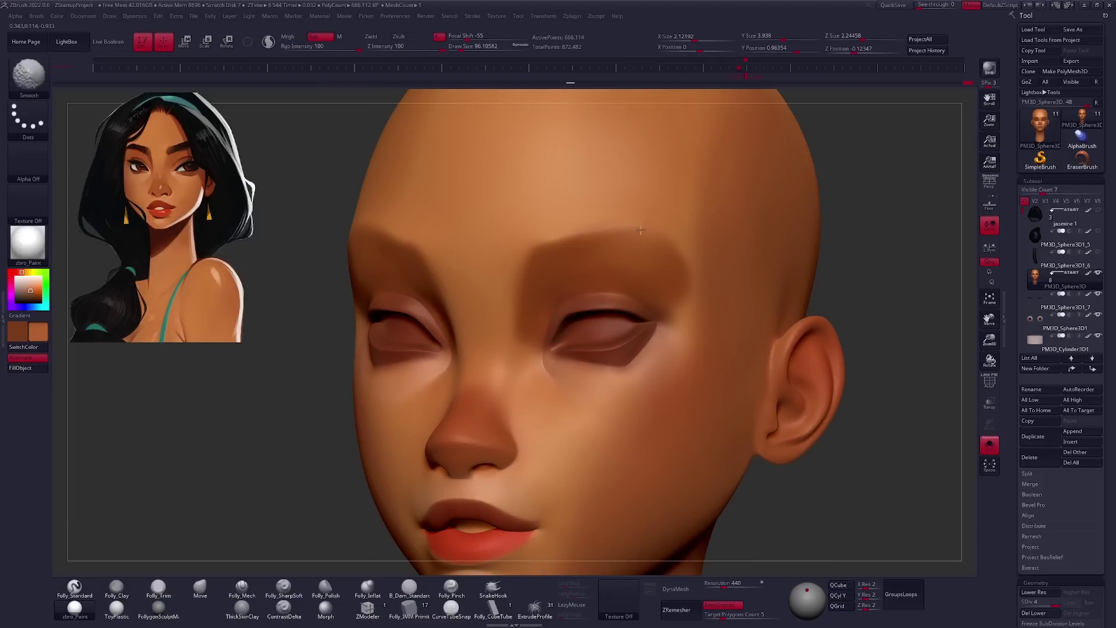
ctrl+right_drag(683, 305, 666, 318)
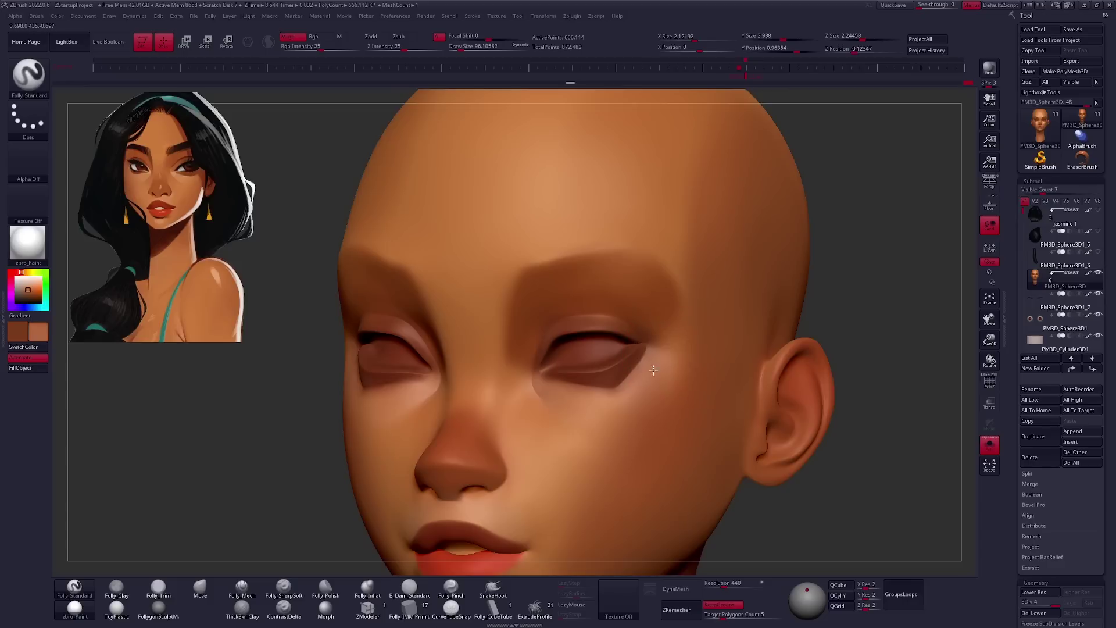
key(shift)
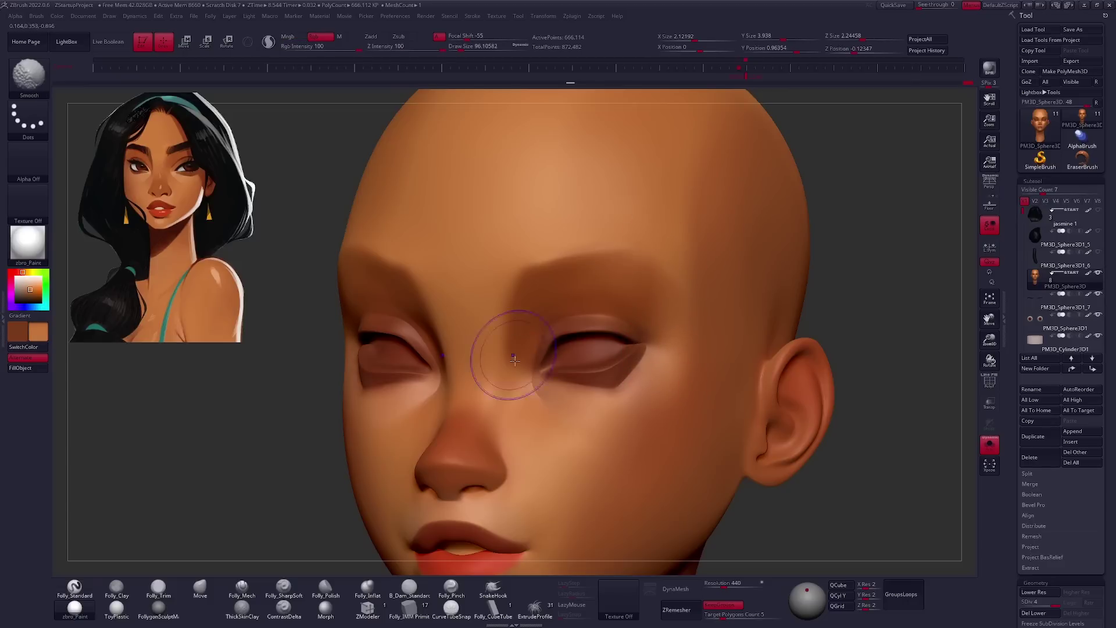
key(shift)
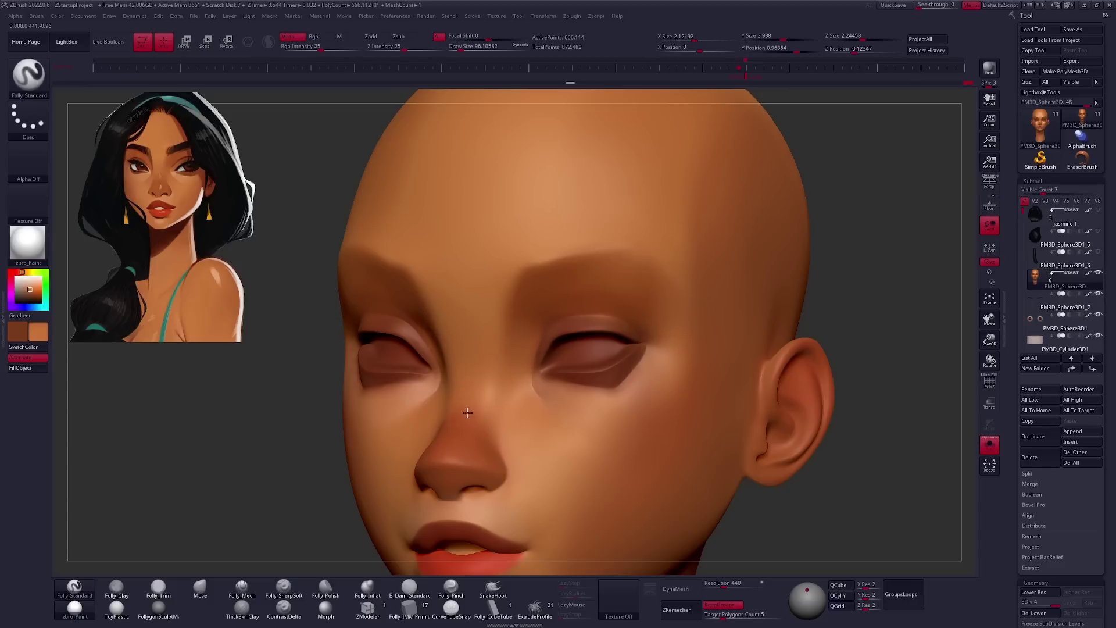
shift+right_drag(468, 405, 463, 438)
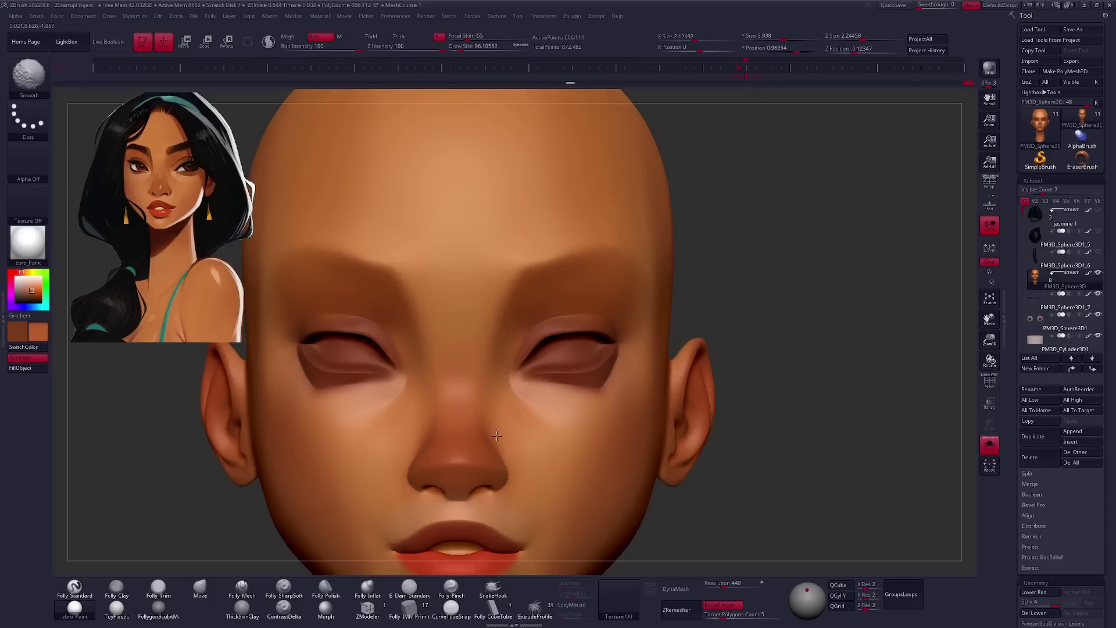
key(ctrl+shift+f)
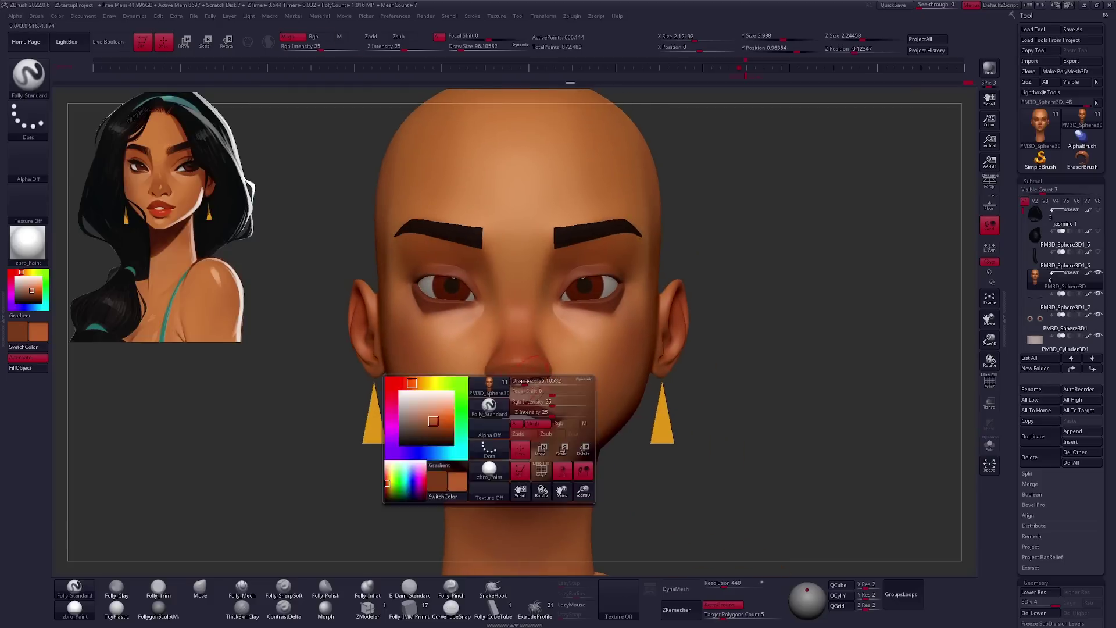
Refine the skull and under-nose with Move and Folly_Standard brushes, adding nostril openings.
key(b)
key(m)
key(v)
mouse_move(524, 381)
right_down()
mouse_move(499, 386)
mouse_move(563, 406)
mouse_move(573, 382)
mouse_move(559, 383)
mouse_move(572, 401)
mouse_move(495, 296)
right_up()
right_click(495, 297)
key(b)
key(f)
key(s)
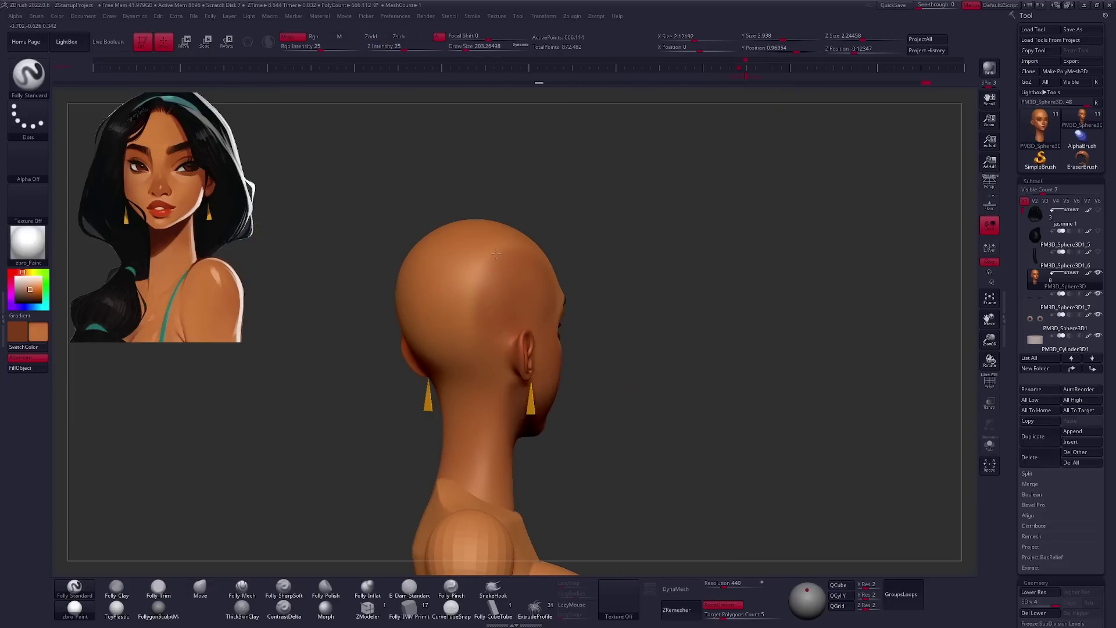
right_drag(495, 254, 493, 324)
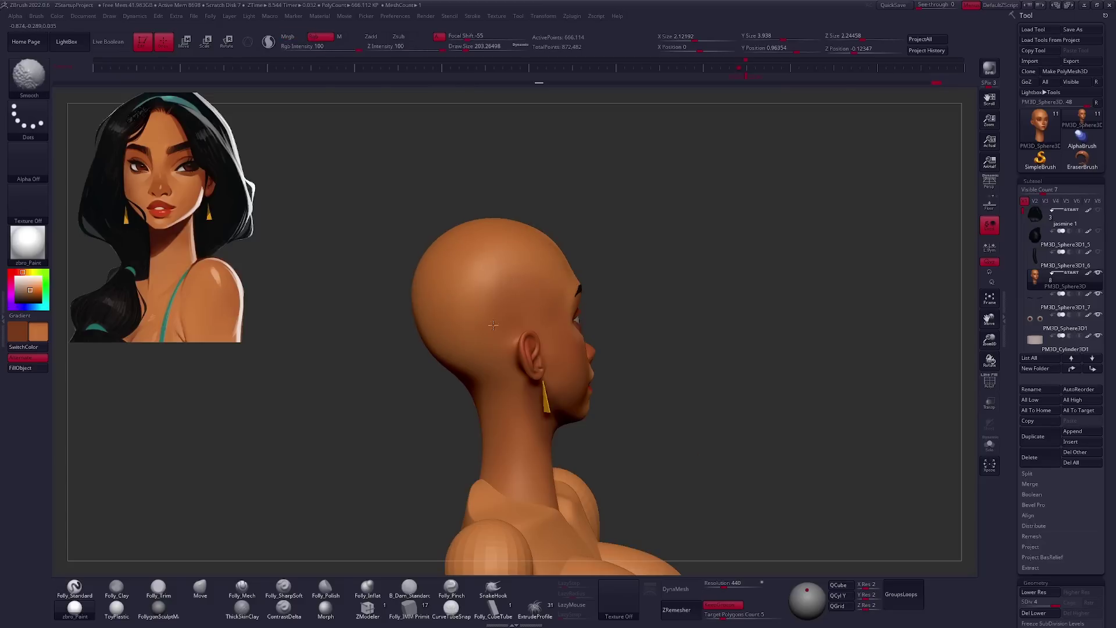
mouse_move(485, 367)
right_down()
mouse_move(533, 345)
mouse_move(627, 406)
right_up()
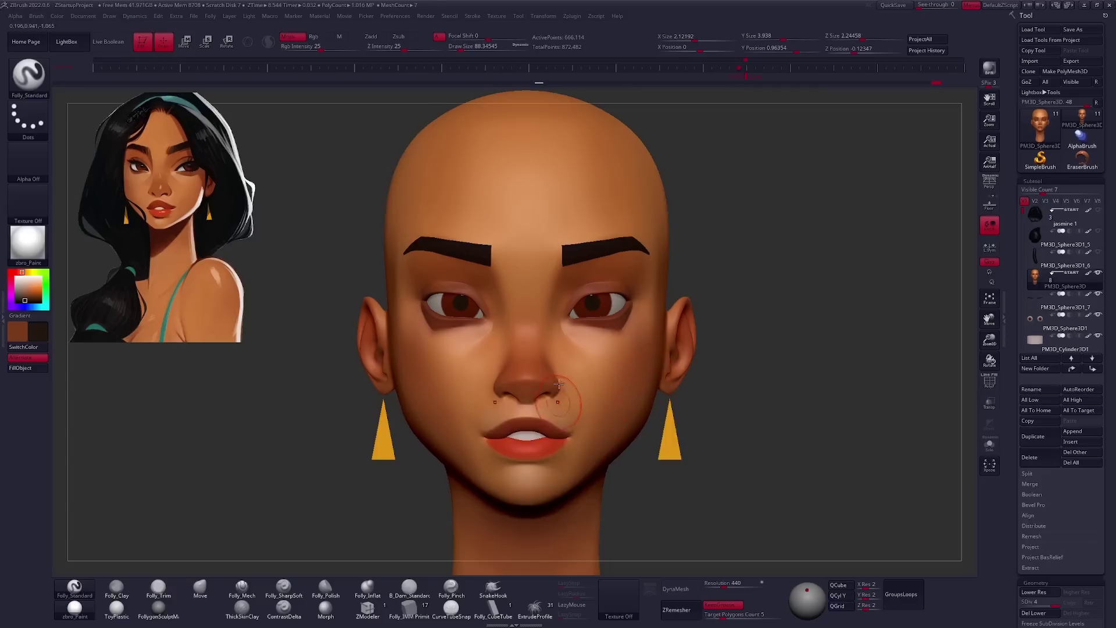
right_click(558, 384)
right_drag(558, 384, 506, 411)
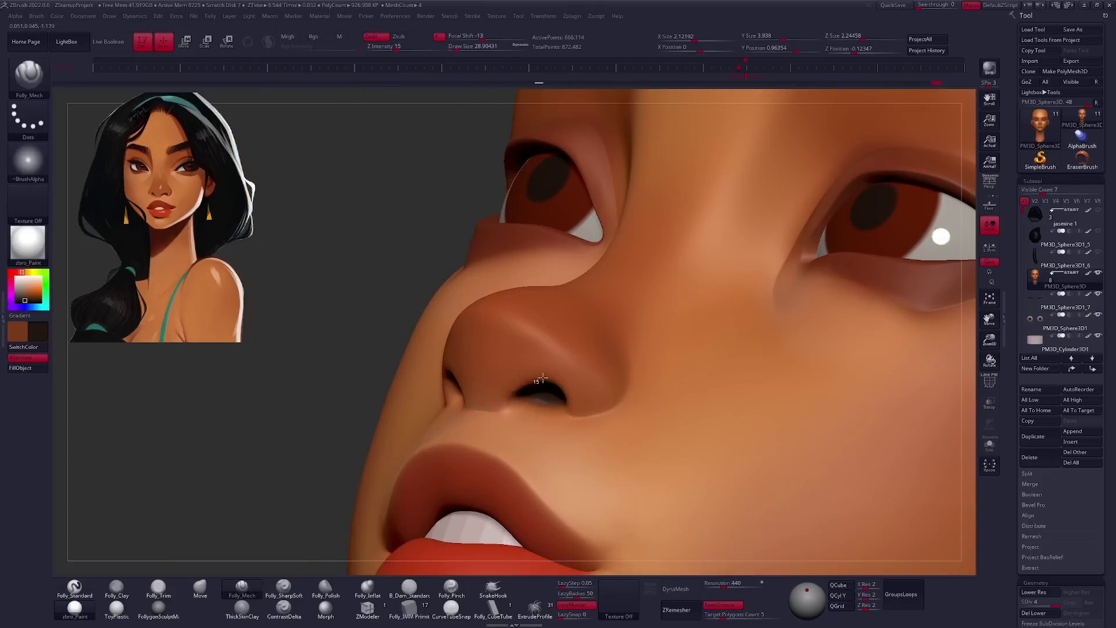
Reshape the nostrils from below with the Move, Standard and Smooth brushes.
right_drag(541, 378, 536, 374)
key(b)
key(m)
key(v)
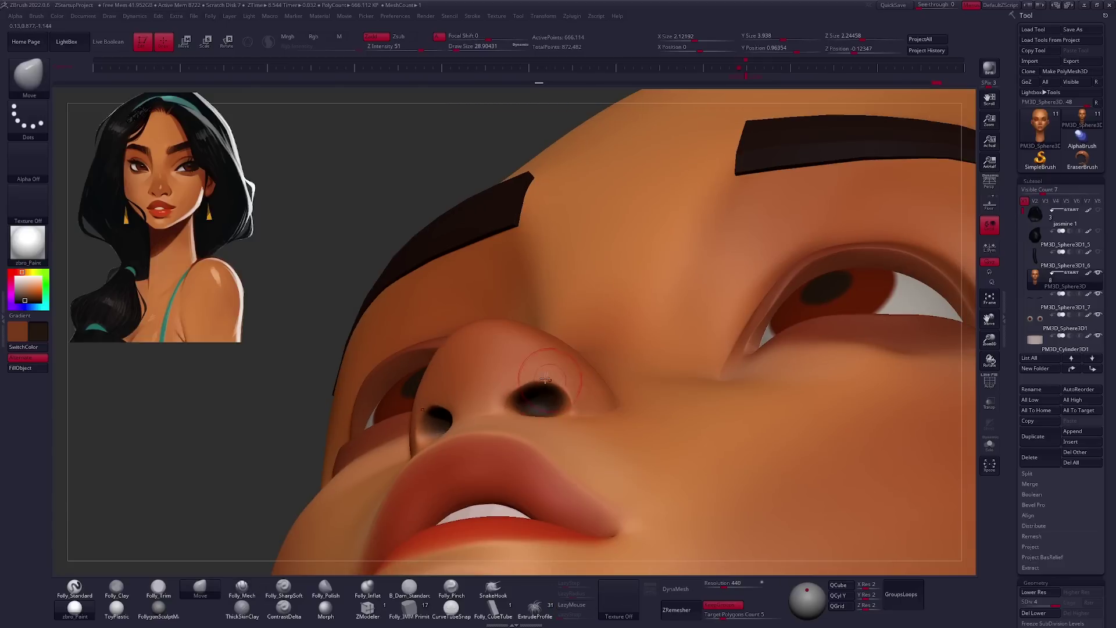
key(shift)
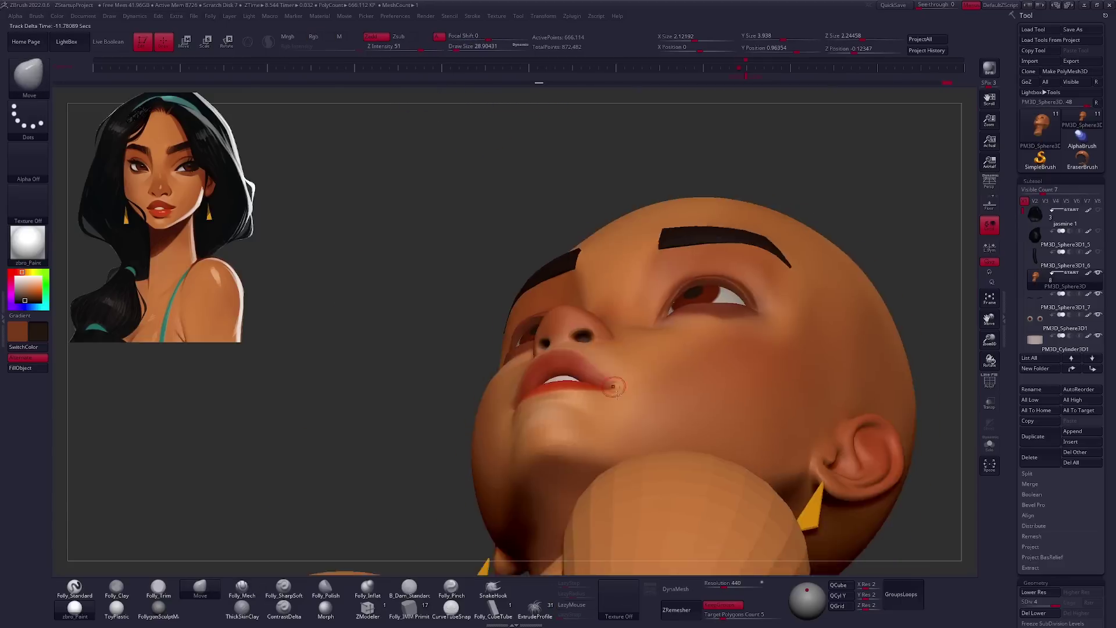
mouse_move(523, 349)
right_down()
mouse_move(599, 401)
mouse_move(672, 375)
mouse_move(600, 376)
mouse_move(531, 341)
right_up()
key(b)
key(s)
key(t)
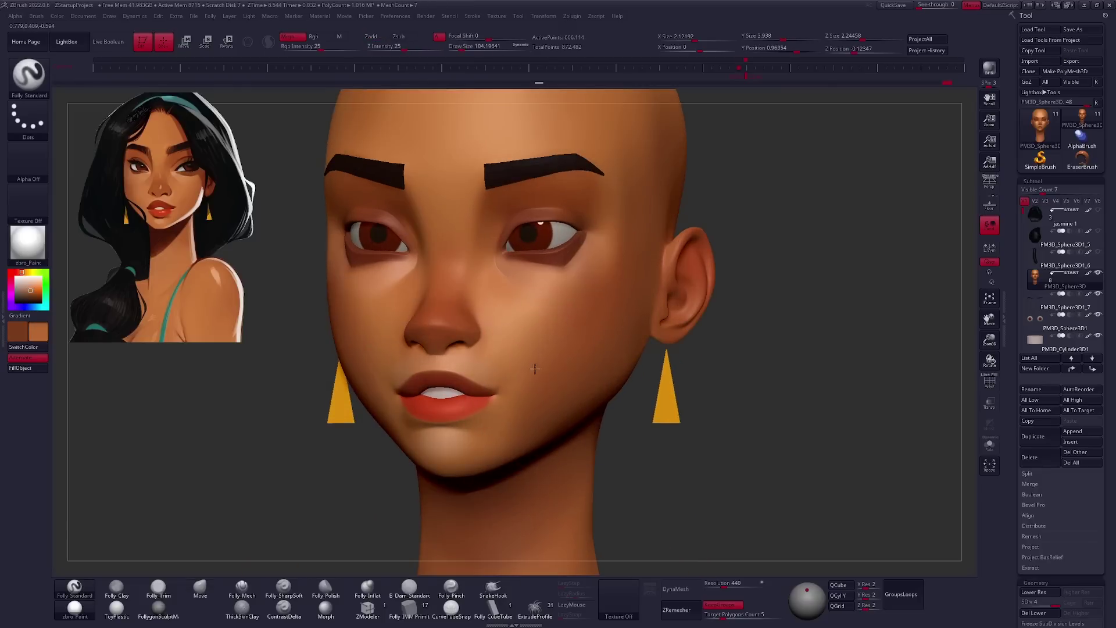
key(space)
key(shift)
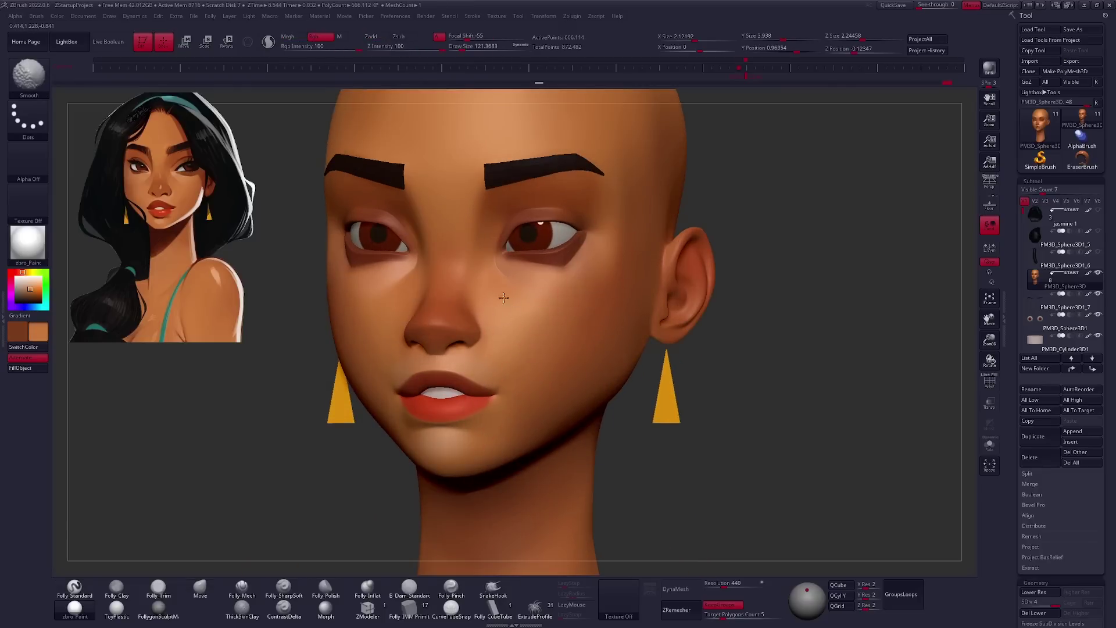
Isolate the head to sculpt the upper eyelid, then show all parts and reframe.
right_drag(498, 357, 548, 386)
right_drag(616, 390, 573, 348)
mouse_move(486, 256)
right_down()
mouse_move(441, 273)
mouse_move(465, 326)
mouse_move(464, 302)
mouse_move(461, 353)
mouse_move(567, 349)
right_up()
key(shift+d)
key(shift+d)
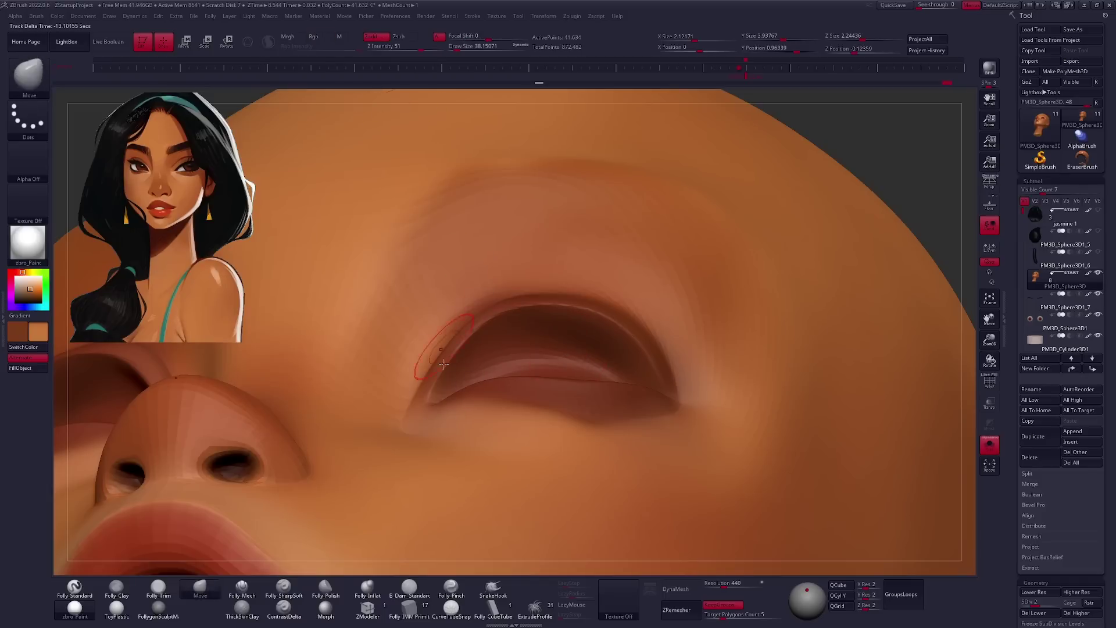
mouse_move(518, 321)
right_down()
mouse_move(645, 362)
mouse_move(724, 406)
right_up()
key(d)
key(f)
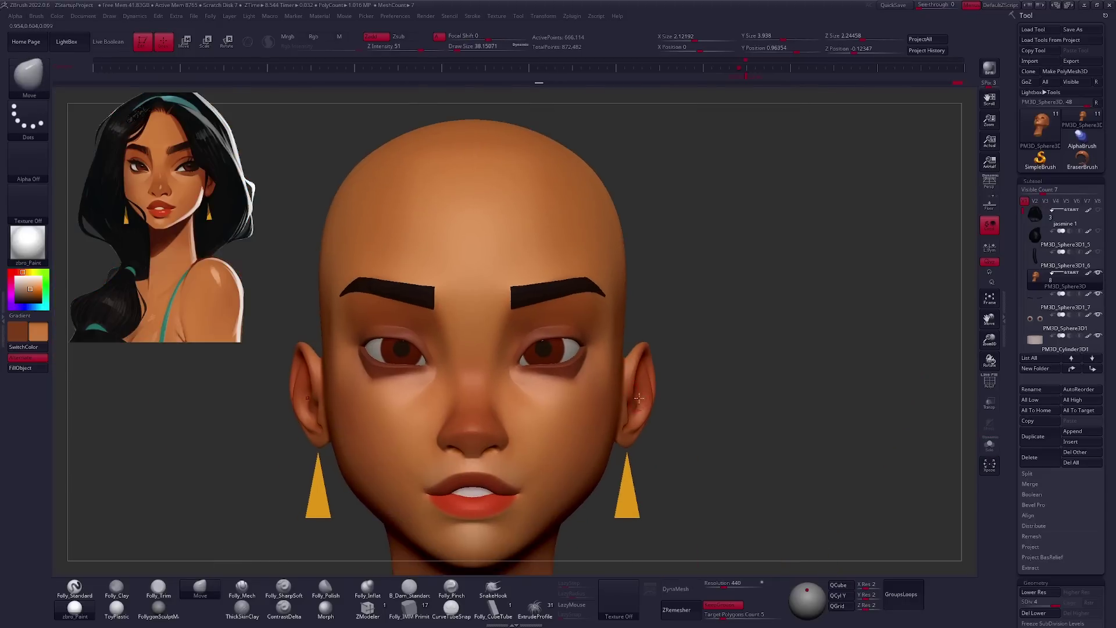
right_drag(651, 354, 685, 375)
mouse_move(382, 93)
right_down()
mouse_move(544, 411)
mouse_move(515, 421)
right_up()
Pick up the red lip colour and sculpt the lower lip with Folly_Mech.
key(b)
key(s)
key(t)
key(c)
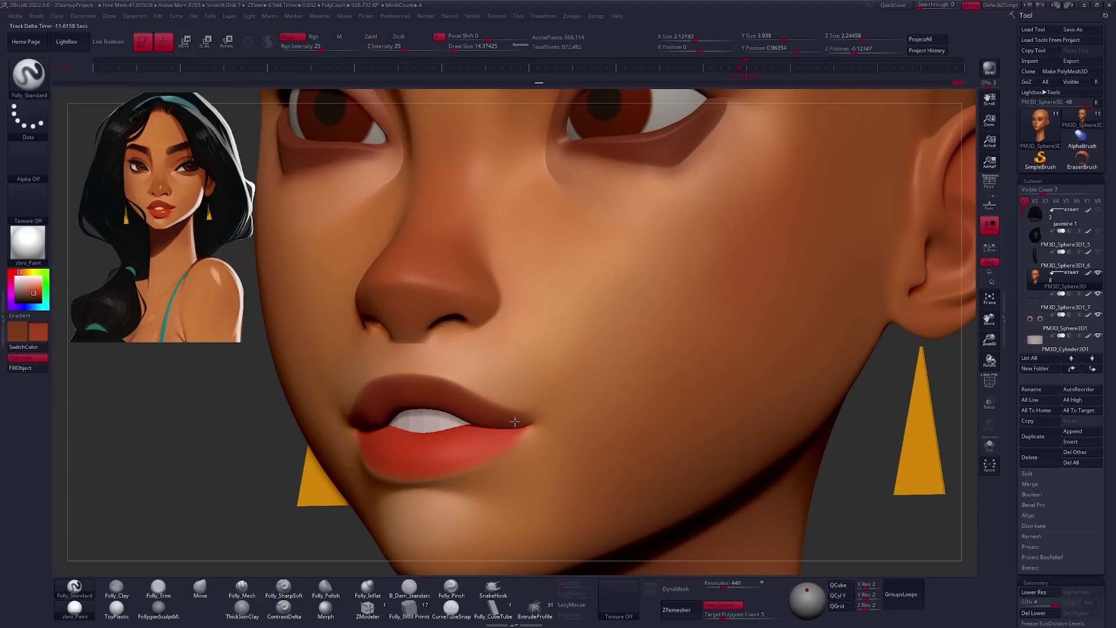
key(f)
key(b)
key(m)
key(e)
right_drag(560, 443, 426, 396)
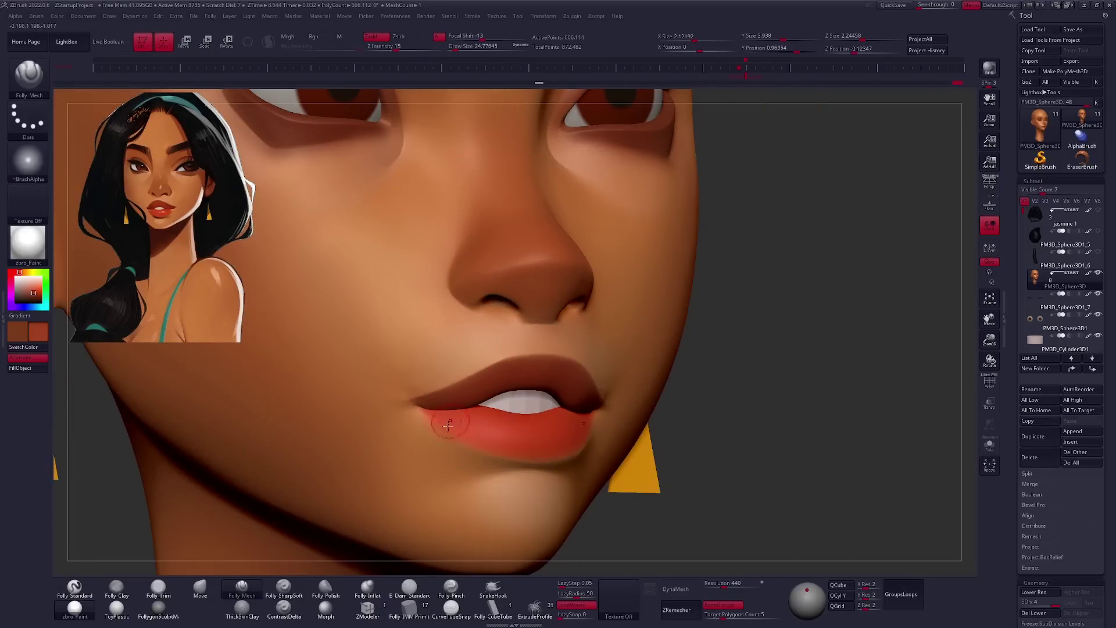
Drop to the lowest subdivision and set a Transpose line across the lips.
shift+right_drag(447, 426, 651, 406)
key(shift+d)
key(w)
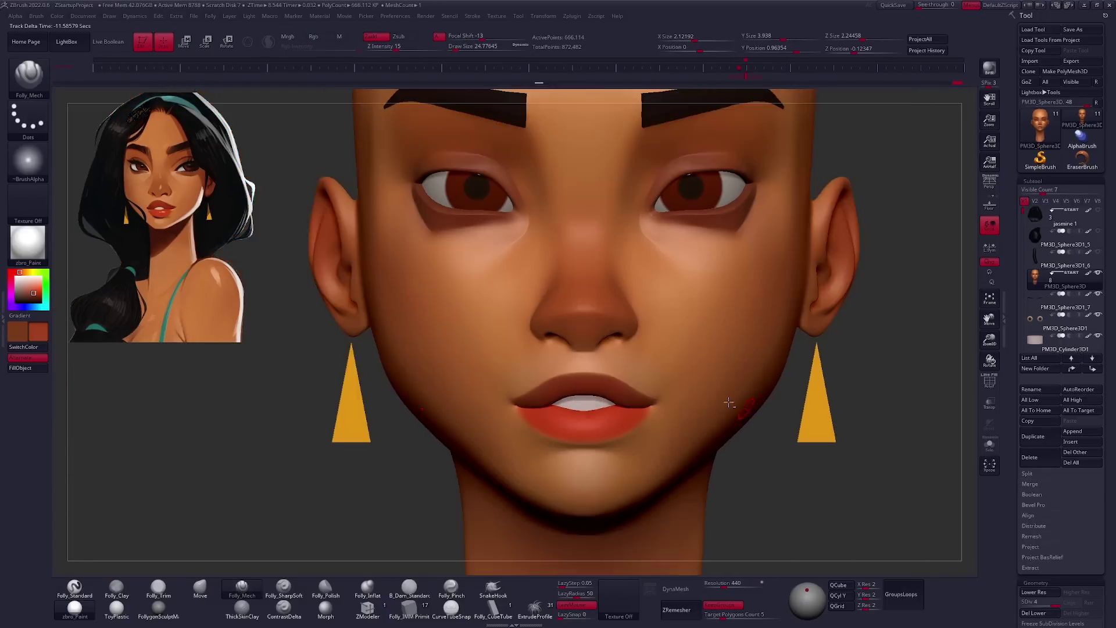
drag(543, 375, 543, 445)
key(q)
Lasso-mask the lower face and neck, then reposition the lips with Transpose.
ctrl+right_drag(560, 450, 557, 406)
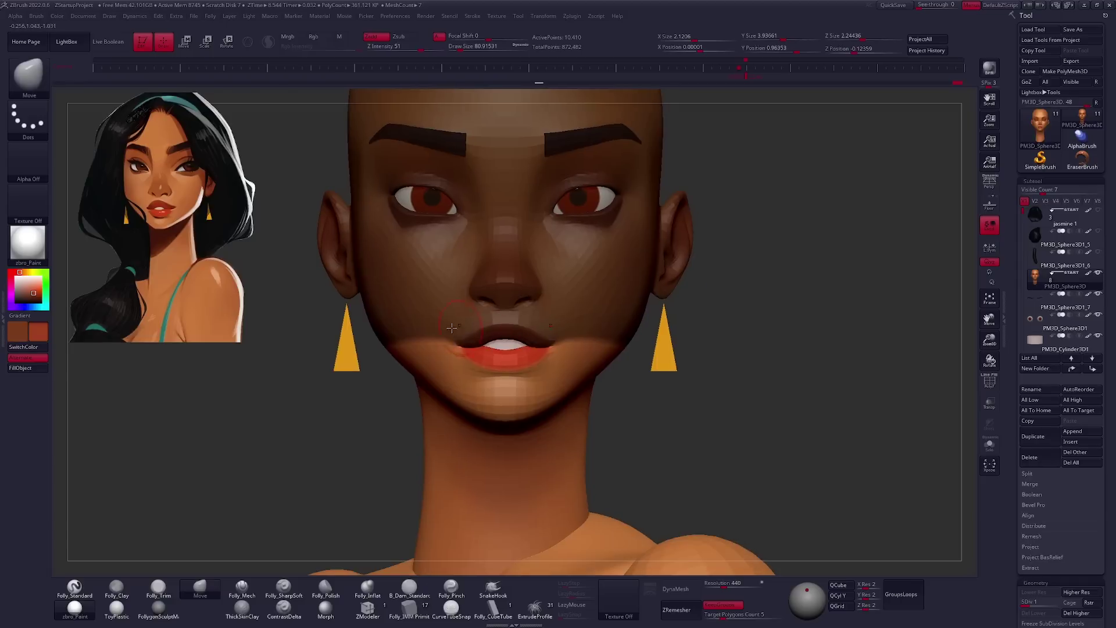
ctrl+drag(441, 317, 239, 355)
click(200, 587)
mouse_move(755, 465)
mouse_down()
mouse_move(659, 454)
mouse_move(600, 463)
mouse_move(575, 423)
mouse_up()
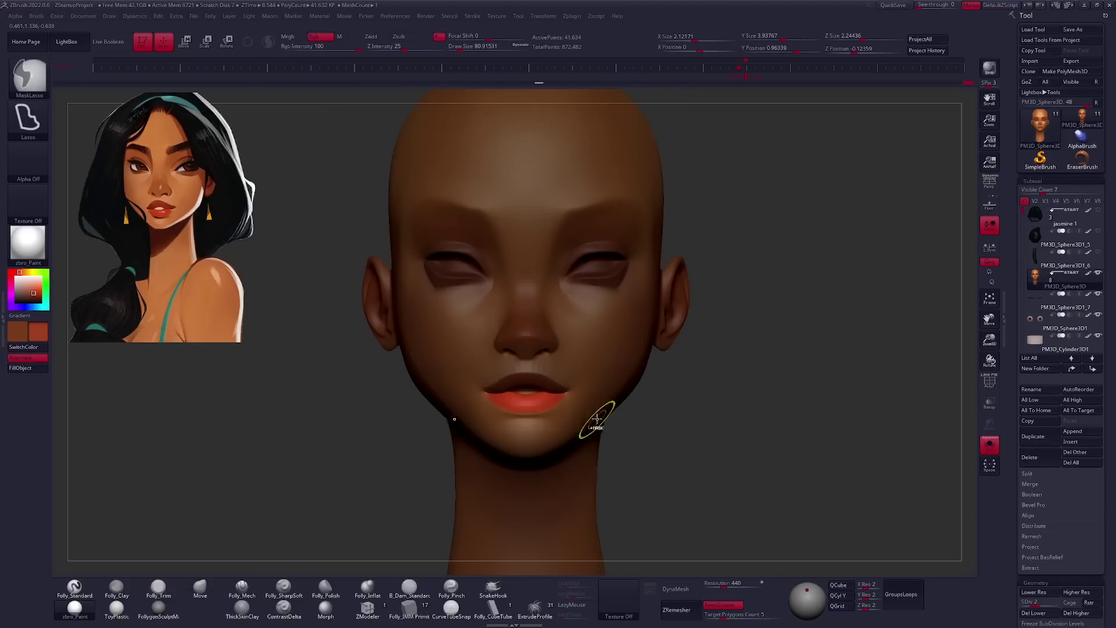
key(w)
key(d)
key(d)
key(d)
drag(553, 367, 553, 436)
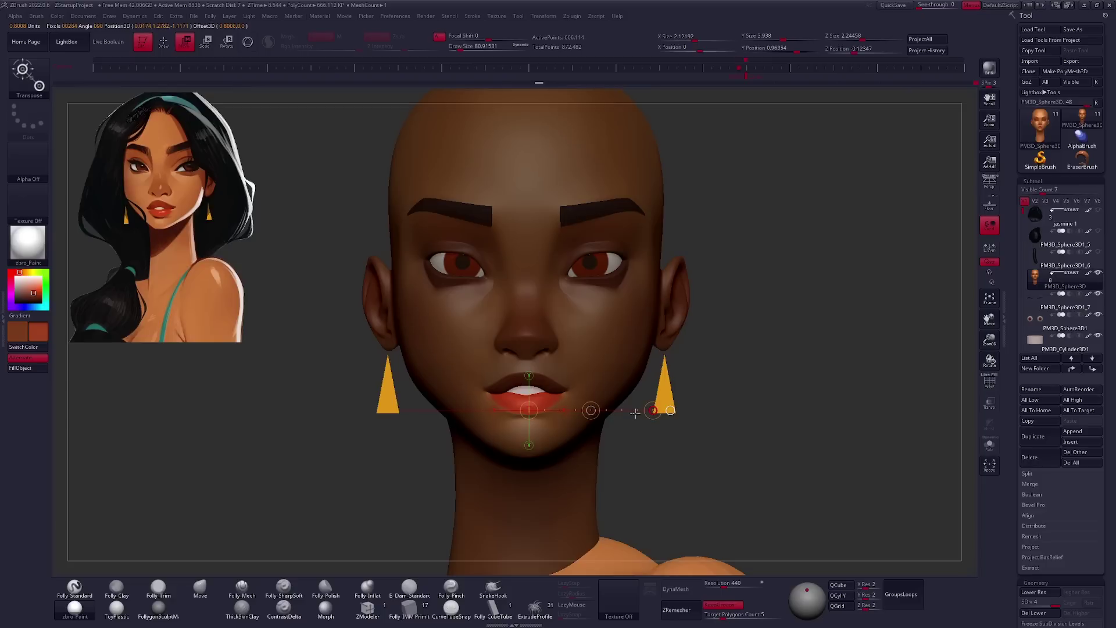
key(q)
key(space)
Refine the lip shape with a smaller brush and Move, isolating the head piece.
mouse_move(523, 407)
right_down()
mouse_move(605, 392)
mouse_move(588, 453)
mouse_move(609, 406)
mouse_move(647, 406)
mouse_move(647, 378)
mouse_move(695, 367)
mouse_move(593, 406)
mouse_move(502, 408)
mouse_move(530, 374)
right_up()
key(space)
click(242, 587)
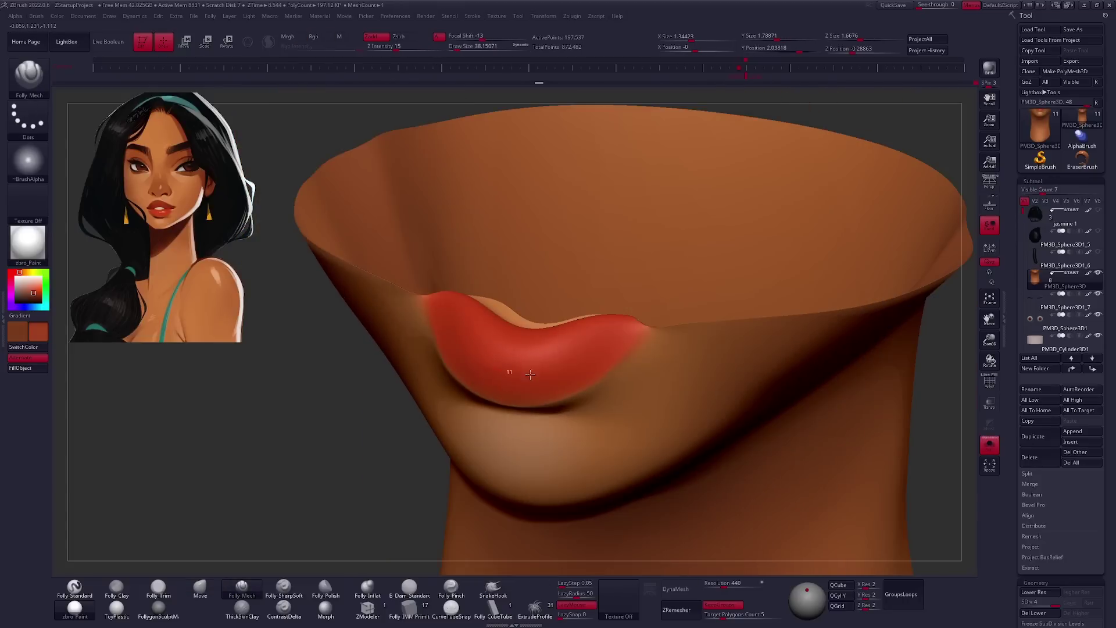
mouse_move(617, 304)
right_down()
mouse_move(573, 352)
mouse_move(514, 359)
right_up()
right_click(514, 358)
drag(515, 359, 504, 359)
right_drag(504, 358, 547, 329)
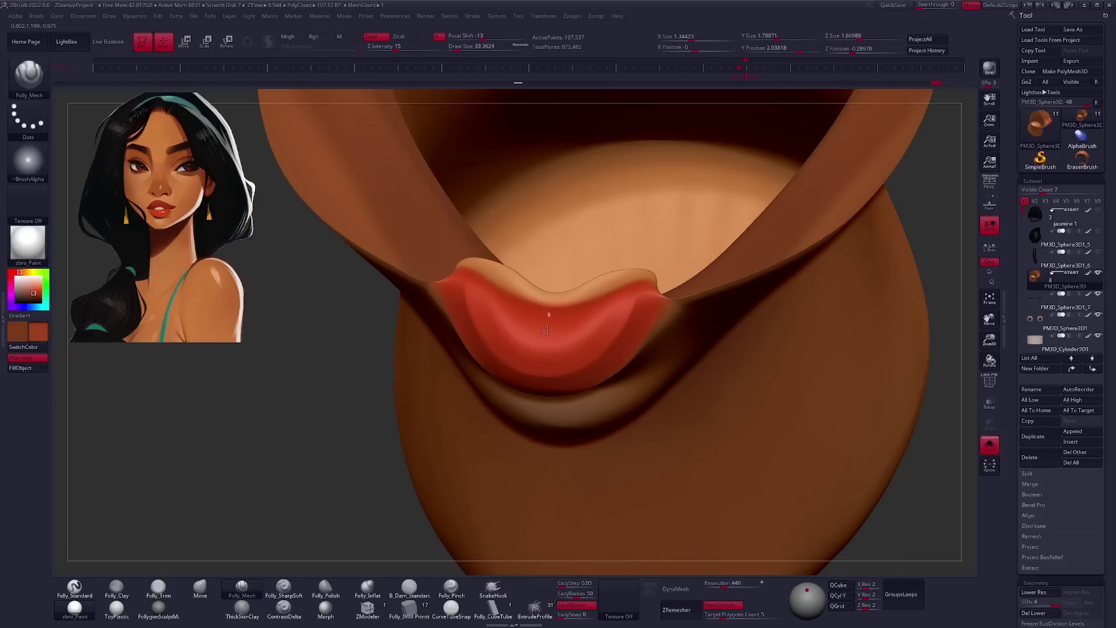
key(b)
key(m)
key(v)
mouse_move(535, 394)
right_down()
mouse_move(569, 338)
mouse_move(810, 380)
mouse_move(755, 348)
mouse_move(726, 372)
mouse_move(647, 397)
mouse_move(627, 384)
right_up()
key(shift+s)
key(w)
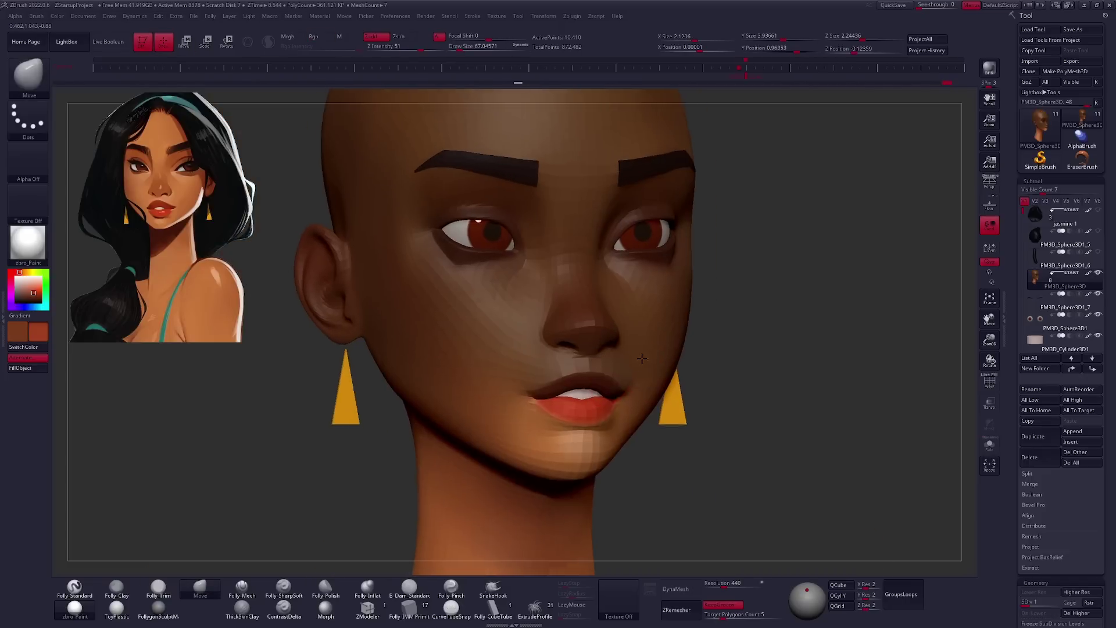
Sculpt the ear and side of the head with Folly_Trim at higher detail.
drag(738, 349, 590, 374)
key(space)
key(d)
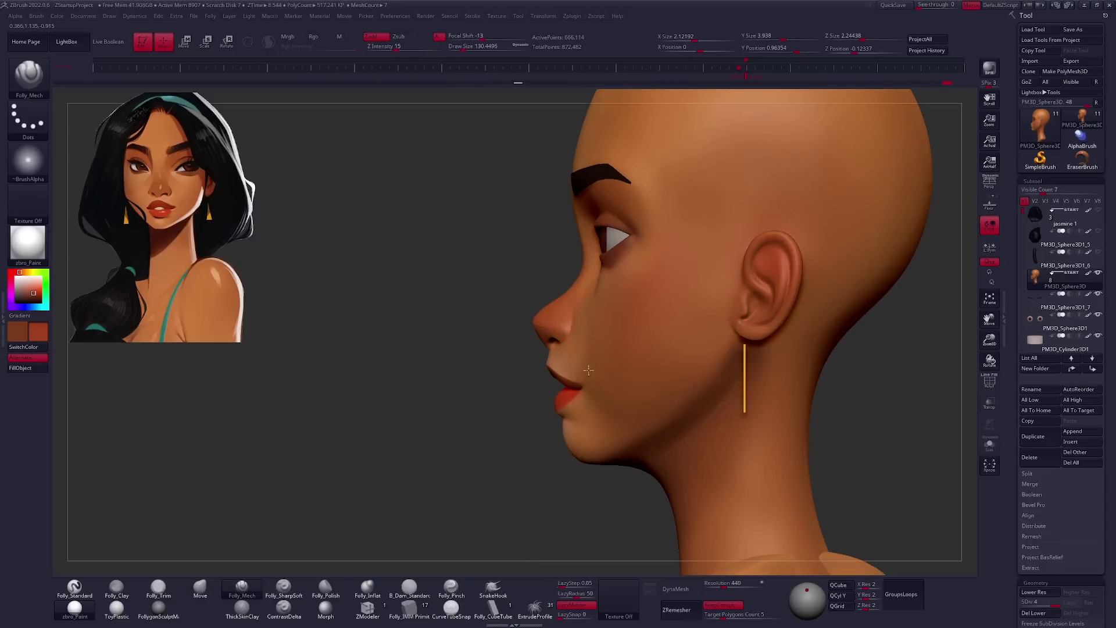
right_drag(621, 282, 583, 395)
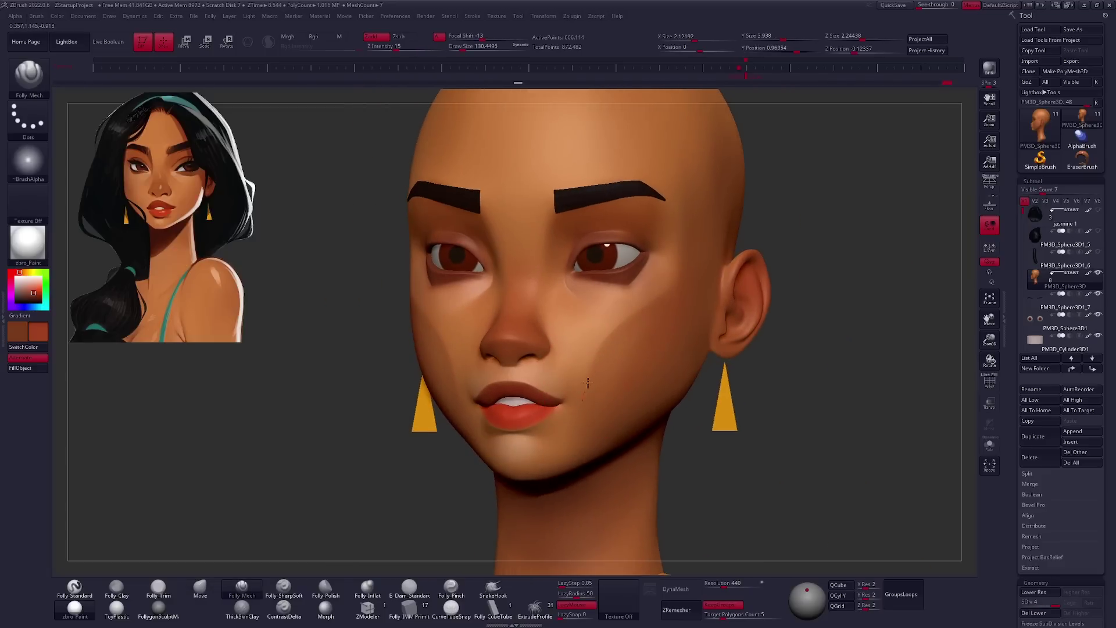
mouse_move(712, 263)
right_down()
mouse_move(615, 352)
mouse_move(584, 302)
right_up()
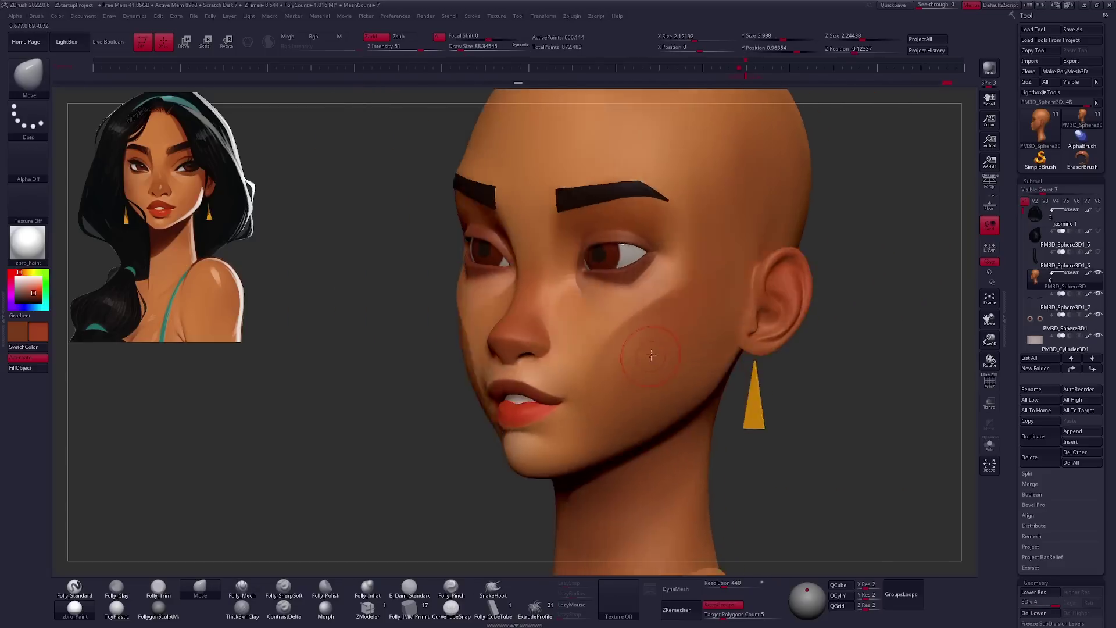
mouse_move(634, 350)
right_down()
mouse_move(608, 314)
mouse_move(610, 325)
mouse_move(606, 298)
mouse_move(581, 325)
mouse_move(512, 349)
mouse_move(636, 383)
mouse_move(787, 276)
mouse_move(686, 338)
mouse_move(615, 308)
right_up()
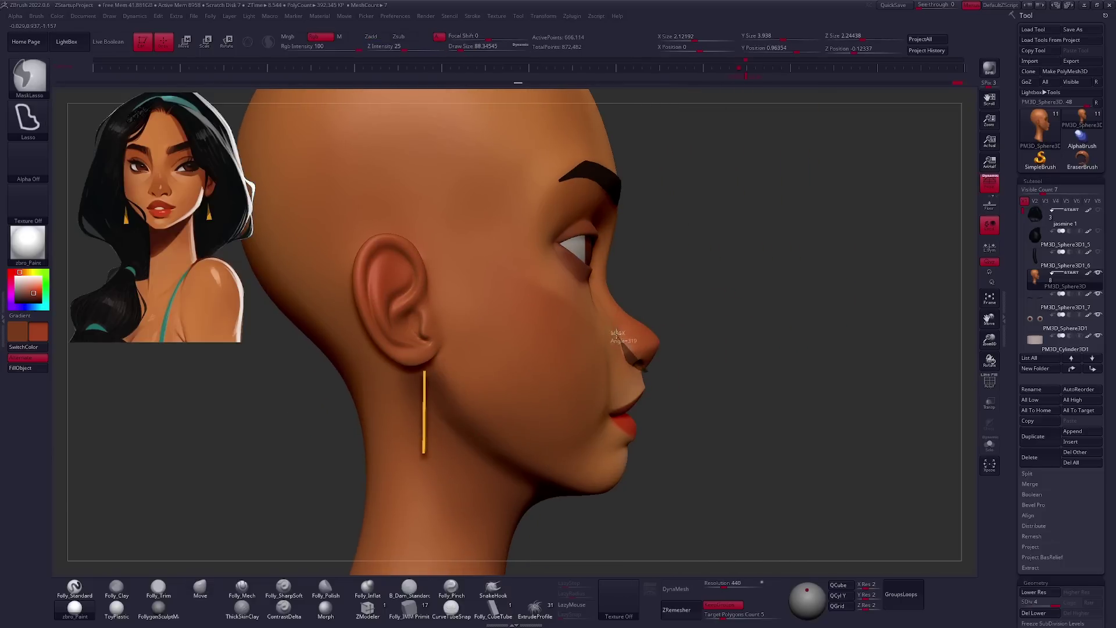
key(ctrl)
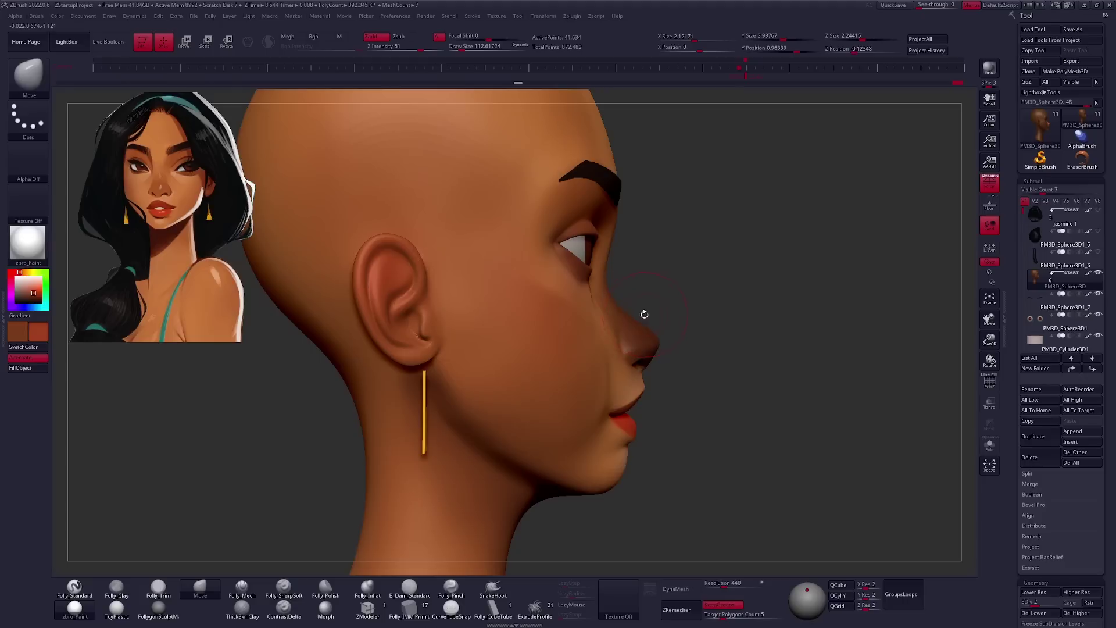
mouse_move(651, 315)
right_down()
mouse_move(538, 262)
mouse_move(544, 368)
mouse_move(643, 371)
mouse_move(583, 374)
right_up()
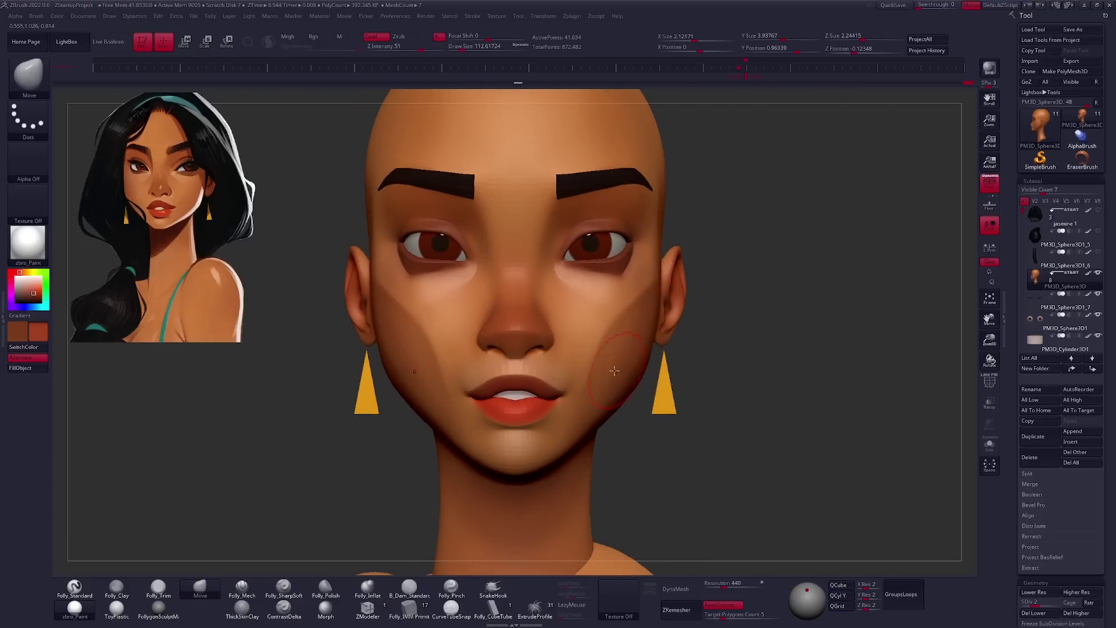
right_drag(459, 319, 594, 384)
key(d)
mouse_move(679, 296)
right_down()
mouse_move(668, 347)
mouse_move(631, 352)
right_up()
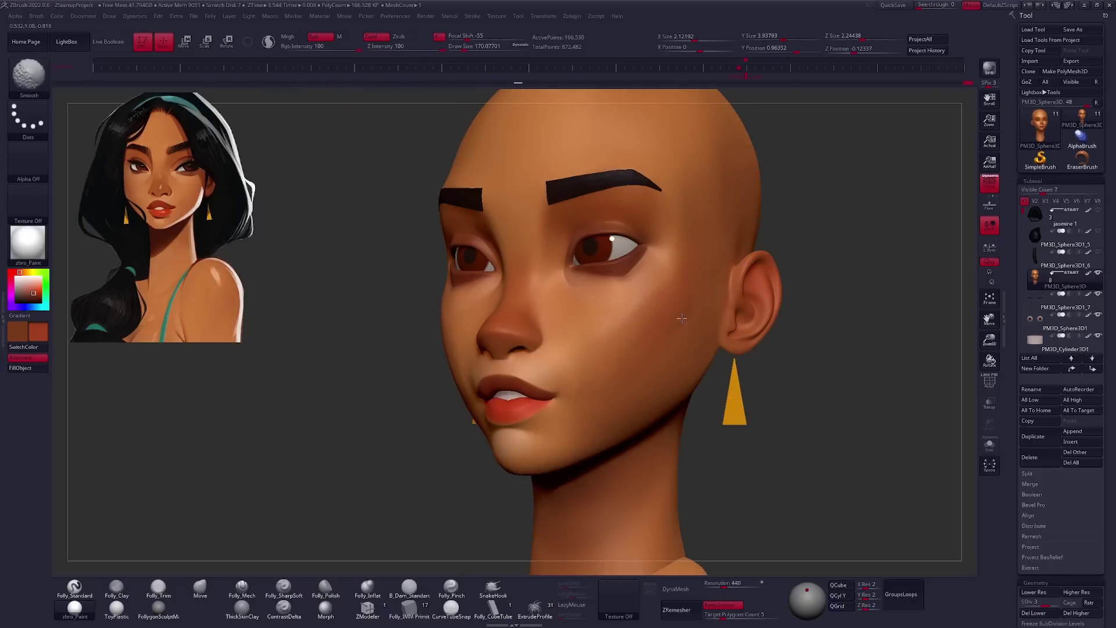
mouse_move(681, 318)
right_down()
mouse_move(660, 324)
mouse_move(620, 370)
mouse_move(660, 373)
mouse_move(628, 348)
mouse_move(605, 360)
right_up()
Work both profiles at lower subdivision levels, then return to full detail.
key(shift+d)
key(space)
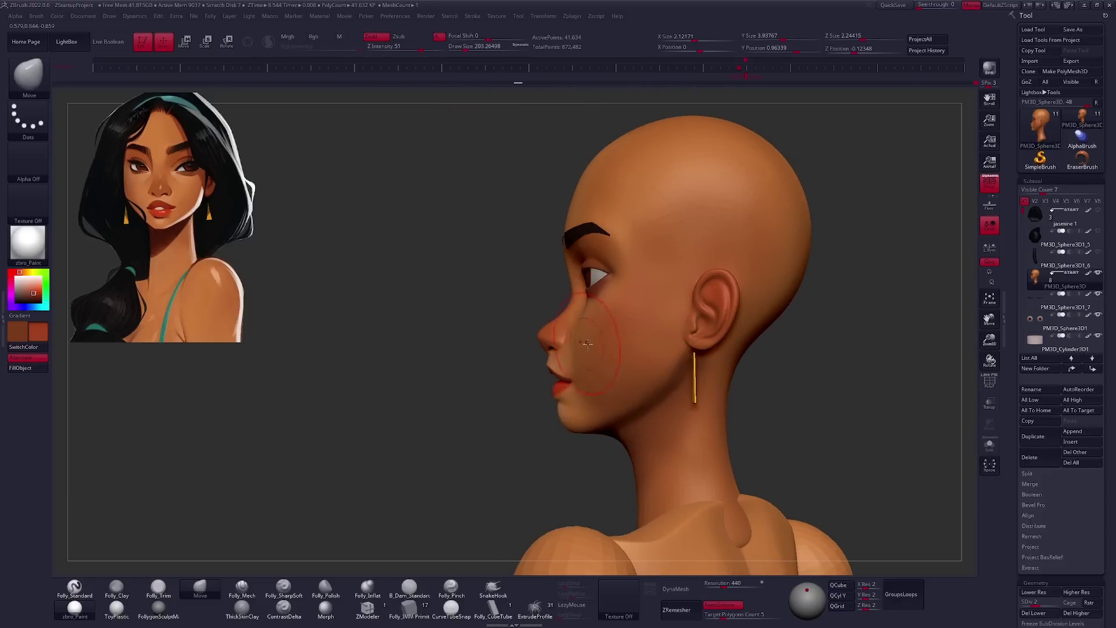
right_drag(611, 359, 782, 321)
key(shift+d)
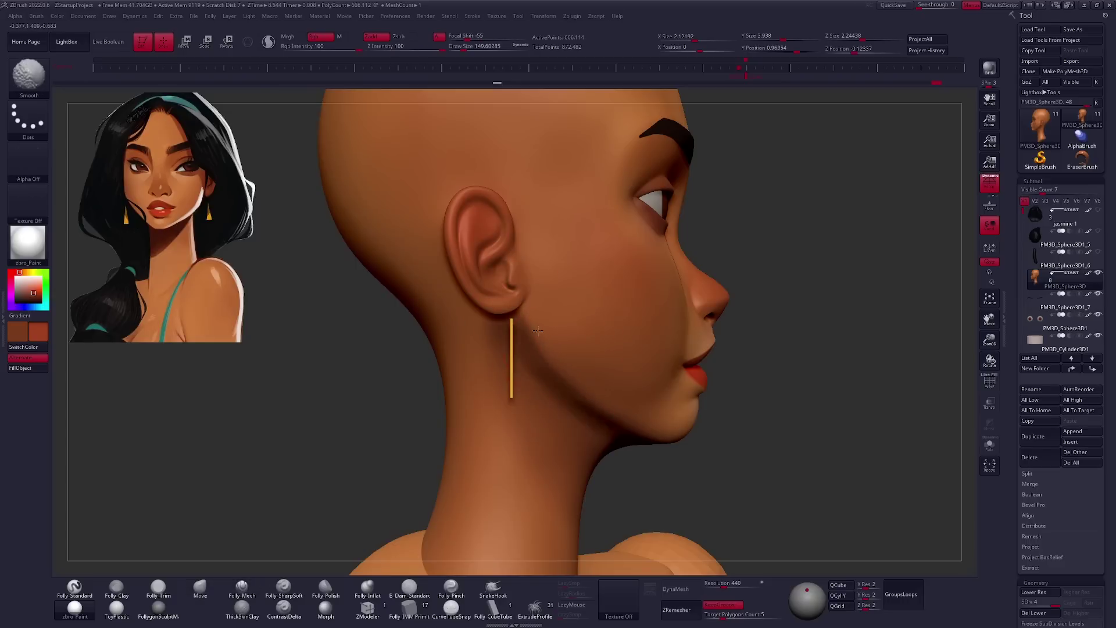
mouse_move(733, 385)
right_down()
mouse_move(569, 336)
mouse_move(581, 356)
mouse_move(641, 336)
mouse_move(790, 359)
mouse_move(737, 343)
mouse_move(707, 391)
mouse_move(668, 414)
mouse_move(631, 354)
right_up()
key(shift+d)
mouse_move(564, 296)
right_down()
mouse_move(676, 309)
mouse_move(652, 295)
mouse_move(814, 376)
mouse_move(635, 391)
mouse_move(697, 395)
mouse_move(614, 312)
right_up()
key(shift+d)
key(shift+d)
key(d)
key(d)
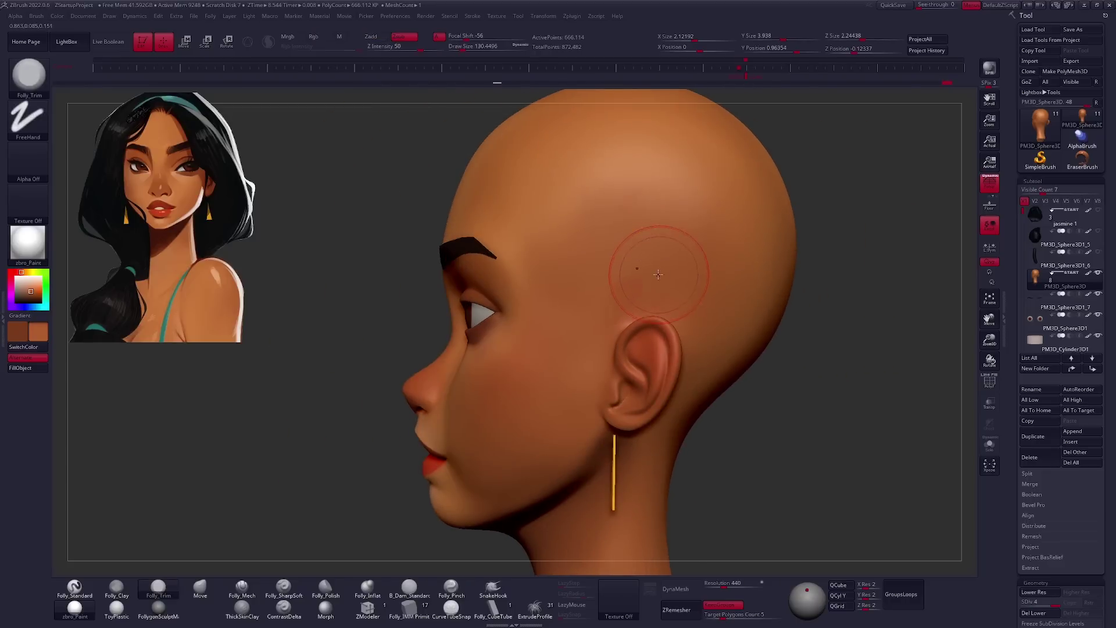
right_drag(671, 287, 651, 297)
right_drag(552, 275, 651, 391)
Make the hair and braid subtools visible again and frame the whole bust.
key(z)
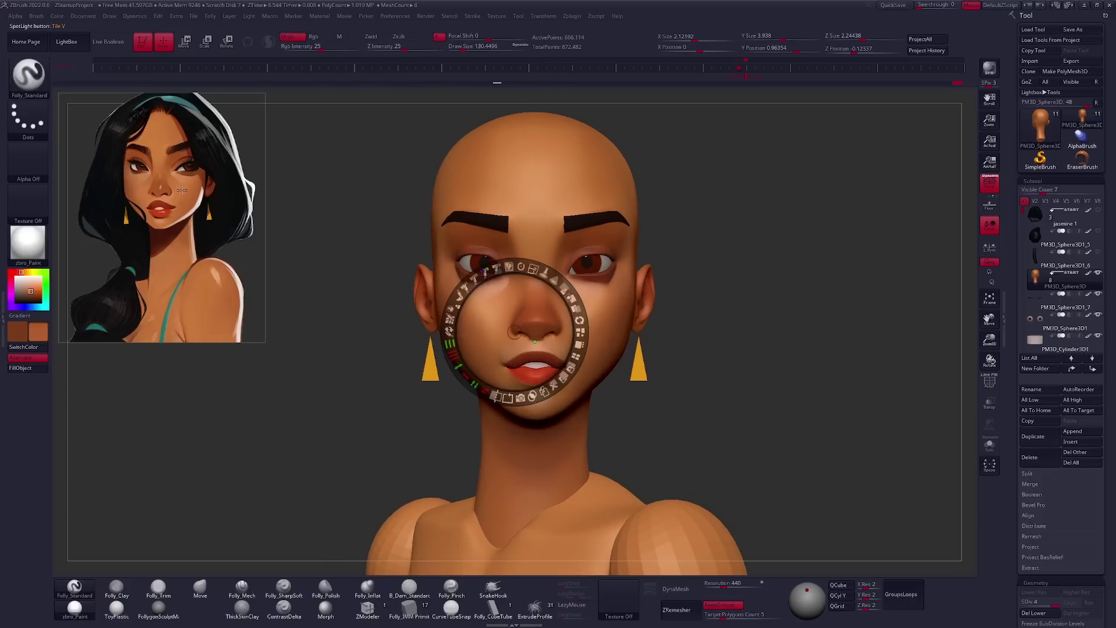
key(z)
key(f)
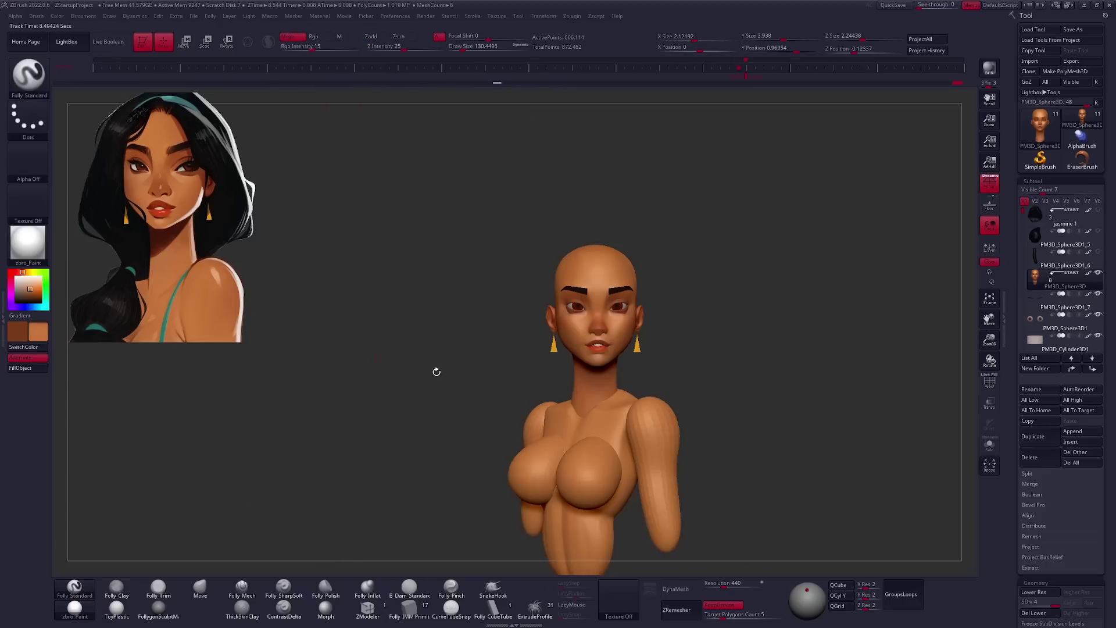
mouse_move(573, 378)
right_down()
mouse_move(595, 398)
mouse_move(588, 347)
right_up()
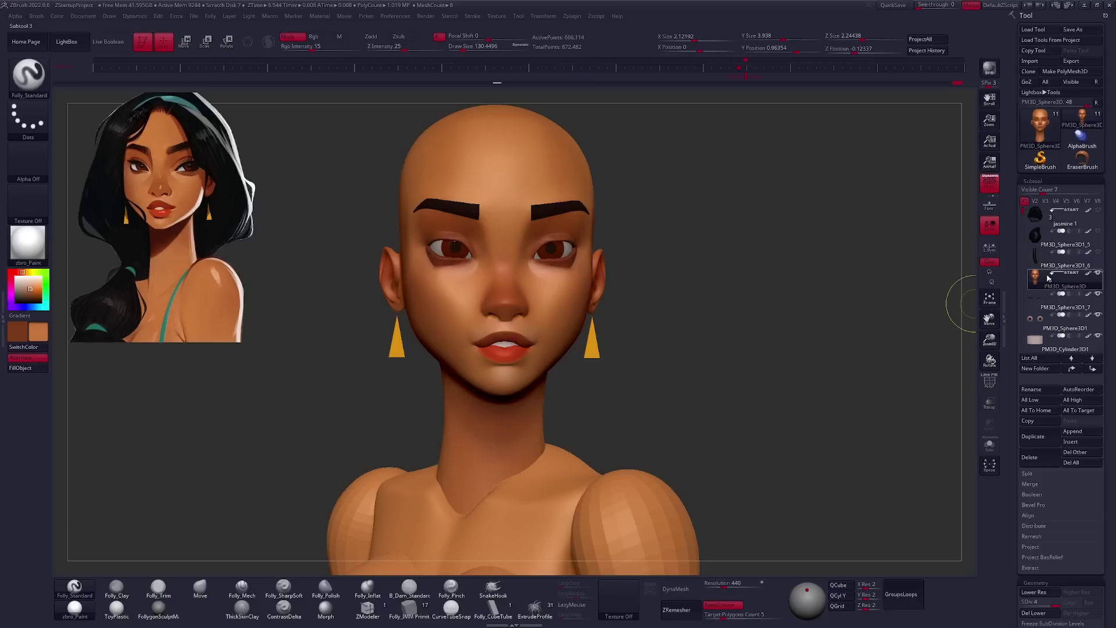
ctrl+shift+click(760, 306)
mouse_move(760, 307)
alt+right_down()
mouse_move(732, 281)
mouse_move(691, 309)
mouse_move(706, 324)
alt+right_up()
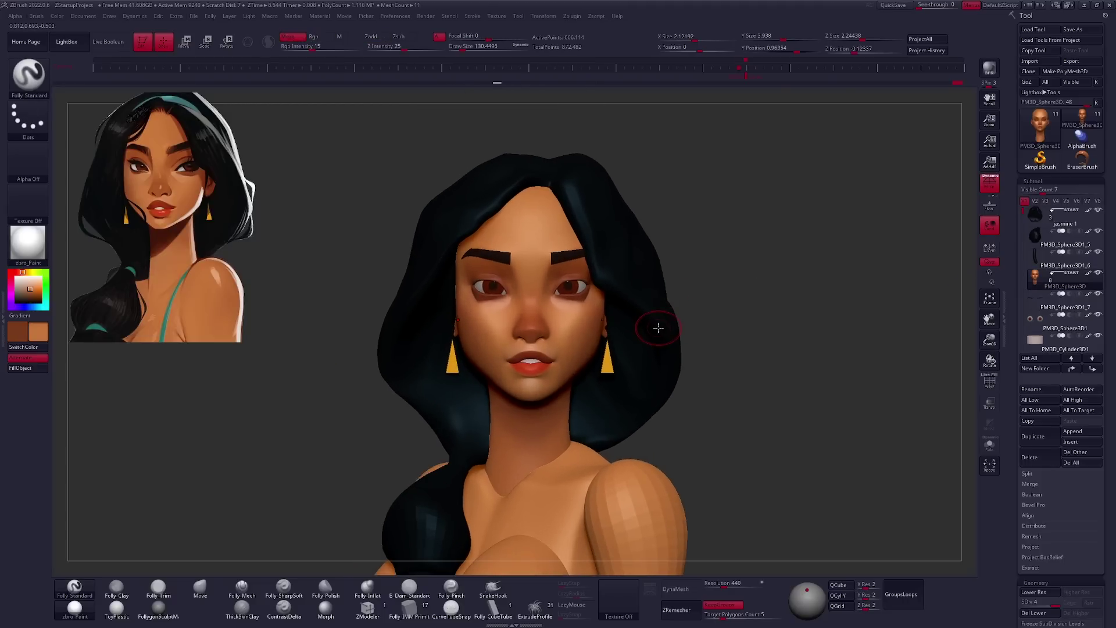
mouse_move(691, 398)
ctrl+right_down()
mouse_move(668, 372)
mouse_move(645, 366)
mouse_move(659, 379)
mouse_move(630, 381)
ctrl+right_up()
Select the arm subtool and switch to the Move brush.
alt+click(622, 349)
key(b)
key(m)
key(v)
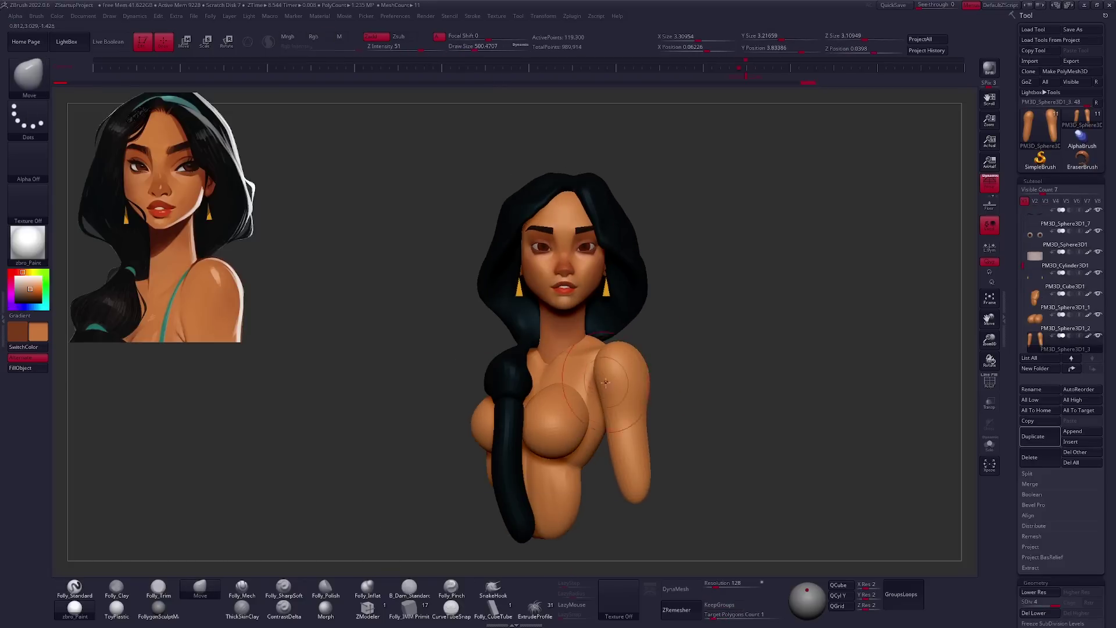
Solo the body, check its polygroup wireframe and rebuild it with ZRemesher.
alt+click(596, 378)
drag(698, 378, 586, 297)
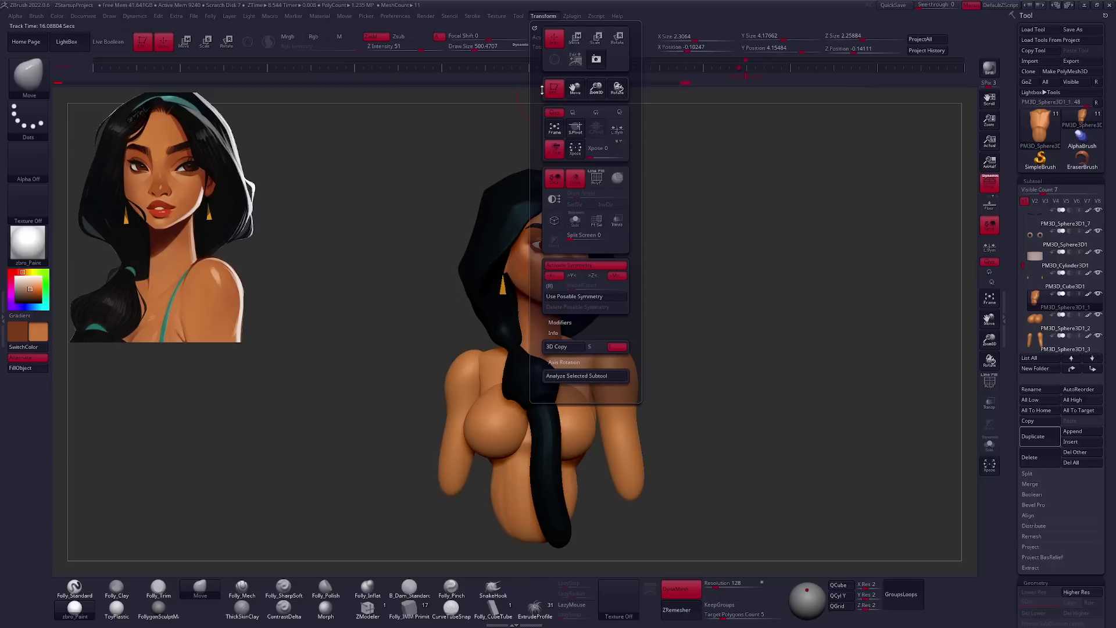
key(shift+s)
key(shift+f)
mouse_move(625, 366)
right_down()
mouse_move(655, 382)
mouse_move(645, 383)
right_up()
key(shift+f)
click(692, 610)
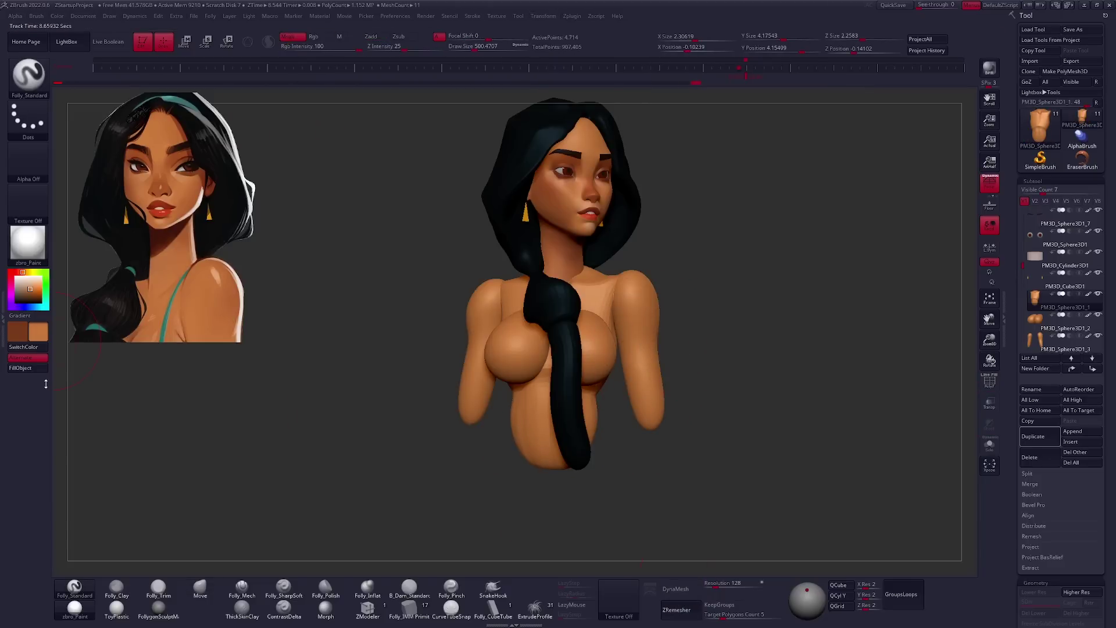
Switch to the Move brush and make it smaller with the character in front view.
key(b)
key(m)
key(v)
mouse_move(479, 302)
right_down()
mouse_move(476, 343)
mouse_move(688, 364)
right_up()
alt+click(688, 364)
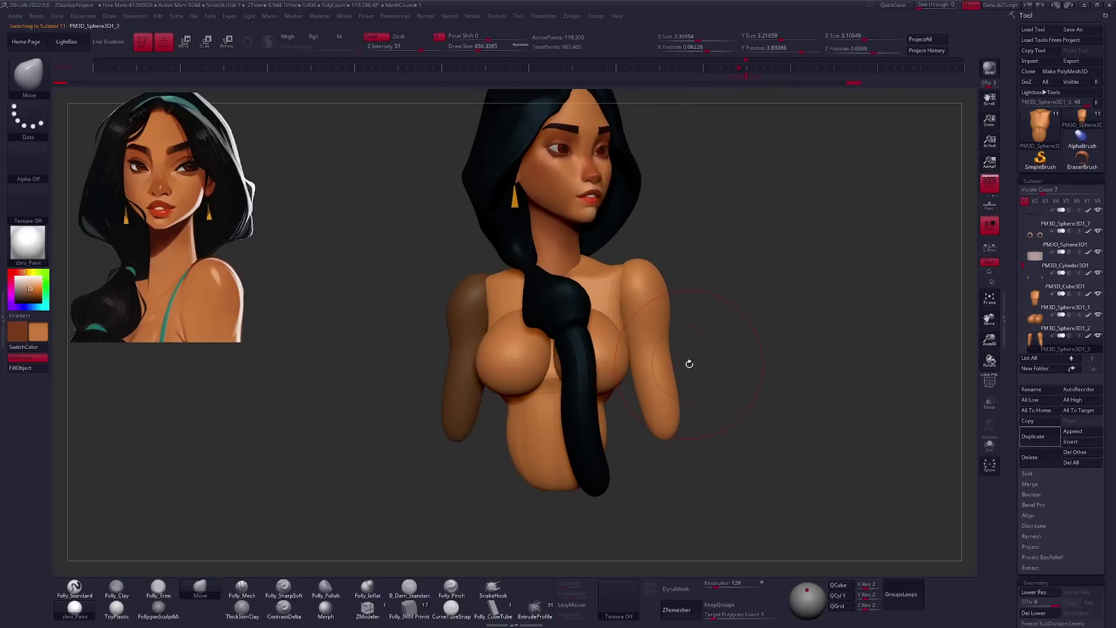
key(q)
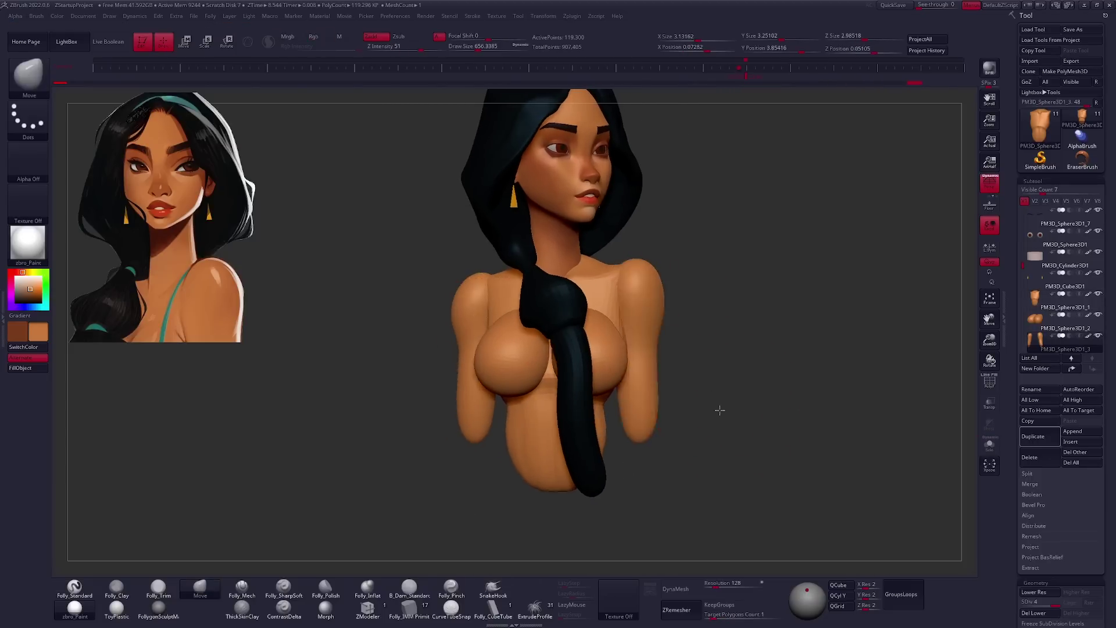
right_drag(716, 406, 720, 431)
key(bracketleft)
key(bracketleft)
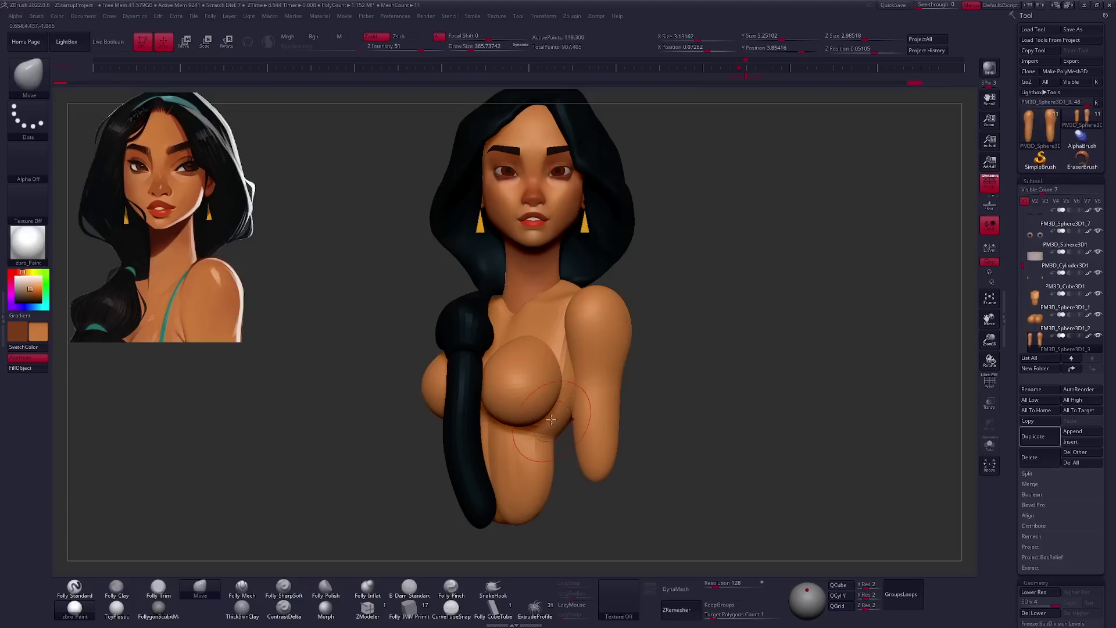
right_drag(547, 410, 570, 430)
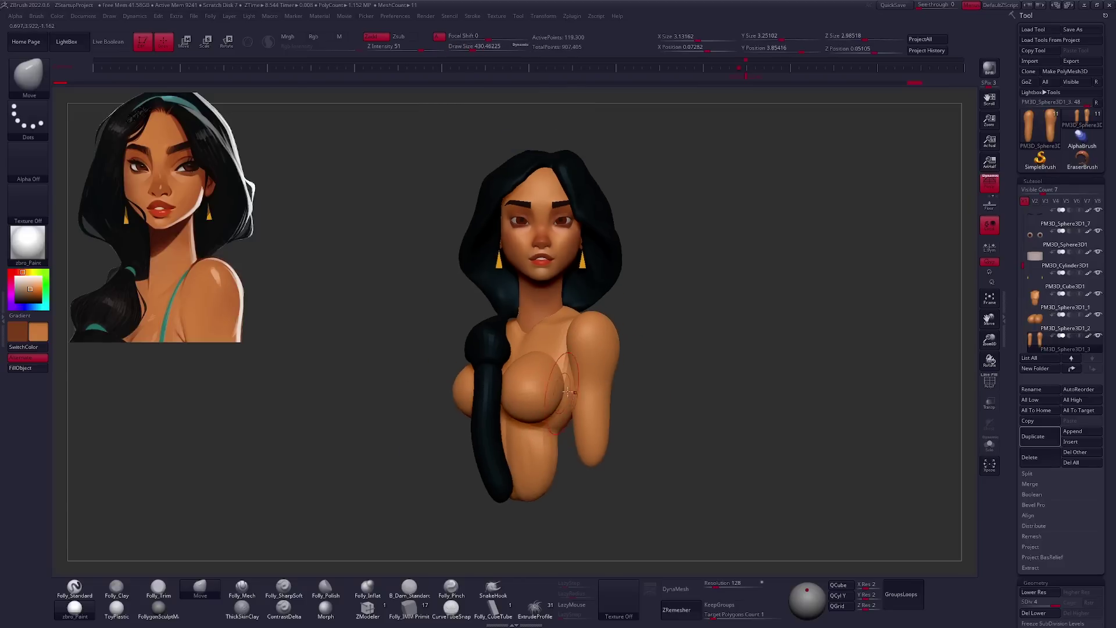
Solo the PM3D_Sphere3D1_1 arm, mask its upper part and rotate it down along the body.
alt+click(571, 430)
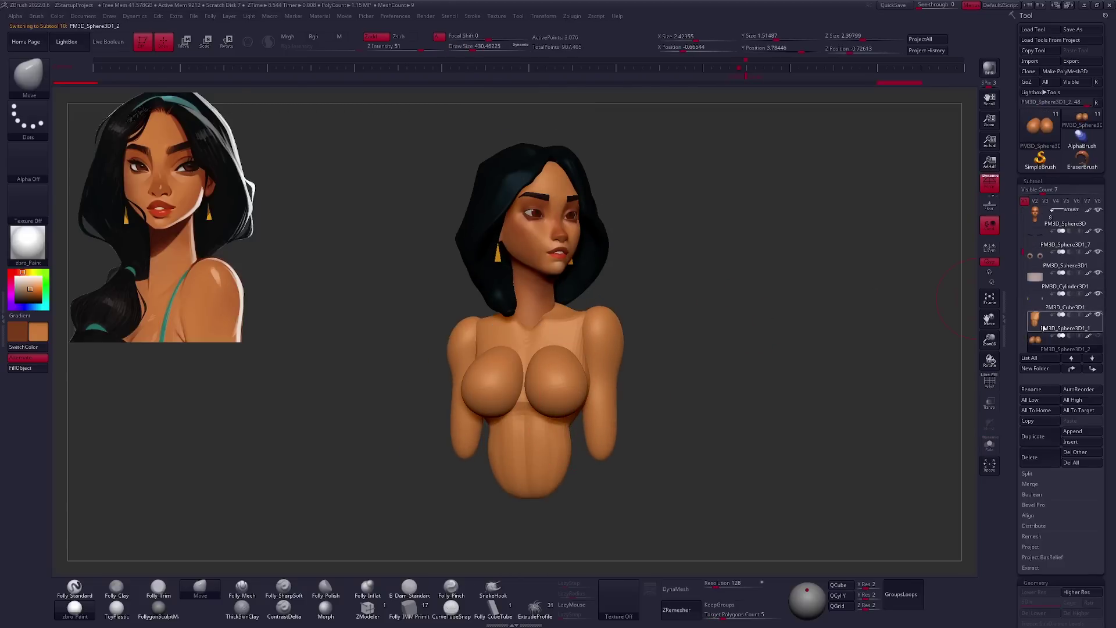
click(1041, 328)
mouse_move(538, 253)
ctrl+shift+mouse_down()
mouse_move(574, 245)
mouse_move(648, 369)
ctrl+shift+mouse_up()
key(w)
drag(578, 480, 578, 291)
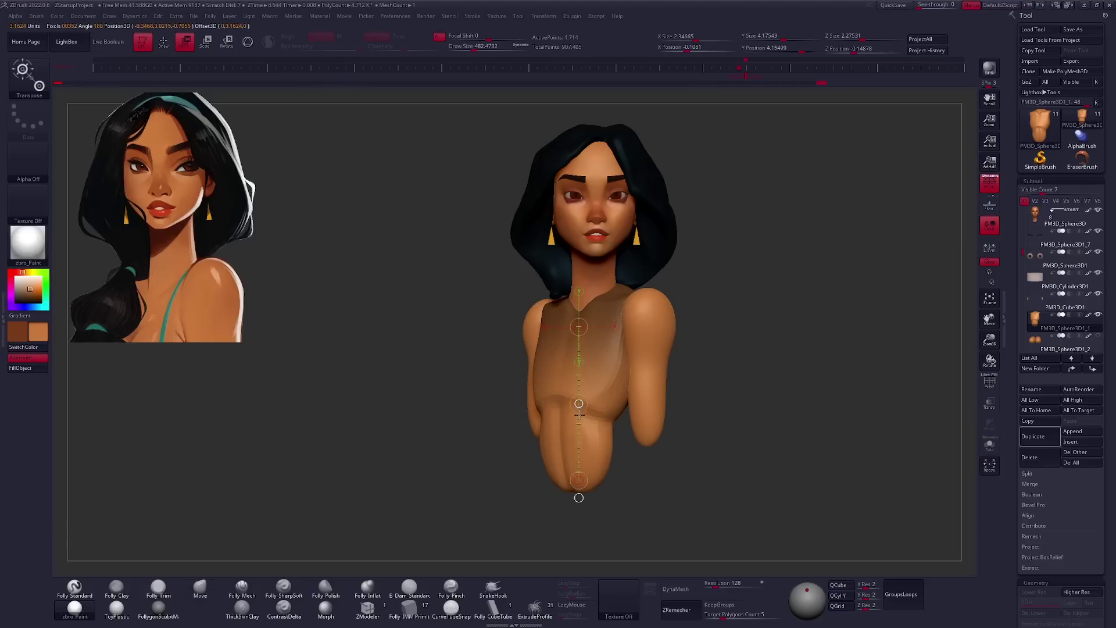
key(q)
drag(726, 442, 694, 382)
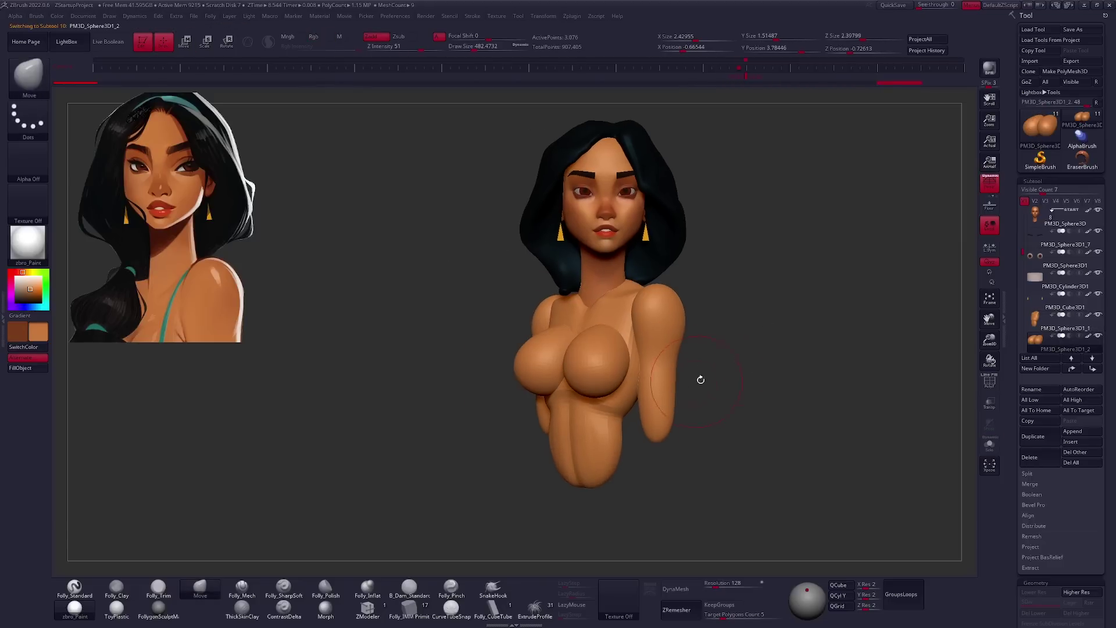
key(q)
mouse_move(613, 405)
right_down()
mouse_move(632, 371)
mouse_move(595, 376)
right_up()
Inspect the posed arm pieces PM3D_Sphere3D1_1, _2 and _4 from side and front views.
alt+click(607, 402)
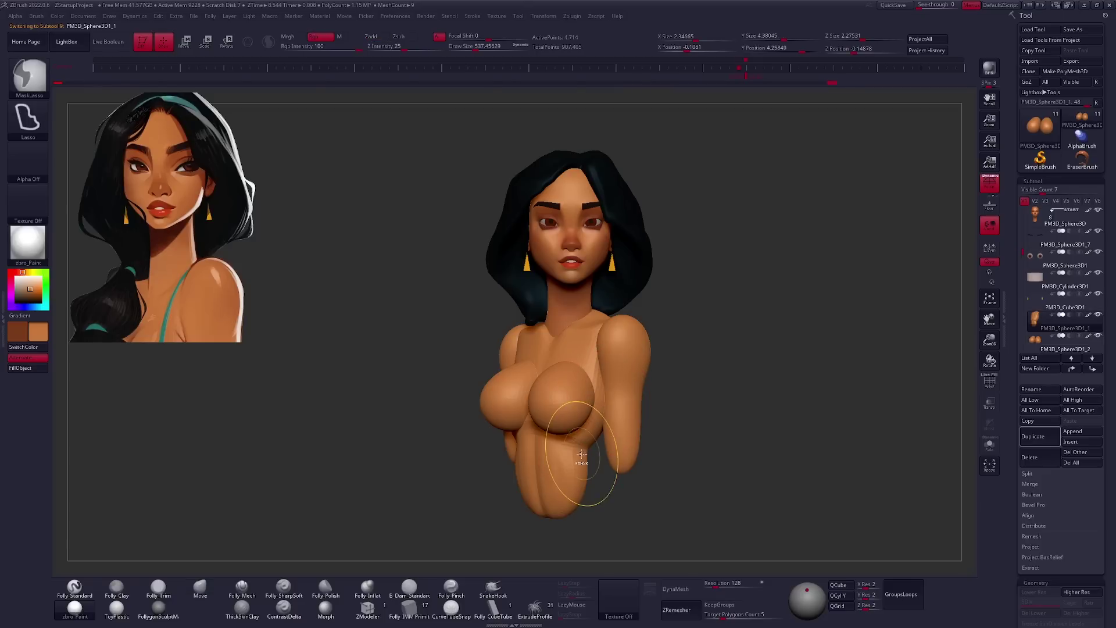
mouse_move(587, 461)
right_down()
mouse_move(608, 379)
mouse_move(573, 380)
right_up()
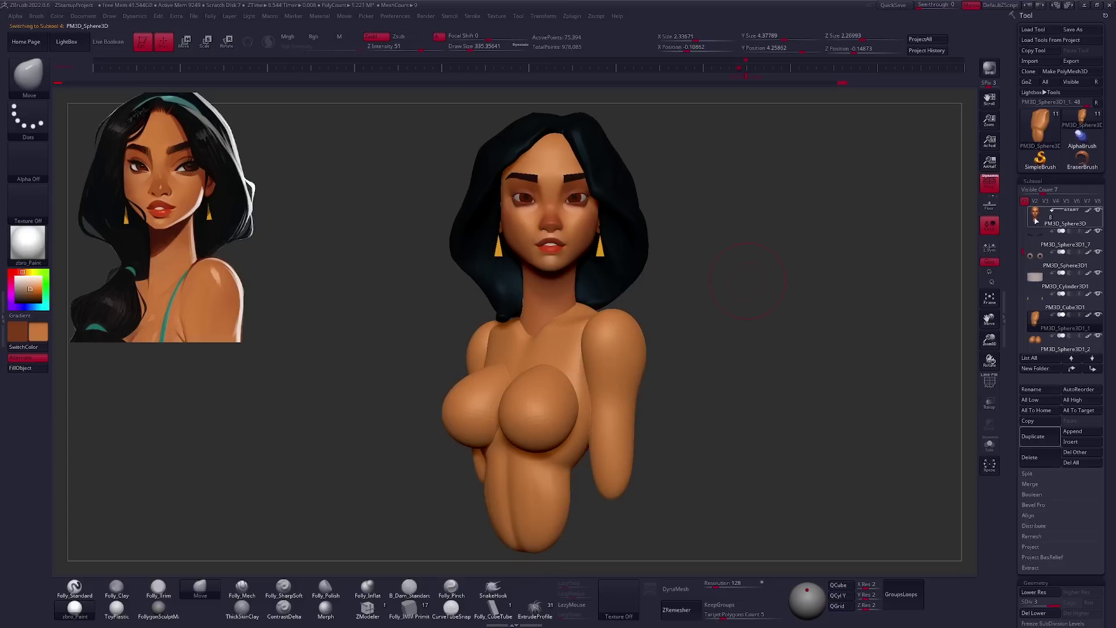
click(1093, 369)
click(1052, 307)
click(1022, 327)
mouse_move(727, 379)
mouse_down()
mouse_move(782, 356)
mouse_move(832, 357)
mouse_move(899, 309)
mouse_move(685, 368)
mouse_move(589, 332)
mouse_up()
alt+click(589, 332)
ctrl+right_drag(589, 332, 600, 341)
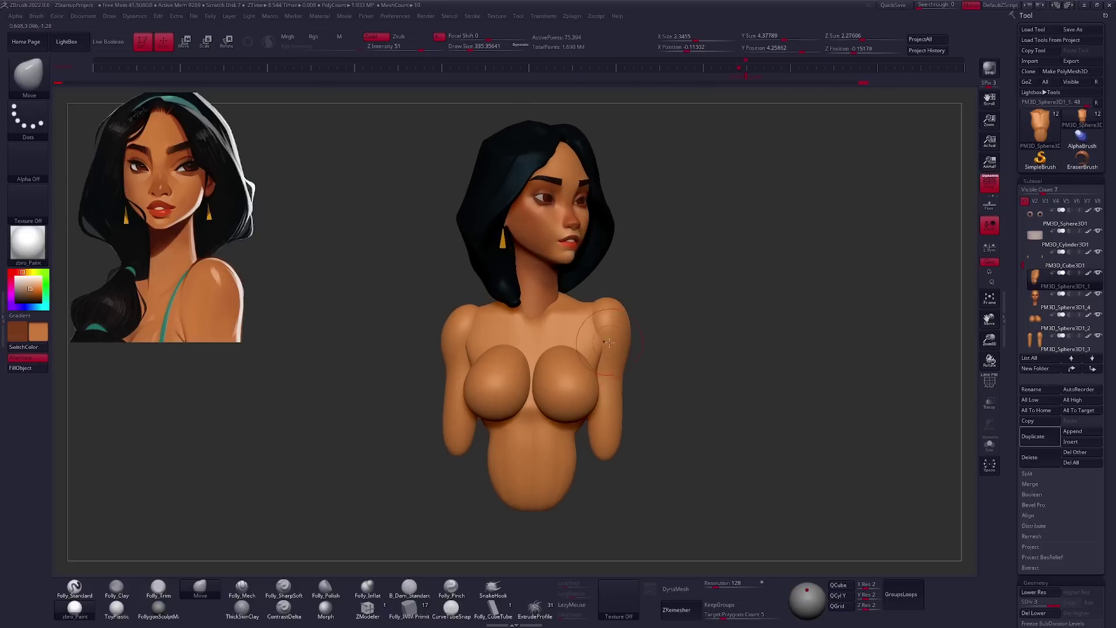
mouse_move(686, 372)
mouse_down()
mouse_move(633, 378)
mouse_move(734, 344)
mouse_up()
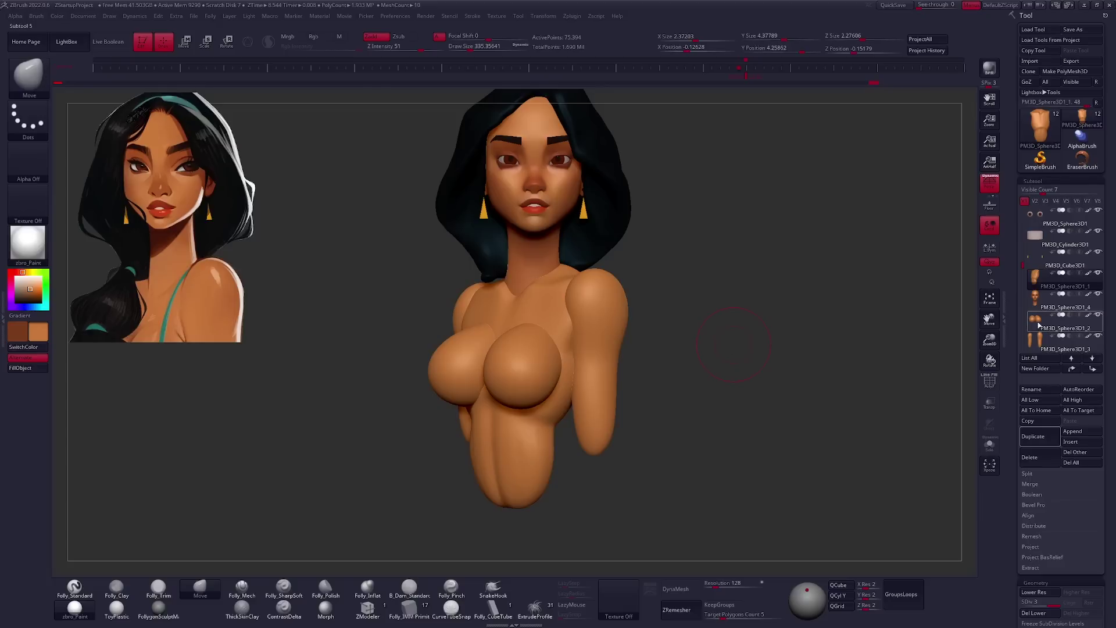
key(ctrl+shift)
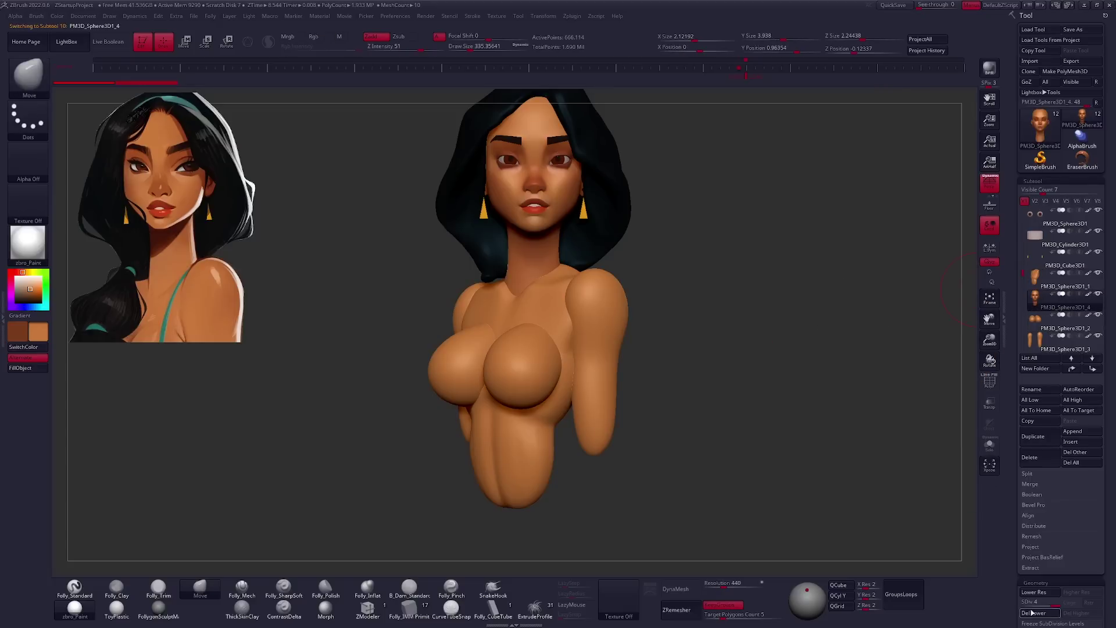
Solo the torso, lasso-trim away unwanted pieces and check it from all sides.
click(989, 444)
drag(603, 369, 609, 345)
key(ctrl+shift)
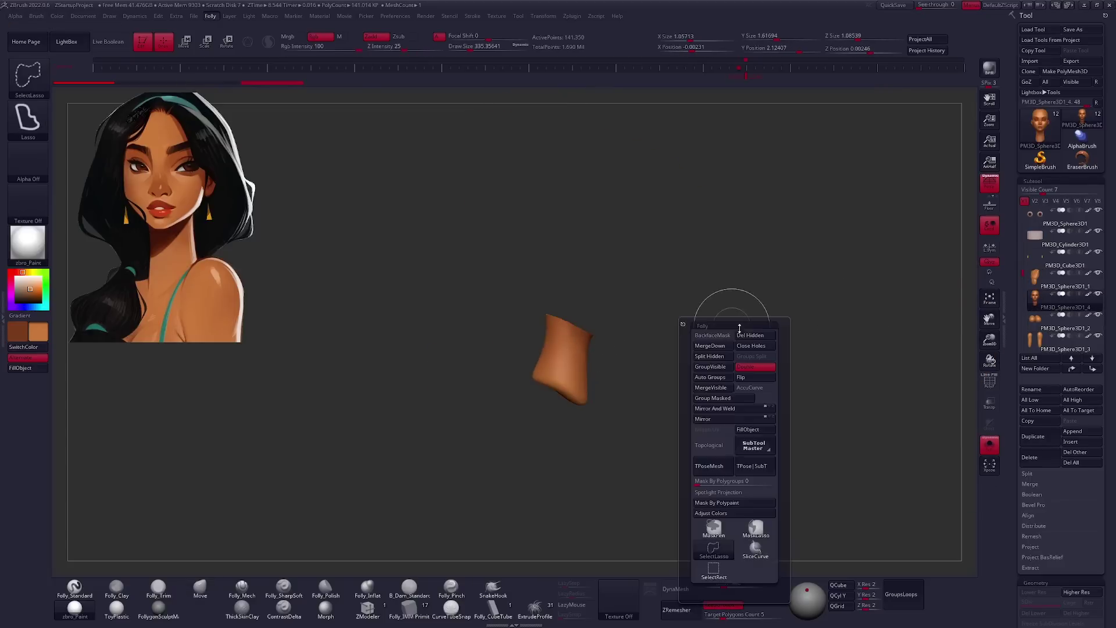
click(750, 355)
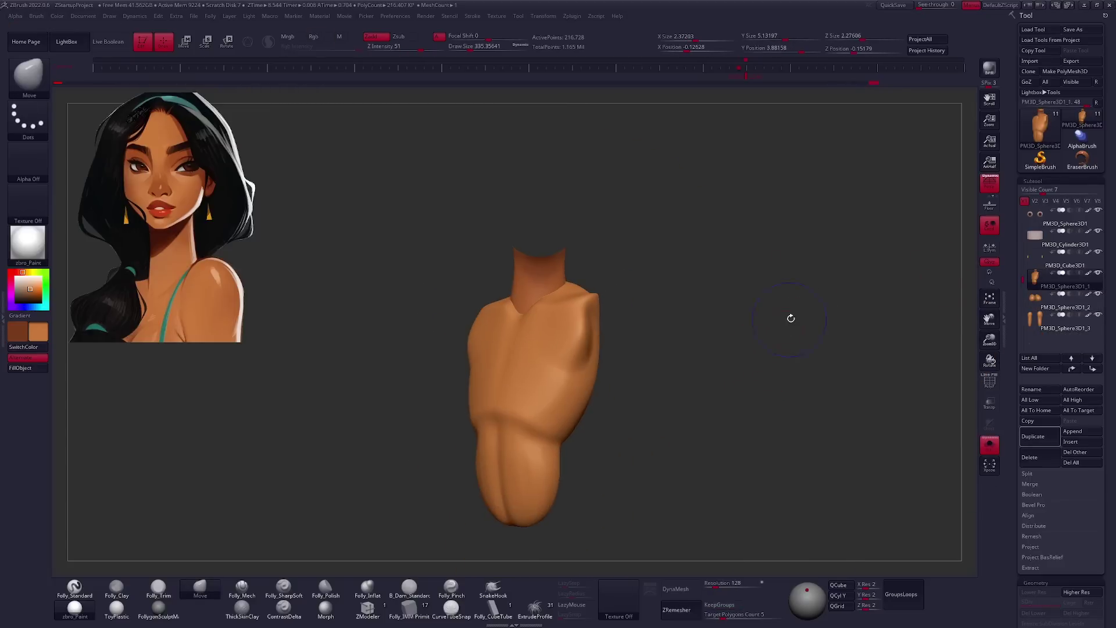
drag(723, 436, 674, 545)
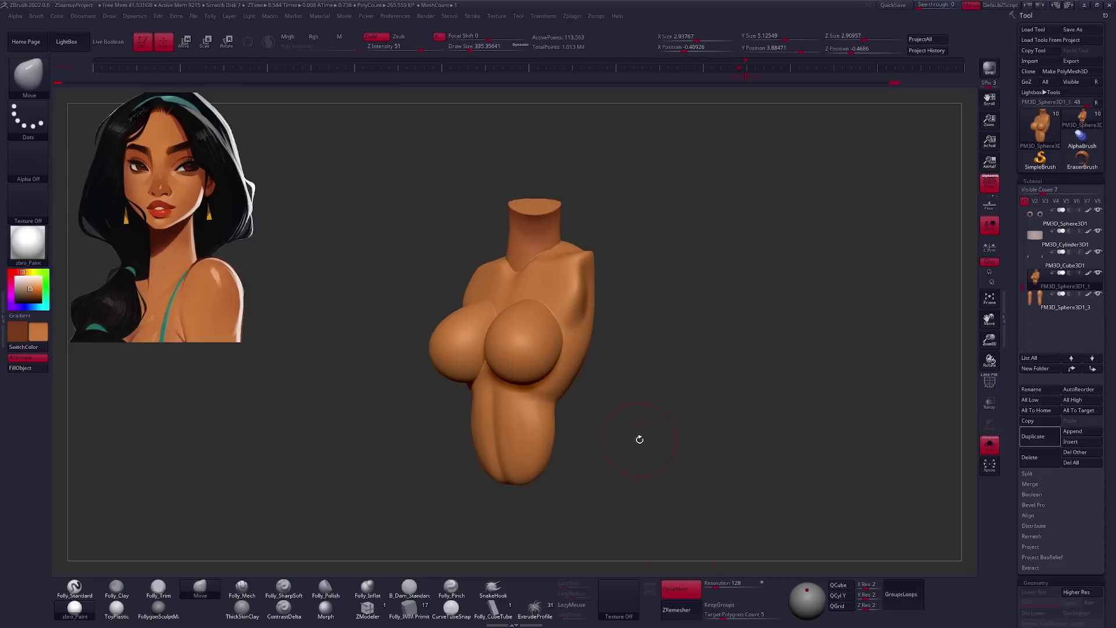
shift+drag(641, 438, 609, 330)
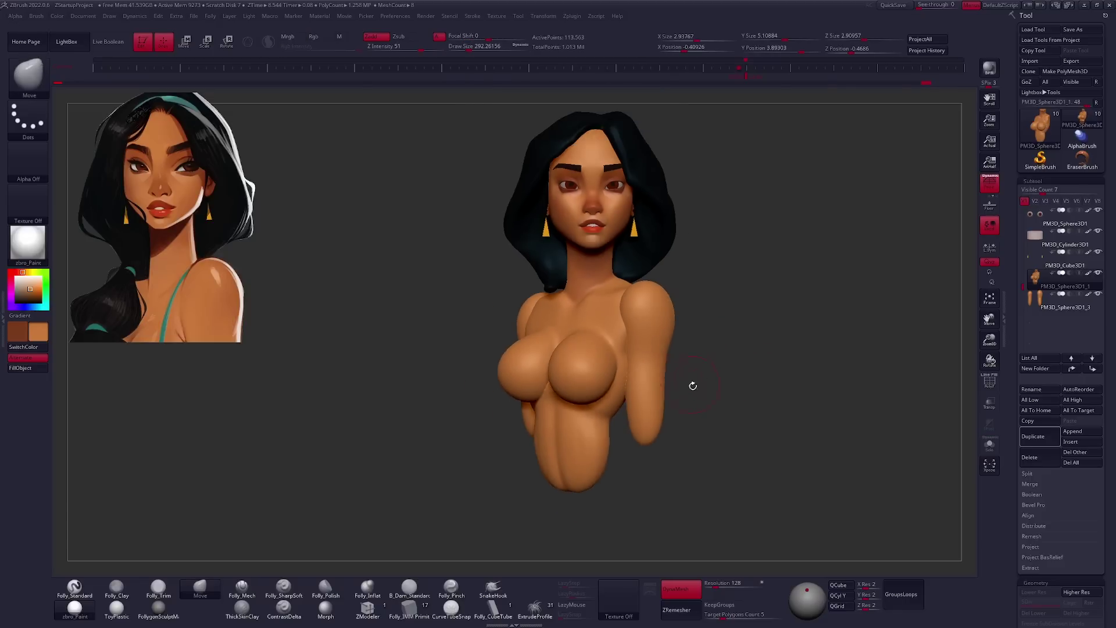
drag(692, 385, 592, 369)
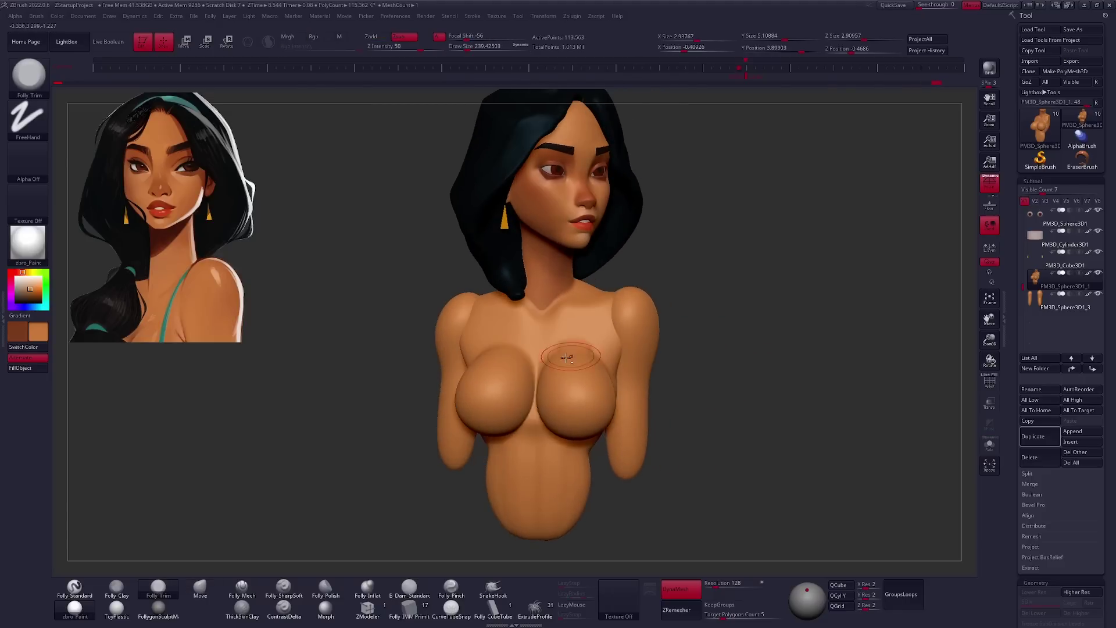
mouse_move(721, 356)
mouse_down()
mouse_move(685, 399)
mouse_move(695, 424)
mouse_move(678, 482)
mouse_move(698, 566)
mouse_up()
mouse_move(663, 354)
mouse_down()
mouse_move(829, 346)
mouse_move(652, 375)
mouse_move(677, 335)
mouse_move(670, 409)
mouse_up()
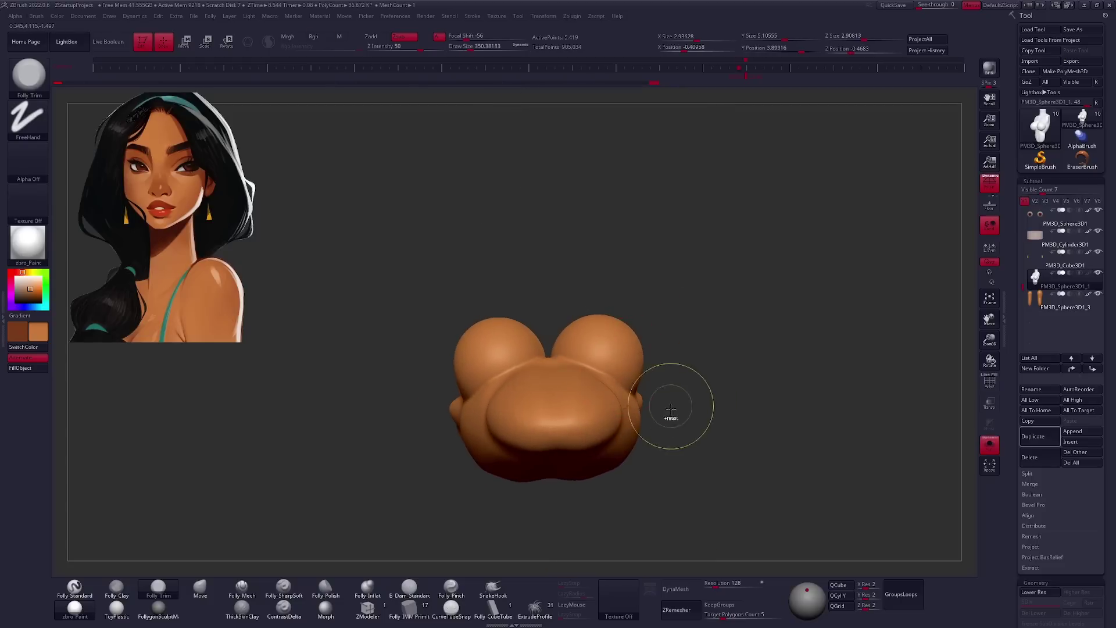
Mask the lower torso, then show all the pieces again.
mouse_move(598, 364)
ctrl+mouse_down()
mouse_move(582, 242)
mouse_move(660, 423)
ctrl+mouse_up()
ctrl+click(660, 424)
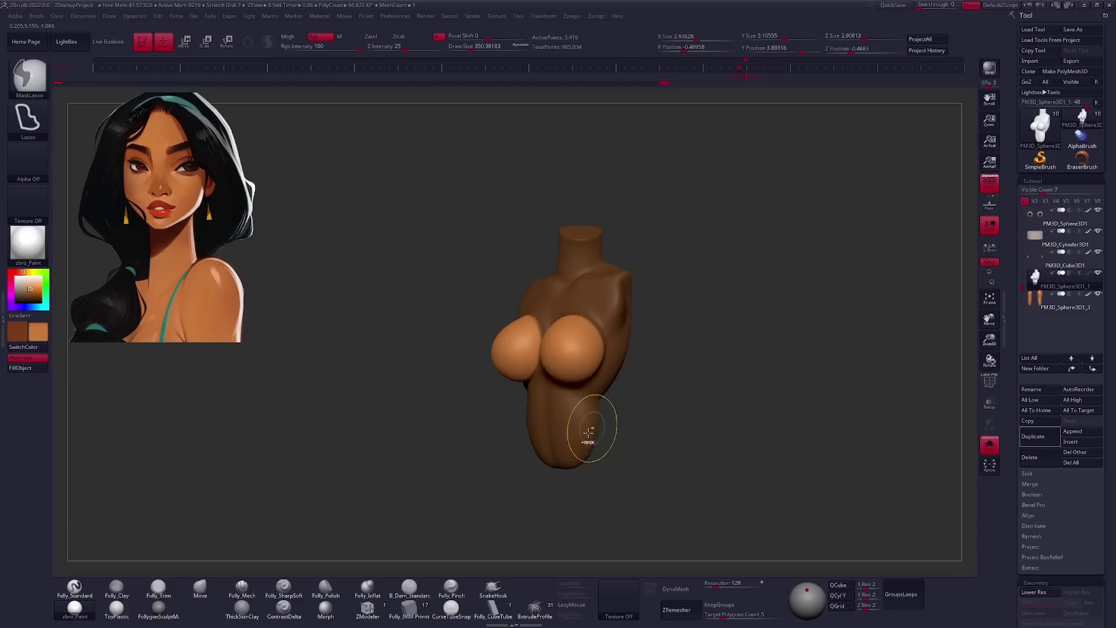
key(w)
key(shift+ctrl+s)
mouse_move(605, 511)
mouse_down()
mouse_move(584, 457)
mouse_move(699, 426)
mouse_move(697, 411)
mouse_move(656, 399)
mouse_up()
key(q)
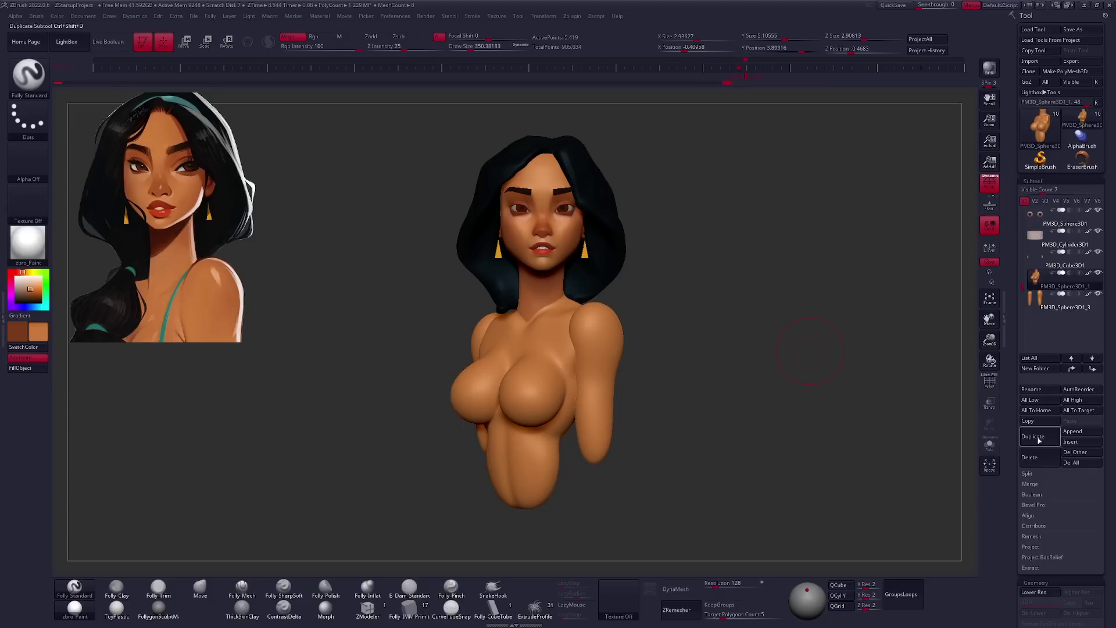
Set the colour to teal, duplicate the torso and subdivide the copy to SDiv 5.
key(c)
key(ctrl+shift+d)
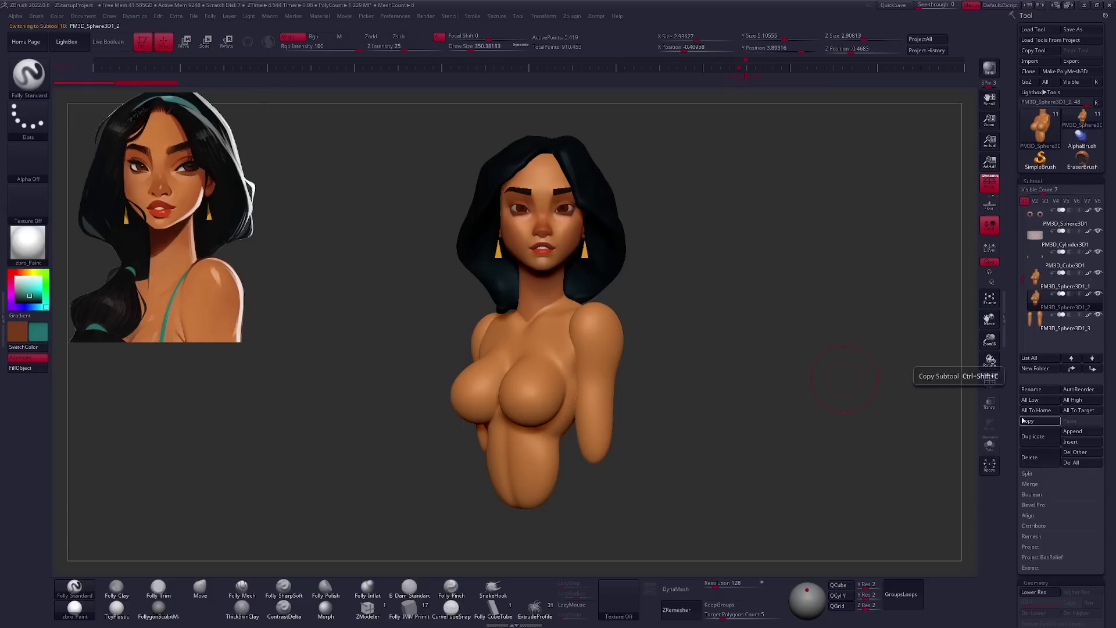
drag(915, 374, 802, 377)
key(ctrl+d)
key(ctrl+d)
key(ctrl+d)
drag(688, 381, 672, 436)
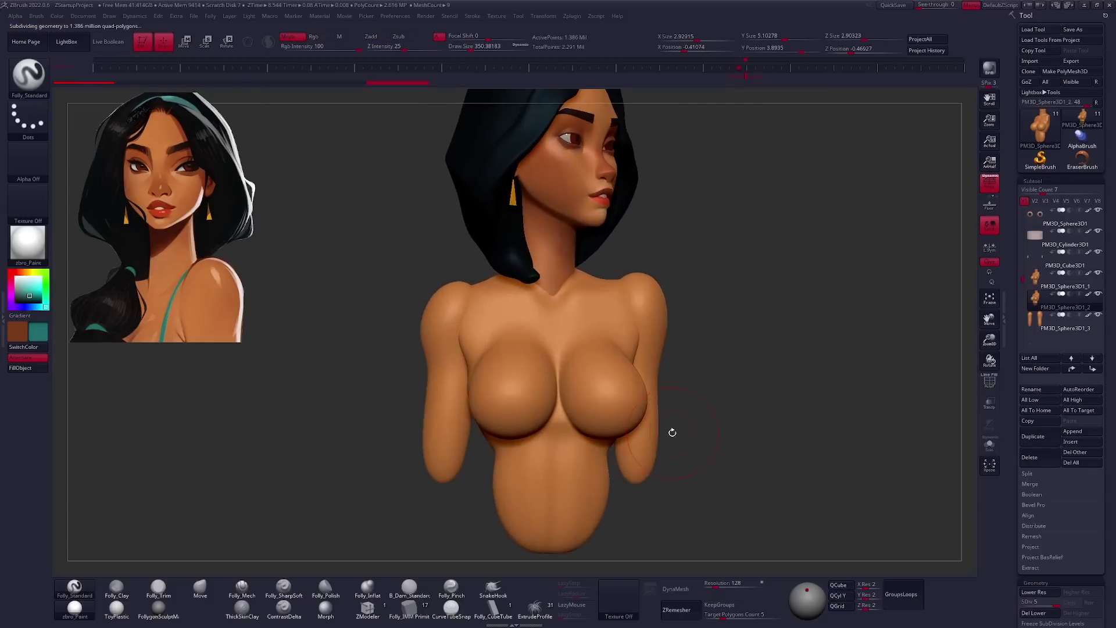
key(space)
key(alt+s)
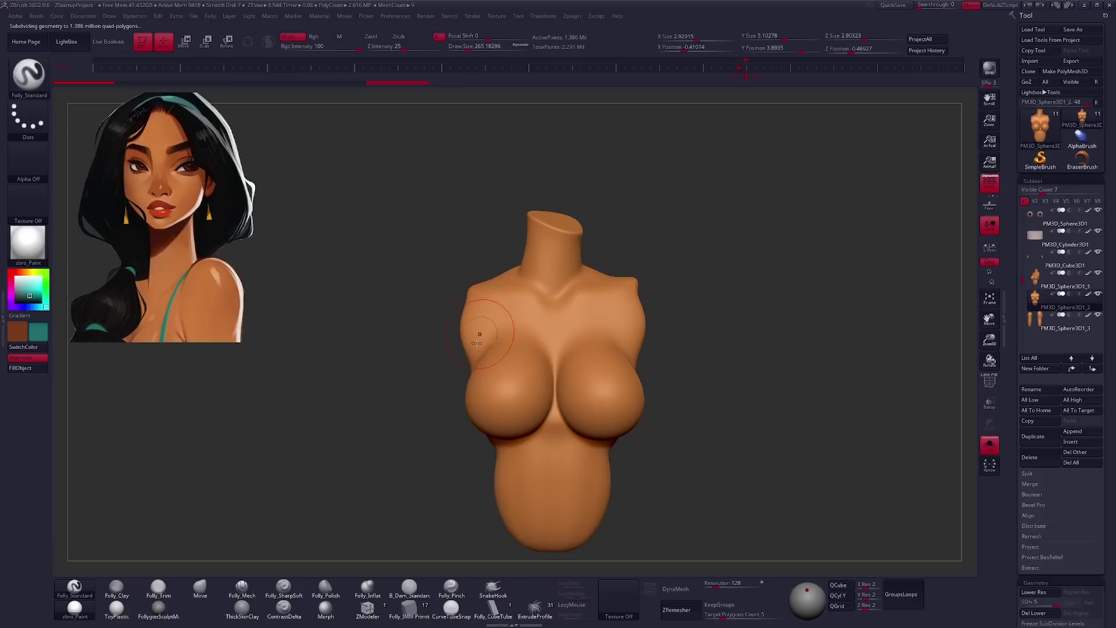
Mask the lower torso below the chest line and inspect the mask edge.
ctrl+shift+drag(569, 393, 689, 381)
key(ctrl+a)
ctrl+shift+click(694, 375)
ctrl+click(682, 366)
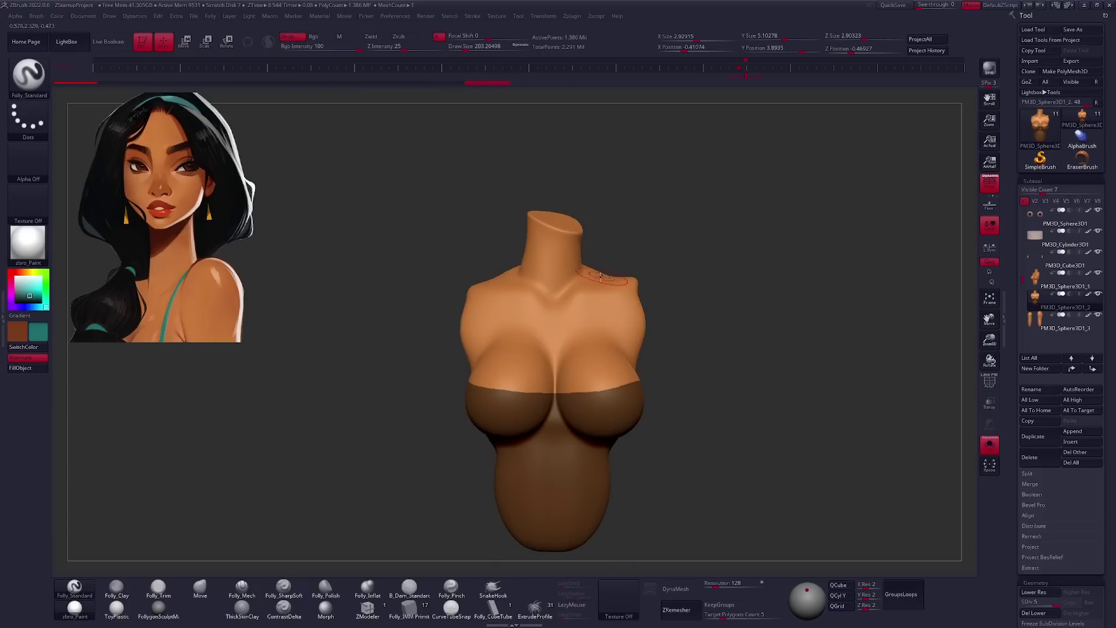
key(space)
drag(616, 326, 601, 370)
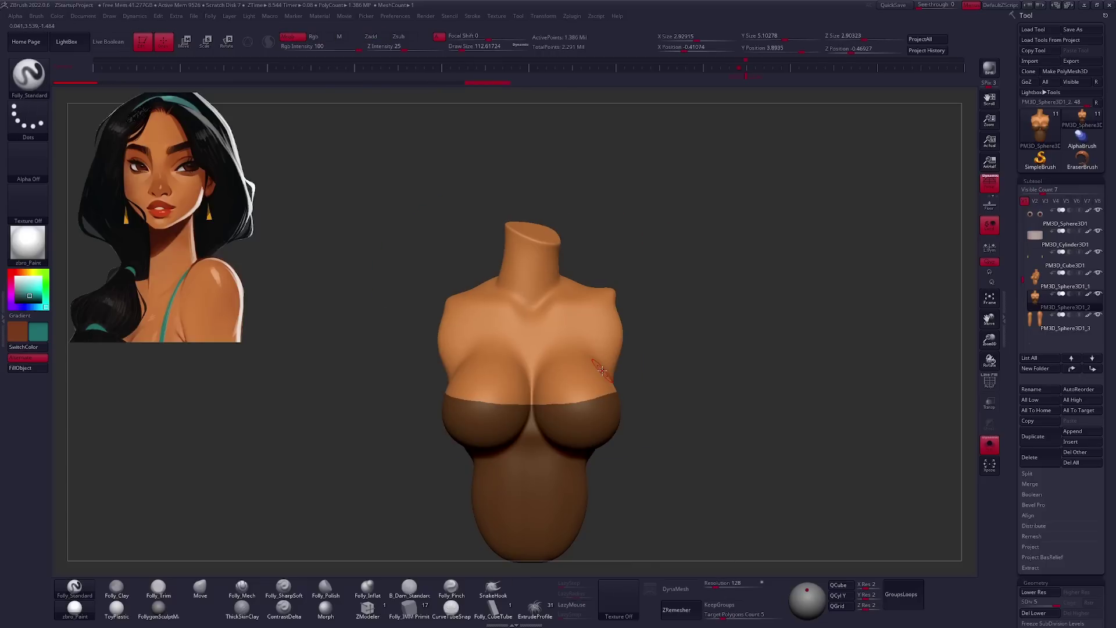
mouse_move(614, 409)
mouse_down()
mouse_move(580, 390)
mouse_move(590, 419)
mouse_up()
Reduce the brush size to about 43 while orbiting around the torso.
mouse_move(481, 402)
mouse_down()
mouse_move(605, 403)
mouse_move(561, 367)
mouse_up()
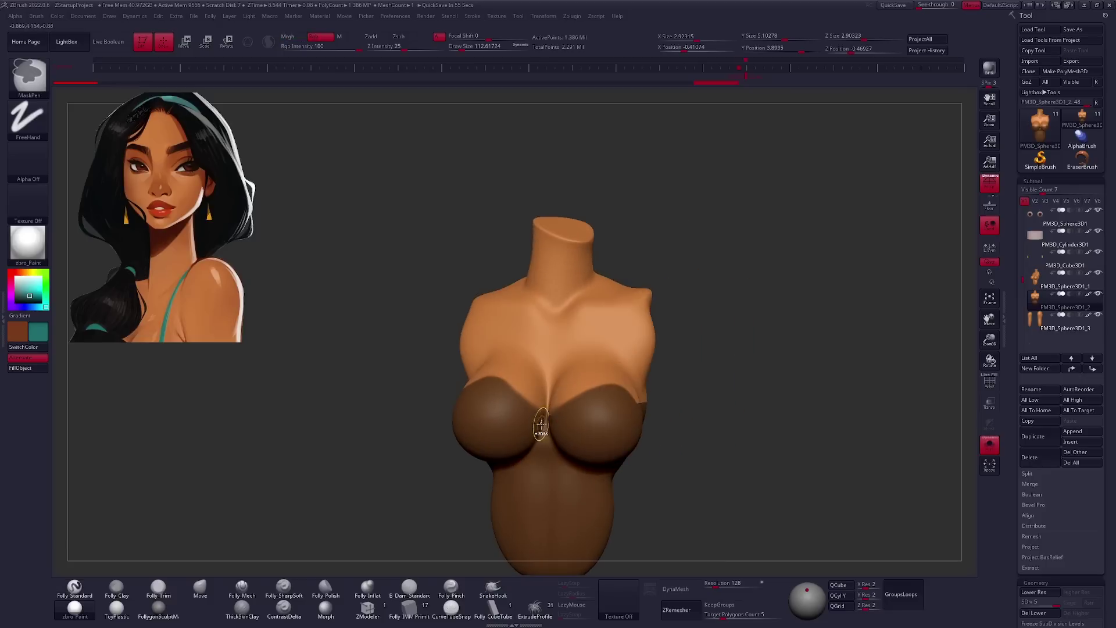
mouse_move(543, 427)
mouse_down()
mouse_move(686, 384)
mouse_move(639, 407)
mouse_up()
key(space)
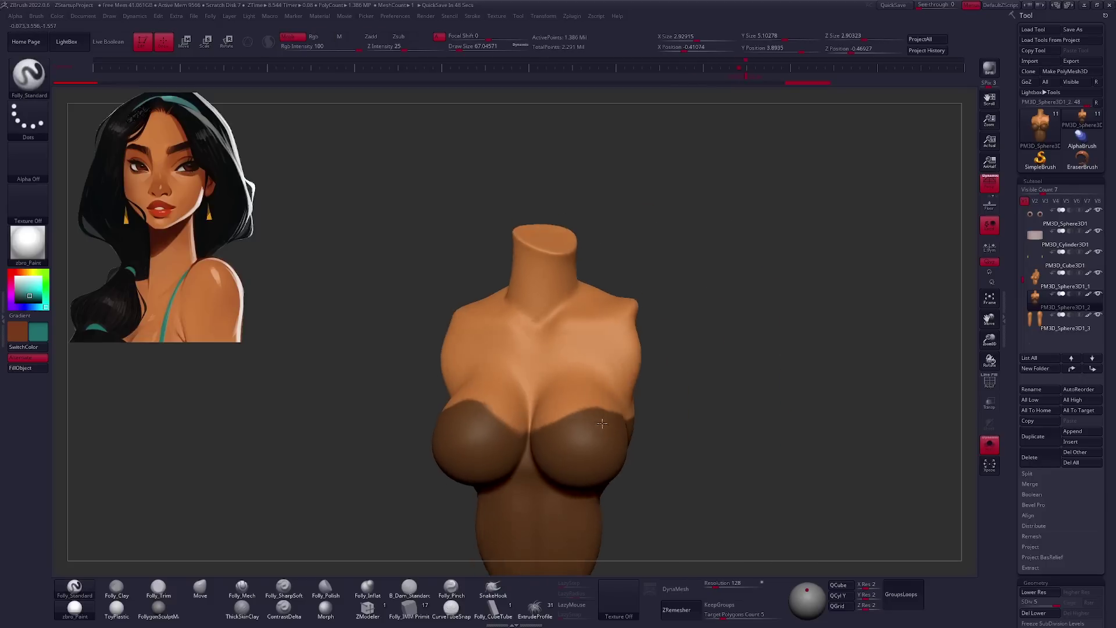
key(space)
drag(639, 334, 604, 334)
mouse_move(654, 424)
right_down()
mouse_move(570, 451)
mouse_move(522, 382)
right_up()
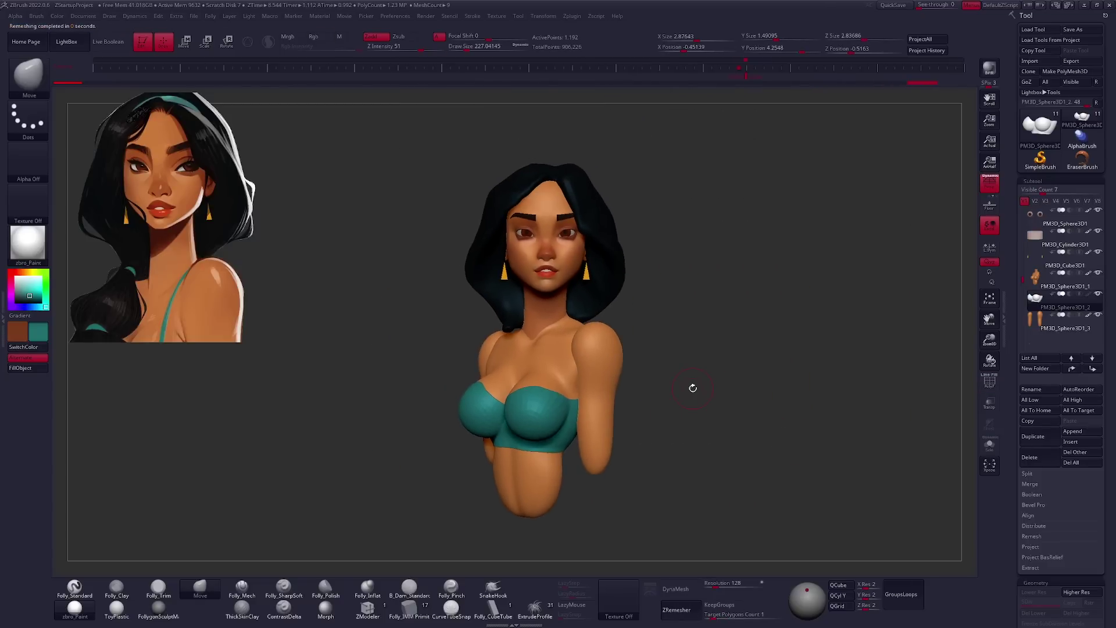
Mask one side of the teal top, check its wireframe, then isolate the top.
right_drag(563, 397, 602, 381)
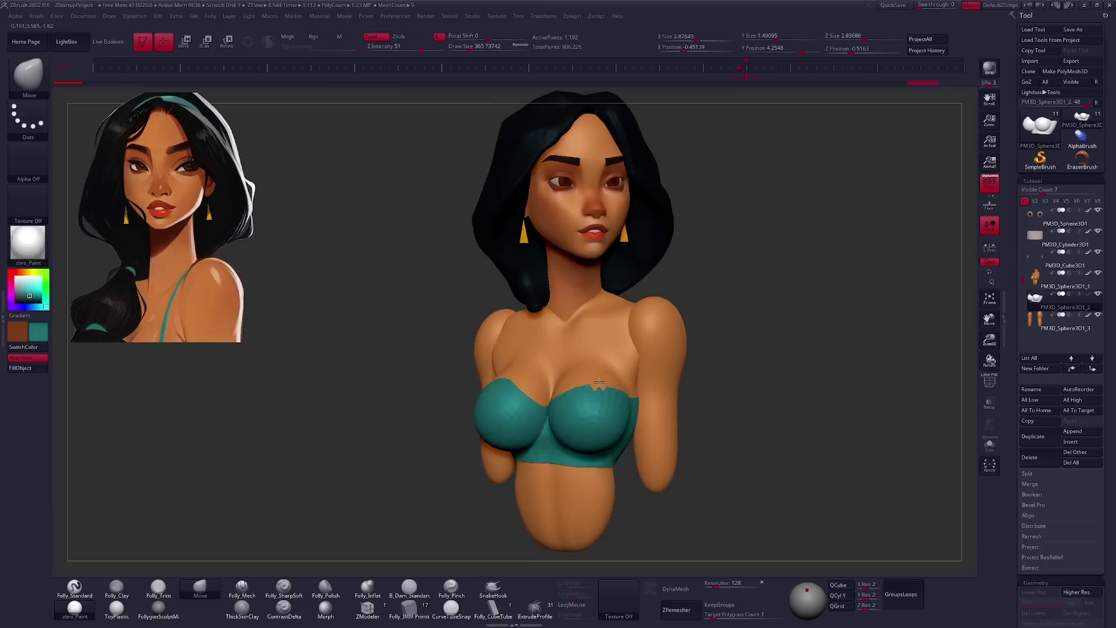
mouse_move(627, 382)
right_down()
mouse_move(519, 351)
mouse_move(540, 360)
mouse_move(523, 371)
mouse_move(540, 360)
right_up()
ctrl+drag(545, 351, 537, 514)
mouse_move(541, 360)
right_down()
mouse_move(568, 357)
mouse_move(507, 349)
mouse_move(626, 355)
mouse_move(643, 391)
mouse_move(667, 371)
mouse_move(658, 427)
mouse_move(737, 361)
mouse_move(690, 406)
mouse_move(623, 419)
mouse_move(605, 436)
mouse_move(742, 407)
right_up()
key(shift+f)
key(space)
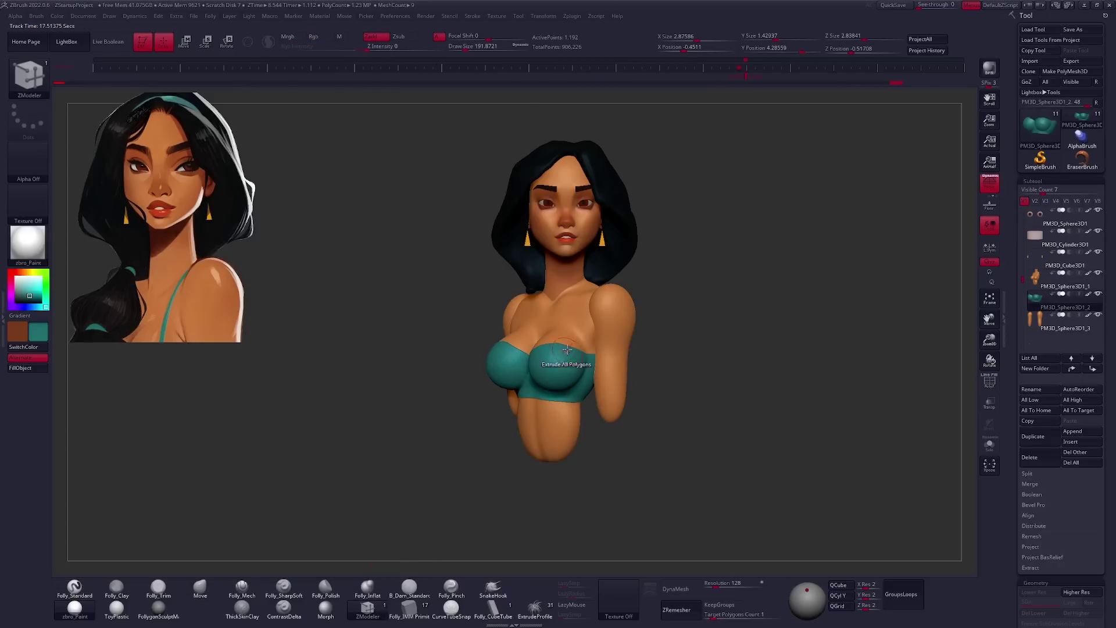
key(ctrl+shift+s)
right_drag(610, 416, 615, 426)
Check the top's wireframe, then show the whole bust again zoomed to fill the canvas.
key(shift+f)
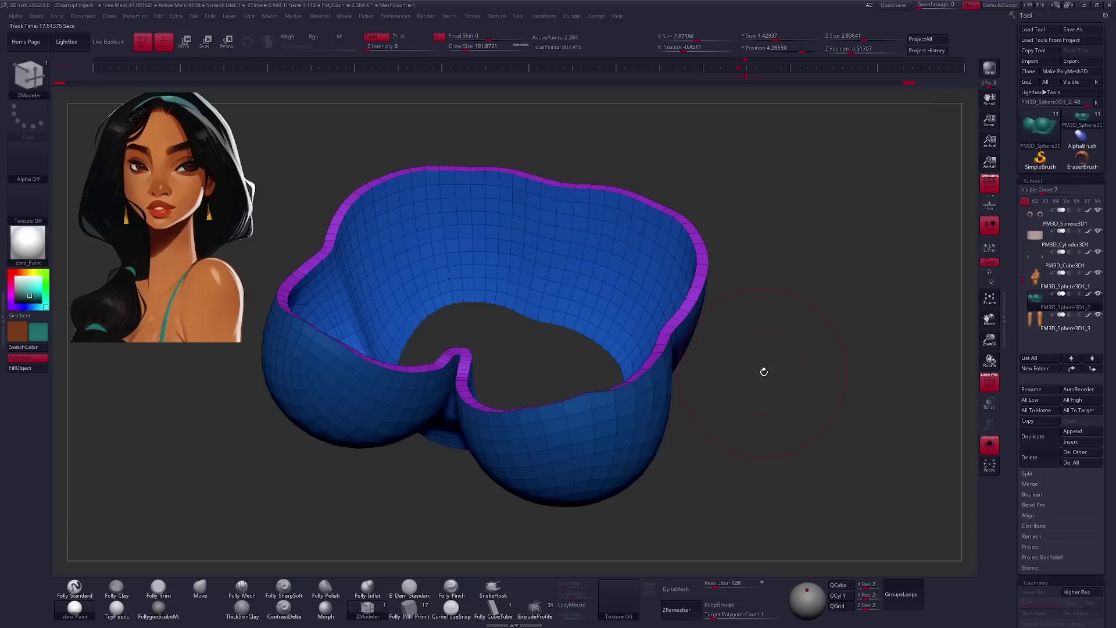
key(space)
key(ctrl+shift+s)
key(shift+f)
right_drag(719, 370, 767, 372)
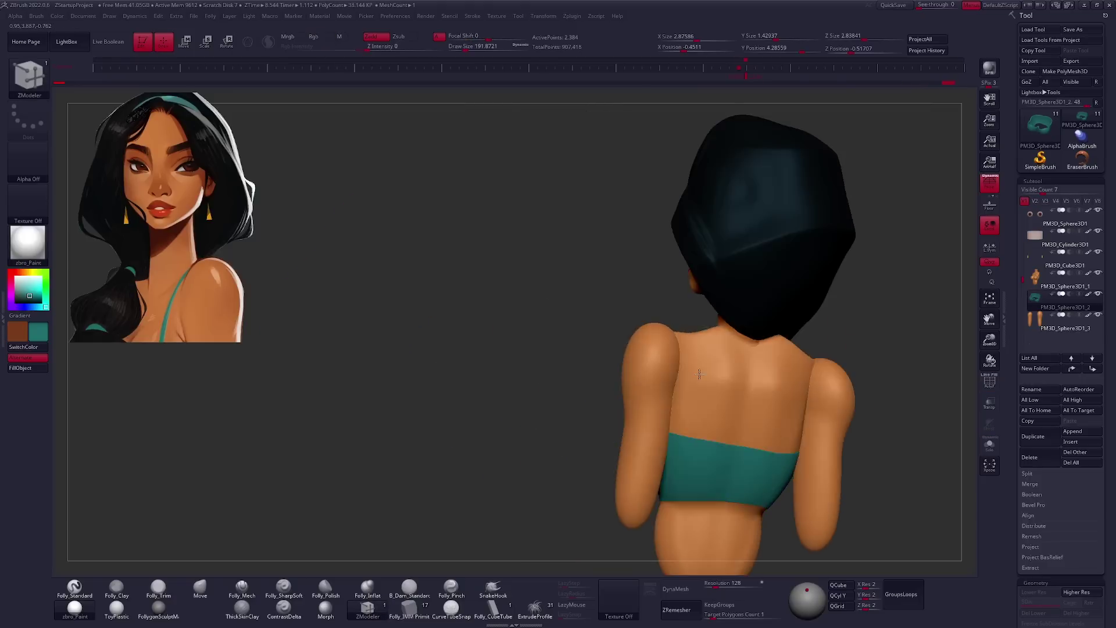
mouse_move(645, 387)
right_down()
mouse_move(692, 354)
mouse_move(579, 441)
right_up()
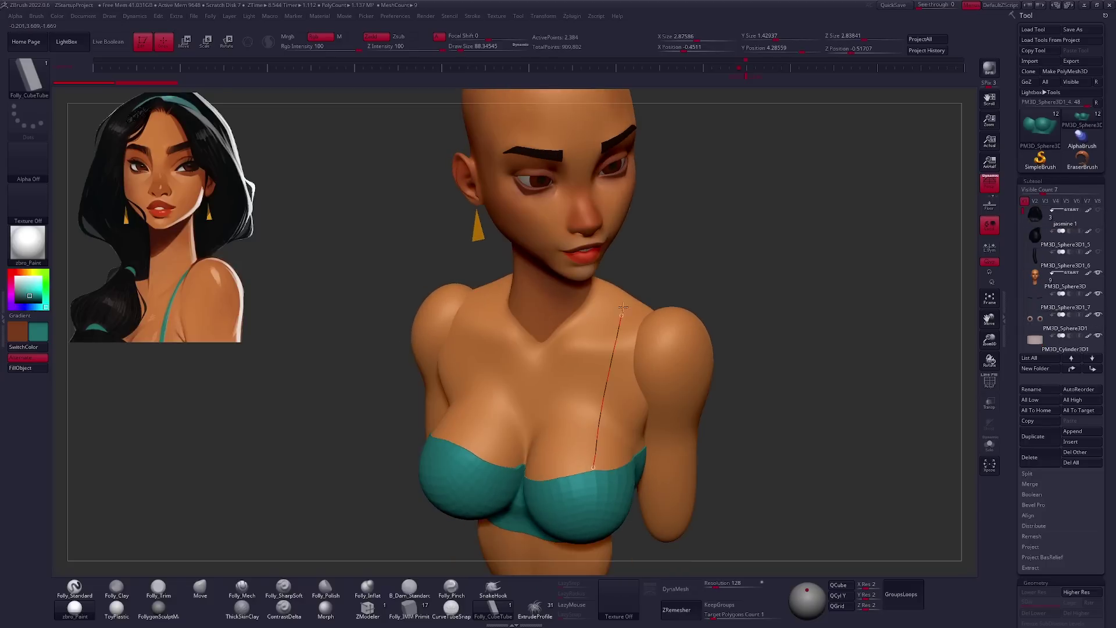
Draw CurveTube strap curves from the top's front over the shoulder and down the back.
drag(622, 312, 622, 314)
mouse_move(622, 314)
right_down()
mouse_move(630, 369)
mouse_move(581, 328)
right_up()
drag(593, 405, 593, 407)
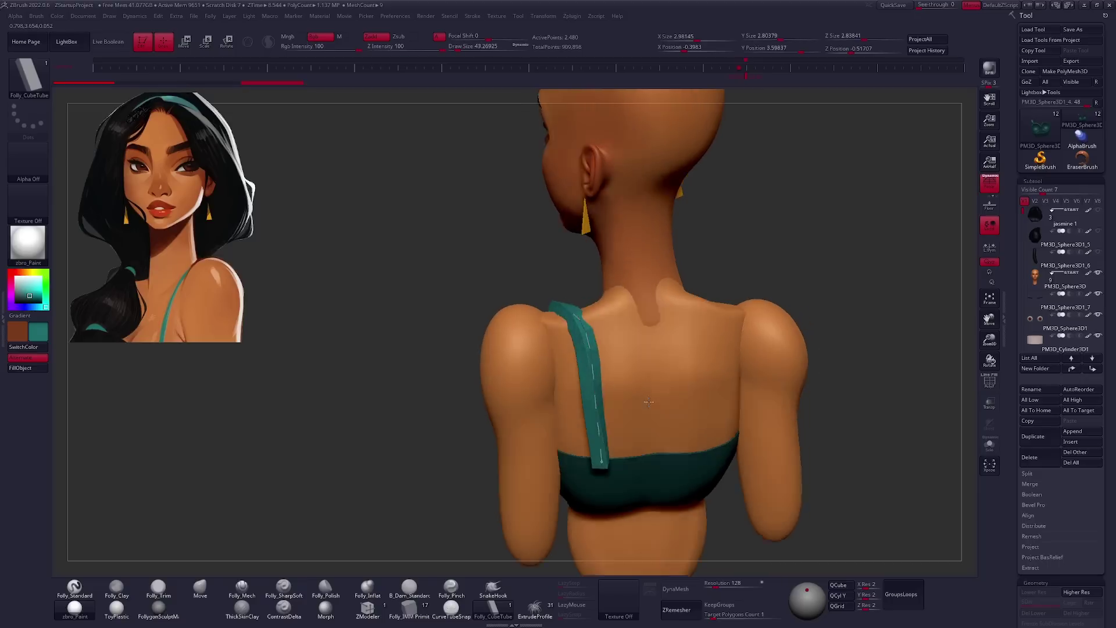
right_drag(592, 407, 738, 406)
key(space)
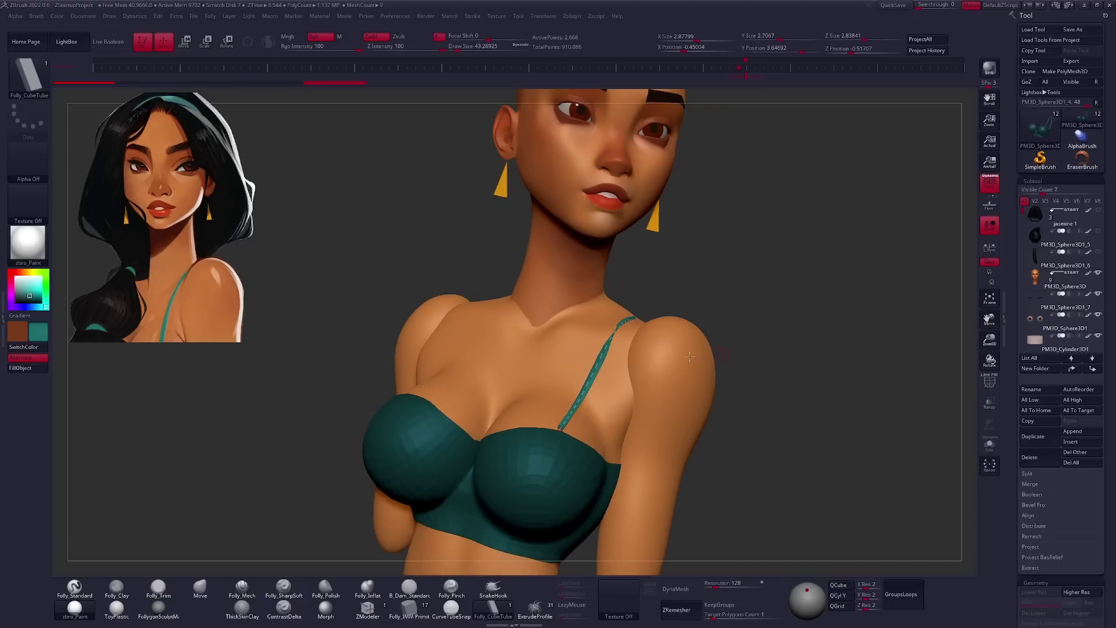
mouse_move(747, 378)
right_down()
mouse_move(717, 364)
mouse_move(463, 418)
right_up()
drag(463, 418, 583, 324)
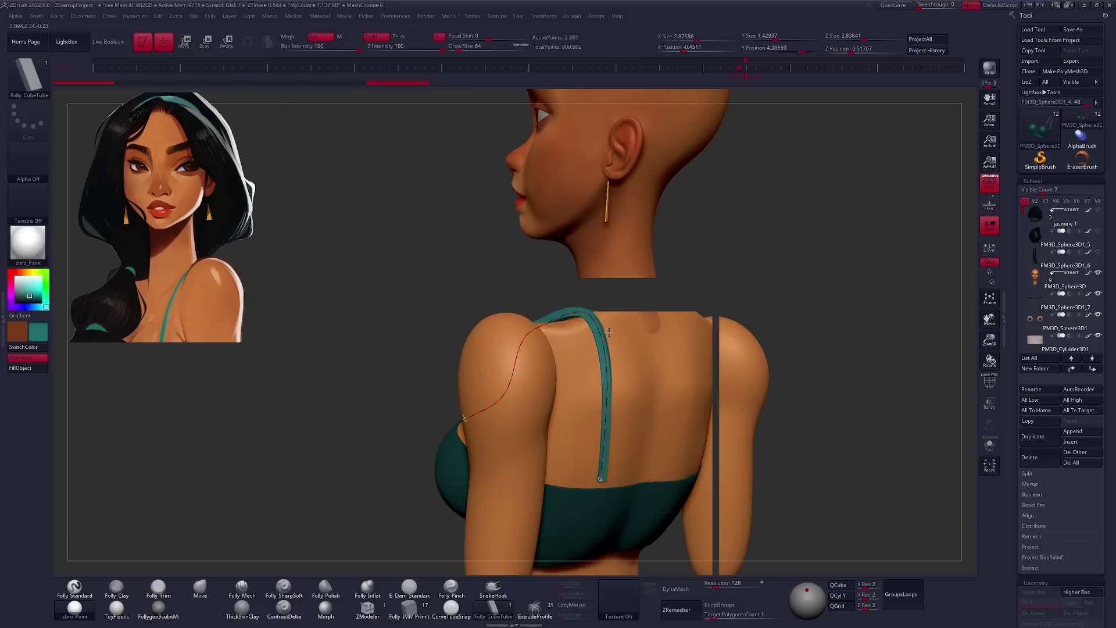
right_drag(590, 320, 685, 365)
key(space)
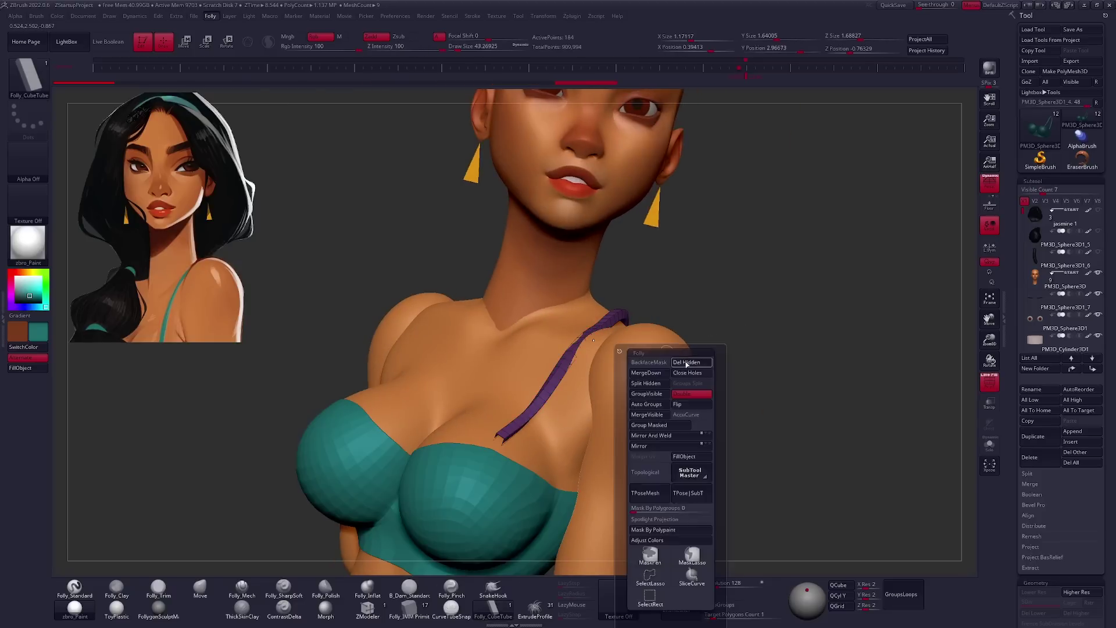
Delete the strap's hidden parts and remove a section with ZModeler Delete Polygon.
click(685, 363)
alt+right_drag(402, 569, 536, 463)
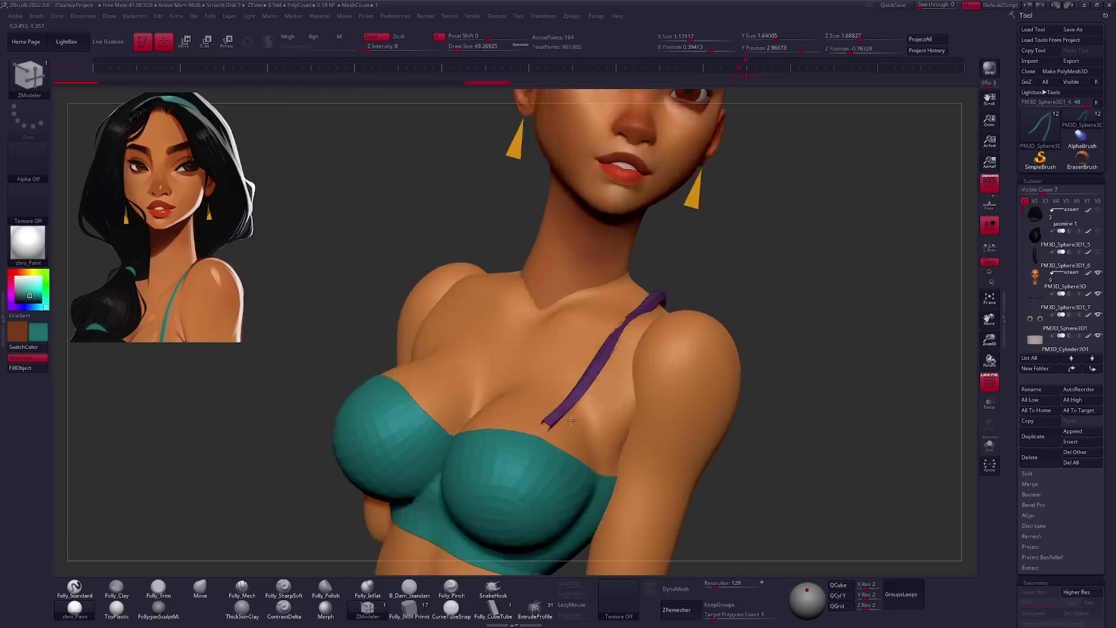
key(space)
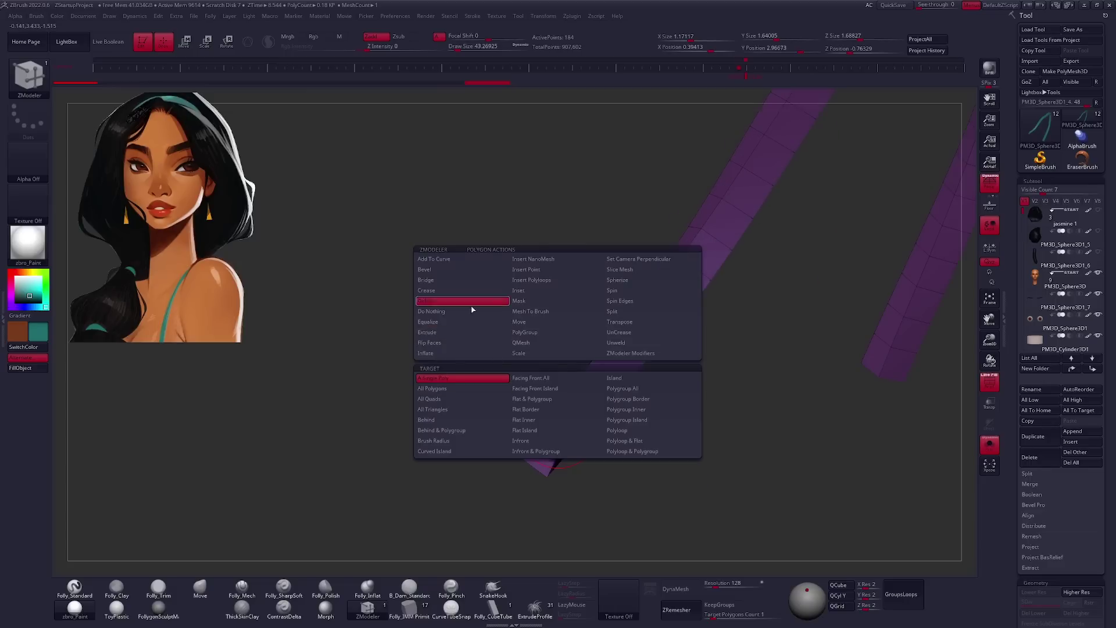
click(629, 430)
click(543, 453)
mouse_move(571, 453)
mouse_down()
mouse_move(653, 411)
mouse_move(560, 449)
mouse_move(582, 359)
mouse_up()
Isolate the strap and delete its surplus edge loops with ZModeler.
key(space)
click(549, 413)
click(619, 337)
key(shift+s)
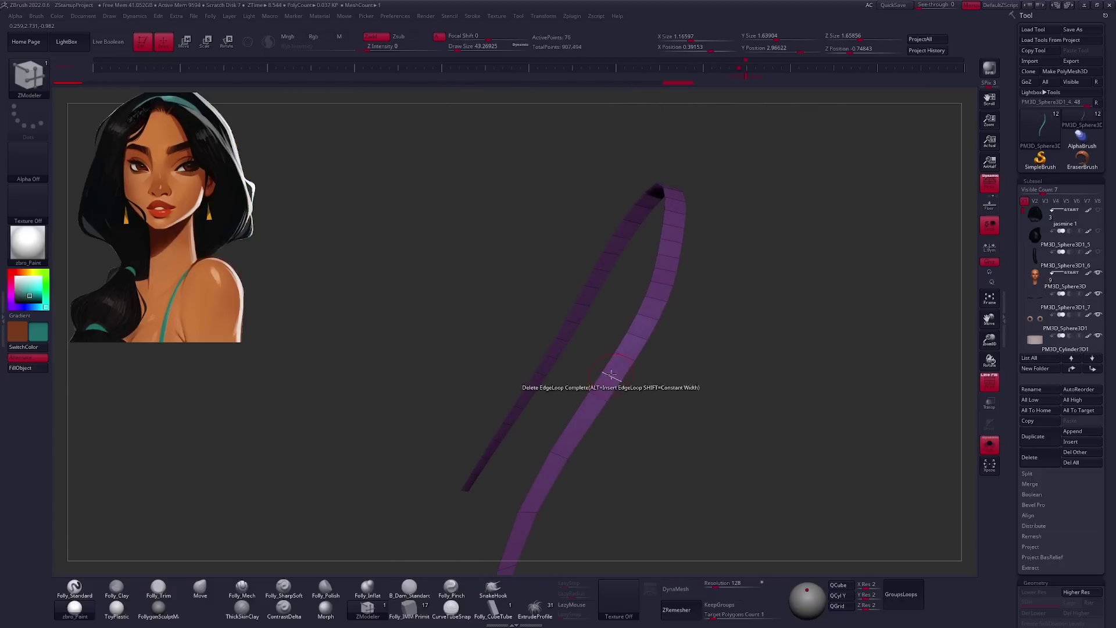
click(644, 348)
click(670, 429)
mouse_move(670, 428)
mouse_down()
mouse_move(601, 450)
mouse_move(515, 214)
mouse_up()
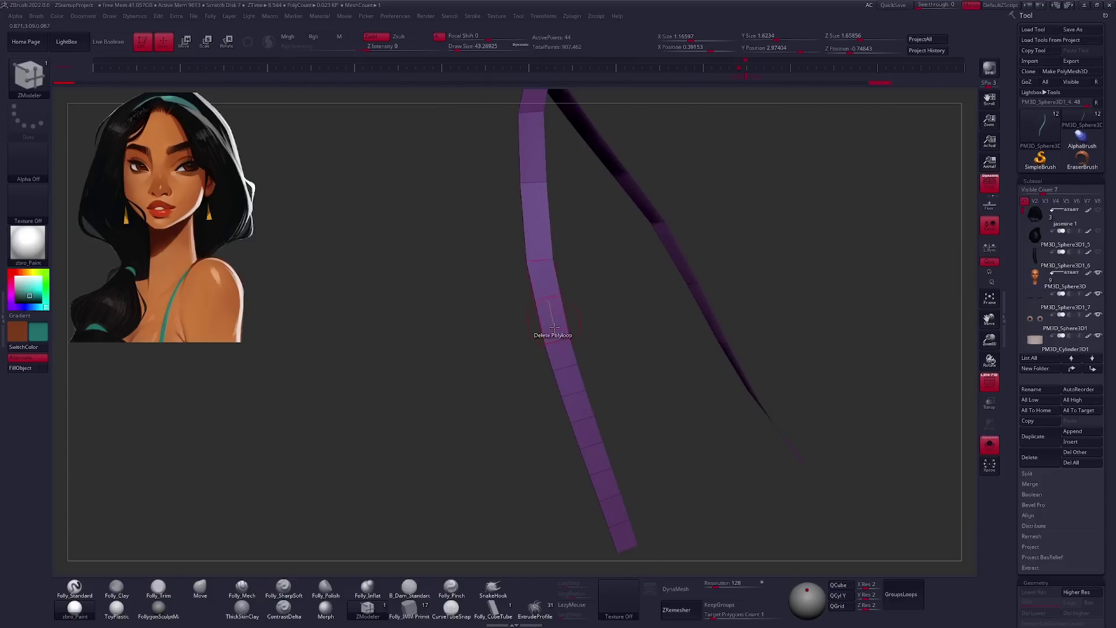
click(574, 397)
drag(574, 362, 536, 344)
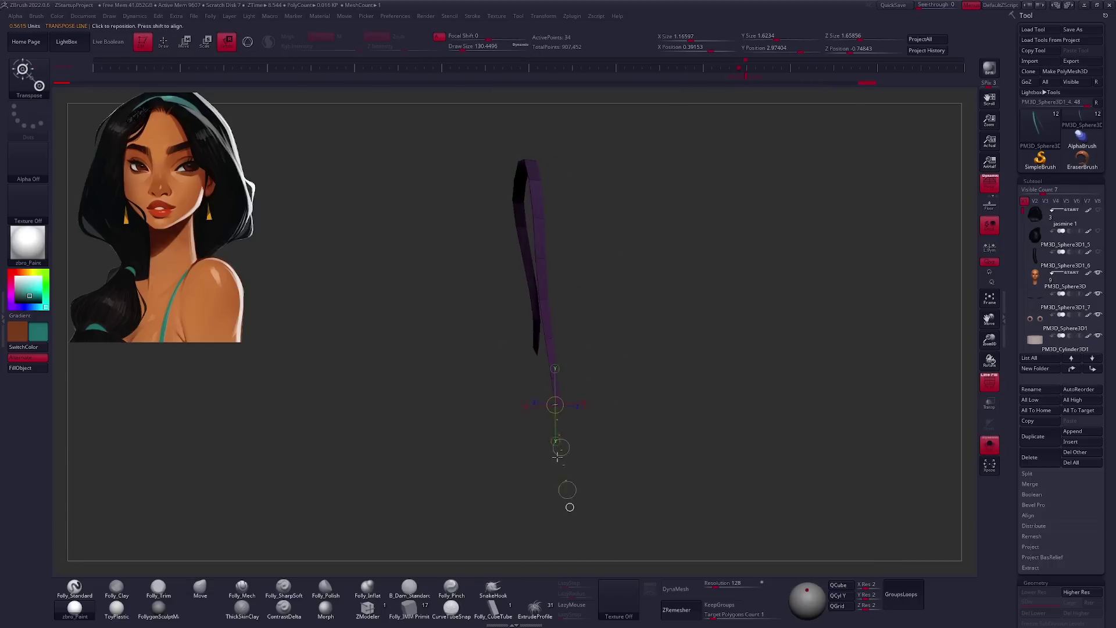
Rotate the strap's lower end and bend its upper part over the shoulder.
drag(557, 458, 583, 596)
mouse_move(558, 459)
right_down()
mouse_move(570, 428)
mouse_move(554, 454)
mouse_move(538, 338)
mouse_move(536, 416)
right_up()
key(shift+s)
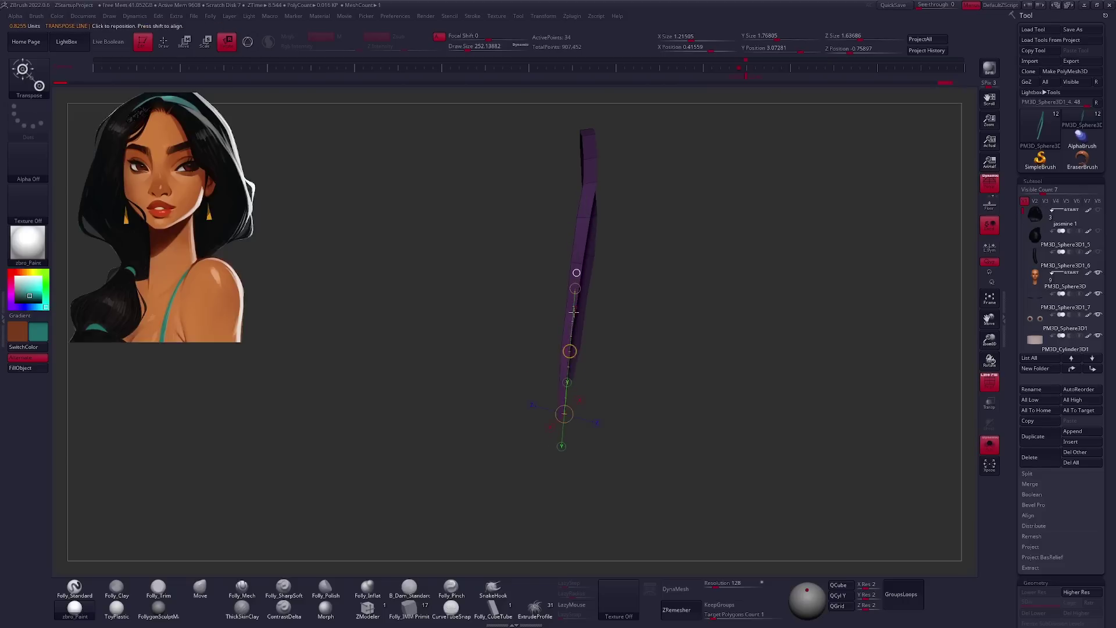
key(shift+s)
drag(573, 293, 584, 260)
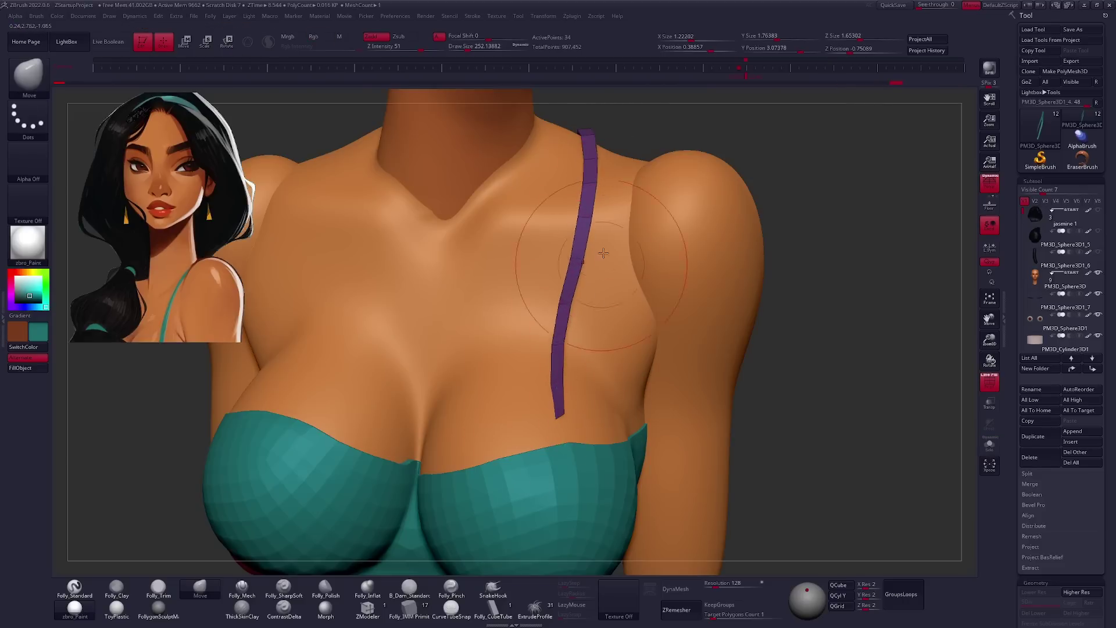
mouse_move(558, 416)
right_down()
mouse_move(597, 476)
mouse_move(621, 374)
right_up()
Switch to the Move brush and isolate the strap for a close-up check against the chest.
key(b)
key(m)
key(v)
key(shift+s)
key(shift+s)
key(shift+s)
key(shift+s)
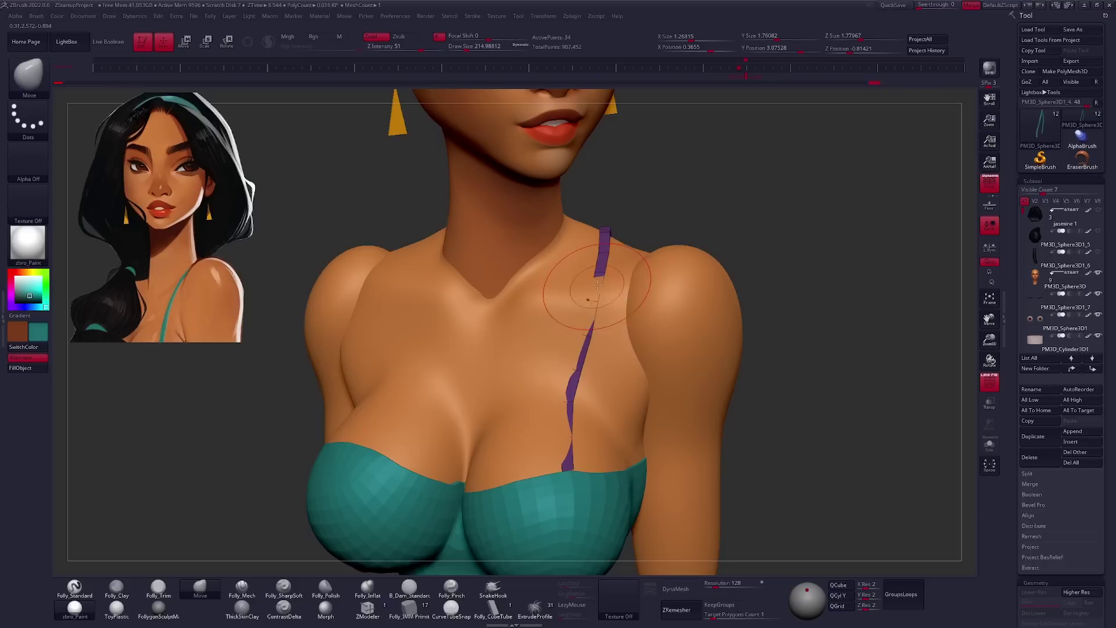
mouse_move(561, 419)
right_down()
mouse_move(555, 394)
mouse_move(569, 401)
right_up()
mouse_move(591, 333)
right_down()
mouse_move(630, 292)
mouse_move(542, 382)
mouse_move(638, 357)
mouse_move(599, 406)
right_up()
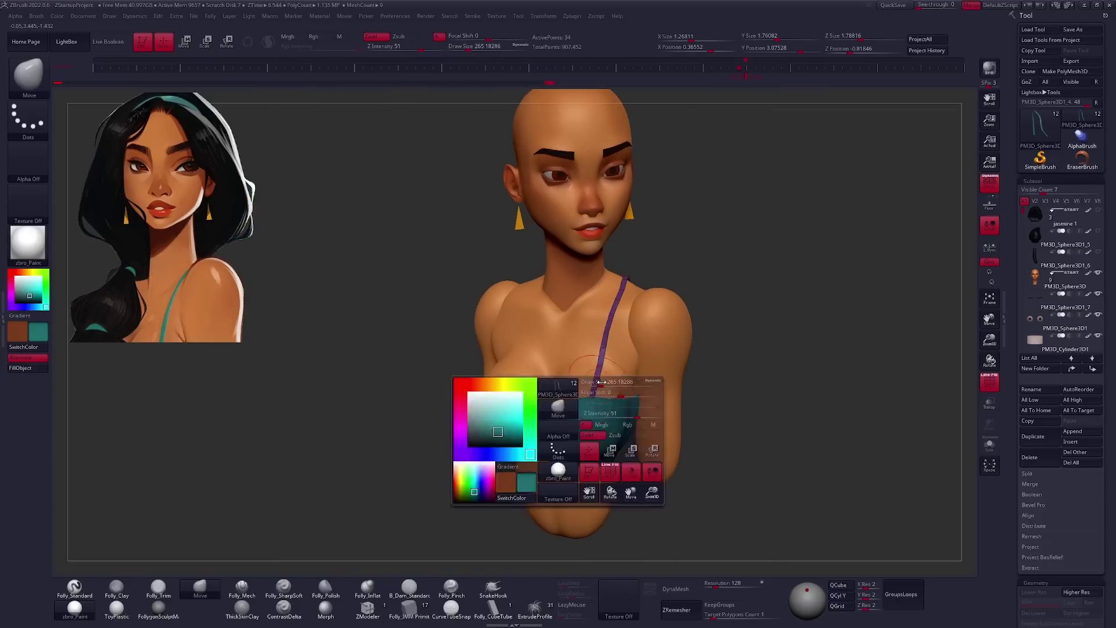
Select the torso and toggle its isolation to compare it against the full character.
mouse_move(614, 336)
right_down()
mouse_move(641, 348)
mouse_move(639, 366)
mouse_move(588, 370)
mouse_move(494, 332)
right_up()
alt+click(625, 361)
key(b)
key(m)
key(v)
key(shift+s)
mouse_move(617, 343)
right_down()
mouse_move(648, 360)
mouse_move(557, 381)
right_up()
key(shift+s)
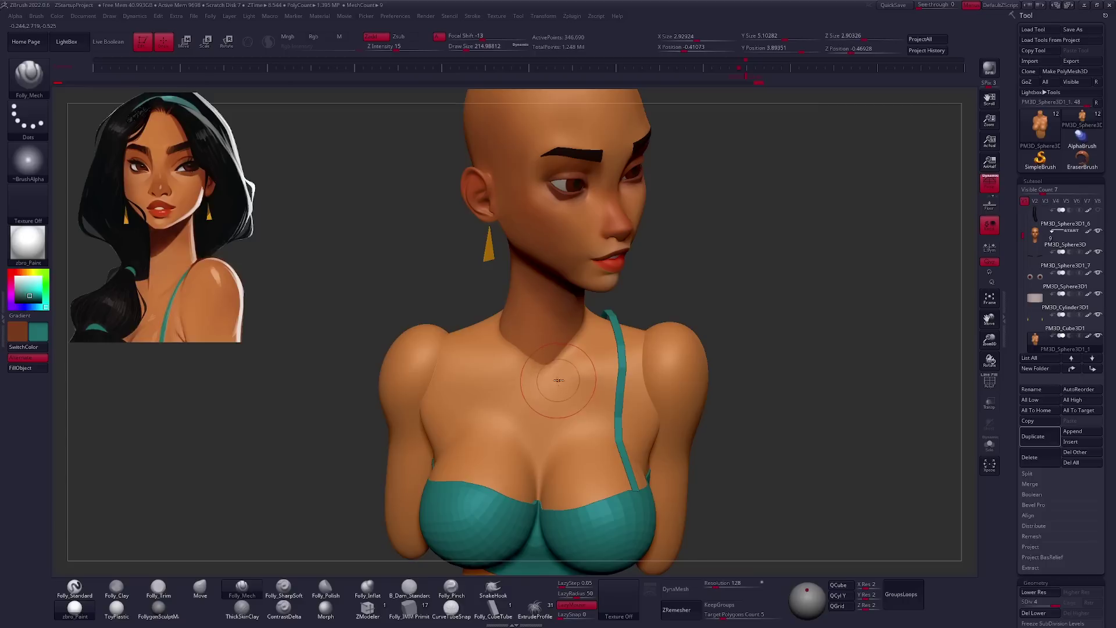
key(shift+s)
mouse_move(622, 358)
right_down()
mouse_move(640, 351)
mouse_move(648, 379)
mouse_move(665, 377)
right_up()
key(shift+s)
Isolate the body piece and smooth its lower bulge.
ctrl+right_drag(599, 276, 611, 274)
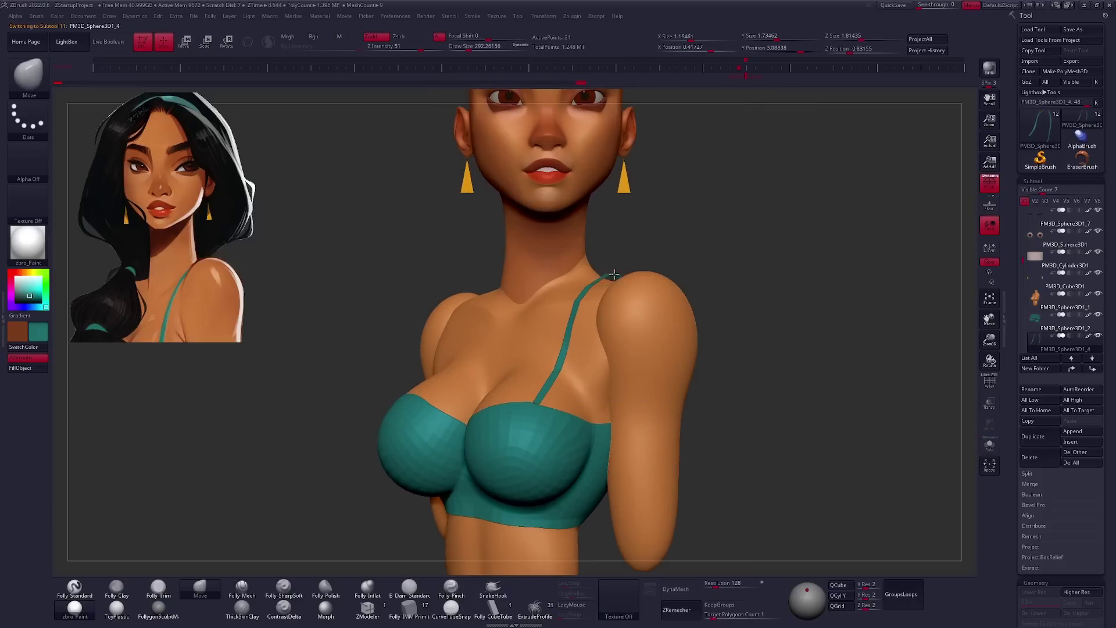
mouse_move(593, 315)
right_down()
mouse_move(603, 398)
mouse_move(569, 392)
right_up()
alt+click(603, 399)
key(shift+s)
shift+drag(569, 384, 570, 344)
mouse_move(652, 267)
right_down()
mouse_move(616, 309)
mouse_move(615, 342)
mouse_move(663, 370)
mouse_move(716, 347)
mouse_move(643, 289)
mouse_move(651, 305)
right_up()
right_click(639, 348)
right_click(645, 354)
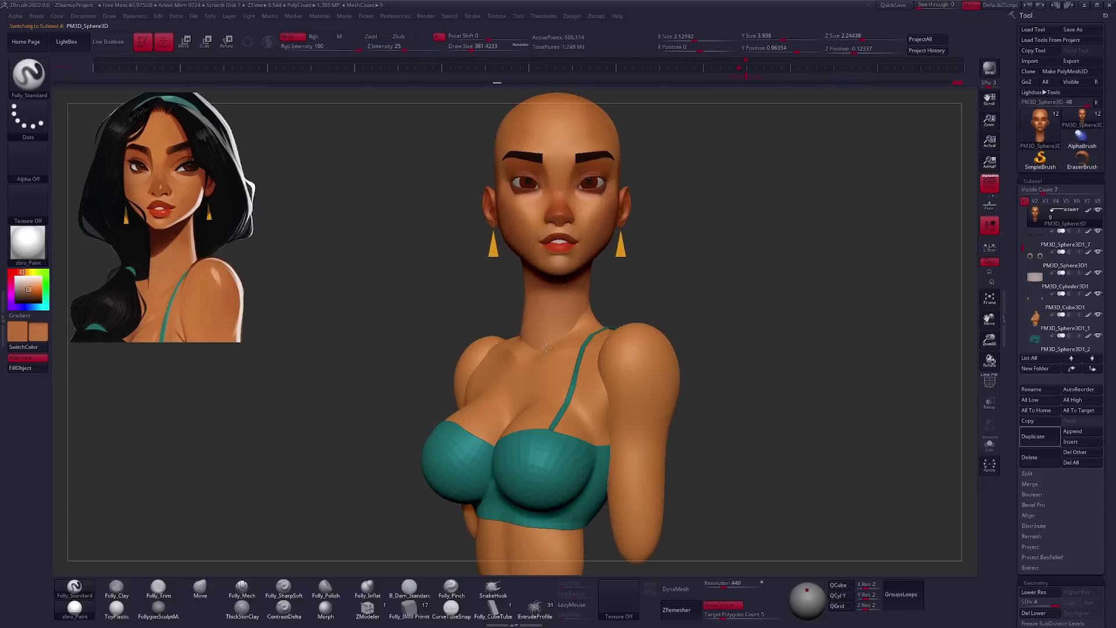
key(space)
ctrl+drag(506, 349, 563, 351)
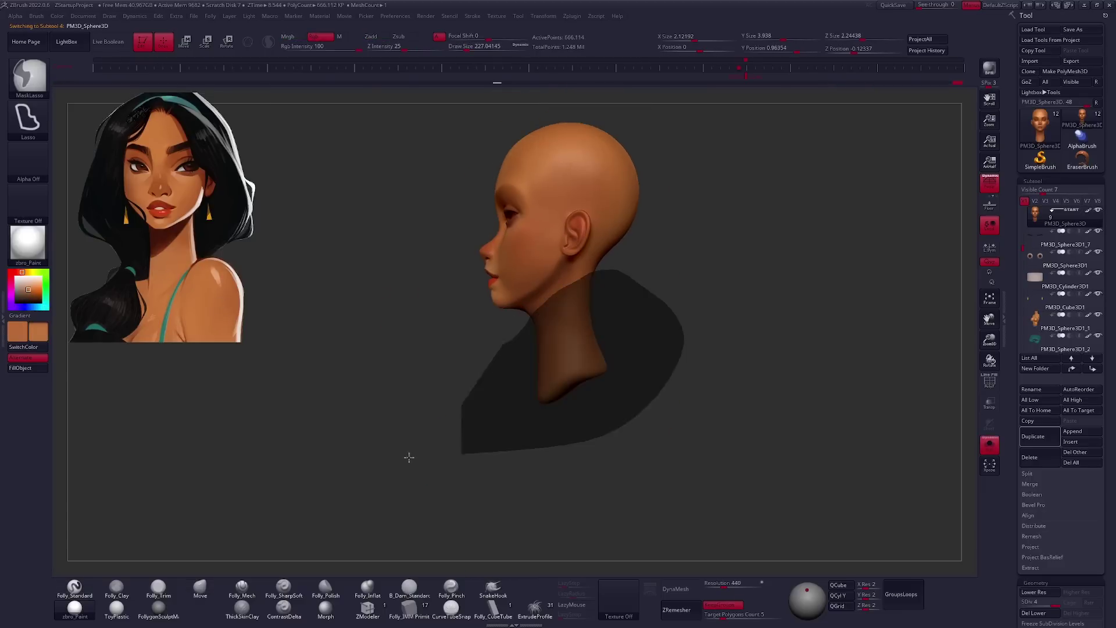
ctrl+click(610, 348)
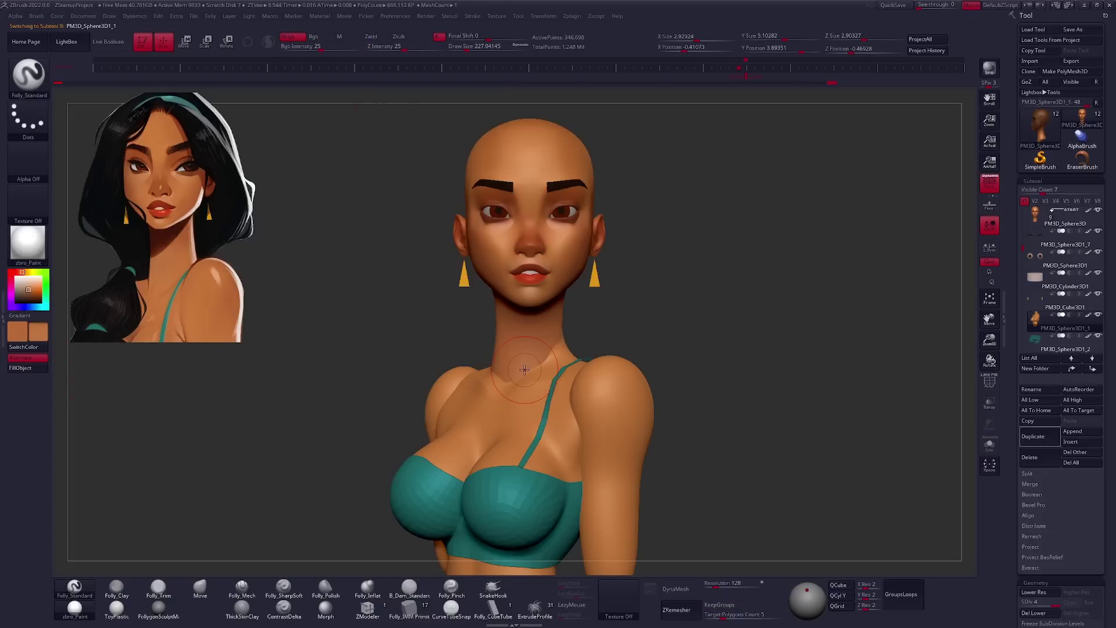
key(space)
drag(401, 373, 442, 374)
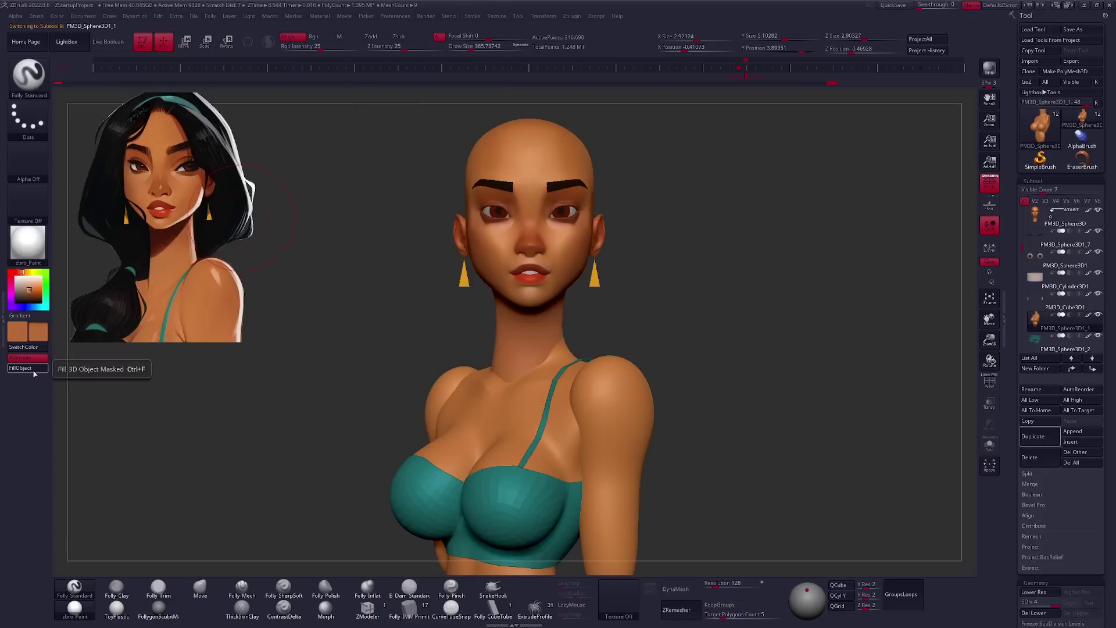
right_drag(624, 408, 444, 417)
key(z)
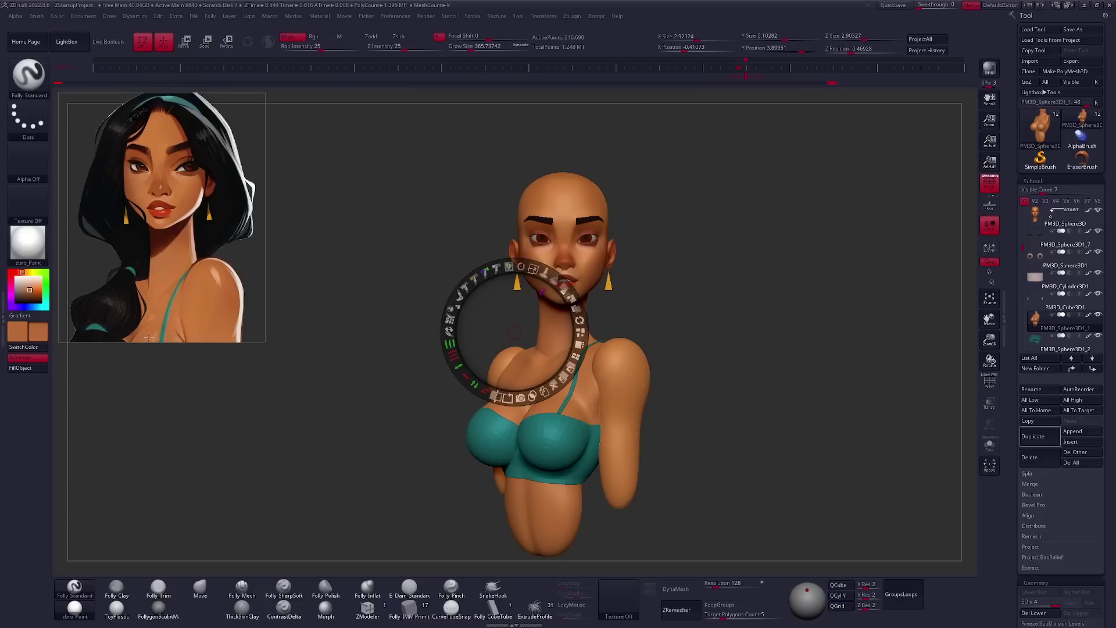
right_drag(538, 405, 531, 386)
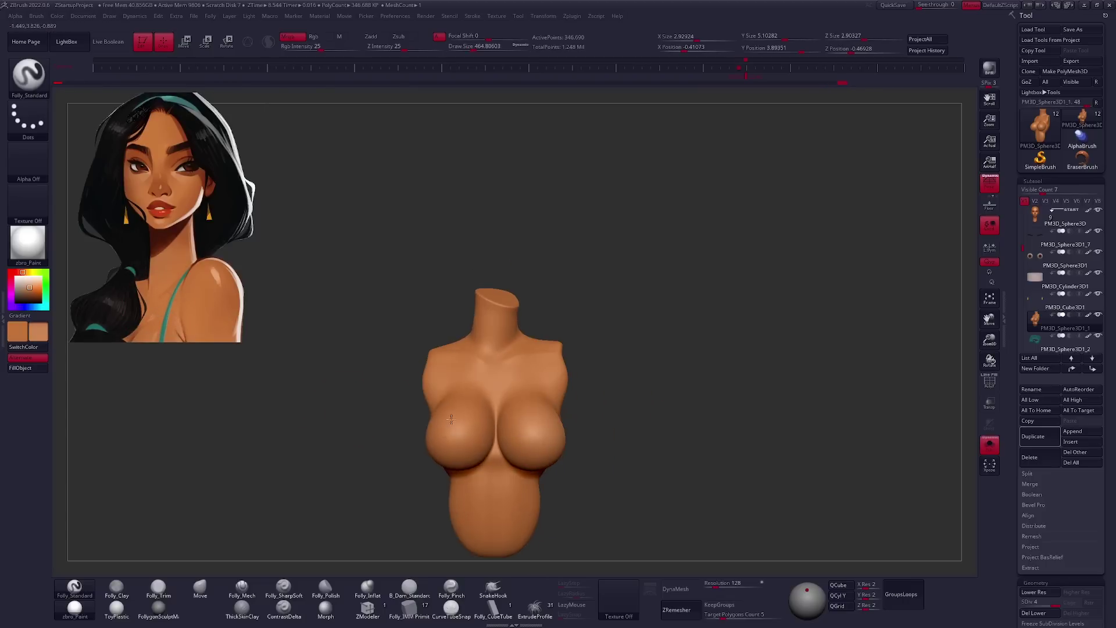
right_drag(535, 382, 465, 353)
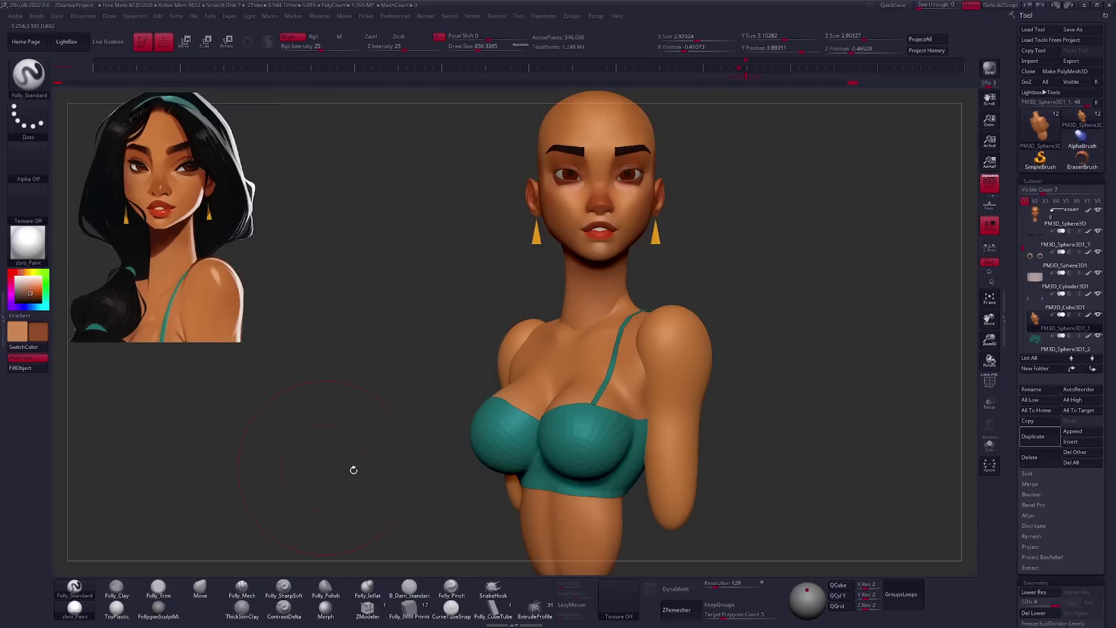
key(space)
click(500, 407)
right_drag(506, 380, 381, 451)
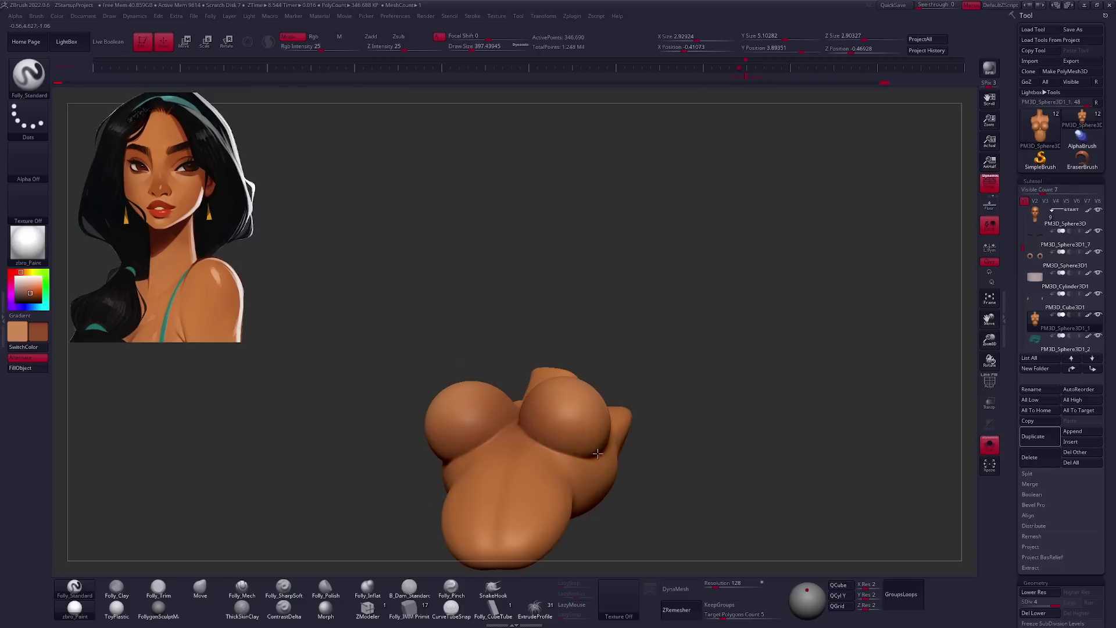
right_drag(381, 451, 602, 403)
scroll(678, 376, down, 3)
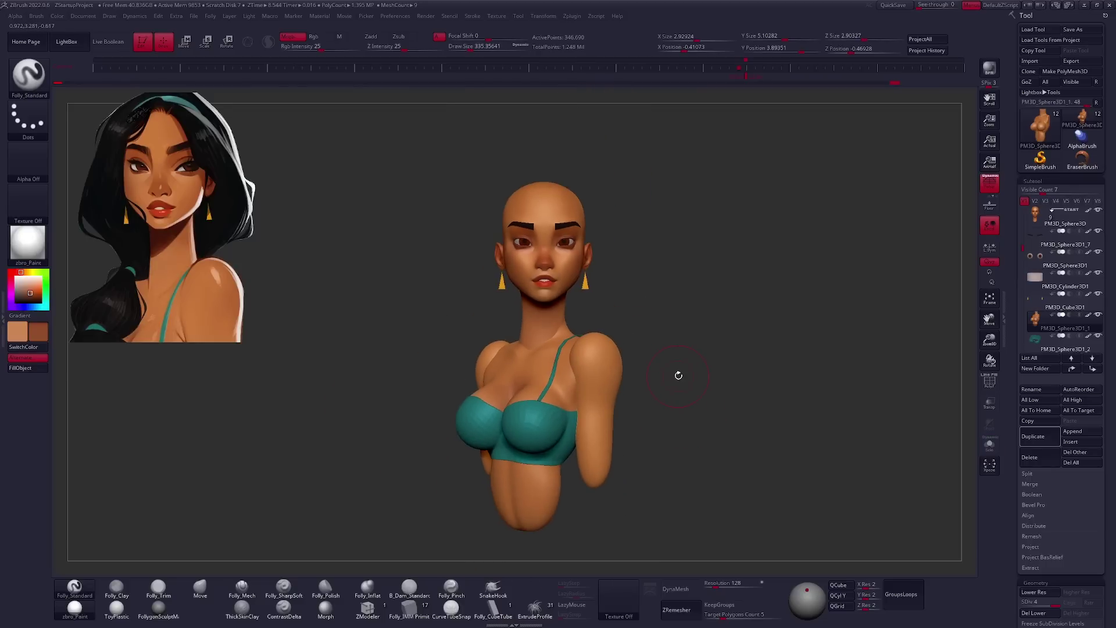
scroll(580, 375, up, 3)
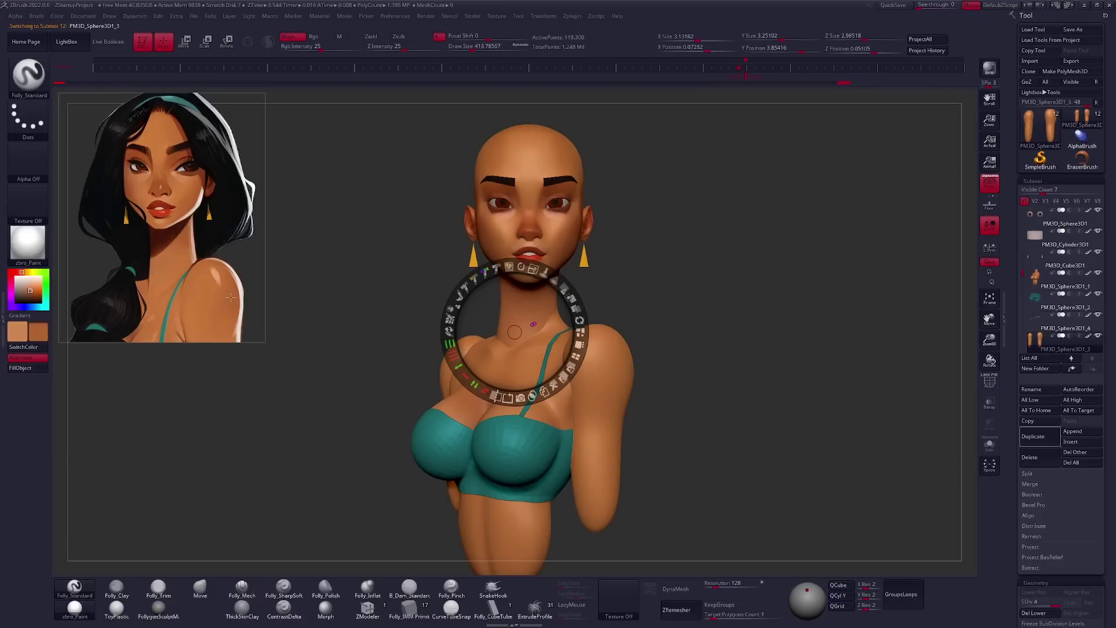
Switch to the Move brush (B-M-V) with the bust turned to a three-quarter view.
mouse_move(613, 366)
right_down()
mouse_move(592, 368)
mouse_move(638, 398)
mouse_move(554, 279)
mouse_move(612, 411)
mouse_move(502, 326)
mouse_move(574, 360)
right_up()
scroll(627, 384, down, 3)
scroll(591, 368, up, 3)
key(b)
key(m)
key(v)
scroll(512, 285, up, 2)
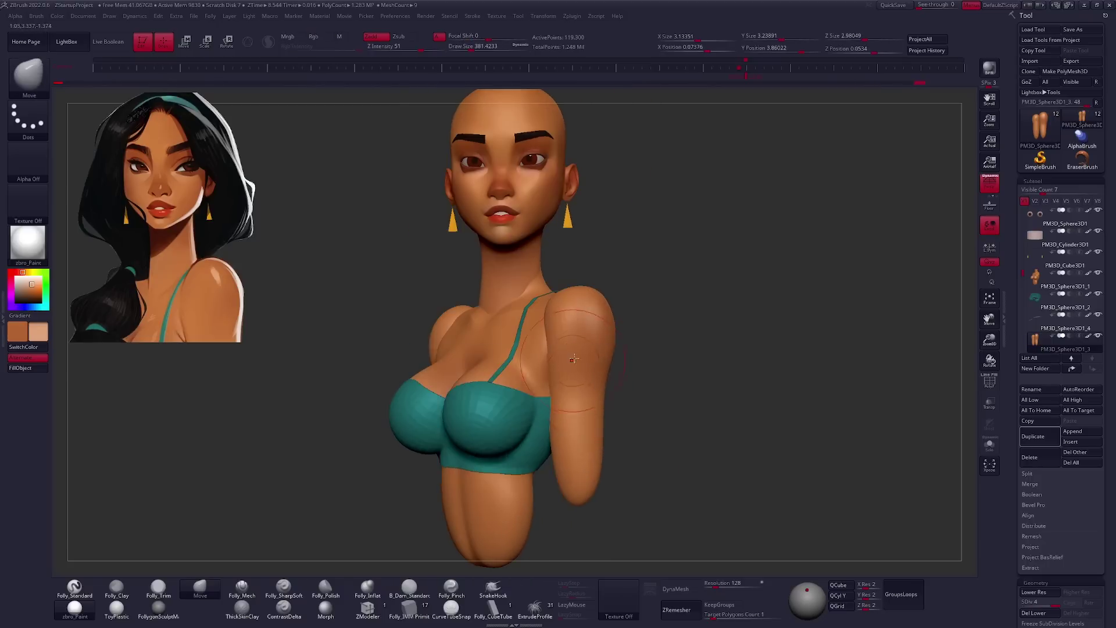
mouse_move(558, 309)
right_down()
mouse_move(549, 372)
mouse_move(618, 434)
mouse_move(561, 400)
mouse_move(619, 365)
mouse_move(426, 316)
right_up()
Isolate the two arm pieces and inspect them from several angles.
key(alt+shift+s)
key(alt+shift+s)
key(alt+shift+s)
key(alt+shift+s)
key(alt+shift+s)
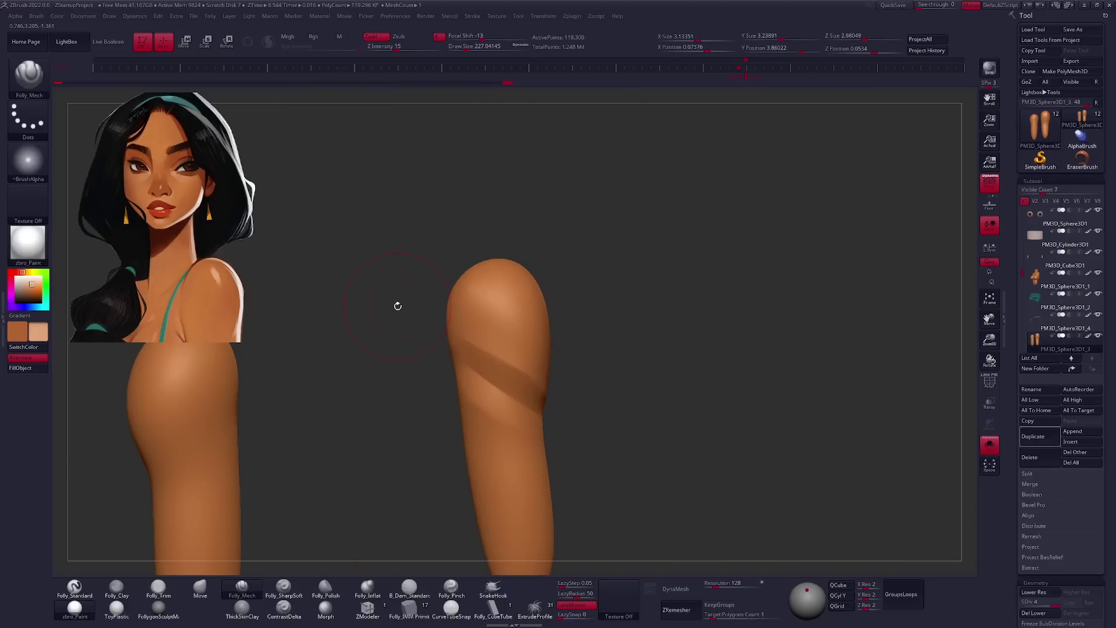
key(alt+shift+s)
alt+right_drag(674, 376, 625, 381)
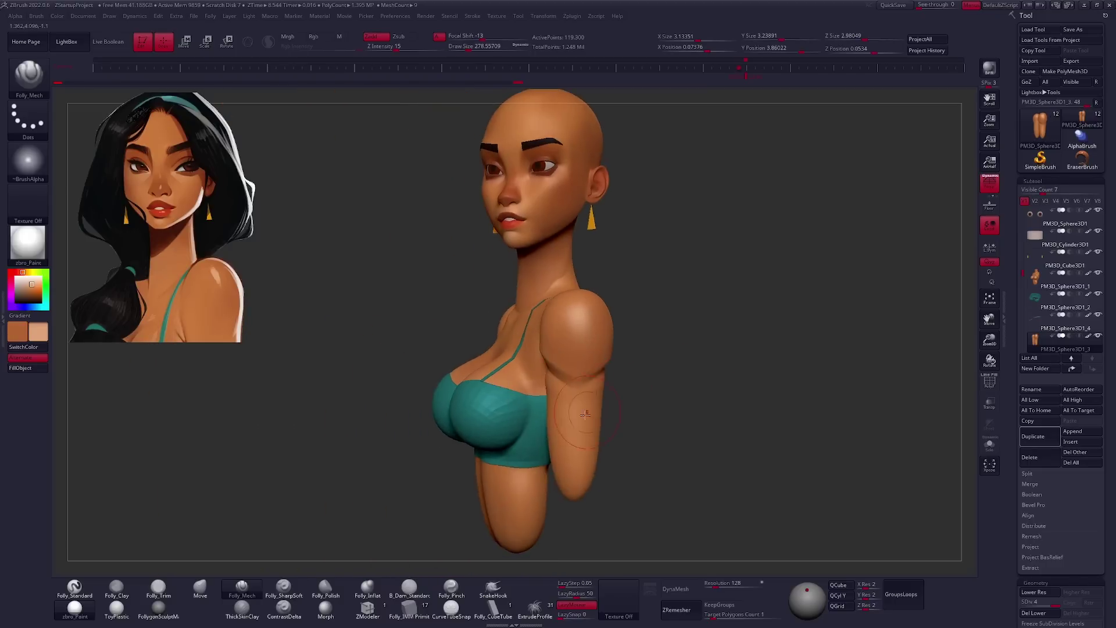
key(alt+shift+s)
mouse_move(559, 389)
right_down()
mouse_move(564, 548)
mouse_move(541, 377)
mouse_move(522, 391)
mouse_move(610, 423)
mouse_move(595, 401)
mouse_move(552, 415)
mouse_move(546, 476)
right_up()
key(alt+shift+s)
Switch to the Clay brush and lasso-mask the top of one arm.
key(alt+shift+s)
key(space)
key(c)
key(alt+shift+s)
key(alt+shift+s)
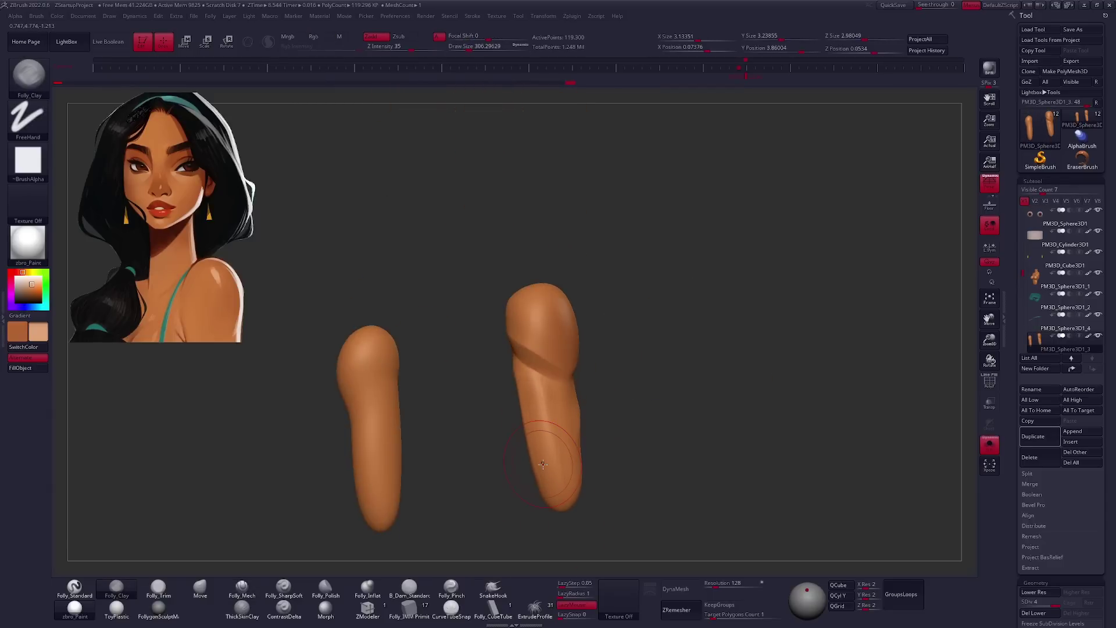
key(alt+shift+s)
key(alt+shift+s)
mouse_move(577, 386)
right_down()
mouse_move(610, 393)
mouse_move(505, 303)
right_up()
ctrl+drag(505, 303, 511, 314)
mouse_move(510, 314)
right_down()
mouse_move(605, 389)
mouse_move(560, 419)
mouse_move(668, 406)
mouse_move(685, 373)
right_up()
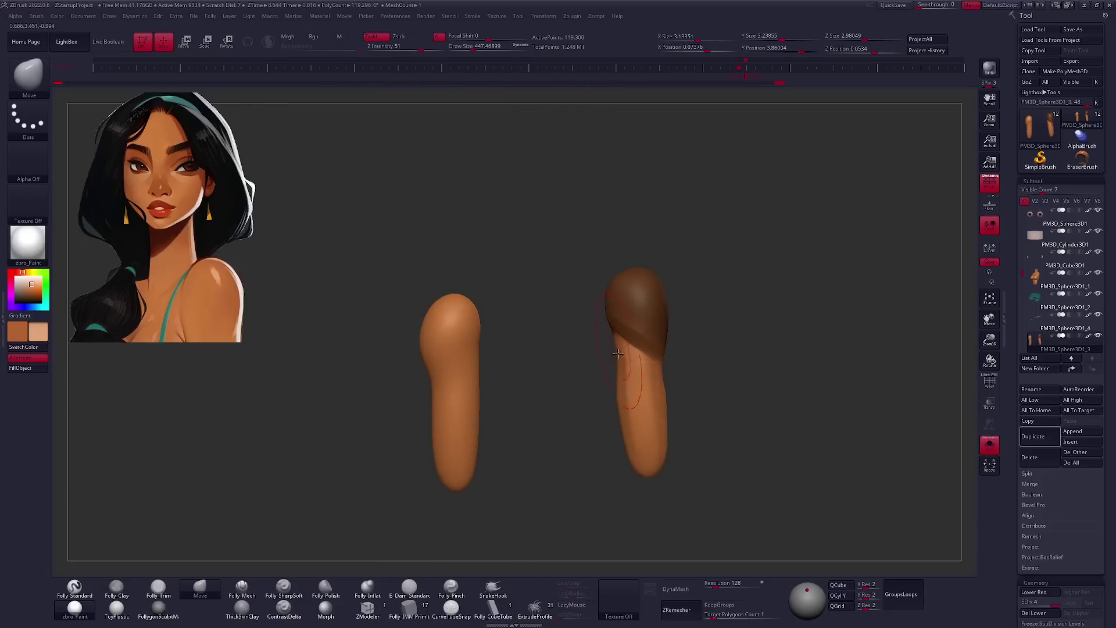
Step the arm through its subdivision levels while toggling solo view of the arms.
key(shift+d)
key(shift+d)
alt+right_drag(617, 352, 580, 347)
key(alt+s)
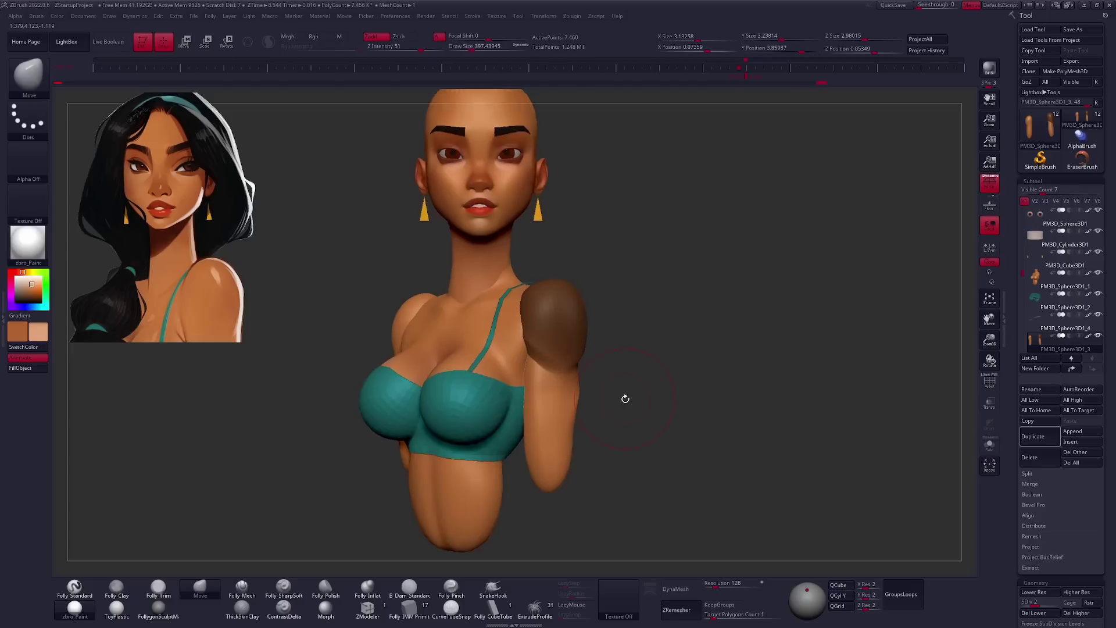
key(alt+s)
key(alt+s)
key(d)
key(d)
right_drag(608, 430, 590, 404)
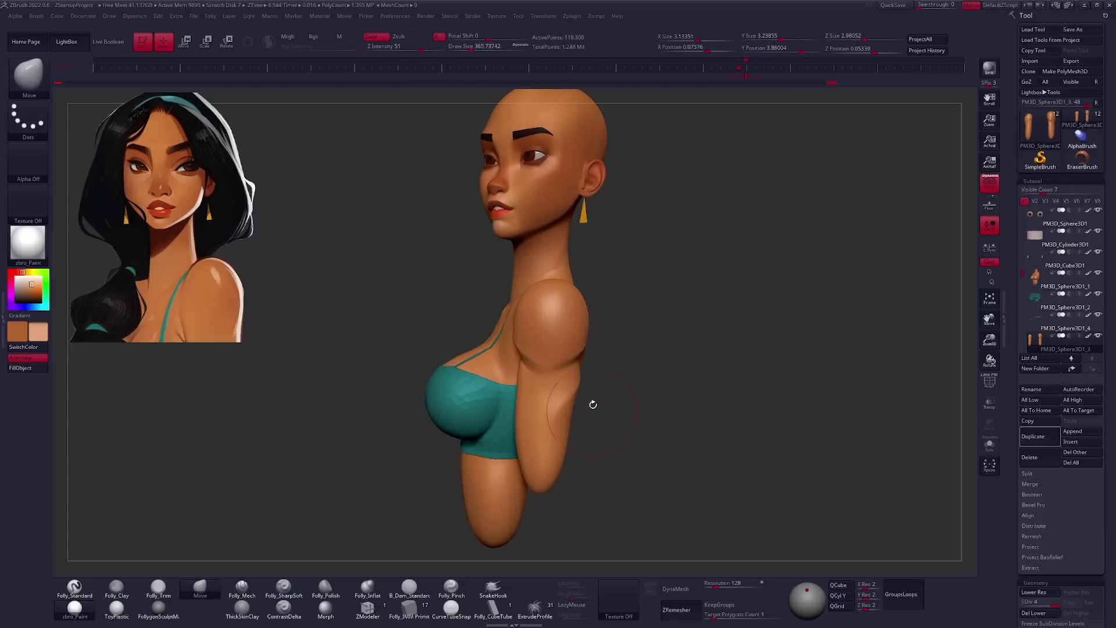
key(alt+s)
key(space)
mouse_move(540, 342)
right_down()
mouse_move(510, 358)
mouse_move(639, 355)
right_up()
key(alt+s)
key(alt+s)
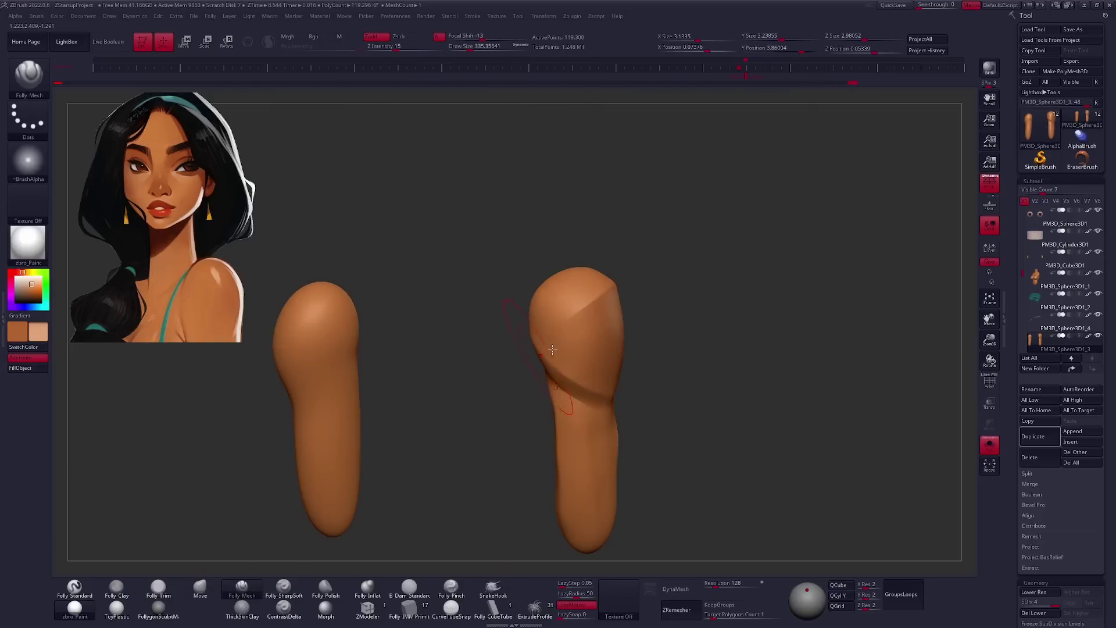
key(alt+s)
mouse_move(655, 309)
mouse_down()
mouse_move(677, 302)
mouse_move(677, 379)
mouse_up()
DynaMesh the arm, smooth it, subdivide, and ProjectAll to restore its detail and colour.
click(675, 588)
shift+drag(686, 512, 704, 523)
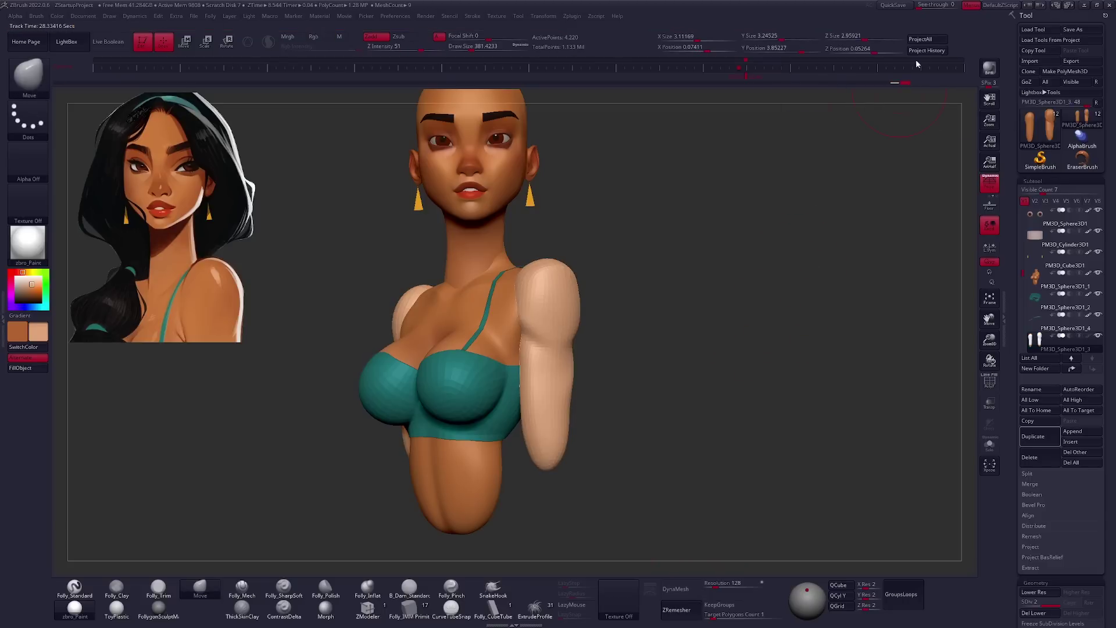
key(ctrl+d)
click(920, 39)
Undo and redo through the history to compare the shoulder before and after projection.
key(ctrl+z)
key(ctrl+z)
key(ctrl+z)
key(ctrl+z)
key(ctrl+z)
drag(559, 276, 648, 400)
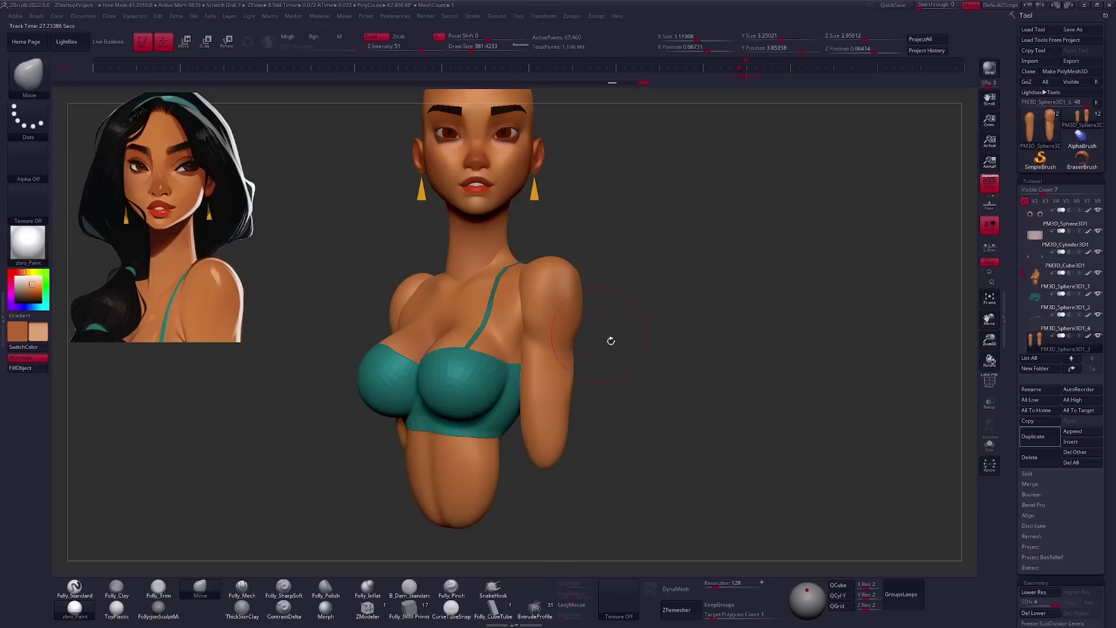
key(ctrl+shift+z)
key(ctrl+shift+z)
key(ctrl+shift+z)
key(ctrl+shift+z)
key(ctrl+shift+z)
key(ctrl+shift+z)
ctrl+right_drag(609, 398, 620, 342)
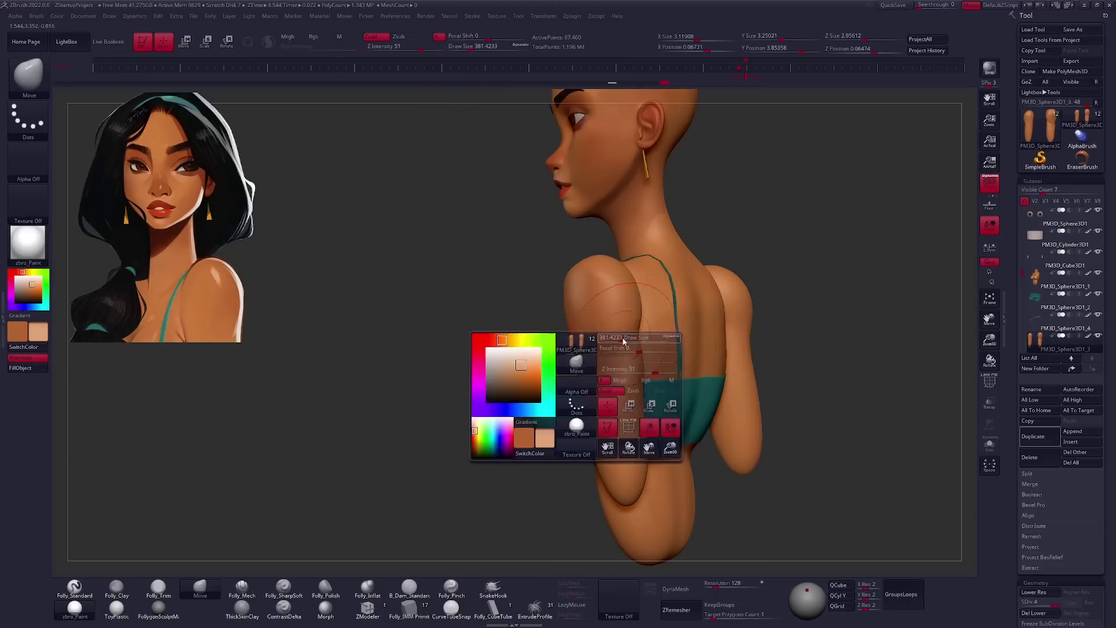
key(ctrl+shift+z)
key(ctrl+shift+z)
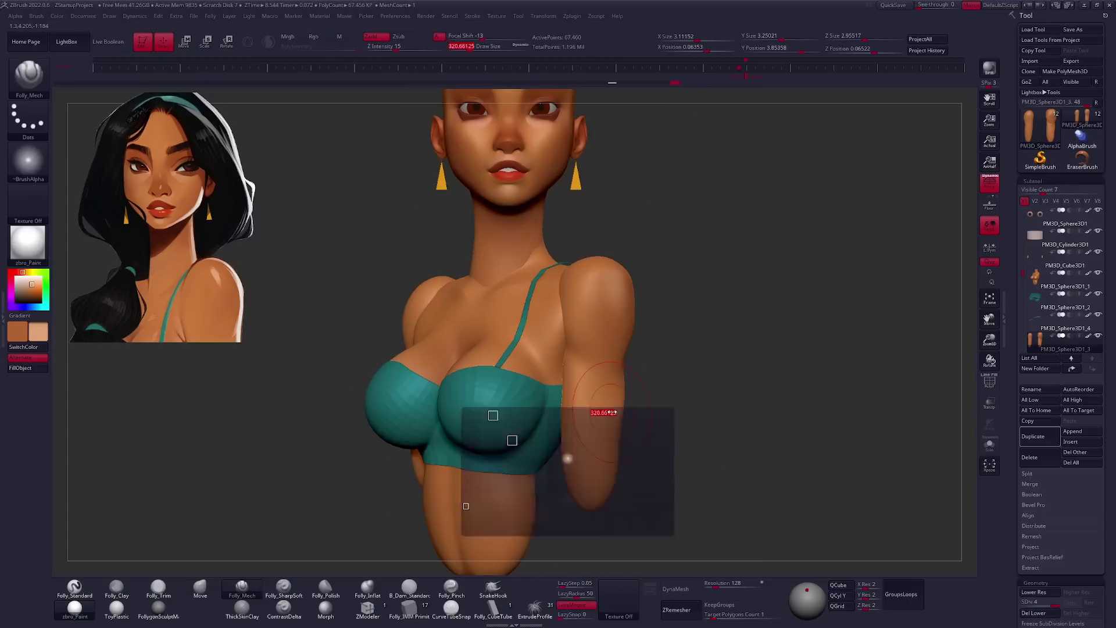
key(ctrl+shift+z)
key(ctrl+shift+z)
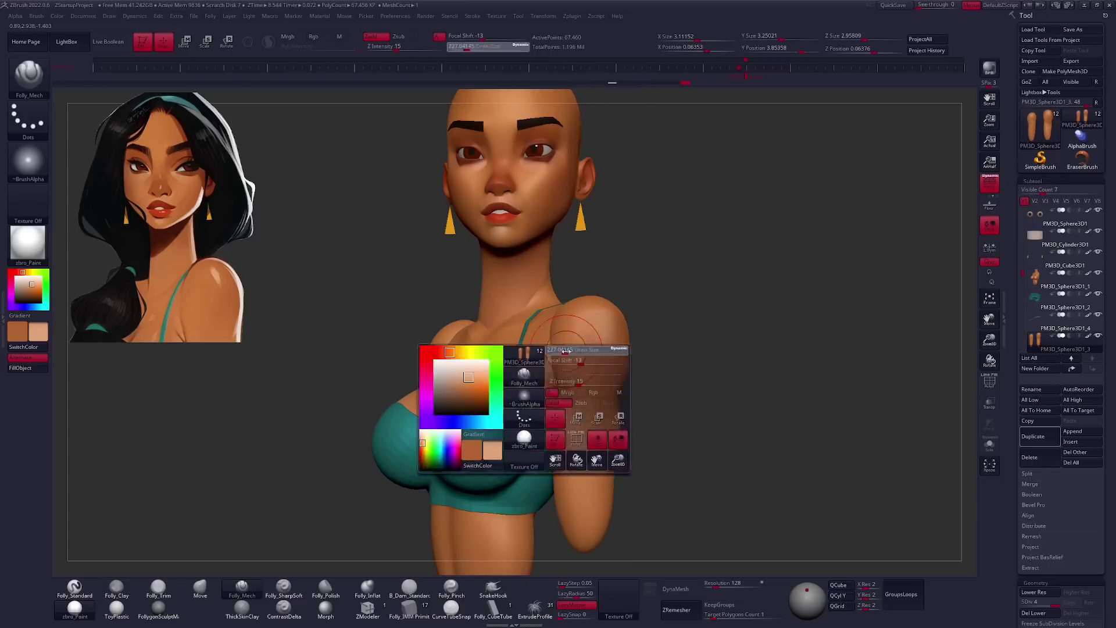
key(ctrl+shift+z)
key(ctrl+shift+z)
key(ctrl+shift+z)
key(ctrl+shift+z)
key(ctrl+shift+z)
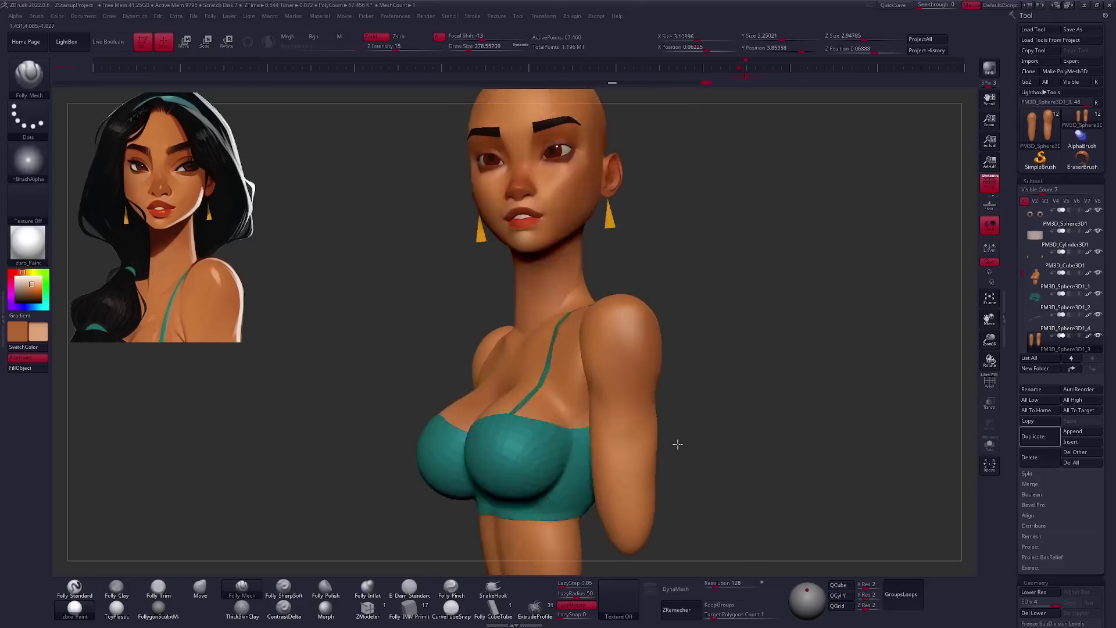
key(ctrl+shift+z)
key(ctrl+shift+z)
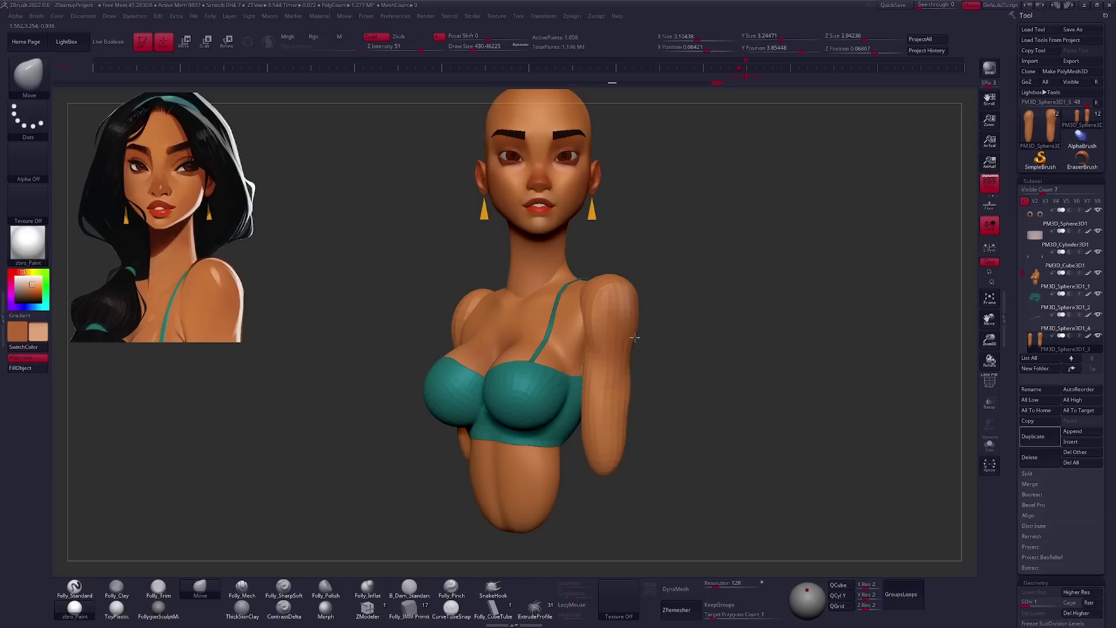
key(ctrl+shift+z)
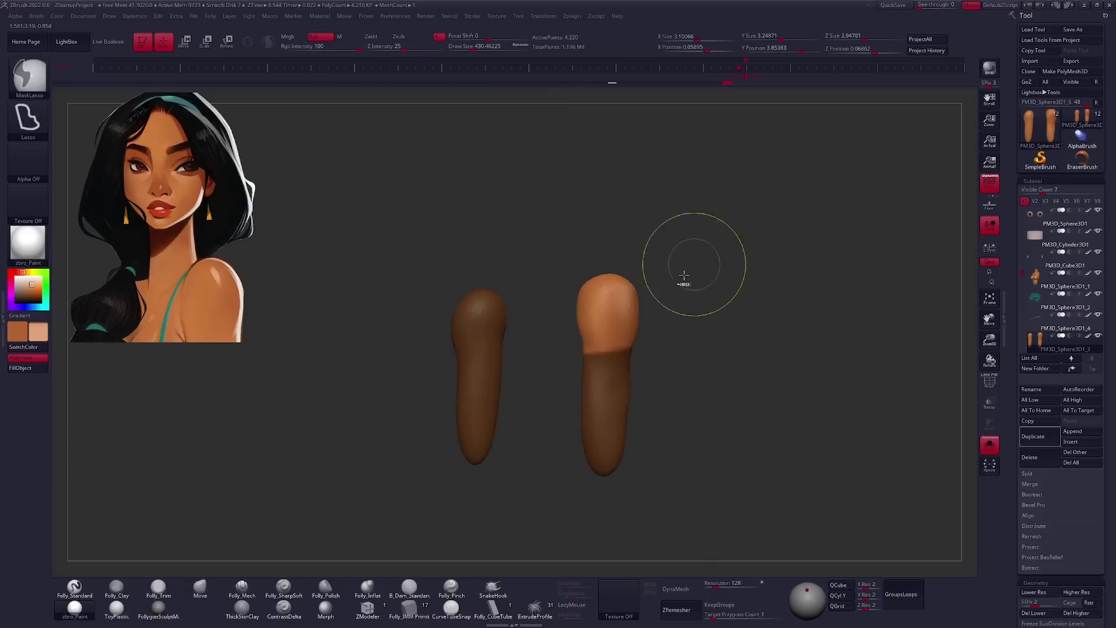
Step forward through the redo history to restore the reworked arm.
key(ctrl+shift+z)
key(ctrl+shift+z)
key(ctrl+shift+z)
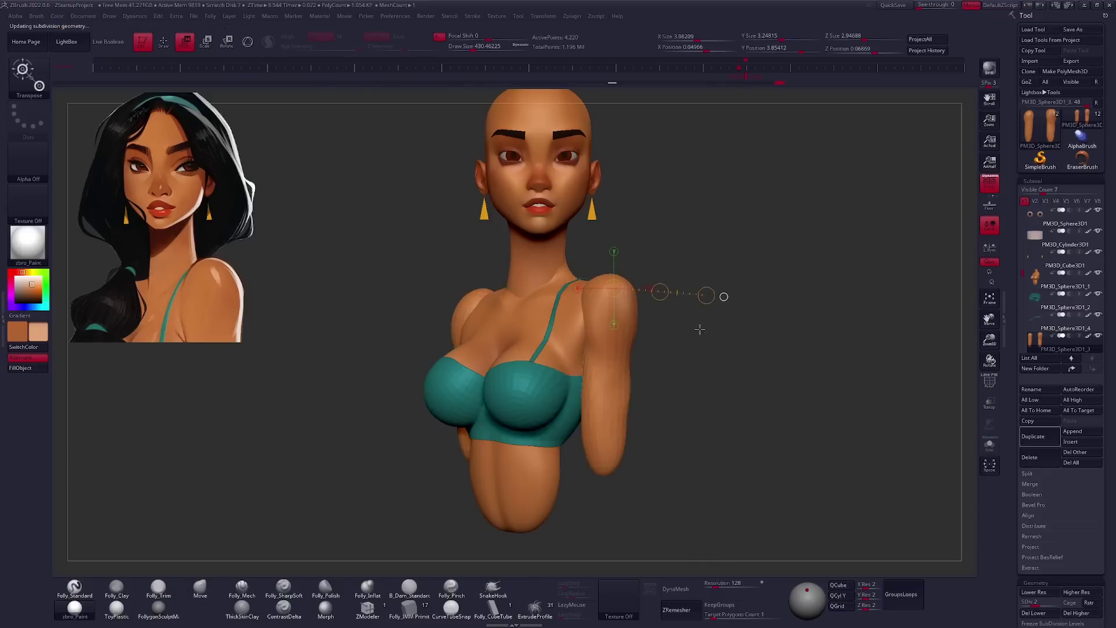
key(ctrl+shift+z)
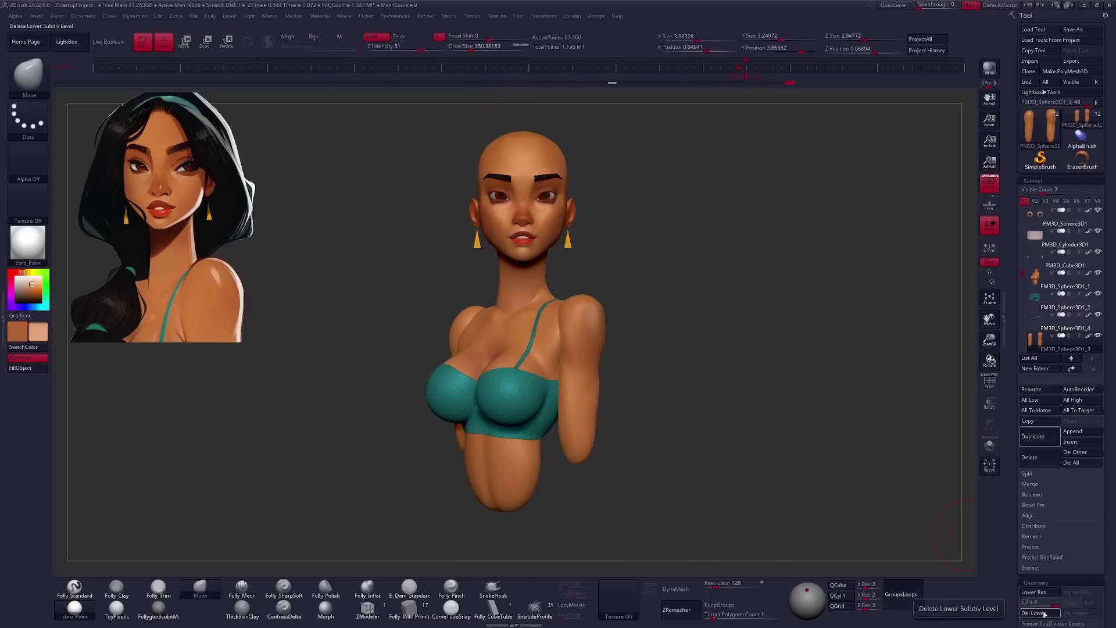
key(ctrl+shift+z)
key(ctrl+shift+z)
key(ctrl+shift+z)
key(ctrl+shift+z)
key(ctrl+shift+z)
key(ctrl+shift+z)
key(ctrl+shift+z)
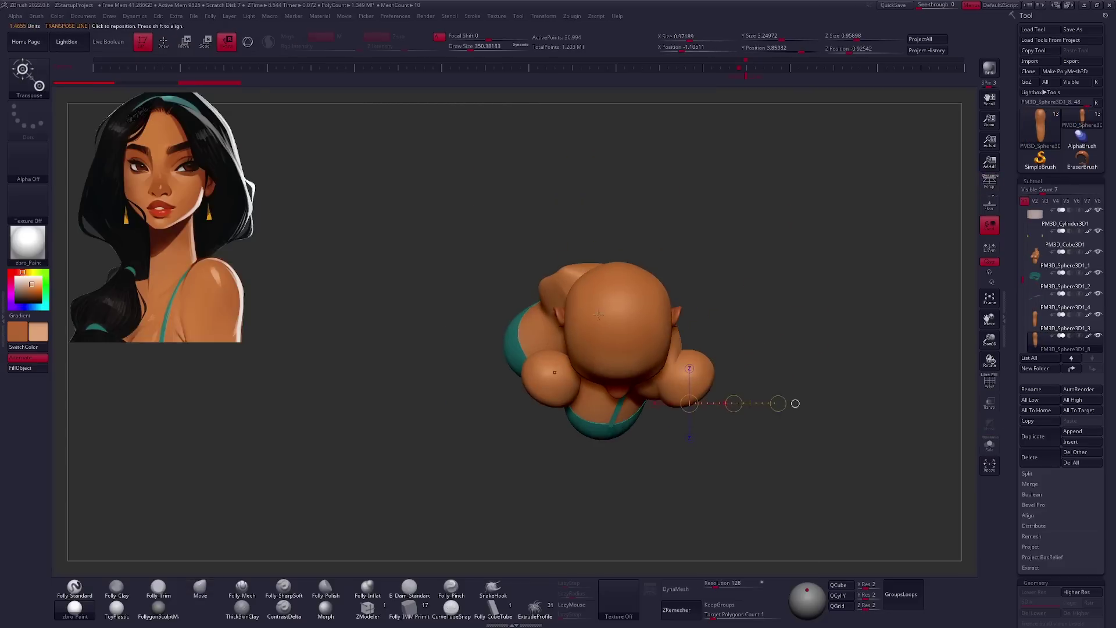
key(ctrl+shift+z)
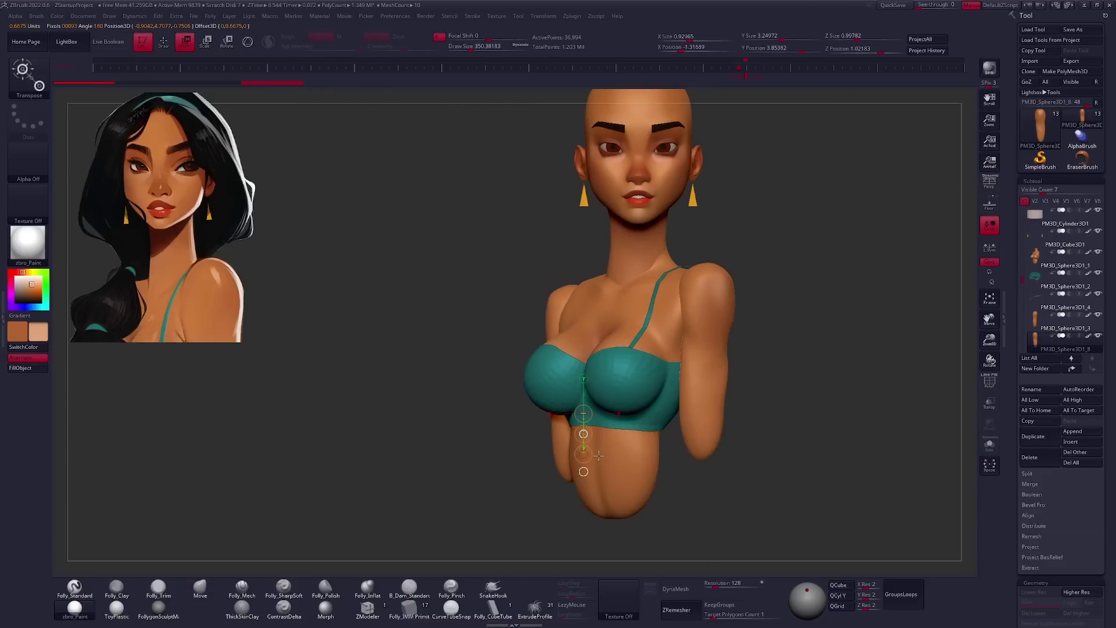
key(ctrl+shift+z)
key(ctrl+shift+z)
key(ctrl+shift+z)
key(ctrl+shift+z)
key(ctrl+shift+z)
key(ctrl+shift+z)
key(ctrl+shift+z)
key(ctrl+shift+z)
key(ctrl+shift+z)
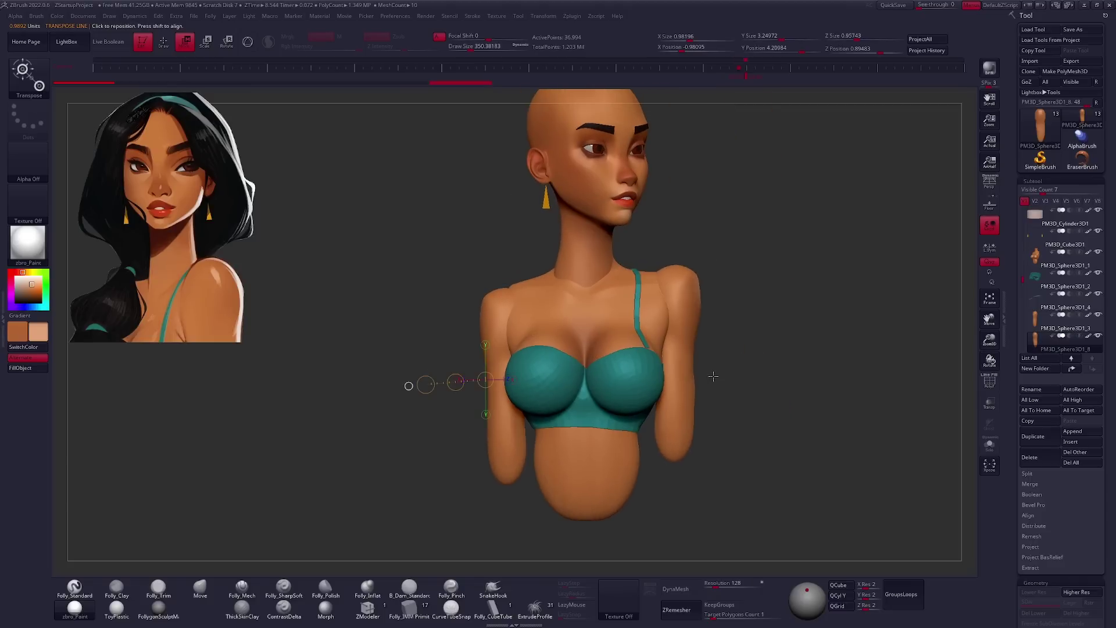
key(ctrl+shift+z)
key(ctrl+shift+z)
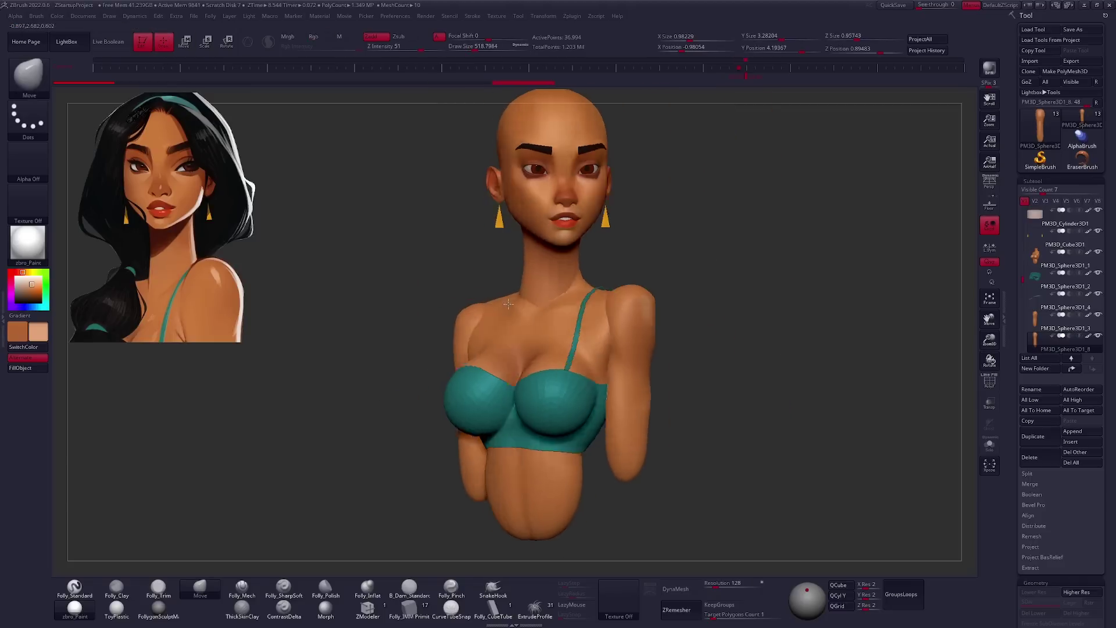
key(ctrl+shift+z)
key(ctrl+shift+z)
key(ctrl+shift+z)
key(ctrl+shift+z)
key(ctrl+shift+z)
key(ctrl+shift+z)
key(ctrl+shift+z)
key(ctrl+shift+z)
key(ctrl+shift+z)
key(ctrl+shift+z)
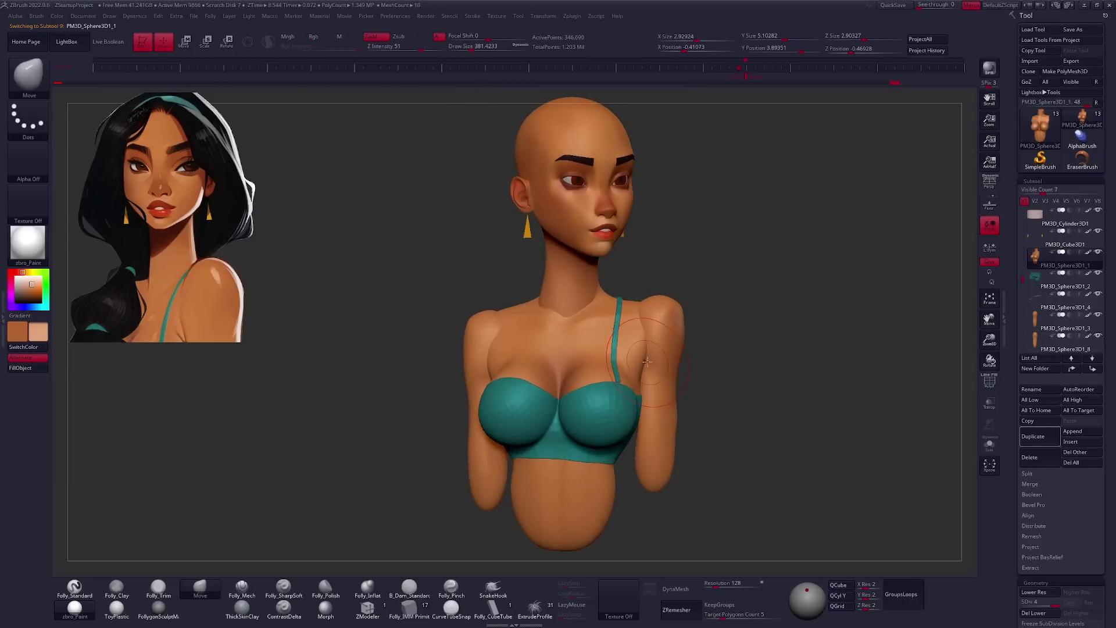
key(ctrl+shift+z)
key(ctrl+shift+z)
key(ctrl+shift+z)
key(ctrl+shift+z)
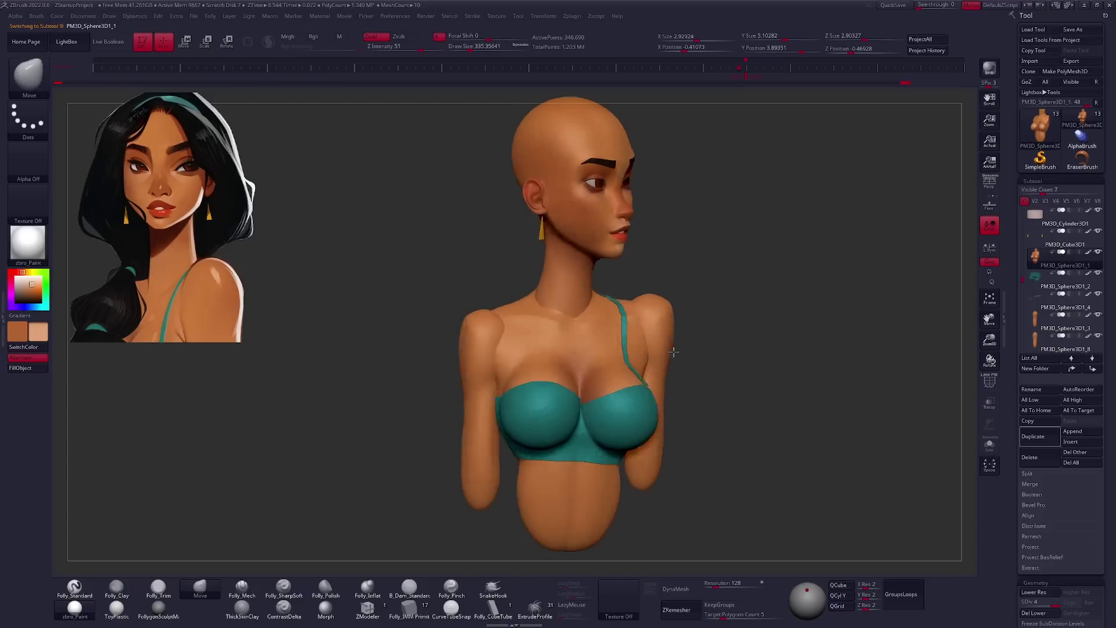
key(ctrl+shift+z)
key(ctrl+shift+z)
key(ctrl+shift+z)
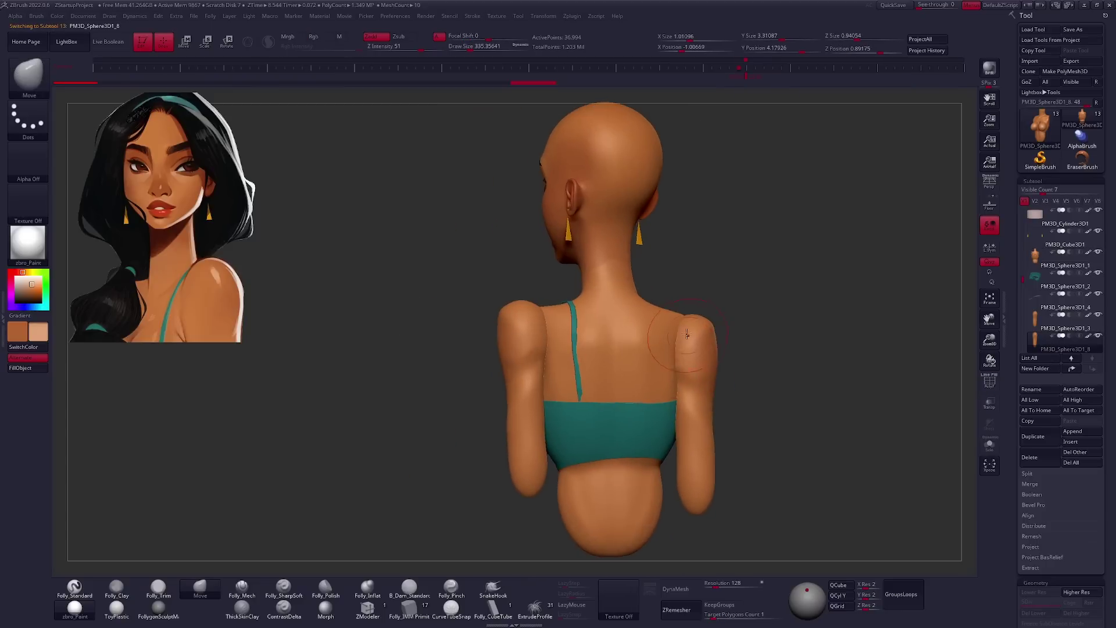
key(ctrl+shift+z)
key(ctrl+shift+z)
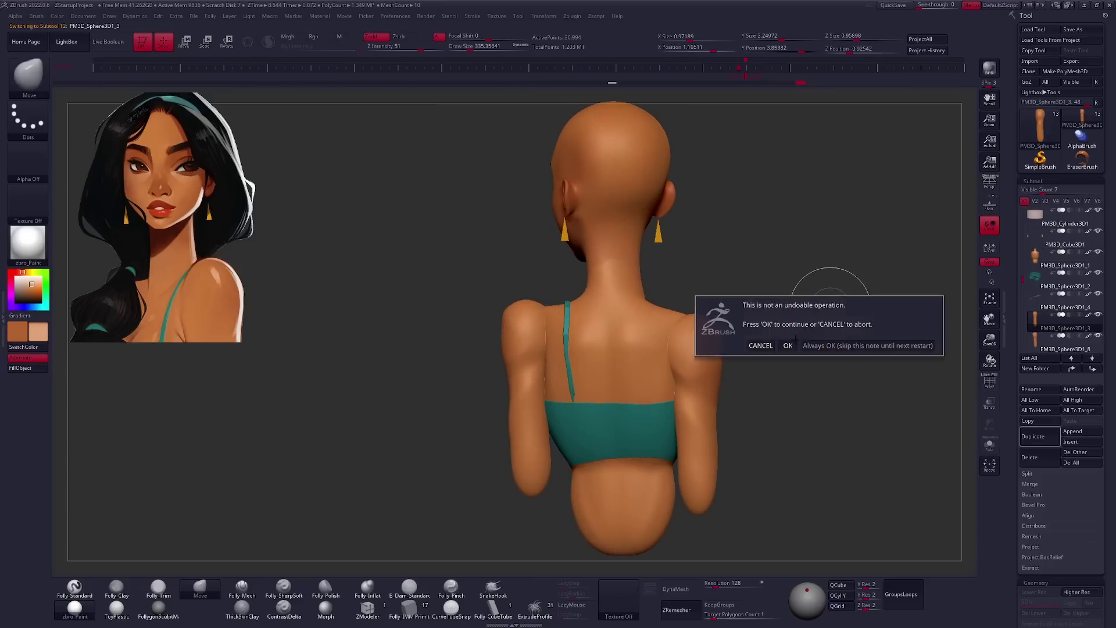
key(ctrl+shift+z)
Enlarge the brush and view the arm solo from another angle.
key(ctrl+shift+z)
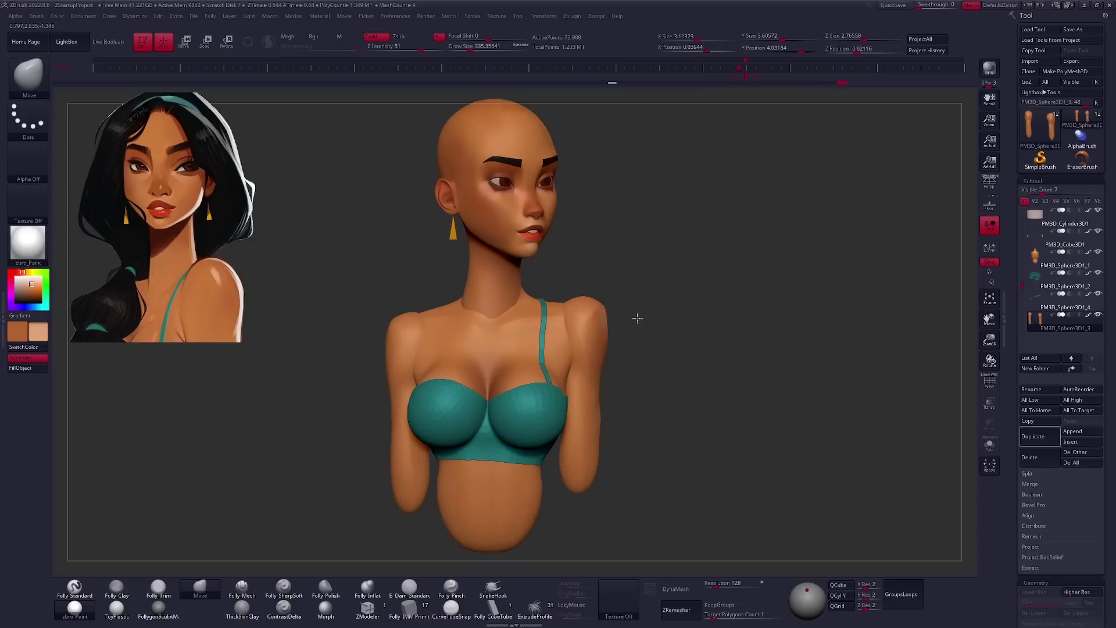
key(ctrl+shift+z)
key(ctrl+shift+z)
key(space)
drag(521, 290, 529, 290)
key(ctrl+shift+z)
key(ctrl+shift+z)
key(ctrl+shift+z)
key(ctrl+shift+z)
key(alt+s)
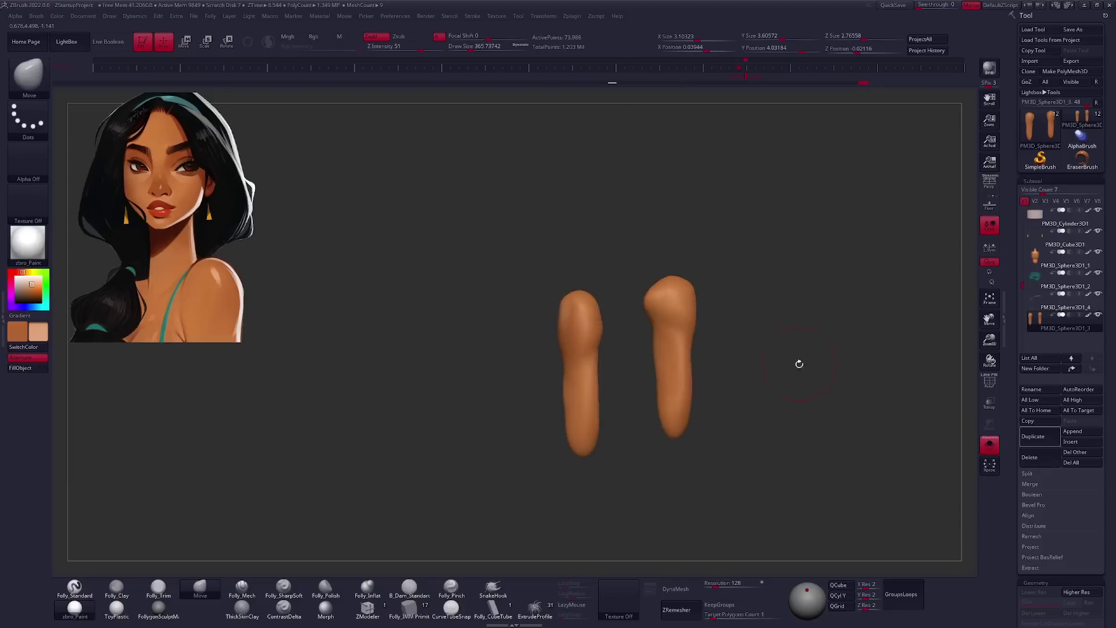
drag(797, 366, 659, 367)
key(alt+s)
Transpose-rotate the arm at the shoulder so it angles outward, checking it in solo view.
key(alt+s)
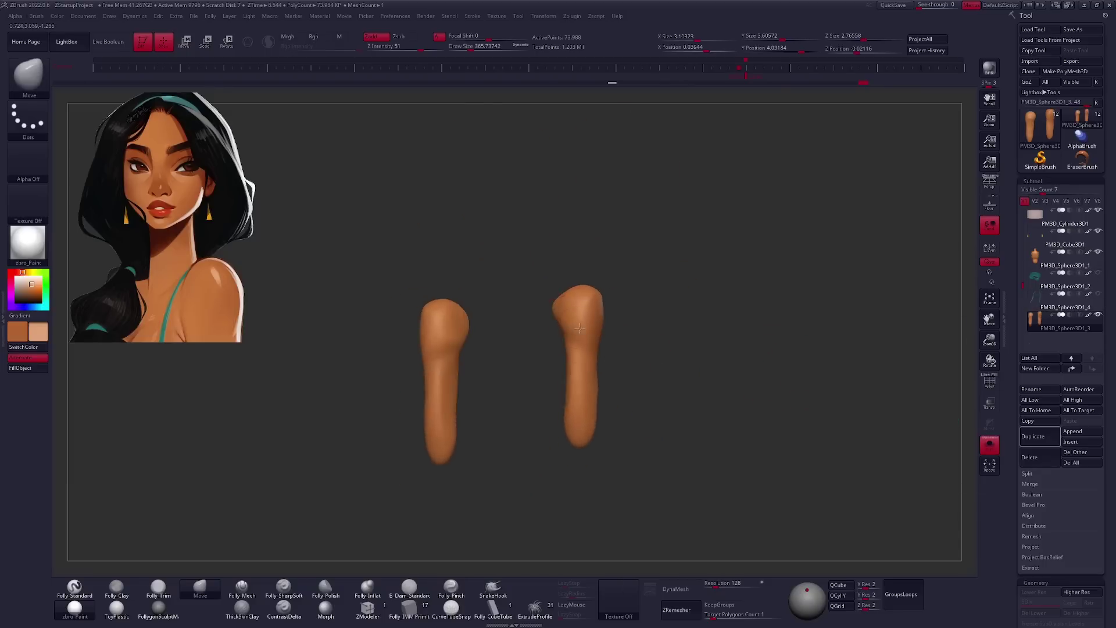
key(ctrl+shift+z)
key(alt+s)
key(alt+s)
key(ctrl+shift+z)
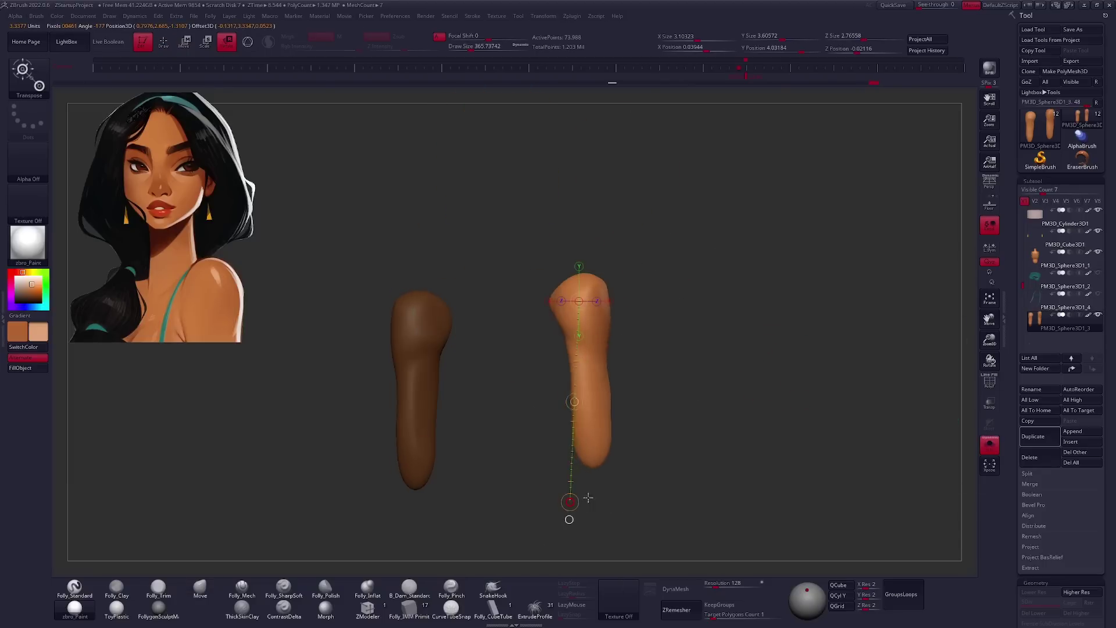
key(ctrl+shift+z)
key(b)
key(alt+s)
key(ctrl+shift+z)
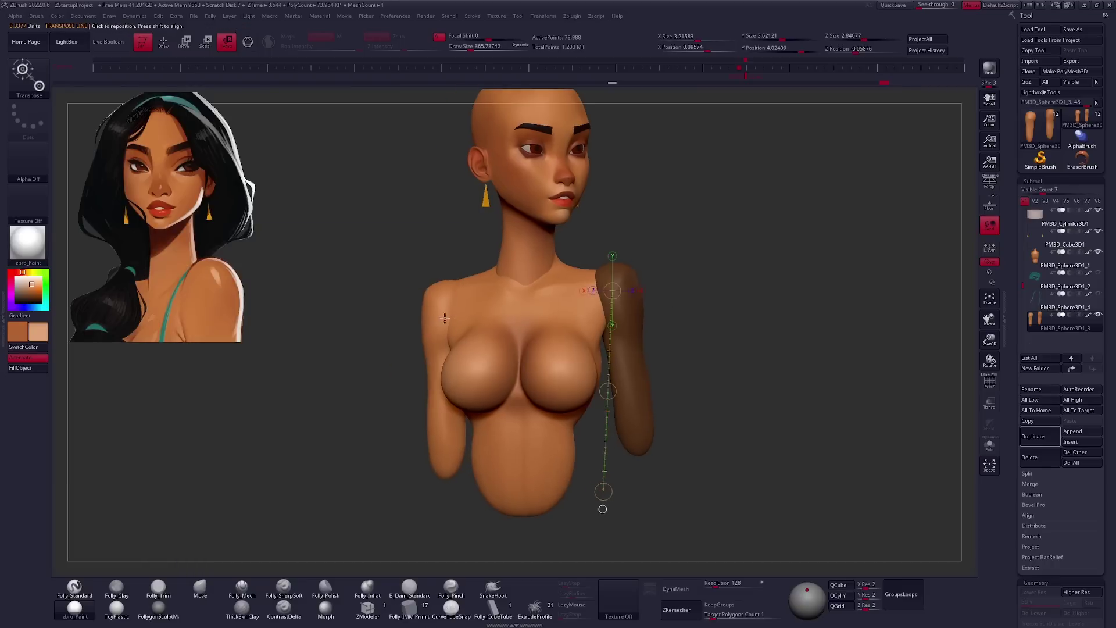
mouse_move(451, 530)
mouse_down()
mouse_move(571, 435)
mouse_move(669, 416)
mouse_move(456, 399)
mouse_up()
Move the arm into place, return to the Move sculpting brush and select the body.
key(w)
drag(797, 486, 829, 266)
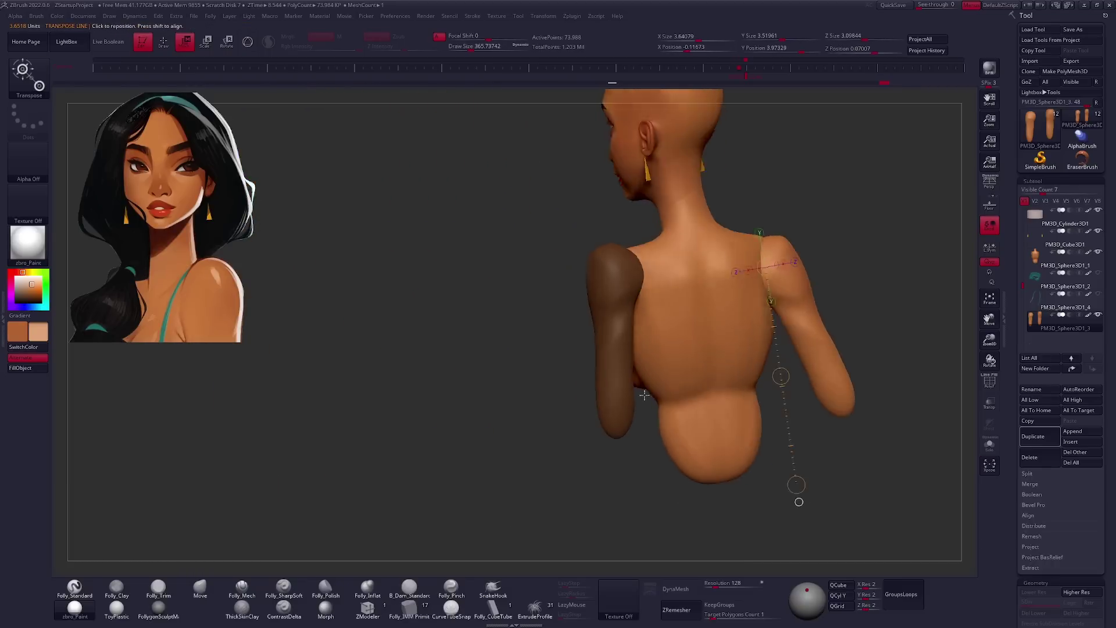
key(b)
key(m)
key(v)
mouse_move(589, 328)
mouse_down()
mouse_move(660, 348)
mouse_move(545, 356)
mouse_move(720, 349)
mouse_up()
click(1024, 328)
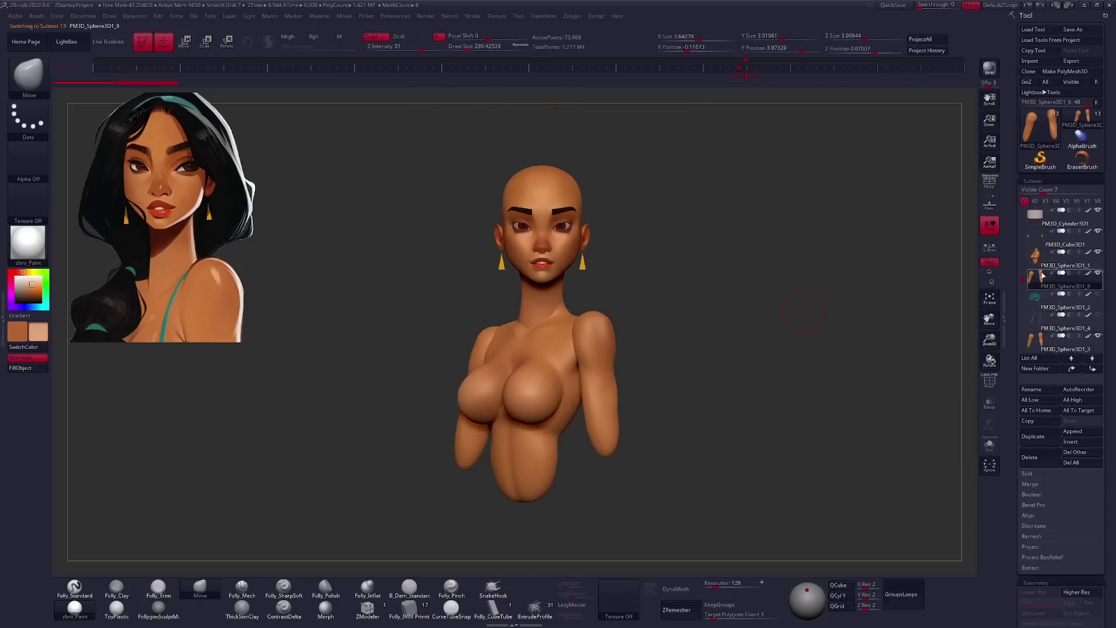
Duplicate the body, undo it, and solo the torso to check its back.
click(1032, 436)
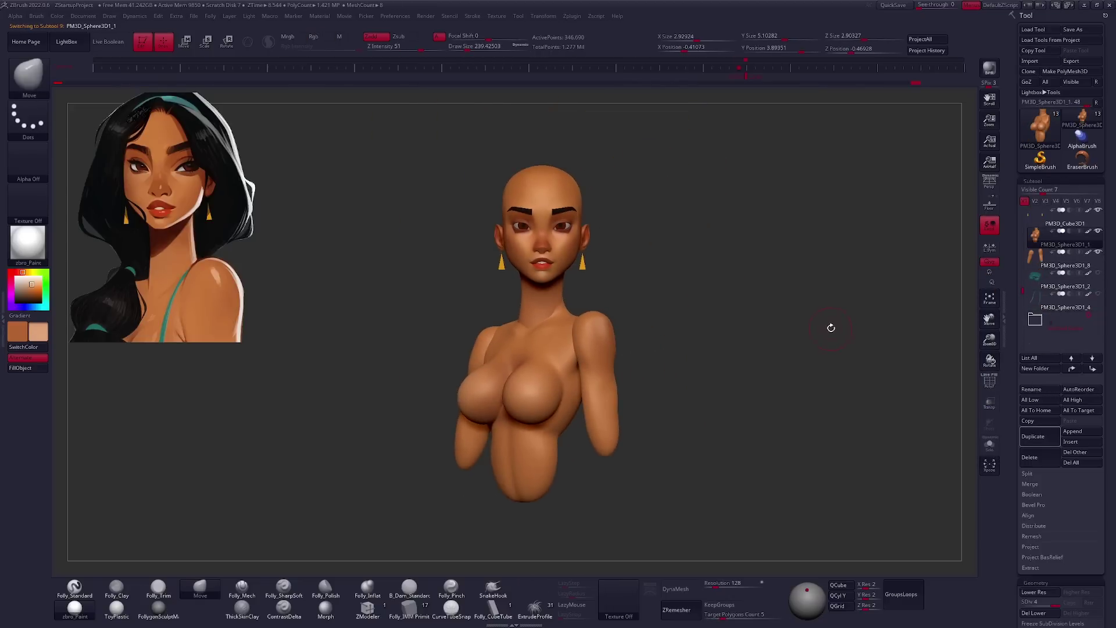
key(ctrl+z)
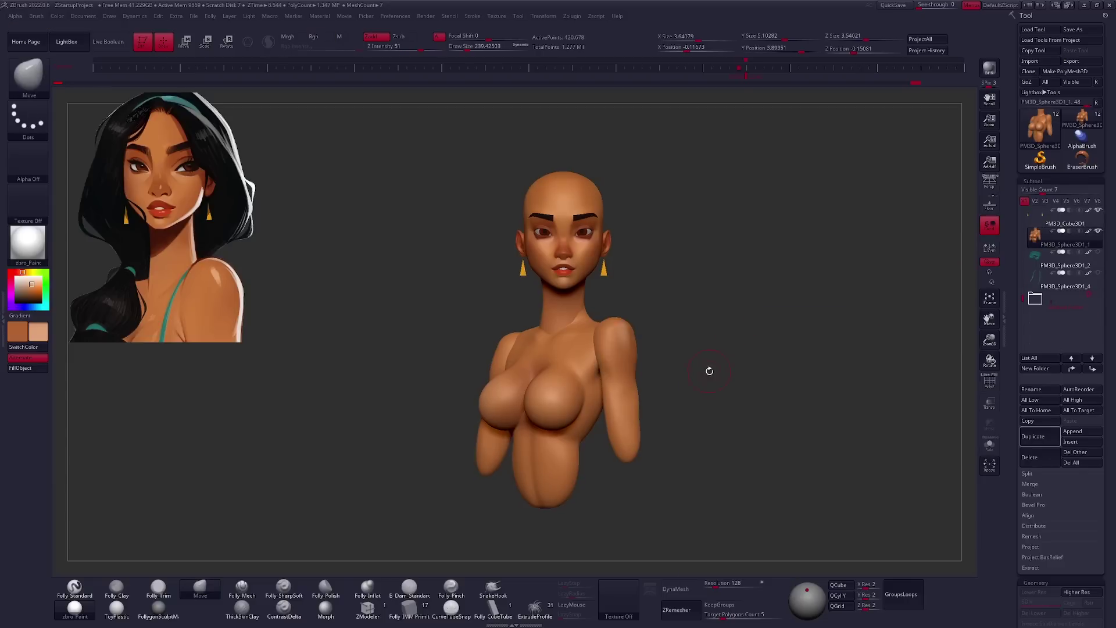
key(ctrl+shift+s)
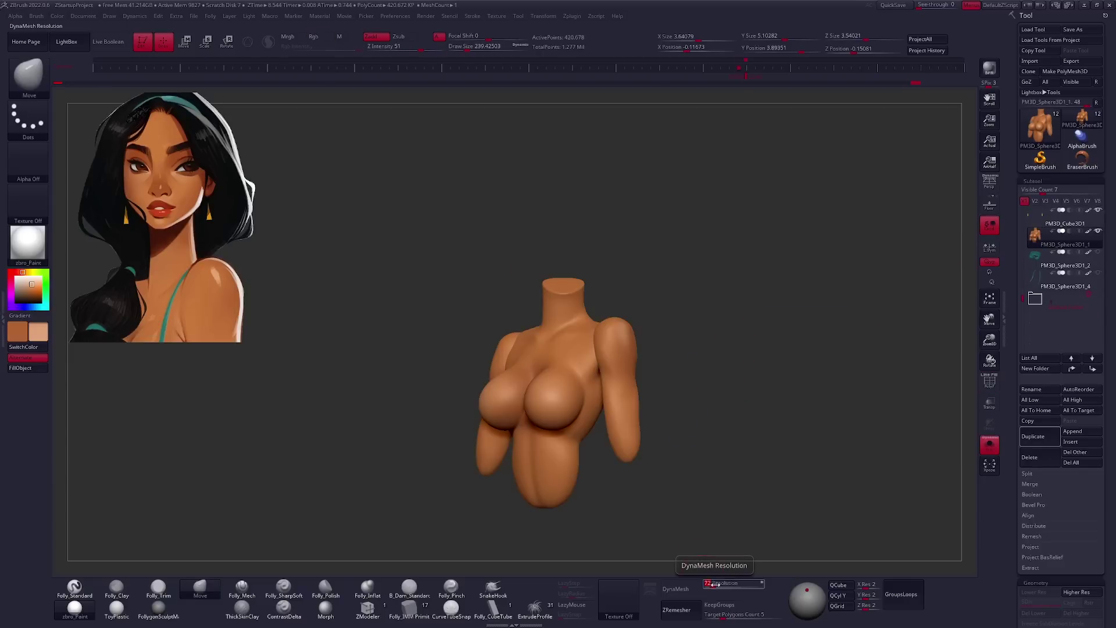
mouse_move(716, 563)
shift+mouse_down()
mouse_move(590, 341)
mouse_move(685, 324)
mouse_move(562, 342)
shift+mouse_up()
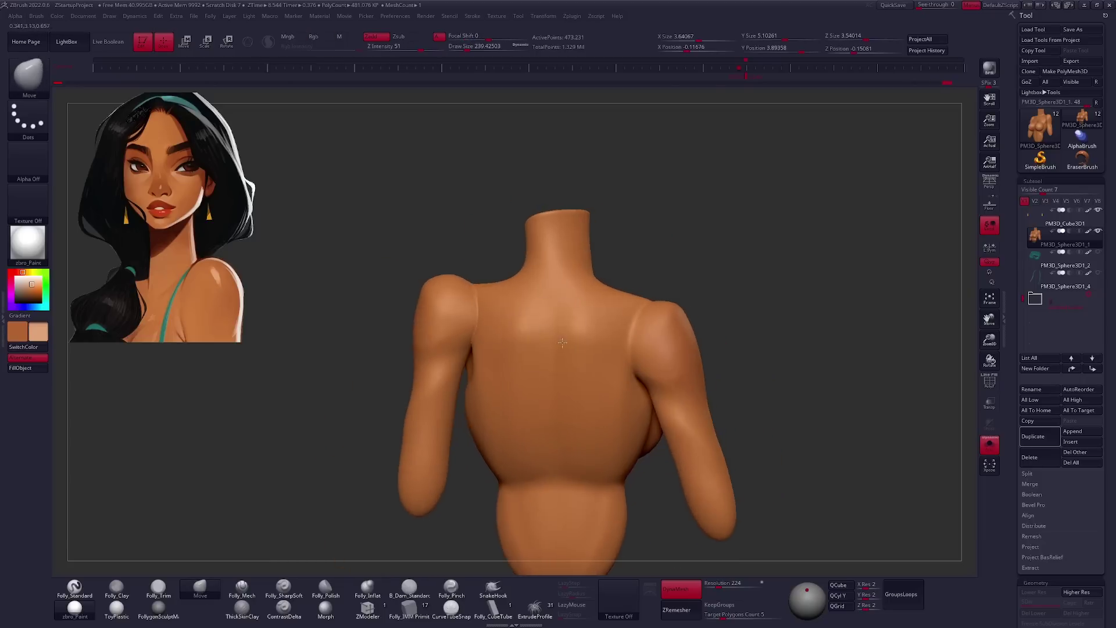
drag(631, 345, 673, 409)
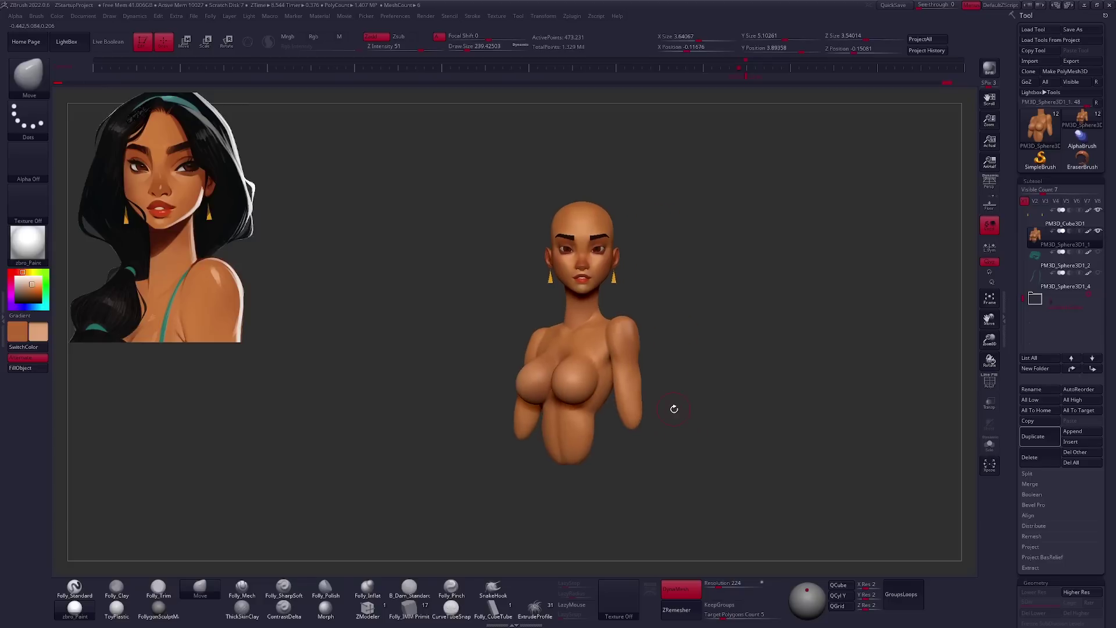
Show the hair and top to check the whole character, then hide the hair and solo the body.
shift+click(1098, 252)
drag(989, 318, 990, 315)
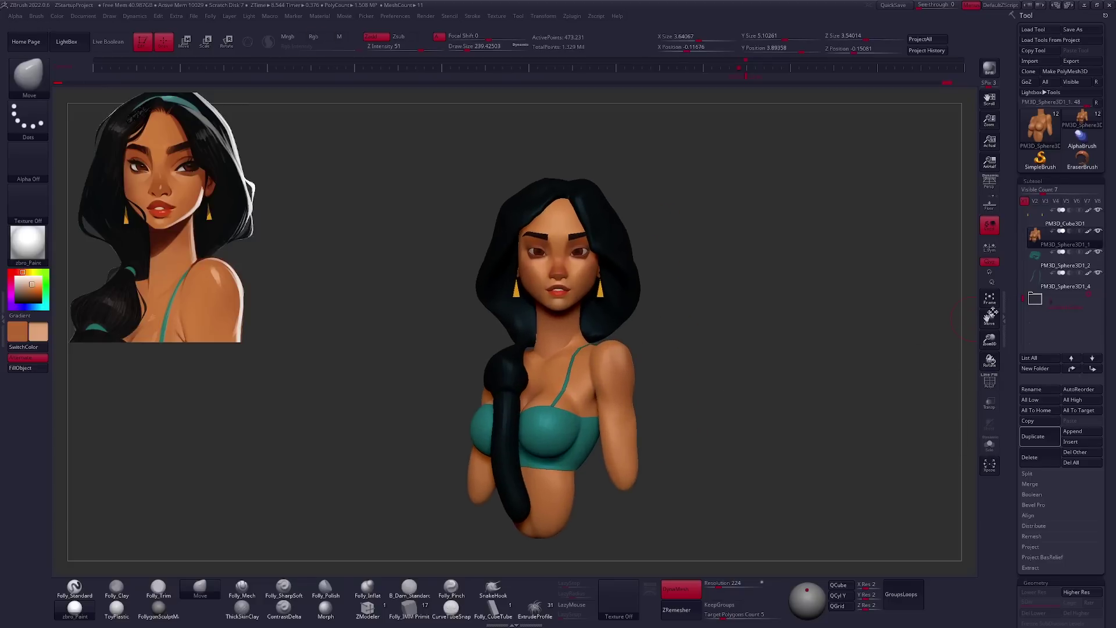
click(1076, 201)
alt+drag(719, 355, 714, 313)
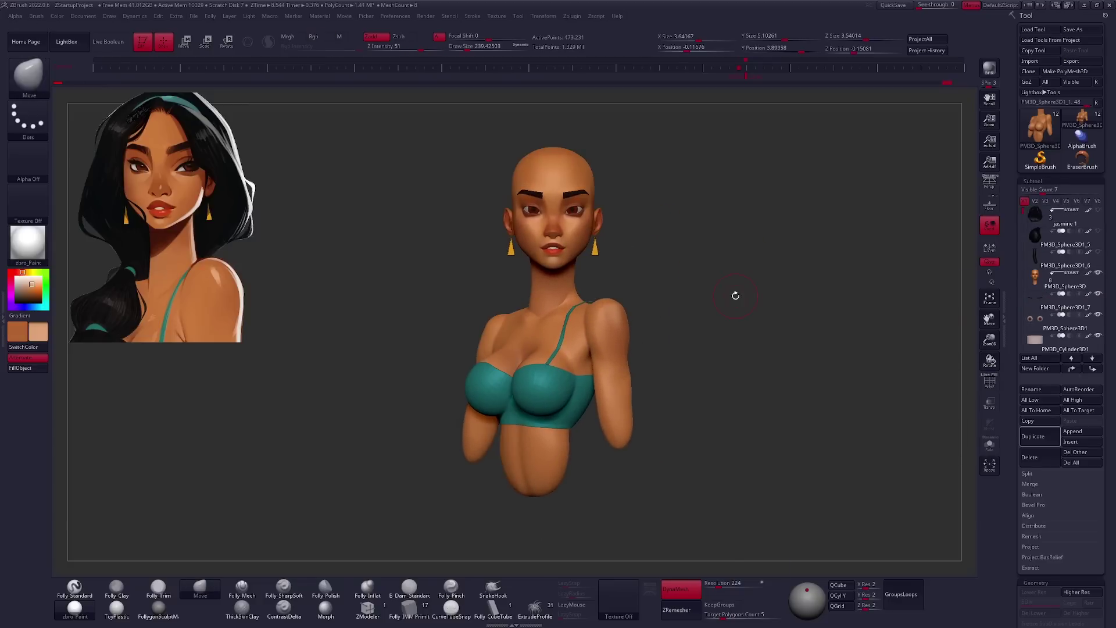
key(ctrl+shift+s)
Smooth the arm joins with a larger brush and grey paint colour, working from the back.
key(shift)
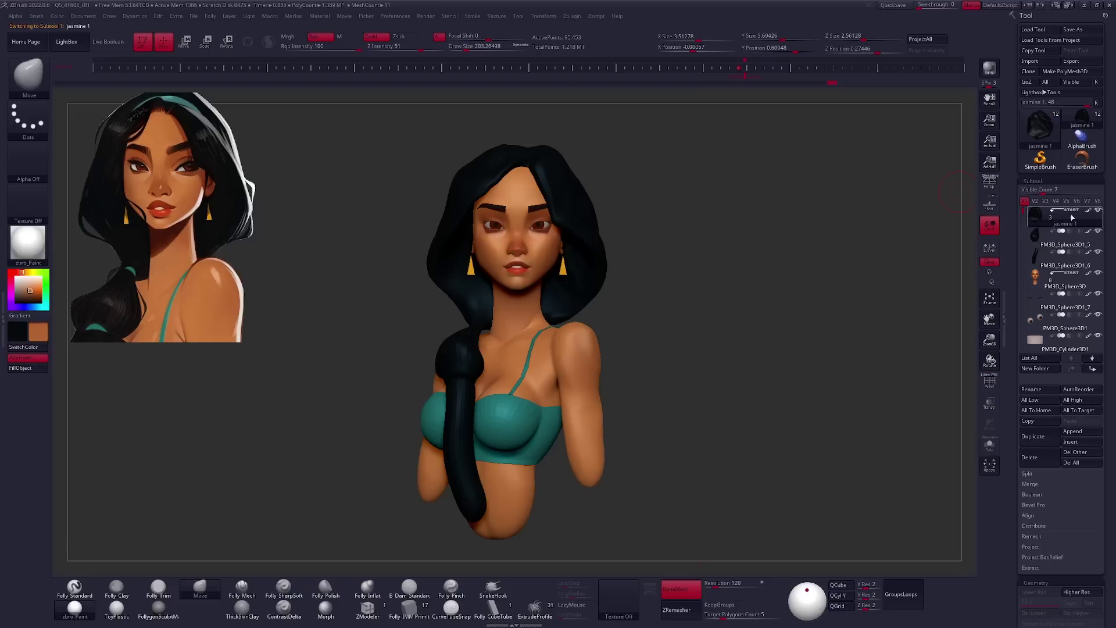
click(10, 285)
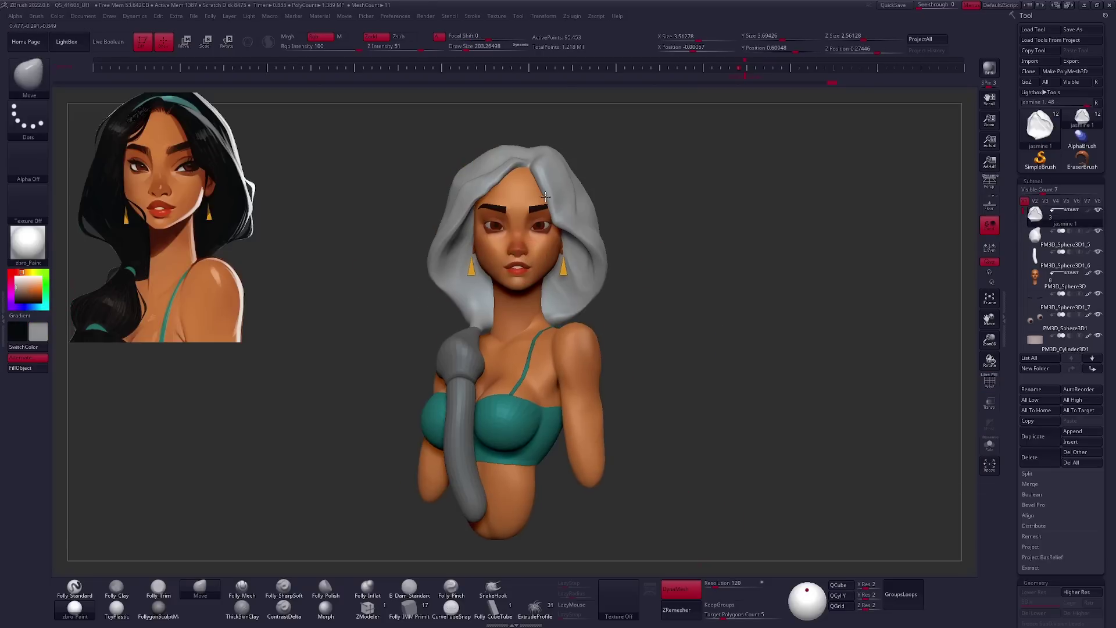
right_drag(542, 193, 670, 326)
key(space)
drag(668, 336, 698, 336)
mouse_move(407, 326)
right_down()
mouse_move(528, 293)
mouse_move(549, 229)
mouse_move(568, 245)
mouse_move(582, 219)
mouse_move(658, 312)
right_up()
alt+click(654, 313)
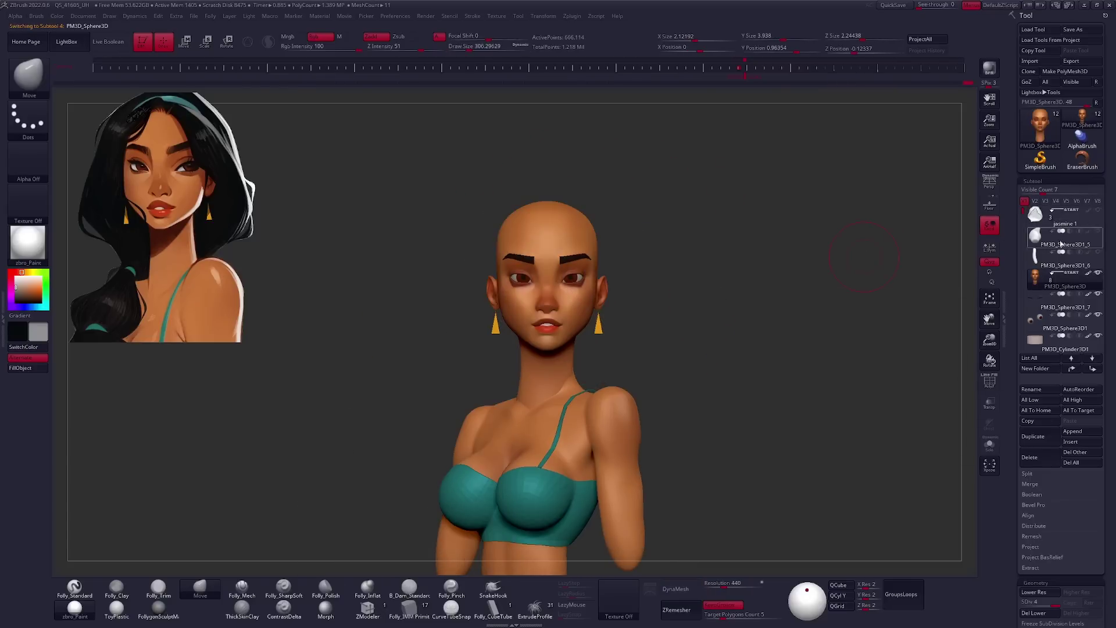
Draw a Folly_CubeTube curve along the head's upper eyelid and check it with PolyF.
alt+right_drag(654, 313, 666, 324)
alt+click(654, 312)
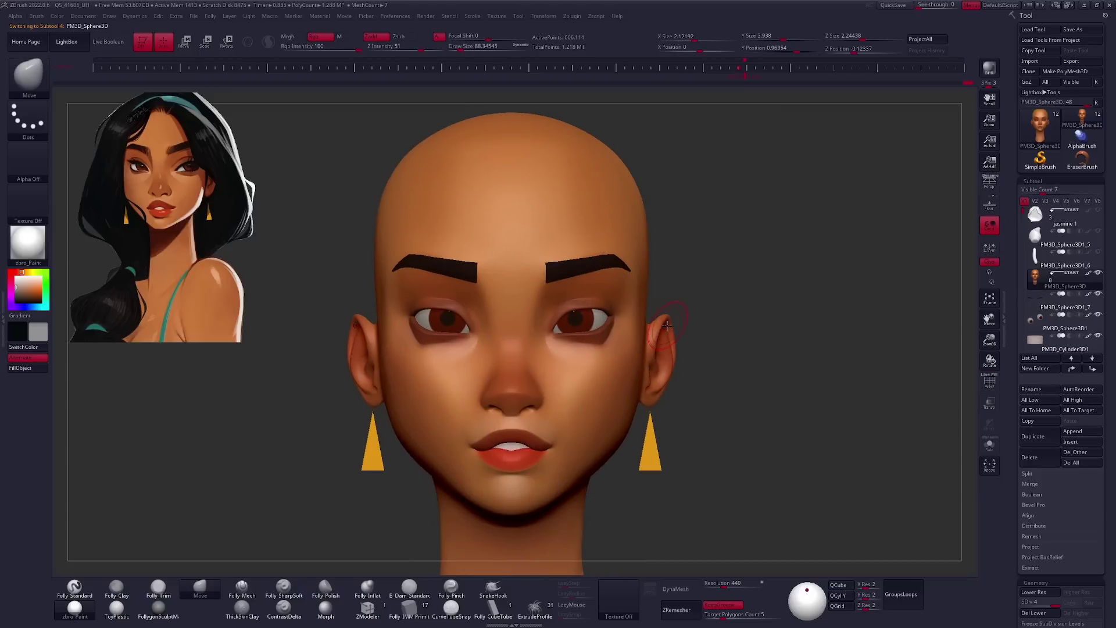
click(499, 607)
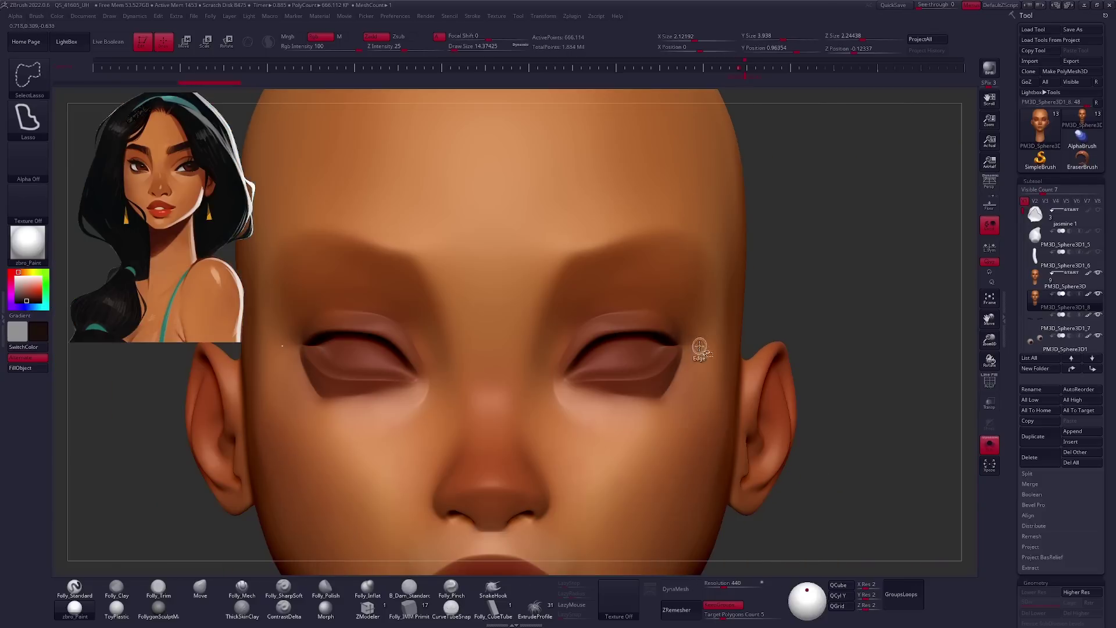
ctrl+shift+drag(699, 346, 651, 423)
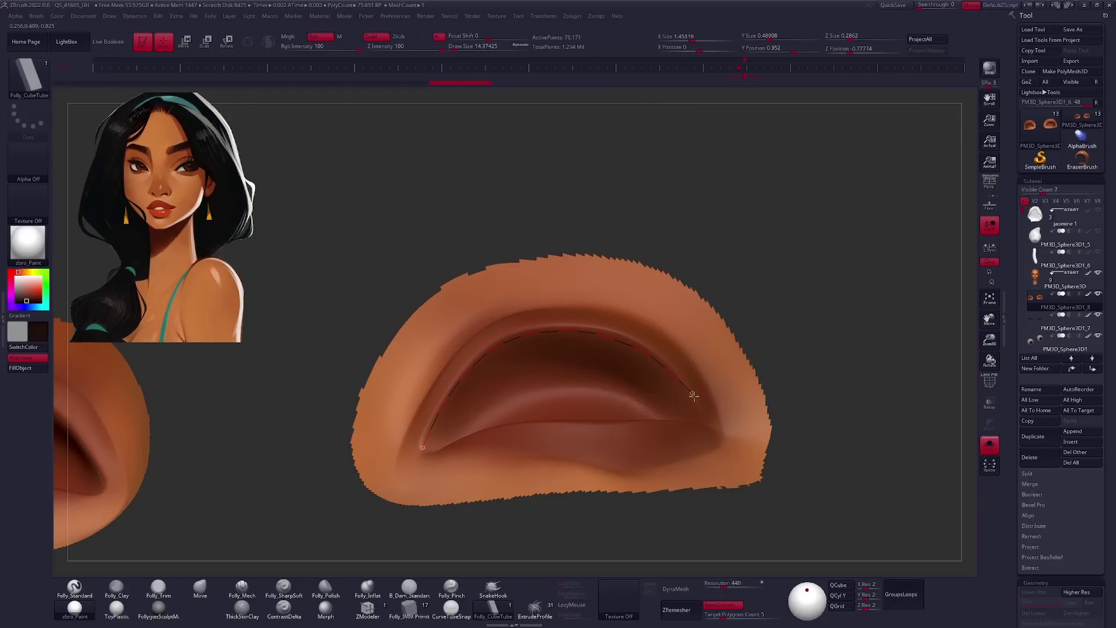
drag(693, 395, 706, 418)
key(shift+f)
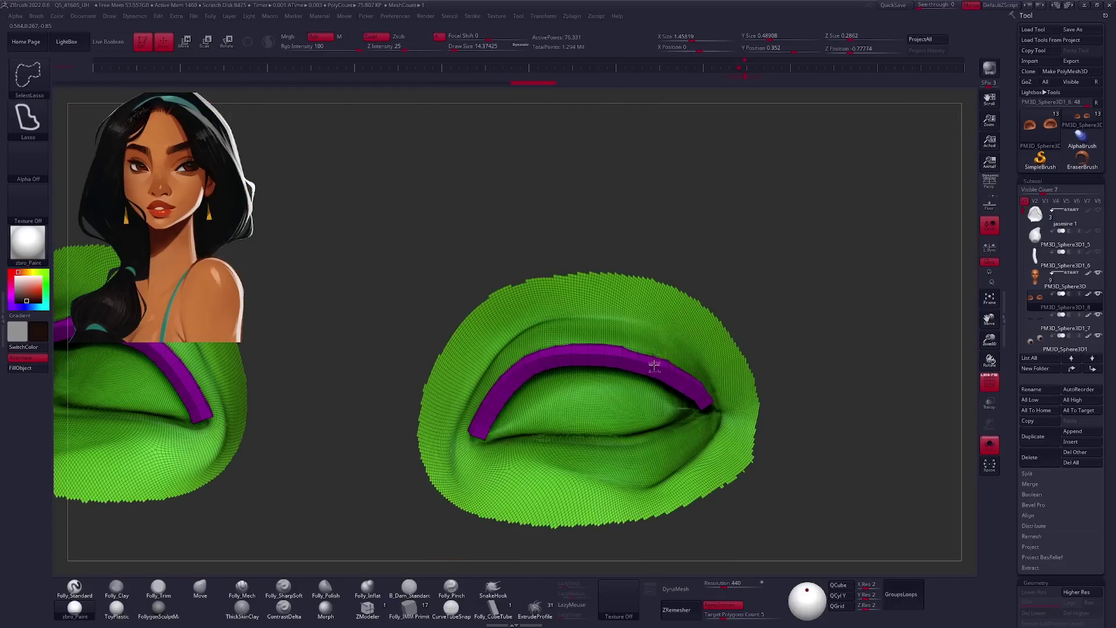
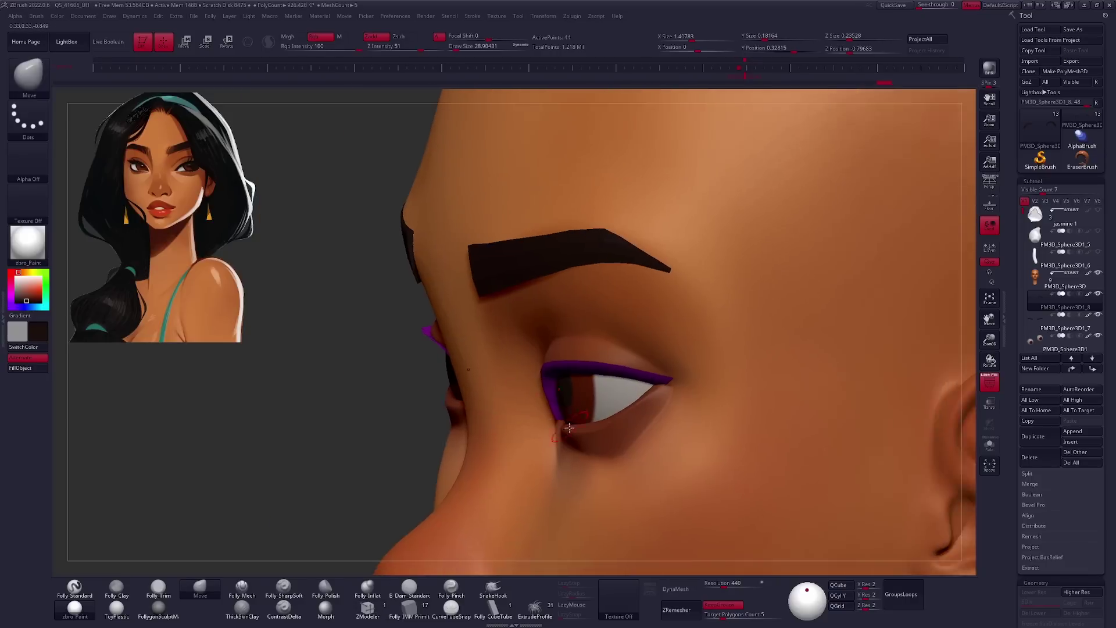
Thicken the soloed eyeliner strip by extruding all its polygons with ZModeler.
key(space)
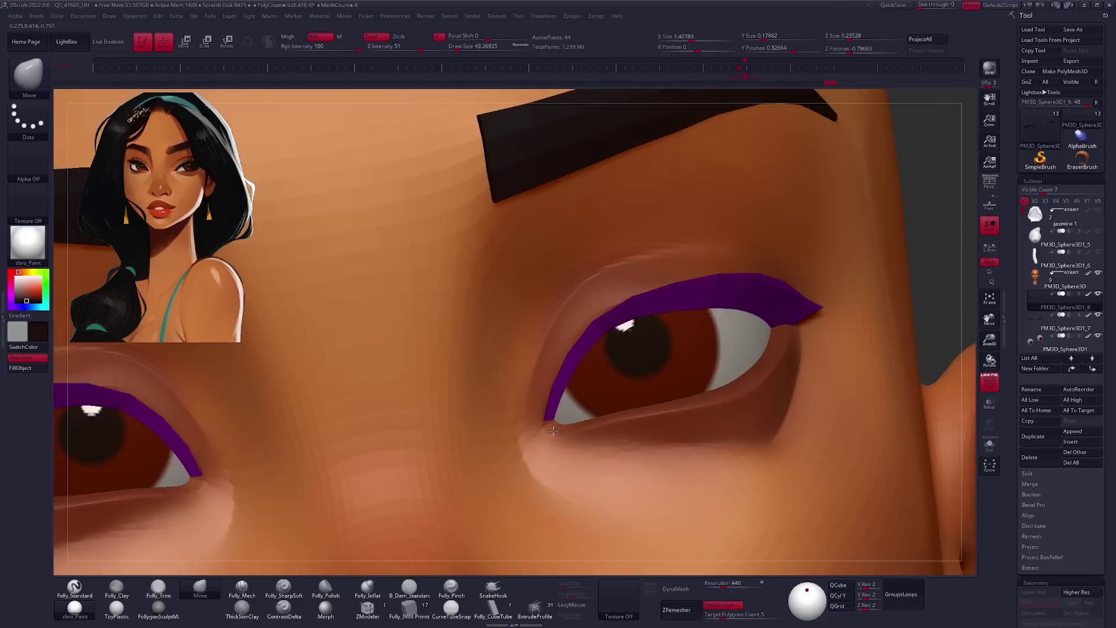
key(space)
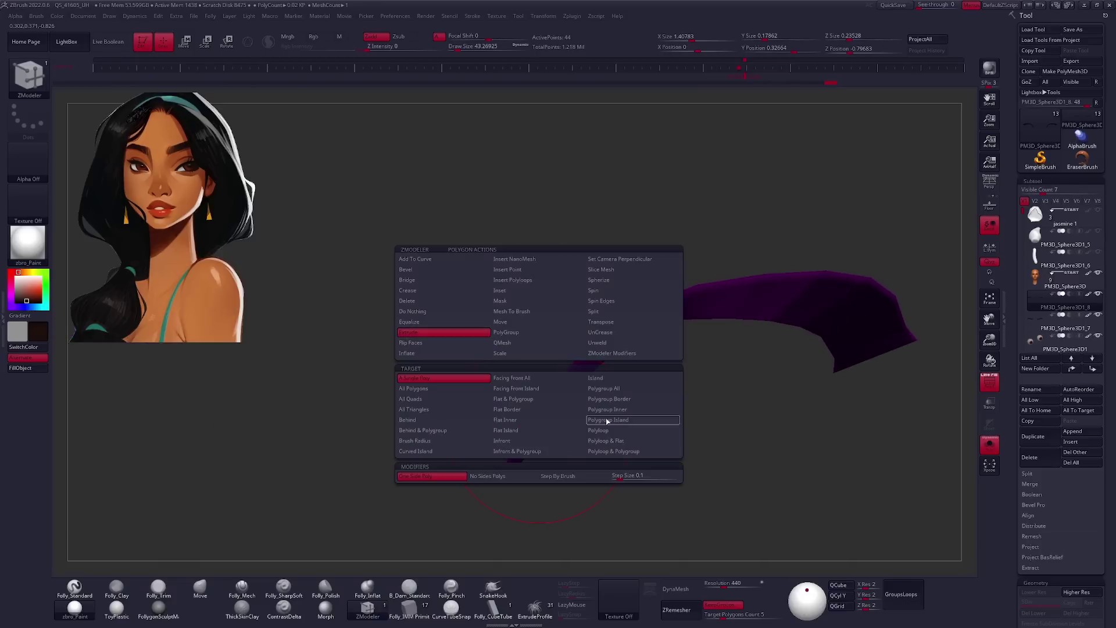
click(469, 391)
key(f)
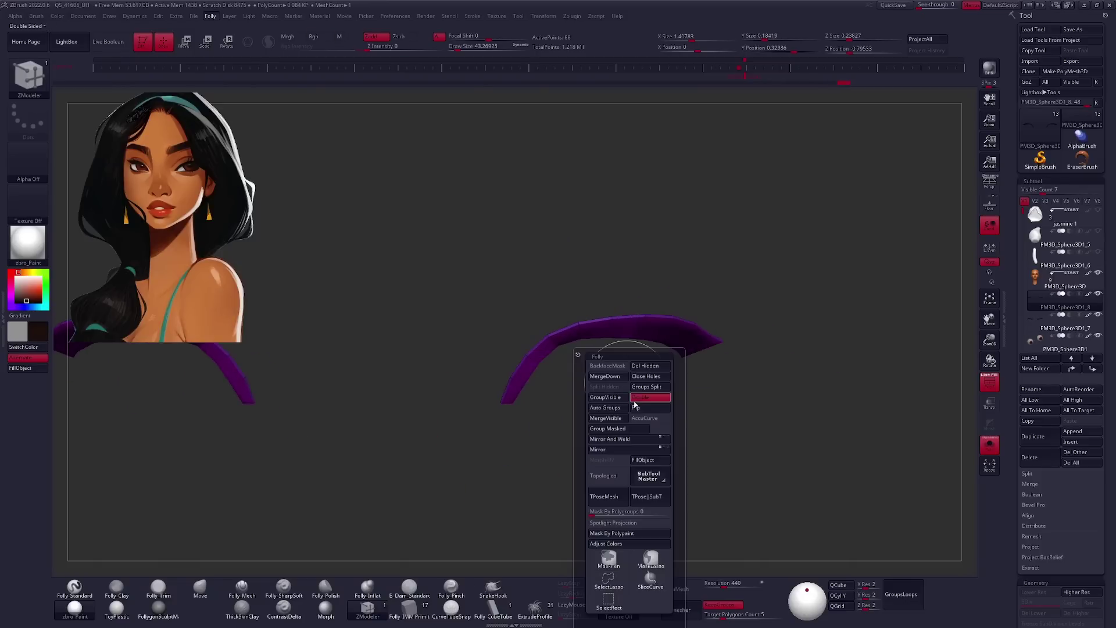
click(661, 379)
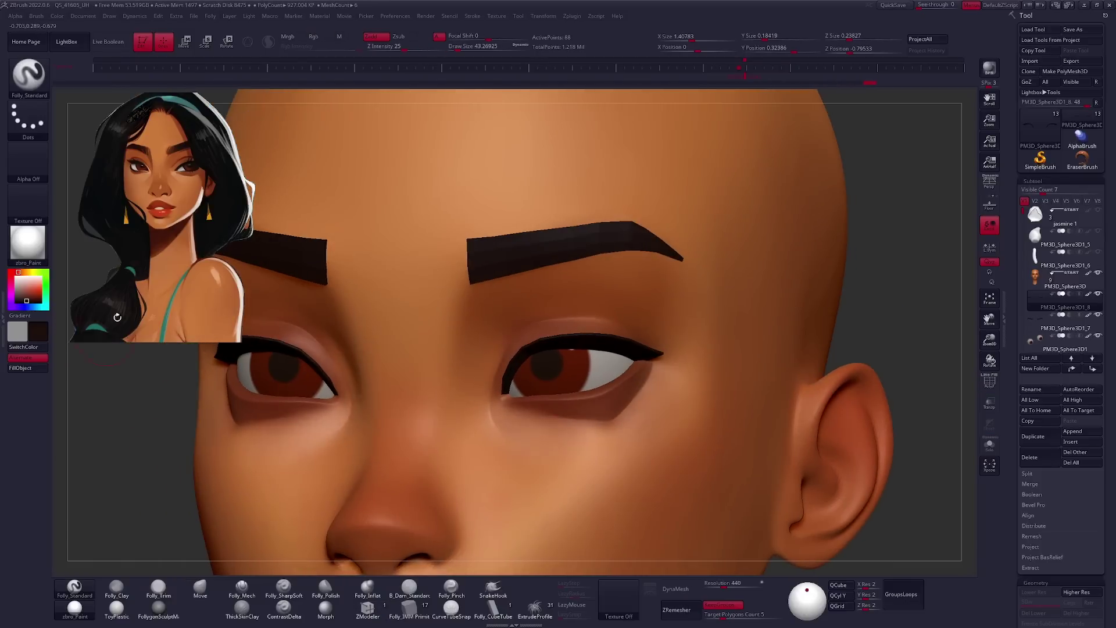
key(shift+s)
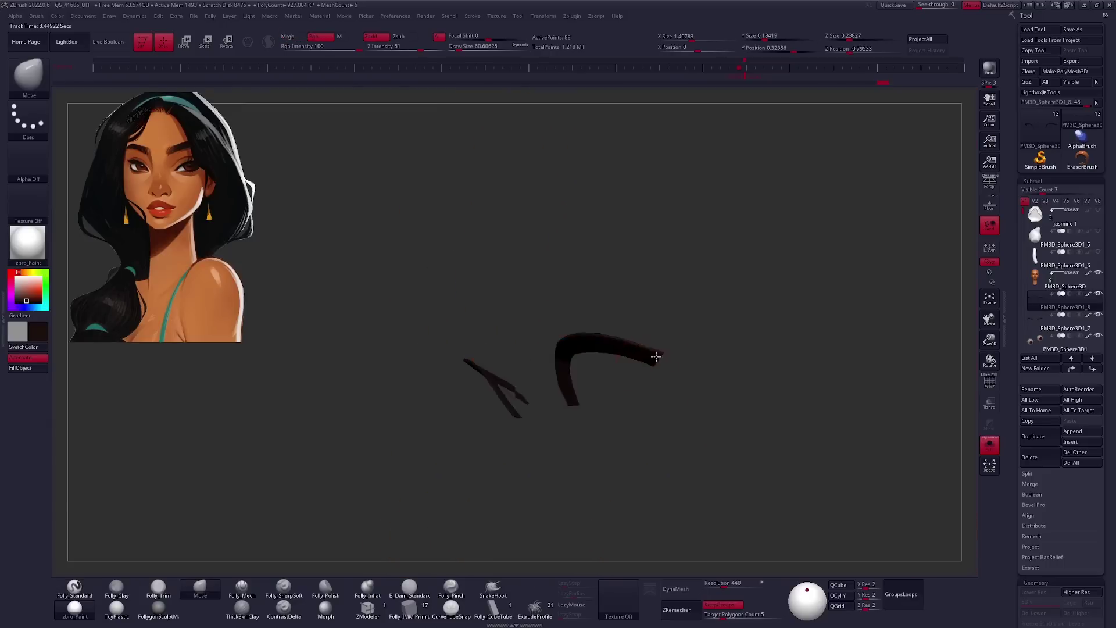
key(f)
click(652, 378)
key(shift+s)
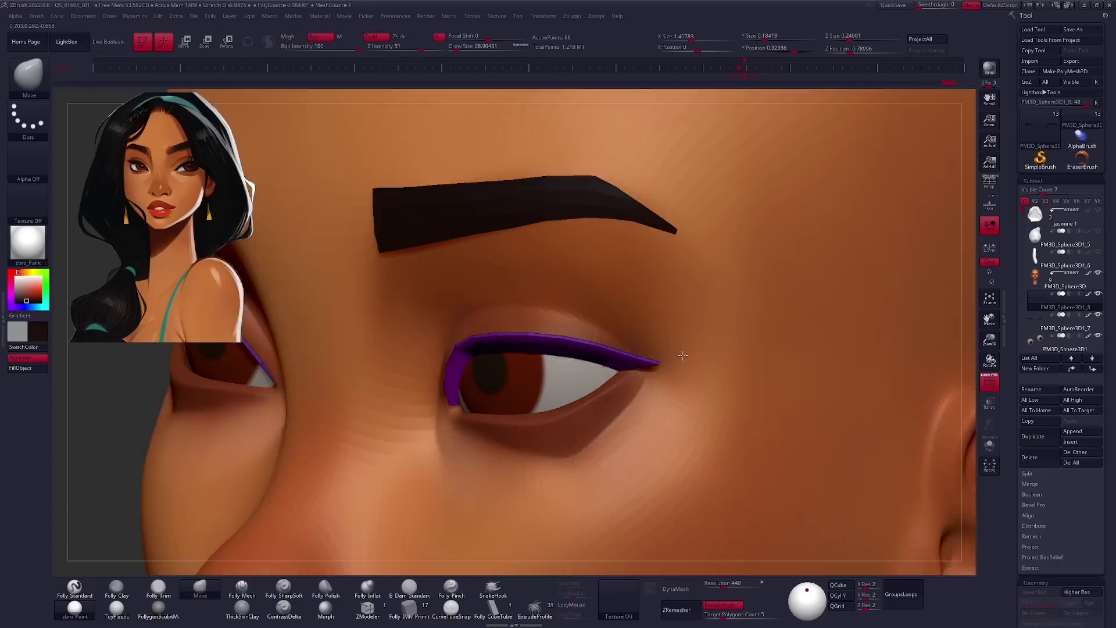
right_drag(682, 355, 683, 378)
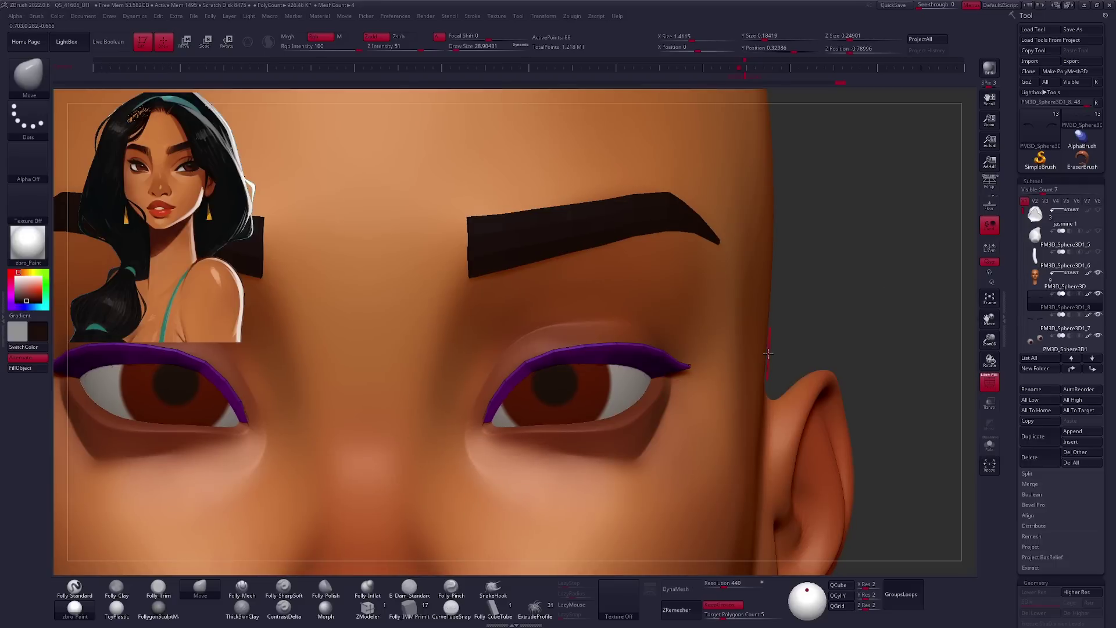
Edge-extrude the eyeliner to add an arched wing section.
key(b)
key(z)
key(m)
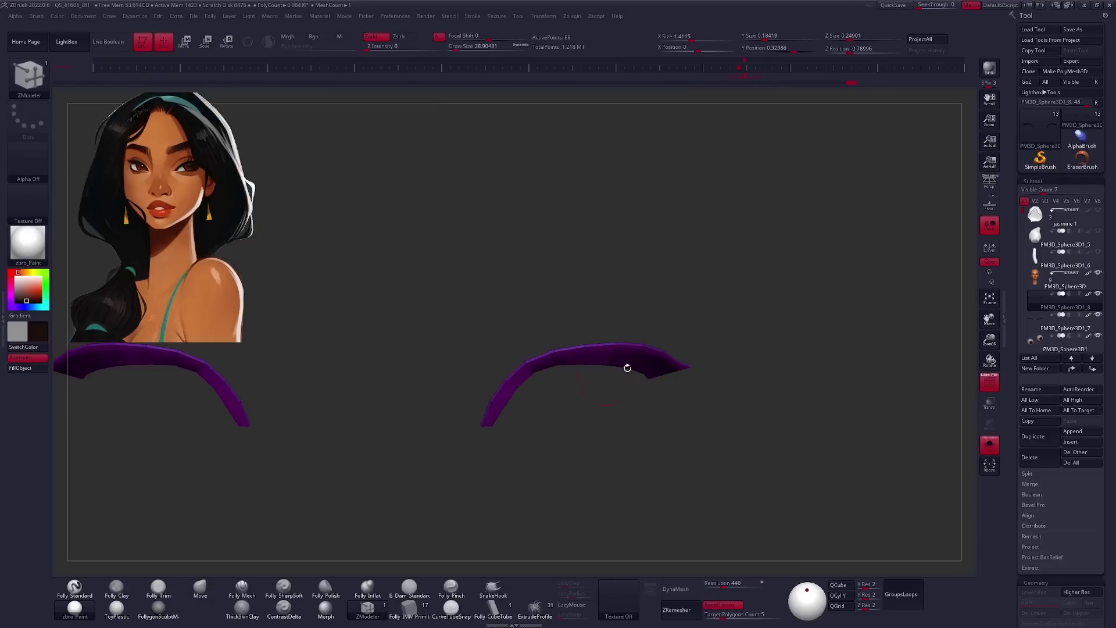
key(space)
drag(651, 362, 630, 370)
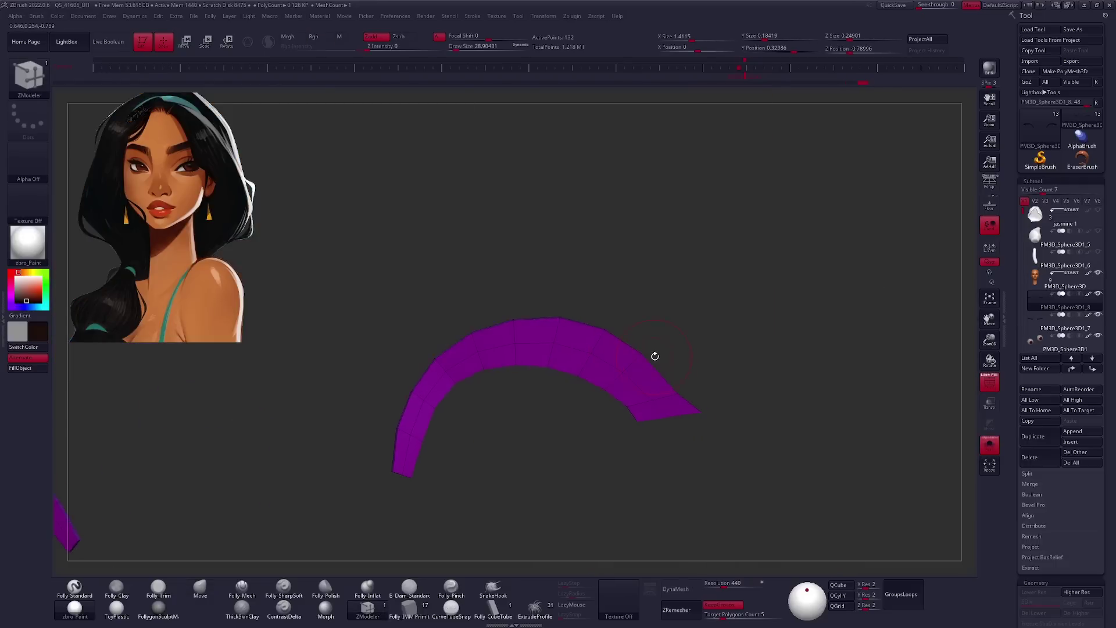
key(shift+s)
key(b)
key(m)
key(v)
key(shift+s)
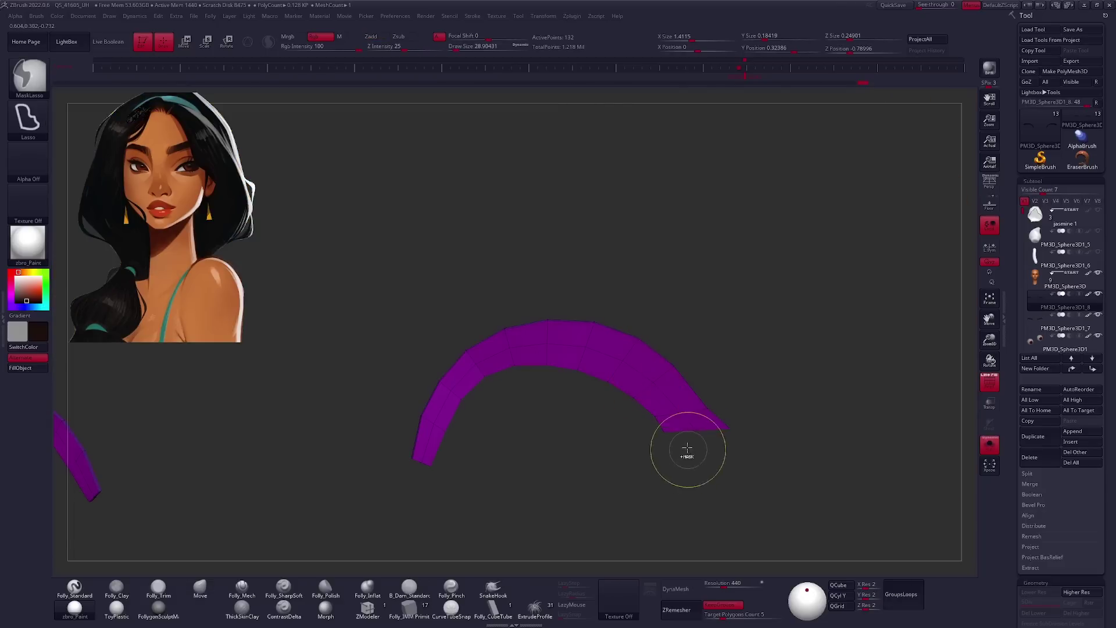
Mask most of the strip and shape the wing along both upper eyelids with Move.
ctrl+drag(519, 358, 672, 436)
key(shift+s)
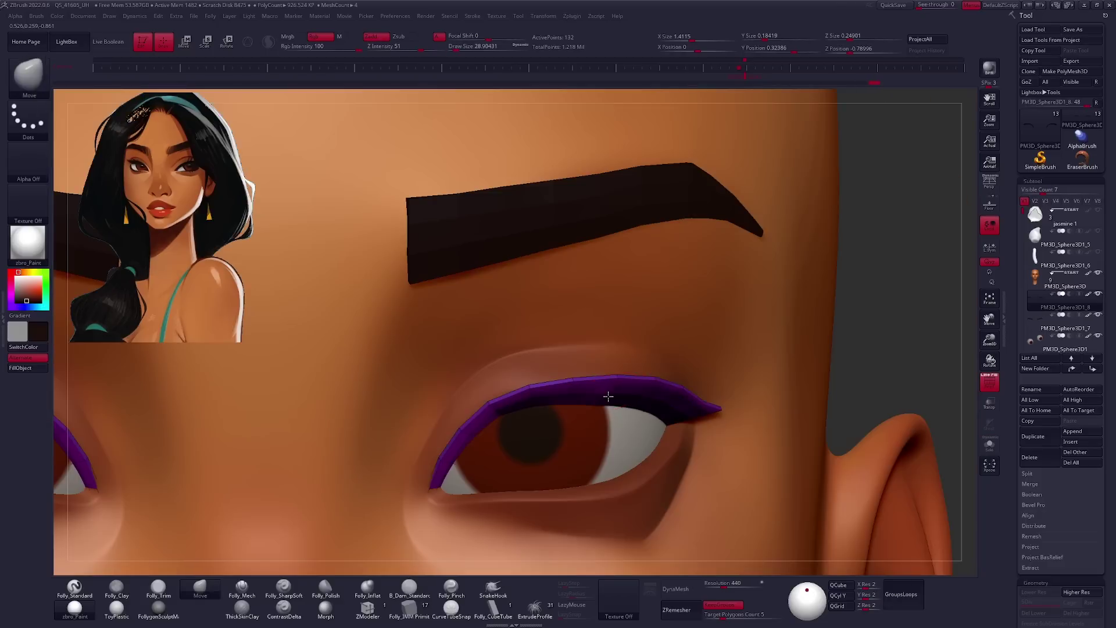
mouse_move(644, 404)
right_down()
mouse_move(662, 408)
mouse_move(552, 395)
right_up()
key(space)
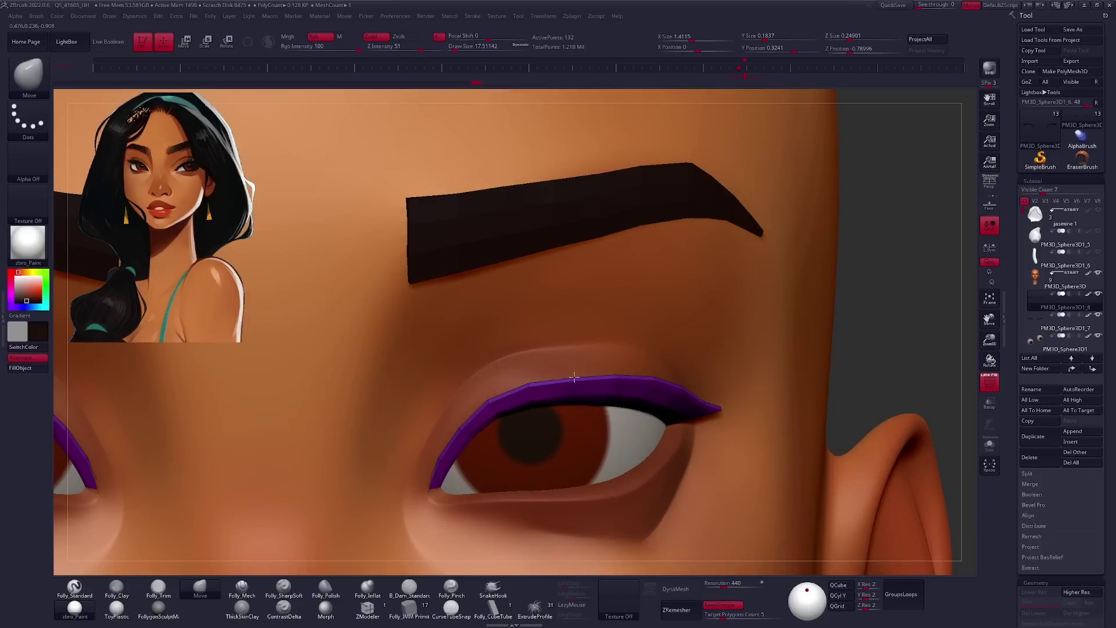
mouse_move(652, 379)
right_down()
mouse_move(616, 409)
mouse_move(598, 364)
right_up()
key(space)
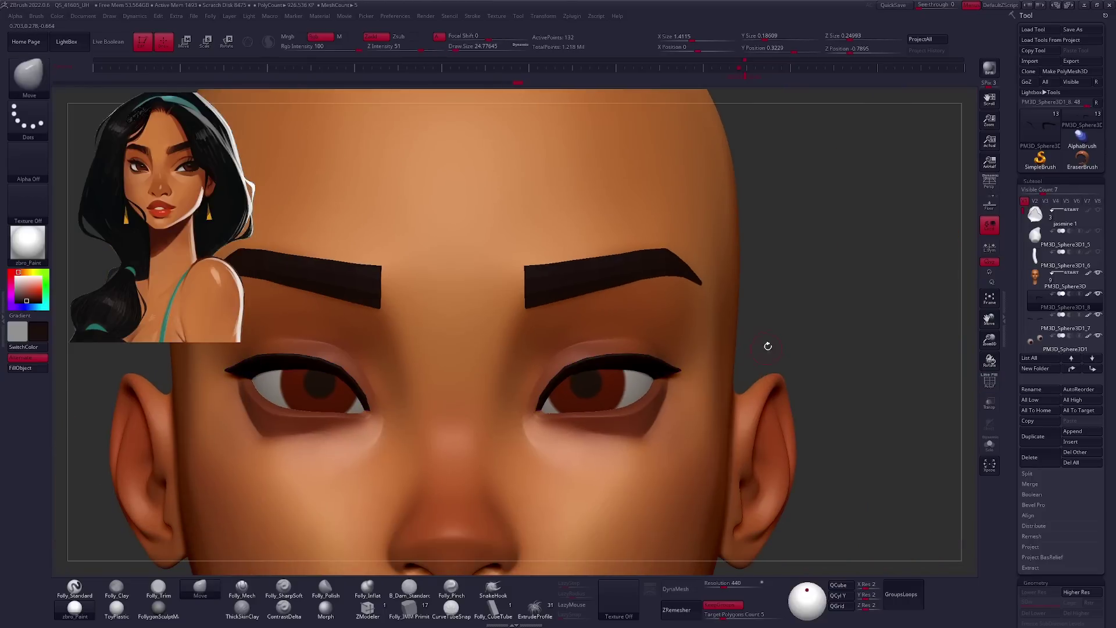
click(558, 199)
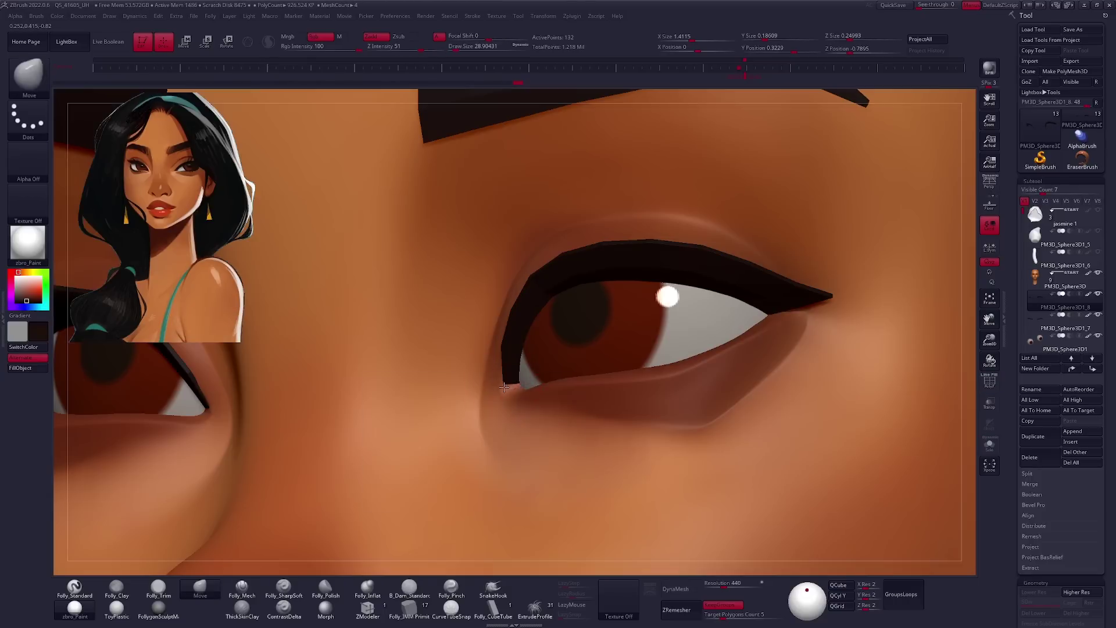
Duplicate the eyeliner subtool and rotate the copy into a downward curve.
key(shift+f)
alt+drag(507, 331, 738, 367)
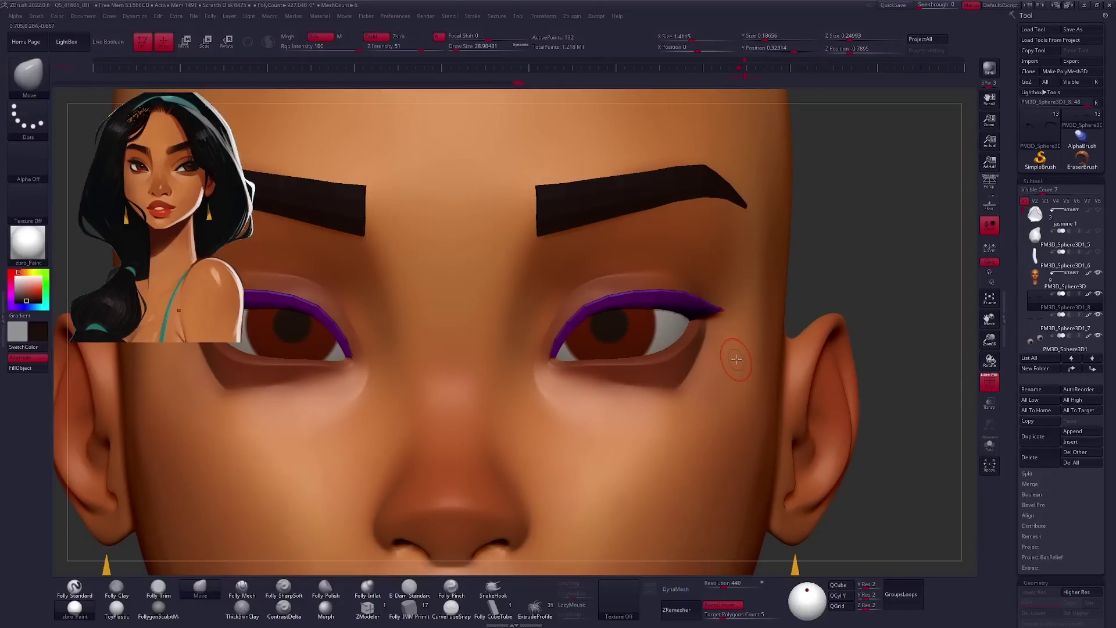
click(1026, 432)
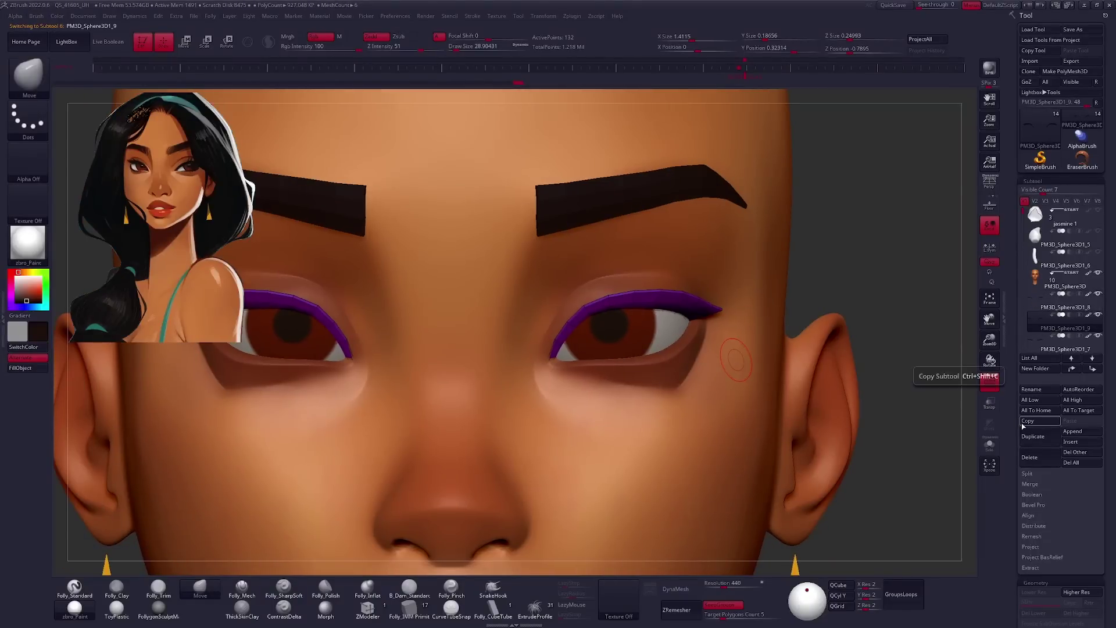
alt+drag(865, 380, 756, 407)
key(r)
drag(682, 349, 566, 462)
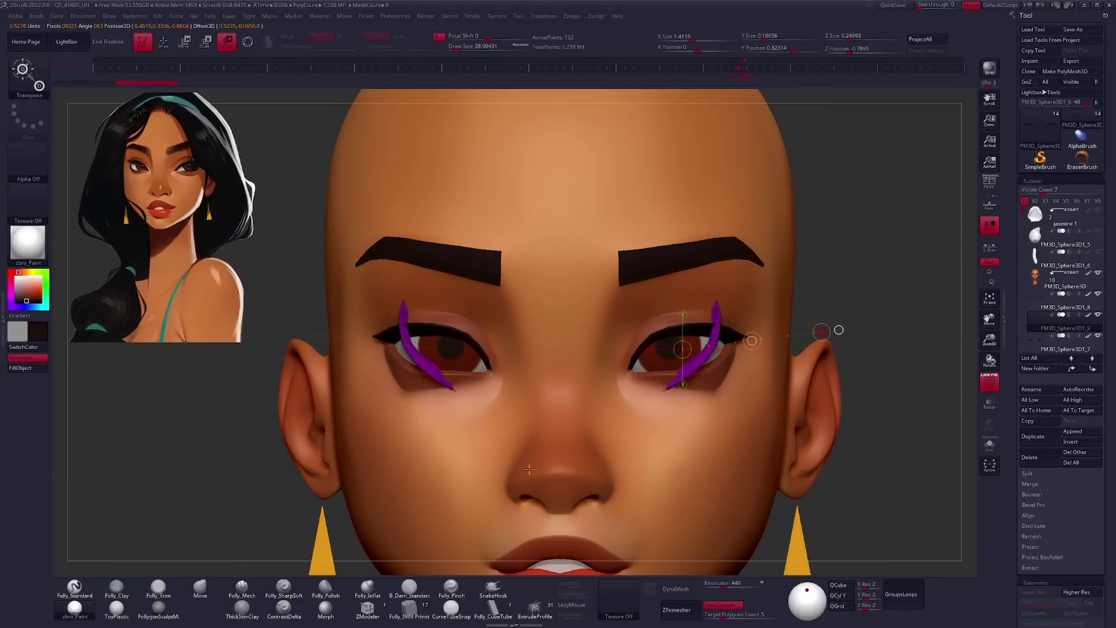
key(r)
mouse_move(497, 413)
right_down()
mouse_move(677, 346)
mouse_move(587, 392)
right_up()
Solo the copy and remove polygons with ZModeler to thin it into a lower strip.
key(q)
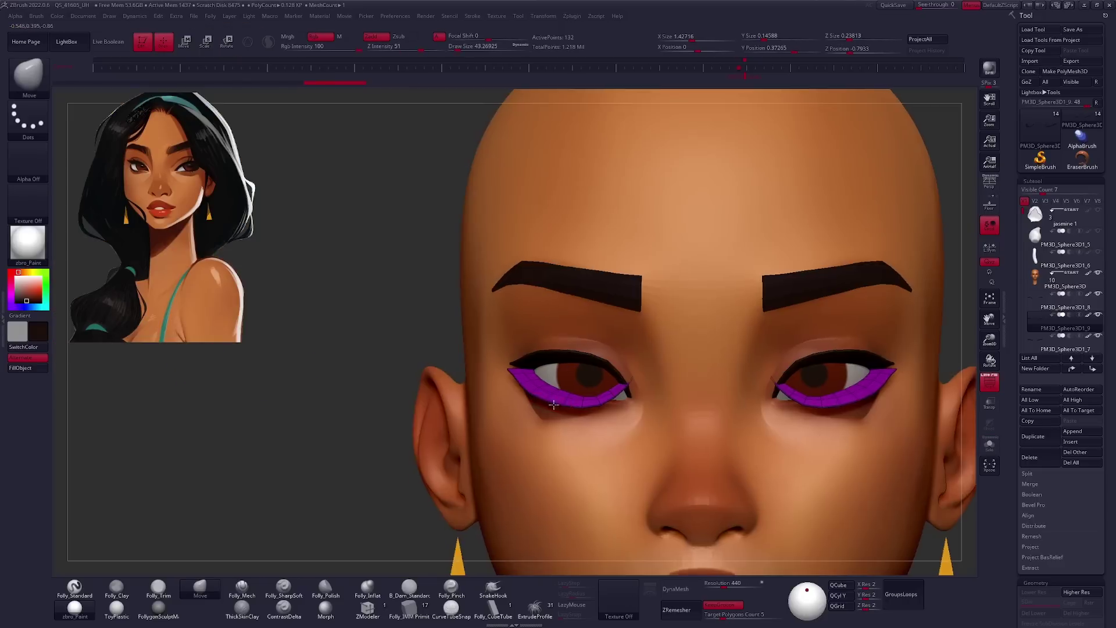
alt+right_drag(746, 410, 714, 353)
key(b)
key(z)
key(m)
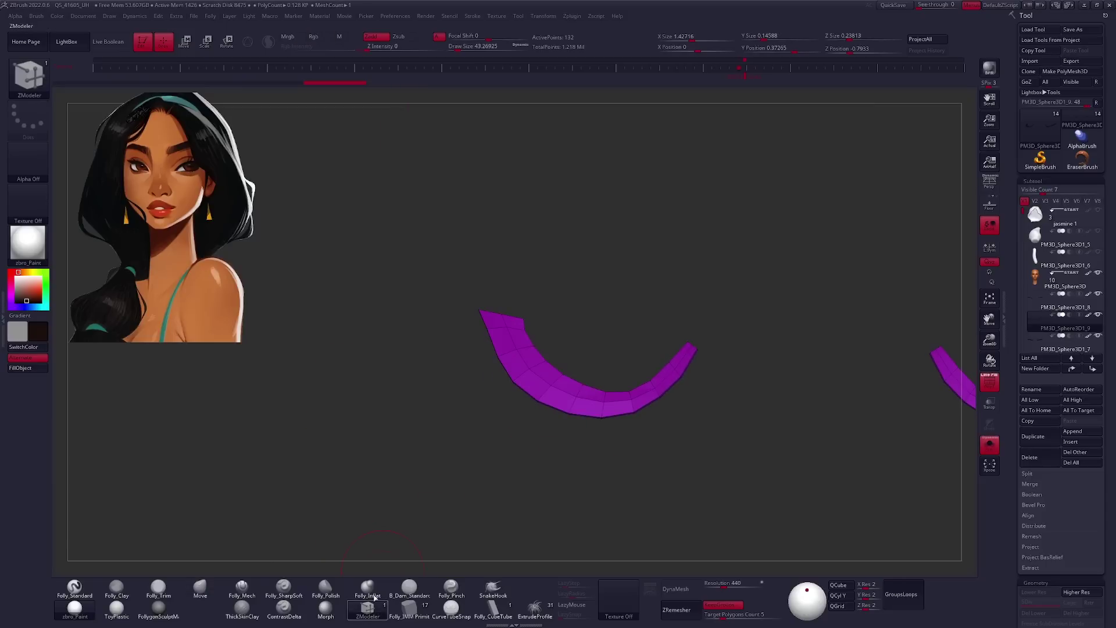
key(ctrl+shift+z)
key(ctrl+shift+z)
key(ctrl+shift+z)
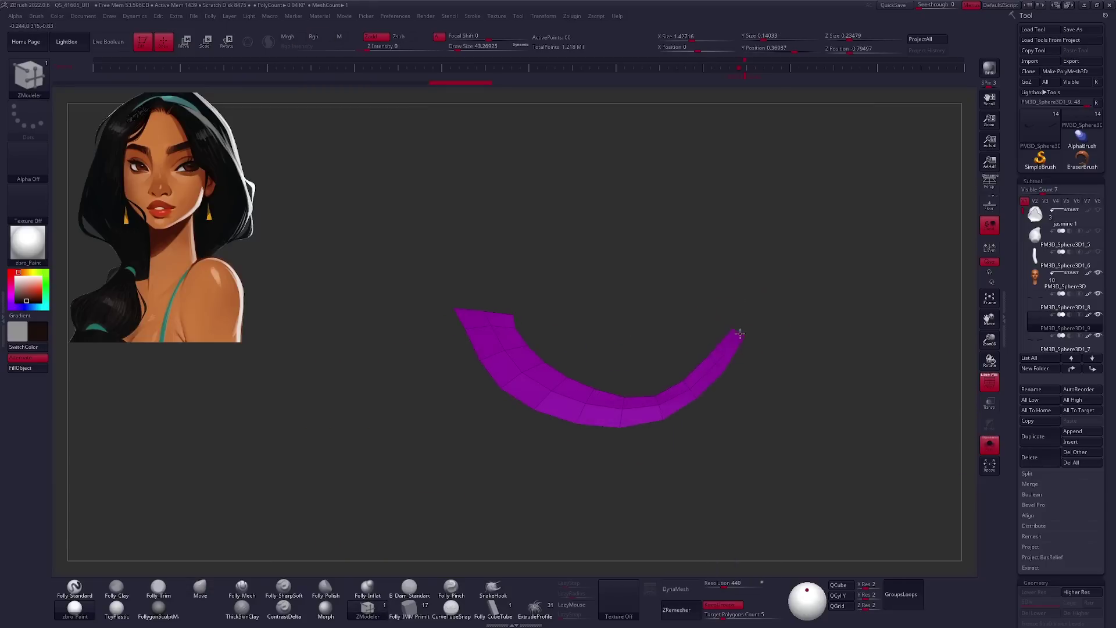
ctrl+alt+shift+drag(653, 413, 595, 386)
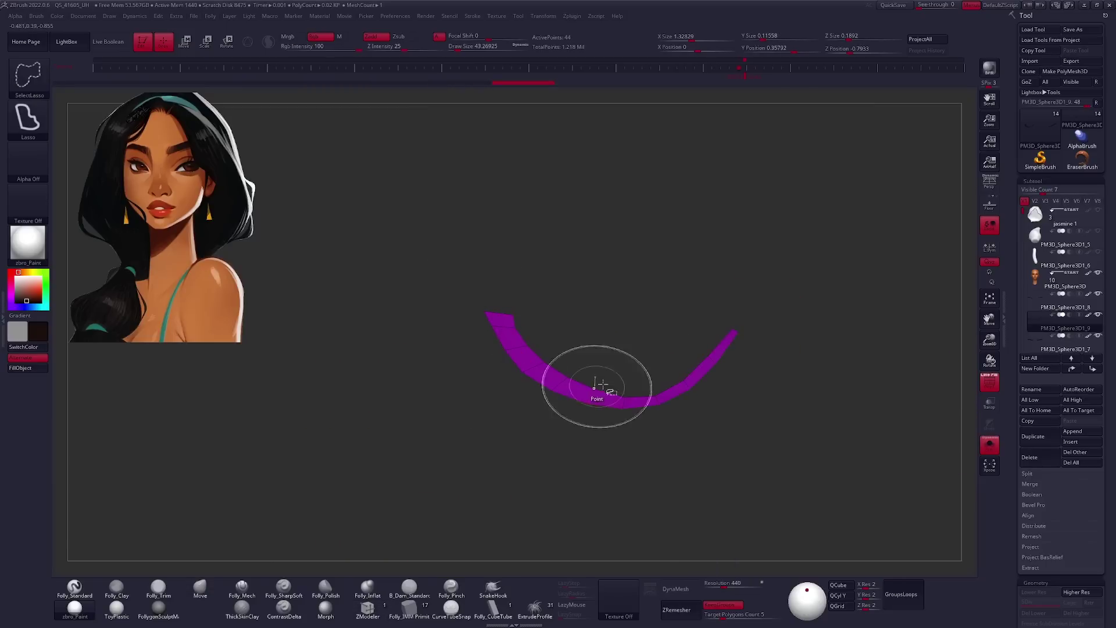
key(space)
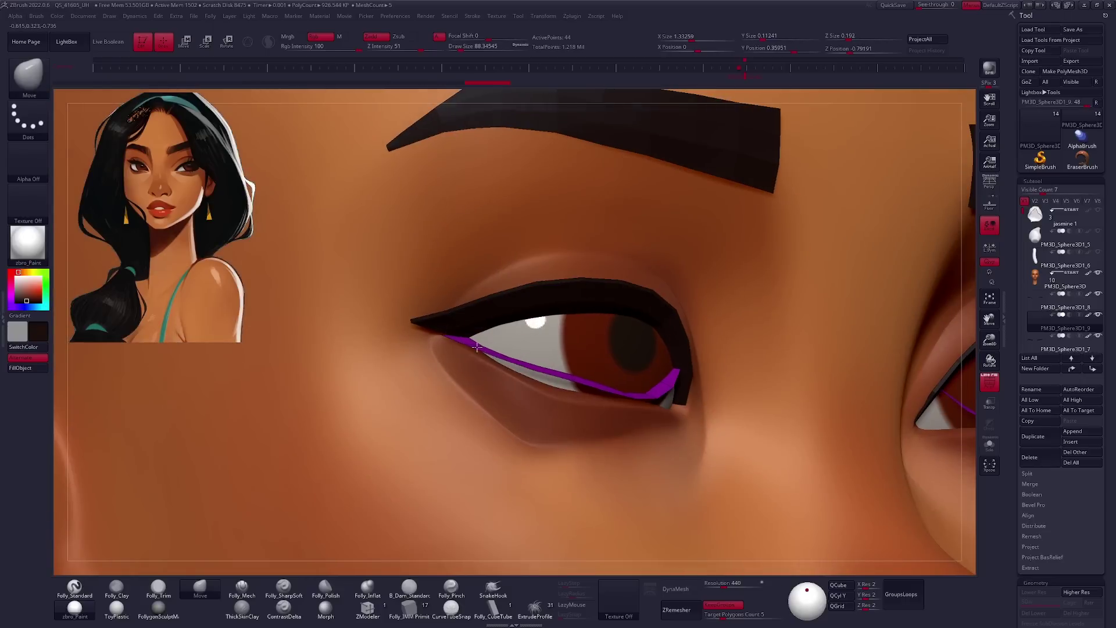
Rotate the lower liner with Transpose to line up with the eye.
right_drag(541, 421, 579, 425)
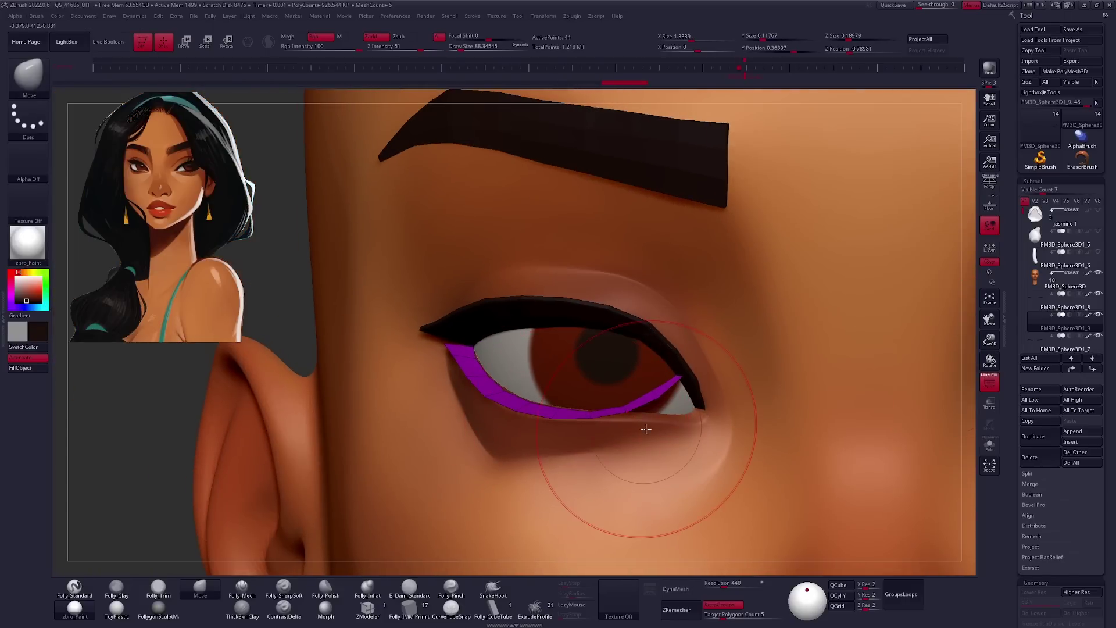
right_drag(576, 399, 613, 388)
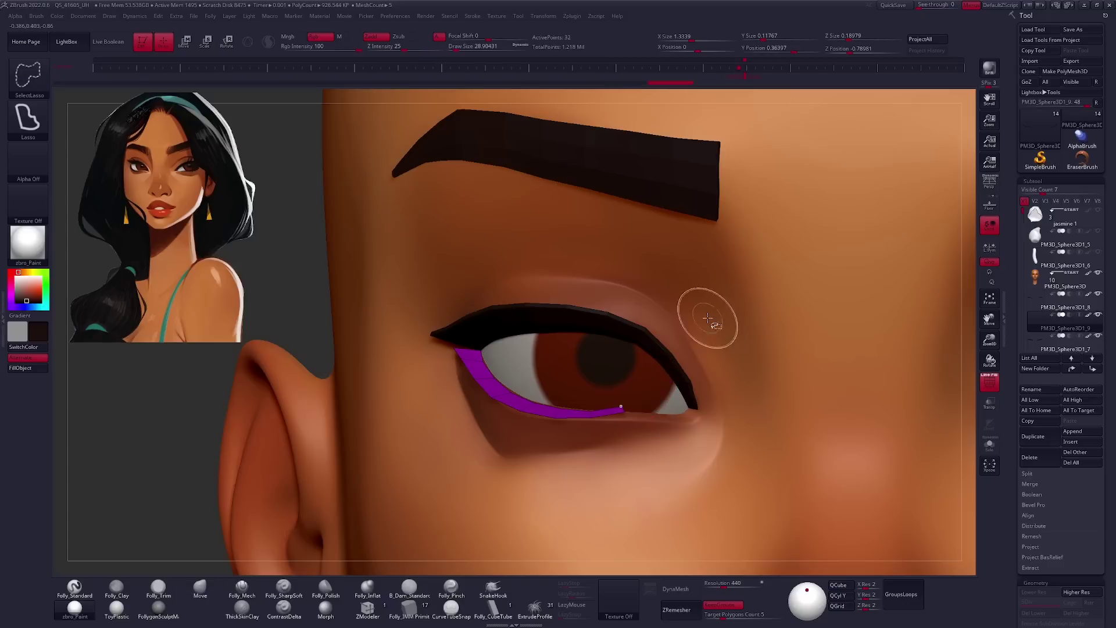
right_drag(707, 318, 588, 420)
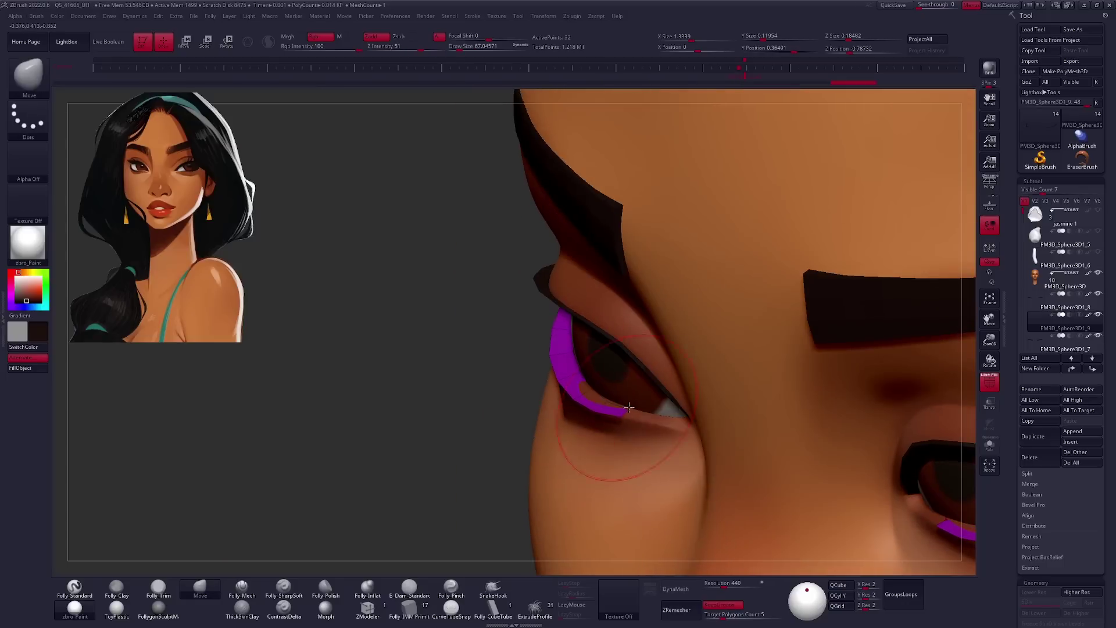
right_drag(607, 382, 551, 402)
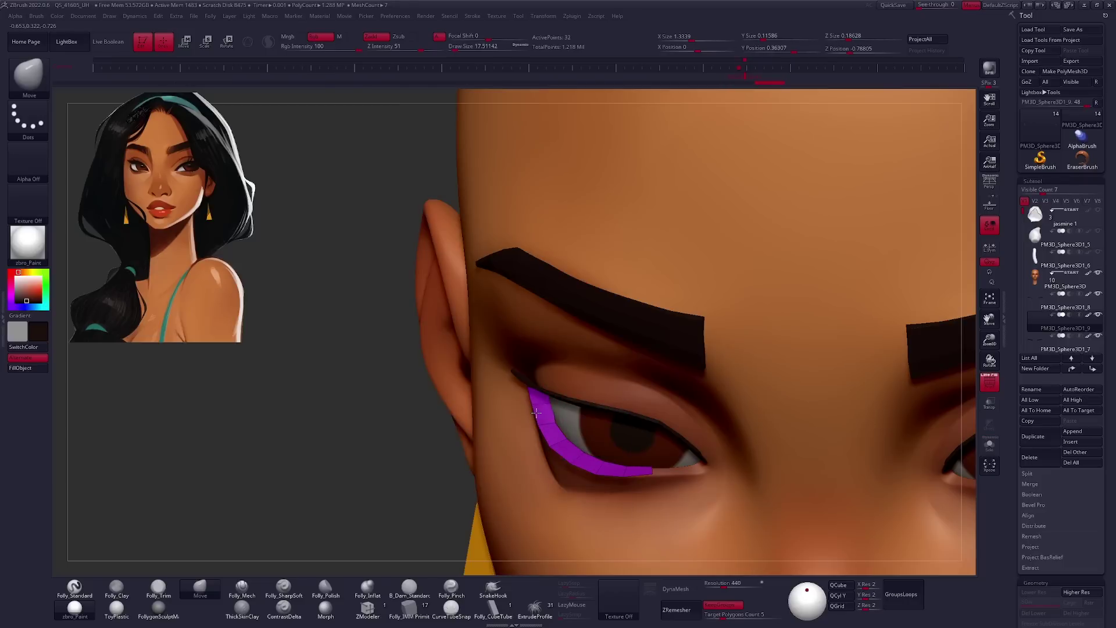
key(shift+ctrl+s)
key(w)
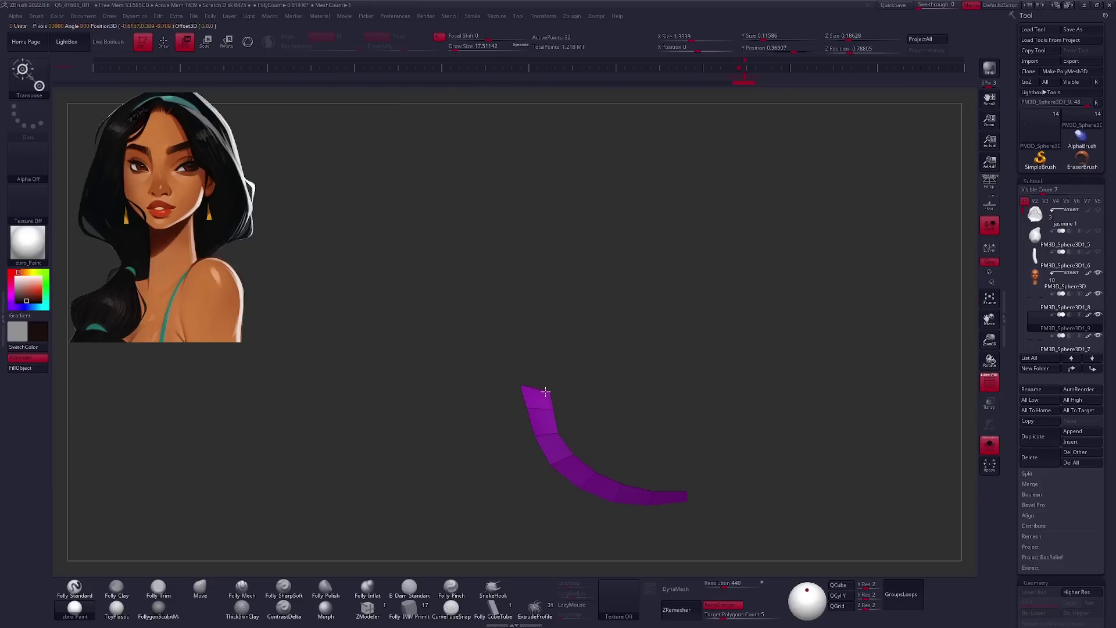
key(r)
key(shift+ctrl+s)
mouse_move(588, 407)
right_down()
mouse_move(509, 401)
mouse_move(570, 395)
right_up()
Push the purple lower liner under the eye with the Move brush.
key(b)
key(m)
key(v)
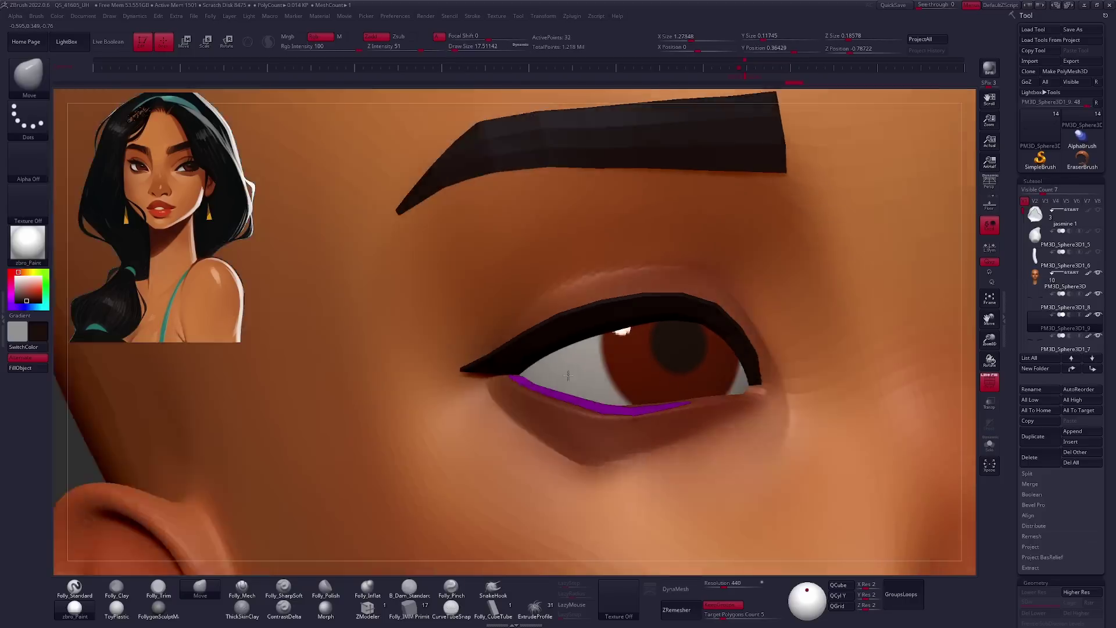
right_click(569, 395)
mouse_move(570, 395)
right_down()
mouse_move(507, 394)
mouse_move(528, 429)
mouse_move(553, 429)
right_up()
right_click(552, 424)
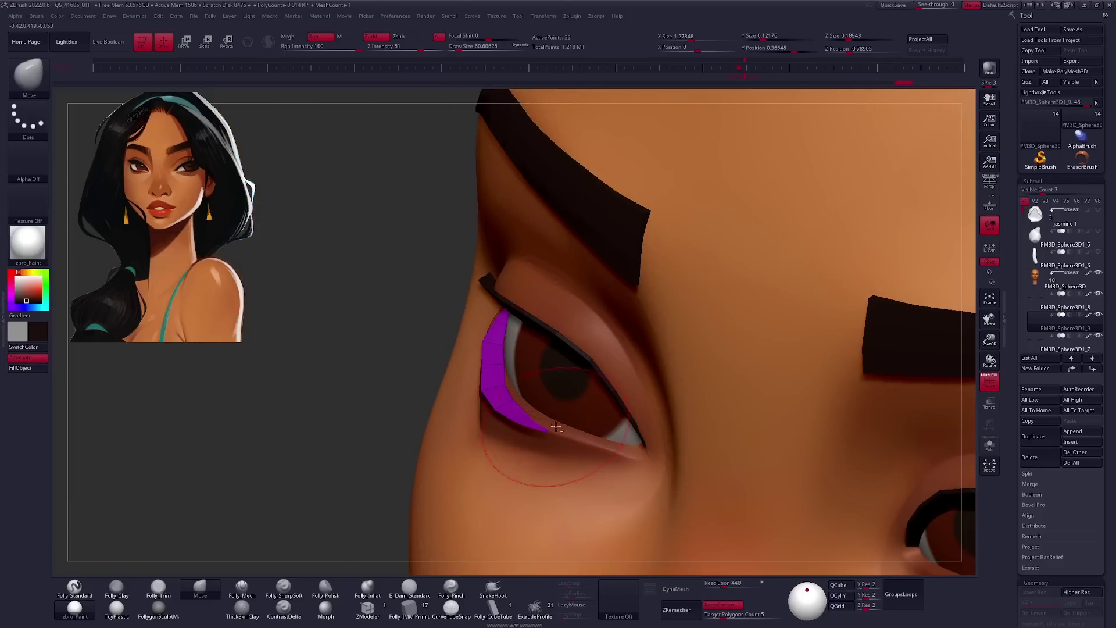
right_click(542, 387)
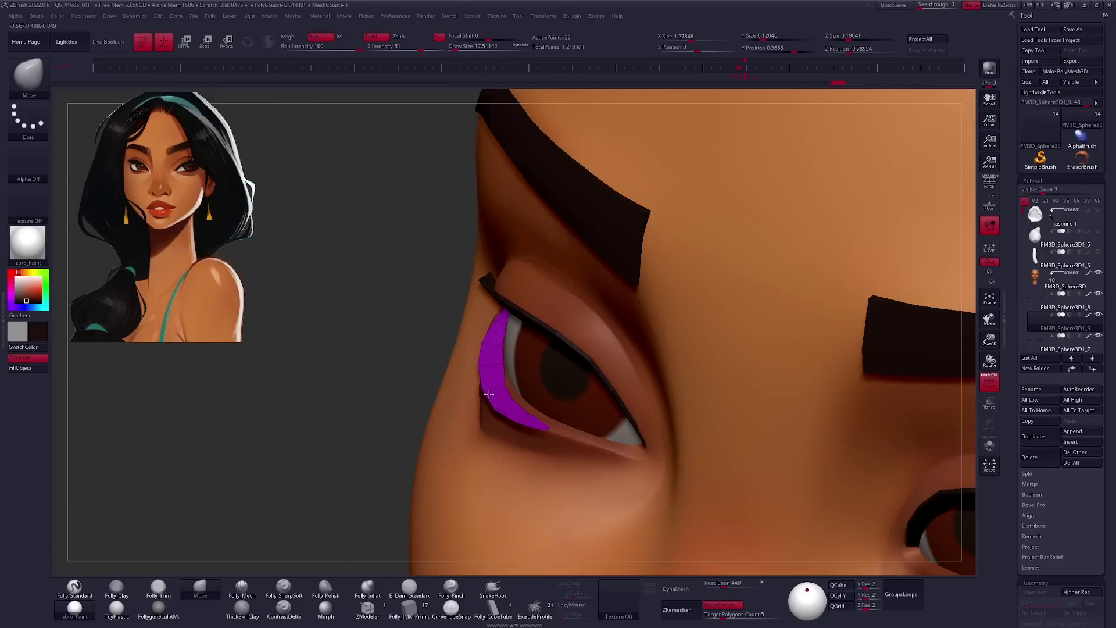
mouse_move(539, 395)
right_down()
mouse_move(607, 464)
mouse_move(646, 392)
right_up()
key(f)
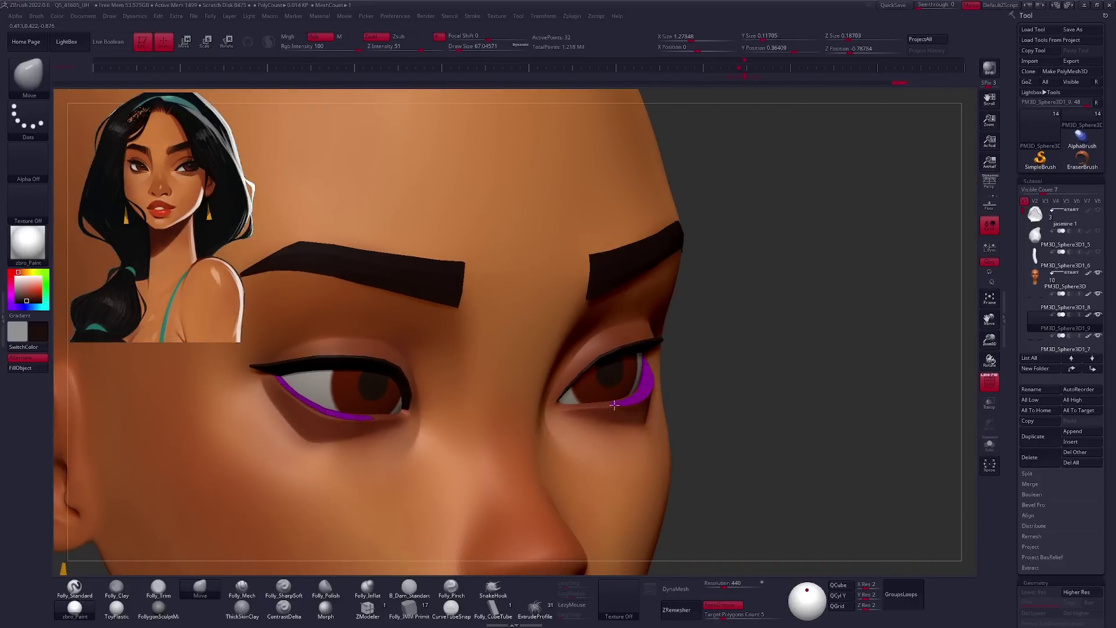
right_drag(620, 416, 528, 454)
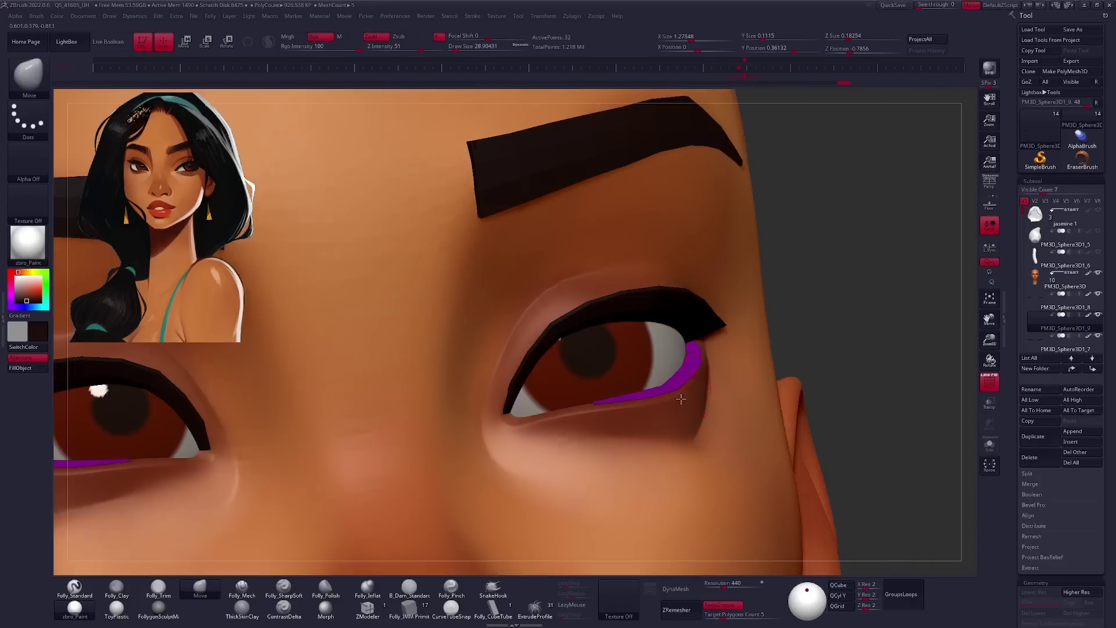
Solo the purple eyeliner strip and switch to ZModeler.
key(b)
key(z)
key(m)
key(space)
Extrude and pull out a new end segment on the lower liner strip with ZModeler.
key(b)
key(m)
key(v)
ctrl+right_drag(615, 379, 555, 440)
key(space)
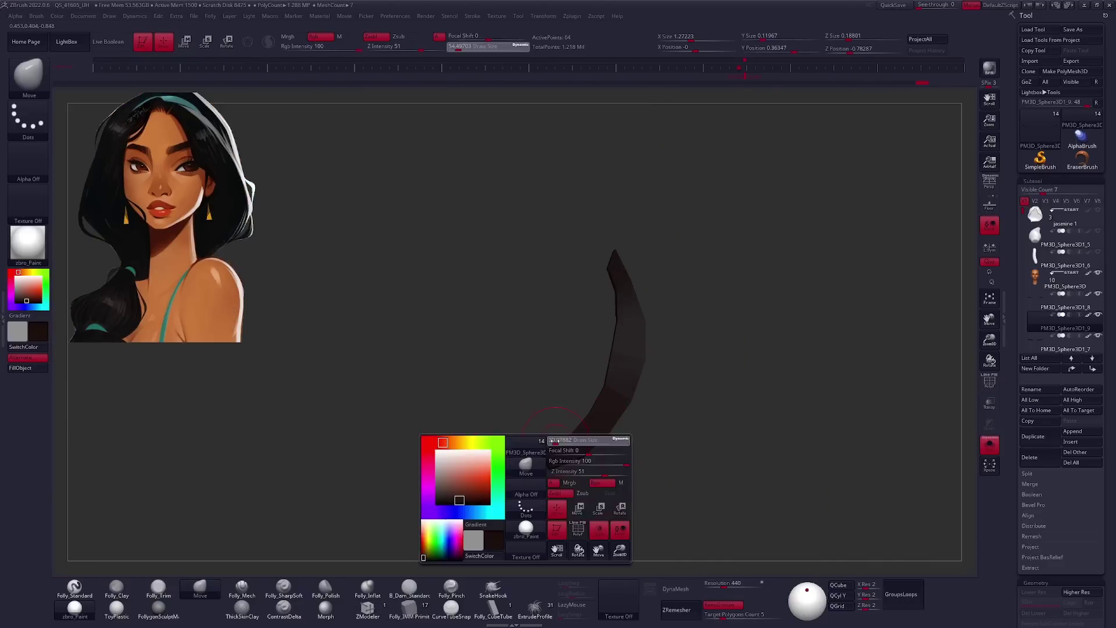
key(b)
key(z)
key(m)
mouse_move(418, 545)
ctrl+right_down()
mouse_move(567, 404)
mouse_move(574, 413)
ctrl+right_up()
key(space)
click(573, 413)
drag(573, 414, 546, 425)
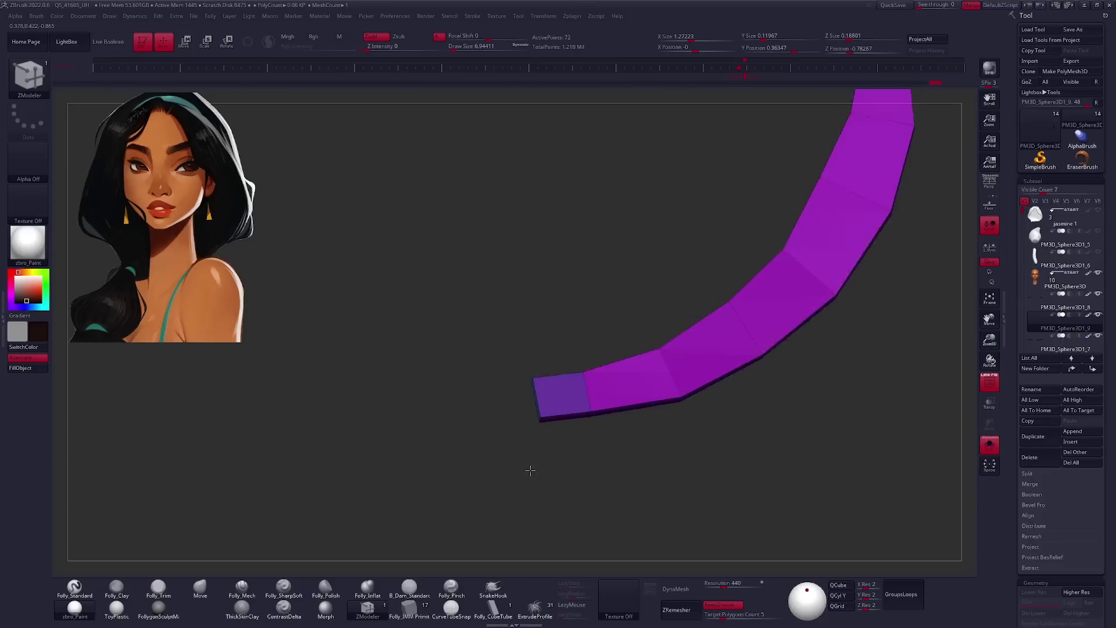
Begin masking the soloed green strip and shrink the brush to about 25.
ctrl+click(547, 425)
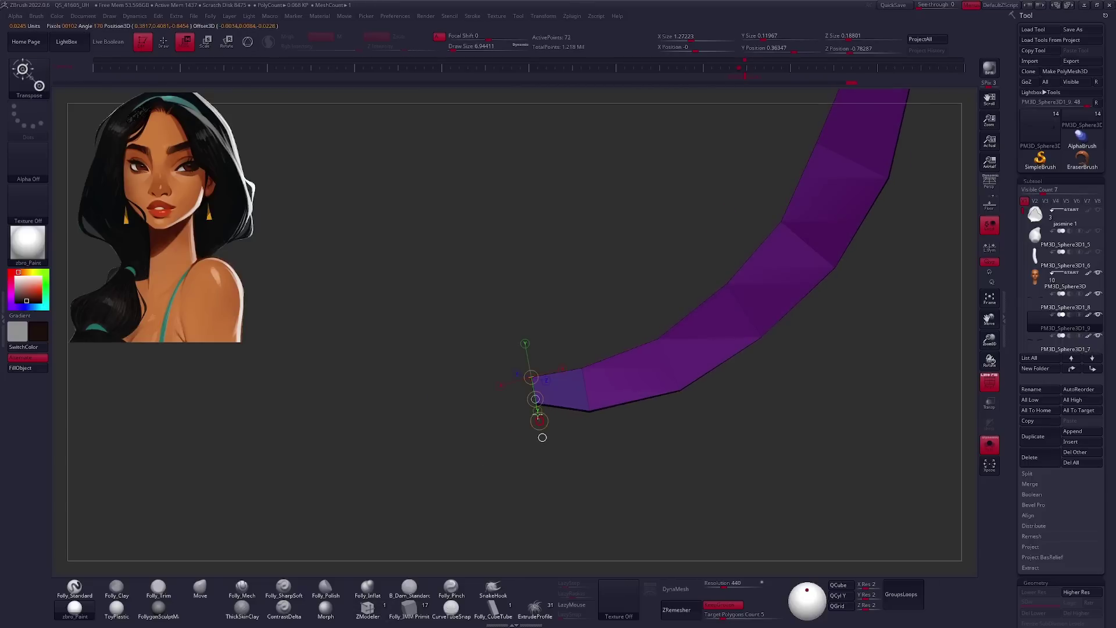
key(ctrl+z)
key(q)
click(989, 444)
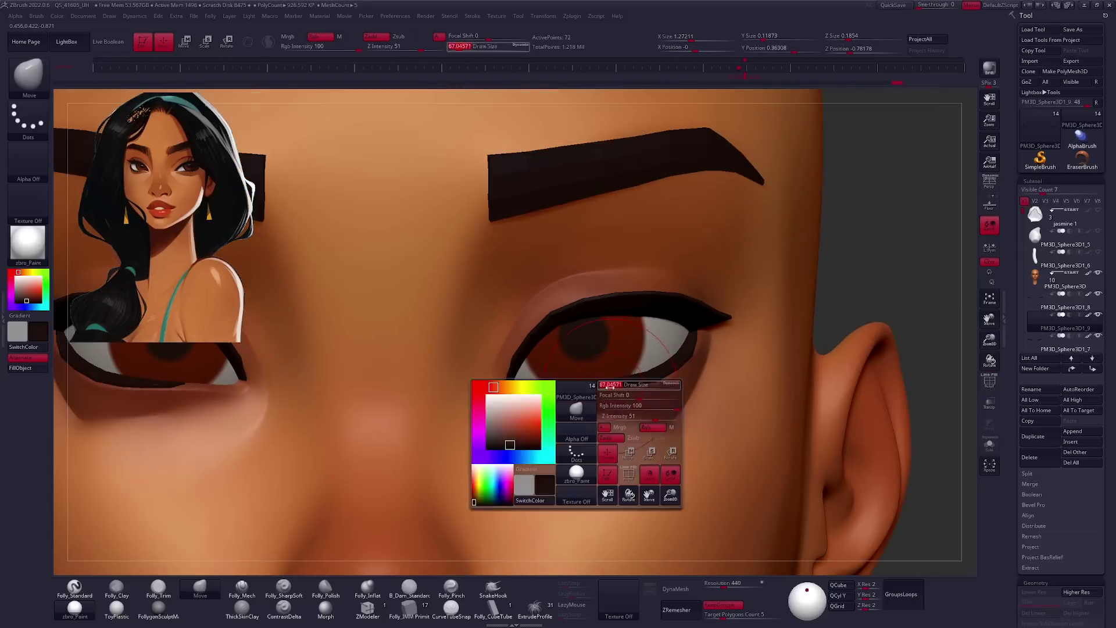
mouse_move(637, 392)
right_down()
mouse_move(581, 432)
mouse_move(638, 401)
mouse_move(587, 407)
mouse_move(550, 432)
mouse_move(523, 418)
mouse_move(608, 365)
right_up()
key(shift+s)
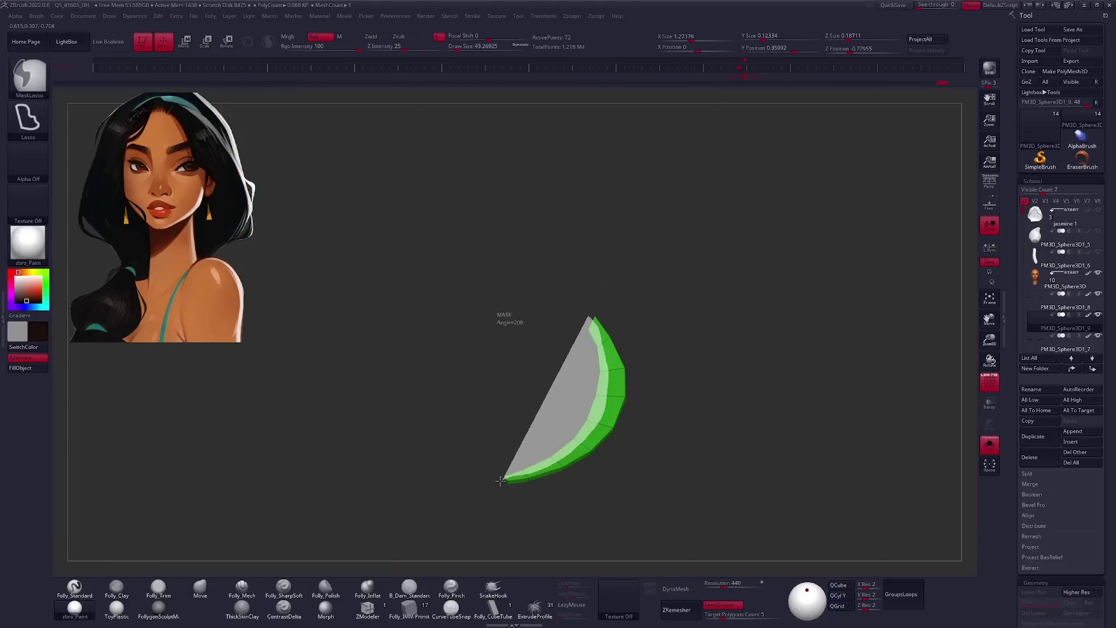
drag(509, 478, 511, 479)
key(shift+s)
key(space)
key(shift+s)
mouse_move(540, 478)
right_down()
mouse_move(512, 454)
mouse_move(580, 411)
right_up()
Mask the strip's upper part and bend its unmasked end with Transpose.
key(b)
key(z)
key(m)
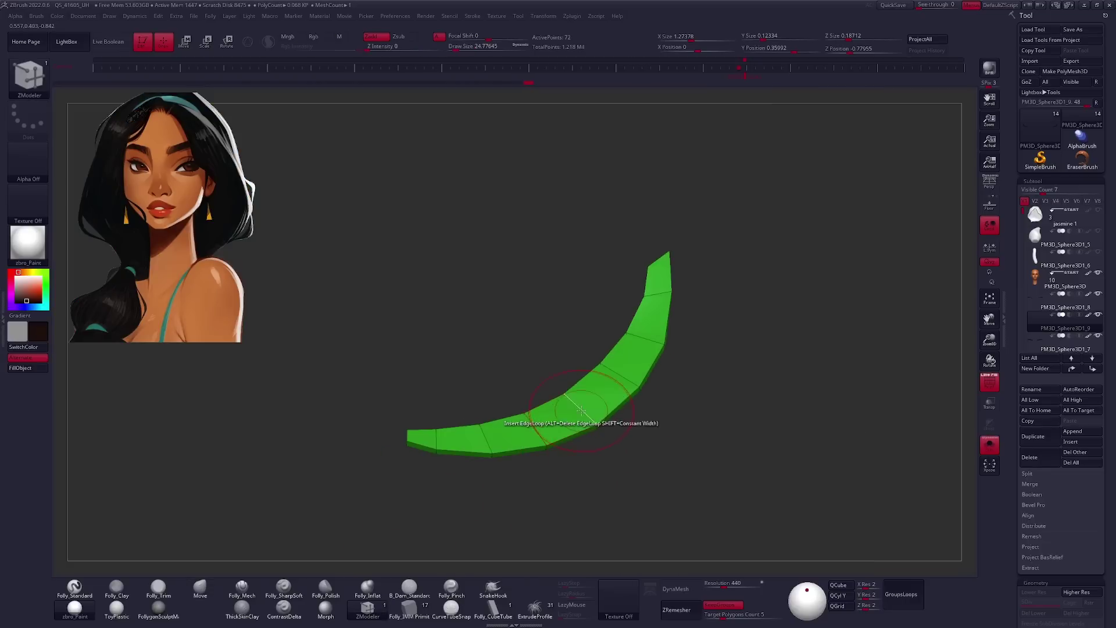
right_drag(660, 314, 668, 259)
mouse_move(665, 247)
ctrl+shift+mouse_down()
mouse_move(407, 448)
mouse_move(508, 465)
ctrl+shift+mouse_up()
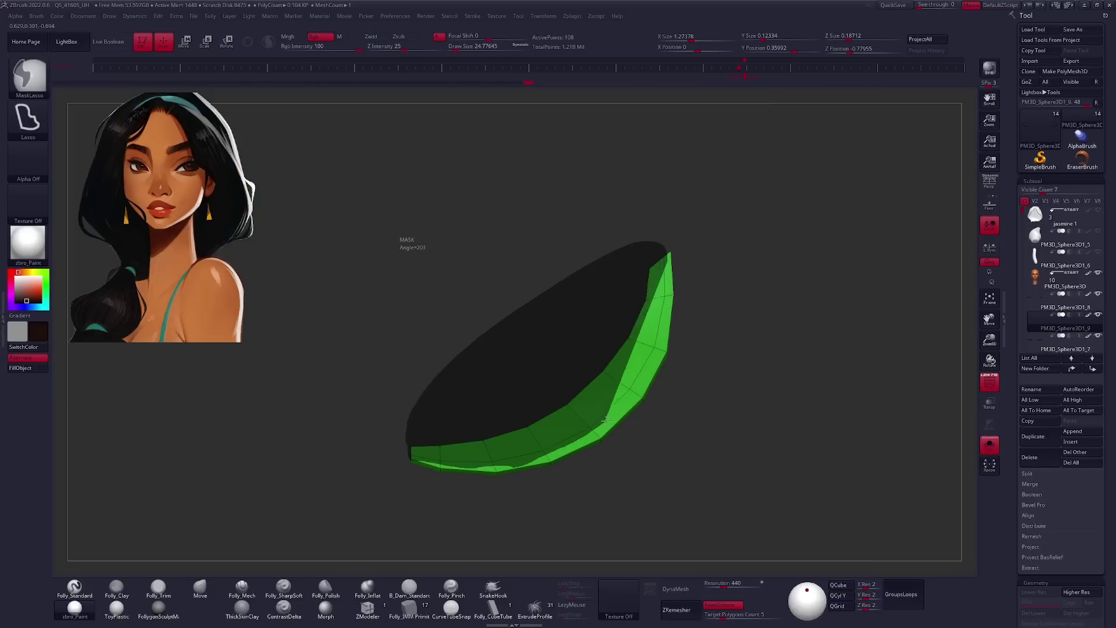
ctrl+drag(663, 334, 667, 256)
right_drag(531, 398, 518, 337)
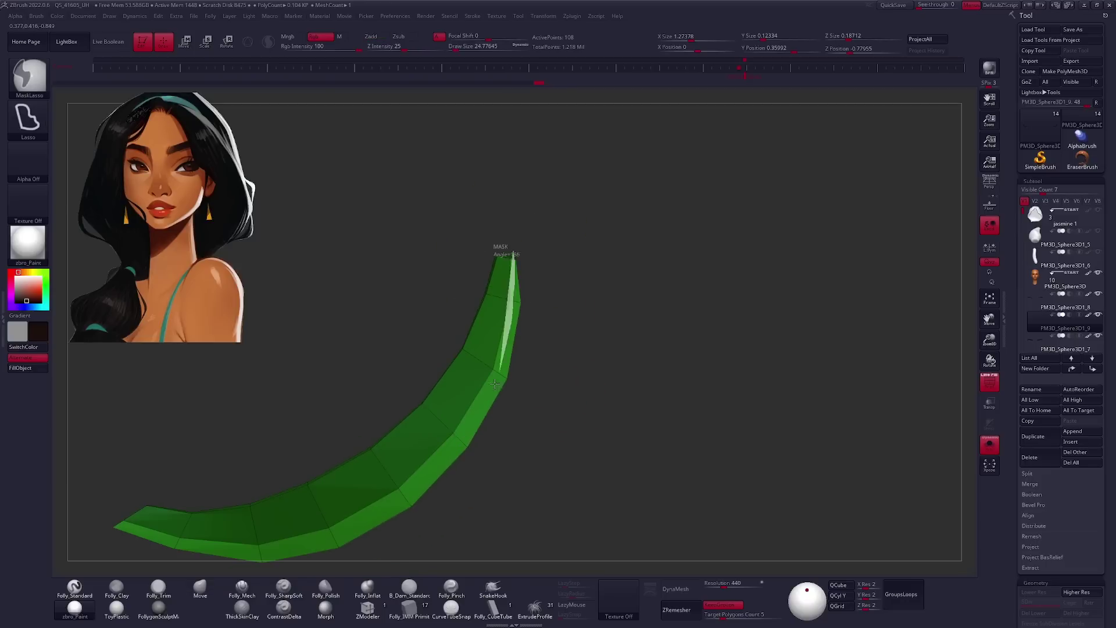
key(w)
right_drag(575, 375, 523, 295)
drag(610, 250, 615, 360)
mouse_move(615, 360)
right_down()
mouse_move(697, 344)
mouse_move(521, 374)
mouse_move(558, 349)
mouse_move(613, 383)
mouse_move(638, 454)
mouse_move(622, 370)
right_up()
key(q)
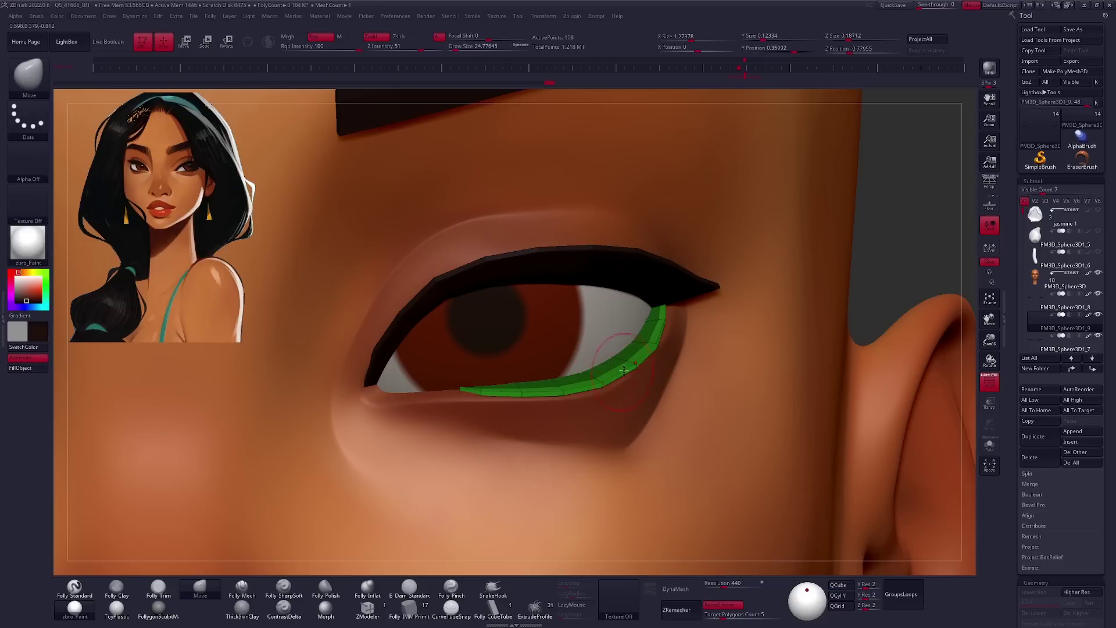
Mask and smooth the strip so it hugs the lower lid.
mouse_move(675, 331)
right_down()
mouse_move(609, 394)
mouse_move(534, 430)
mouse_move(642, 420)
mouse_move(388, 314)
right_up()
key(ctrl+shift+s)
ctrl+drag(574, 395, 730, 262)
shift+right_drag(729, 262, 645, 321)
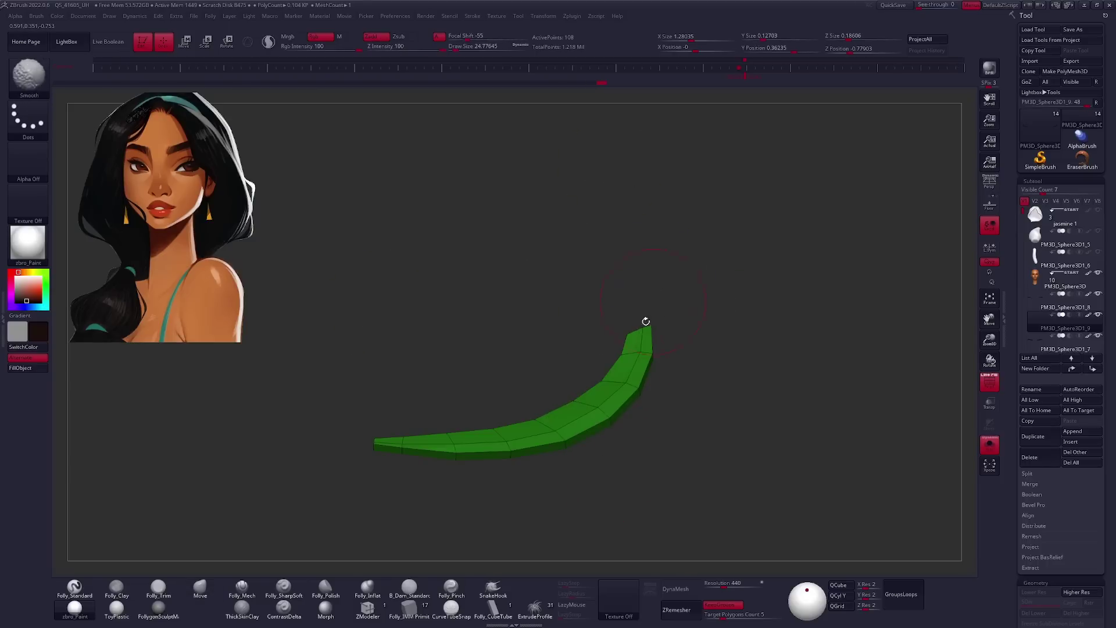
key(ctrl+shift+s)
mouse_move(625, 378)
right_down()
mouse_move(476, 426)
mouse_move(611, 424)
mouse_move(651, 390)
mouse_move(561, 424)
mouse_move(707, 390)
right_up()
key(f)
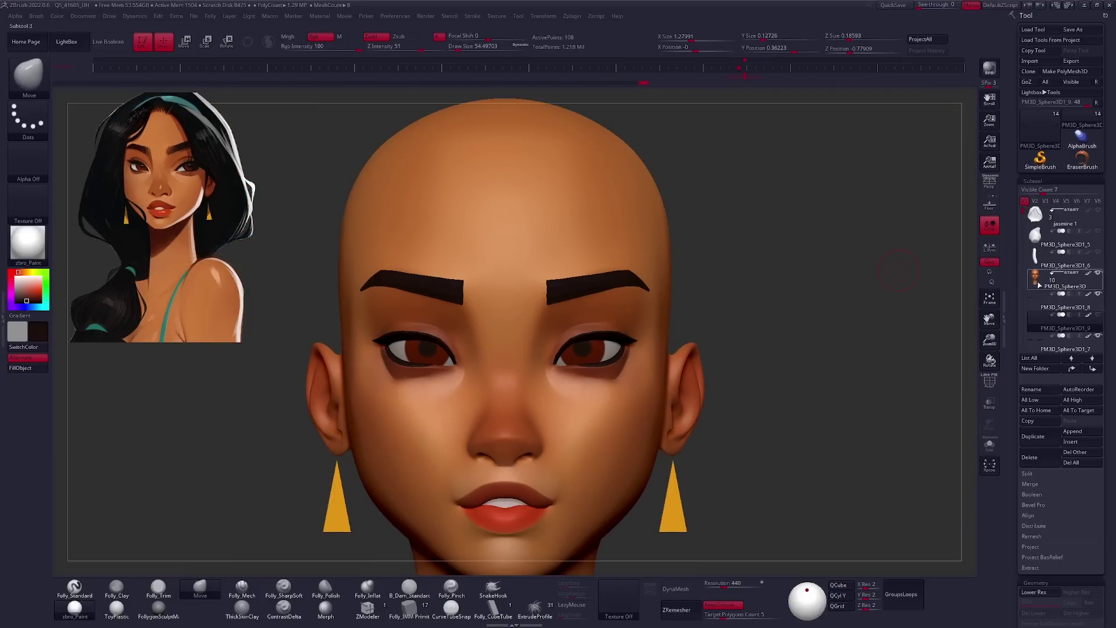
Select the head subtool, mask both eye areas and push the face around the eyes.
click(1041, 288)
alt+right_drag(685, 325, 657, 372)
key(ctrl+shift+s)
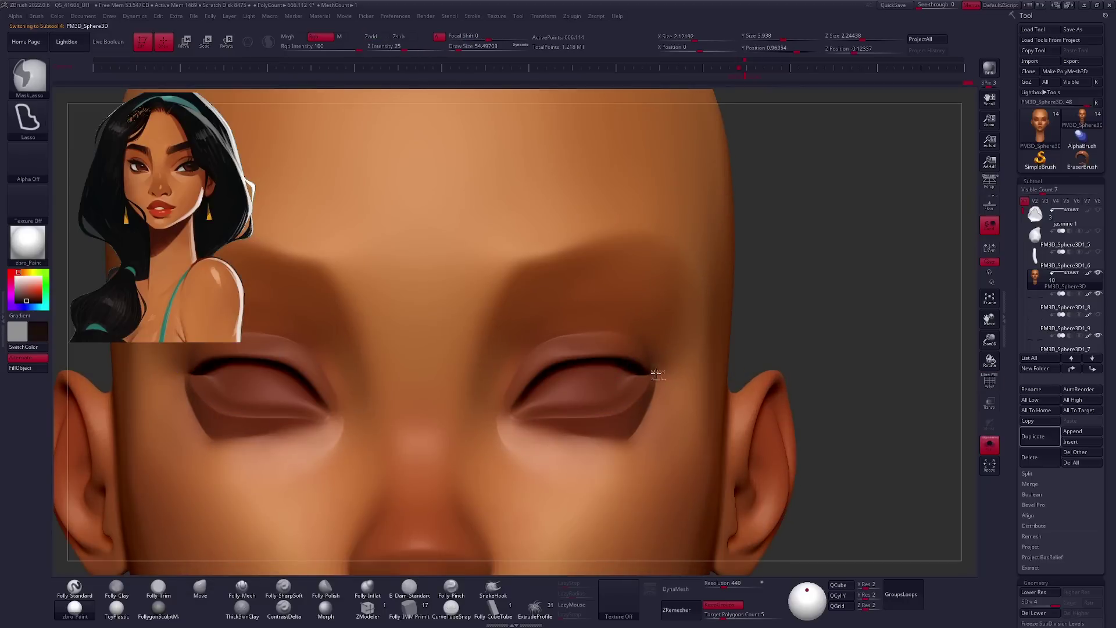
drag(484, 485, 646, 407)
key(ctrl+shift+s)
key(b)
key(m)
key(v)
key(shift+d)
key(shift+d)
drag(692, 369, 639, 393)
mouse_move(639, 391)
right_down()
mouse_move(636, 412)
mouse_move(599, 433)
mouse_move(606, 455)
mouse_move(700, 369)
right_up()
Set the brush size to 60 and mask a softened crescent over the upper eyelid.
key(space)
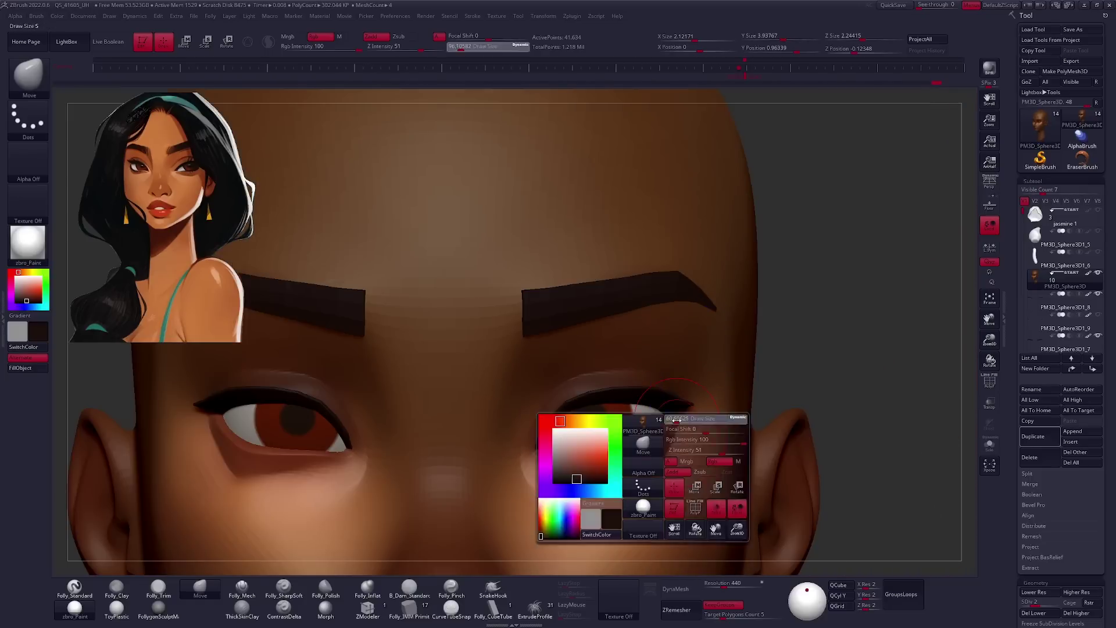
click(1093, 297)
right_drag(848, 372, 837, 313)
key(shift+s)
key(t)
ctrl+right_drag(556, 327, 553, 340)
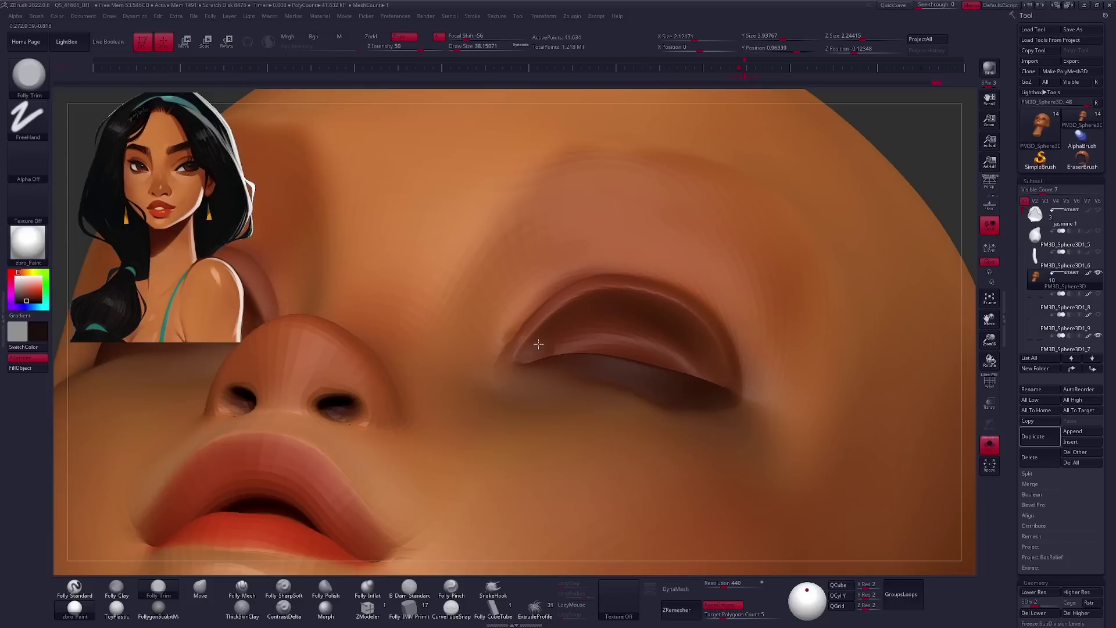
right_drag(889, 278, 920, 276)
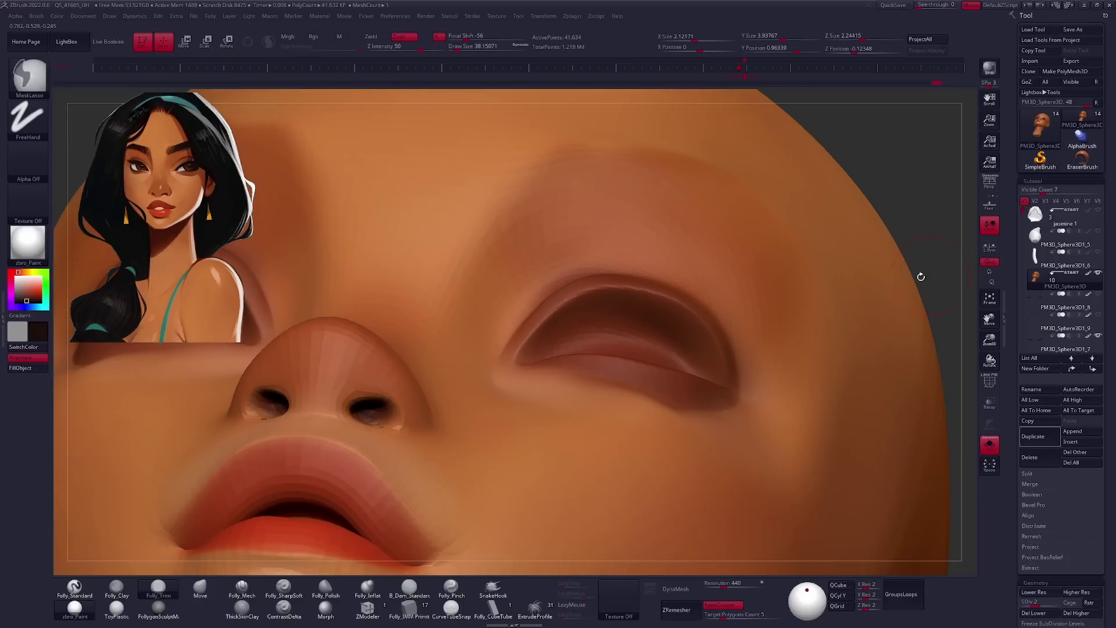
mouse_move(693, 319)
right_down()
mouse_move(740, 324)
mouse_move(485, 371)
right_up()
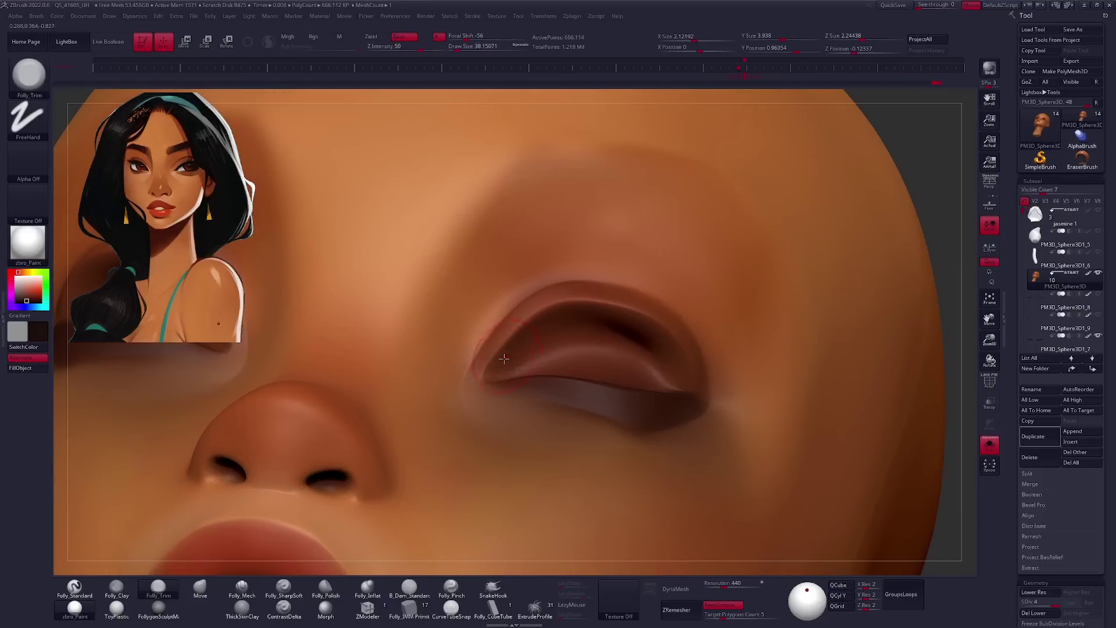
ctrl+drag(531, 316, 562, 300)
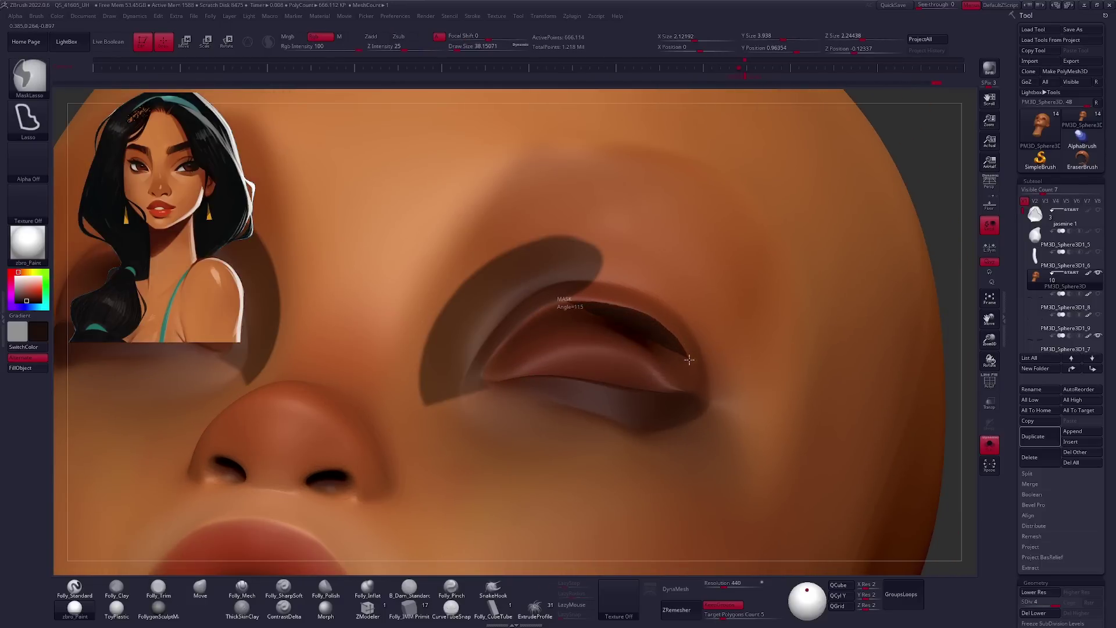
ctrl+drag(688, 359, 635, 349)
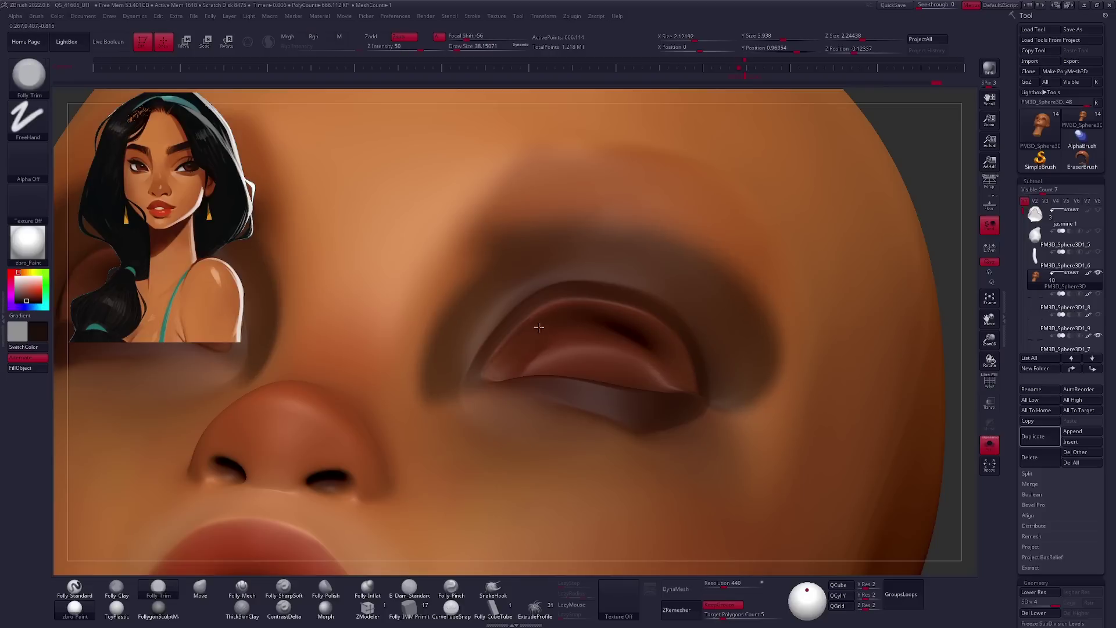
right_drag(610, 318, 661, 336)
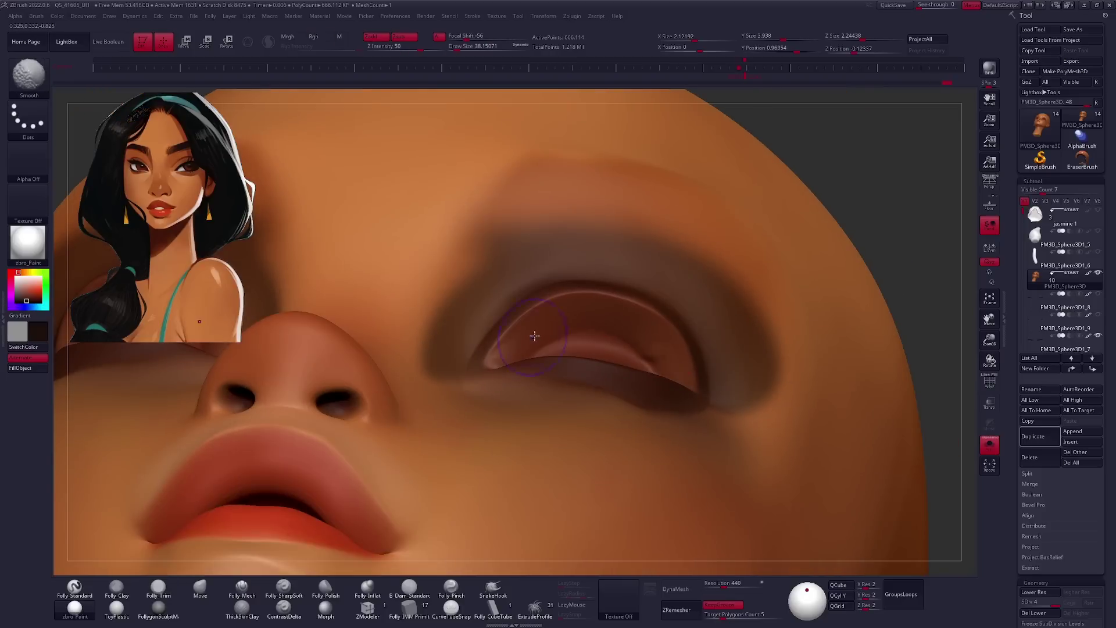
mouse_move(565, 333)
right_down()
mouse_move(627, 365)
mouse_move(538, 367)
right_up()
Carve the eyelid folds with the Folly brushes and raise the head to SDiv 4.
key(b)
key(m)
key(v)
right_click(533, 365)
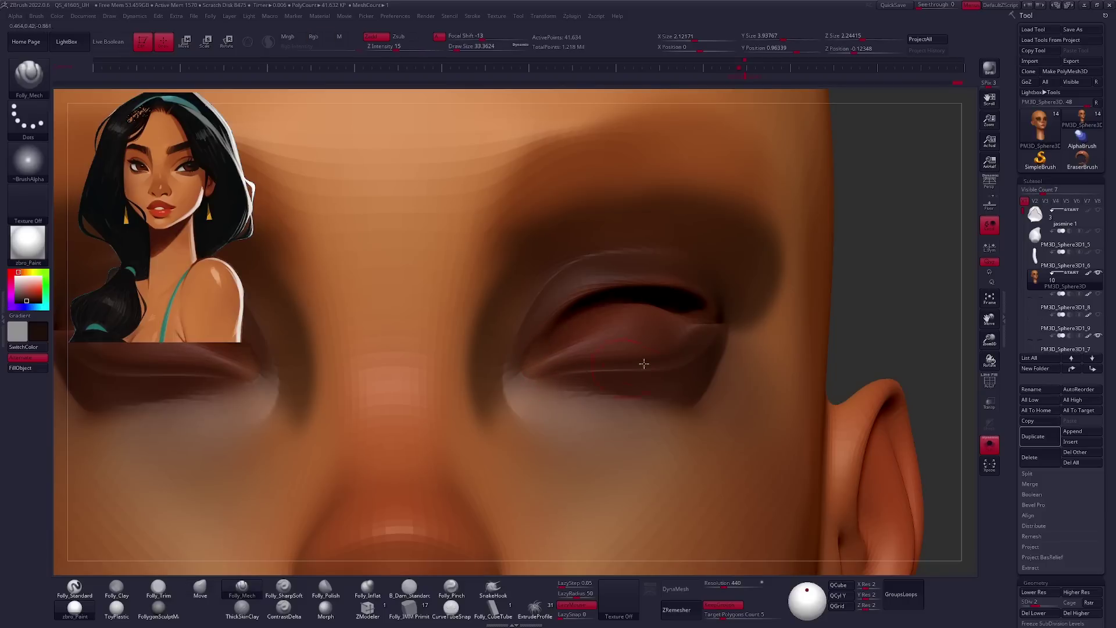
key(space)
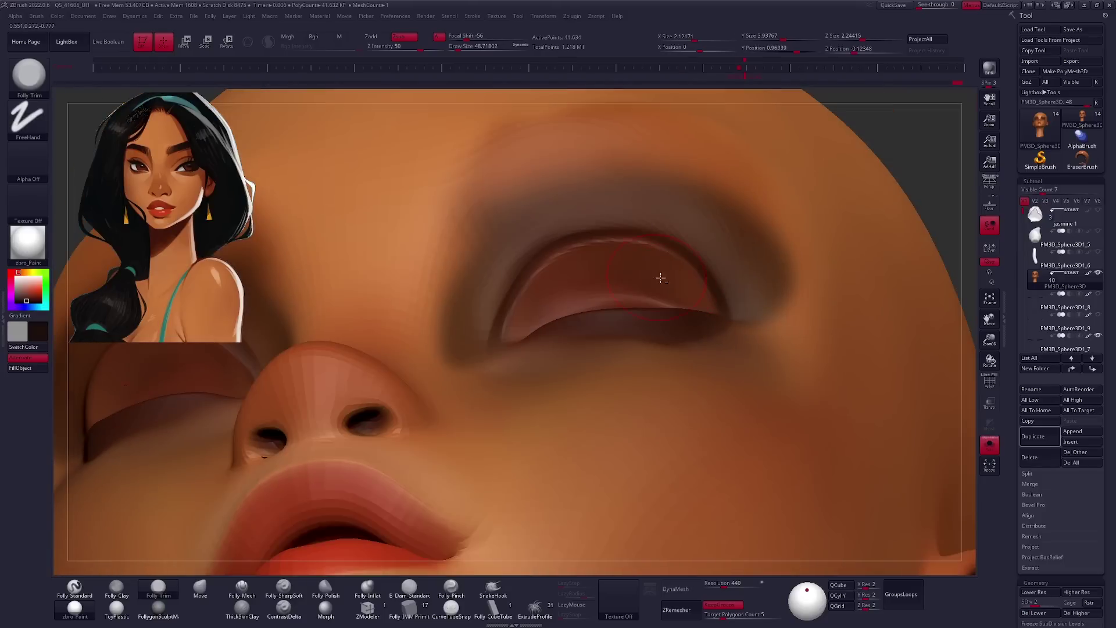
key(d)
key(d)
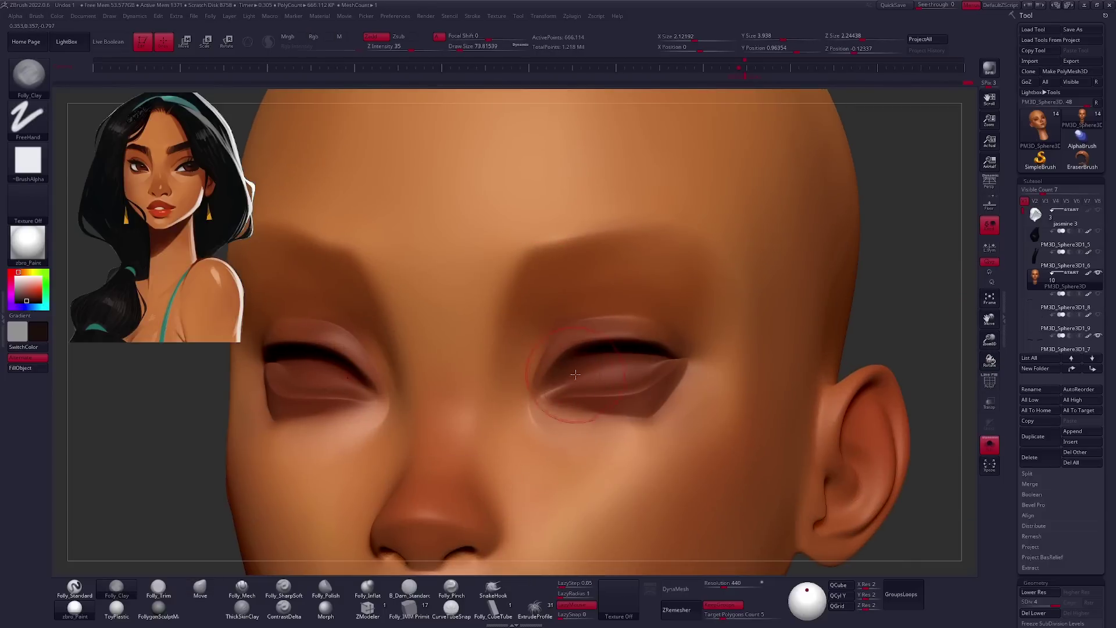
Lasso-mask and invert the right upper eyelid, then push the crease with Folly_Mech.
key(b)
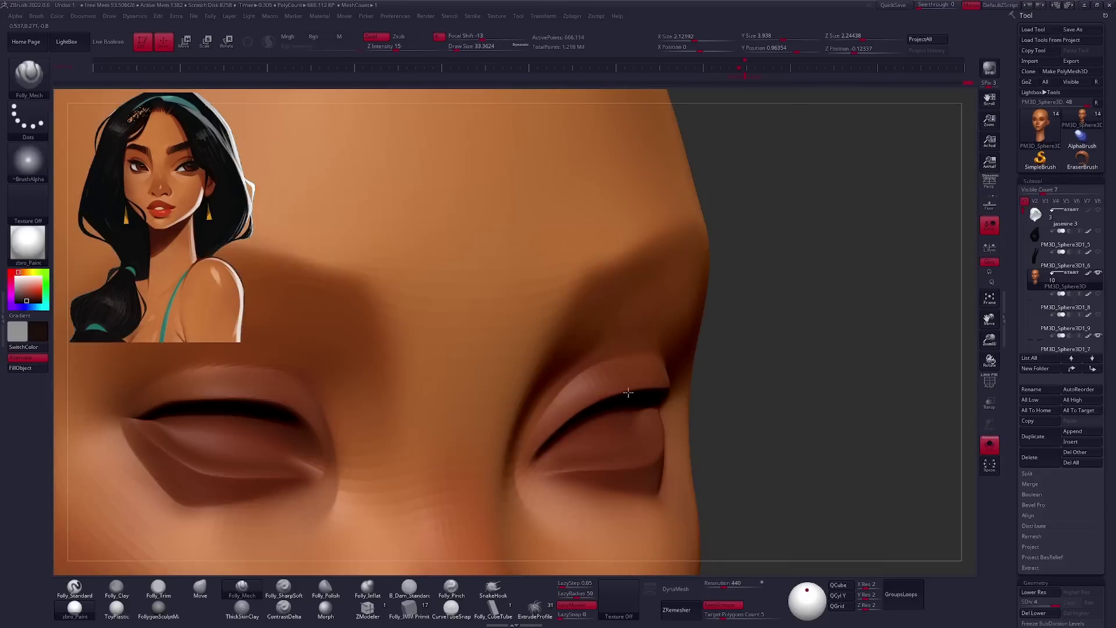
right_drag(590, 312, 688, 340)
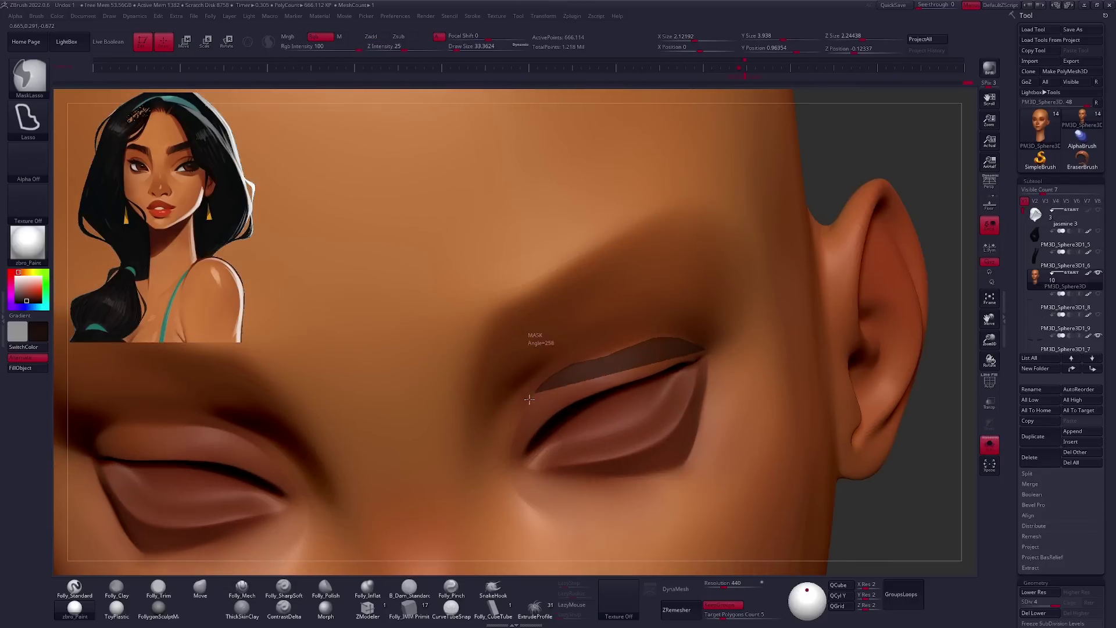
ctrl+drag(537, 387, 523, 401)
ctrl+click(902, 443)
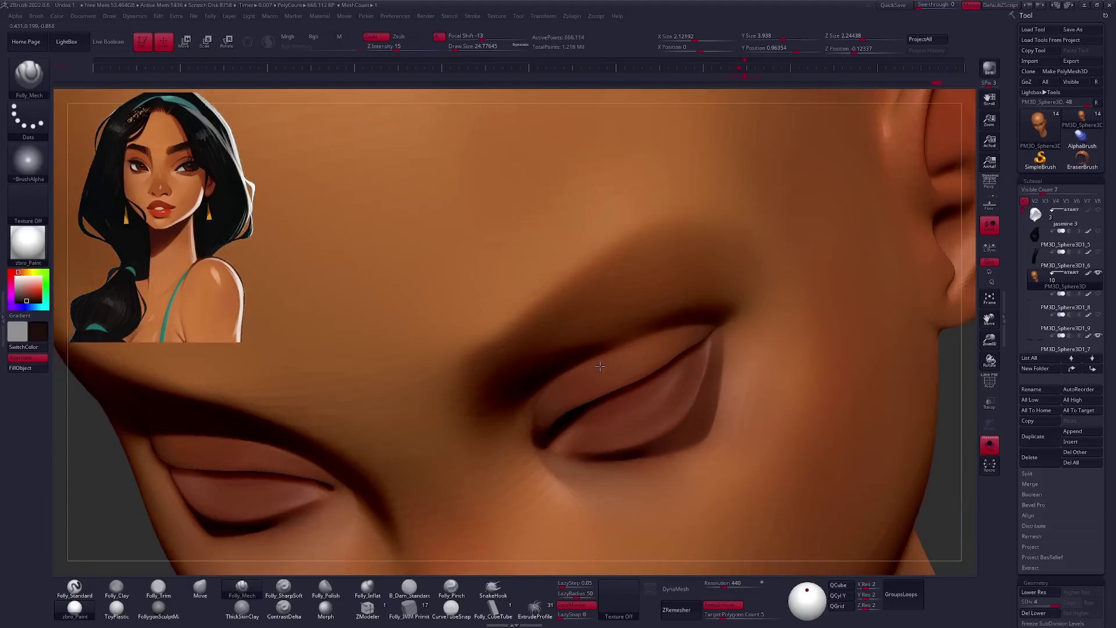
key(m)
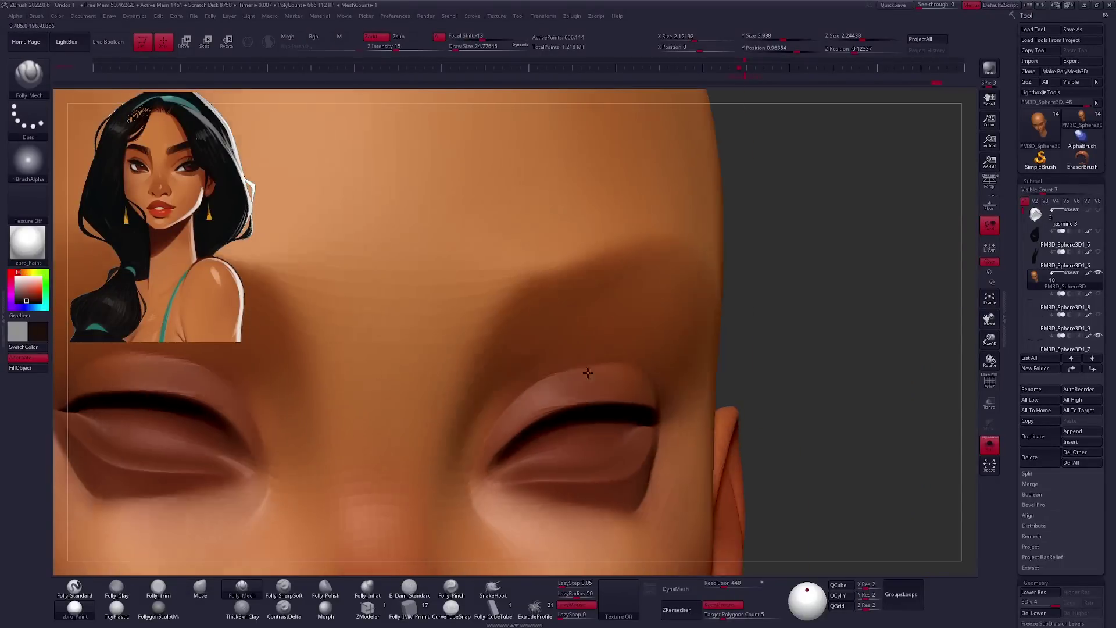
key(space)
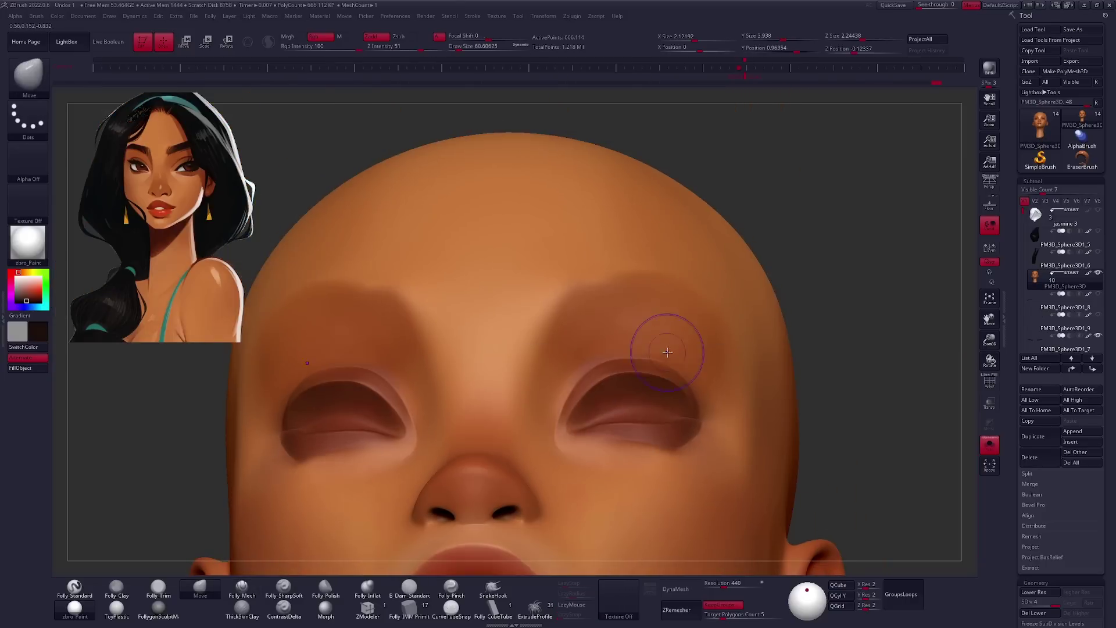
mouse_move(709, 359)
right_down()
mouse_move(605, 355)
mouse_move(723, 367)
right_up()
Orbit around the head to review the eyeliner and brows from each side and front.
key(space)
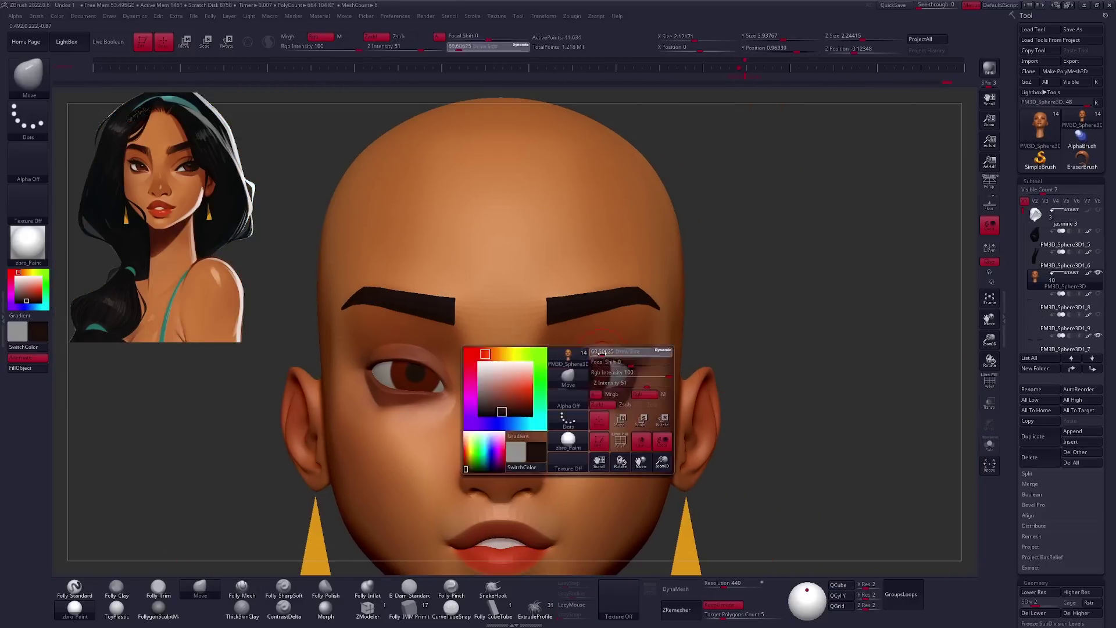
right_drag(600, 347, 418, 381)
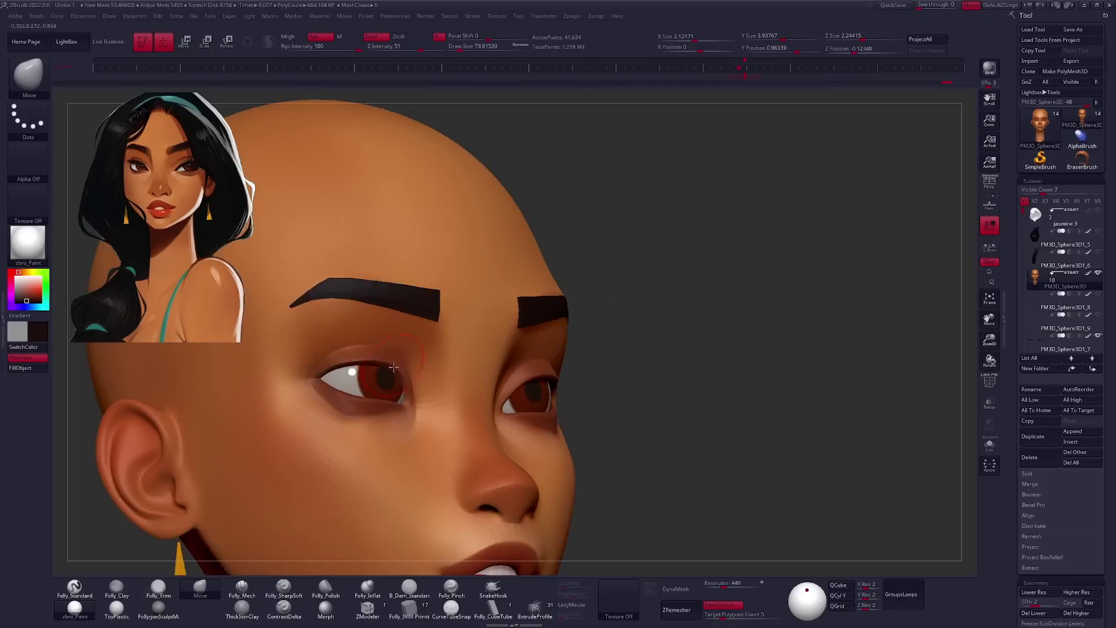
key(ctrl)
right_drag(486, 460, 325, 384)
key(space)
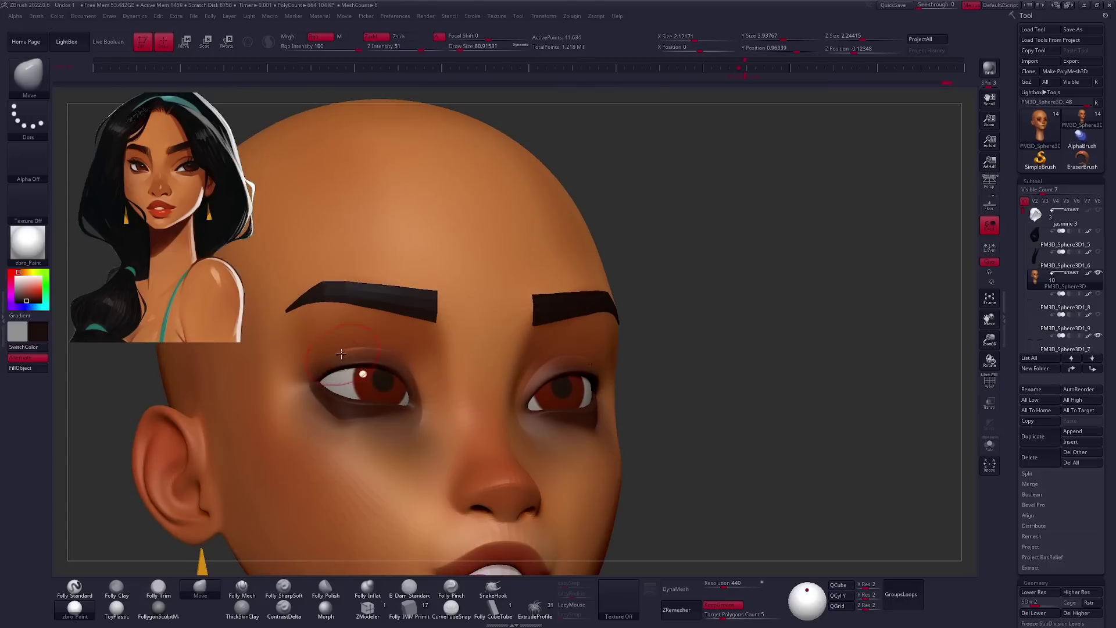
mouse_move(349, 348)
right_down()
mouse_move(553, 359)
mouse_move(459, 426)
right_up()
key(space)
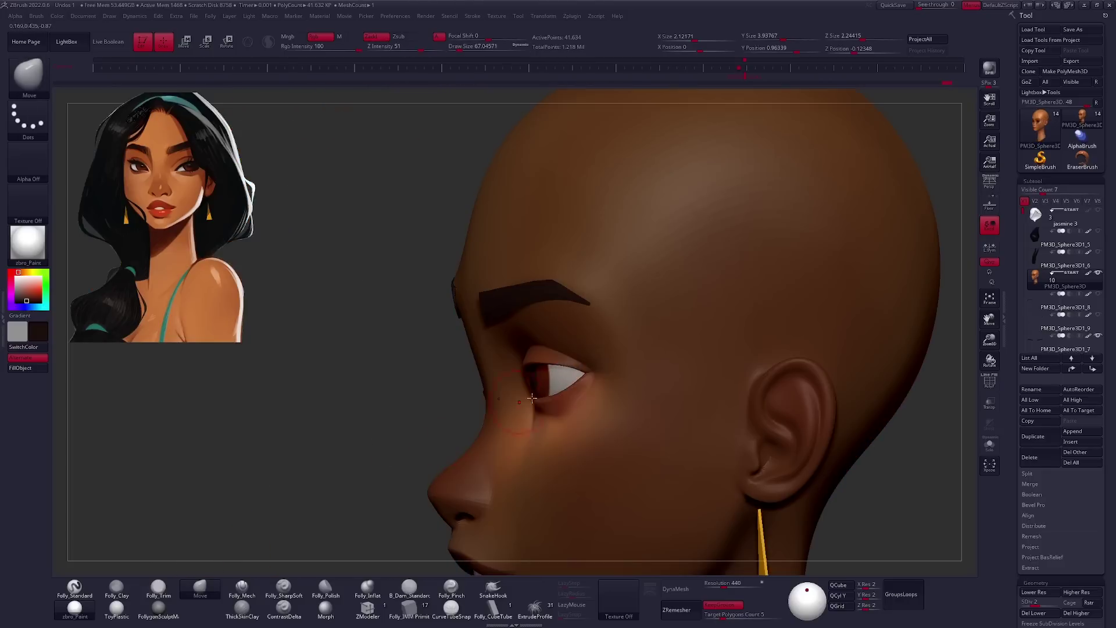
mouse_move(565, 377)
shift+right_down()
mouse_move(730, 356)
mouse_move(618, 358)
shift+right_up()
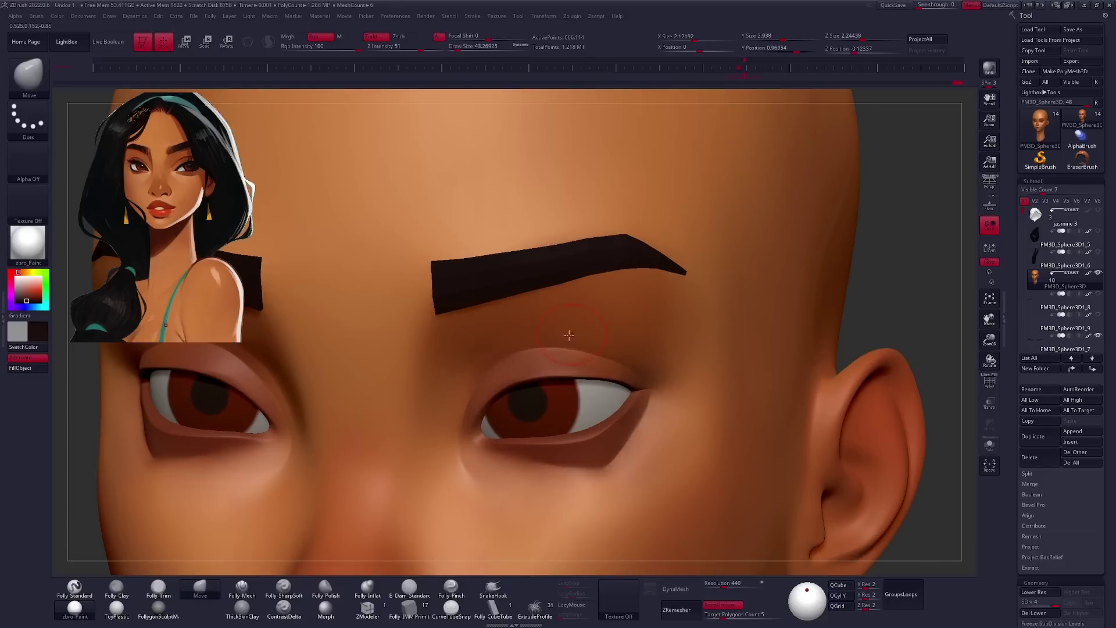
mouse_move(550, 350)
alt+right_down()
mouse_move(552, 372)
mouse_move(489, 358)
mouse_move(606, 366)
alt+right_up()
key(space)
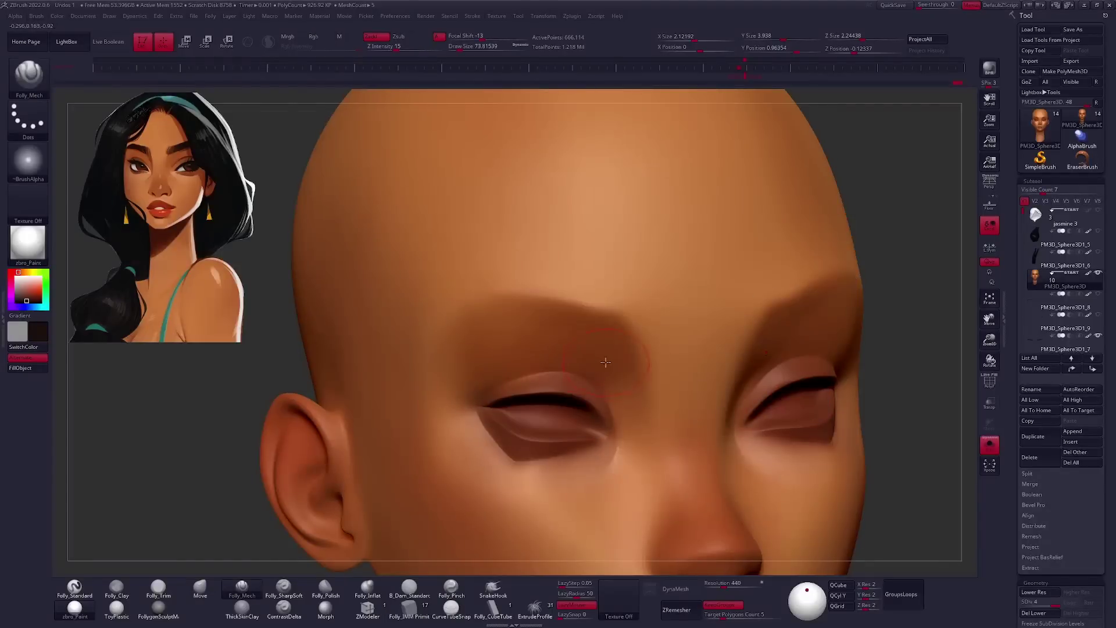
Mask the areas under both eyes and switch to the clay brush.
right_drag(440, 436, 513, 343)
mouse_move(513, 343)
ctrl+mouse_down()
mouse_move(448, 368)
mouse_move(604, 428)
ctrl+mouse_up()
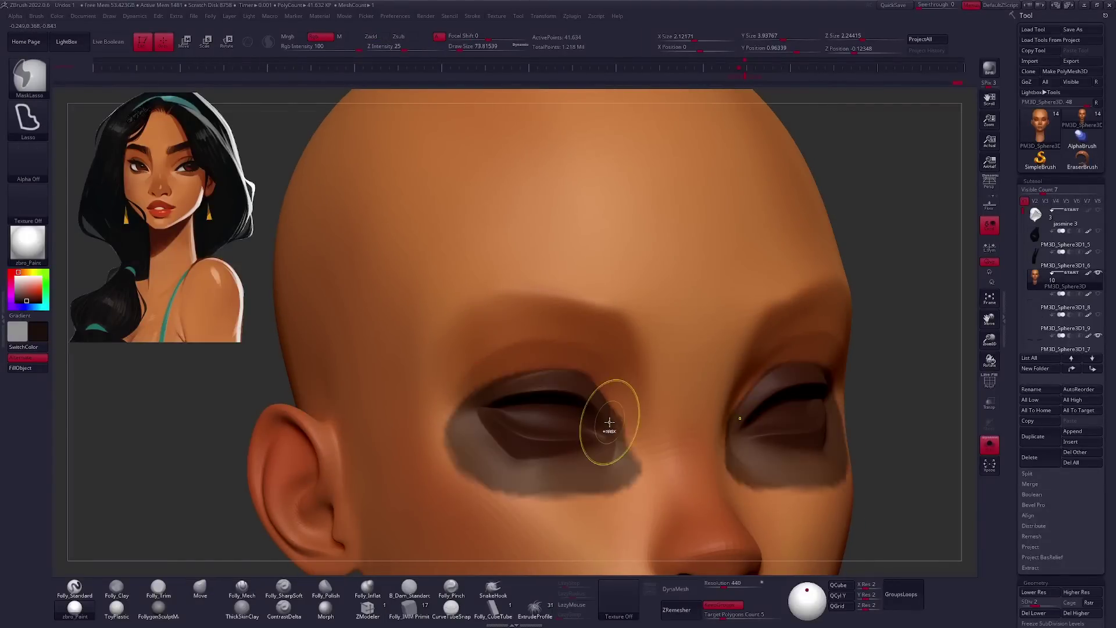
key(space)
key(b)
key(m)
key(v)
mouse_move(537, 376)
right_down()
mouse_move(517, 371)
mouse_move(587, 372)
mouse_move(584, 329)
right_up()
click(116, 587)
mouse_move(842, 308)
alt+right_down()
mouse_move(653, 308)
mouse_move(558, 337)
mouse_move(633, 305)
mouse_move(643, 323)
alt+right_up()
Raise the head's subdivision level and switch to full-intensity Rgb colour painting with sculpting off.
key(shift)
key(d)
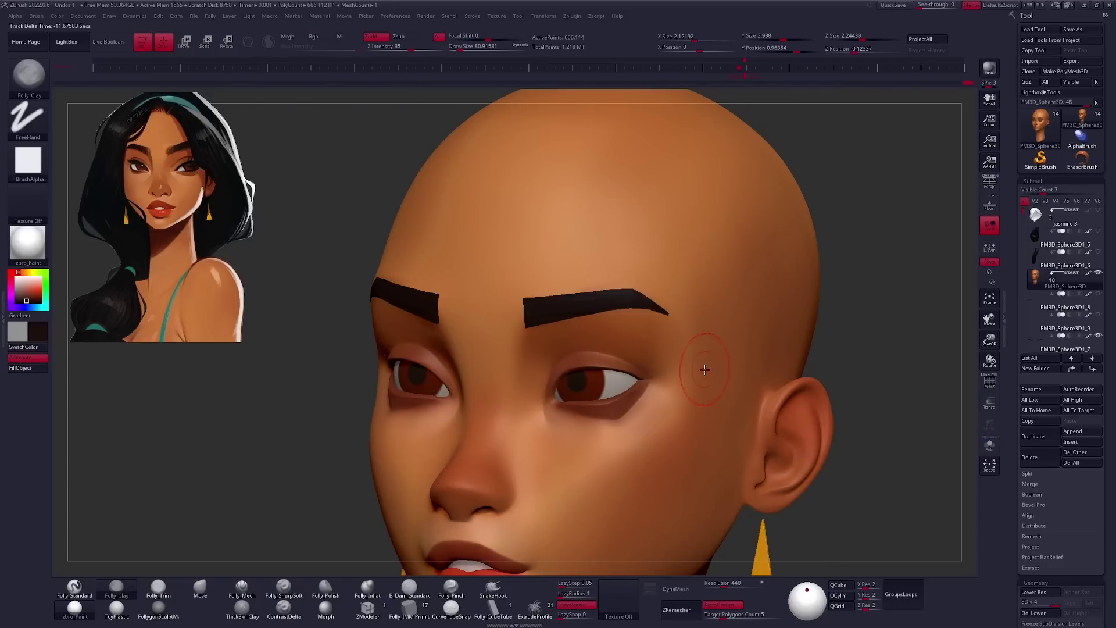
mouse_move(685, 338)
right_down()
mouse_move(580, 324)
mouse_move(615, 296)
right_up()
click(74, 587)
drag(607, 305, 588, 316)
key(ctrl+z)
click(371, 36)
click(287, 36)
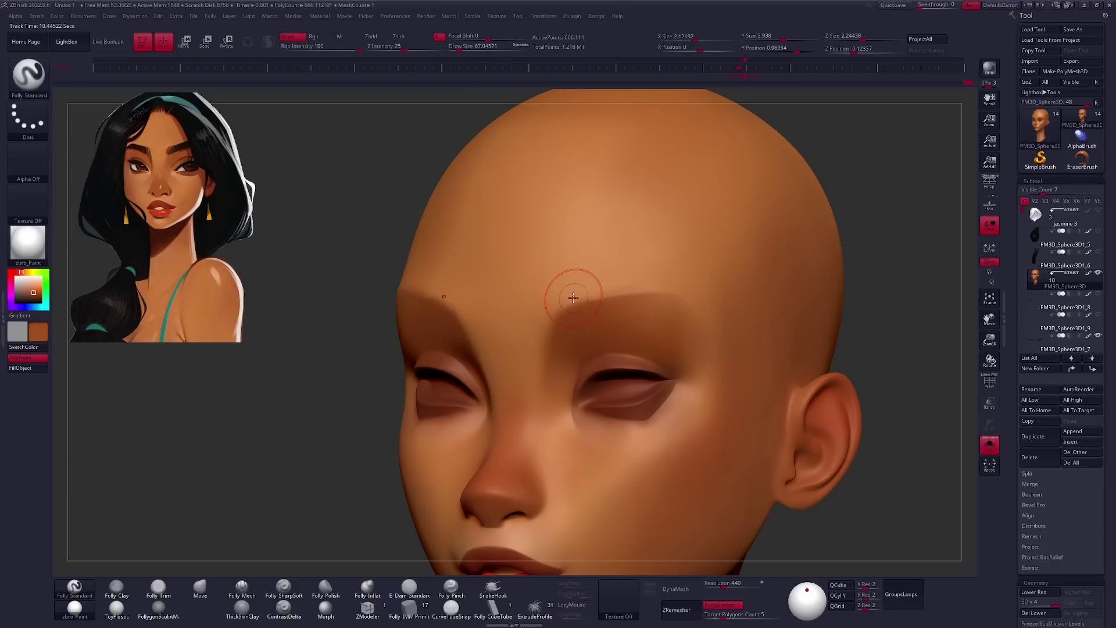
Show the eyes, brows and earrings again, select the eyeball subtool and solo it.
key(f)
click(990, 445)
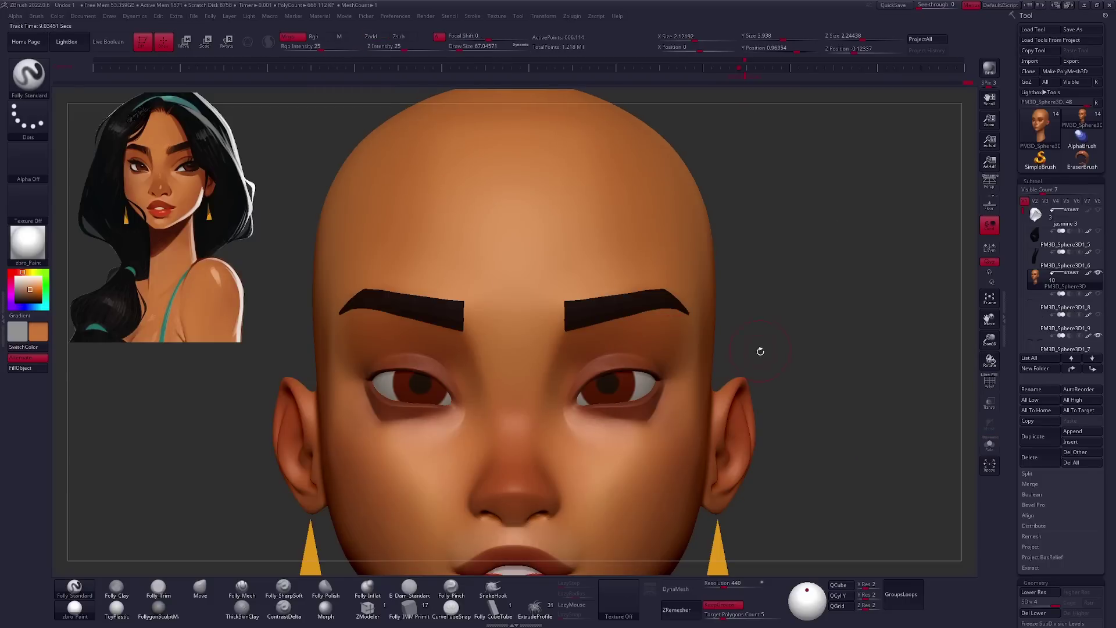
drag(760, 348, 743, 352)
click(1045, 306)
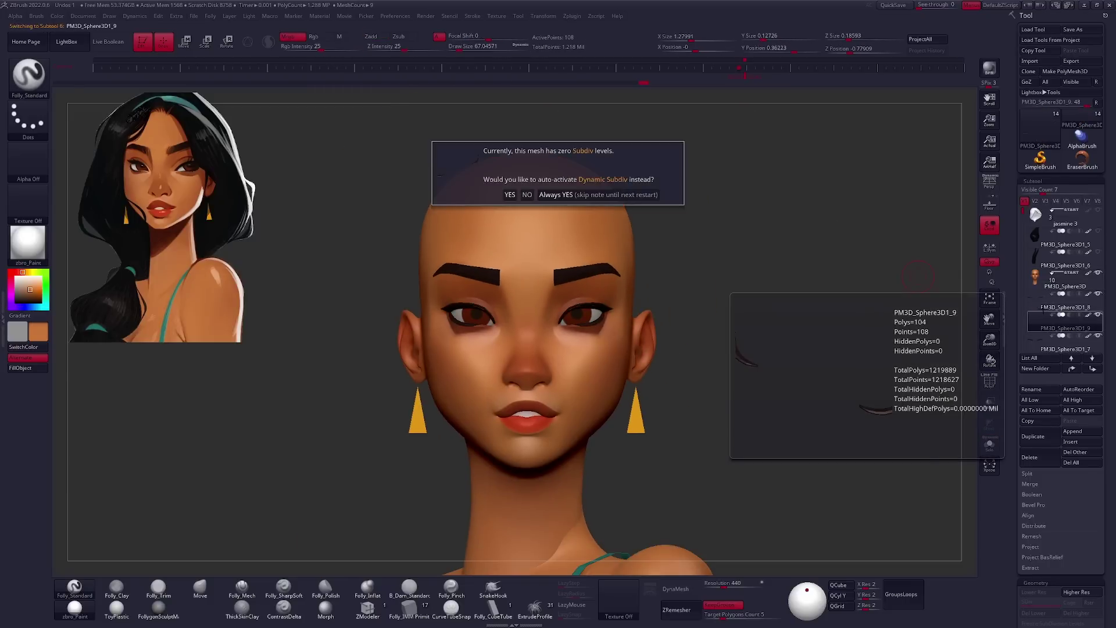
key(b)
key(m)
key(v)
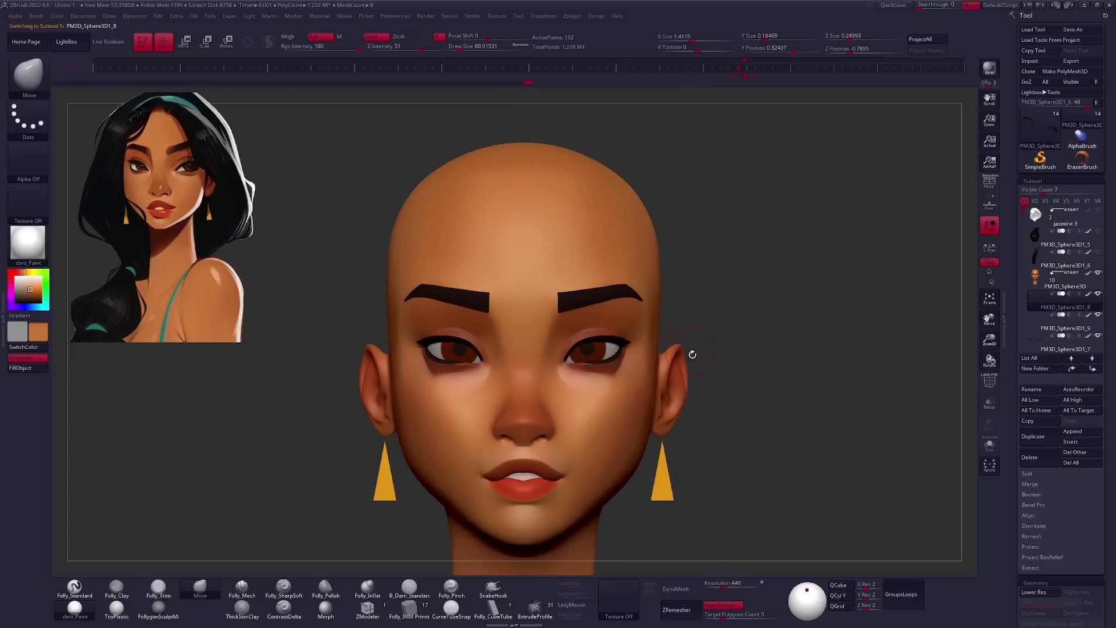
alt+click(693, 354)
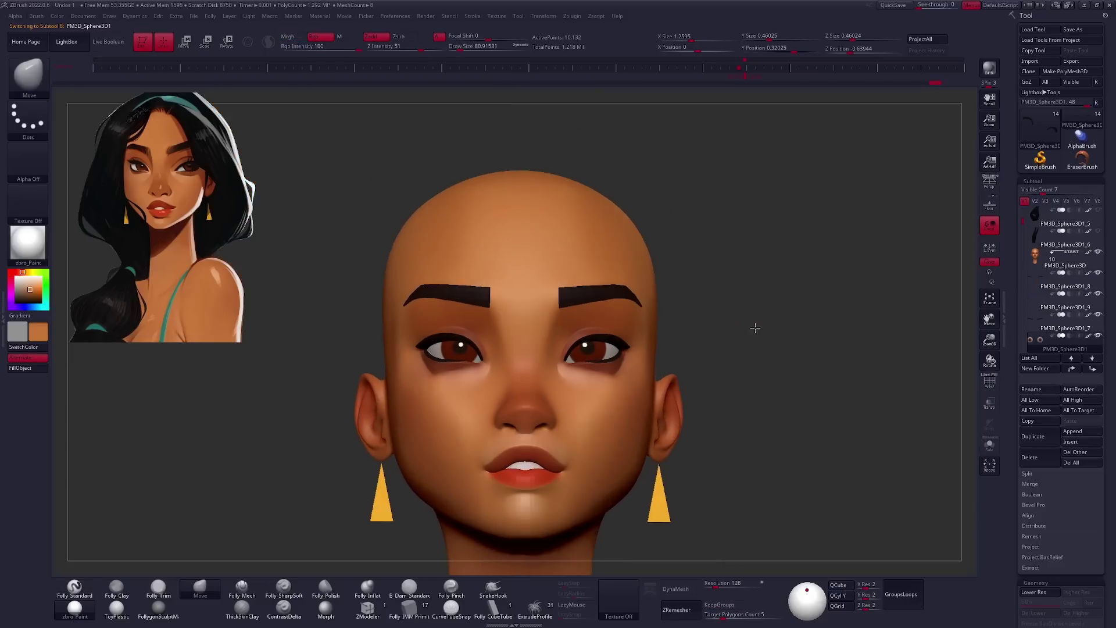
mouse_move(752, 326)
shift+mouse_down()
mouse_move(748, 359)
mouse_move(757, 327)
shift+mouse_up()
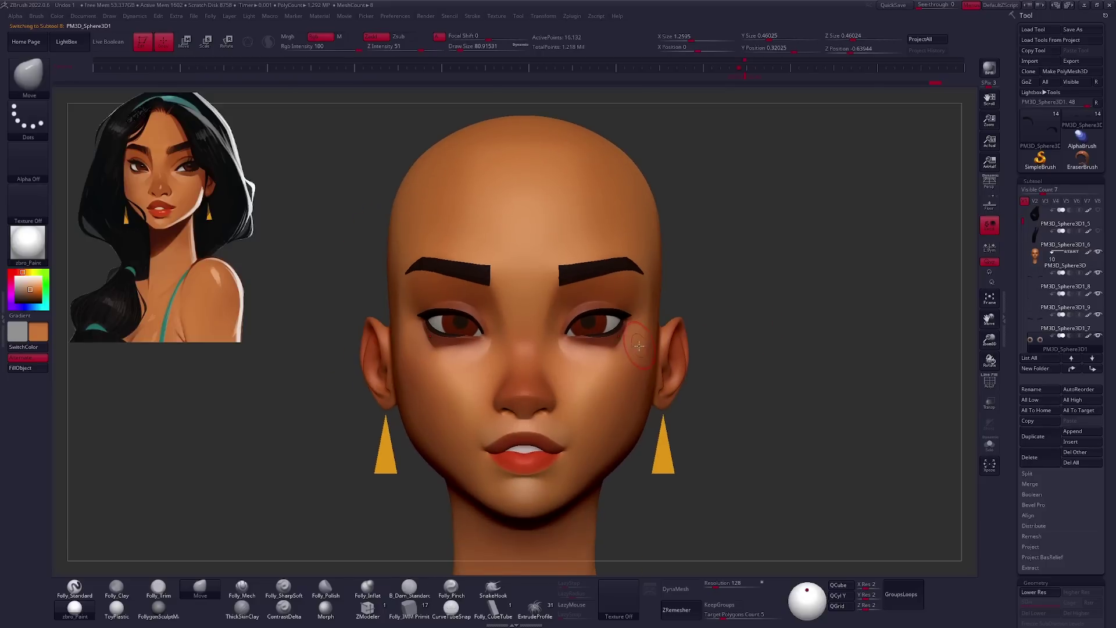
key(shift+alt+s)
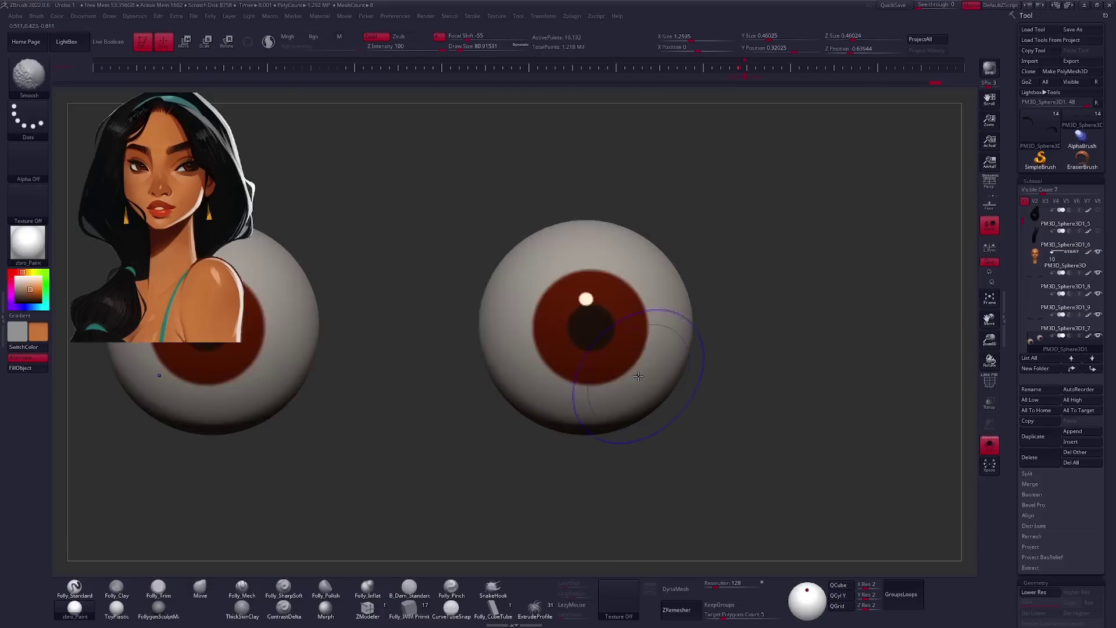
Subdivide the eyeballs and turn them so the irises face forward.
key(shift+f)
key(w)
key(shift+f)
key(q)
key(ctrl+d)
key(ctrl+d)
key(ctrl+d)
key(ctrl+d)
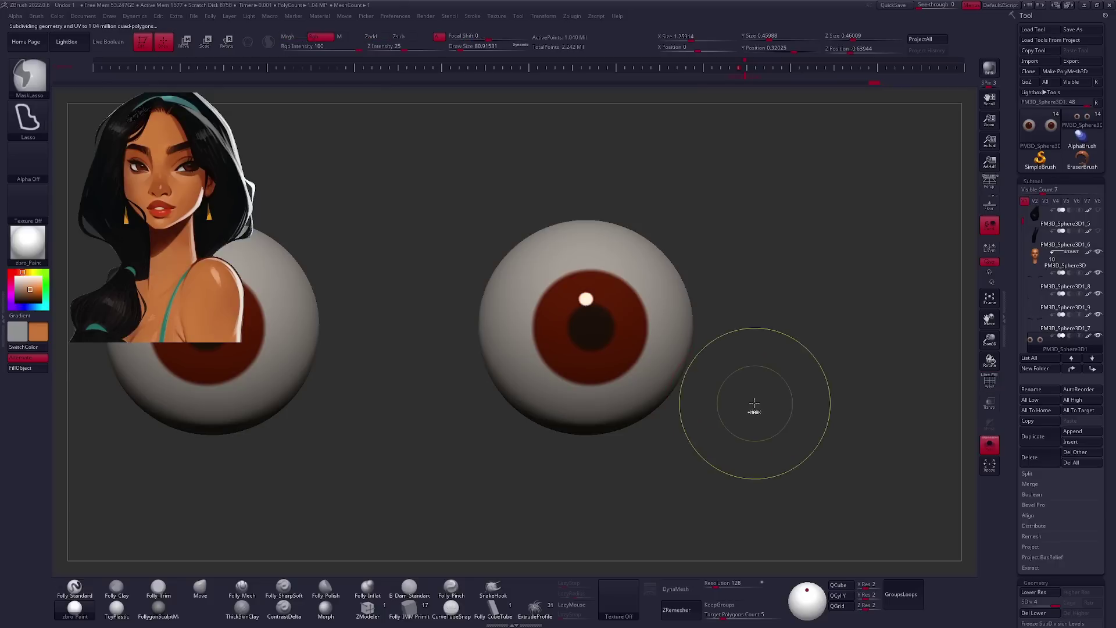
mouse_move(693, 366)
ctrl+mouse_down()
mouse_move(736, 372)
mouse_move(503, 311)
ctrl+mouse_up()
key(shift+z)
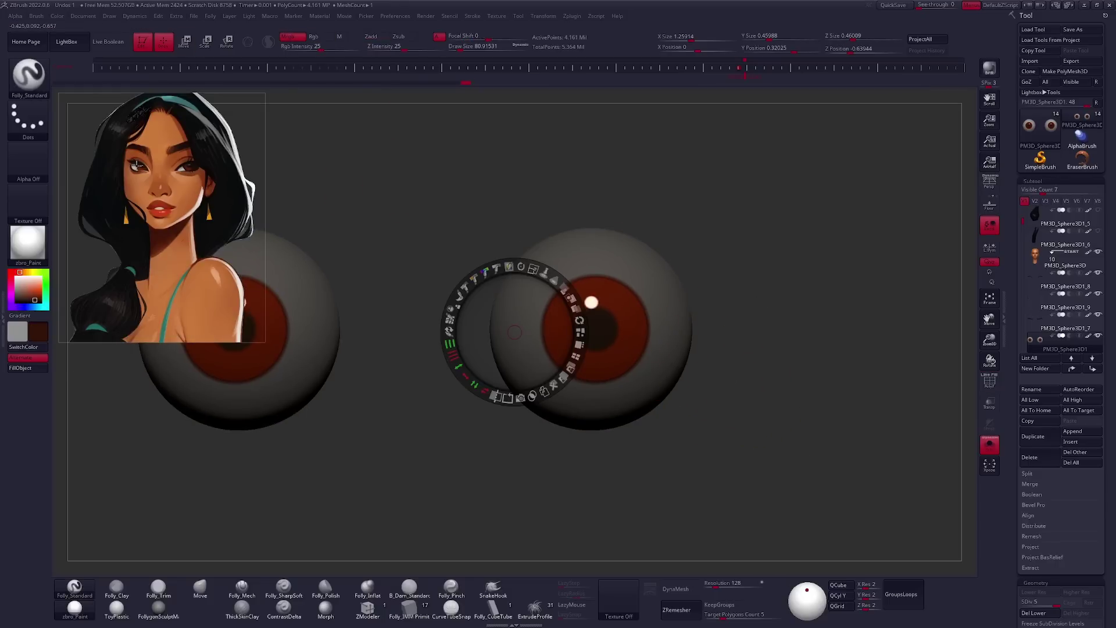
key(z)
drag(492, 321, 566, 303)
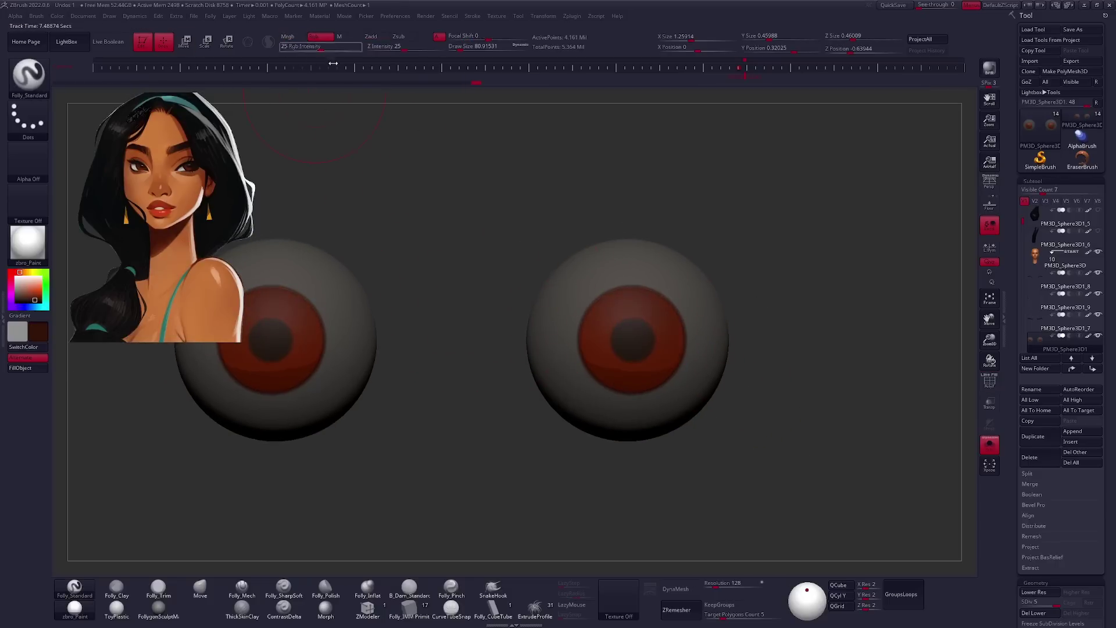
Paint white iris highlights and fill the sclera with colour at intensity 100.
click(628, 314)
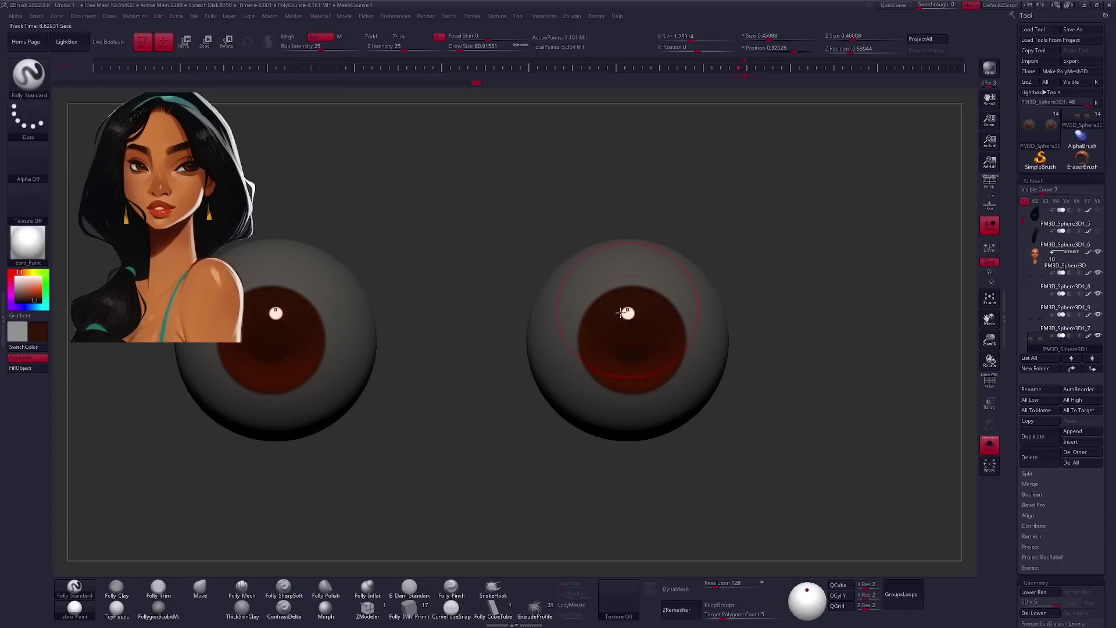
key(shift+z)
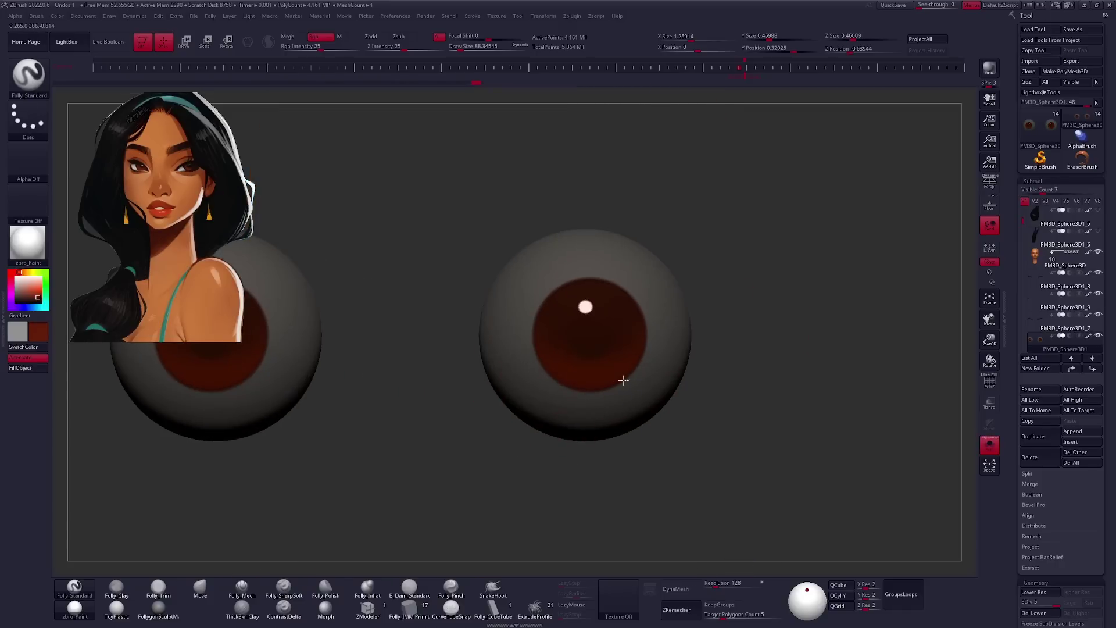
key(shift+z)
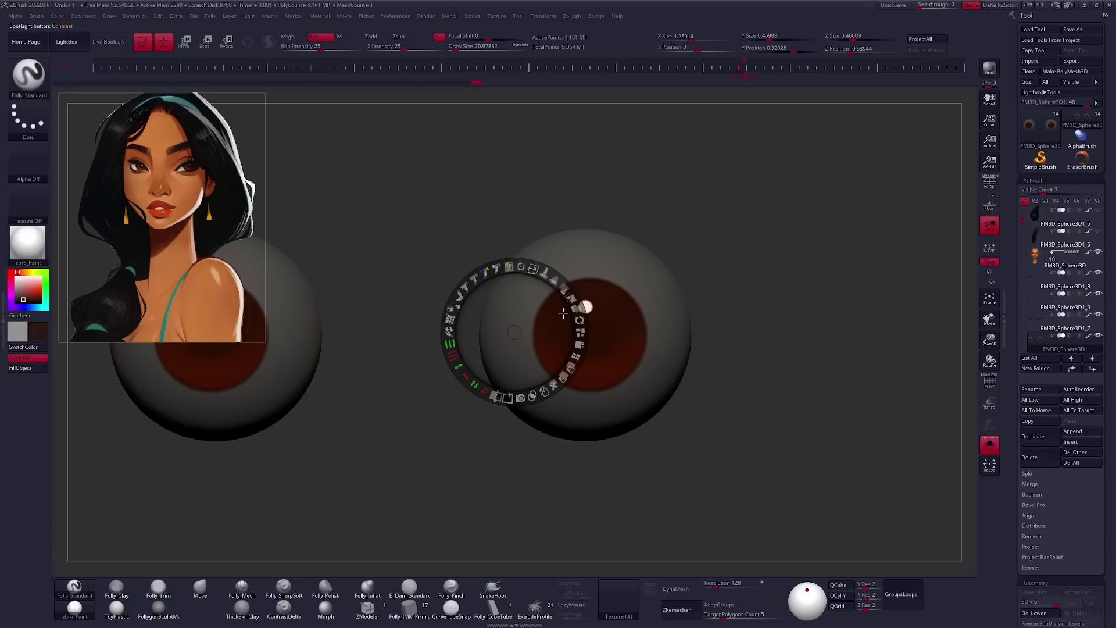
key(shift+z)
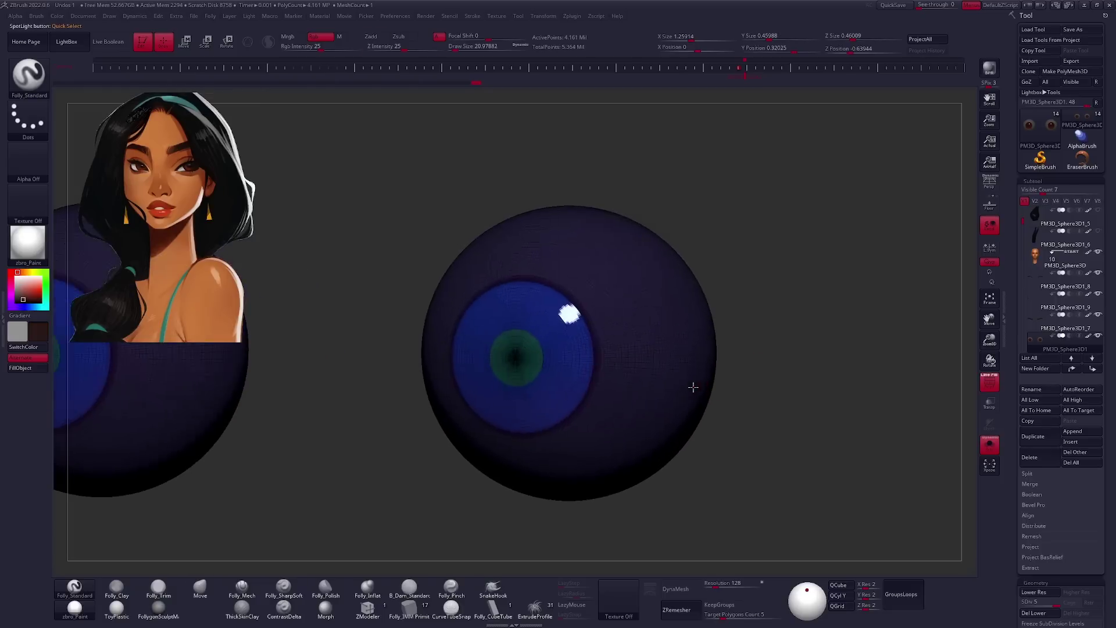
key(shift)
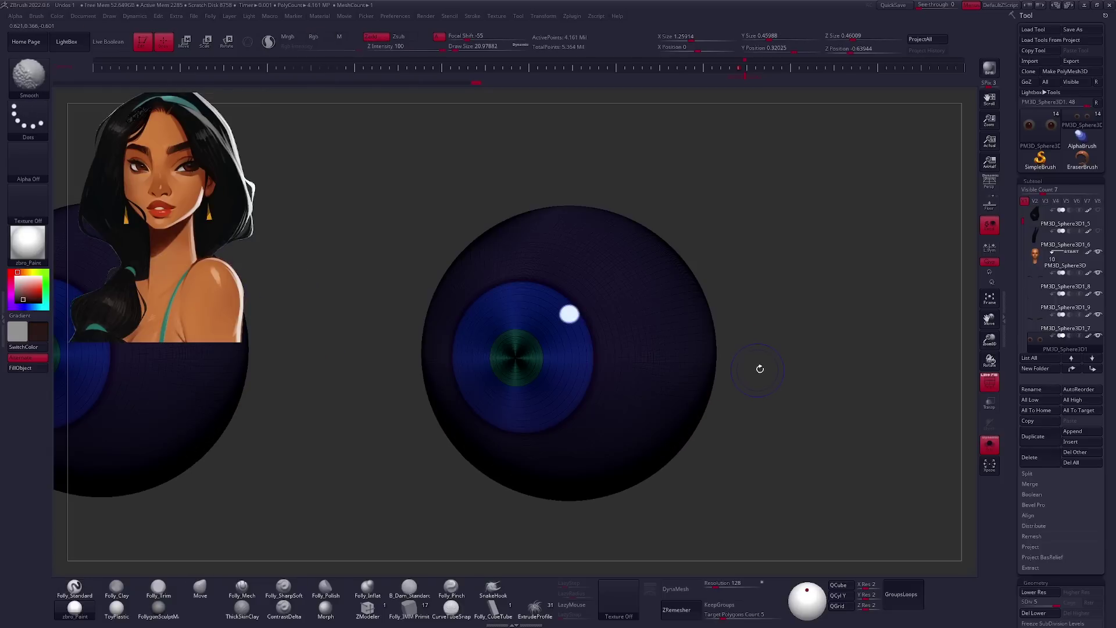
alt+click(639, 364)
click(329, 40)
click(35, 369)
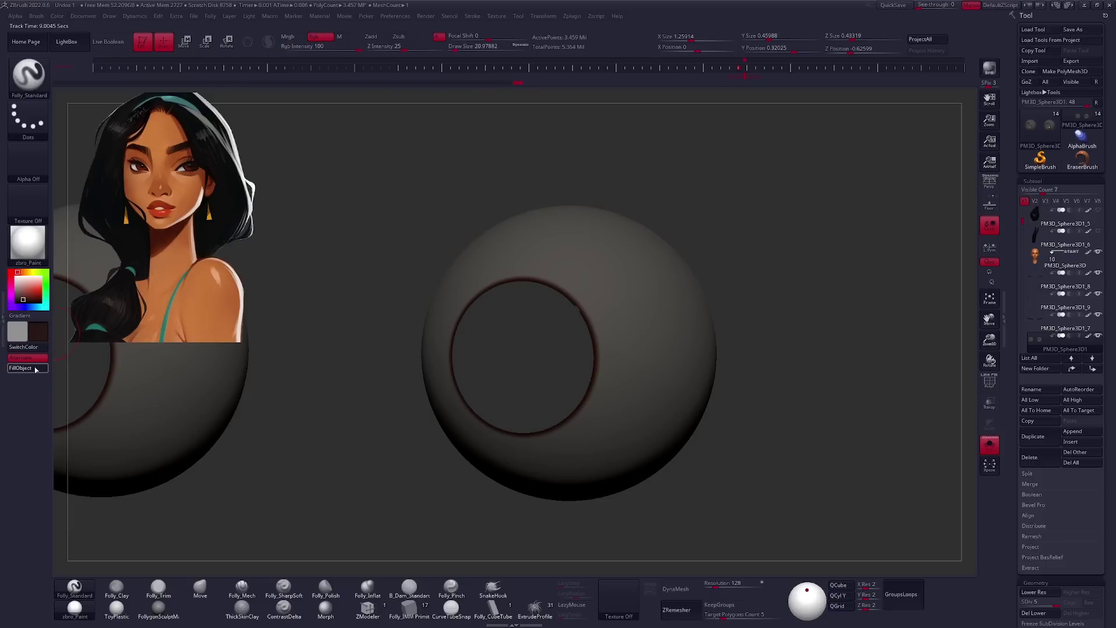
ctrl+shift+click(319, 416)
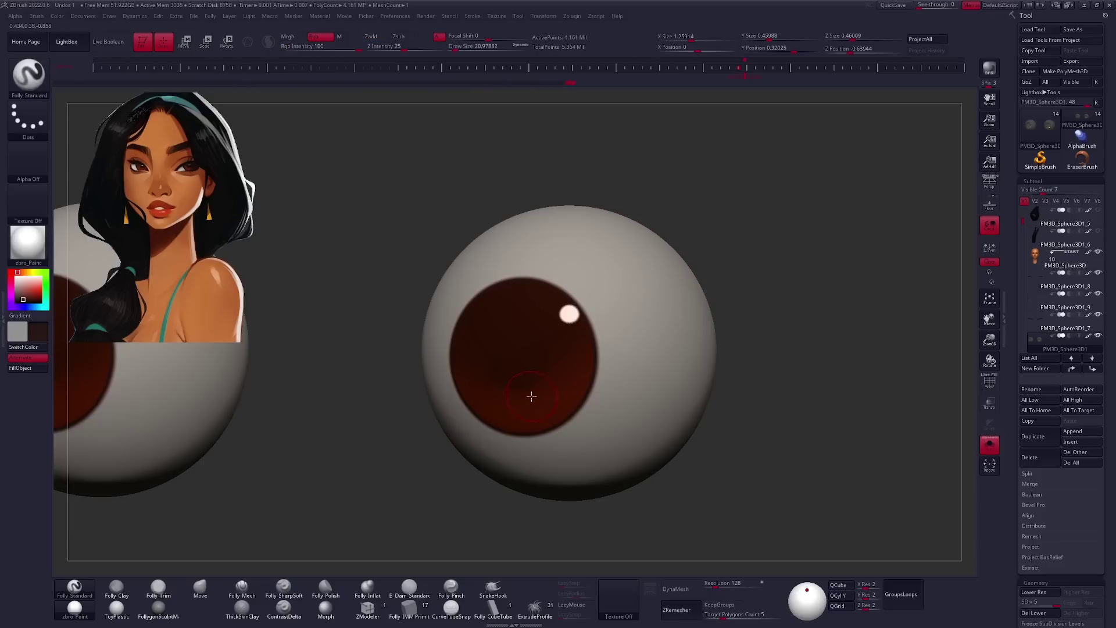
Mask the eyeball sclera, lower the subdivision level, then clear the mask.
ctrl+shift+click(629, 395)
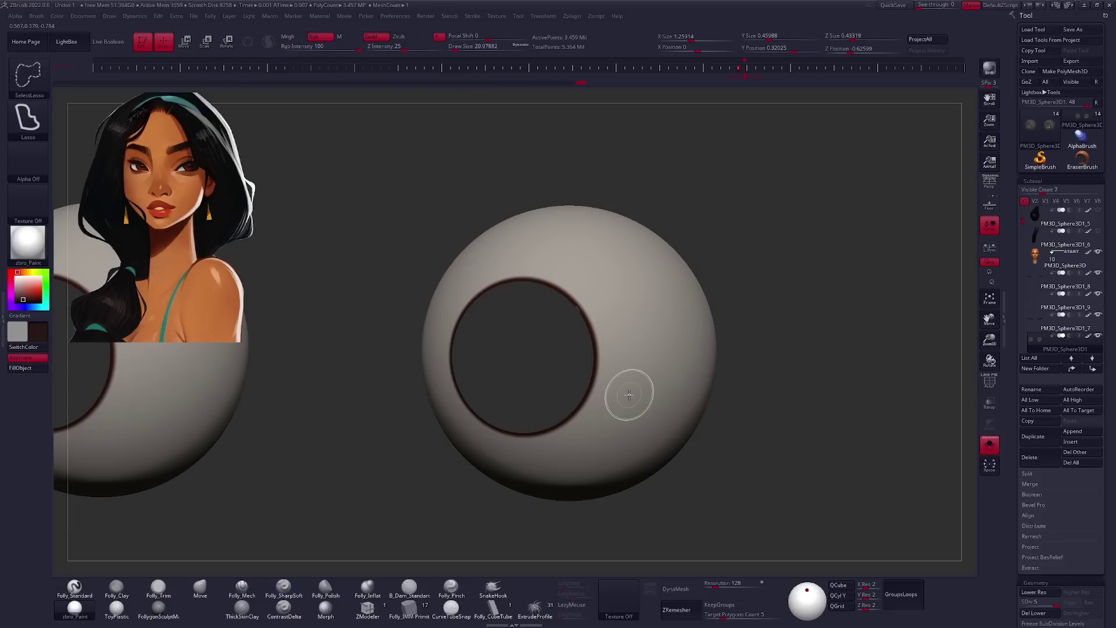
ctrl+click(800, 385)
ctrl+shift+click(756, 381)
key(shift+d)
key(ctrl+shift+a)
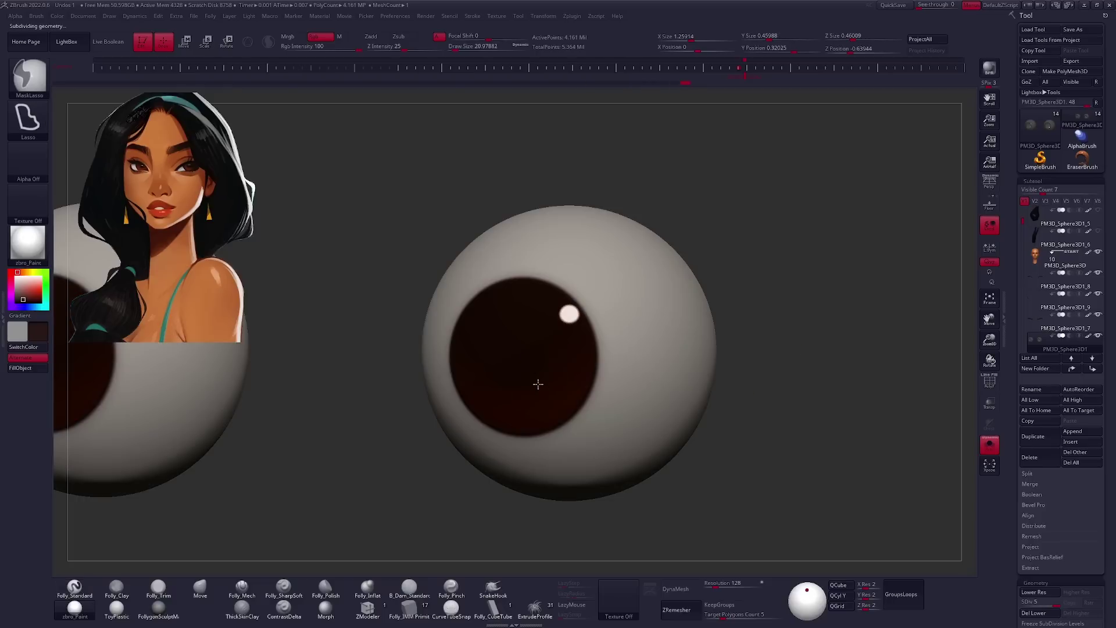
Toggle the iris, sclera and pupil pieces to inspect the dark red iris.
key(space)
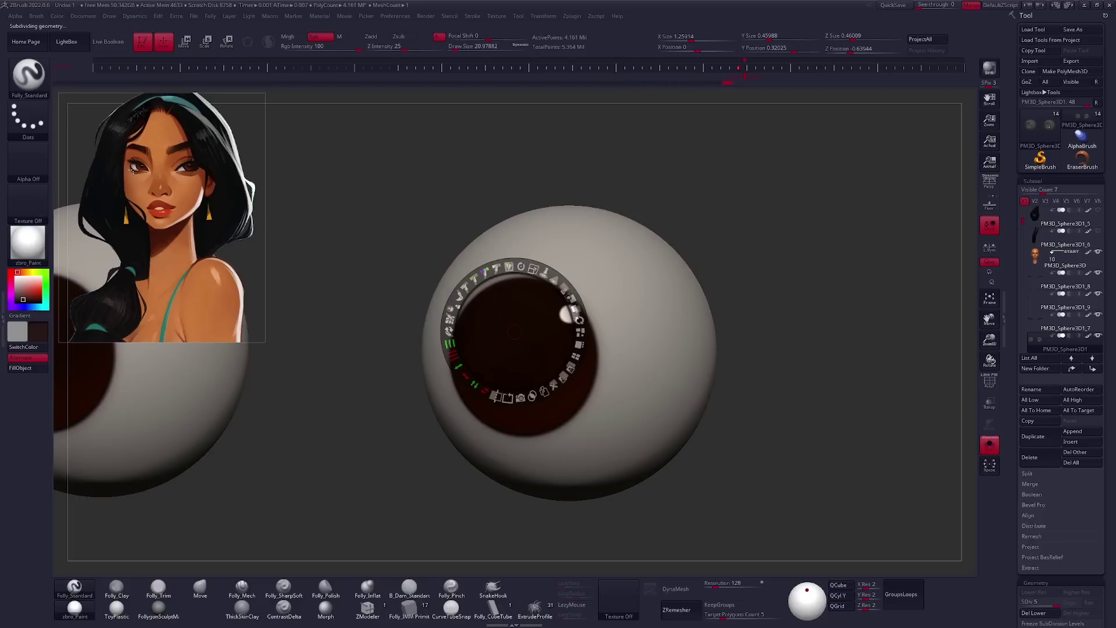
click(25, 370)
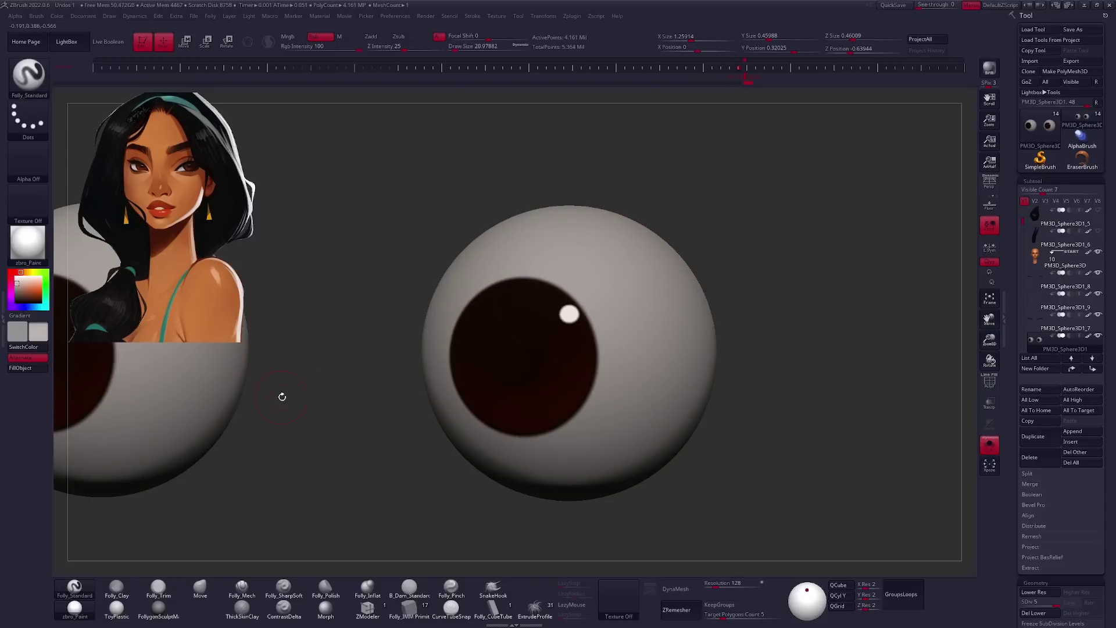
ctrl+shift+click(515, 419)
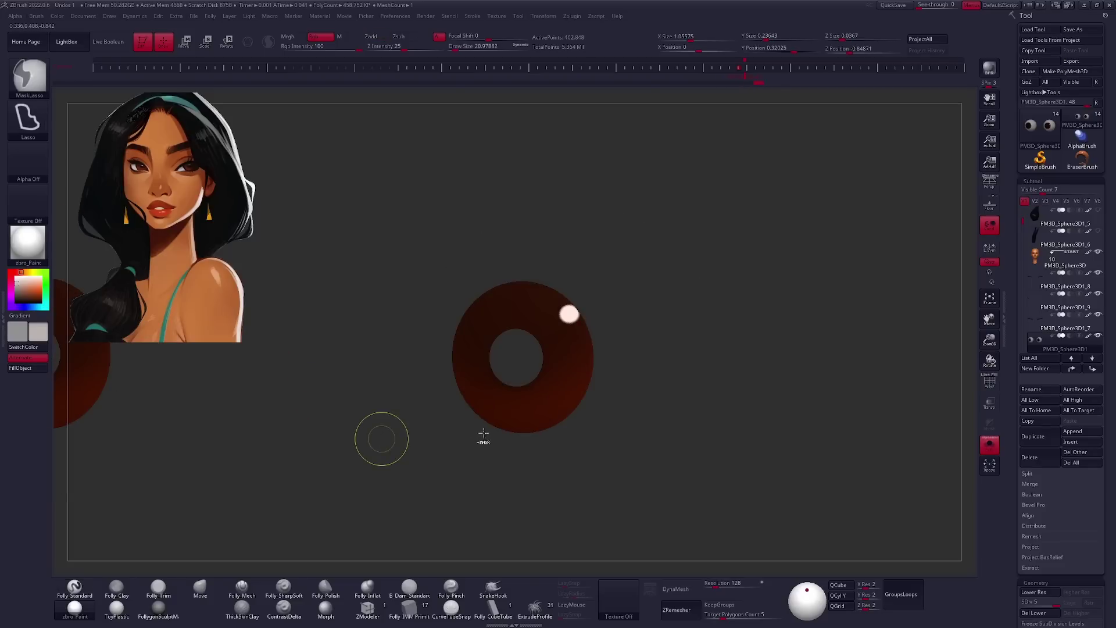
ctrl+shift+click(482, 432)
ctrl+shift+click(430, 482)
ctrl+shift+click(460, 465)
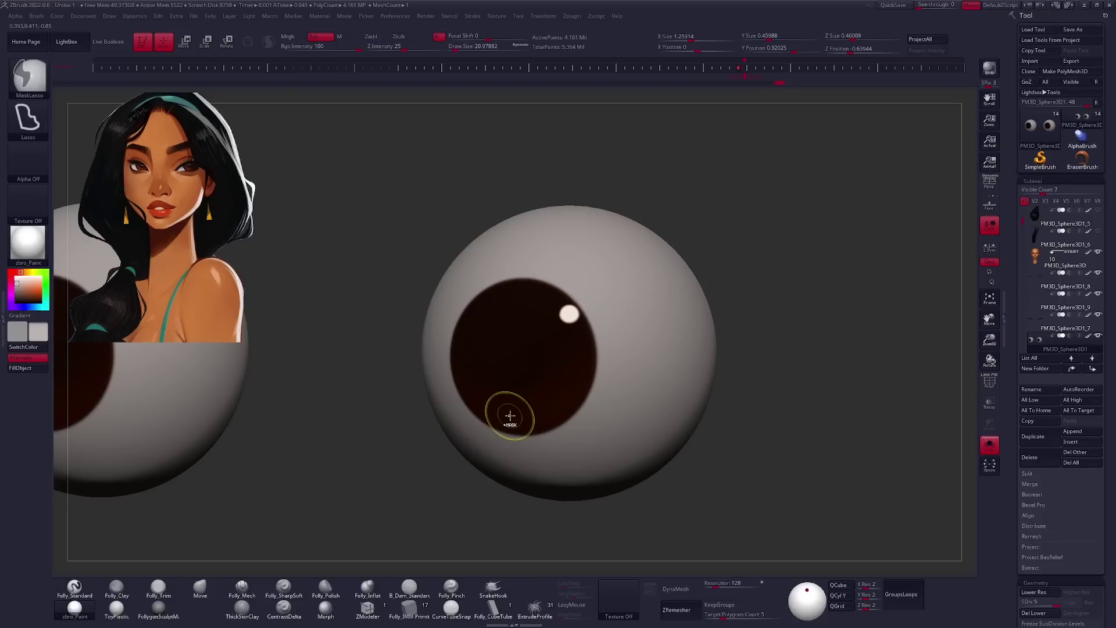
ctrl+shift+click(532, 397)
ctrl+shift+click(534, 398)
ctrl+shift+click(129, 405)
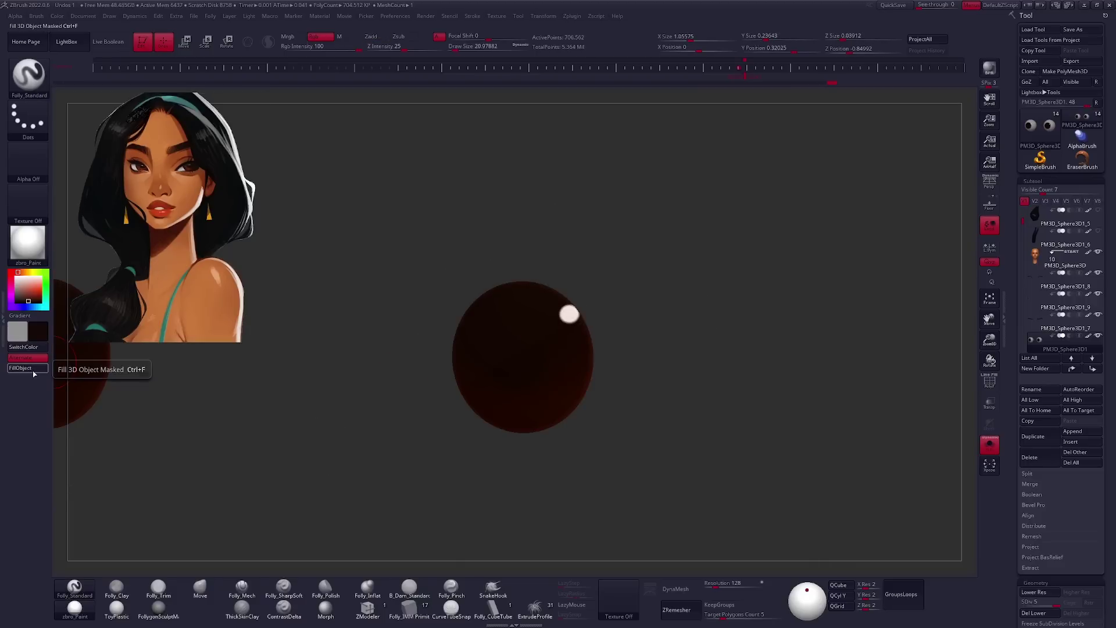
ctrl+shift+click(336, 407)
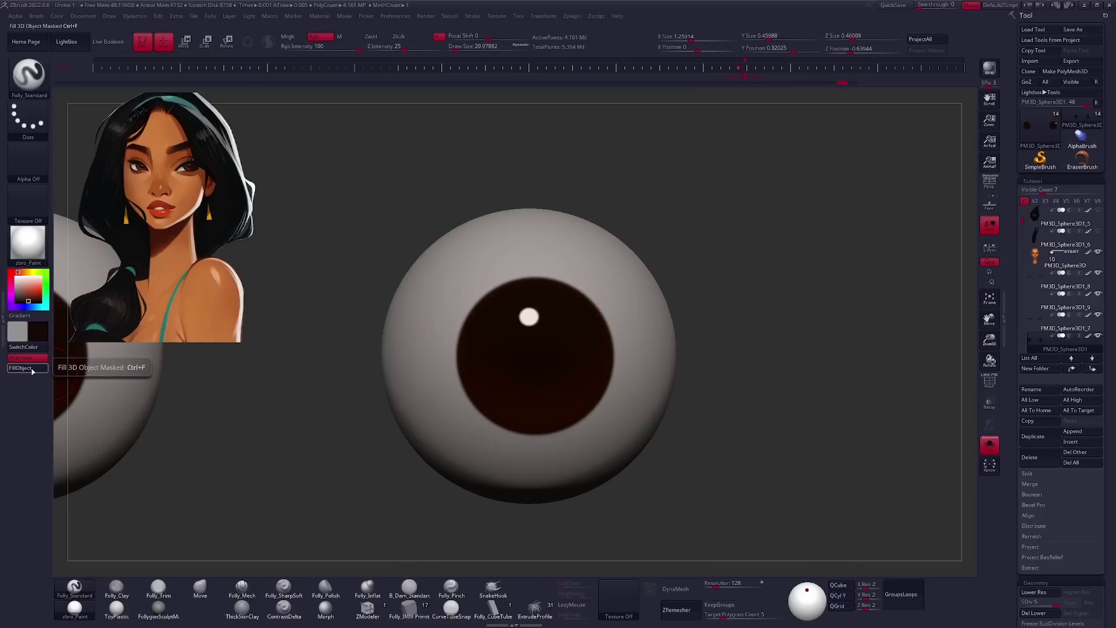
ctrl+shift+click(465, 430)
ctrl+shift+click(298, 428)
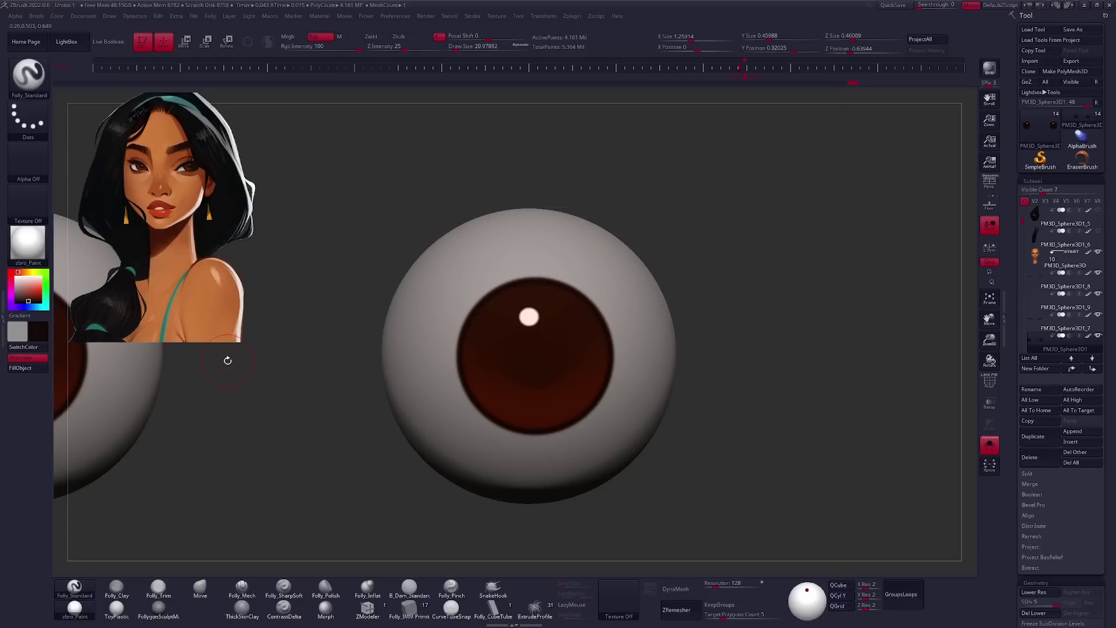
Test a MaskLasso mask on the eyeball, clear it, then solo and zoom into one eyeball.
key(ctrl+shift)
ctrl+shift+click(523, 368)
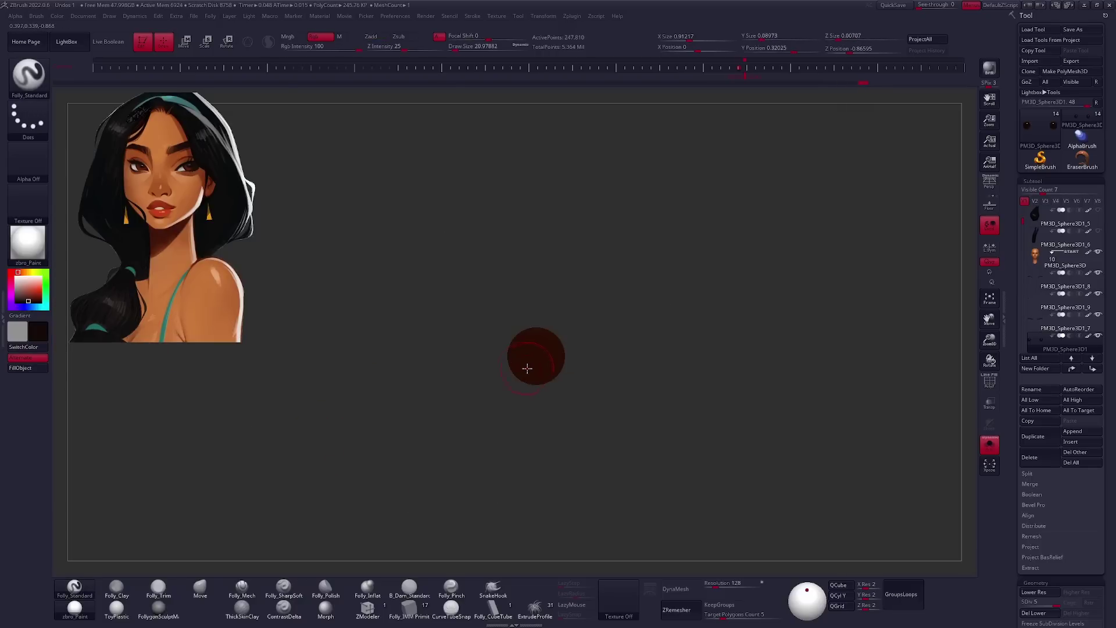
ctrl+shift+click(707, 375)
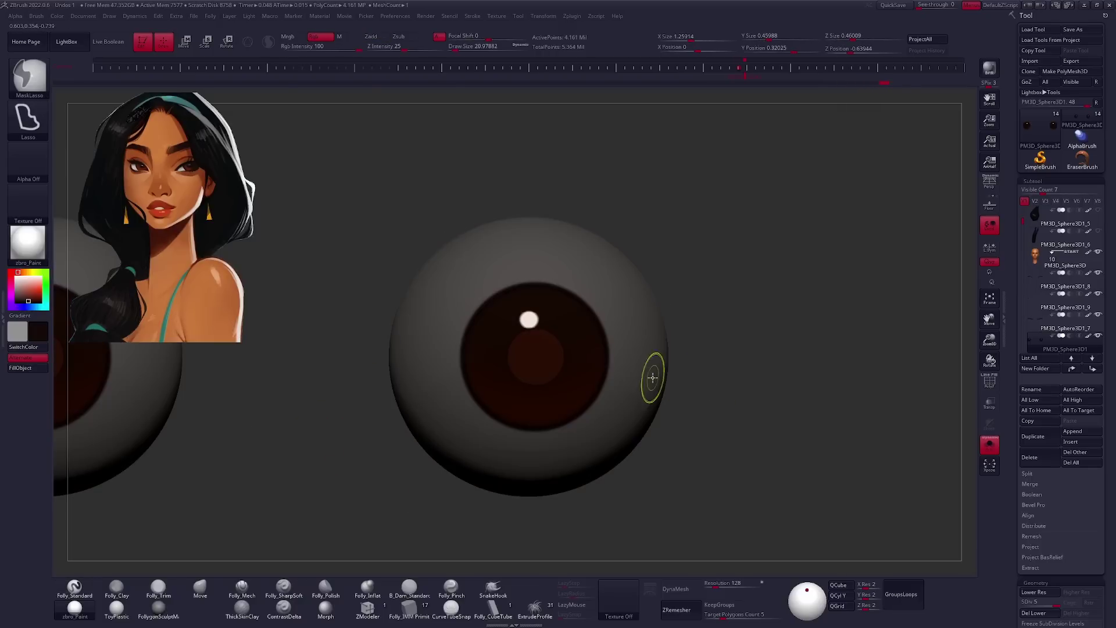
ctrl+click(406, 465)
key(alt+s)
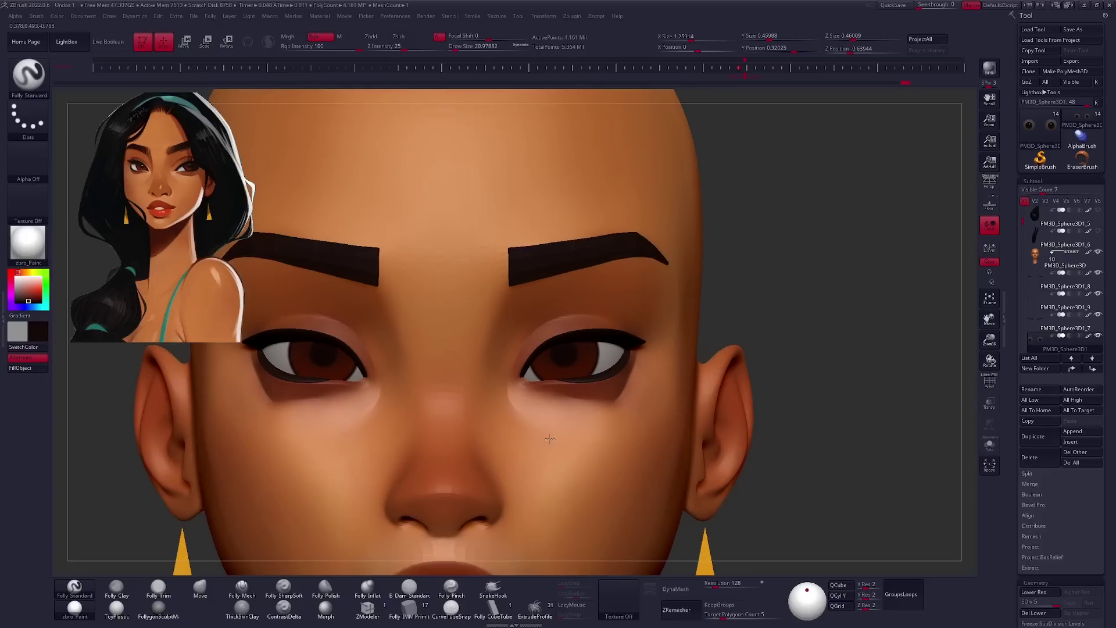
key(alt+s)
ctrl+right_drag(780, 329, 445, 333)
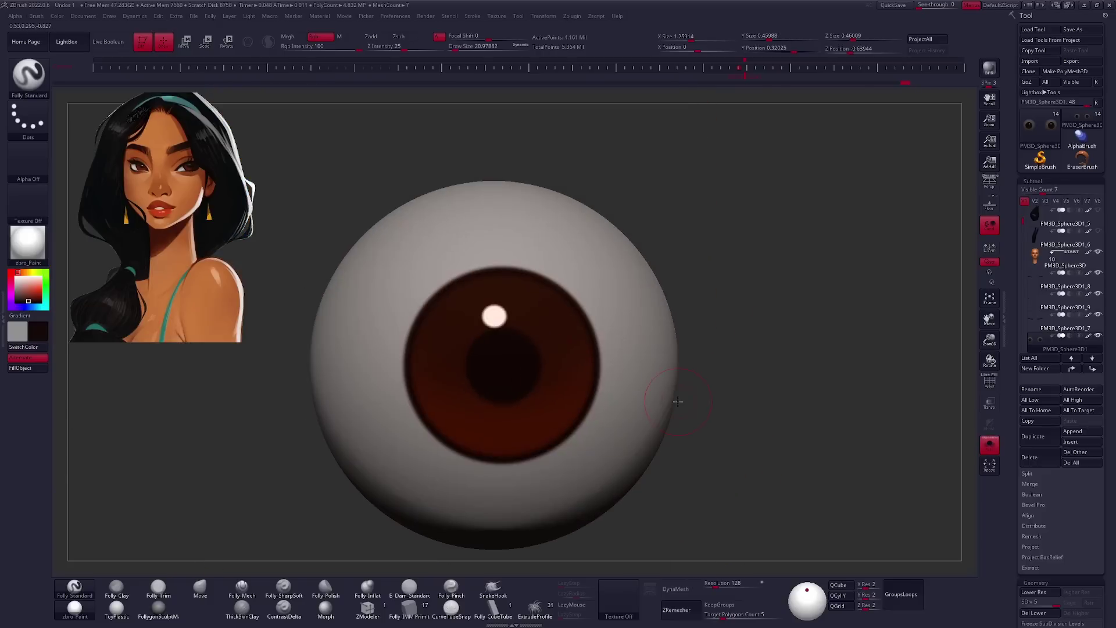
Undo two test strokes, set LazyRadius to 115 and zoom in on the eyeball.
ctrl+drag(455, 337, 481, 470)
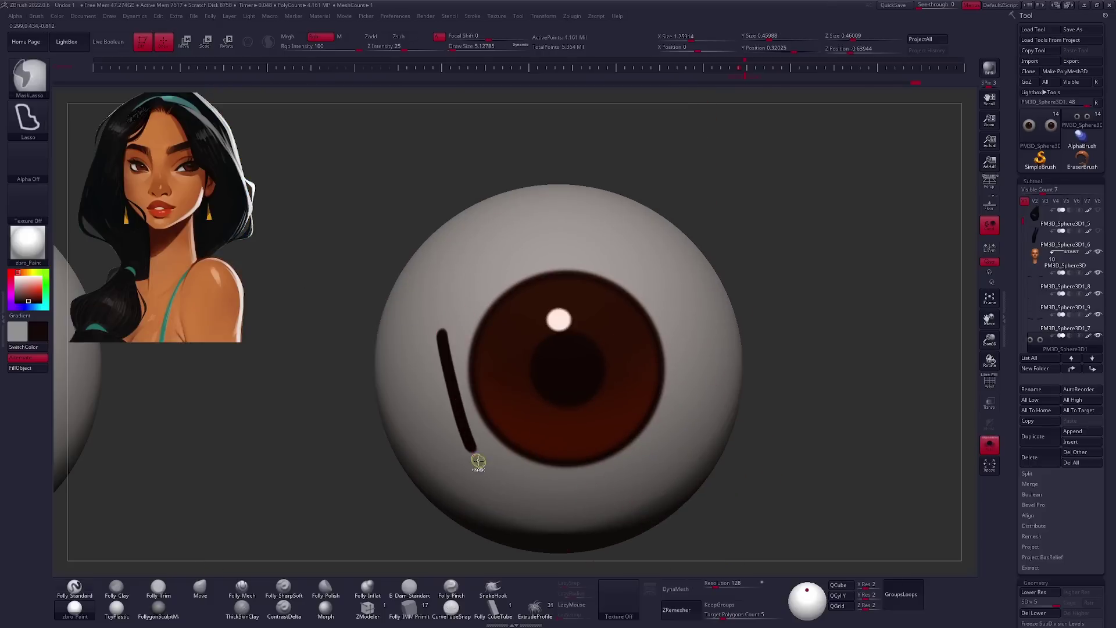
key(ctrl+z)
drag(429, 306, 547, 472)
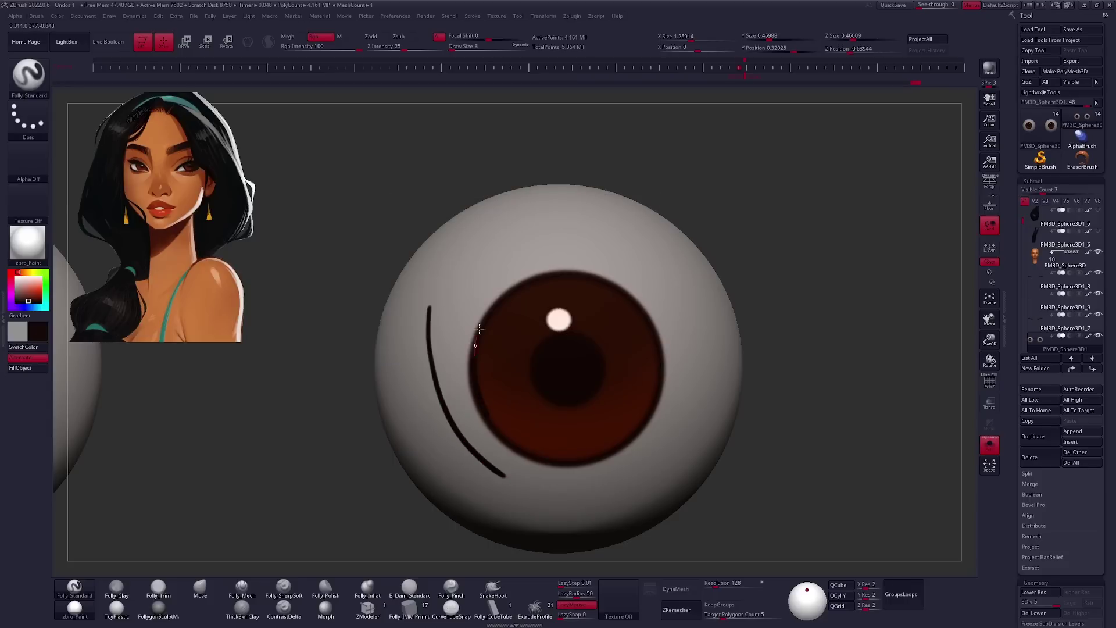
key(ctrl+z)
drag(584, 595, 588, 595)
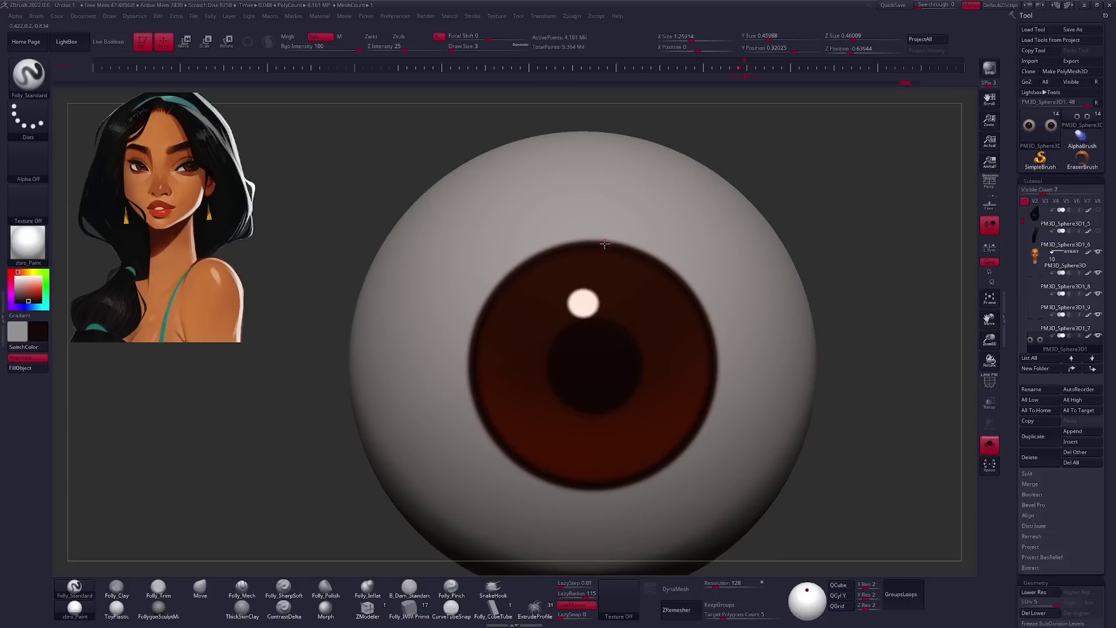
ctrl+right_drag(602, 241, 477, 257)
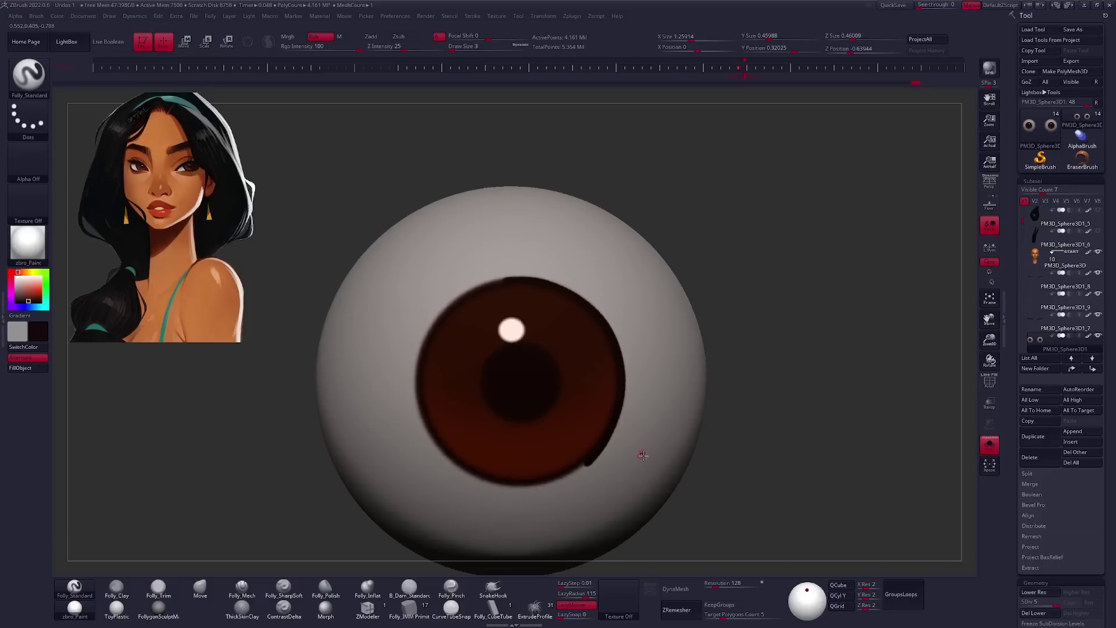
key(alt+s)
key(alt+s)
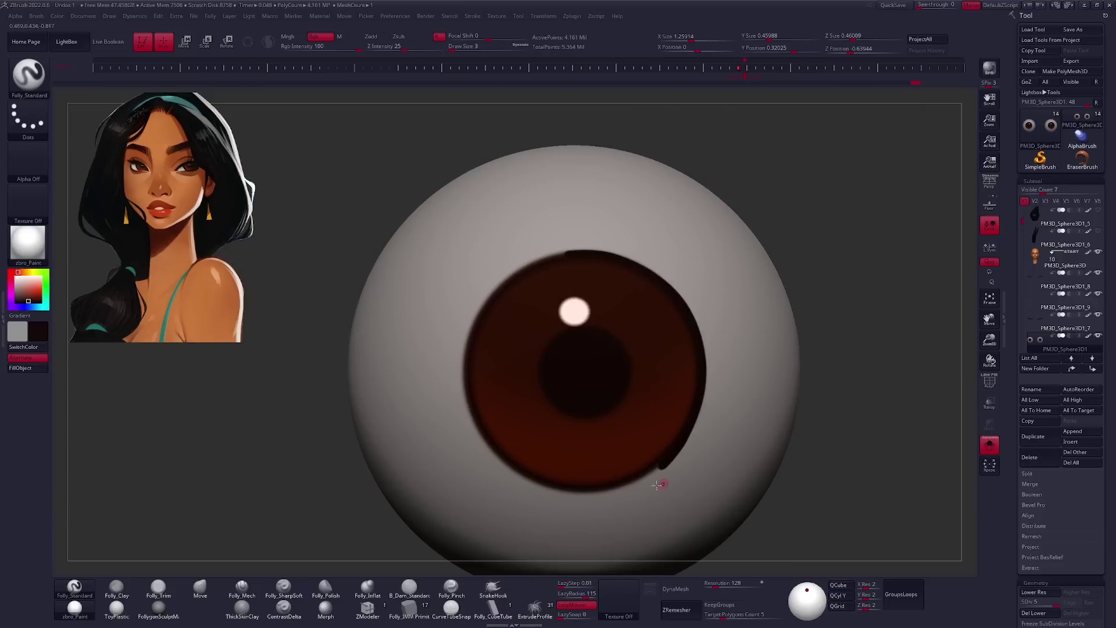
Paint a dark outline along the lower and right edges of the iris.
drag(501, 458, 530, 481)
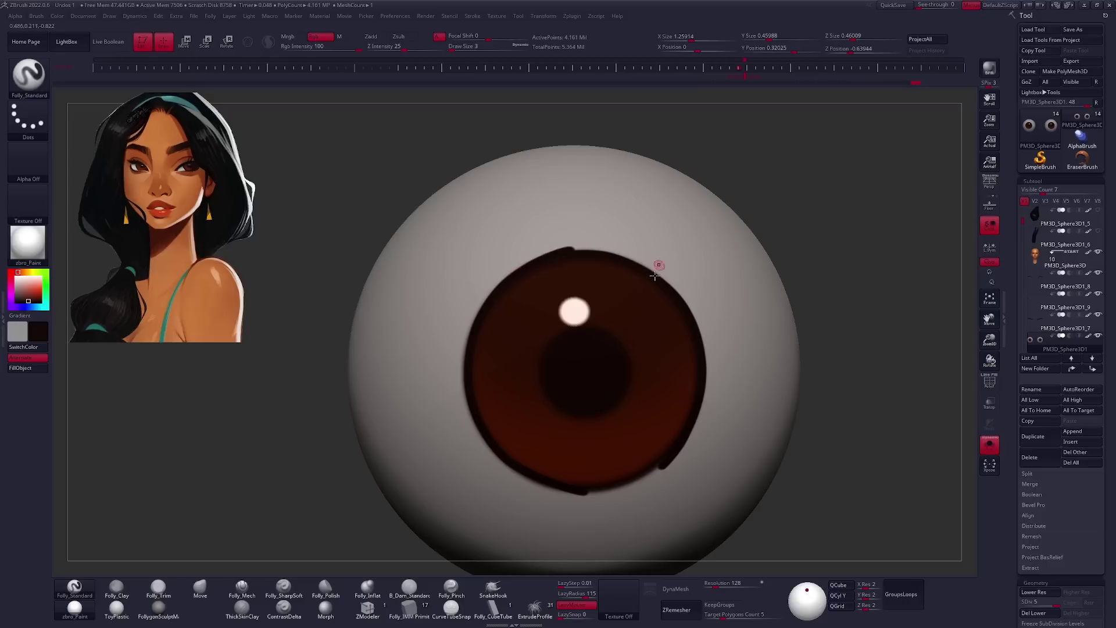
right_drag(654, 276, 547, 238)
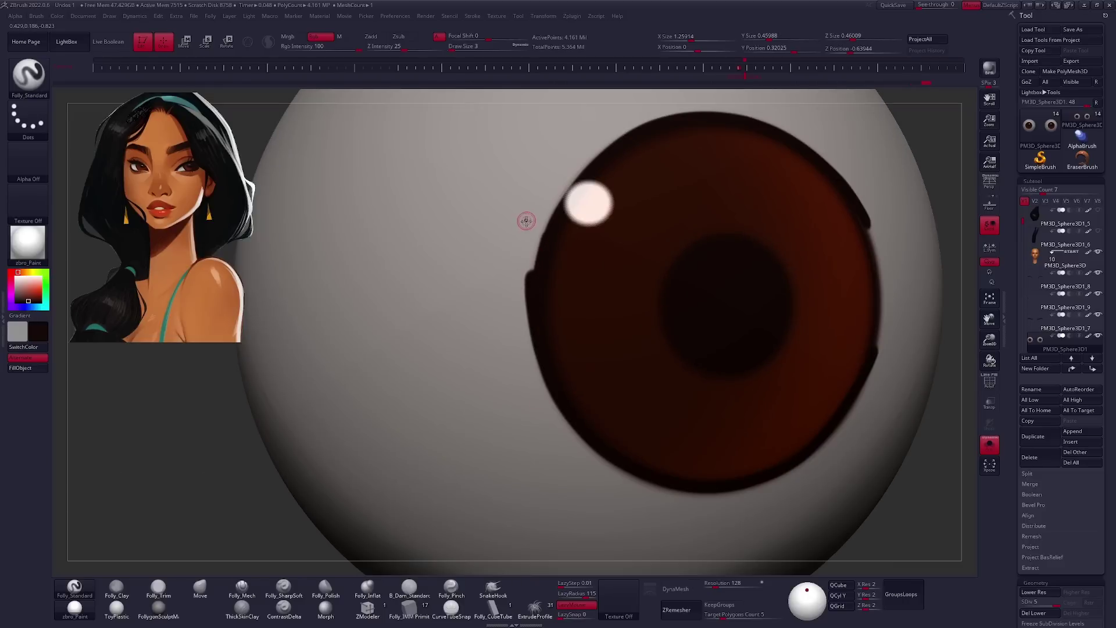
key(v)
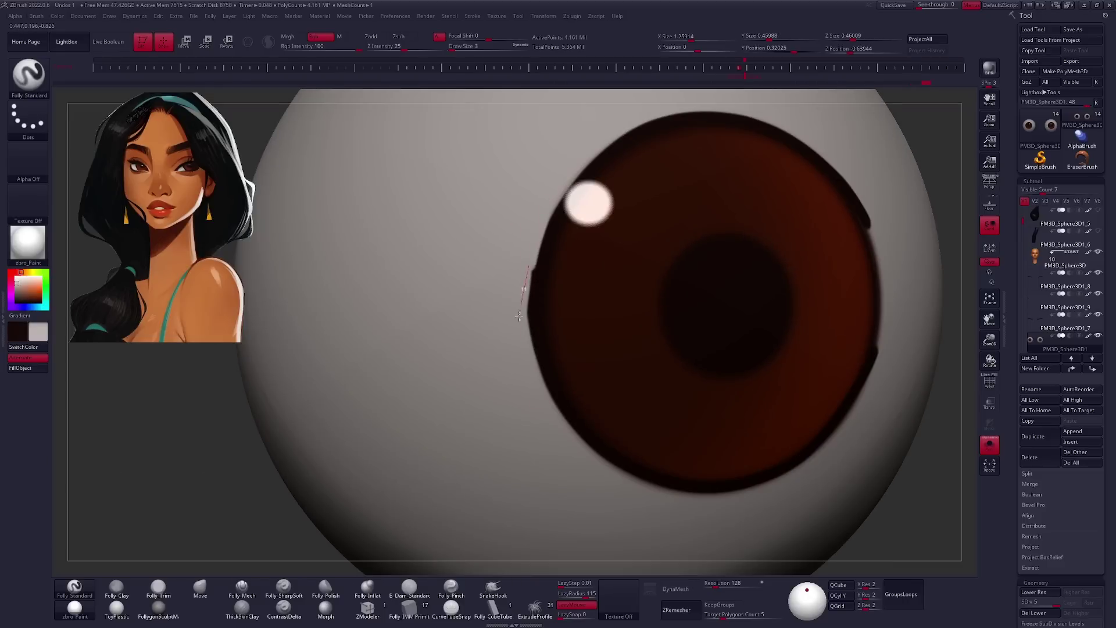
right_drag(562, 501, 563, 243)
key(v)
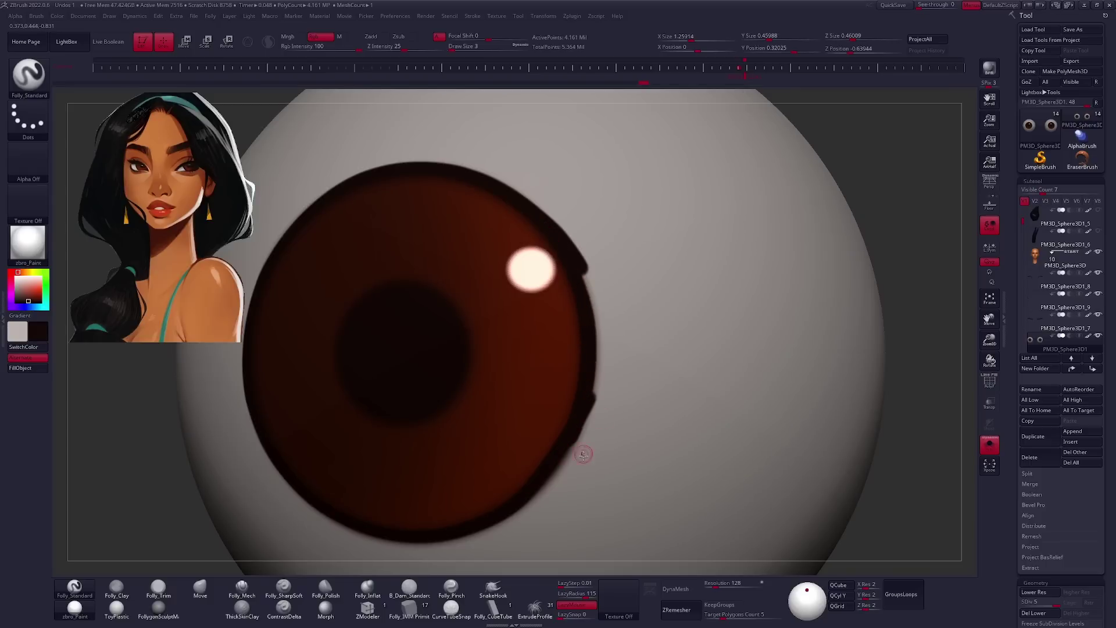
key(v)
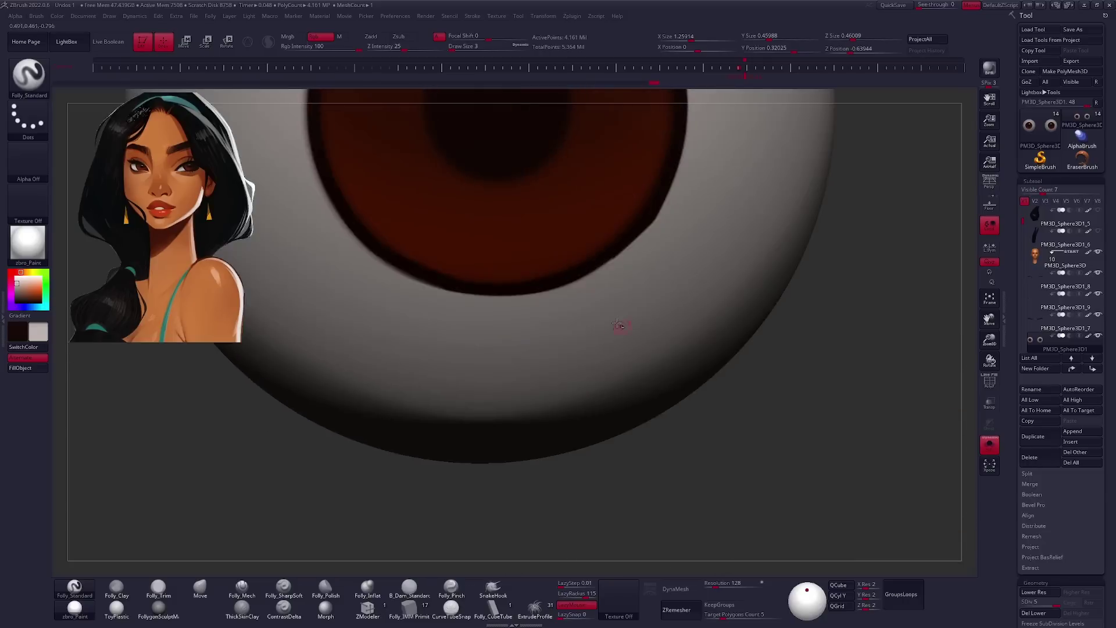
right_drag(600, 250, 511, 428)
drag(540, 413, 589, 396)
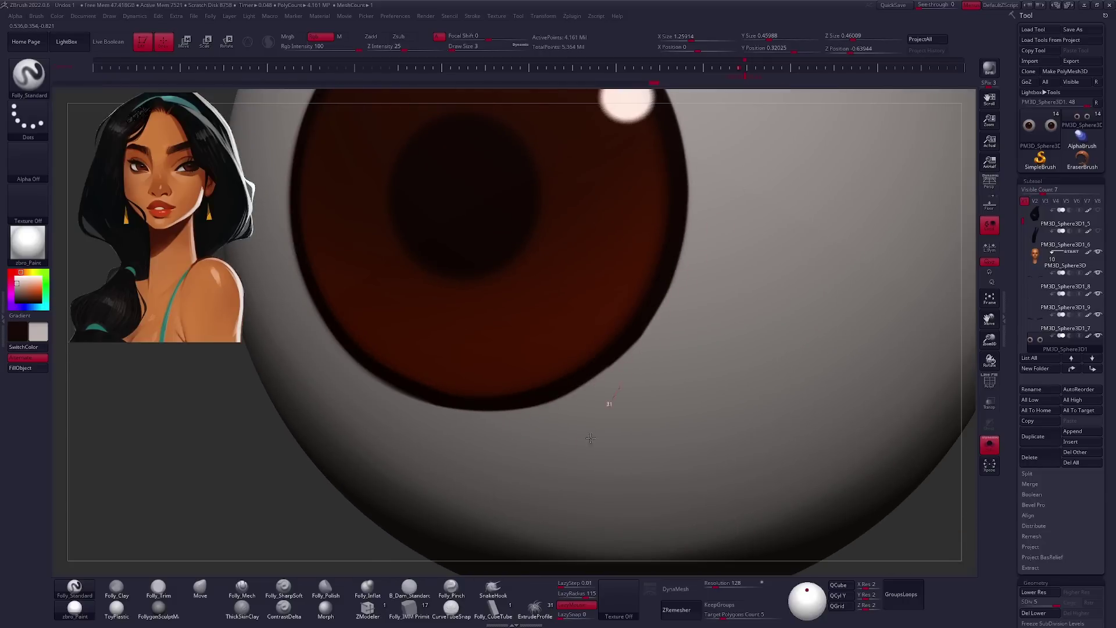
key(shift+ctrl+alt+s)
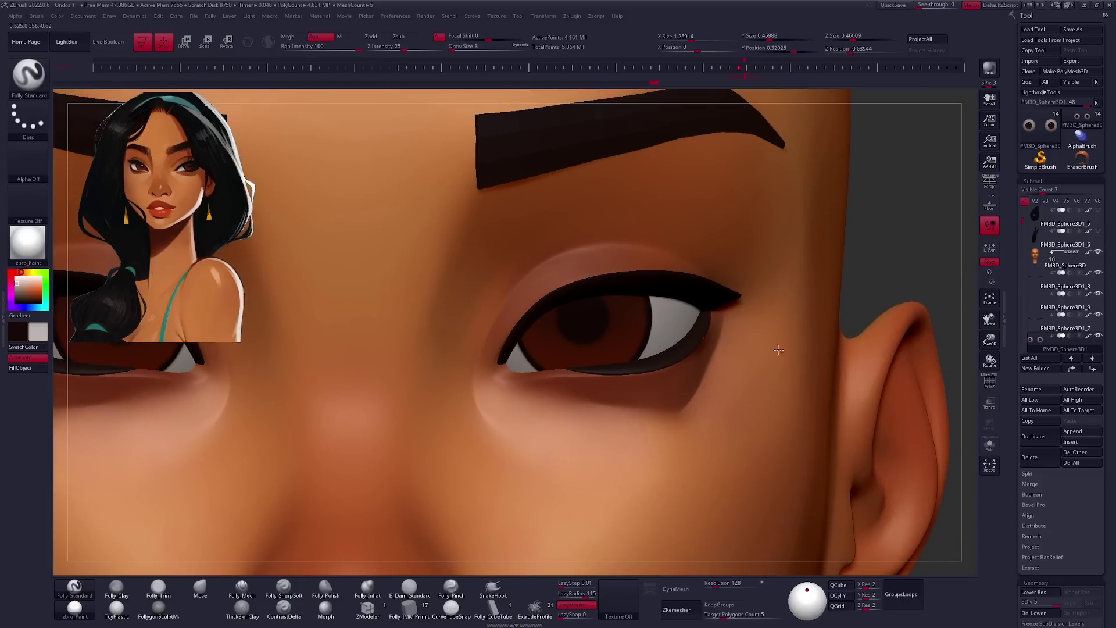
key(shift+ctrl+alt+s)
click(17, 272)
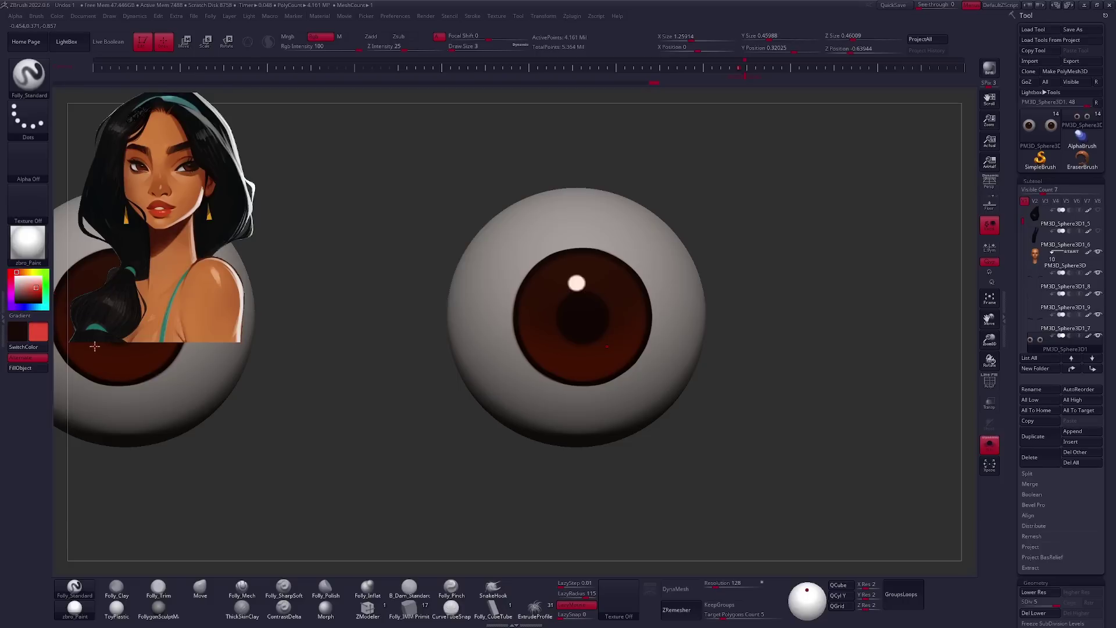
Tint the upper iris with a light salmon colour at Rgb Intensity 5.
click(39, 287)
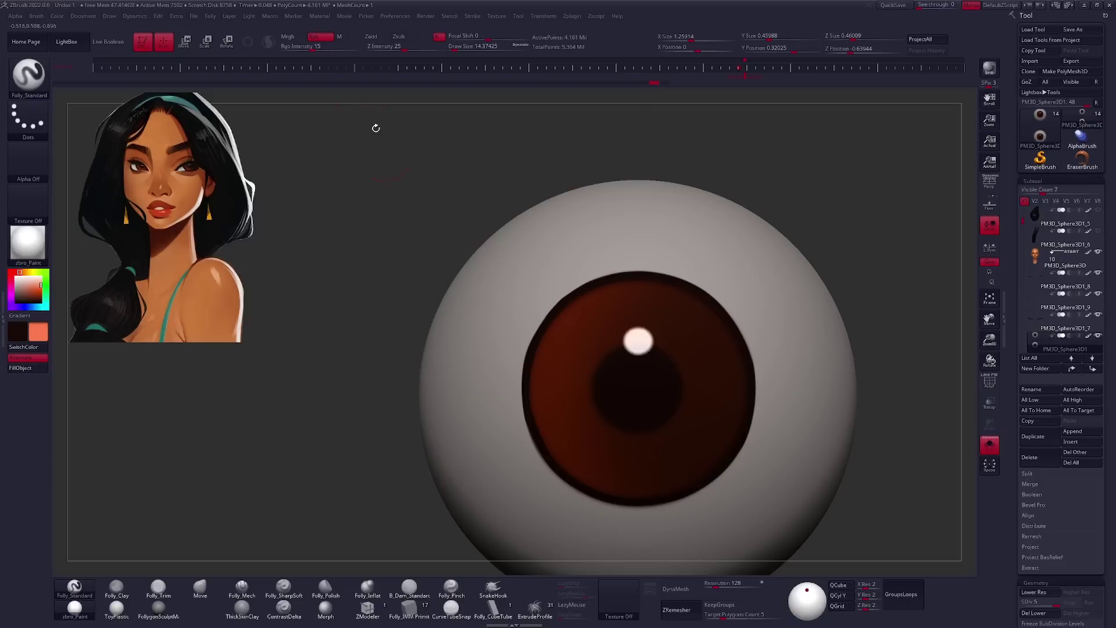
text(5)
key(Tab)
right_click(621, 352)
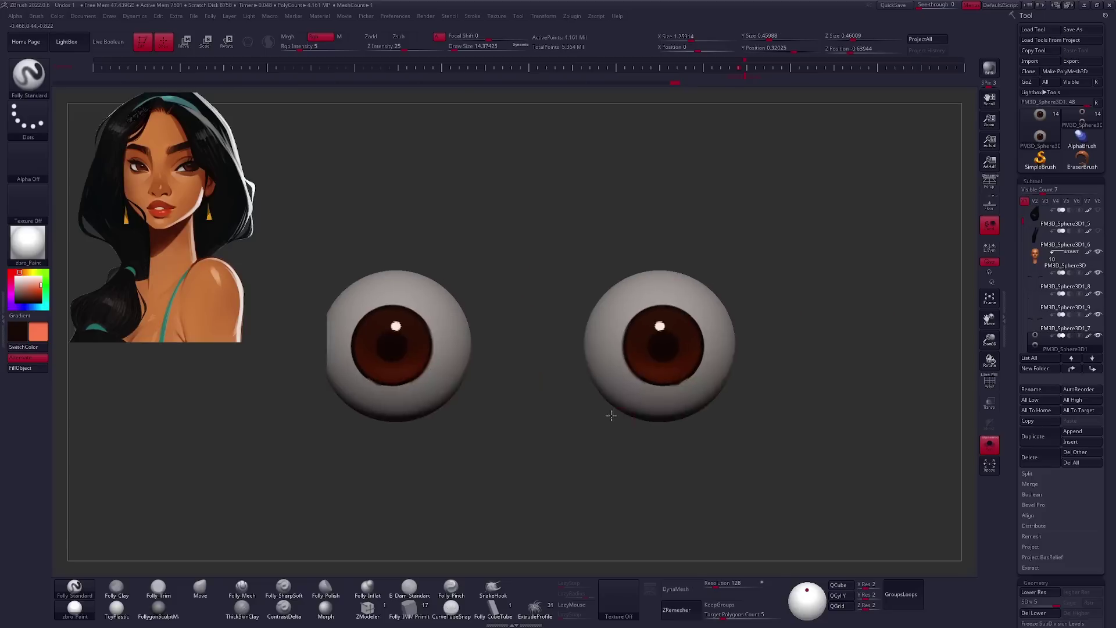
key(shift)
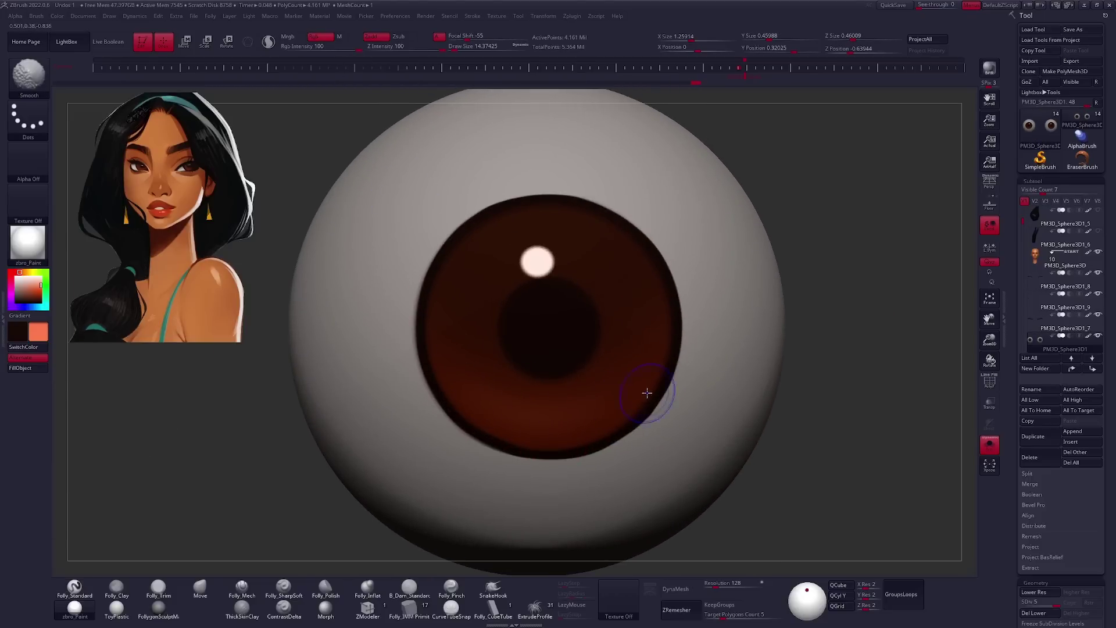
key(shift+z)
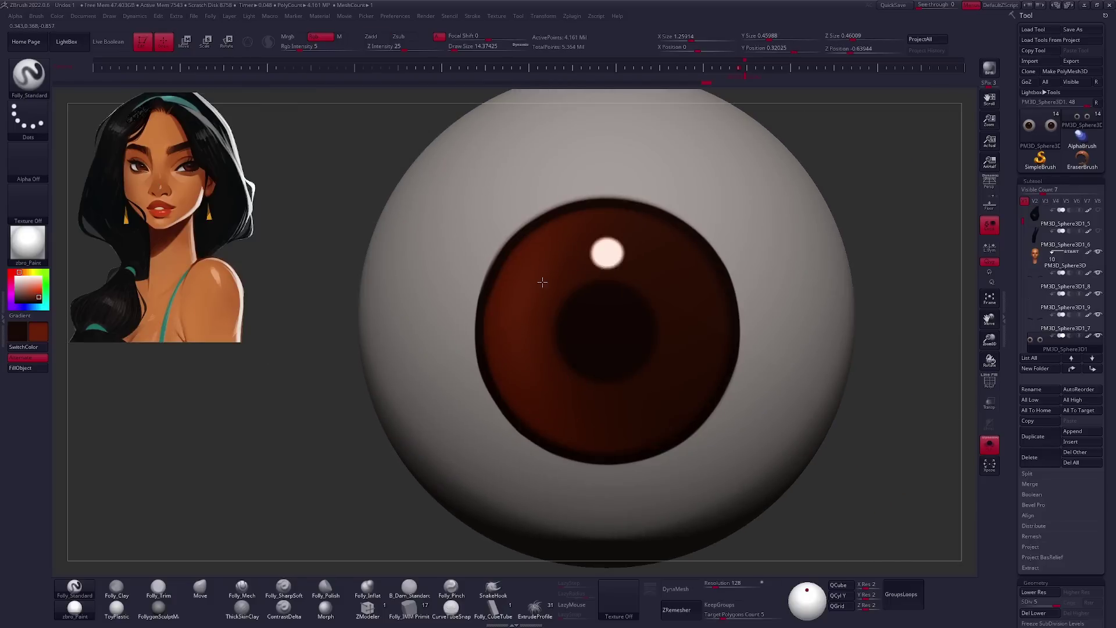
key(ctrl)
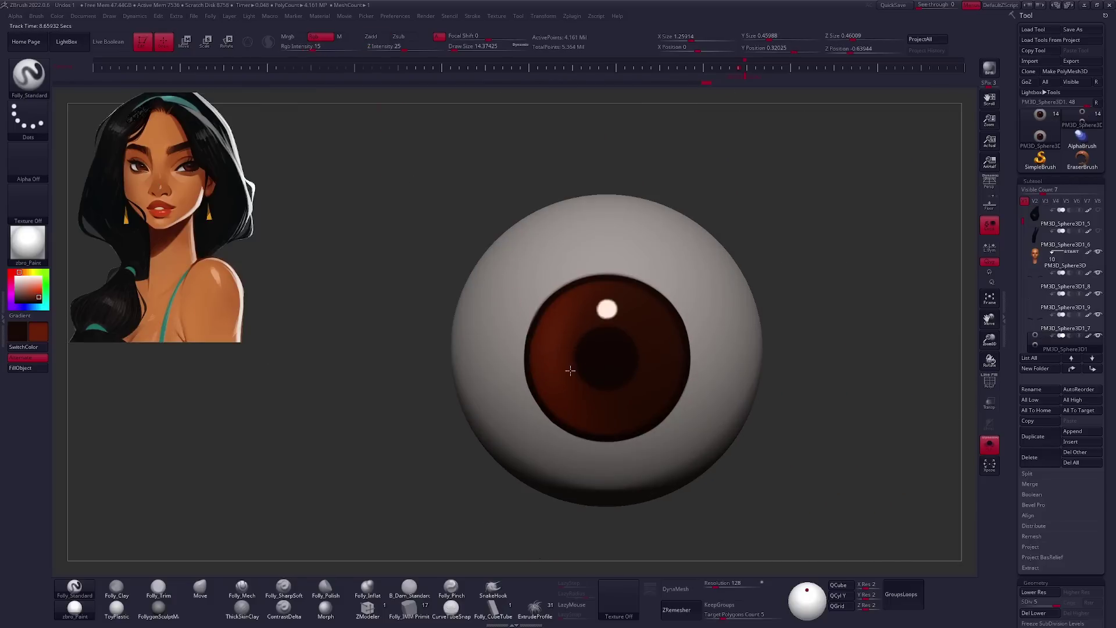
key(ctrl+alt+s)
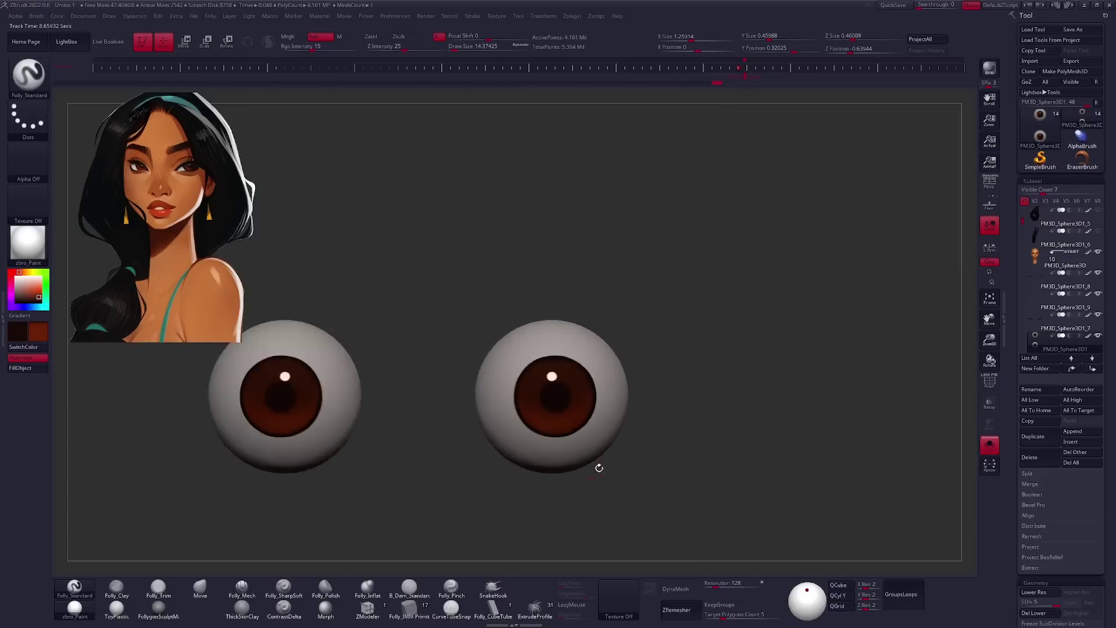
key(ctrl+alt+s)
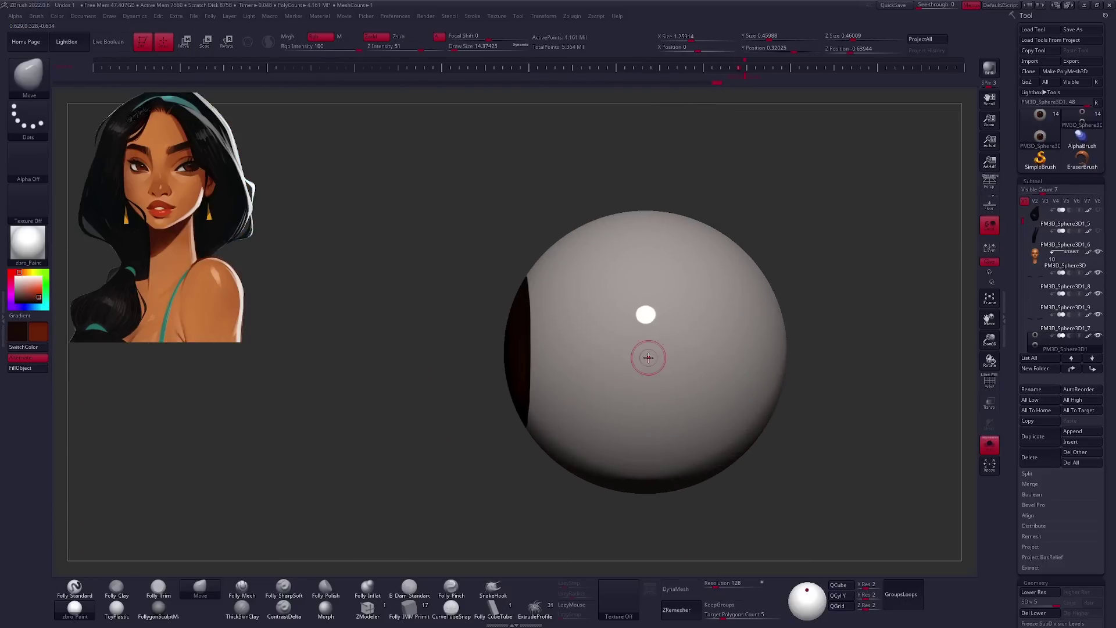
Lower the eyeball's subdivision and draw Transpose lines to reposition the eyeball.
key(b)
key(m)
key(v)
key(shift+f)
key(shift+d)
drag(573, 456, 568, 180)
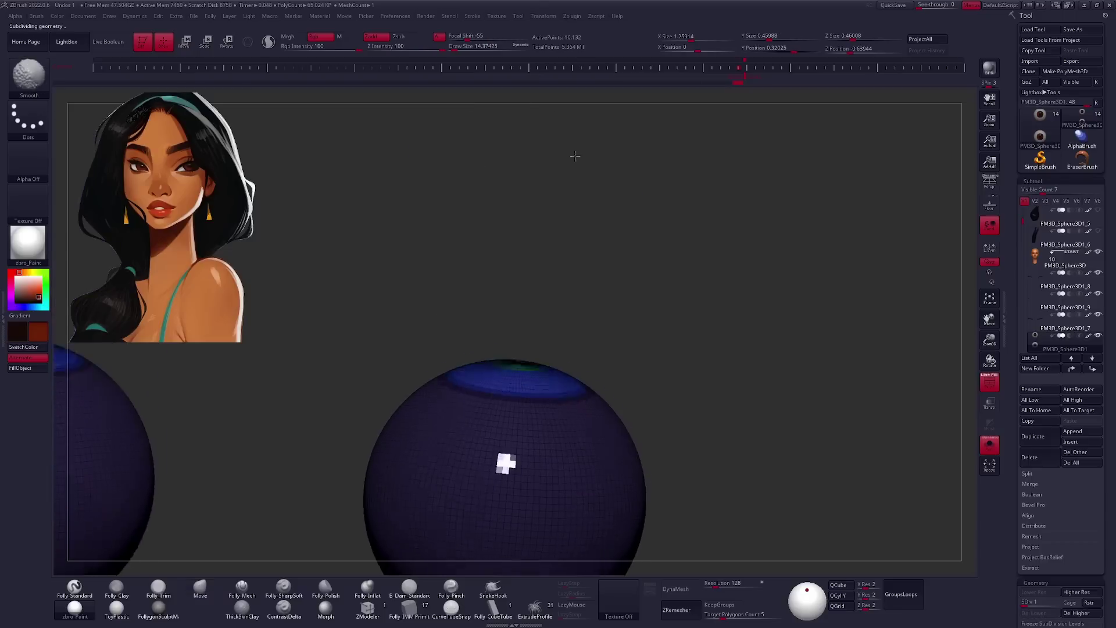
key(w)
drag(475, 350, 483, 156)
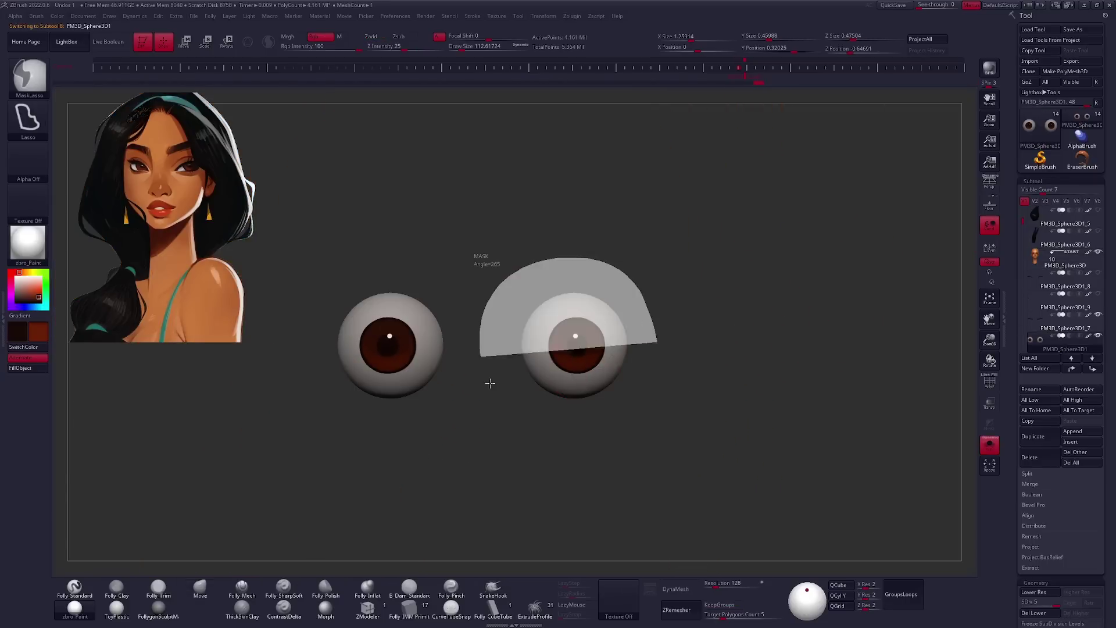
drag(576, 345, 574, 460)
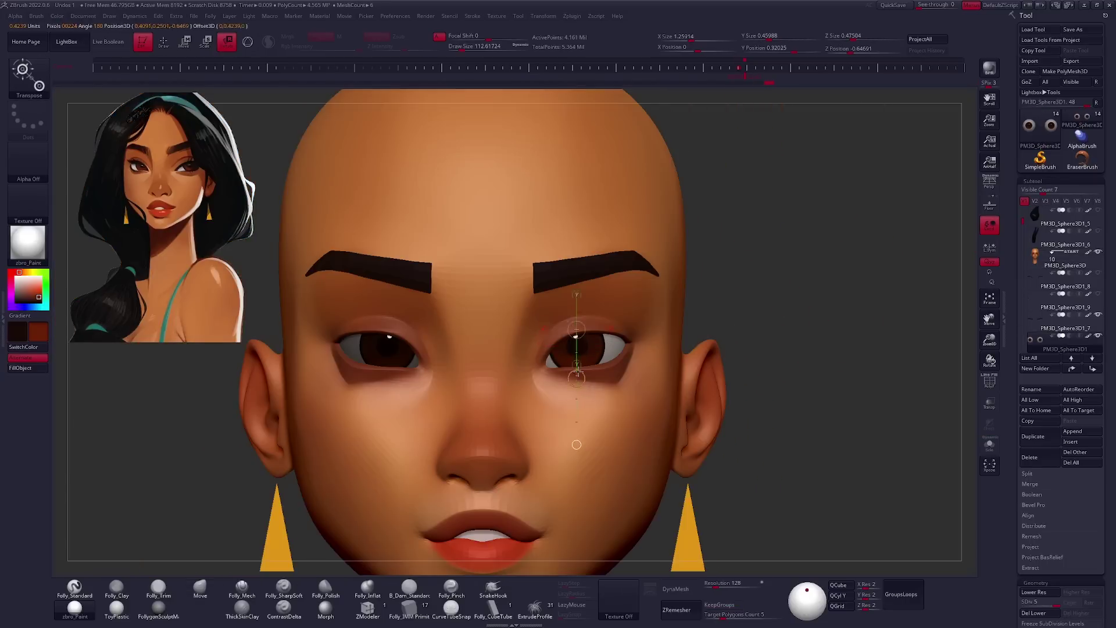
Show the hair to check the head from several angles, then hide it again.
scroll(669, 357, down, 3)
drag(570, 324, 584, 399)
click(1042, 348)
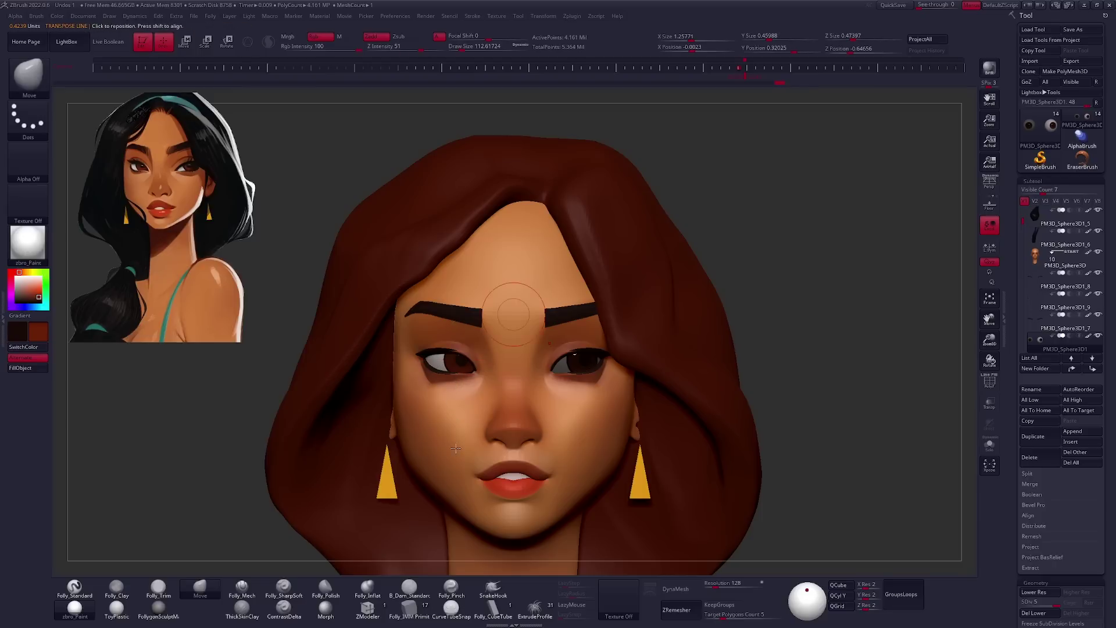
mouse_move(768, 344)
mouse_down()
mouse_move(788, 366)
mouse_move(802, 330)
mouse_up()
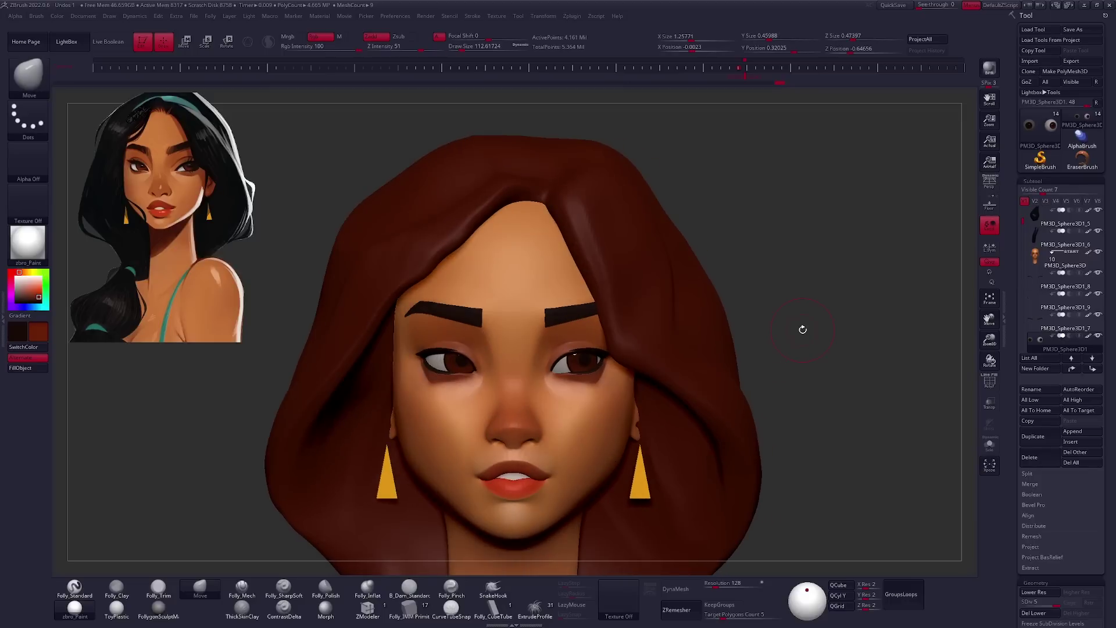
click(1098, 210)
mouse_move(807, 289)
mouse_down()
mouse_move(697, 325)
mouse_move(545, 341)
mouse_up()
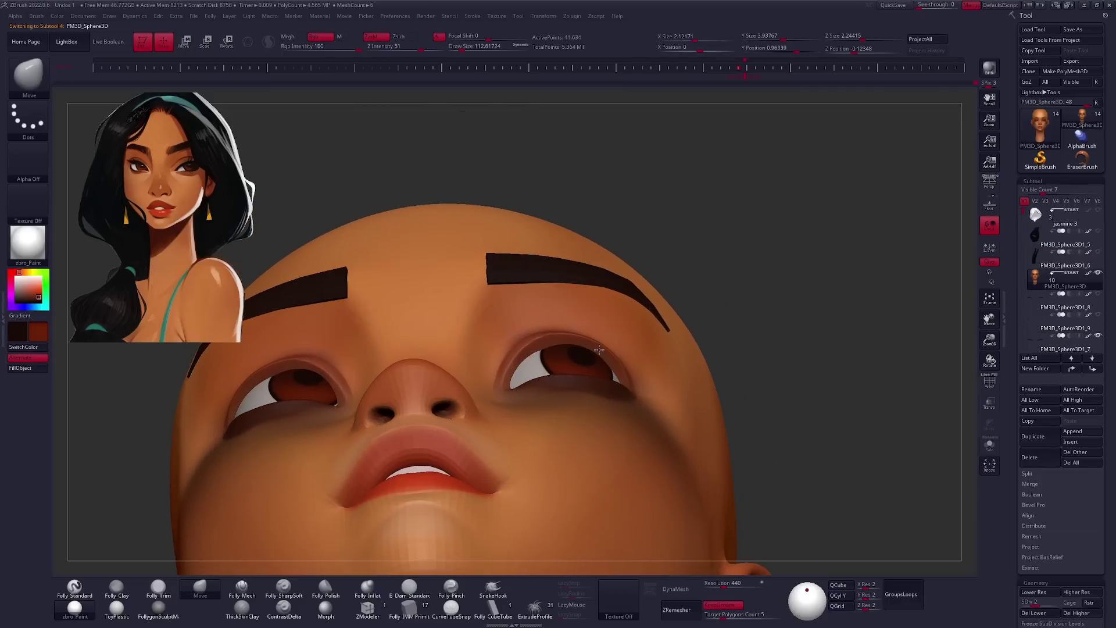
mouse_move(539, 364)
mouse_down()
mouse_move(614, 363)
mouse_move(471, 395)
mouse_move(520, 343)
mouse_move(606, 380)
mouse_up()
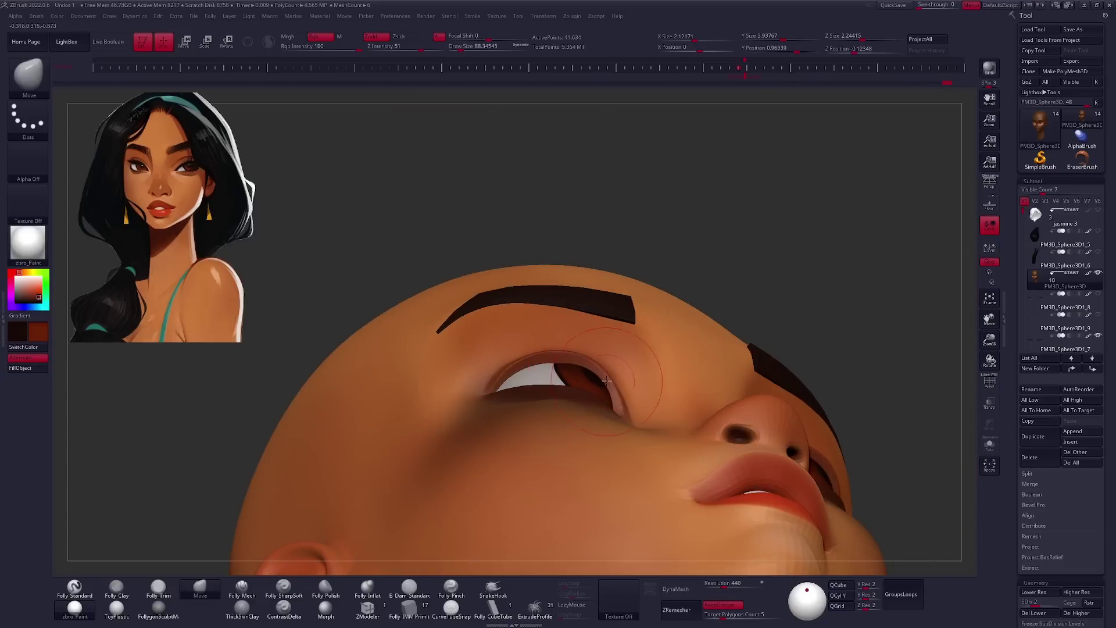
drag(605, 376, 573, 356)
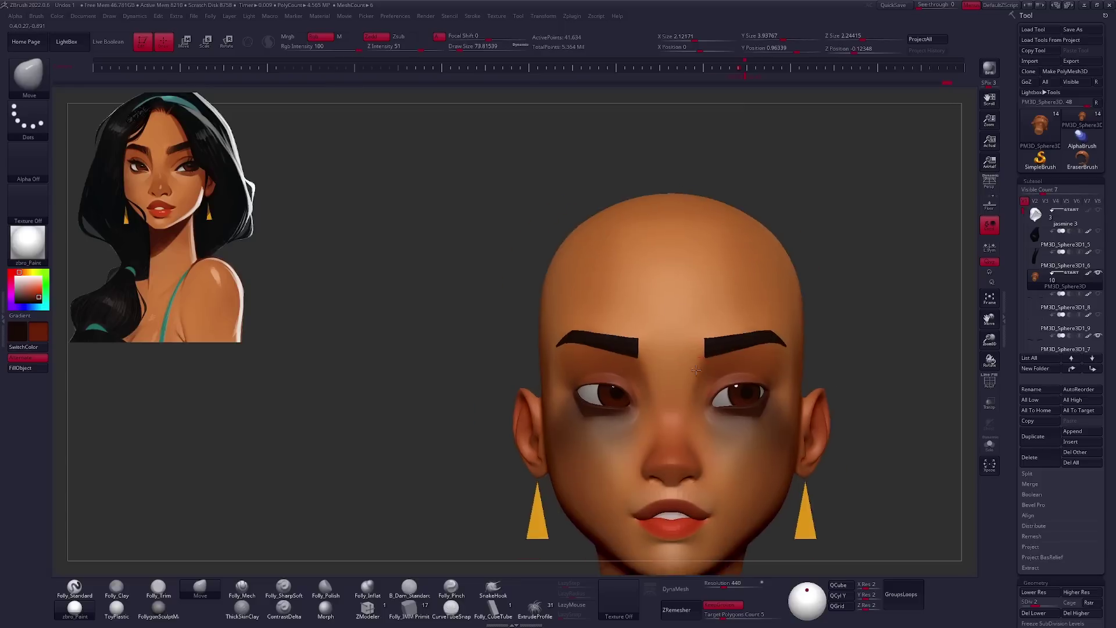
Select the piece around the right eye and view it from below.
click(1040, 320)
alt+click(619, 344)
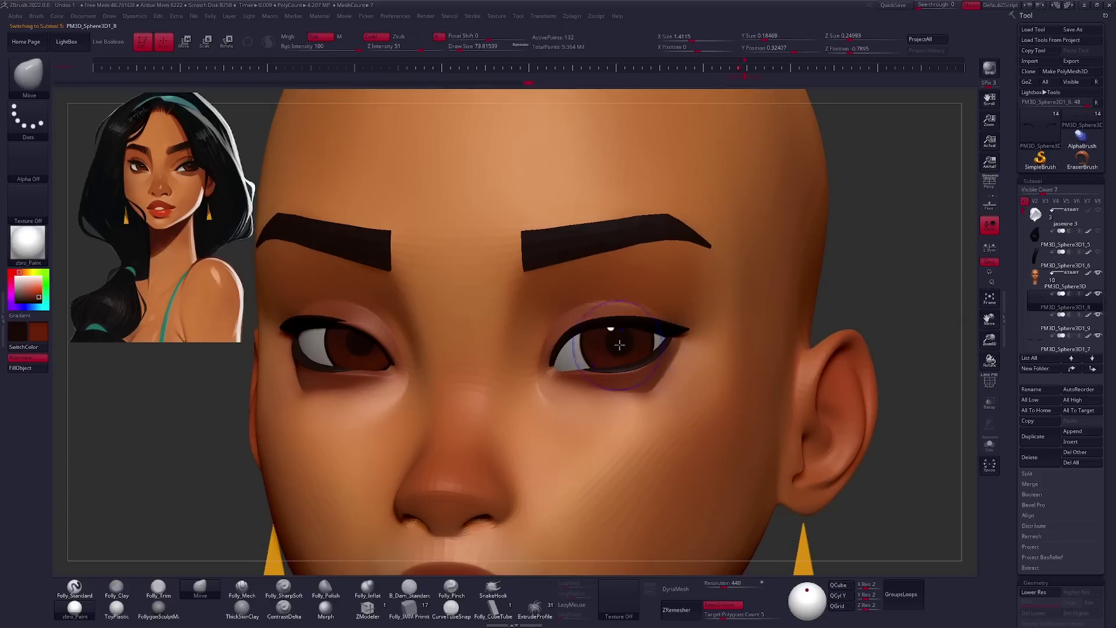
mouse_move(599, 334)
mouse_down()
mouse_move(569, 343)
mouse_move(648, 398)
mouse_move(541, 384)
mouse_move(907, 293)
mouse_up()
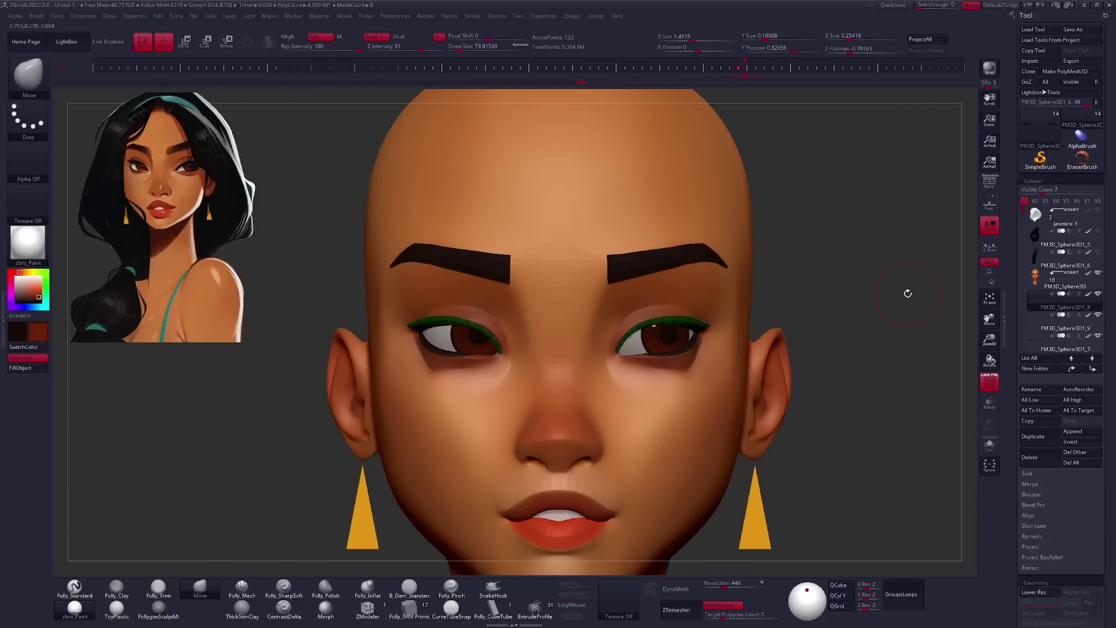
mouse_move(773, 297)
mouse_down()
mouse_move(803, 297)
mouse_move(718, 336)
mouse_up()
right_click(722, 335)
mouse_move(722, 335)
right_down()
mouse_move(678, 362)
mouse_move(607, 362)
right_up()
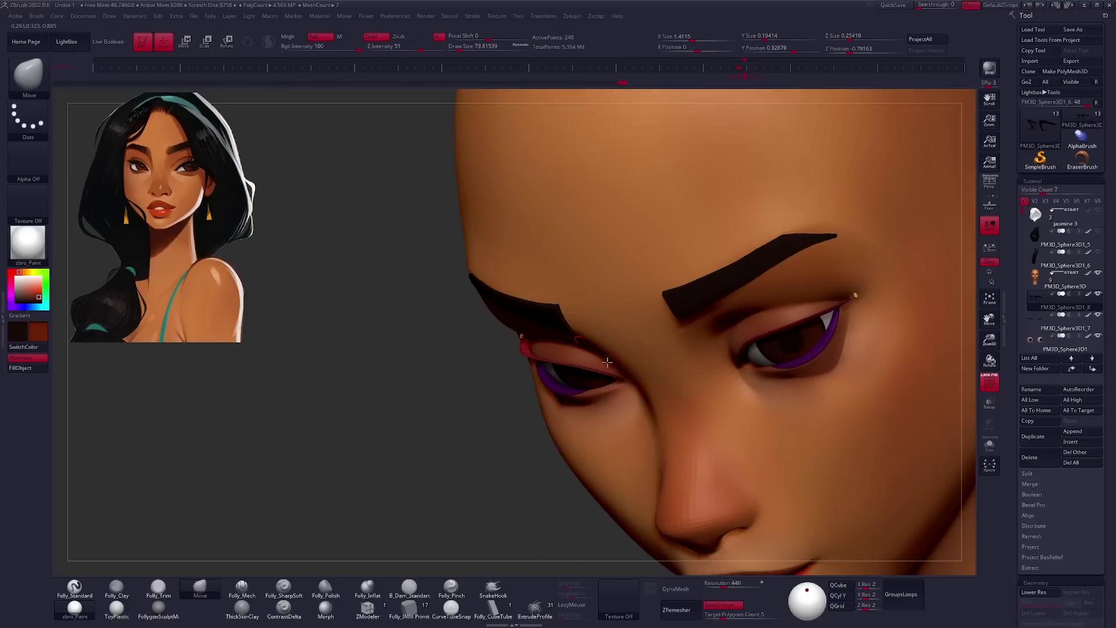
right_click(607, 361)
mouse_move(606, 362)
right_down()
mouse_move(683, 367)
mouse_move(785, 314)
right_up()
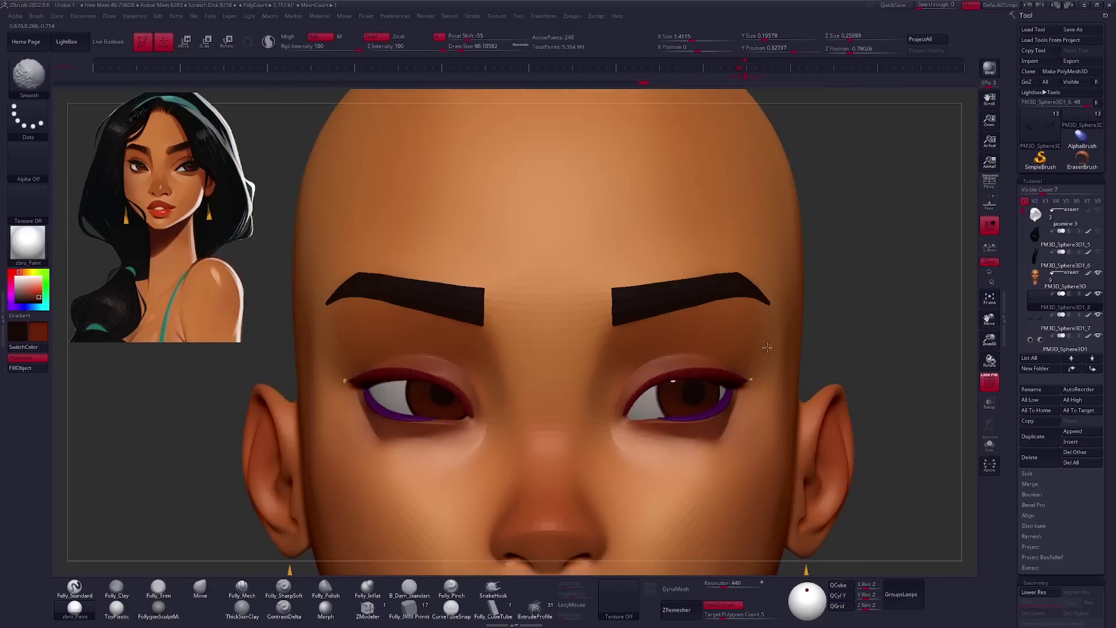
right_click(785, 314)
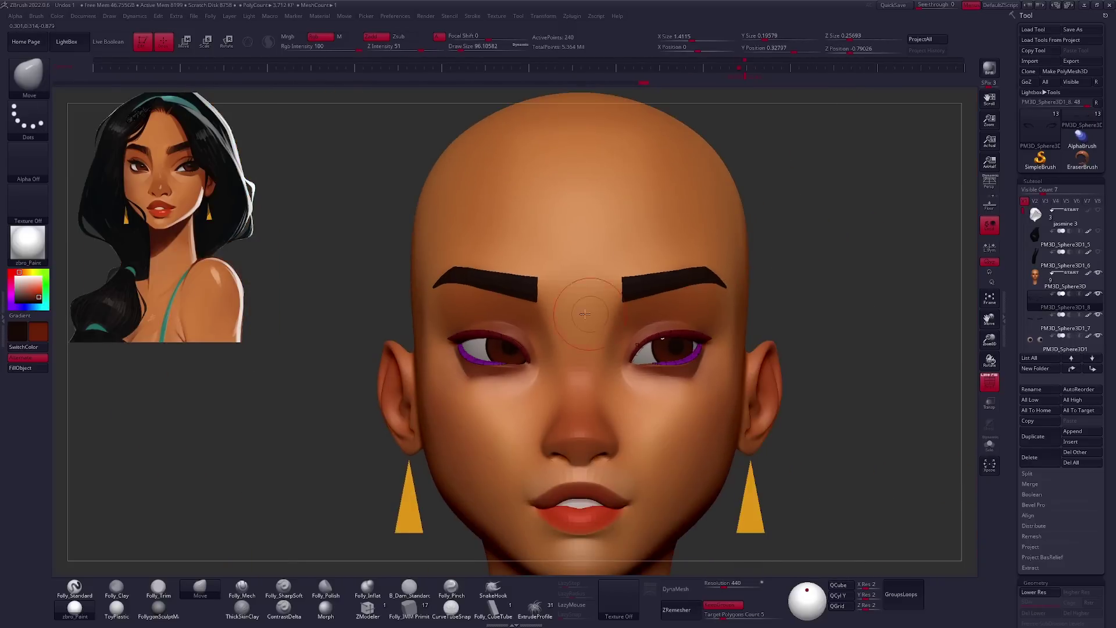
mouse_move(488, 349)
right_down()
mouse_move(851, 361)
mouse_move(810, 356)
mouse_move(844, 354)
right_up()
click(1097, 231)
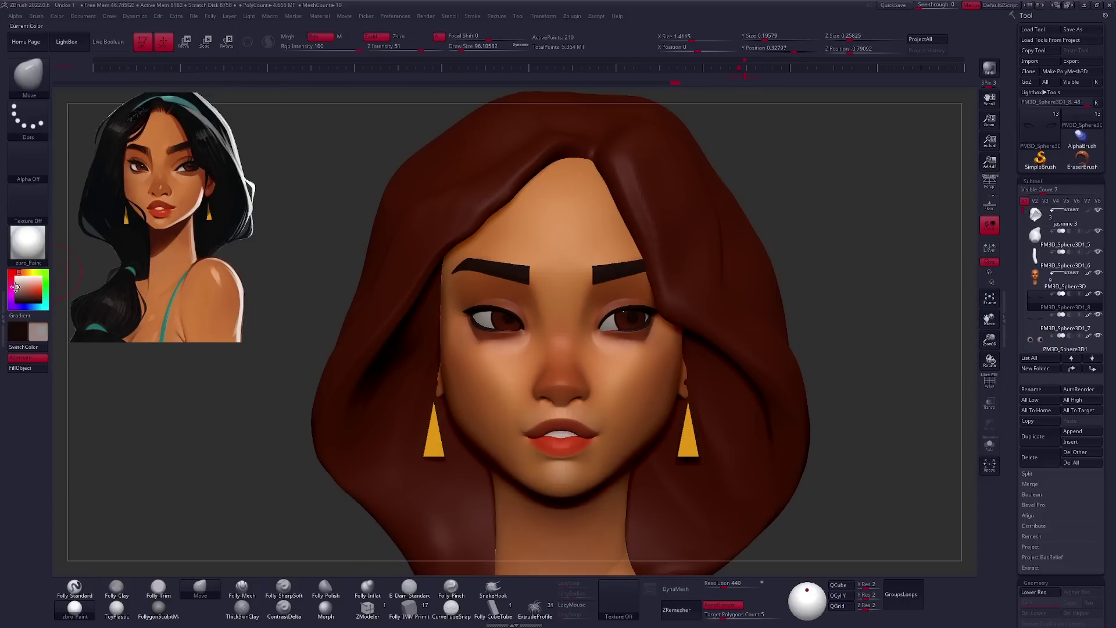
Select the jasmine 3 hair subtool and toggle Polyframe on and off to inspect it.
alt+click(805, 344)
key(f)
key(shift+f)
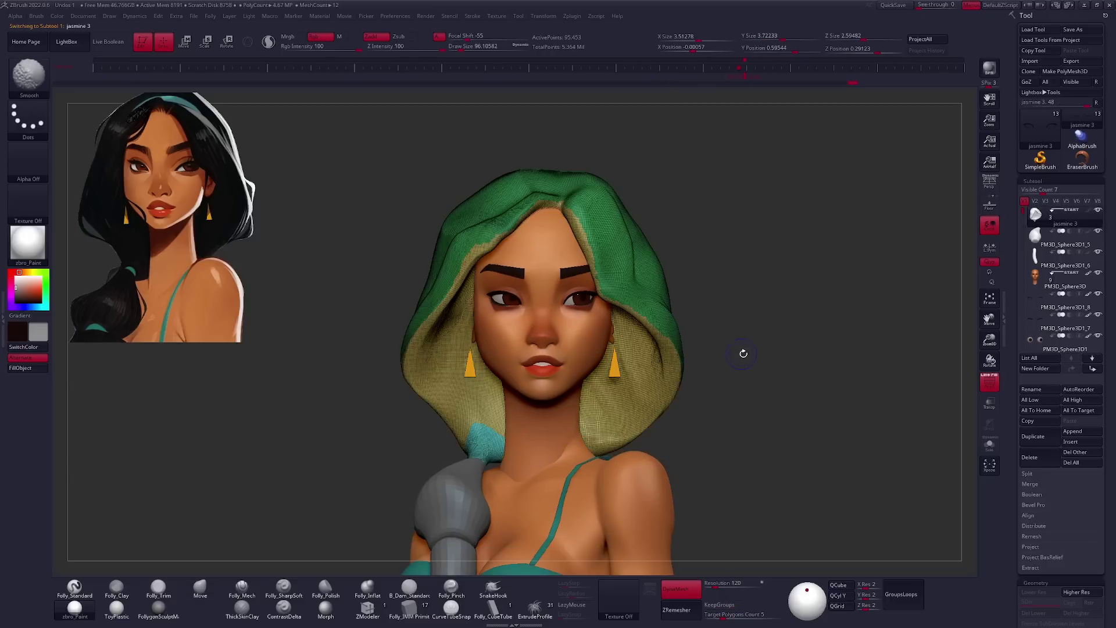
mouse_move(744, 353)
shift+right_down()
mouse_move(759, 343)
mouse_move(726, 353)
shift+right_up()
key(shift+f)
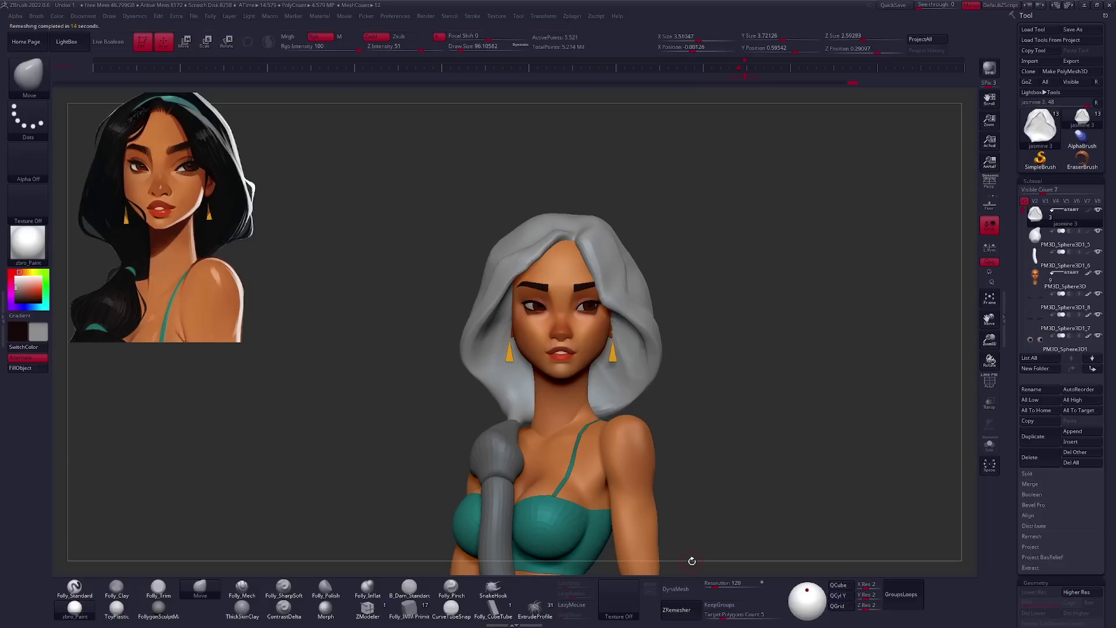
mouse_move(648, 374)
right_down()
mouse_move(628, 372)
mouse_move(623, 315)
right_up()
Solo the hair and smooth its faceted inner surface with the Clay brush (BCL) while holding Shift.
right_click(628, 372)
key(alt+s)
key(alt+s)
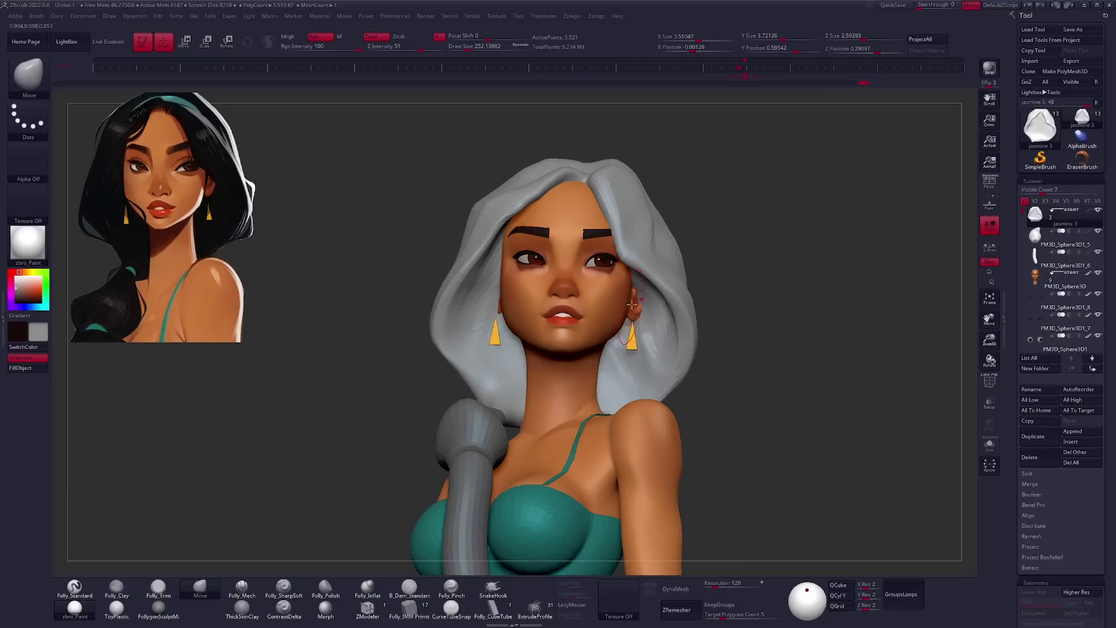
key(alt+s)
key(alt+s)
key(alt+s)
key(alt+s)
key(alt+s)
mouse_move(559, 316)
right_down()
mouse_move(608, 353)
mouse_move(652, 316)
mouse_move(554, 314)
right_up()
key(b)
key(c)
key(l)
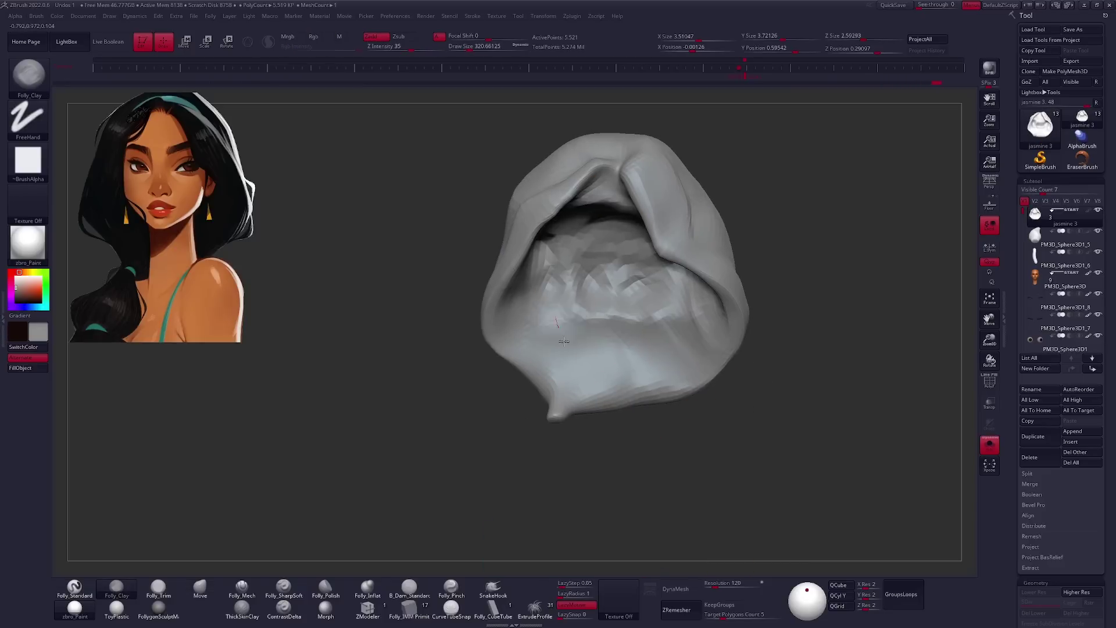
right_drag(653, 313, 604, 290)
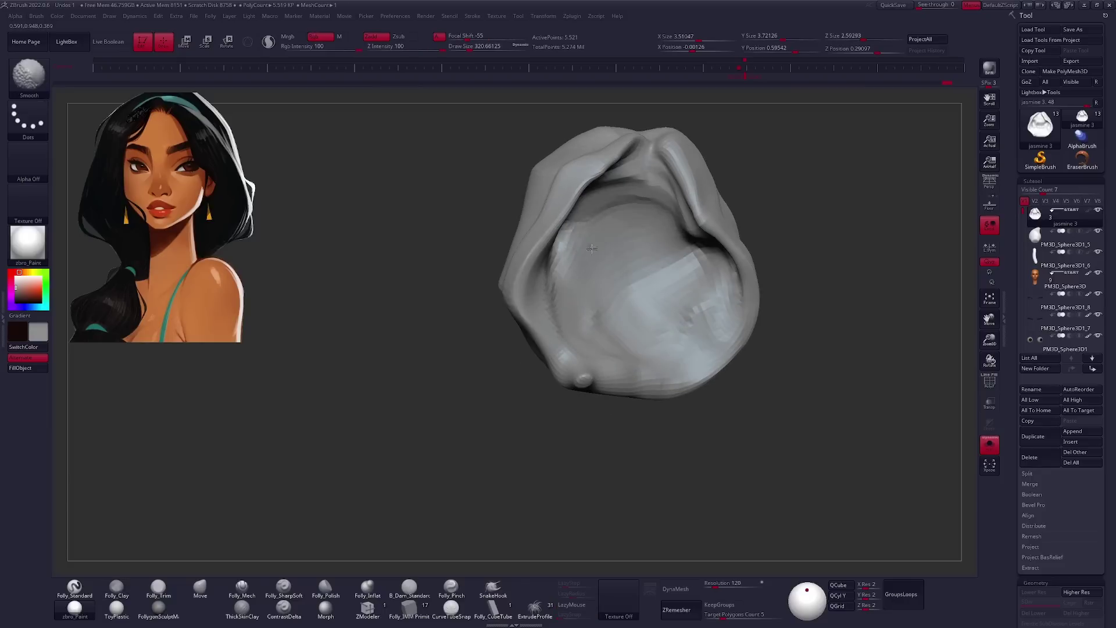
shift+drag(651, 244, 548, 277)
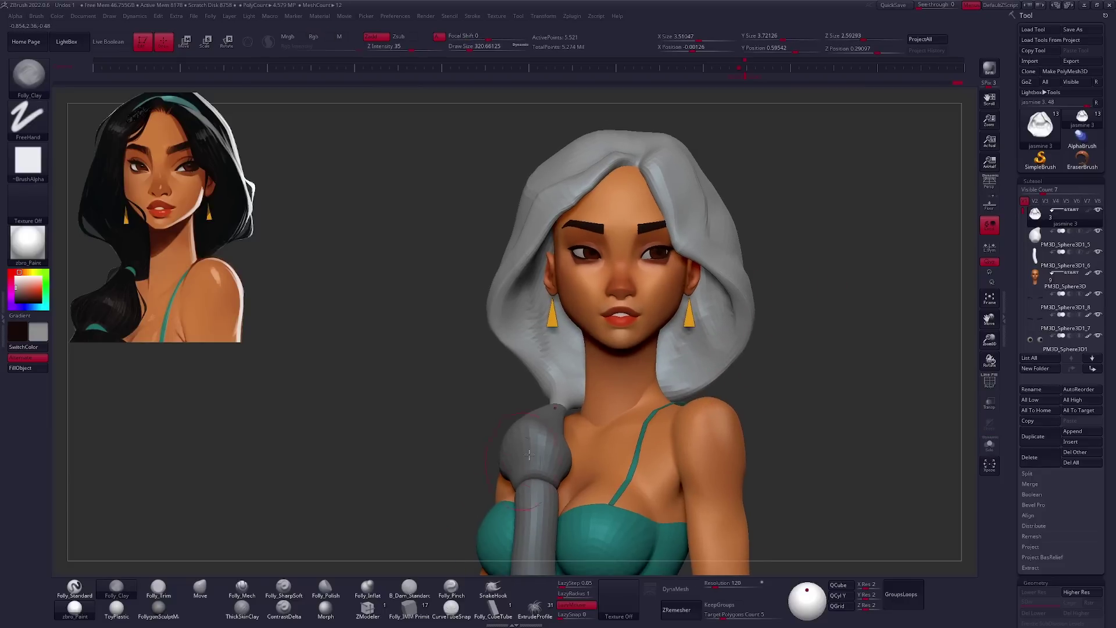
Return to the Move brush (BMV) and turn the model from back to front.
key(b)
key(m)
key(v)
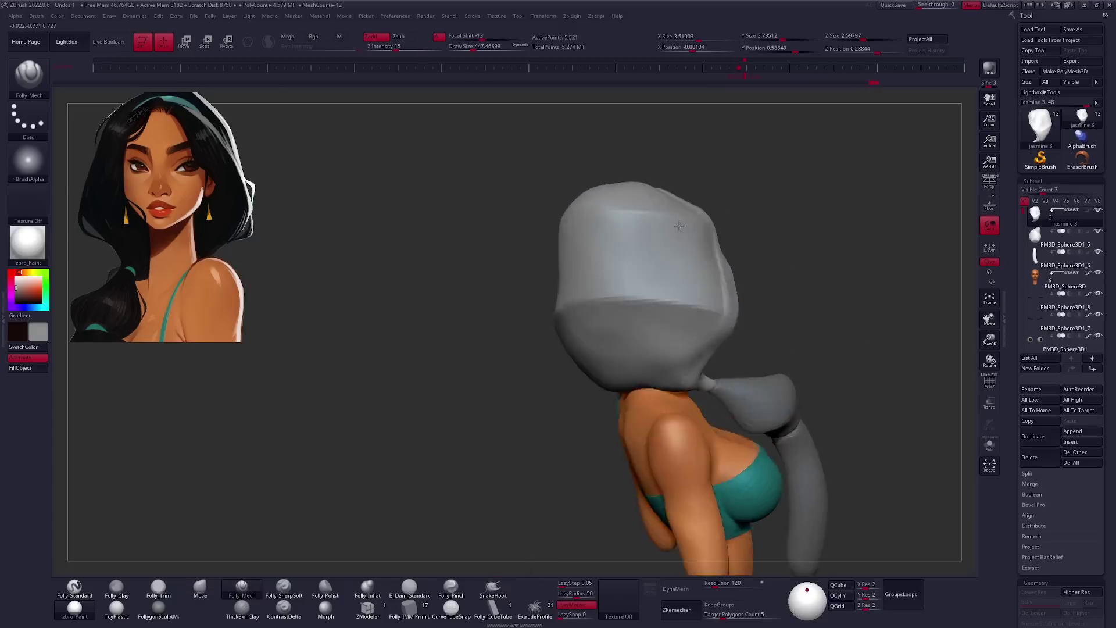
mouse_move(674, 342)
mouse_down()
mouse_move(747, 374)
mouse_move(753, 339)
mouse_up()
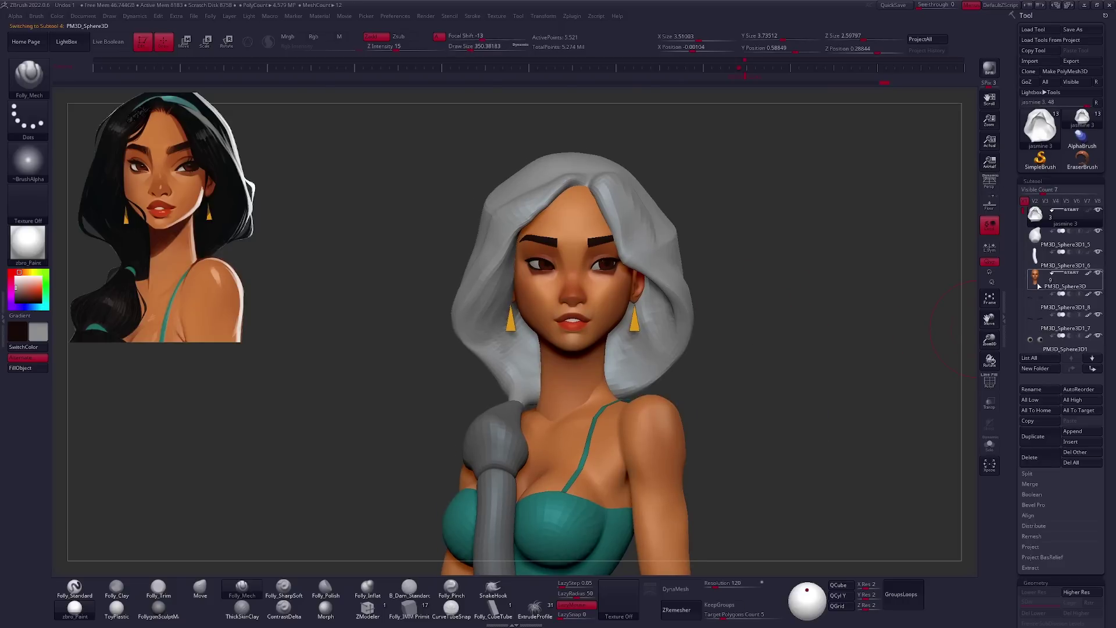
Select the head subtool, move it to the top of the list, and view it alone from the side.
click(1039, 279)
click(1072, 372)
click(1073, 373)
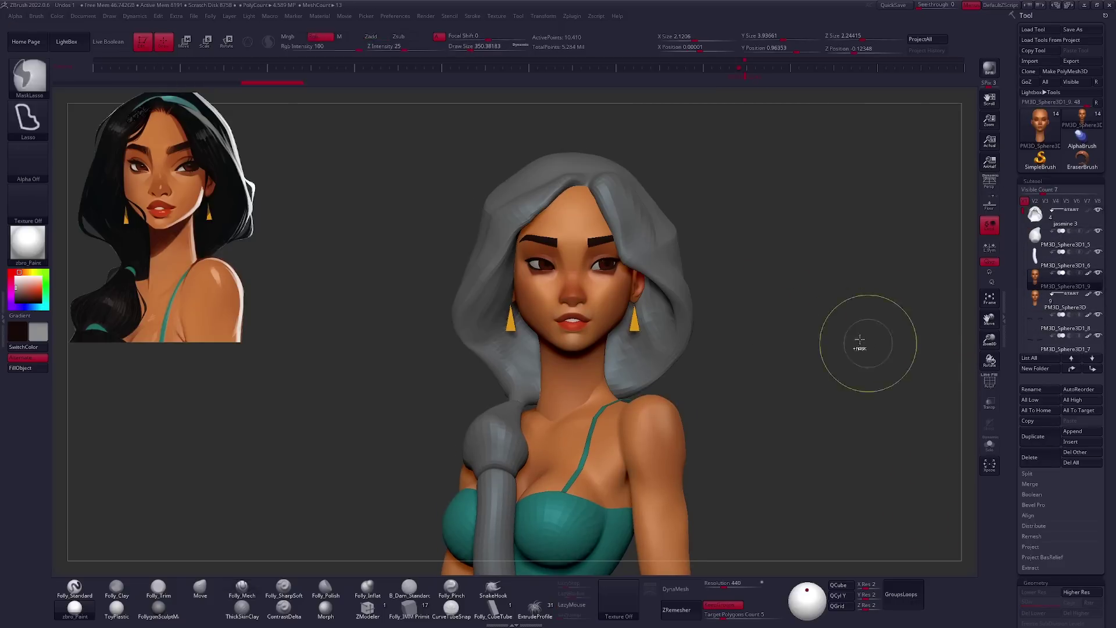
key(shift+f)
drag(642, 229, 712, 393)
key(space)
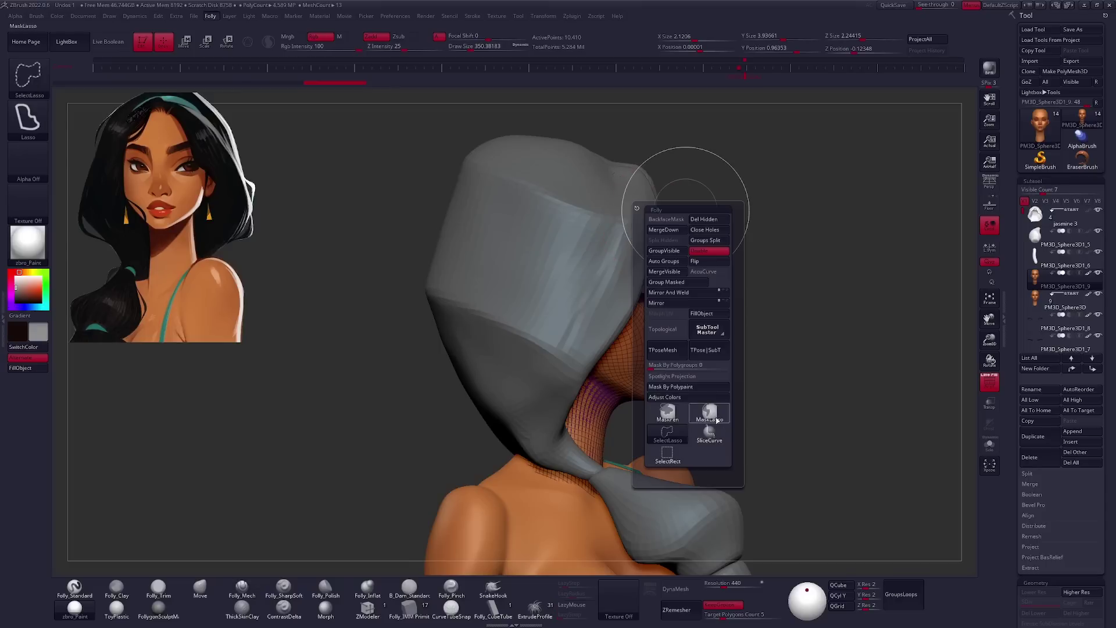
Slice a thin headband strip from the head with SliceCurve and delete all the other hidden parts.
click(709, 433)
ctrl+shift+drag(625, 140, 628, 346)
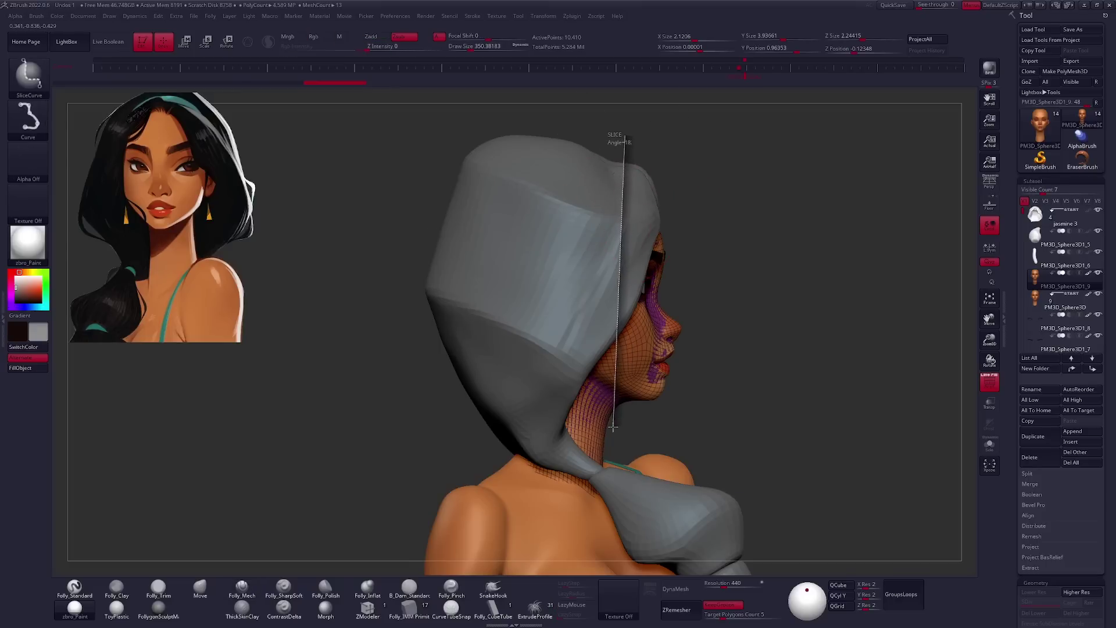
ctrl+shift+drag(614, 427, 613, 427)
ctrl+shift+drag(586, 477, 585, 478)
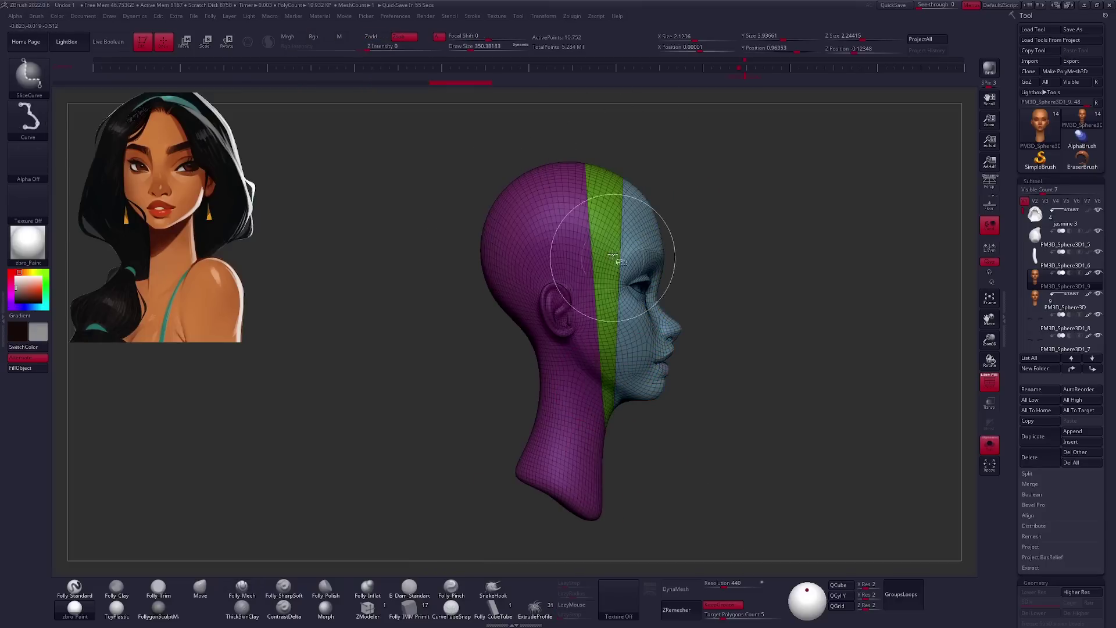
ctrl+shift+click(604, 233)
drag(710, 237, 628, 259)
ctrl+shift+drag(750, 314, 376, 312)
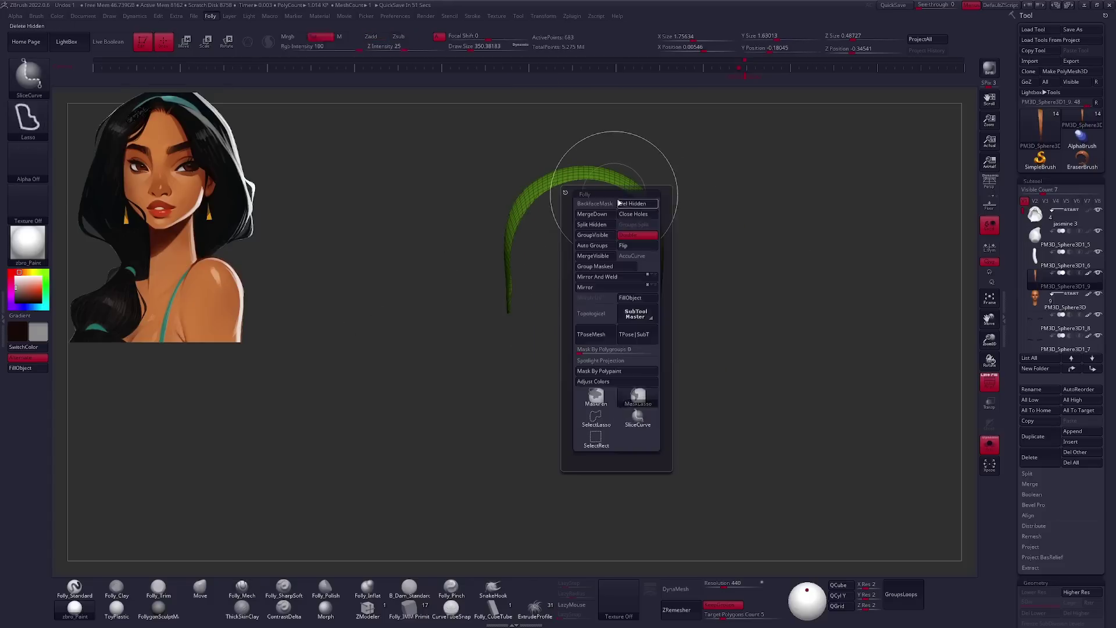
ctrl+shift+click(430, 201)
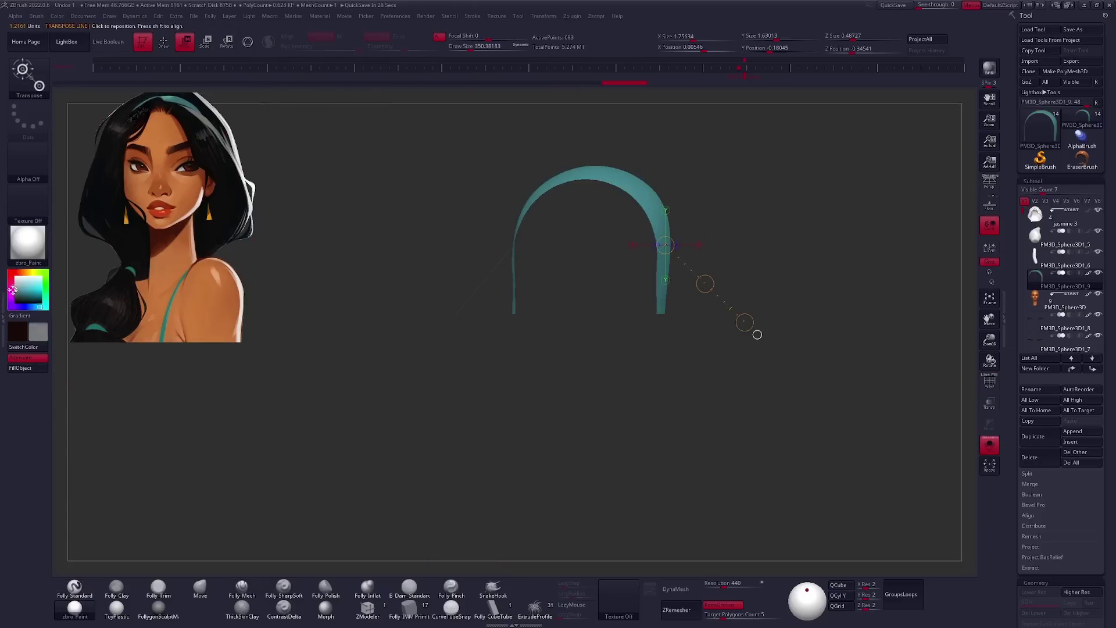
key(shift+s)
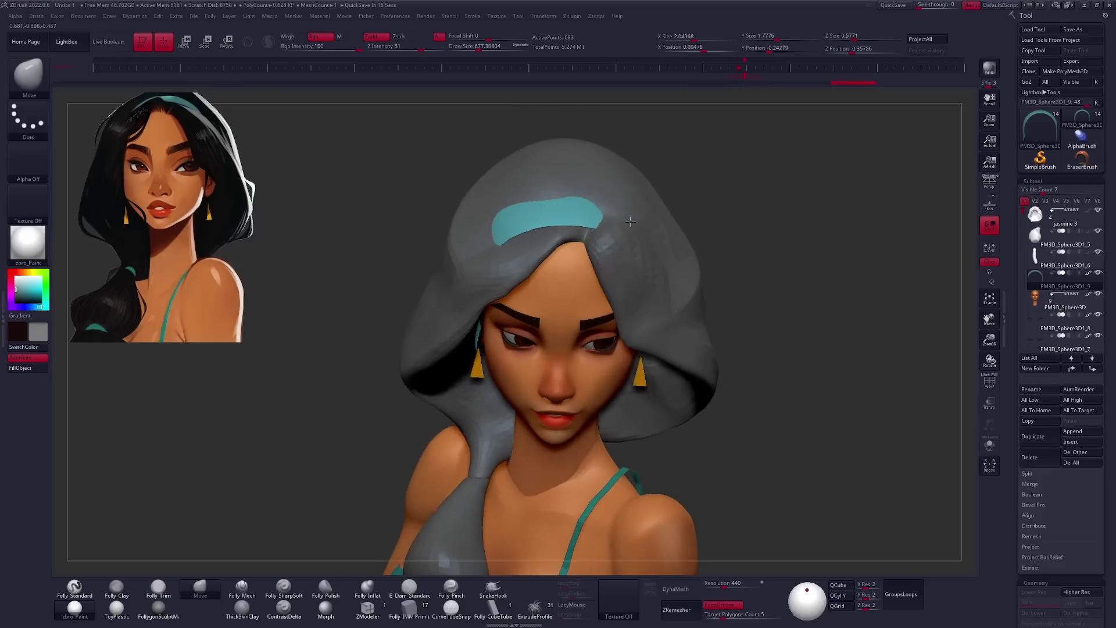
Select the headband strip, shift it into an arc with Move, and add even loops with GroupsLoops.
drag(800, 334, 762, 341)
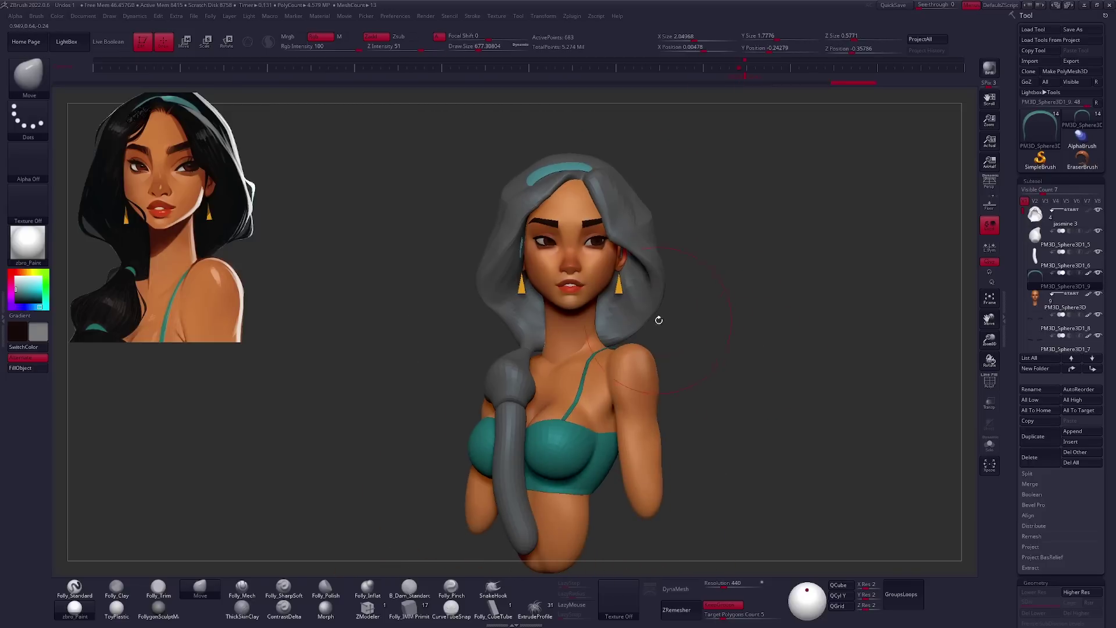
drag(659, 320, 726, 325)
alt+click(605, 227)
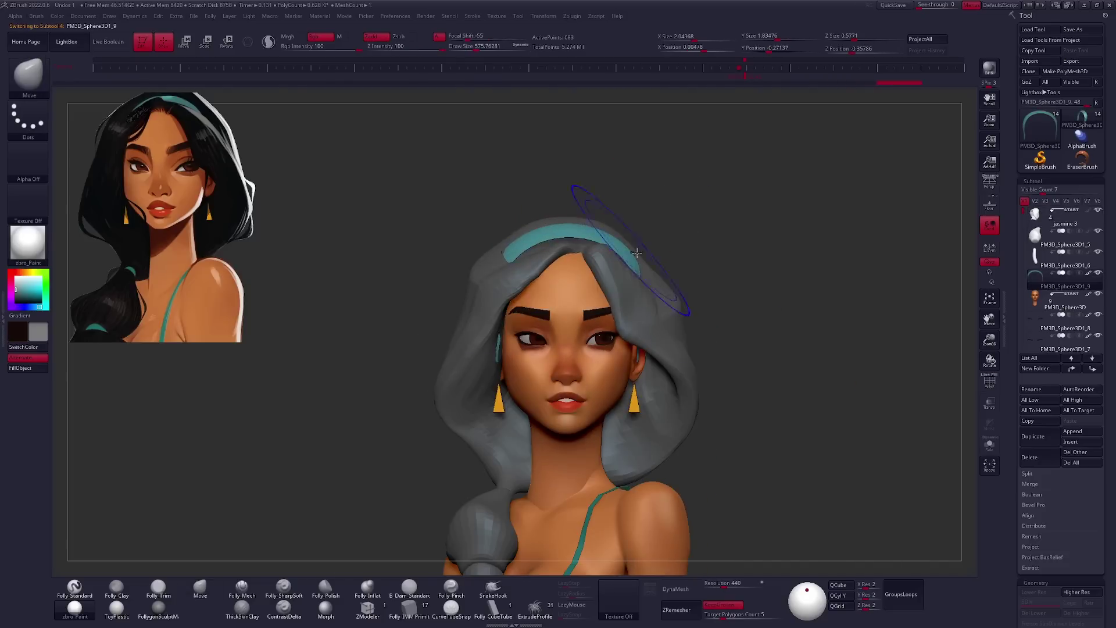
drag(876, 231, 601, 299)
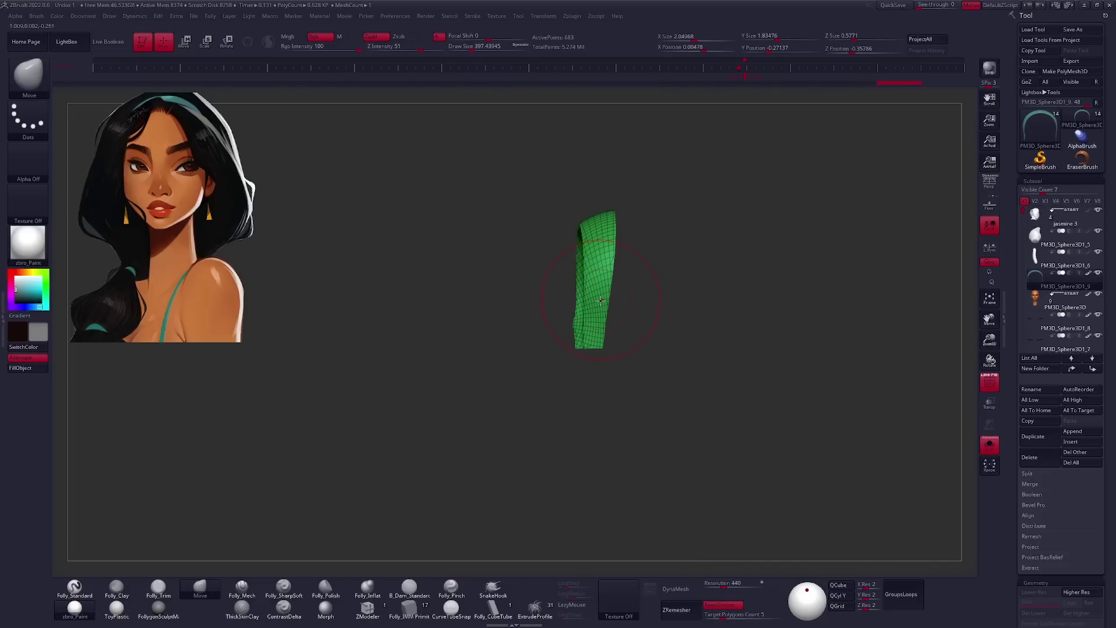
click(902, 592)
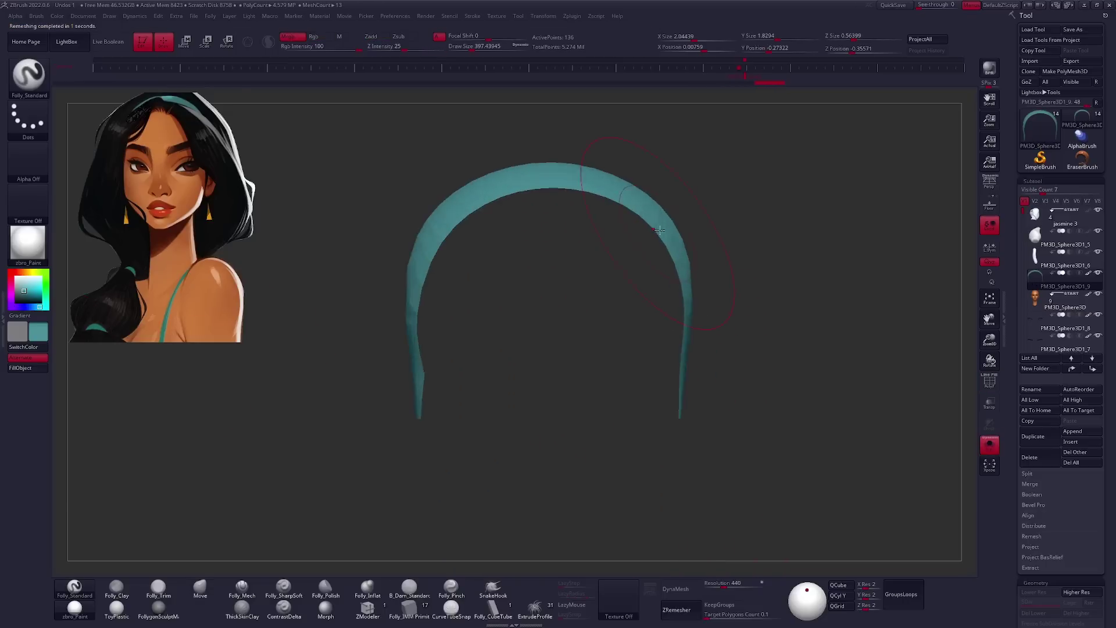
key(space)
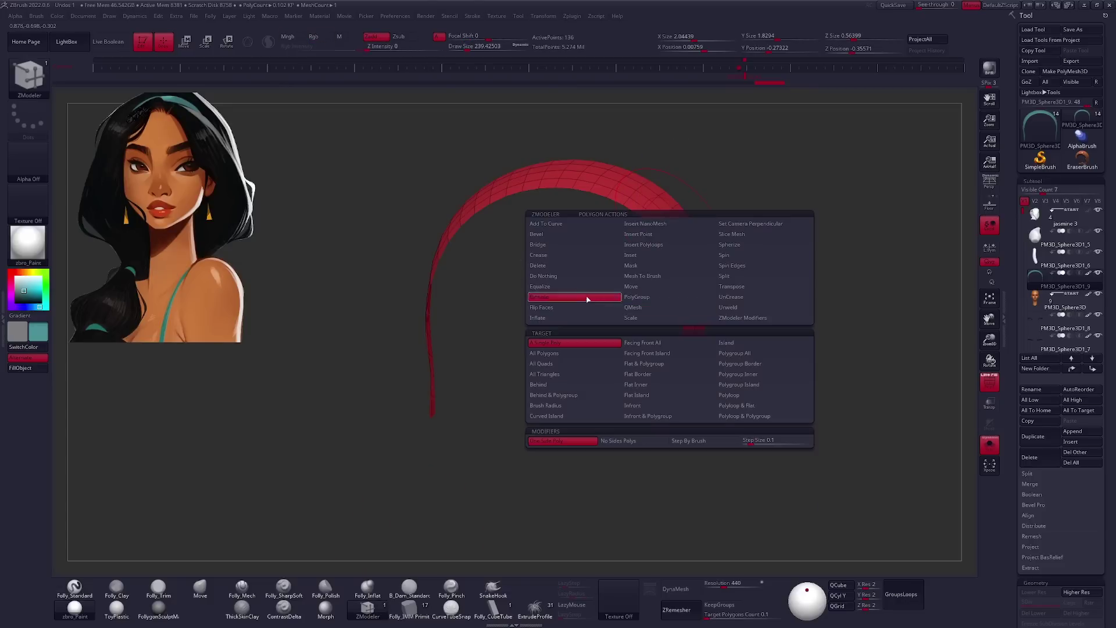
Extrude all the headband polygons with ZModeler to give the strip thickness.
click(606, 331)
click(644, 196)
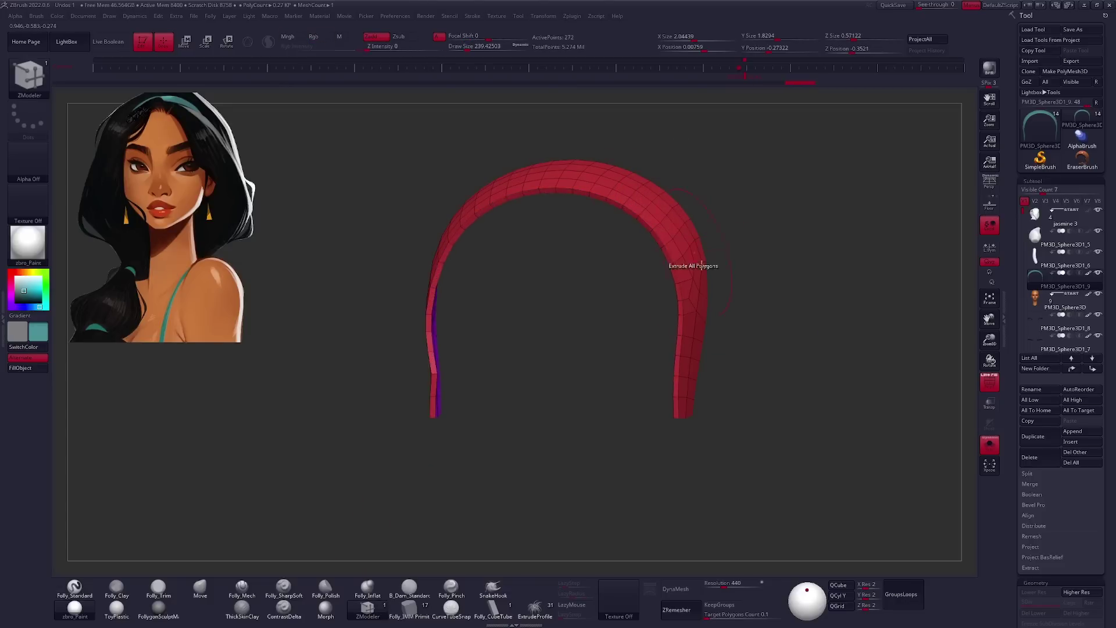
key(space)
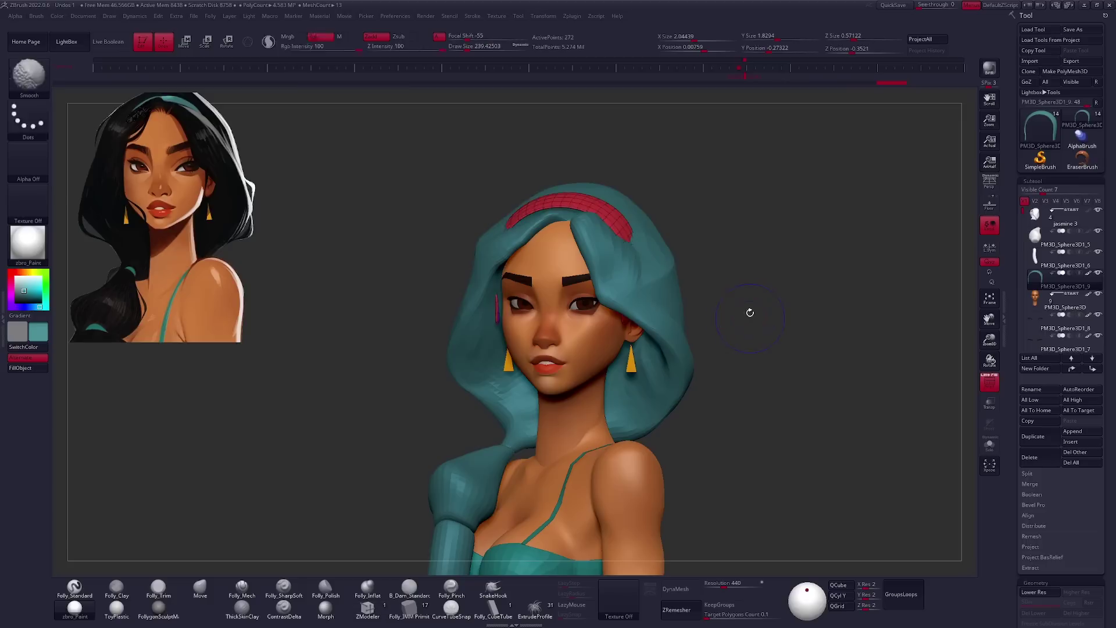
mouse_move(204, 414)
mouse_down()
mouse_move(660, 329)
mouse_move(627, 259)
mouse_up()
Solo the teal strand, reposition it with Transpose, and turn Solo off.
key(shift+s)
key(w)
key(q)
mouse_move(650, 366)
mouse_down()
mouse_move(697, 320)
mouse_move(667, 368)
mouse_up()
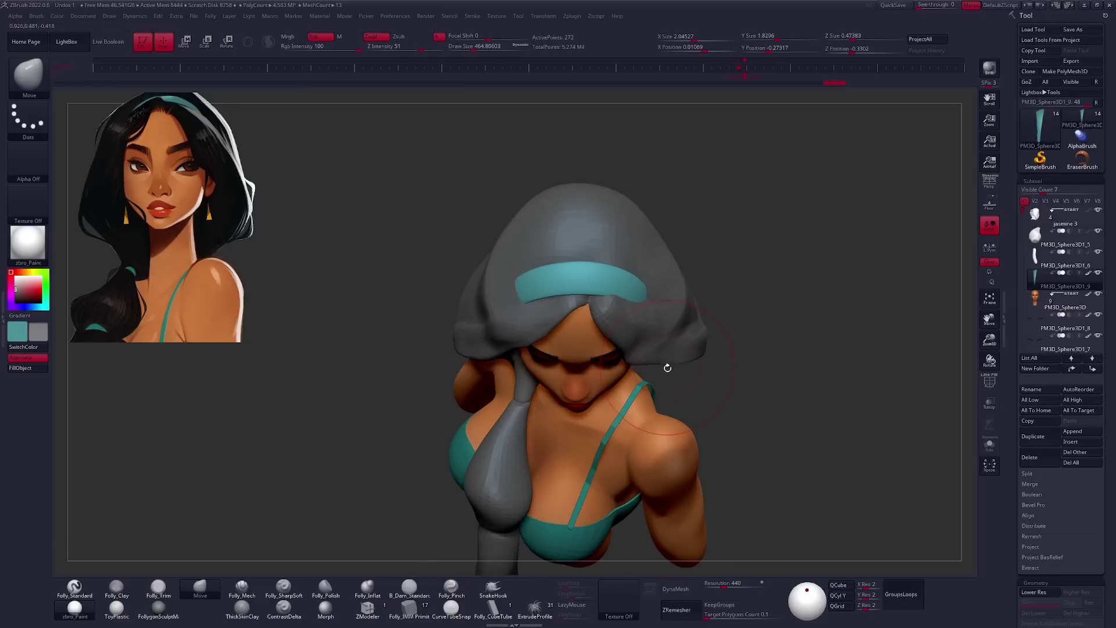
Select the hair subtool and check its silhouette from the front and back.
mouse_move(639, 323)
mouse_down()
mouse_move(687, 289)
mouse_move(589, 278)
mouse_up()
alt+click(687, 288)
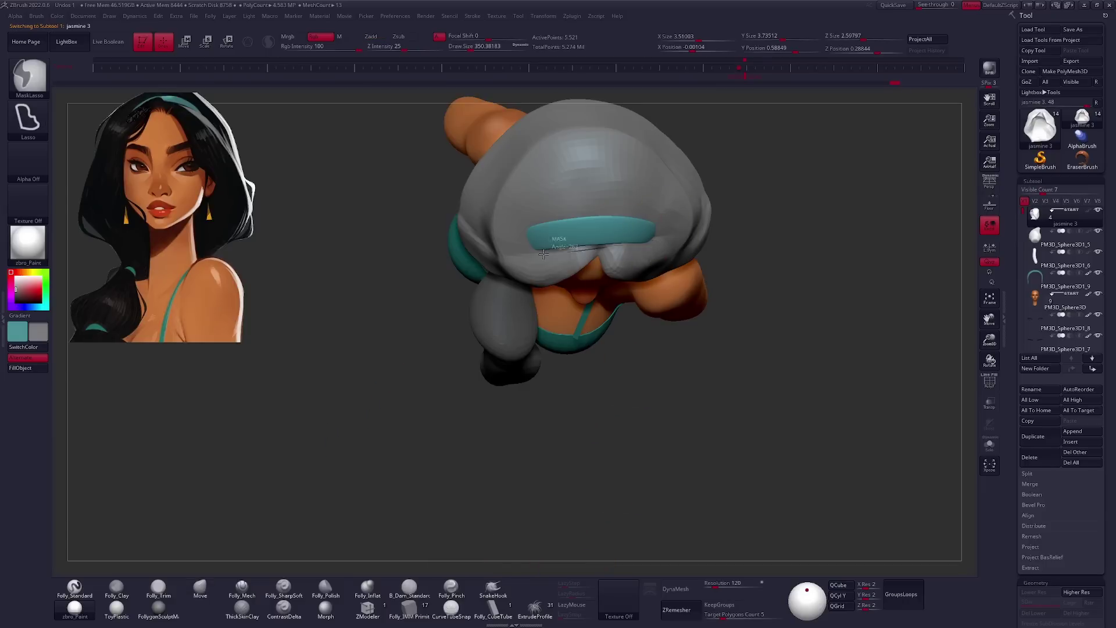
mouse_move(790, 318)
mouse_down()
mouse_move(587, 208)
mouse_move(555, 240)
mouse_up()
drag(481, 336, 618, 368)
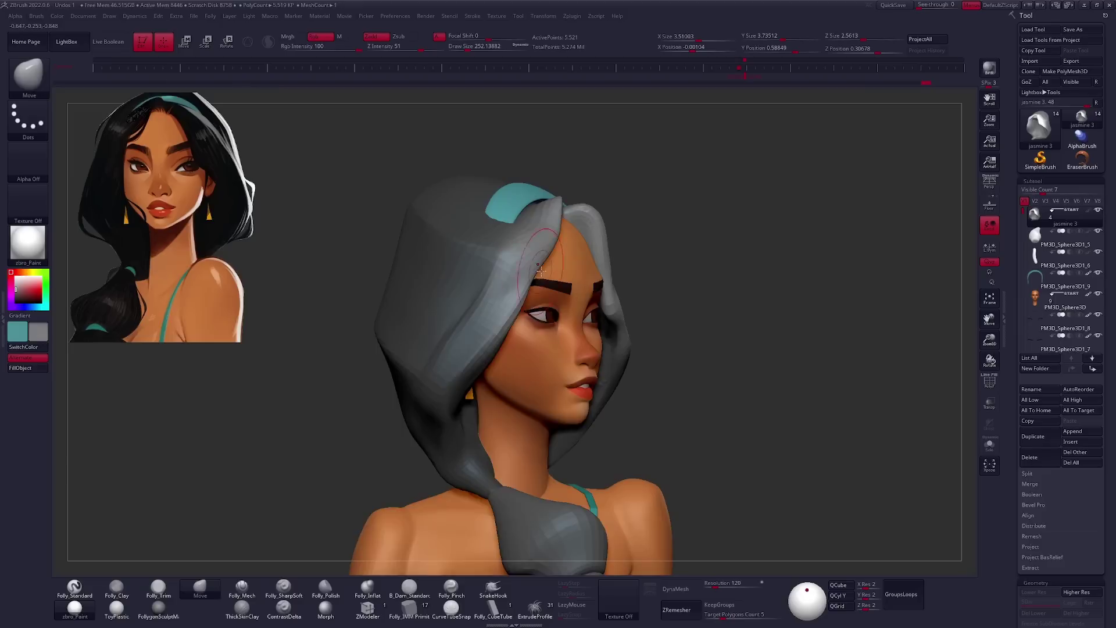
mouse_move(548, 248)
mouse_down()
mouse_move(813, 325)
mouse_move(741, 345)
mouse_move(631, 298)
mouse_up()
Push the hair into a fuller, rounder volume with the Clay and Move brushes.
key(c)
key(b)
key(m)
key(v)
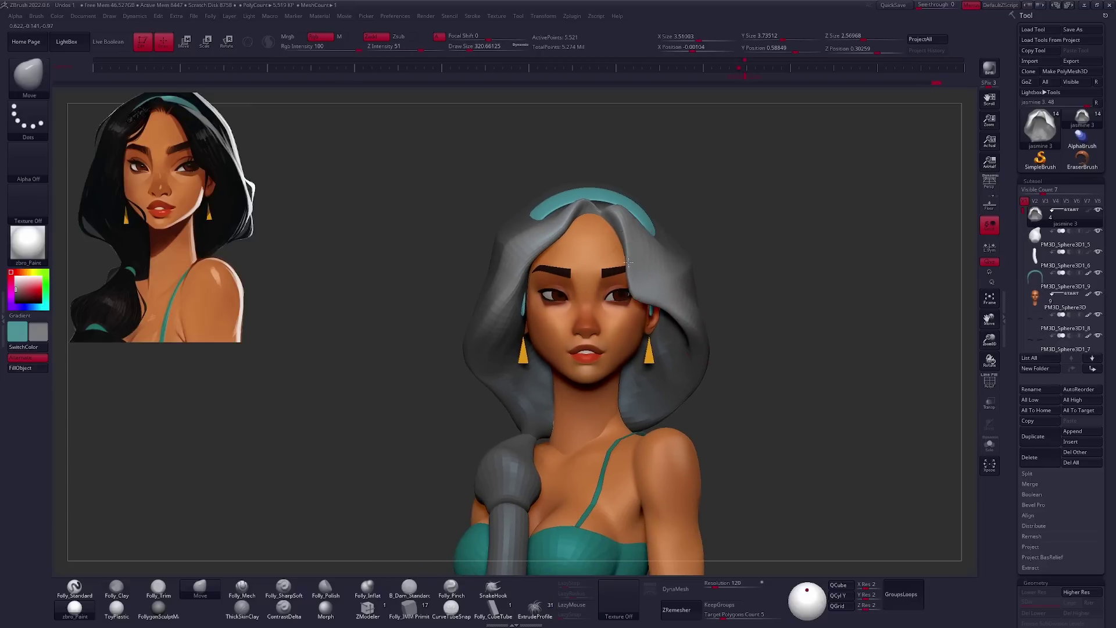
right_drag(629, 262, 644, 271)
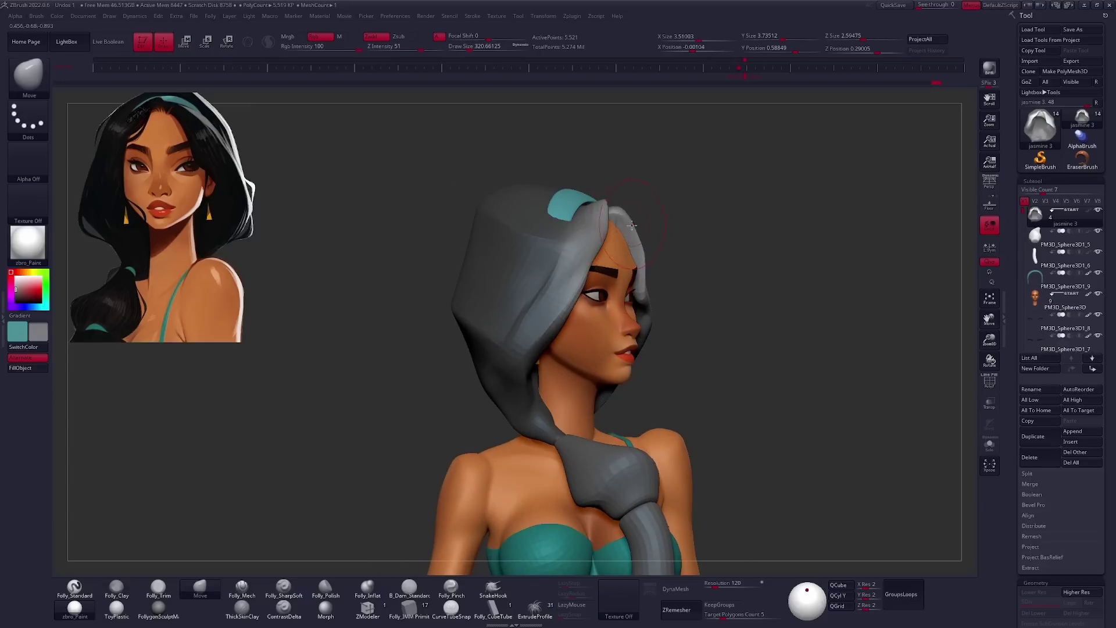
right_drag(633, 224, 609, 279)
key(space)
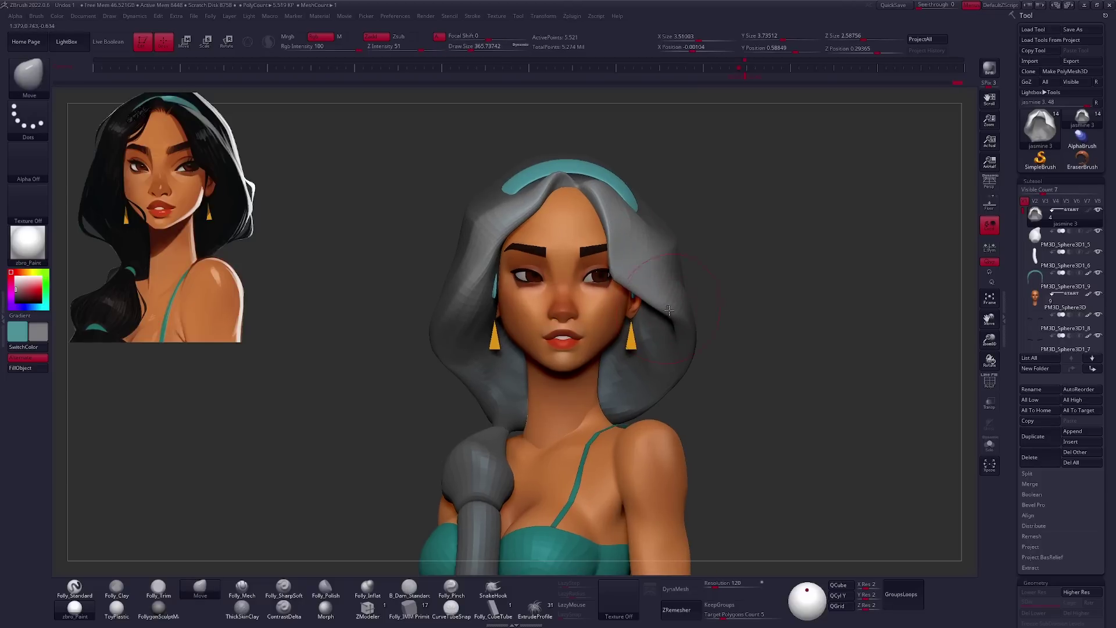
mouse_move(679, 326)
right_down()
mouse_move(638, 321)
mouse_move(711, 305)
mouse_move(819, 244)
right_up()
mouse_move(693, 286)
right_down()
mouse_move(715, 235)
mouse_move(721, 348)
right_up()
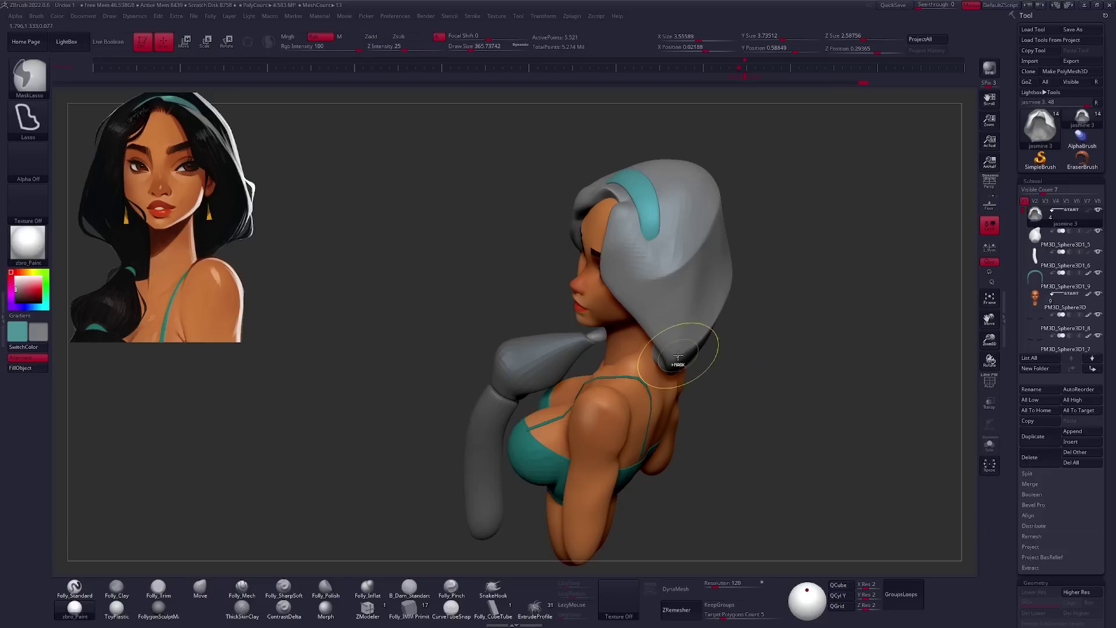
Subdivide the hair with Ctrl+D and step it up to its highest subdivision level.
key(ctrl+d)
right_drag(678, 355, 656, 270)
right_drag(629, 138, 730, 243)
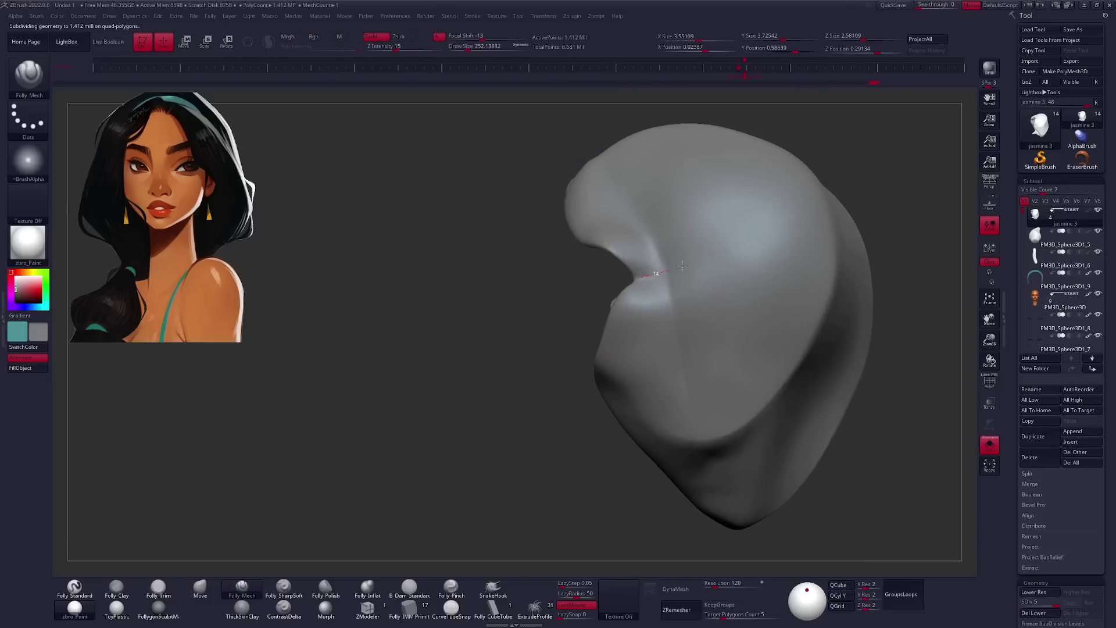
mouse_move(674, 442)
right_down()
mouse_move(620, 156)
mouse_move(704, 373)
mouse_move(540, 209)
mouse_move(814, 233)
right_up()
mouse_move(628, 233)
right_down()
mouse_move(792, 279)
mouse_move(639, 274)
mouse_move(586, 329)
right_up()
key(d)
key(d)
key(d)
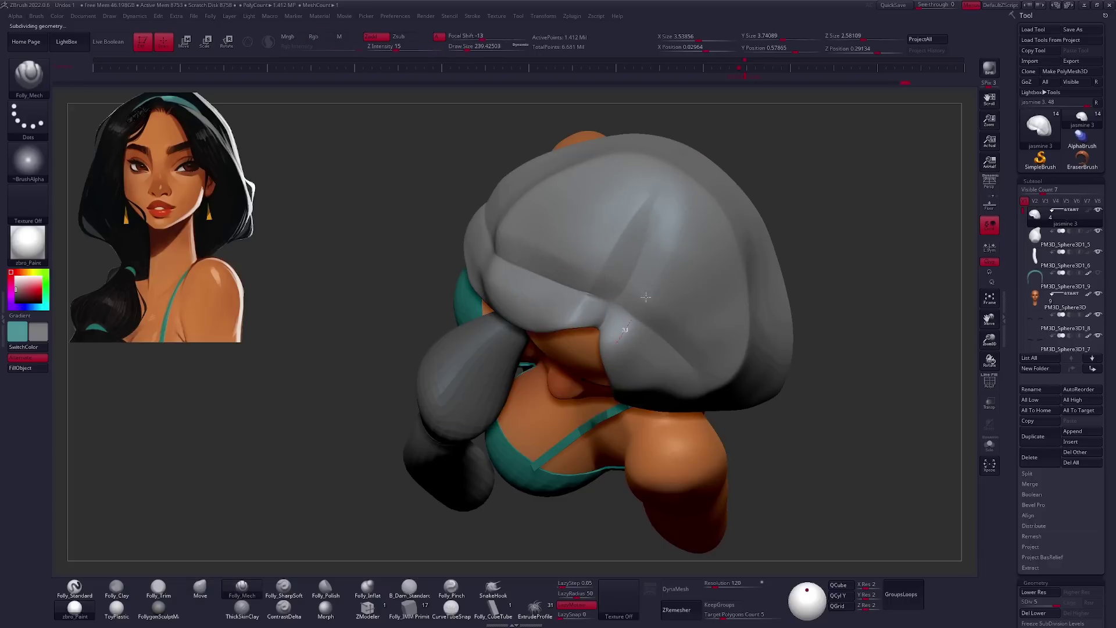
mouse_move(648, 224)
right_down()
mouse_move(640, 262)
mouse_move(724, 264)
right_up()
Switch to the Move brush, select the teal headband, and make the brush larger.
key(b)
key(m)
key(v)
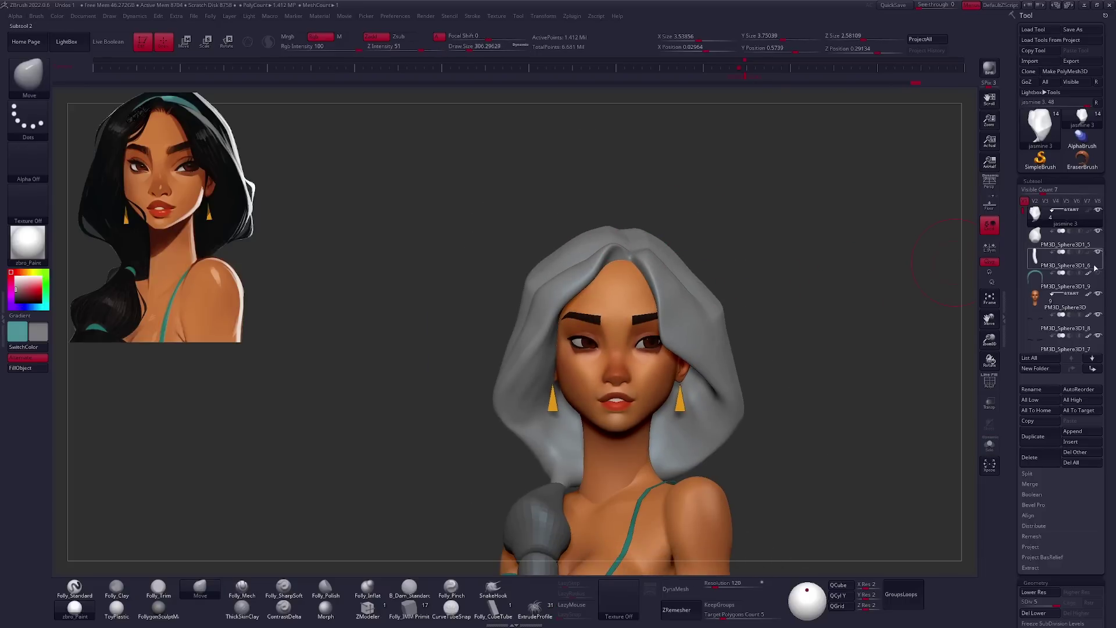
right_drag(640, 279, 610, 292)
alt+click(610, 293)
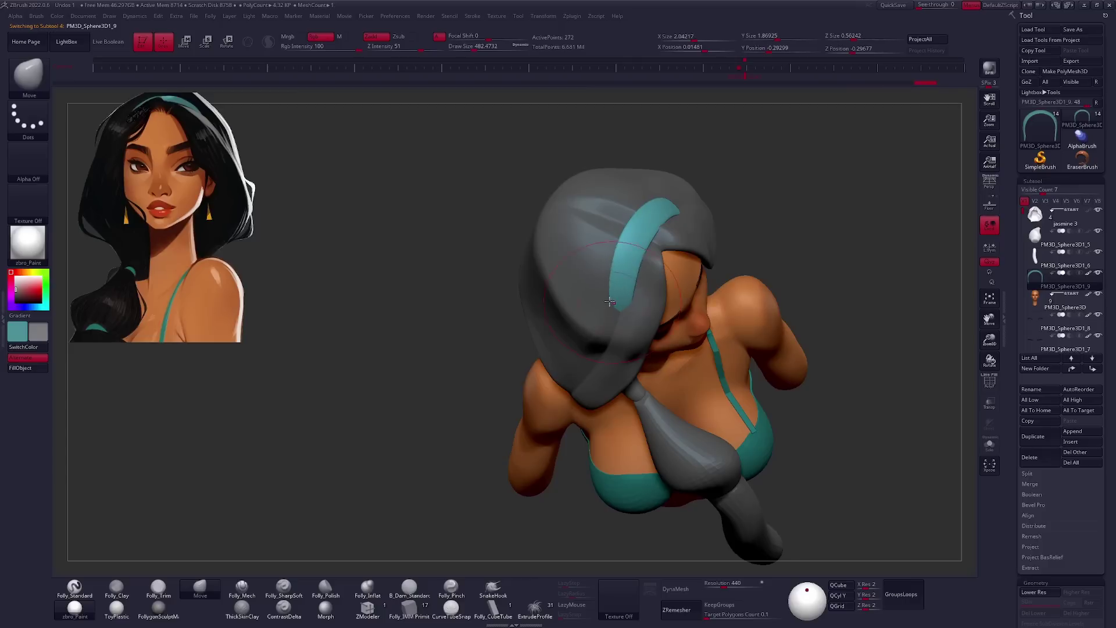
right_drag(817, 329, 756, 325)
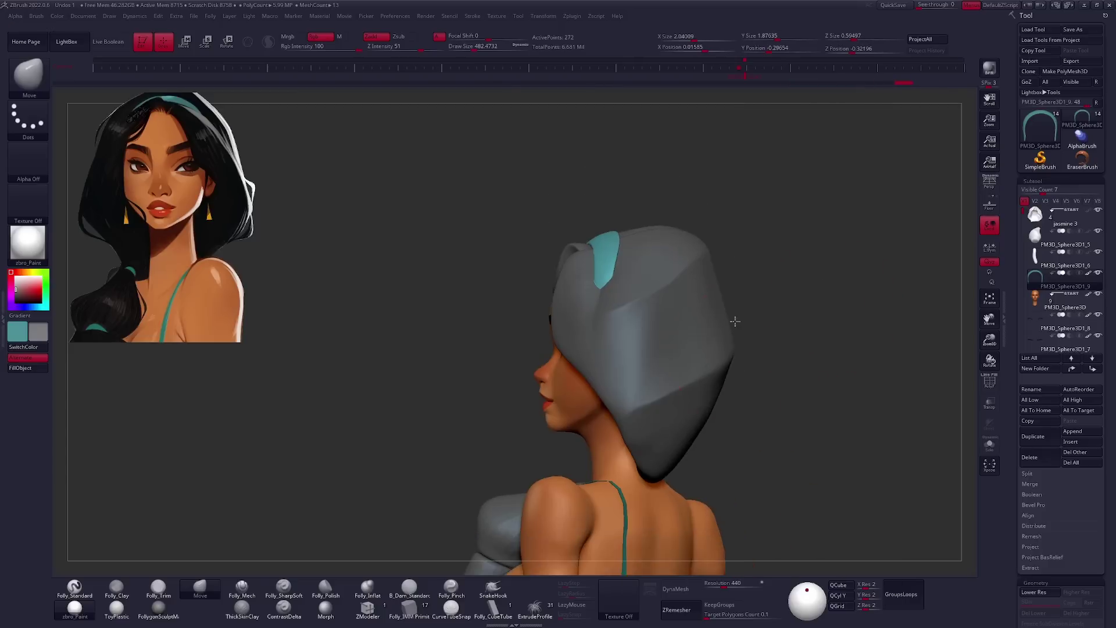
right_click(755, 326)
mouse_move(822, 309)
right_down()
mouse_move(760, 357)
mouse_move(661, 259)
mouse_move(704, 341)
mouse_move(538, 218)
right_up()
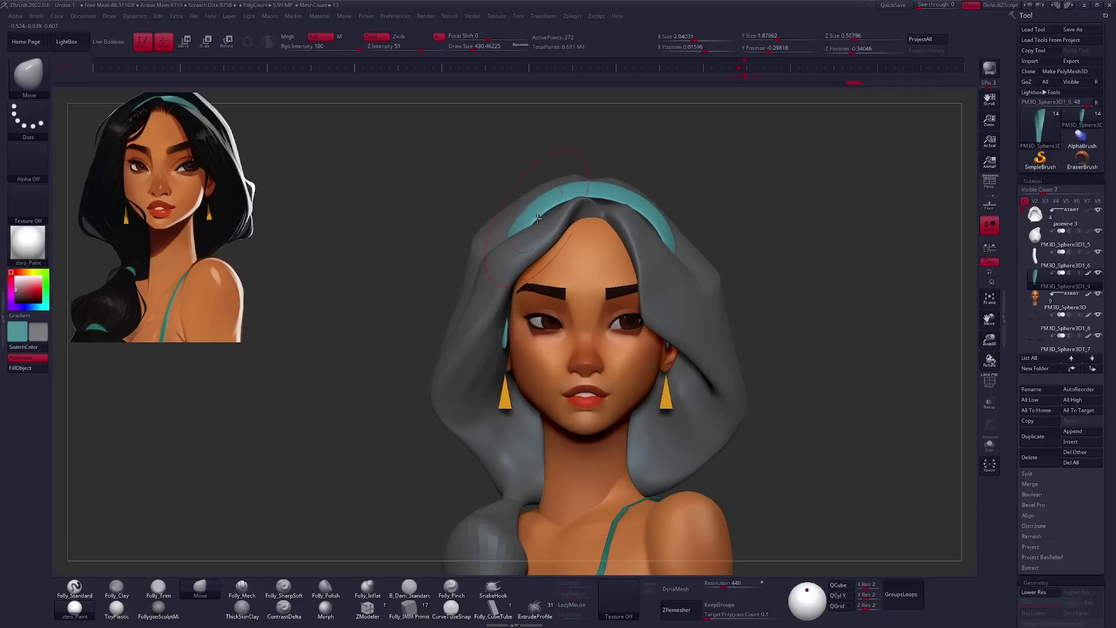
Smooth the surface with Shift while orbiting around the head.
right_drag(714, 324, 720, 307)
key(shift)
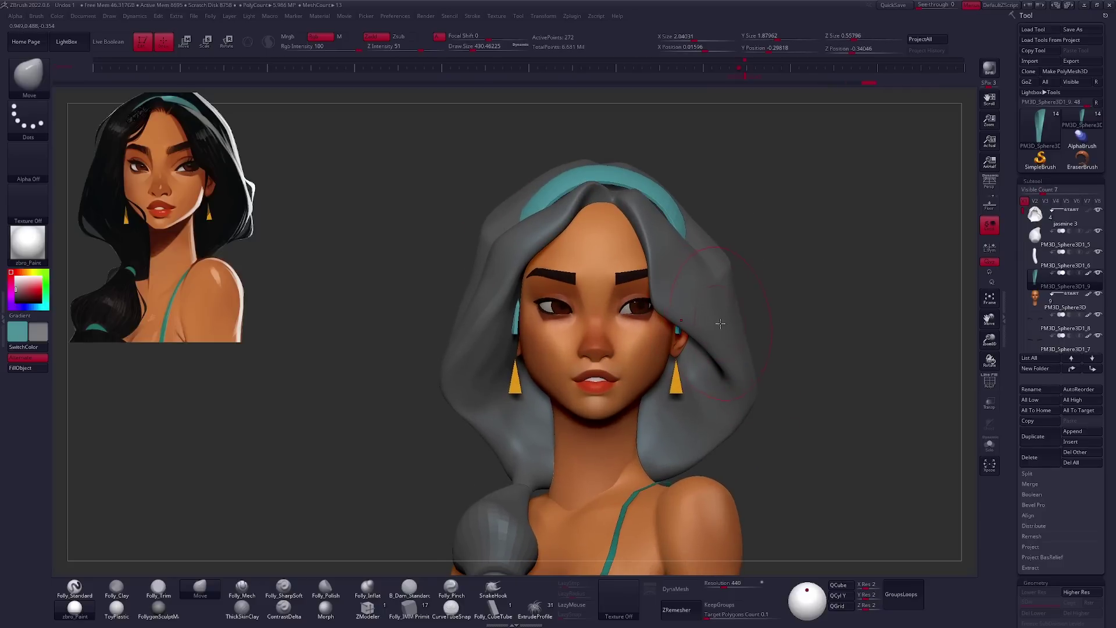
drag(720, 323, 701, 194)
mouse_move(719, 207)
right_down()
mouse_move(652, 191)
mouse_move(621, 338)
right_up()
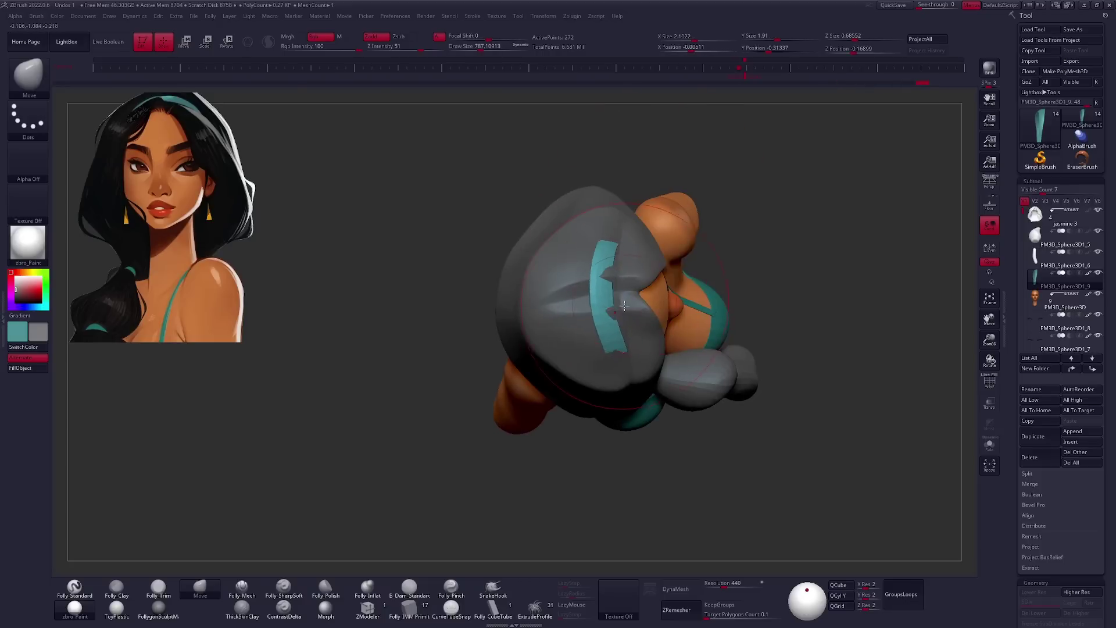
Select the hair, clear its mask, and sculpt soft folds into it with Solo toggled.
alt+click(627, 283)
ctrl+drag(637, 333, 638, 335)
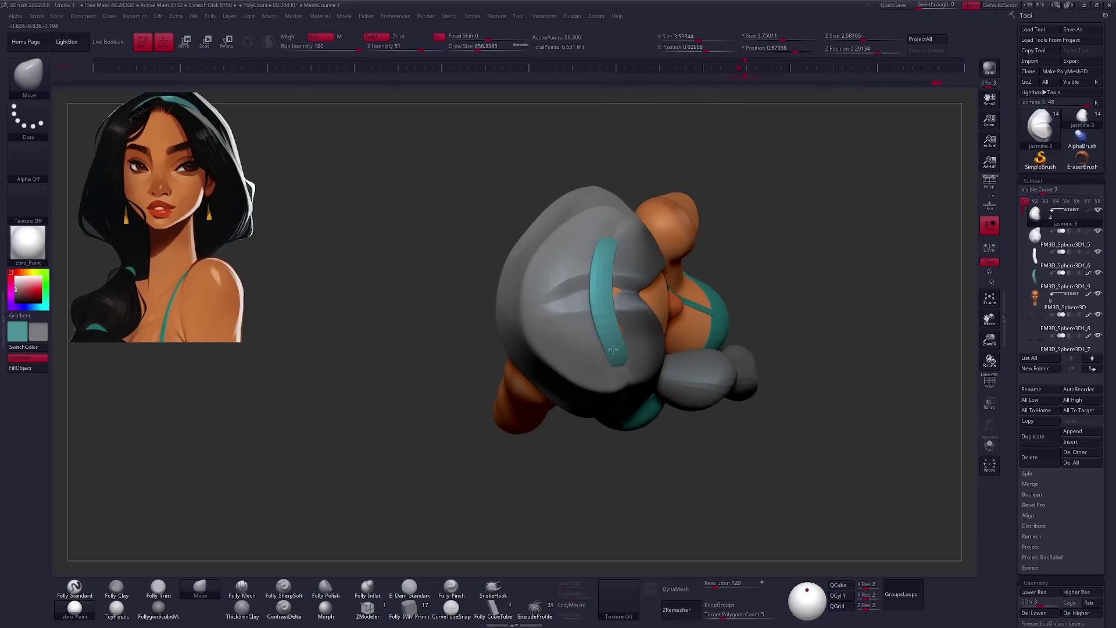
right_drag(619, 347, 690, 294)
key(space)
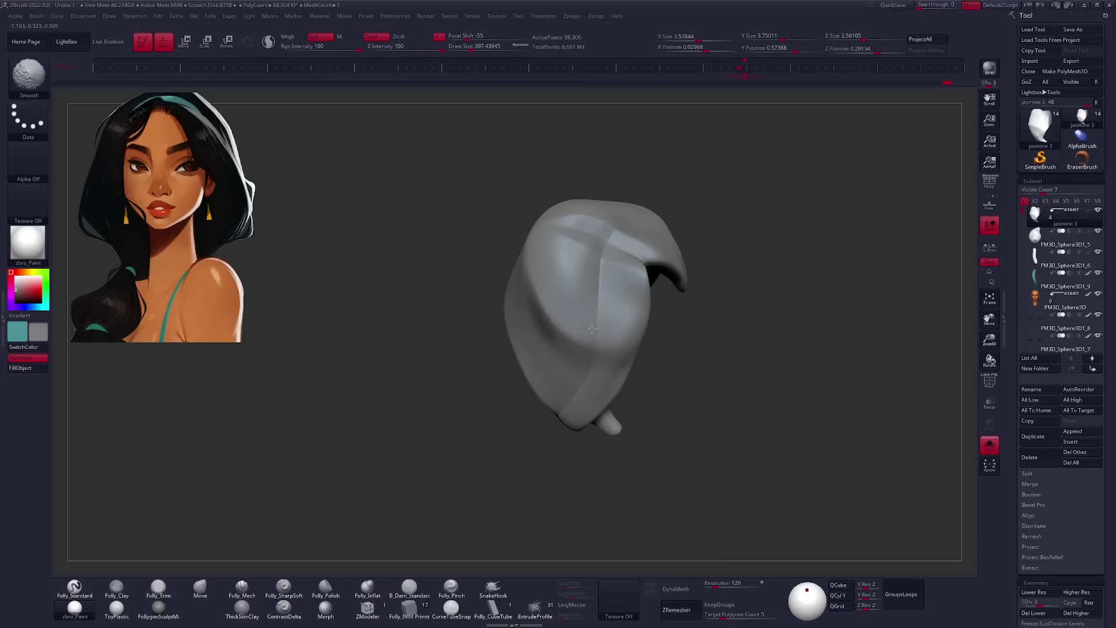
mouse_move(593, 251)
right_down()
mouse_move(893, 299)
mouse_move(654, 240)
mouse_move(699, 215)
mouse_move(551, 240)
mouse_move(559, 256)
mouse_move(713, 304)
mouse_move(734, 298)
mouse_move(595, 231)
mouse_move(647, 323)
mouse_move(652, 211)
right_up()
right_drag(614, 257, 553, 289)
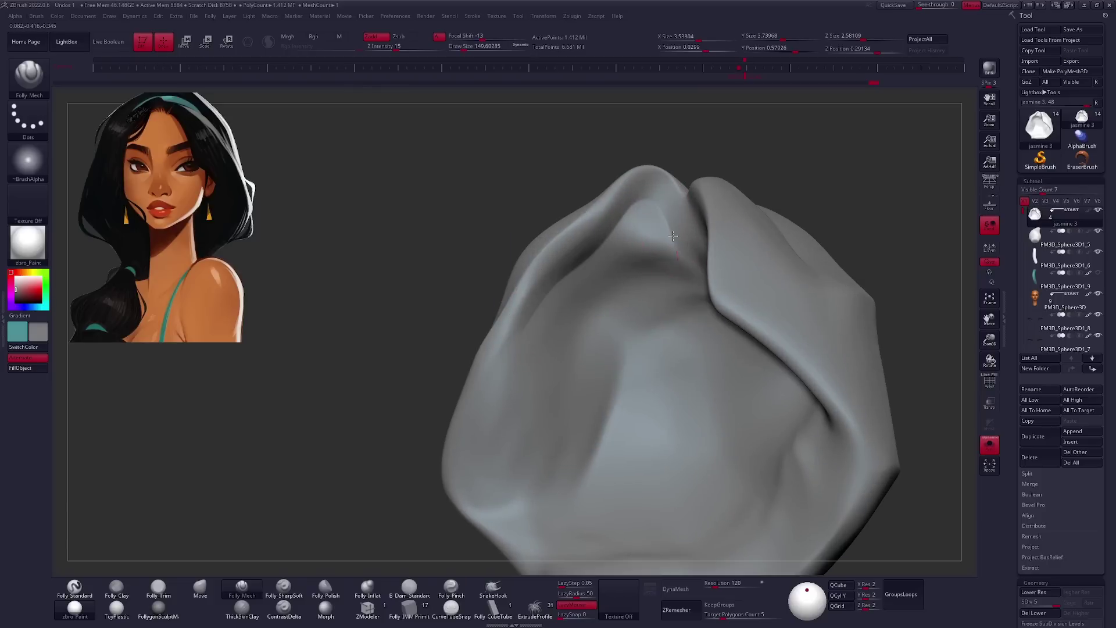
Sculpt folds into the hair crown from several angles, then select the headband subtool.
right_drag(498, 441, 586, 280)
right_drag(649, 258, 621, 231)
mouse_move(780, 396)
right_down()
mouse_move(713, 322)
mouse_move(710, 192)
mouse_move(606, 202)
right_up()
mouse_move(733, 304)
right_down()
mouse_move(597, 251)
mouse_move(650, 204)
mouse_move(754, 341)
mouse_move(804, 341)
mouse_move(786, 308)
mouse_move(625, 249)
mouse_move(587, 291)
mouse_move(684, 187)
right_up()
click(1062, 273)
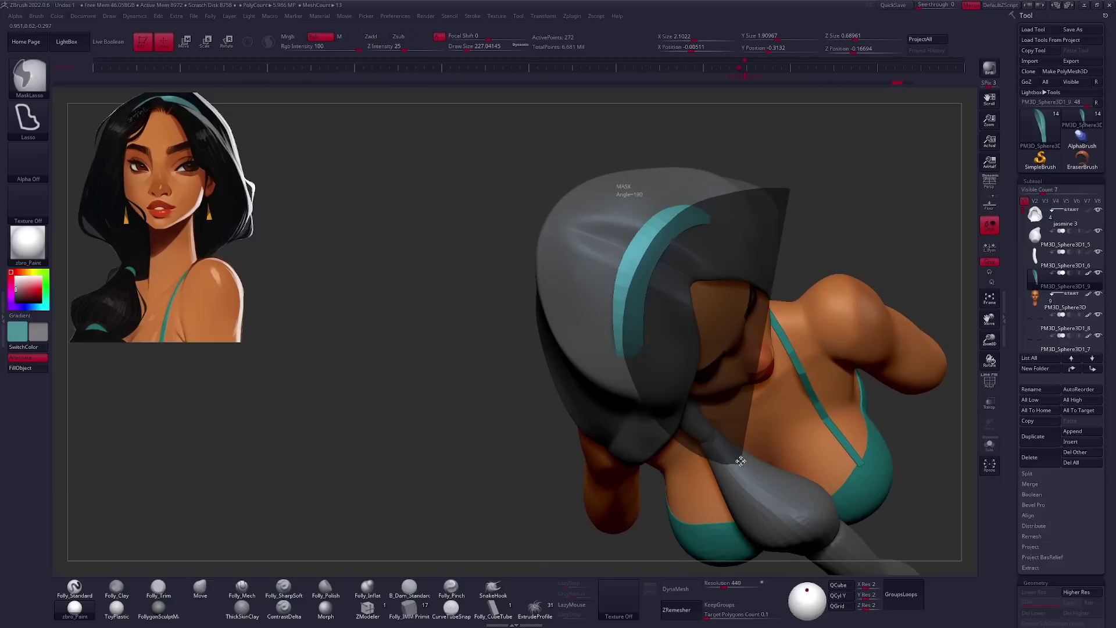
mouse_move(739, 460)
right_down()
mouse_move(568, 278)
mouse_move(656, 291)
mouse_move(693, 283)
mouse_move(679, 296)
mouse_move(749, 282)
mouse_move(710, 246)
right_up()
right_click(711, 246)
mouse_move(667, 165)
right_down()
mouse_move(709, 317)
mouse_move(711, 306)
mouse_move(704, 321)
right_up()
Select the headband and orbit in close on it.
alt+click(704, 320)
mouse_move(806, 306)
right_down()
mouse_move(705, 329)
mouse_move(755, 285)
mouse_move(692, 237)
mouse_move(750, 306)
mouse_move(588, 308)
right_up()
alt+click(674, 273)
right_click(755, 232)
right_drag(755, 233, 687, 222)
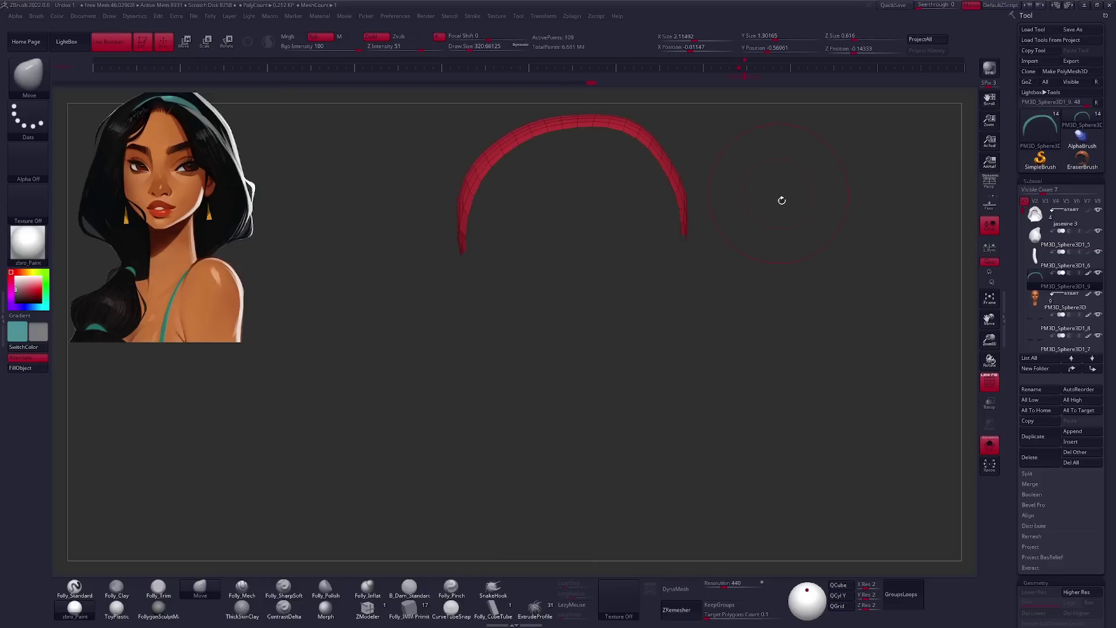
mouse_move(750, 323)
right_down()
mouse_move(738, 327)
mouse_move(738, 359)
right_up()
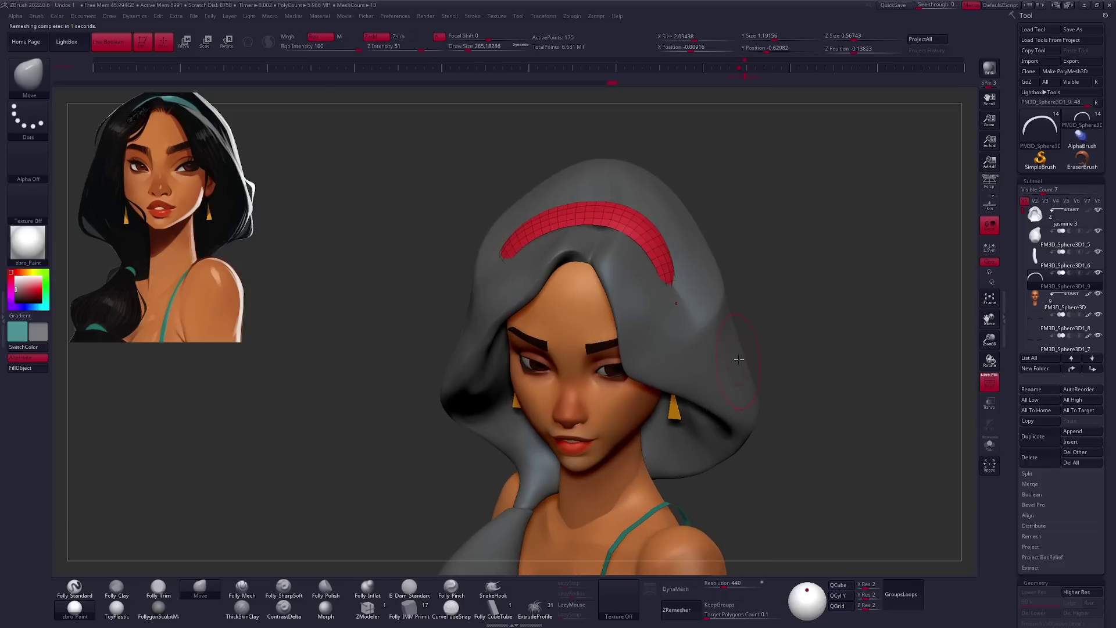
Thicken the soloed headband with ZModeler, undo the accidental teal fill on the hair, and reselect the hair.
key(b)
key(z)
key(m)
key(f)
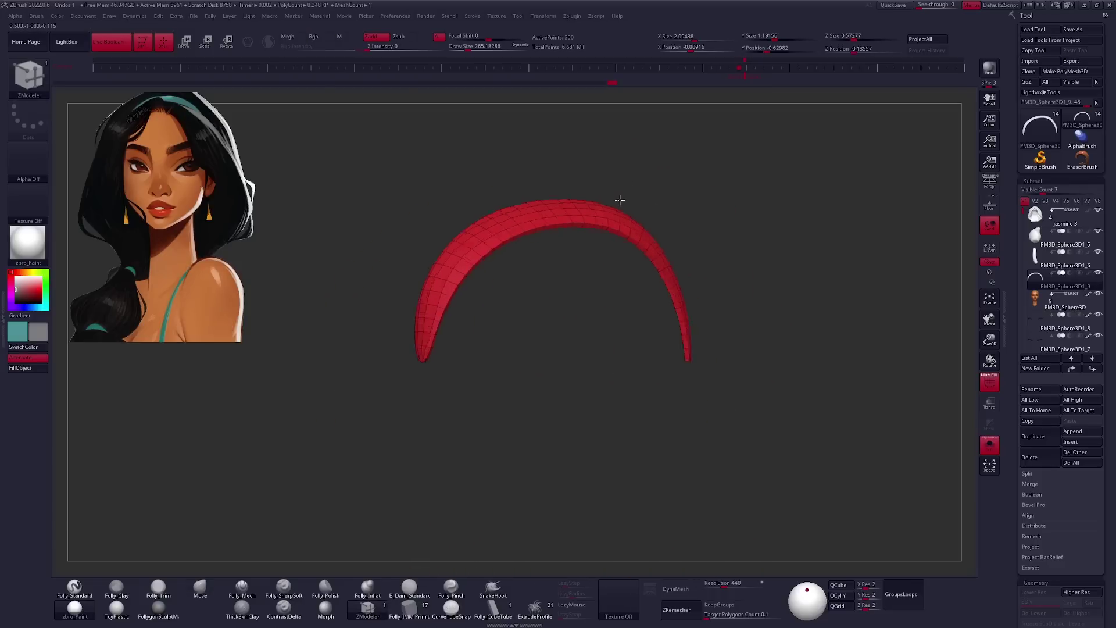
key(space)
shift+right_drag(756, 261, 837, 262)
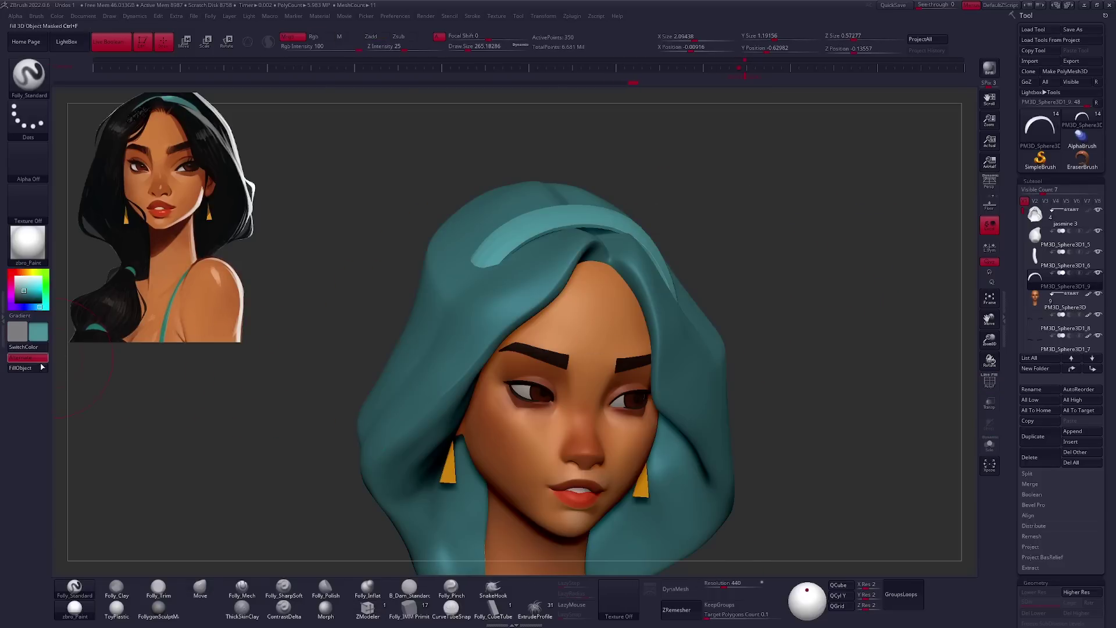
click(42, 367)
mouse_move(755, 348)
right_down()
mouse_move(651, 279)
mouse_move(677, 188)
right_up()
alt+click(710, 329)
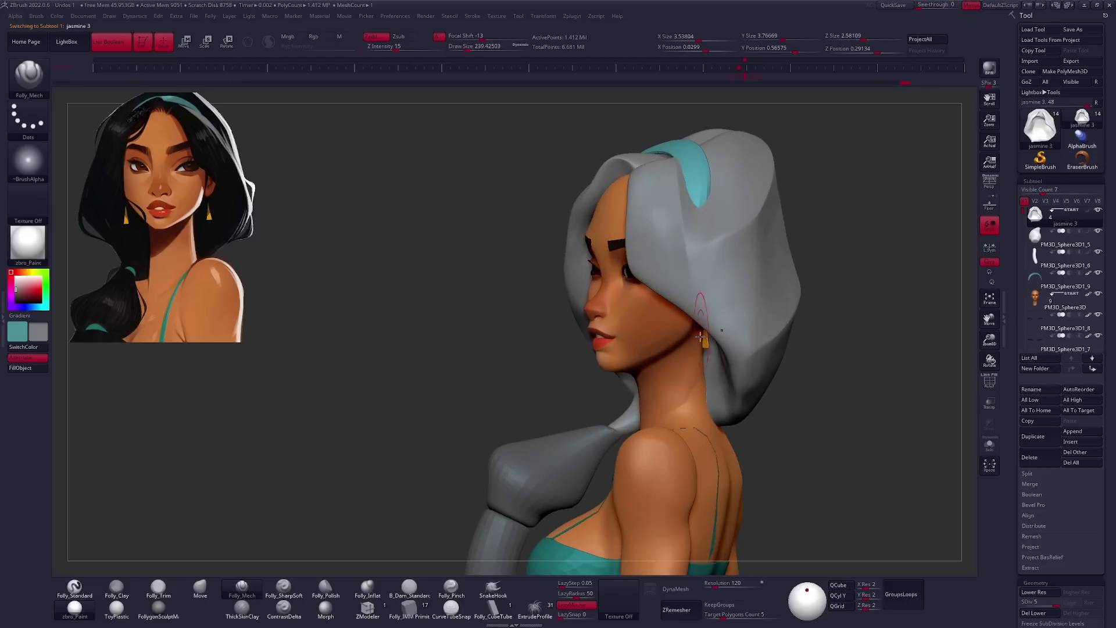
Carve flatter, crisper planes into the hair with the Clay and Mech brushes.
right_drag(695, 294, 686, 307)
key(c)
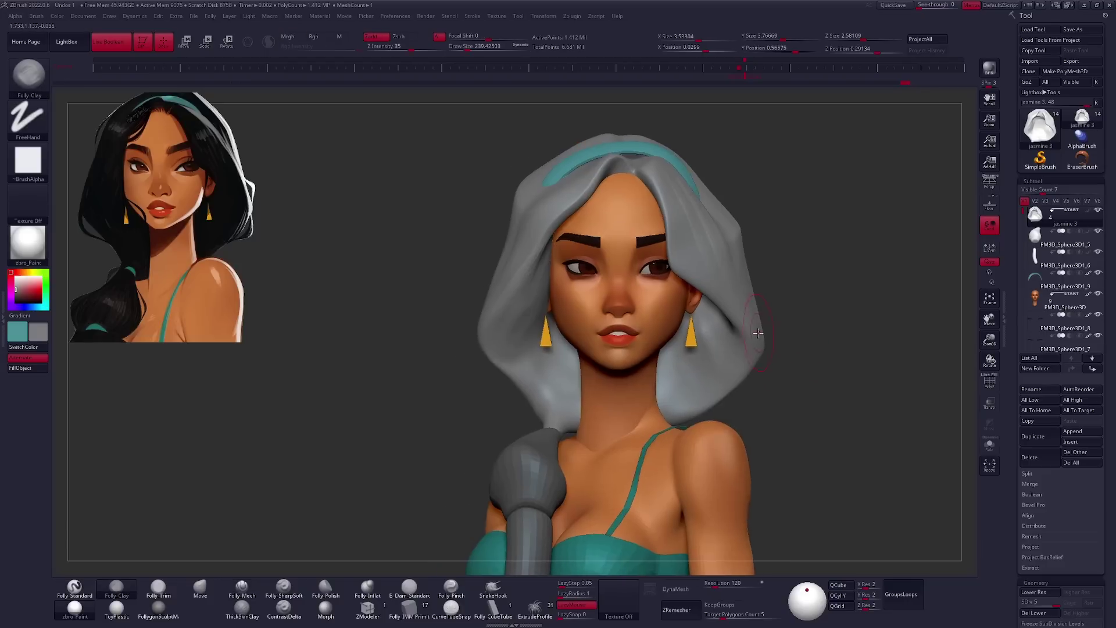
key(m)
right_drag(715, 321, 705, 160)
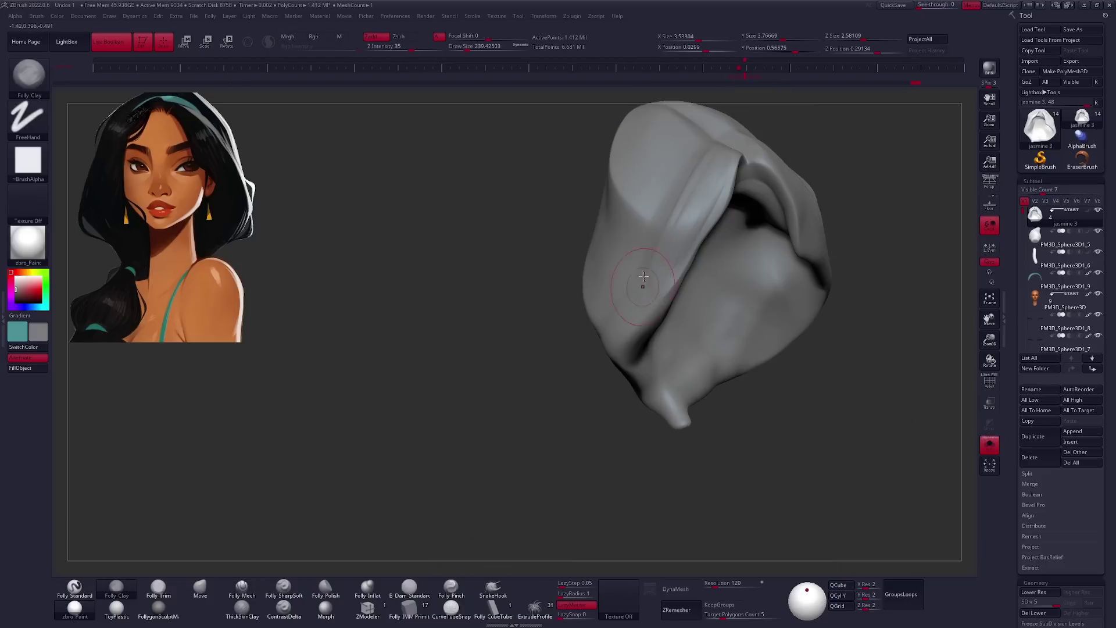
key(shift+s)
right_drag(639, 300, 686, 151)
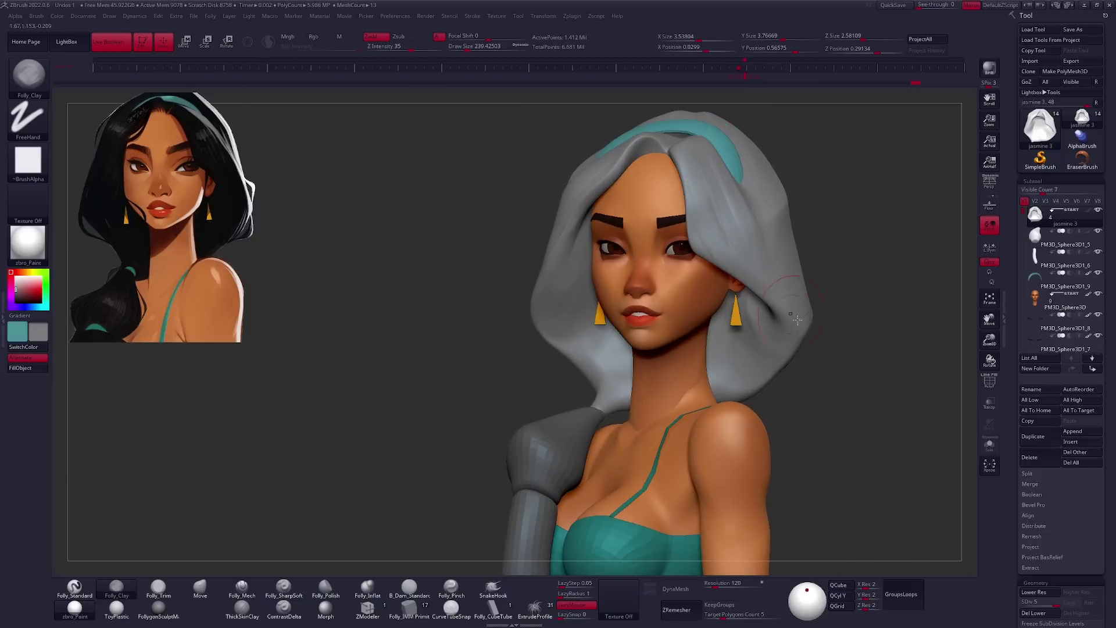
mouse_move(830, 330)
right_down()
mouse_move(778, 309)
mouse_move(759, 324)
mouse_move(602, 234)
mouse_move(718, 301)
mouse_move(677, 304)
mouse_move(810, 267)
mouse_move(742, 312)
mouse_move(727, 302)
mouse_move(665, 318)
mouse_move(590, 268)
right_up()
Toggle Solo on the hair and refine its shape with the Move brush.
key(ctrl+shift+f)
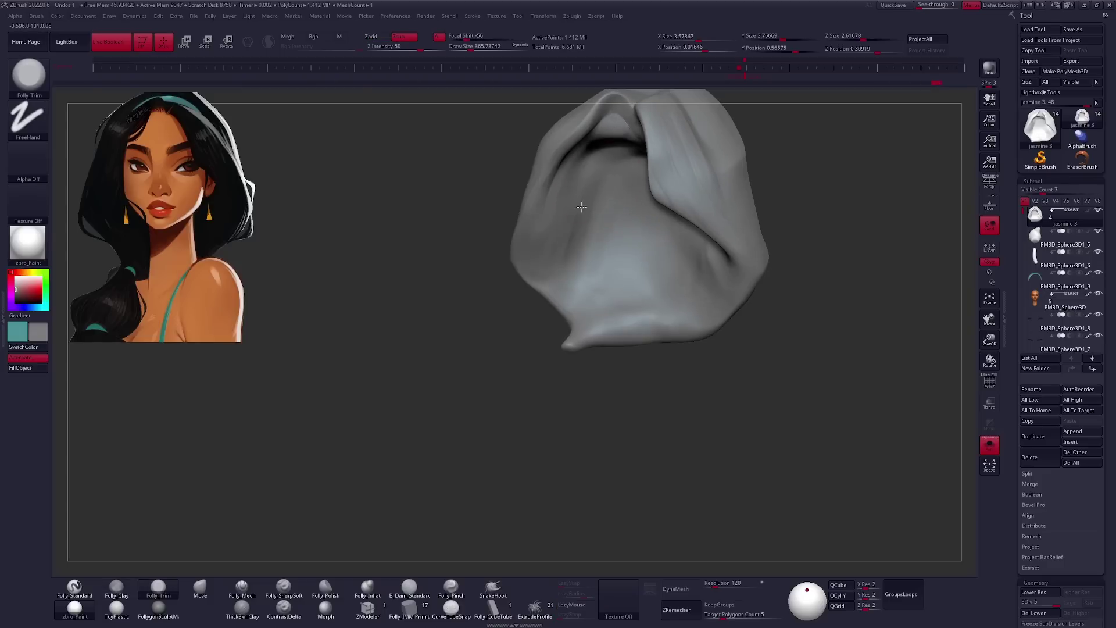
key(ctrl+shift+f)
right_drag(624, 208, 840, 336)
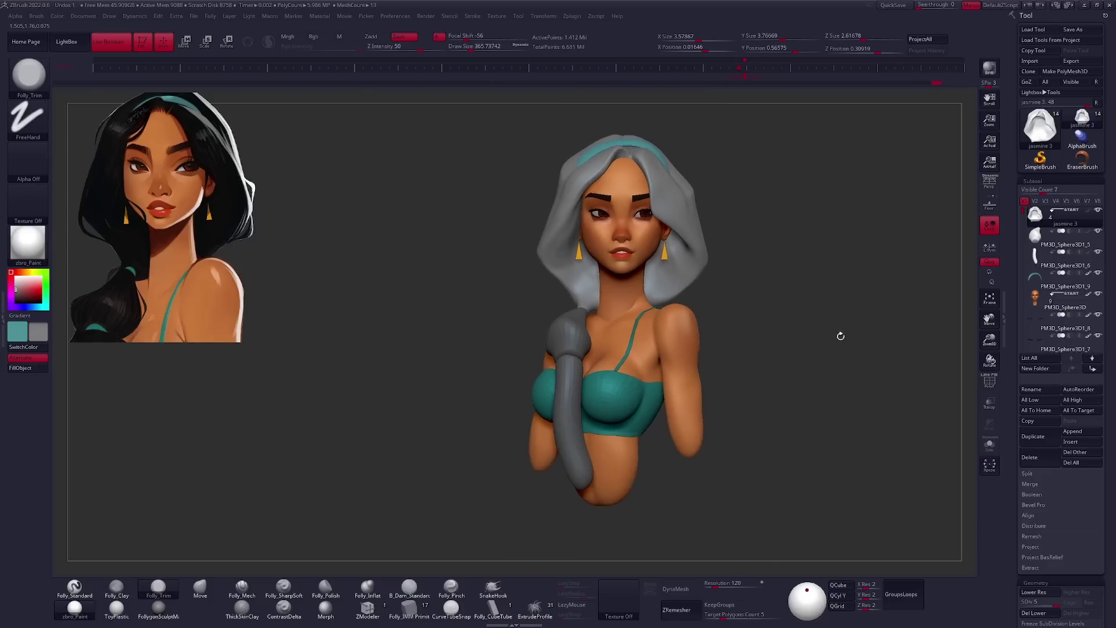
mouse_move(668, 364)
right_down()
mouse_move(563, 314)
mouse_move(639, 290)
mouse_move(546, 302)
mouse_move(643, 305)
mouse_move(663, 282)
right_up()
key(ctrl+shift+f)
key(b)
key(m)
key(v)
Remesh the hair with DynaMesh into one even surface.
key(ctrl+shift+f)
key(ctrl+shift+f)
key(ctrl+shift+f)
key(ctrl+shift+f)
mouse_move(844, 219)
right_down()
mouse_move(627, 258)
mouse_move(723, 332)
right_up()
key(ctrl+shift+f)
click(631, 606)
mouse_move(775, 306)
right_down()
mouse_move(635, 411)
mouse_move(580, 406)
mouse_move(587, 394)
mouse_move(648, 463)
mouse_move(561, 335)
mouse_move(541, 349)
right_up()
Select the headband, switch to the Move brush, and enlarge the brush size.
alt+click(562, 335)
key(b)
key(m)
key(v)
right_click(523, 395)
right_drag(523, 395, 587, 344)
mouse_move(538, 389)
right_down()
mouse_move(629, 346)
mouse_move(558, 372)
mouse_move(540, 351)
right_up()
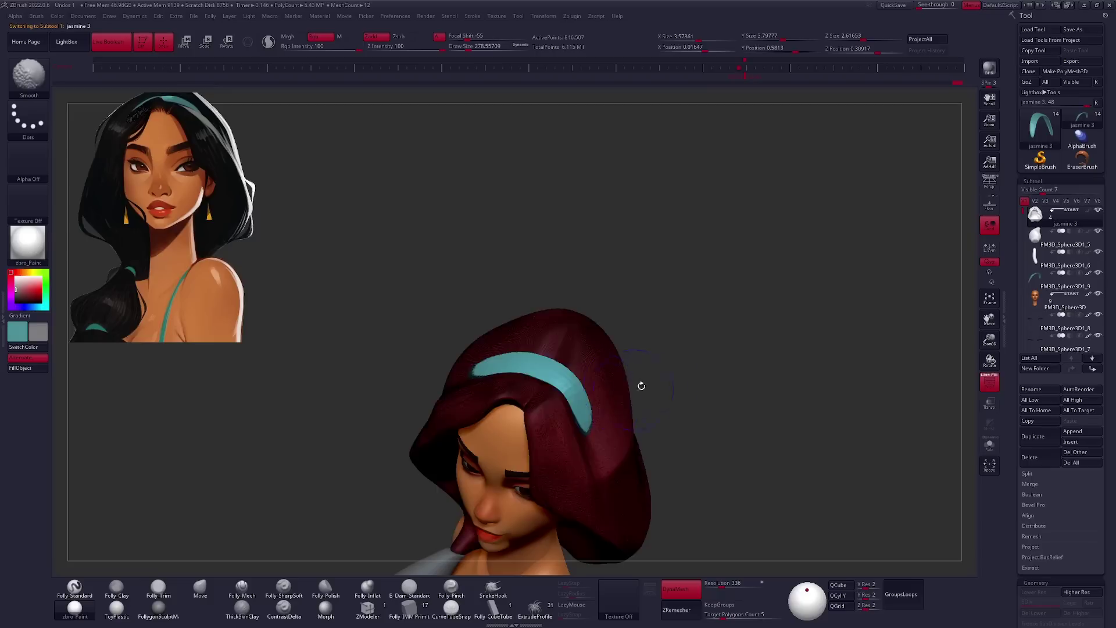
Select the hair subtool, isolate it, and switch to the Move brush.
alt+click(540, 351)
right_click(506, 407)
mouse_move(558, 385)
right_down()
mouse_move(690, 364)
mouse_move(655, 390)
mouse_move(613, 400)
right_up()
right_drag(642, 336, 483, 360)
key(space)
click(529, 299)
Pull the hair shell upward with a smaller Move brush, checking it from front and rear.
mouse_move(522, 326)
right_down()
mouse_move(531, 298)
mouse_move(628, 383)
mouse_move(461, 311)
mouse_move(526, 236)
right_up()
mouse_move(553, 305)
right_down()
mouse_move(562, 294)
mouse_move(622, 354)
mouse_move(618, 364)
mouse_move(722, 374)
mouse_move(549, 310)
right_up()
key(alt+s)
mouse_move(518, 353)
right_down()
mouse_move(665, 394)
mouse_move(513, 364)
mouse_move(531, 332)
mouse_move(560, 326)
mouse_move(620, 349)
mouse_move(694, 342)
mouse_move(643, 378)
mouse_move(459, 389)
mouse_move(536, 423)
mouse_move(511, 413)
mouse_move(583, 376)
mouse_move(515, 348)
mouse_move(595, 349)
mouse_move(574, 360)
mouse_move(516, 297)
right_up()
key(bracketleft)
right_drag(572, 354, 546, 268)
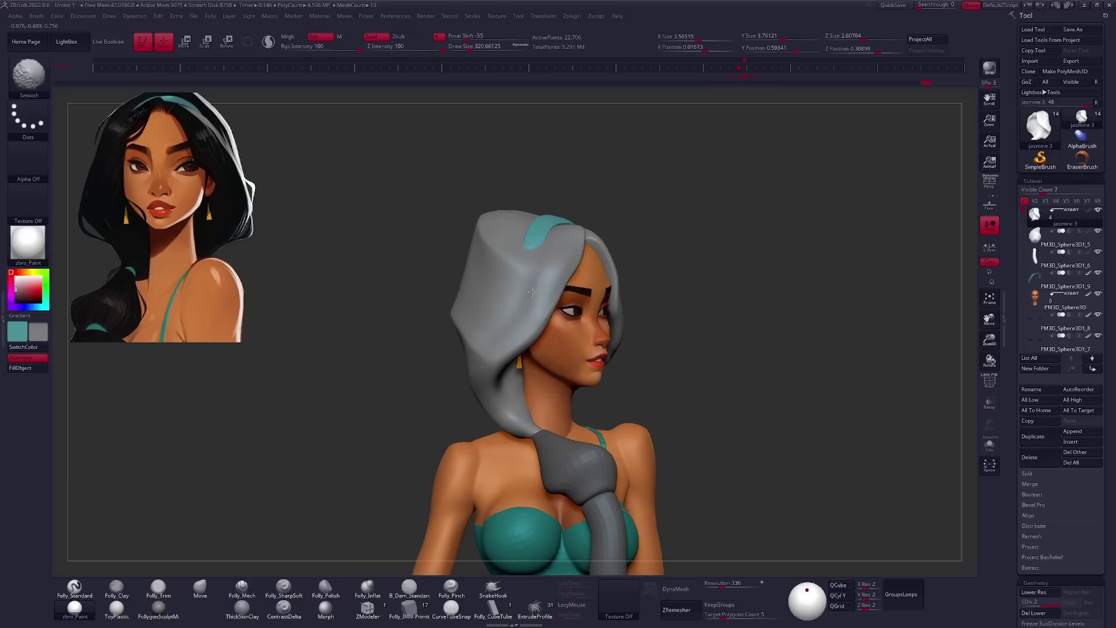
right_drag(494, 400, 499, 380)
mouse_move(533, 284)
right_down()
mouse_move(582, 325)
mouse_move(623, 391)
mouse_move(466, 285)
right_up()
Push the back of the hair shell into a taller, squarer mass above the braid.
mouse_move(579, 375)
right_down()
mouse_move(615, 374)
mouse_move(603, 382)
right_up()
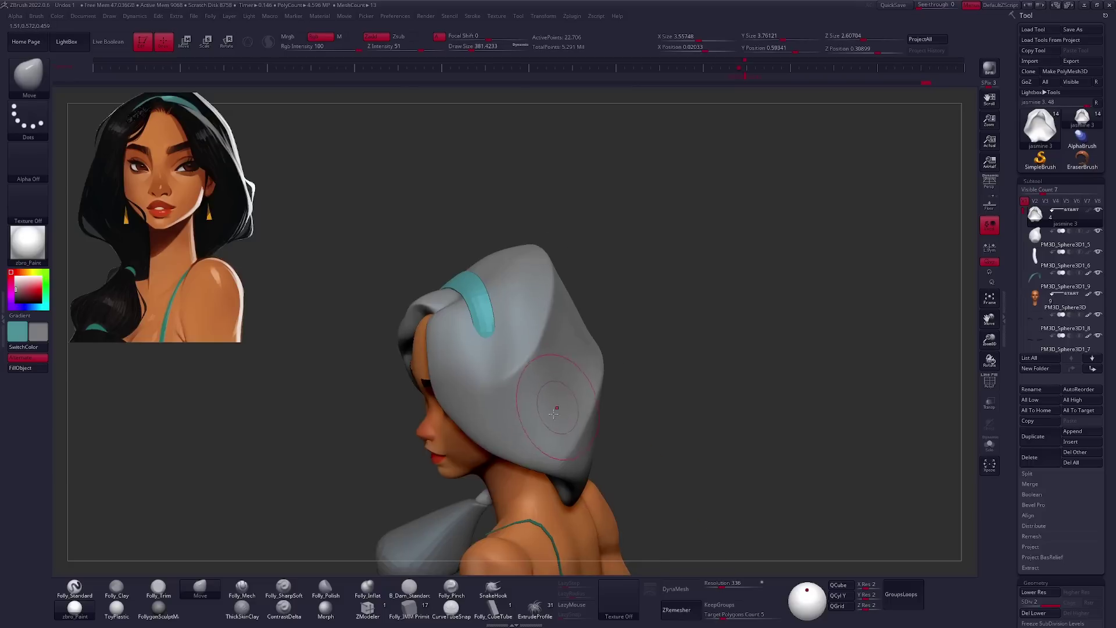
right_drag(555, 412, 561, 260)
key(m)
mouse_move(541, 322)
shift+right_down()
mouse_move(621, 362)
mouse_move(642, 354)
mouse_move(588, 363)
mouse_move(565, 382)
shift+right_up()
right_drag(557, 399, 612, 364)
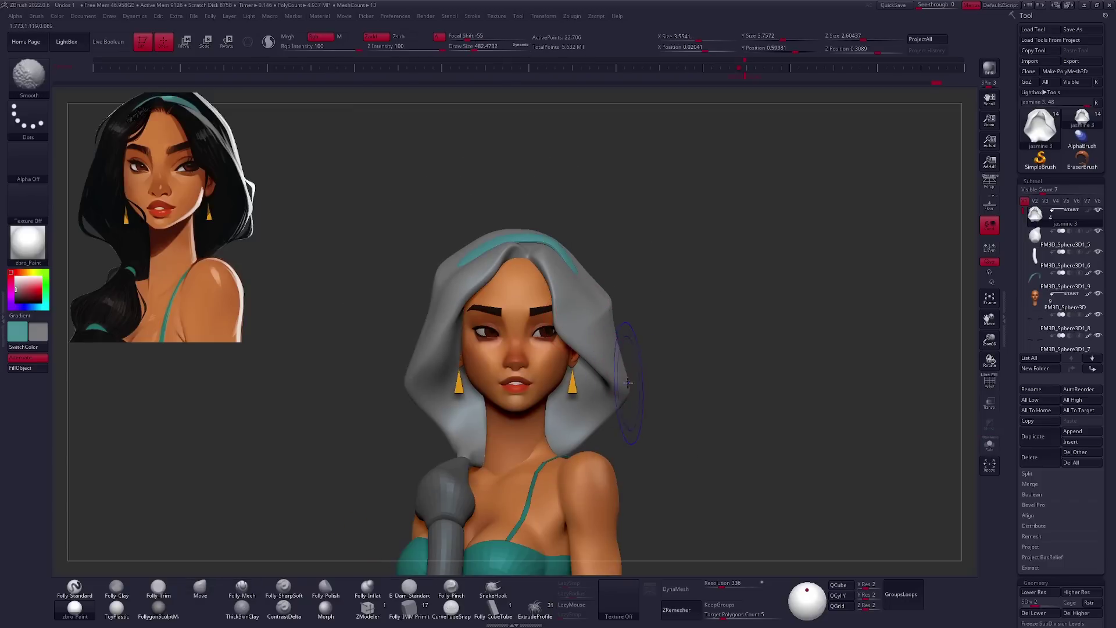
shift+right_drag(627, 382, 727, 355)
right_drag(683, 316, 579, 390)
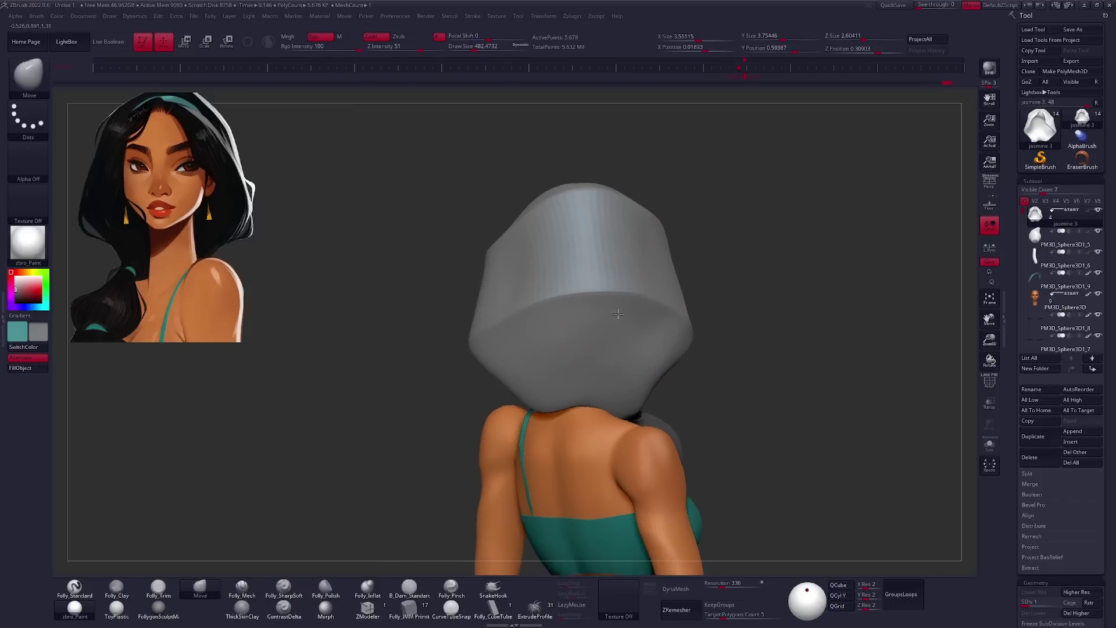
mouse_move(571, 387)
shift+right_down()
mouse_move(614, 387)
mouse_move(549, 391)
mouse_move(527, 417)
mouse_move(498, 411)
mouse_move(549, 396)
mouse_move(548, 384)
shift+right_up()
Rotate the shoulder wrap and hanging ponytail strand into place with Transpose rotate.
key(r)
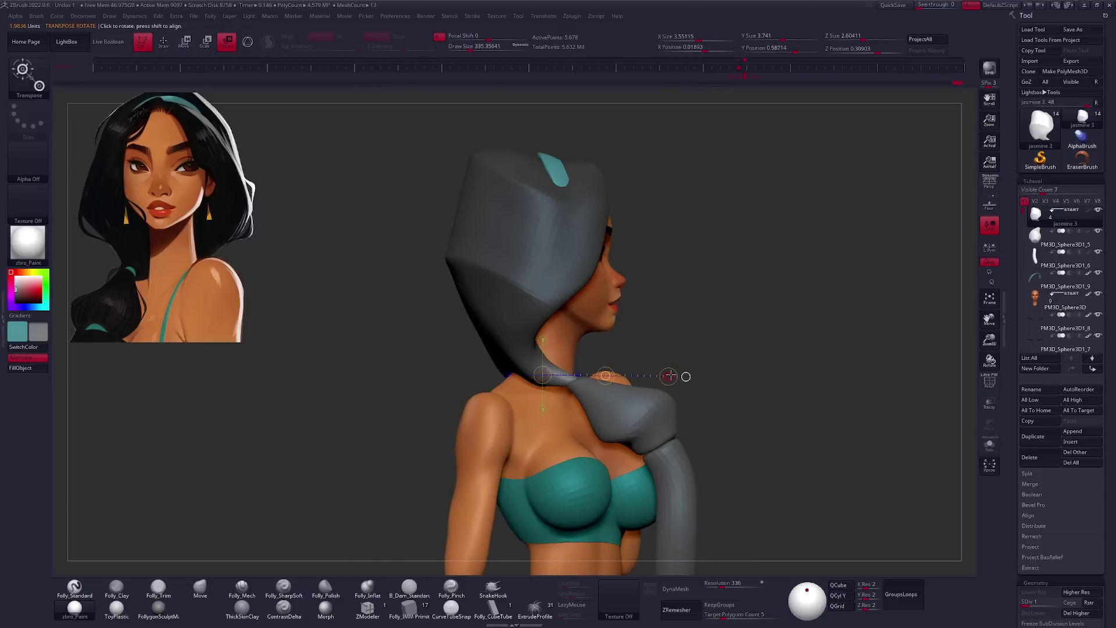
right_drag(552, 393, 588, 378)
alt+click(581, 387)
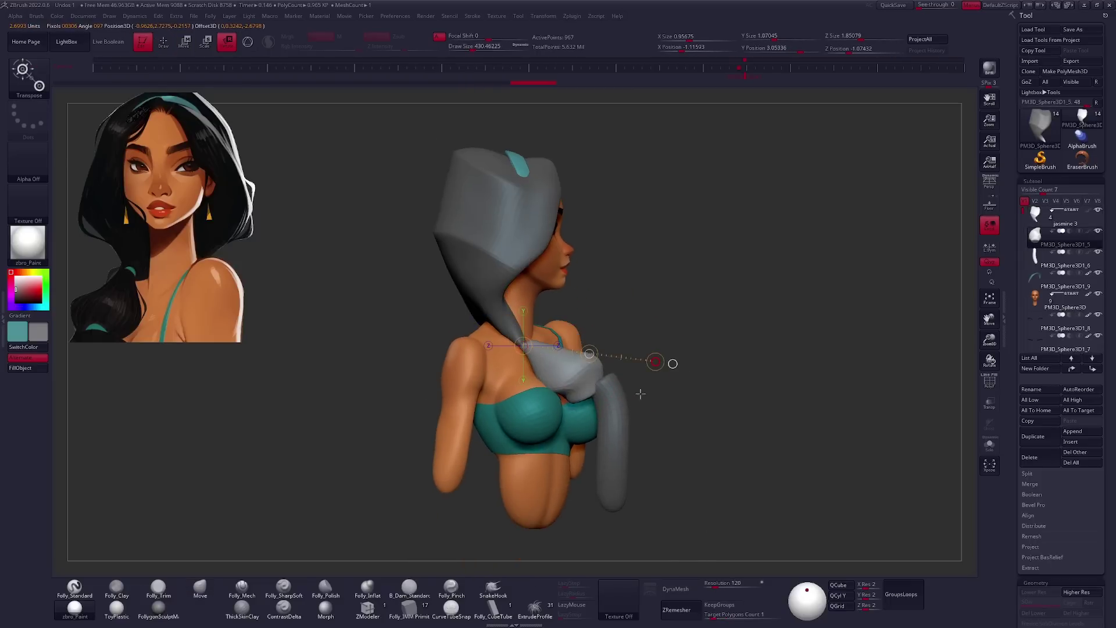
alt+click(617, 412)
right_drag(591, 480, 465, 476)
Bulge the shoulder wrap outward with the Move brush where it meets the hair.
key(q)
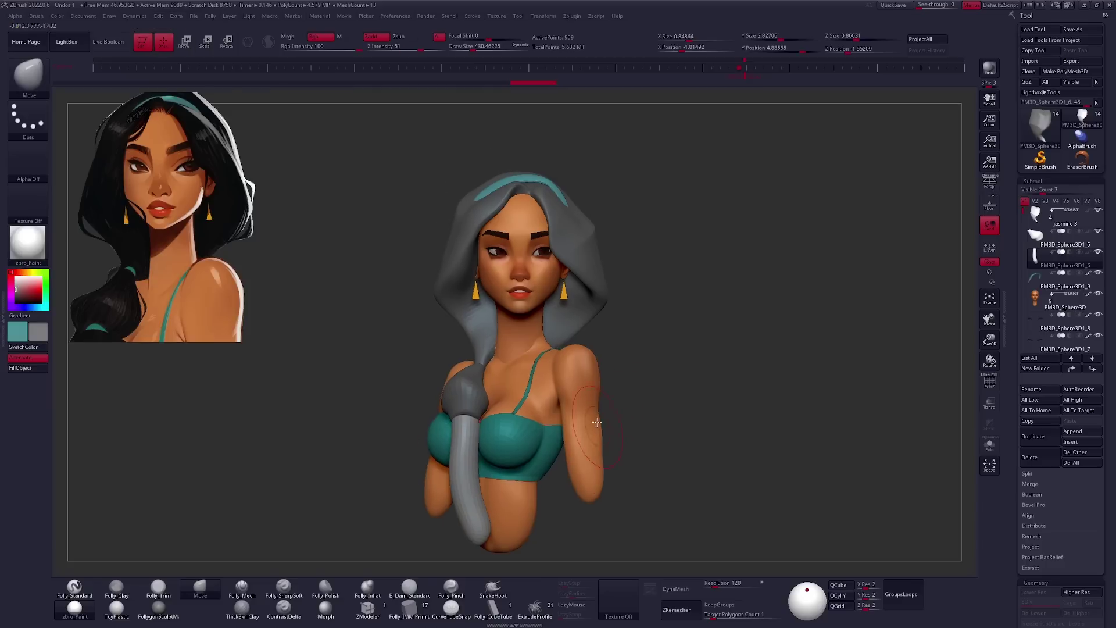
alt+right_drag(465, 407, 500, 390)
drag(499, 396, 479, 393)
mouse_move(492, 390)
right_down()
mouse_move(479, 404)
mouse_move(527, 337)
mouse_move(512, 366)
mouse_move(533, 370)
mouse_move(482, 431)
right_up()
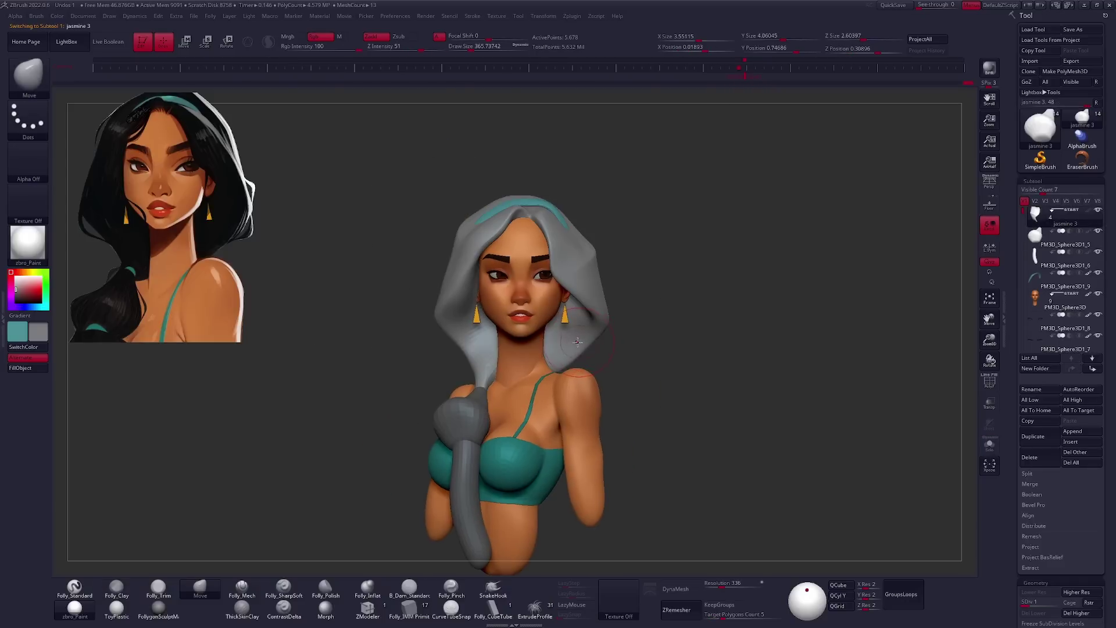
right_drag(577, 341, 490, 376)
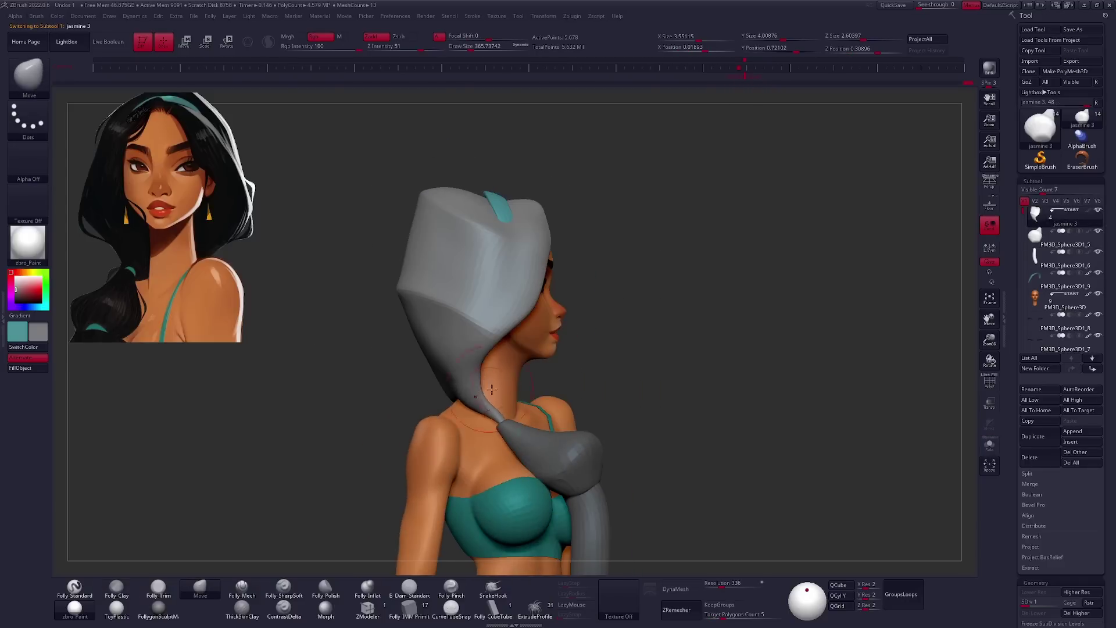
right_drag(491, 388, 699, 343)
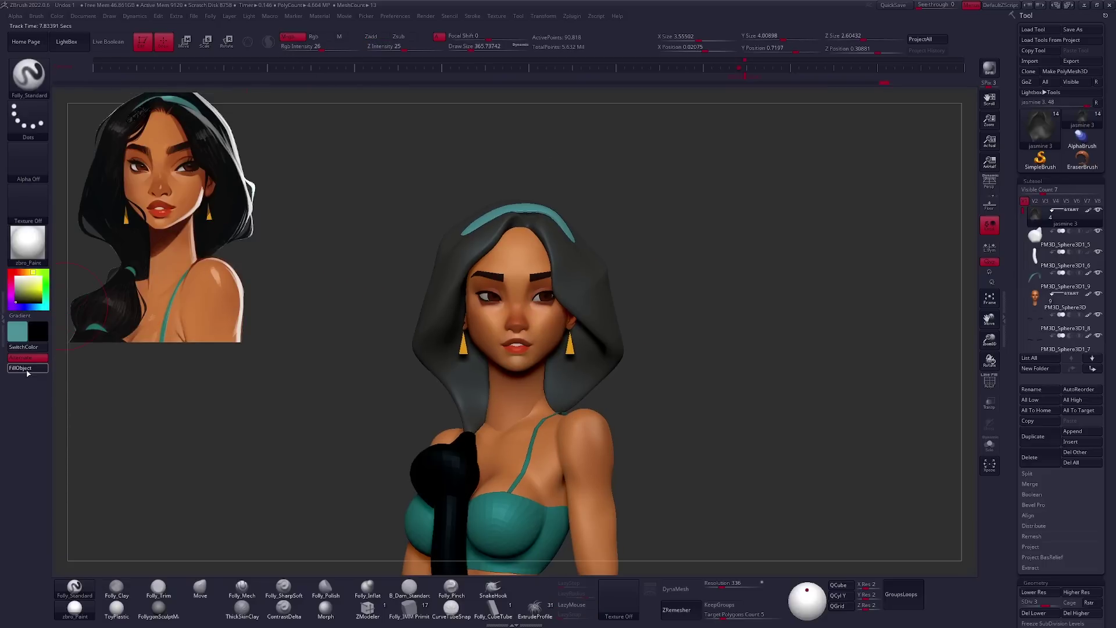
Fill the hair solid black, select the shoulder wrap, and turn Mrgb off.
click(23, 368)
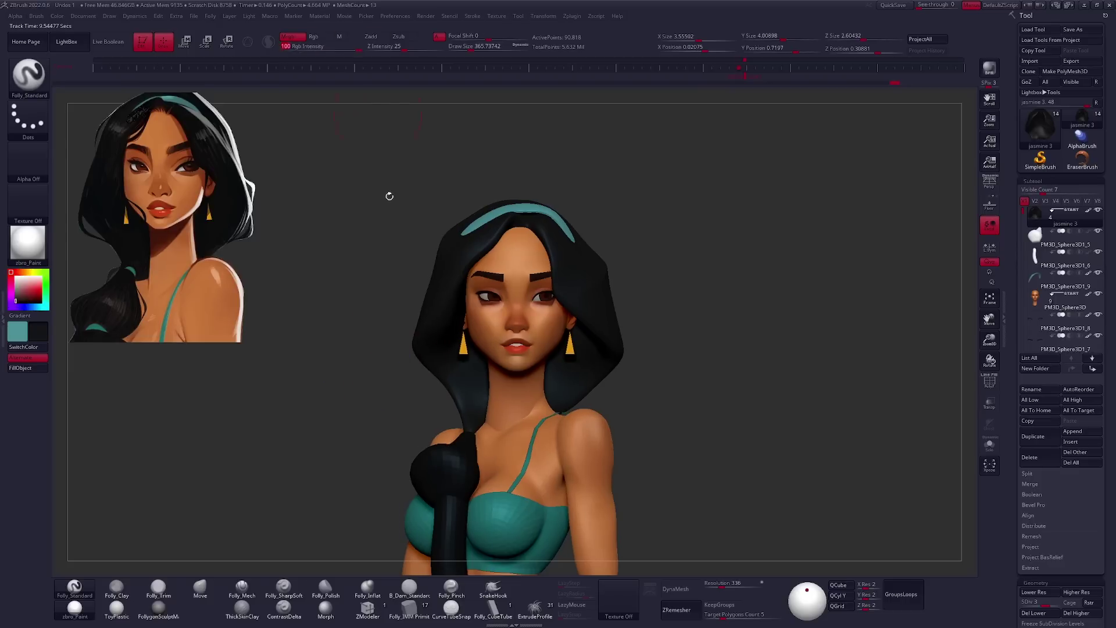
drag(651, 348, 674, 337)
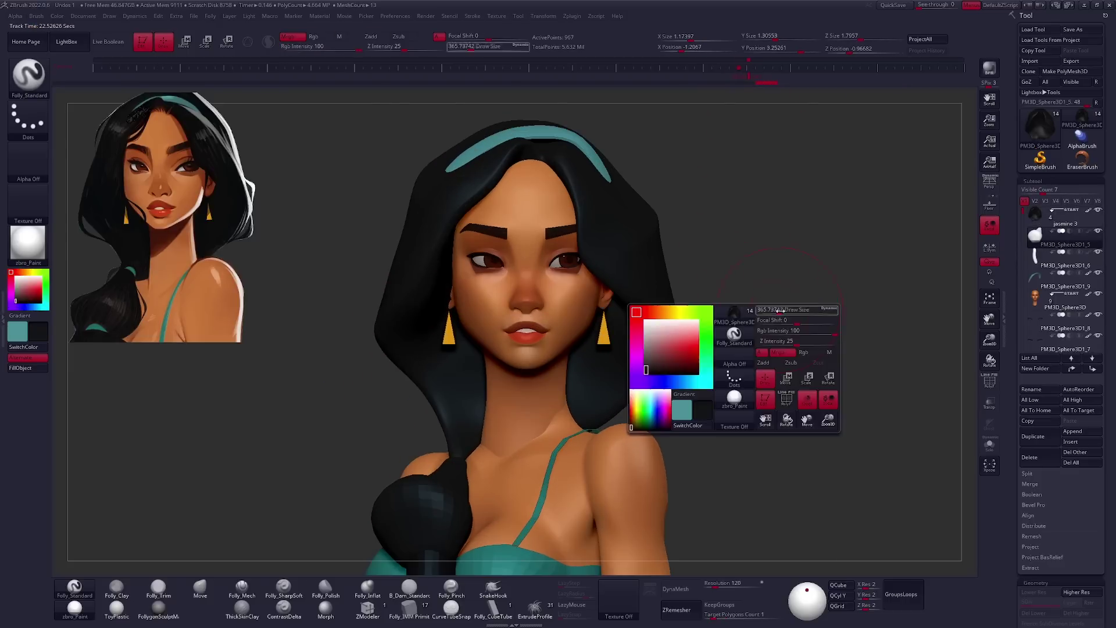
drag(462, 454, 405, 486)
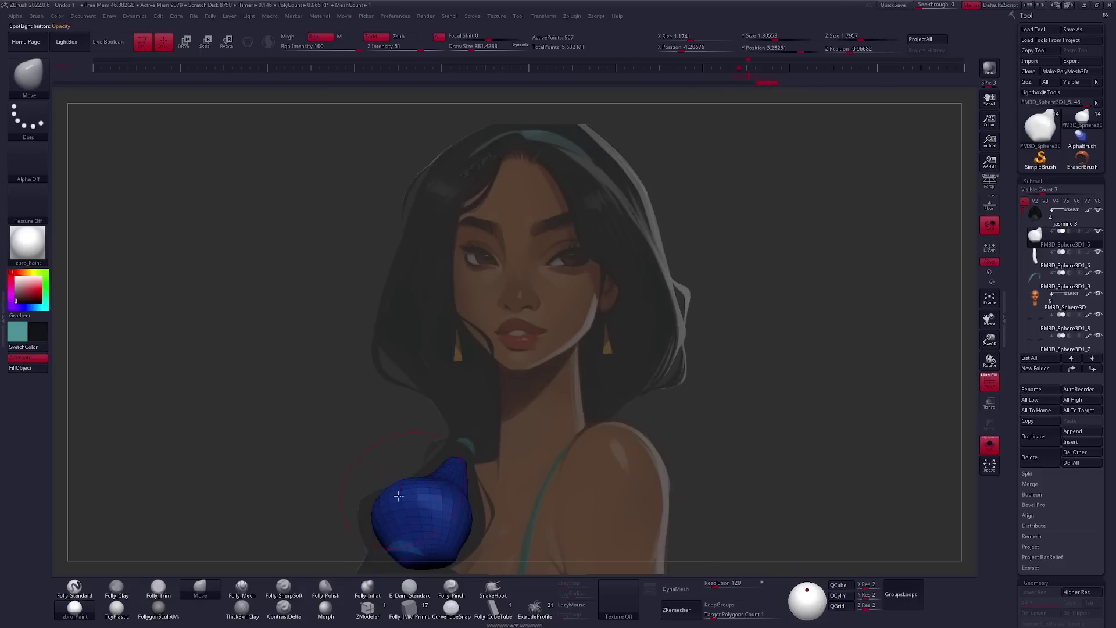
key(space)
click(759, 361)
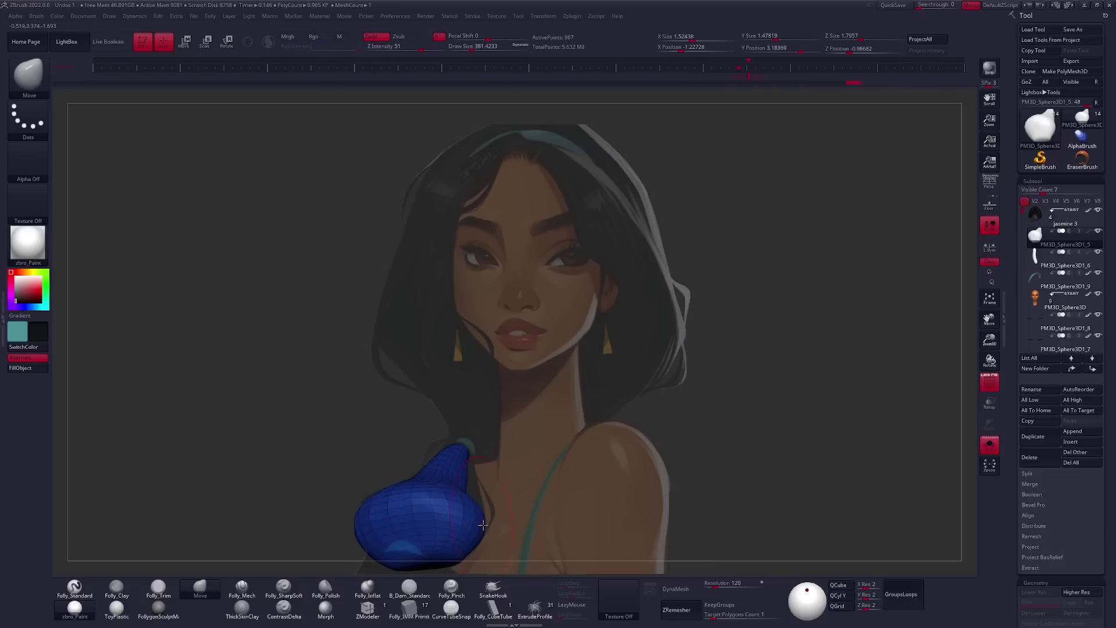
Shape the shoulder wrap with the Move brush from front and side angles.
key(shift)
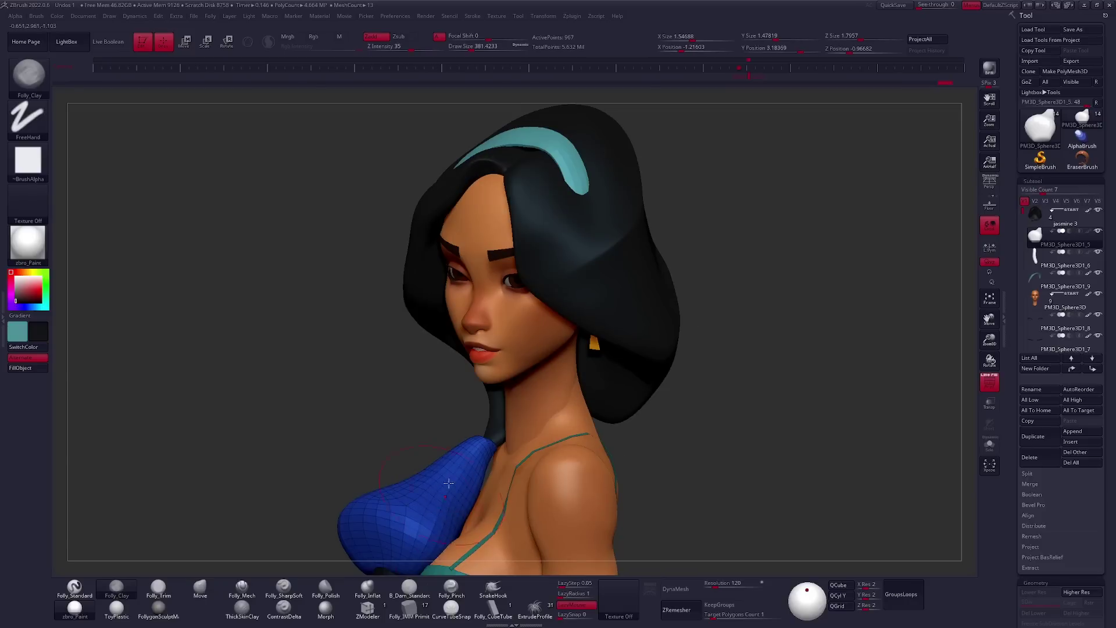
key(b)
key(m)
key(v)
right_drag(448, 482, 527, 414)
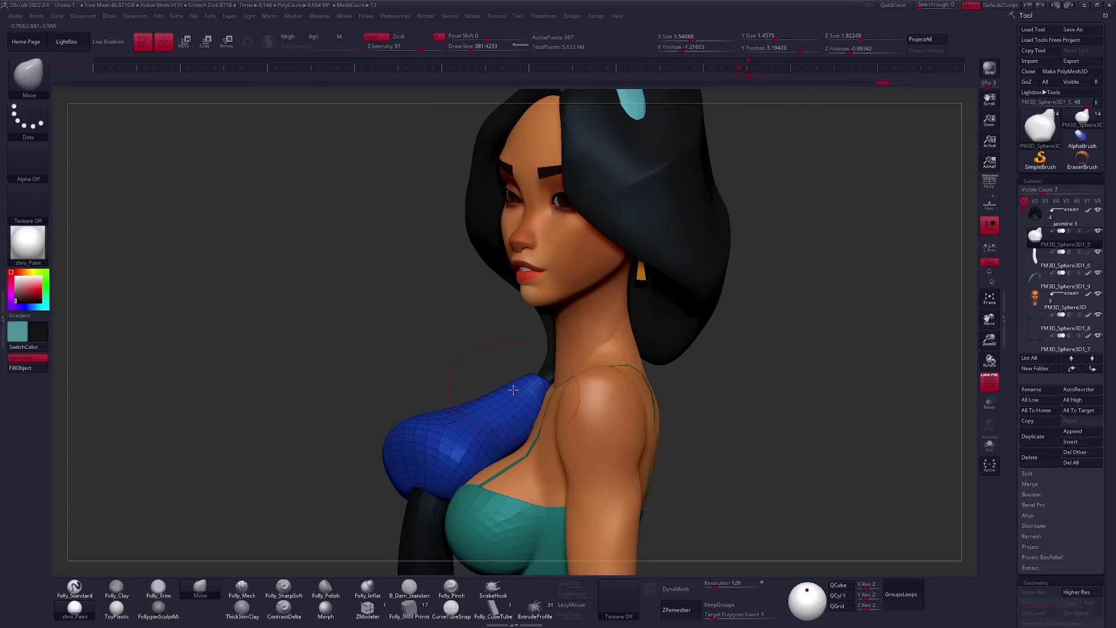
shift+drag(691, 85, 497, 386)
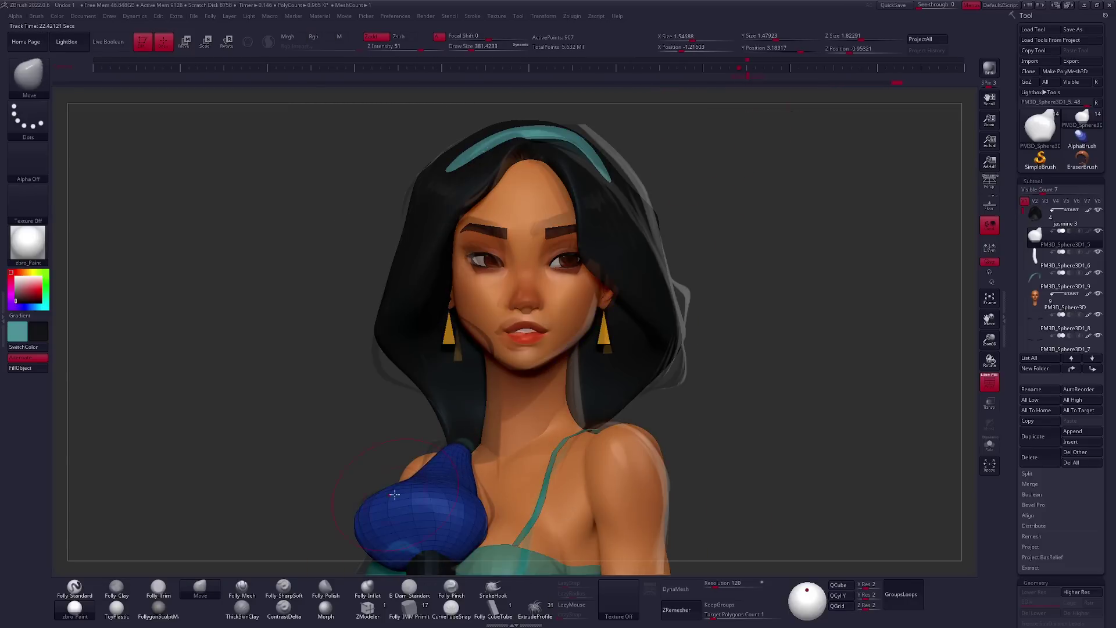
mouse_move(394, 494)
right_down()
mouse_move(489, 411)
mouse_move(421, 423)
mouse_move(488, 407)
mouse_move(580, 355)
mouse_move(567, 335)
mouse_move(535, 453)
mouse_move(645, 383)
right_up()
Solo the teal wrap and delete its lower subdivision levels, checking its wireframe.
key(alt+s)
key(alt+s)
key(alt+s)
key(b)
key(m)
key(v)
key(shift+f)
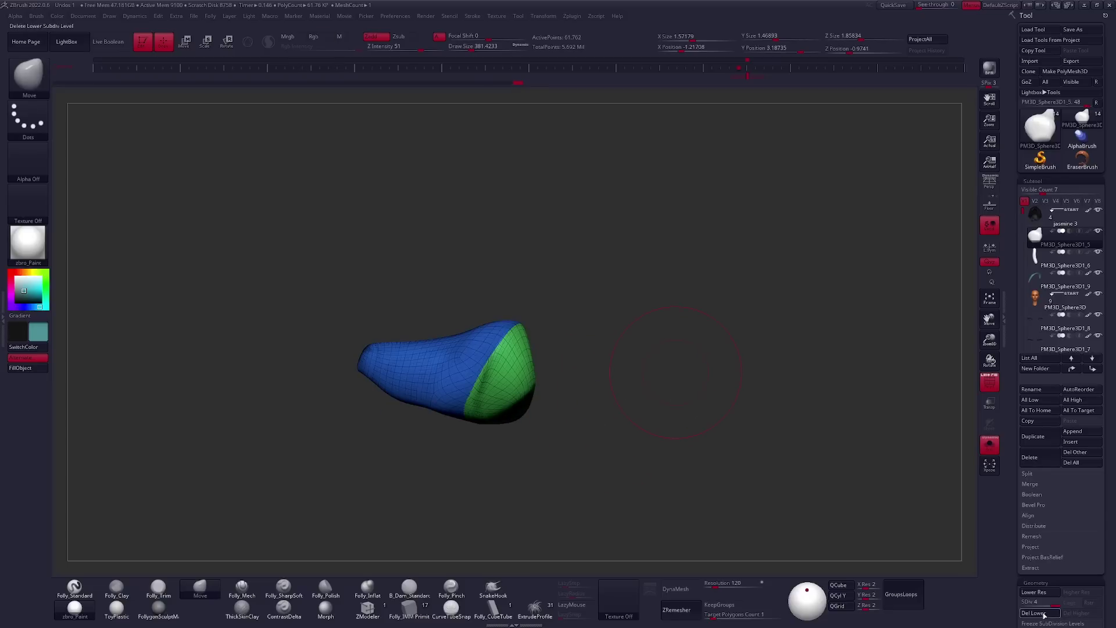
click(1043, 614)
key(shift+f)
key(shift+f)
key(alt+s)
mouse_move(630, 403)
right_down()
mouse_move(601, 387)
mouse_move(651, 464)
mouse_move(691, 575)
right_up()
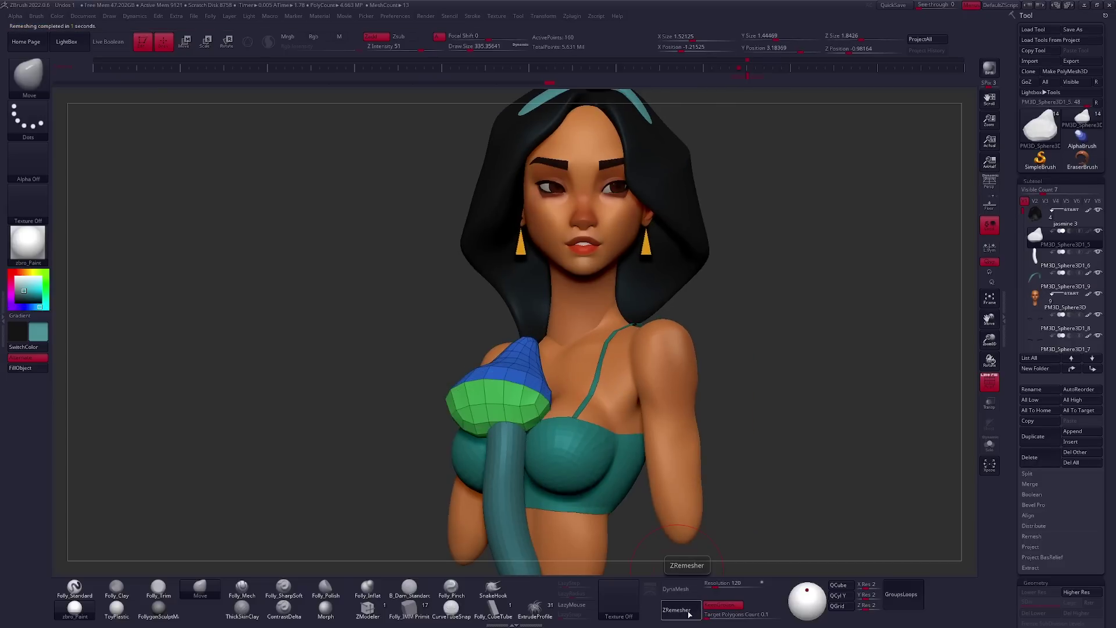
ctrl+right_drag(746, 75, 666, 320)
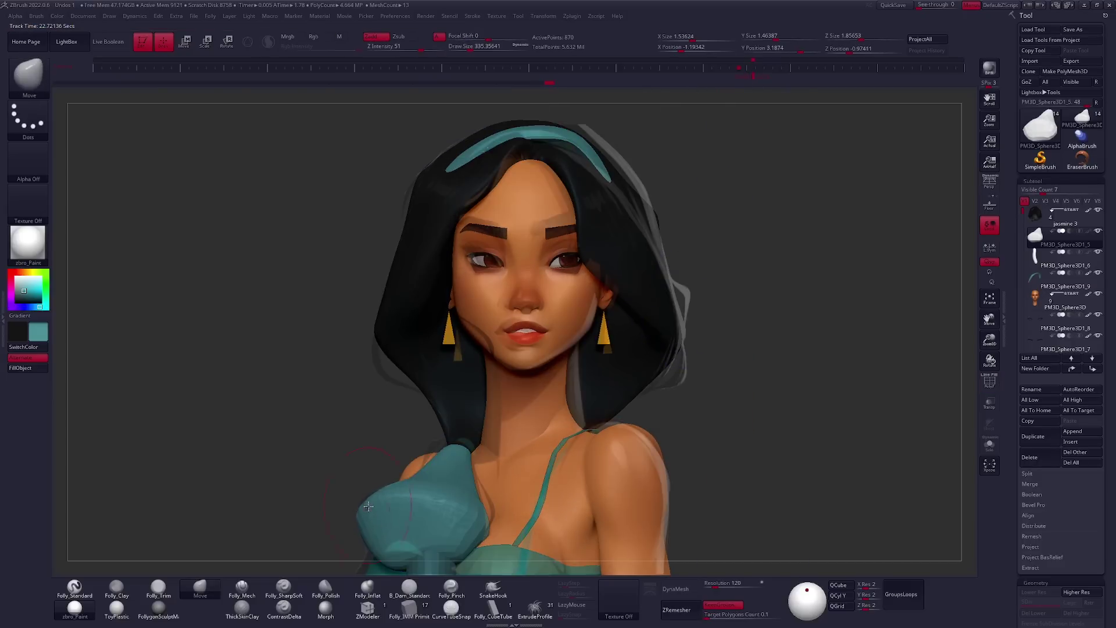
Solo the teal hanging wrap and hide its tip with SelectLasso.
right_drag(471, 481, 409, 428)
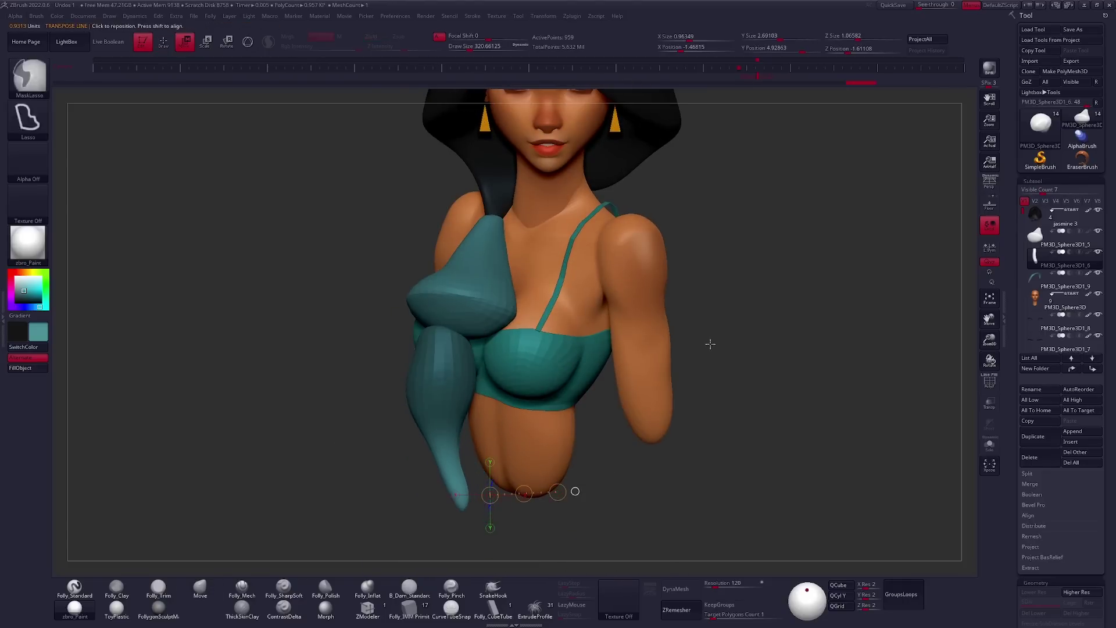
click(989, 444)
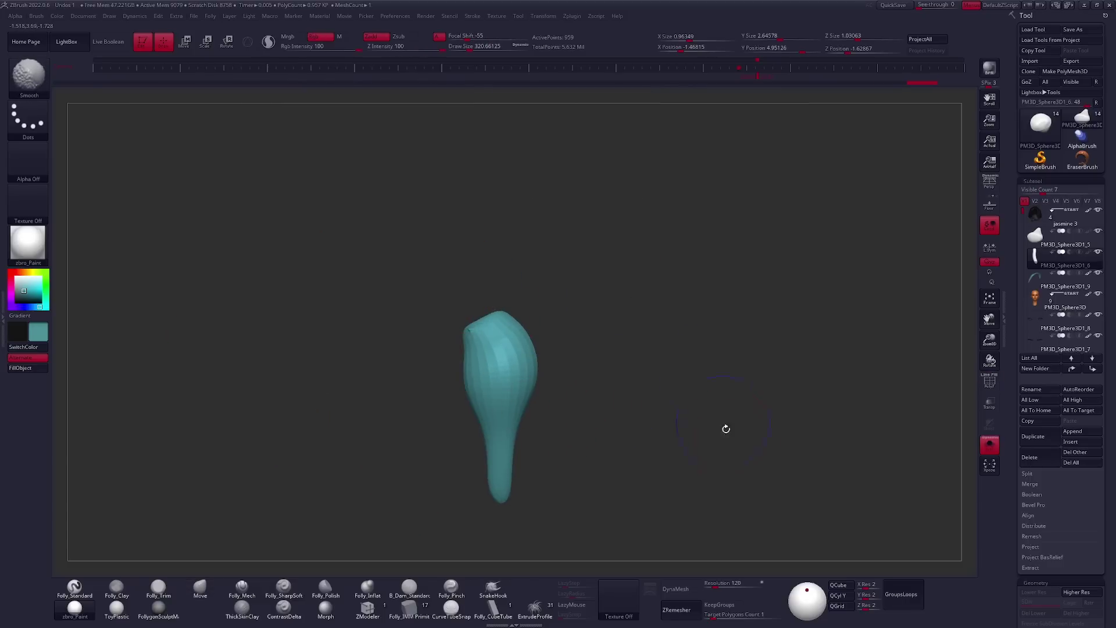
ctrl+alt+shift+drag(483, 319, 462, 307)
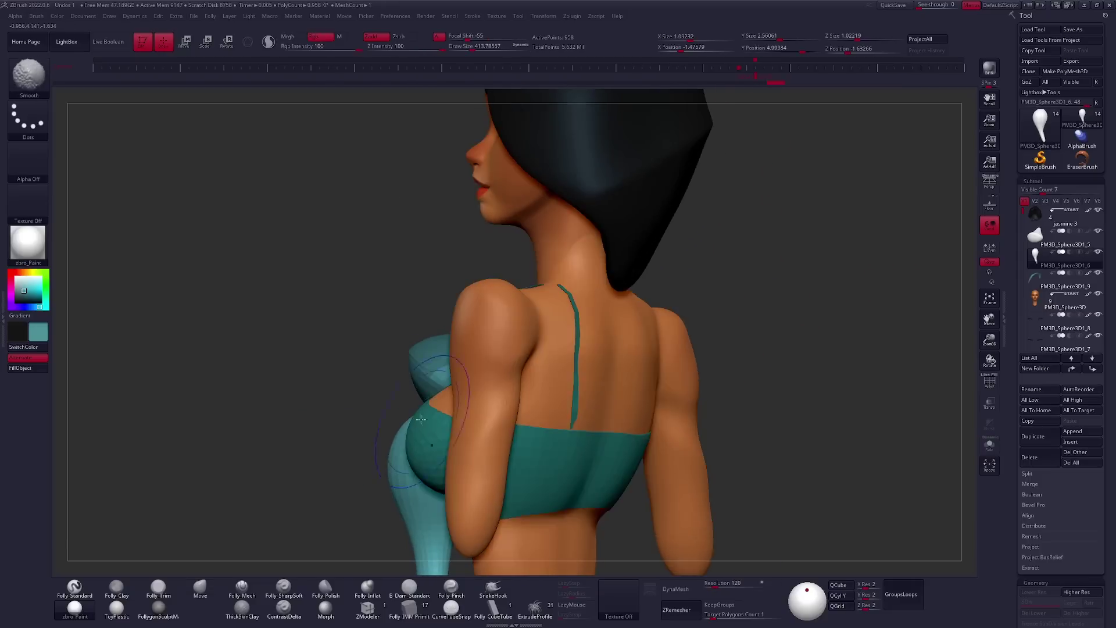
key(w)
drag(543, 436, 498, 440)
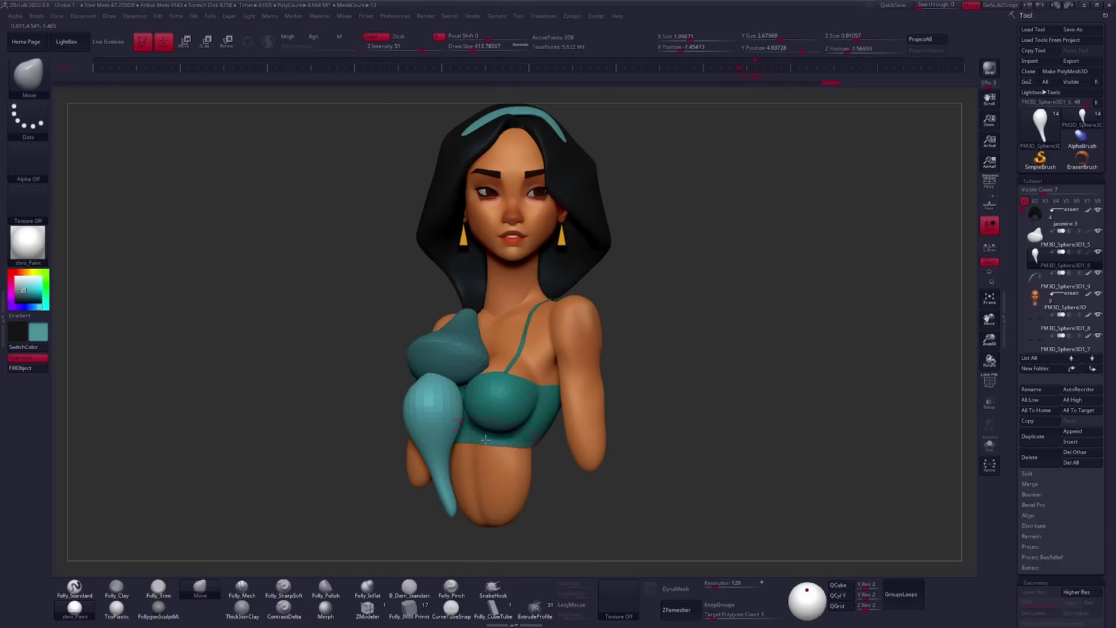
right_drag(488, 456, 556, 409)
Reshape the upper shoulder wrap with a smaller brush, widening its base.
alt+click(430, 389)
mouse_move(727, 337)
mouse_down()
mouse_move(674, 374)
mouse_move(698, 381)
mouse_up()
key(space)
drag(497, 384, 470, 384)
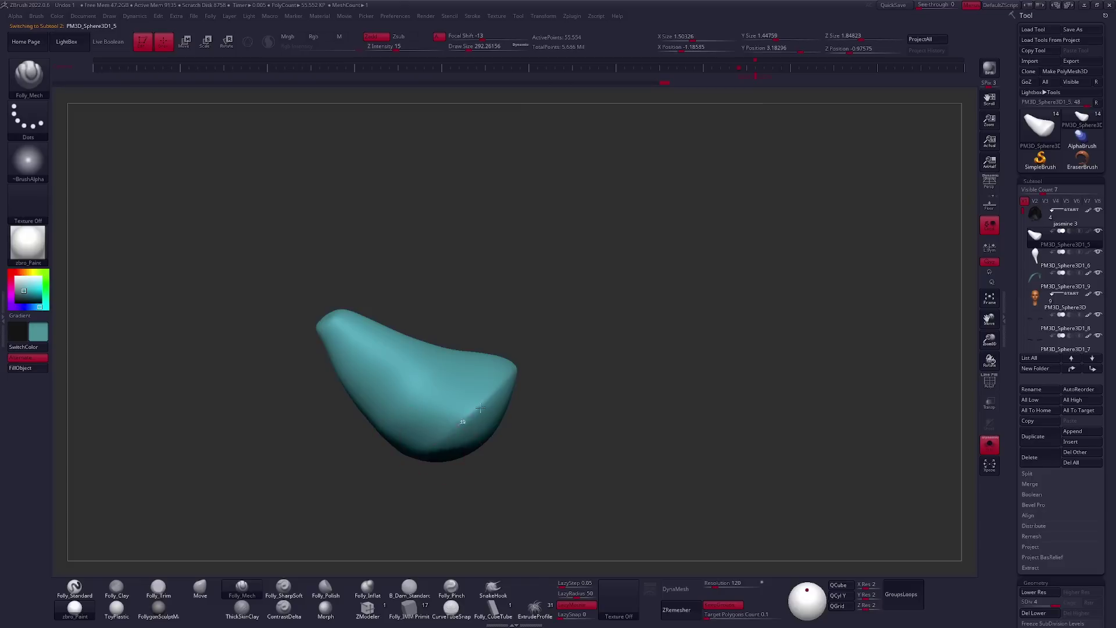
right_drag(471, 384, 589, 379)
drag(590, 379, 559, 410)
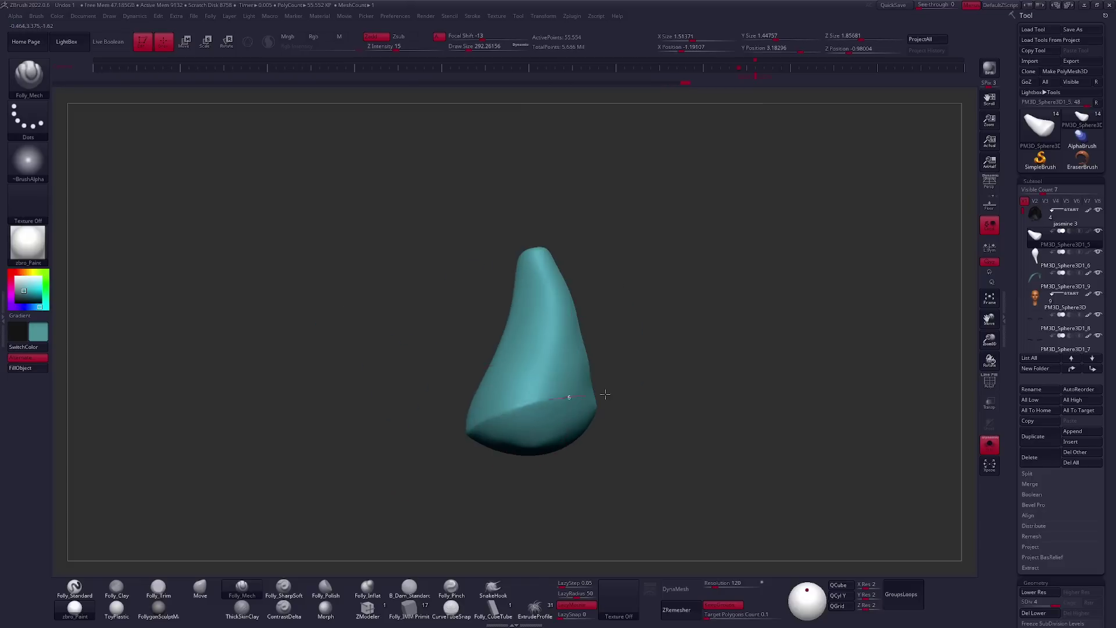
key(ctrl+shift+s)
right_drag(631, 398, 456, 366)
Adjust the bow with the Move brush and delete its lower subdivision levels.
key(b)
key(m)
key(v)
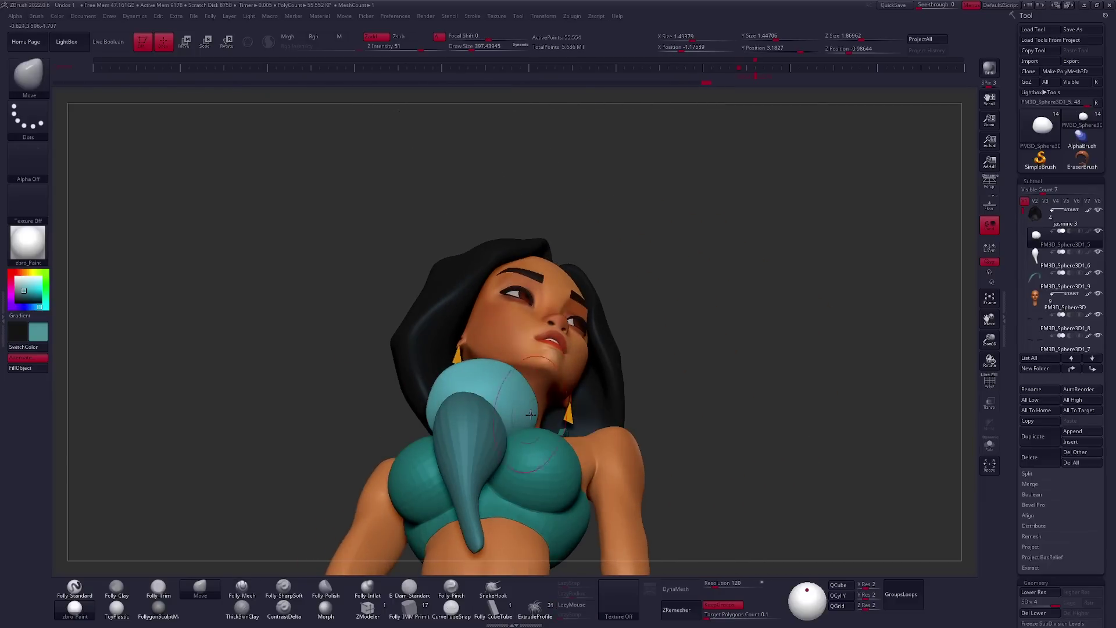
shift+right_drag(531, 414, 521, 458)
right_click(525, 445)
right_drag(581, 494, 704, 570)
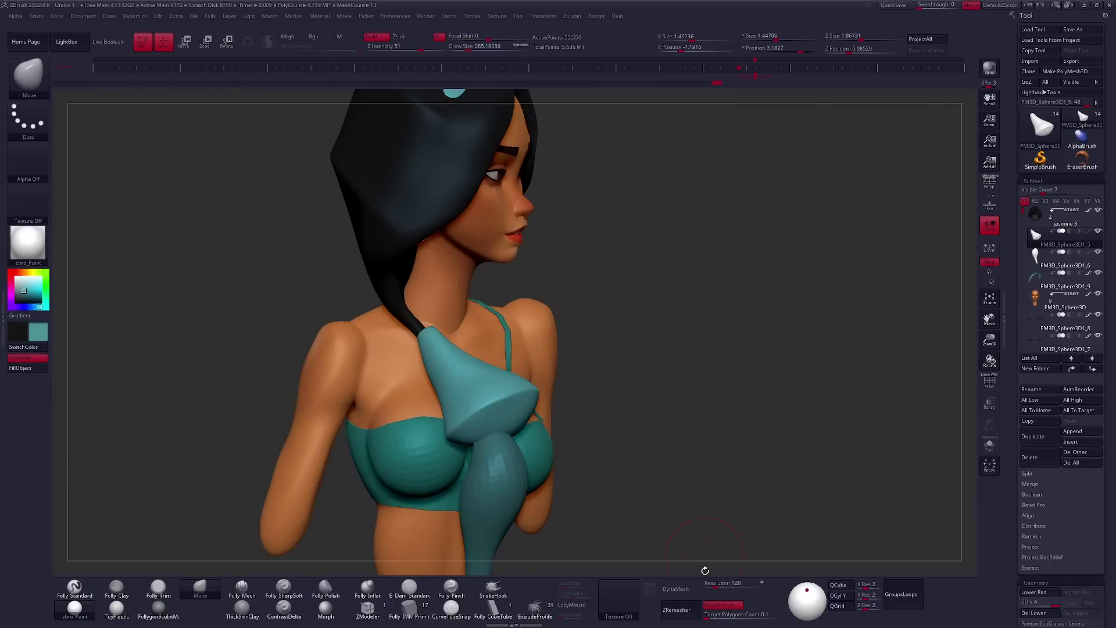
click(1033, 612)
click(989, 445)
mouse_move(621, 346)
right_down()
mouse_move(643, 369)
mouse_move(651, 305)
right_up()
Swap the teal and black colours and fill the ponytail solid black.
key(ctrl+alt+s)
ctrl+alt+drag(650, 305, 678, 317)
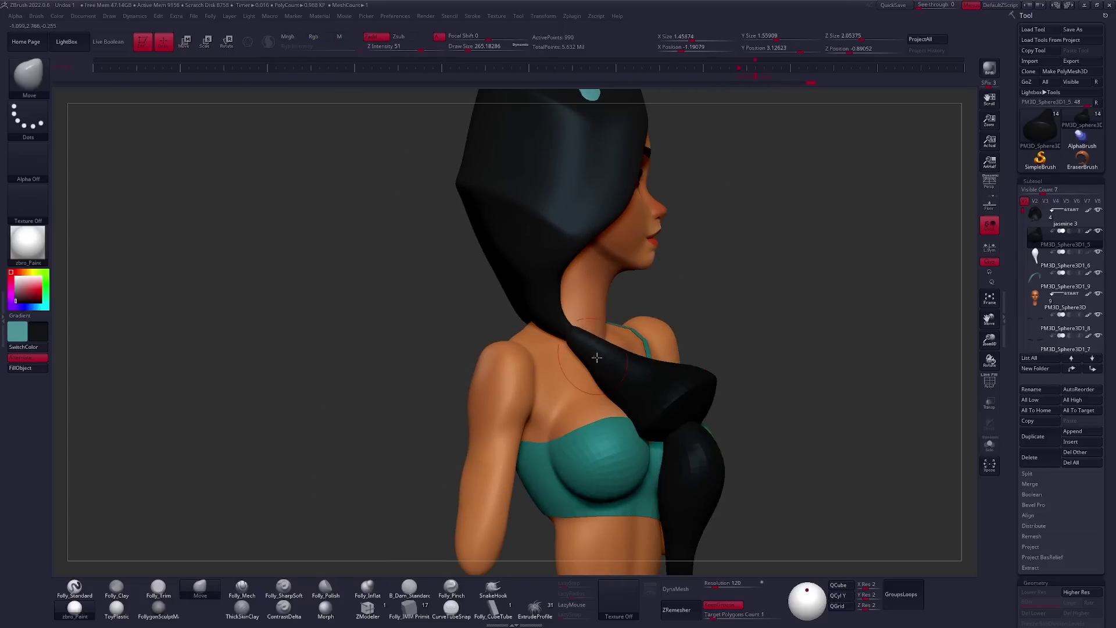
right_drag(596, 357, 697, 331)
key(v)
mouse_move(603, 334)
right_down()
mouse_move(582, 331)
mouse_move(668, 354)
mouse_move(487, 349)
right_up()
key(v)
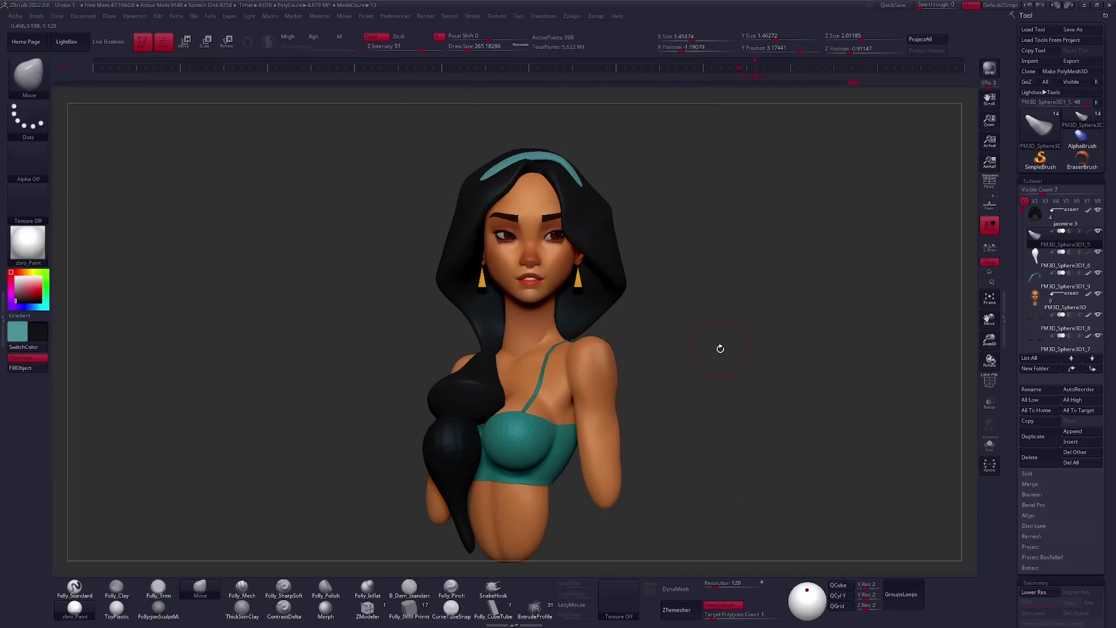
mouse_move(849, 323)
right_down()
mouse_move(752, 349)
mouse_move(789, 357)
mouse_move(735, 341)
mouse_move(727, 357)
mouse_move(770, 364)
mouse_move(442, 336)
mouse_move(459, 343)
mouse_move(451, 347)
mouse_move(534, 287)
mouse_move(558, 289)
right_up()
Solo the lower teal wrap, DynaMesh it, mask a top band, and ZRemesh to about 1,080 points.
key(shift+ctrl+s)
key(shift+ctrl+s)
key(shift+ctrl+s)
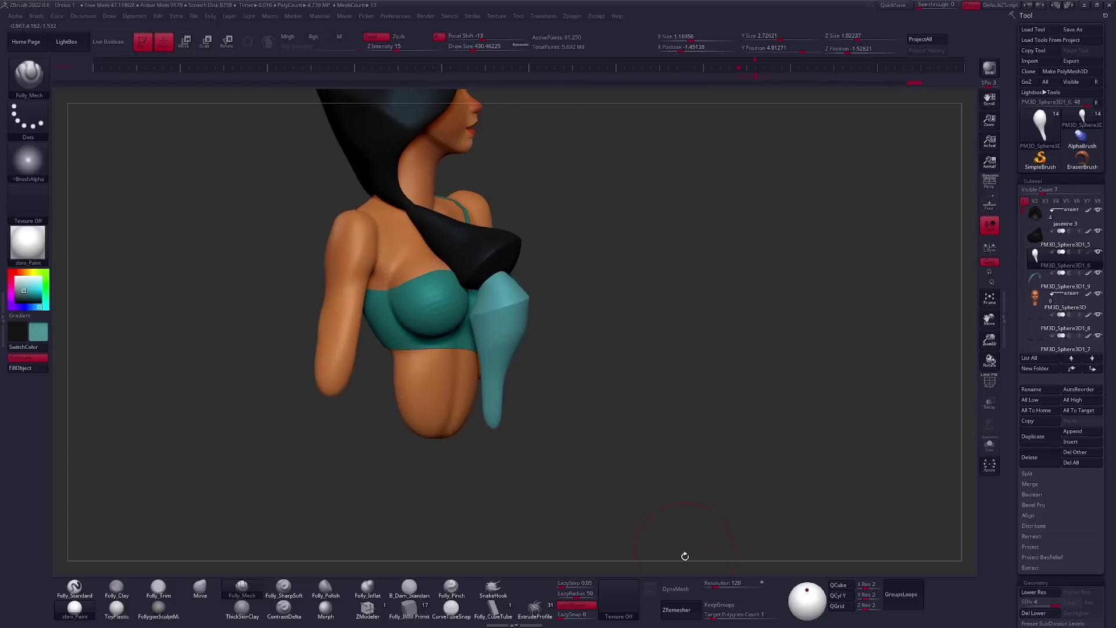
click(676, 588)
right_drag(539, 337, 484, 320)
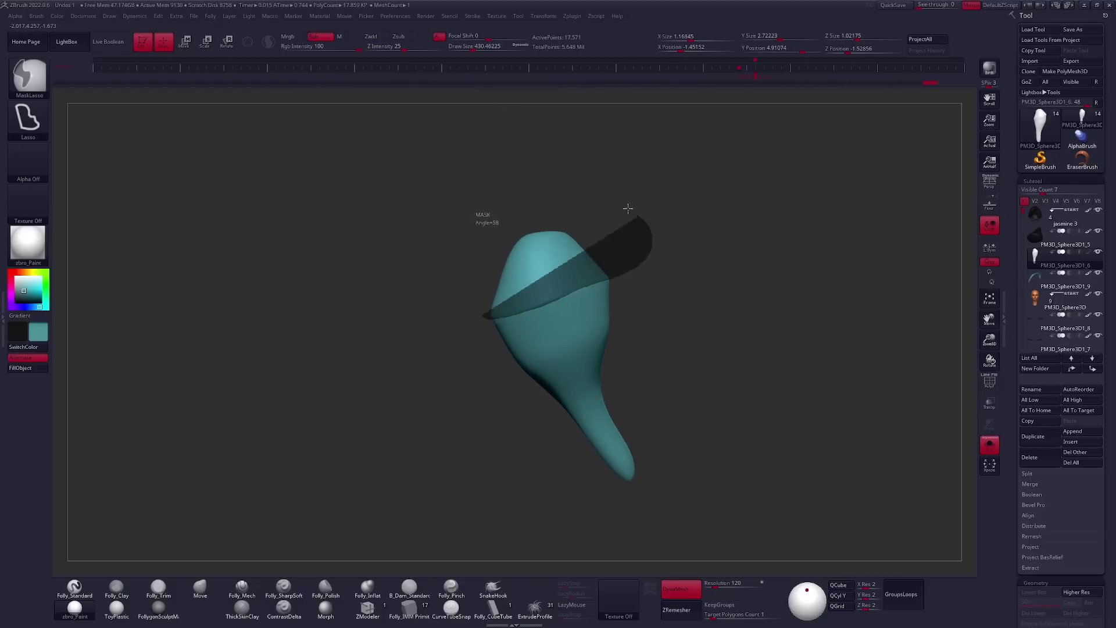
key(shift+f)
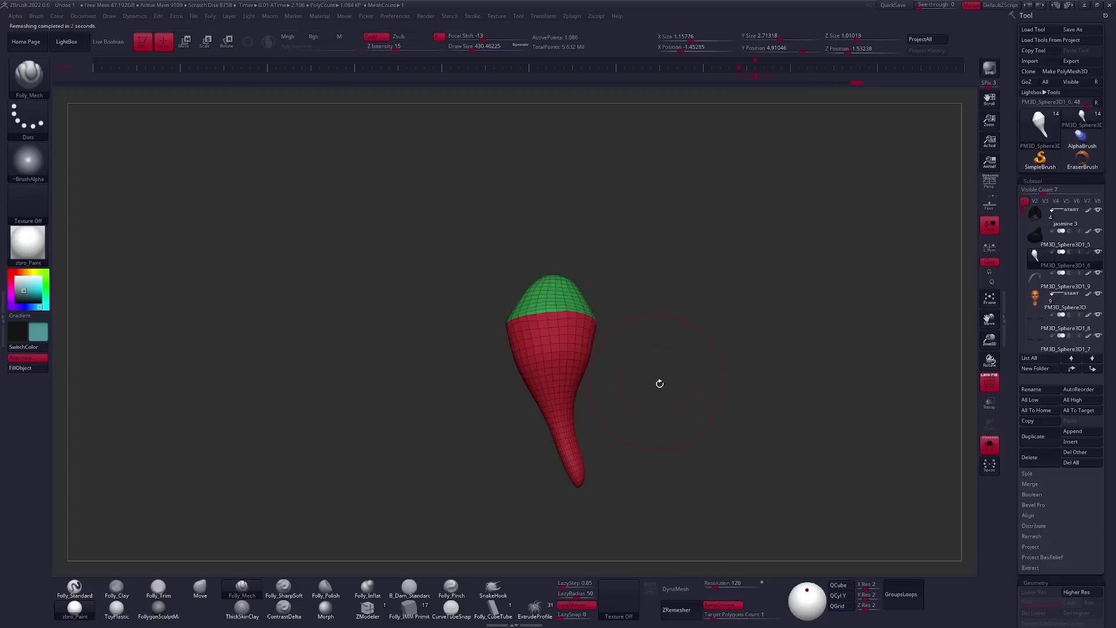
key(shift+ctrl+s)
key(shift+f)
shift+right_drag(649, 405, 101, 397)
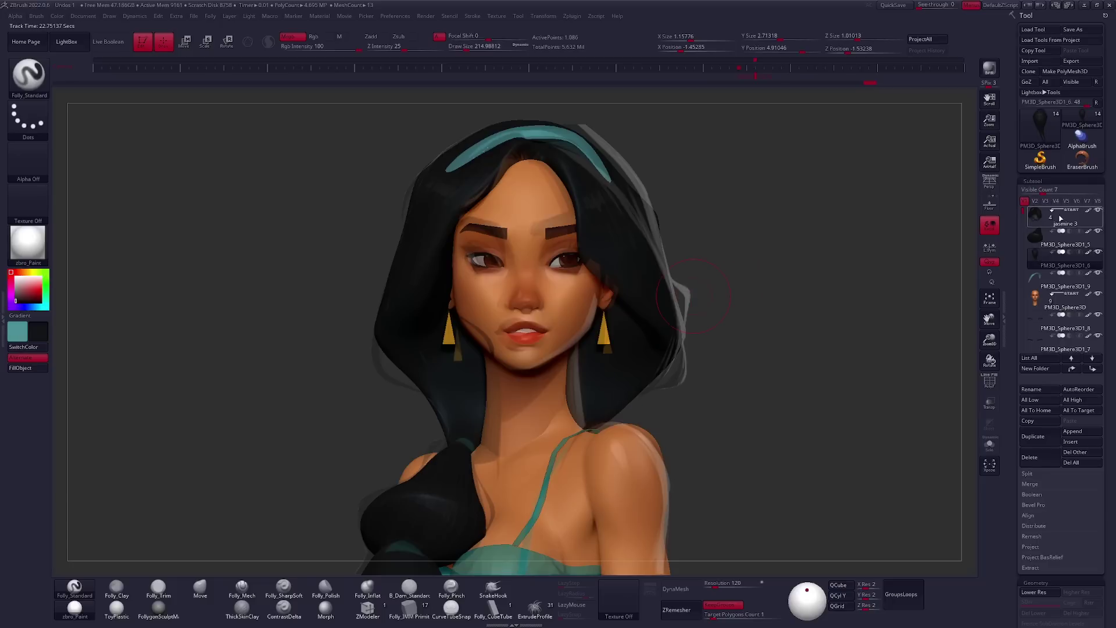
Step through the wrap, headband and head subtools and clear the mask across the eyes.
click(1090, 248)
click(1037, 284)
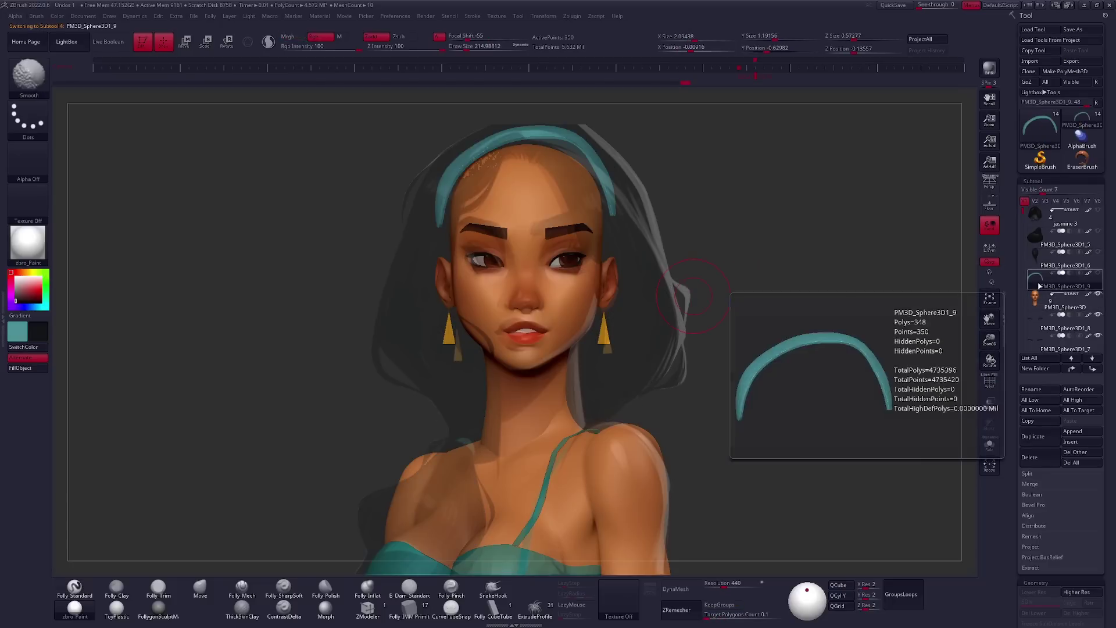
key(b)
key(m)
key(v)
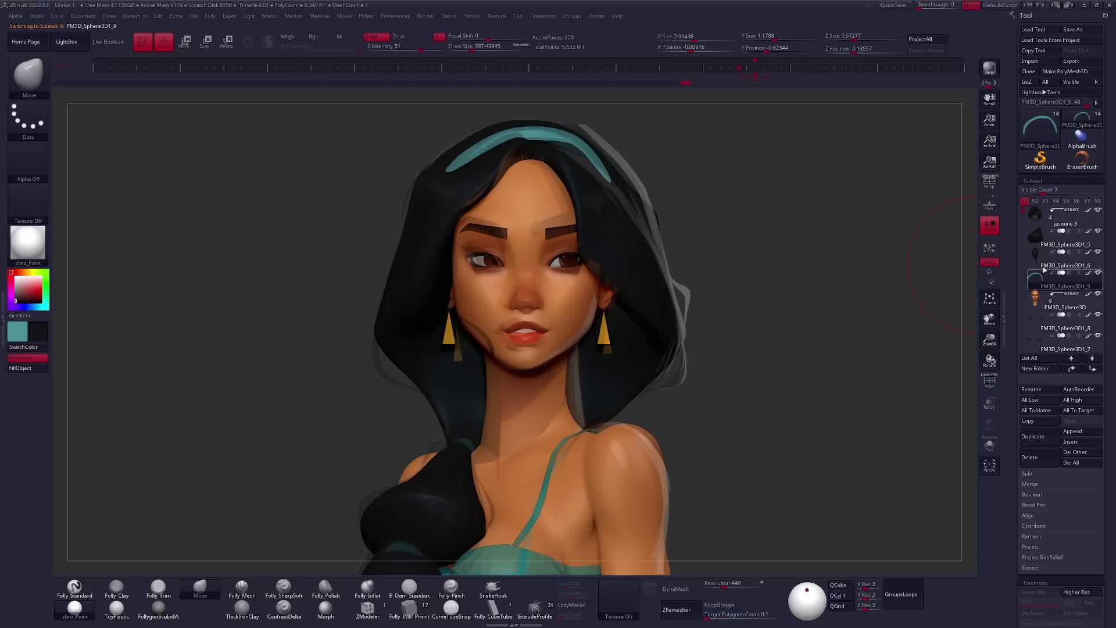
click(1046, 302)
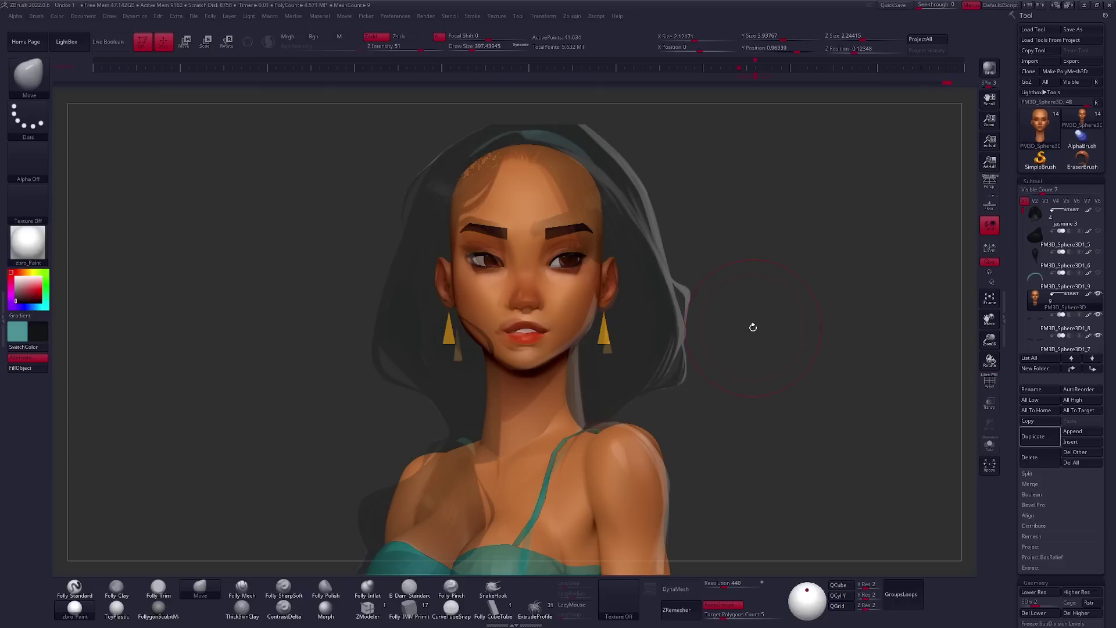
alt+click(587, 252)
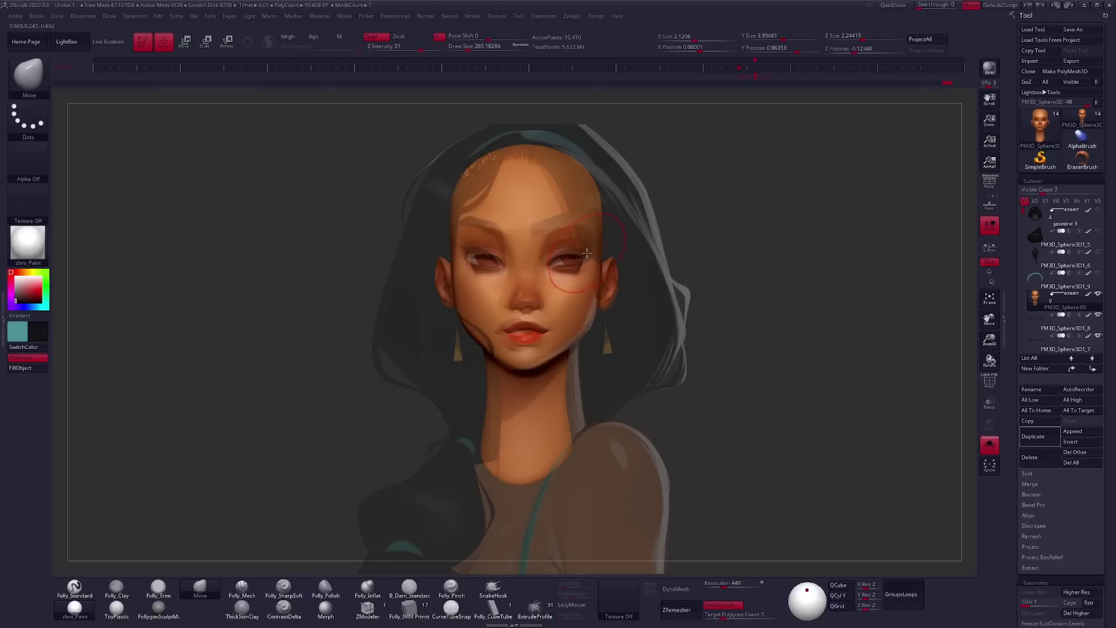
ctrl+drag(521, 269, 523, 270)
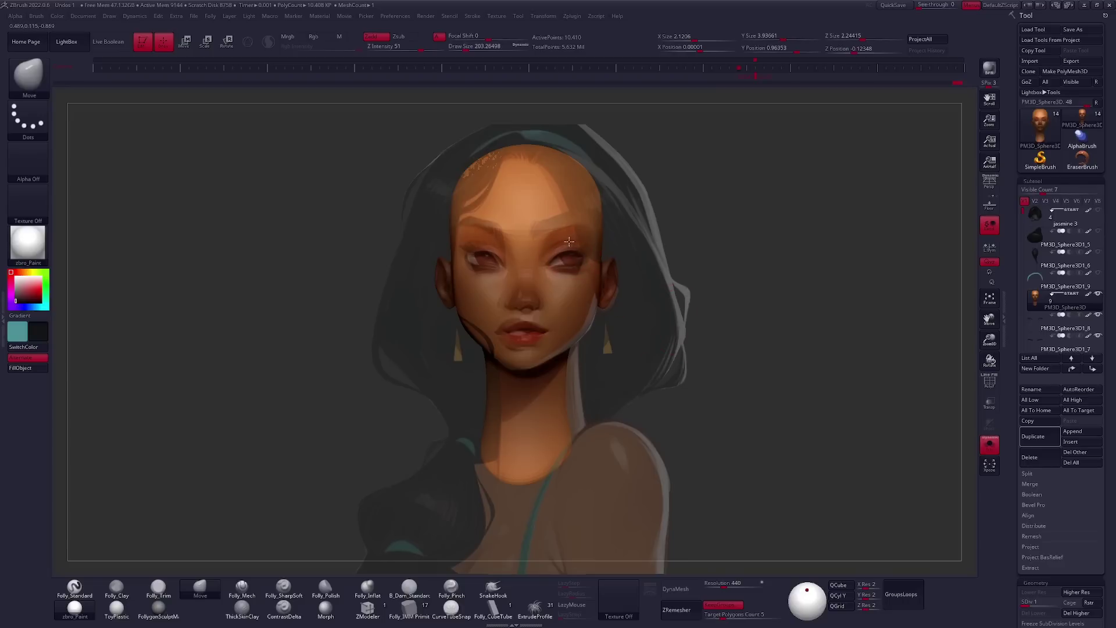
Select the eyeliner subtool with the Move brush and view it alone in three-quarter view.
mouse_move(1061, 296)
click(1075, 301)
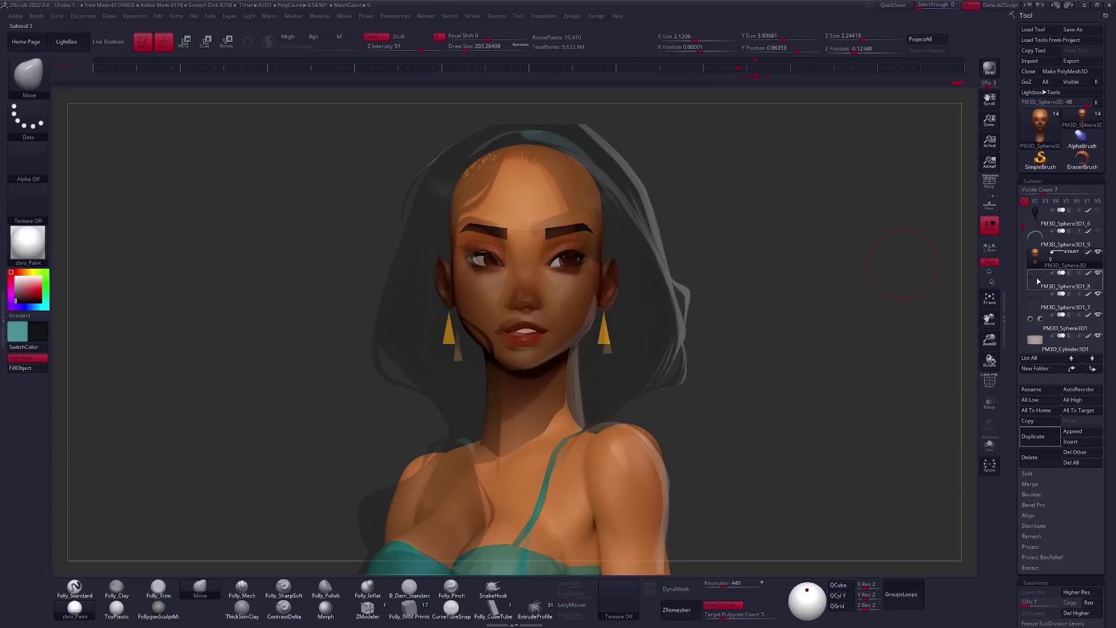
key(w)
key(f)
key(b)
key(m)
key(v)
right_drag(578, 269, 734, 264)
key(space)
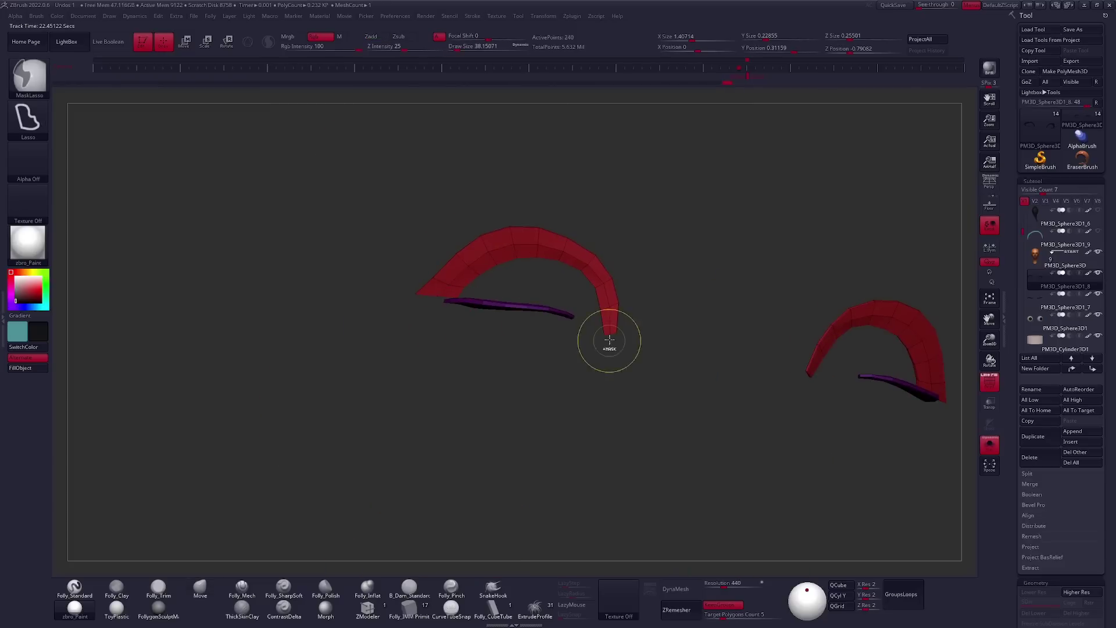
Lasso-mask the eyeliner wing, solo the eyeliner and lash pieces, and smooth and move them.
mouse_move(605, 315)
ctrl+mouse_down()
mouse_move(448, 428)
mouse_move(561, 424)
ctrl+mouse_up()
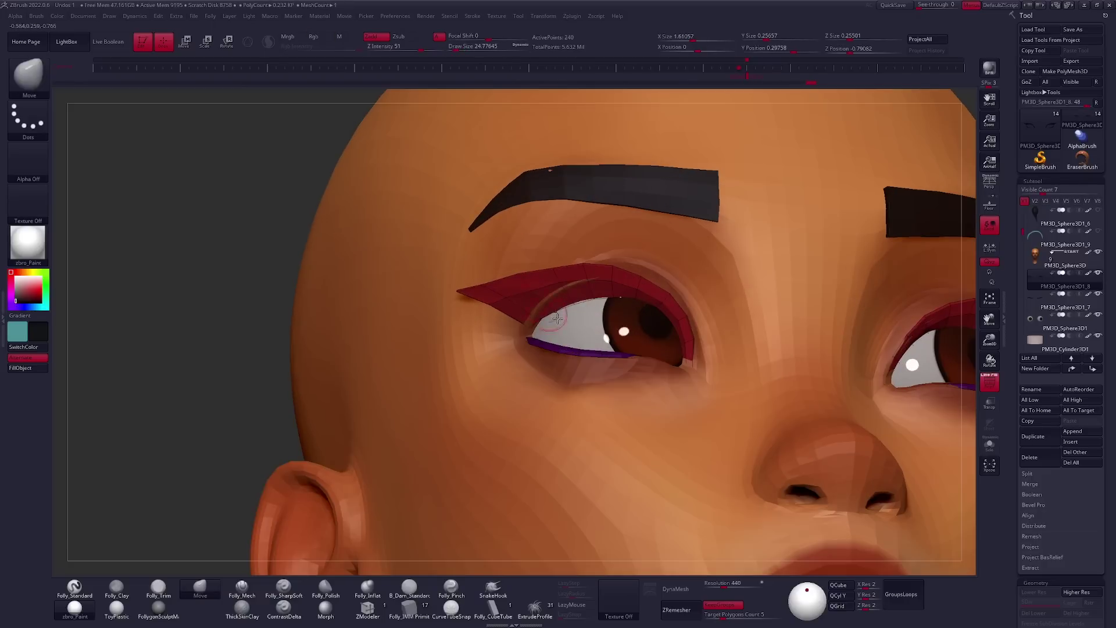
right_drag(556, 318, 624, 321)
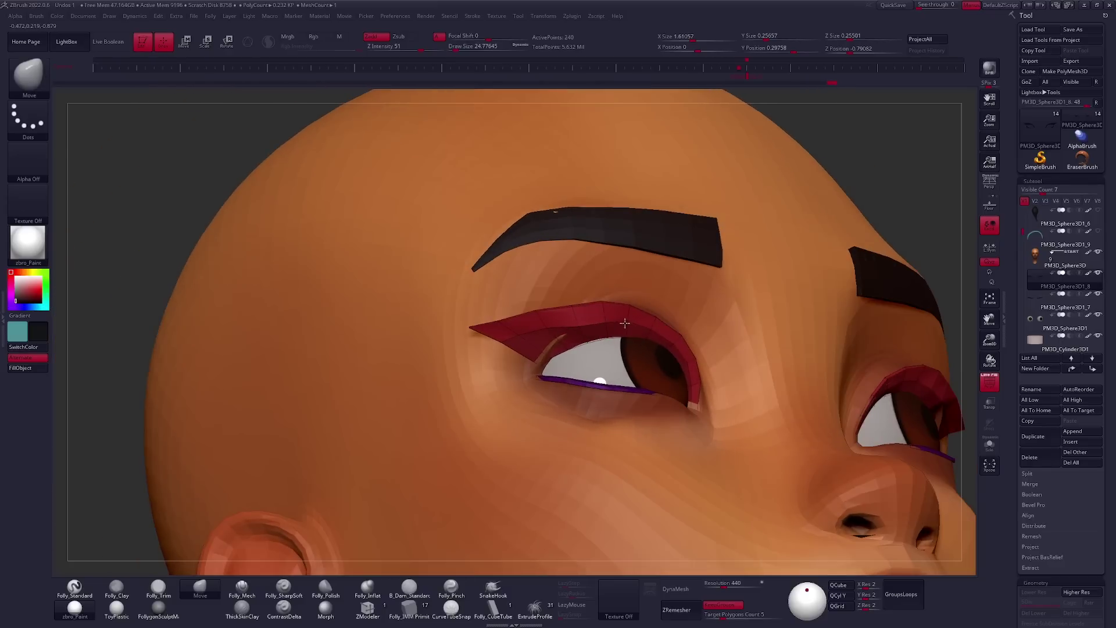
mouse_move(569, 344)
right_down()
mouse_move(525, 346)
mouse_move(572, 343)
mouse_move(551, 348)
mouse_move(610, 379)
mouse_move(586, 366)
mouse_move(555, 395)
mouse_move(563, 381)
mouse_move(563, 409)
mouse_move(647, 378)
right_up()
key(ctrl+shift+s)
right_click(563, 381)
mouse_move(534, 384)
right_down()
mouse_move(511, 396)
mouse_move(560, 399)
mouse_move(538, 360)
mouse_move(530, 416)
mouse_move(541, 279)
mouse_move(664, 323)
right_up()
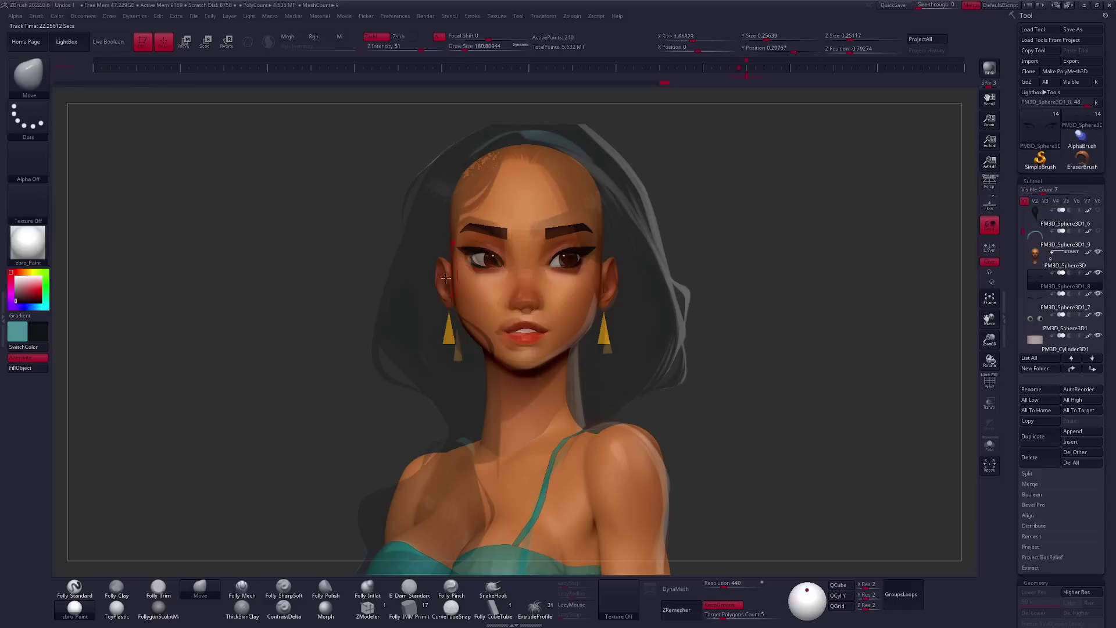
key(w)
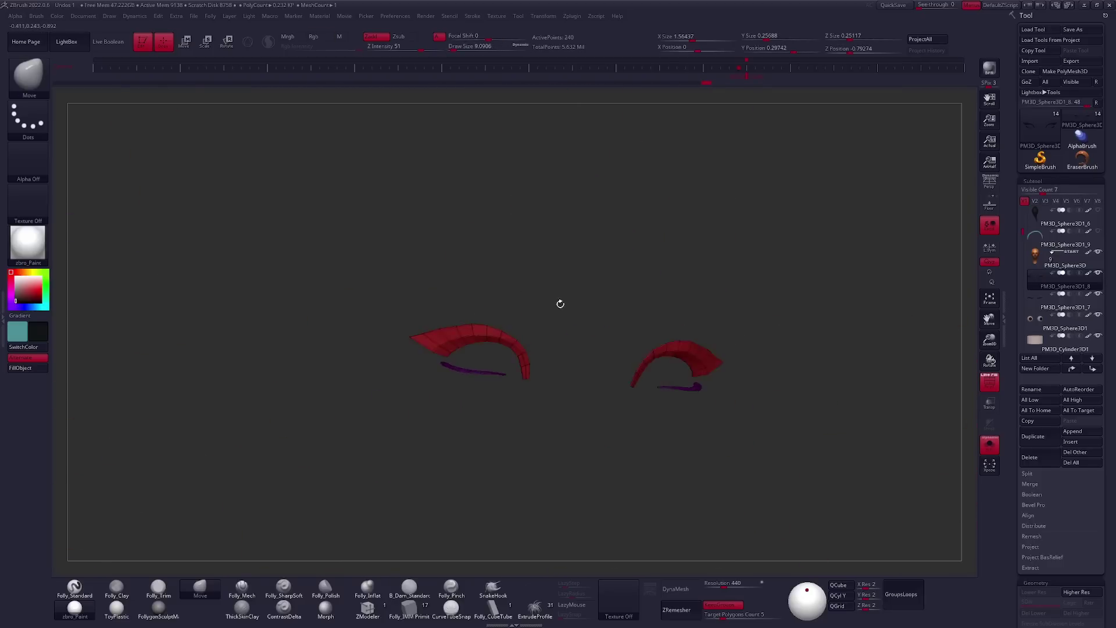
Check the eyeliner against the face close up, resizing the brush as needed.
key(bracketright)
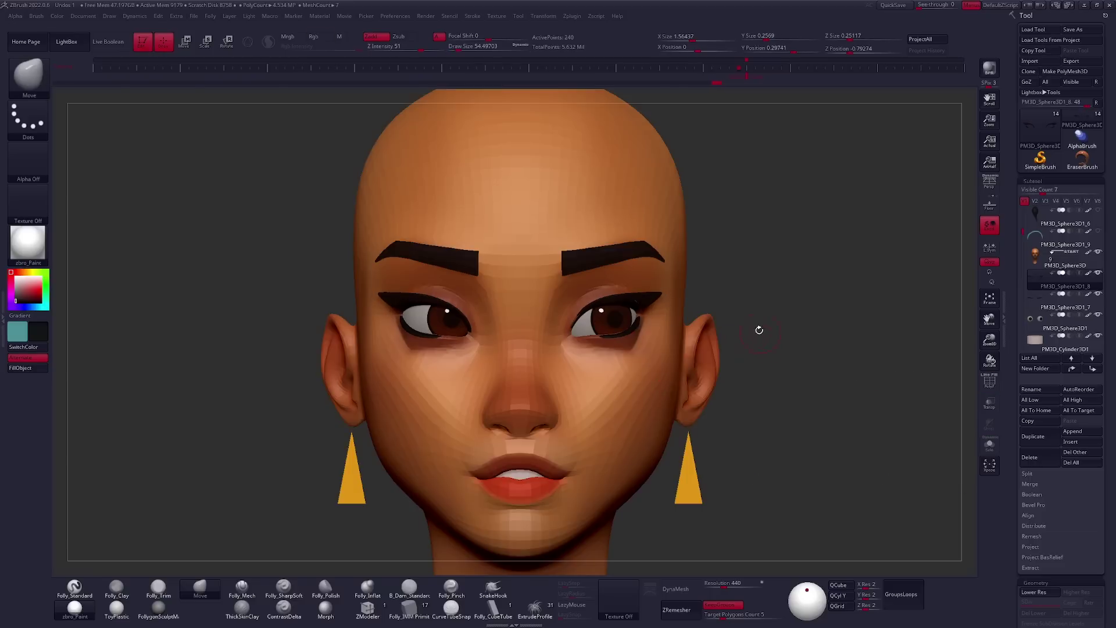
alt+click(642, 378)
right_drag(649, 392, 668, 383)
key(space)
drag(697, 355, 689, 355)
mouse_move(639, 349)
right_down()
mouse_move(597, 327)
mouse_move(571, 368)
right_up()
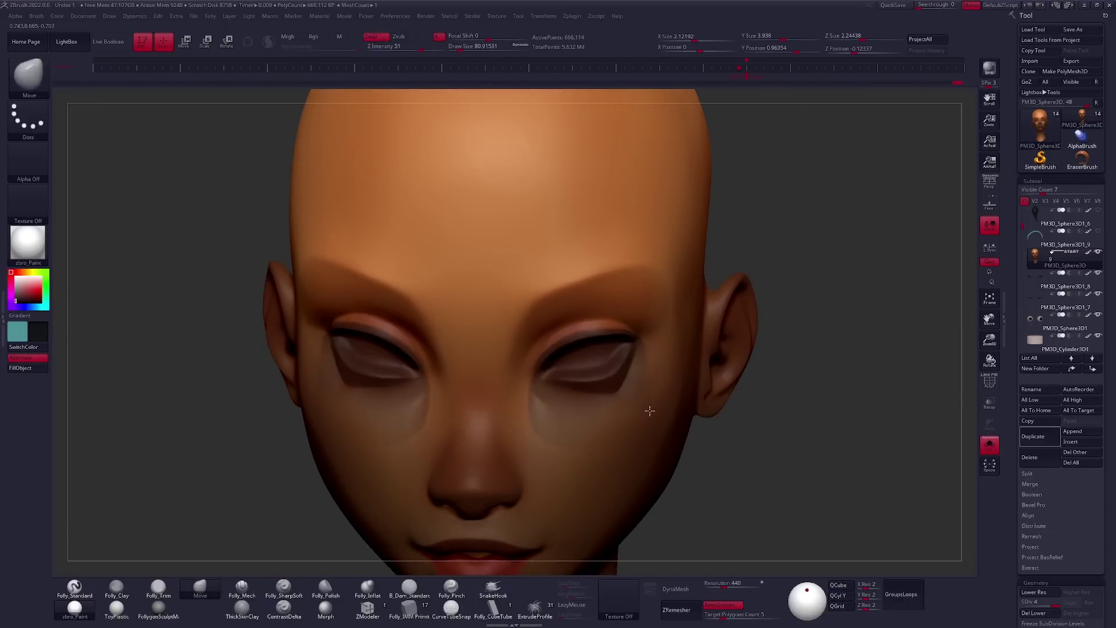
ctrl+right_drag(544, 351, 644, 410)
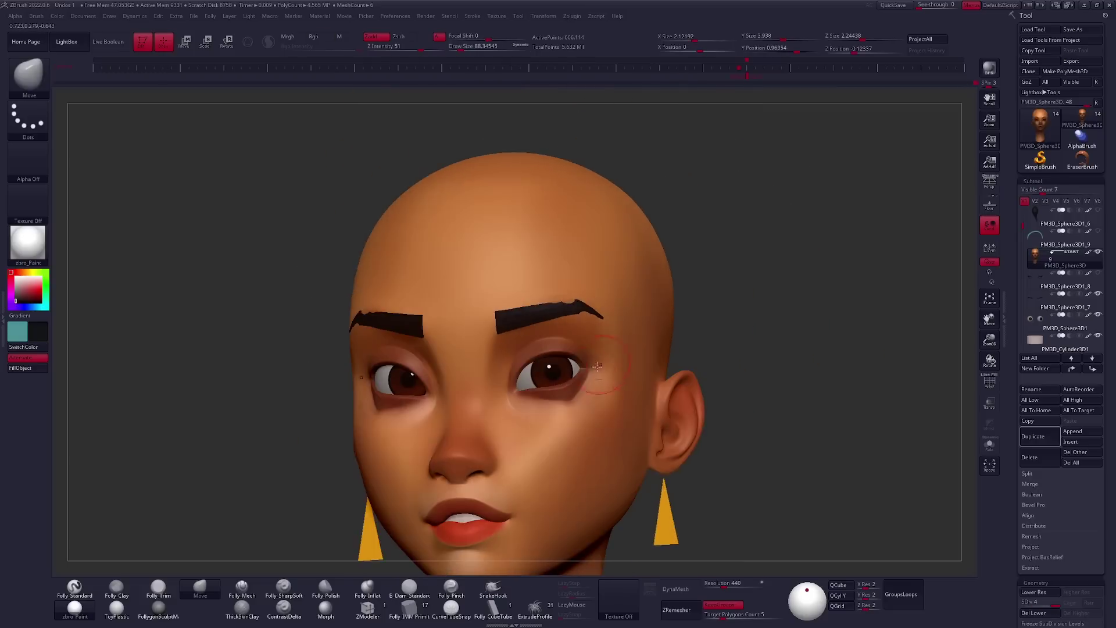
click(1035, 289)
Turn on PolyF and sharpen the right eyeliner wing into a pointed flick.
key(shift+f)
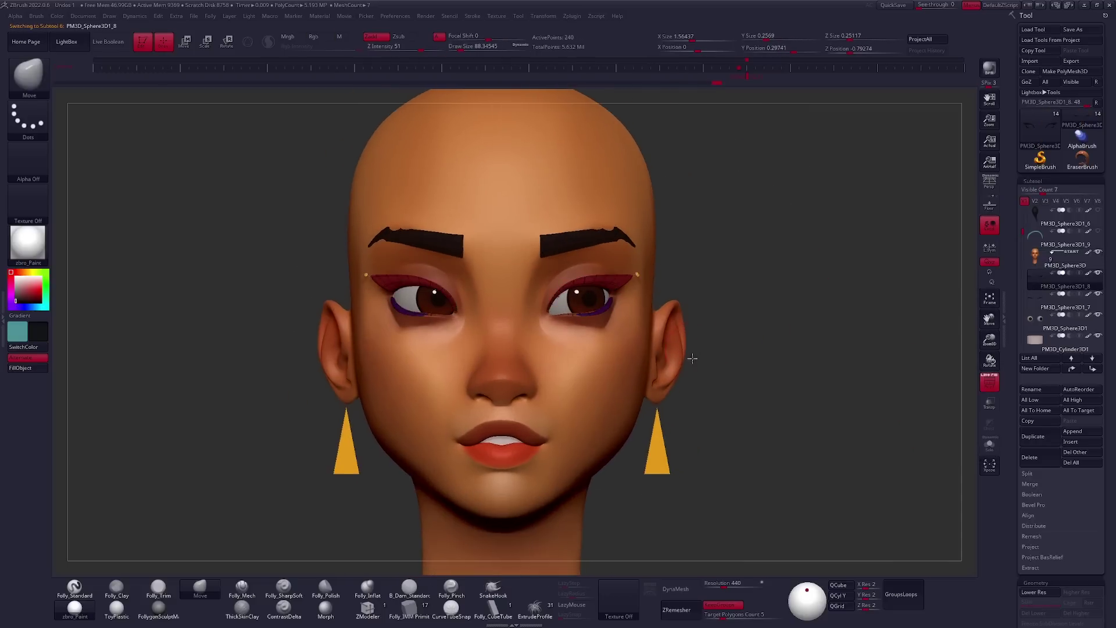
drag(767, 321, 605, 317)
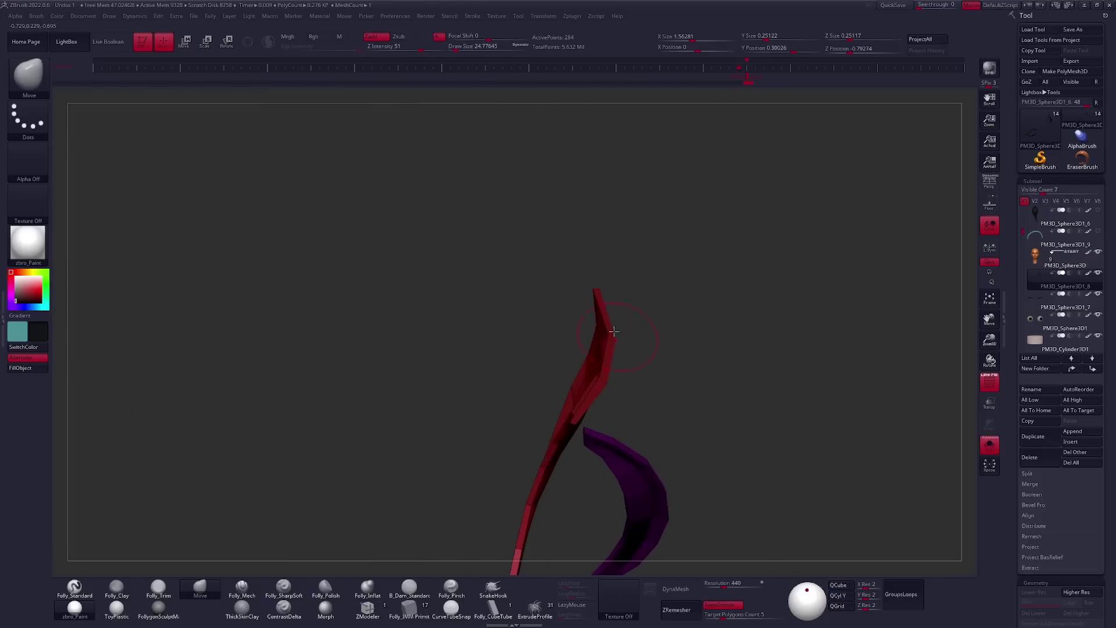
mouse_move(598, 364)
right_down()
mouse_move(543, 357)
mouse_move(560, 365)
right_up()
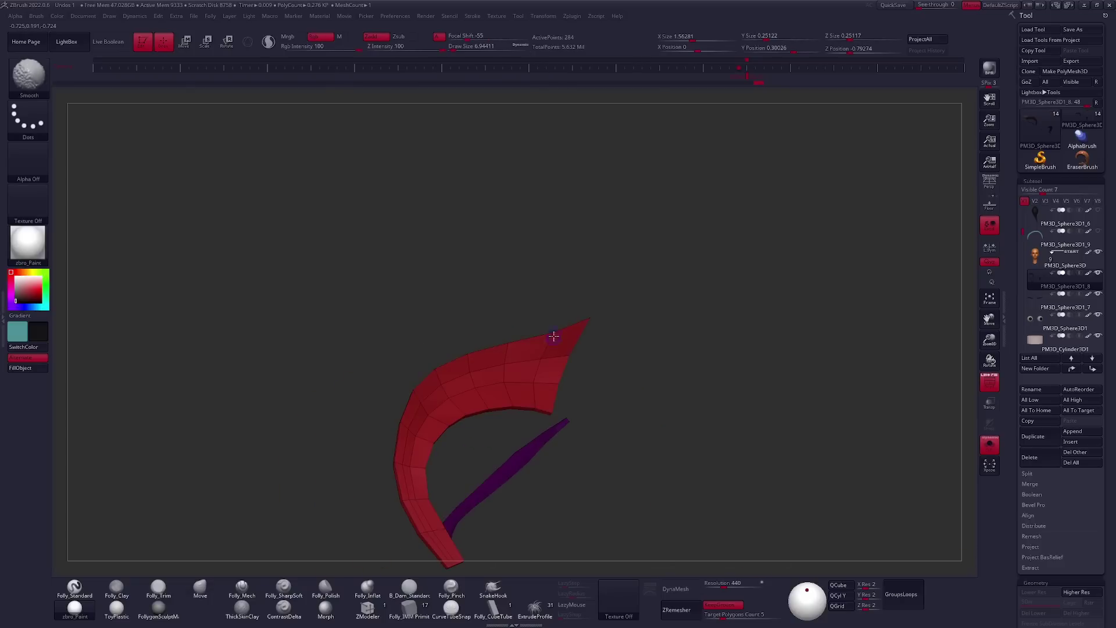
right_drag(530, 465, 539, 473)
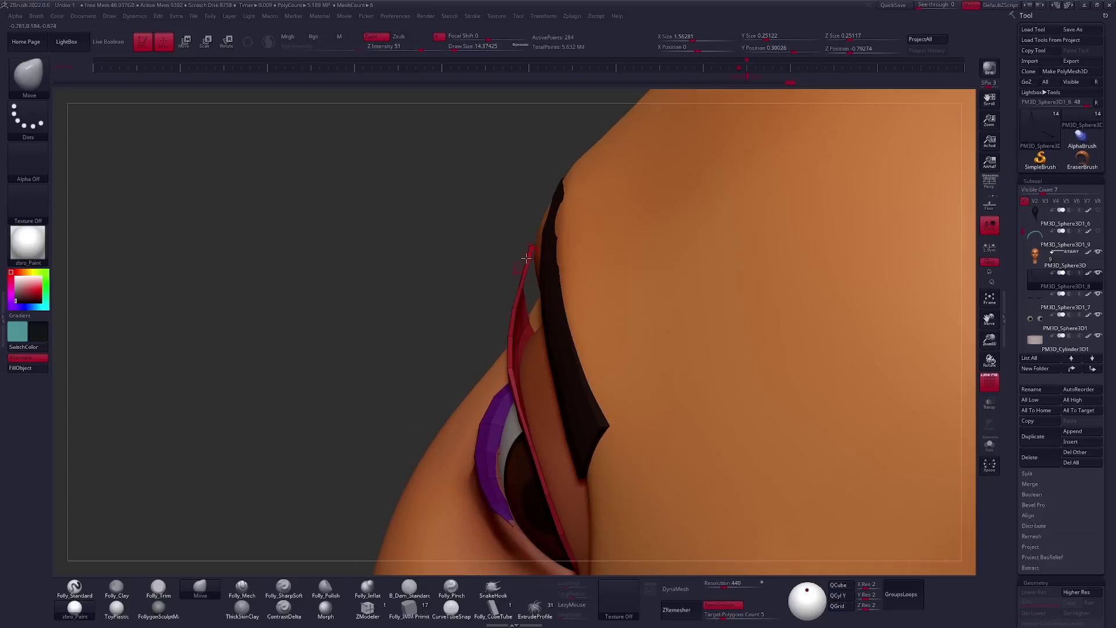
mouse_move(526, 257)
right_down()
mouse_move(549, 341)
mouse_move(646, 255)
mouse_move(737, 317)
right_up()
key(space)
Sharpen the other eye's wing tip, then zoom out and select the eyebrow subtool.
mouse_move(645, 377)
right_down()
mouse_move(574, 367)
mouse_move(745, 351)
right_up()
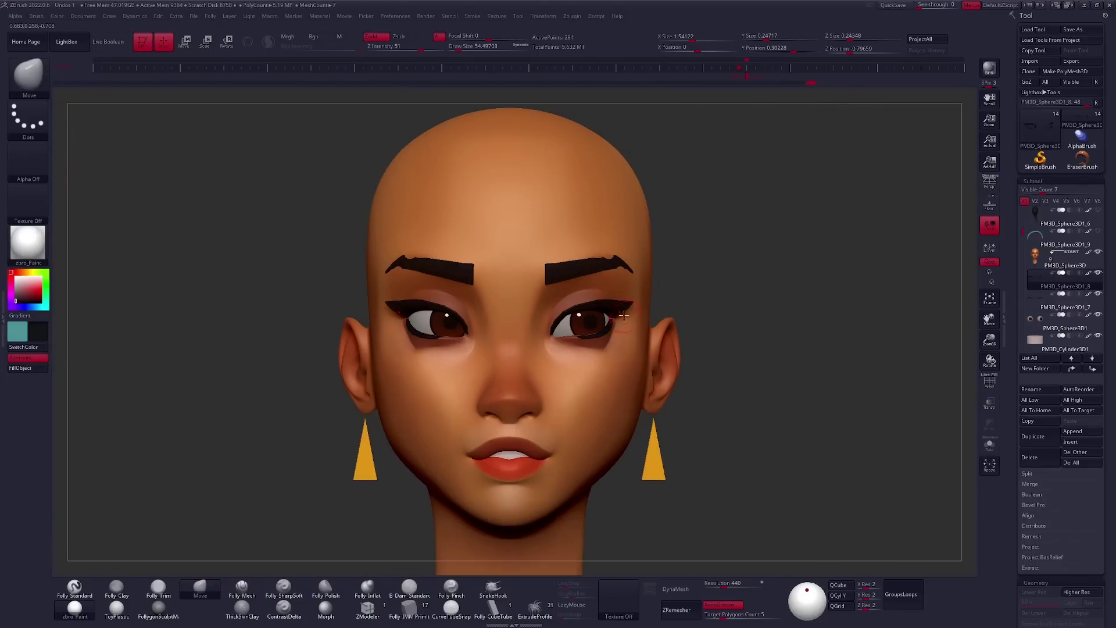
ctrl+right_drag(746, 352, 586, 302)
key(space)
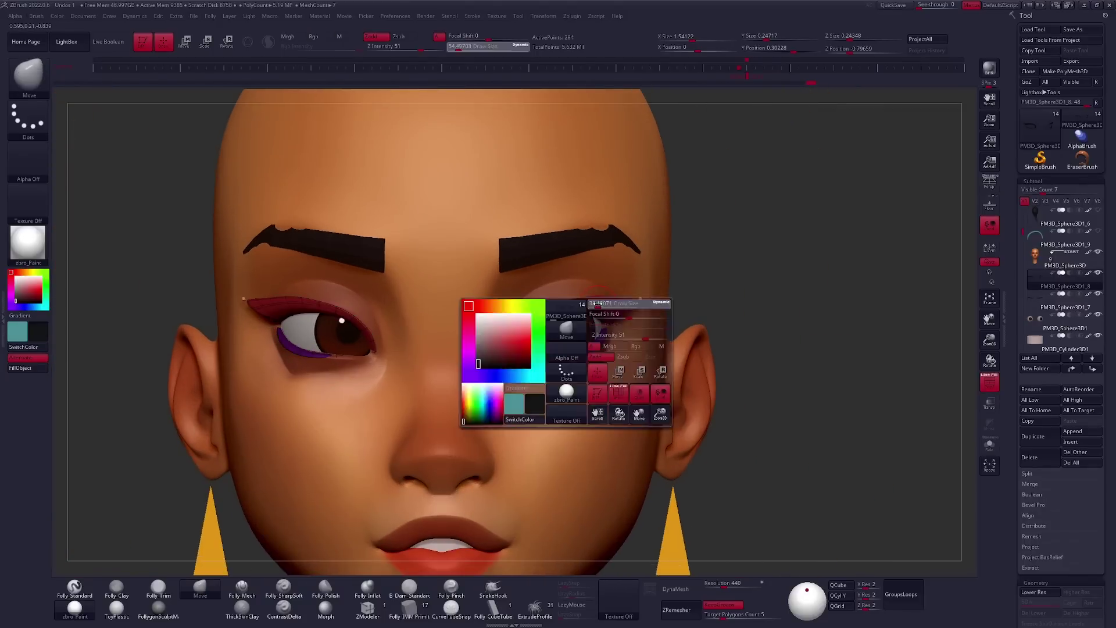
alt+right_drag(607, 321, 735, 346)
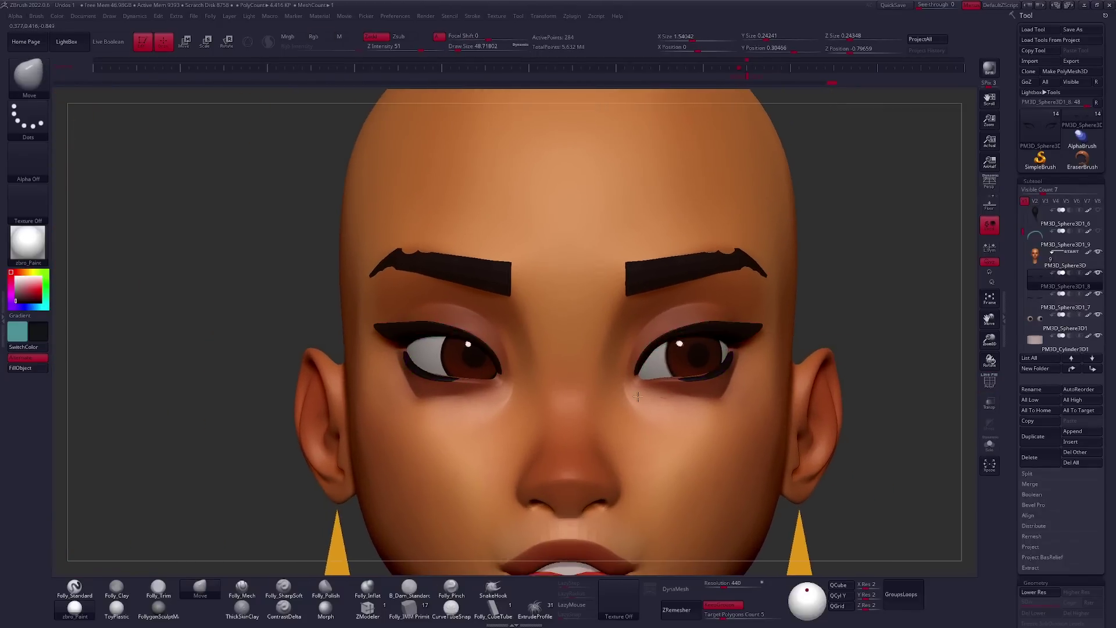
ctrl+right_drag(388, 331, 679, 372)
alt+click(610, 294)
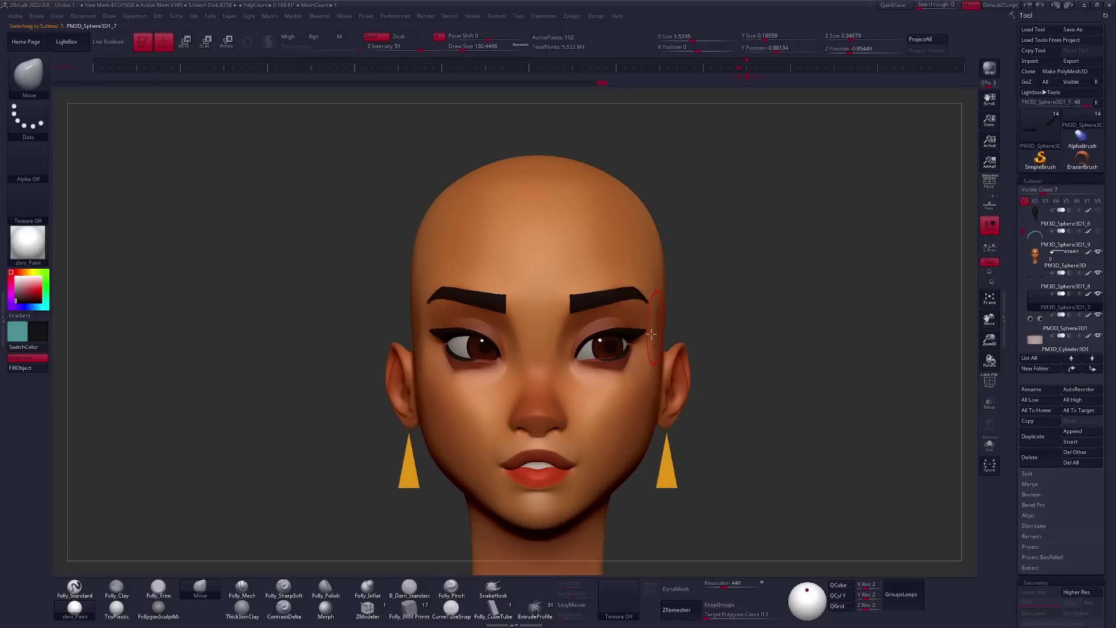
With the Move brush active, select the eyelash subtool and frame the view on it.
key(b)
key(m)
key(v)
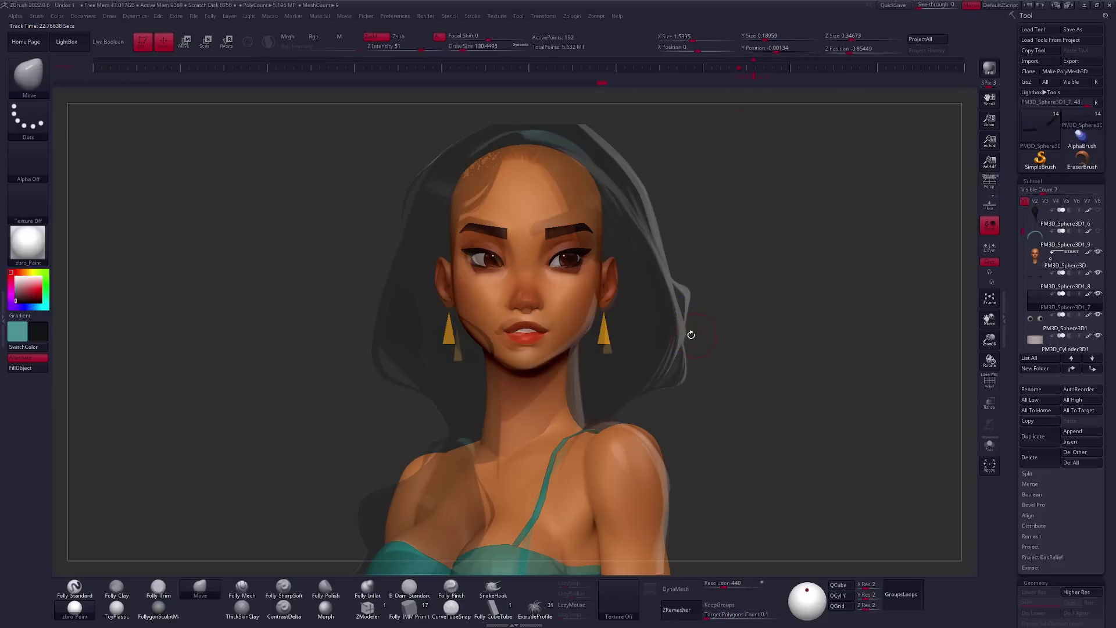
drag(677, 331, 687, 335)
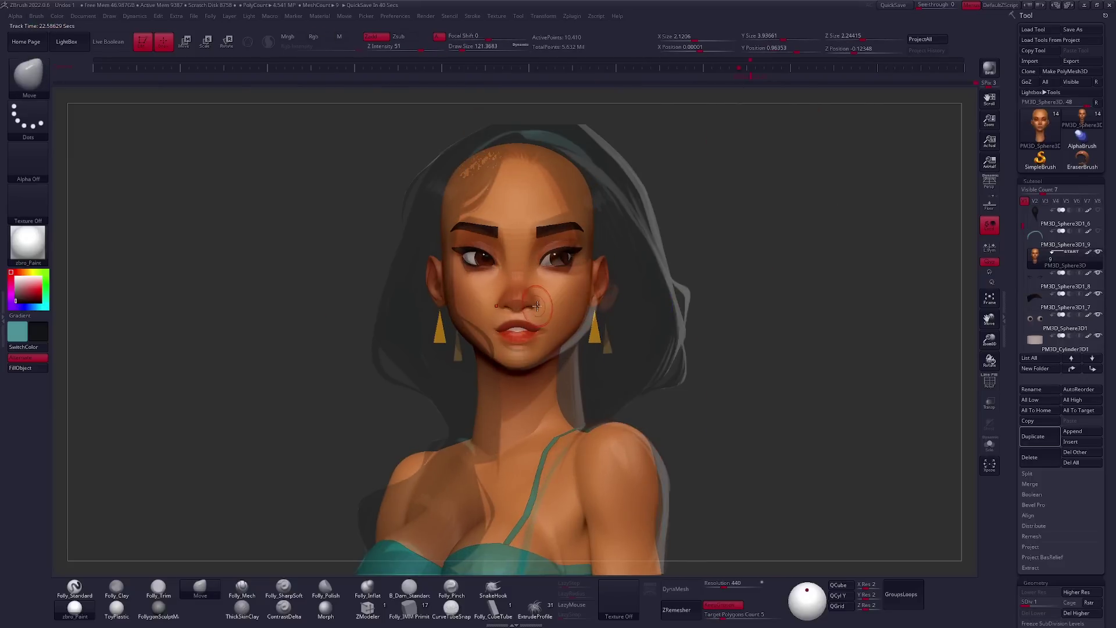
alt+click(581, 251)
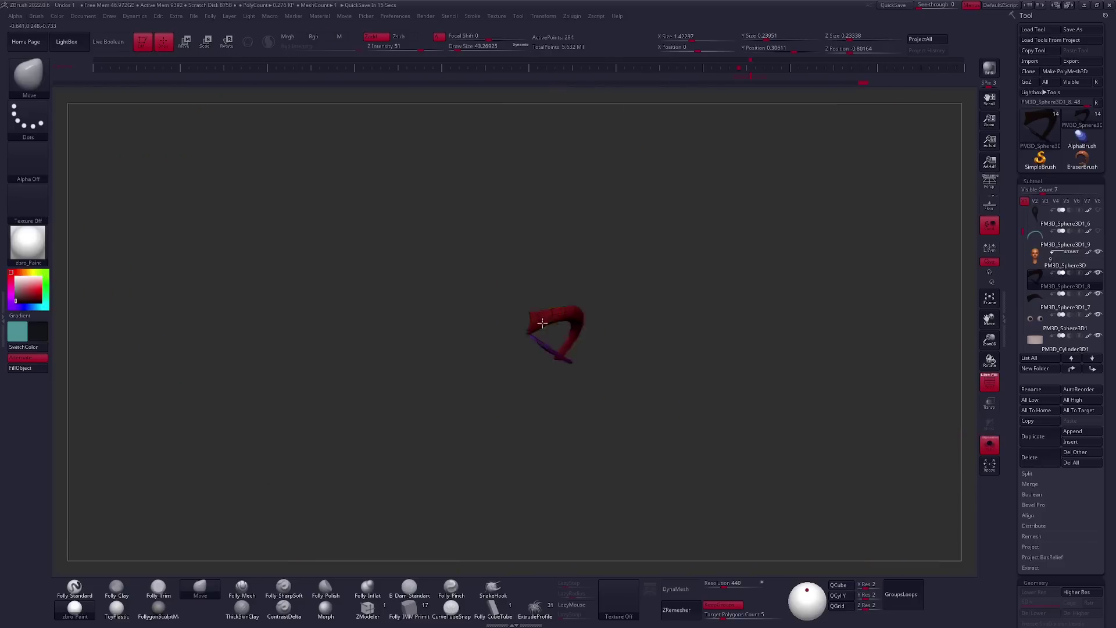
key(f)
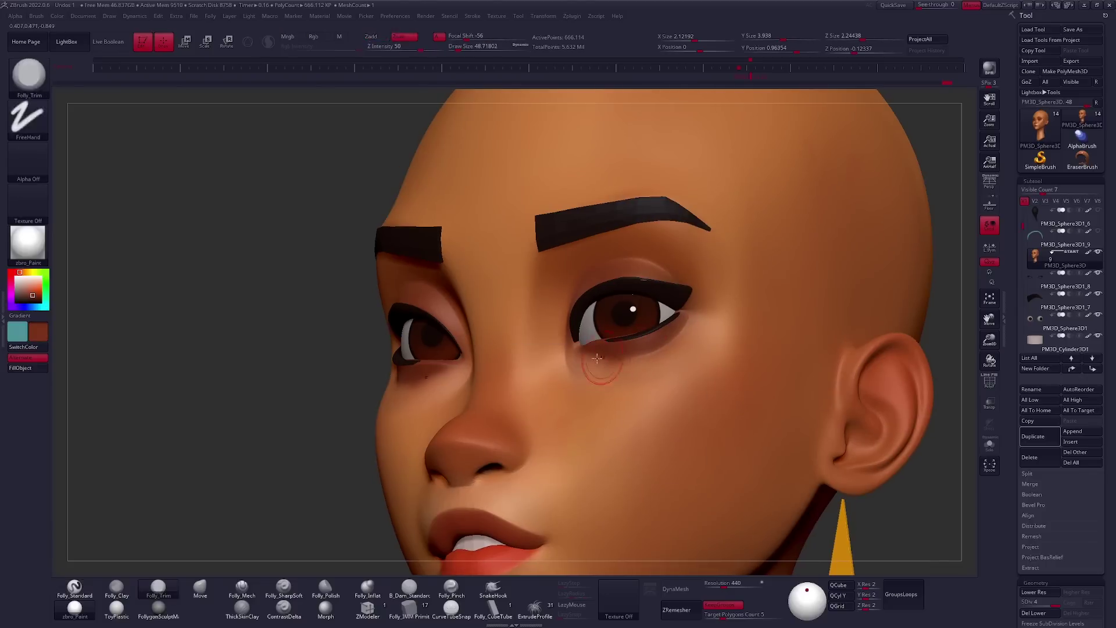
Choose the Folly_Mech brush and zoom out to see the face from eye to lips.
key(m)
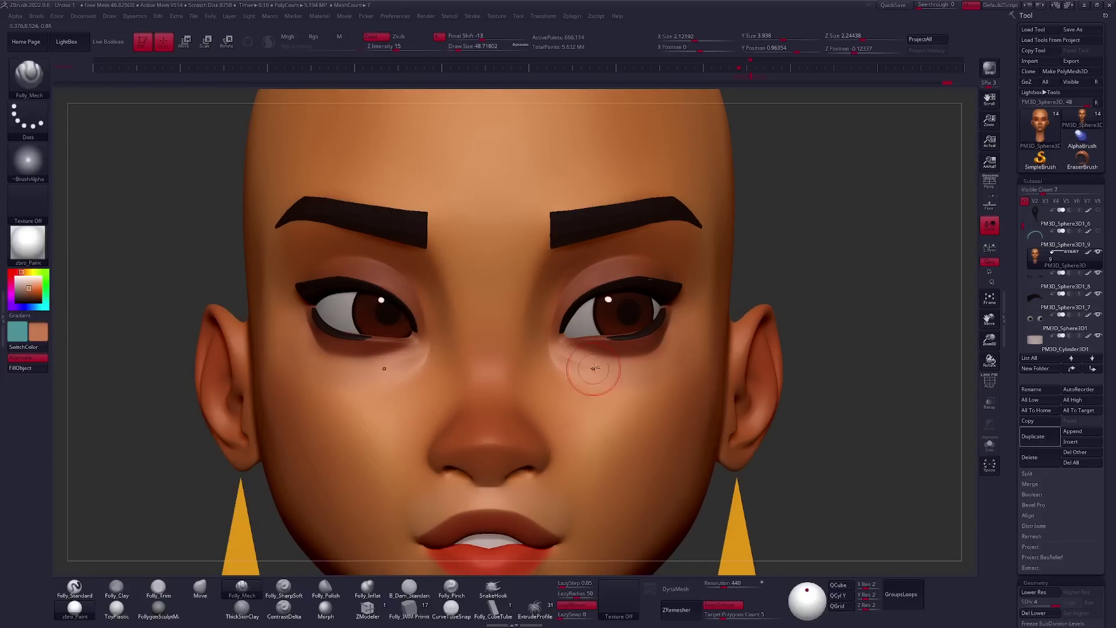
mouse_move(634, 392)
ctrl+right_down()
mouse_move(582, 418)
mouse_move(592, 440)
mouse_move(584, 361)
ctrl+right_up()
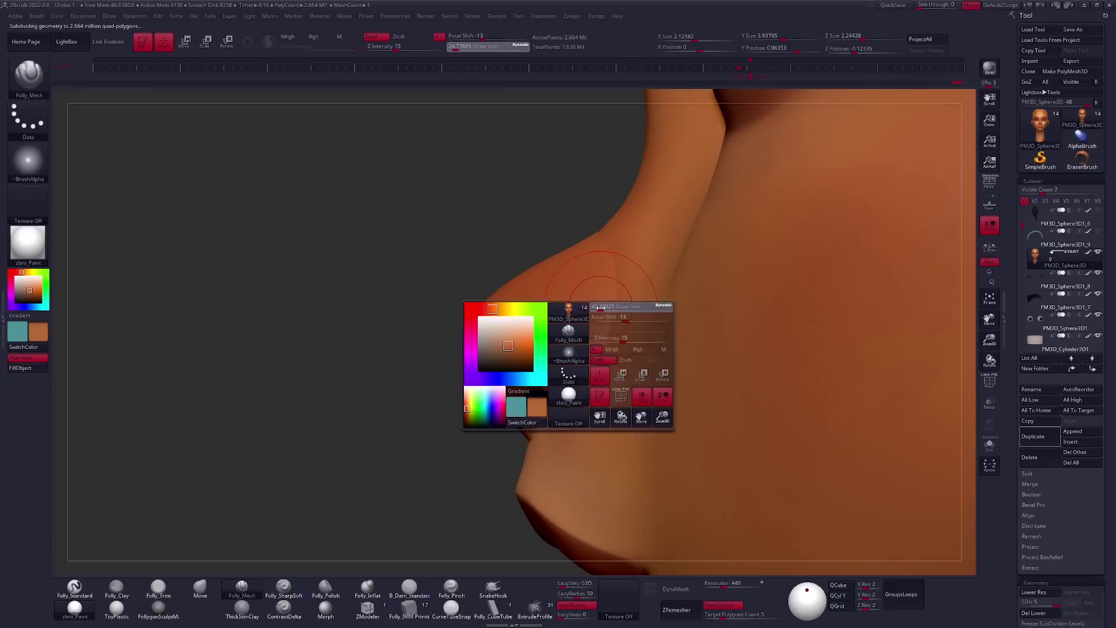
right_drag(612, 231, 606, 316)
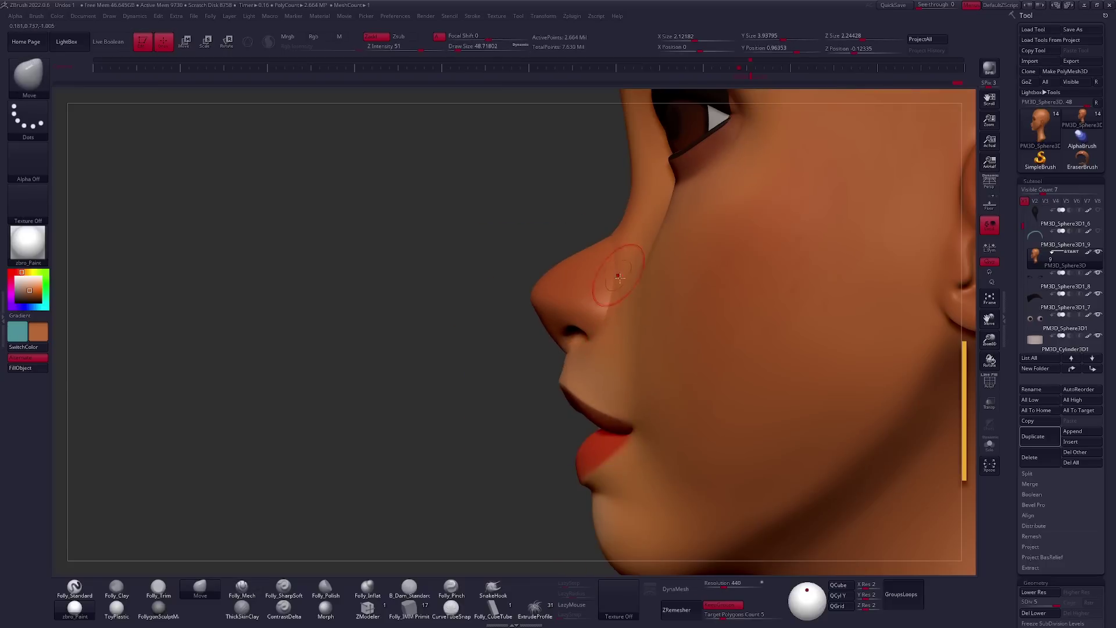
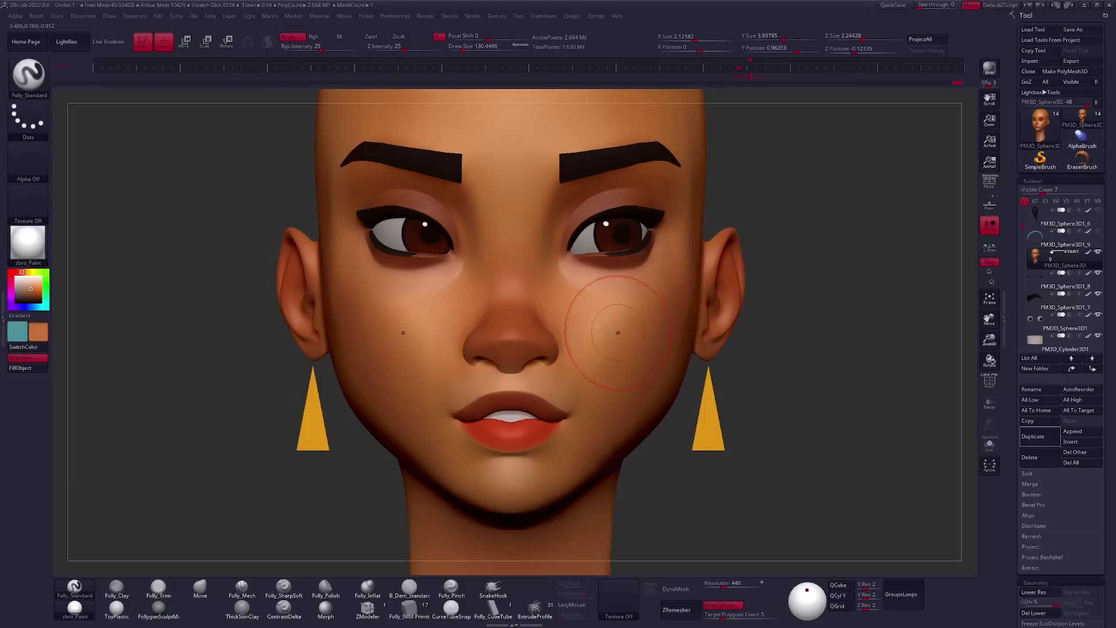
Select the head subtool and orbit around it to inspect the jaw and neck.
alt+click(623, 330)
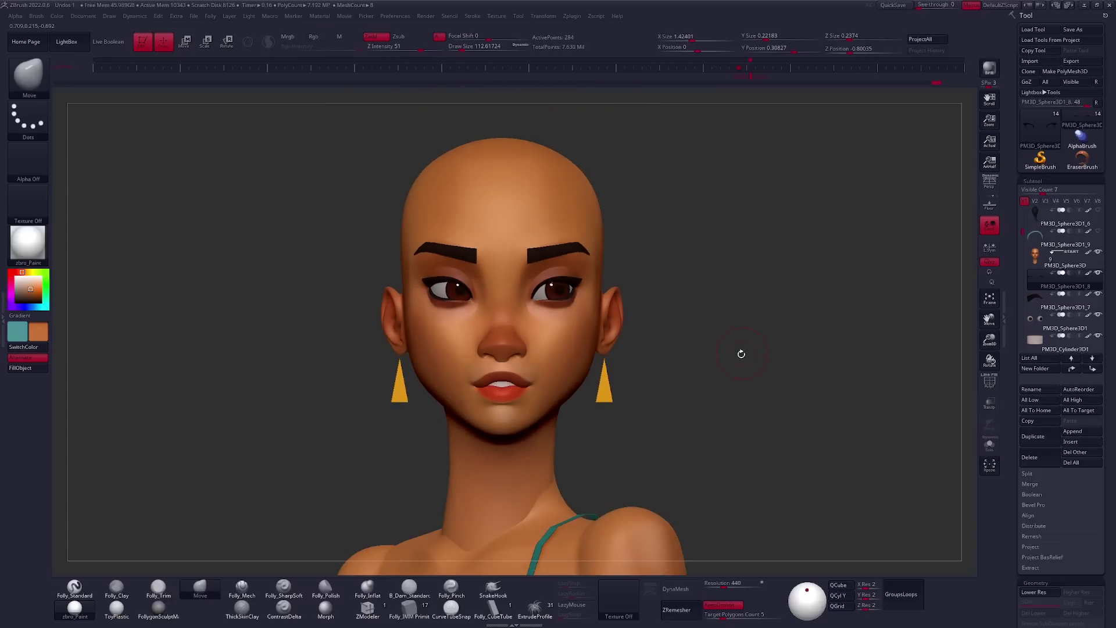
mouse_move(755, 353)
shift+mouse_down()
mouse_move(774, 360)
mouse_move(769, 346)
mouse_move(640, 355)
shift+mouse_up()
scroll(475, 288, up, 2)
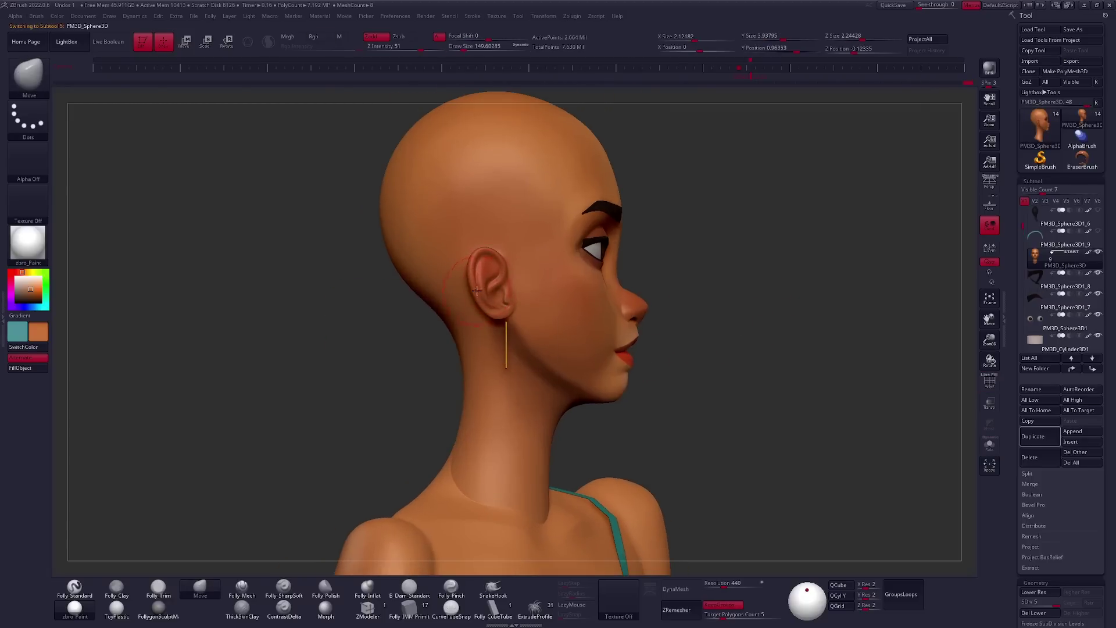
drag(469, 289, 534, 312)
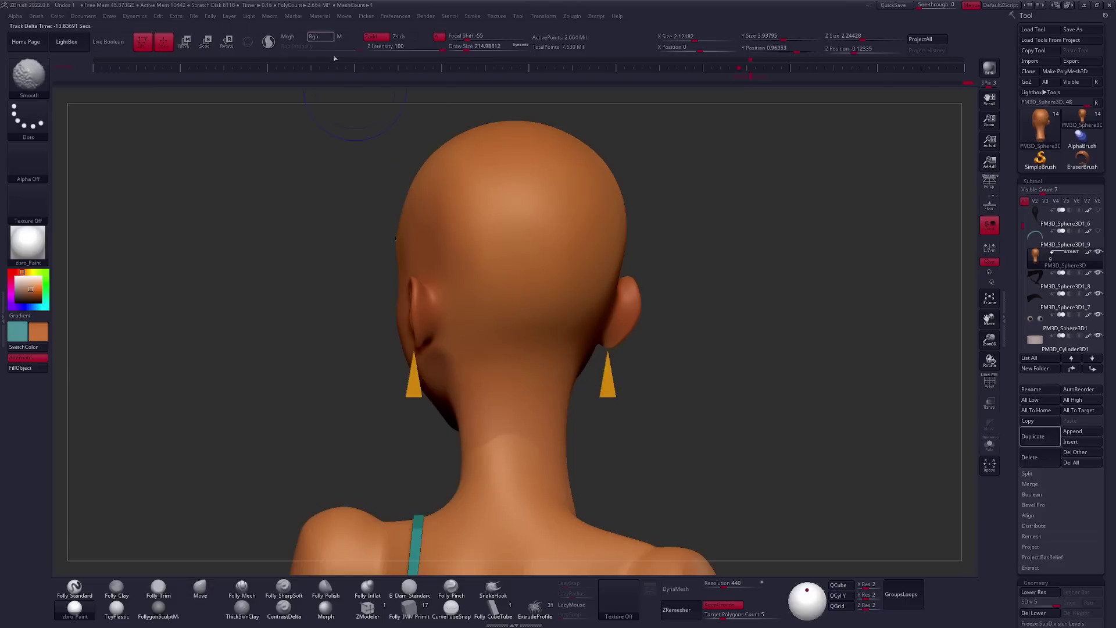
mouse_move(622, 386)
mouse_down()
mouse_move(547, 357)
mouse_move(558, 302)
mouse_up()
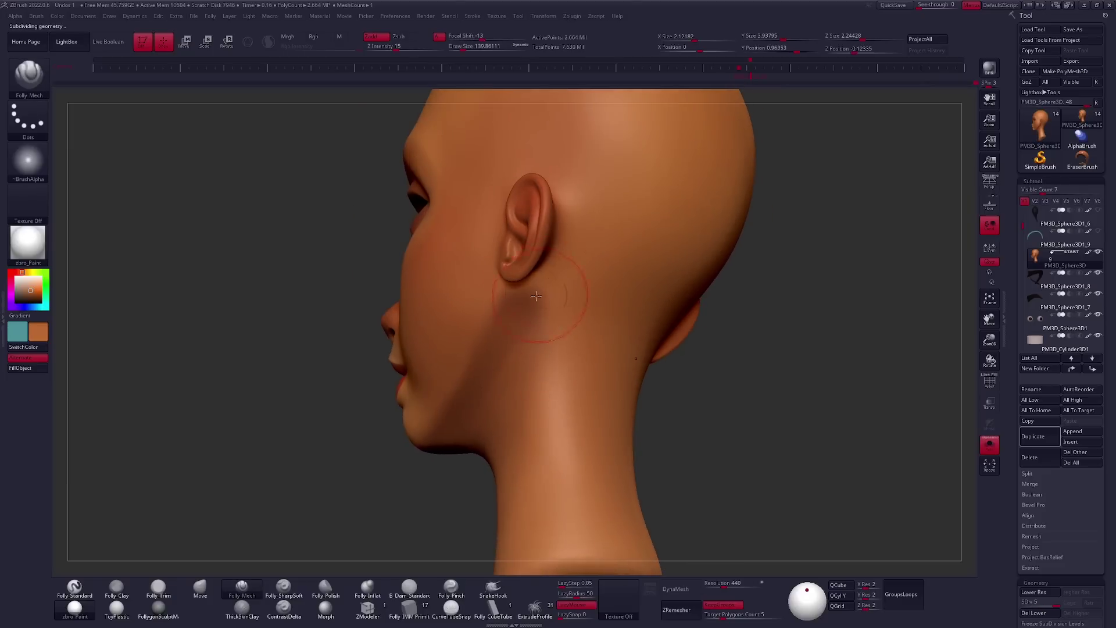
Smooth the jaw and the underside of the neck, then drop the head one subdivision level.
key(b)
key(s)
key(t)
mouse_move(512, 344)
right_down()
mouse_move(483, 317)
mouse_move(517, 323)
mouse_move(501, 351)
right_up()
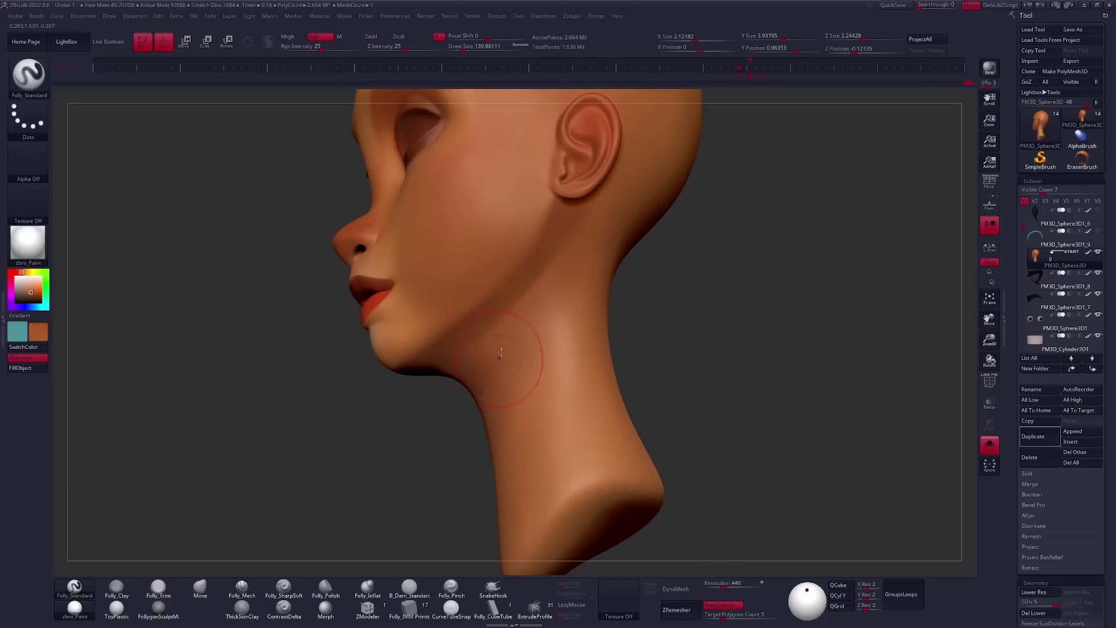
mouse_move(541, 260)
right_down()
mouse_move(500, 378)
mouse_move(430, 355)
mouse_move(432, 313)
mouse_move(488, 399)
mouse_move(532, 329)
mouse_move(529, 355)
mouse_move(563, 423)
mouse_move(539, 372)
mouse_move(580, 285)
right_up()
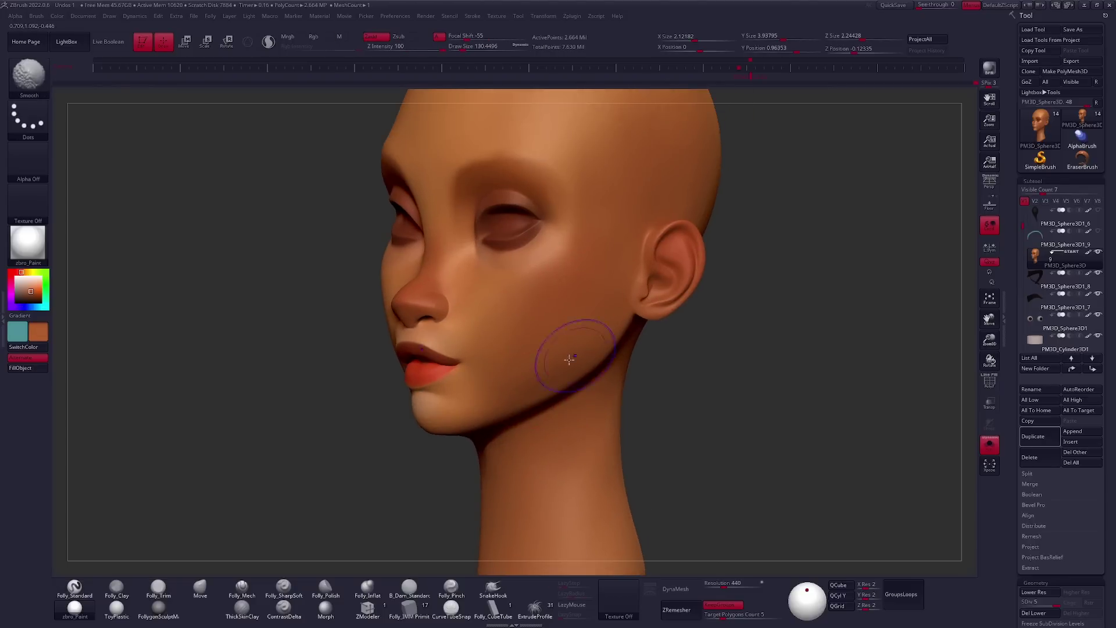
key(shift+d)
key(shift+d)
key(shift+d)
right_drag(715, 320, 709, 322)
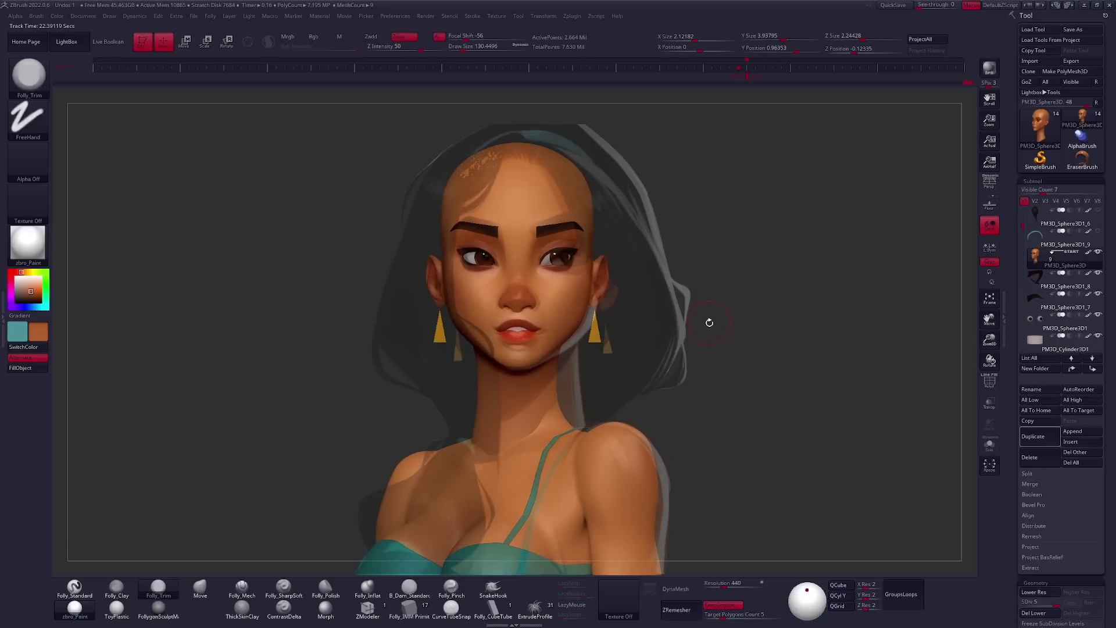
Select the eyebrow subtool and pull the right brow upward with the Move brush.
alt+click(540, 228)
key(shift+f)
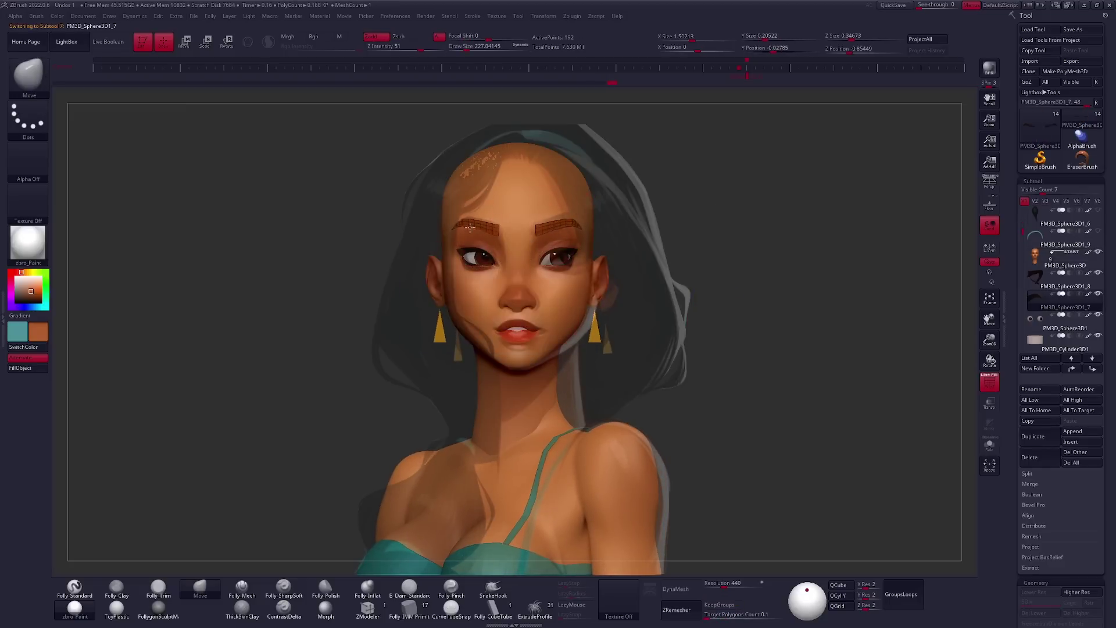
drag(541, 228, 539, 218)
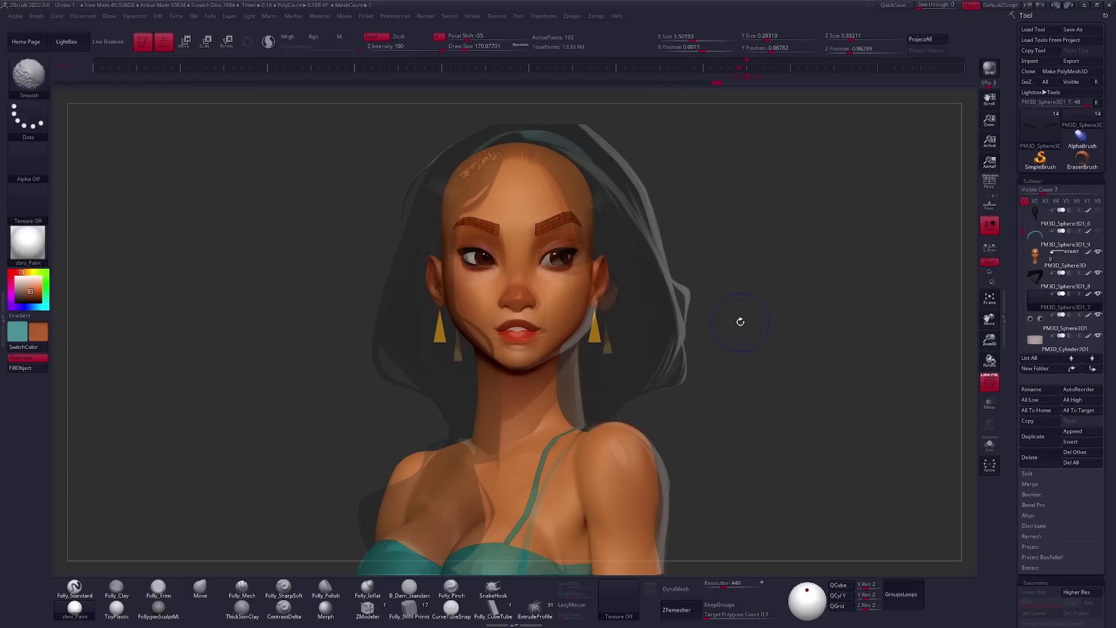
shift+drag(740, 321, 739, 327)
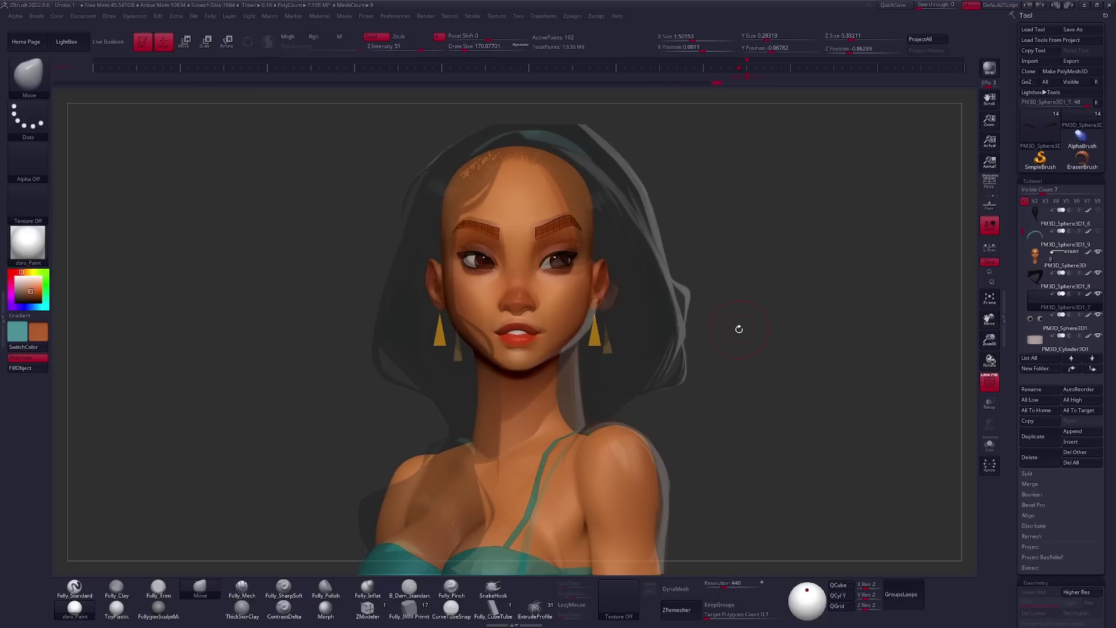
Toggle solo and ghosted visibility, then select the lips and subdivide them once.
alt+click(677, 328)
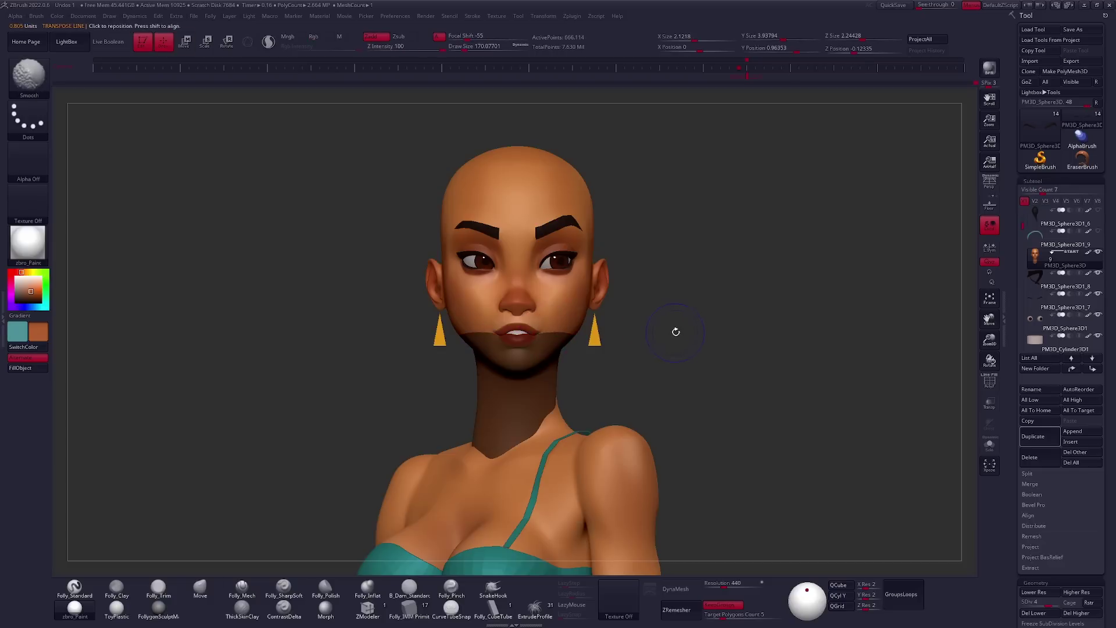
ctrl+shift+click(675, 332)
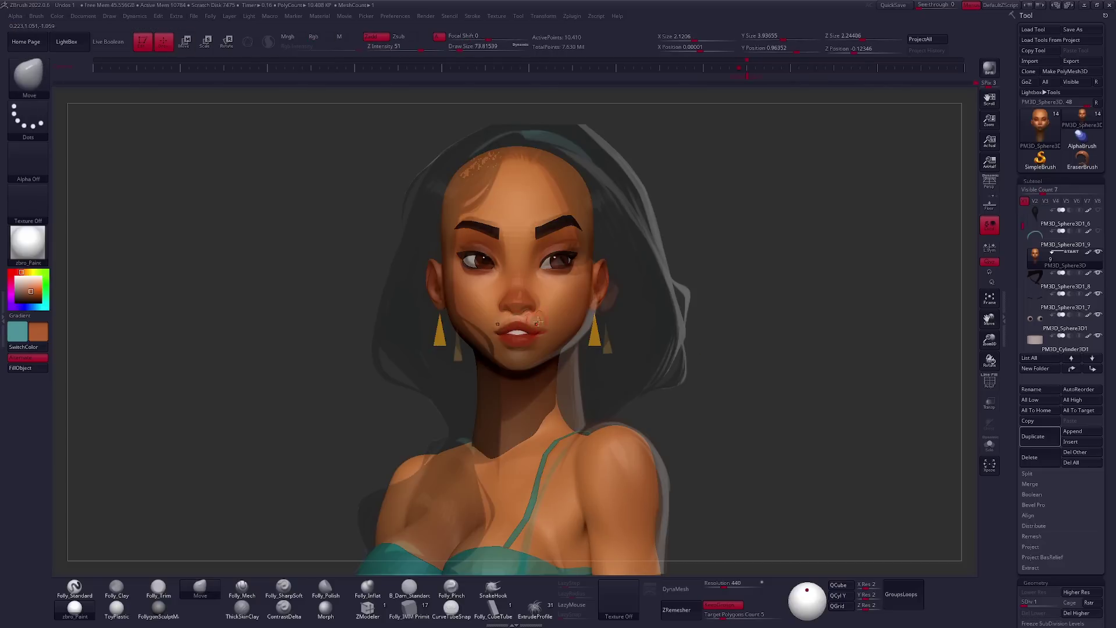
alt+click(519, 321)
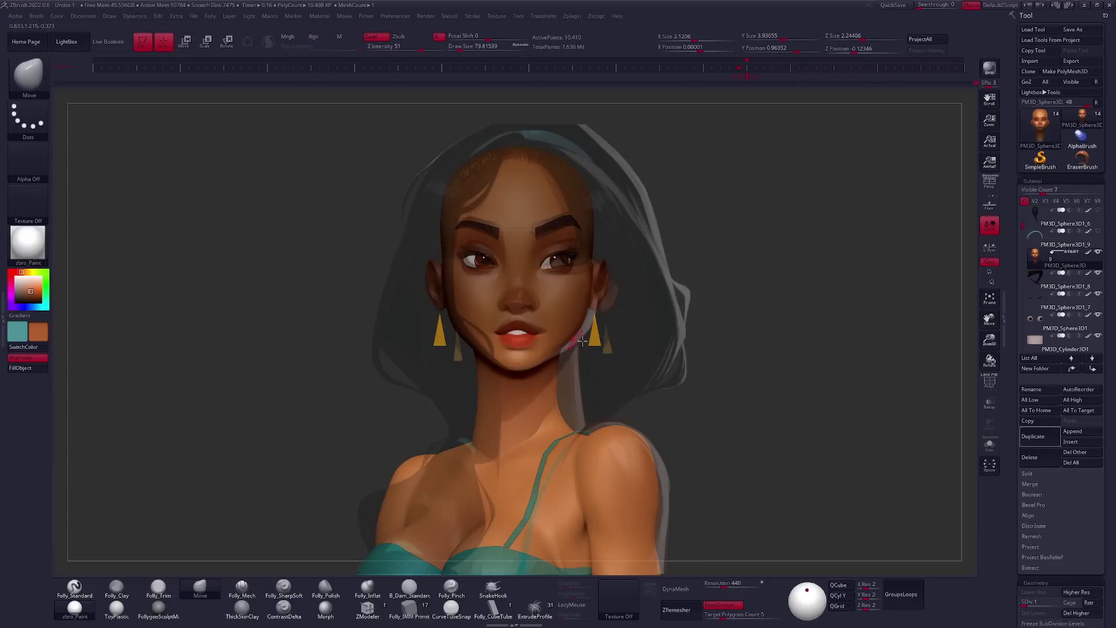
alt+click(581, 340)
mouse_move(525, 322)
right_down()
mouse_move(578, 343)
mouse_move(522, 332)
mouse_move(474, 369)
right_up()
key(ctrl+d)
Subdivide the lips two more levels and orbit to a low front view.
key(c)
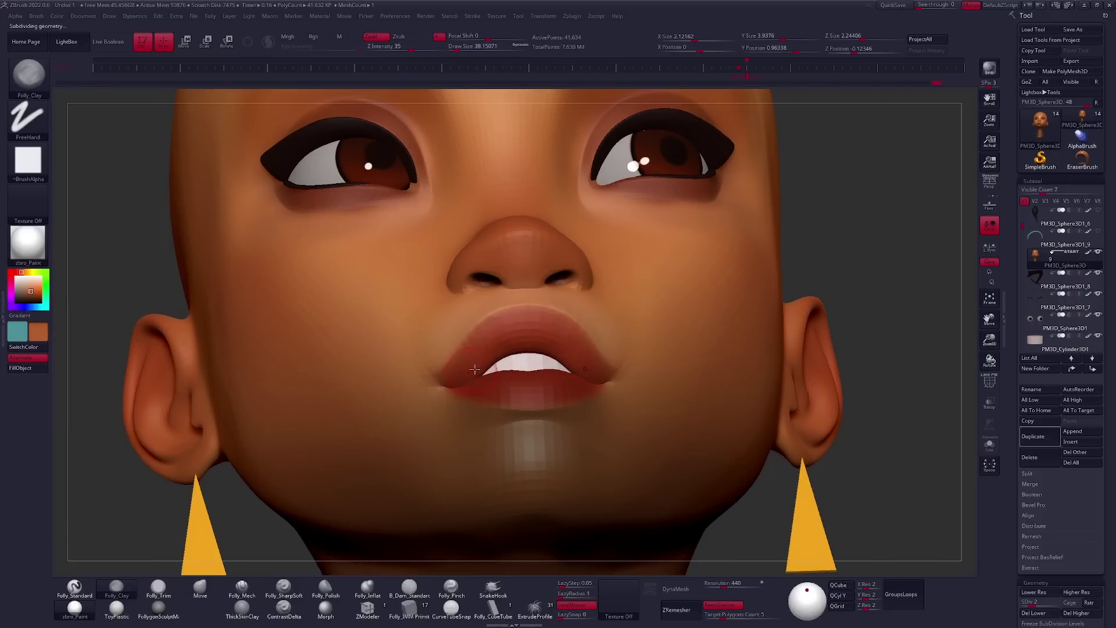
key(ctrl+d)
key(m)
key(ctrl+d)
mouse_move(472, 365)
right_down()
mouse_move(551, 342)
mouse_move(545, 391)
right_up()
Reshape the nose tip and lips with Move and Folly_Mech, comparing profile and front.
key(v)
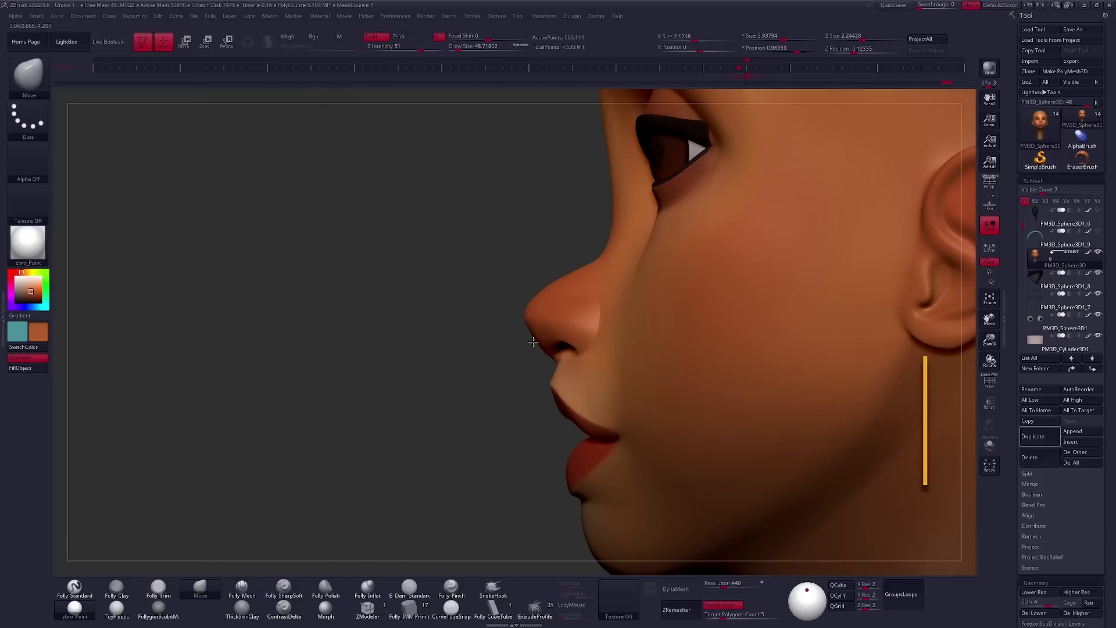
mouse_move(533, 342)
right_down()
mouse_move(494, 344)
mouse_move(536, 335)
mouse_move(523, 365)
mouse_move(492, 351)
mouse_move(520, 340)
right_up()
key(m)
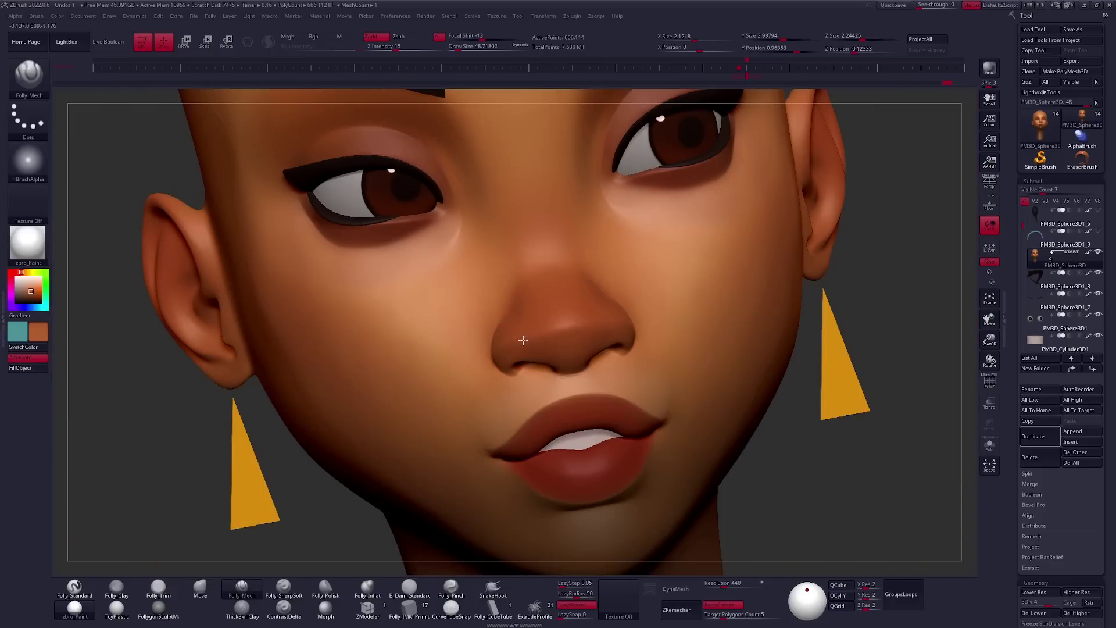
mouse_move(620, 307)
right_down()
mouse_move(567, 324)
mouse_move(610, 294)
mouse_move(597, 319)
right_up()
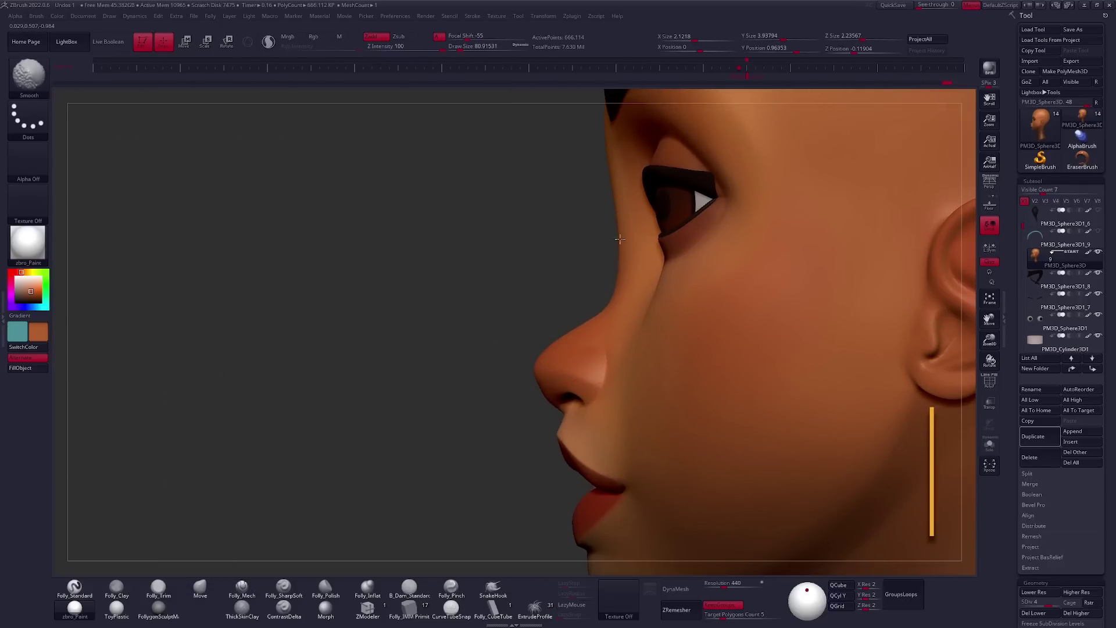
mouse_move(564, 359)
right_down()
mouse_move(515, 392)
mouse_move(585, 372)
mouse_move(622, 337)
mouse_move(736, 344)
mouse_move(672, 351)
mouse_move(639, 372)
mouse_move(543, 352)
mouse_move(698, 360)
mouse_move(779, 351)
mouse_move(731, 330)
right_up()
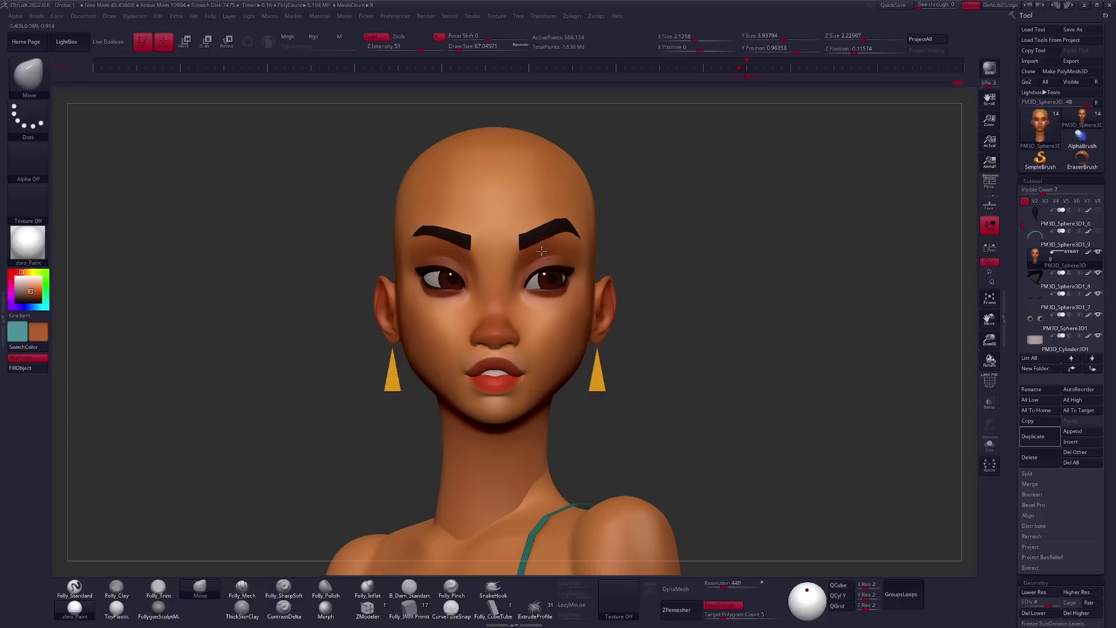
Solo the head, lasso-mask the lower face and drop to a lower subdivision level.
key(space)
right_drag(541, 251, 614, 350)
key(ctrl)
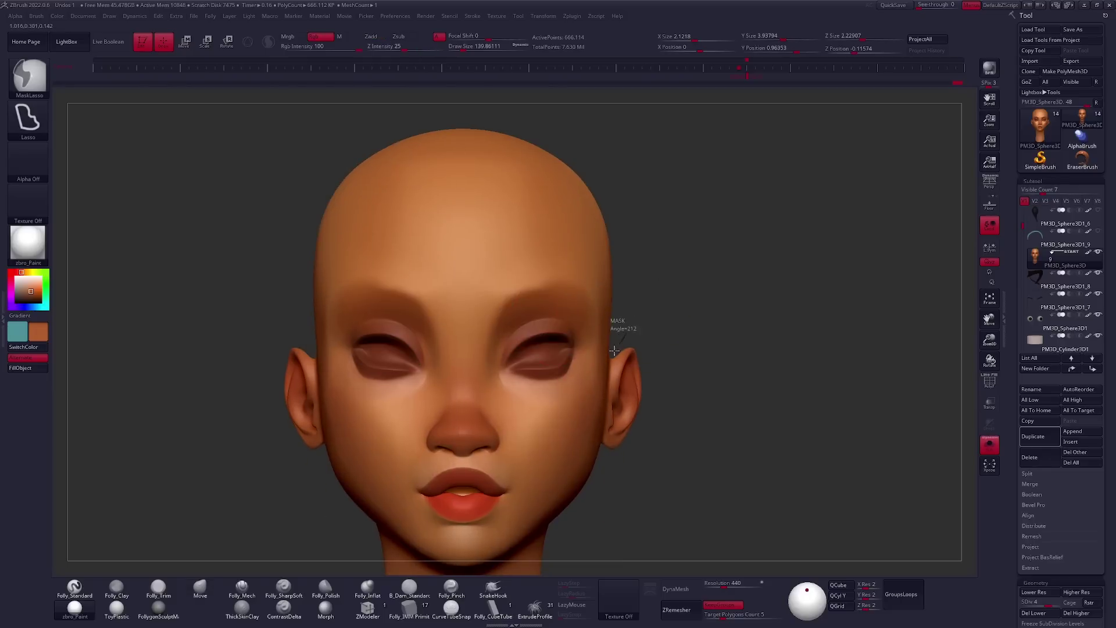
ctrl+drag(352, 317, 619, 349)
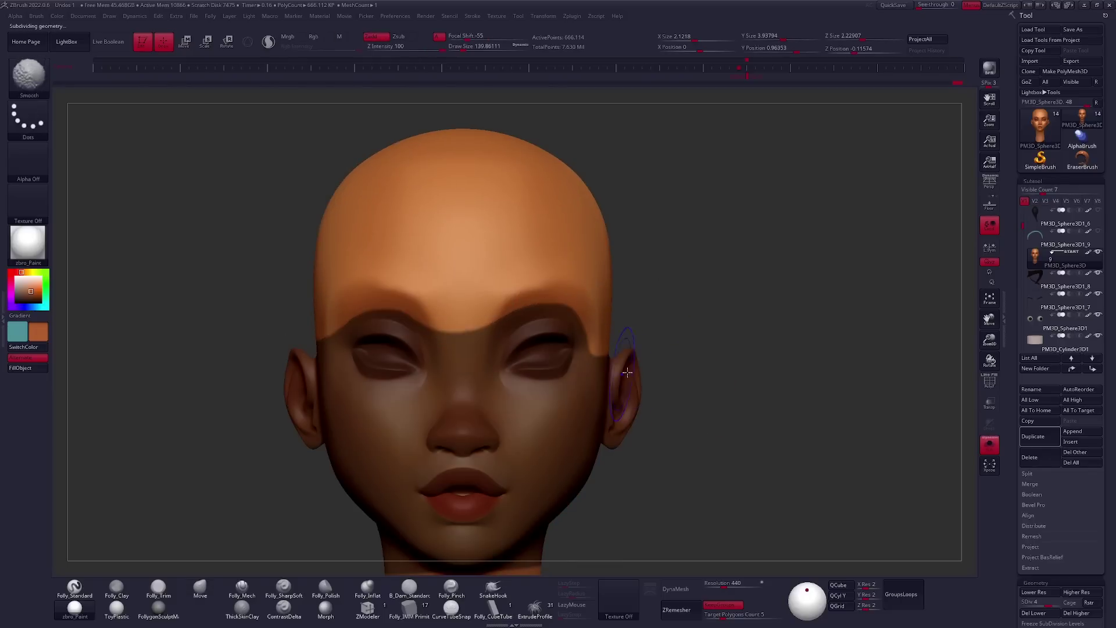
key(shift+d)
key(shift+d)
mouse_move(623, 351)
right_down()
mouse_move(526, 323)
mouse_move(614, 346)
right_up()
Isolate the eyebrows and reshape the brow curve with the Move brush, checking the profile.
key(ctrl+shift+s)
key(ctrl+shift+s)
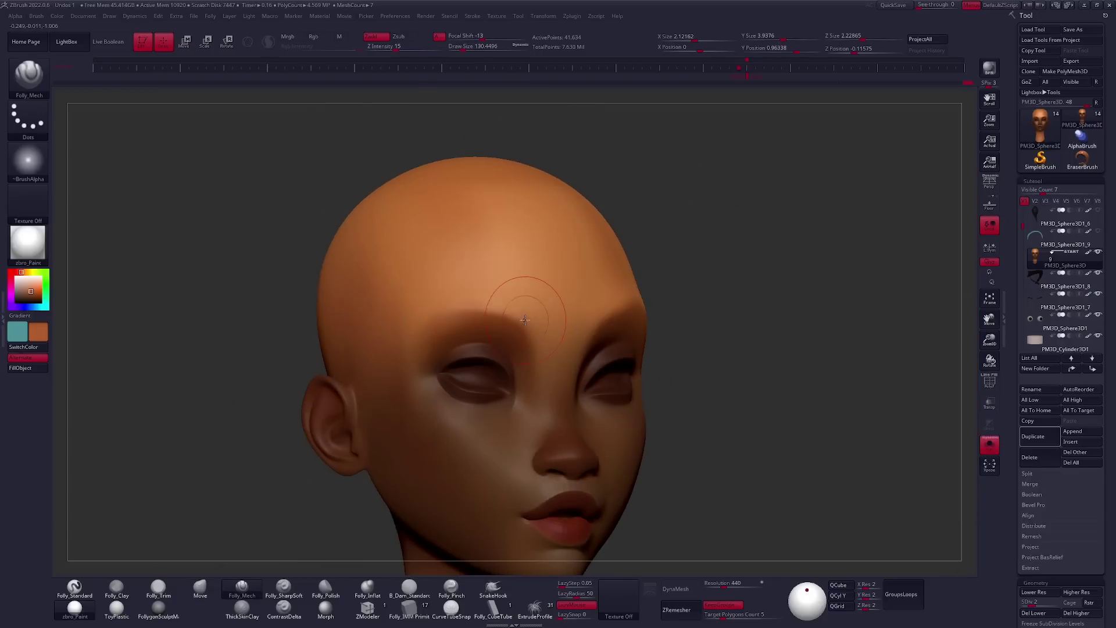
key(b)
key(m)
key(v)
mouse_move(474, 329)
right_down()
mouse_move(664, 319)
mouse_move(596, 324)
right_up()
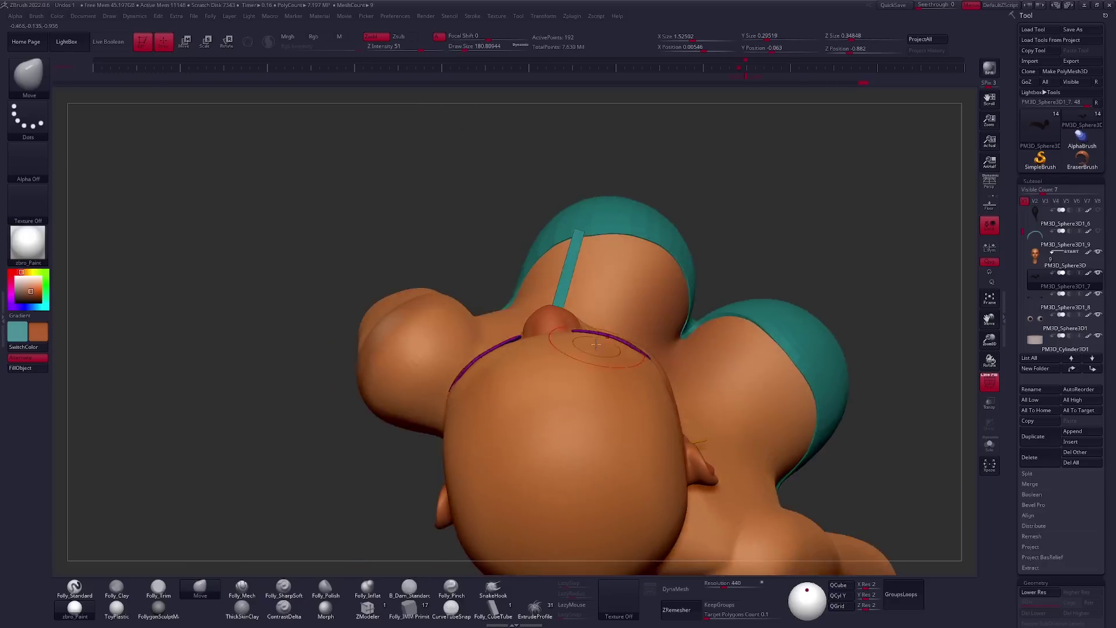
ctrl+right_drag(596, 344, 456, 338)
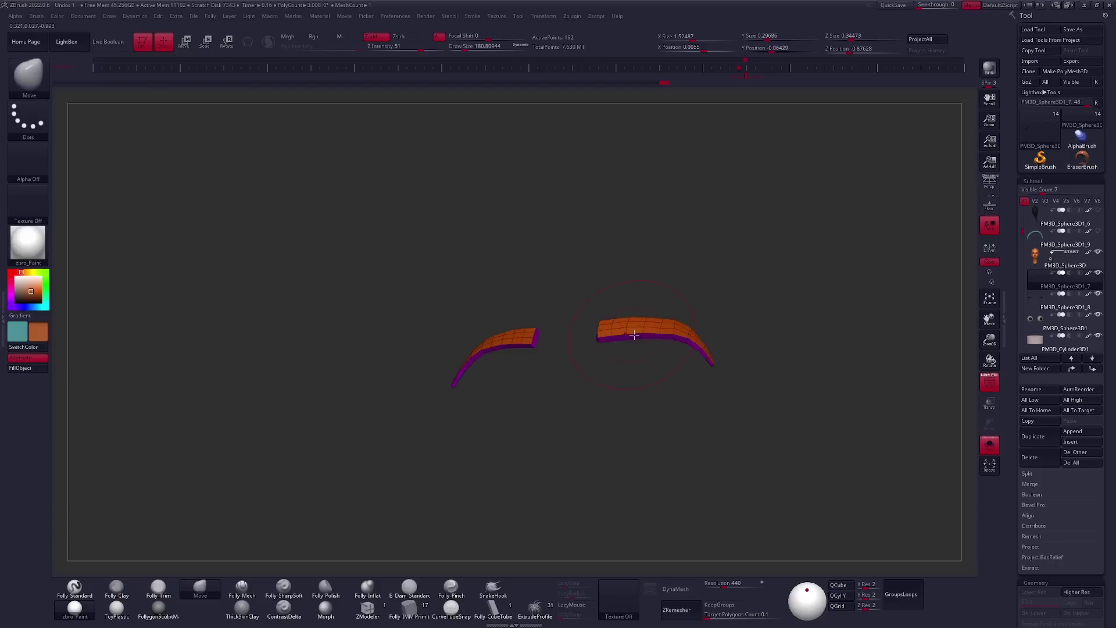
Bevel an edge loop on the eyebrows with ZModeler.
key(b)
key(z)
key(m)
ctrl+right_drag(538, 361, 520, 338)
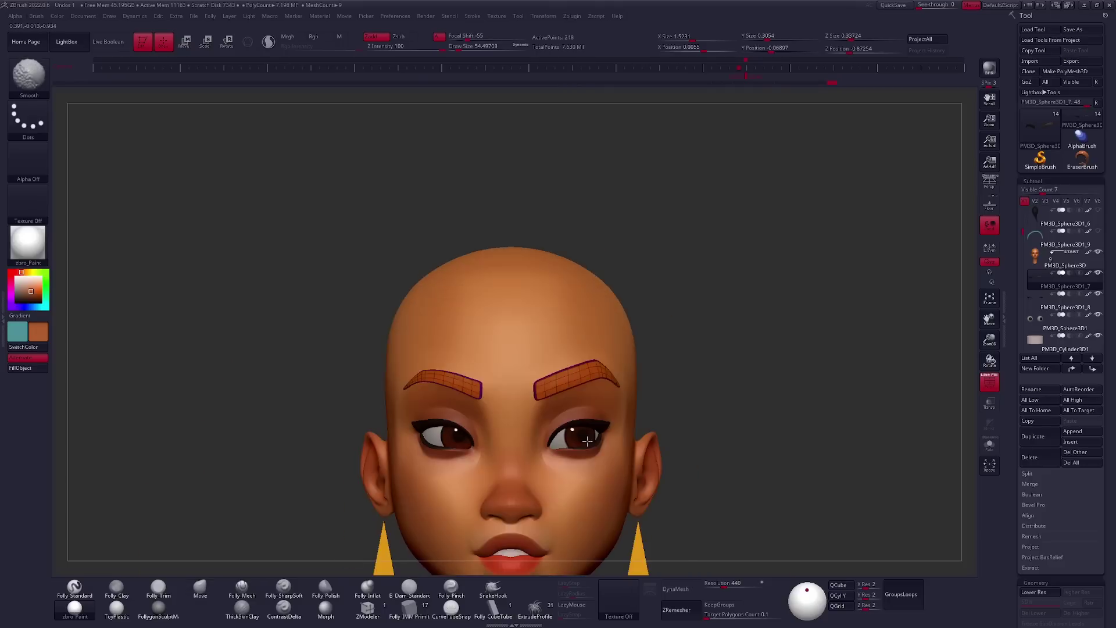
drag(714, 307, 689, 286)
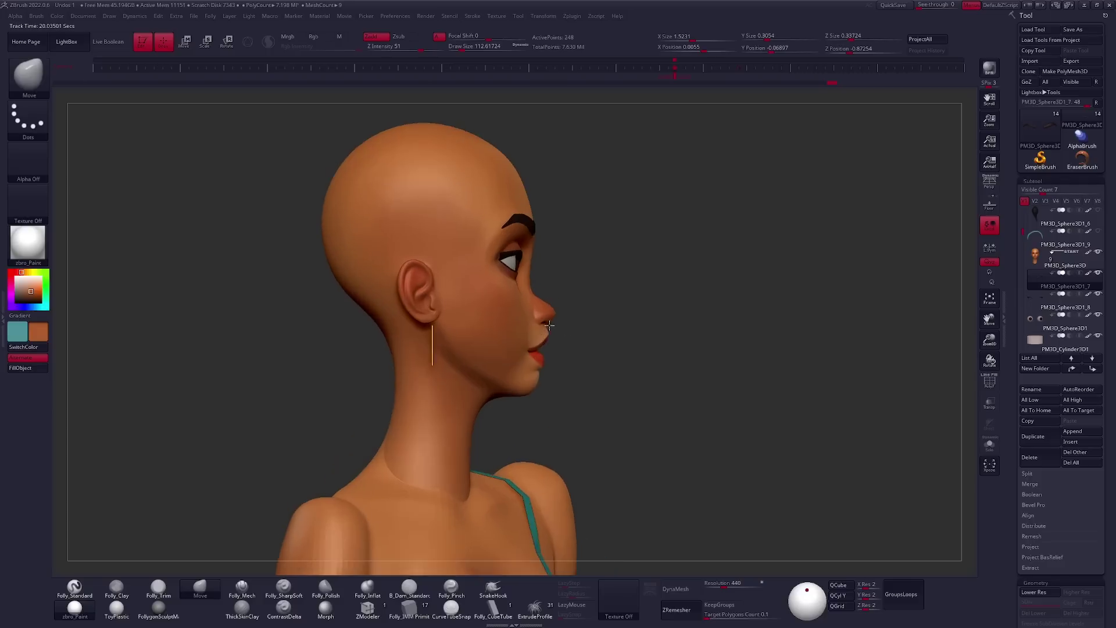
Mask around the lips and Transpose-move the cylinder subtool into the mouth.
key(ctrl)
ctrl+drag(617, 394, 586, 414)
alt+click(549, 356)
key(shift+d)
key(shift+d)
key(shift+d)
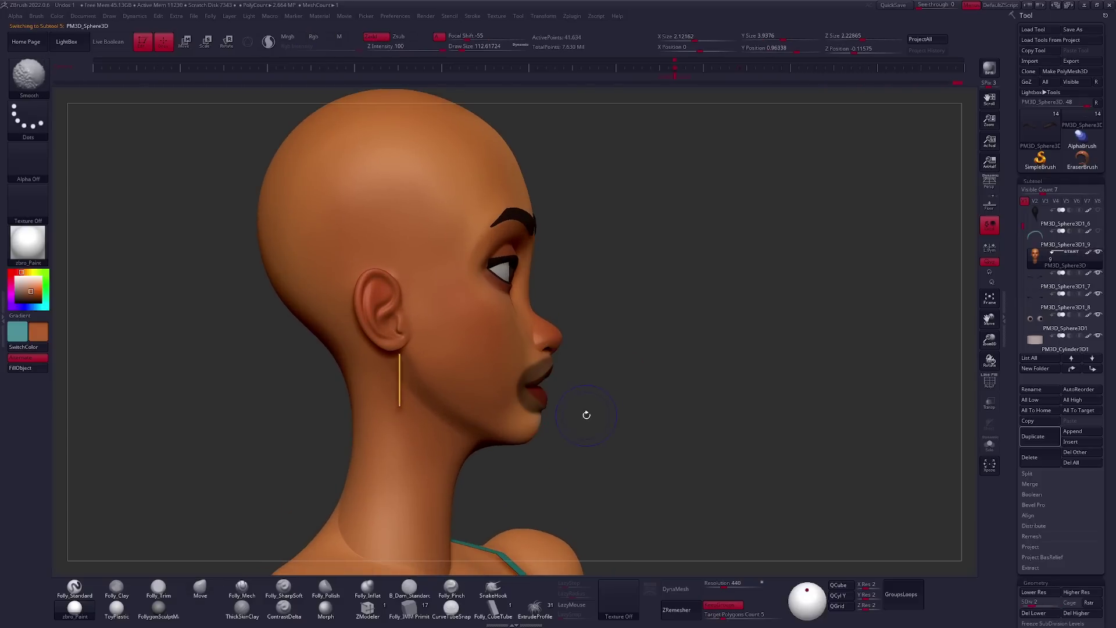
key(w)
drag(668, 291, 622, 331)
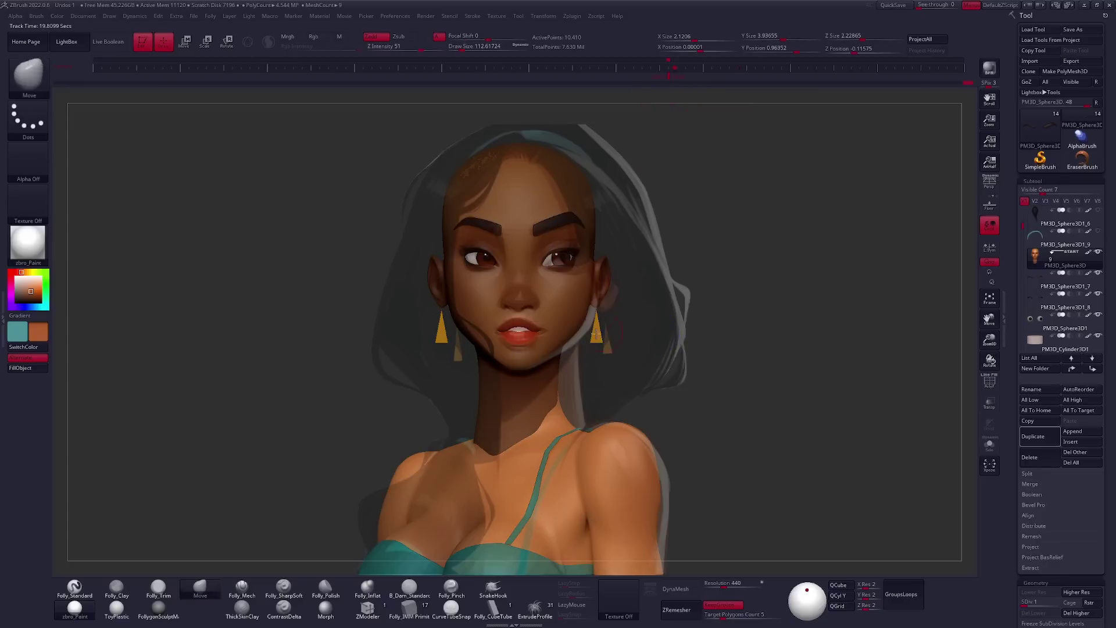
key(space)
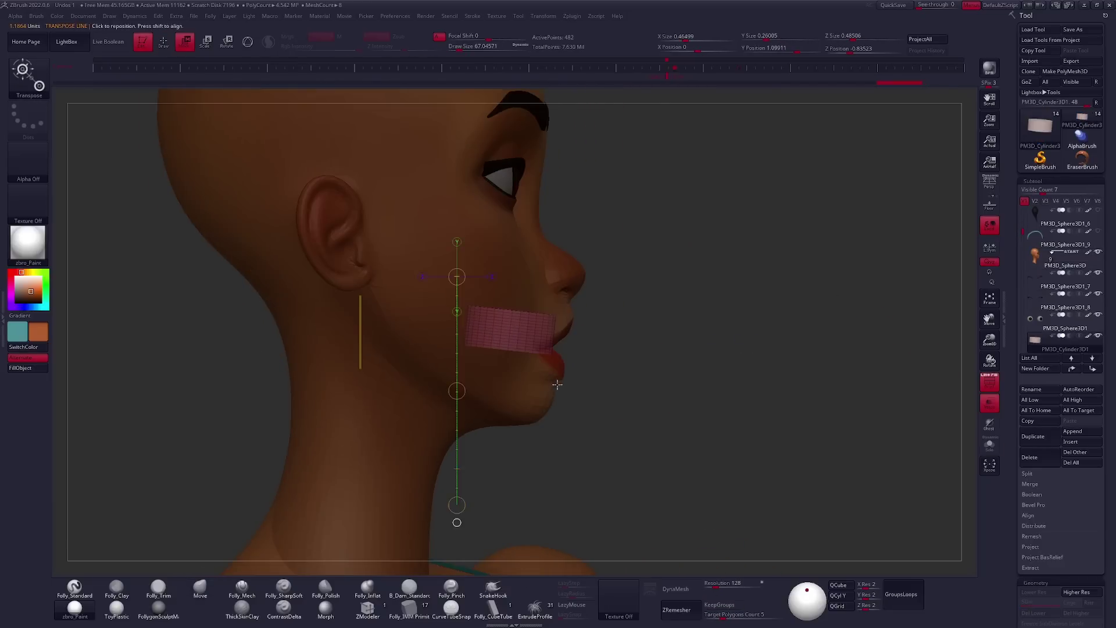
Select and frame the lips, subdivide them, and sculpt the inner lips around the teeth with Move.
key(b)
key(m)
key(v)
drag(769, 339, 593, 380)
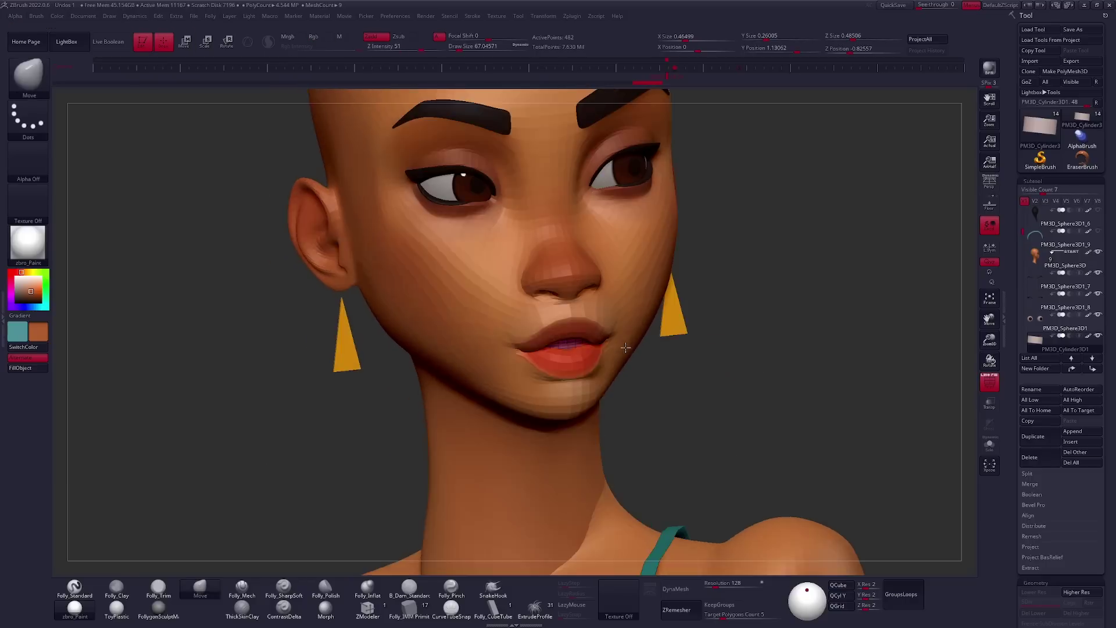
alt+click(593, 381)
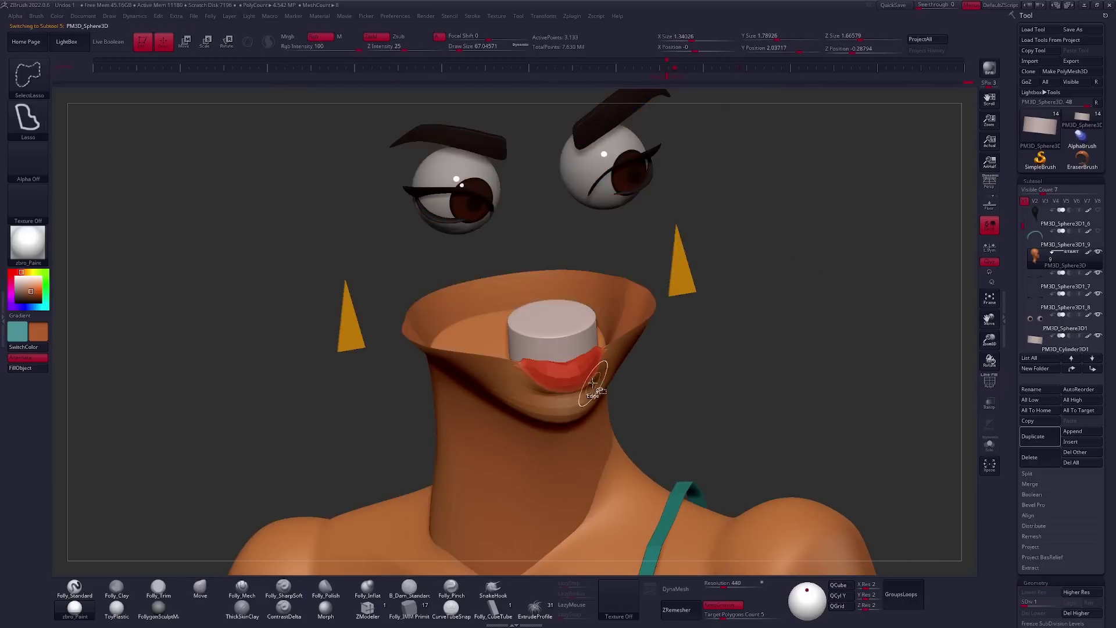
key(f)
key(d)
mouse_move(569, 368)
right_down()
mouse_move(583, 440)
mouse_move(526, 393)
mouse_move(525, 356)
mouse_move(479, 362)
right_up()
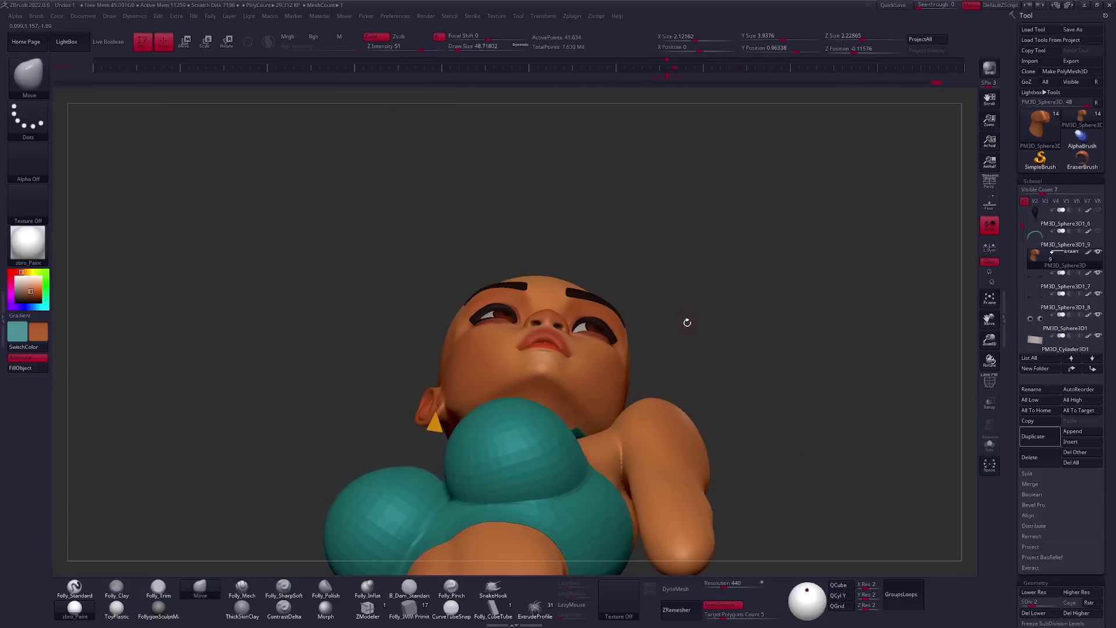
right_drag(521, 340, 671, 370)
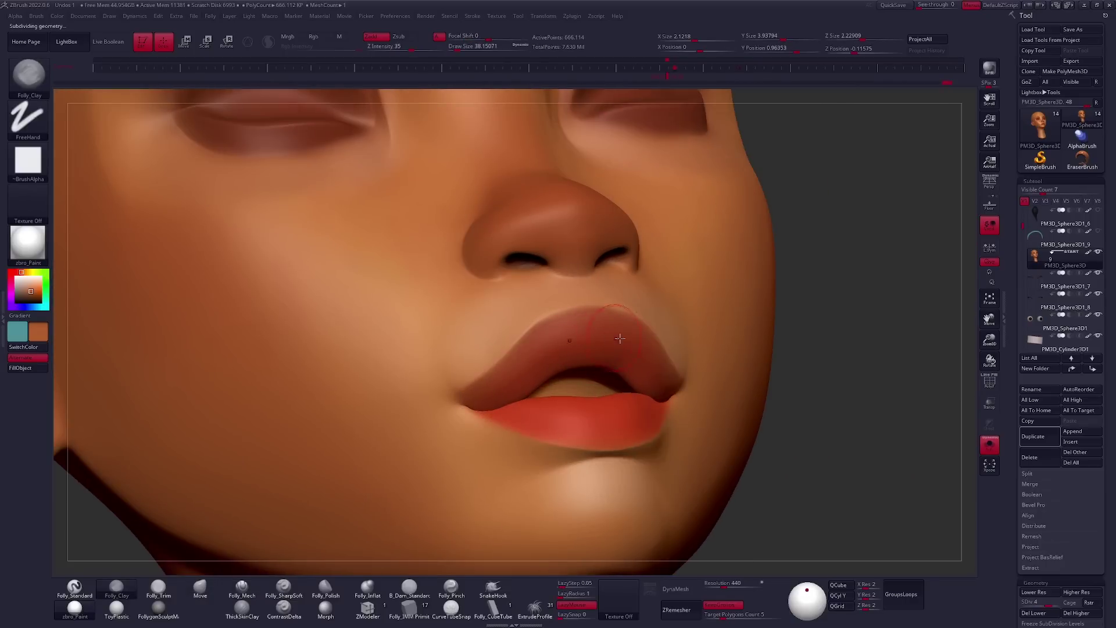
Sculpt the lips with Folly_Standard, checking them in profile and from the front.
right_drag(619, 339, 716, 358)
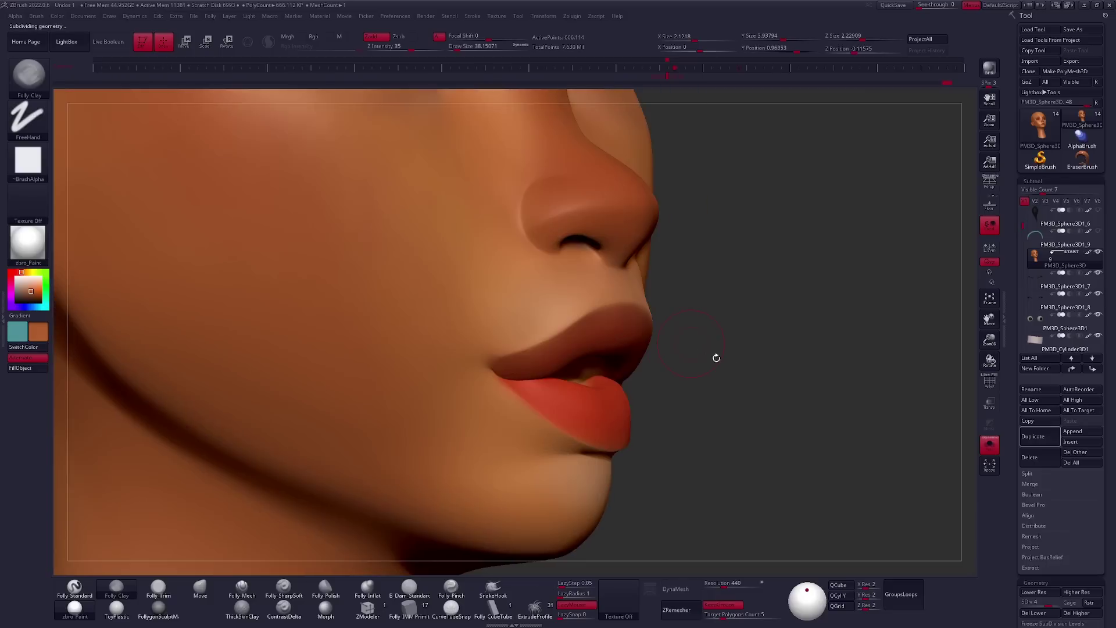
right_drag(593, 332, 642, 302)
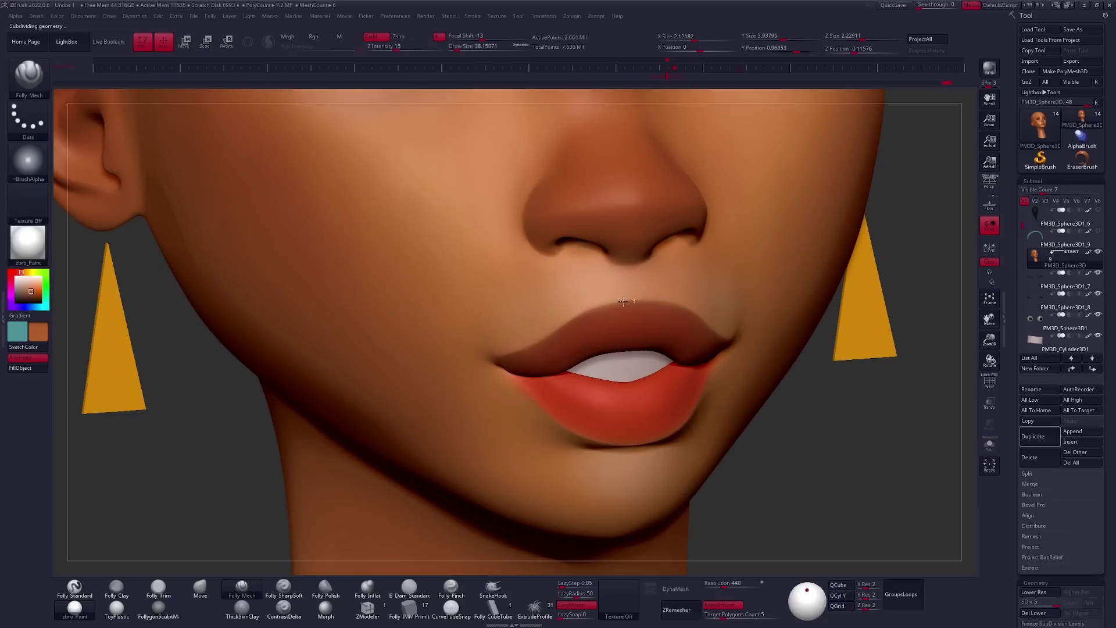
mouse_move(541, 344)
right_down()
mouse_move(592, 311)
mouse_move(543, 345)
mouse_move(625, 326)
mouse_move(663, 392)
right_up()
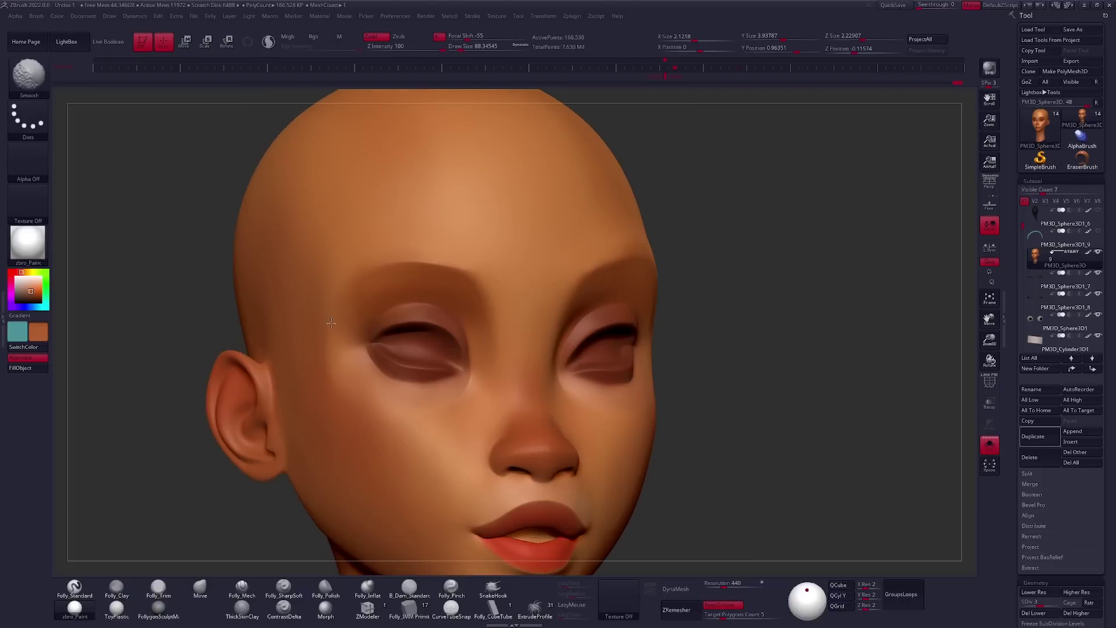
mouse_move(535, 323)
right_down()
mouse_move(613, 355)
mouse_move(523, 302)
mouse_move(486, 316)
mouse_move(557, 303)
mouse_move(693, 349)
right_up()
key(1)
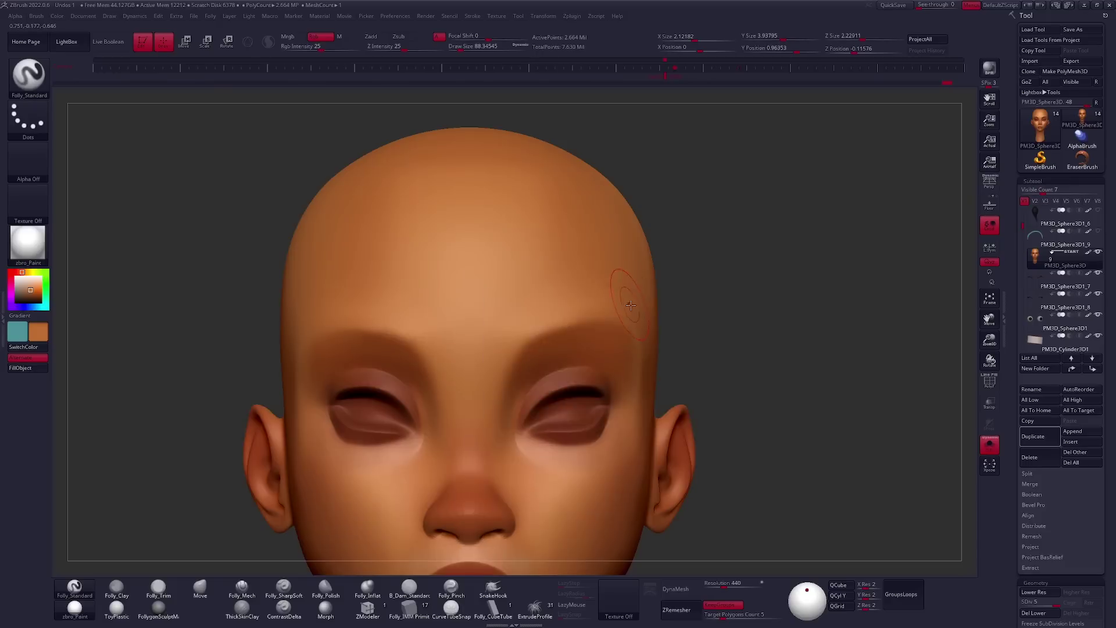
Toggle Solo and resize the brush to about 112, then 38, while shaping the lower face.
key(ctrl+shift+s)
scroll(625, 417, up, 2)
key(space)
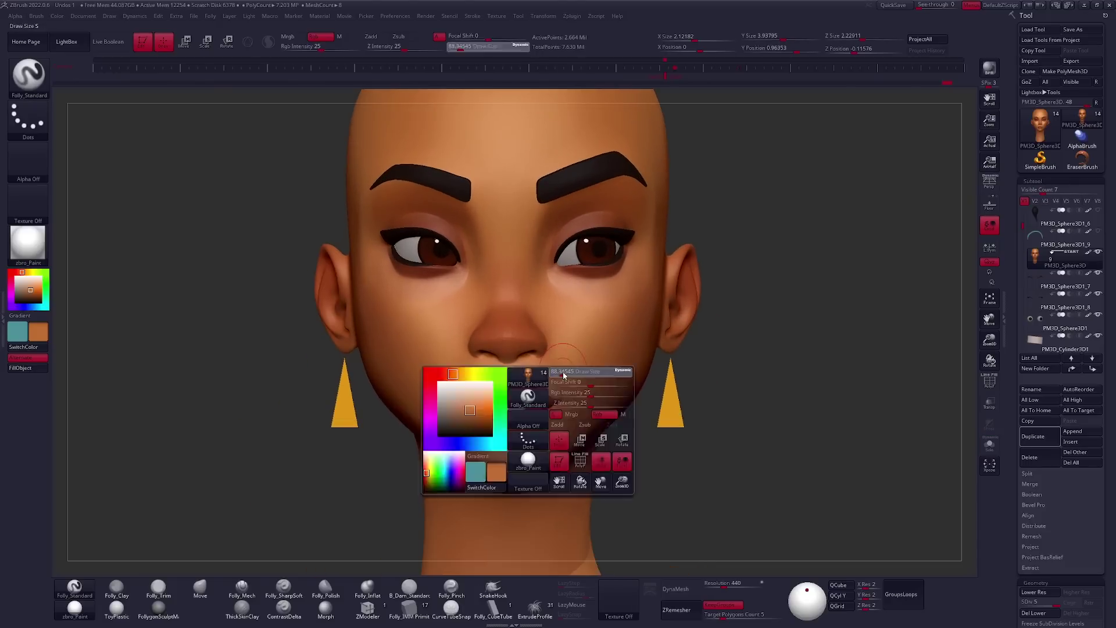
key(ctrl+shift+s)
mouse_move(625, 418)
right_down()
mouse_move(463, 386)
mouse_move(486, 371)
mouse_move(678, 369)
mouse_move(534, 341)
right_up()
scroll(677, 369, up, 2)
scroll(533, 341, up, 2)
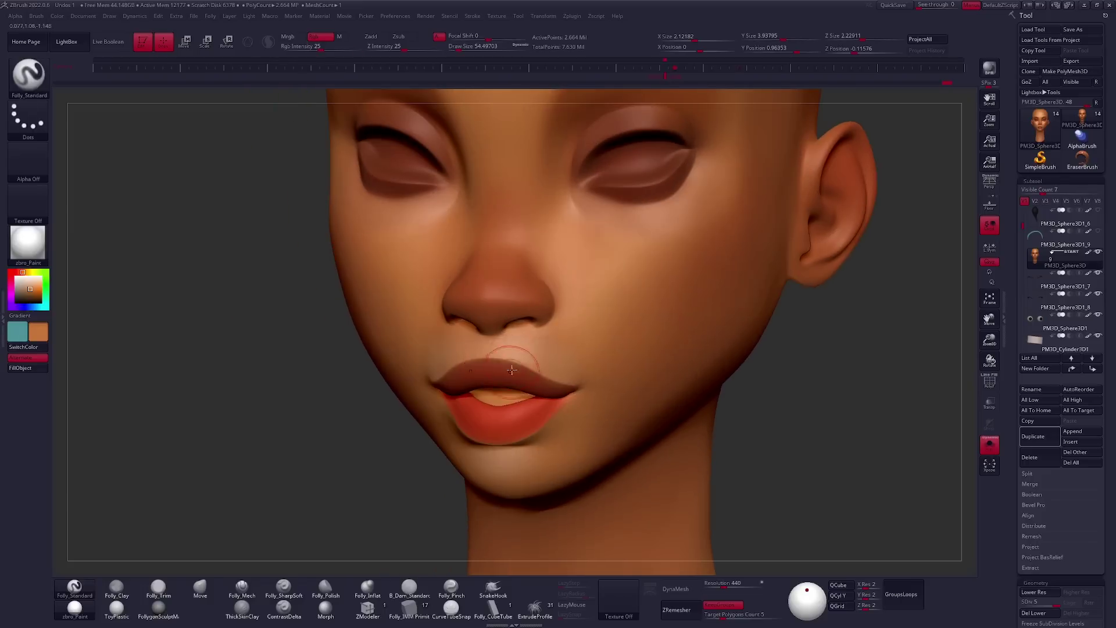
right_drag(593, 360, 498, 312)
key(space)
drag(517, 312, 507, 312)
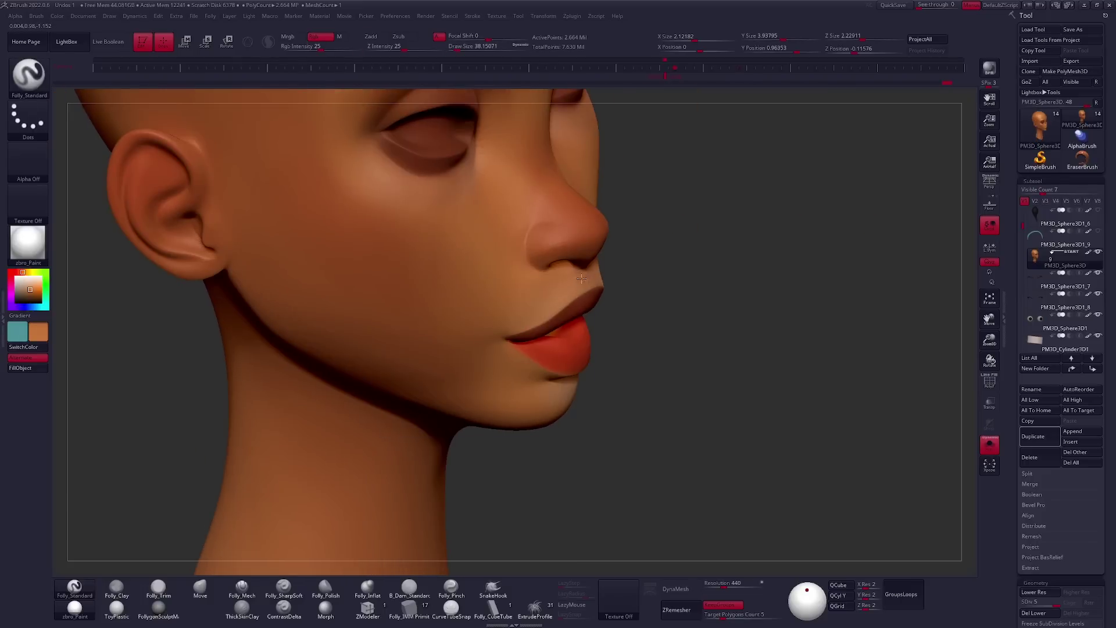
Set the brush to about 67 and smooth the face surface from the front.
right_drag(501, 315, 552, 361)
key(space)
drag(575, 407, 598, 407)
mouse_move(599, 406)
right_down()
mouse_move(609, 406)
mouse_move(541, 441)
right_up()
key(f)
key(shift+s)
key(space)
drag(511, 401, 535, 401)
mouse_move(582, 441)
right_down()
mouse_move(652, 393)
mouse_move(669, 408)
right_up()
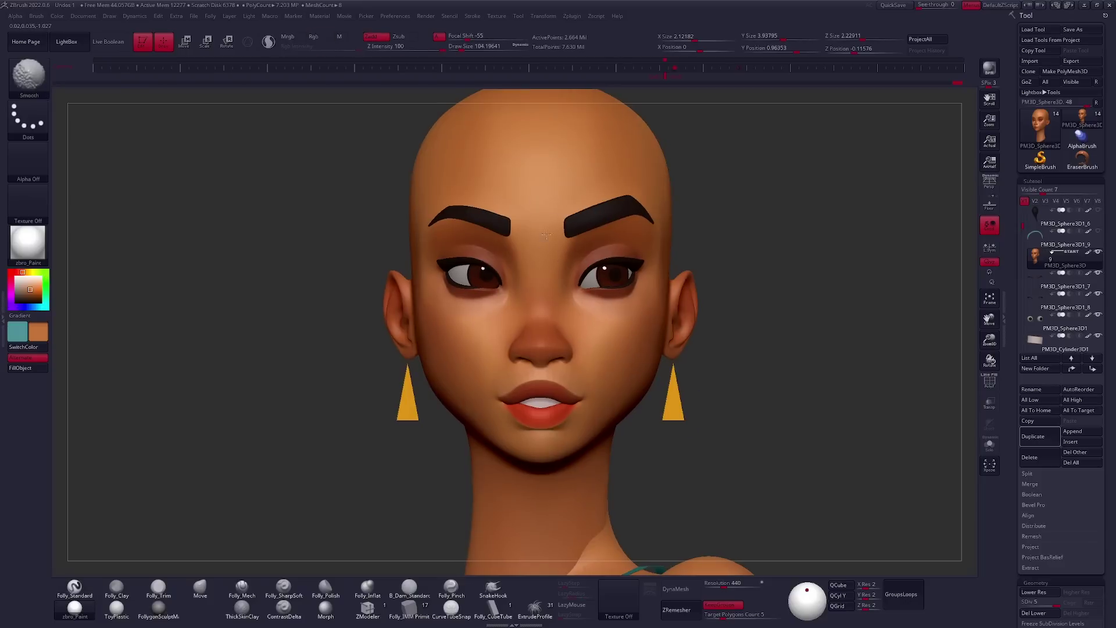
Show the hair, headband and top again and select the hair subtool jasmine 3.
alt+right_drag(543, 249, 685, 340)
key(shift+s)
mouse_move(837, 299)
right_down()
mouse_move(818, 347)
mouse_move(751, 352)
right_up()
alt+click(659, 346)
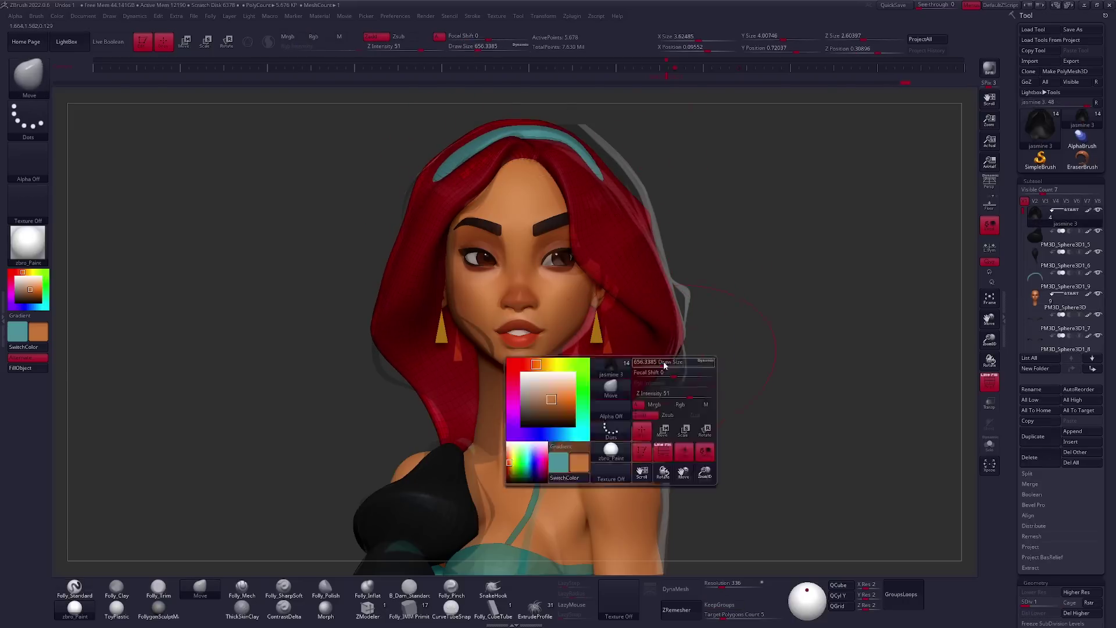
Inspect the back of the hair with its wireframe shown and raise its subdivision level.
right_drag(730, 311, 794, 199)
key(ctrl)
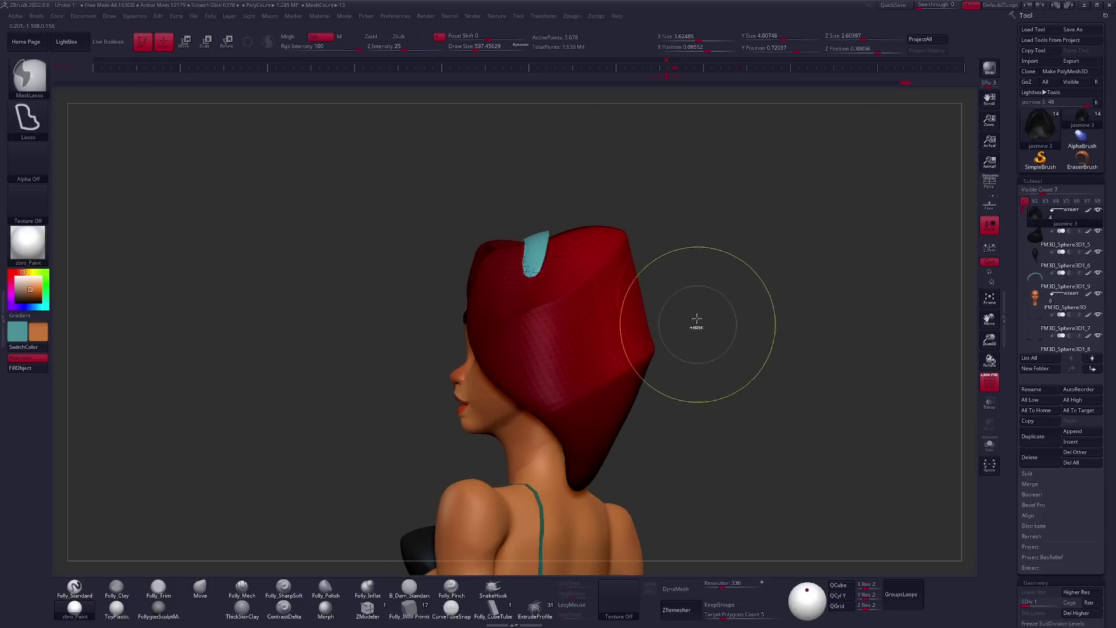
shift+right_drag(698, 319, 644, 211)
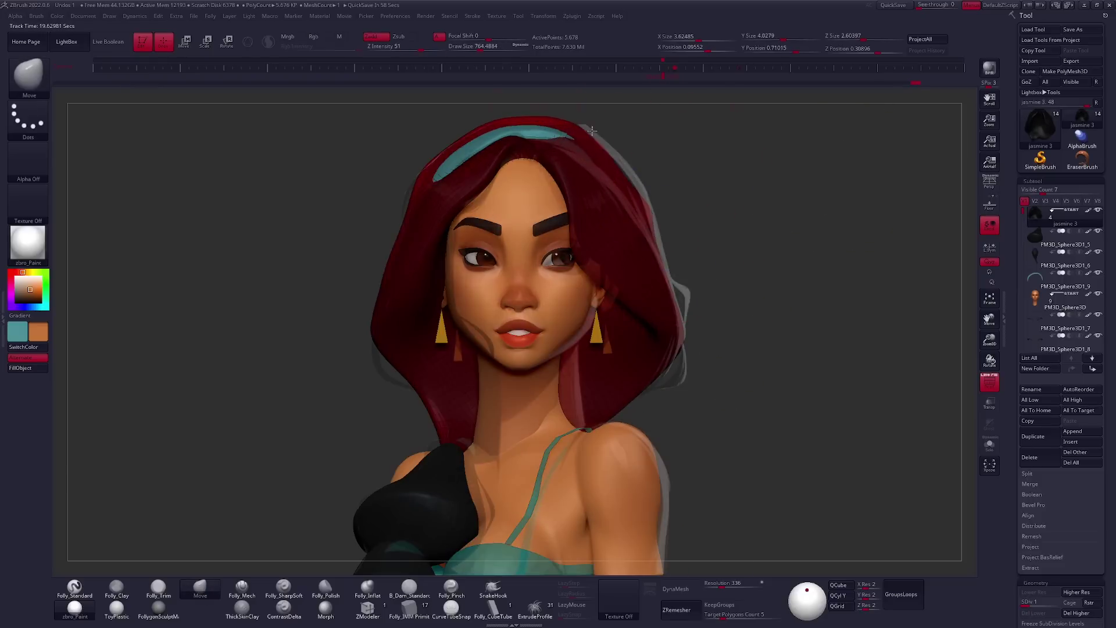
key(shift+f)
mouse_move(754, 316)
right_down()
mouse_move(611, 258)
mouse_move(745, 324)
right_up()
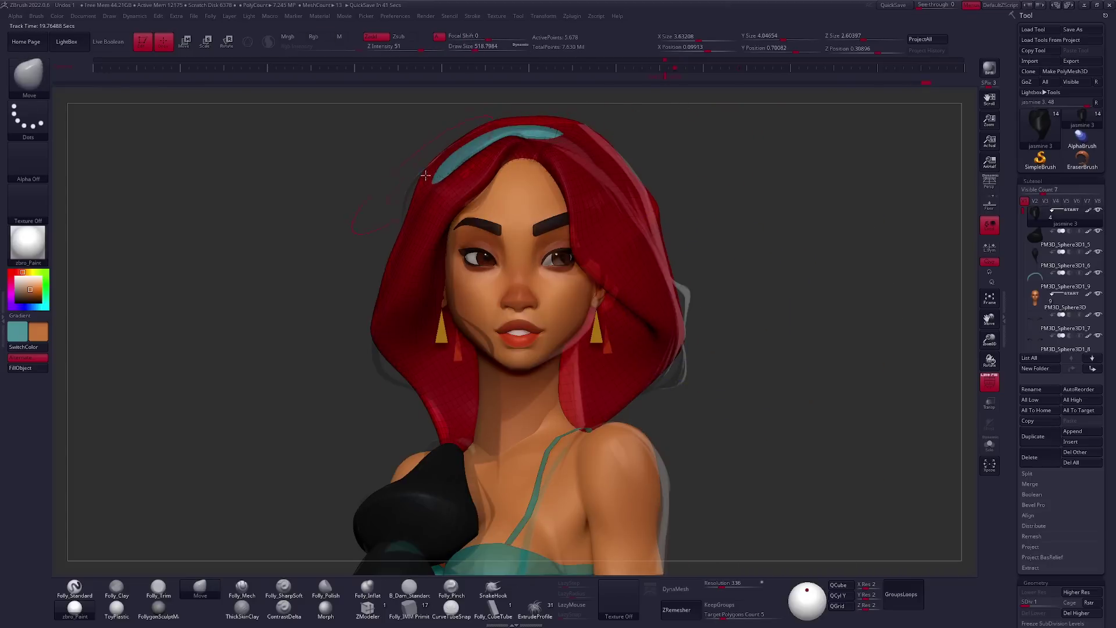
key(bracketleft)
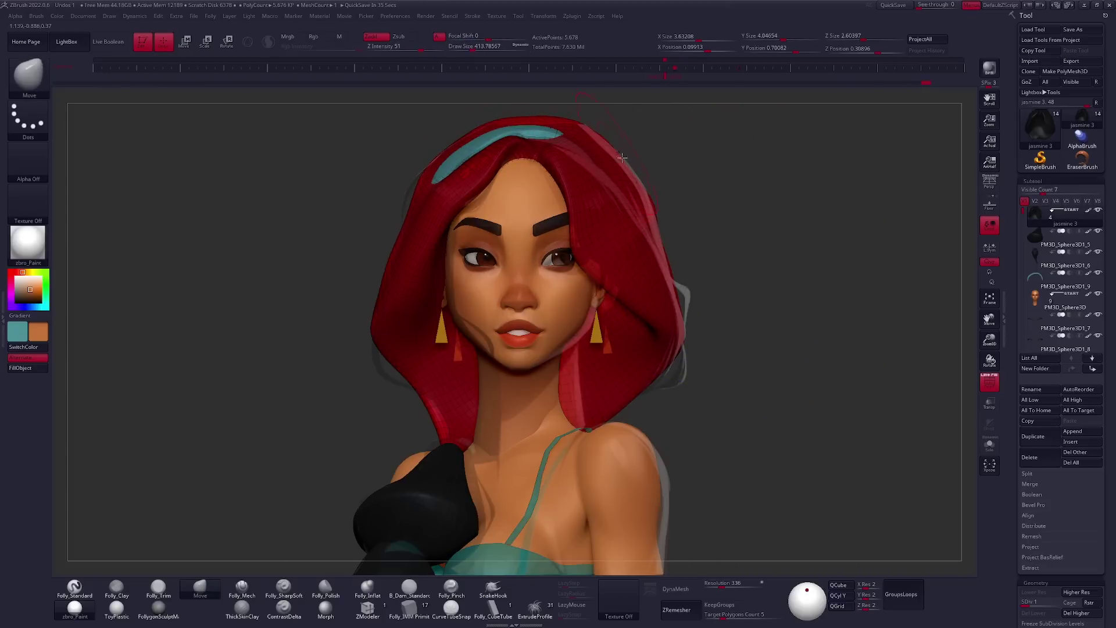
mouse_move(712, 378)
right_down()
mouse_move(707, 366)
mouse_move(727, 343)
mouse_move(701, 358)
mouse_move(703, 403)
mouse_move(510, 349)
right_up()
key(bracketleft)
key(d)
key(d)
key(d)
Solo the hair, lower its subdivision and reshape it with a brush about 215 wide.
key(shift+s)
key(shift+s)
key(shift+s)
mouse_move(605, 291)
right_down()
mouse_move(609, 304)
mouse_move(588, 312)
mouse_move(590, 374)
mouse_move(661, 334)
mouse_move(634, 390)
mouse_move(584, 383)
right_up()
key(d)
key(shift+s)
key(shift+d)
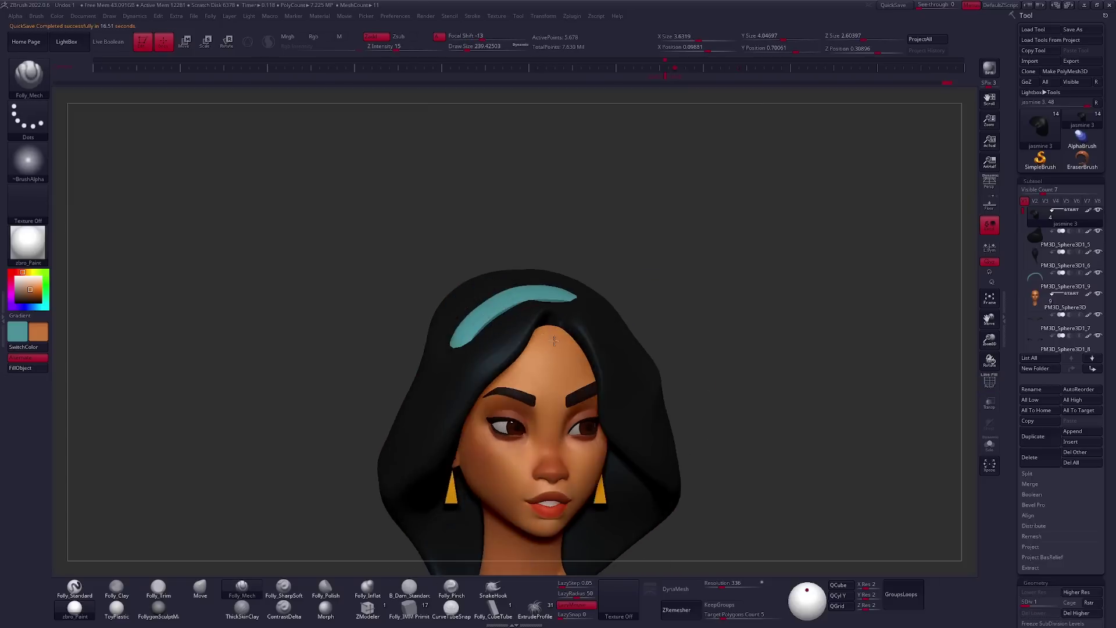
drag(535, 311, 542, 313)
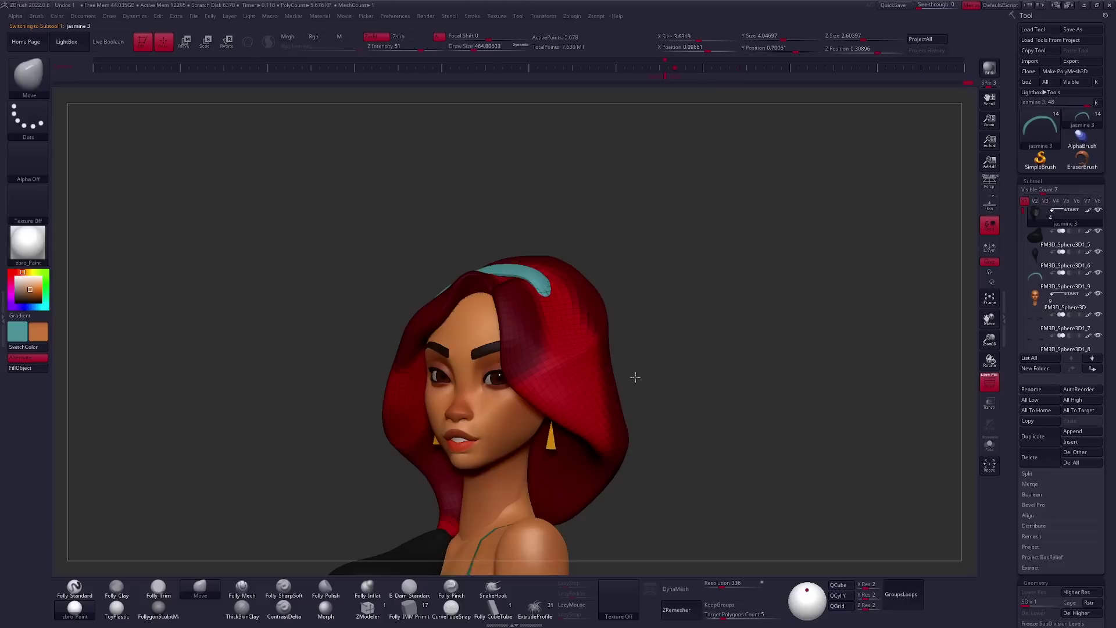
Select the teal headband strip and move it to curve across the top of the hair.
key(space)
drag(590, 336, 585, 342)
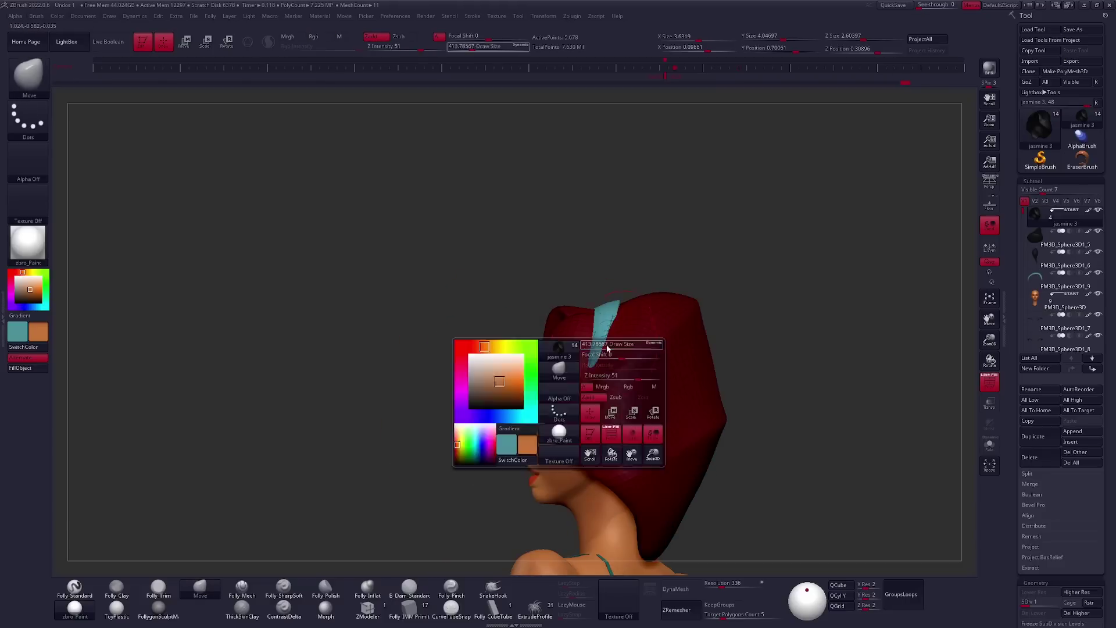
alt+click(601, 339)
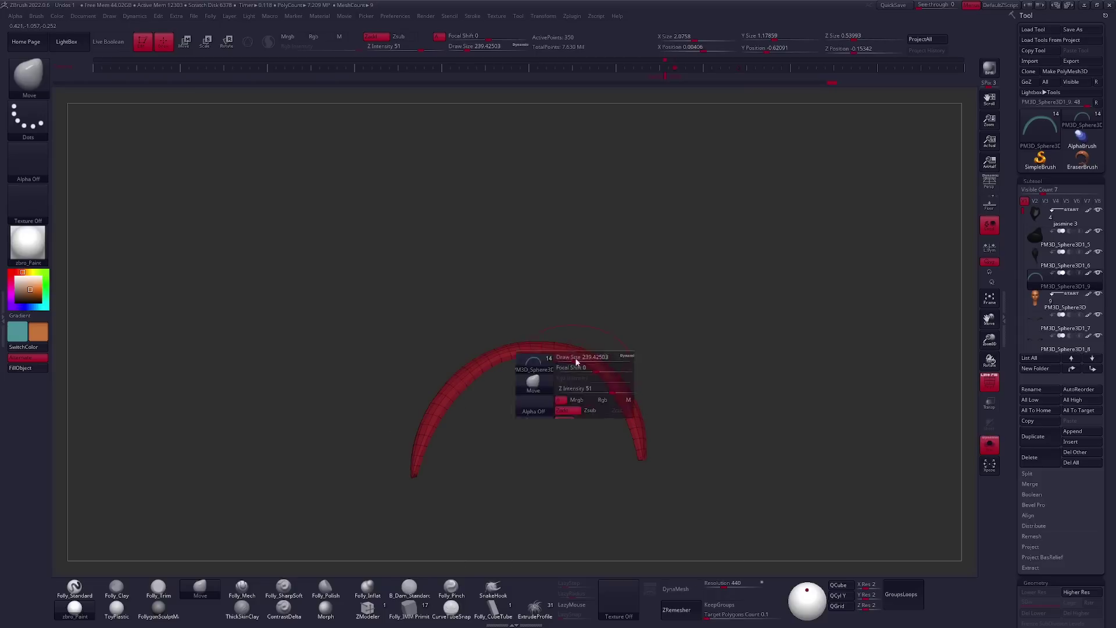
mouse_move(597, 348)
mouse_down()
mouse_move(585, 371)
mouse_move(605, 383)
mouse_move(668, 366)
mouse_move(646, 475)
mouse_move(652, 386)
mouse_move(625, 389)
mouse_up()
drag(610, 286, 611, 372)
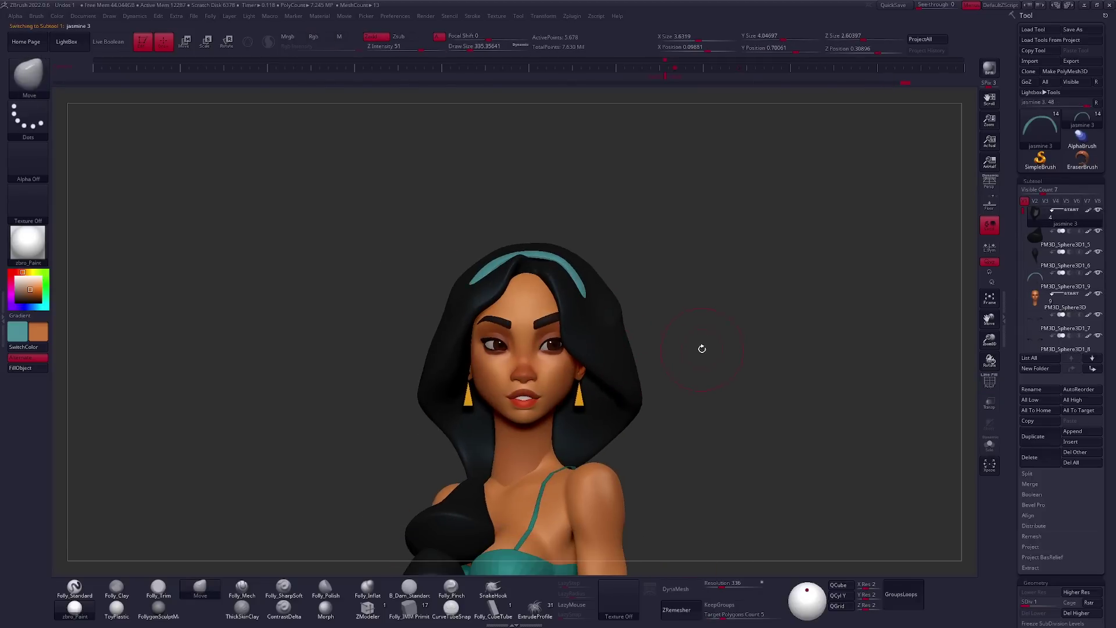
Fill the hair subtool with plain grey.
drag(702, 349, 474, 468)
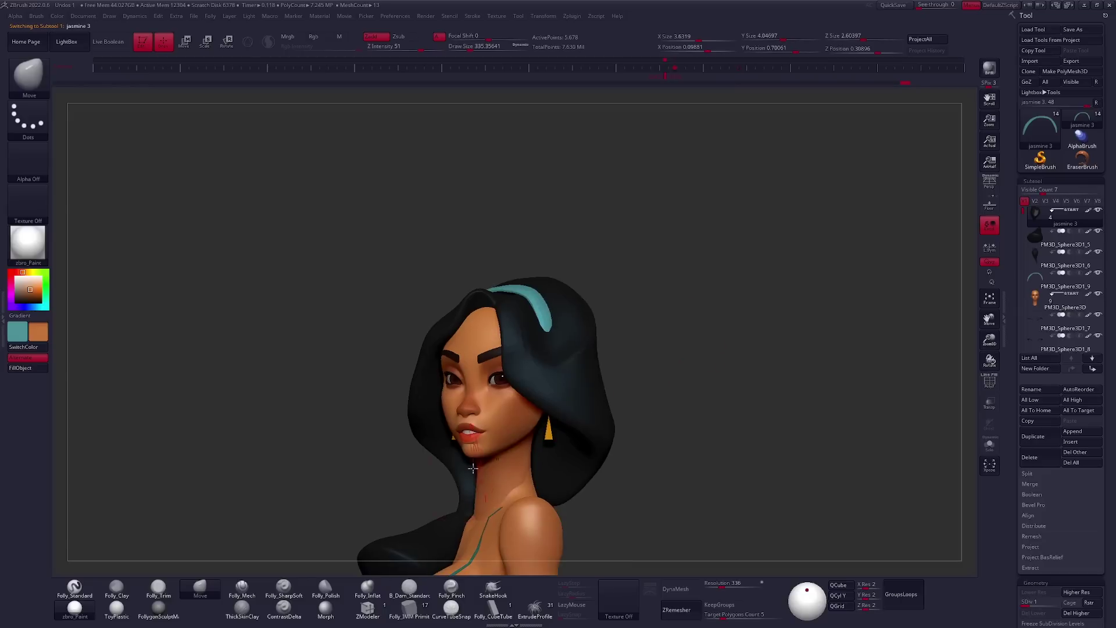
click(1089, 217)
click(12, 272)
mouse_move(726, 349)
mouse_down()
mouse_move(616, 342)
mouse_move(635, 491)
mouse_up()
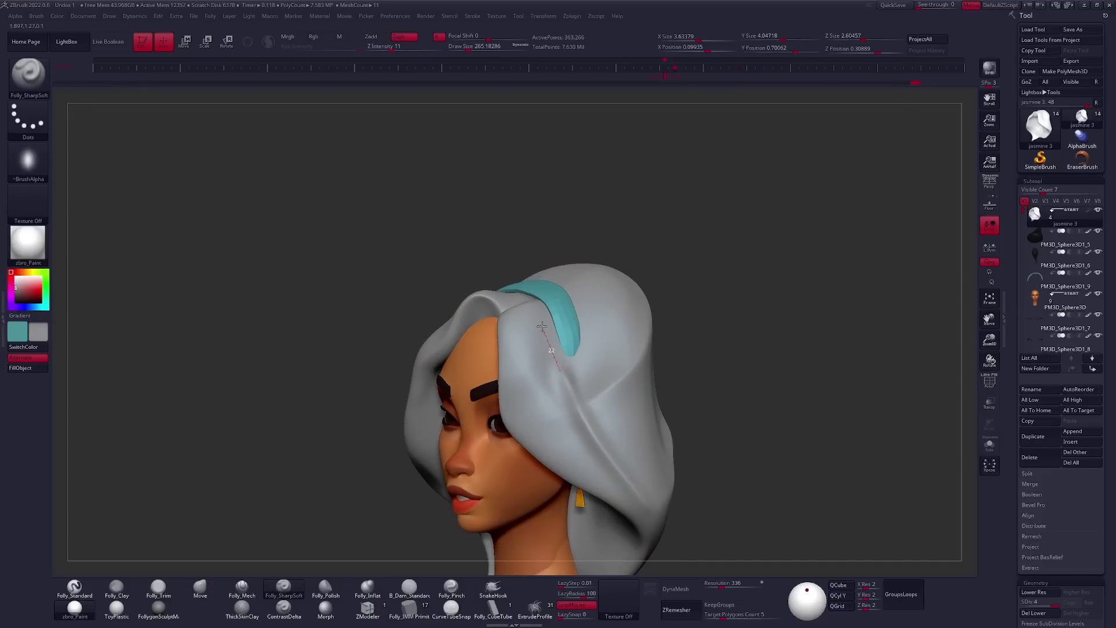
mouse_move(544, 289)
mouse_down()
mouse_move(663, 344)
mouse_move(554, 303)
mouse_up()
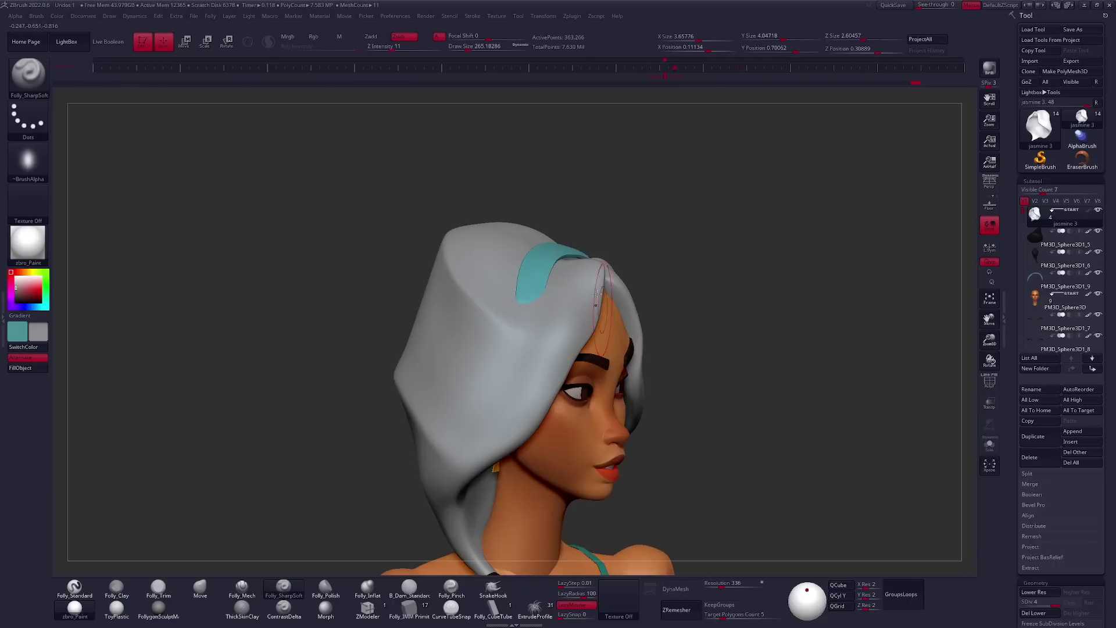
right_drag(463, 474, 586, 269)
Build up hair volume with Folly_Clay, Folly_Mech and Move, toggling Solo on the hood.
key(c)
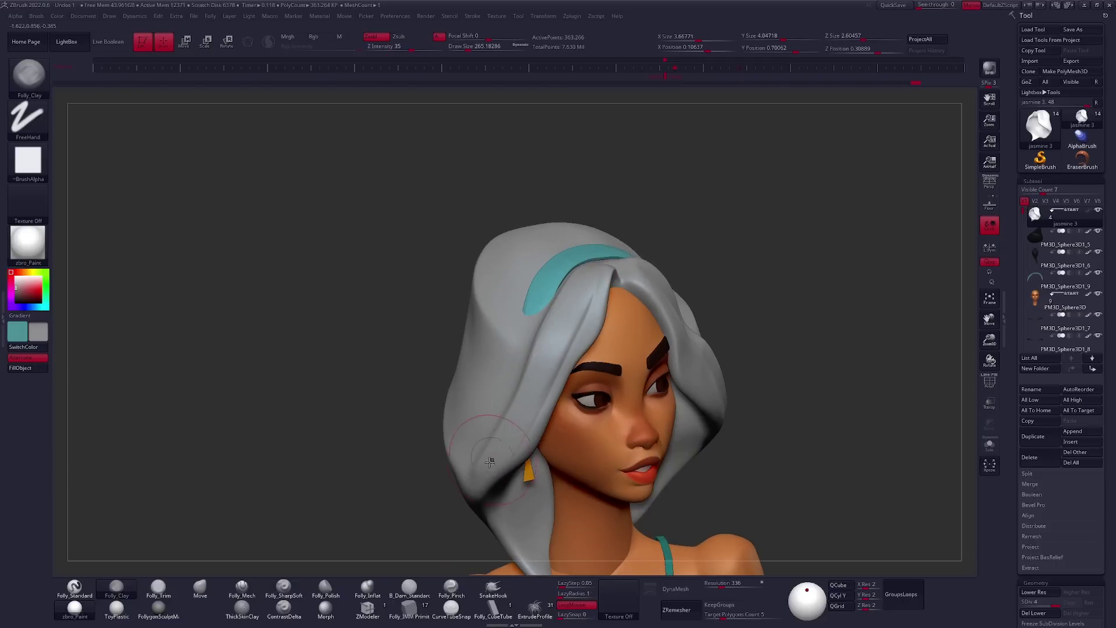
mouse_move(477, 486)
right_down()
mouse_move(625, 394)
mouse_move(516, 303)
mouse_move(653, 442)
mouse_move(561, 418)
right_up()
key(m)
key(alt+s)
mouse_move(573, 291)
right_down()
mouse_move(637, 378)
mouse_move(592, 386)
mouse_move(570, 426)
mouse_move(547, 407)
mouse_move(610, 358)
right_up()
key(alt+s)
key(alt+s)
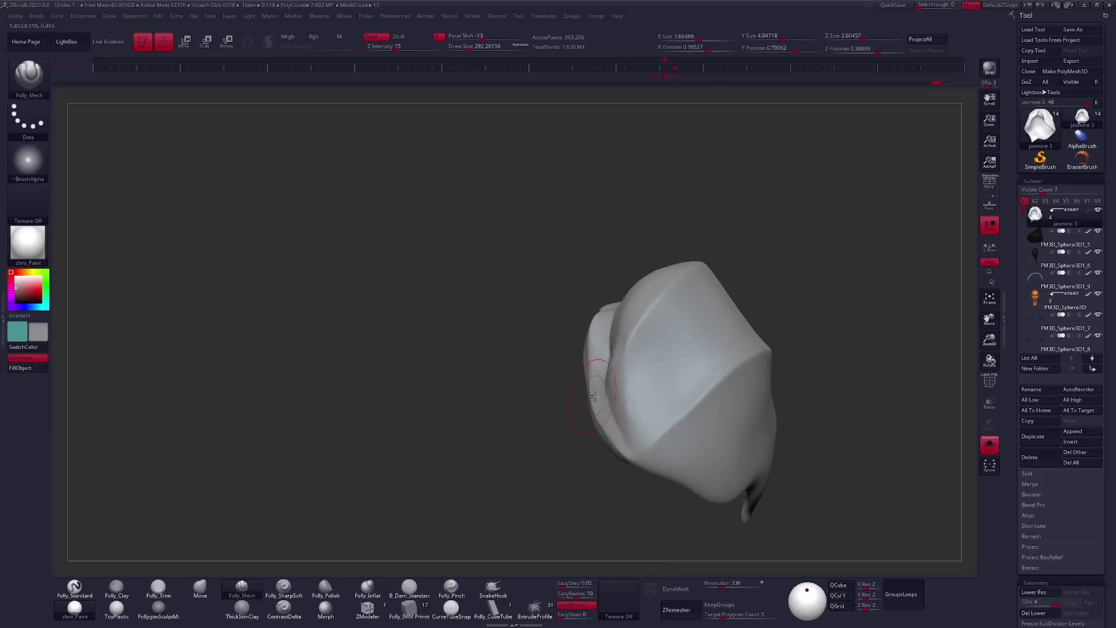
key(b)
key(m)
key(v)
key(shift+d)
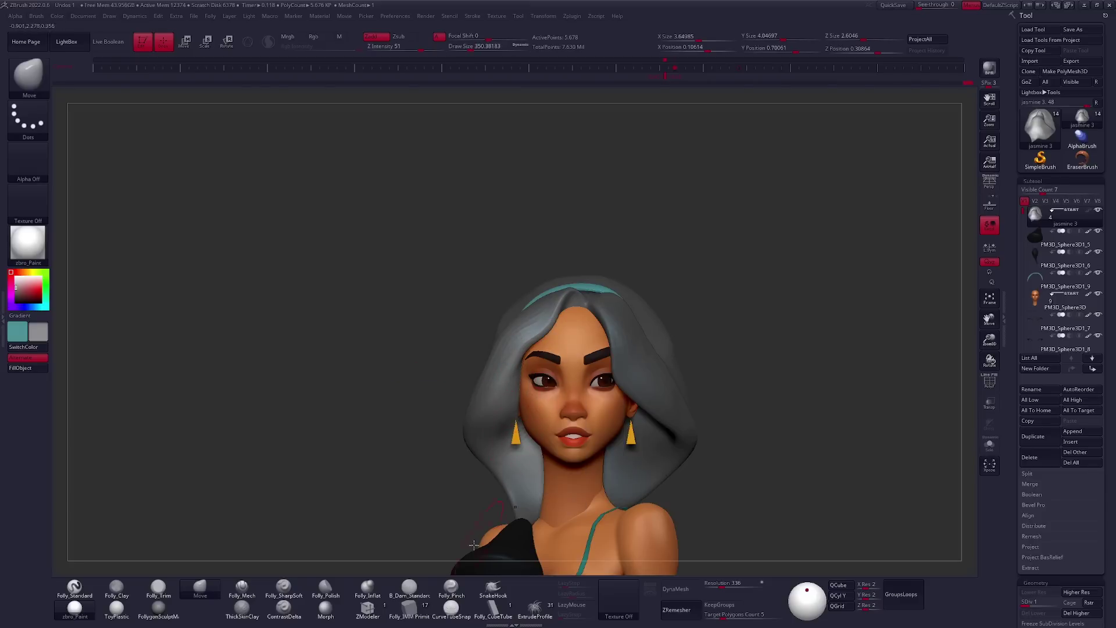
Reposition the gold earrings with a Transpose move line.
ctrl+right_drag(498, 504, 522, 417)
alt+click(510, 400)
key(w)
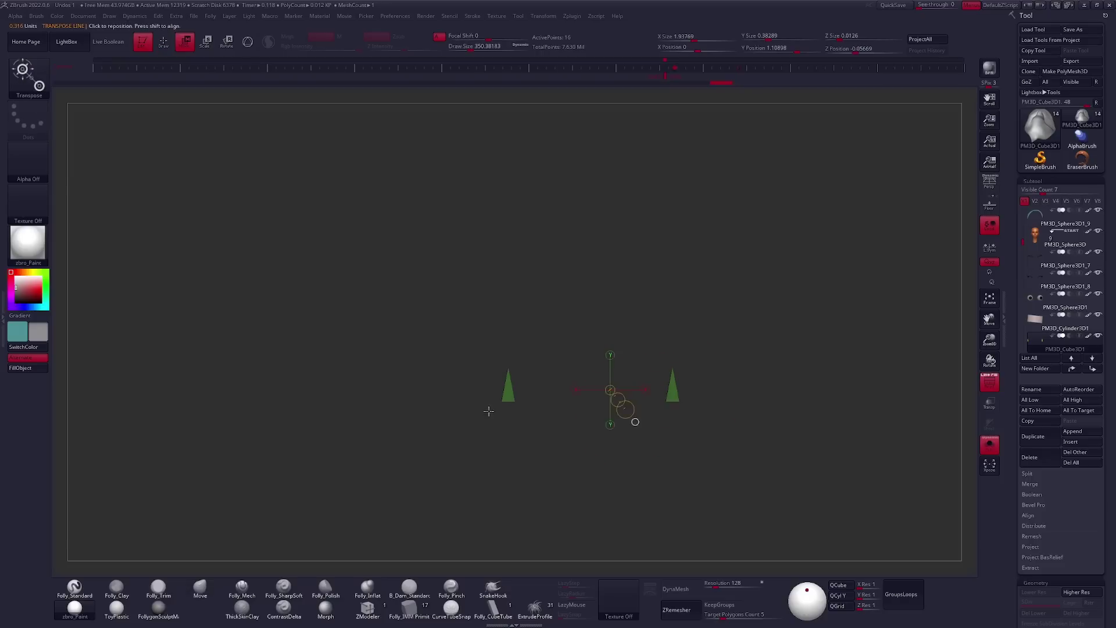
drag(515, 401, 514, 480)
drag(515, 441, 444, 418)
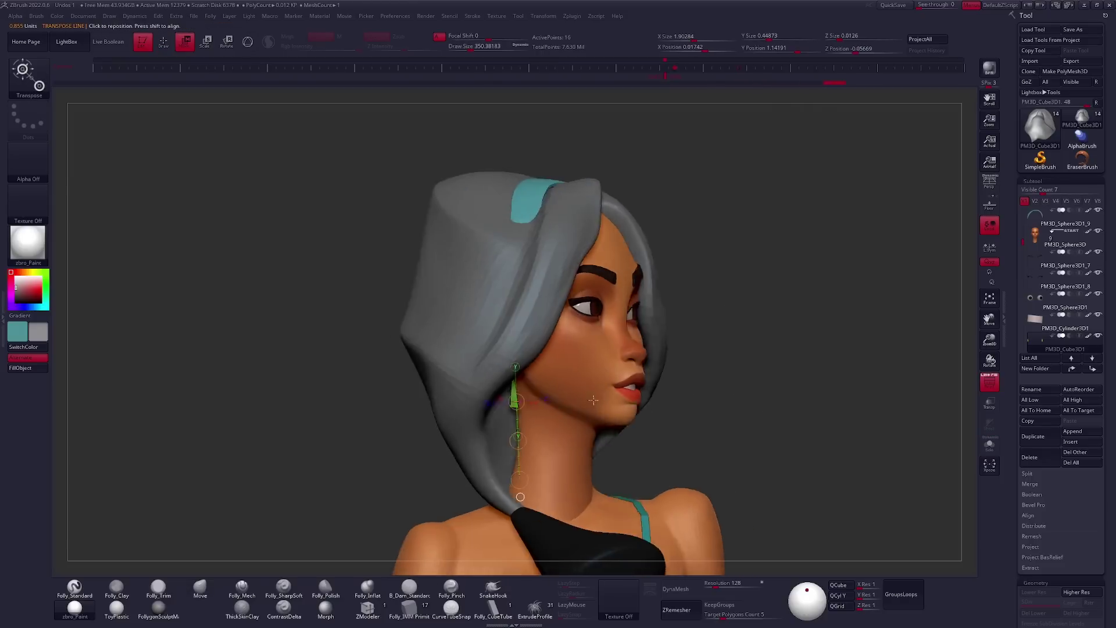
key(q)
Reselect the hair hood, set the Clay brush and inspect it from all sides.
alt+click(501, 405)
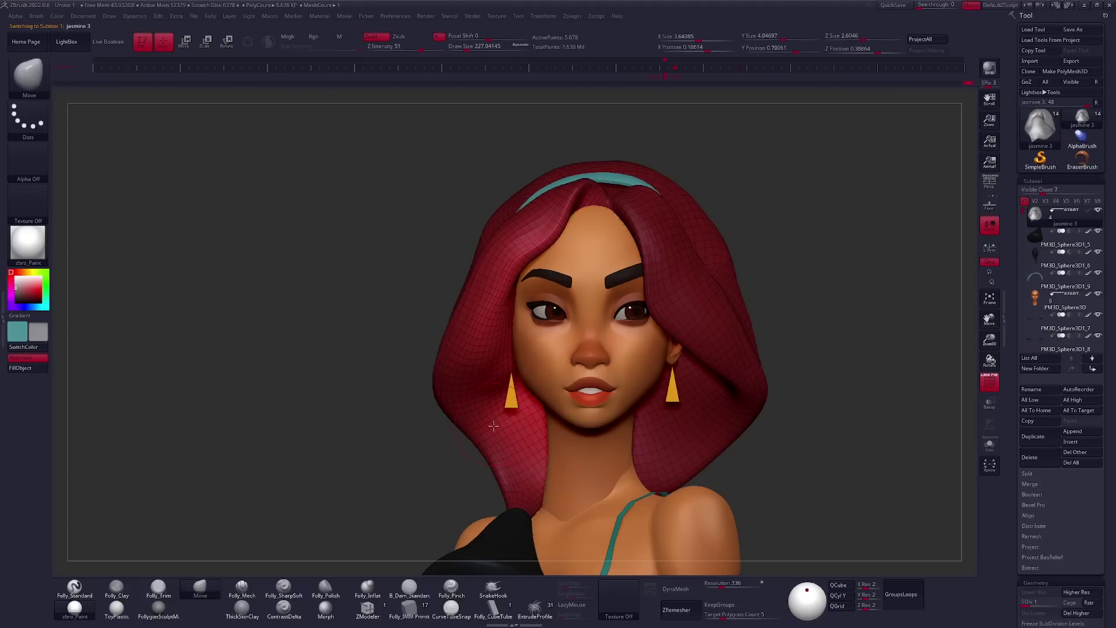
mouse_move(506, 417)
right_down()
mouse_move(486, 398)
mouse_move(506, 430)
right_up()
key(c)
key(shift+f)
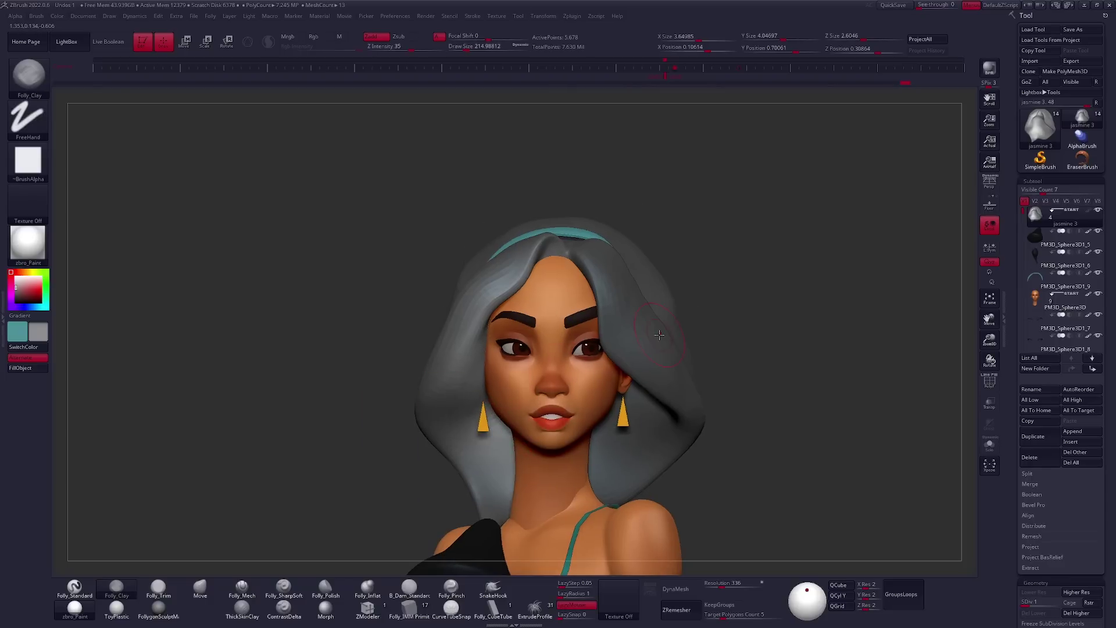
mouse_move(747, 369)
right_down()
mouse_move(713, 341)
mouse_move(561, 290)
mouse_move(568, 273)
right_up()
right_drag(424, 464, 576, 353)
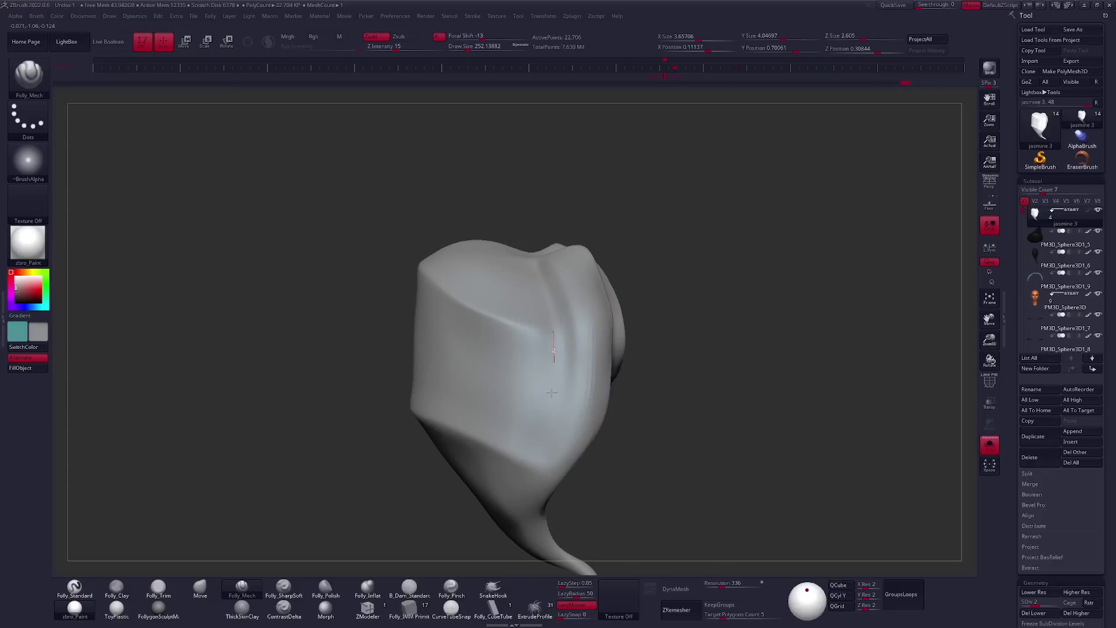
mouse_move(560, 399)
right_down()
mouse_move(629, 396)
mouse_move(521, 271)
right_up()
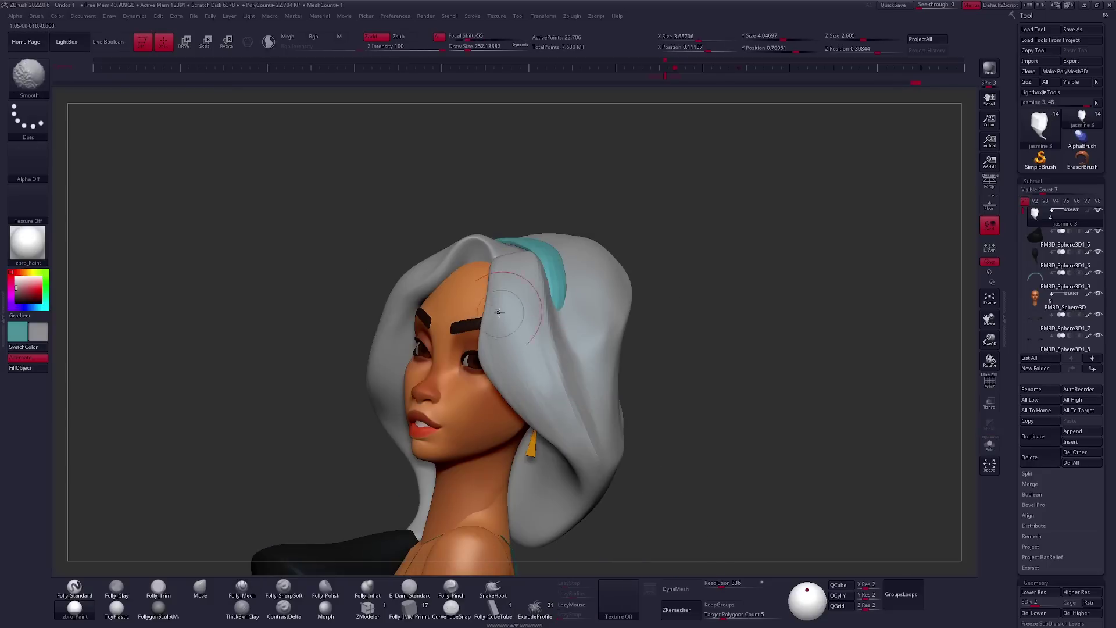
mouse_move(538, 388)
right_down()
mouse_move(653, 366)
mouse_move(639, 383)
mouse_move(616, 394)
mouse_move(653, 331)
mouse_move(579, 347)
mouse_move(607, 314)
mouse_move(613, 346)
mouse_move(593, 367)
mouse_move(540, 323)
mouse_move(498, 410)
right_up()
Solo the hair hood and set the Mech brush, checking it front and back.
right_drag(538, 297, 523, 377)
right_drag(560, 266, 462, 440)
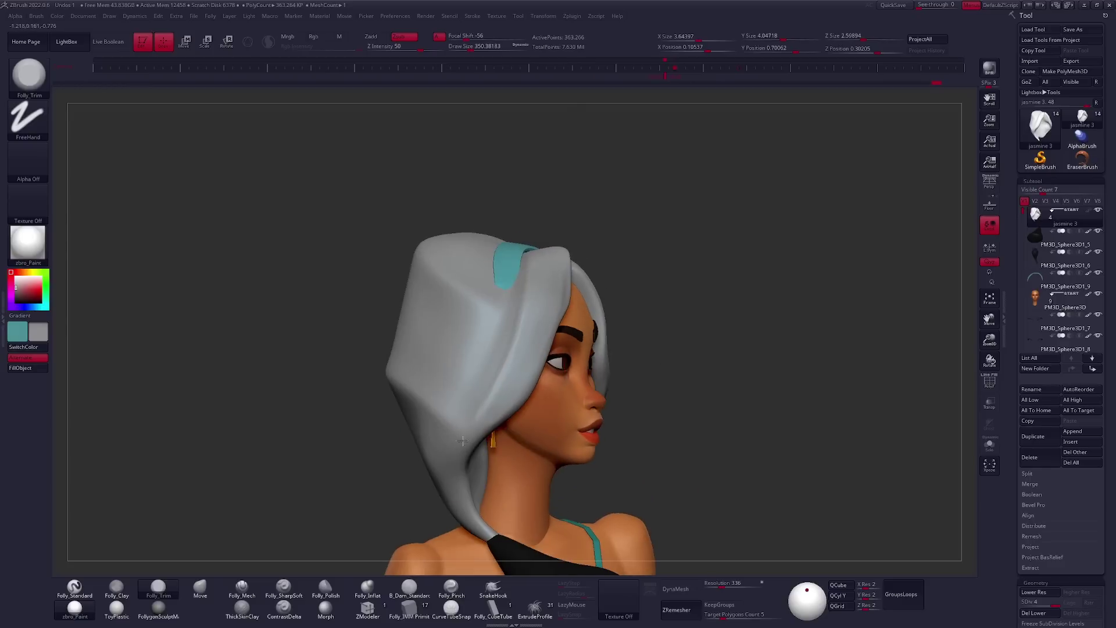
mouse_move(514, 397)
right_down()
mouse_move(540, 349)
mouse_move(576, 365)
right_up()
click(242, 587)
click(989, 444)
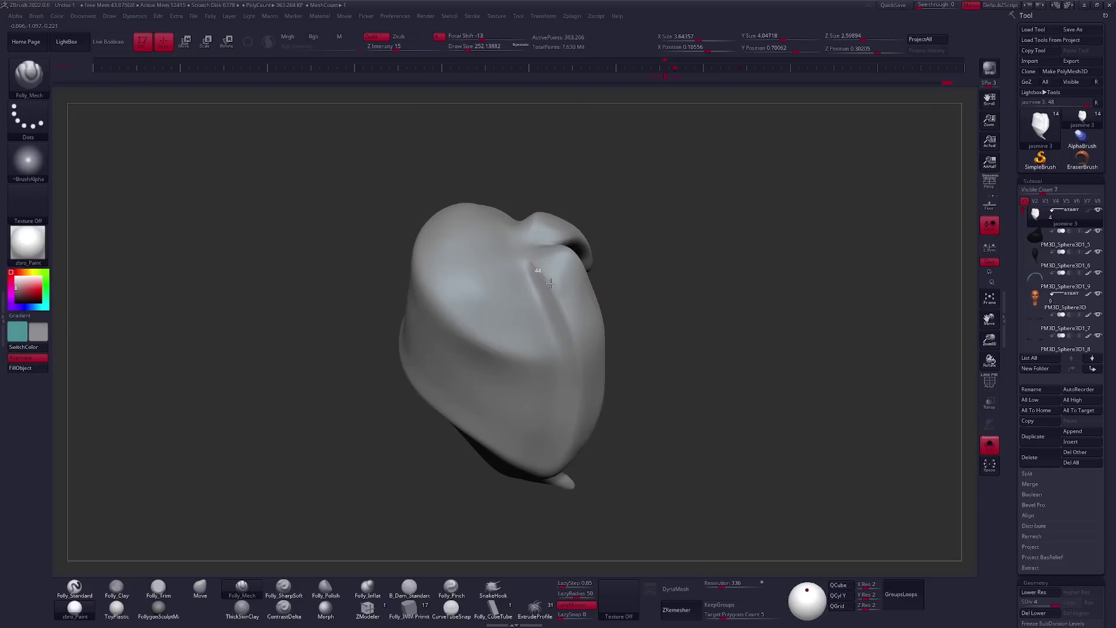
mouse_move(572, 449)
right_down()
mouse_move(732, 421)
mouse_move(685, 369)
right_up()
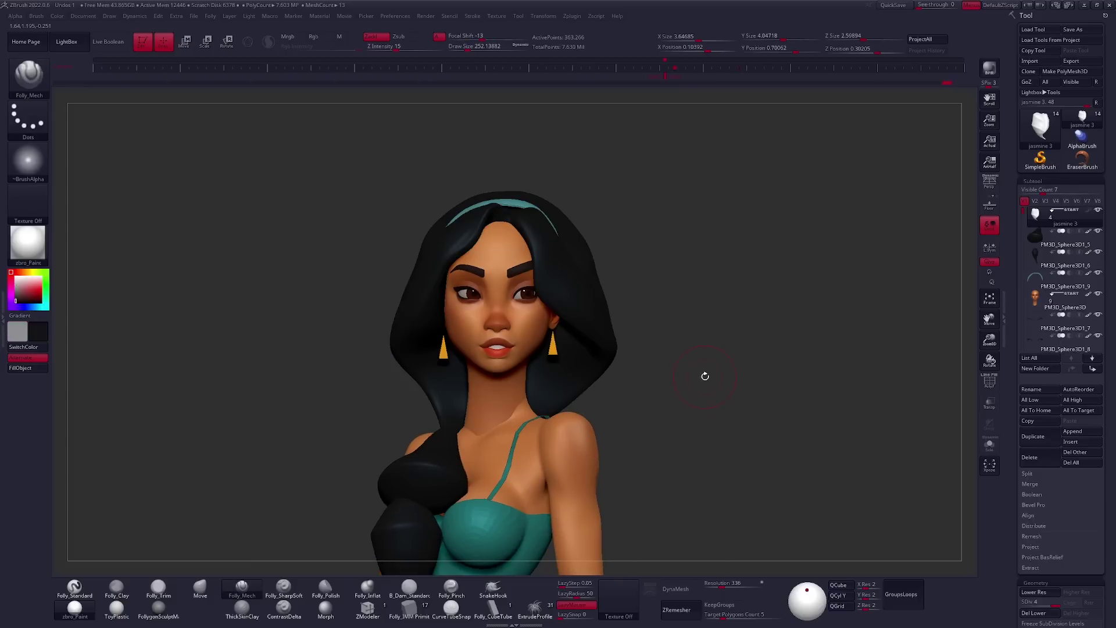
right_drag(697, 381, 650, 406)
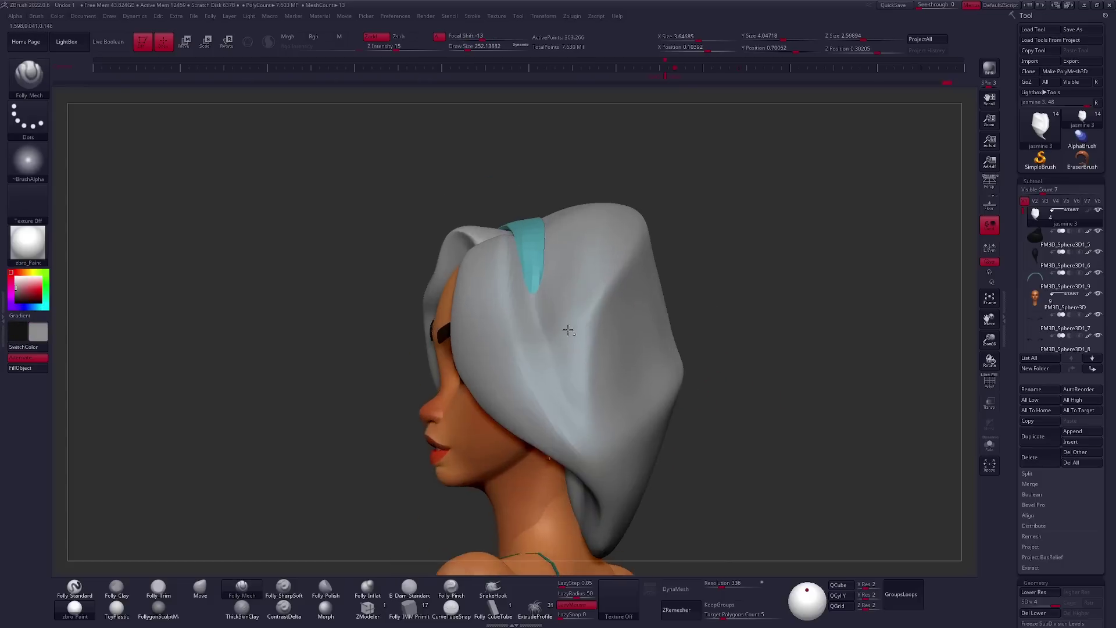
click(989, 445)
At a lower subdivision, flatten a plane on the hood with the Trim brush.
key(shift+d)
key(shift+d)
click(200, 587)
mouse_move(569, 349)
right_down()
mouse_move(593, 326)
mouse_move(596, 301)
right_up()
key(t)
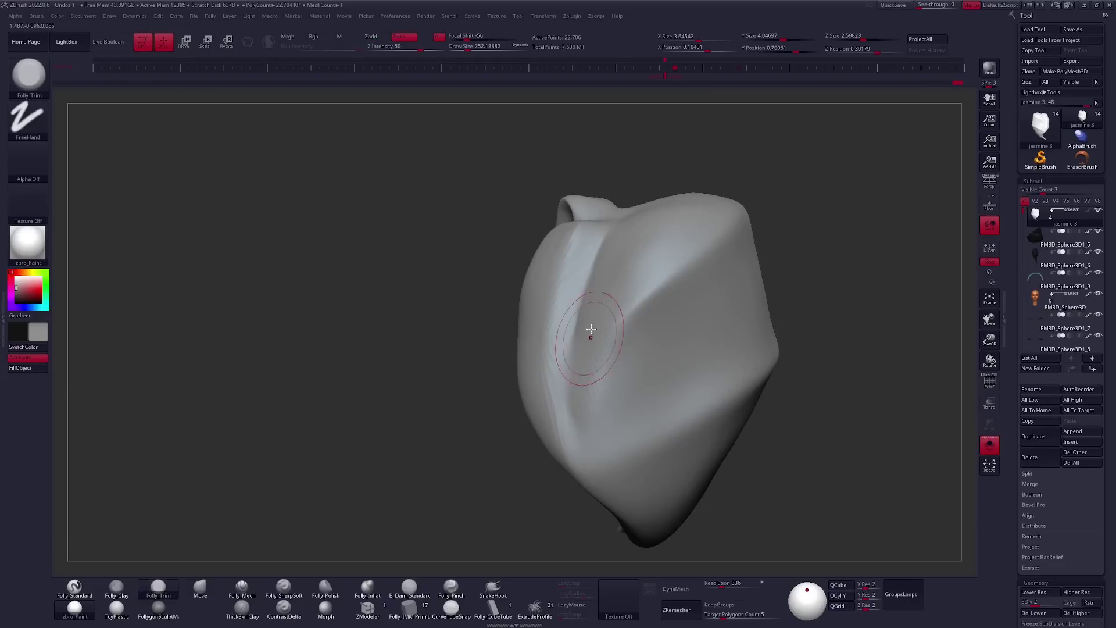
right_drag(591, 329, 602, 241)
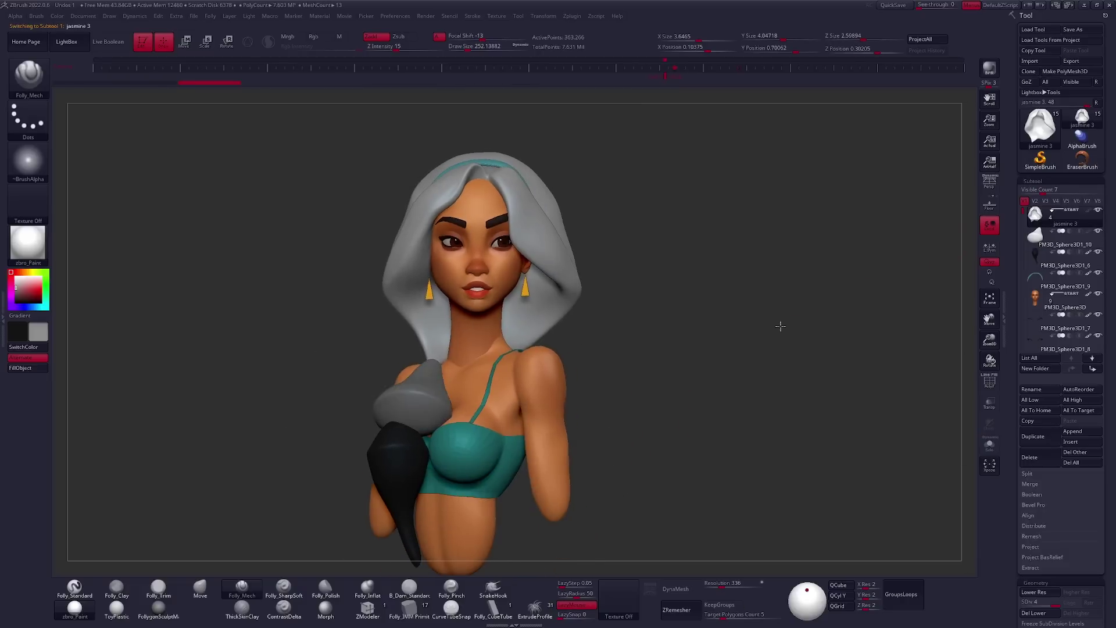
mouse_move(779, 324)
right_down()
mouse_move(655, 386)
mouse_move(584, 358)
mouse_move(637, 368)
right_up()
Restore the hood's higher subdivision and check it in Solo from the front.
key(d)
key(d)
key(d)
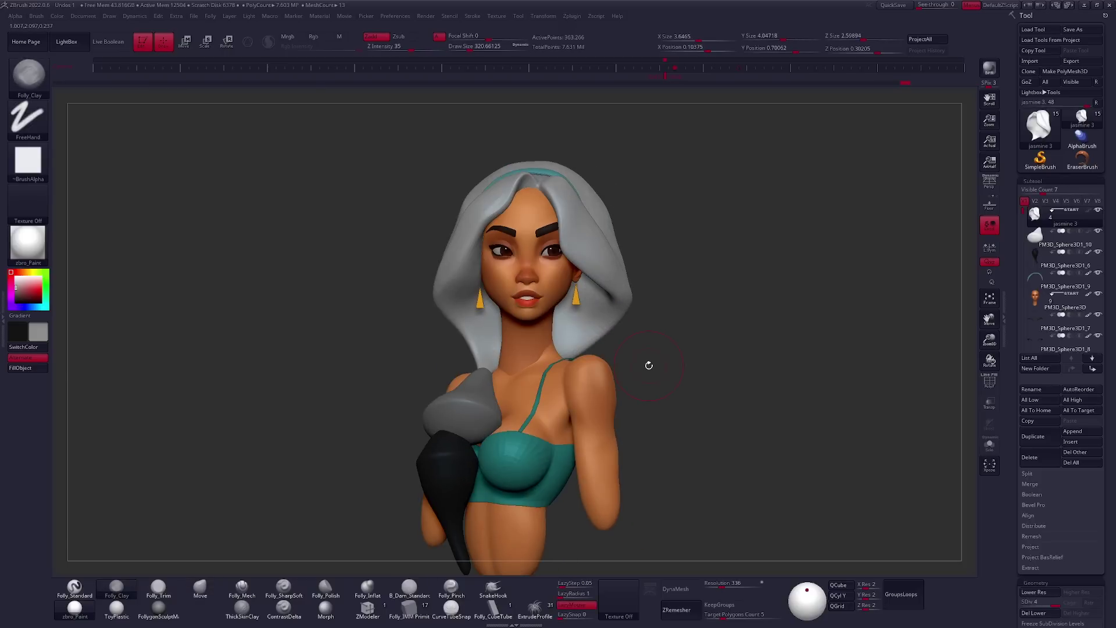
key(ctrl+shift+s)
key(f)
mouse_move(544, 338)
ctrl+right_down()
mouse_move(524, 304)
mouse_move(610, 374)
ctrl+right_up()
key(ctrl+shift+s)
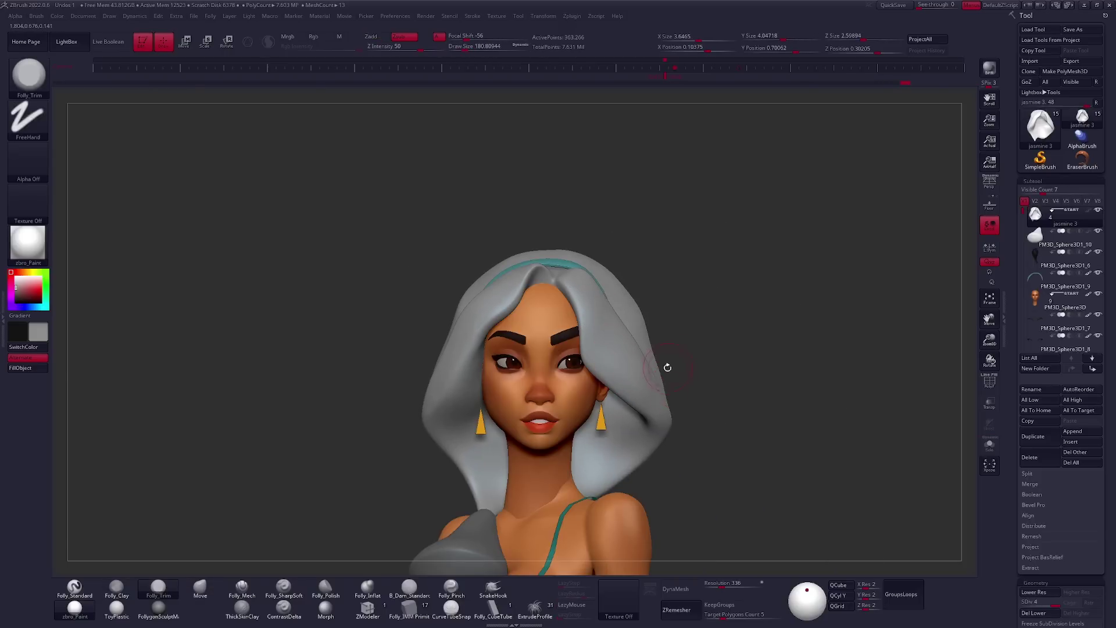
Delete the unneeded subtool and DynaMesh the hair at resolution 336.
right_click(738, 314)
click(749, 424)
click(735, 336)
right_drag(735, 336, 741, 356)
click(675, 588)
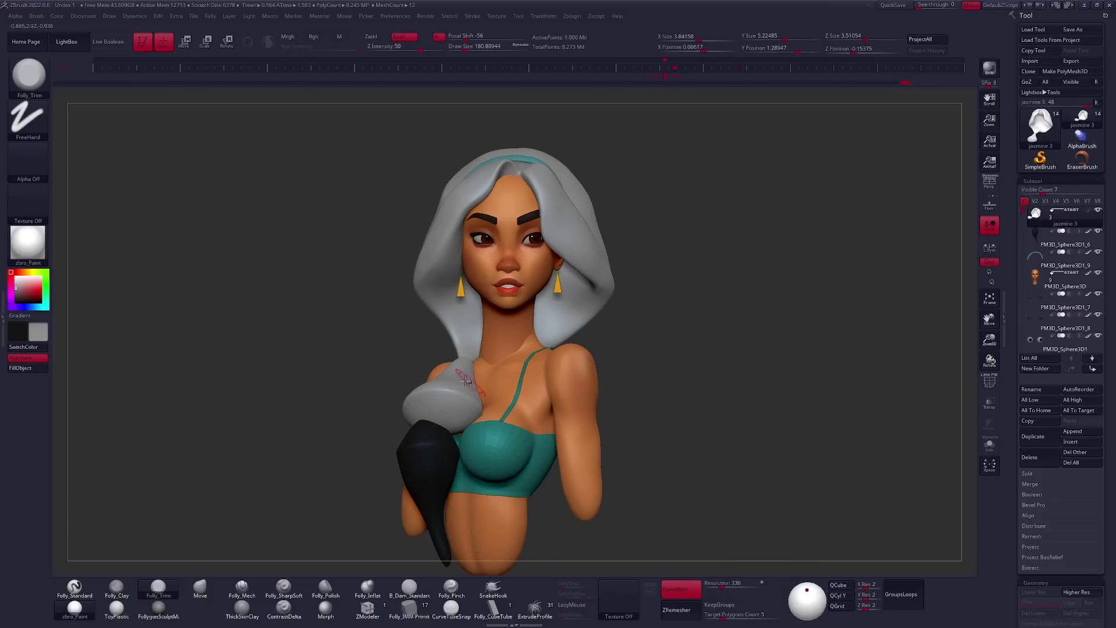
Solo and frame the remeshed hair to inspect it.
key(shift+s)
key(f)
shift+right_drag(540, 391, 715, 285)
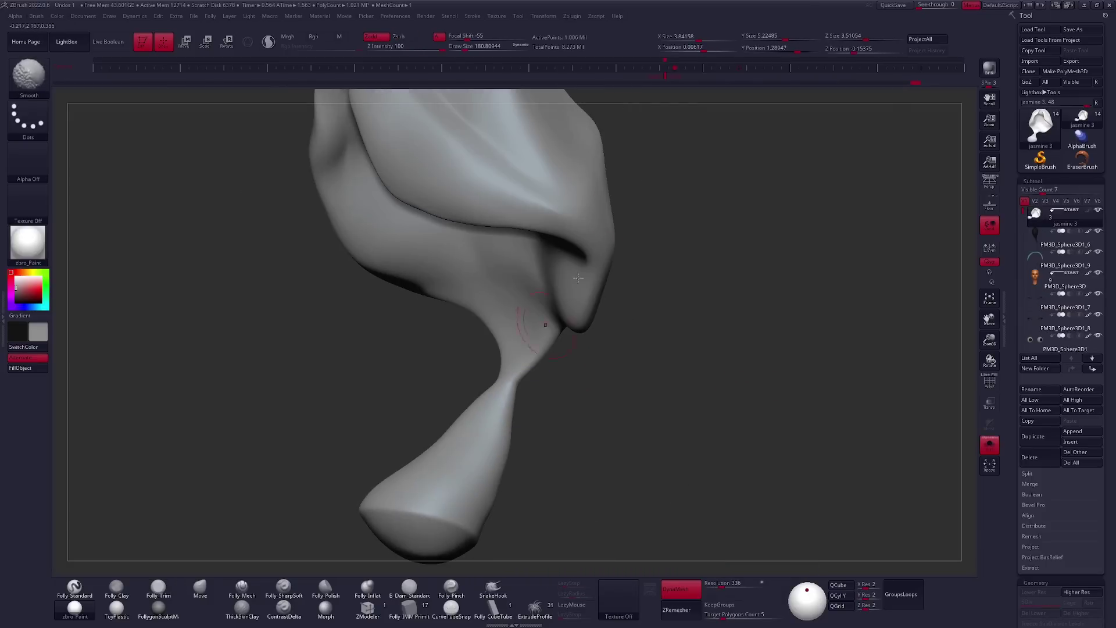
key(space)
Enlarge the brush and set the sculpt intensity to 56.
click(372, 504)
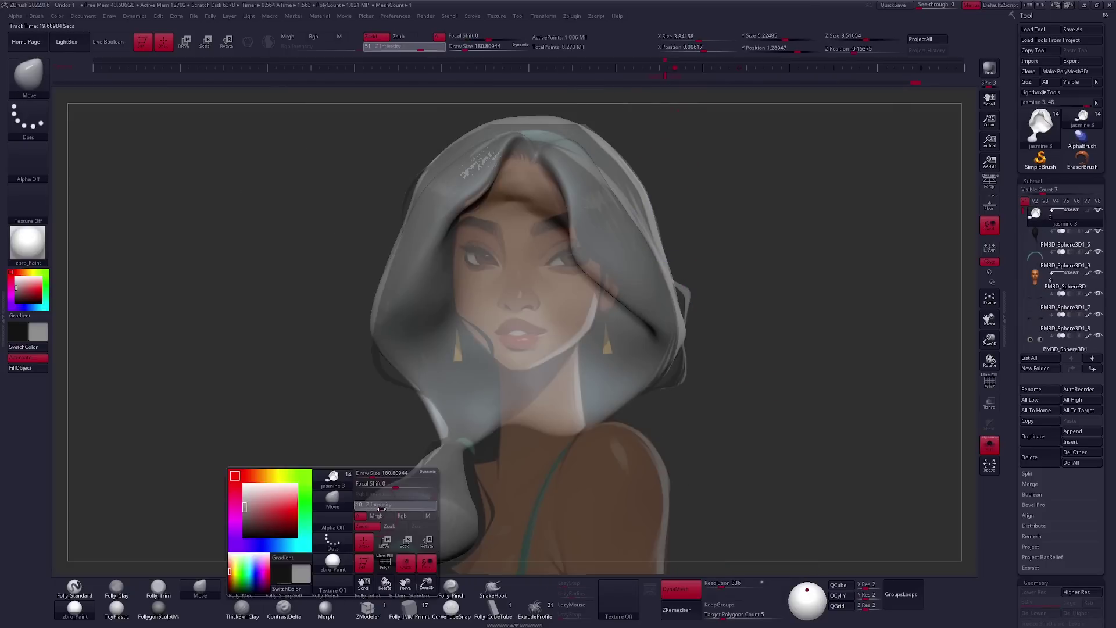
key(shift+s)
key(space)
click(782, 313)
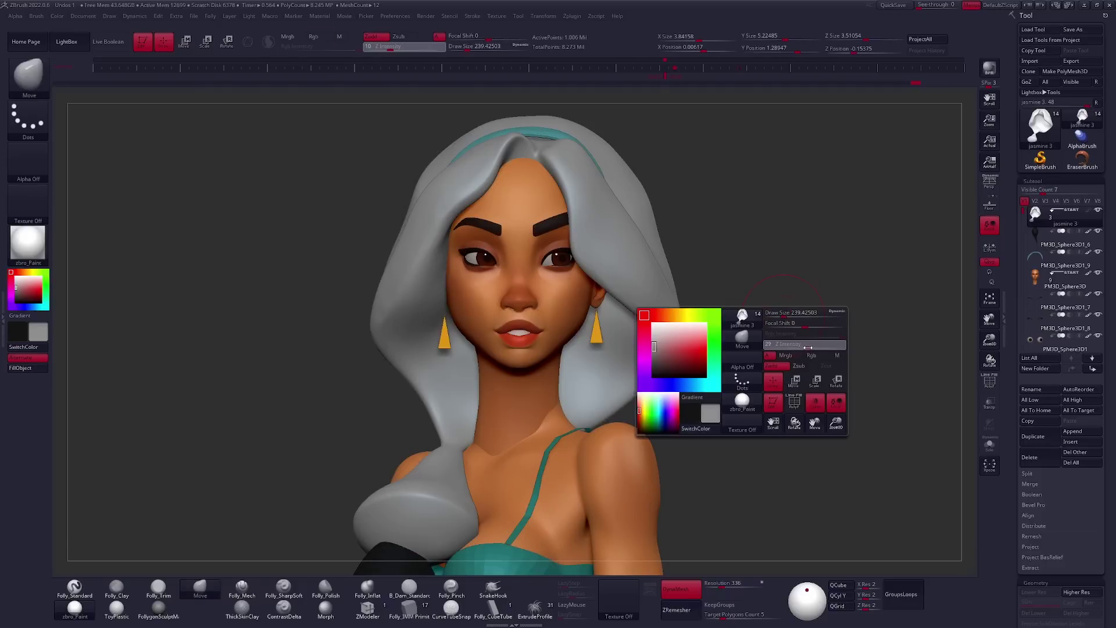
drag(808, 347, 811, 347)
Drop the hair to a lower subdivision level and view it from the side.
mouse_move(434, 456)
ctrl+right_down()
mouse_move(722, 324)
mouse_move(755, 351)
mouse_move(771, 332)
ctrl+right_up()
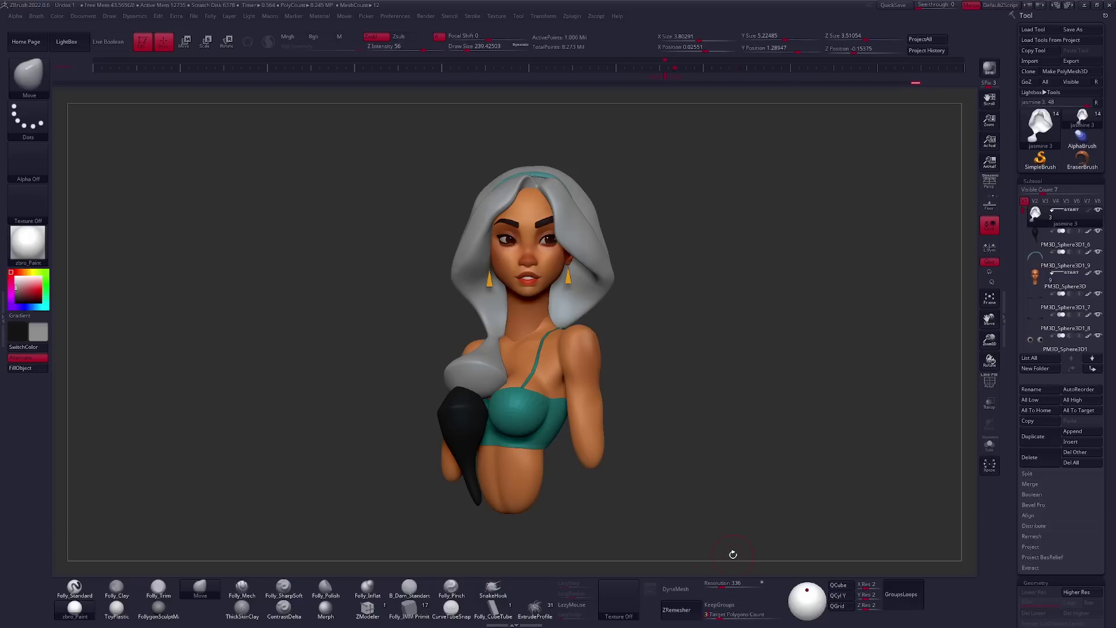
mouse_move(798, 226)
right_down()
mouse_move(662, 371)
mouse_move(531, 251)
right_up()
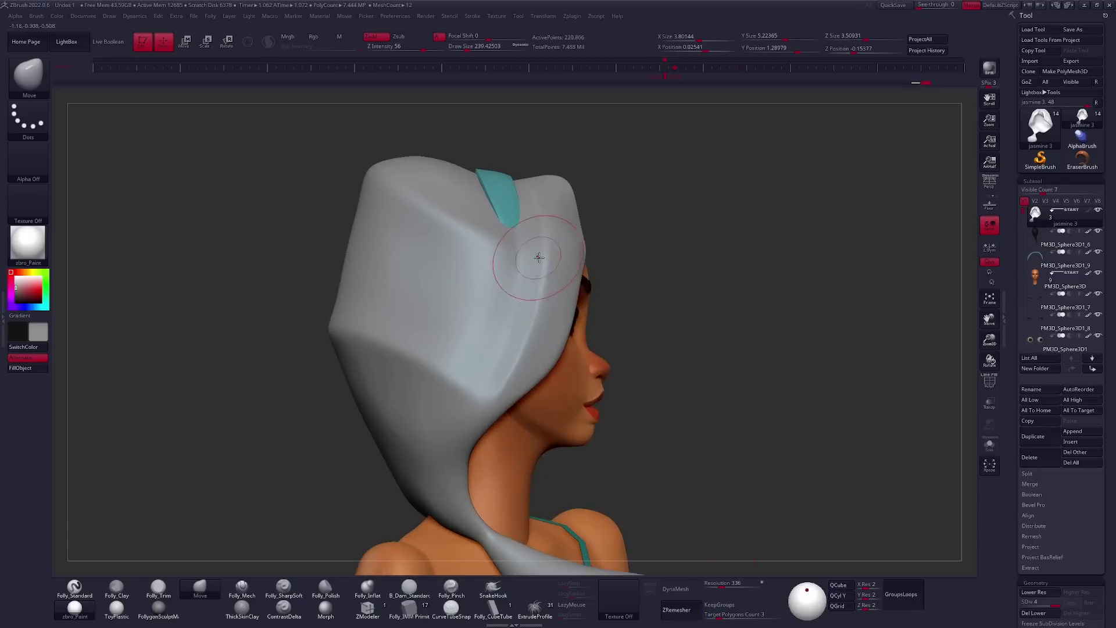
key(shift+d)
right_drag(603, 264, 601, 317)
mouse_move(574, 224)
right_down()
mouse_move(581, 279)
mouse_move(570, 328)
mouse_move(606, 269)
mouse_move(558, 349)
mouse_move(709, 343)
right_up()
key(shift+d)
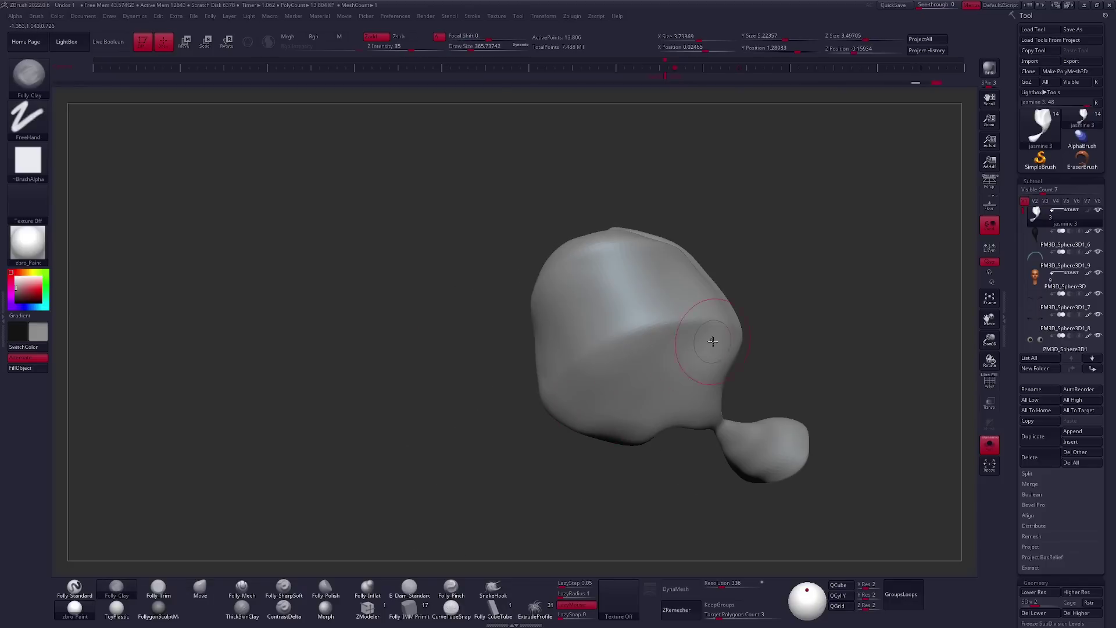
mouse_move(636, 395)
right_down()
mouse_move(645, 366)
mouse_move(641, 408)
mouse_move(658, 387)
mouse_move(625, 390)
mouse_move(635, 367)
mouse_move(645, 390)
mouse_move(670, 356)
mouse_move(567, 324)
right_up()
Cycle through the Trim, Mech and Clay brushes on the hair.
key(b)
key(t)
key(r)
key(b)
key(f)
key(m)
key(b)
key(f)
key(c)
Push the hair mass outward with Move, show it black and compare with the reference.
key(b)
key(m)
key(v)
drag(567, 324, 575, 314)
mouse_move(575, 314)
right_down()
mouse_move(561, 326)
mouse_move(611, 406)
right_up()
right_drag(488, 285, 520, 328)
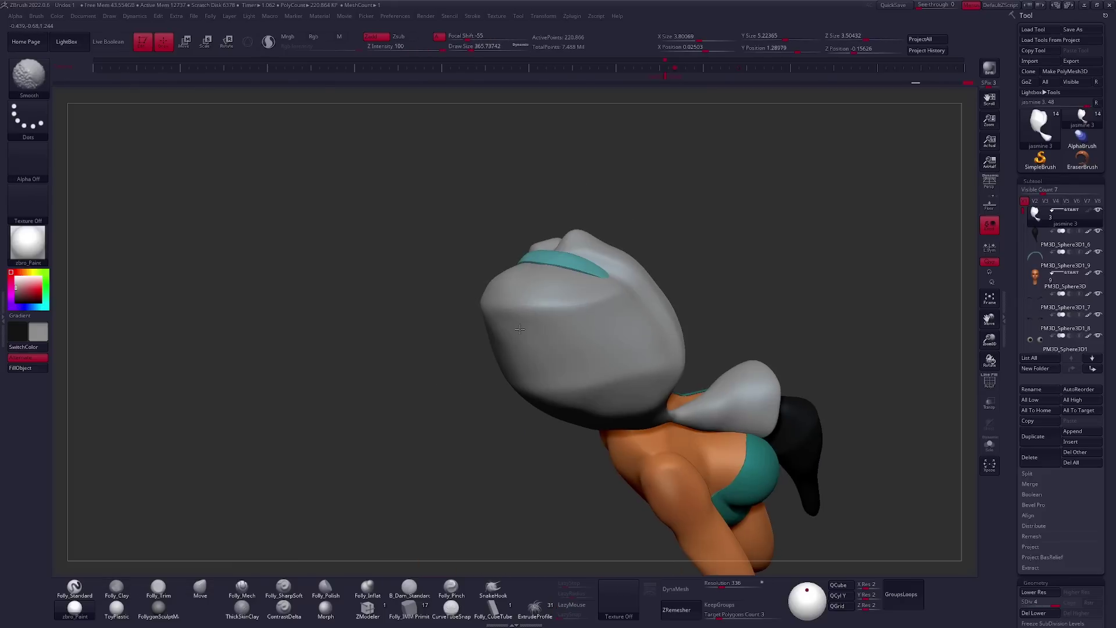
mouse_move(601, 317)
right_down()
mouse_move(560, 377)
mouse_move(819, 347)
mouse_move(571, 344)
mouse_move(613, 289)
mouse_move(779, 378)
mouse_move(754, 372)
mouse_move(663, 291)
right_up()
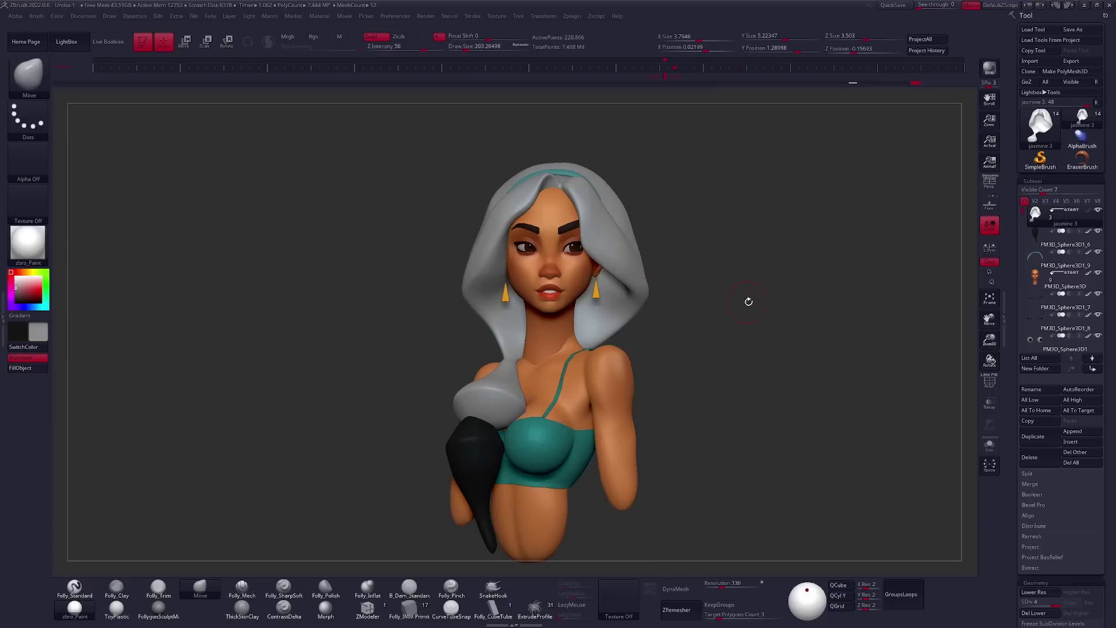
ctrl+right_drag(747, 302, 727, 300)
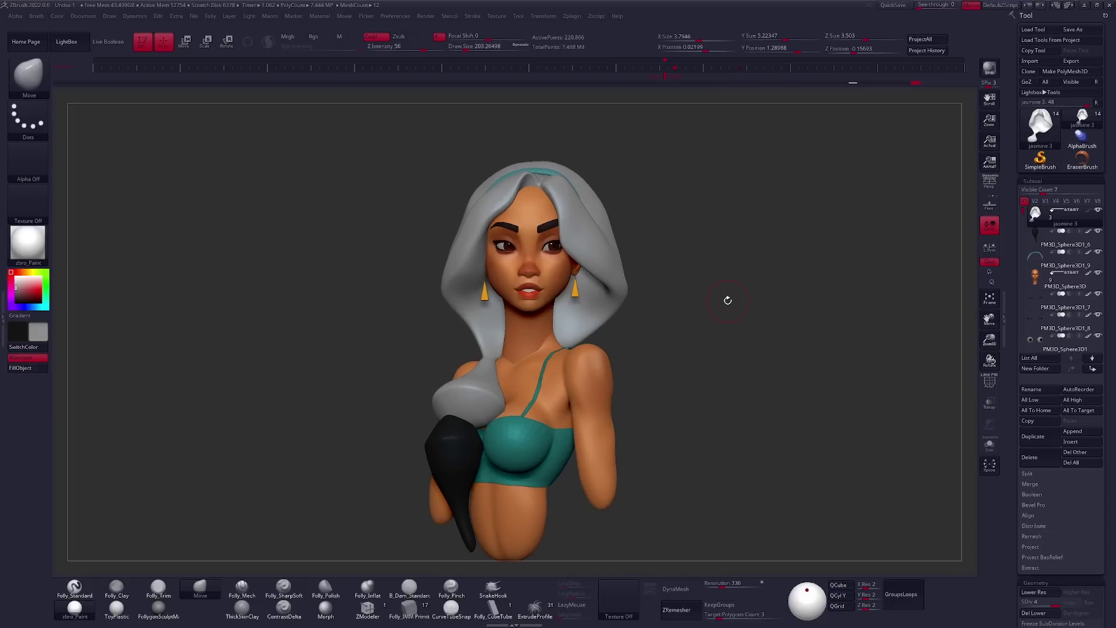
key(v)
key(v)
key(v)
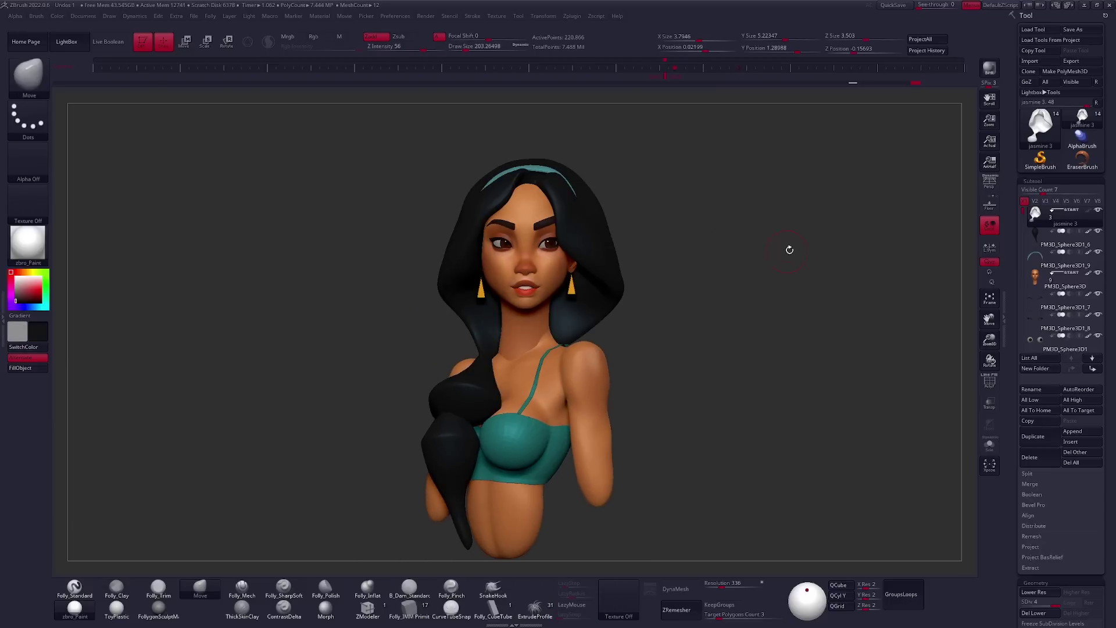
click(666, 78)
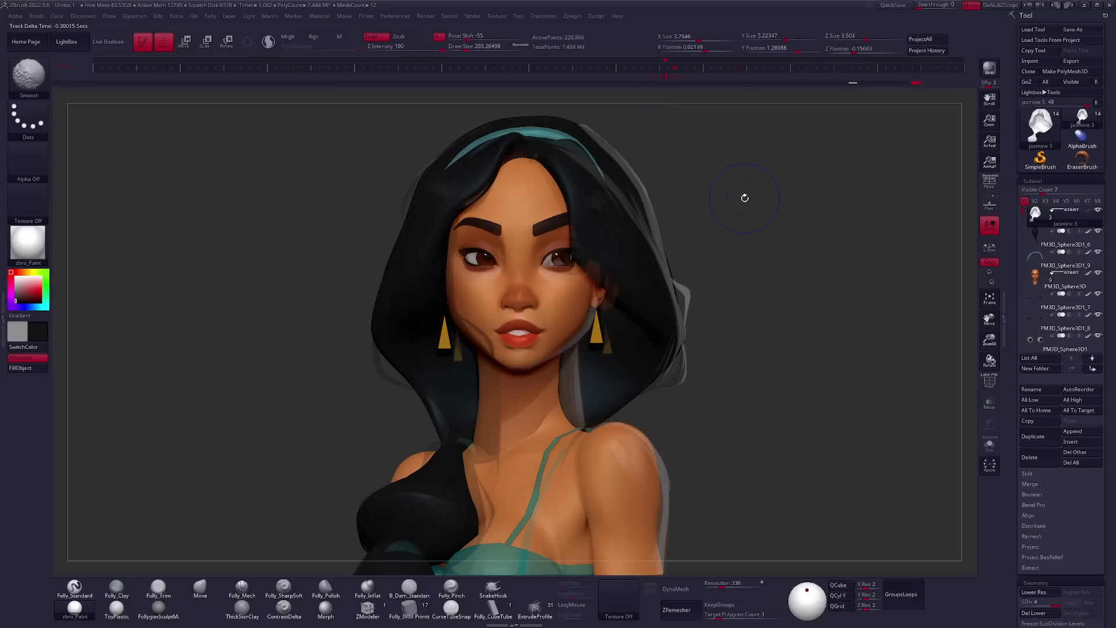
Solo the PM3D_Sphere3D1_6 shoulder hair piece and move it with Transpose.
key(alt+Down)
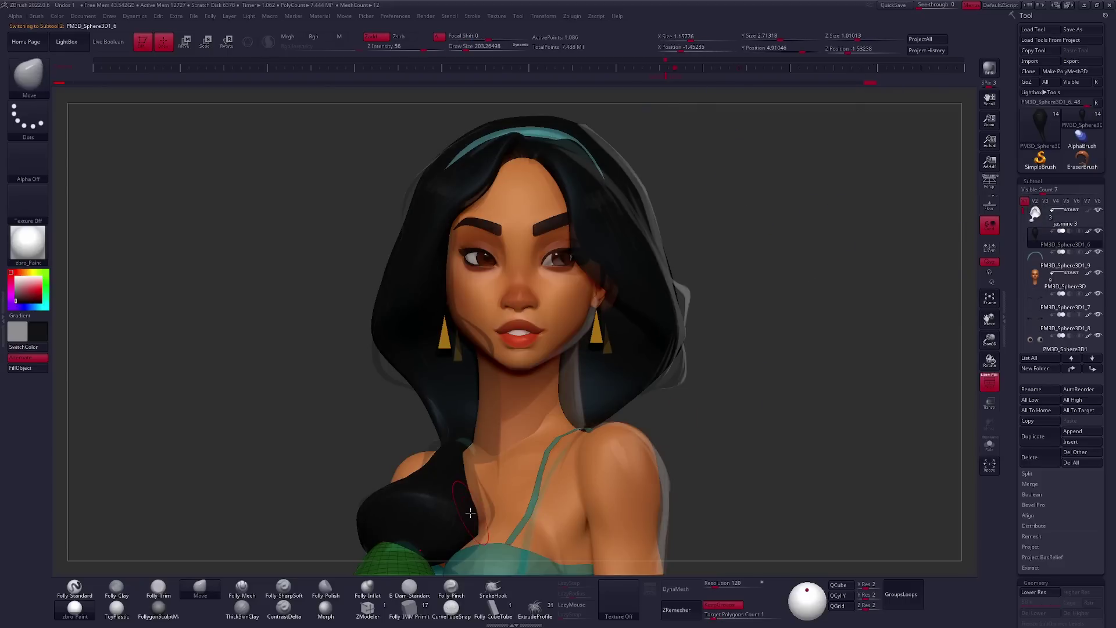
key(ctrl+shift+s)
key(w)
shift+drag(462, 487, 462, 417)
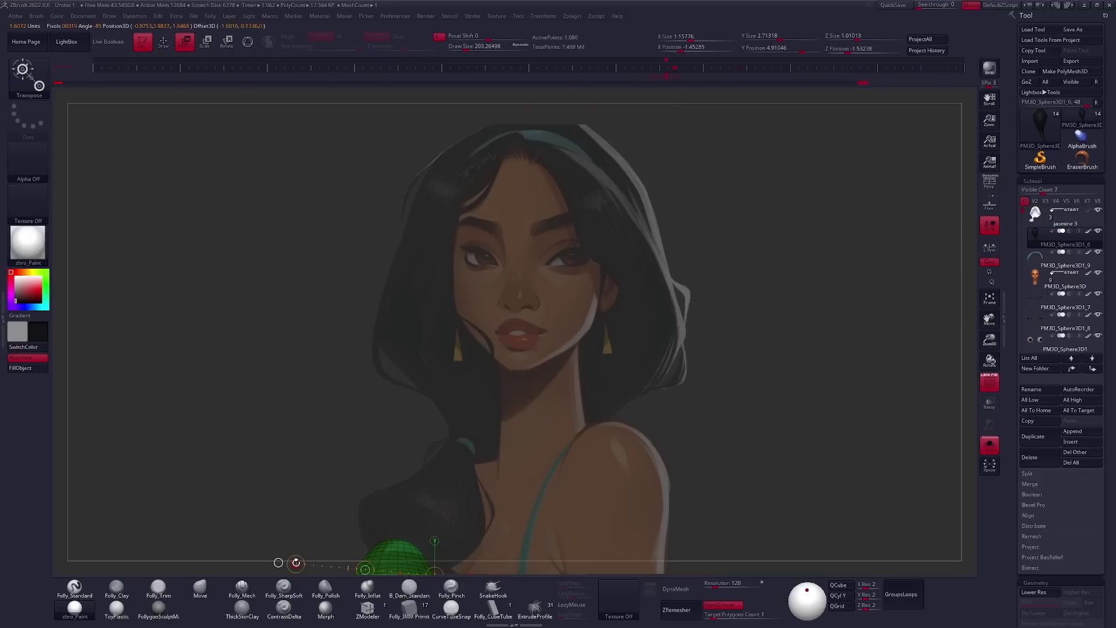
Mask the piece's upper section and realign it against the reference camera view.
key(q)
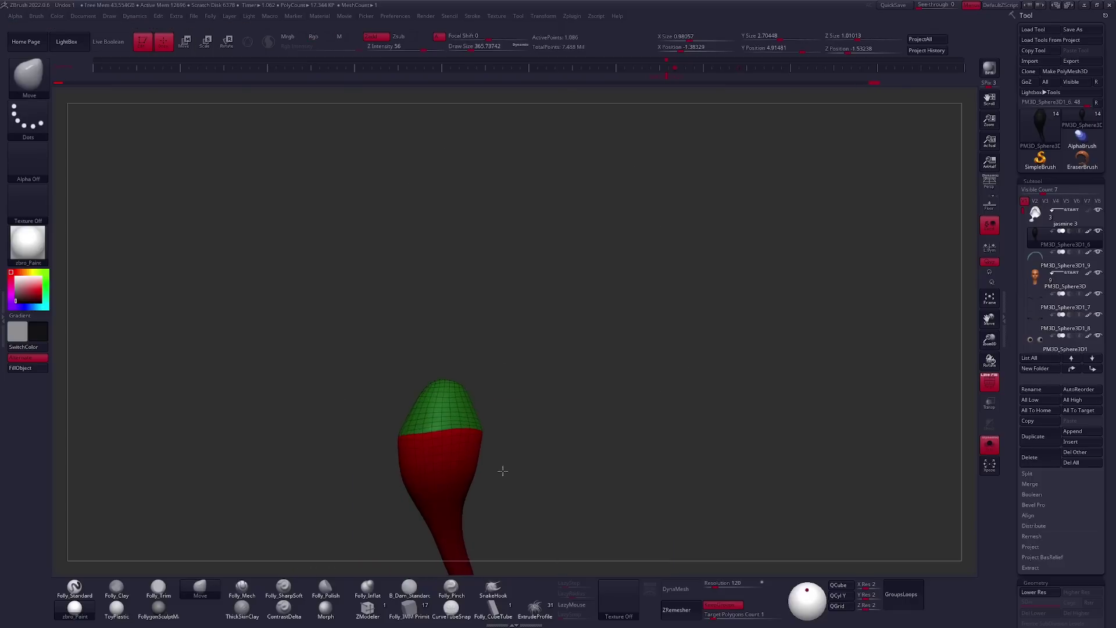
mouse_move(489, 410)
ctrl+mouse_down()
mouse_move(394, 480)
mouse_move(465, 431)
ctrl+mouse_up()
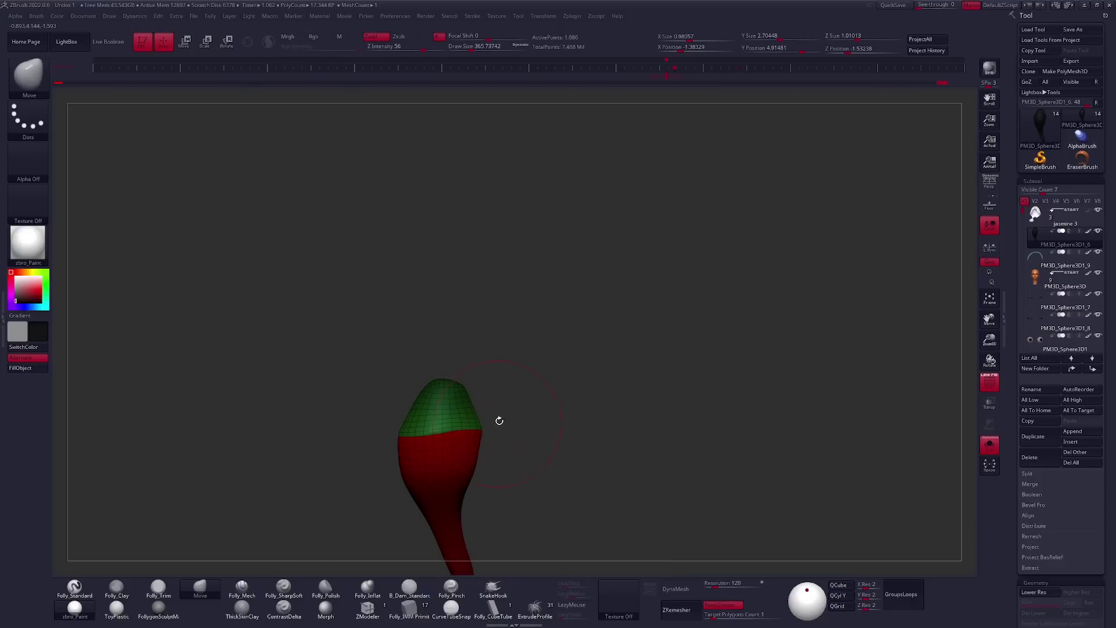
key(w)
click(664, 75)
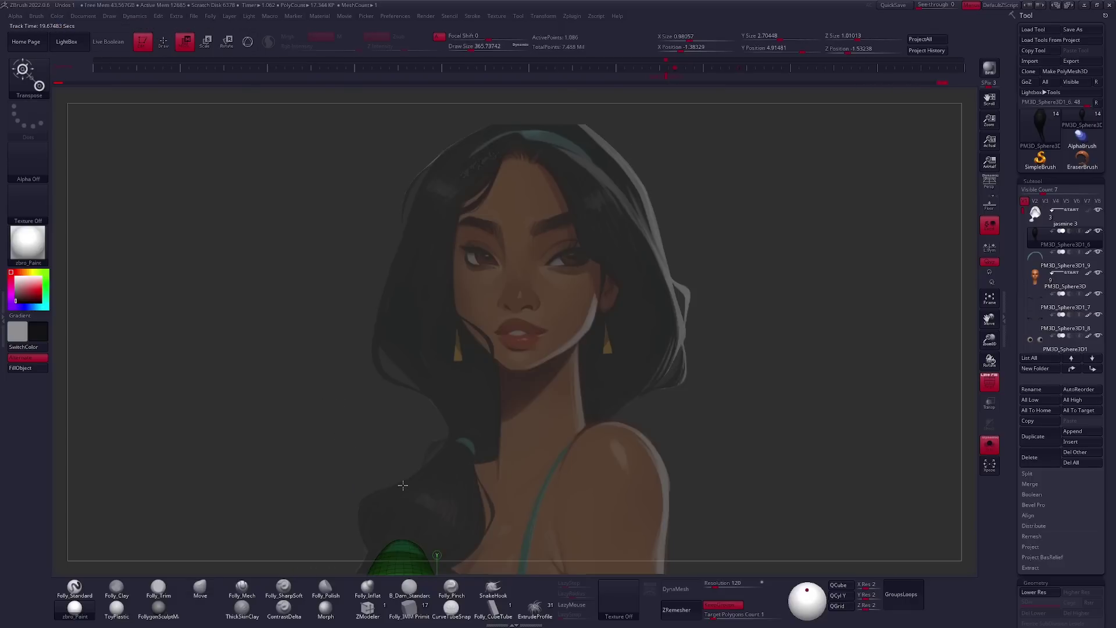
click(666, 82)
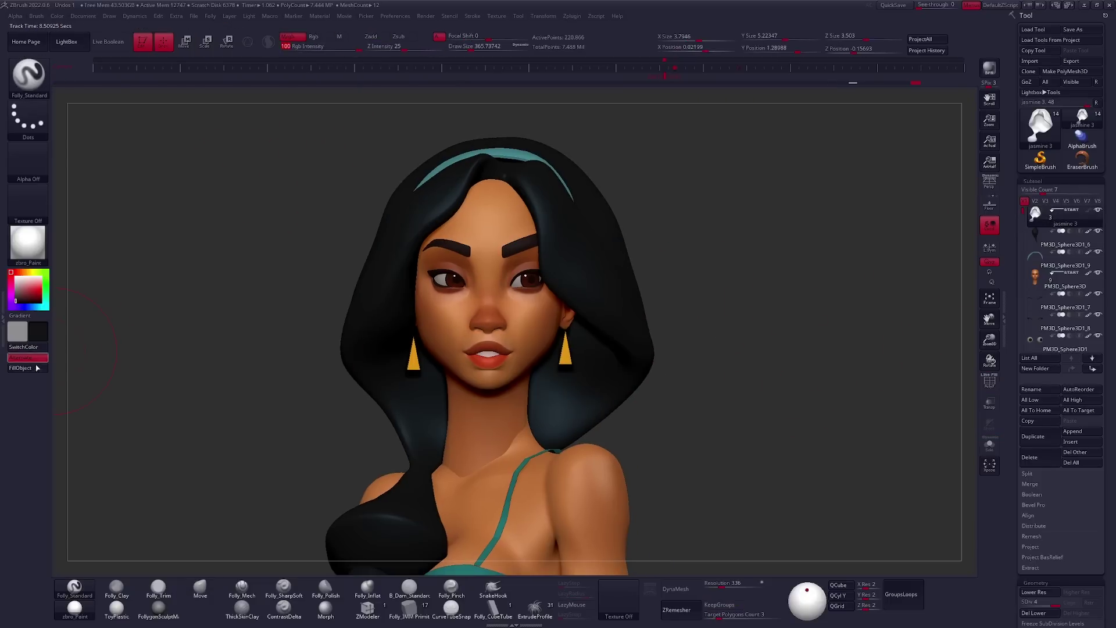
key(b)
key(m)
key(v)
click(1041, 284)
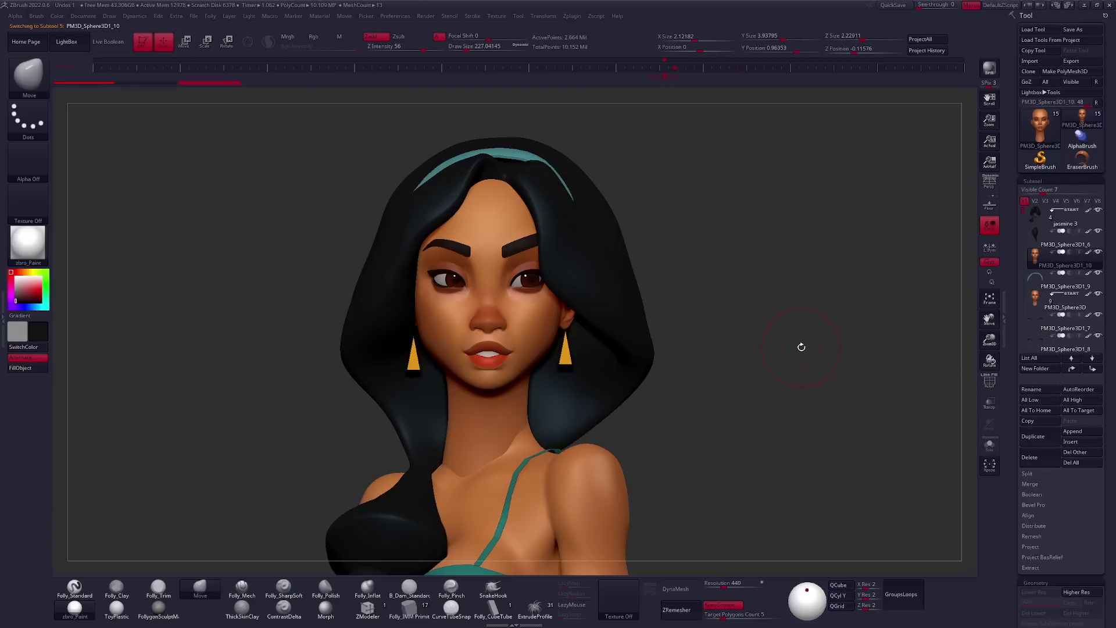
With the head soloed, draw a curve tube strand beside the head.
key(ctrl+shift+alt+s)
drag(635, 364, 529, 445)
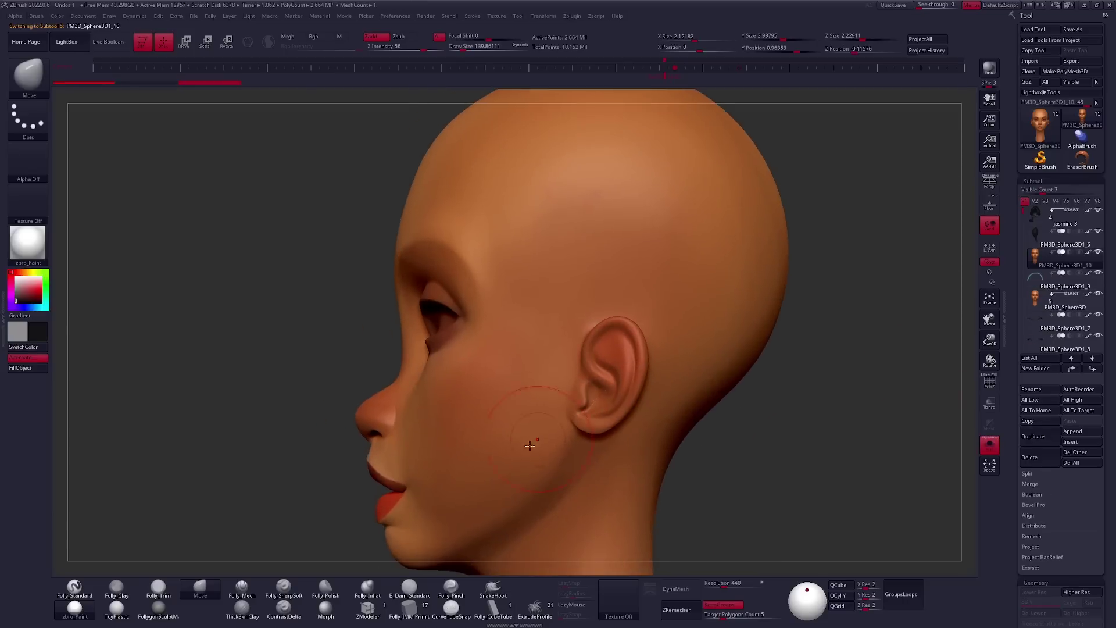
click(3, 407)
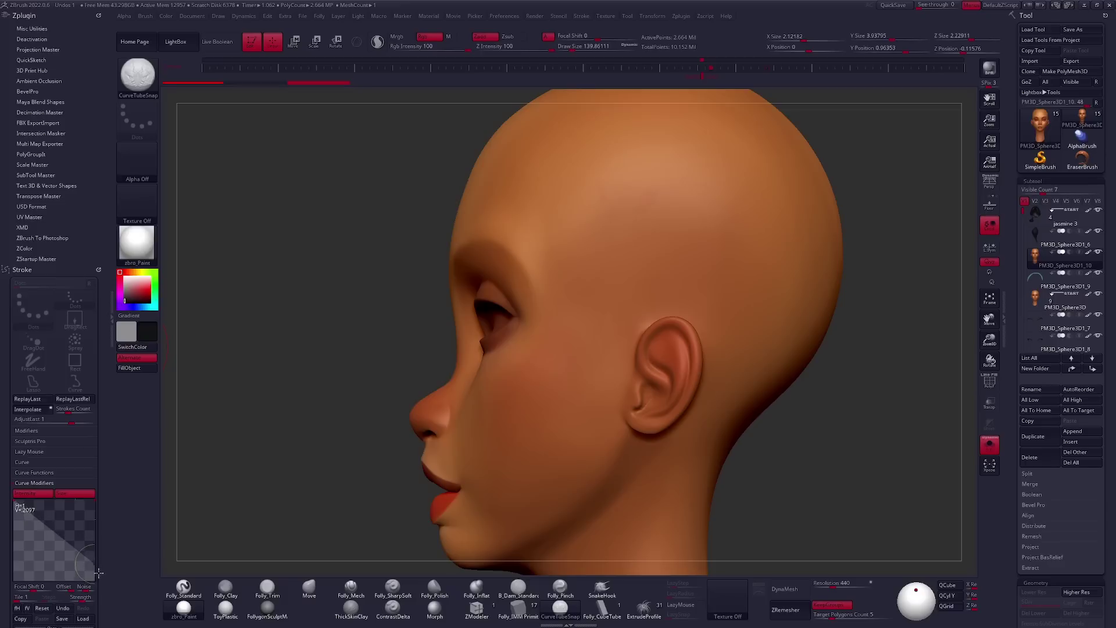
click(111, 360)
key(space)
alt+drag(577, 272, 554, 246)
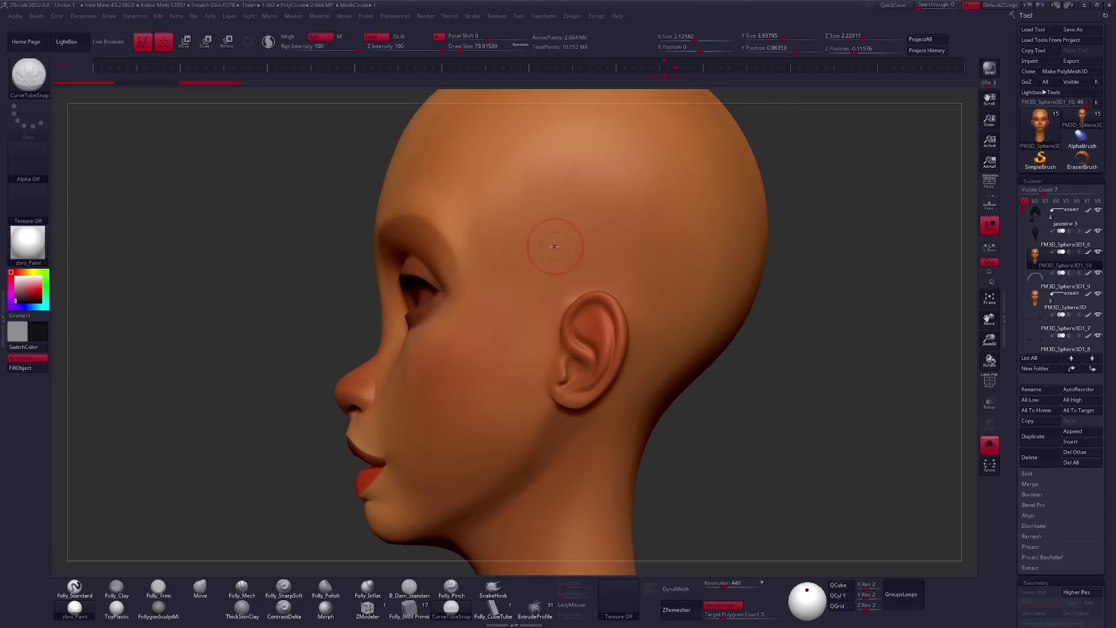
drag(535, 407, 538, 410)
Rotate the tubes upright beside the ears with Transpose and check both profiles.
right_drag(616, 439, 587, 383)
key(w)
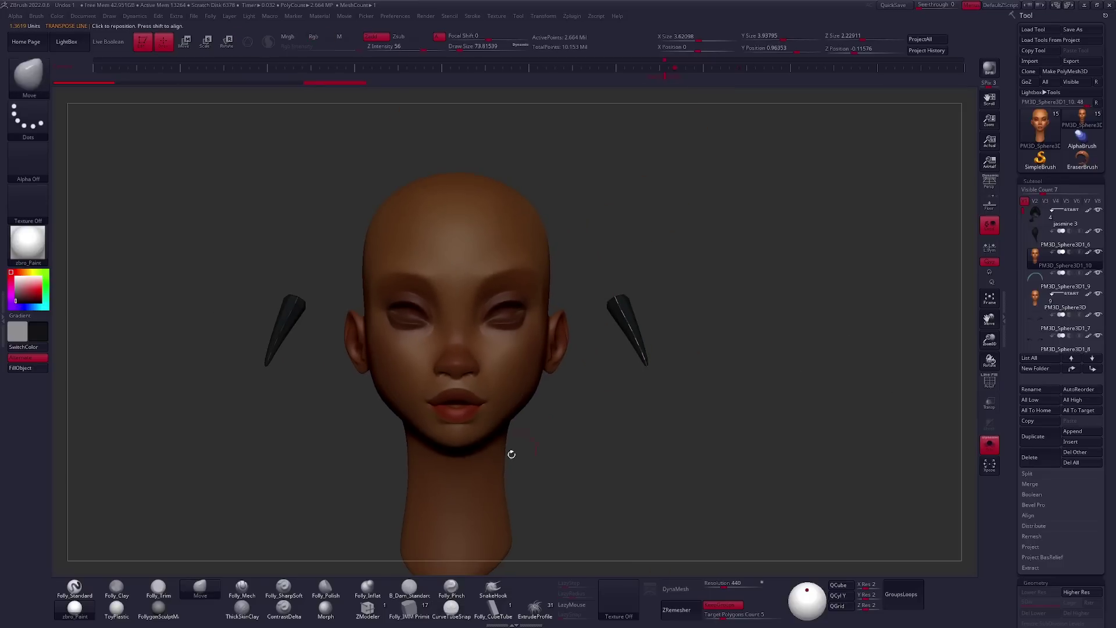
key(w)
drag(648, 374, 614, 297)
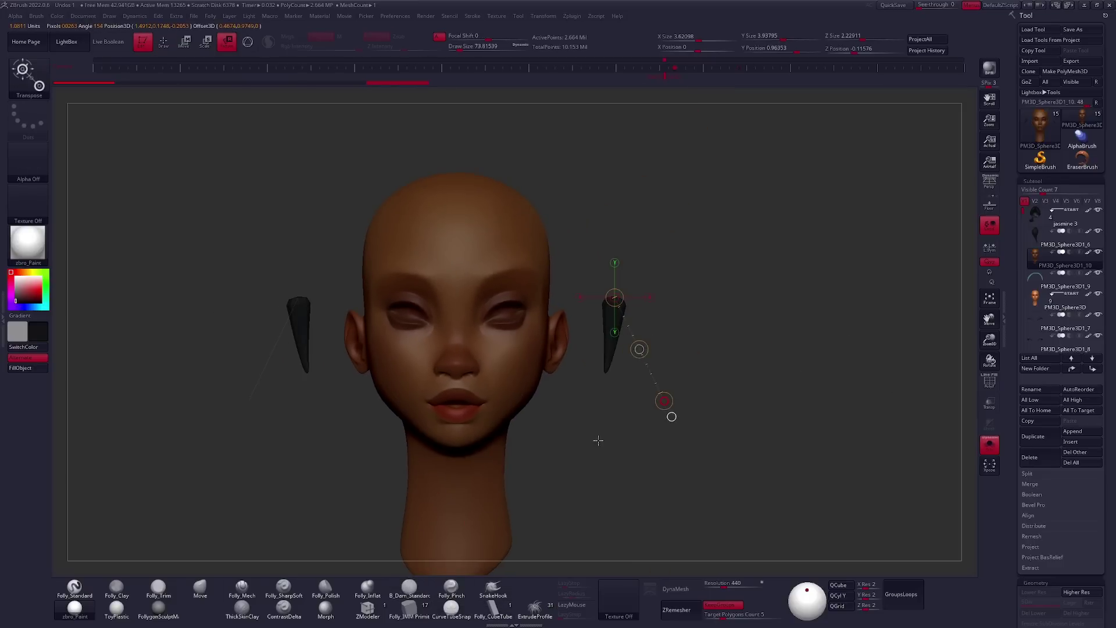
drag(598, 440, 577, 361)
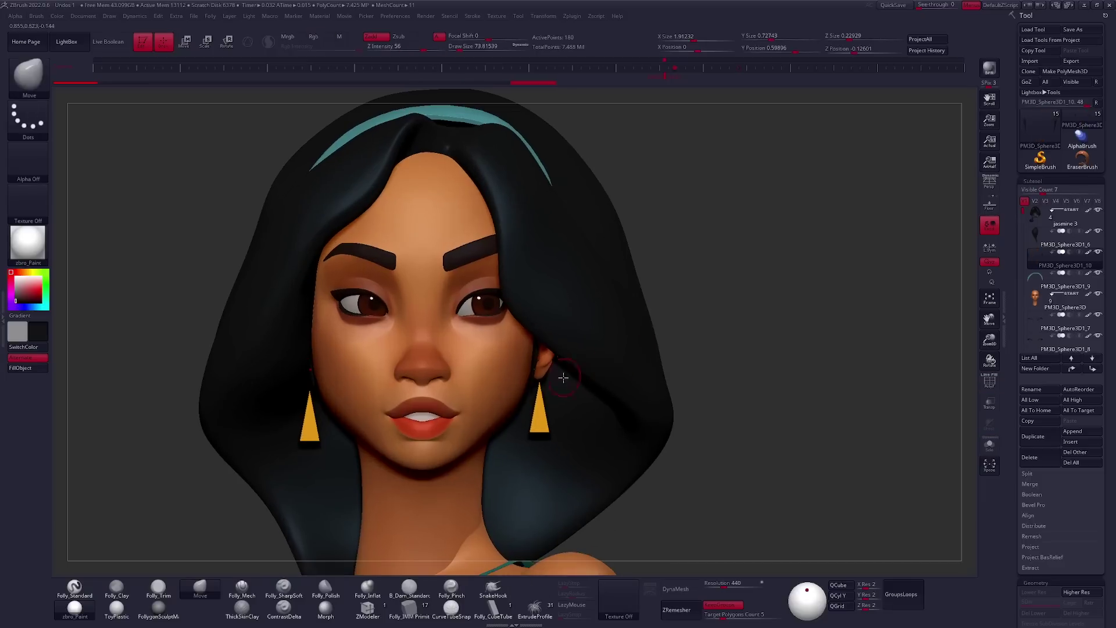
mouse_move(563, 378)
right_down()
mouse_move(635, 336)
mouse_move(541, 352)
mouse_move(576, 350)
right_up()
right_drag(590, 402, 550, 414)
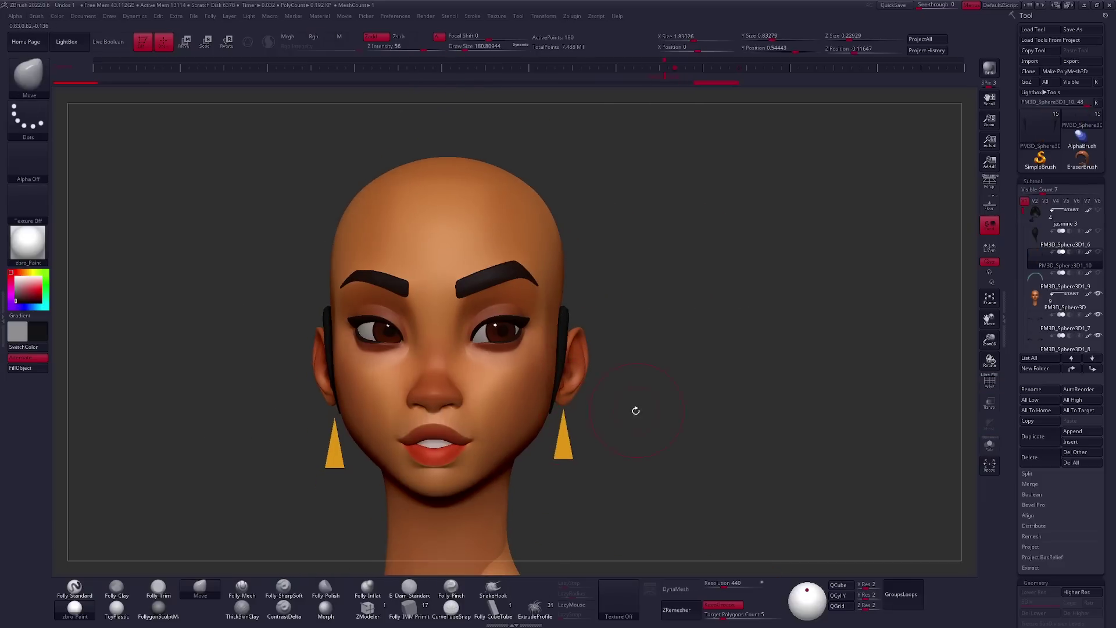
right_drag(637, 407, 563, 401)
Show the ear piece's polygroups and wireframe and inspect it from front and side.
key(w)
key(q)
key(shift+f)
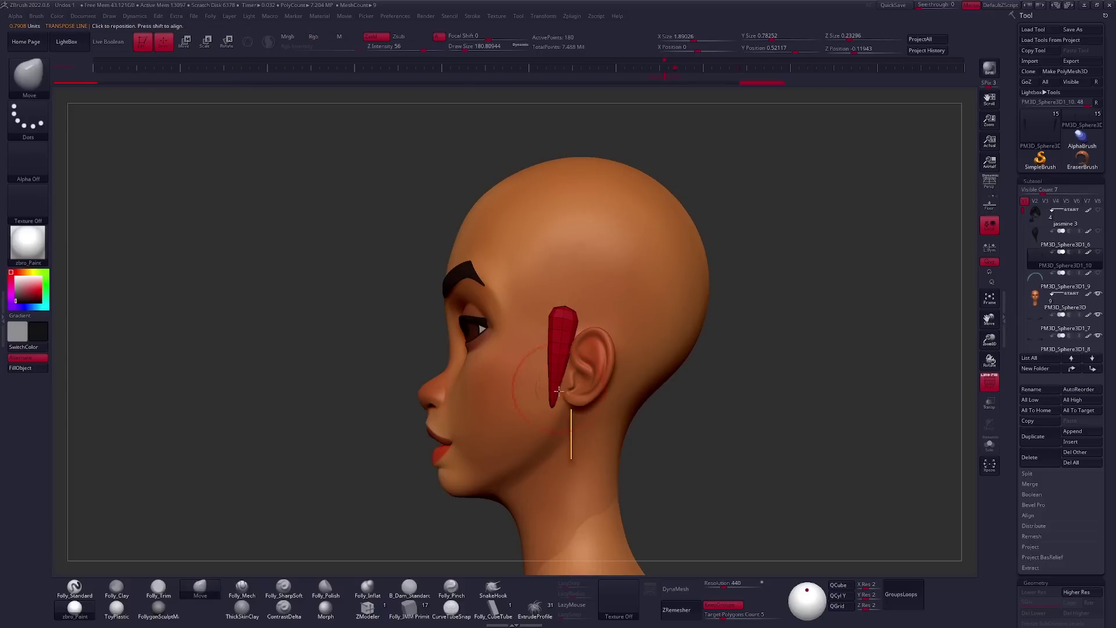
right_drag(569, 390, 613, 375)
right_drag(573, 330, 611, 349)
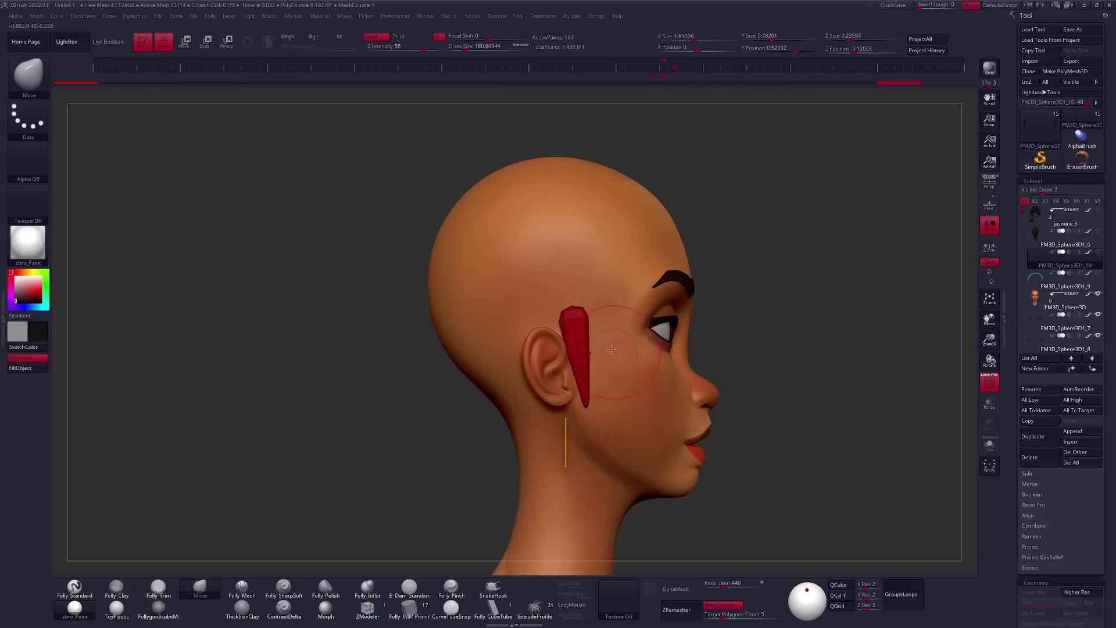
right_drag(569, 286, 604, 343)
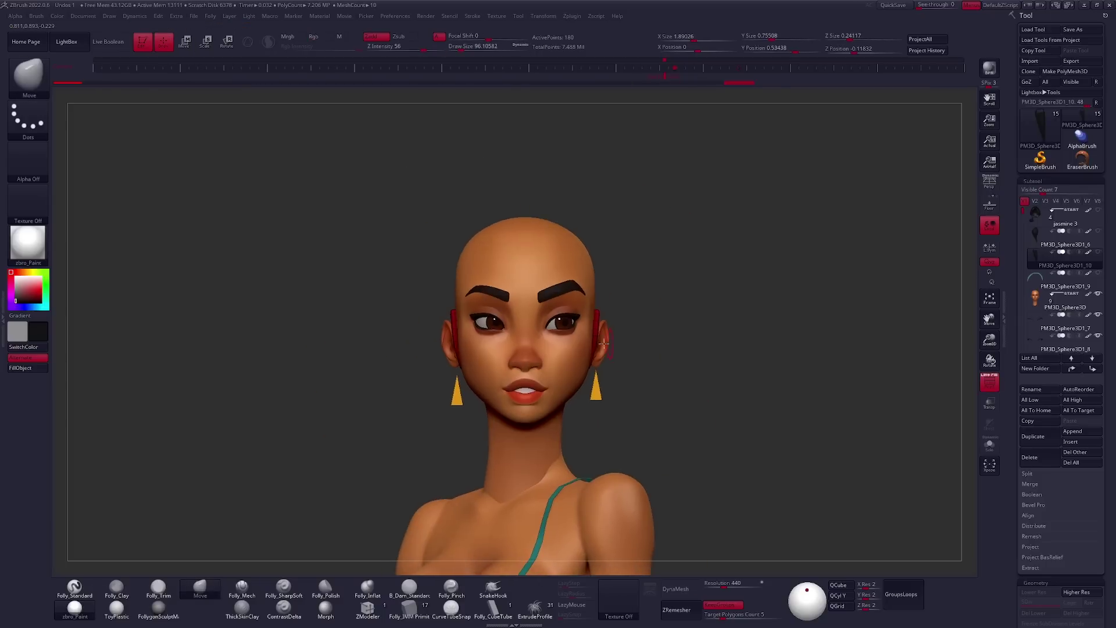
mouse_move(805, 149)
right_down()
mouse_move(734, 343)
mouse_move(703, 357)
mouse_move(841, 282)
right_up()
key(space)
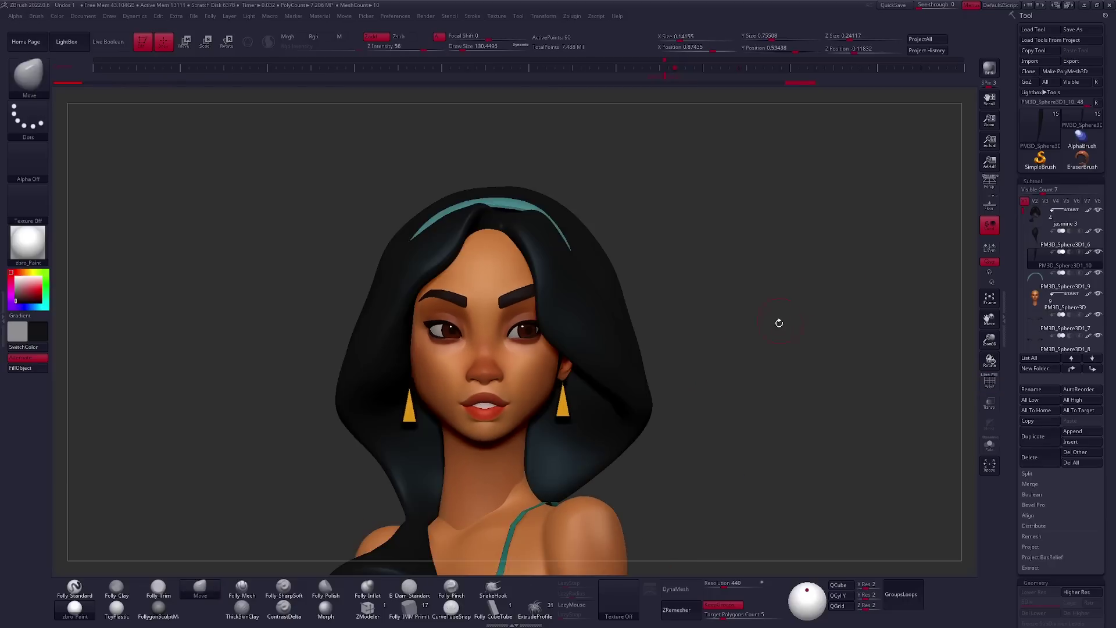
key(space)
Duplicate the hair subtool as a new piece for the strands.
mouse_move(790, 326)
right_down()
mouse_move(802, 294)
mouse_move(819, 299)
mouse_move(794, 301)
right_up()
click(1034, 441)
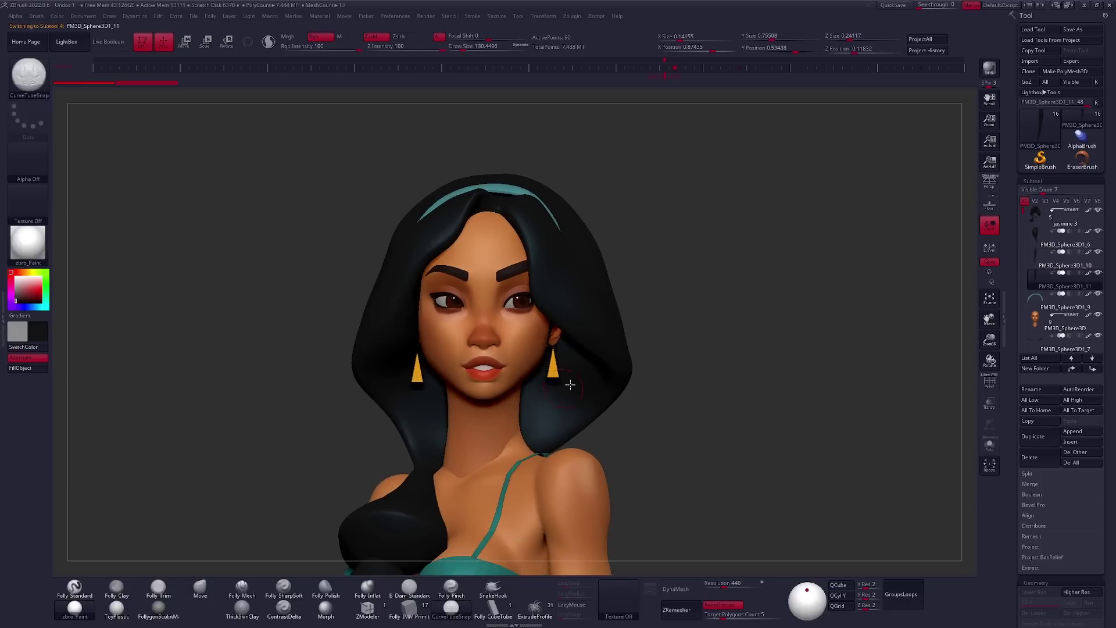
alt+right_drag(634, 346, 659, 369)
drag(663, 413, 657, 399)
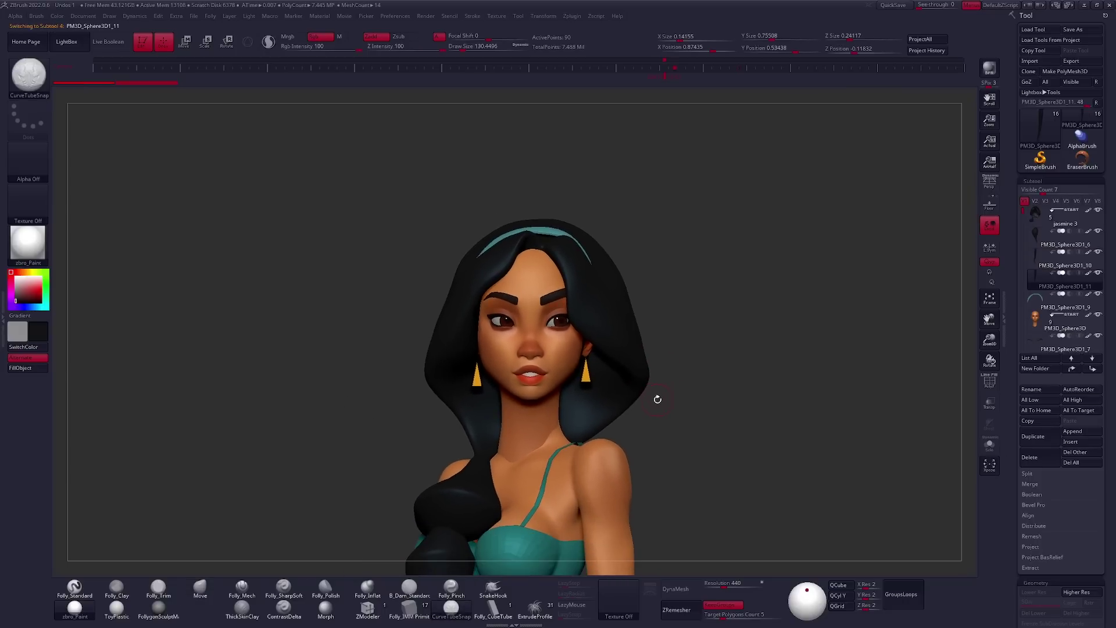
drag(500, 268, 525, 235)
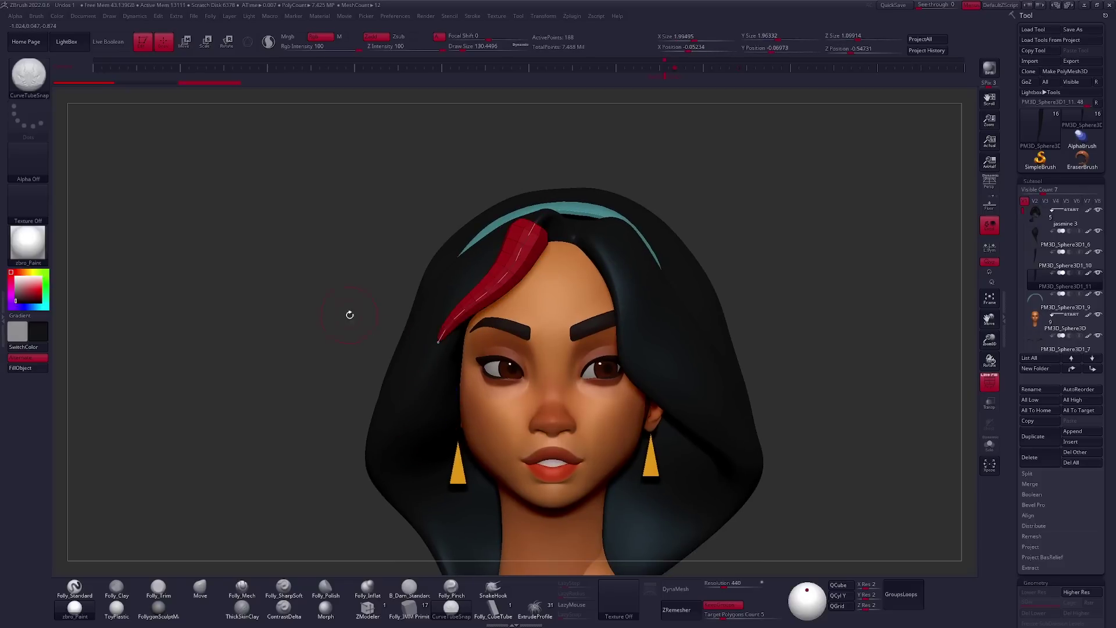
Adjust the brush size and frame the face from the front.
key(space)
drag(348, 314, 460, 378)
drag(487, 314, 668, 341)
key(space)
drag(610, 371, 505, 331)
mouse_move(452, 390)
mouse_down()
mouse_move(473, 350)
mouse_move(461, 356)
mouse_up()
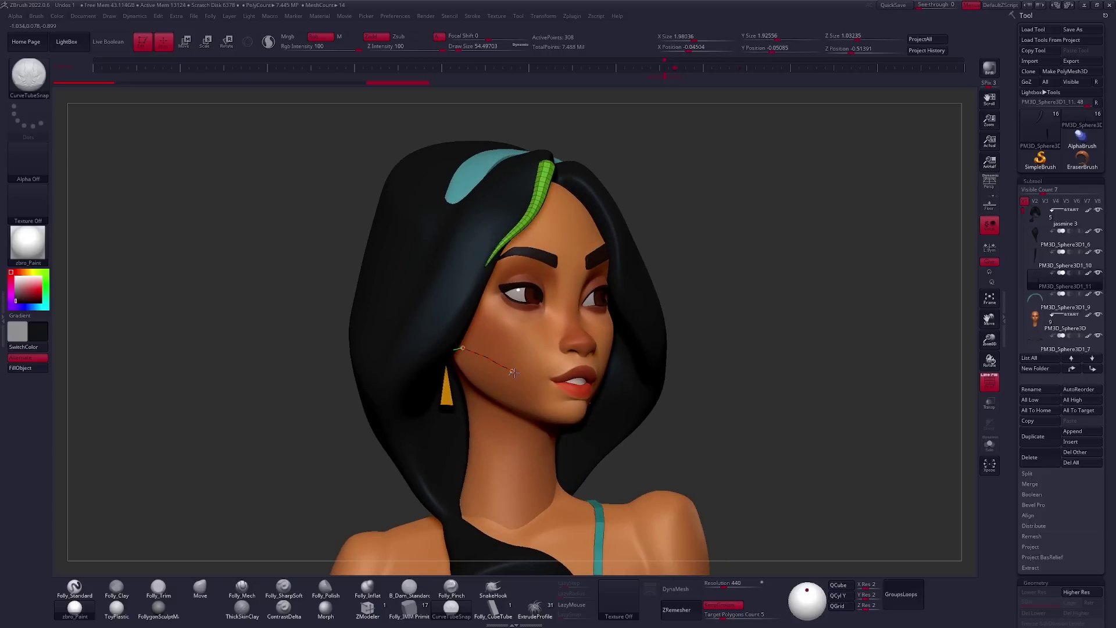
mouse_move(657, 377)
mouse_down()
mouse_move(709, 386)
mouse_move(480, 298)
mouse_move(437, 258)
mouse_move(431, 296)
mouse_up()
drag(469, 417, 395, 293)
mouse_move(394, 293)
right_down()
mouse_move(438, 334)
mouse_move(448, 326)
mouse_move(659, 381)
mouse_move(519, 299)
right_up()
Draw curve tube strands along the black hair and check them from behind.
drag(518, 299, 538, 317)
mouse_move(573, 393)
right_down()
mouse_move(625, 396)
mouse_move(542, 371)
right_up()
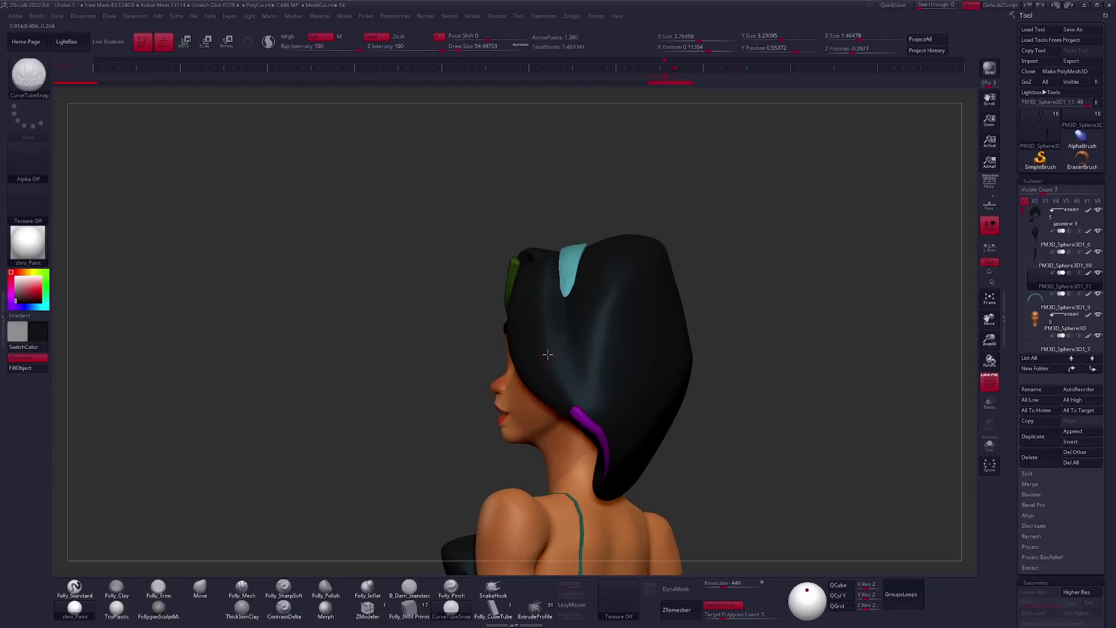
mouse_move(645, 390)
right_down()
mouse_move(688, 401)
mouse_move(562, 411)
mouse_move(623, 429)
right_up()
mouse_move(543, 440)
right_down()
mouse_move(531, 448)
mouse_move(593, 407)
mouse_move(722, 357)
mouse_move(594, 288)
right_up()
Solo the new strands with polygroup colours, then show the full bust again.
key(Down)
key(shift+f)
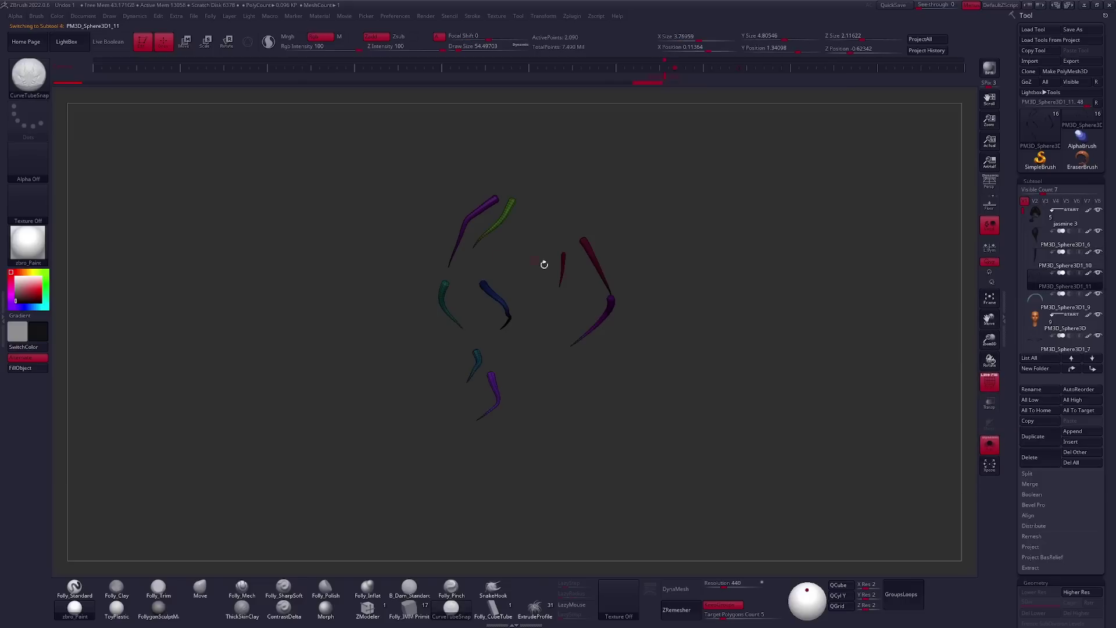
key(b)
click(685, 273)
key(shift+f)
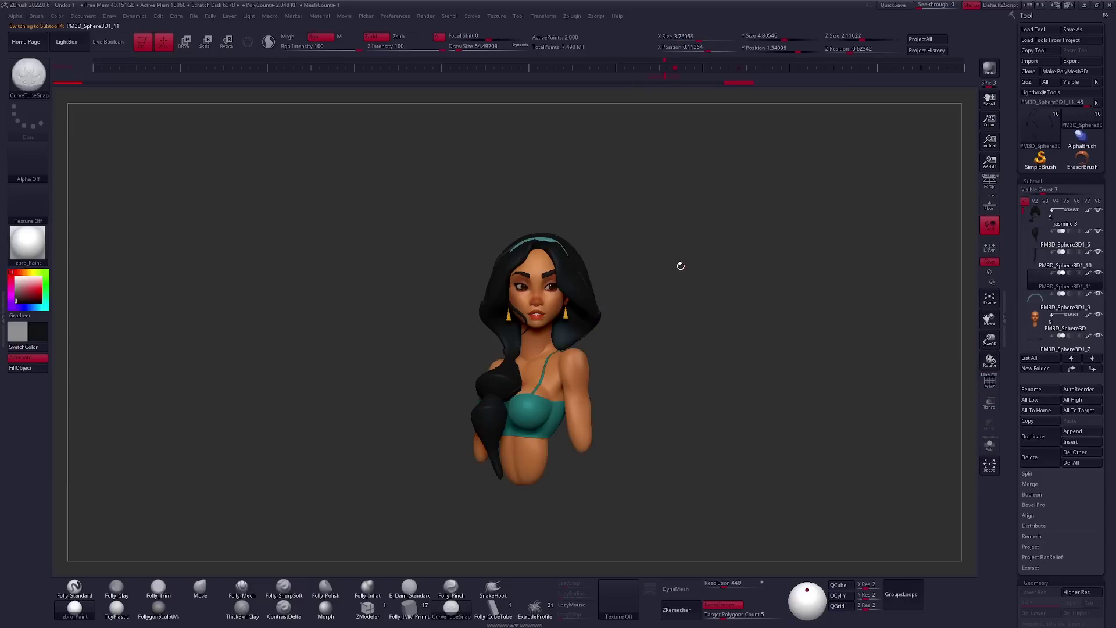
Make the strap PM3D_Sphere3D1_10 the active subtool, shown in polygroup colours, for polygon-level ZModeler editing.
click(1024, 265)
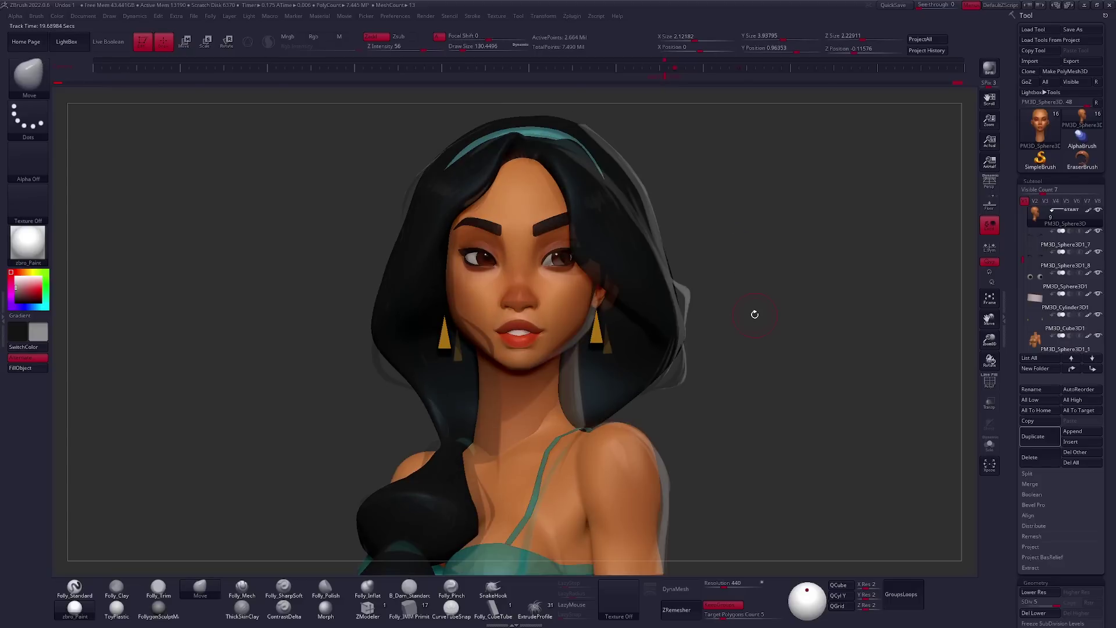
key(shift+f)
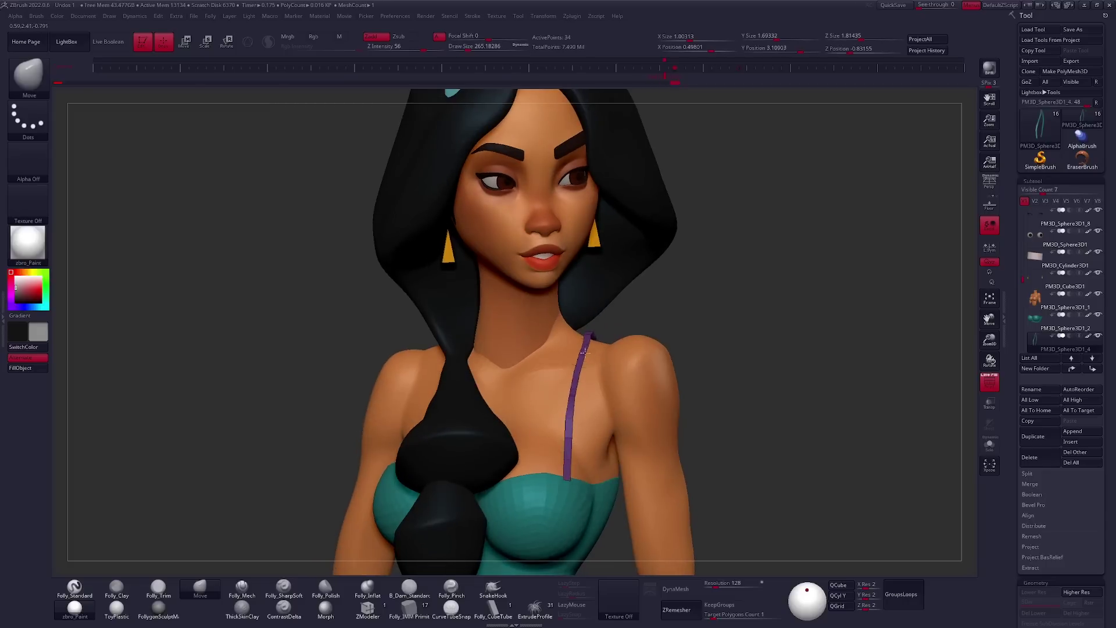
drag(587, 352, 606, 428)
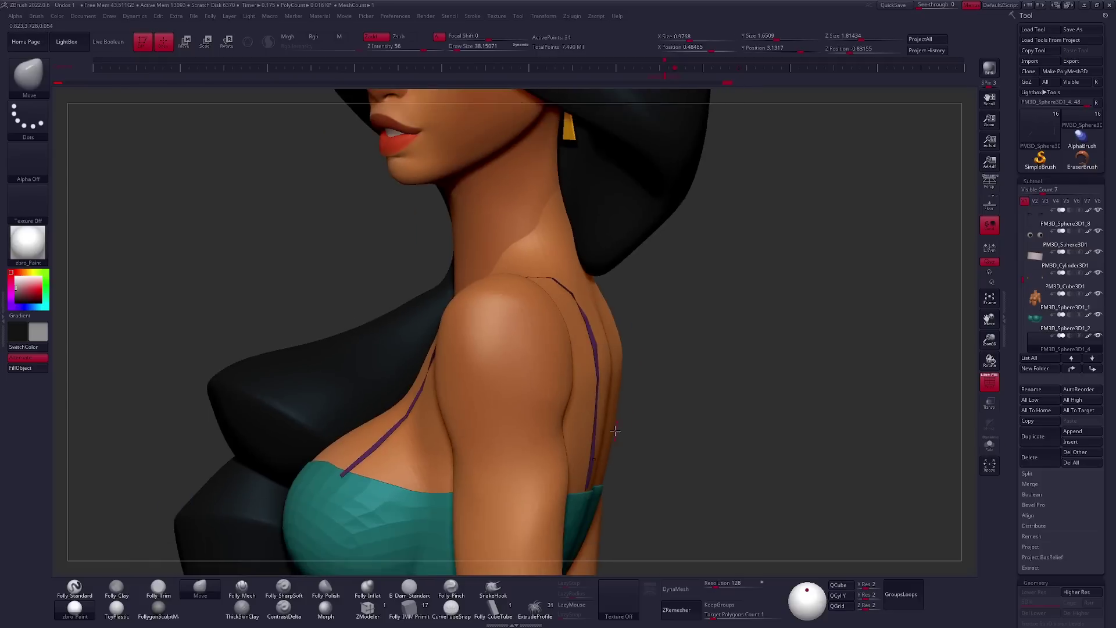
click(368, 607)
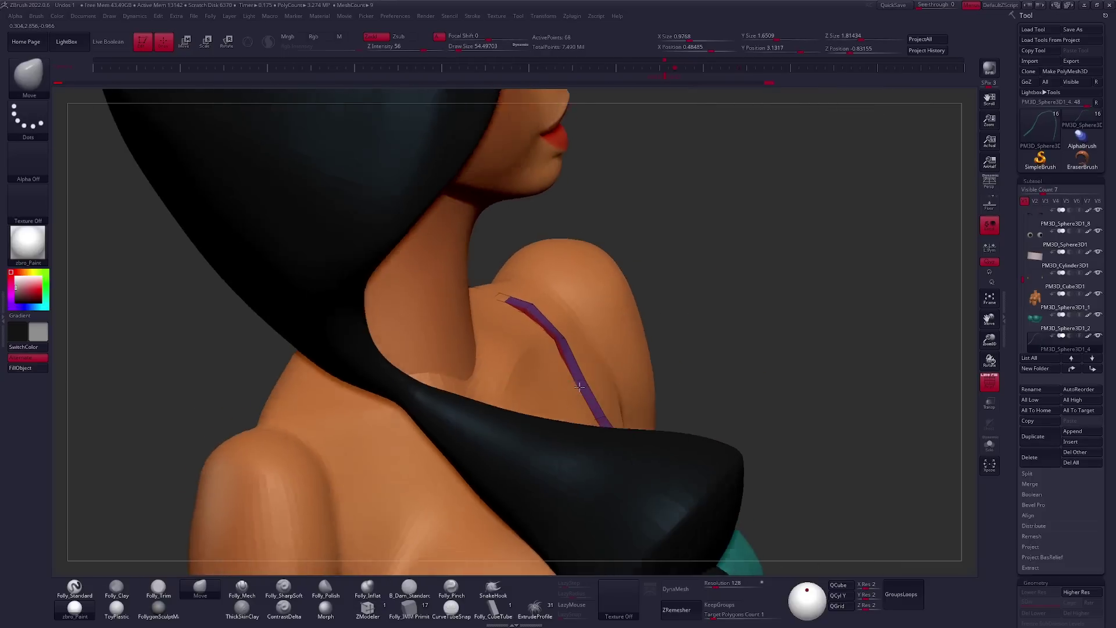
mouse_move(593, 398)
right_down()
mouse_move(602, 431)
mouse_move(649, 400)
right_up()
right_drag(605, 439, 602, 419)
Adjust the strap around the neck and shoulder, checking back, side and front views.
right_click(603, 420)
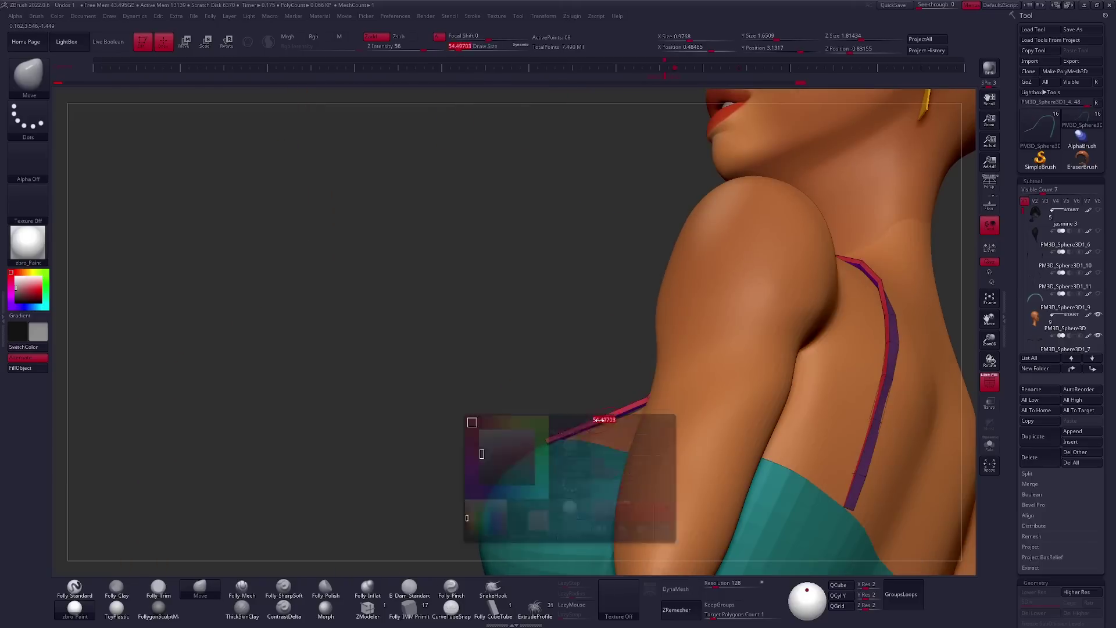
right_drag(553, 446, 695, 412)
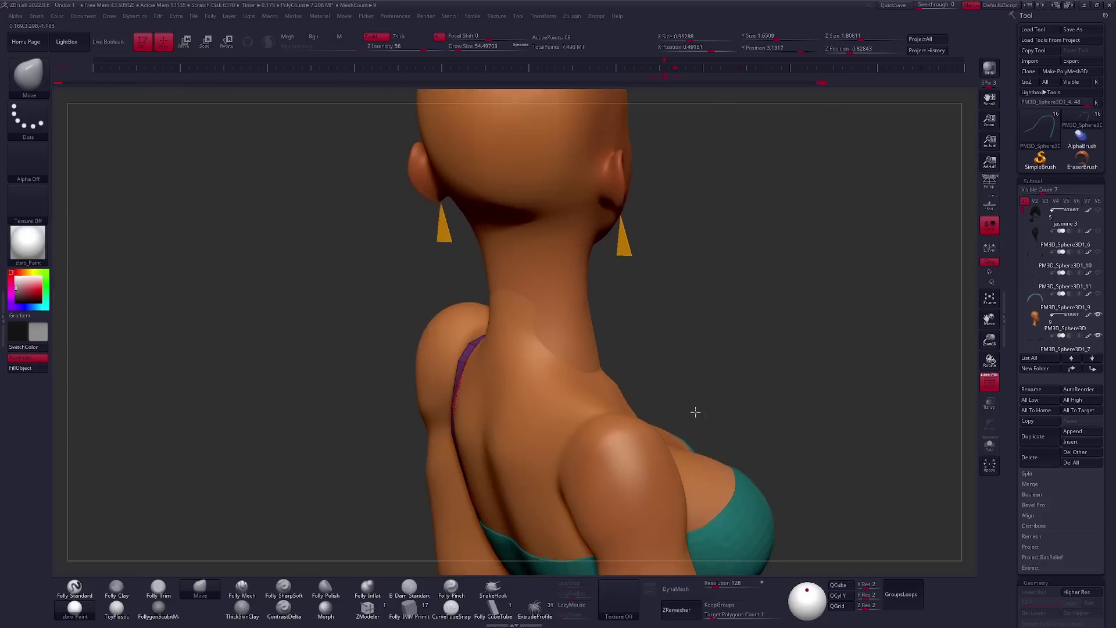
right_click(512, 453)
mouse_move(511, 454)
right_down()
mouse_move(604, 435)
mouse_move(604, 403)
right_up()
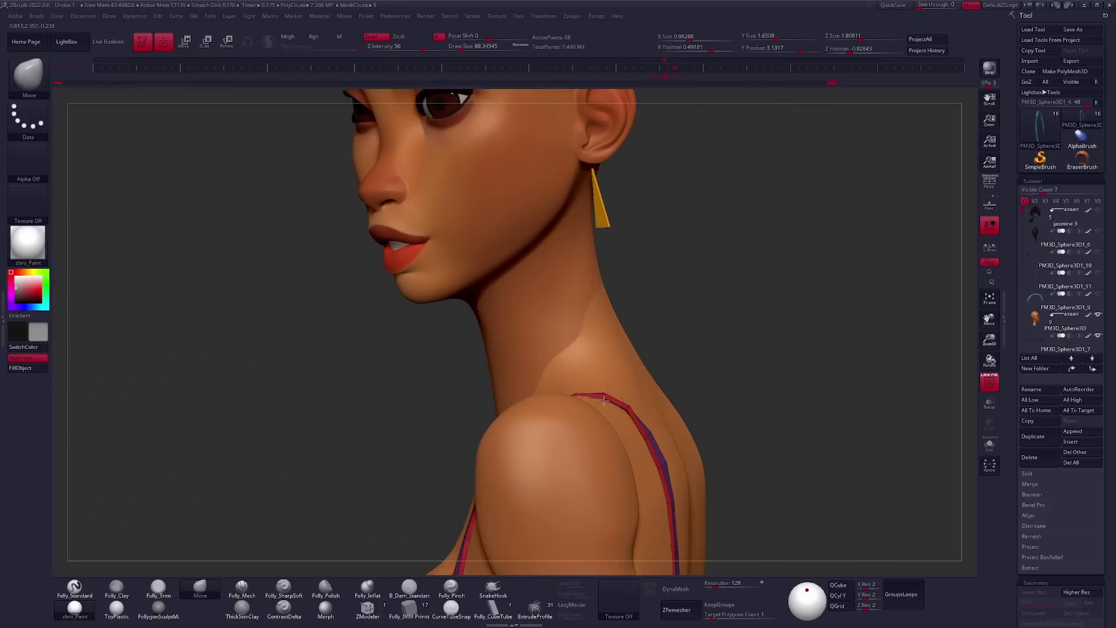
mouse_move(630, 409)
right_down()
mouse_move(581, 400)
mouse_move(674, 378)
mouse_move(620, 384)
right_up()
Solo the strap, drop it to its lower subdivision level and shrink the Move brush.
key(ctrl+shift+s)
key(ctrl+shift+s)
key(ctrl+shift+s)
key(ctrl+shift+s)
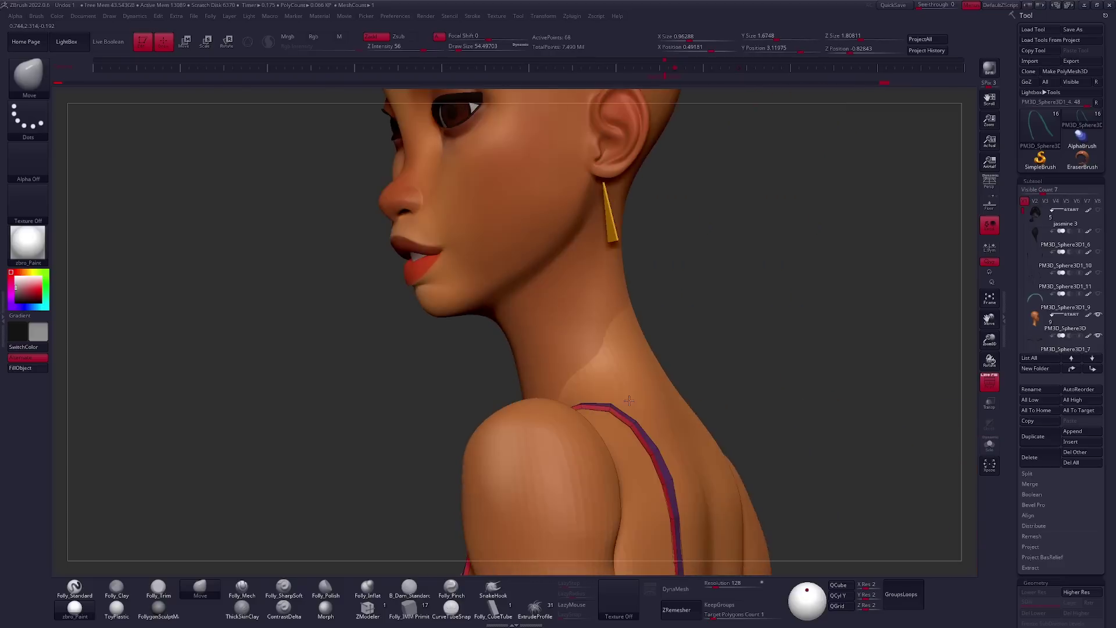
right_drag(591, 374, 599, 407)
mouse_move(640, 492)
right_down()
mouse_move(591, 357)
mouse_move(627, 356)
mouse_move(580, 319)
right_up()
key(space)
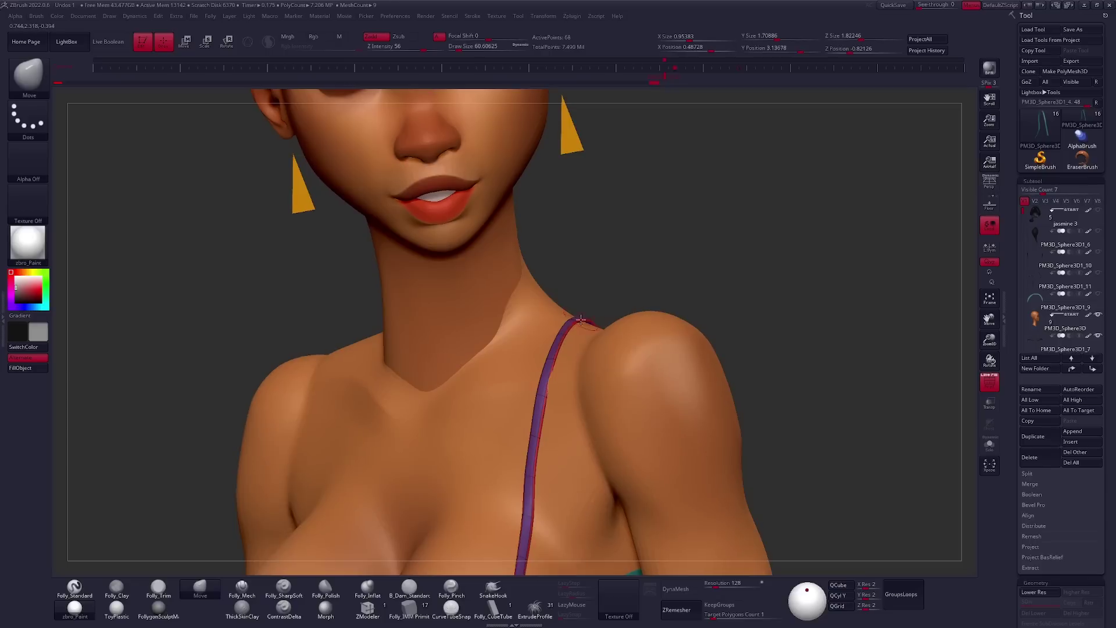
mouse_move(557, 380)
right_down()
mouse_move(544, 444)
mouse_move(610, 389)
mouse_move(581, 383)
mouse_move(634, 378)
mouse_move(587, 395)
mouse_move(620, 389)
mouse_move(603, 470)
right_up()
key(shift+d)
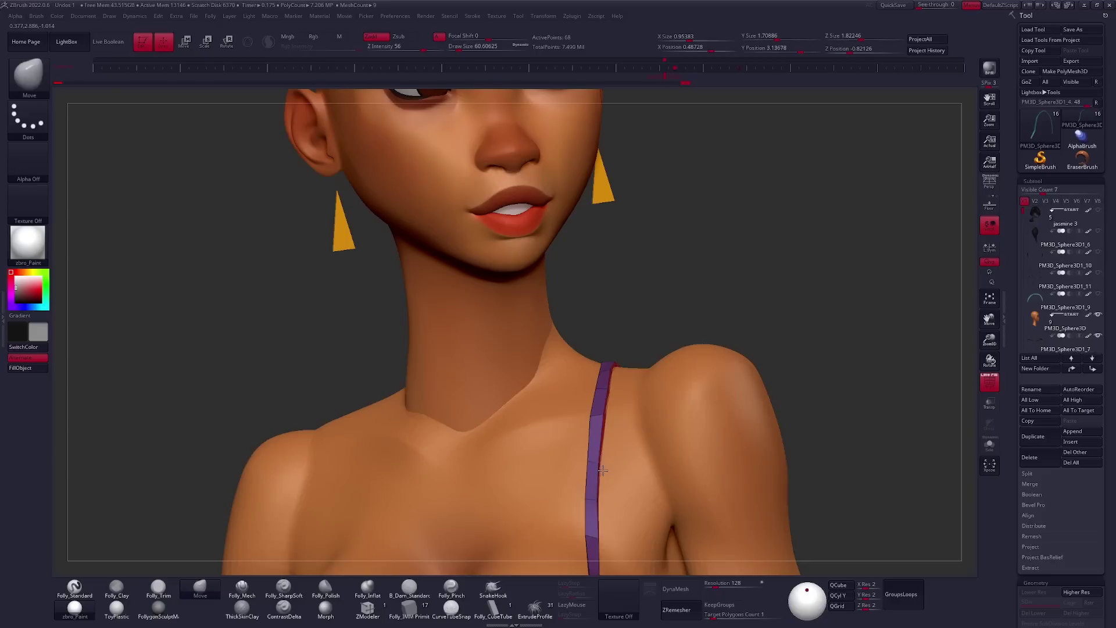
drag(600, 461, 598, 459)
right_drag(599, 459, 598, 455)
Reshape the strap down the back, then slice it into separate polygroups with SliceCurve.
mouse_move(601, 402)
alt+right_down()
mouse_move(601, 442)
mouse_move(540, 453)
alt+right_up()
right_click(541, 464)
drag(540, 465, 564, 464)
alt+right_drag(565, 464, 565, 451)
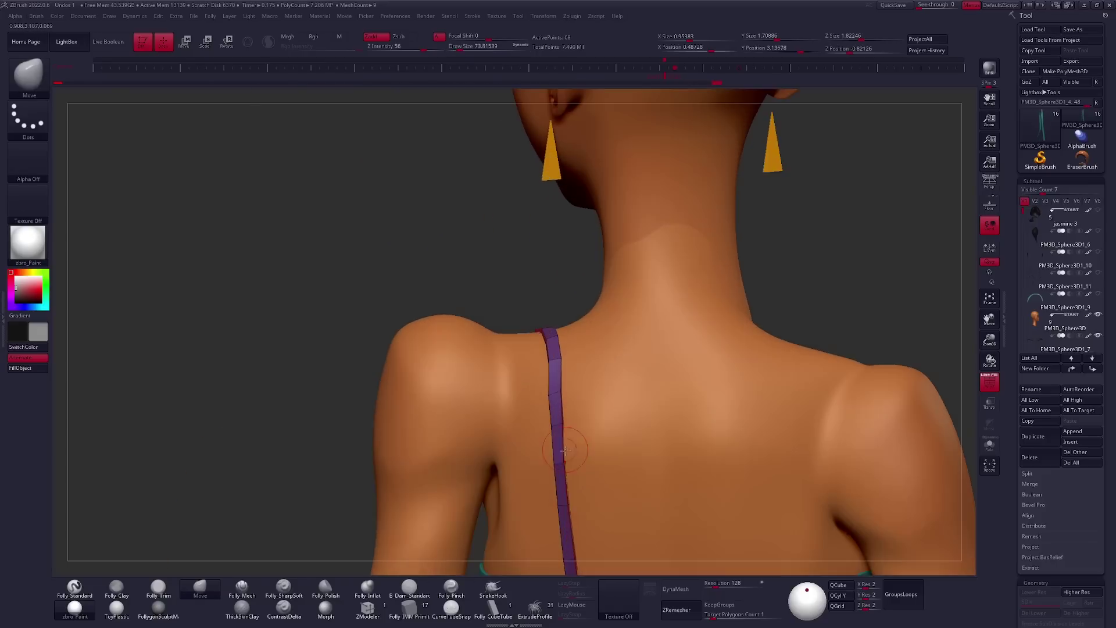
mouse_move(555, 393)
right_down()
mouse_move(680, 383)
mouse_move(672, 373)
right_up()
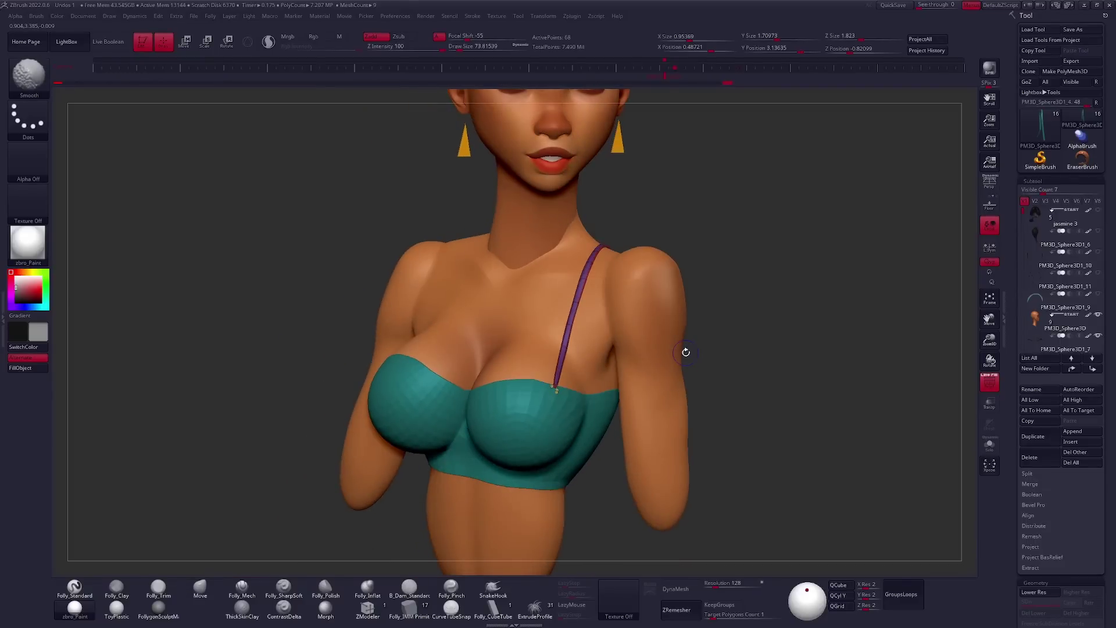
key(shift+f)
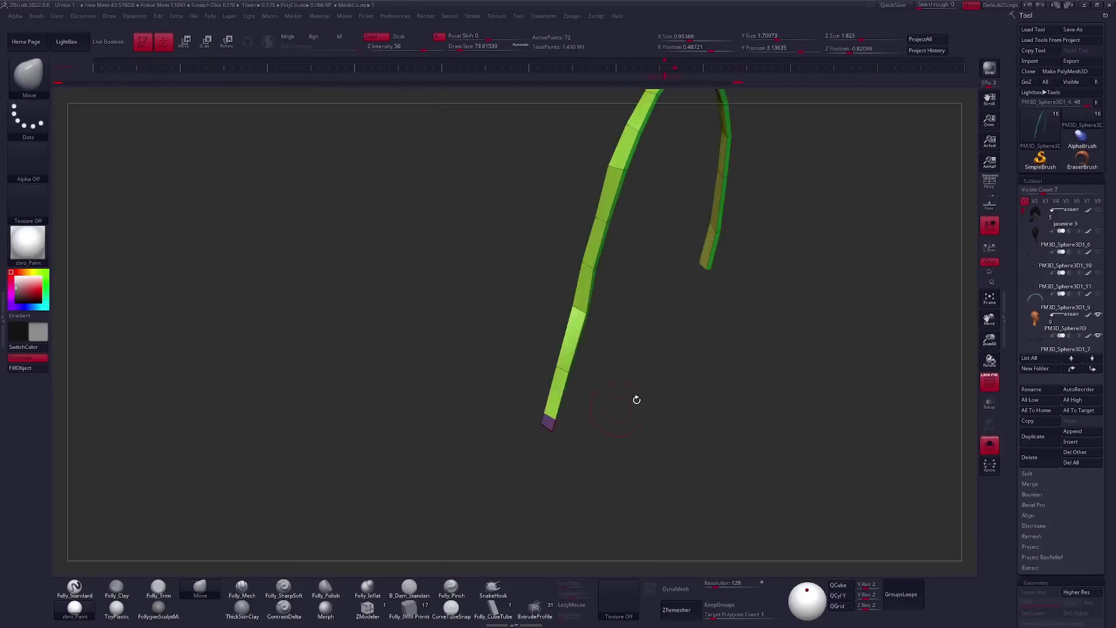
ctrl+shift+drag(623, 326, 700, 373)
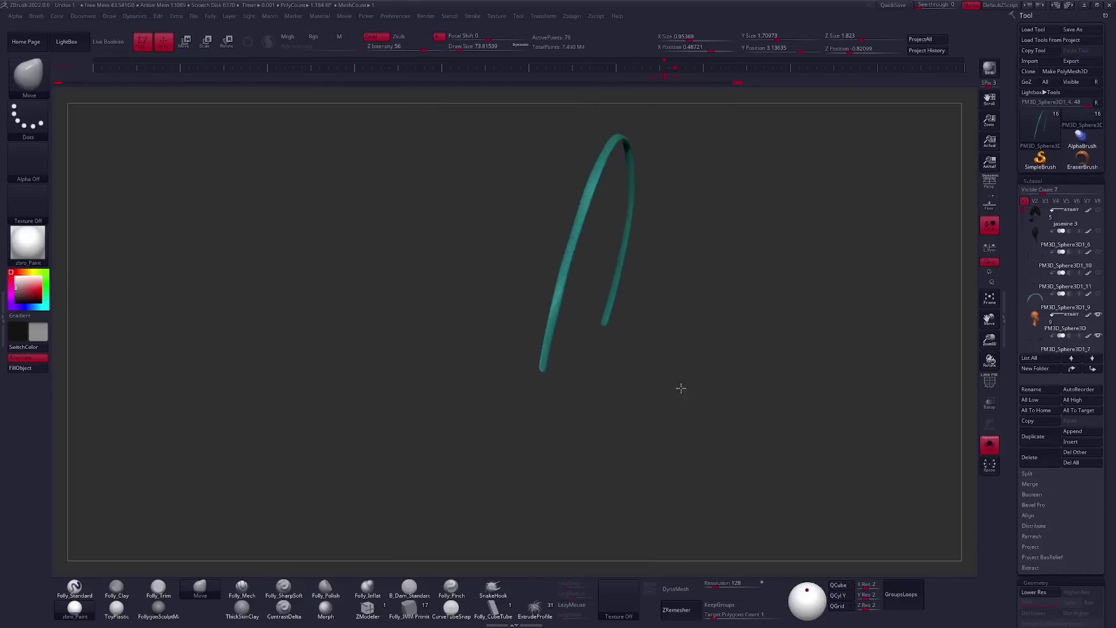
Exit Solo to show the full character and make the body the active subtool.
key(shift+s)
right_drag(701, 402, 698, 399)
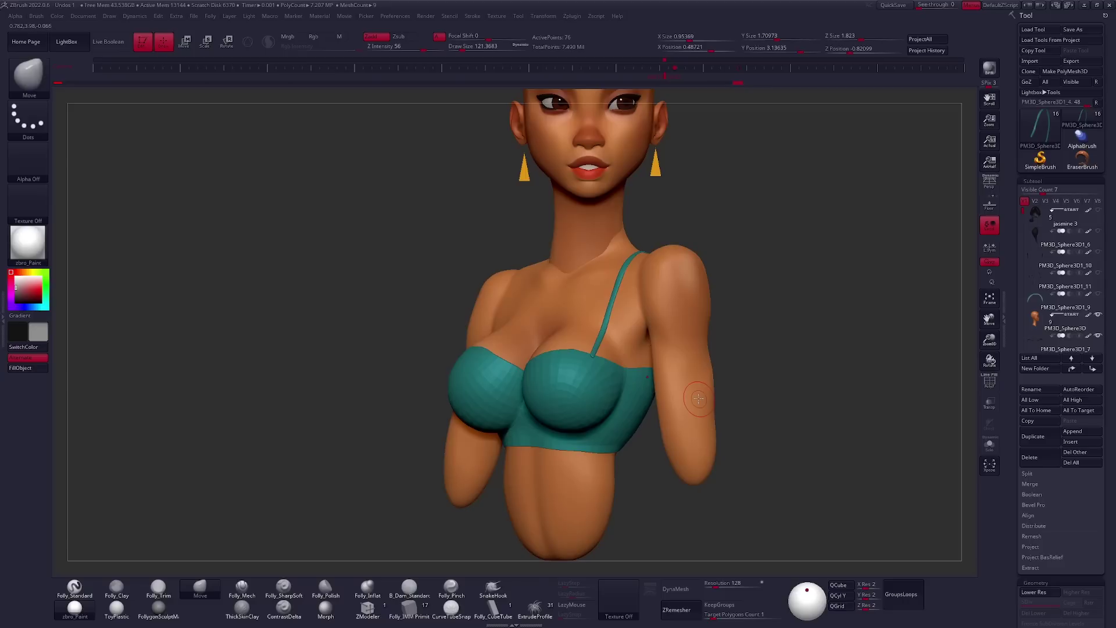
click(1038, 315)
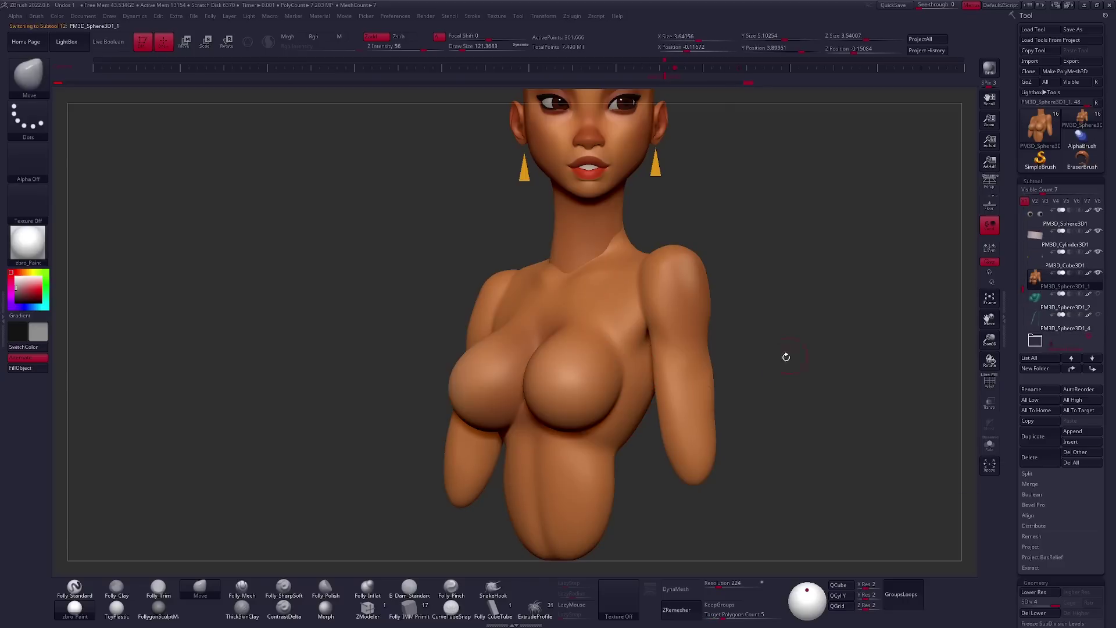
Step the body up to subdivision level 2 and group the torso with one arm.
right_drag(764, 363, 654, 421)
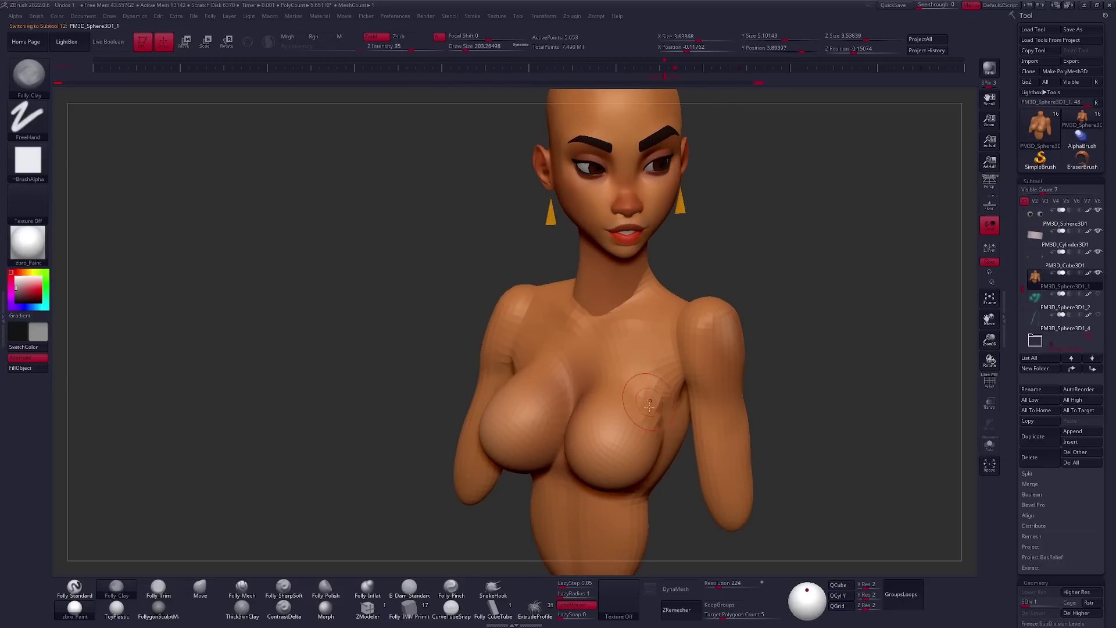
key(d)
mouse_move(613, 394)
right_down()
mouse_move(530, 414)
mouse_move(535, 425)
mouse_move(584, 396)
mouse_move(572, 420)
mouse_move(601, 402)
right_up()
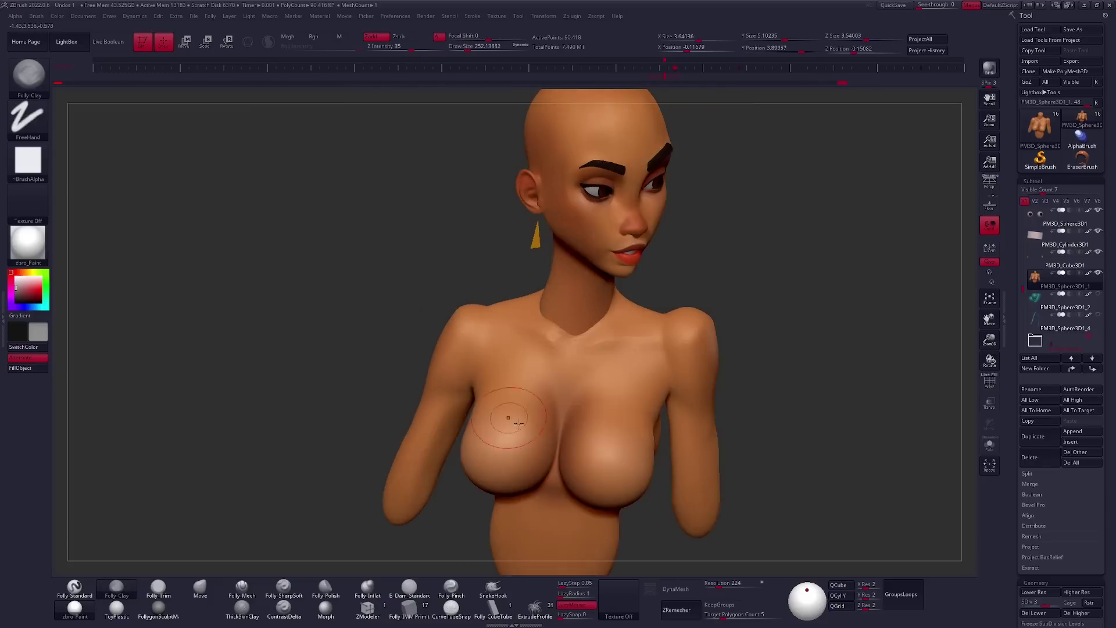
mouse_move(601, 402)
right_down()
mouse_move(580, 355)
mouse_move(518, 507)
right_up()
key(shift+f)
key(w)
ctrl+click(580, 355)
key(ctrl+w)
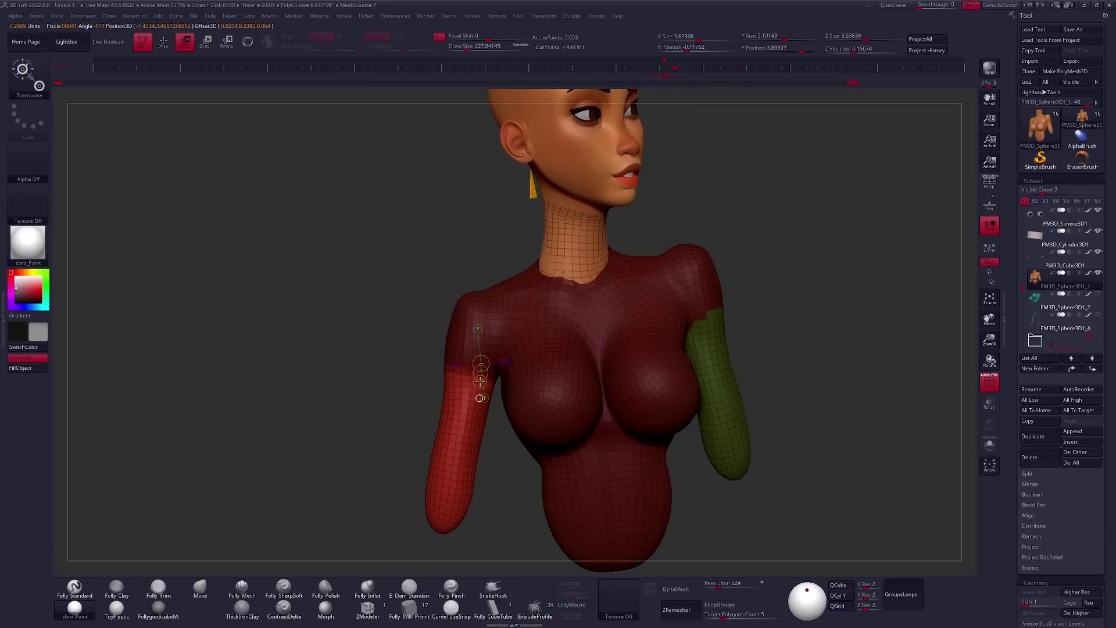
Give the left arm its own polygroup, then clear the mask and polygroup overlay.
ctrl+click(518, 507)
key(b)
key(m)
key(v)
ctrl+click(468, 491)
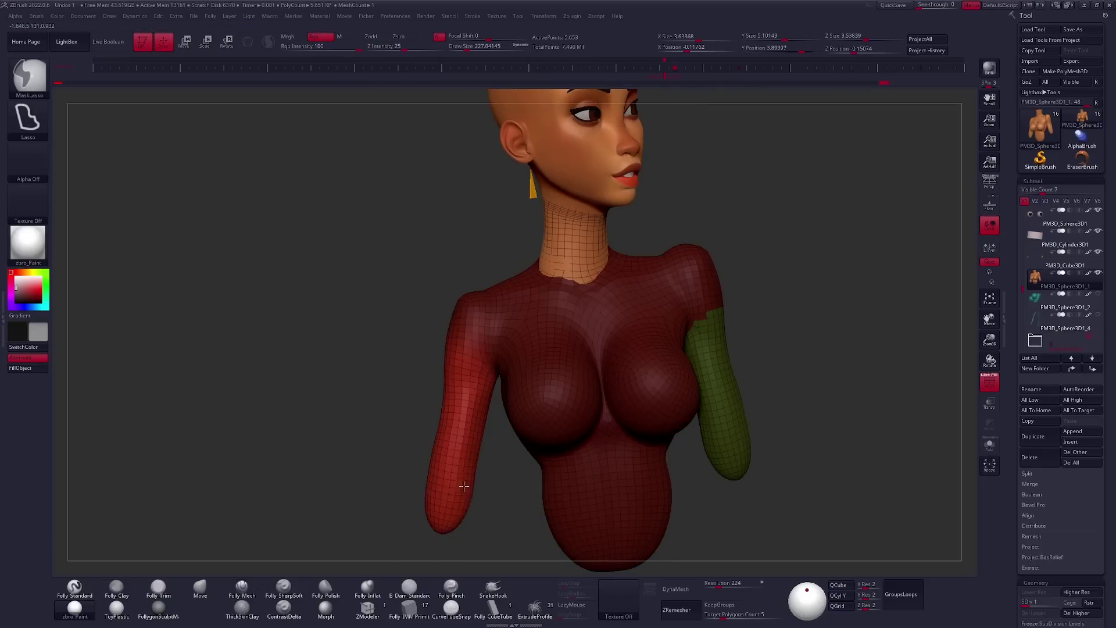
key(ctrl+w)
key(ctrl+shift+a)
key(shift+f)
Sculpt the back-right side of the torso with Clay Buildup and Move brushes.
right_drag(727, 396, 642, 358)
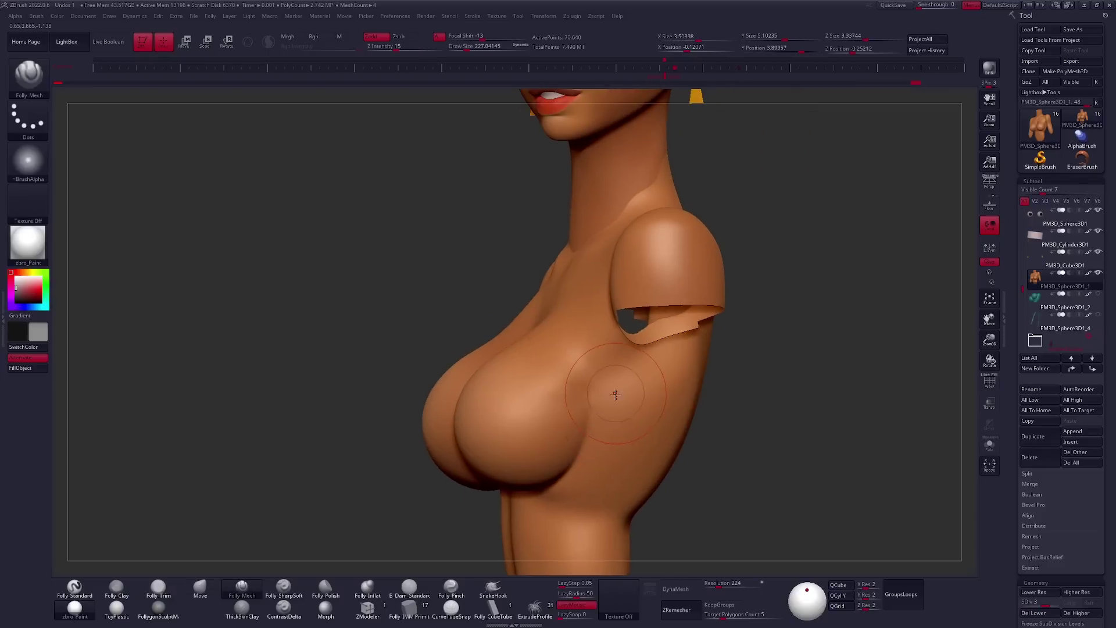
mouse_move(574, 452)
right_down()
mouse_move(578, 389)
mouse_move(539, 431)
mouse_move(557, 408)
mouse_move(590, 407)
mouse_move(598, 352)
mouse_move(653, 424)
mouse_move(411, 438)
mouse_move(428, 403)
right_up()
key(c)
key(v)
mouse_move(483, 443)
right_down()
mouse_move(441, 406)
mouse_move(417, 344)
mouse_move(629, 387)
mouse_move(456, 391)
mouse_move(536, 358)
mouse_move(674, 401)
right_up()
click(242, 587)
key(b)
key(m)
key(v)
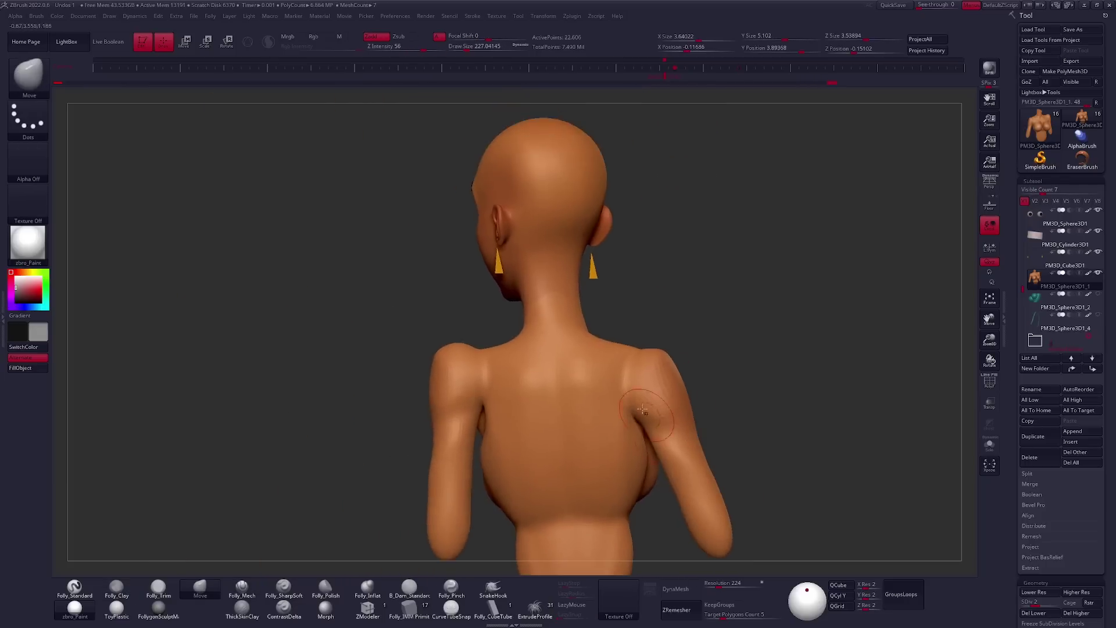
key(b)
key(c)
key(l)
Refine the shoulder blades with the hard-edged brush across subdivision levels, then check the front.
key(shift+d)
shift+right_drag(474, 363, 487, 378)
mouse_move(623, 411)
right_down()
mouse_move(639, 398)
mouse_move(605, 435)
right_up()
key(d)
key(b)
key(f)
key(m)
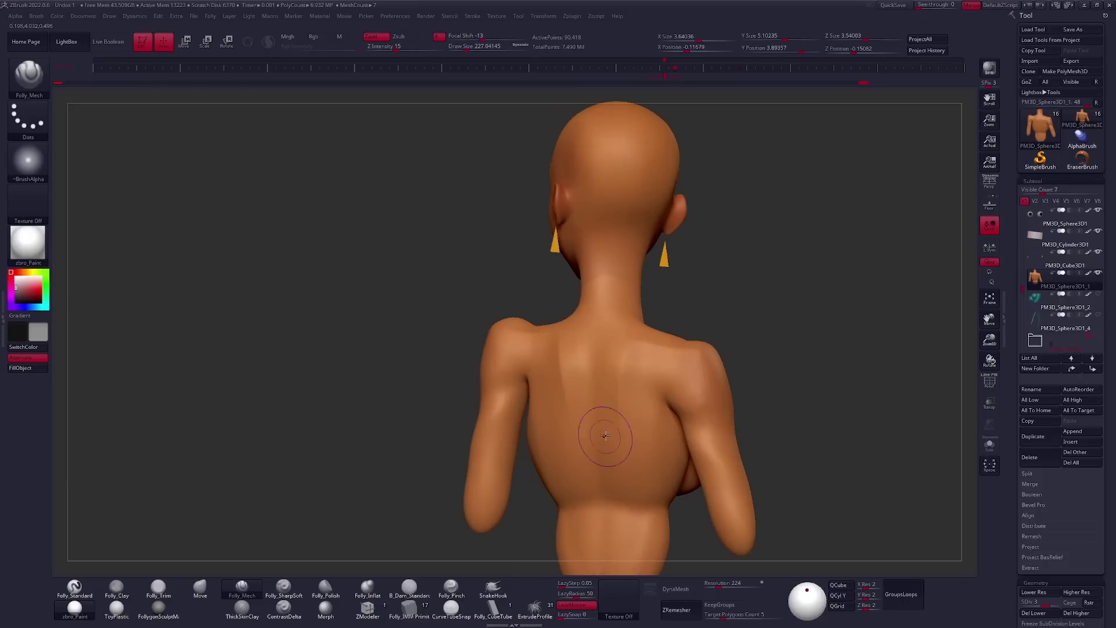
right_drag(649, 357, 571, 318)
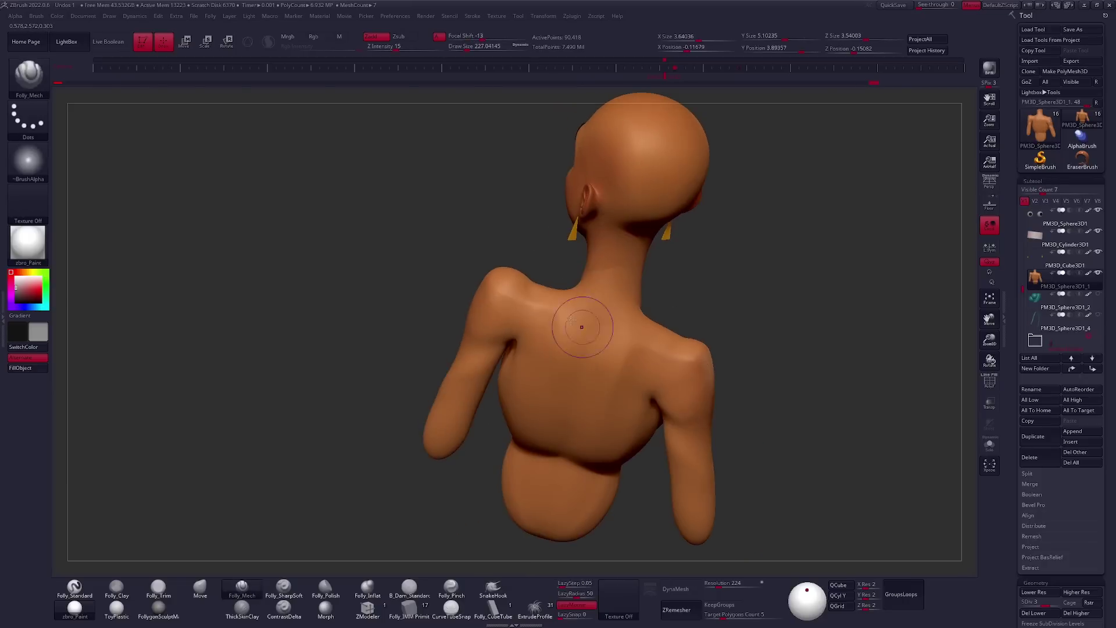
right_drag(627, 407, 700, 410)
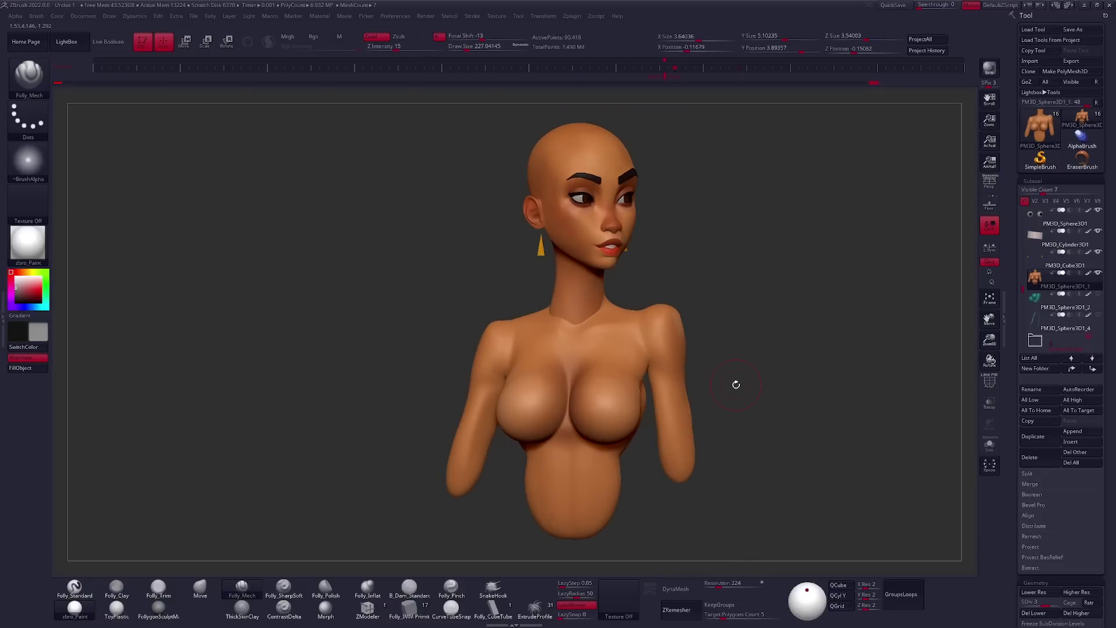
right_drag(735, 384, 738, 388)
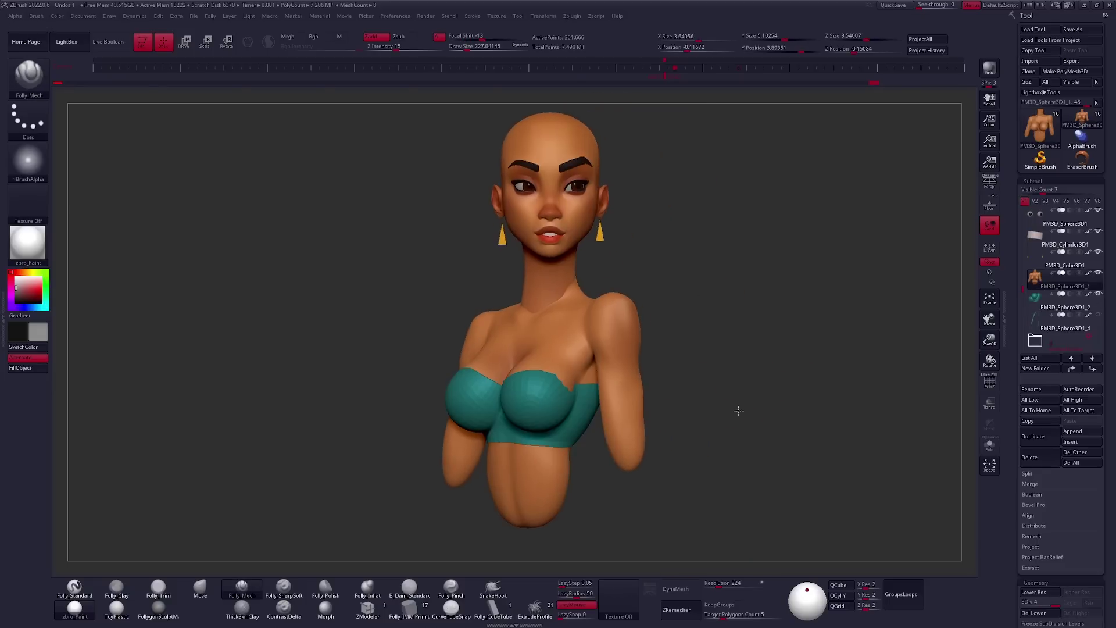
Solo the body and mask off the breasts, inverting the mask onto the rest.
mouse_move(738, 410)
right_down()
mouse_move(694, 381)
mouse_move(670, 399)
mouse_move(697, 374)
mouse_move(680, 386)
mouse_move(733, 446)
right_up()
key(alt+shift+s)
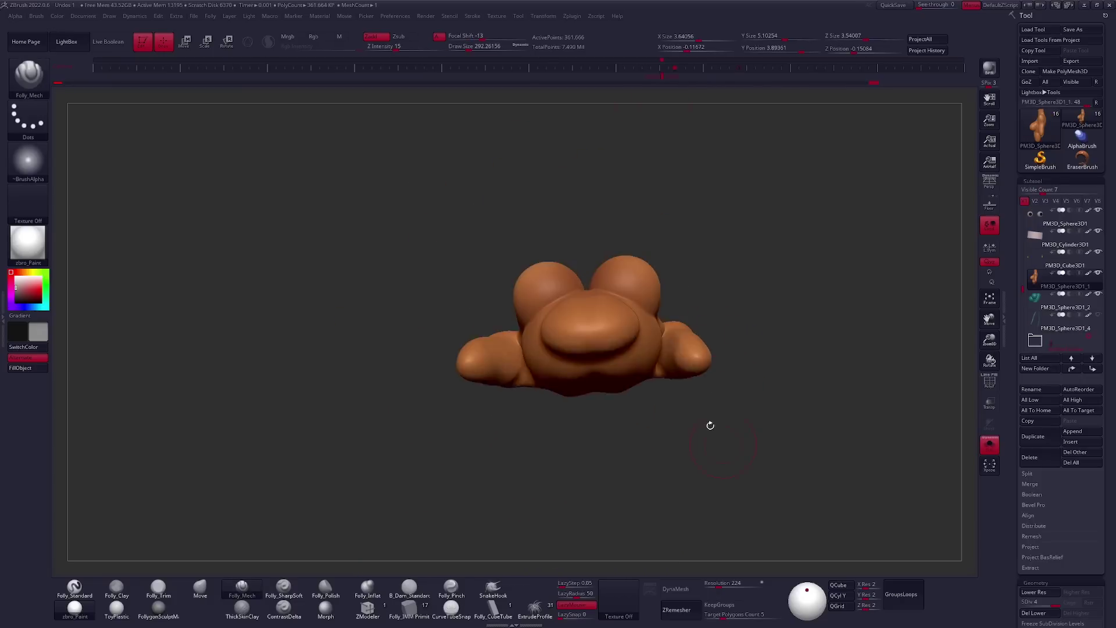
ctrl+drag(654, 310, 611, 194)
right_drag(610, 194, 714, 477)
mouse_move(713, 379)
right_down()
mouse_move(730, 381)
mouse_move(695, 361)
right_up()
ctrl+click(692, 361)
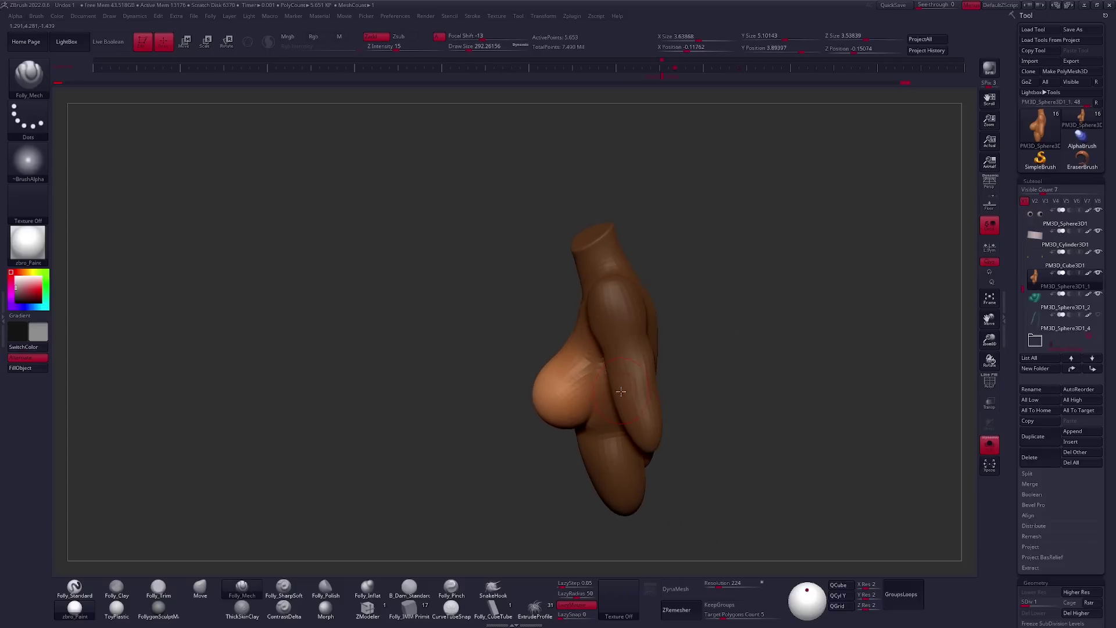
Bring back the other parts, make the teal top active and step up subdivisions.
key(alt+shift+s)
key(q)
right_drag(474, 556, 653, 436)
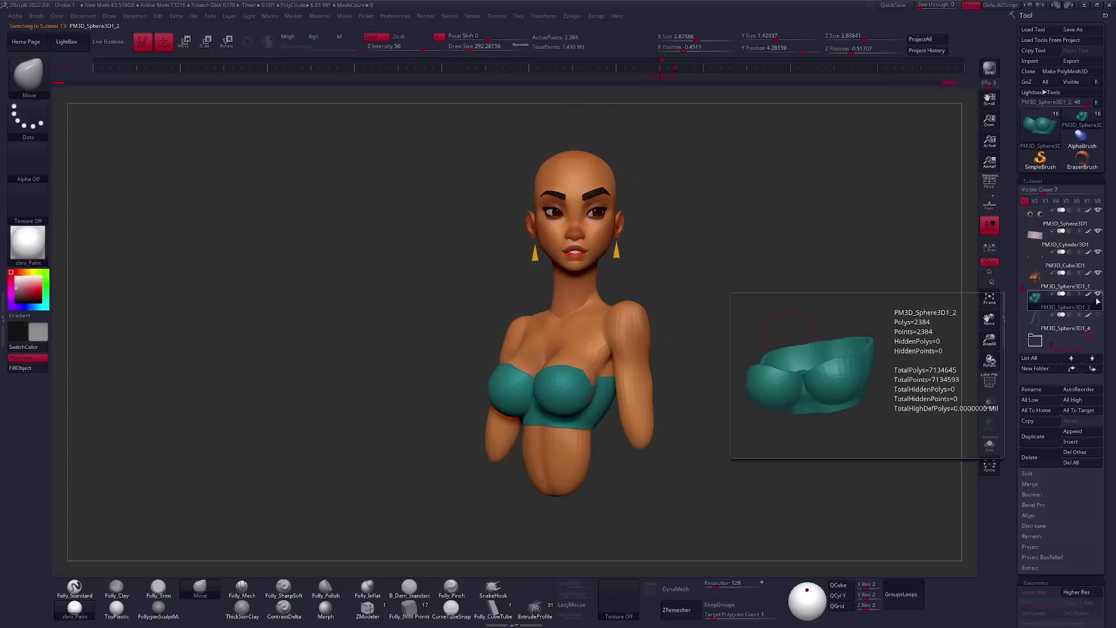
alt+click(599, 412)
mouse_move(599, 413)
right_down()
mouse_move(631, 353)
mouse_move(605, 386)
mouse_move(697, 351)
mouse_move(587, 412)
right_up()
key(d)
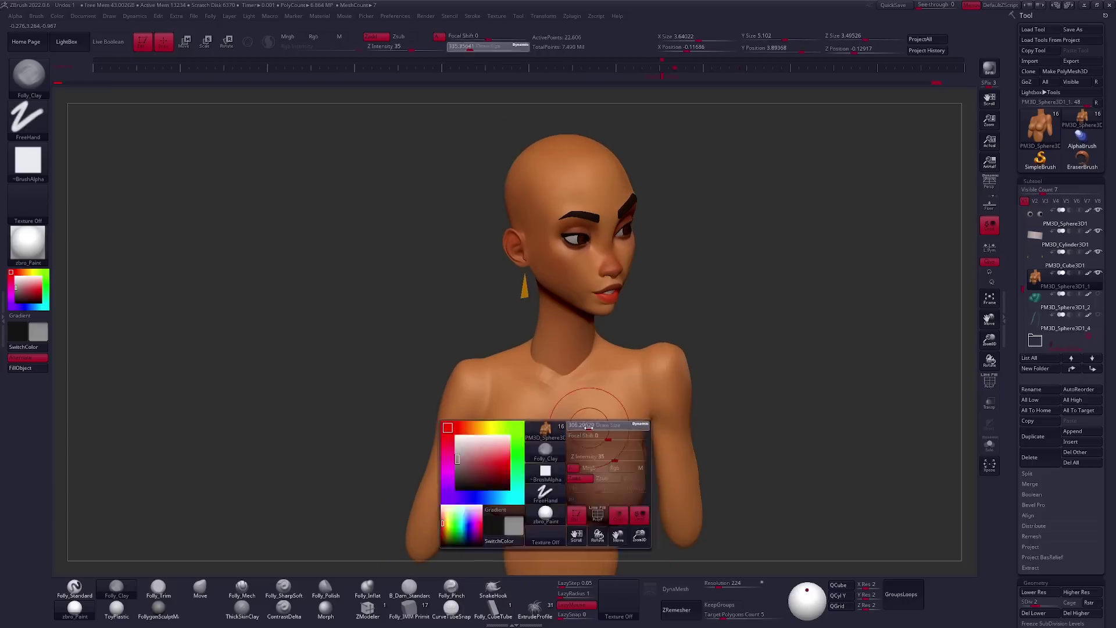
key(d)
key(d)
Sculpt and smooth the upper chest and collarbones with Move and Clay Buildup brushes.
right_drag(609, 373, 631, 379)
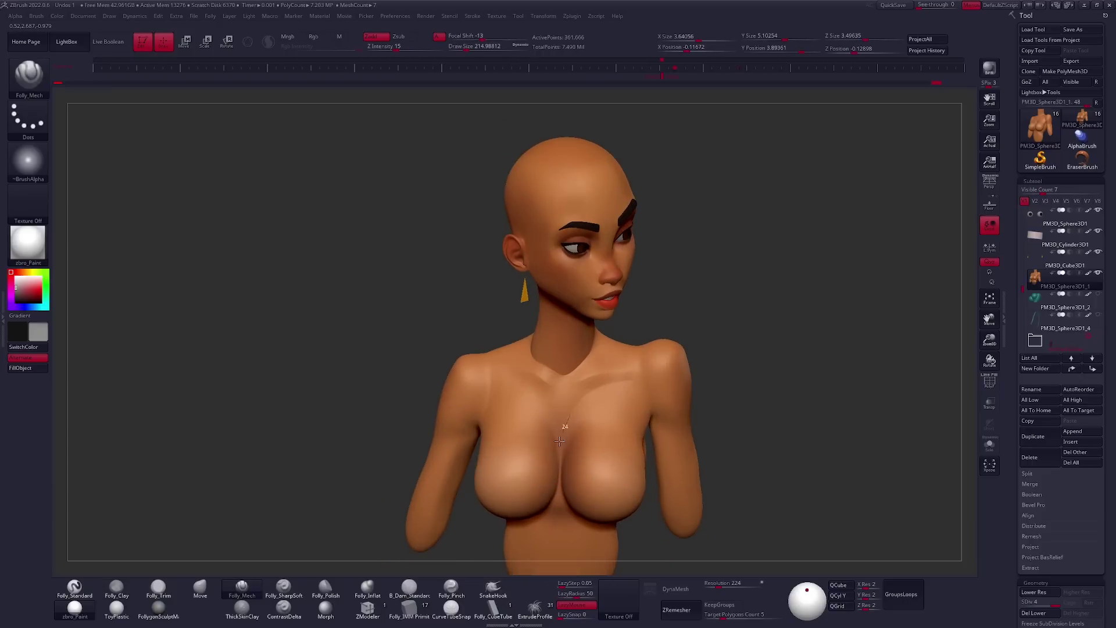
mouse_move(559, 462)
right_down()
mouse_move(630, 409)
mouse_move(557, 466)
right_up()
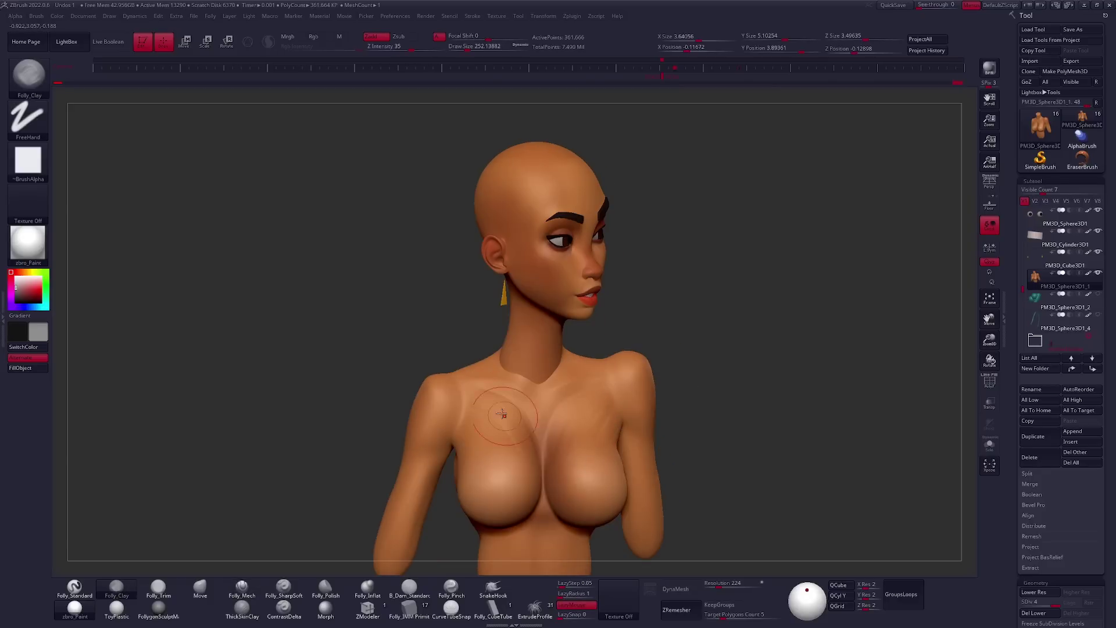
mouse_move(459, 440)
right_down()
mouse_move(623, 422)
mouse_move(627, 405)
mouse_move(597, 349)
mouse_move(612, 399)
right_up()
key(b)
key(m)
key(v)
key(b)
key(c)
key(l)
right_drag(539, 459, 527, 421)
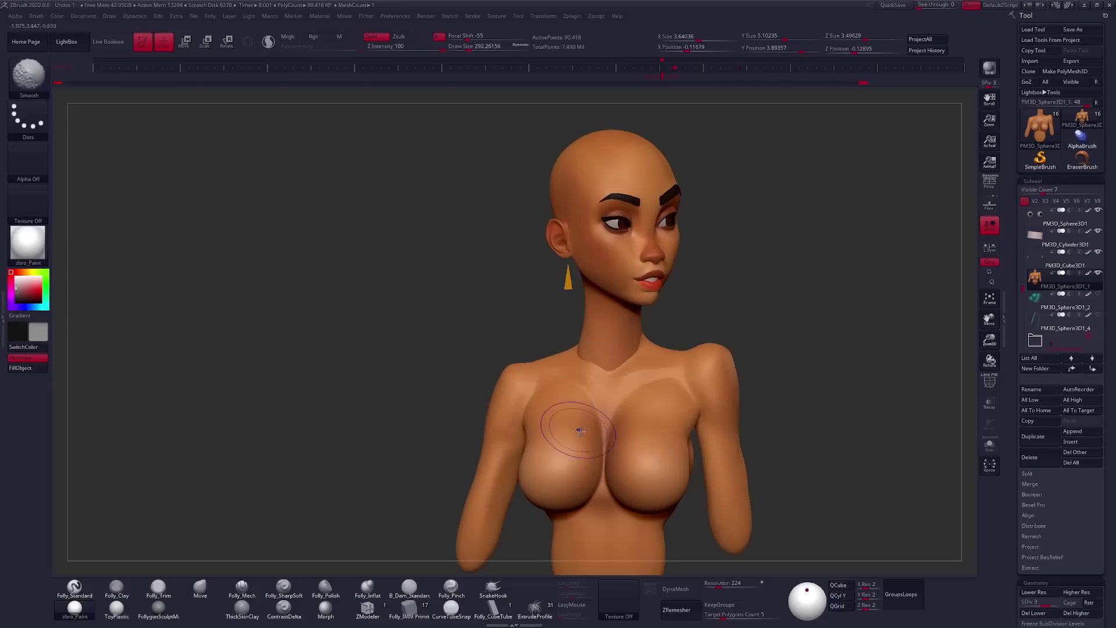
right_drag(580, 431, 568, 381)
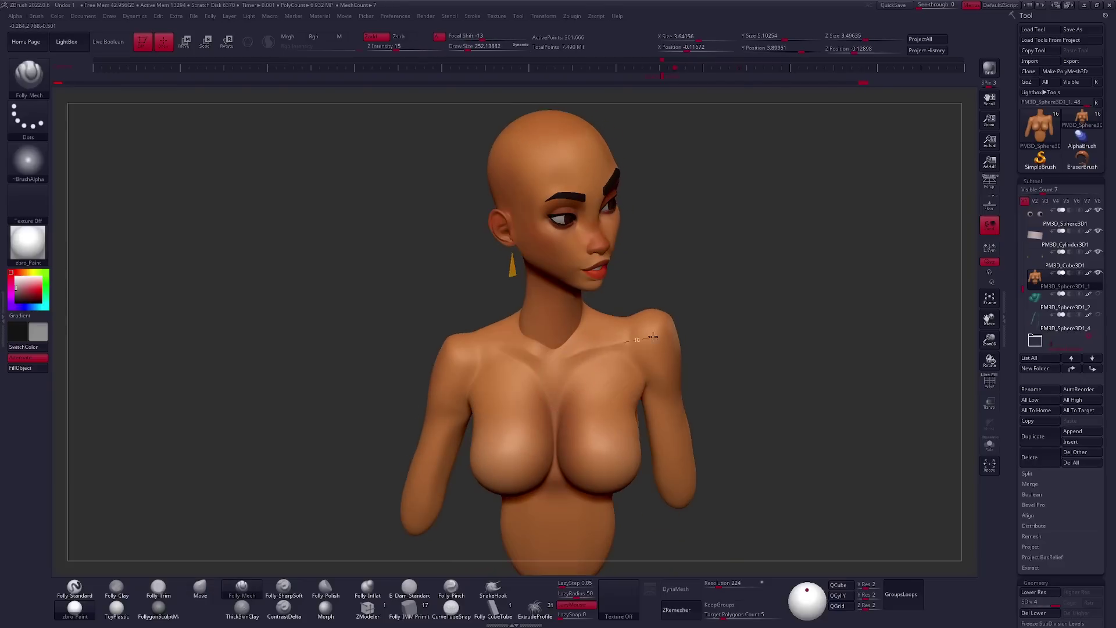
Push the torso shape with Move after checking it from above and side, then clear the mask.
right_drag(644, 339, 685, 367)
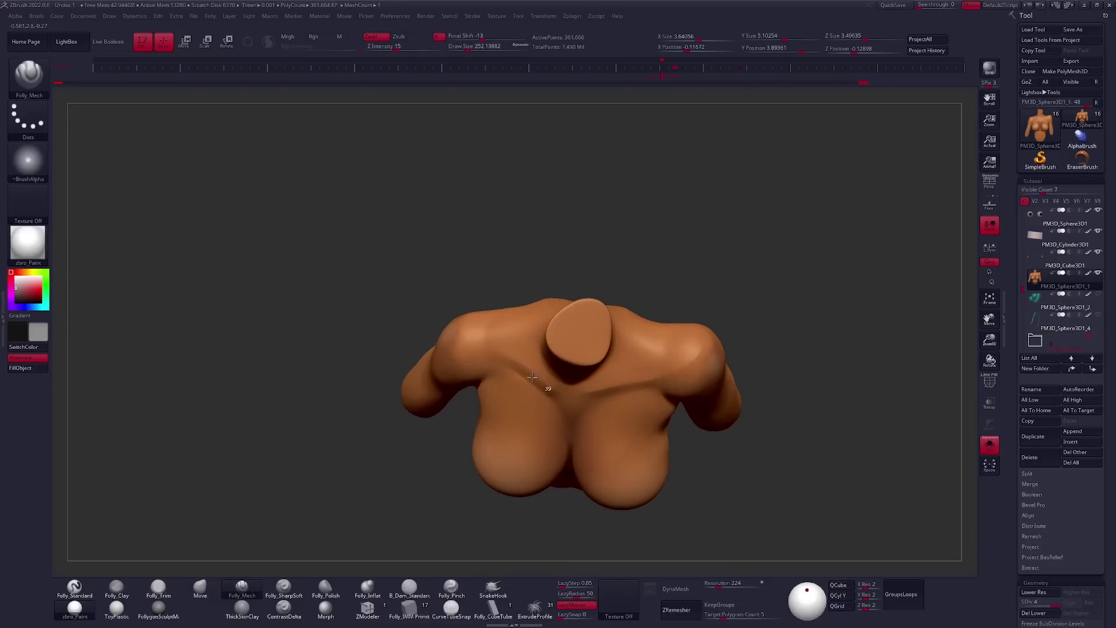
mouse_move(632, 386)
right_down()
mouse_move(687, 341)
mouse_move(643, 397)
right_up()
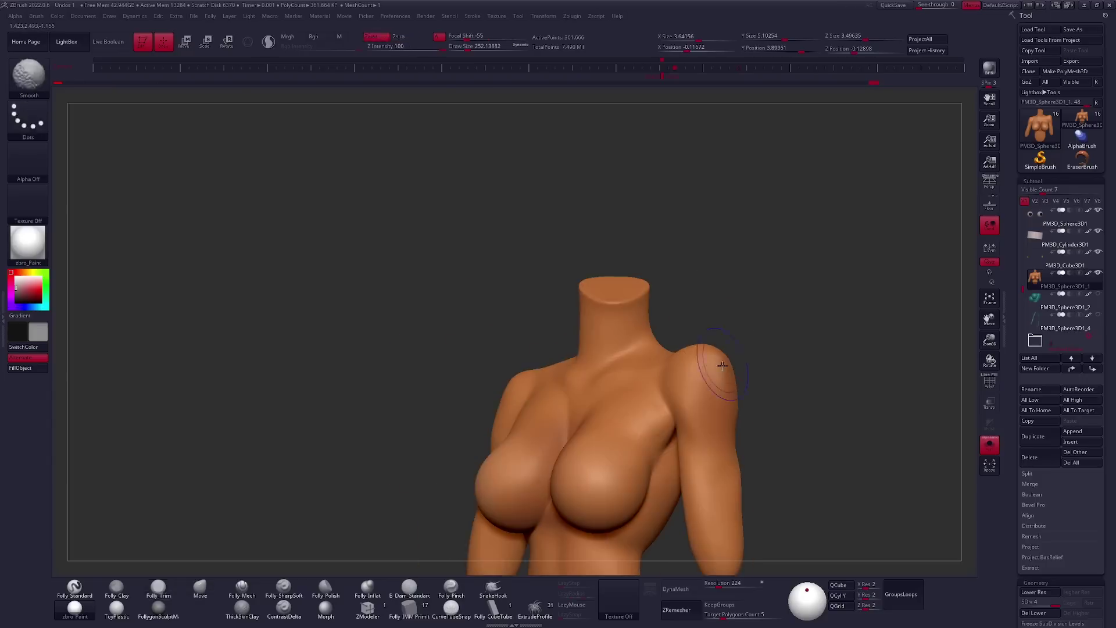
right_drag(518, 472, 544, 427)
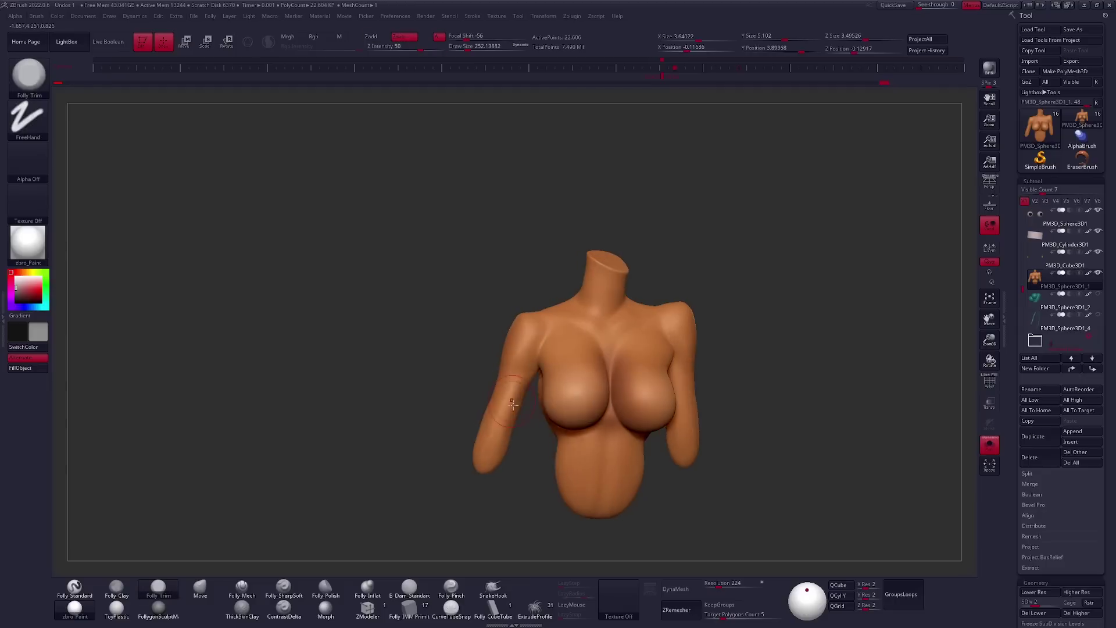
key(b)
key(m)
key(v)
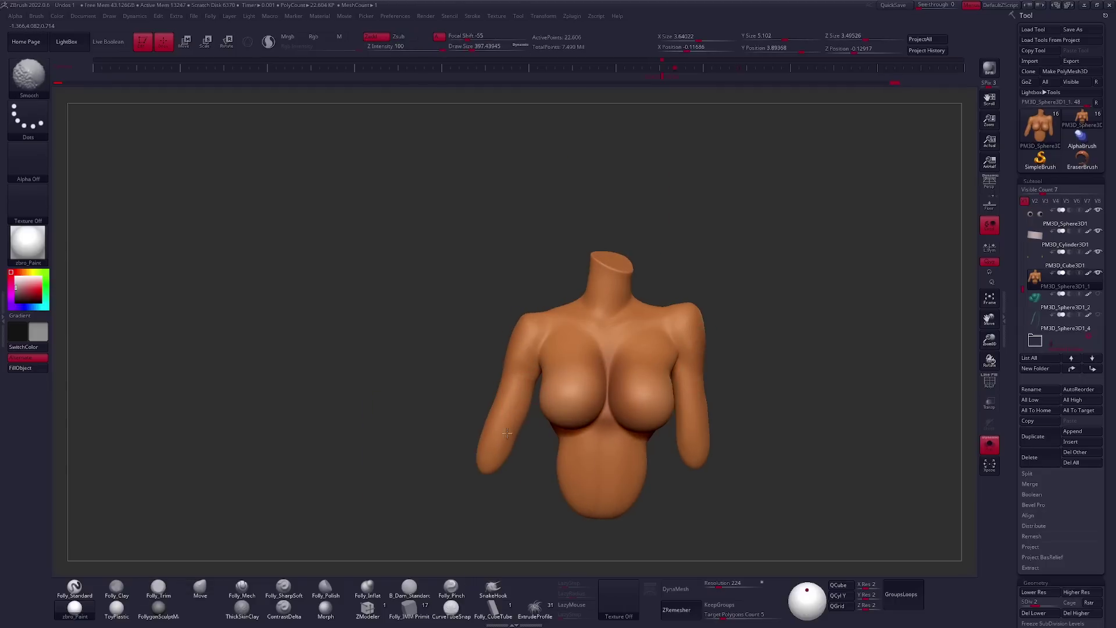
right_drag(523, 399, 623, 407)
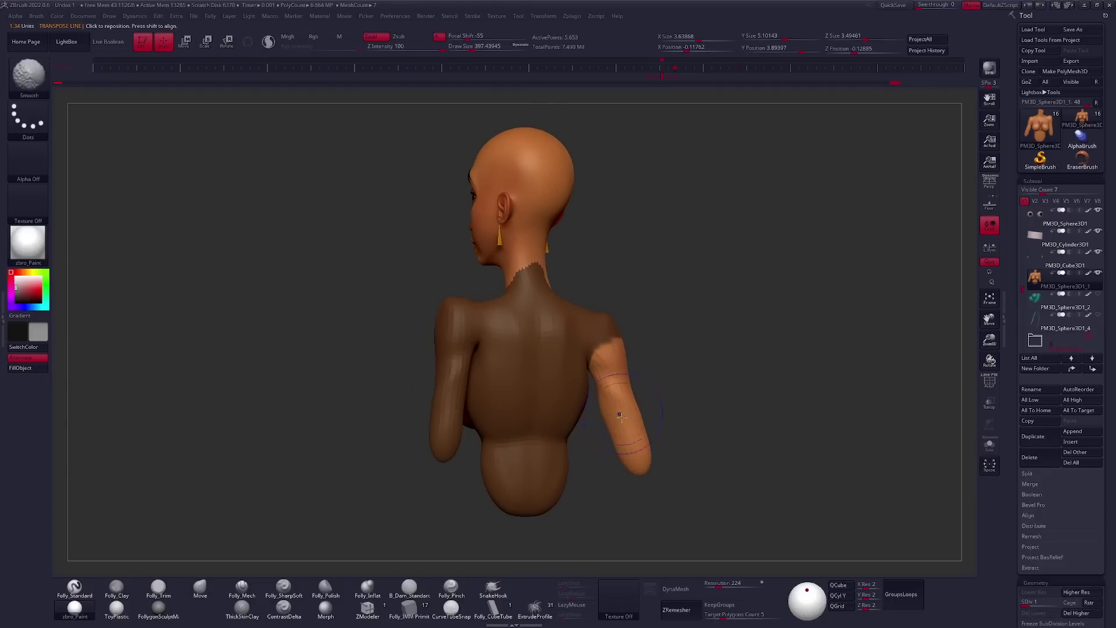
mouse_move(610, 501)
right_down()
mouse_move(575, 427)
mouse_move(589, 349)
right_up()
key(r)
mouse_move(587, 498)
right_down()
mouse_move(643, 419)
mouse_move(586, 380)
right_up()
ctrl+click(639, 426)
Drop to the lowest subdivision level, shrink the brush and make the teal top visible again.
key(q)
key(d)
key(d)
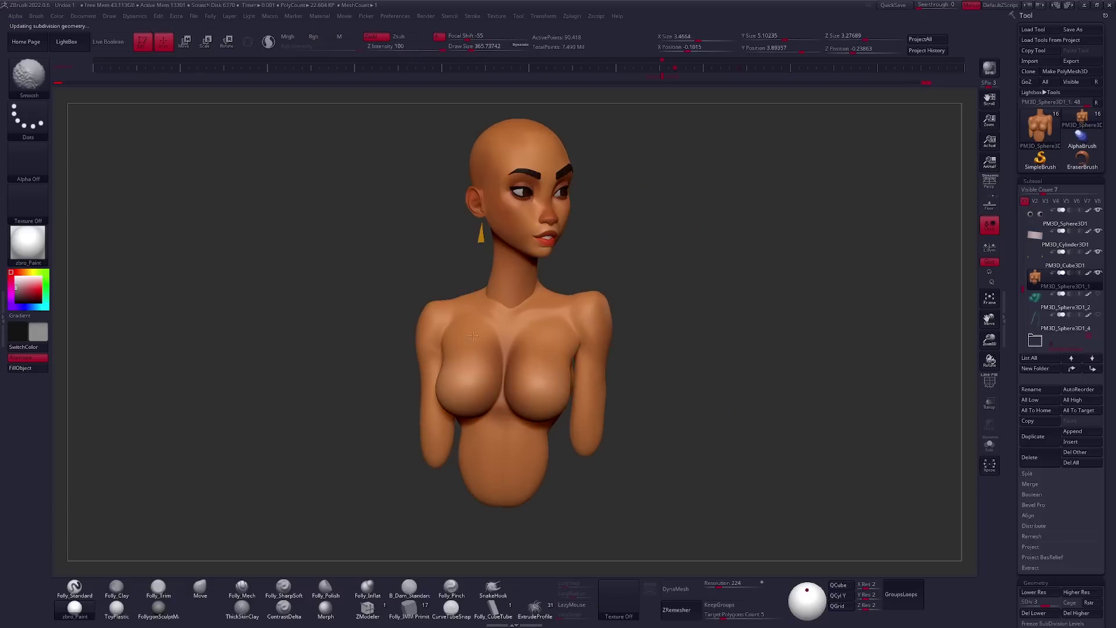
mouse_move(586, 381)
right_down()
mouse_move(739, 398)
mouse_move(588, 429)
mouse_move(567, 423)
mouse_move(558, 387)
mouse_move(623, 394)
mouse_move(549, 419)
right_up()
key(shift+d)
key(shift+d)
mouse_move(532, 333)
shift+right_down()
mouse_move(609, 397)
mouse_move(585, 391)
shift+right_up()
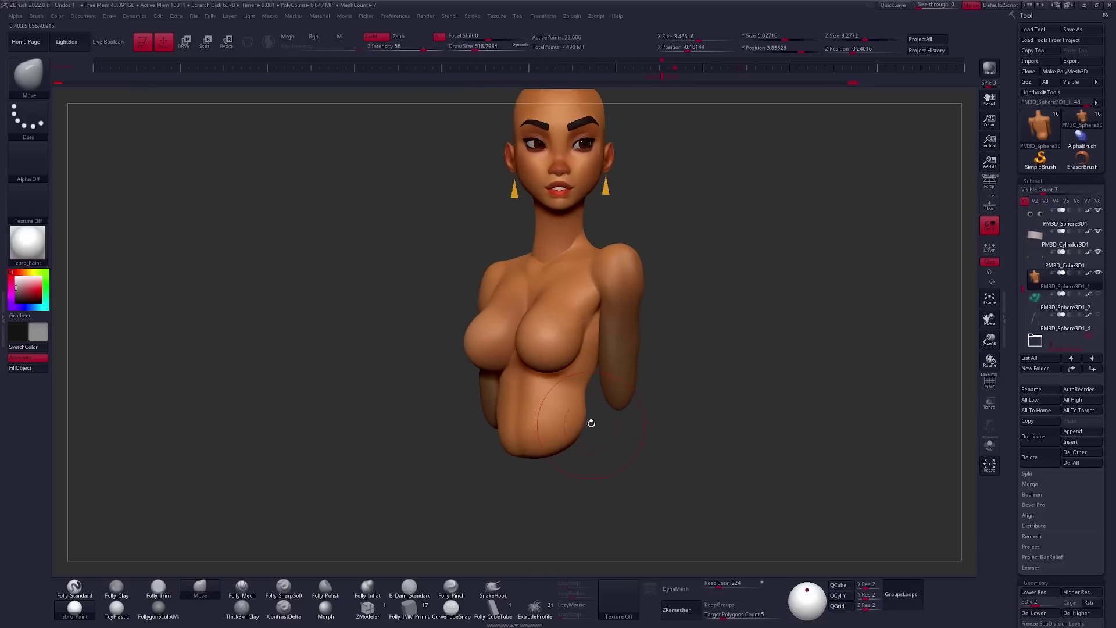
key(space)
alt+right_drag(707, 327, 709, 365)
key(space)
drag(709, 365, 699, 365)
click(1093, 295)
mouse_move(590, 402)
right_down()
mouse_move(547, 474)
mouse_move(534, 437)
right_up()
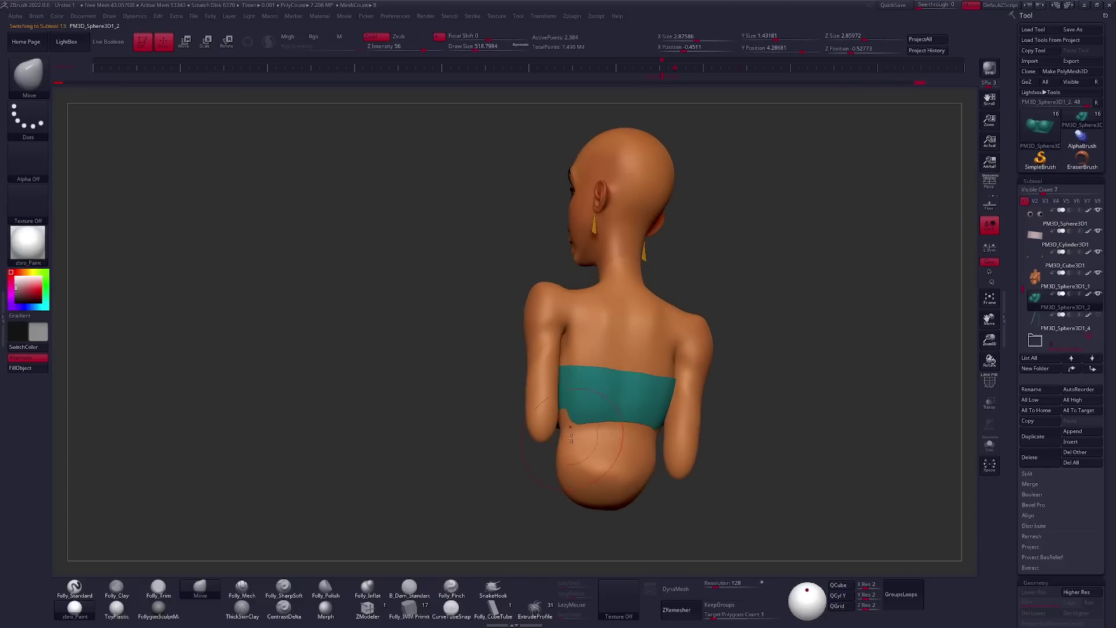
Orbit the bust through front three-quarter, top and low angles to check the shoulder strap.
mouse_move(534, 378)
right_down()
mouse_move(559, 373)
mouse_move(616, 411)
mouse_move(680, 374)
mouse_move(734, 365)
right_up()
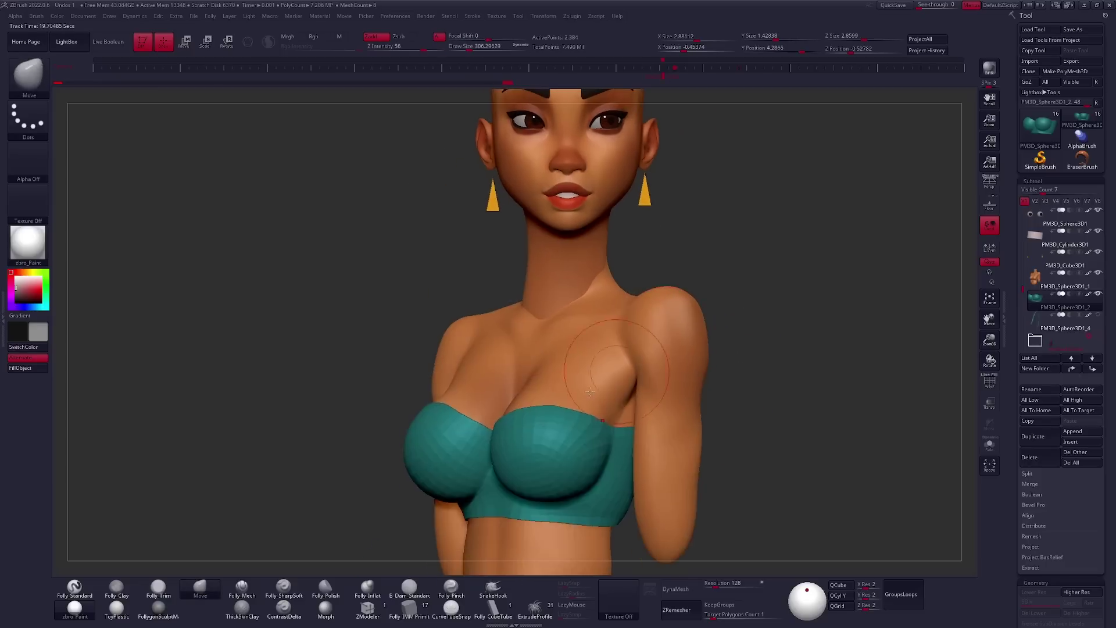
mouse_move(602, 391)
right_down()
mouse_move(605, 430)
mouse_move(609, 374)
right_up()
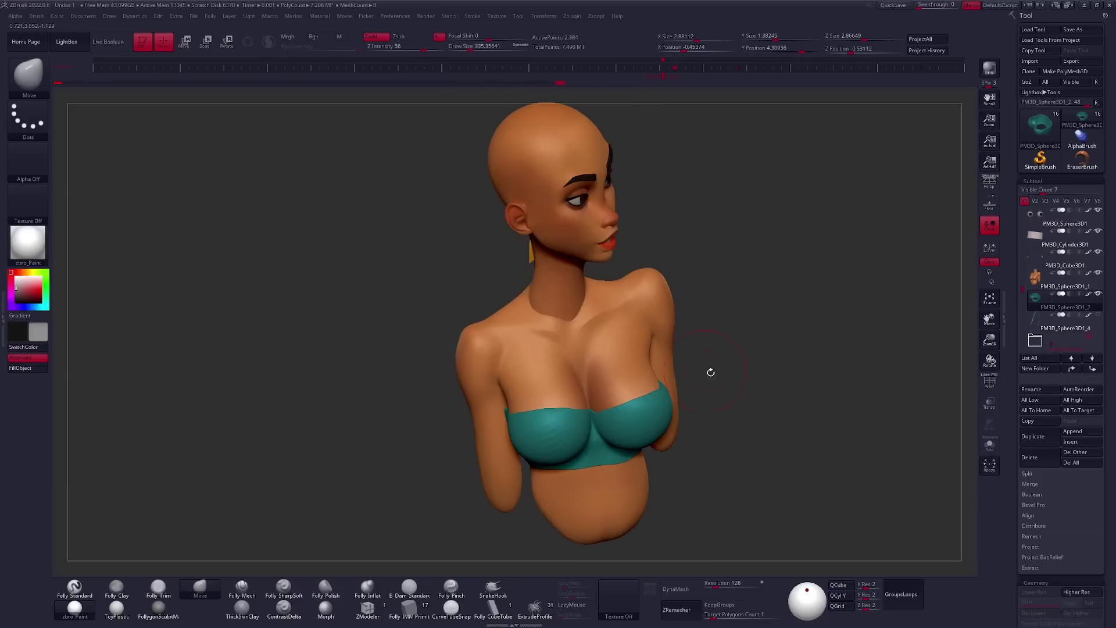
mouse_move(936, 384)
right_down()
mouse_move(717, 341)
mouse_move(560, 453)
mouse_move(558, 493)
right_up()
mouse_move(568, 430)
right_down()
mouse_move(552, 461)
mouse_move(669, 459)
mouse_move(677, 446)
right_up()
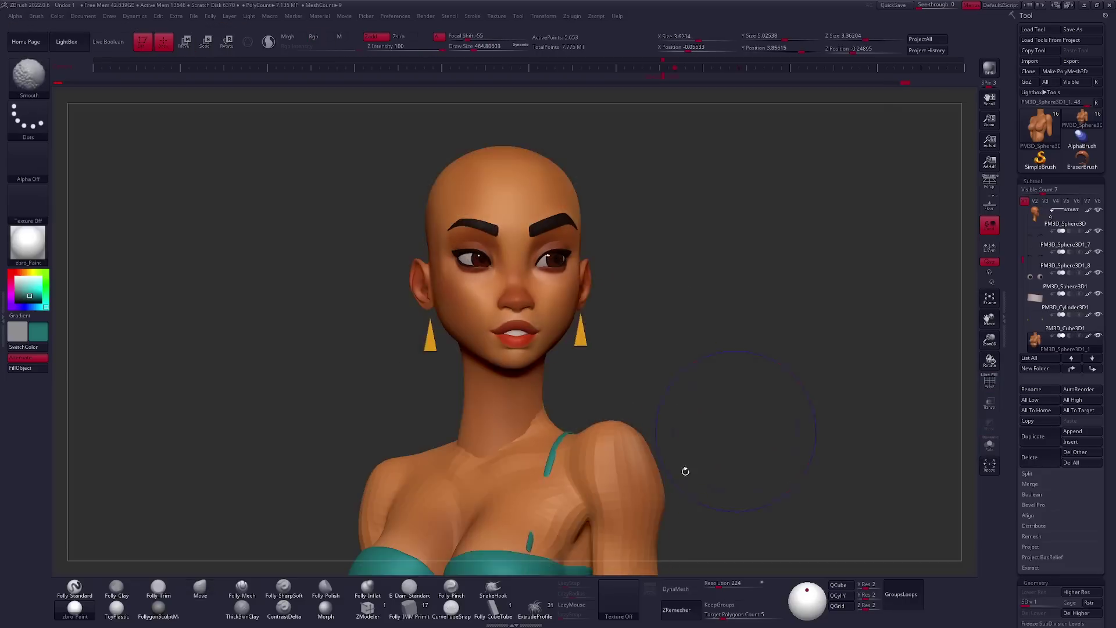
Mask the shoulder and strap area and set a Transpose move line down the shoulder.
key(space)
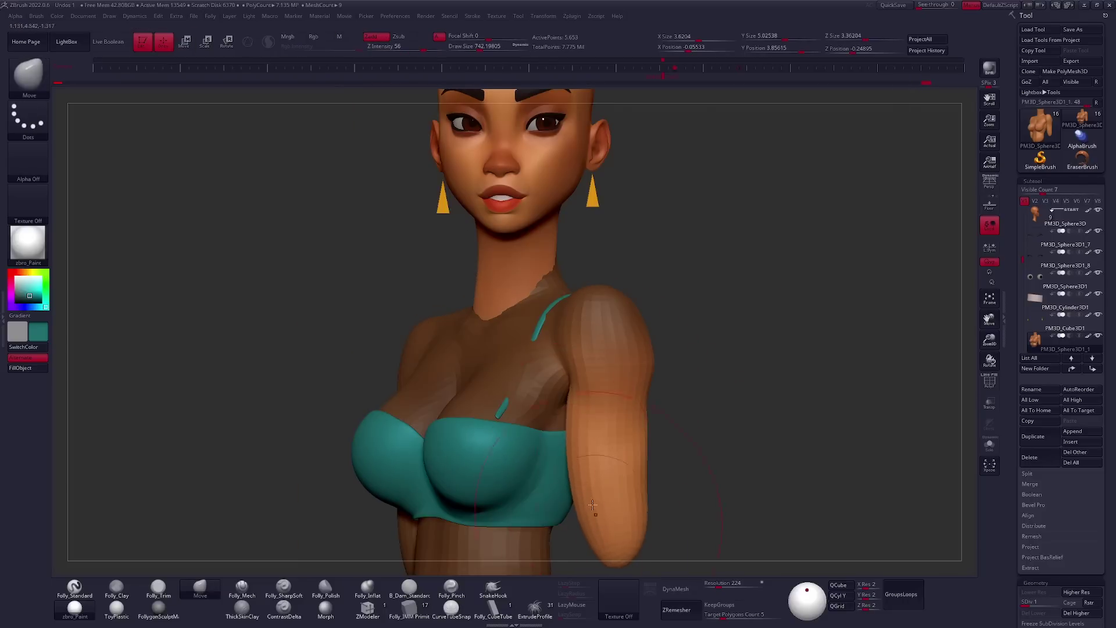
mouse_move(591, 505)
right_down()
mouse_move(521, 386)
mouse_move(521, 430)
mouse_move(673, 399)
right_up()
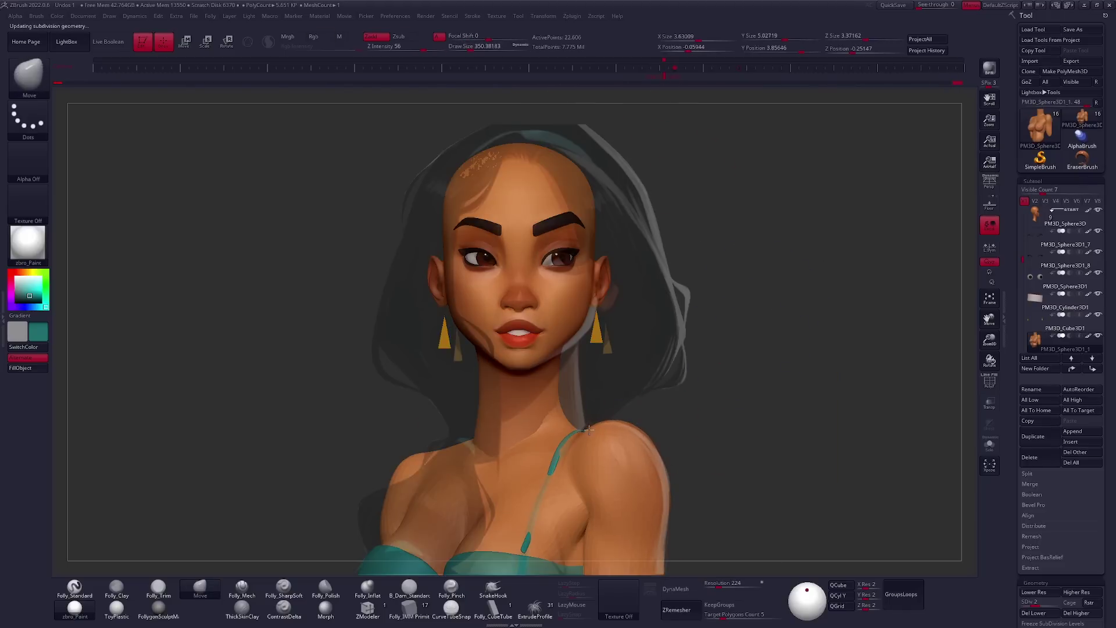
right_drag(709, 423, 523, 424)
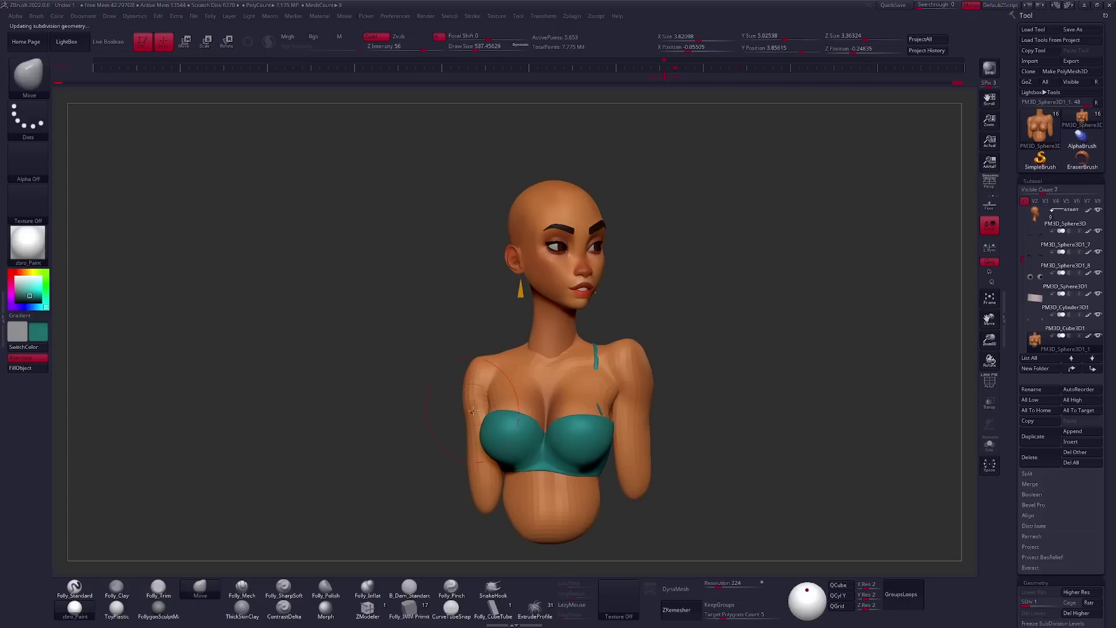
right_drag(581, 422, 580, 414)
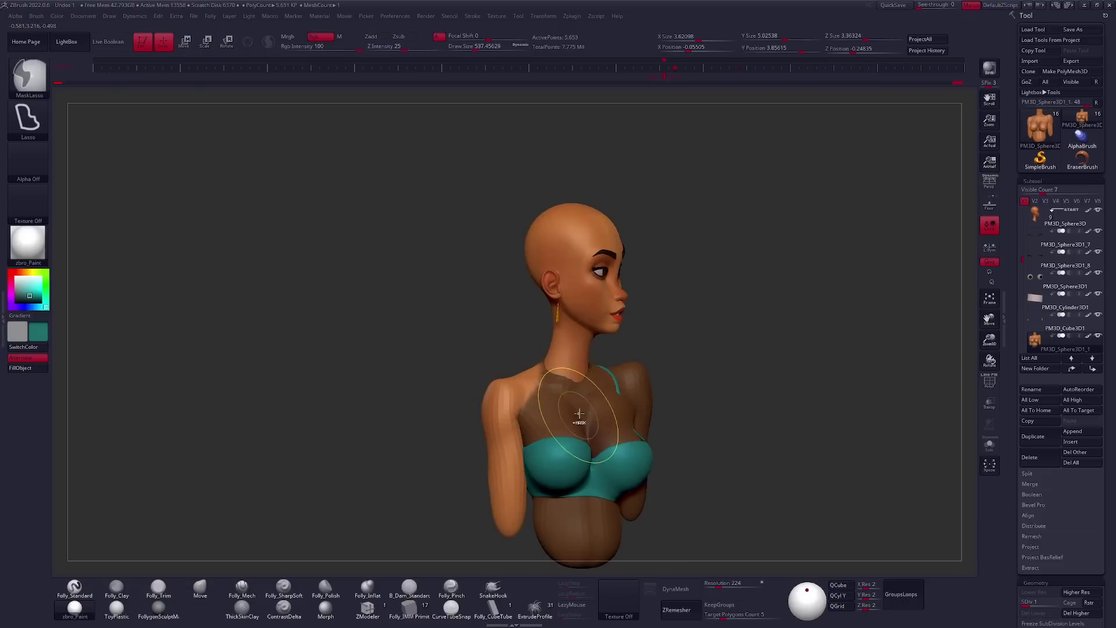
mouse_move(672, 397)
right_down()
mouse_move(581, 407)
mouse_move(579, 445)
right_up()
key(w)
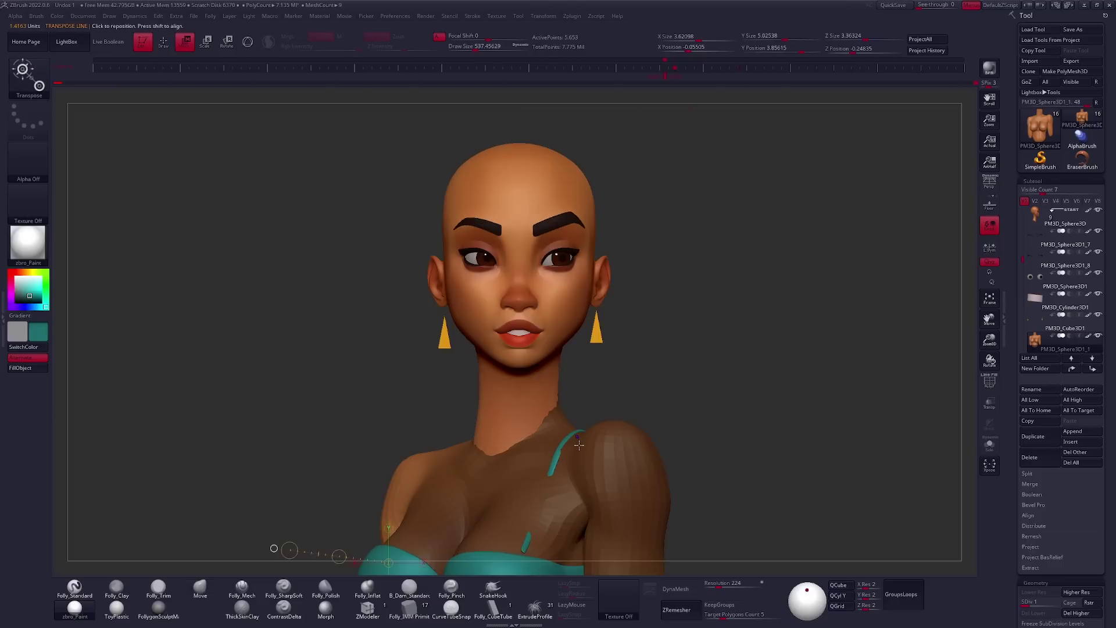
Solo the body against the reference image and tweak the shoulder with sculpt brushes.
key(shift+alt+s)
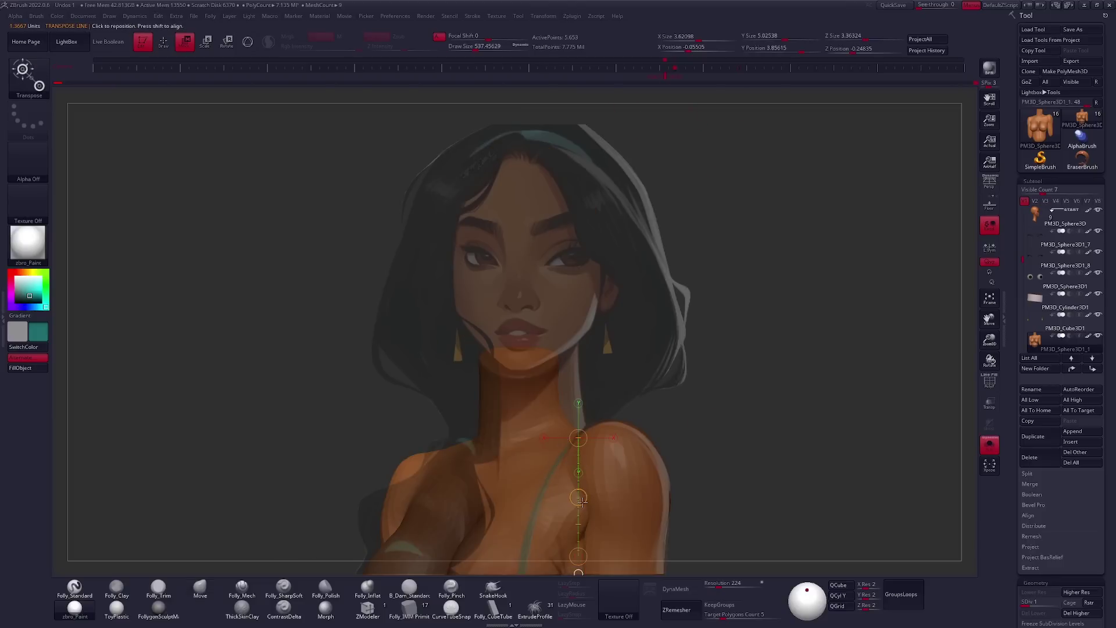
key(q)
mouse_move(697, 424)
mouse_down()
mouse_move(685, 430)
mouse_move(757, 443)
mouse_move(780, 399)
mouse_move(566, 451)
mouse_move(597, 377)
mouse_move(581, 372)
mouse_move(616, 378)
mouse_move(606, 377)
mouse_move(604, 297)
mouse_move(618, 356)
mouse_up()
click(241, 587)
key(space)
Orbit around the bust and switch to the Move brush to shape the shoulders and back.
drag(665, 262, 618, 394)
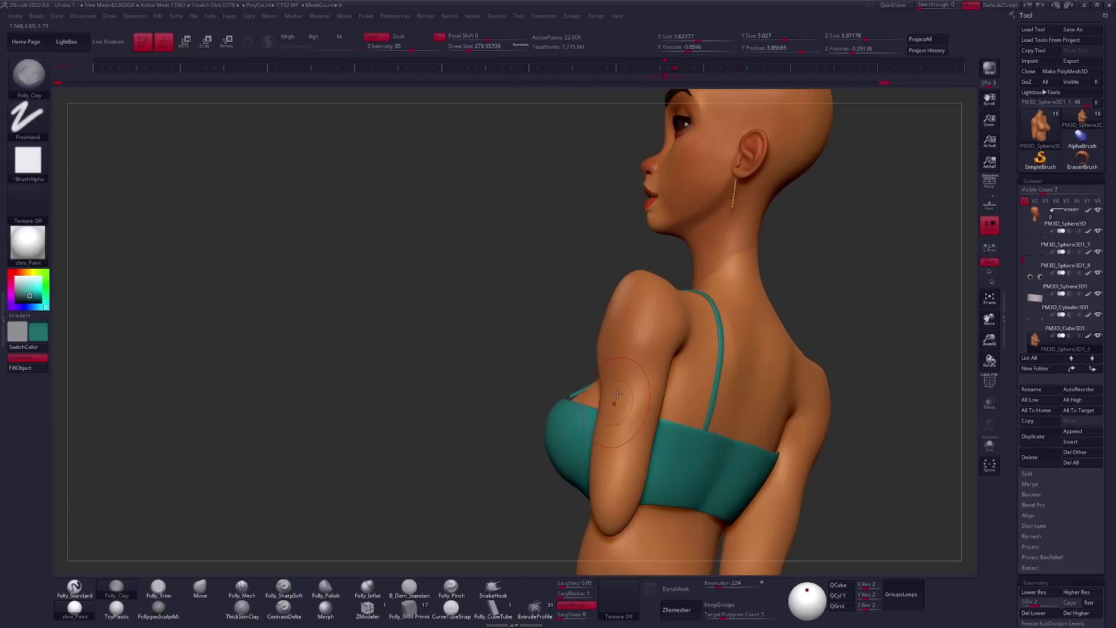
drag(631, 304, 579, 345)
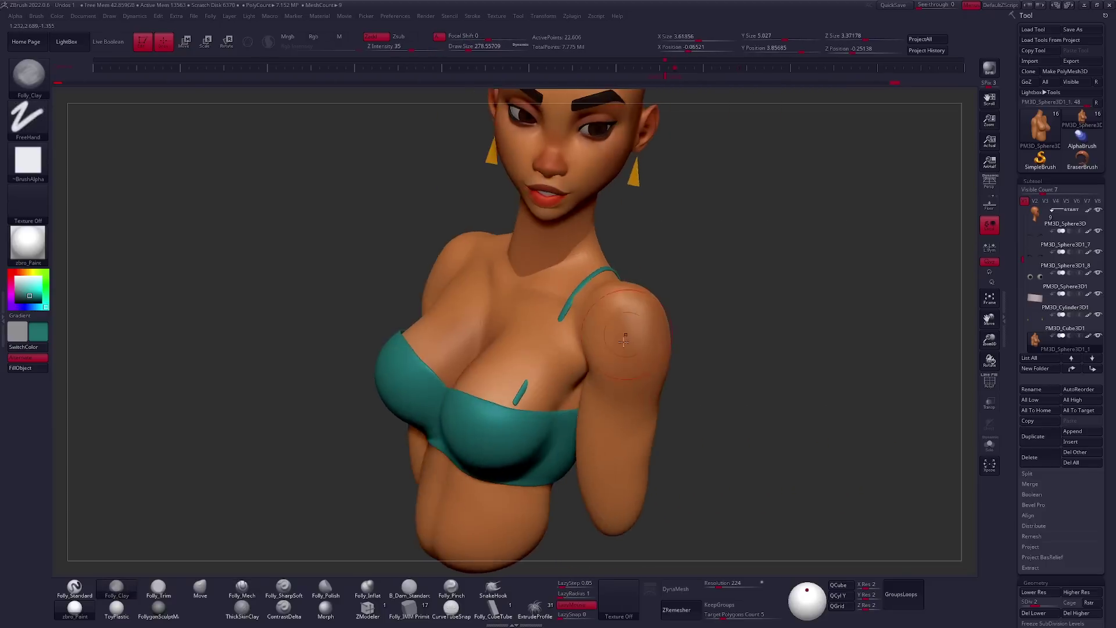
mouse_move(586, 364)
mouse_down()
mouse_move(633, 403)
mouse_move(668, 372)
mouse_move(612, 385)
mouse_move(700, 349)
mouse_up()
key(b)
key(m)
key(v)
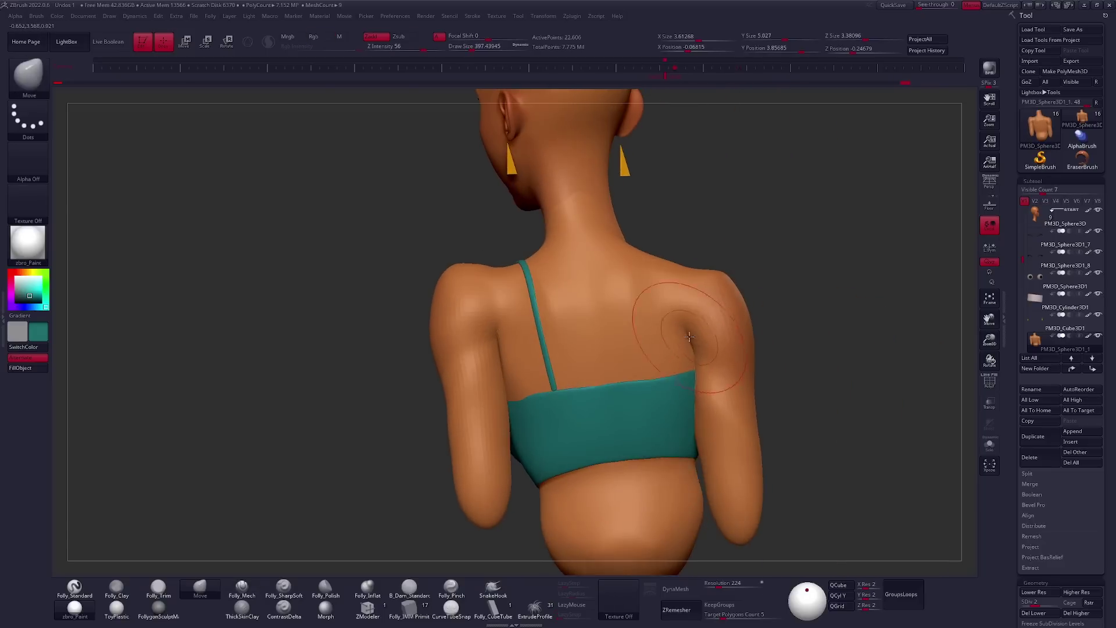
Select the teal top subtool PM3D_Sphere3D1_2 and solo it.
mouse_move(694, 347)
right_down()
mouse_move(610, 371)
mouse_move(583, 316)
right_up()
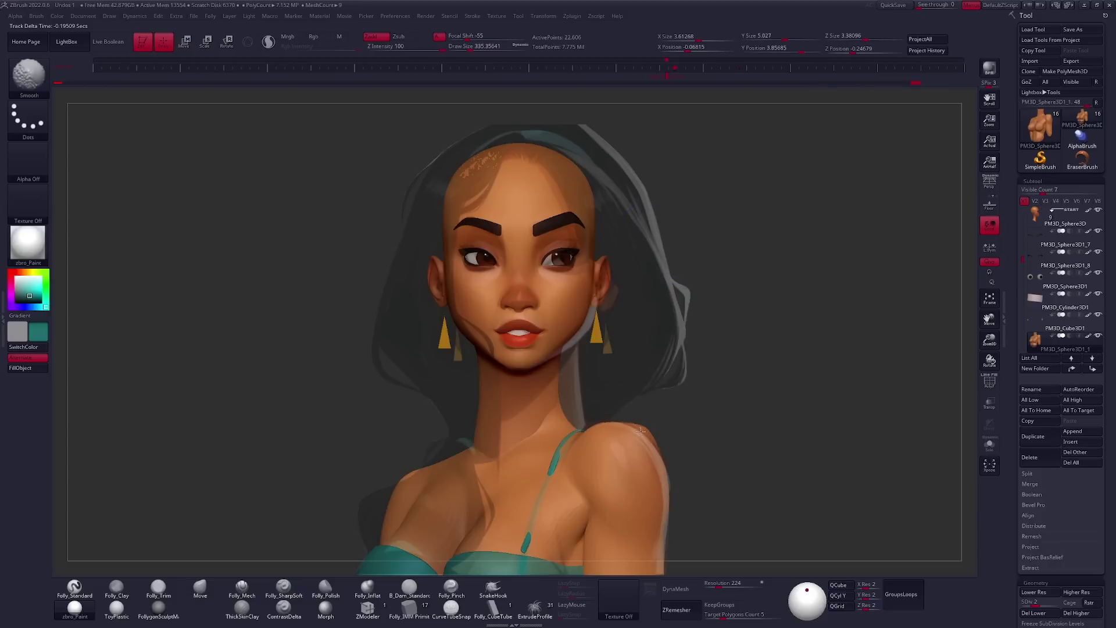
mouse_move(643, 437)
right_down()
mouse_move(678, 368)
mouse_move(757, 401)
mouse_move(717, 398)
mouse_move(785, 399)
mouse_move(750, 405)
mouse_move(841, 343)
mouse_move(517, 453)
right_up()
right_click(757, 401)
right_click(518, 453)
mouse_move(639, 406)
right_down()
mouse_move(581, 378)
mouse_move(578, 362)
mouse_move(700, 370)
right_up()
alt+click(577, 362)
key(ctrl+shift+s)
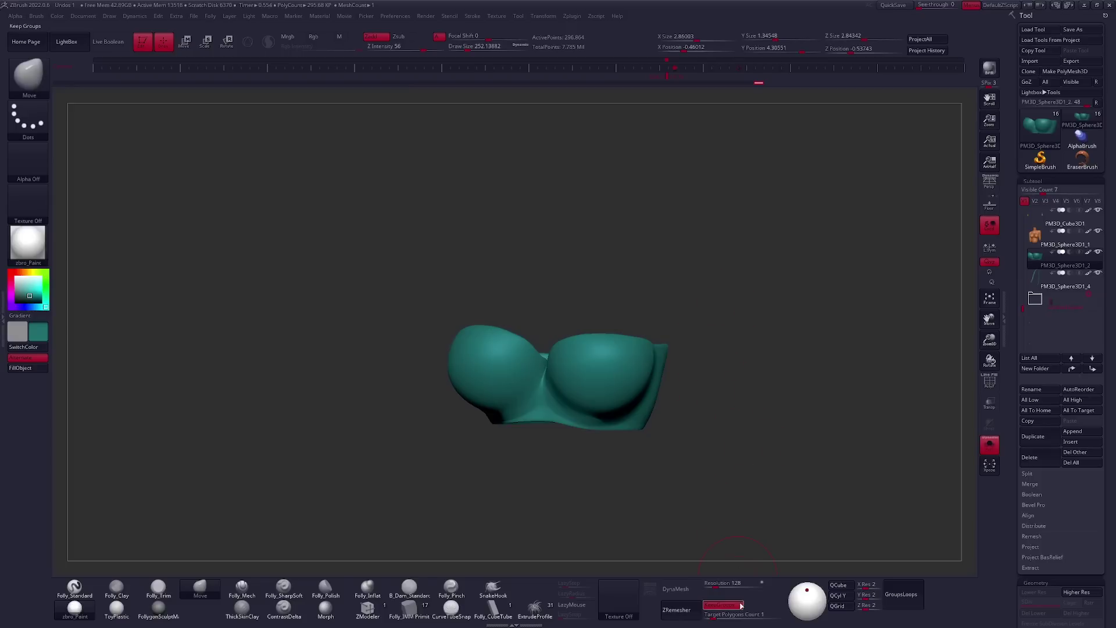
ZRemesh the teal top into clean quads and re-isolate it for ZModeler editing.
key(shift+f)
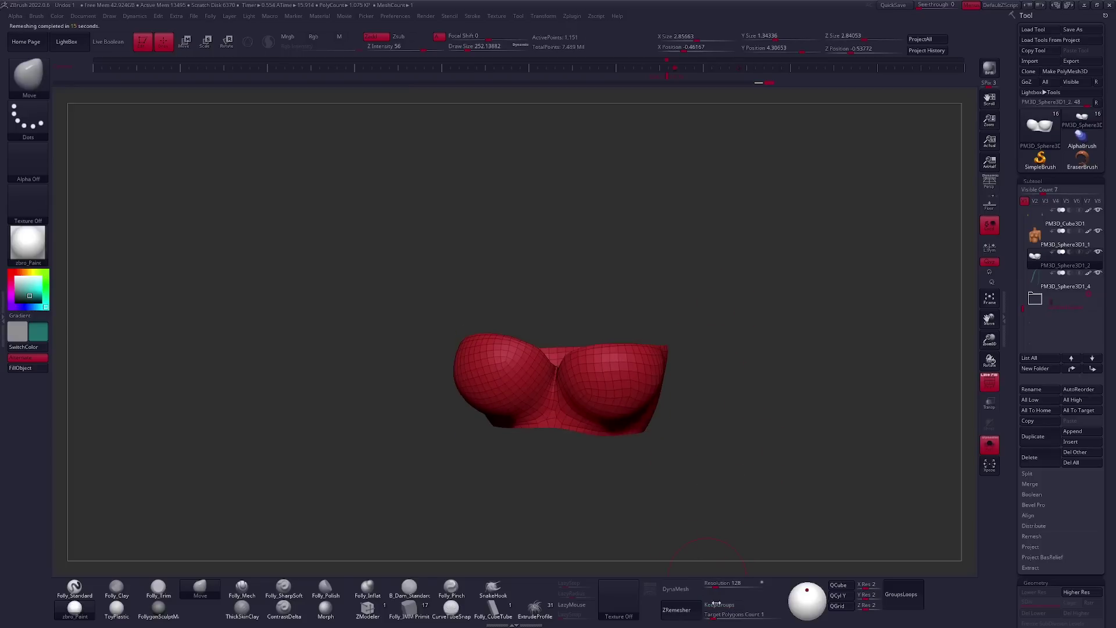
key(ctrl+shift+s)
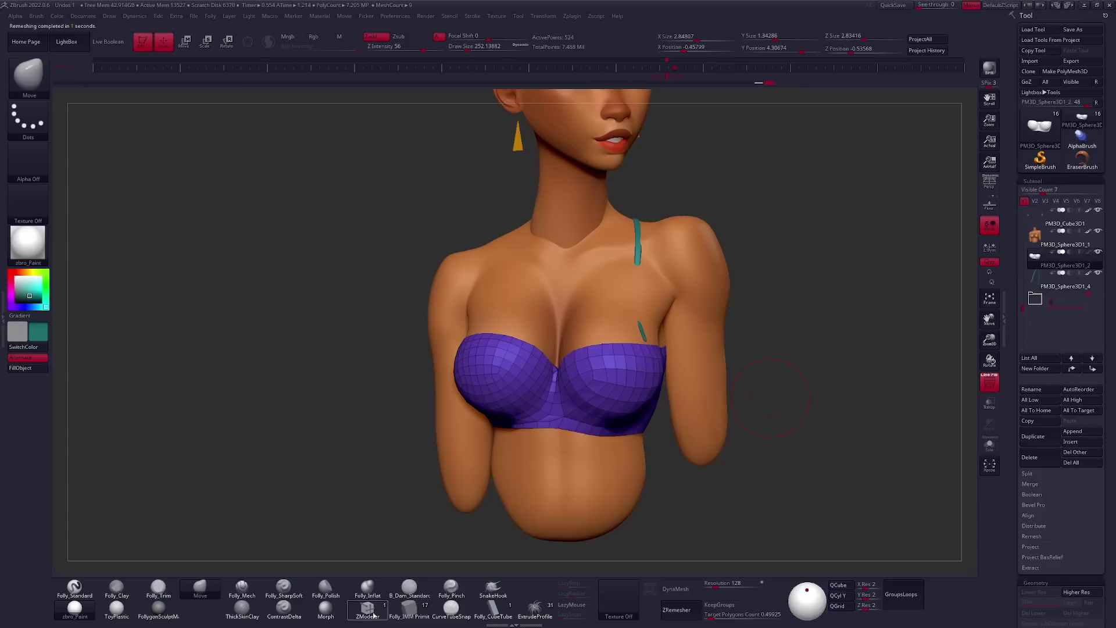
click(374, 614)
key(ctrl+shift+s)
drag(652, 428, 661, 469)
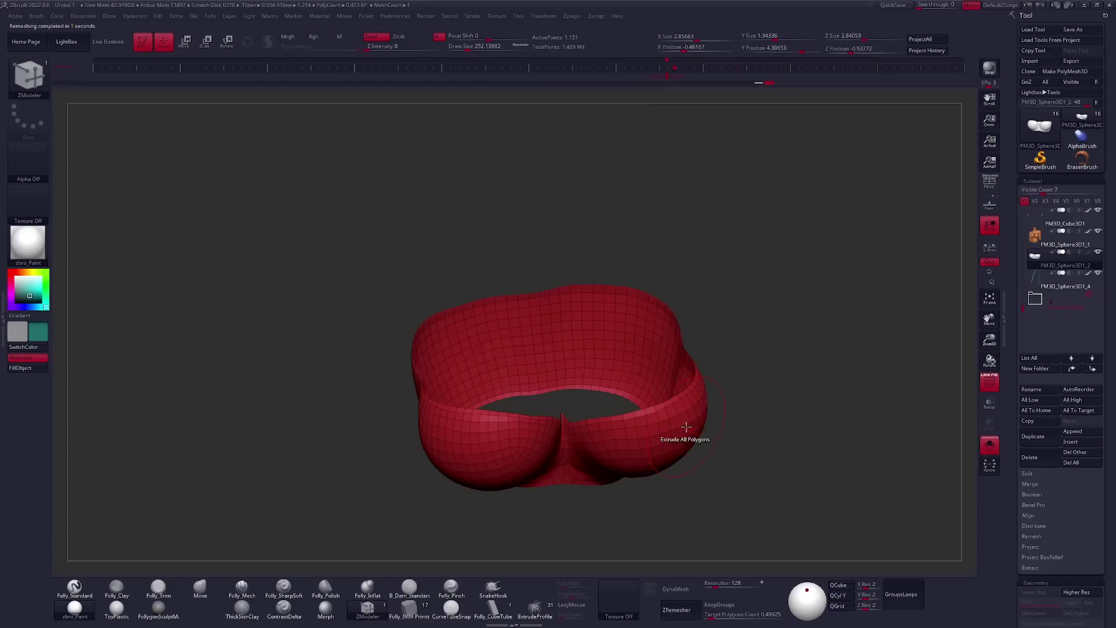
Use ZModeler to give the top thickness and insert edge loops around the rim.
key(space)
mouse_move(463, 520)
mouse_down()
mouse_move(665, 424)
mouse_move(683, 391)
mouse_up()
key(space)
click(622, 356)
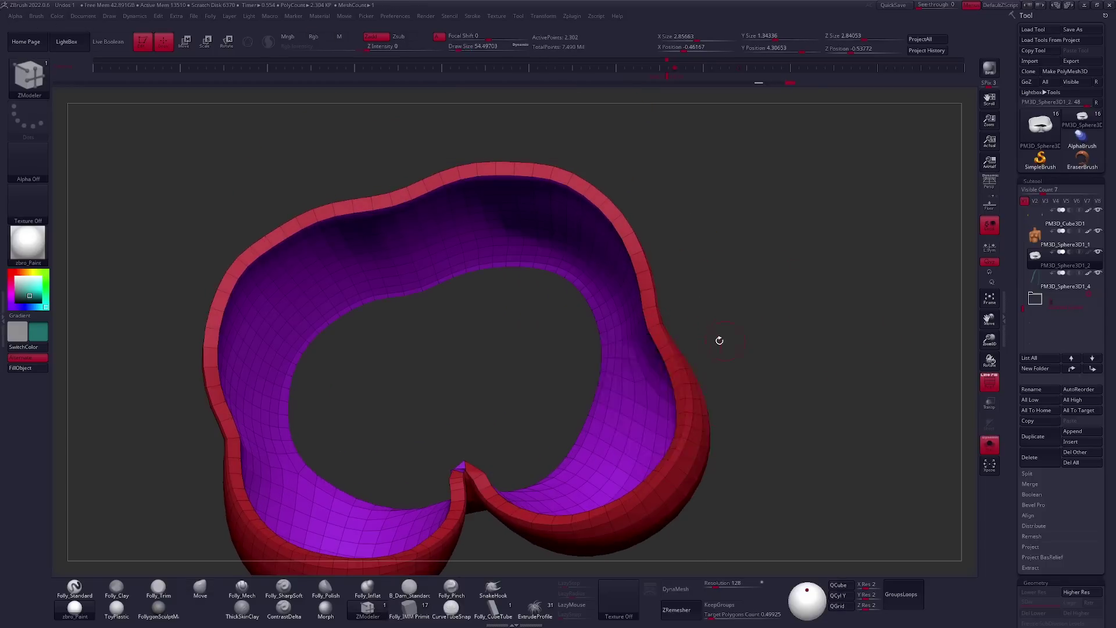
click(664, 335)
key(ctrl+z)
drag(750, 441, 697, 325)
key(space)
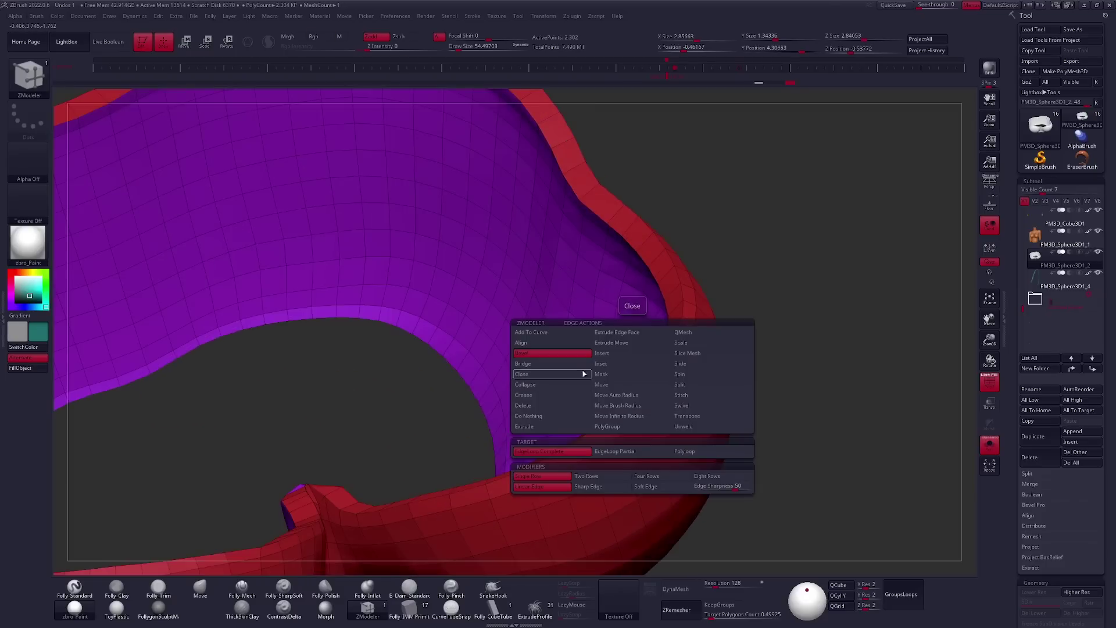
key(f)
Add a supporting edge loop near the rim and inspect the top's inner surface.
drag(759, 349, 716, 372)
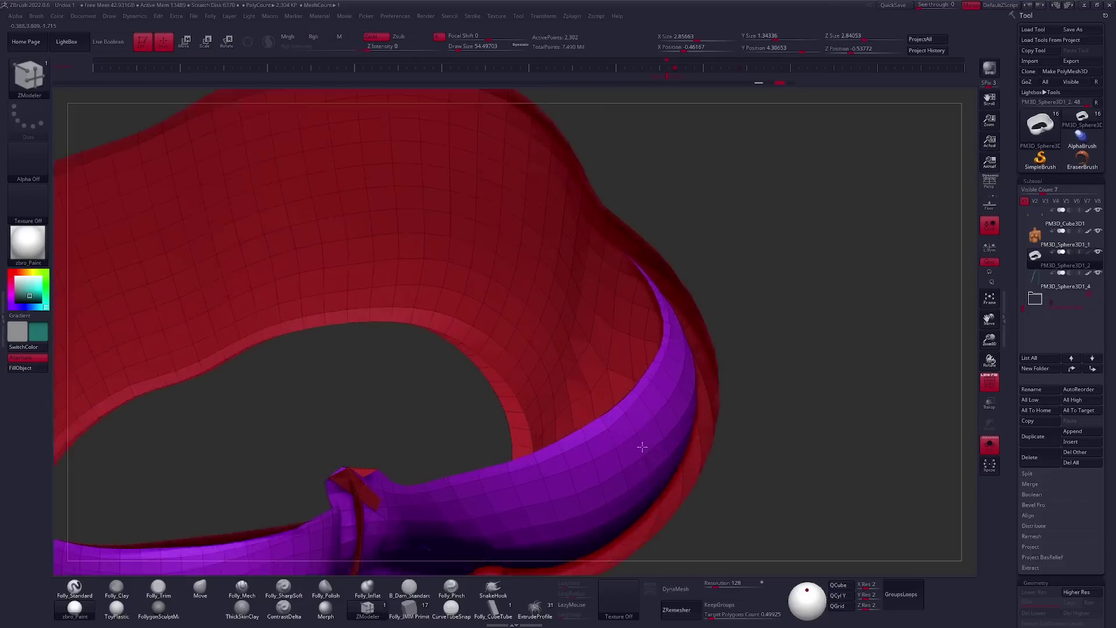
mouse_move(701, 552)
mouse_down()
mouse_move(703, 455)
mouse_move(605, 388)
mouse_up()
mouse_move(768, 380)
mouse_down()
mouse_move(652, 427)
mouse_move(661, 404)
mouse_up()
scroll(684, 365, up, 5)
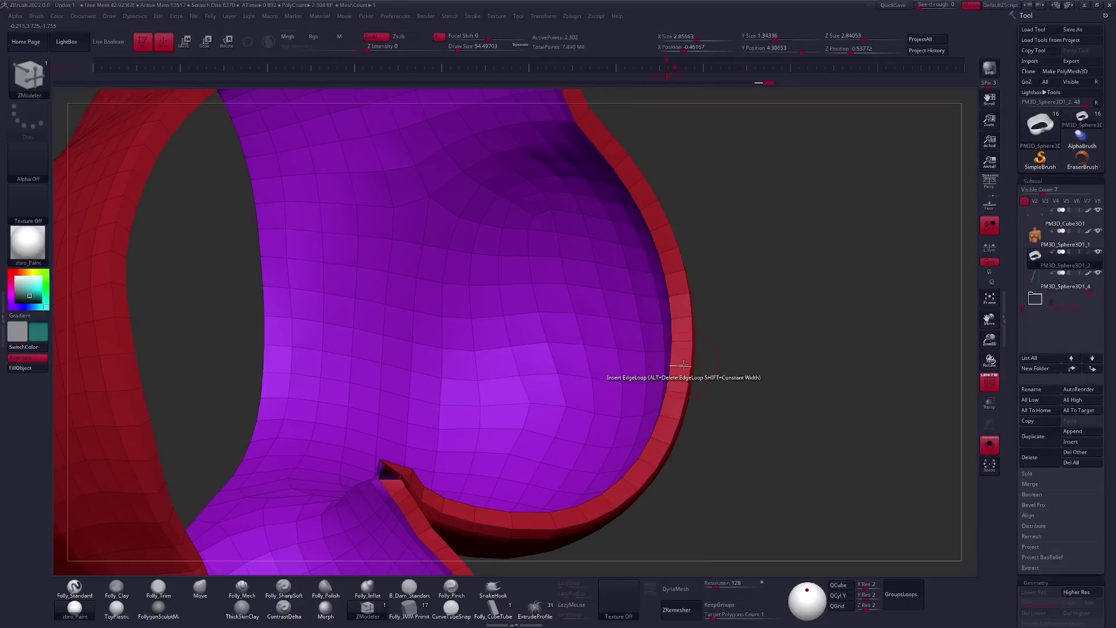
scroll(740, 393, down, 2)
mouse_move(740, 393)
mouse_down()
mouse_move(721, 401)
mouse_move(759, 409)
mouse_up()
scroll(712, 403, down, 5)
Subdivide the top smooth, turn Solo off, and return to the Move brush on the full bust.
key(ctrl+d)
key(shift+f)
key(b)
key(m)
key(v)
mouse_move(736, 374)
mouse_down()
mouse_move(692, 429)
mouse_move(668, 422)
mouse_move(590, 468)
mouse_move(550, 472)
mouse_move(668, 456)
mouse_up()
drag(544, 522, 617, 457)
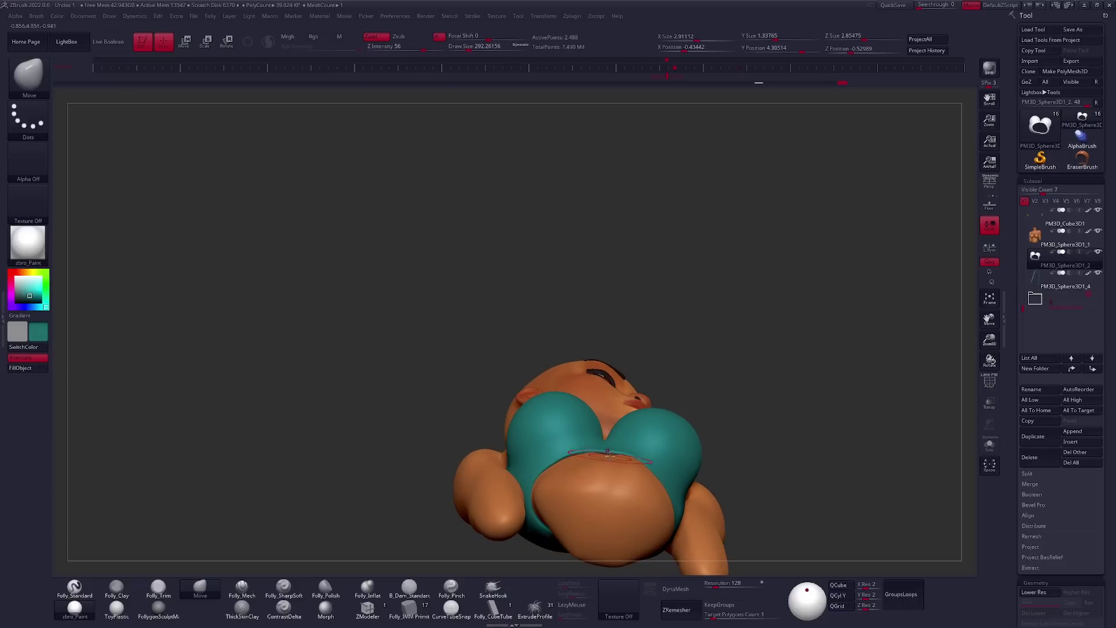
Rotate the duplicated strap onto the other shoulder with Transpose.
drag(579, 458, 729, 420)
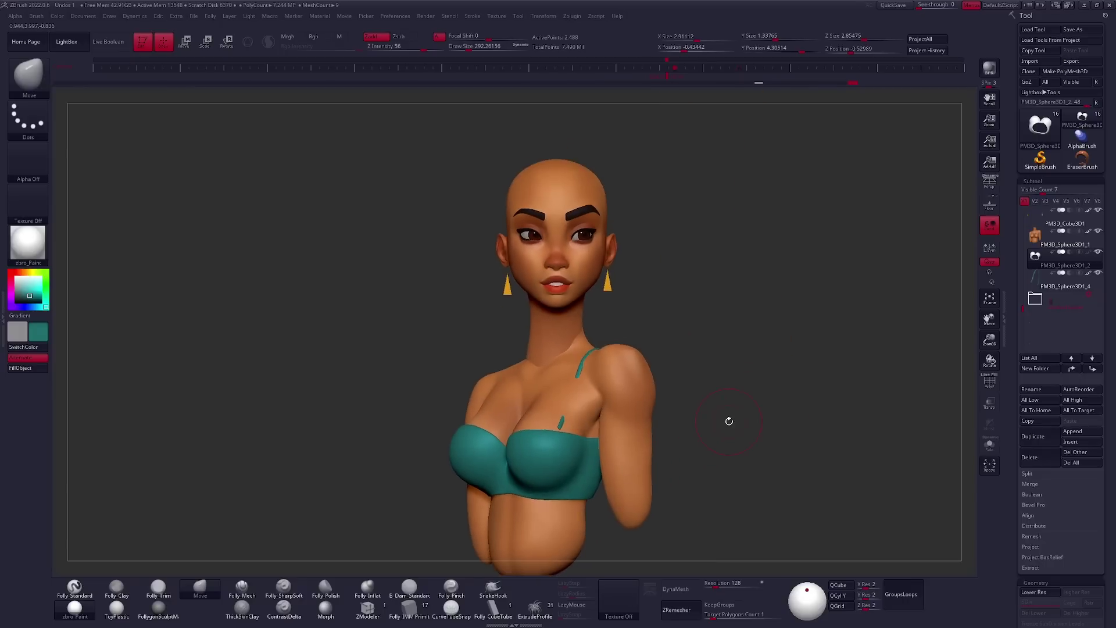
mouse_move(1064, 284)
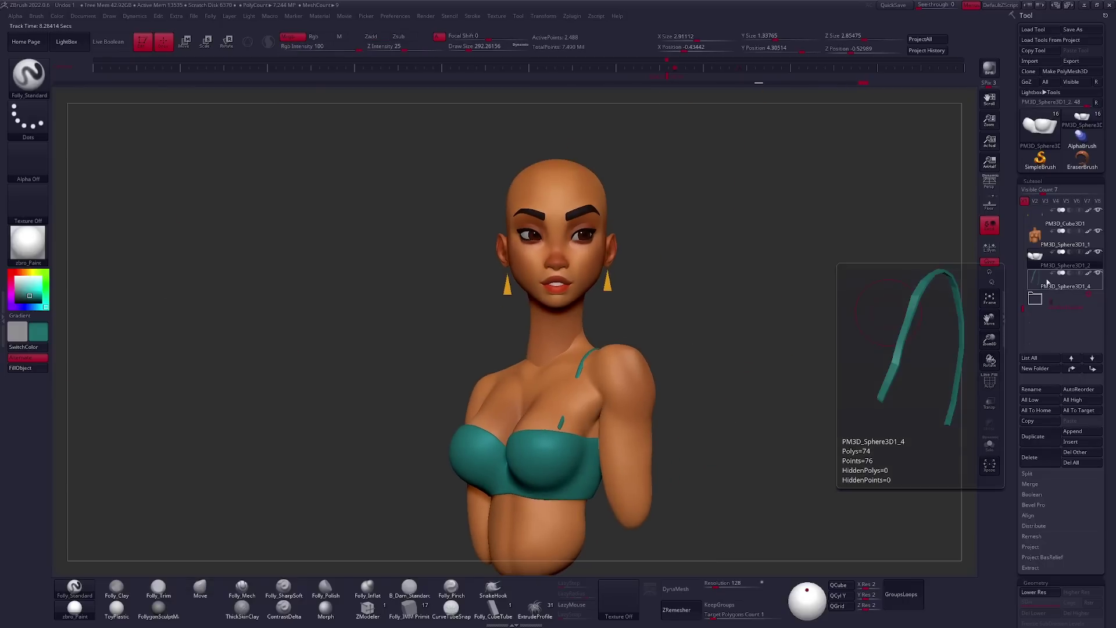
key(space)
mouse_move(572, 399)
right_down()
mouse_move(544, 448)
mouse_move(649, 433)
mouse_move(685, 364)
right_up()
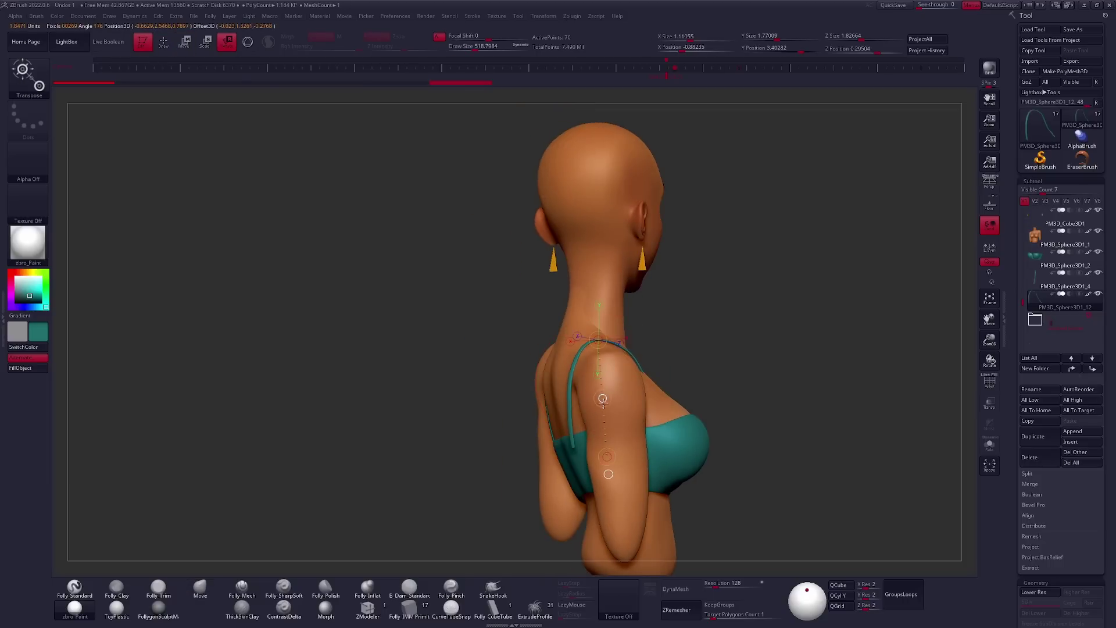
key(q)
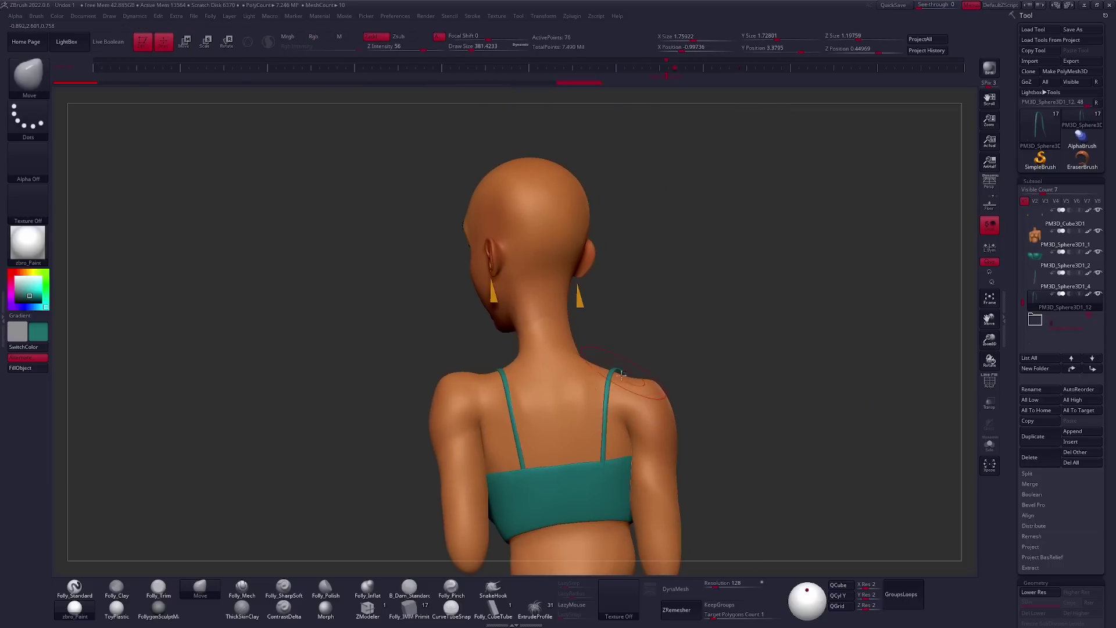
Resize the Move brush to about 447, then 239, and adjust the straps from several angles.
key(space)
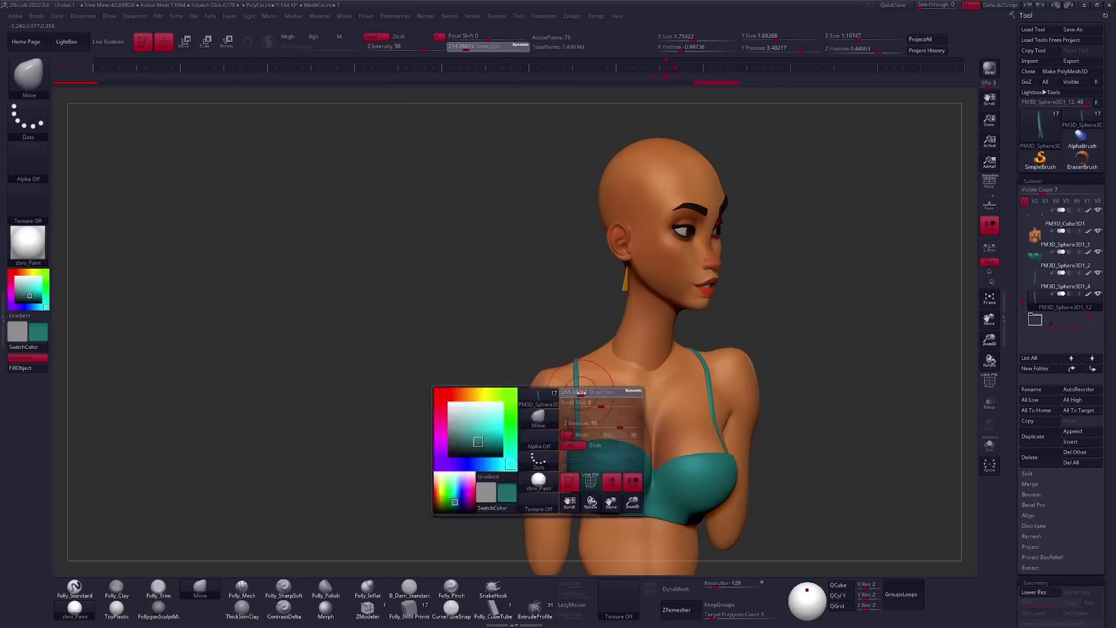
drag(581, 392, 588, 420)
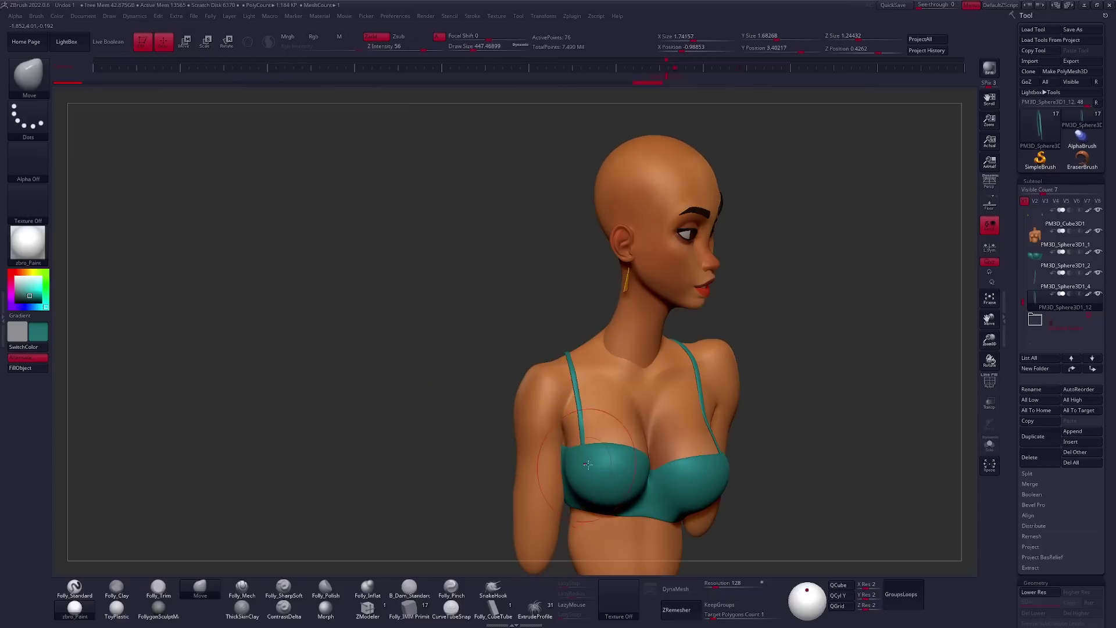
key(space)
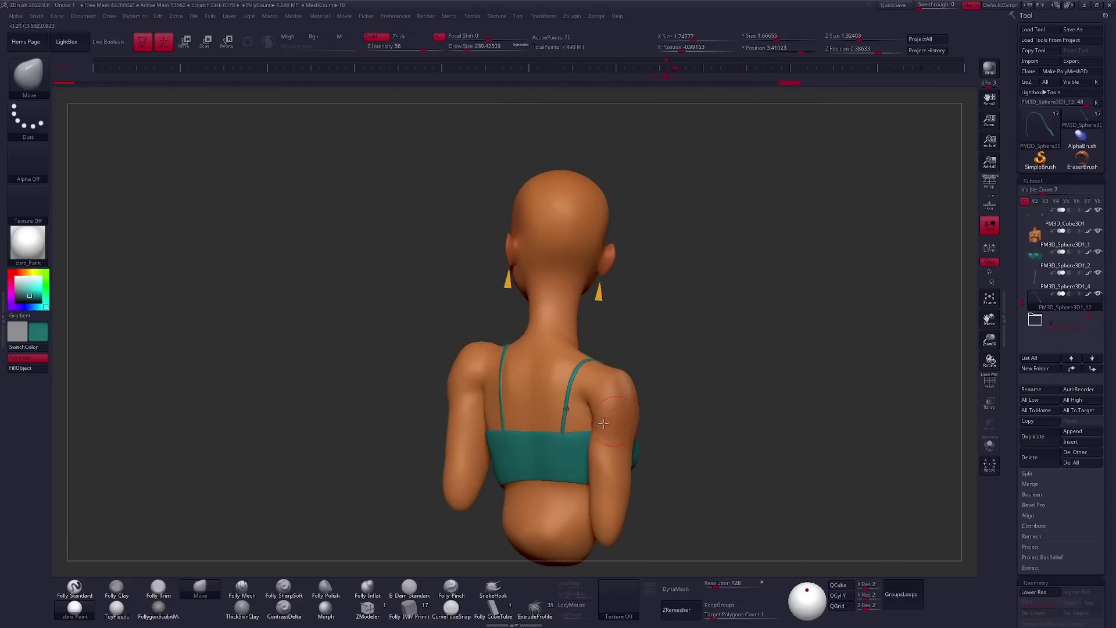
drag(725, 431, 717, 432)
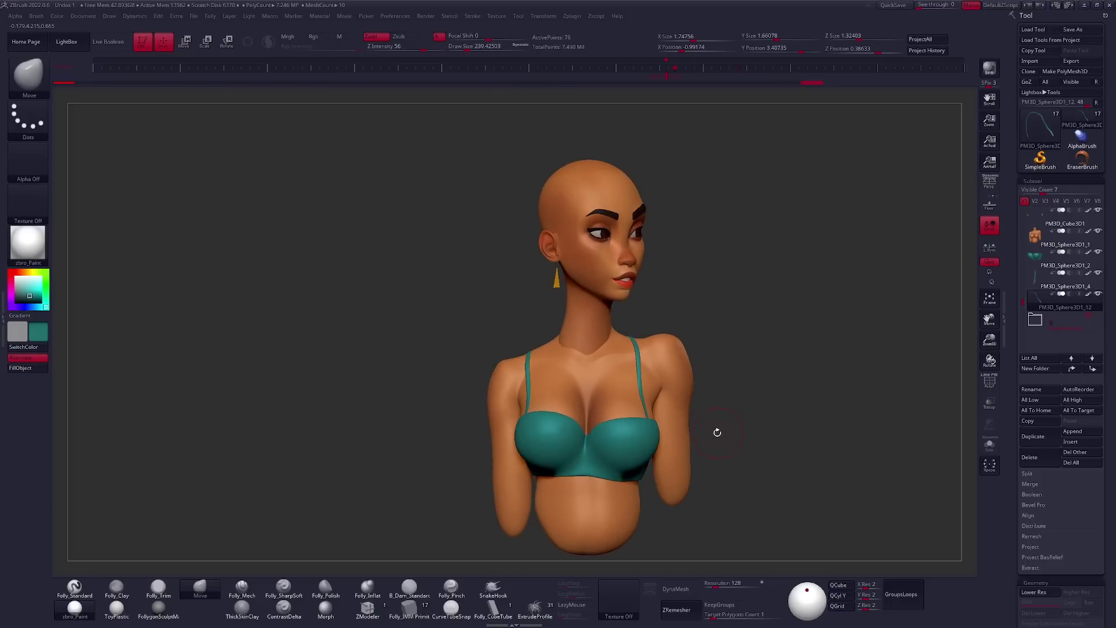
mouse_move(548, 365)
right_down()
mouse_move(500, 442)
mouse_move(513, 410)
mouse_move(632, 363)
right_up()
right_click(500, 441)
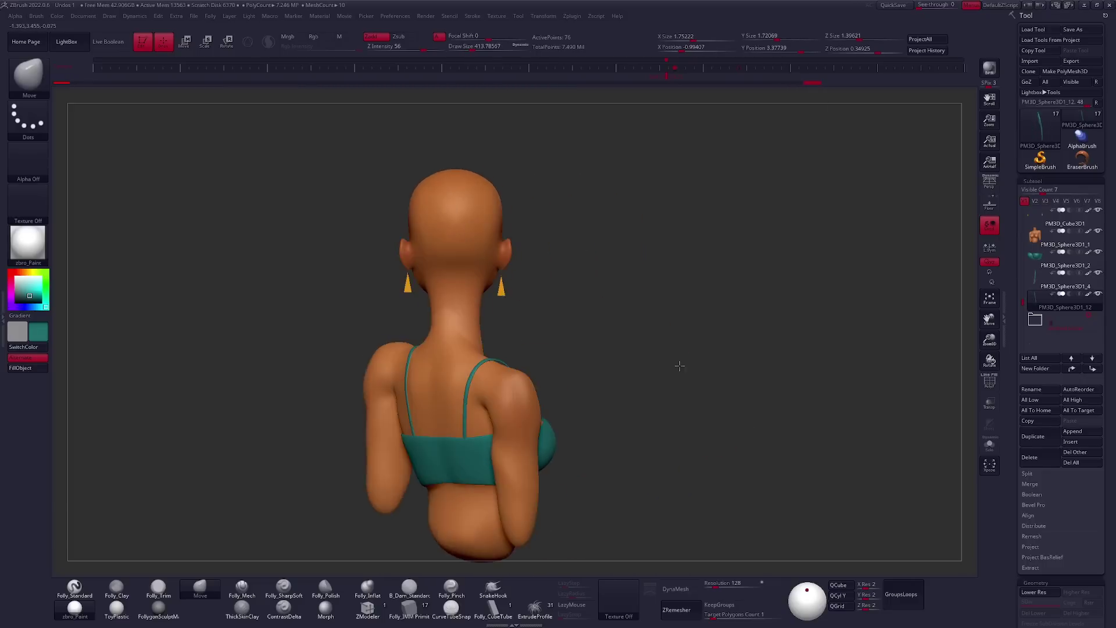
scroll(633, 364, up, 4)
right_drag(612, 384, 651, 472)
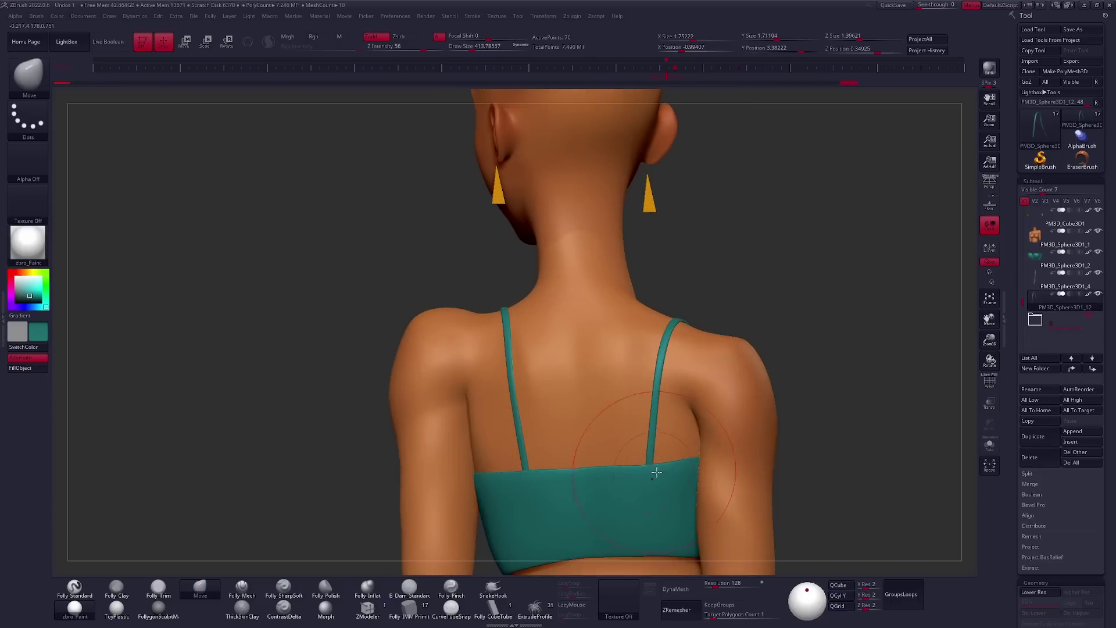
mouse_move(649, 415)
right_down()
mouse_move(665, 451)
mouse_move(563, 371)
mouse_move(654, 436)
mouse_move(582, 442)
mouse_move(540, 430)
mouse_move(521, 396)
mouse_move(550, 396)
right_up()
Check the new strap's wireframe and tweak both straps and the teal top with Move.
alt+click(522, 395)
key(shift+f)
mouse_move(461, 414)
right_down()
mouse_move(700, 418)
mouse_move(424, 438)
mouse_move(631, 395)
mouse_move(618, 385)
mouse_move(657, 402)
mouse_move(603, 432)
right_up()
alt+click(424, 438)
alt+click(563, 416)
alt+click(631, 390)
mouse_move(636, 396)
right_down()
mouse_move(611, 398)
mouse_move(710, 451)
mouse_move(714, 411)
mouse_move(759, 374)
right_up()
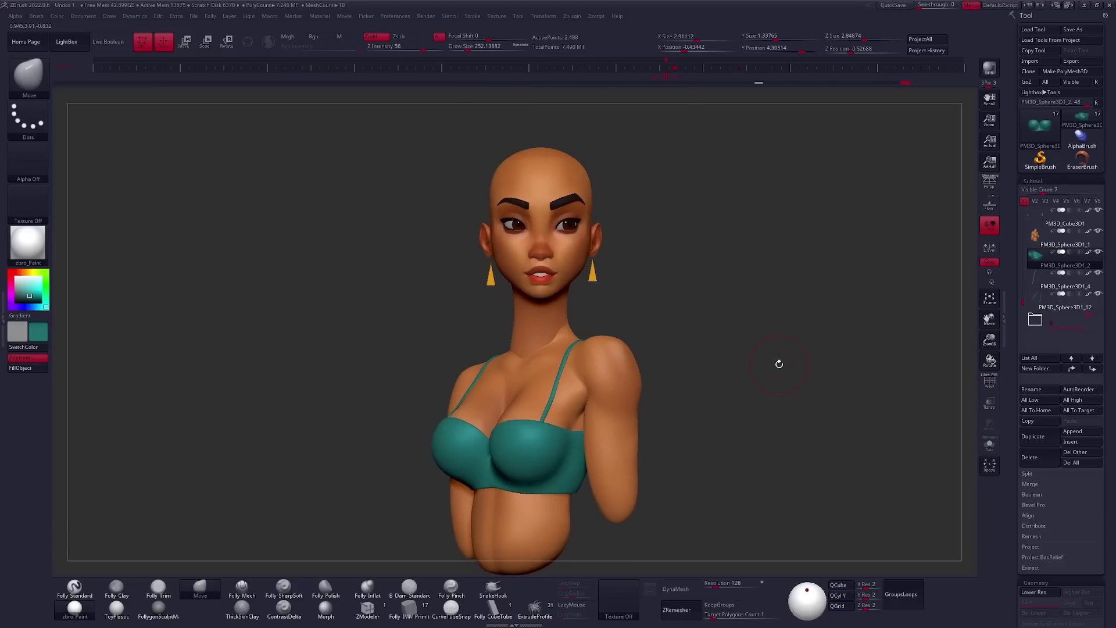
mouse_move(842, 321)
right_down()
mouse_move(764, 314)
mouse_move(620, 348)
mouse_move(705, 346)
right_up()
Select the torso, SliceCurve it along the top's lower edge, and solo it.
alt+click(572, 438)
right_drag(572, 439, 555, 429)
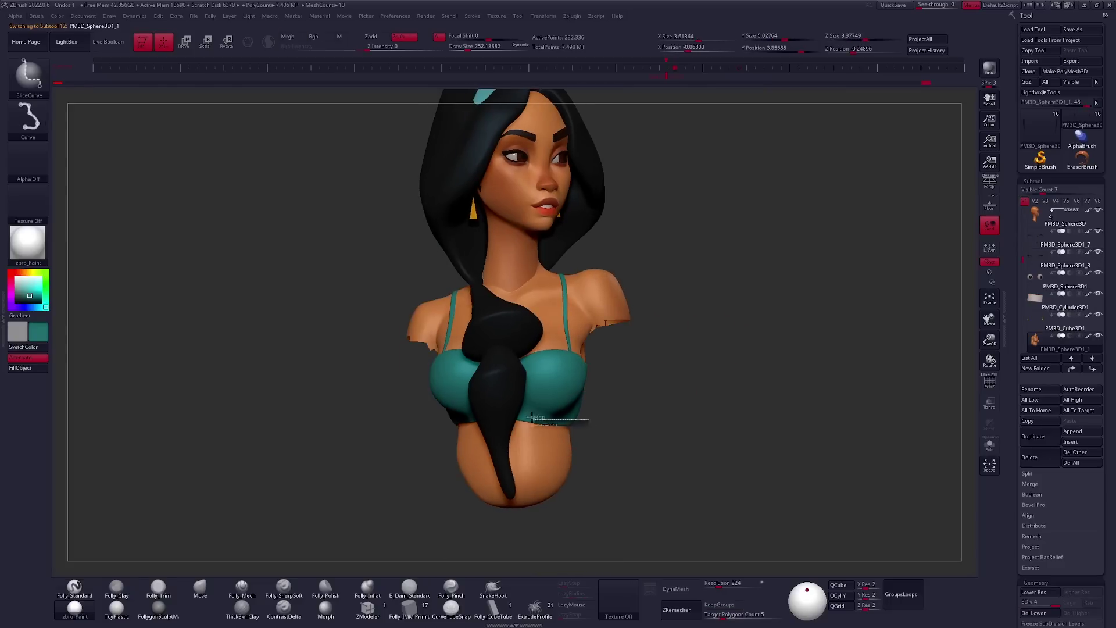
mouse_move(643, 540)
right_down()
mouse_move(642, 479)
mouse_move(633, 491)
right_up()
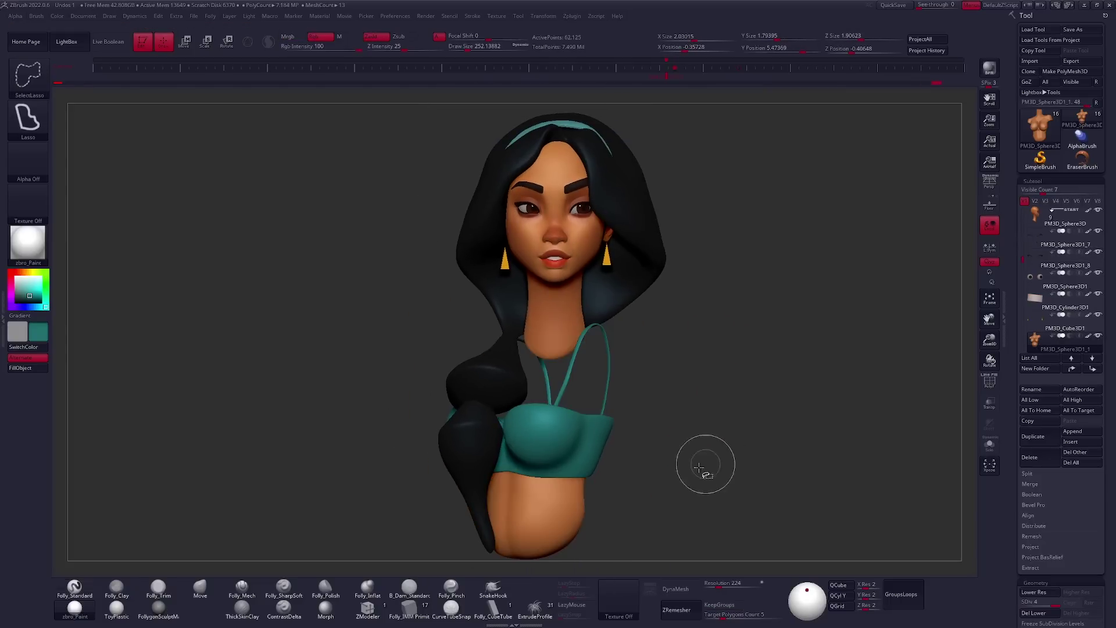
key(shift+alt+s)
key(shift+alt+s)
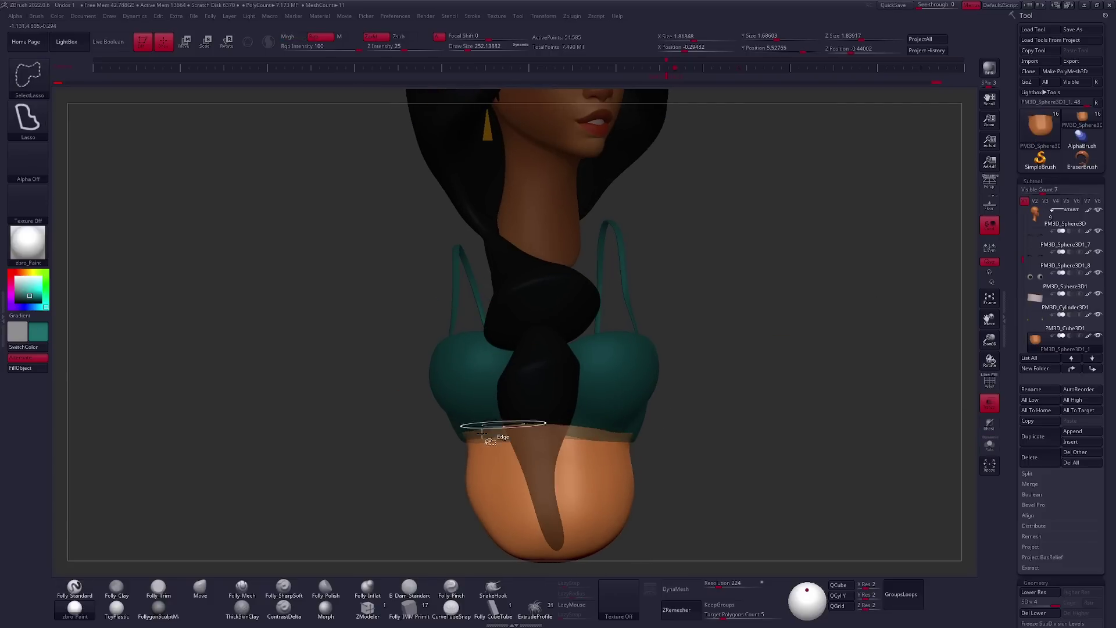
Reshape the chest and belly with the Move brush and raise the body's subdivision level.
drag(720, 420, 558, 381)
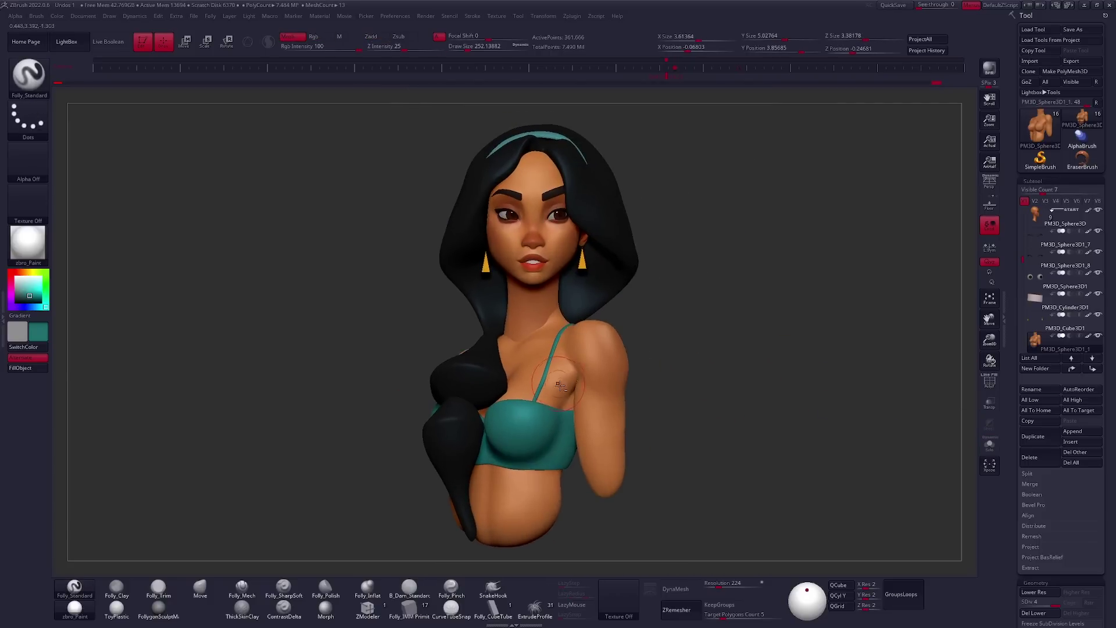
key(b)
key(m)
key(v)
ctrl+right_drag(561, 382, 687, 424)
drag(686, 425, 691, 405)
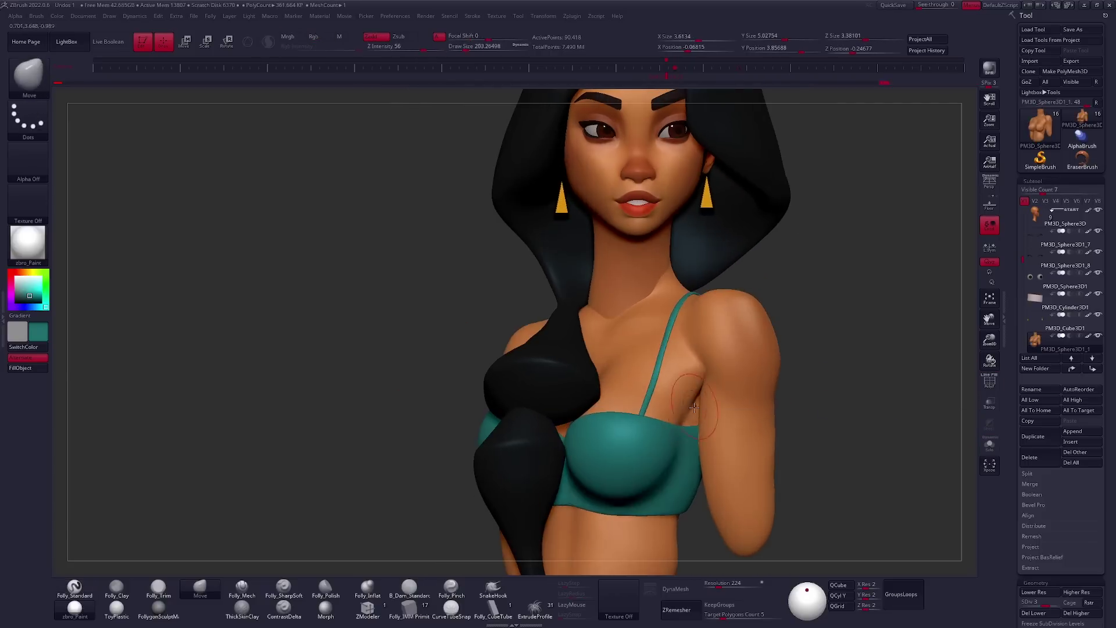
mouse_move(669, 441)
right_down()
mouse_move(748, 403)
mouse_move(737, 406)
right_up()
key(d)
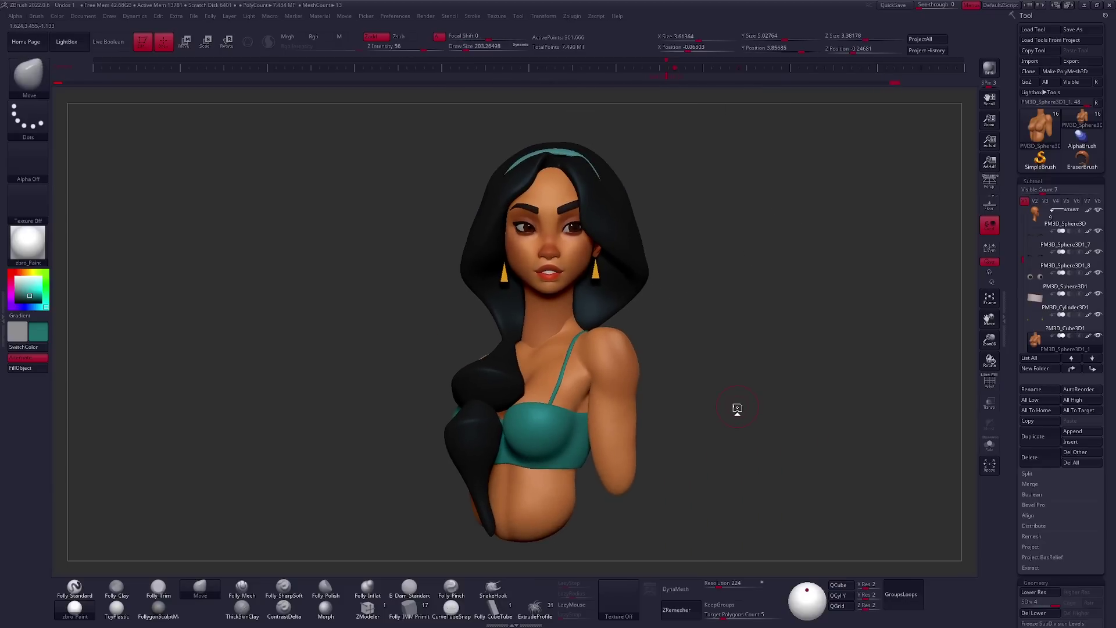
drag(1007, 293, 1007, 273)
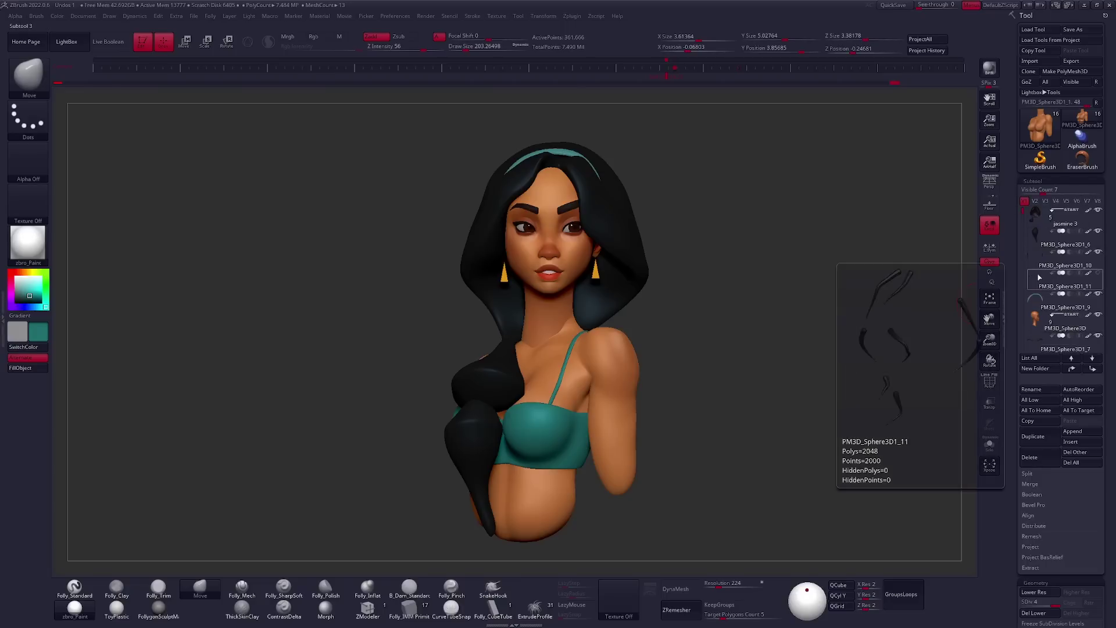
Select the blue strand subtool, set the brush size to about 214, and switch to Transpose.
click(1063, 286)
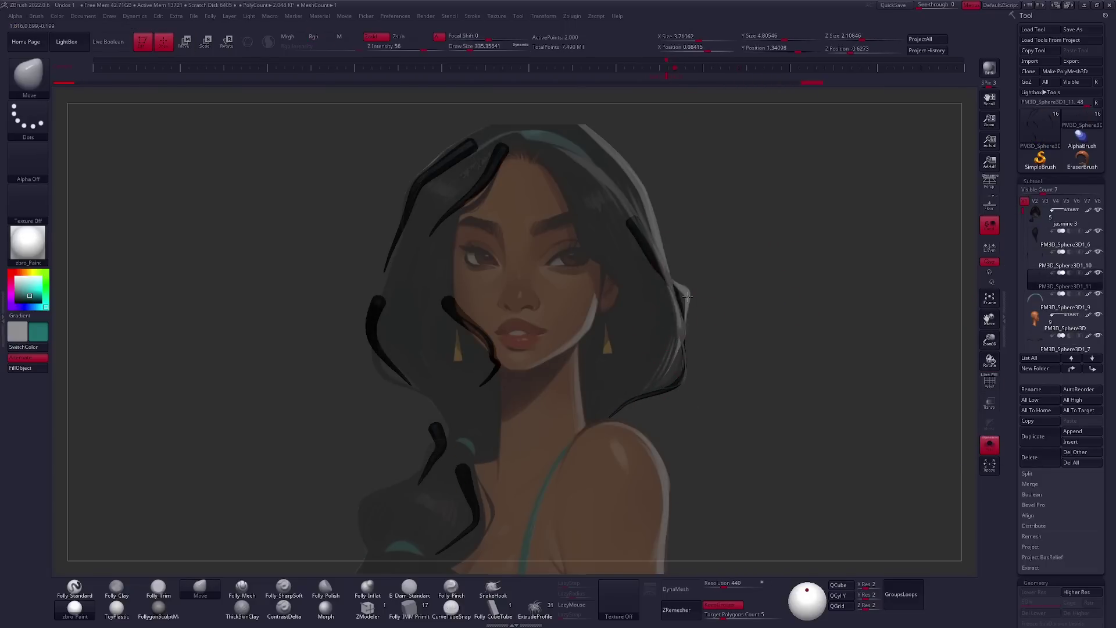
key(shift)
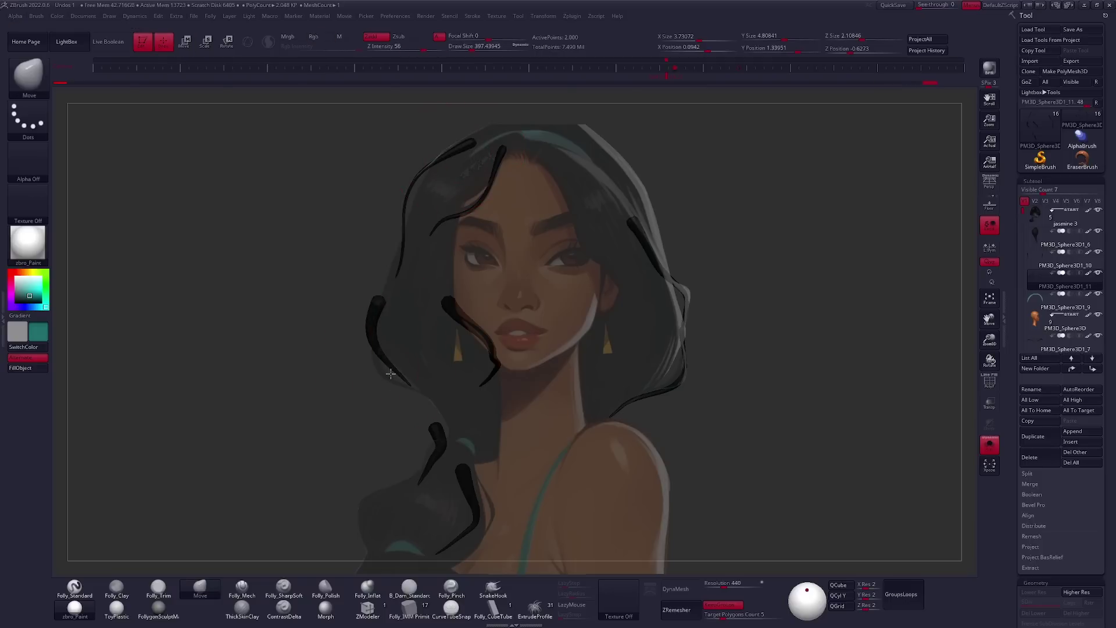
key(space)
drag(441, 405, 384, 372)
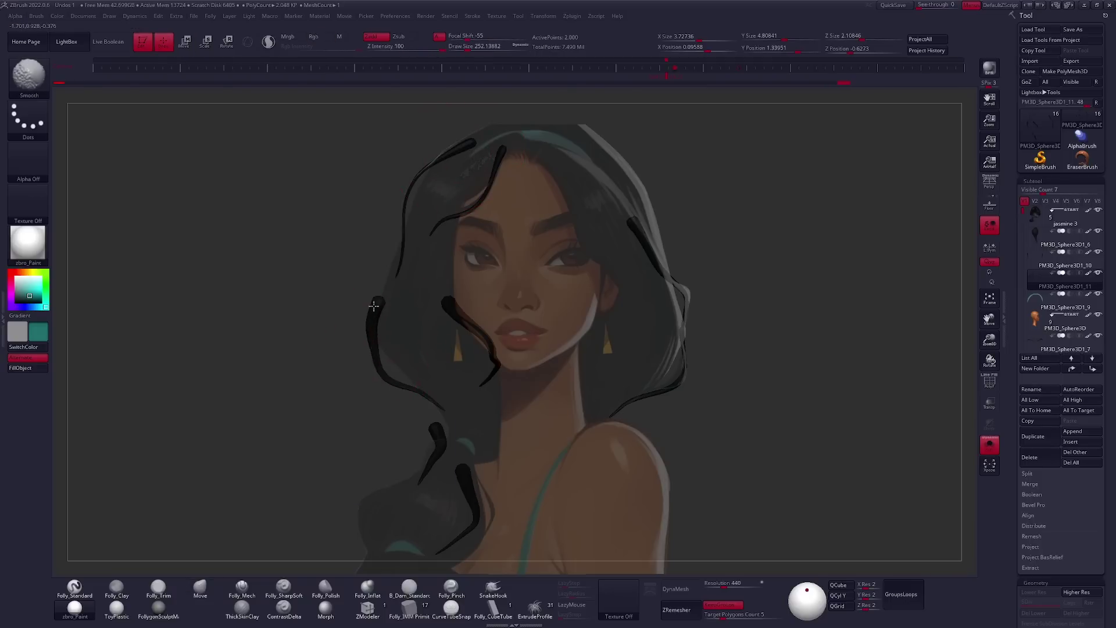
key(w)
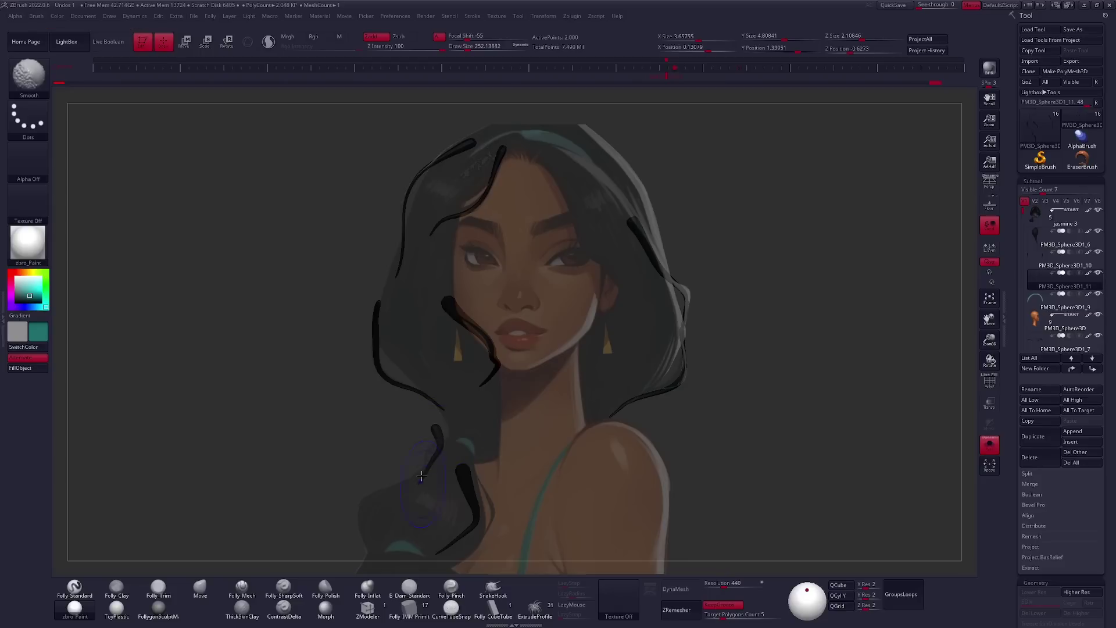
key(w)
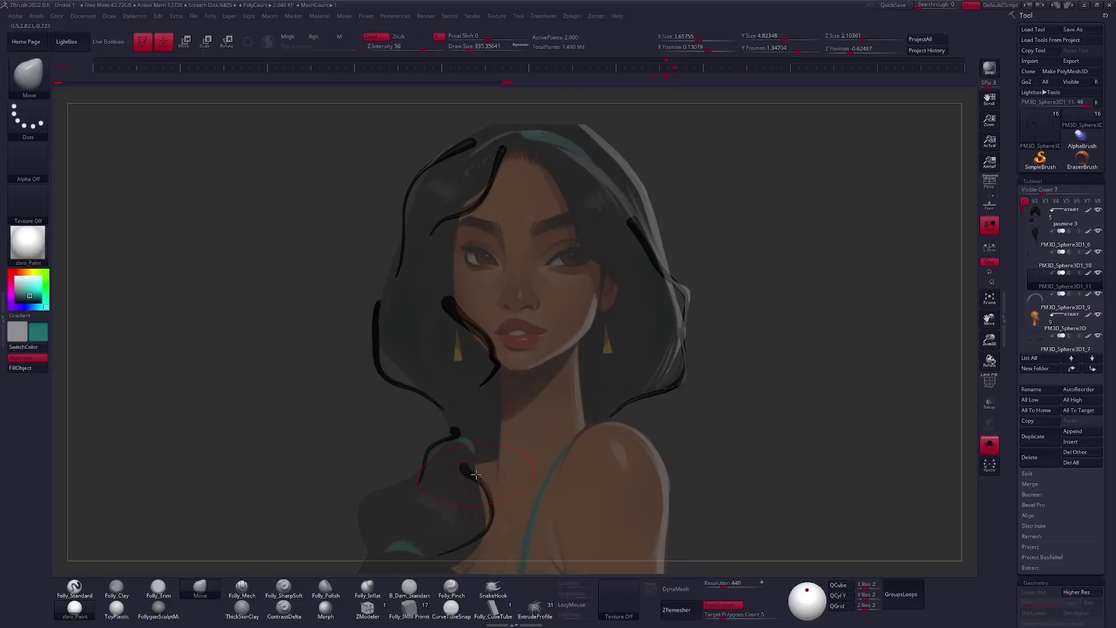
Pose the blue strand to curl down the left cheek, checking it from several angles.
mouse_move(815, 356)
mouse_down()
mouse_move(717, 394)
mouse_move(529, 405)
mouse_move(541, 347)
mouse_move(486, 390)
mouse_up()
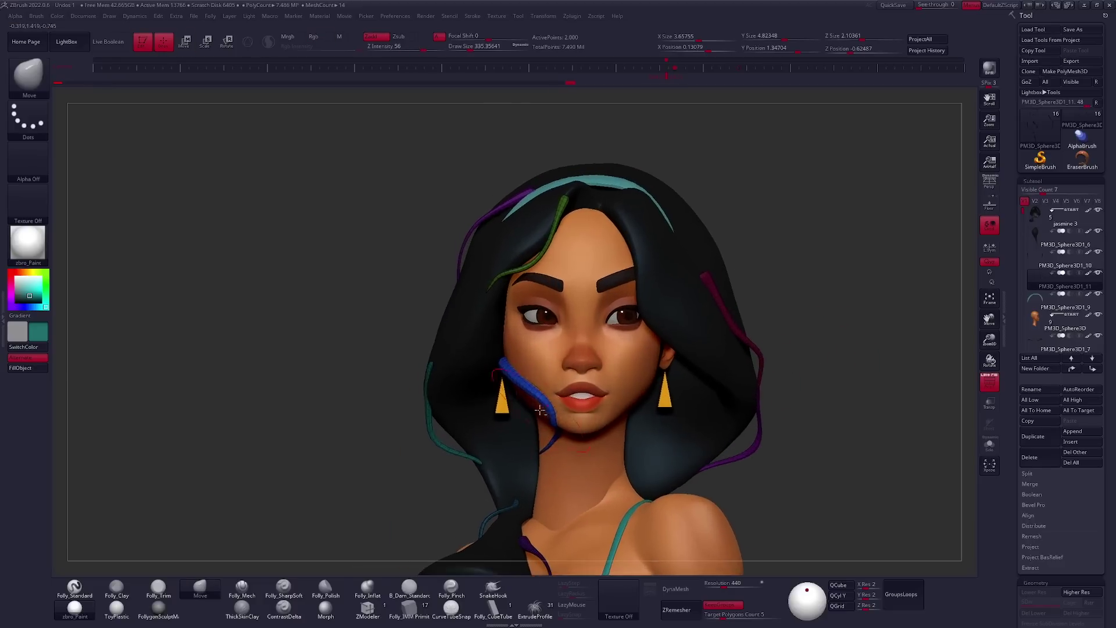
click(1040, 259)
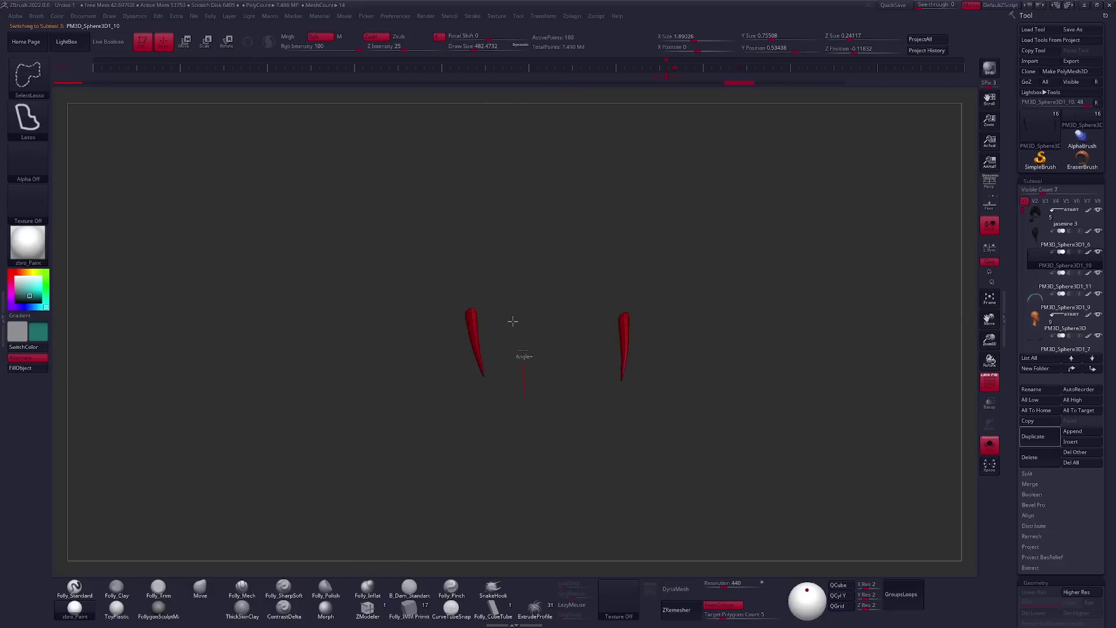
mouse_move(657, 372)
mouse_down()
mouse_move(535, 434)
mouse_move(464, 375)
mouse_up()
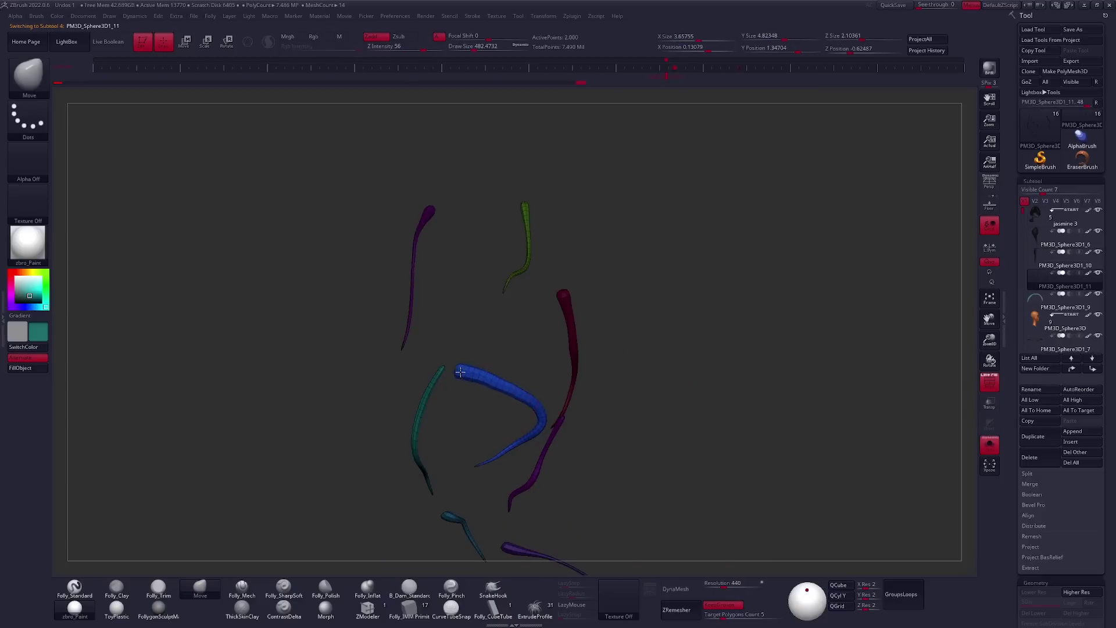
mouse_move(623, 393)
mouse_down()
mouse_move(525, 431)
mouse_move(516, 390)
mouse_up()
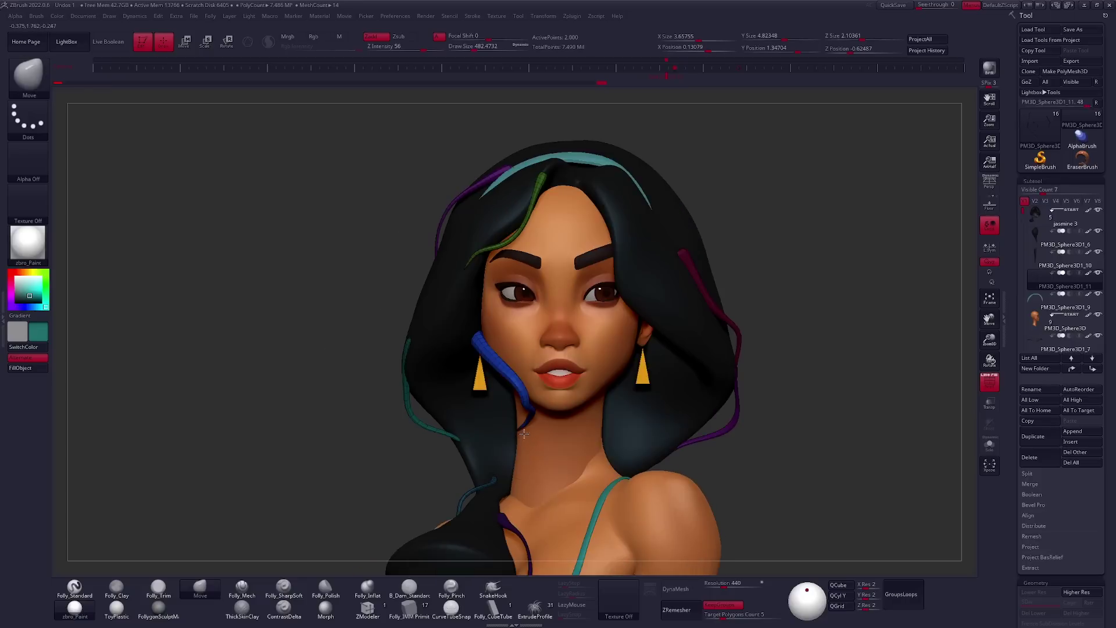
drag(530, 419, 509, 459)
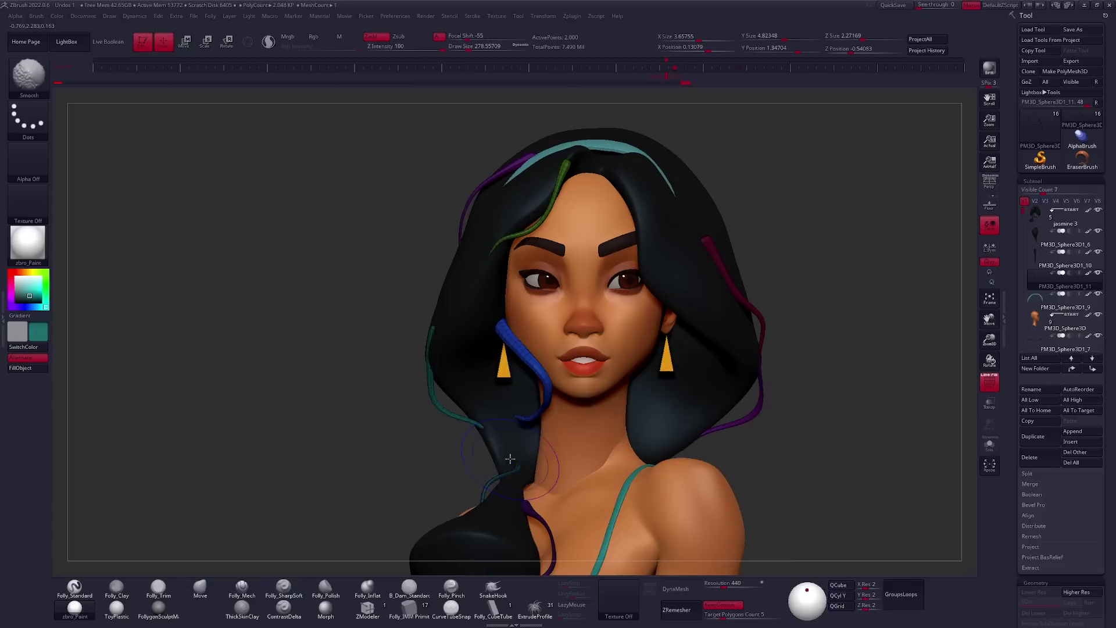
drag(546, 415, 446, 303)
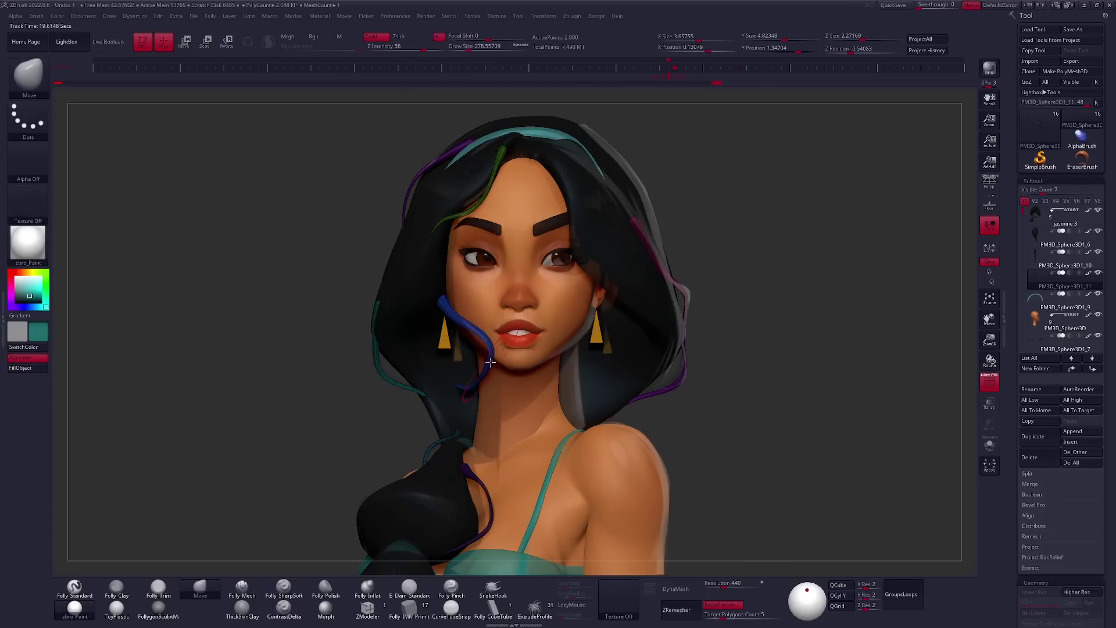
Isolate the hair strands and lasso-hide the unwanted part of the blue strand.
click(989, 444)
mouse_move(523, 378)
mouse_down()
mouse_move(500, 349)
mouse_move(476, 418)
mouse_move(372, 427)
mouse_up()
mouse_move(407, 465)
mouse_down()
mouse_move(535, 381)
mouse_move(491, 374)
mouse_move(536, 434)
mouse_up()
click(989, 444)
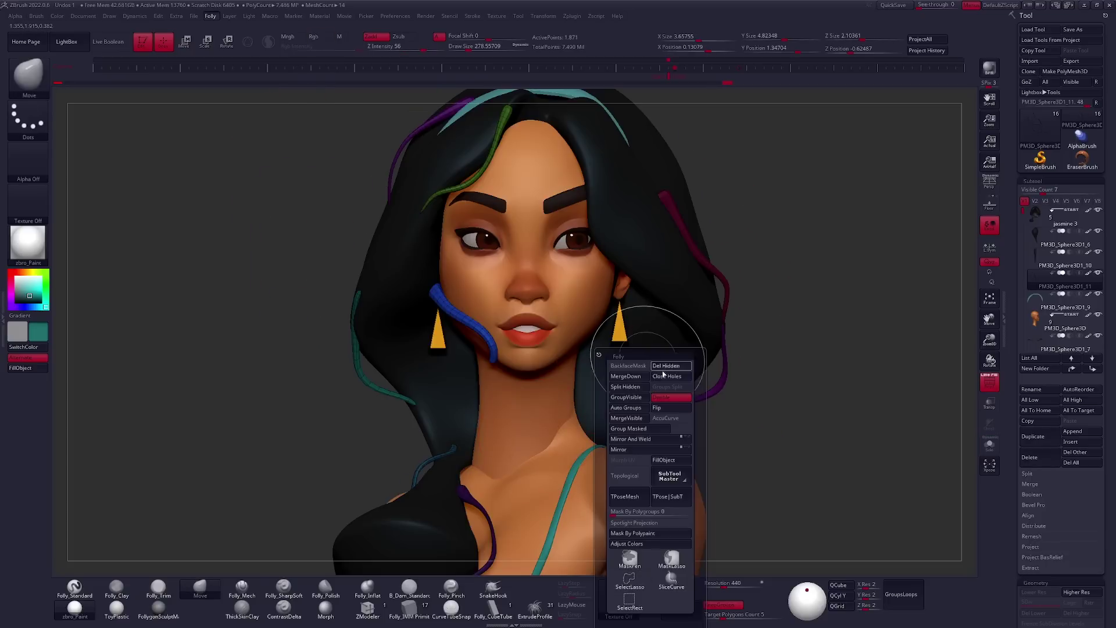
Compare the hair strands from front, side and back views.
mouse_move(809, 373)
shift+mouse_down()
mouse_move(620, 413)
mouse_move(498, 296)
mouse_move(572, 523)
mouse_move(553, 391)
mouse_move(536, 390)
mouse_move(580, 381)
mouse_move(541, 398)
mouse_move(568, 320)
mouse_move(490, 427)
mouse_move(394, 357)
mouse_move(503, 315)
shift+mouse_up()
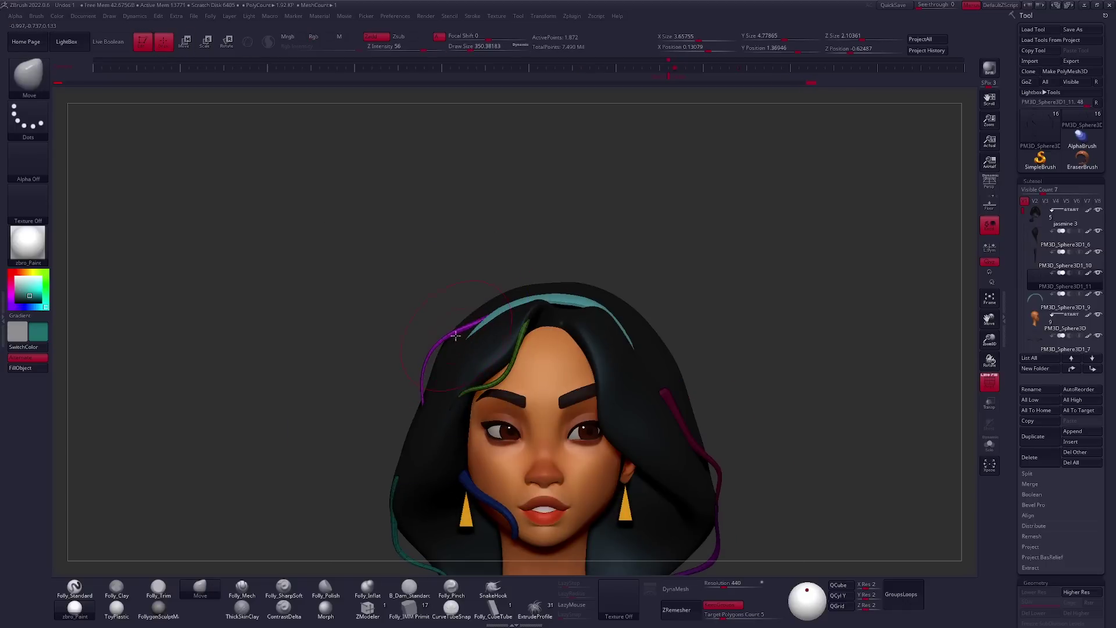
mouse_move(457, 336)
mouse_down()
mouse_move(638, 393)
mouse_move(533, 402)
mouse_move(660, 369)
mouse_up()
key(space)
key(space)
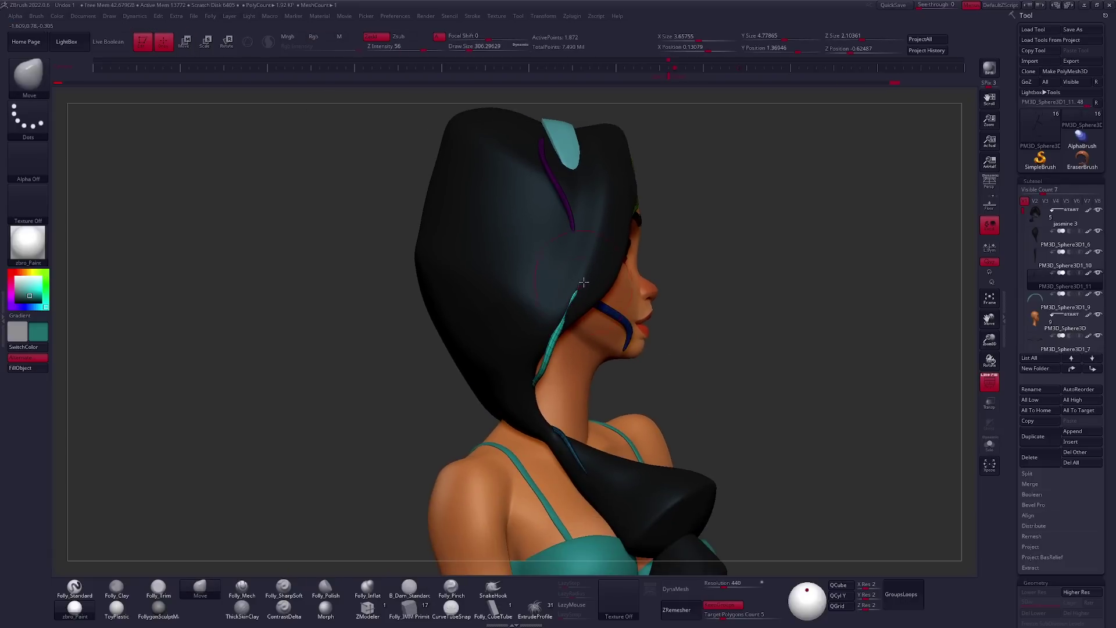
shift+drag(581, 317, 593, 347)
alt+right_drag(593, 346, 540, 399)
alt+right_drag(638, 414, 492, 411)
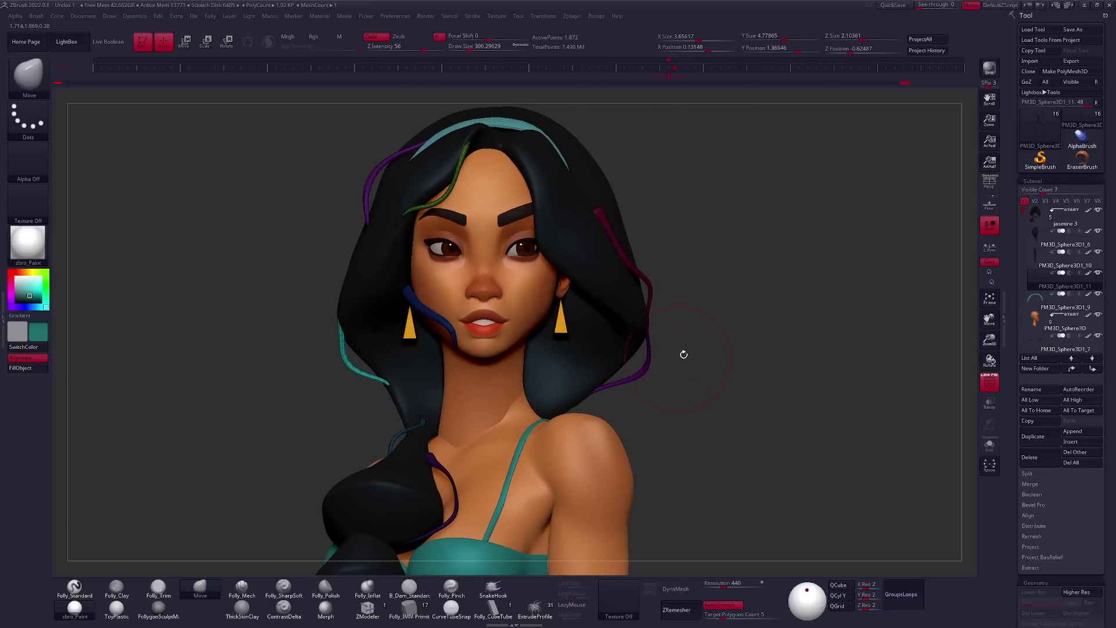
mouse_move(631, 303)
right_down()
mouse_move(553, 274)
mouse_move(553, 294)
right_up()
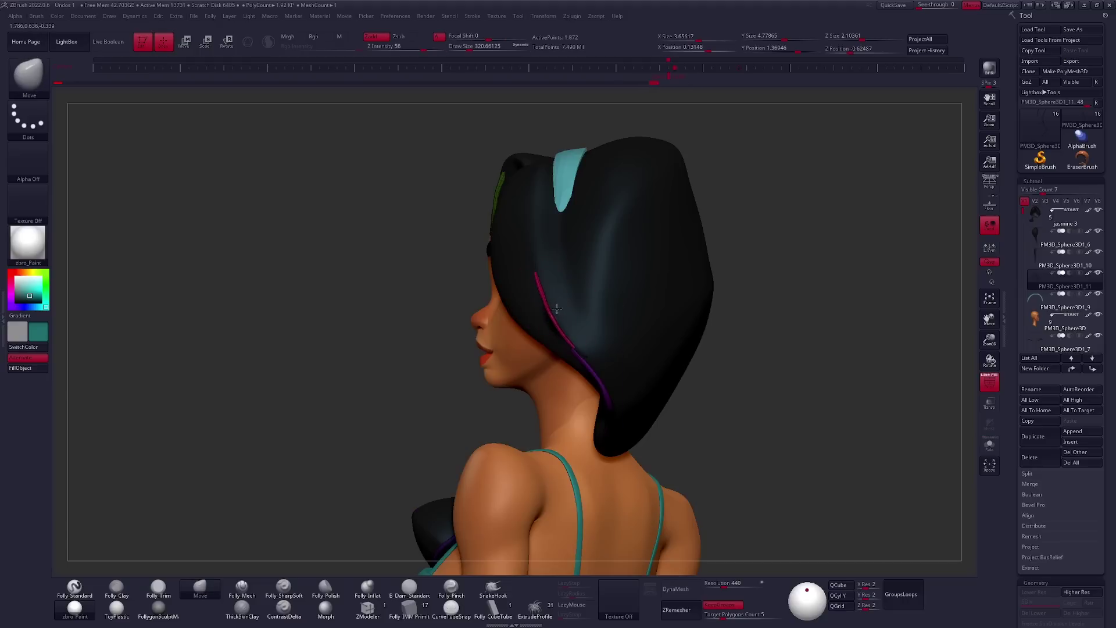
key(q)
right_click(586, 374)
right_drag(586, 373, 654, 411)
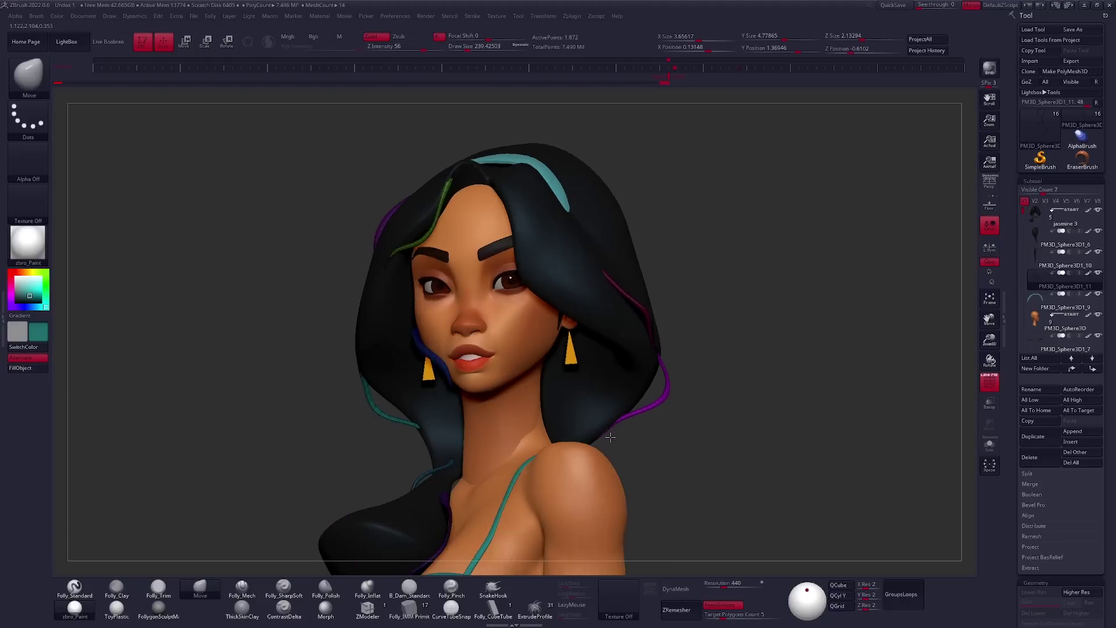
Toggle Solo on the hair strands to check them isolated and against the full bust.
key(shift+s)
right_drag(672, 360, 678, 318)
key(shift+s)
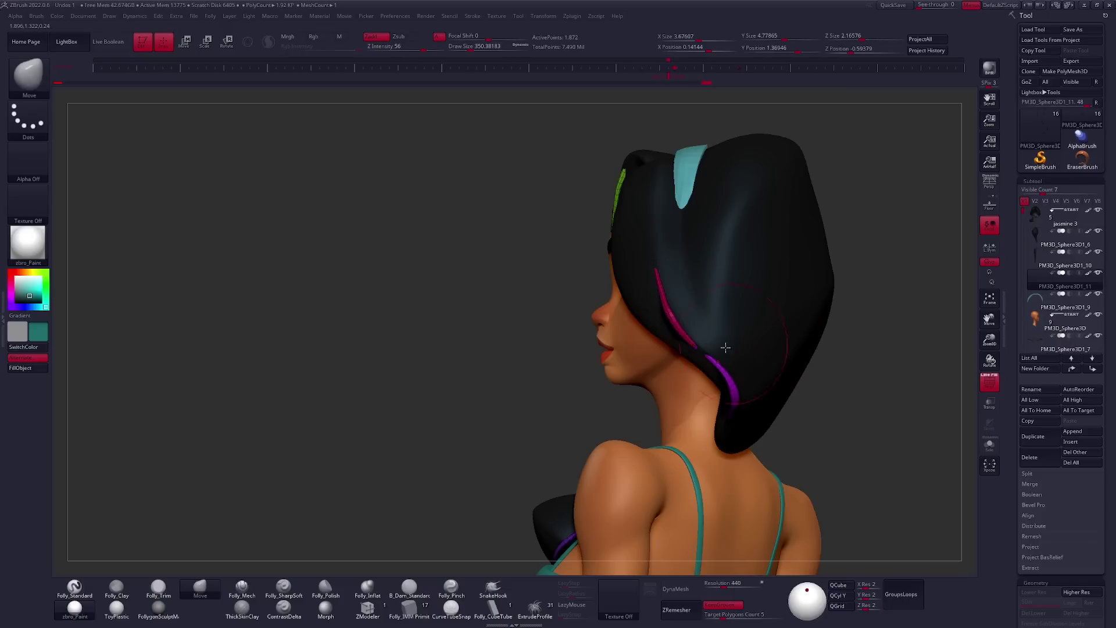
right_drag(736, 383, 566, 435)
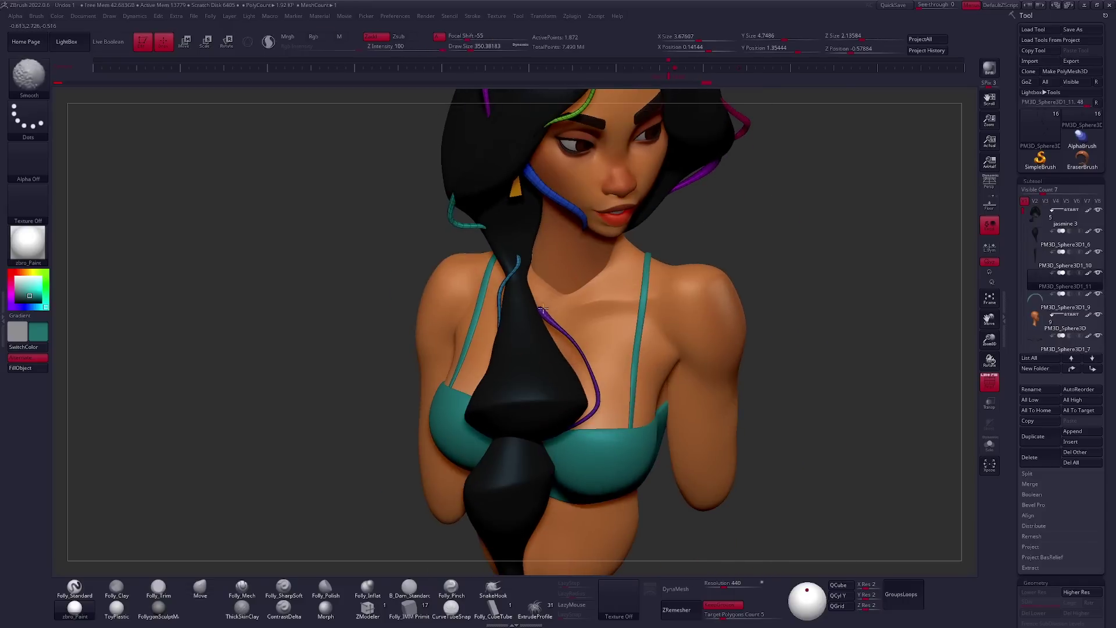
key(b)
key(m)
key(v)
key(shift+s)
mouse_move(552, 337)
right_down()
mouse_move(568, 353)
mouse_move(613, 364)
right_up()
right_click(600, 341)
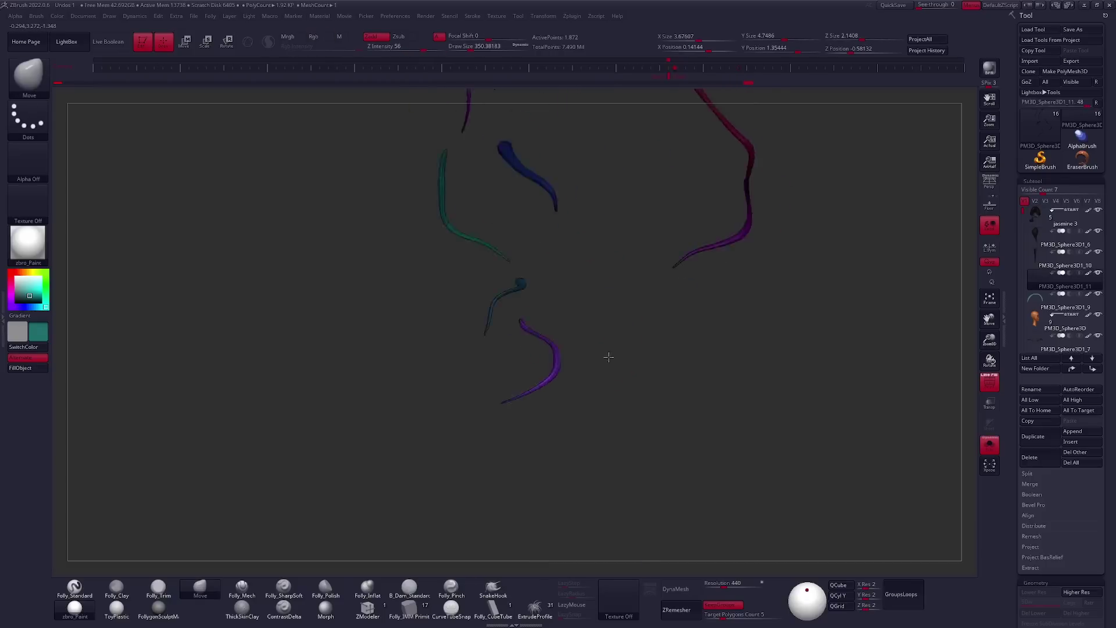
key(shift+s)
Align the bust under the Spotlight reference, raise its opacity, hide it, and solo the strands.
mouse_move(705, 378)
right_down()
mouse_move(532, 363)
mouse_move(541, 343)
right_up()
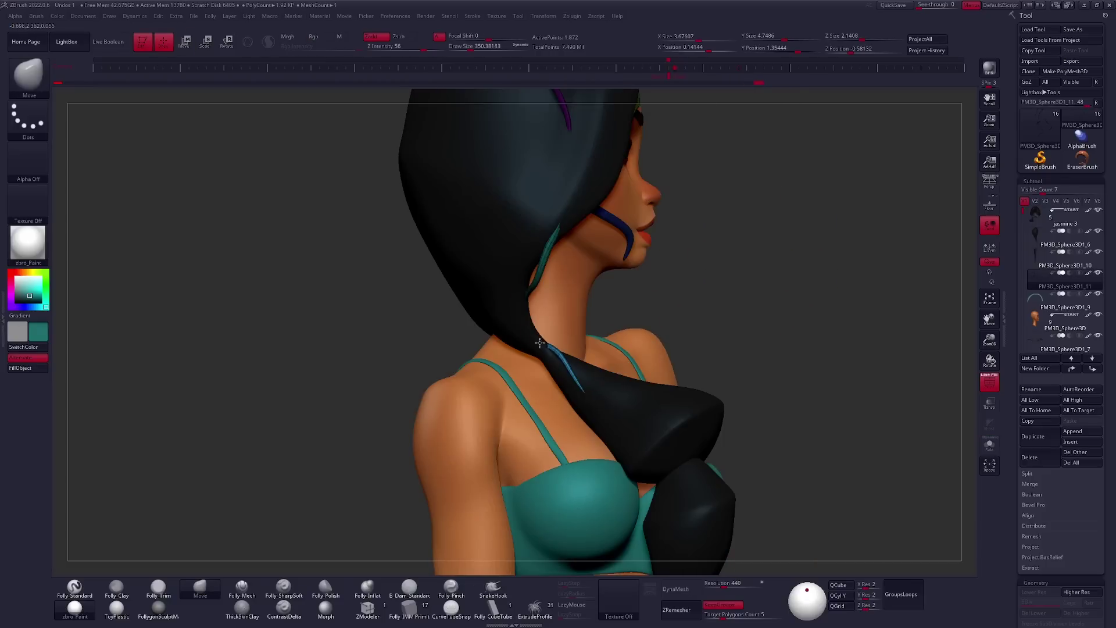
mouse_move(584, 383)
right_down()
mouse_move(842, 329)
mouse_move(834, 335)
right_up()
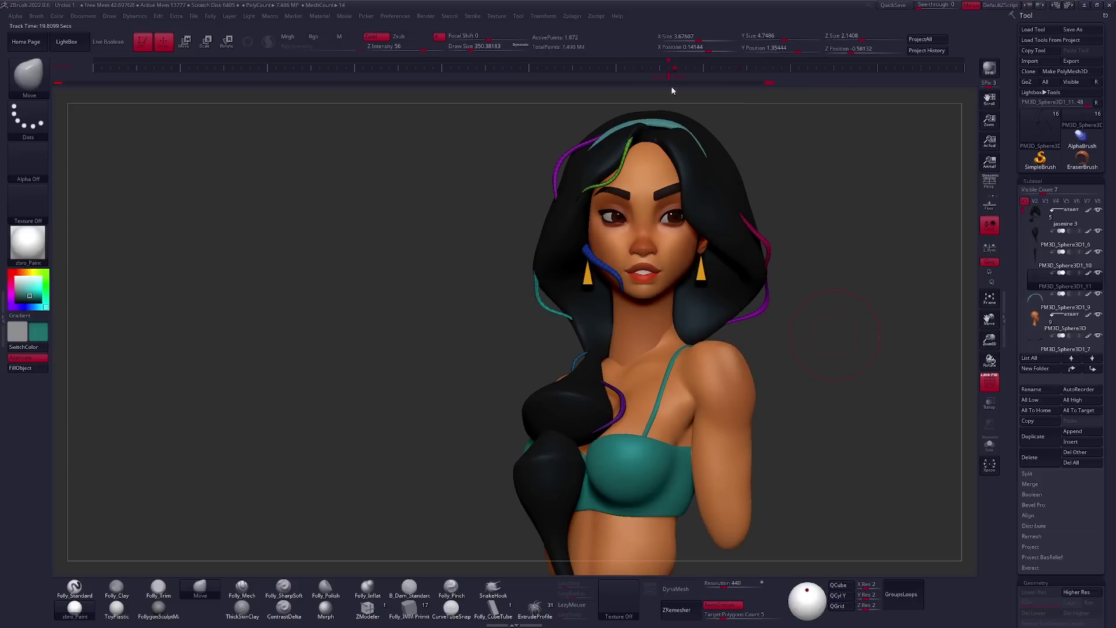
shift+right_drag(671, 81, 806, 333)
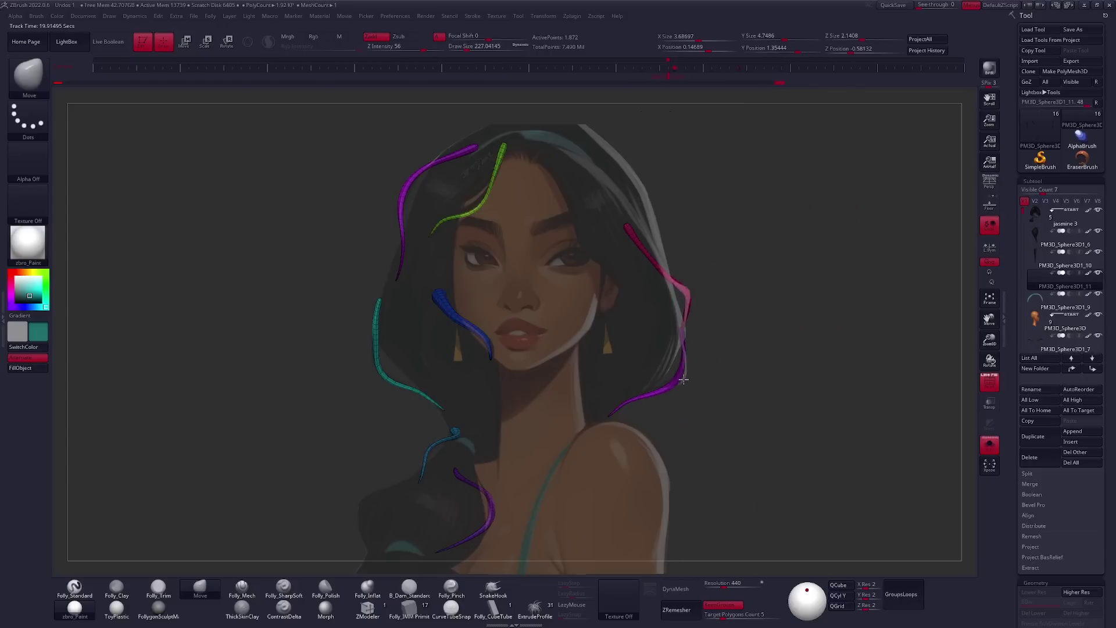
key(z)
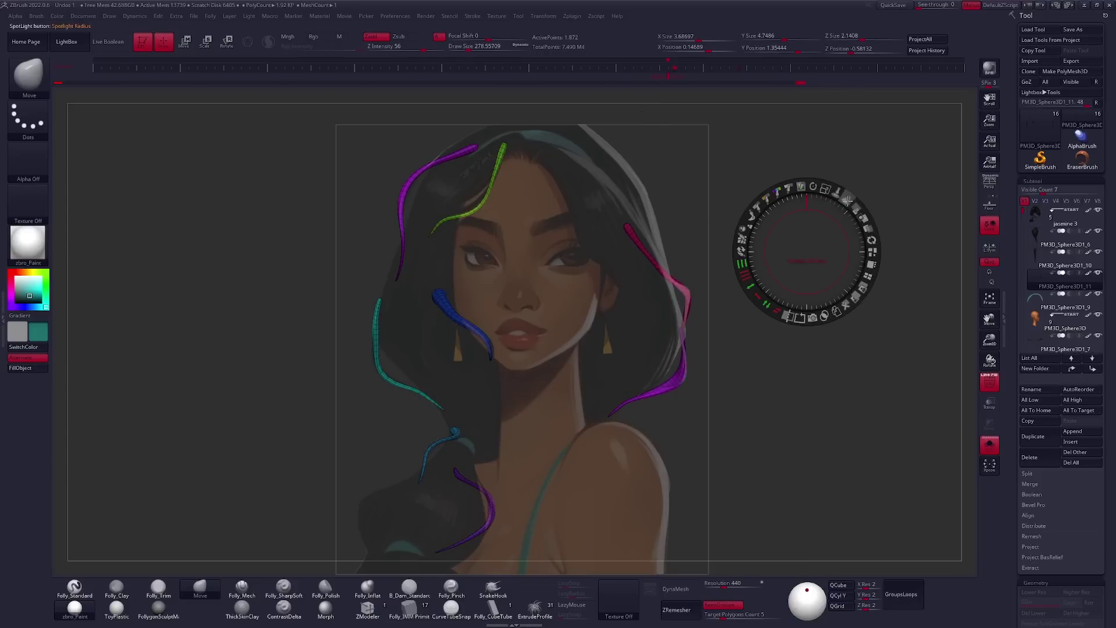
drag(849, 200, 755, 314)
key(z)
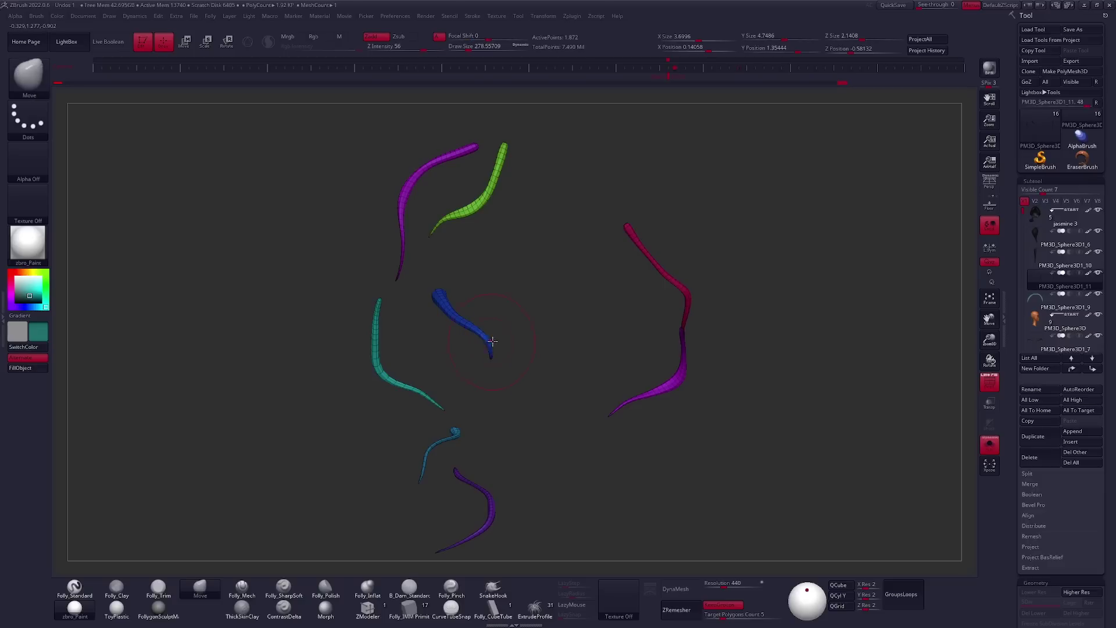
key(shift+z)
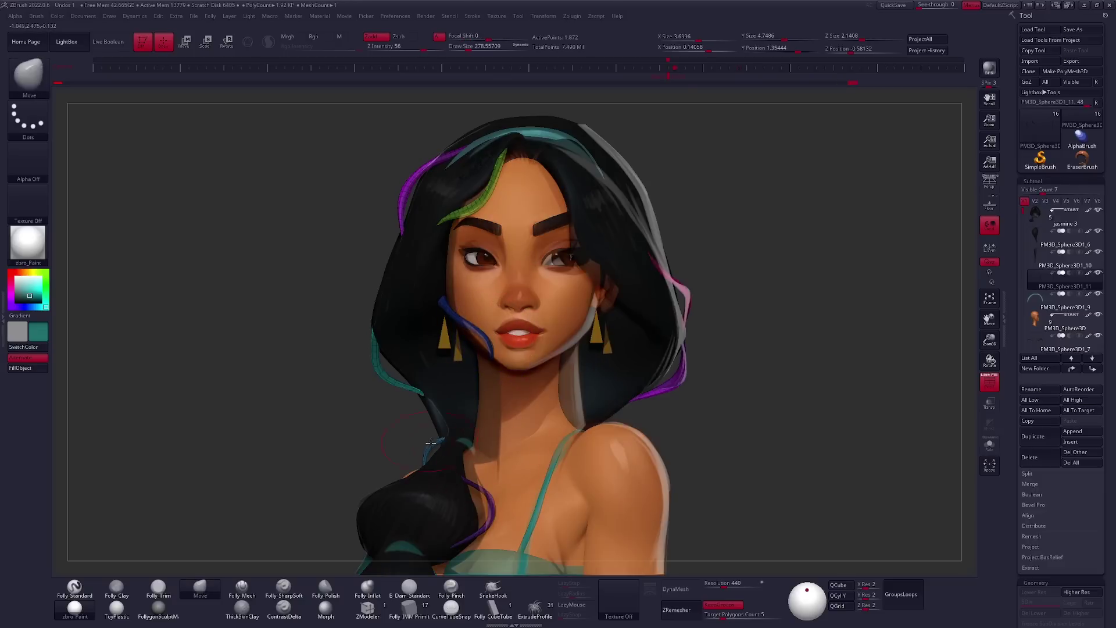
key(alt+s)
drag(510, 391, 455, 289)
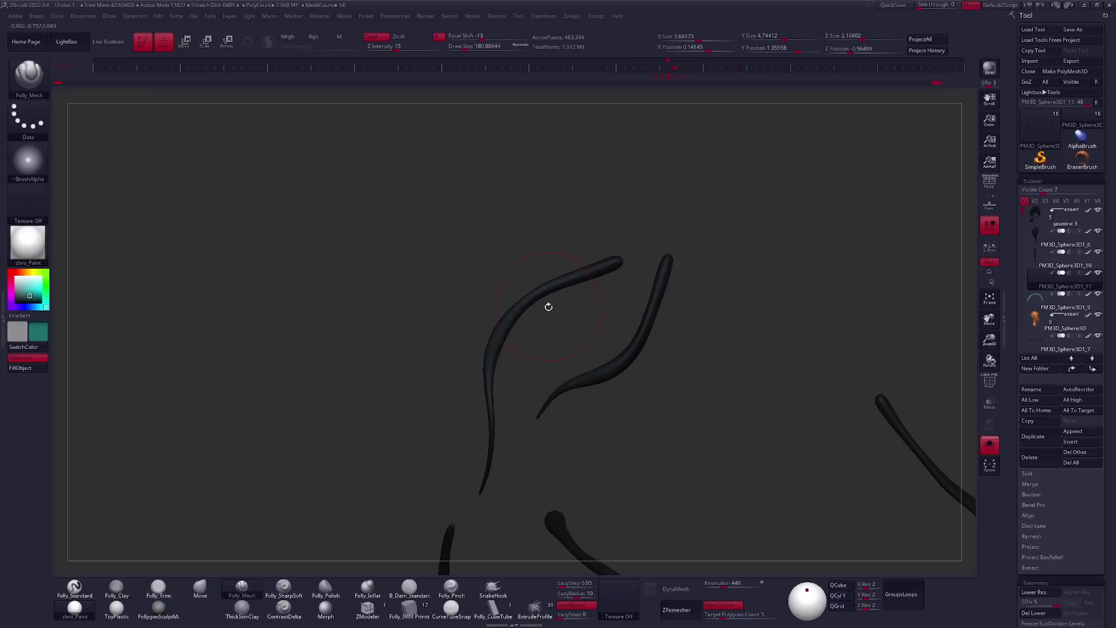
click(1033, 282)
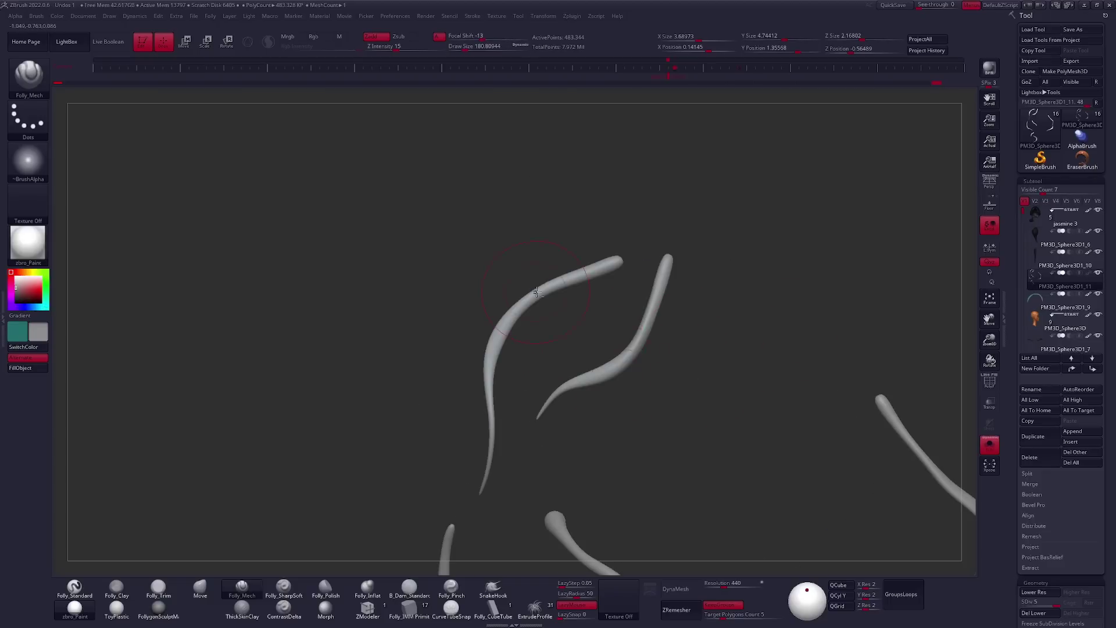
right_drag(536, 292, 646, 233)
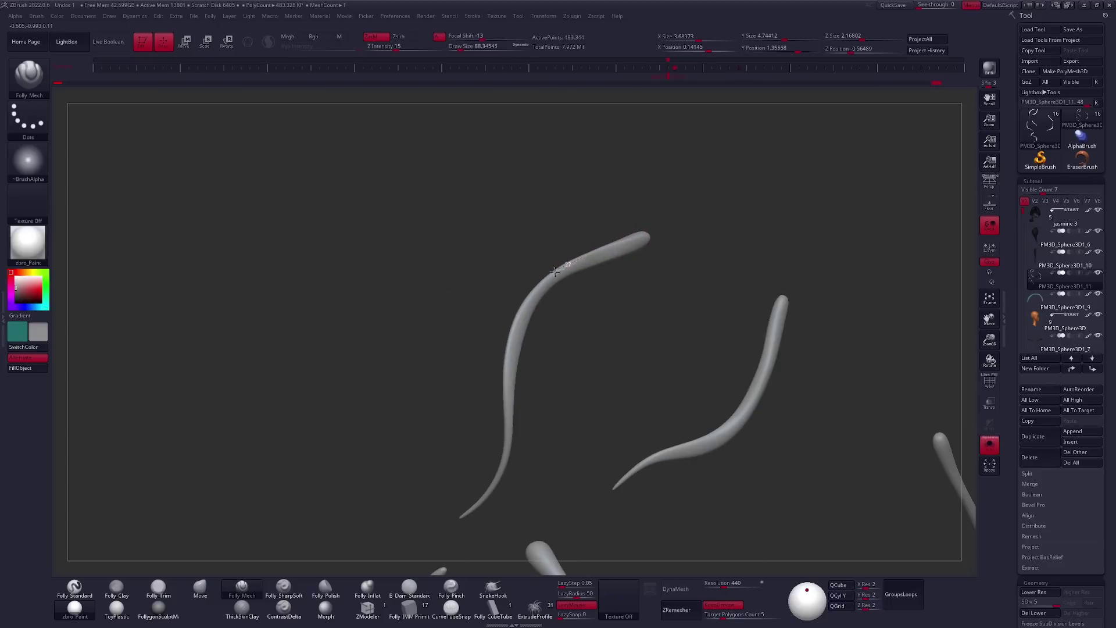
right_drag(505, 418, 582, 323)
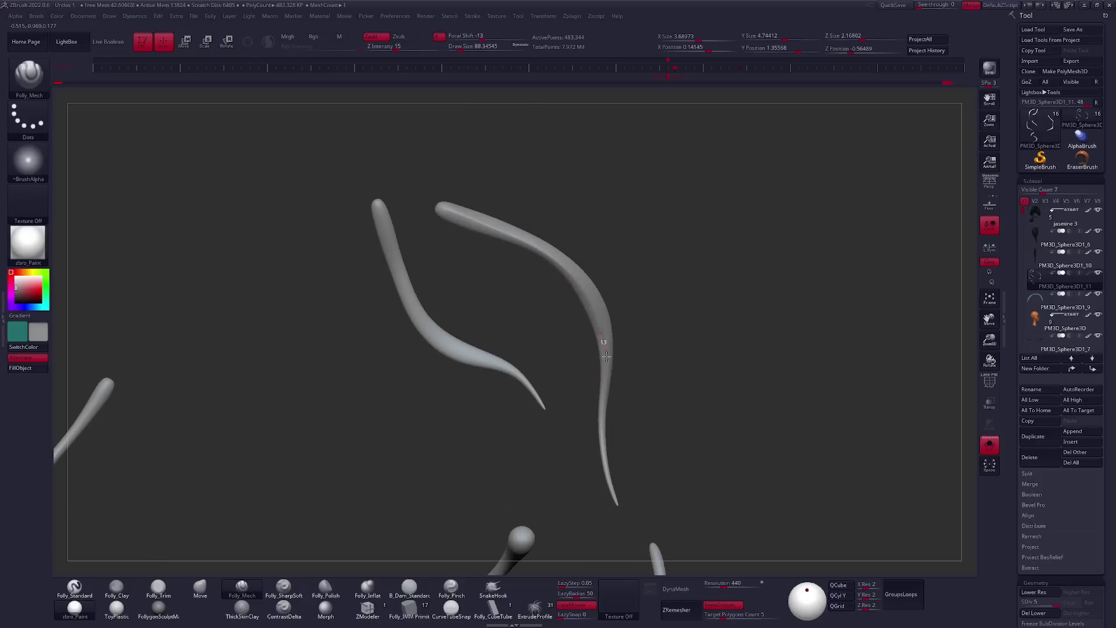
right_drag(599, 425, 502, 363)
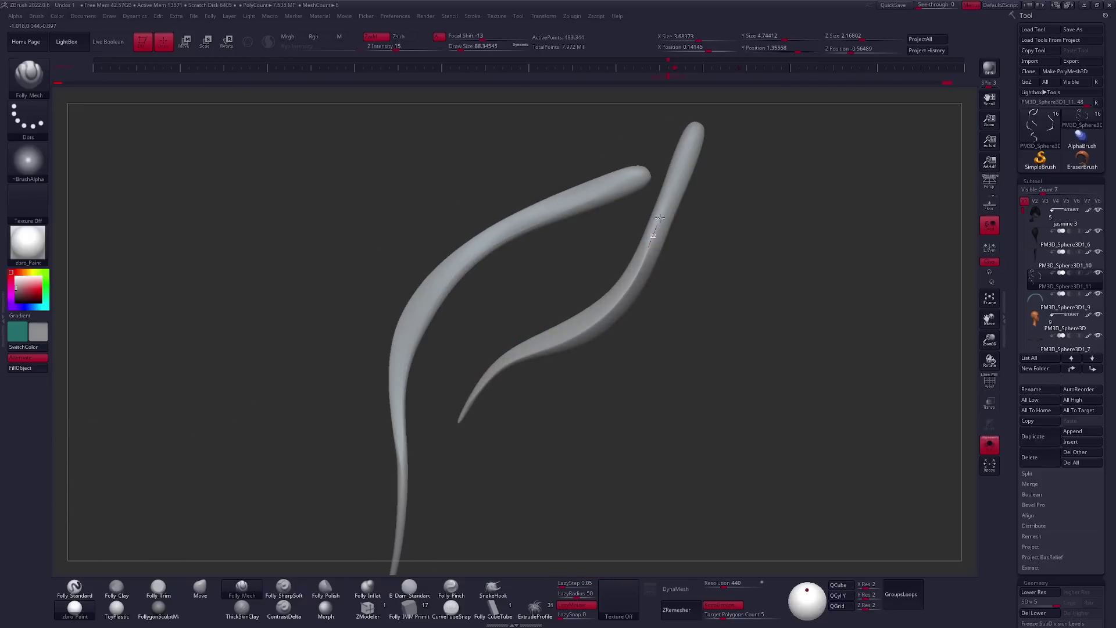
right_drag(660, 218, 705, 337)
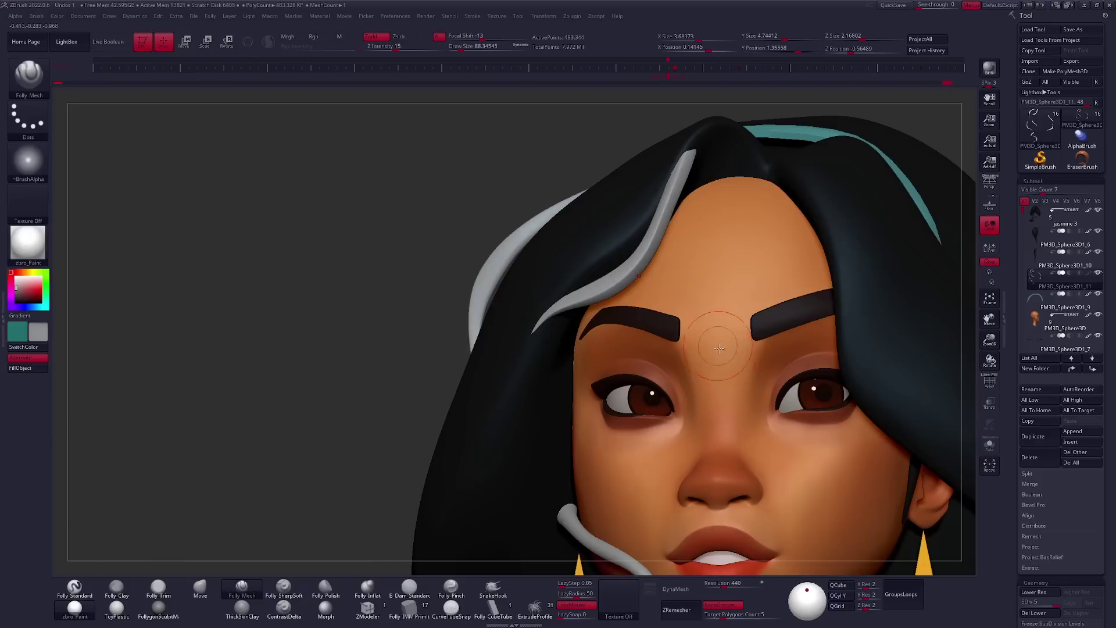
mouse_move(722, 381)
right_down()
mouse_move(541, 347)
mouse_move(392, 296)
right_up()
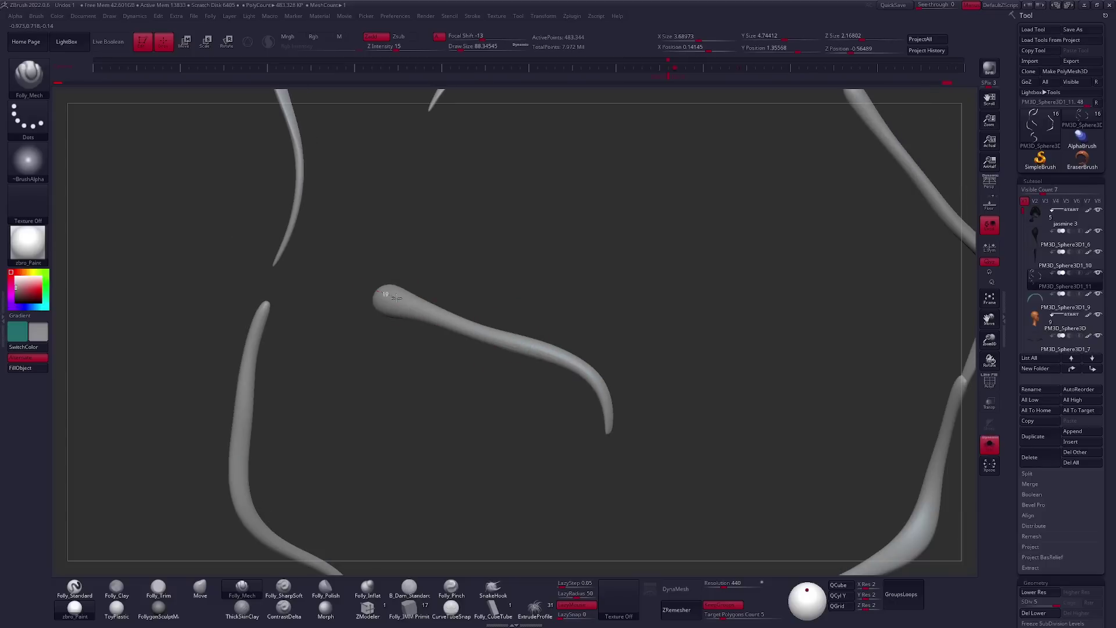
mouse_move(607, 445)
right_down()
mouse_move(654, 403)
mouse_move(621, 319)
mouse_move(624, 352)
mouse_move(600, 341)
mouse_move(593, 283)
right_up()
right_drag(423, 523, 475, 305)
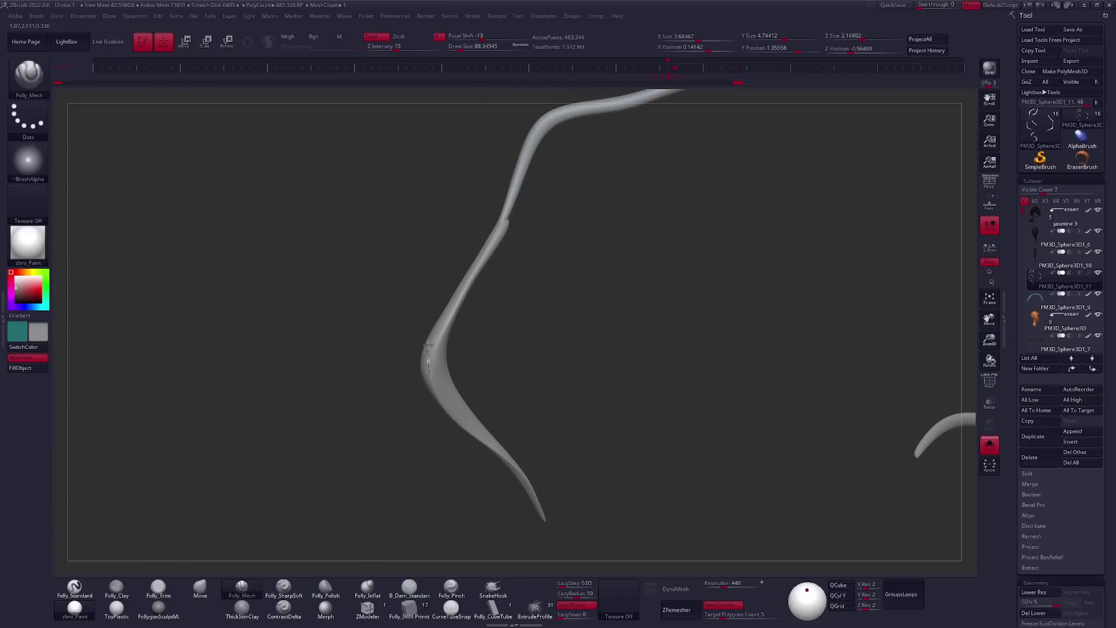
mouse_move(494, 218)
right_down()
mouse_move(493, 373)
mouse_move(687, 326)
mouse_move(601, 322)
right_up()
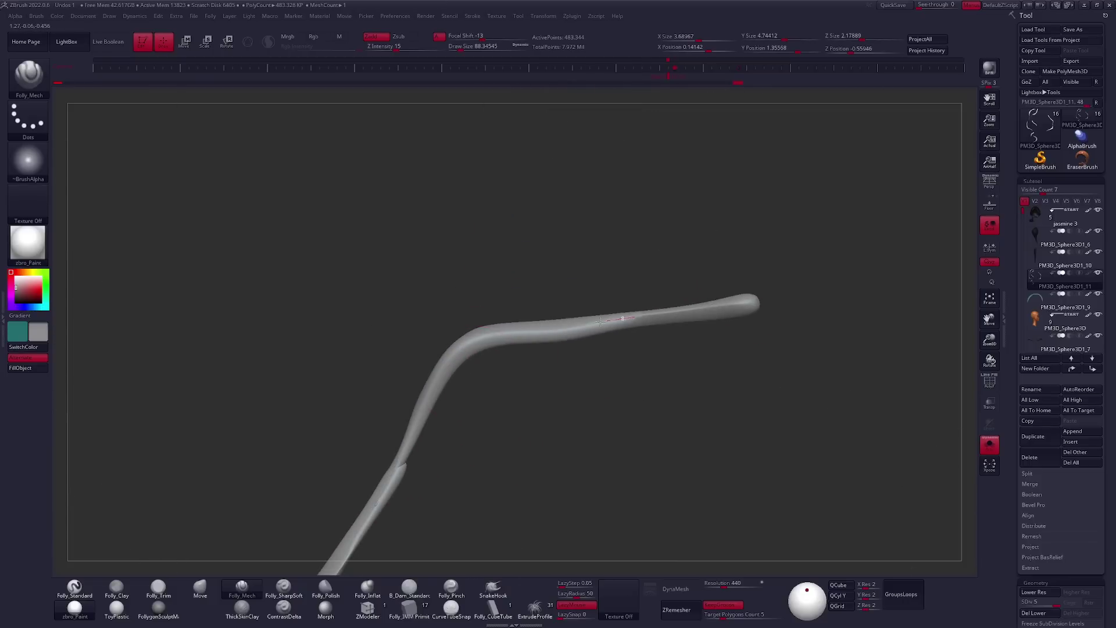
mouse_move(421, 401)
right_down()
mouse_move(533, 505)
mouse_move(547, 432)
right_up()
key(alt+shift+s)
key(w)
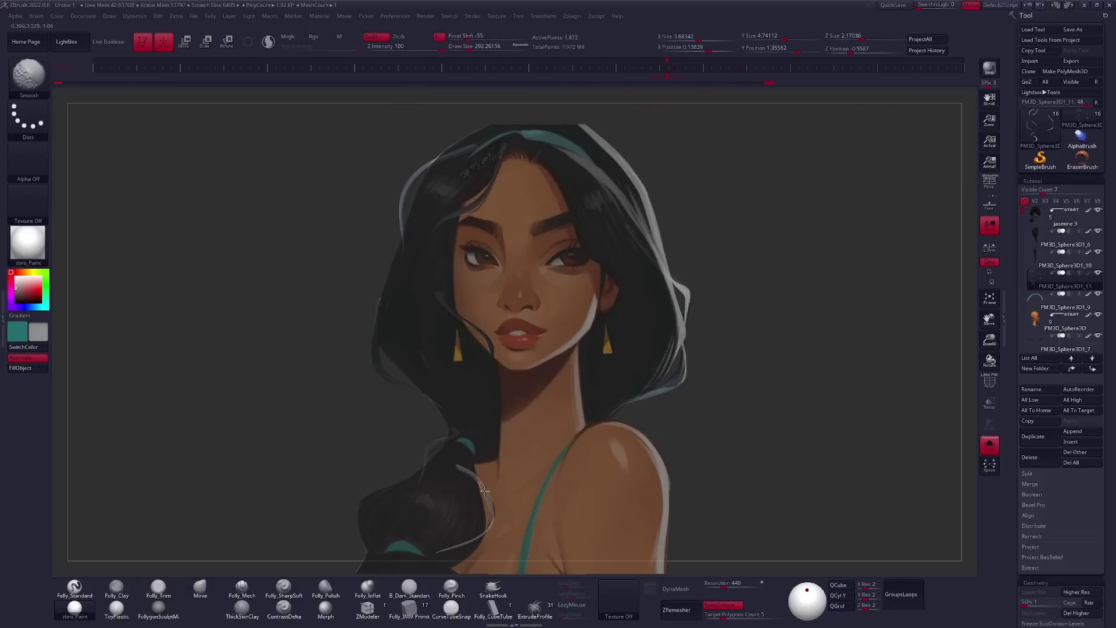
alt+drag(525, 412, 485, 212)
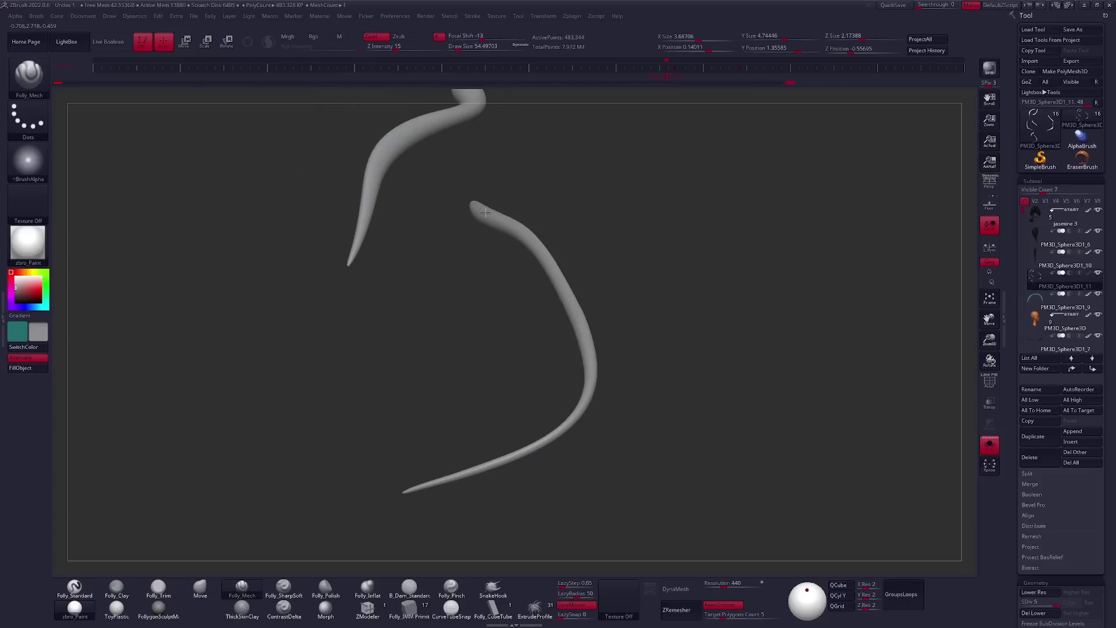
drag(478, 454, 456, 426)
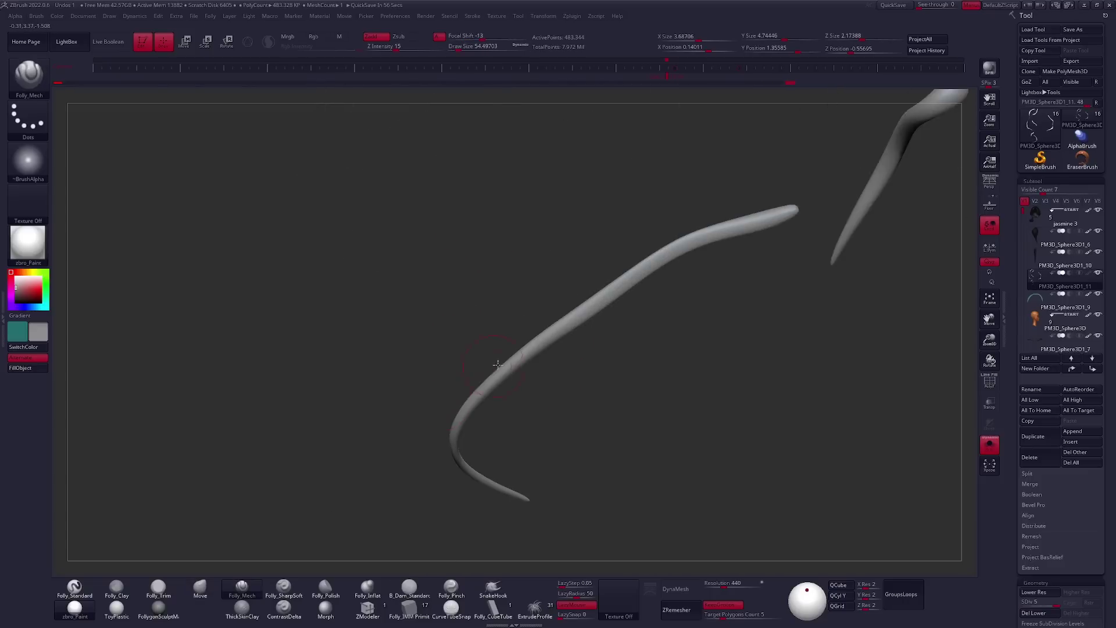
drag(746, 219, 501, 452)
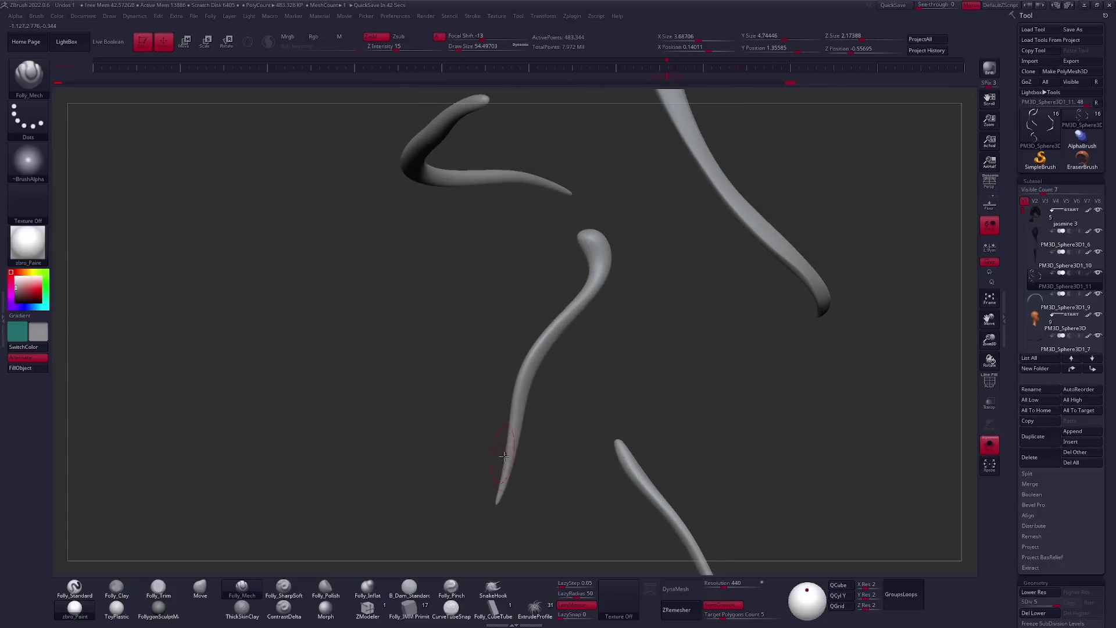
drag(598, 277, 553, 277)
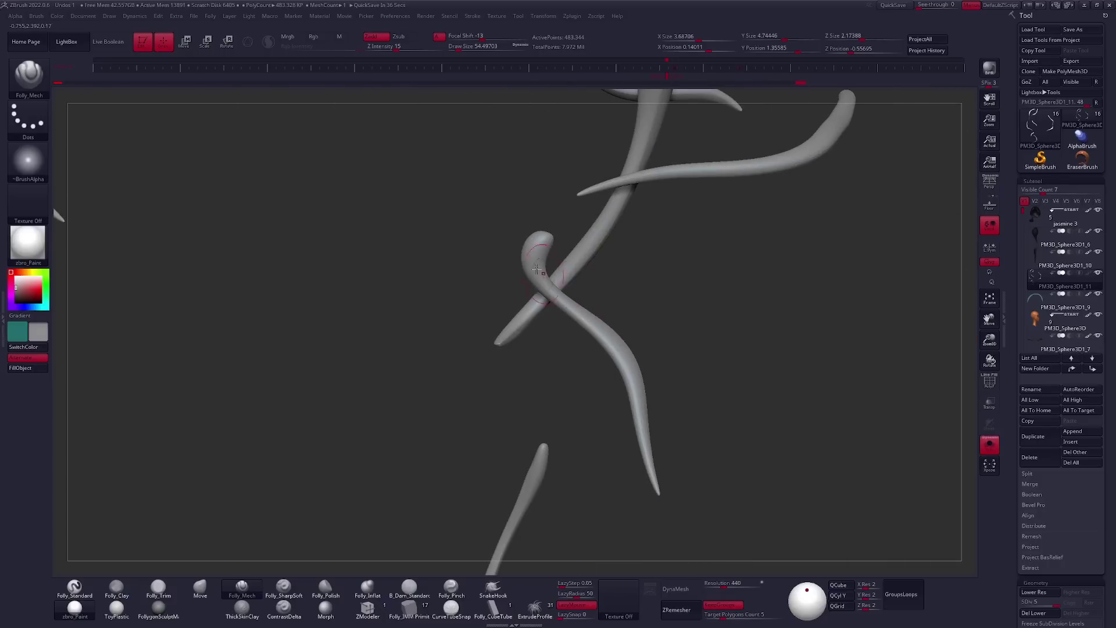
mouse_move(677, 400)
mouse_down()
mouse_move(507, 405)
mouse_move(568, 131)
mouse_up()
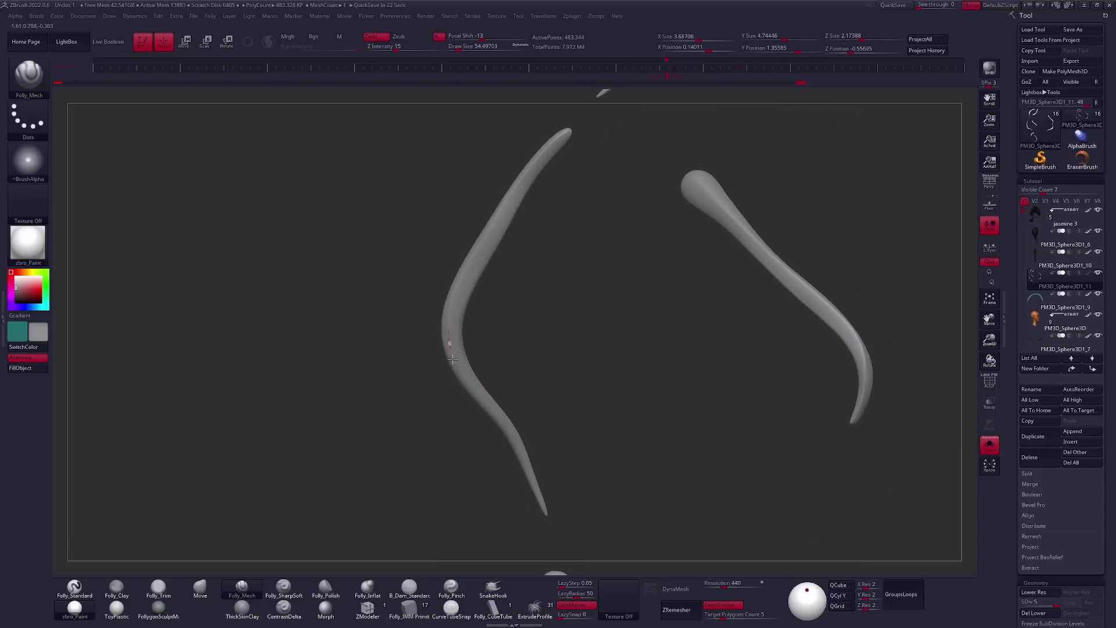
drag(510, 436, 592, 173)
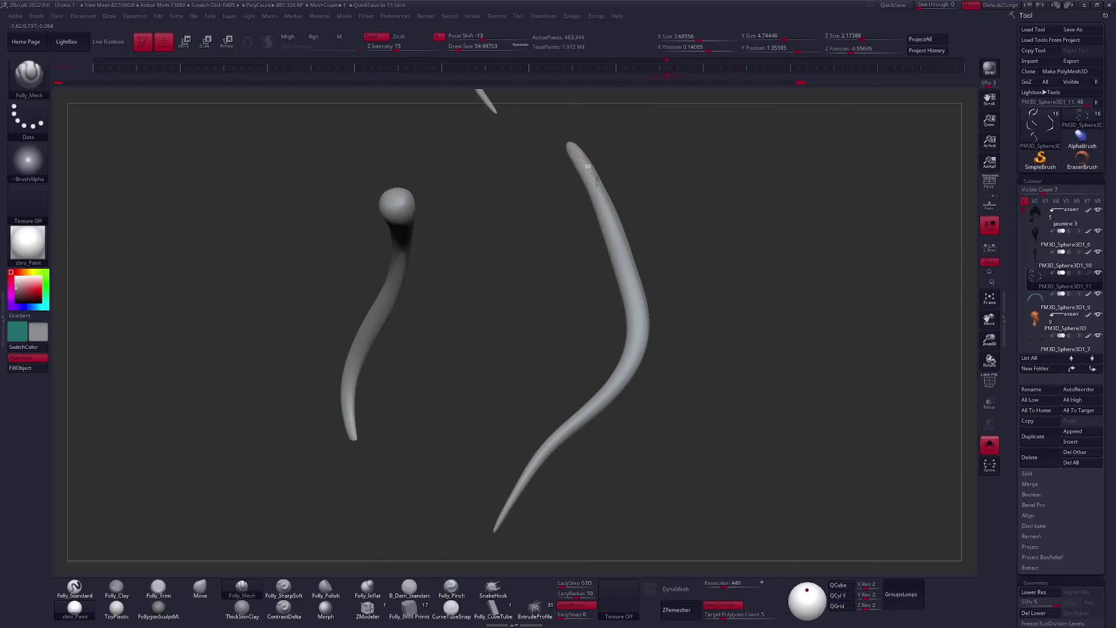
mouse_move(546, 447)
mouse_down()
mouse_move(742, 378)
mouse_move(713, 373)
mouse_move(711, 397)
mouse_move(563, 349)
mouse_move(498, 386)
mouse_up()
key(b)
key(m)
key(v)
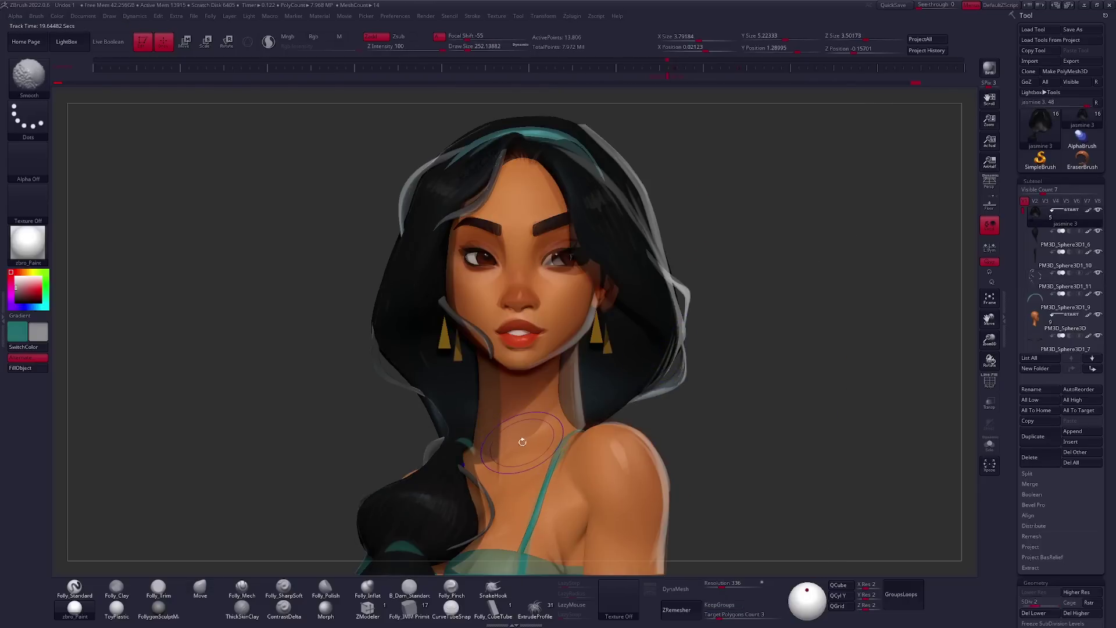
Solo the ponytail and check it against the Spotlight reference while sculpting.
key(alt+s)
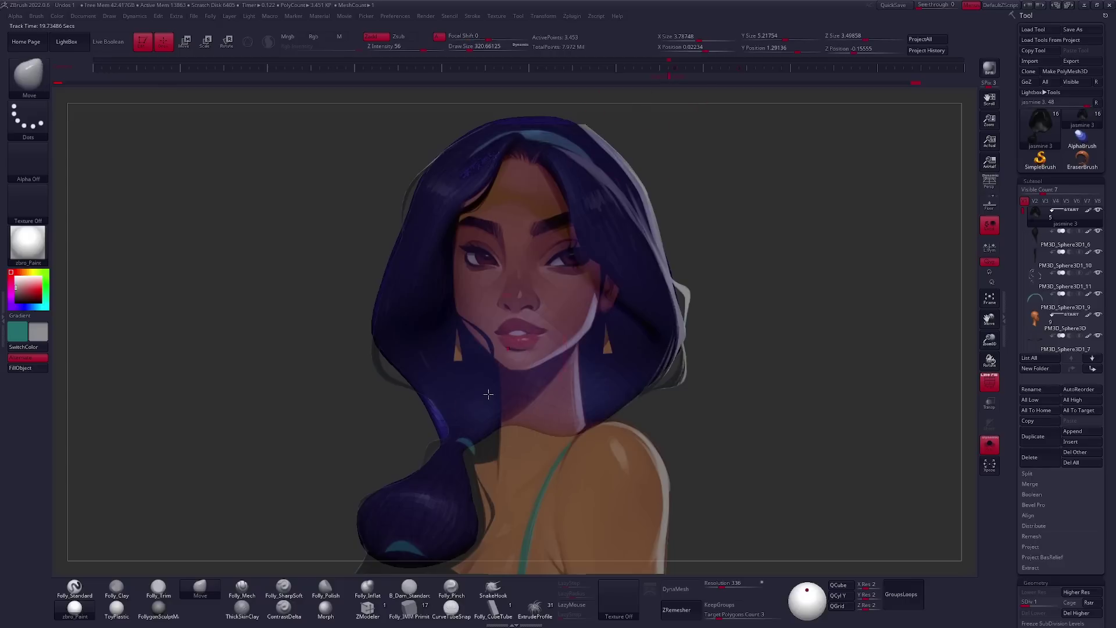
click(116, 587)
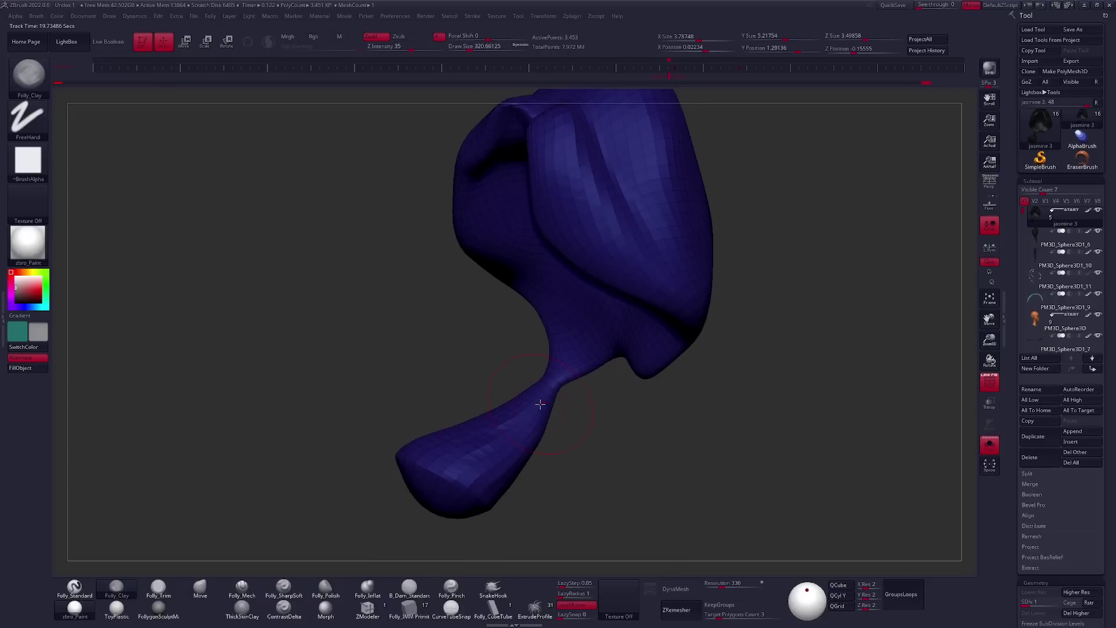
drag(558, 174, 640, 176)
key(shift+z)
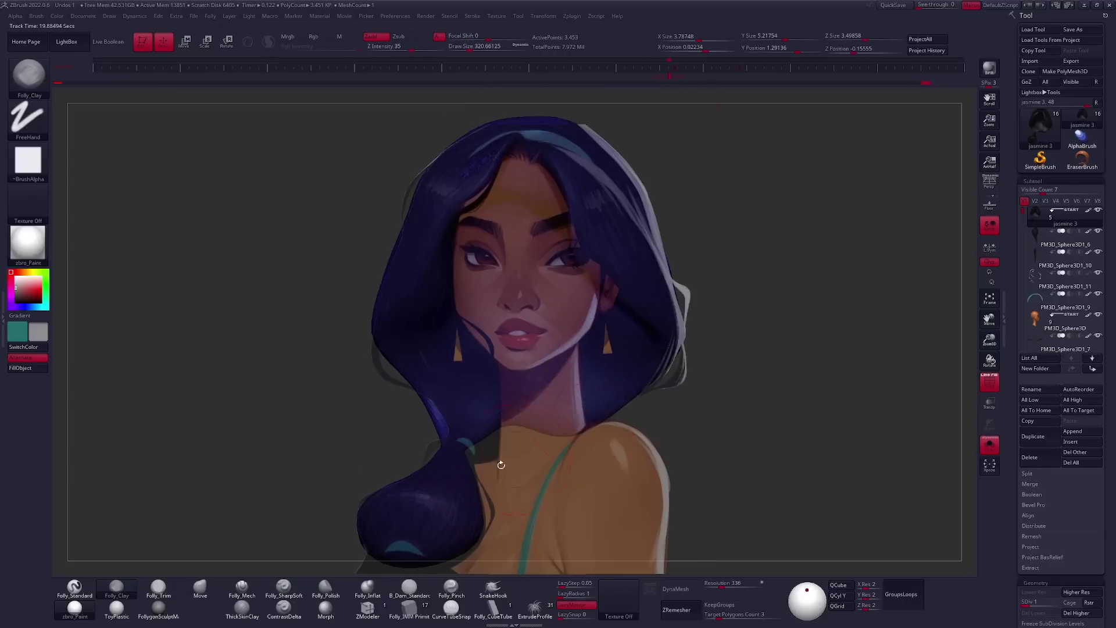
key(b)
key(m)
key(v)
mouse_move(493, 503)
mouse_down()
mouse_move(469, 441)
mouse_move(692, 376)
mouse_up()
Solo the hair-strand subtool, disable its DynaMesh, set Target Polygons Count to 1, and enlarge Draw Size.
click(1034, 280)
key(ctrl+shift+s)
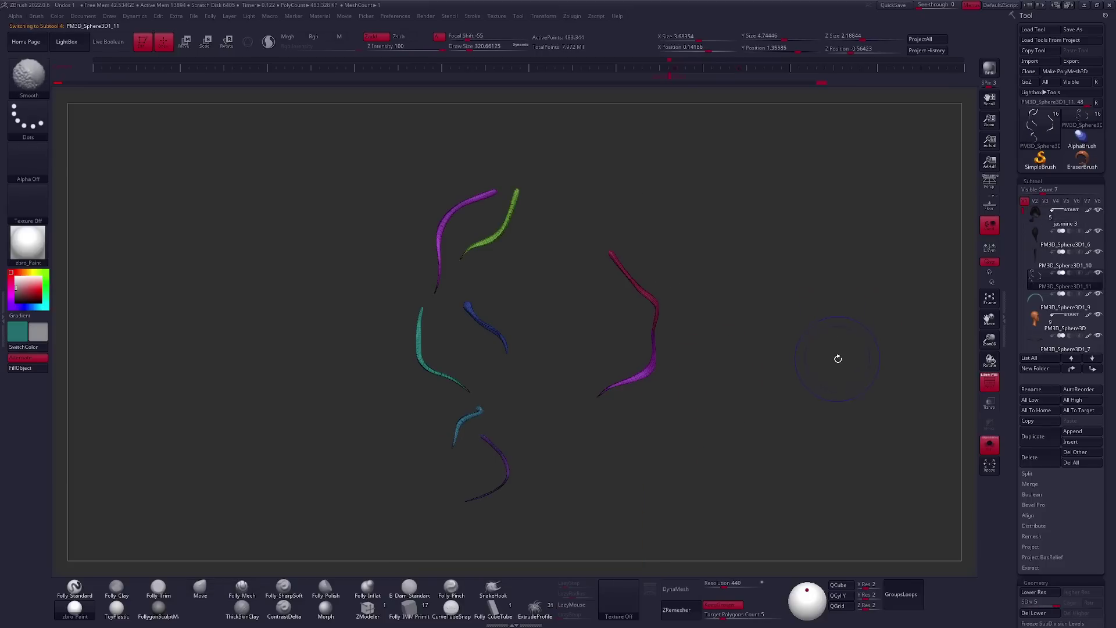
scroll(655, 330, up, 3)
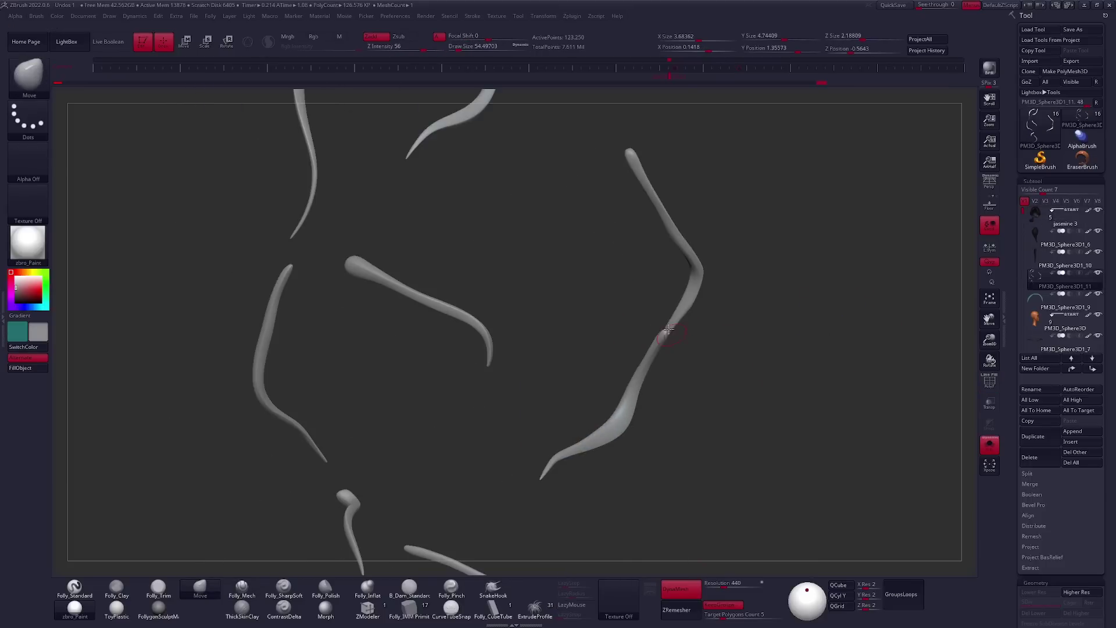
key(c)
scroll(629, 356, down, 3)
drag(630, 356, 690, 375)
key(shift+f)
click(680, 588)
key(shift+f)
click(704, 610)
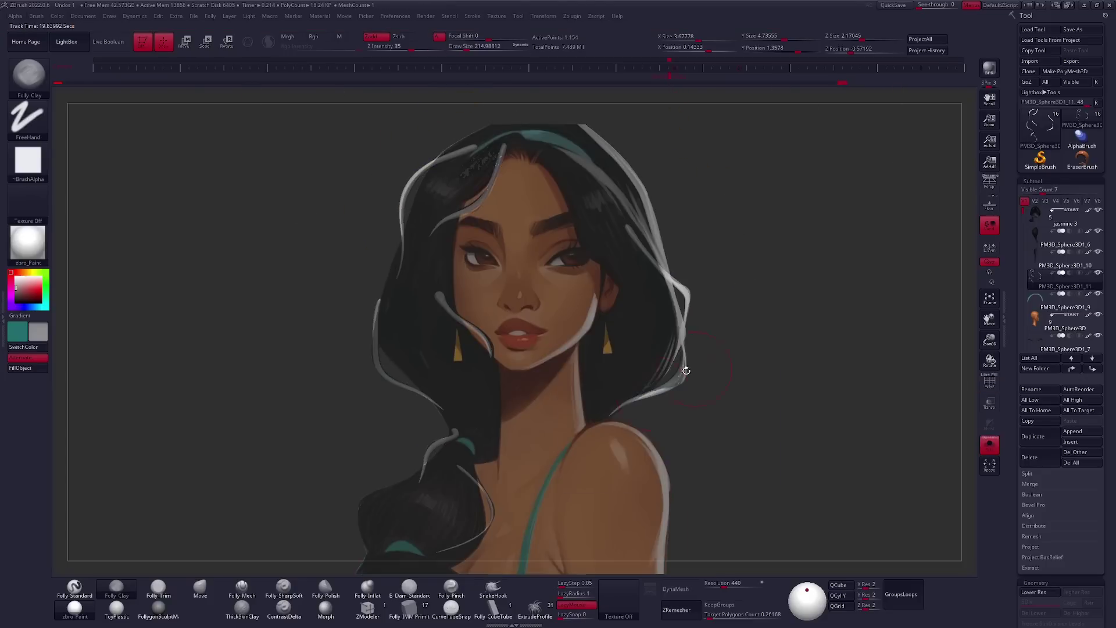
key(bracketright)
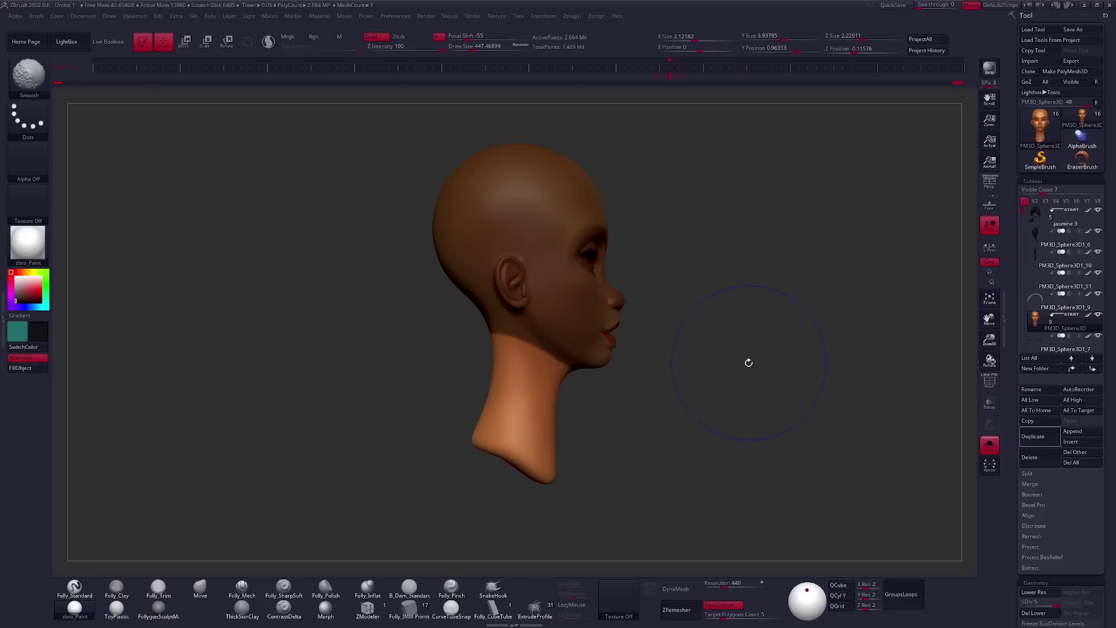
From a front view, stretch the neck taller with a Transpose Scale line drawn along it.
right_drag(539, 448, 602, 417)
key(e)
drag(578, 378, 667, 378)
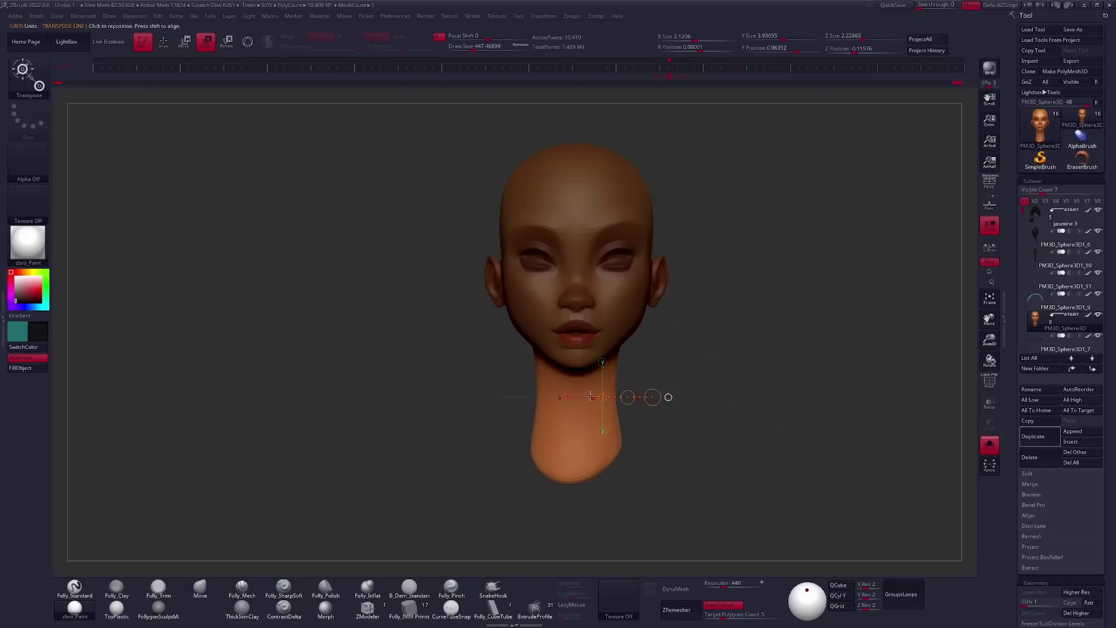
right_drag(667, 378, 642, 406)
key(ctrl+z)
Check the head against the reference illustration, then show the full bust and select the face subtool.
click(741, 77)
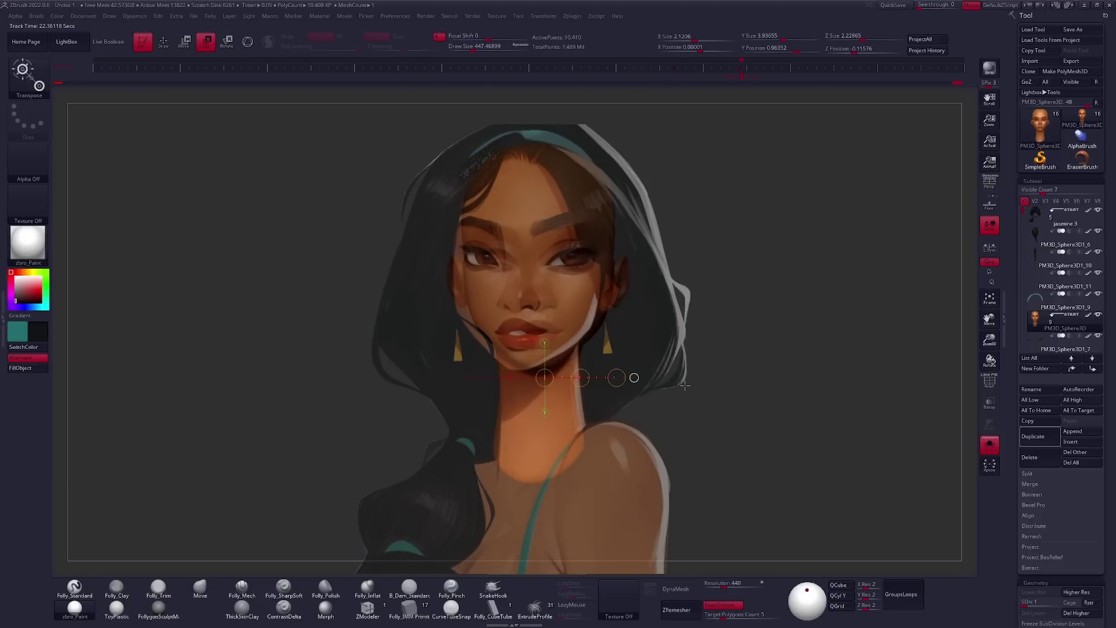
click(670, 76)
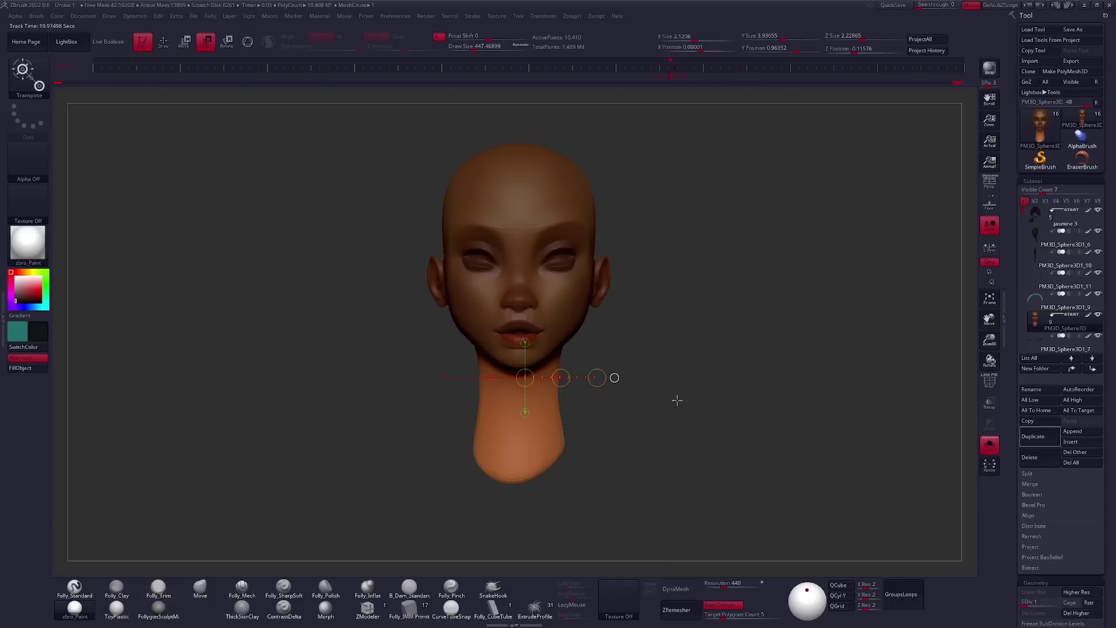
key(q)
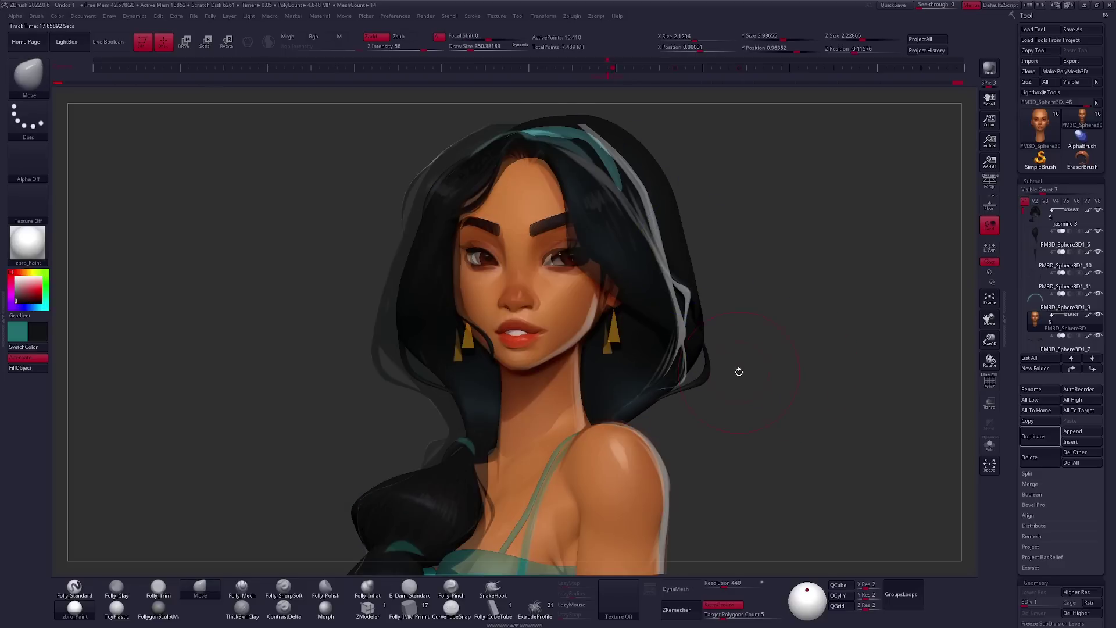
alt+click(695, 349)
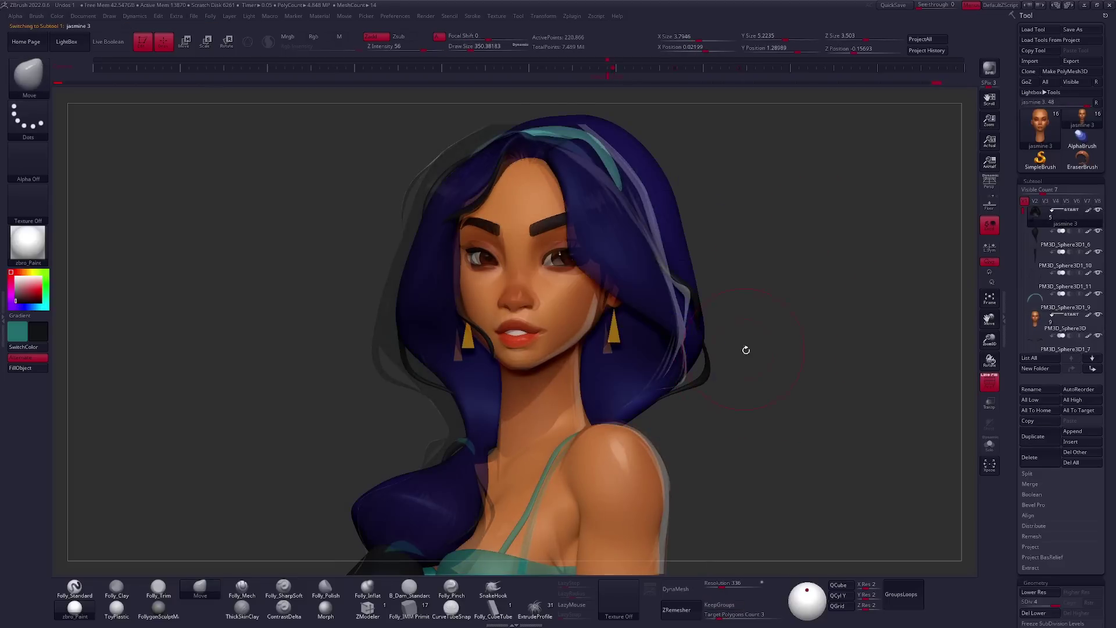
drag(748, 364, 763, 385)
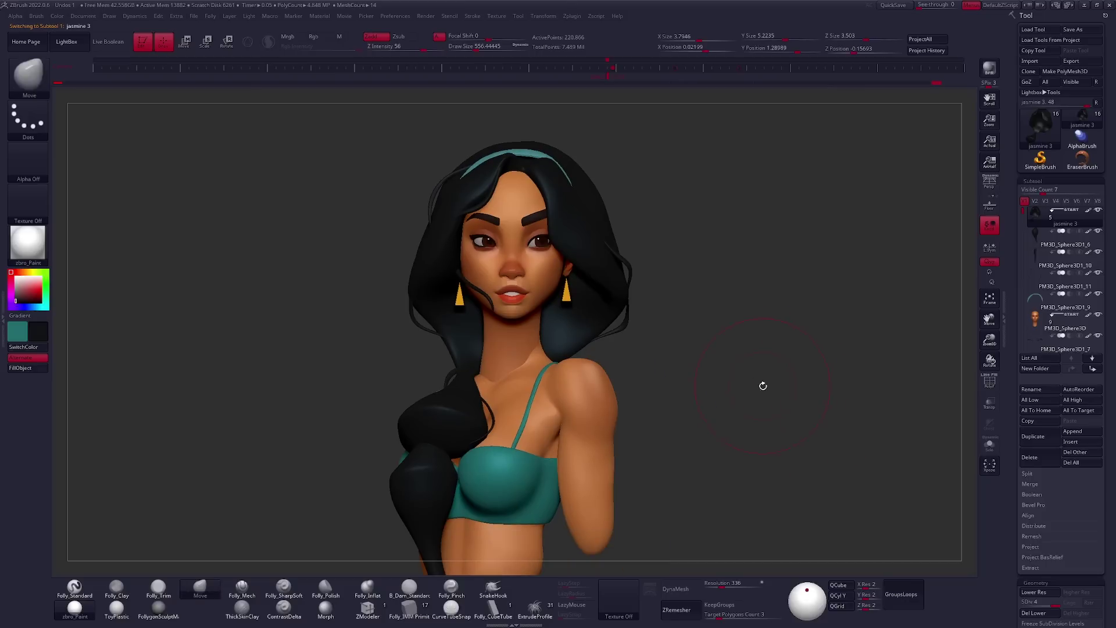
alt+click(505, 325)
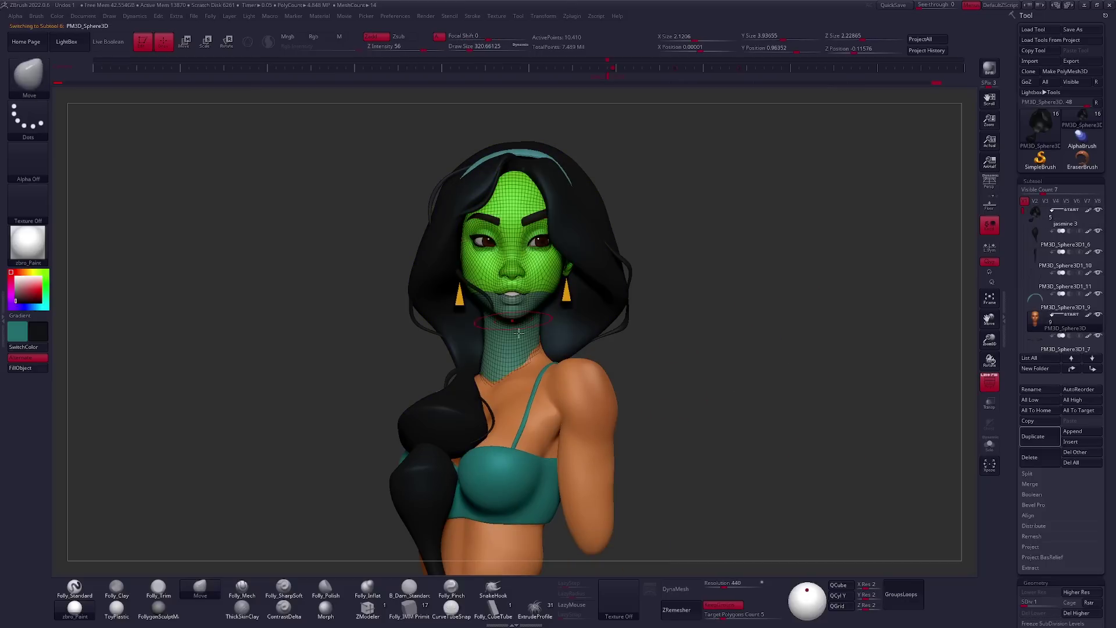
Subdivide the face and neck mesh, then isolate the bald head by hiding the hair and torso.
key(ctrl+d)
alt+click(583, 404)
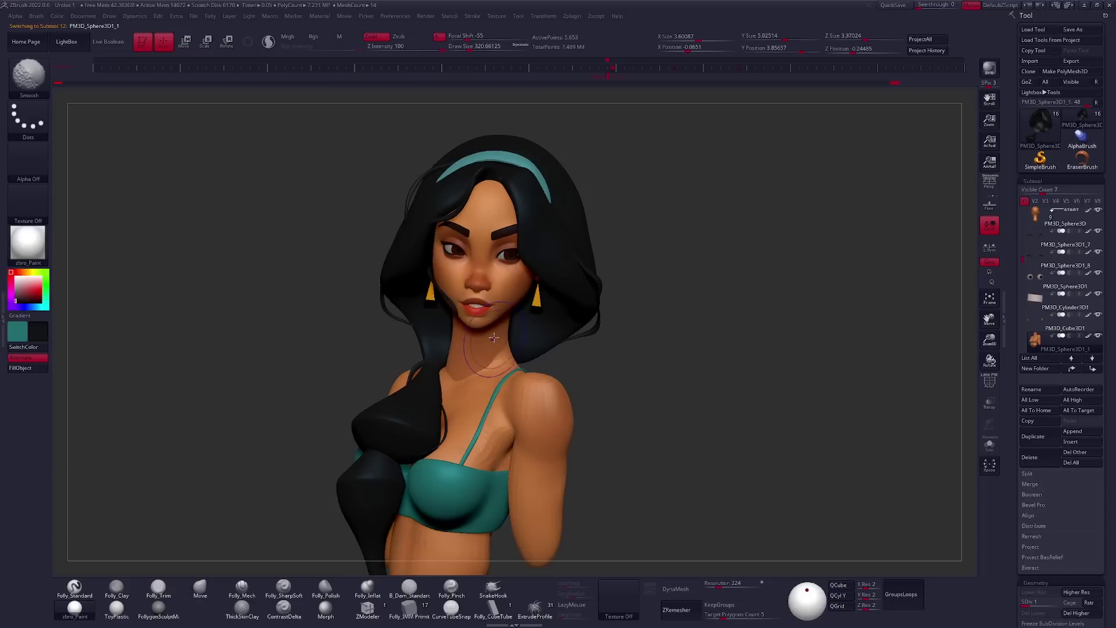
scroll(551, 378, up, 2)
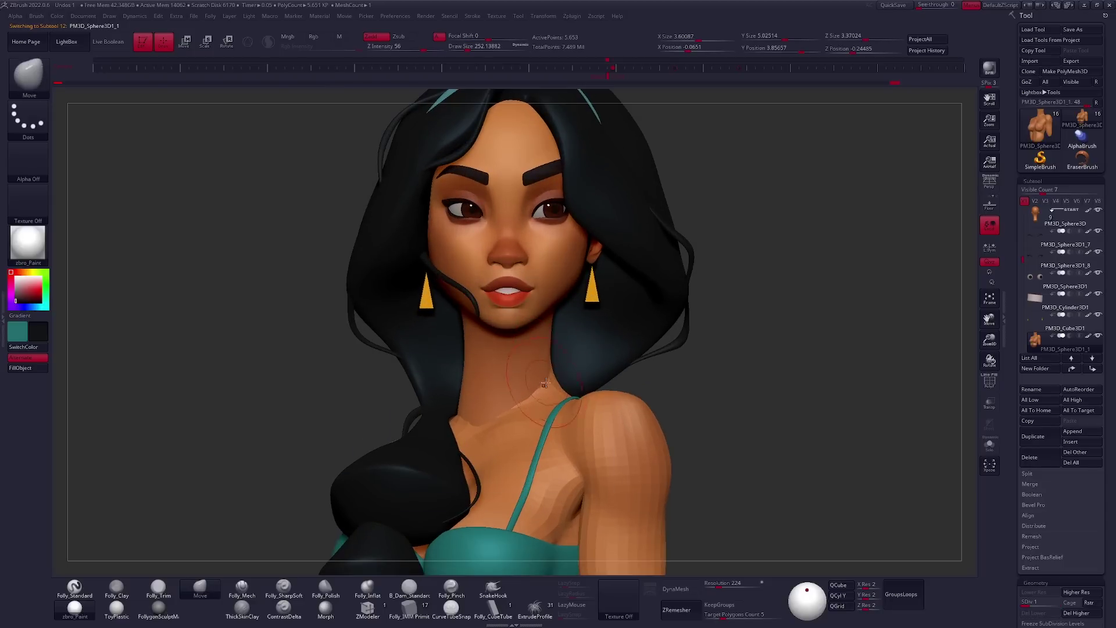
mouse_move(772, 386)
mouse_down()
mouse_move(711, 383)
mouse_move(657, 337)
mouse_up()
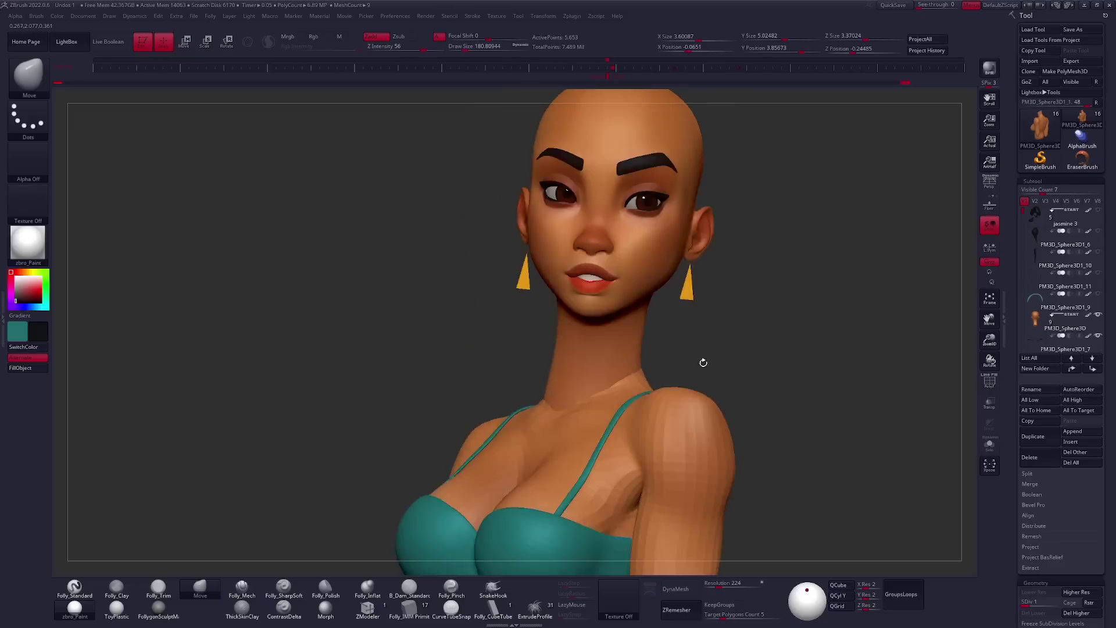
drag(802, 373, 764, 379)
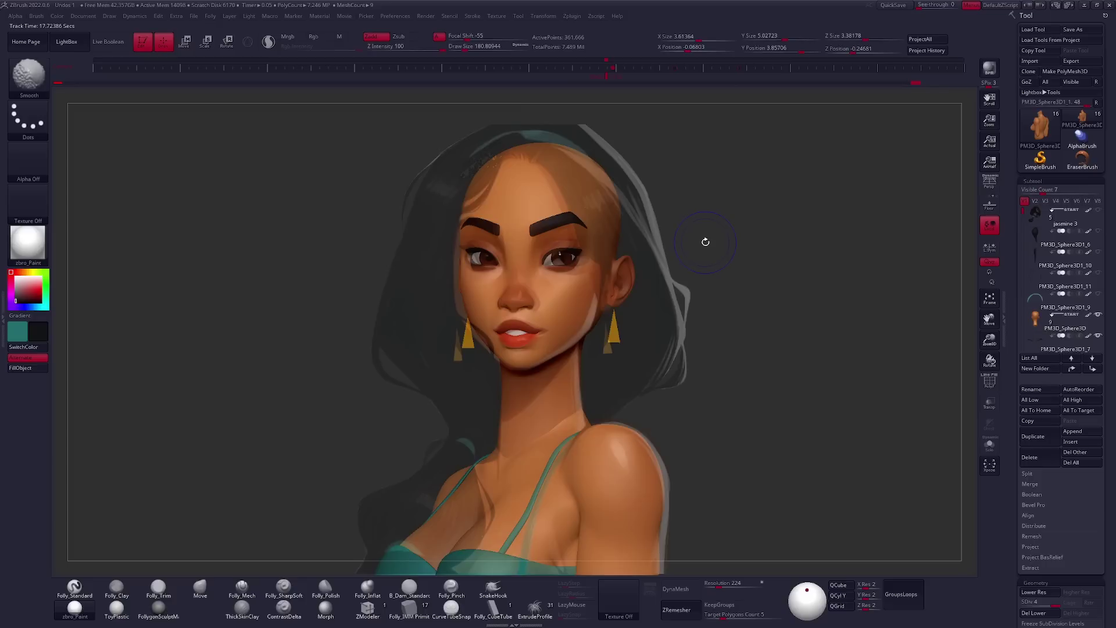
click(1044, 321)
mouse_move(1065, 328)
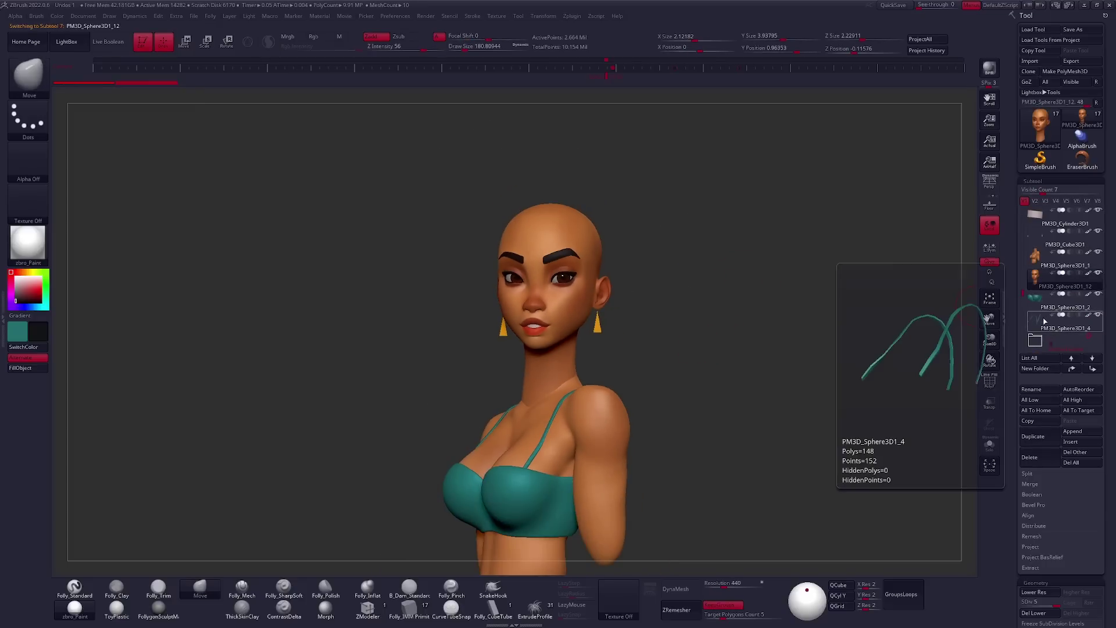
mouse_move(663, 363)
mouse_down()
mouse_move(598, 343)
mouse_move(403, 232)
mouse_up()
ctrl+shift+click(599, 343)
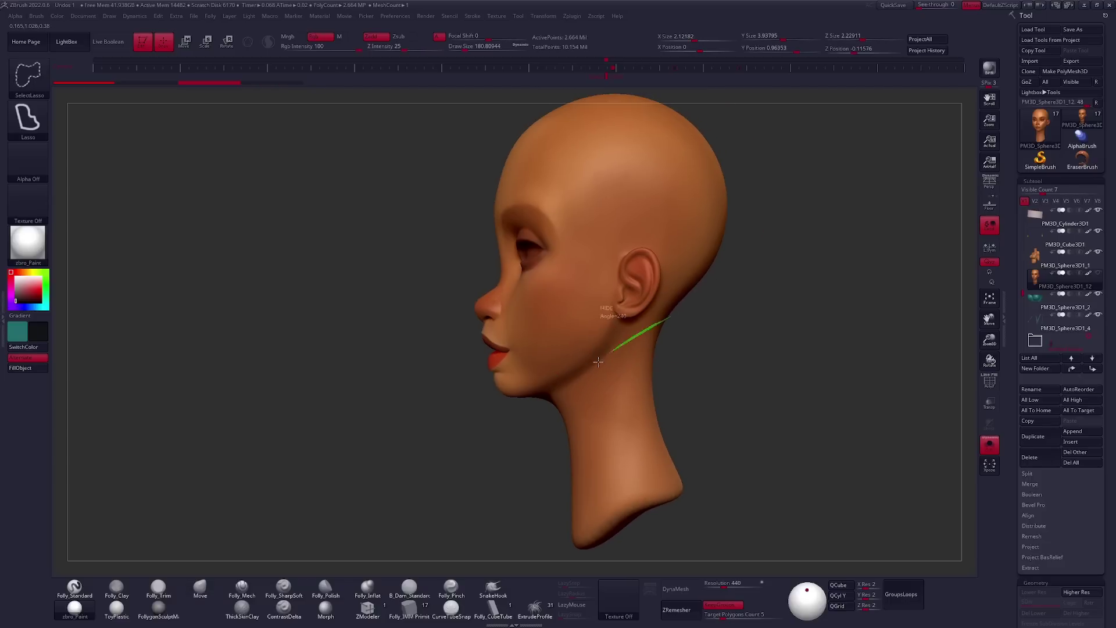
ctrl+shift+drag(598, 362, 715, 372)
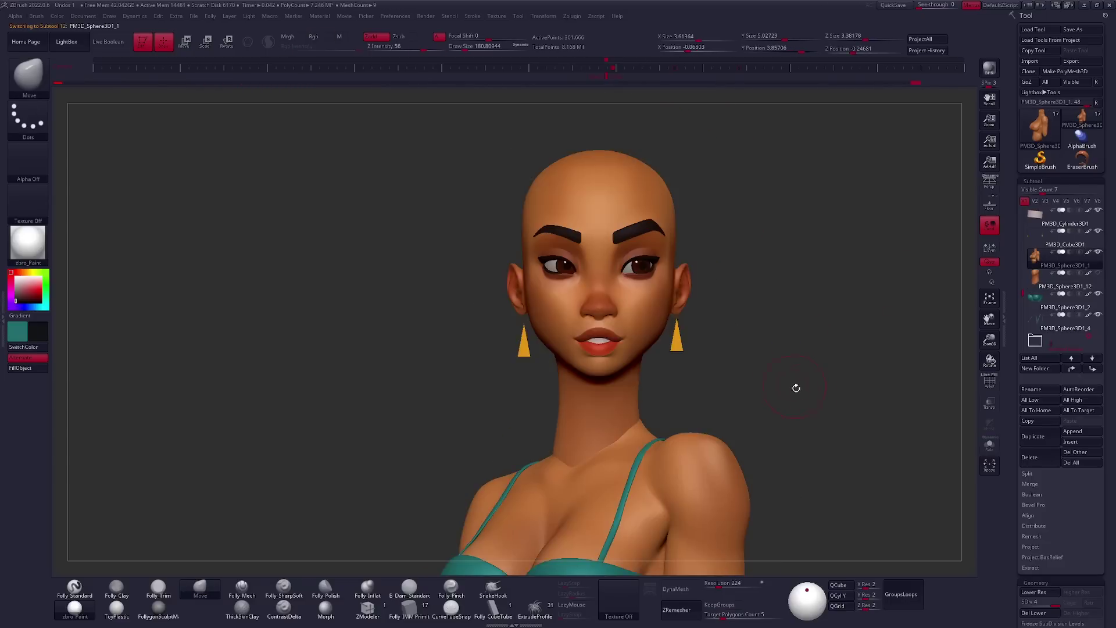
drag(796, 388, 559, 362)
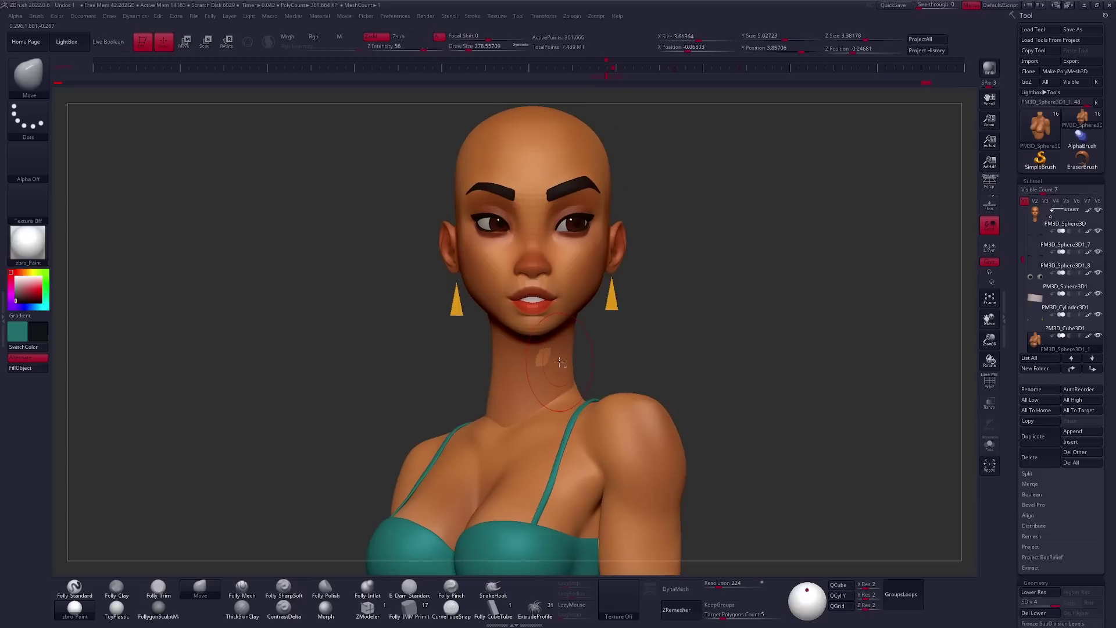
Smooth and pull in the side of the neck, then subdivide the face and neck once.
click(1034, 218)
key(shift+f)
shift+drag(505, 371, 515, 409)
right_drag(536, 403, 607, 411)
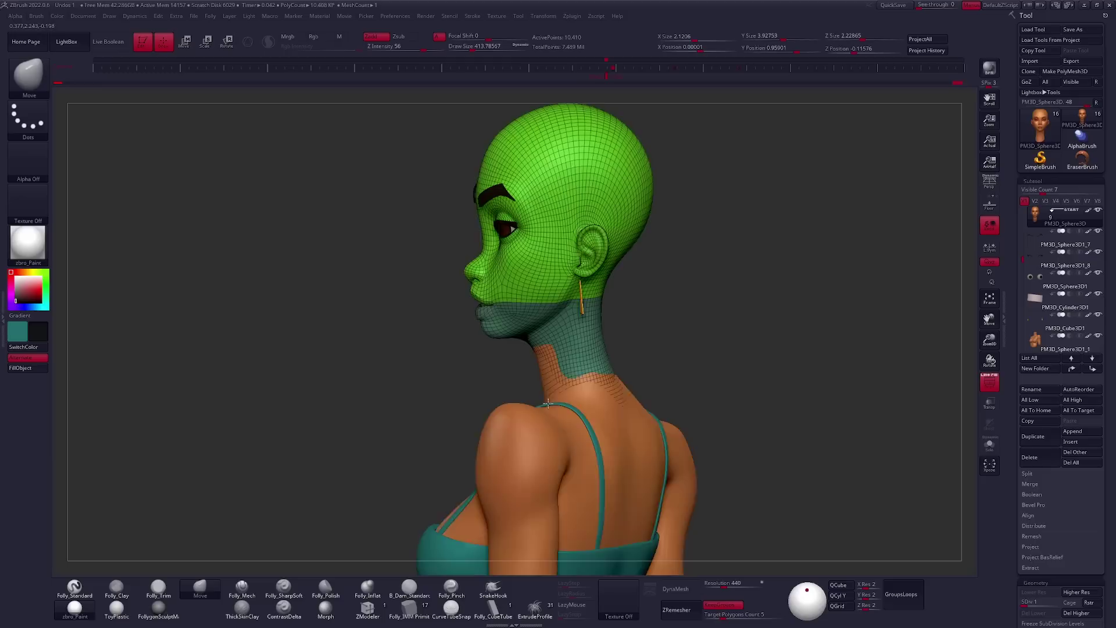
mouse_move(594, 408)
right_down()
mouse_move(593, 391)
mouse_move(573, 398)
mouse_move(605, 411)
mouse_move(547, 405)
mouse_move(657, 383)
right_up()
key(shift+f)
key(d)
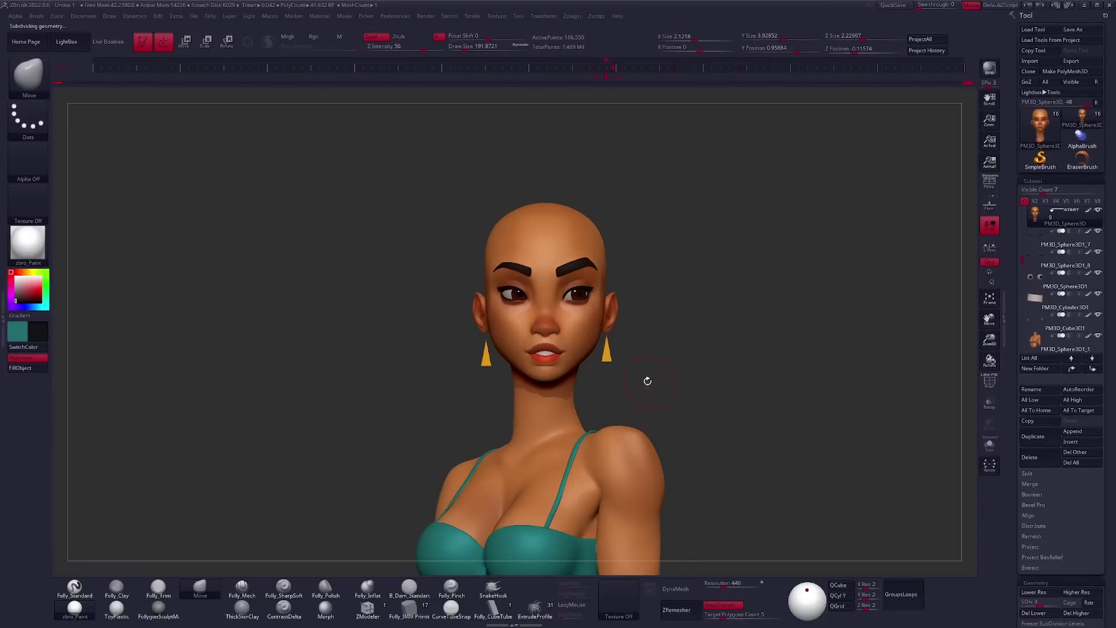
Inspect the head and body wireframes at the lowest subdivision, then return the body to its highest level.
alt+click(566, 418)
mouse_move(566, 406)
alt+right_down()
mouse_move(566, 418)
mouse_move(632, 403)
mouse_move(610, 385)
mouse_move(620, 395)
alt+right_up()
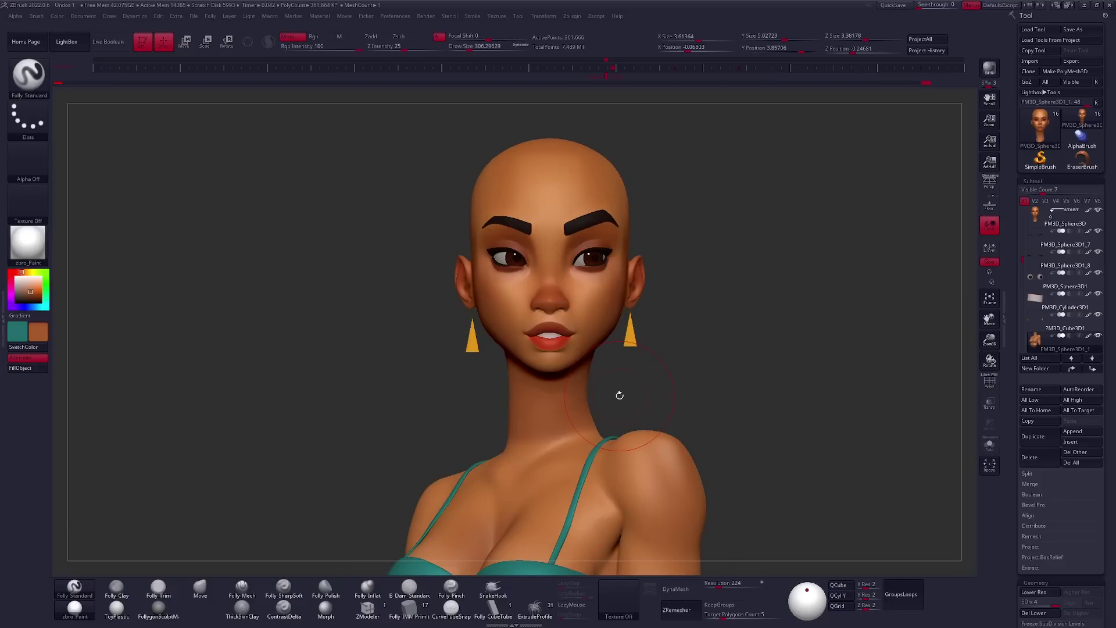
key(shift+d)
key(shift+d)
key(shift+d)
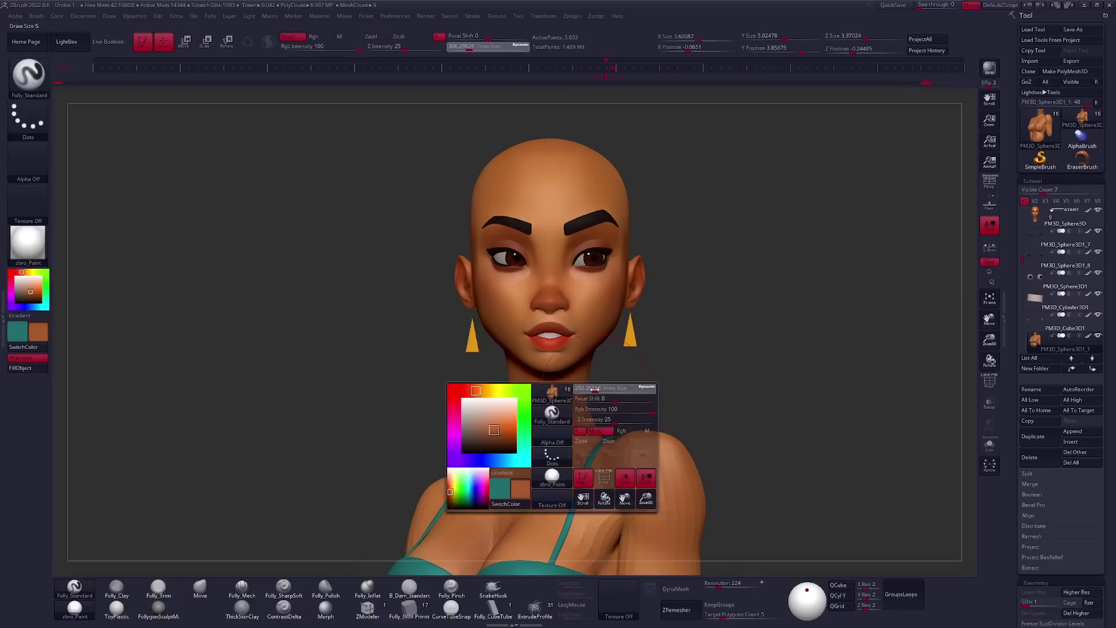
mouse_move(591, 392)
right_down()
mouse_move(627, 391)
mouse_move(594, 387)
right_up()
alt+click(594, 386)
key(shift+f)
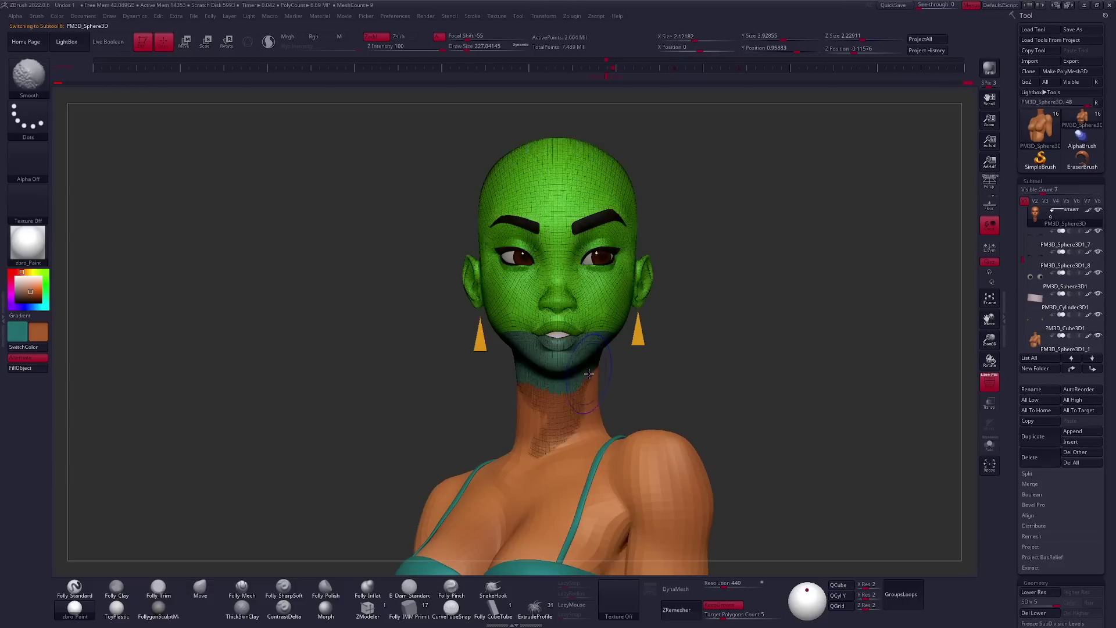
alt+click(598, 384)
key(shift+f)
mouse_move(597, 384)
right_down()
mouse_move(592, 410)
mouse_move(605, 400)
right_up()
key(d)
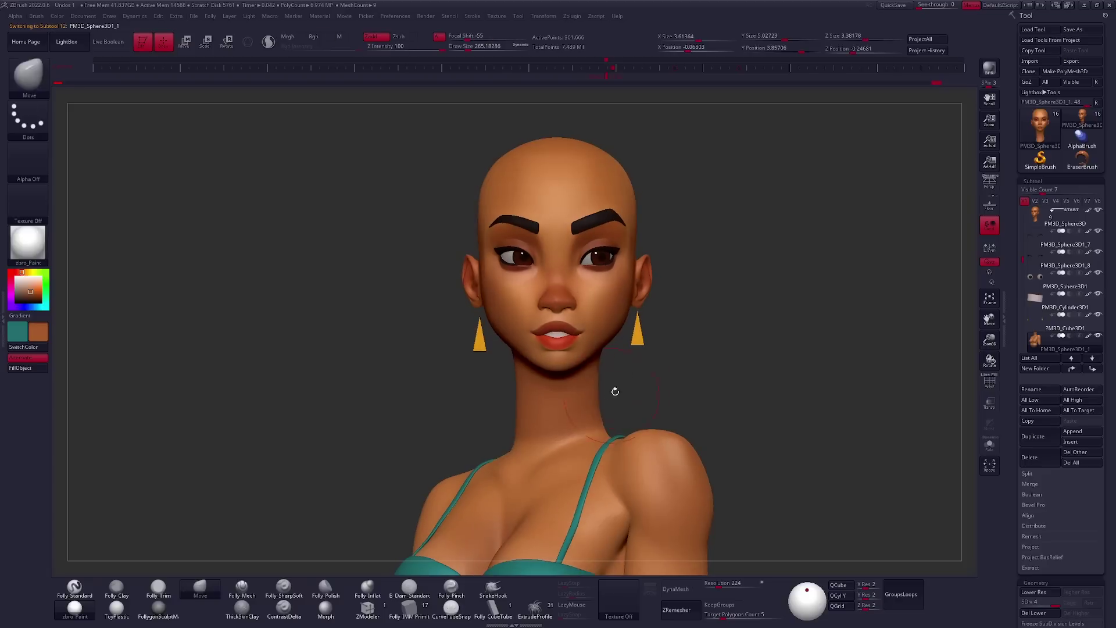
Sculpt the head and neck with the Folly_Standard brush, turning the bust around.
key(b)
key(s)
key(t)
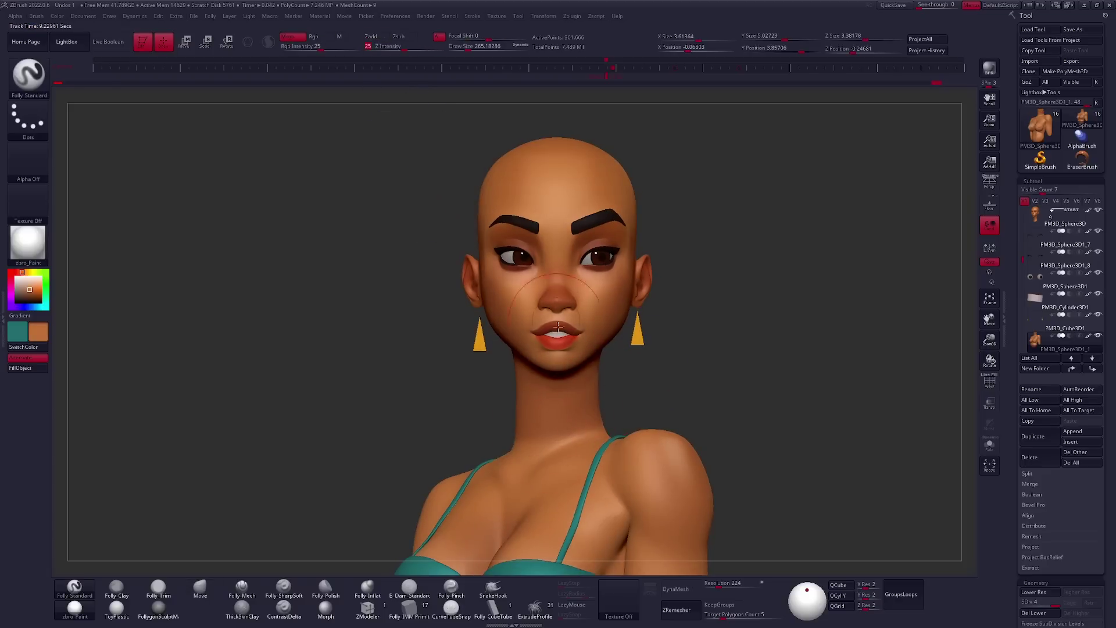
right_drag(546, 440, 574, 439)
mouse_move(492, 440)
right_down()
mouse_move(532, 441)
mouse_move(511, 414)
mouse_move(521, 391)
mouse_move(543, 384)
mouse_move(514, 392)
mouse_move(497, 365)
mouse_move(497, 391)
right_up()
mouse_move(553, 423)
right_down()
mouse_move(719, 369)
mouse_move(757, 341)
right_up()
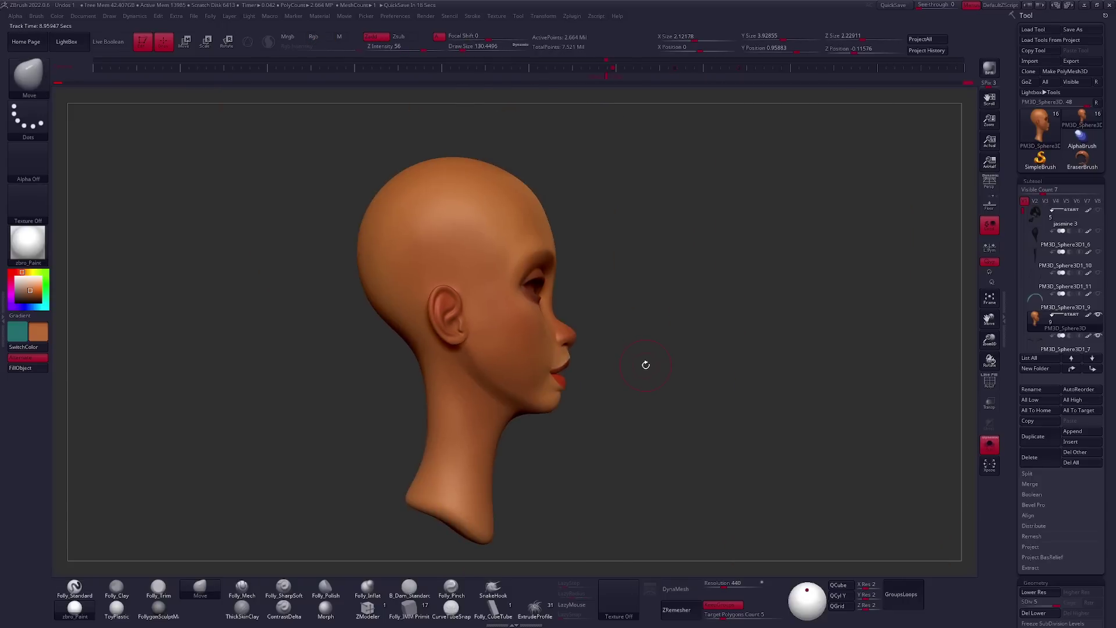
Mask around the jaw and Transpose-move it at the lowest subdivision level, viewed in profile.
mouse_move(645, 365)
mouse_down()
mouse_move(757, 299)
mouse_move(772, 308)
mouse_up()
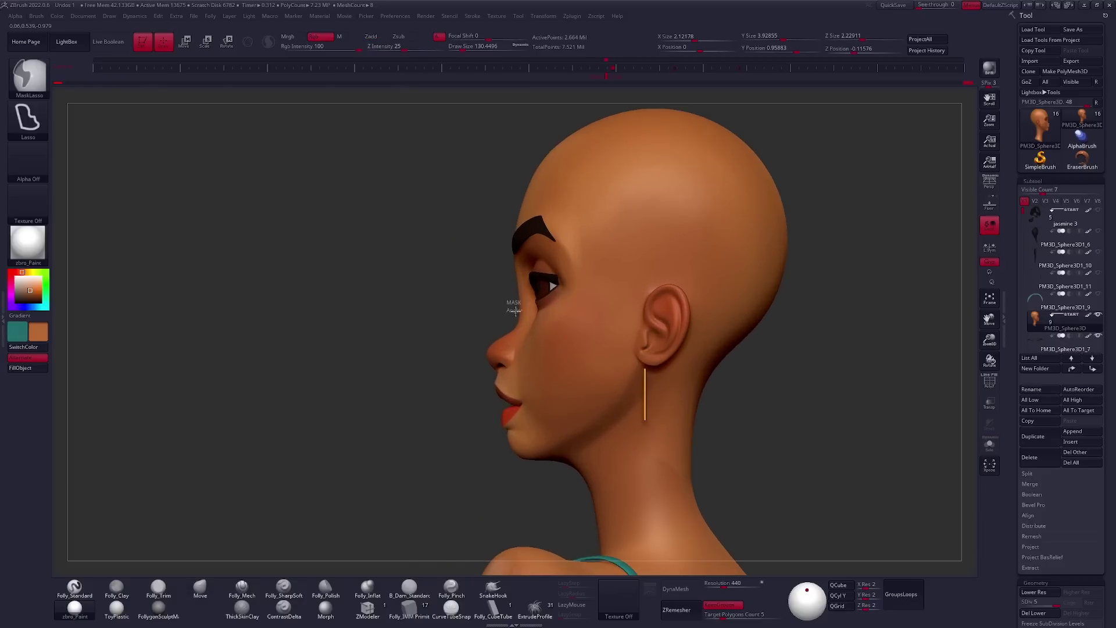
drag(557, 461, 557, 461)
key(shift+d)
key(shift+d)
key(shift+d)
key(w)
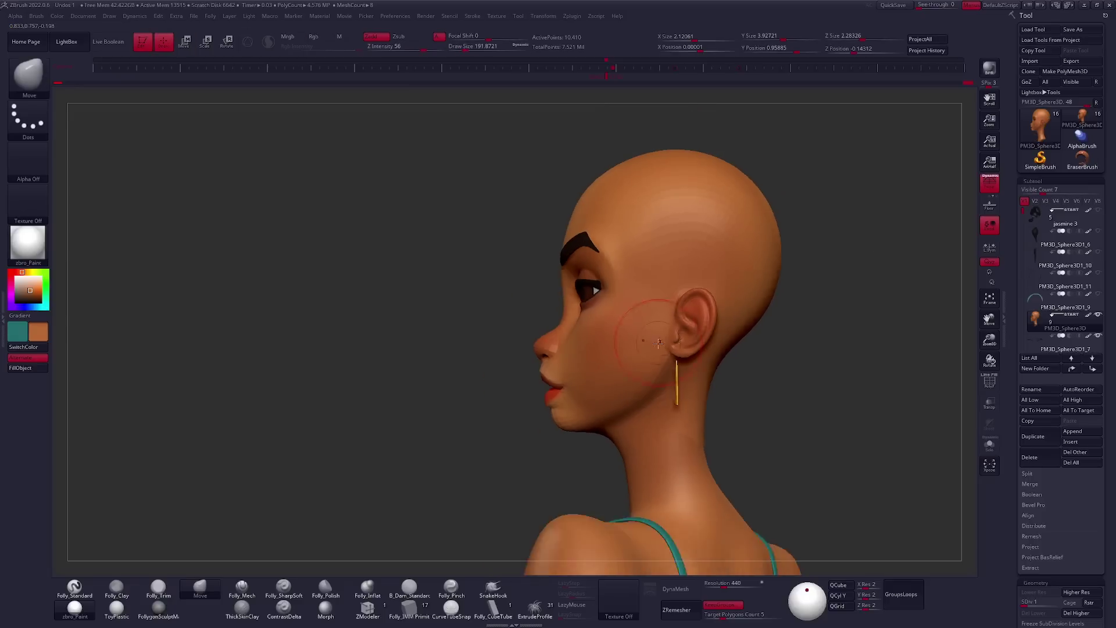
right_drag(660, 364, 936, 192)
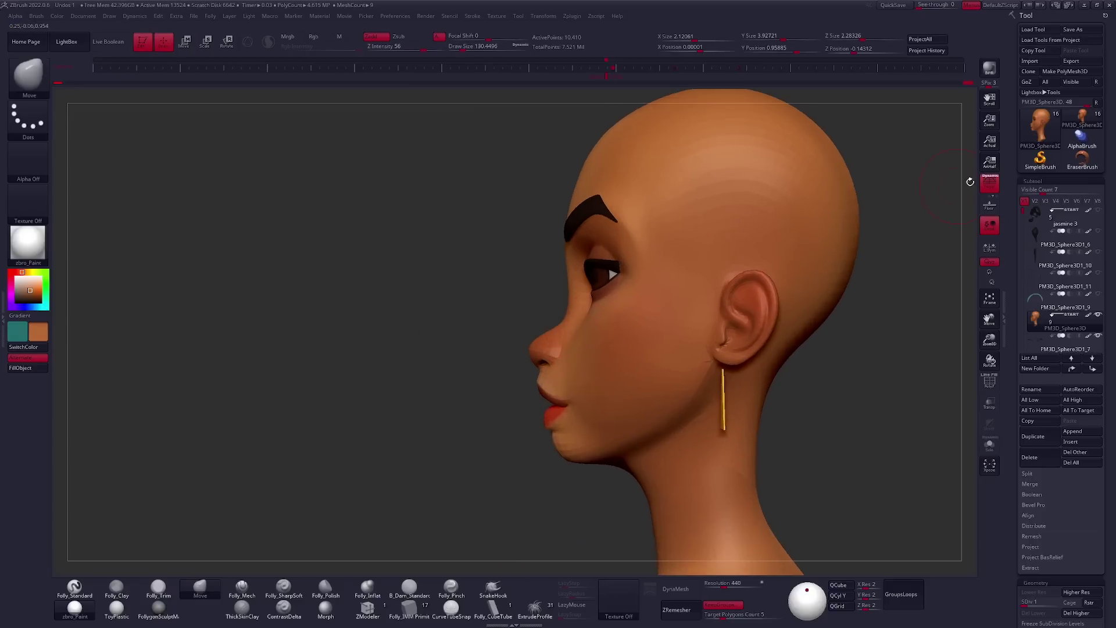
scroll(567, 314, up, 2)
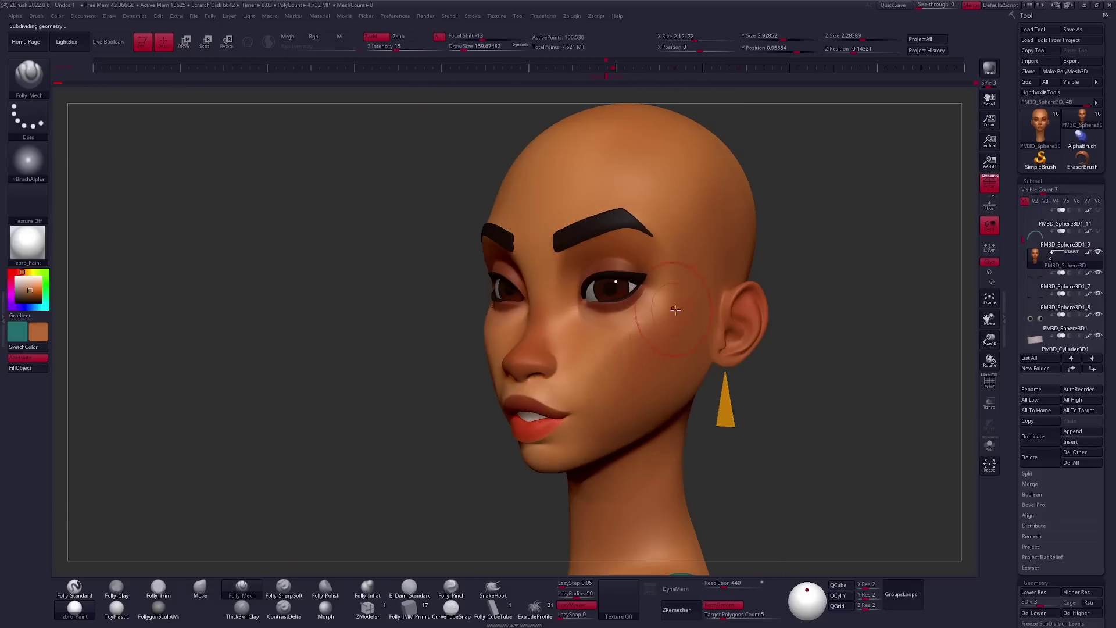
Push the jaw and cheek forms with the Move brush from a front view.
key(b)
key(m)
key(v)
mouse_move(674, 317)
shift+right_down()
mouse_move(626, 382)
mouse_move(675, 367)
mouse_move(583, 330)
shift+right_up()
Sculpt the cheeks and eye sockets with Folly_Clay, checking from profile and above.
key(b)
key(c)
key(l)
mouse_move(660, 272)
right_down()
mouse_move(670, 349)
mouse_move(639, 354)
mouse_move(632, 288)
right_up()
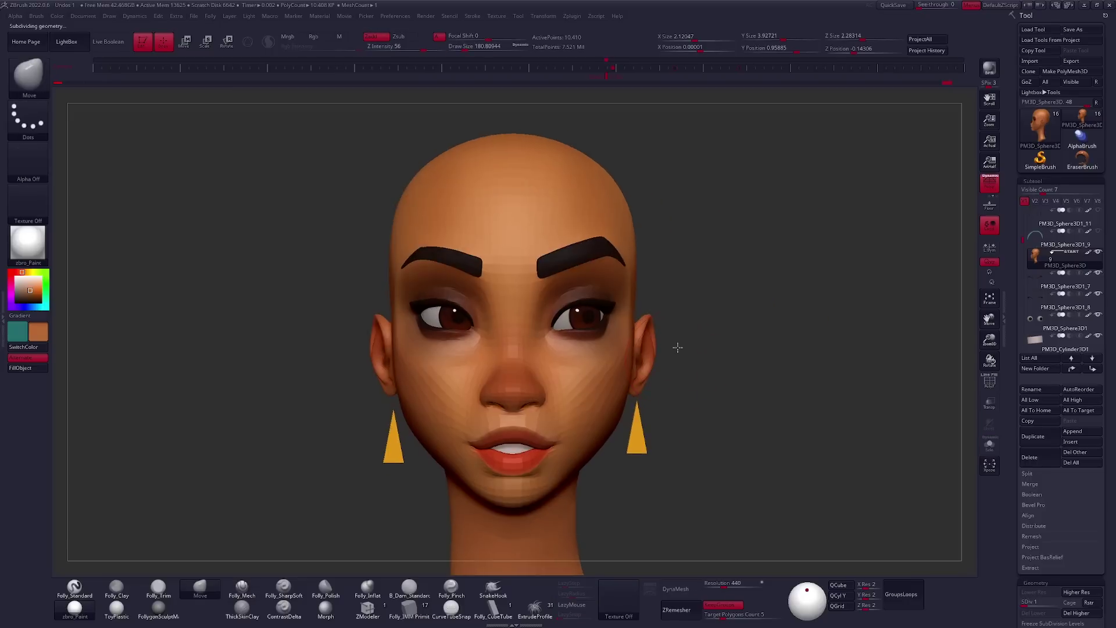
right_drag(677, 347, 702, 334)
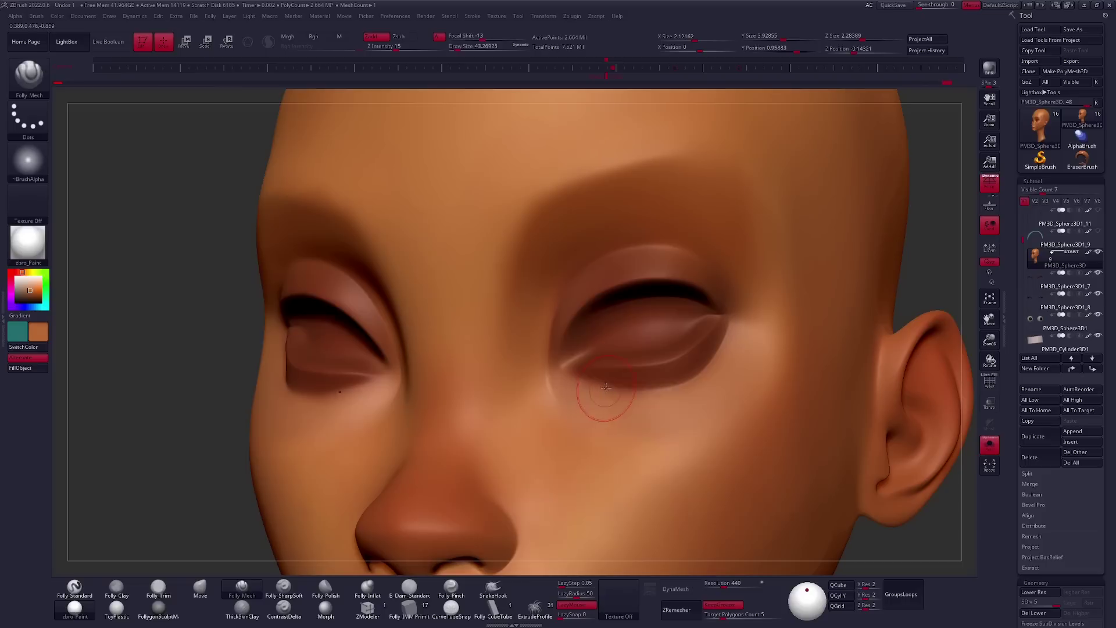
right_drag(606, 387, 599, 392)
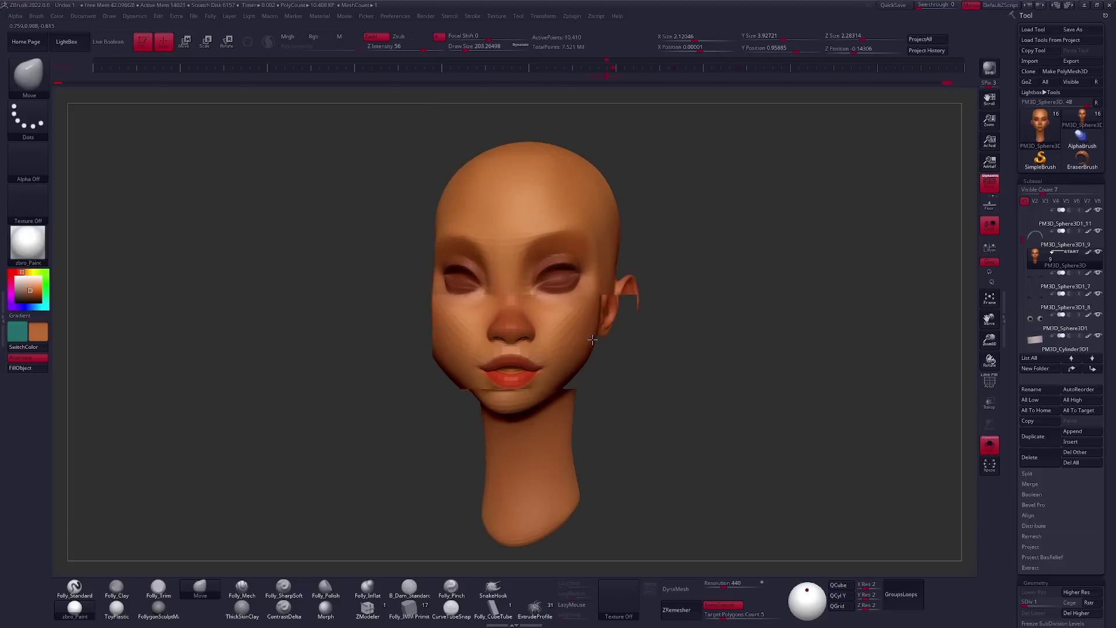
right_drag(589, 318, 588, 315)
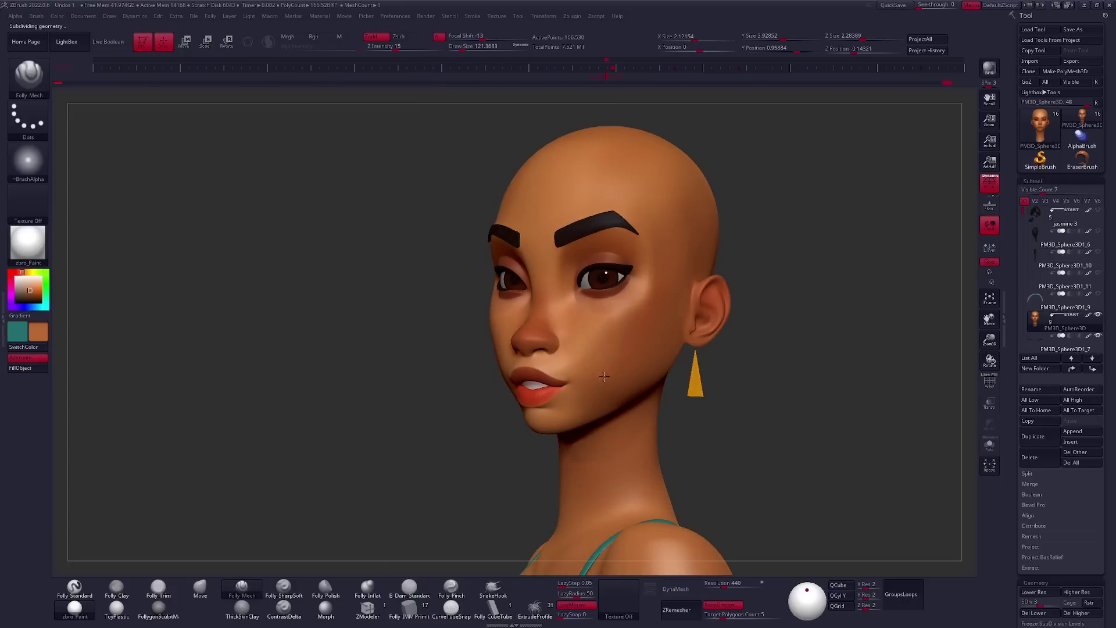
mouse_move(602, 377)
mouse_down()
mouse_move(729, 361)
mouse_move(717, 341)
mouse_move(669, 362)
mouse_up()
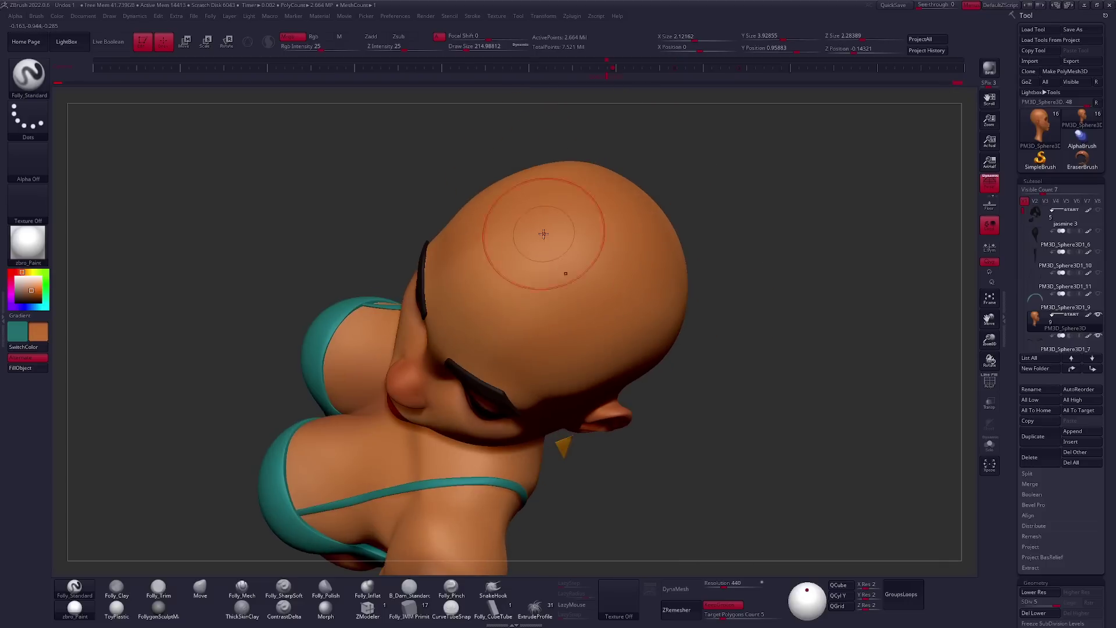
Select the body subtool and raise it to its highest subdivision level.
right_drag(543, 234, 602, 251)
mouse_move(554, 322)
right_down()
mouse_move(458, 322)
mouse_move(586, 370)
mouse_move(714, 350)
right_up()
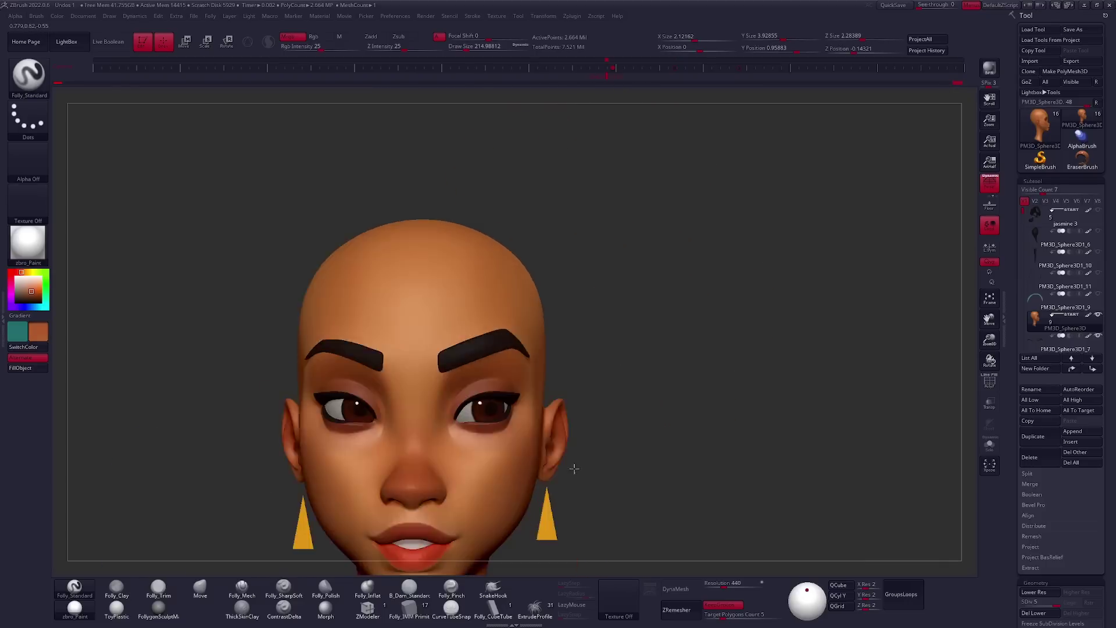
mouse_move(833, 320)
right_down()
mouse_move(668, 340)
mouse_move(563, 402)
mouse_move(547, 424)
right_up()
alt+click(667, 339)
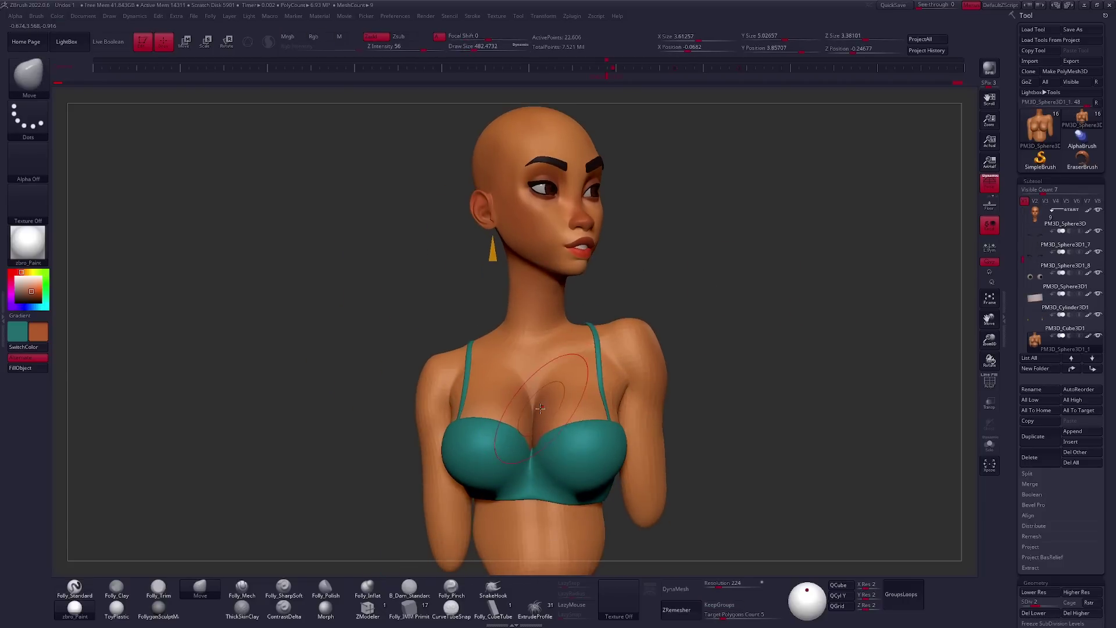
mouse_move(540, 409)
right_down()
mouse_move(560, 460)
mouse_move(649, 340)
mouse_move(517, 399)
mouse_move(558, 418)
right_up()
key(d)
key(d)
Pull the teal top's cups into shape with the Move brush.
alt+click(561, 460)
key(b)
key(m)
key(v)
right_click(558, 418)
alt+click(581, 349)
mouse_move(581, 348)
right_down()
mouse_move(657, 368)
mouse_move(578, 352)
right_up()
Switch between bust subtools so the black hair shows again, ending on the body mesh.
alt+click(578, 352)
scroll(578, 351, up, 2)
right_drag(580, 351, 609, 359)
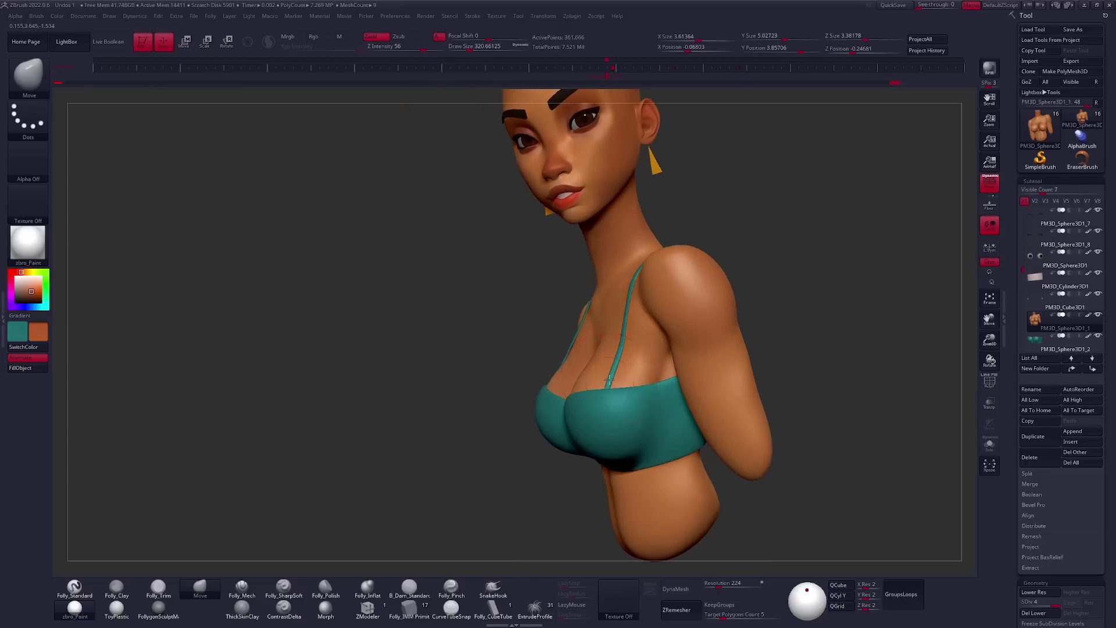
alt+click(609, 359)
mouse_move(608, 359)
right_down()
mouse_move(585, 391)
mouse_move(542, 335)
mouse_move(591, 363)
mouse_move(551, 381)
right_up()
alt+click(591, 363)
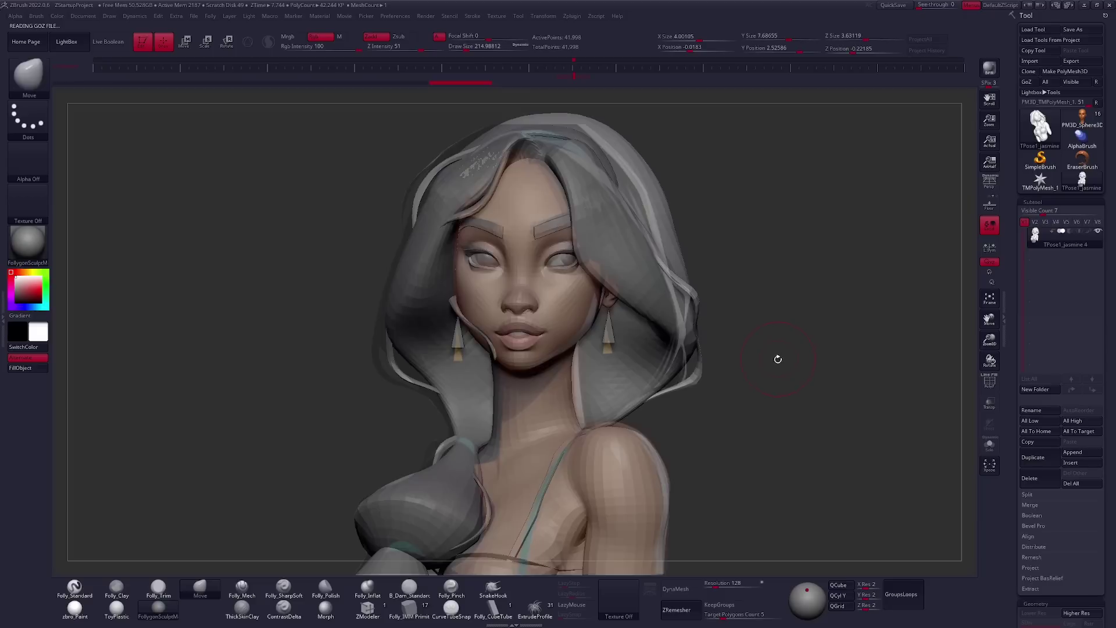
Tilt the grey sculpt's head slightly with Transpose Rotate.
right_drag(777, 358, 780, 355)
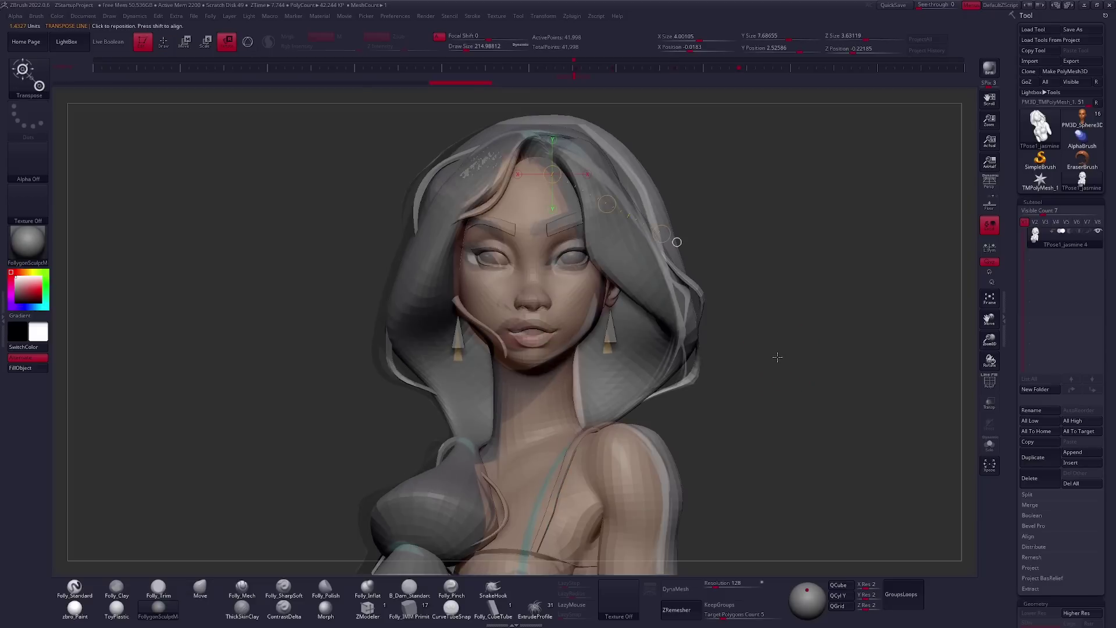
drag(531, 483, 534, 541)
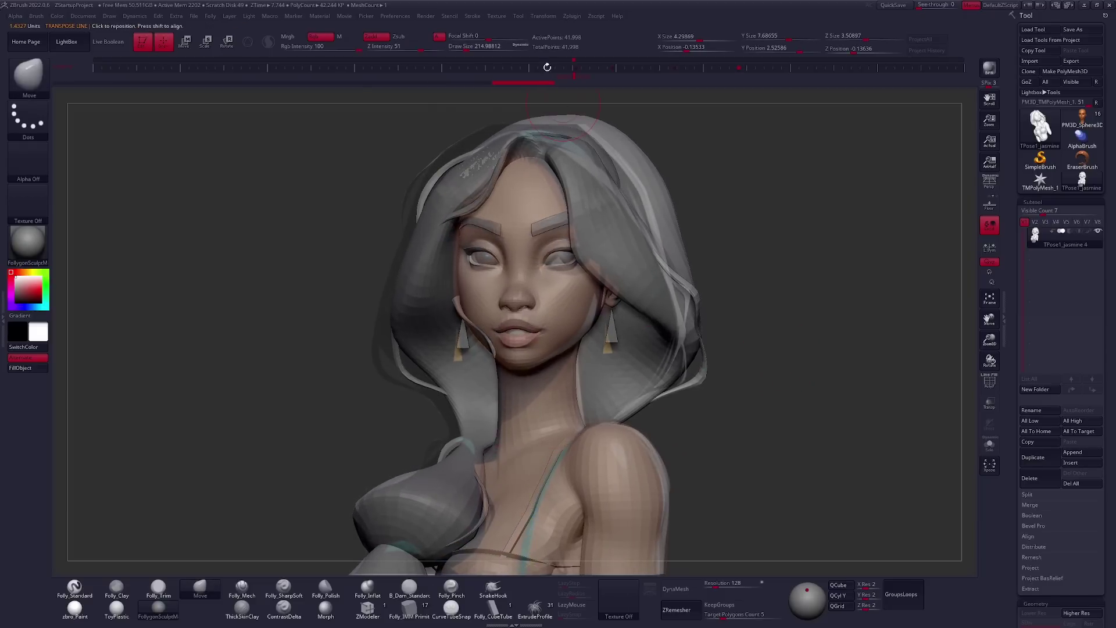
key(q)
Mask the earrings and Transpose-move them to hang beside the jaw, then clear the mask.
key(w)
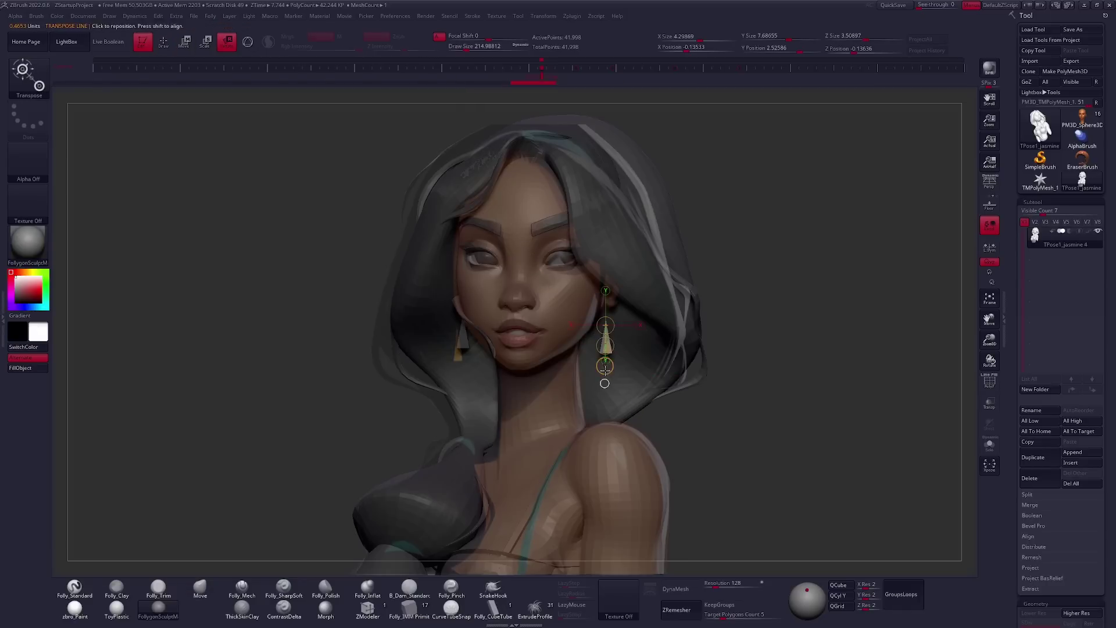
key(q)
ctrl+drag(611, 243, 556, 351)
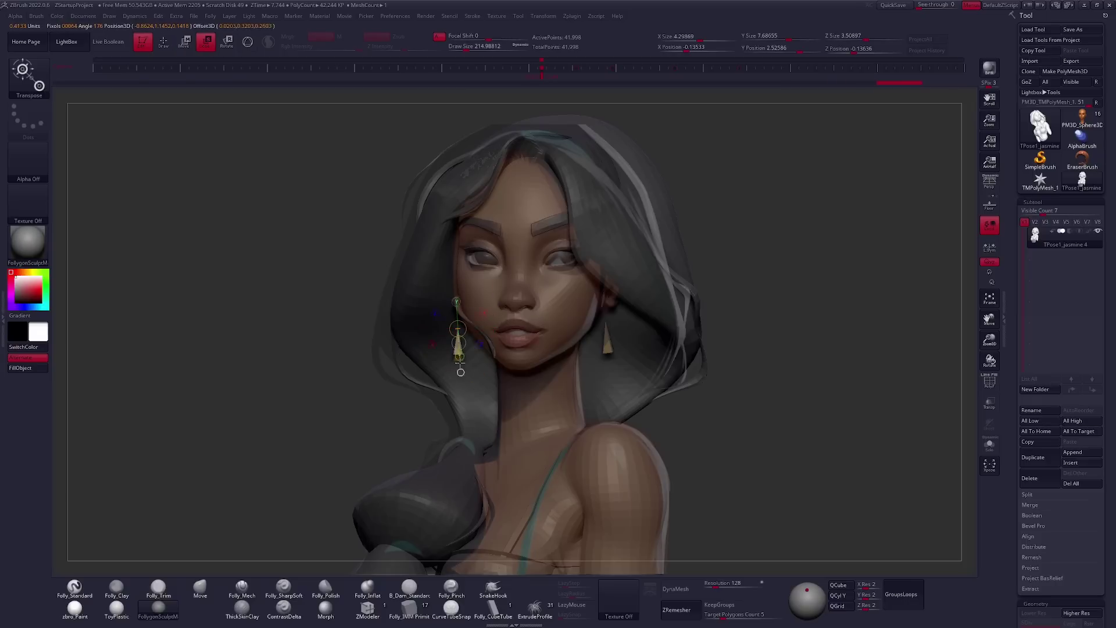
key(q)
ctrl+click(747, 428)
drag(747, 428, 671, 379)
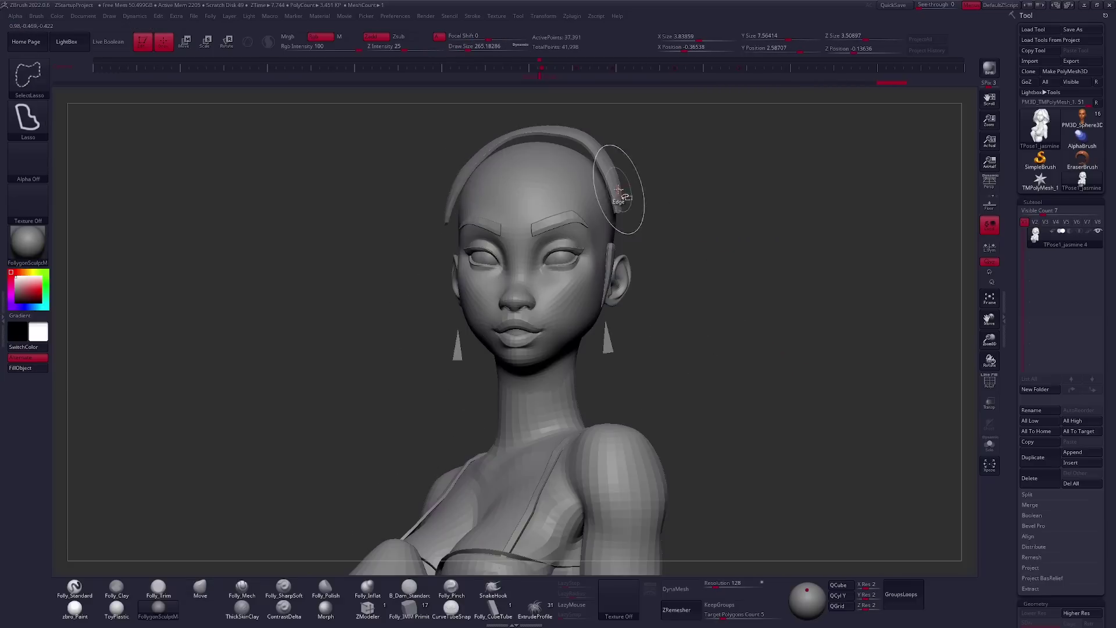
Hide the hair strips over the head and by the ear, using the custom quick tools menu.
ctrl+shift+click(618, 189)
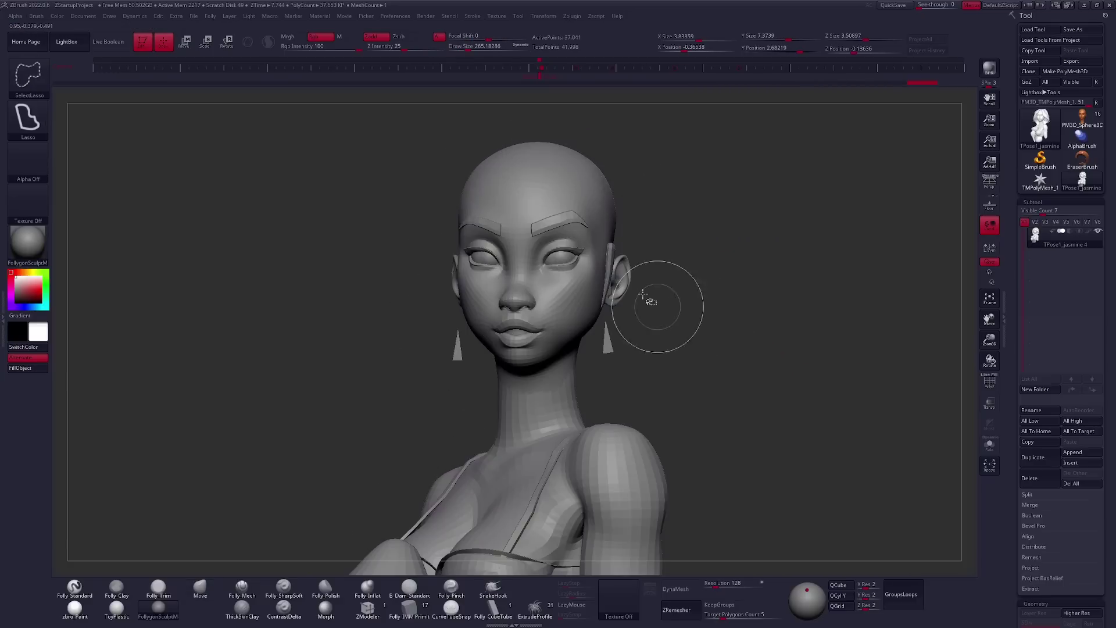
ctrl+shift+click(611, 251)
key(space)
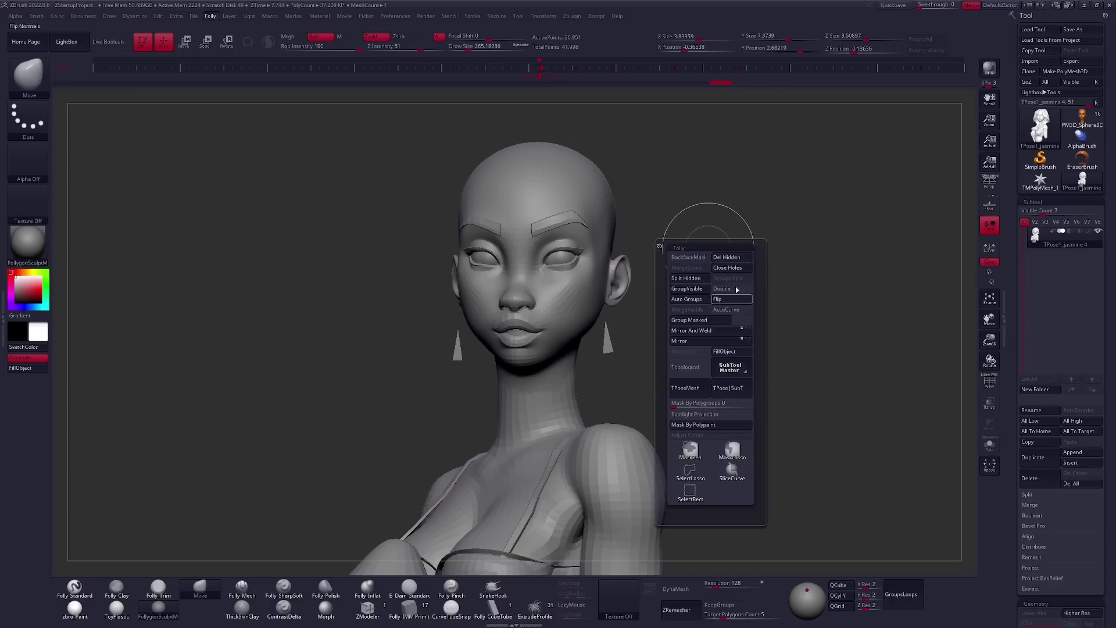
ctrl+shift+click(653, 325)
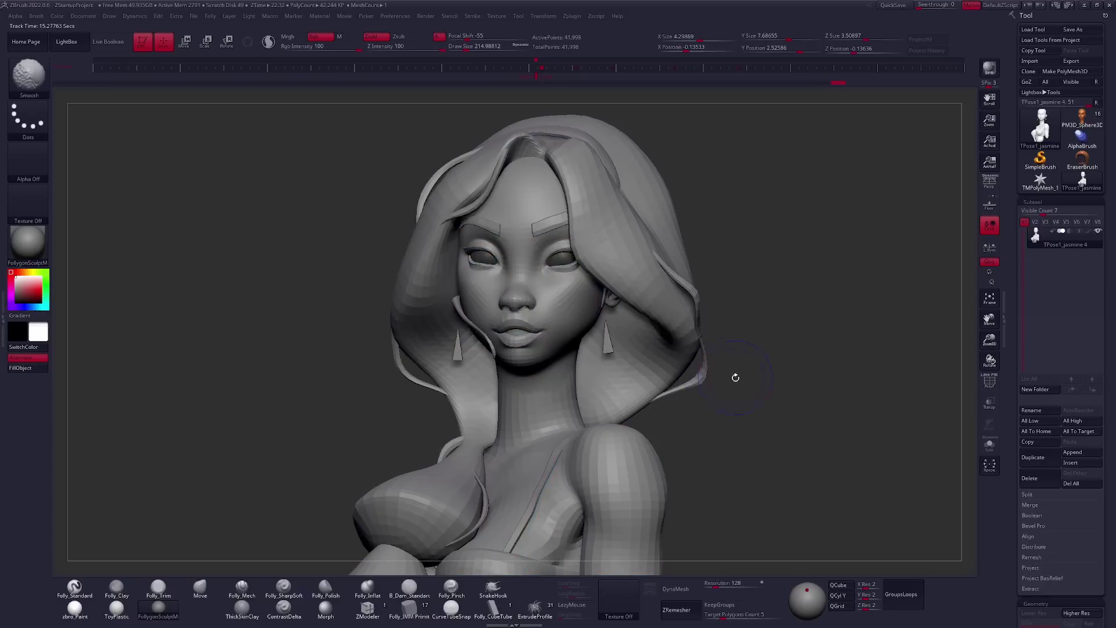
key(space)
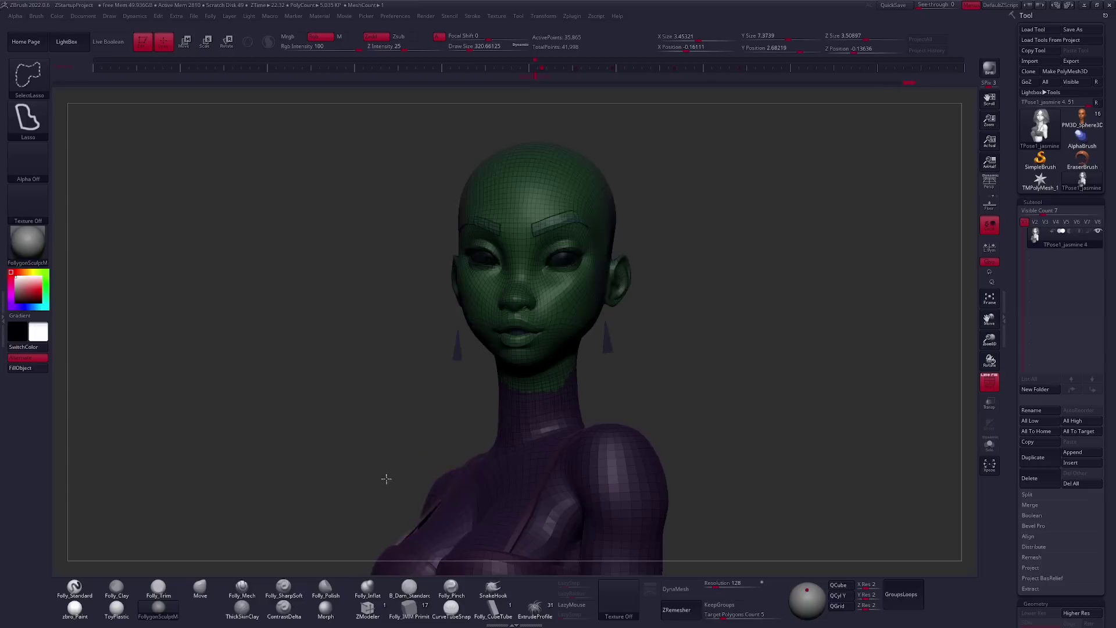
Unhide the hair through the quick menu and enlarge the brush draw size.
key(space)
key(space)
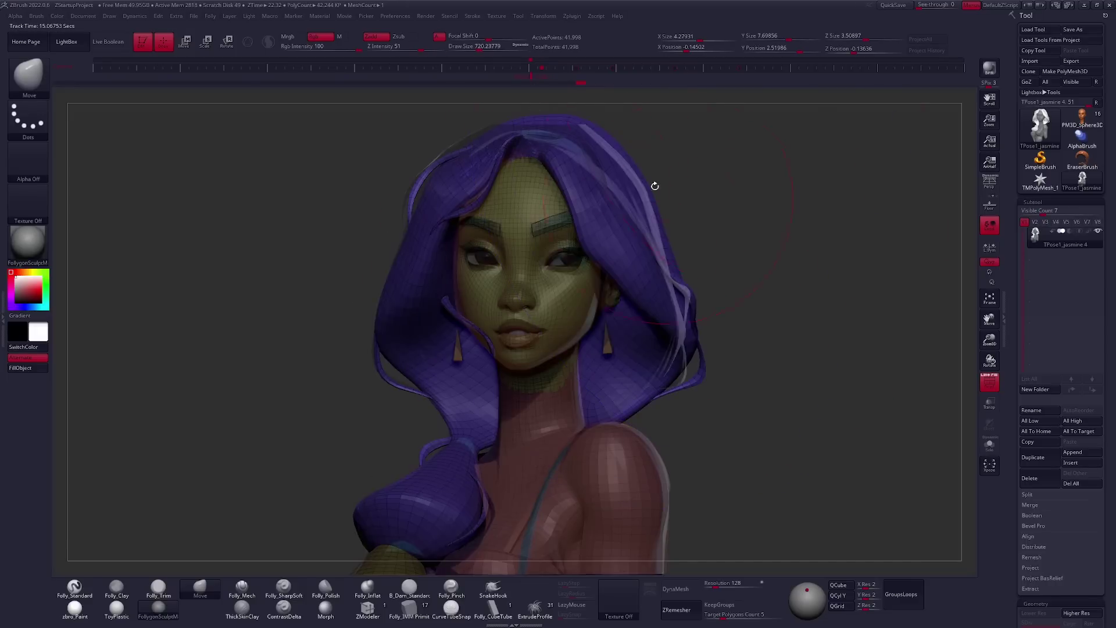
right_click(682, 295)
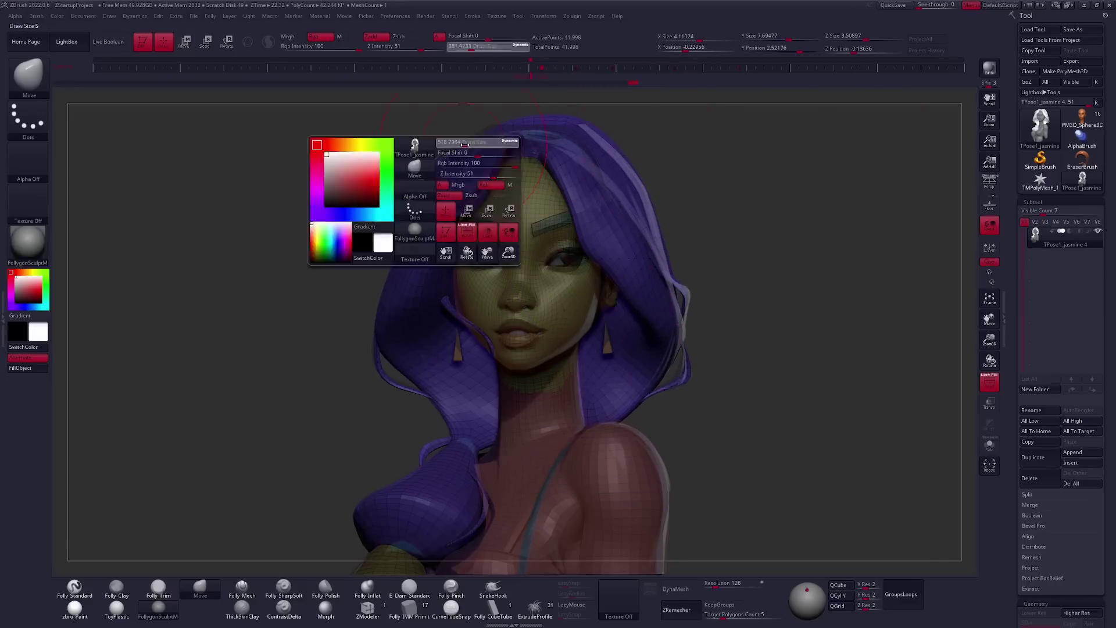
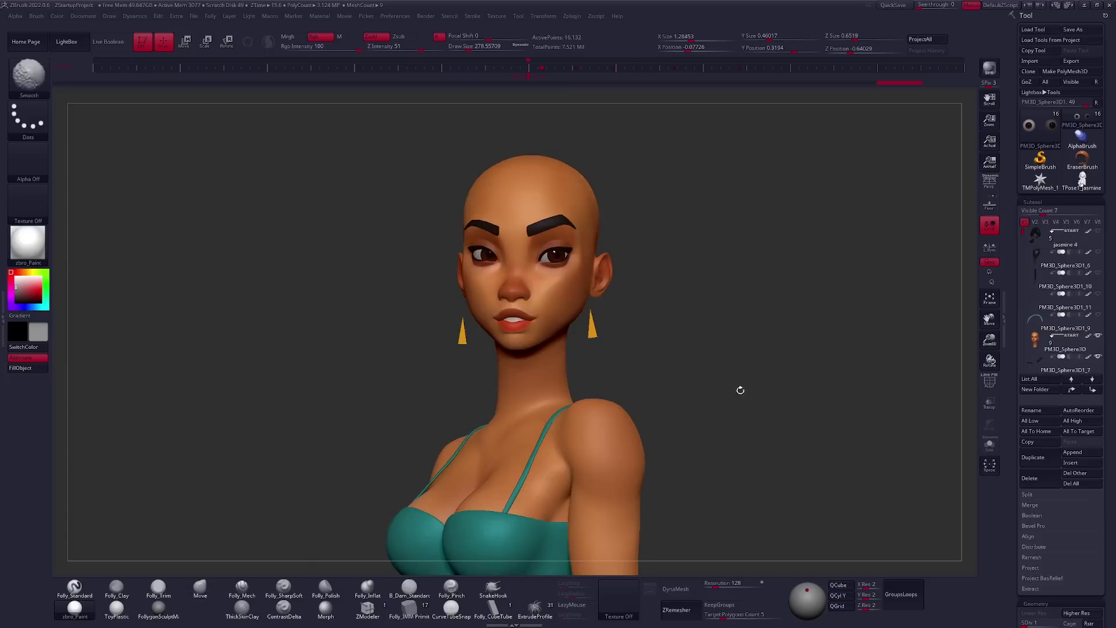
Merge with SubTool Master and bring up the full Jasmine bust beside its reference portrait.
drag(739, 388, 765, 388)
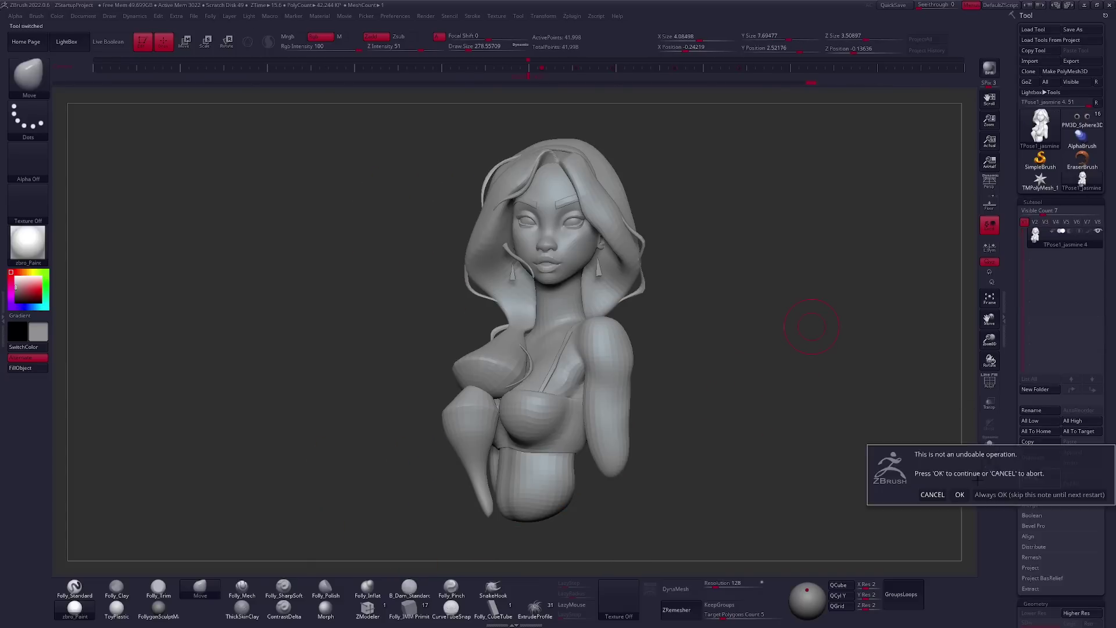
key(q)
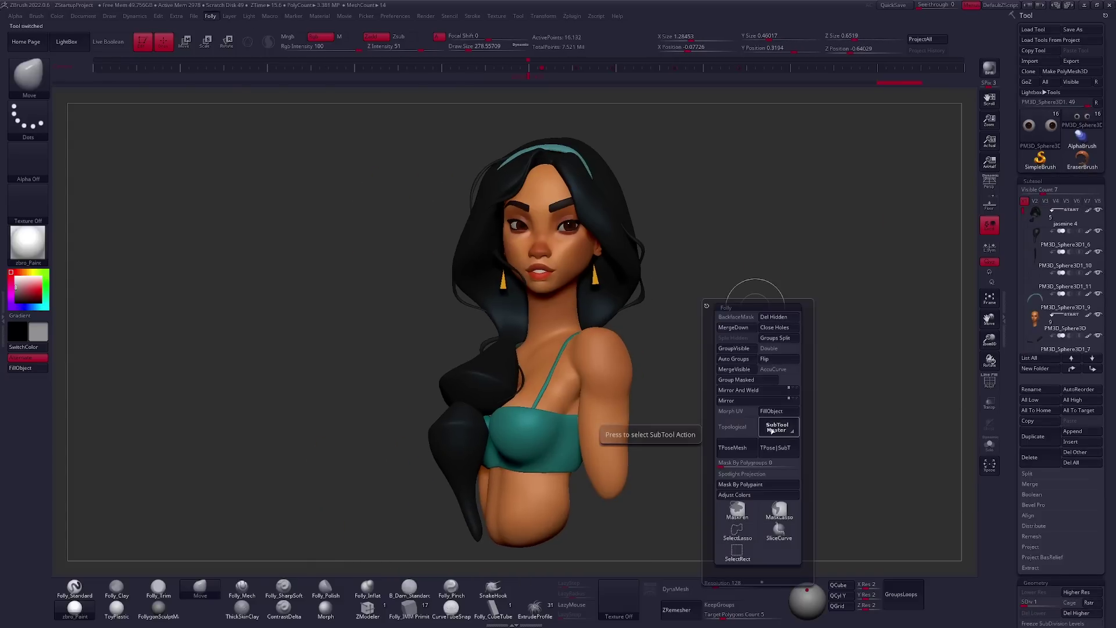
click(771, 430)
click(89, 203)
click(508, 231)
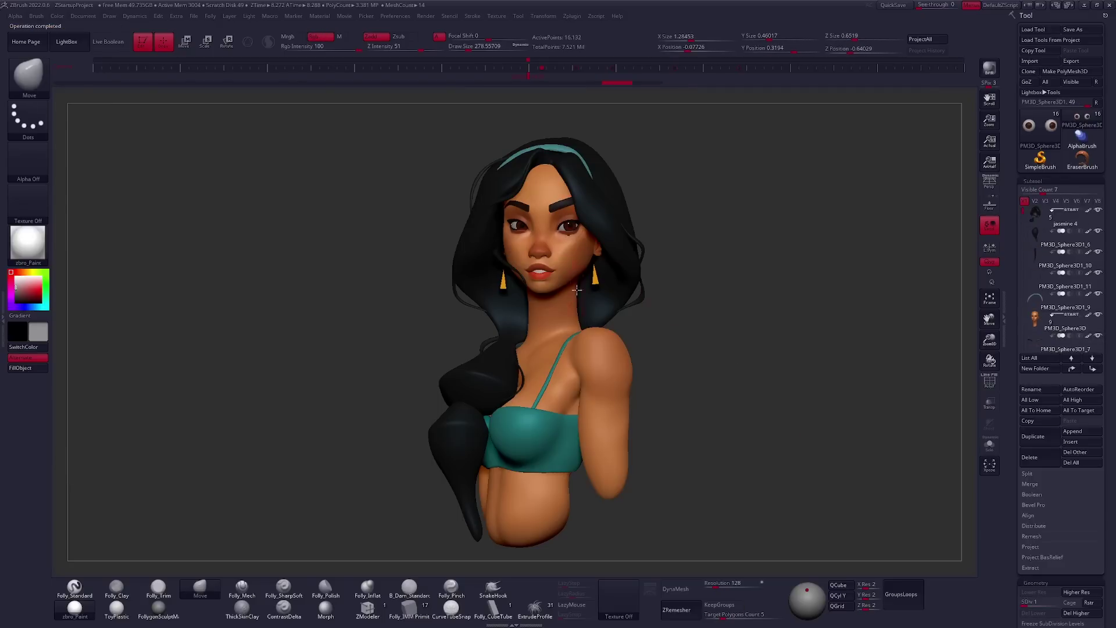
mouse_move(637, 138)
mouse_down()
mouse_move(721, 216)
mouse_move(684, 268)
mouse_move(576, 231)
mouse_move(672, 311)
mouse_up()
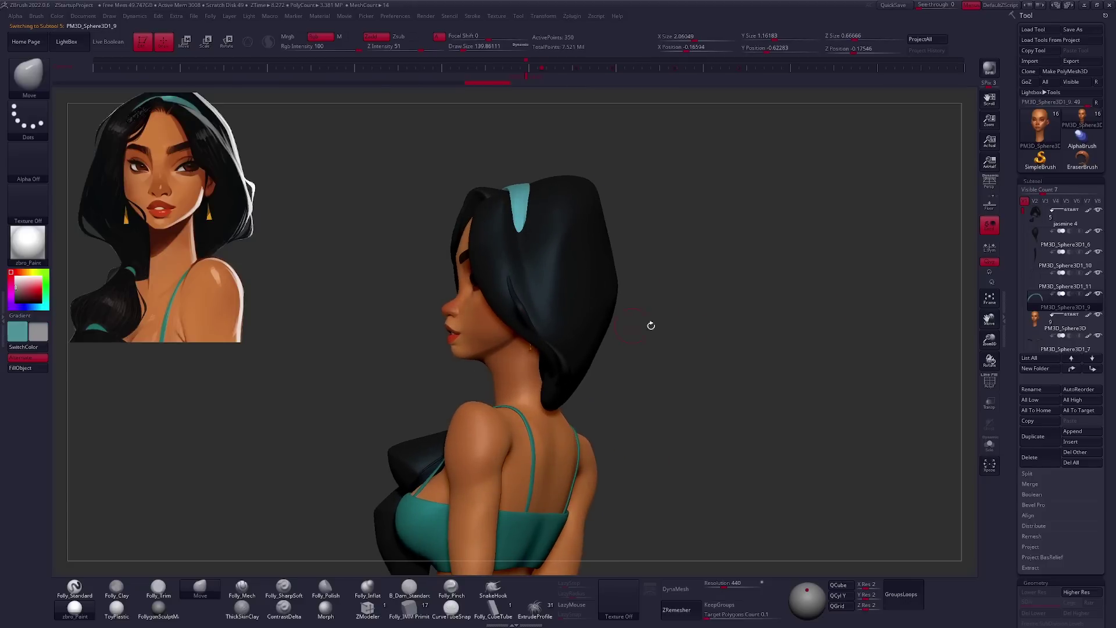
Inspect the bust from above and isolate the jasmine 4 hair piece.
mouse_move(650, 325)
mouse_down()
mouse_move(686, 408)
mouse_move(680, 346)
mouse_move(622, 408)
mouse_move(579, 159)
mouse_up()
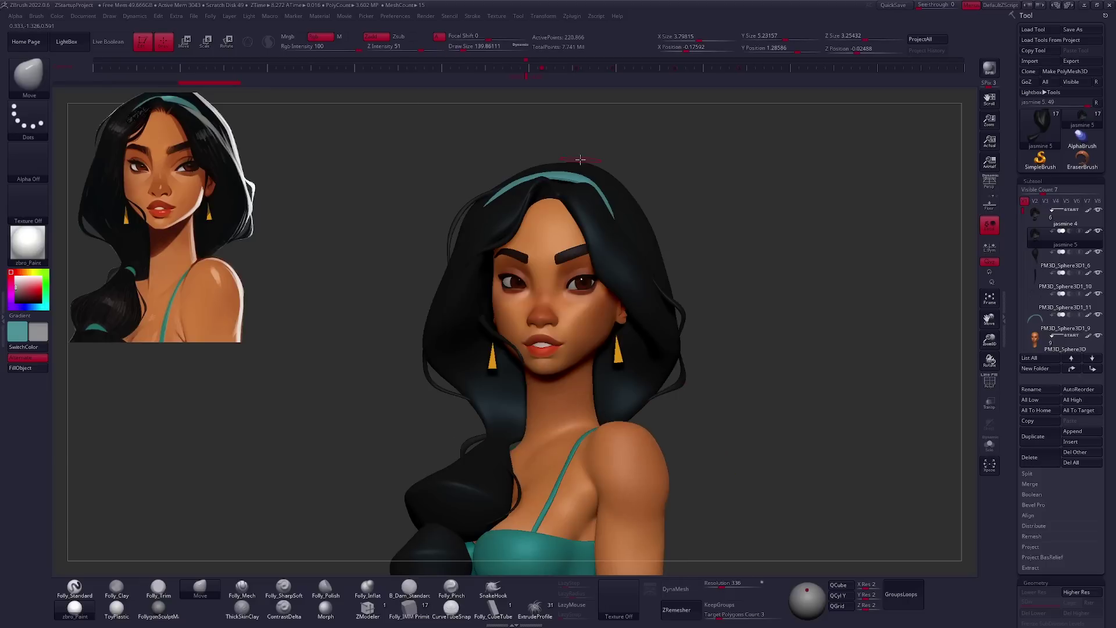
drag(722, 355, 690, 337)
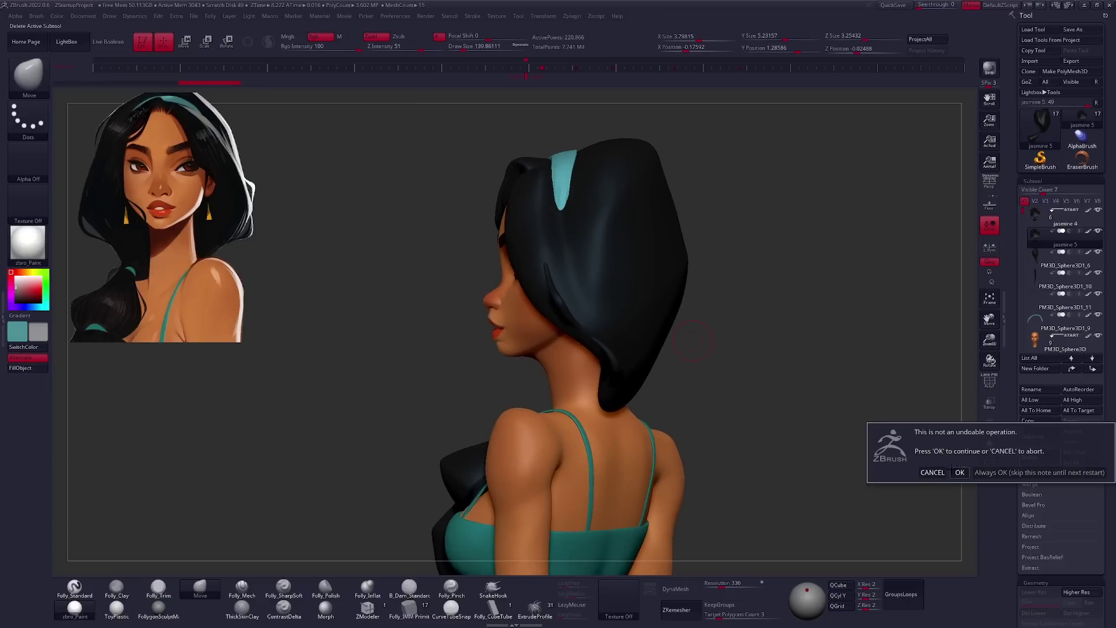
mouse_move(893, 291)
mouse_down()
mouse_move(477, 325)
mouse_move(633, 353)
mouse_move(610, 374)
mouse_move(610, 261)
mouse_move(579, 314)
mouse_move(678, 353)
mouse_move(614, 208)
mouse_move(622, 244)
mouse_move(634, 255)
mouse_move(639, 244)
mouse_move(614, 338)
mouse_move(610, 312)
mouse_move(637, 247)
mouse_up()
alt+click(633, 353)
mouse_move(595, 324)
mouse_down()
mouse_move(649, 330)
mouse_move(645, 221)
mouse_move(760, 364)
mouse_move(819, 279)
mouse_move(729, 378)
mouse_move(570, 310)
mouse_move(557, 353)
mouse_up()
Reposition the headband and thin hair strand curves with Transpose.
key(q)
drag(665, 352, 589, 366)
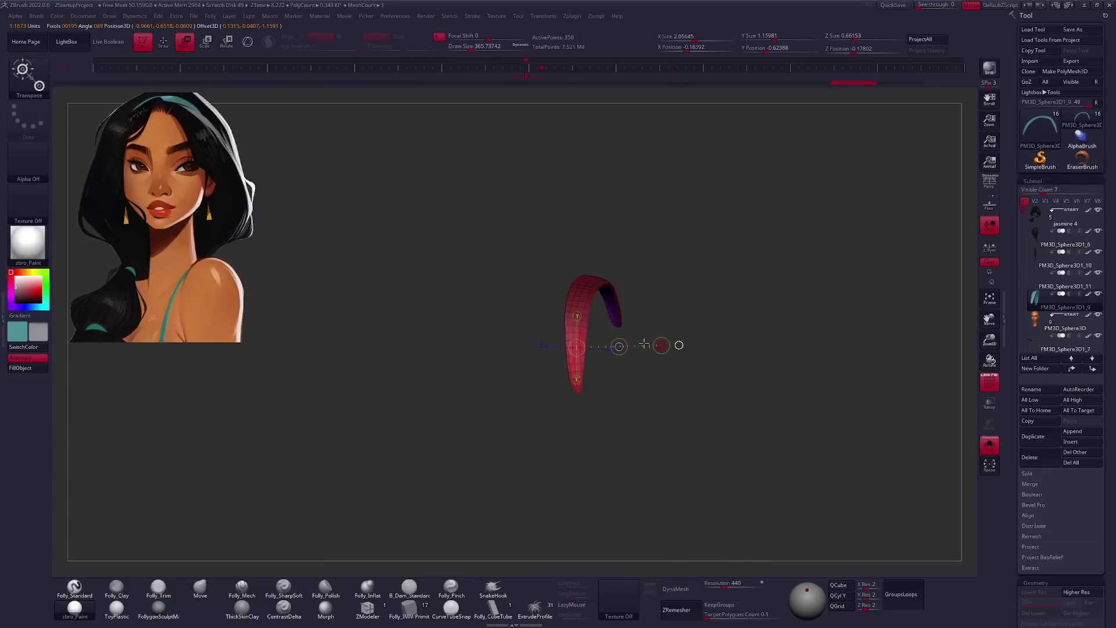
key(q)
drag(644, 345, 534, 266)
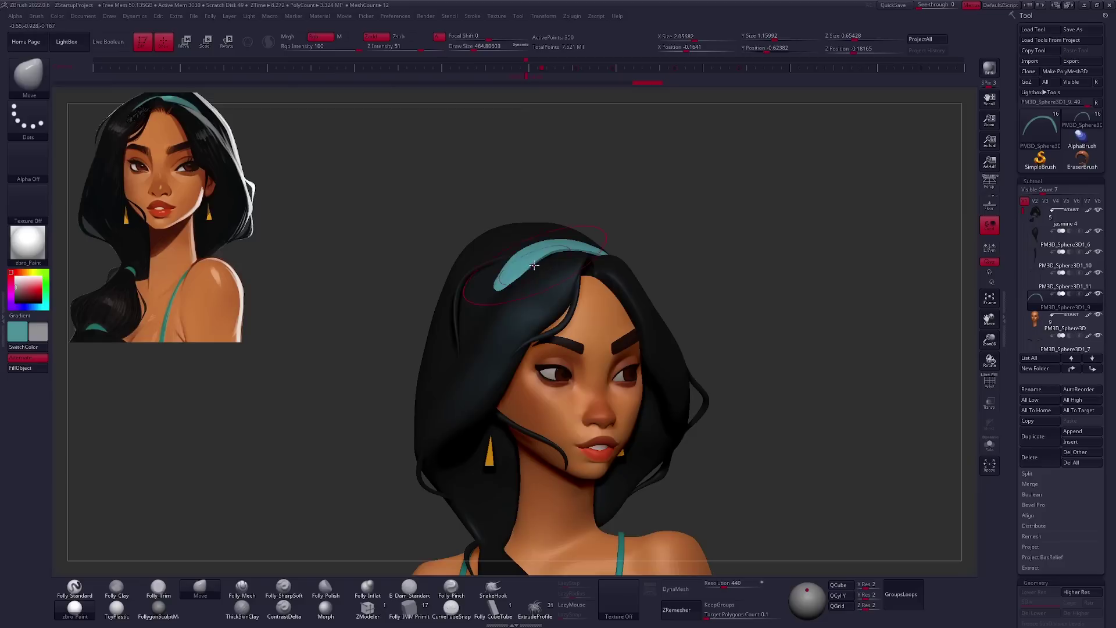
alt+click(526, 200)
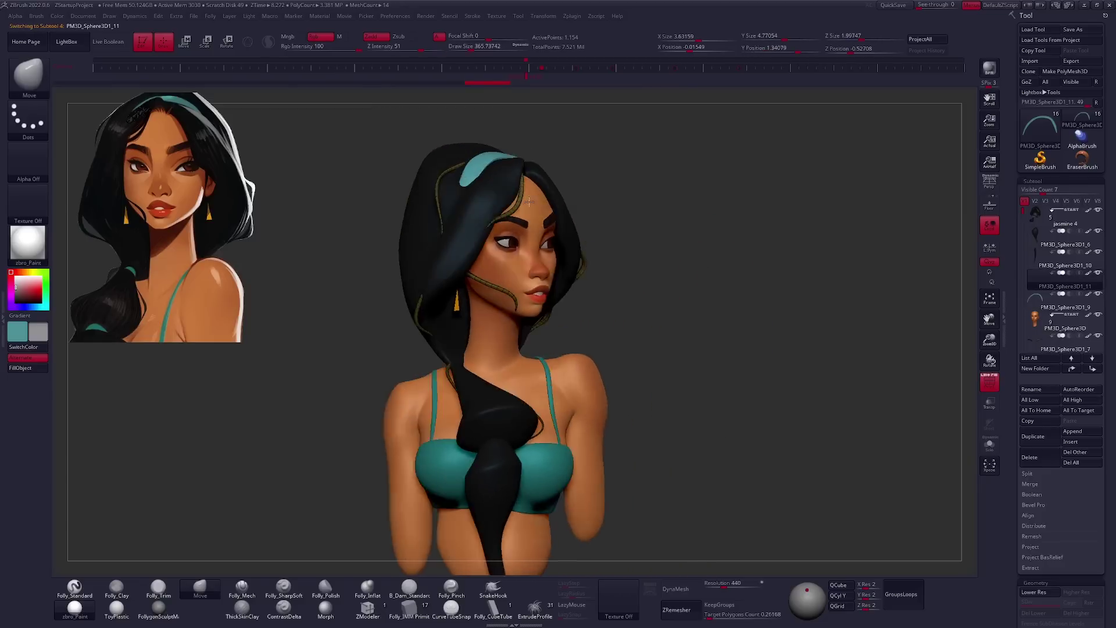
key(w)
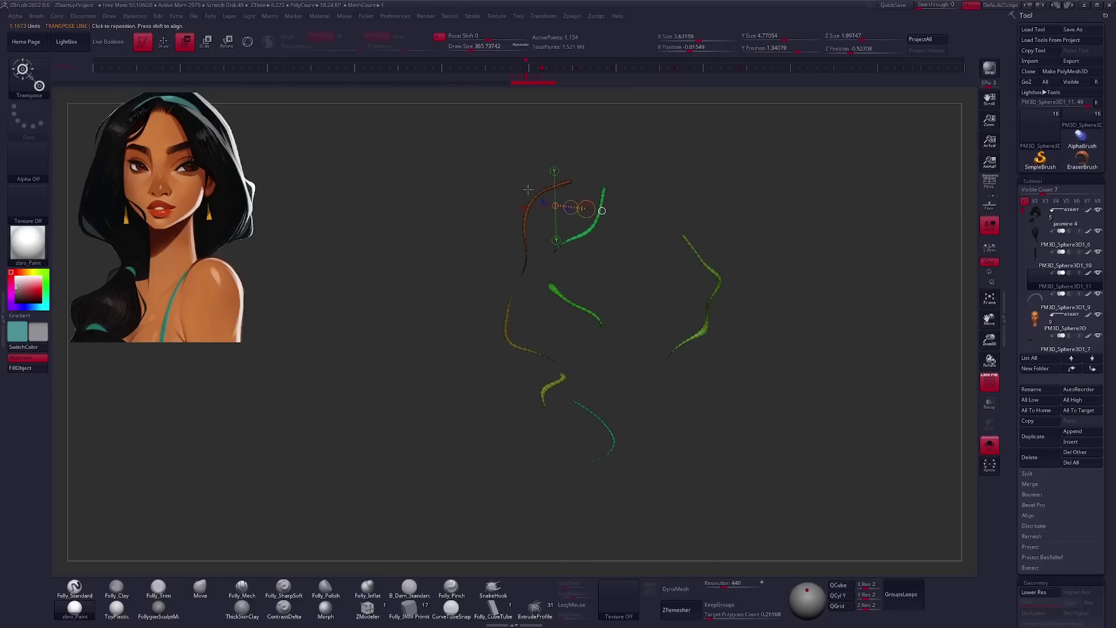
key(q)
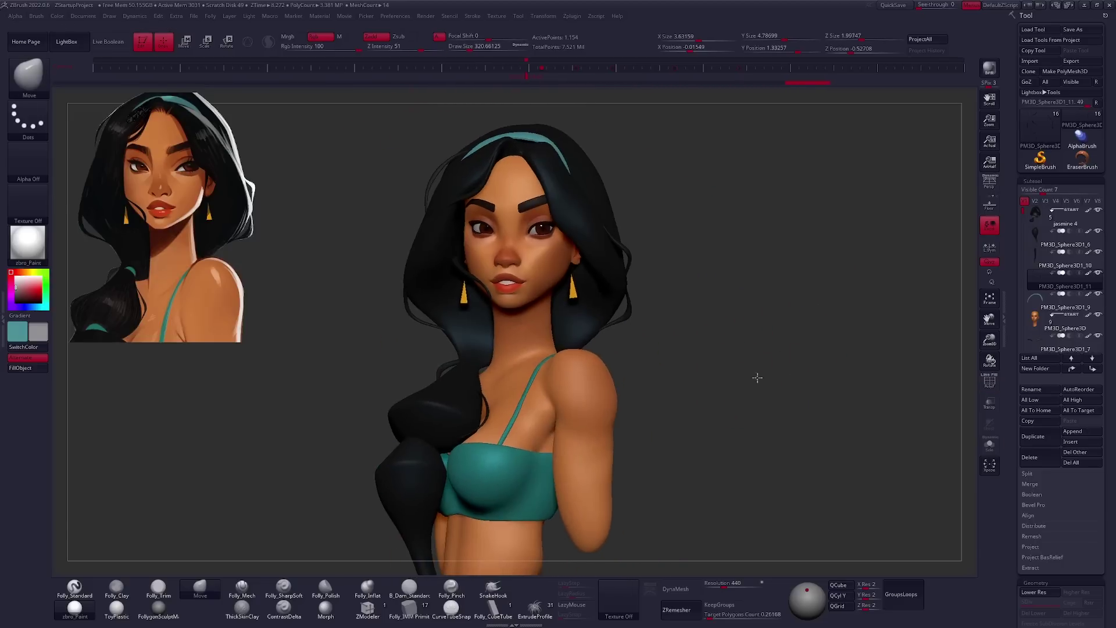
Duplicate the jasmine 4 hair subtool into jasmine 5 and isolate the copy for slicing.
alt+click(559, 289)
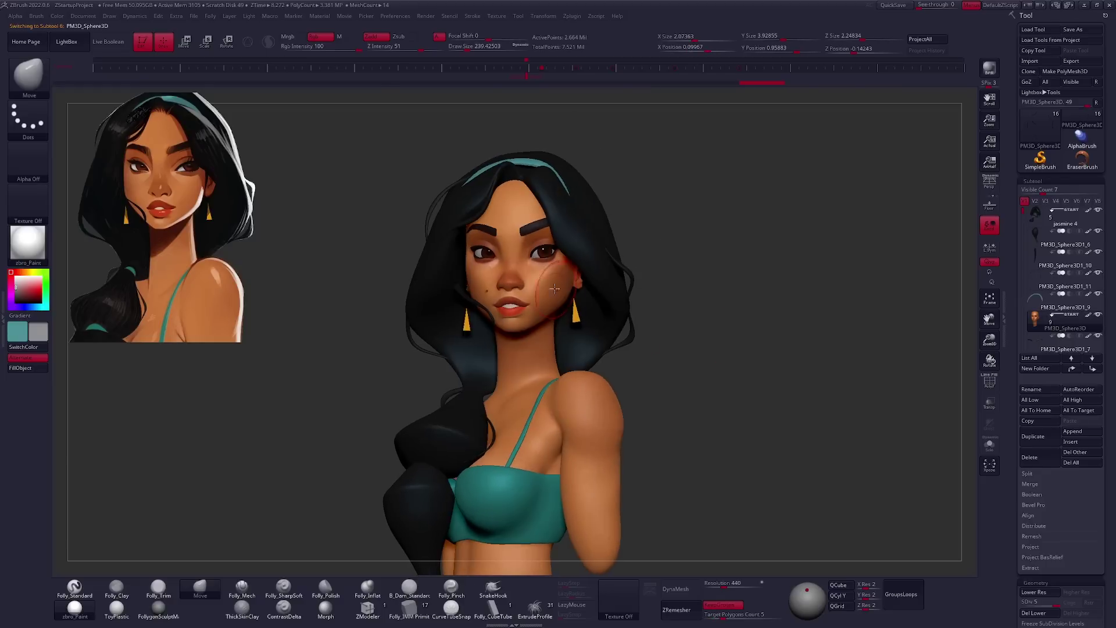
click(542, 15)
key(Down)
key(Down)
key(Down)
key(Down)
key(Down)
key(Down)
key(Down)
key(Down)
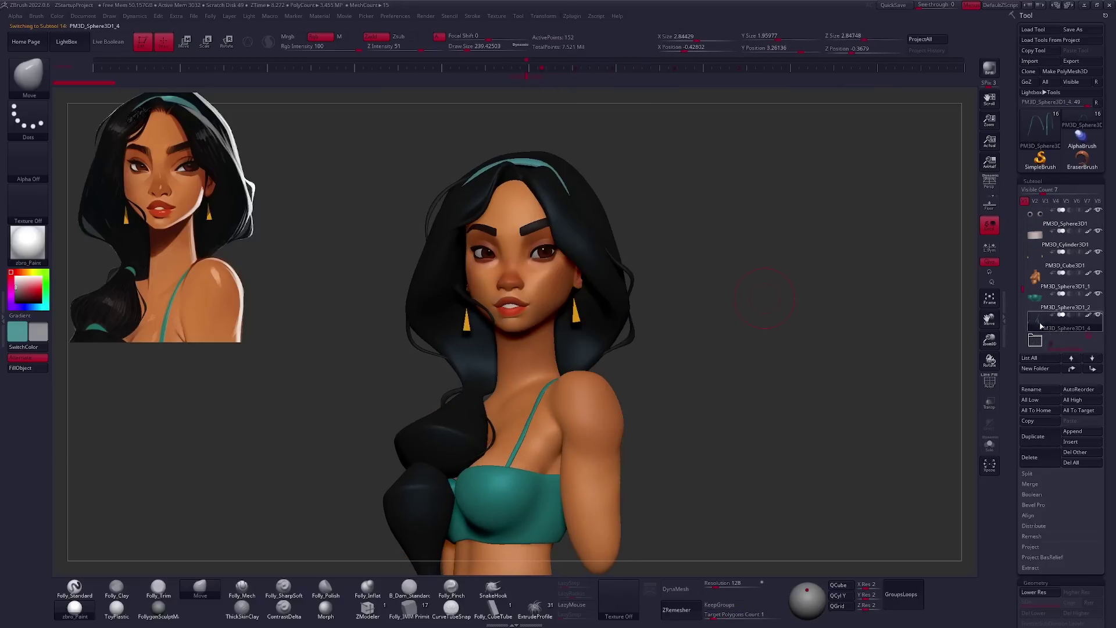
key(Down)
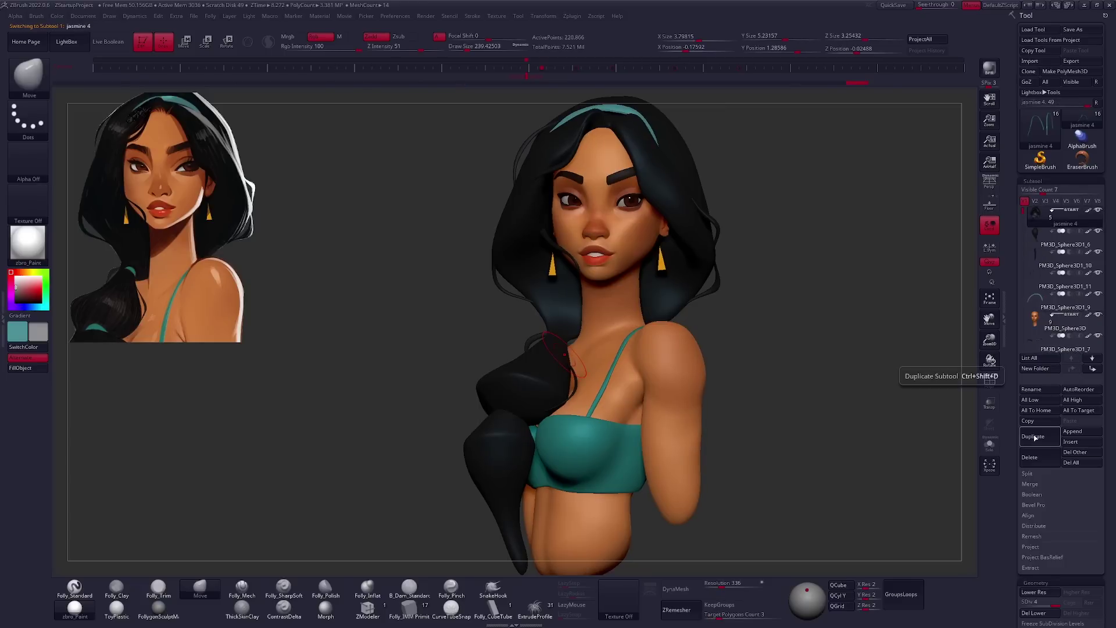
click(1034, 437)
key(shift+z)
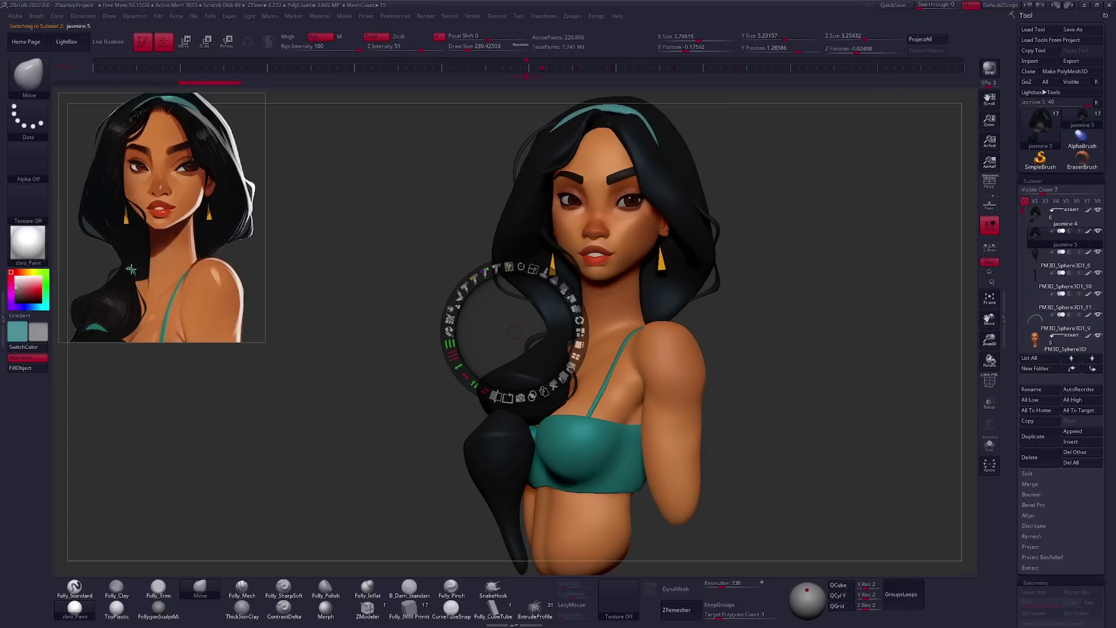
key(shift+z)
key(f)
ctrl+shift+click(645, 349)
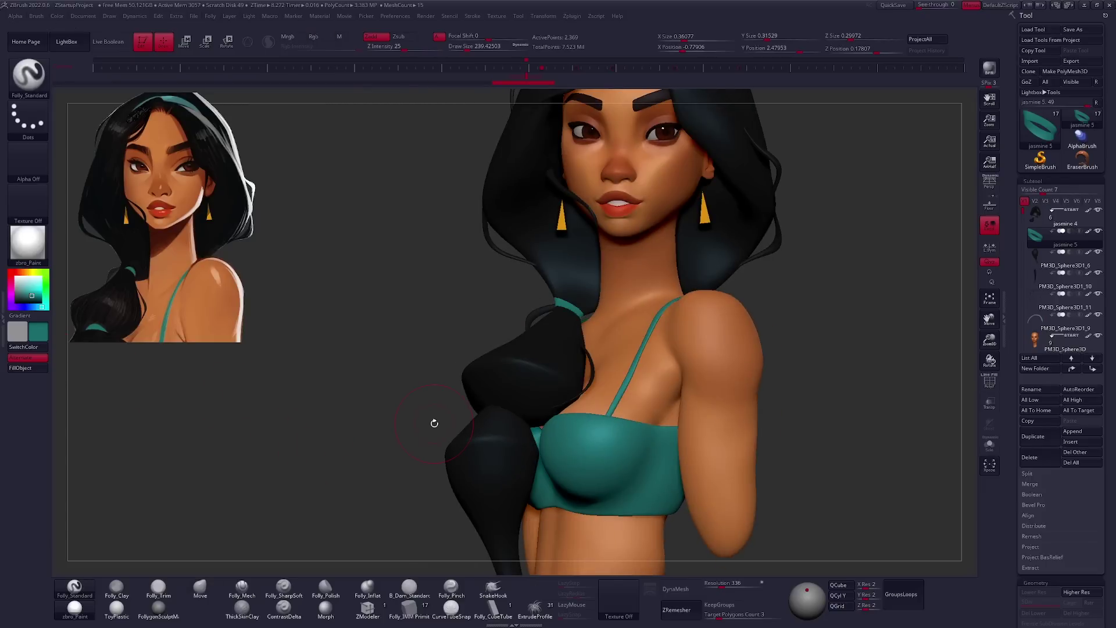
Solo the teal band and turn it to inspect it from several sides.
mouse_move(434, 423)
mouse_down()
mouse_move(551, 375)
mouse_move(616, 311)
mouse_up()
key(alt+s)
right_click(669, 311)
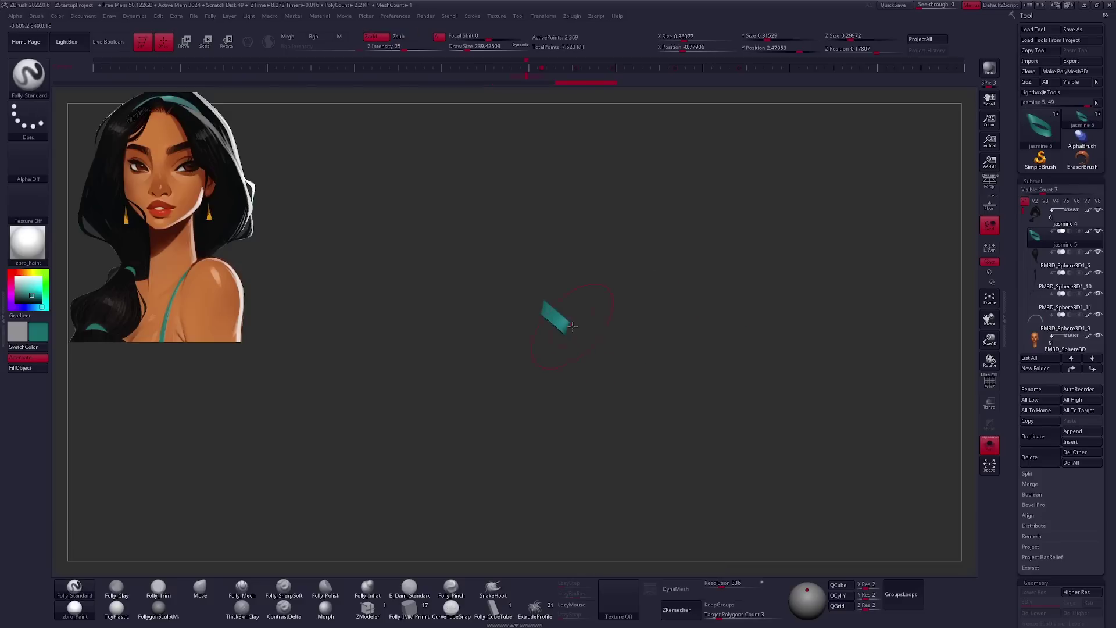
right_click(644, 328)
right_click(706, 281)
drag(695, 329, 644, 363)
key(alt+s)
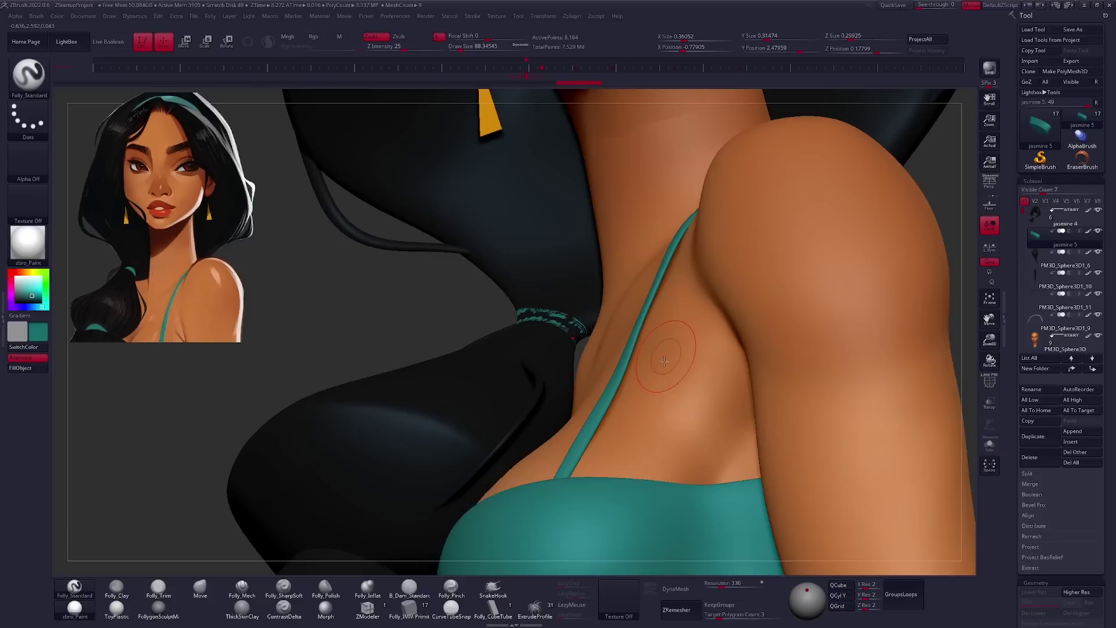
key(alt+s)
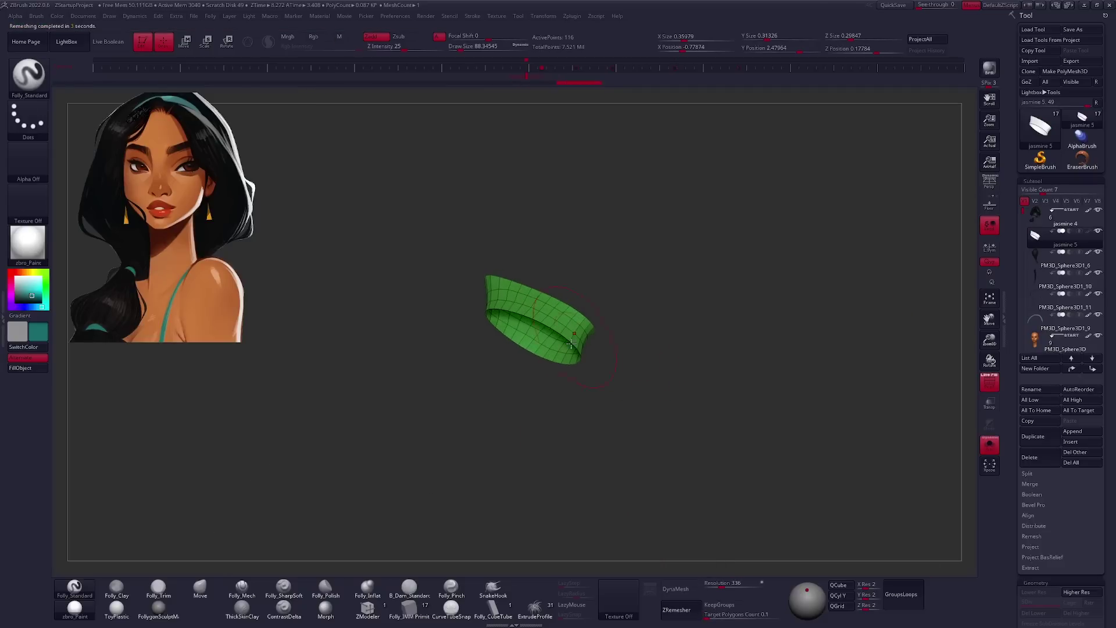
Give the teal band thickness, render it double-sided and flip its normals outward.
key(space)
click(523, 389)
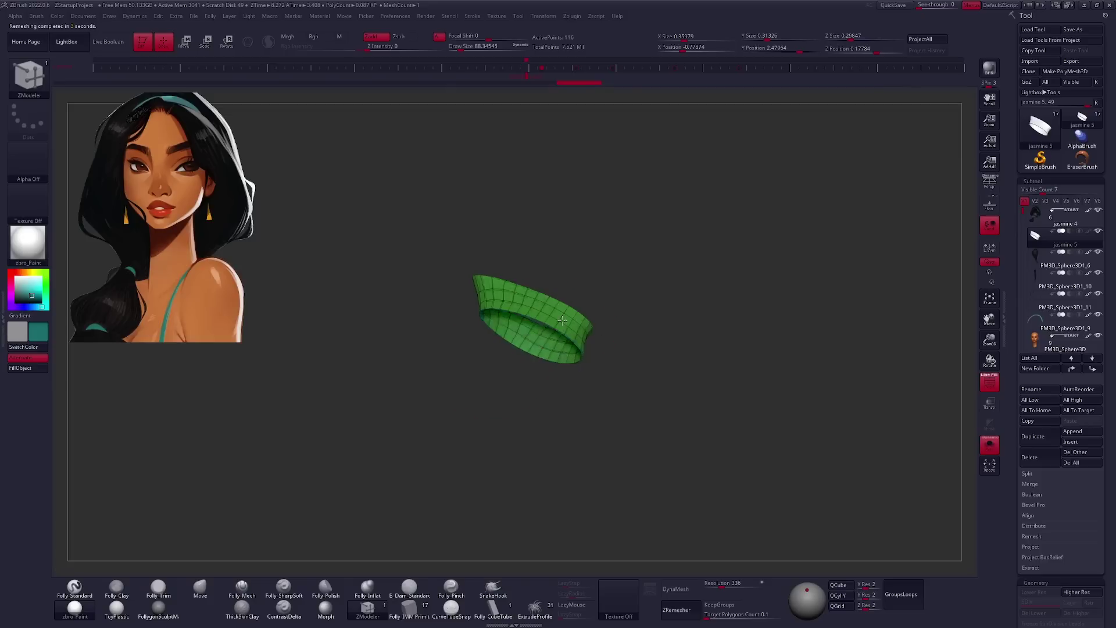
key(space)
click(700, 355)
click(699, 369)
key(w)
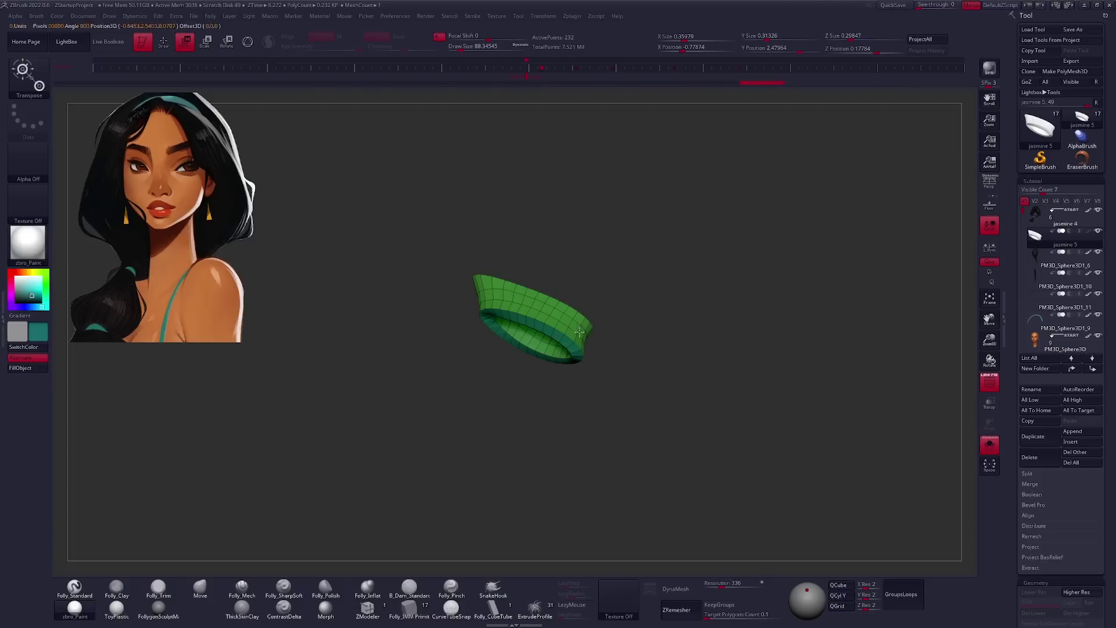
key(alt+s)
key(q)
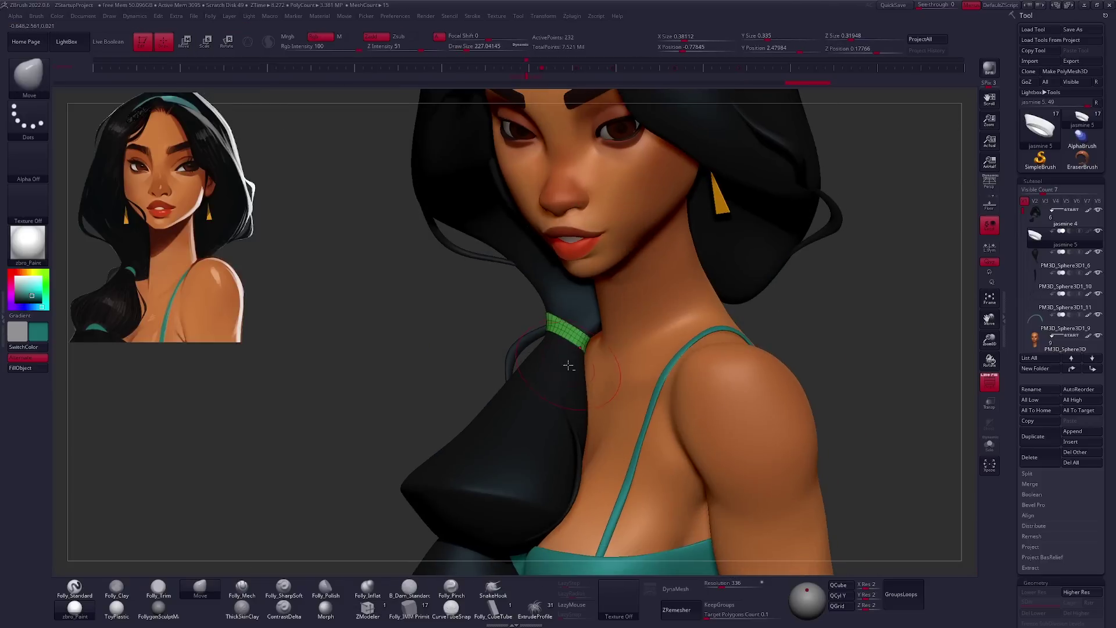
Mask and reshape the narrow neck of the jasmine 4 ponytail strand.
alt+click(575, 374)
key(alt+s)
ctrl+right_drag(576, 375, 600, 336)
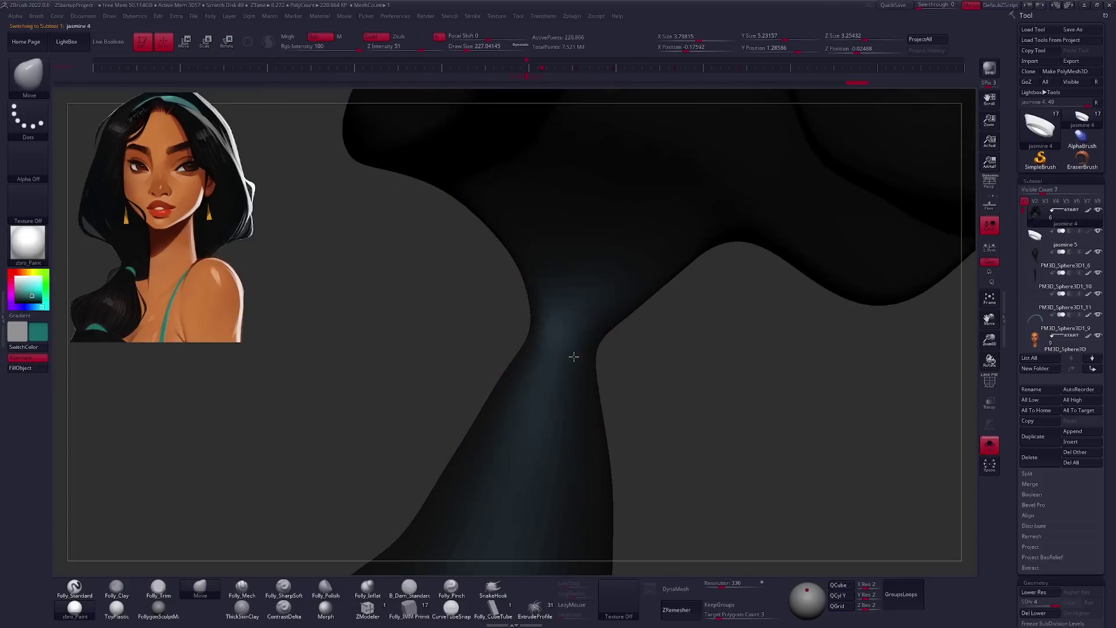
key(w)
ctrl+drag(527, 338, 608, 343)
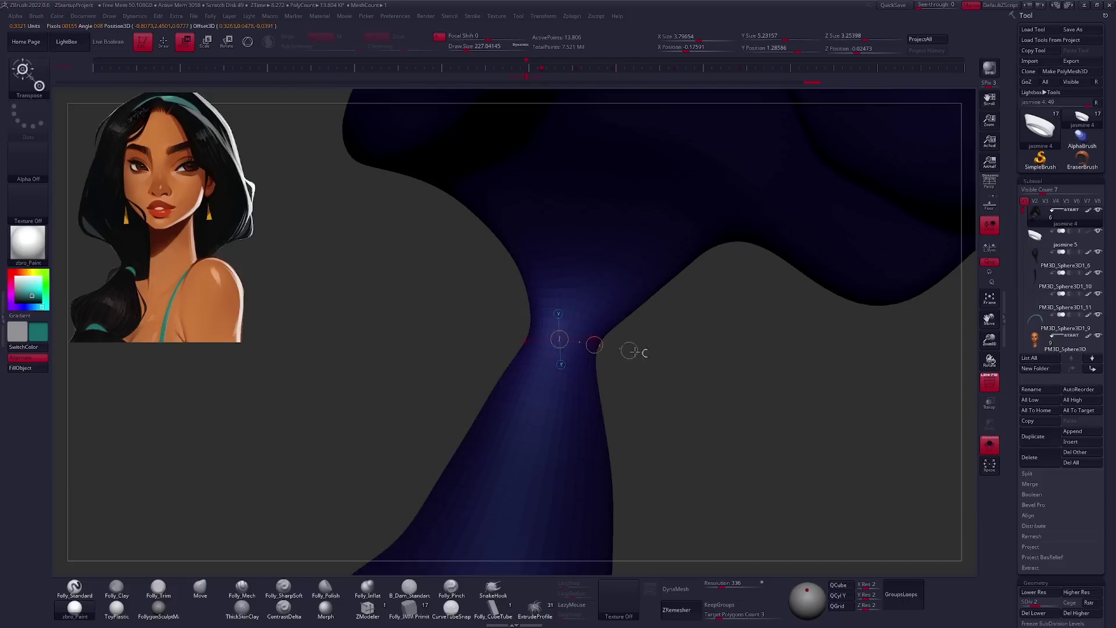
mouse_move(623, 359)
right_down()
mouse_move(587, 348)
mouse_move(551, 377)
right_up()
key(q)
key(alt+s)
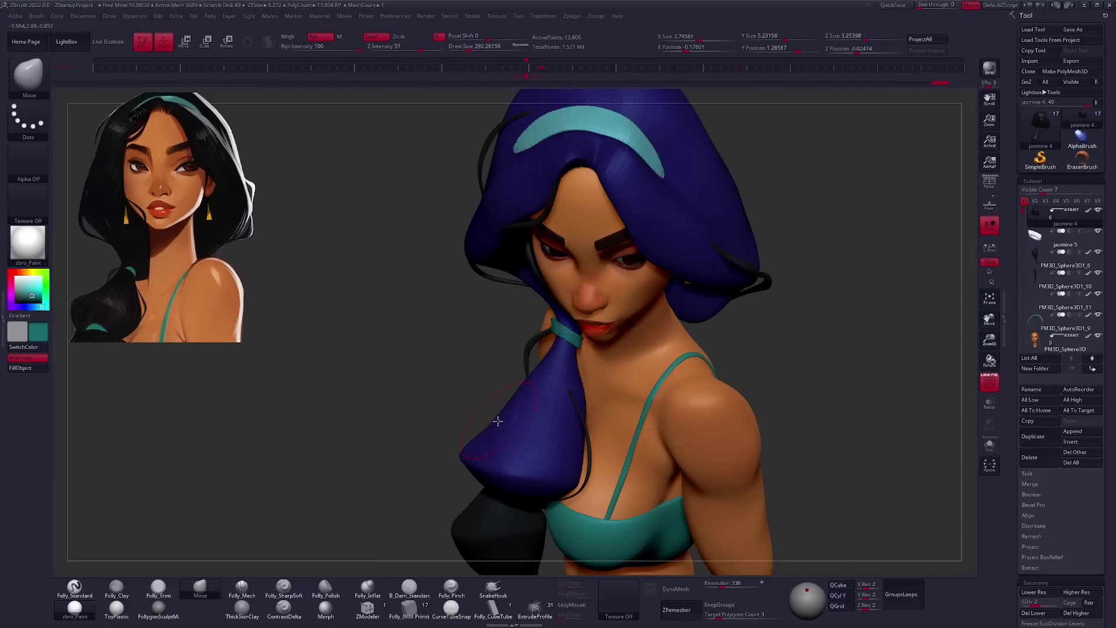
Set up the Clay brush with stroke smoothing and freehand stroke, checking the ponytail.
key(alt+s)
key(b)
key(c)
key(l)
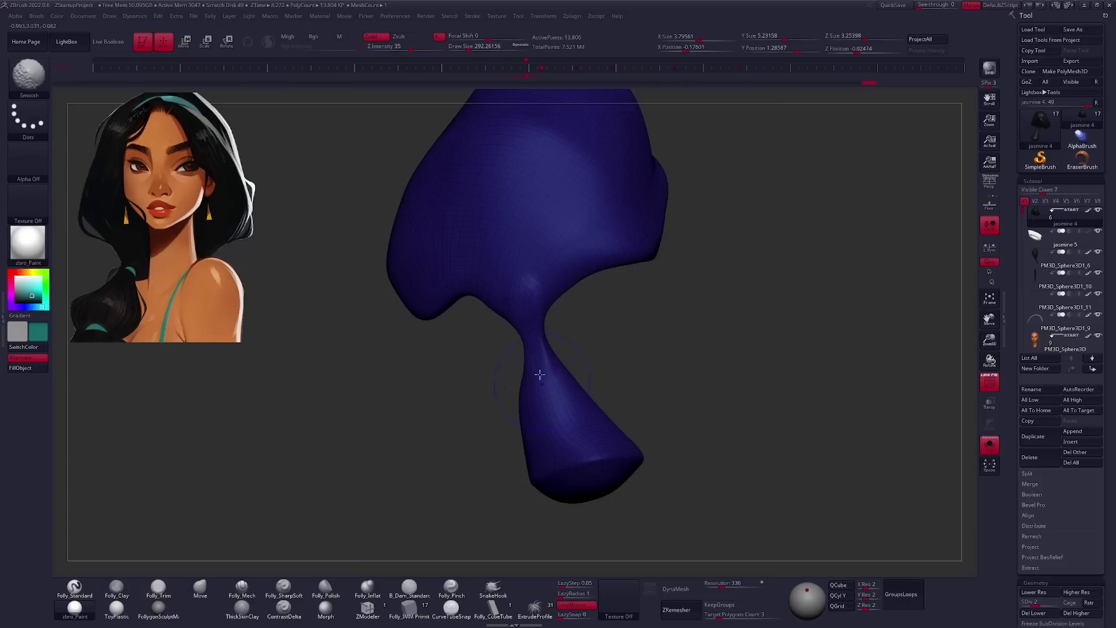
key(alt+s)
mouse_move(539, 375)
right_down()
mouse_move(604, 367)
mouse_move(553, 349)
mouse_move(607, 337)
mouse_move(595, 319)
mouse_move(615, 319)
mouse_move(587, 314)
right_up()
key(alt+s)
right_click(598, 319)
key(alt+s)
SliceCurve the jasmine 4 hair strand near the neck and solo the cut-off band.
click(1044, 335)
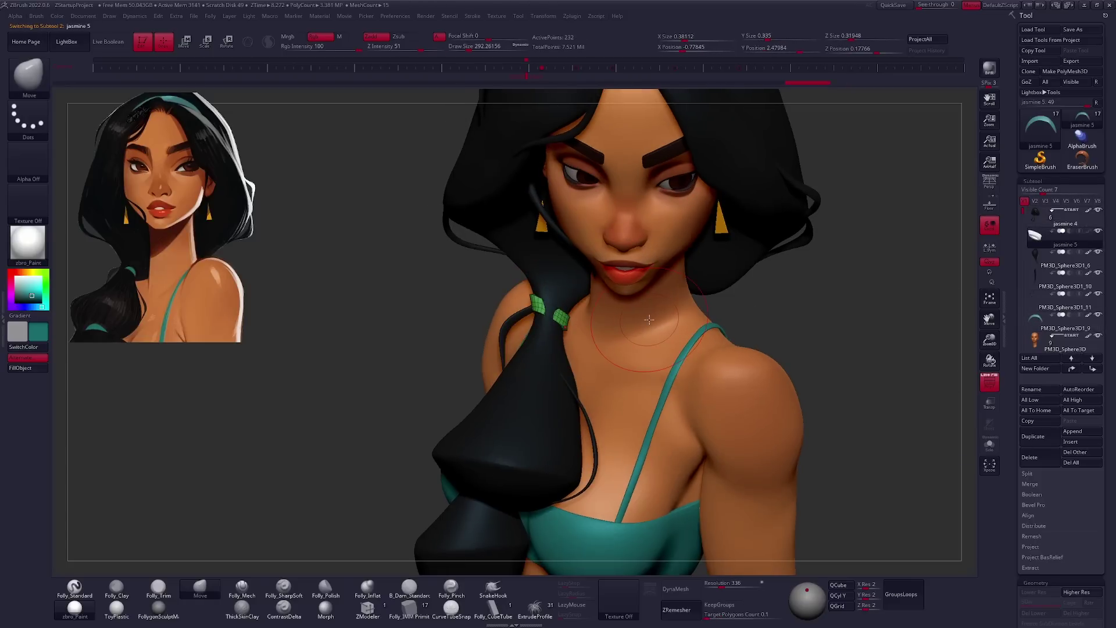
key(Up)
right_drag(610, 360, 532, 324)
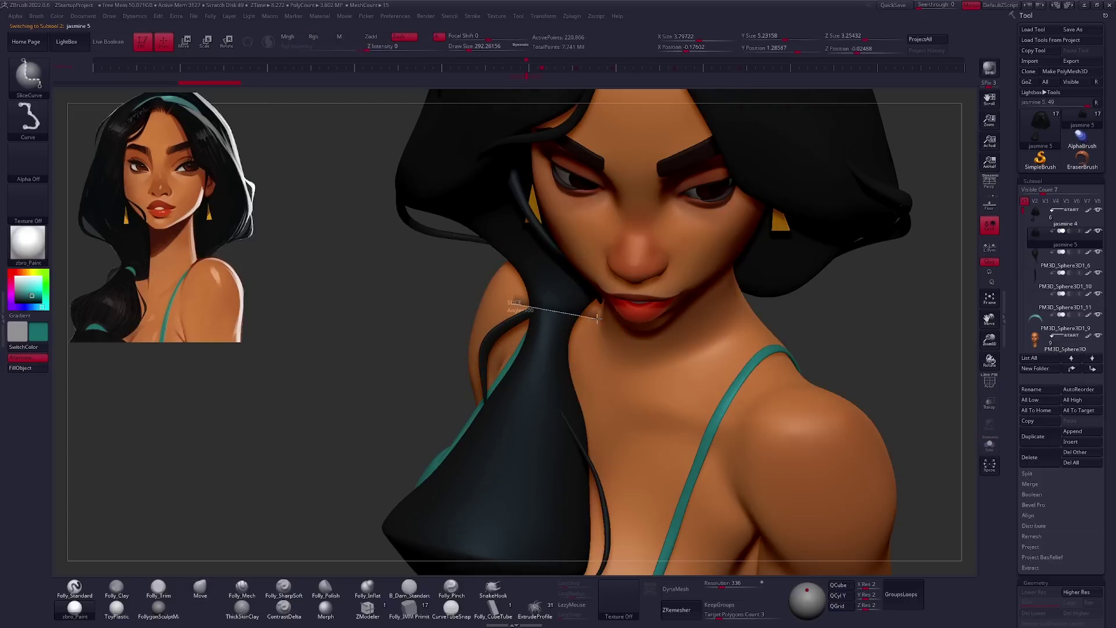
ctrl+shift+drag(590, 338, 591, 338)
ctrl+shift+click(563, 308)
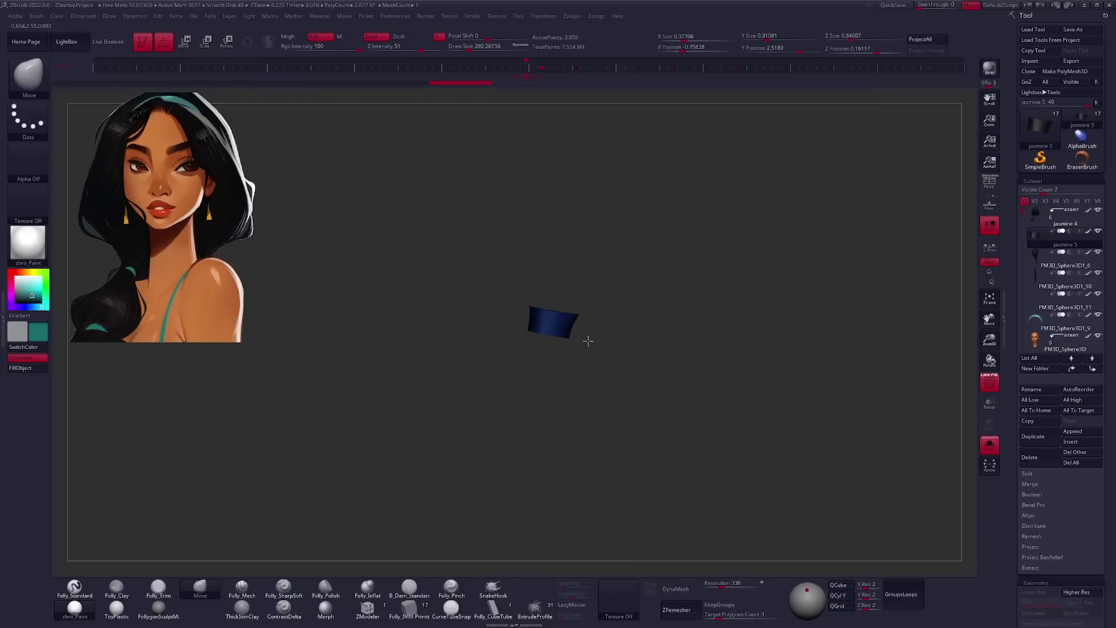
Isolate the small hair band in ZModeler and frame it in the view.
ctrl+shift+click(677, 563)
key(space)
mouse_move(610, 359)
right_down()
mouse_move(576, 387)
mouse_move(556, 338)
right_up()
key(b)
key(z)
key(m)
key(space)
Bevel an edge of the hair band with ZModeler.
key(space)
drag(639, 308, 792, 317)
key(f)
key(shift+f)
key(space)
click(466, 348)
click(522, 347)
mouse_move(611, 237)
mouse_down()
mouse_move(590, 266)
mouse_move(705, 353)
mouse_move(675, 326)
mouse_up()
Show the whole figure again with the Move brush at lower intensity.
key(b)
key(m)
key(v)
key(b)
key(s)
key(t)
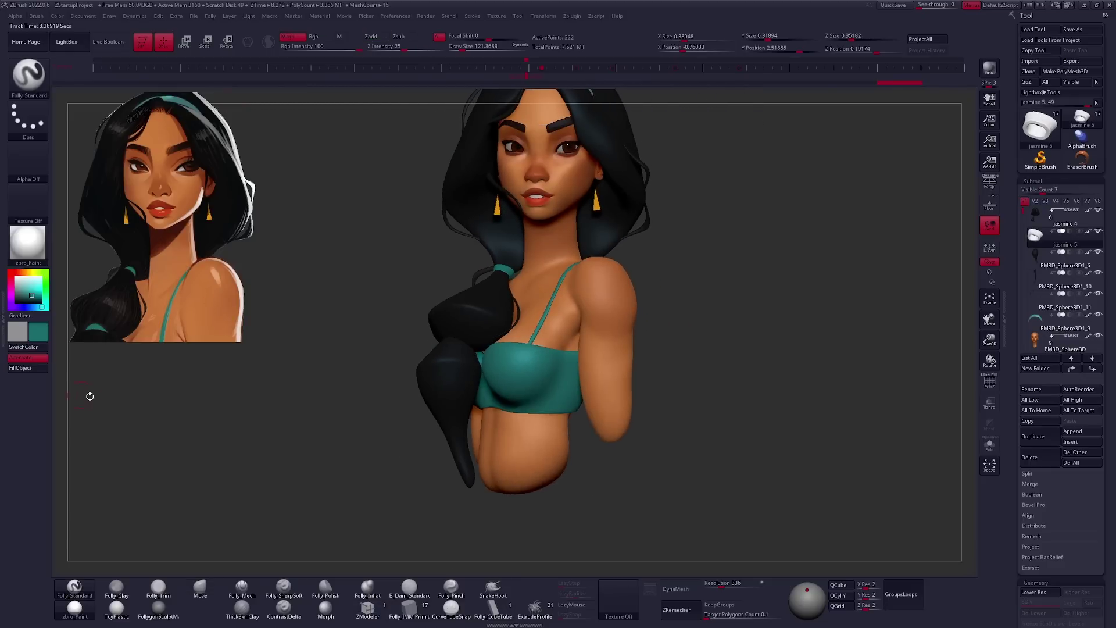
mouse_move(636, 411)
mouse_down()
mouse_move(651, 413)
mouse_move(552, 401)
mouse_up()
Move the red braid-tip piece under the ponytail with Transpose.
key(space)
key(w)
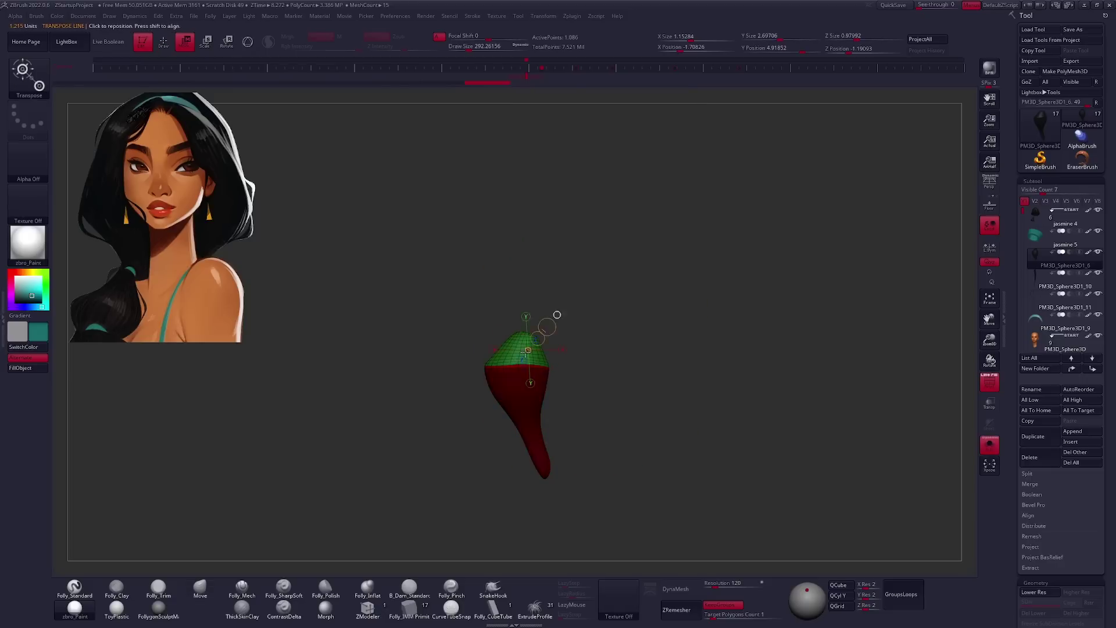
alt+drag(527, 349, 524, 344)
drag(605, 351, 643, 323)
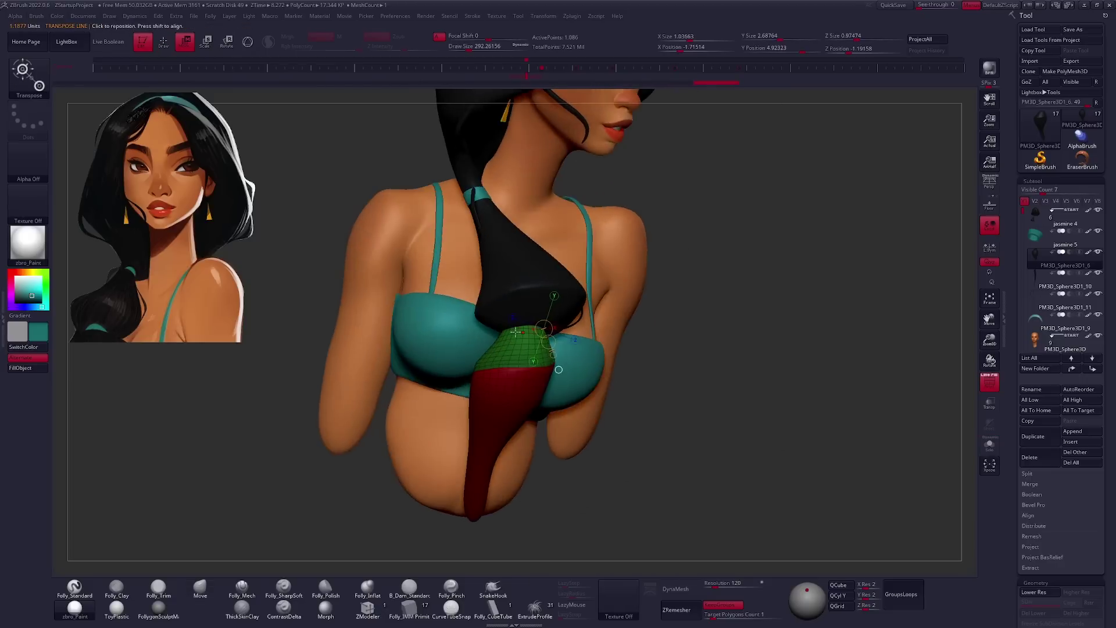
drag(621, 382, 571, 277)
key(q)
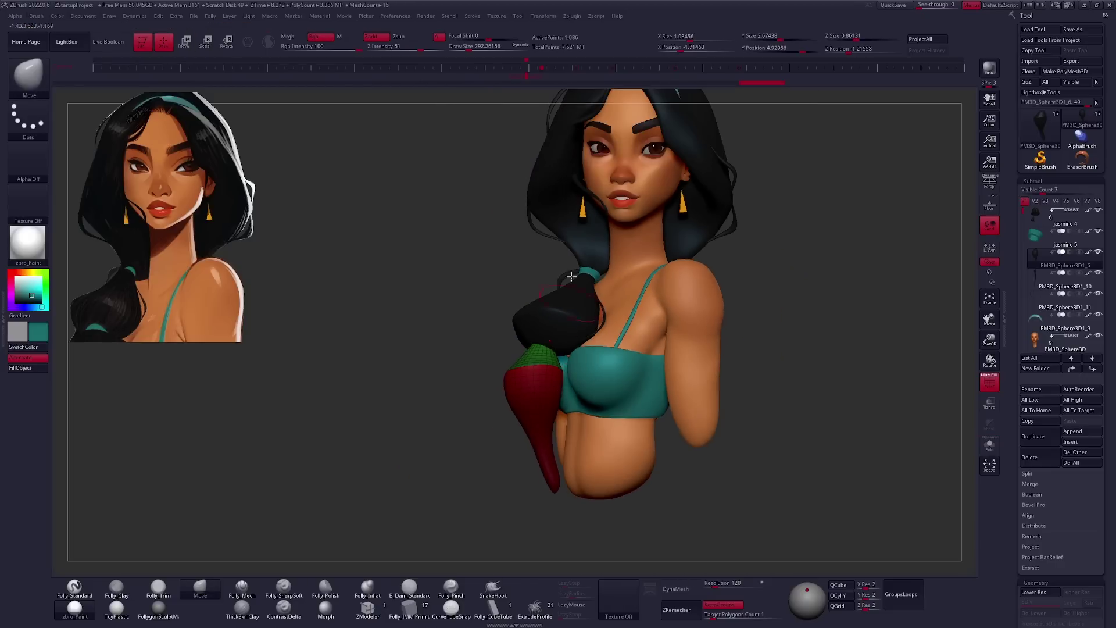
DynaMesh the jasmine 4 main hair at resolution 336, without keeping subdivision levels.
drag(668, 373, 510, 391)
drag(639, 348, 663, 324)
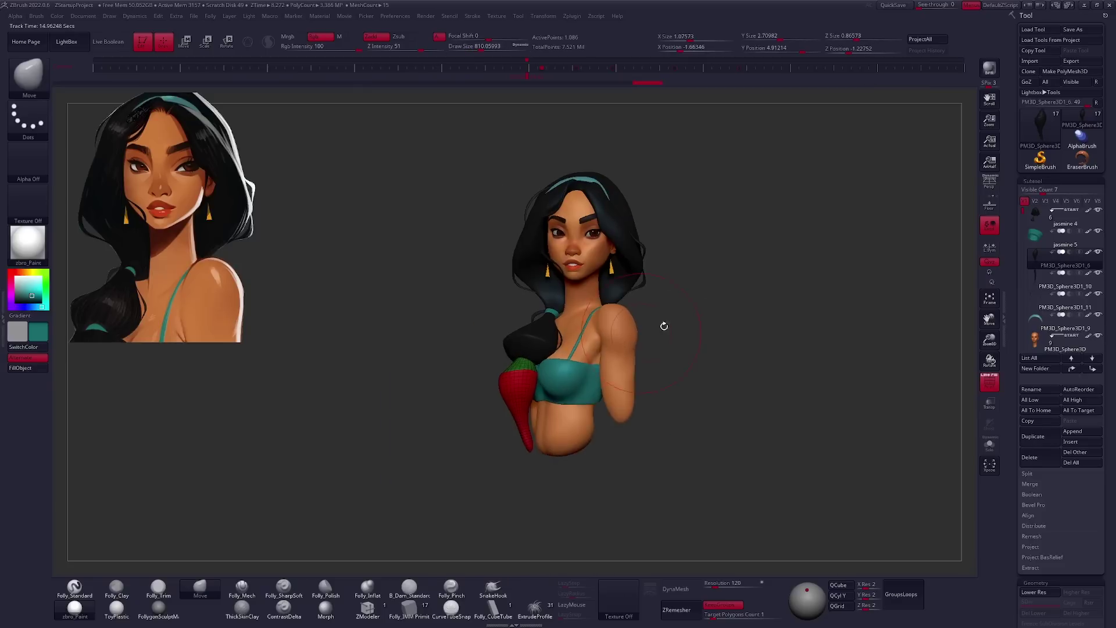
scroll(648, 349, up, 3)
drag(656, 369, 660, 365)
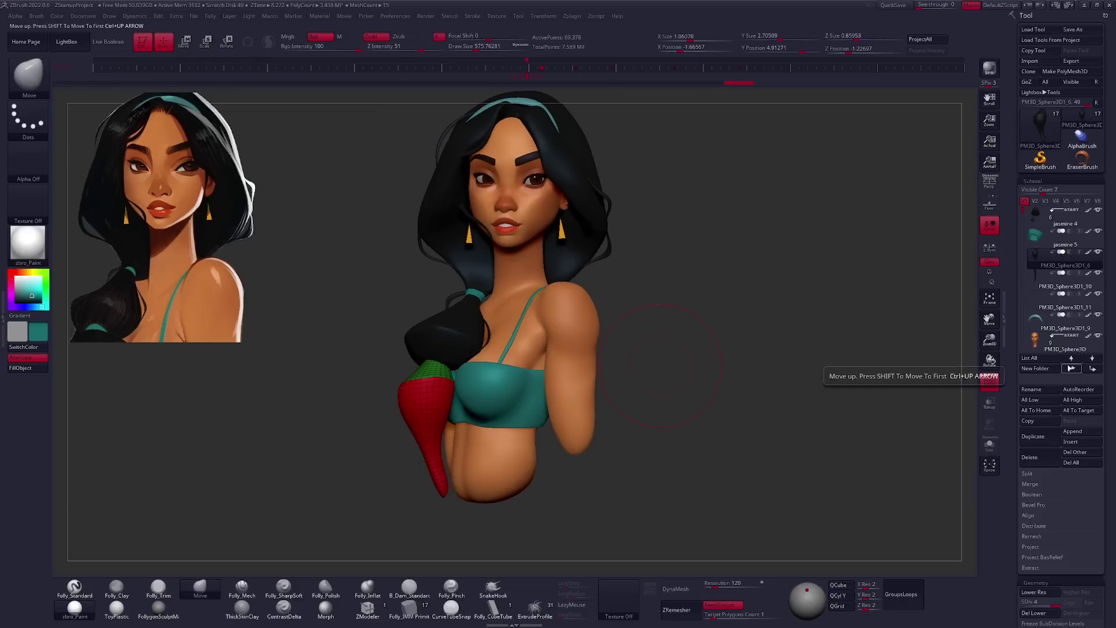
key(alt+Up)
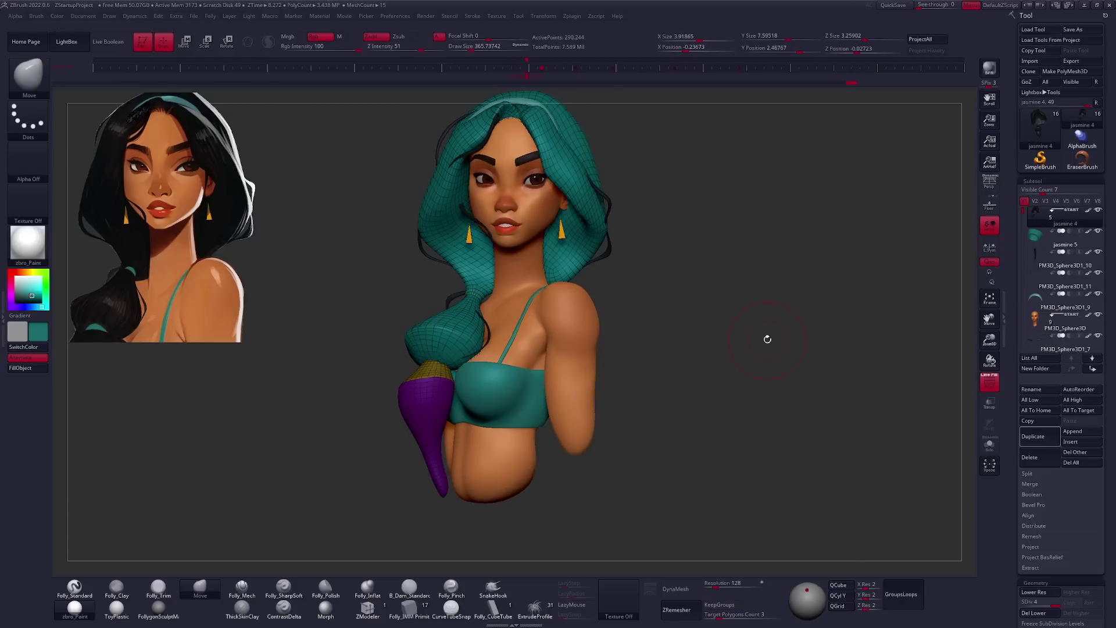
click(677, 590)
click(636, 608)
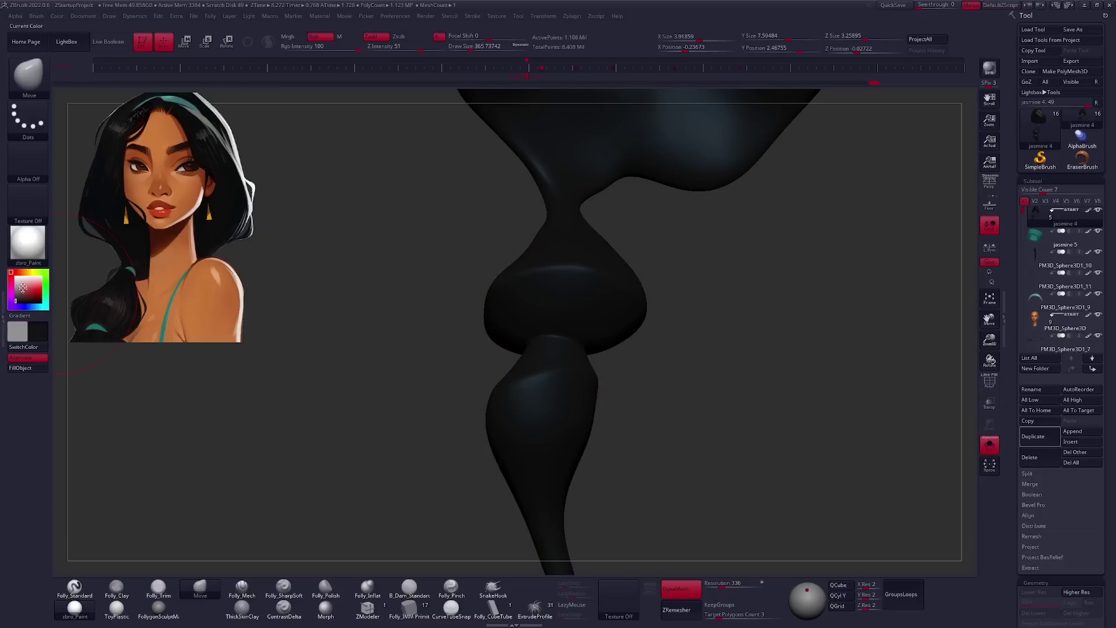
drag(727, 378, 532, 342)
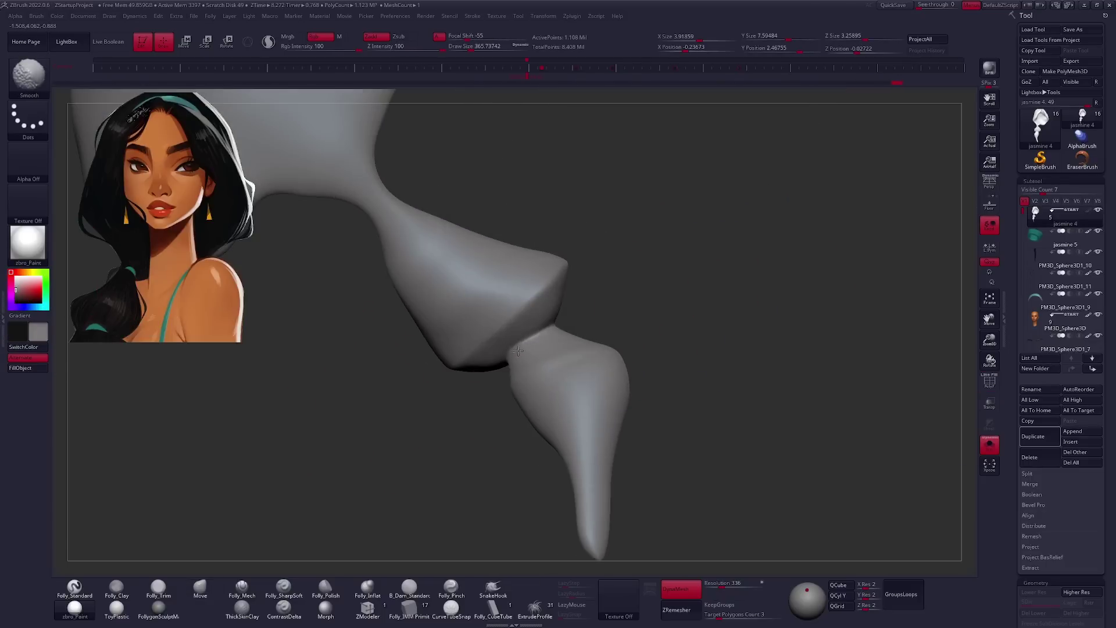
Pick the Folly_SharpSoft brush and zoom in on the top of the braid.
mouse_move(532, 341)
mouse_down()
mouse_move(599, 343)
mouse_move(610, 321)
mouse_up()
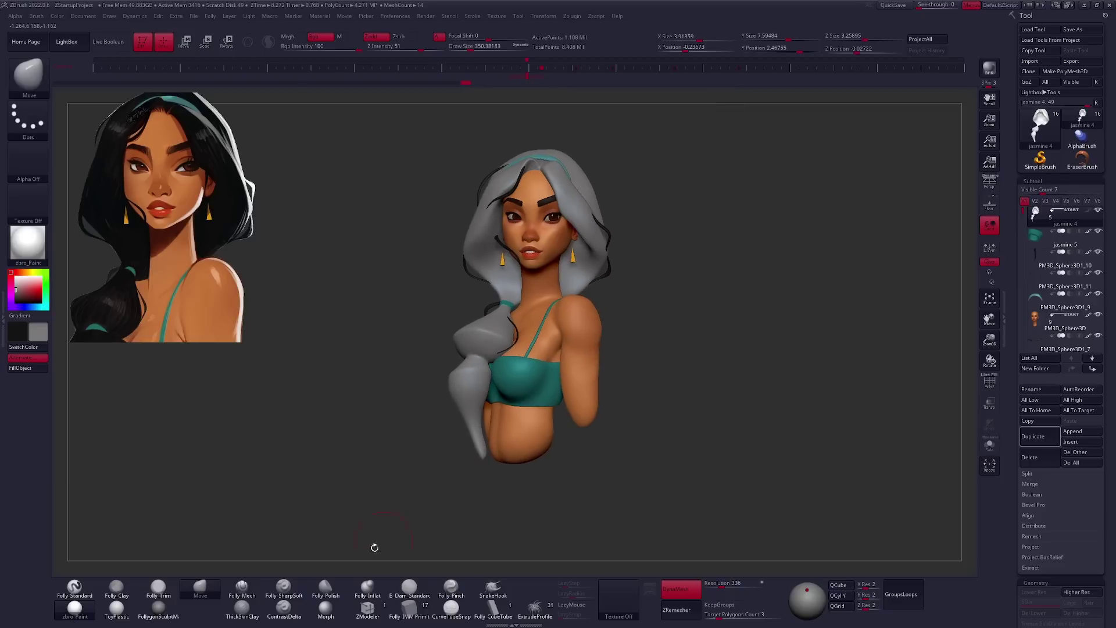
click(283, 587)
drag(533, 171, 551, 185)
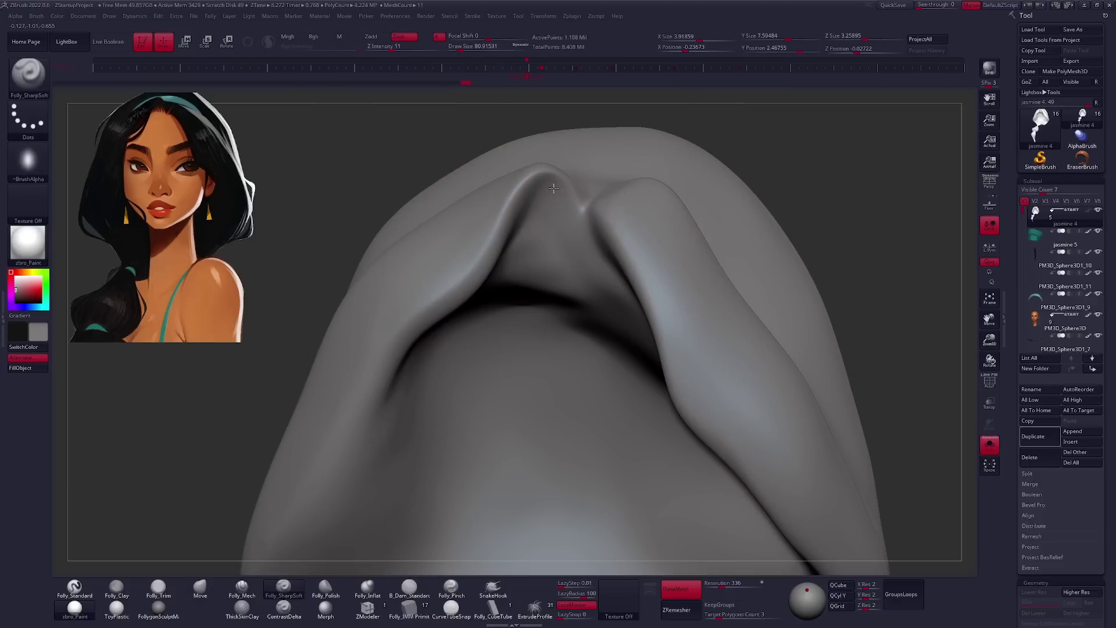
drag(584, 279, 549, 180)
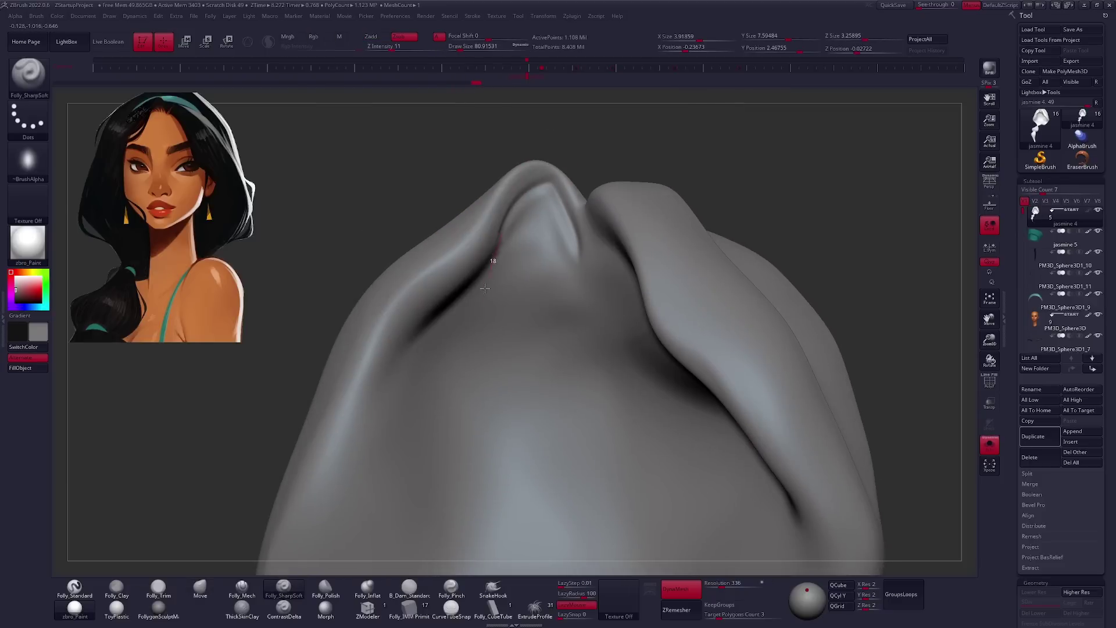
drag(487, 279, 523, 244)
Sculpt the ridge, fold and crease at the braid top with Folly_Mech.
click(242, 586)
drag(581, 349, 512, 219)
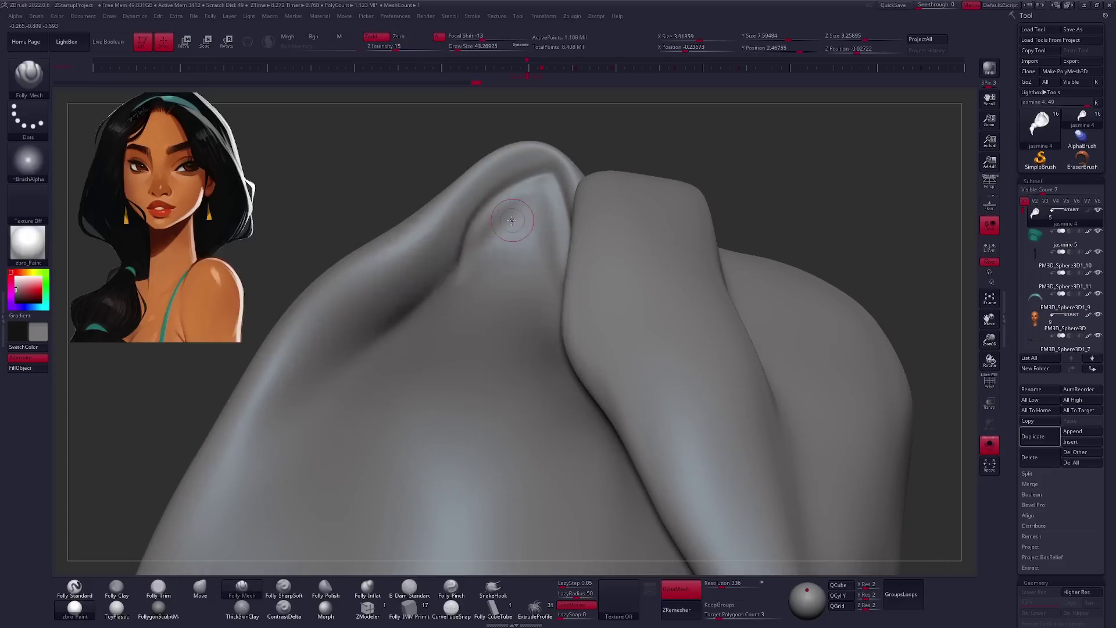
mouse_move(430, 313)
mouse_down()
mouse_move(543, 174)
mouse_move(550, 194)
mouse_up()
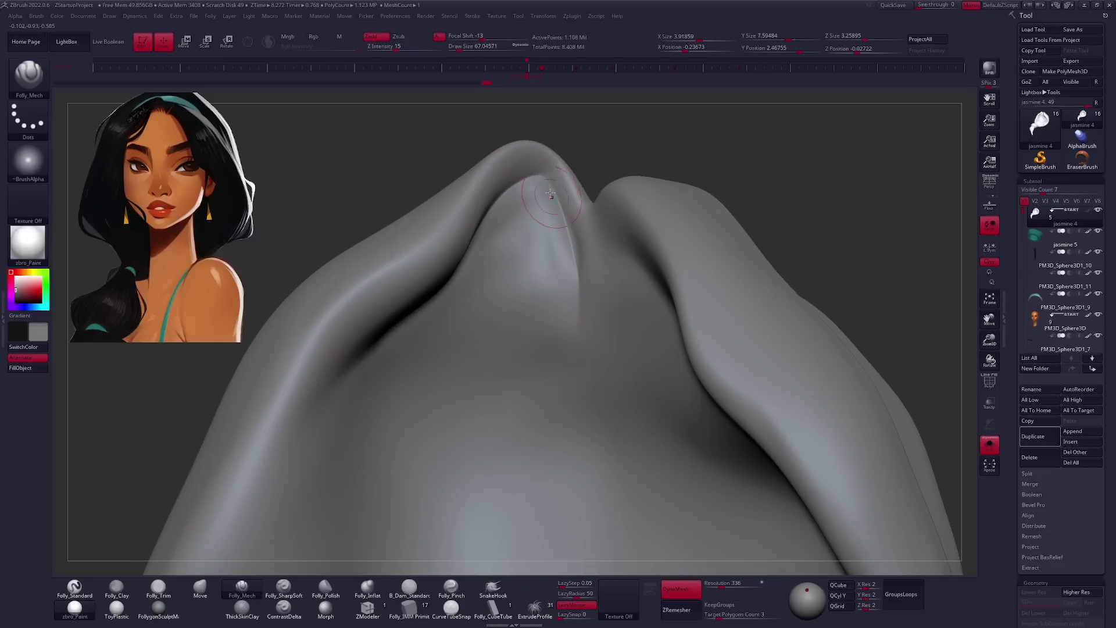
drag(562, 247, 691, 334)
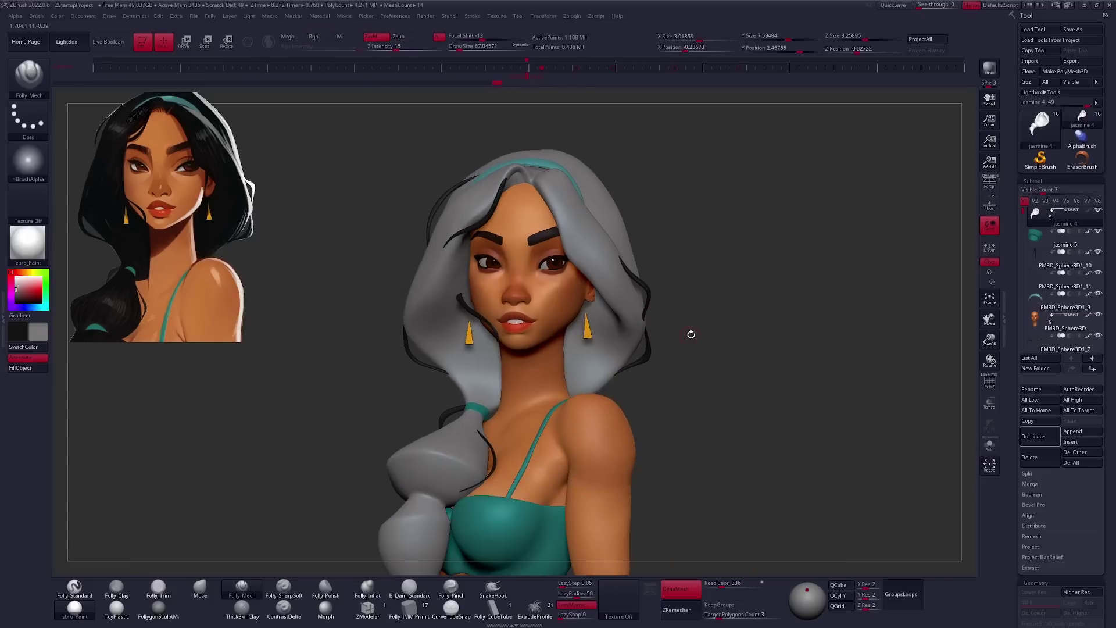
key(space)
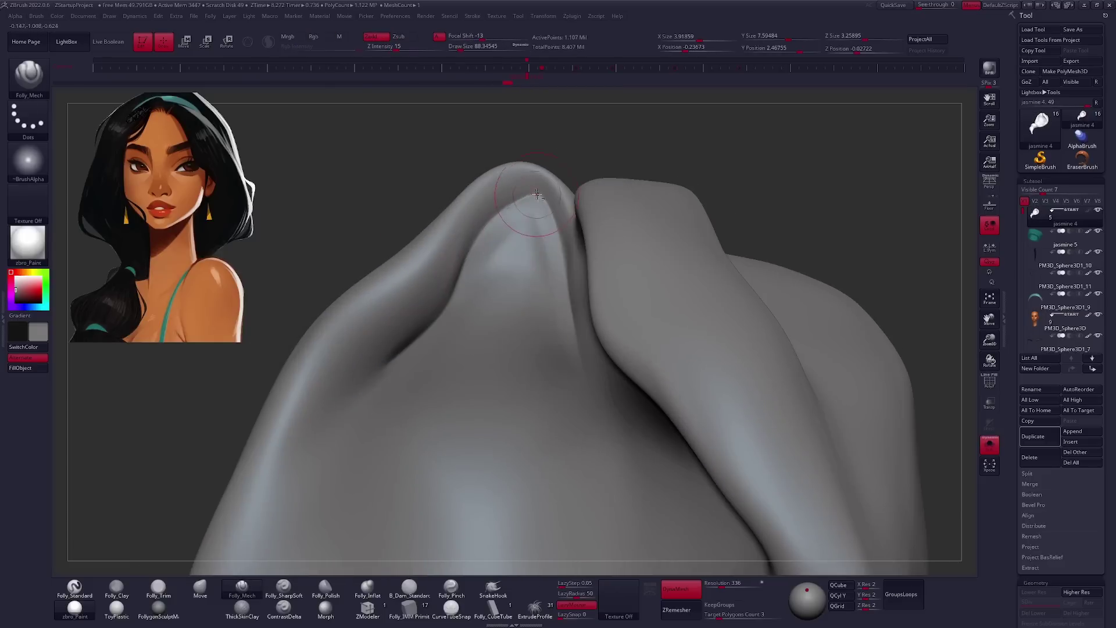
drag(358, 425, 552, 207)
key(space)
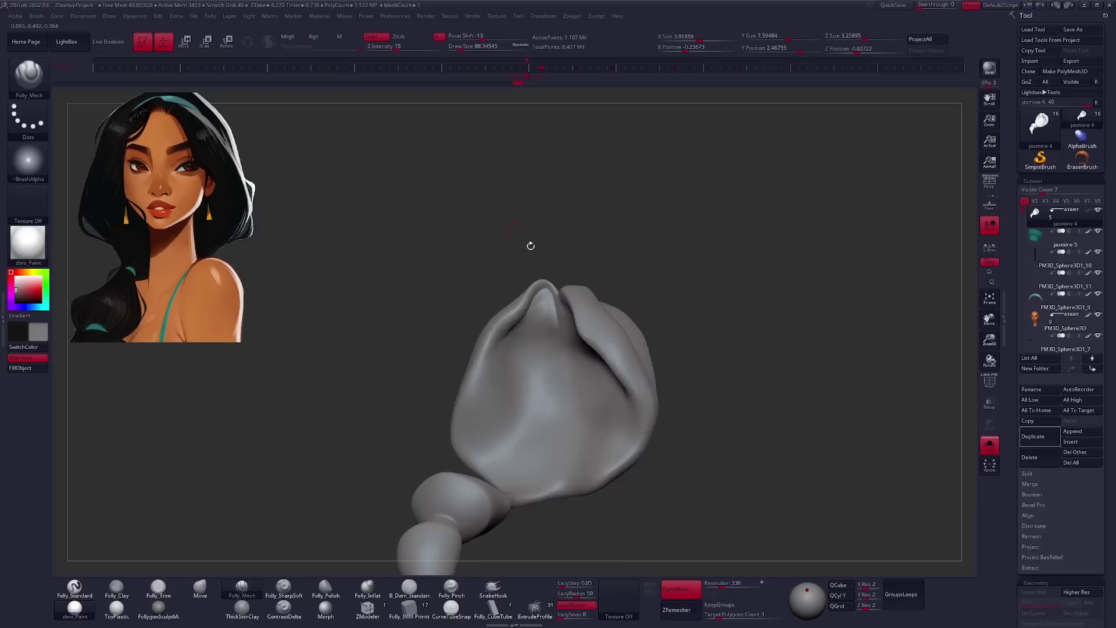
drag(657, 331, 678, 364)
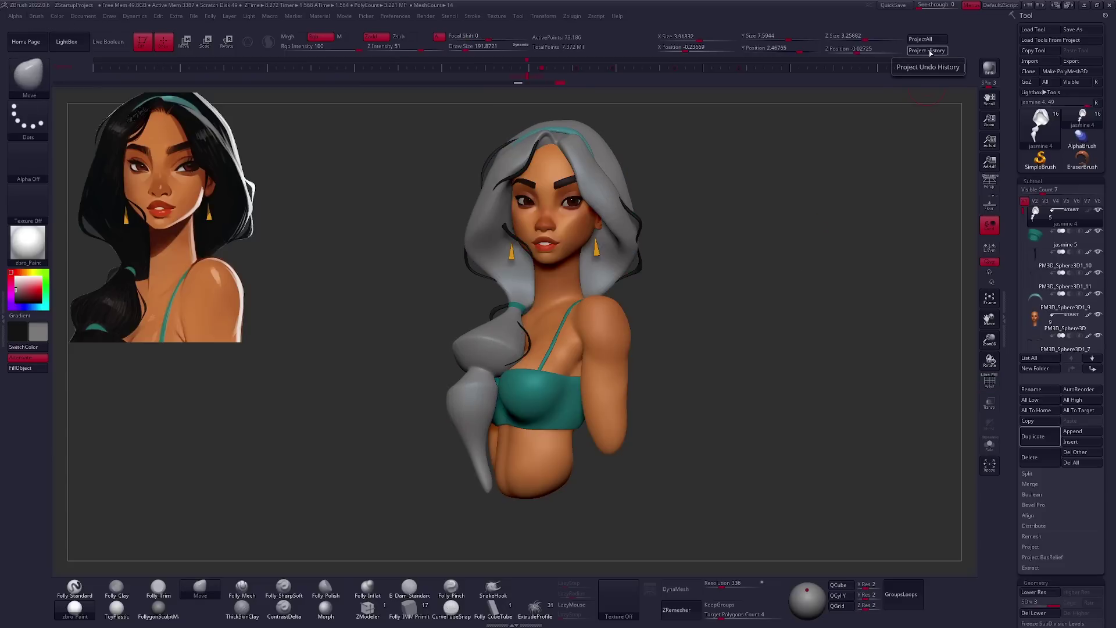
Mask the upper braid segment and scale the lower segment to reshape it.
key(ctrl+shift+s)
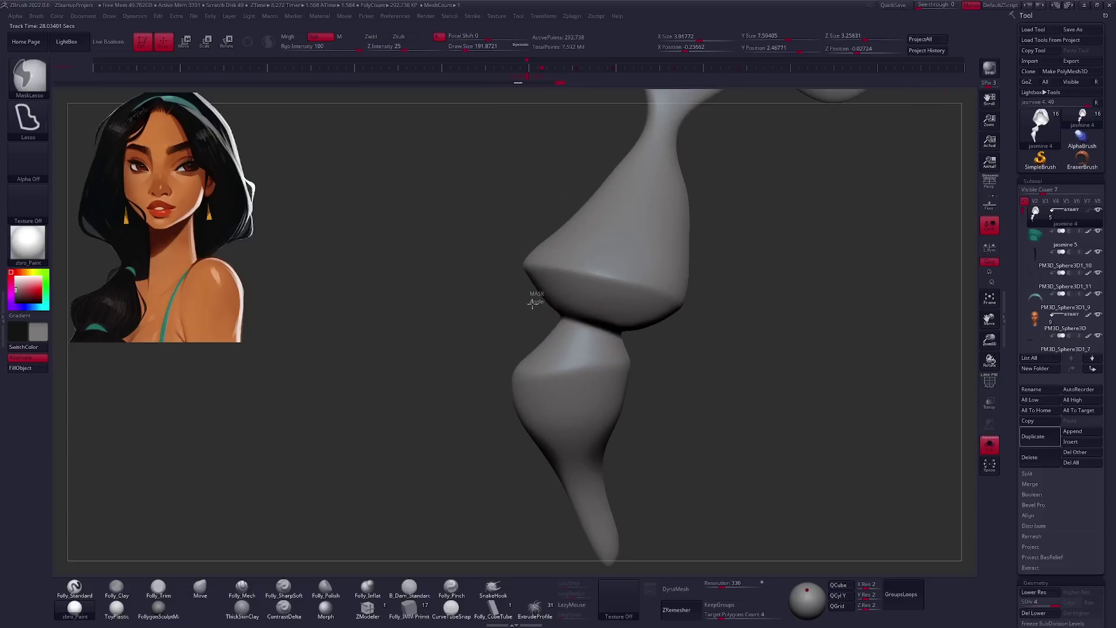
drag(702, 340, 642, 357)
key(e)
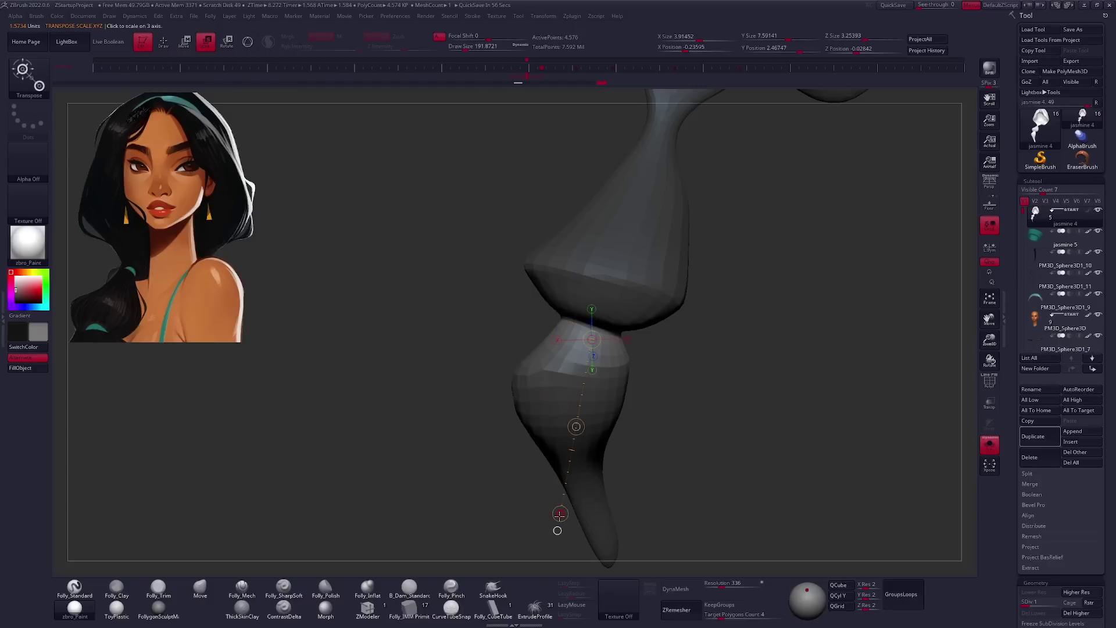
drag(573, 445, 584, 501)
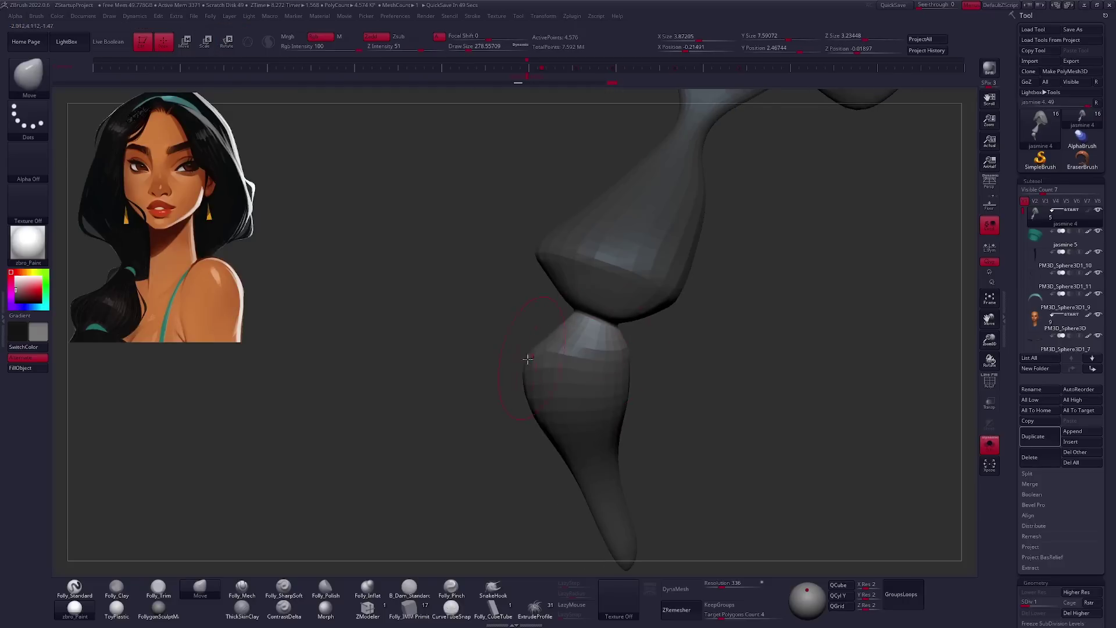
click(200, 587)
Subdivide the braid mesh twice, checking the segments from several angles.
drag(668, 407, 495, 250)
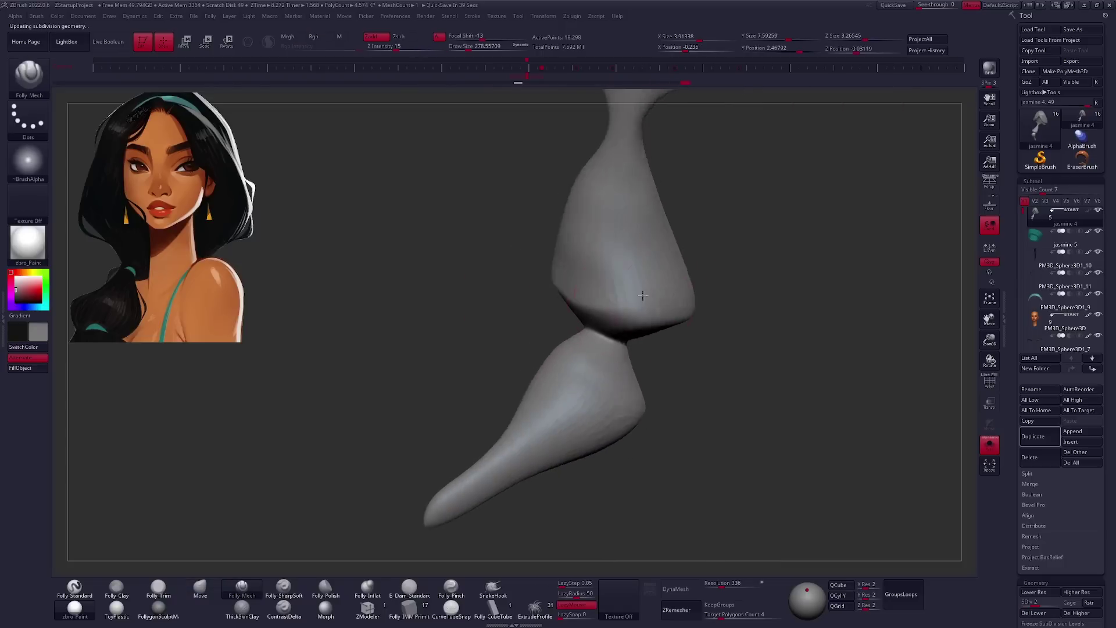
key(ctrl+d)
key(ctrl+d)
mouse_move(494, 250)
mouse_down()
mouse_move(612, 357)
mouse_move(553, 330)
mouse_up()
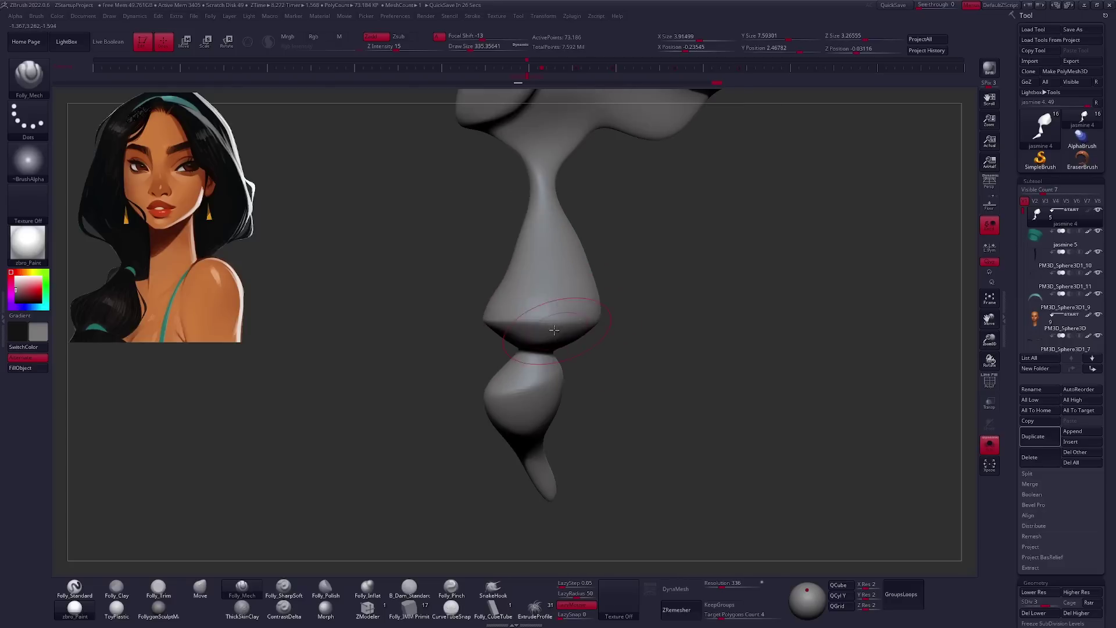
right_drag(529, 276, 618, 305)
mouse_move(542, 278)
right_down()
mouse_move(673, 304)
mouse_move(519, 322)
mouse_move(675, 301)
right_up()
key(ctrl+d)
right_drag(513, 321, 596, 314)
Reduce the brush size and remesh the braid into uniform polygons around the joint.
key(space)
mouse_move(484, 362)
right_down()
mouse_move(687, 320)
mouse_move(646, 318)
mouse_move(634, 286)
mouse_move(680, 269)
right_up()
key(space)
mouse_move(581, 326)
right_down()
mouse_move(596, 273)
mouse_move(518, 316)
mouse_move(548, 300)
right_up()
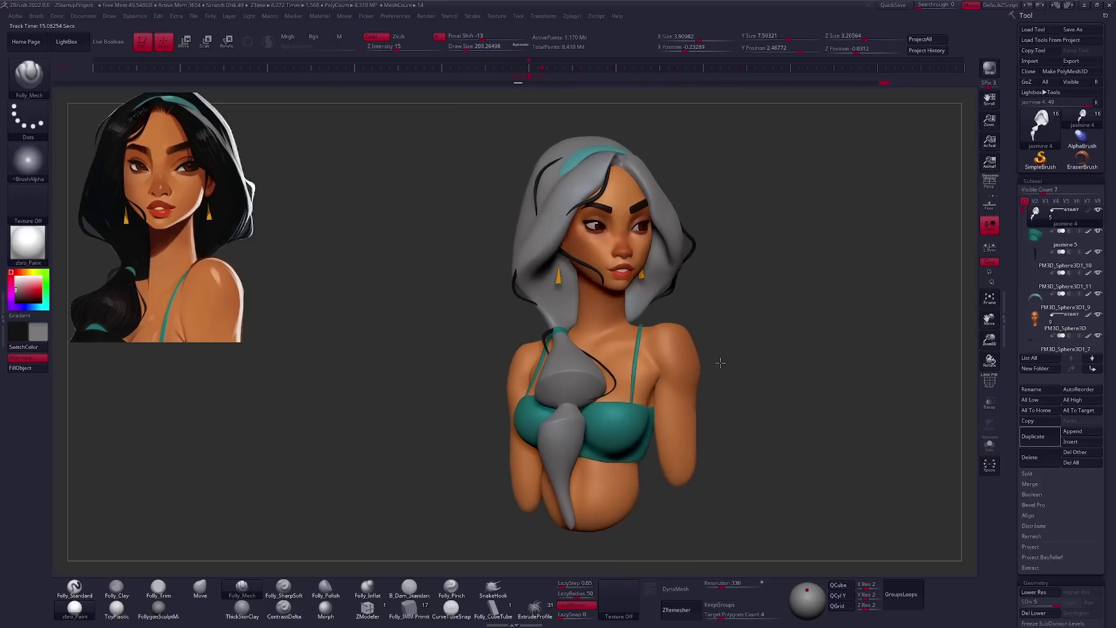
key(space)
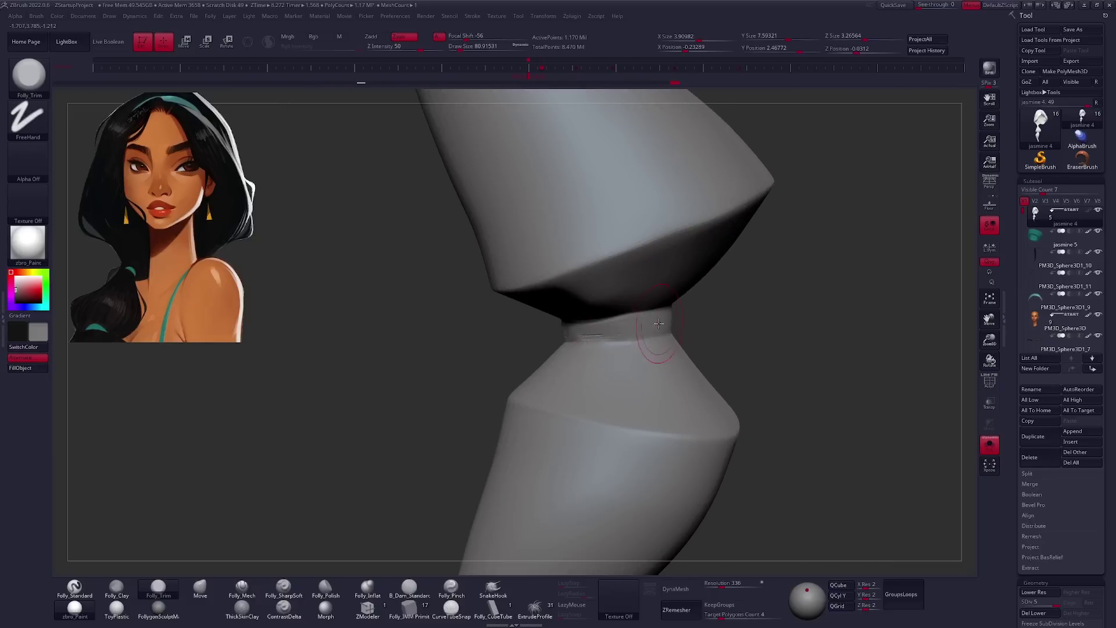
right_drag(658, 323, 615, 332)
click(676, 588)
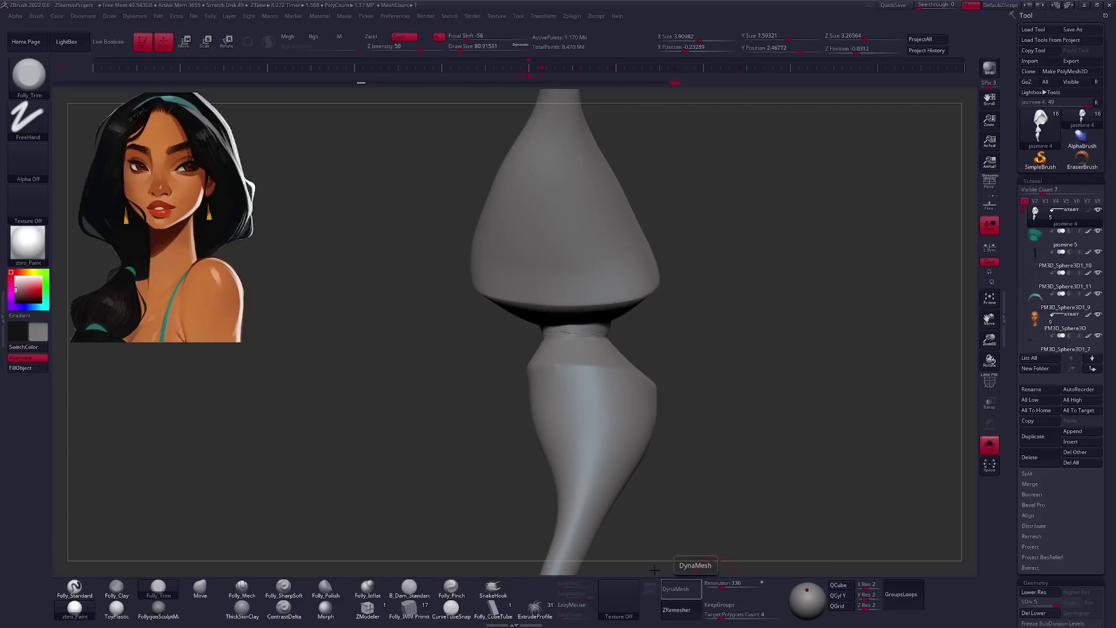
mouse_move(565, 334)
right_down()
mouse_move(589, 331)
mouse_move(495, 339)
mouse_move(680, 346)
mouse_move(605, 334)
mouse_move(631, 324)
mouse_move(536, 343)
mouse_move(641, 316)
right_up()
right_click(623, 339)
Duplicate the ponytail subtool and Ctrl+Shift slice across its narrow neck.
right_click(581, 325)
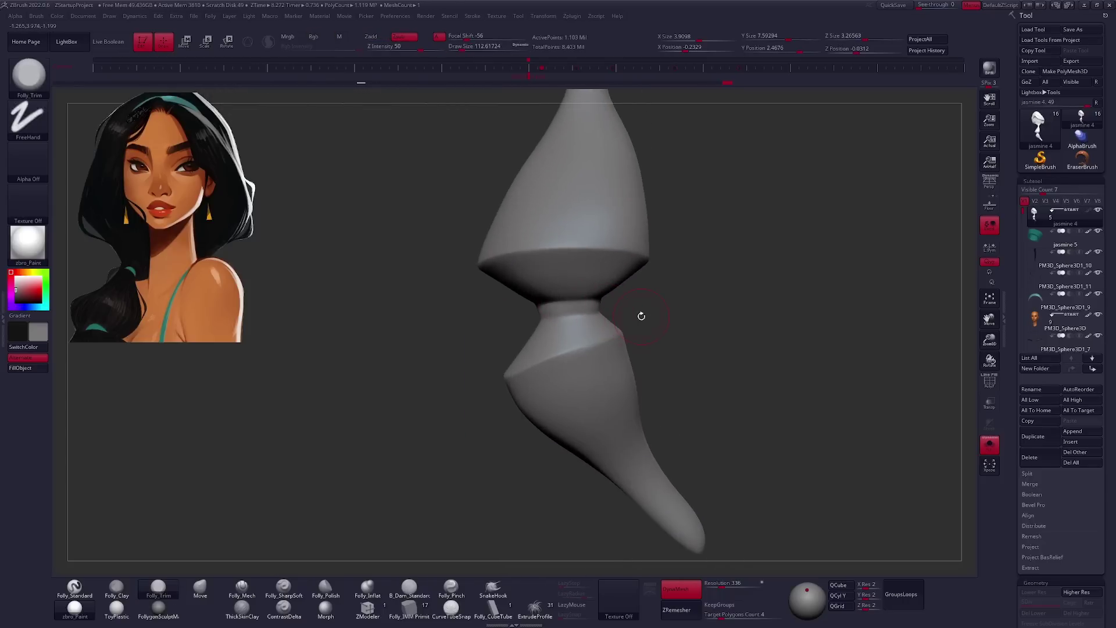
key(ctrl+shift+d)
drag(521, 304, 523, 303)
mouse_move(523, 304)
right_down()
mouse_move(610, 303)
mouse_move(535, 327)
right_up()
key(shift+f)
drag(560, 311, 561, 311)
right_click(581, 300)
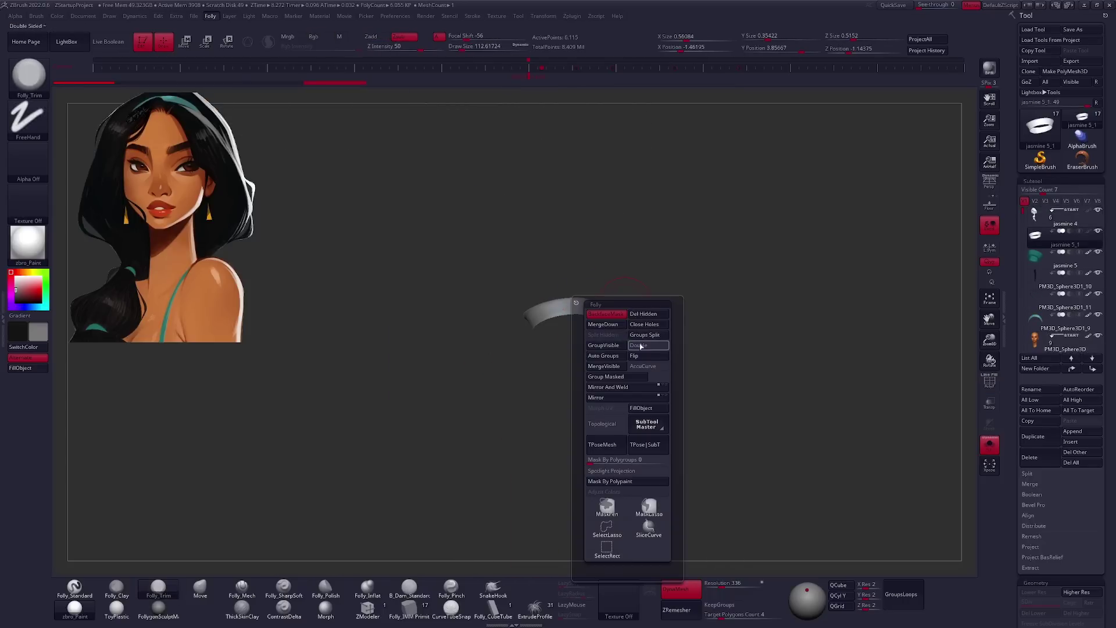
Split the sliced ring into its own piece and fill it with the top's teal.
click(645, 348)
right_drag(645, 349, 598, 372)
key(c)
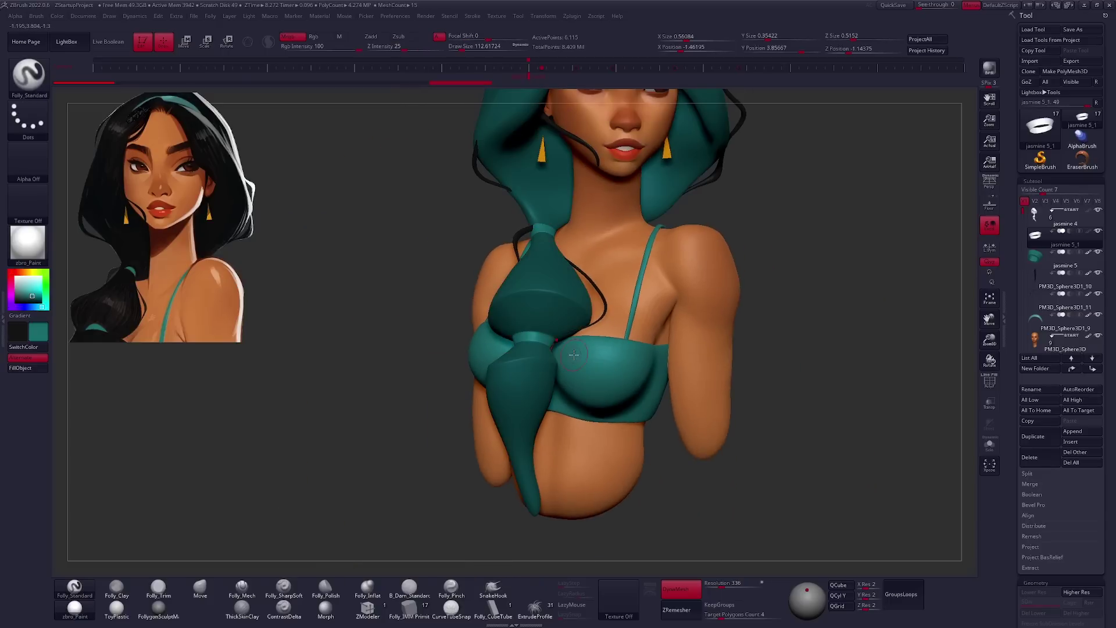
alt+click(644, 416)
key(space)
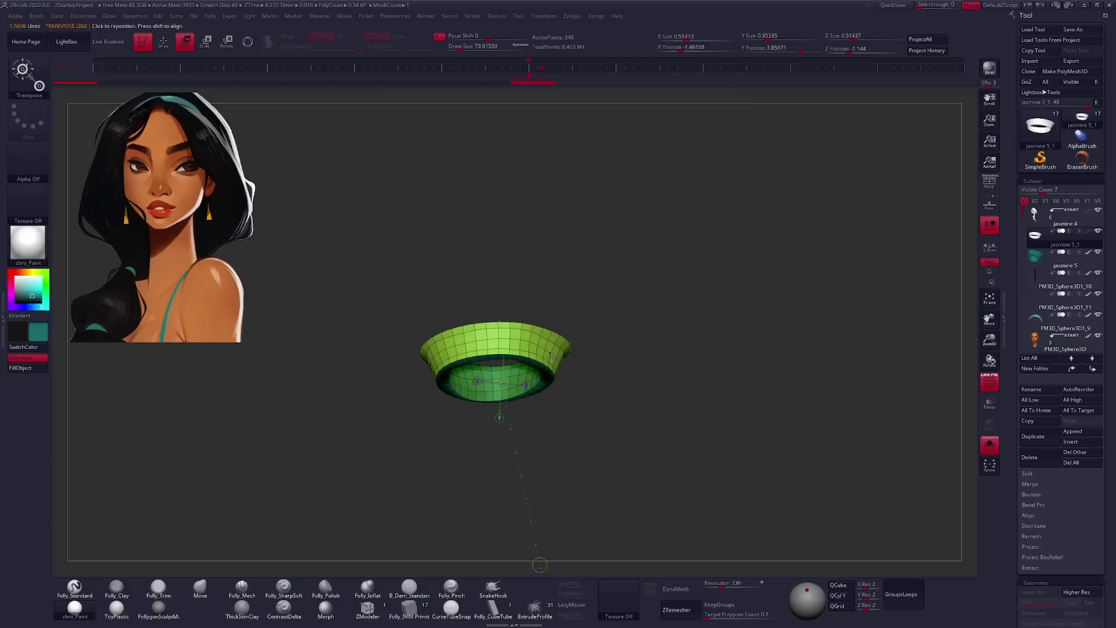
key(w)
key(space)
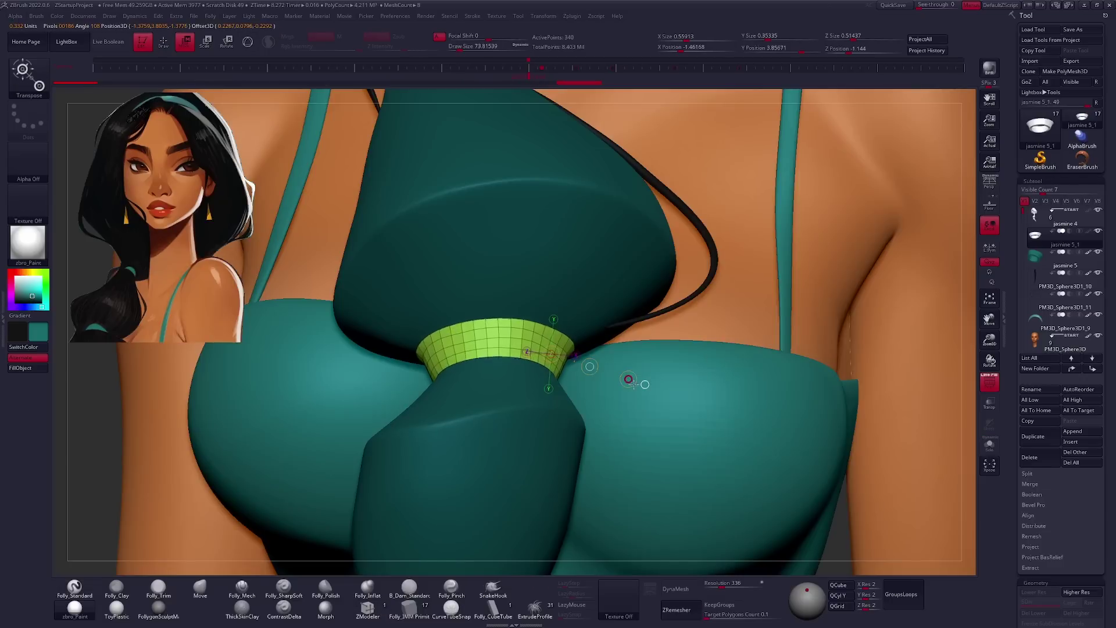
Scale the teal ring with Transpose so it wraps the ponytail's narrow neck.
key(shift+ctrl+s)
drag(644, 290, 524, 261)
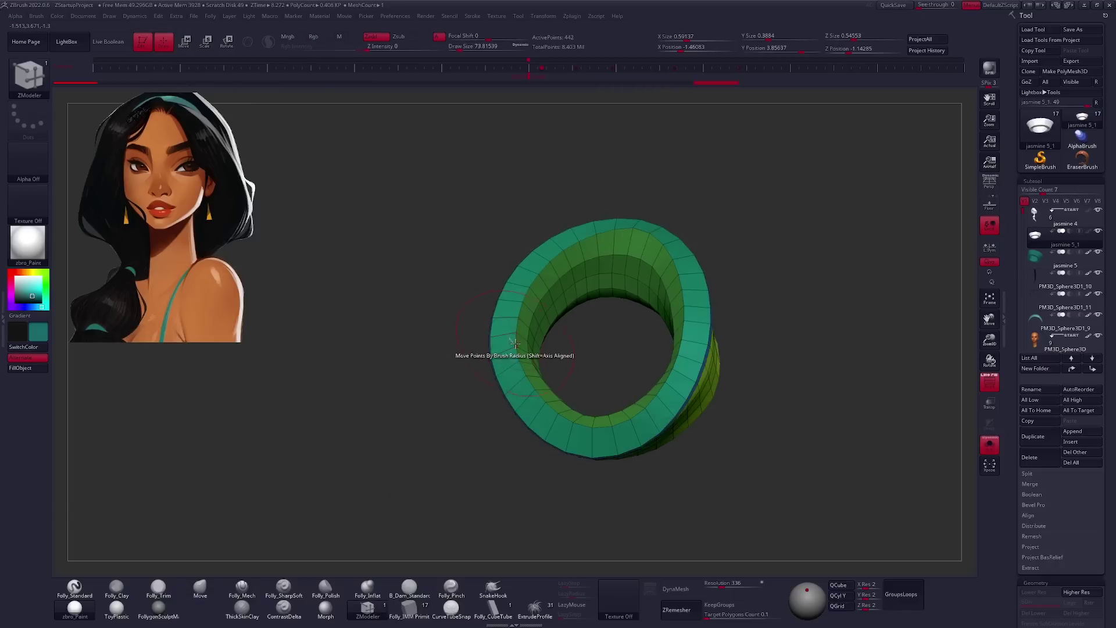
key(shift+ctrl+s)
key(b)
key(m)
key(v)
key(e)
key(q)
key(f)
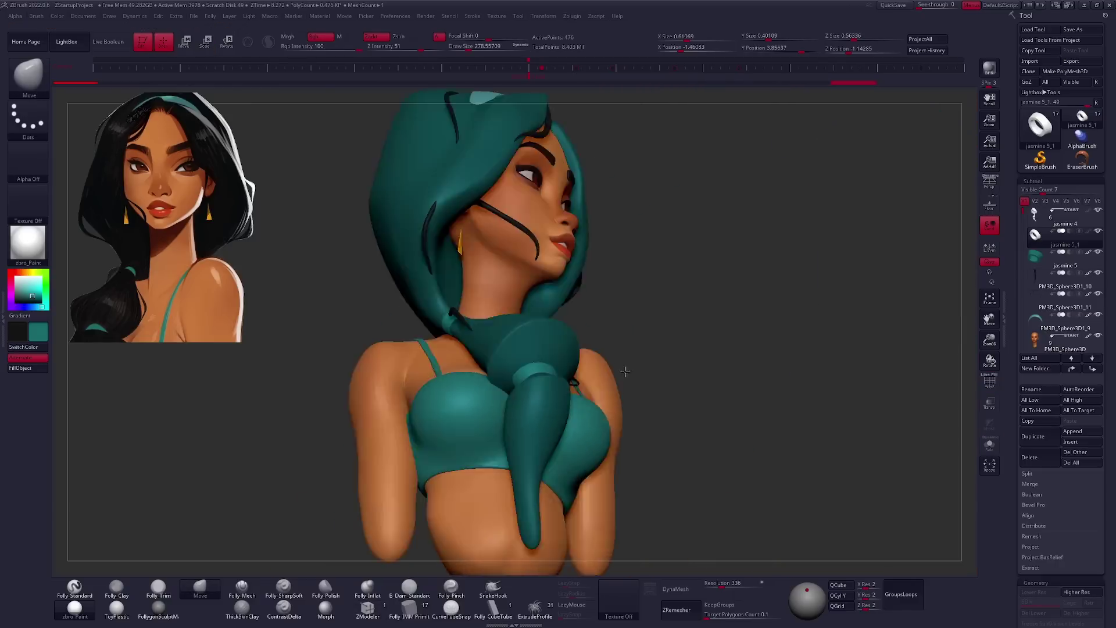
drag(639, 372, 604, 387)
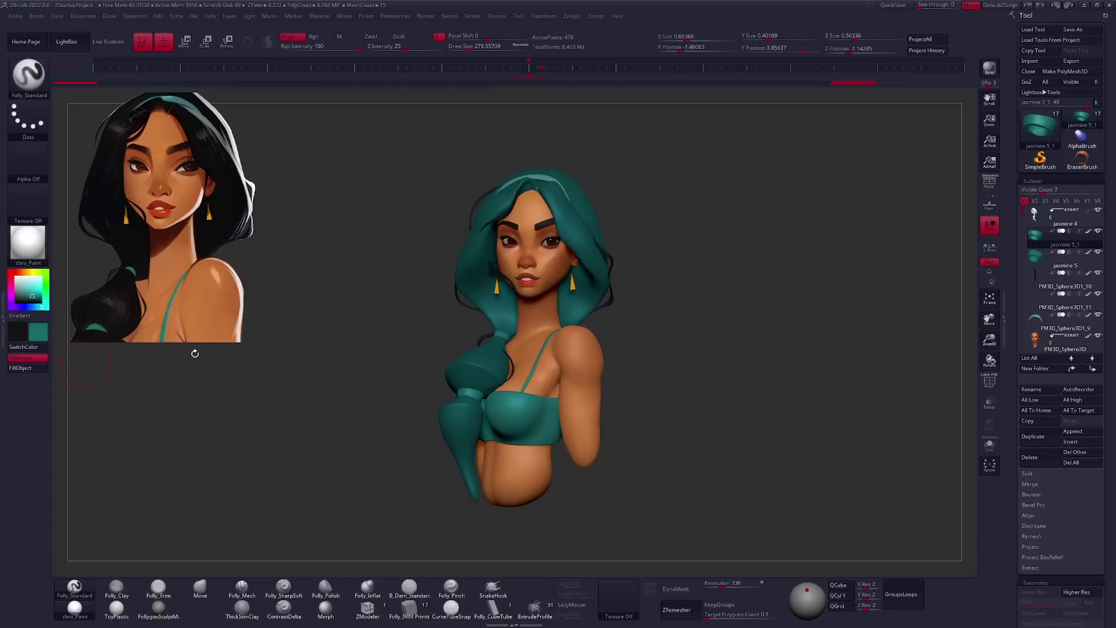
Refill the hair black and delete the extra duplicate subtool.
alt+click(465, 293)
drag(650, 274, 568, 266)
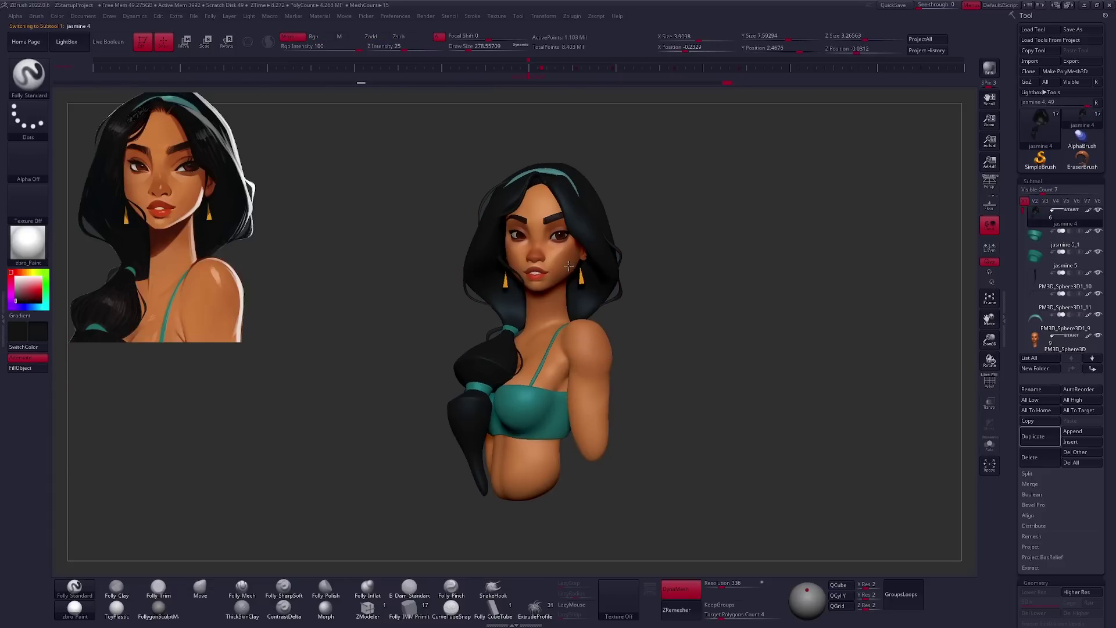
drag(727, 348, 659, 326)
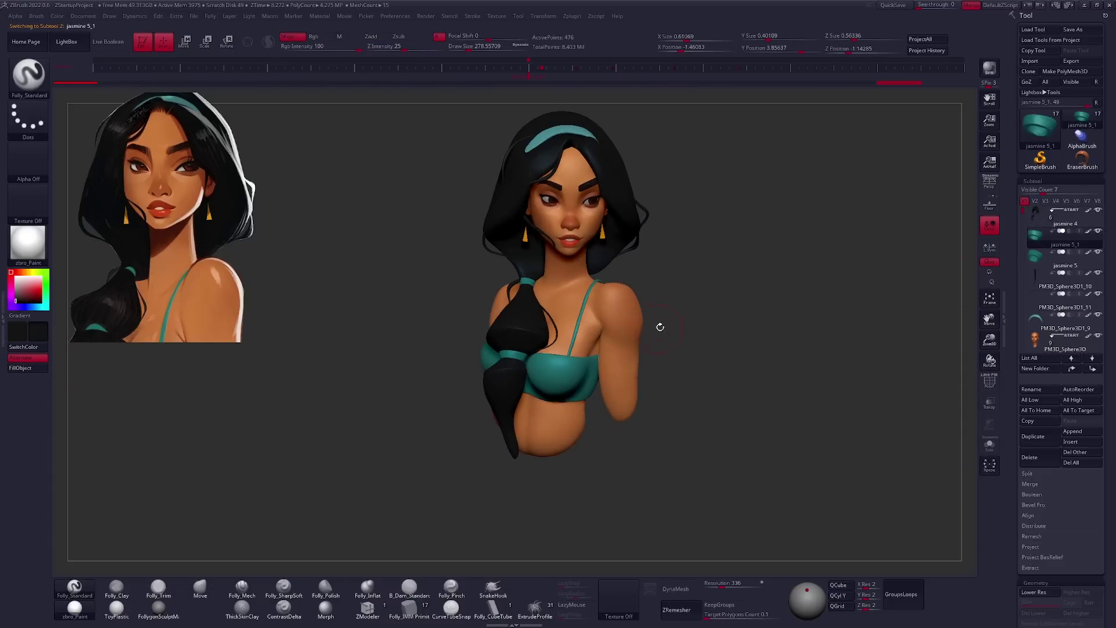
mouse_move(775, 302)
mouse_down()
mouse_move(561, 338)
mouse_move(616, 328)
mouse_move(494, 274)
mouse_up()
scroll(680, 323, up, 5)
scroll(739, 348, down, 5)
mouse_move(740, 349)
alt+mouse_down()
mouse_move(714, 404)
mouse_move(725, 344)
mouse_move(707, 354)
alt+mouse_up()
key(space)
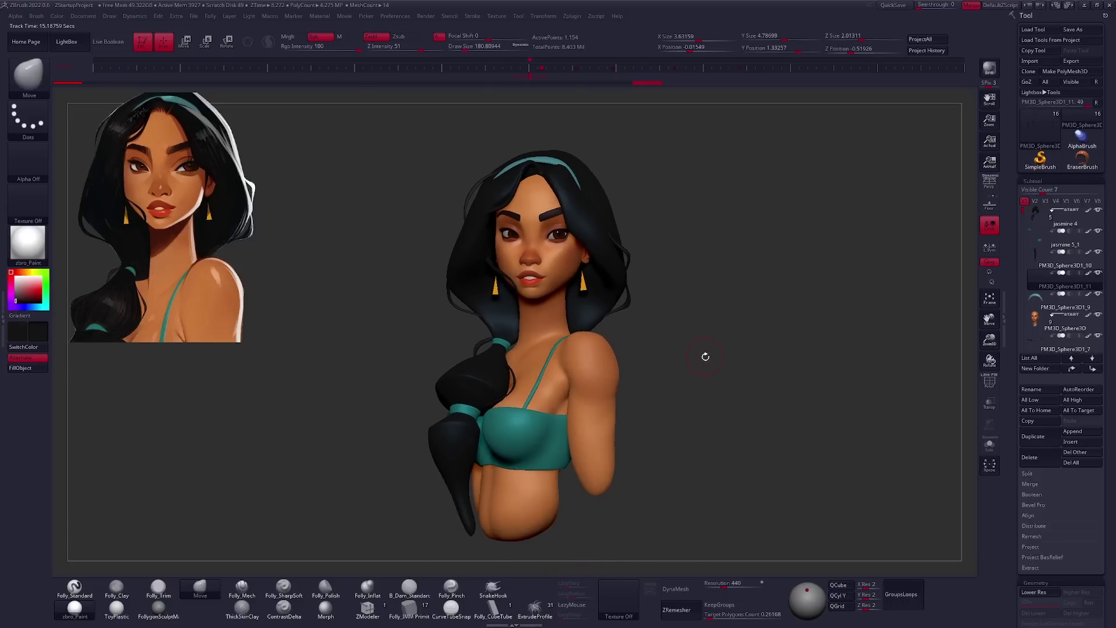
Select the hair and carve grooves into its top with the Folly_Clay brush.
click(1035, 218)
key(shift+f)
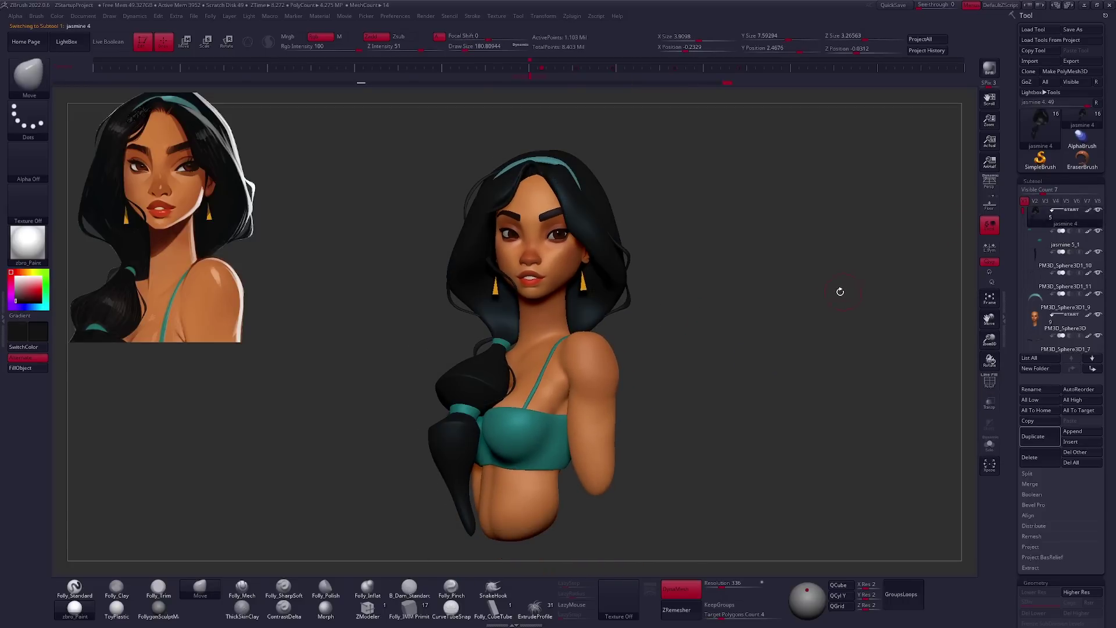
key(ctrl+z)
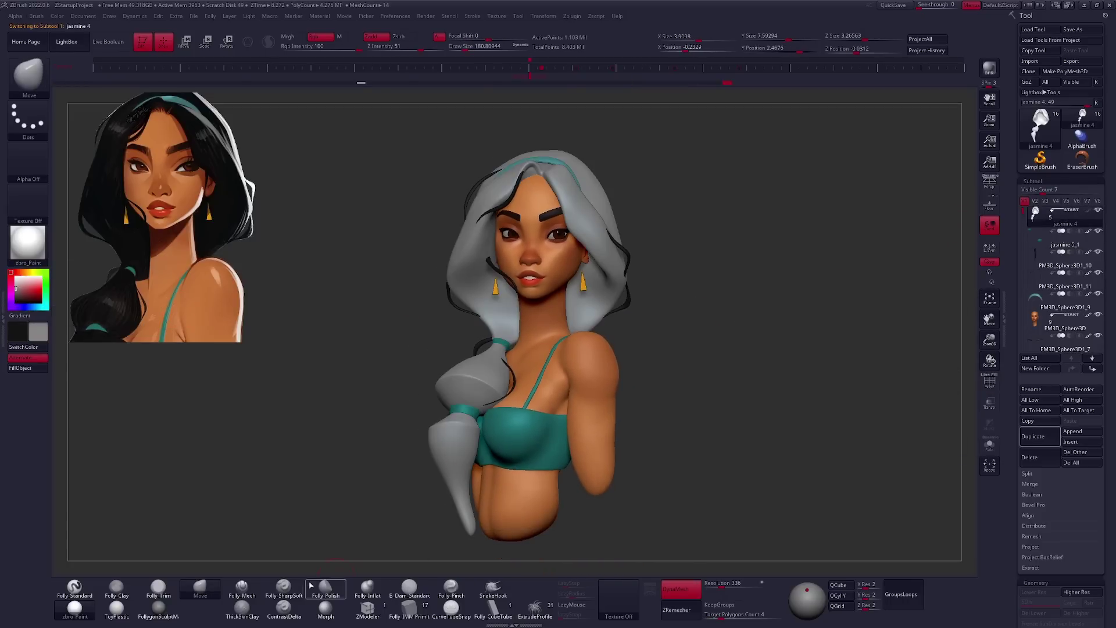
click(283, 587)
right_drag(407, 290, 534, 180)
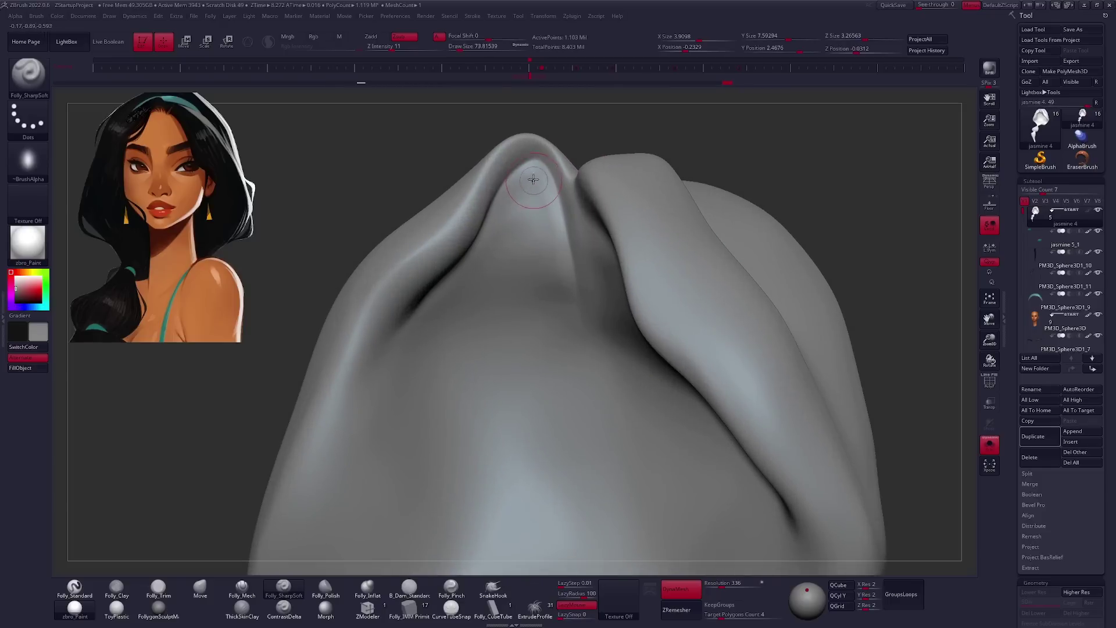
drag(519, 180, 536, 290)
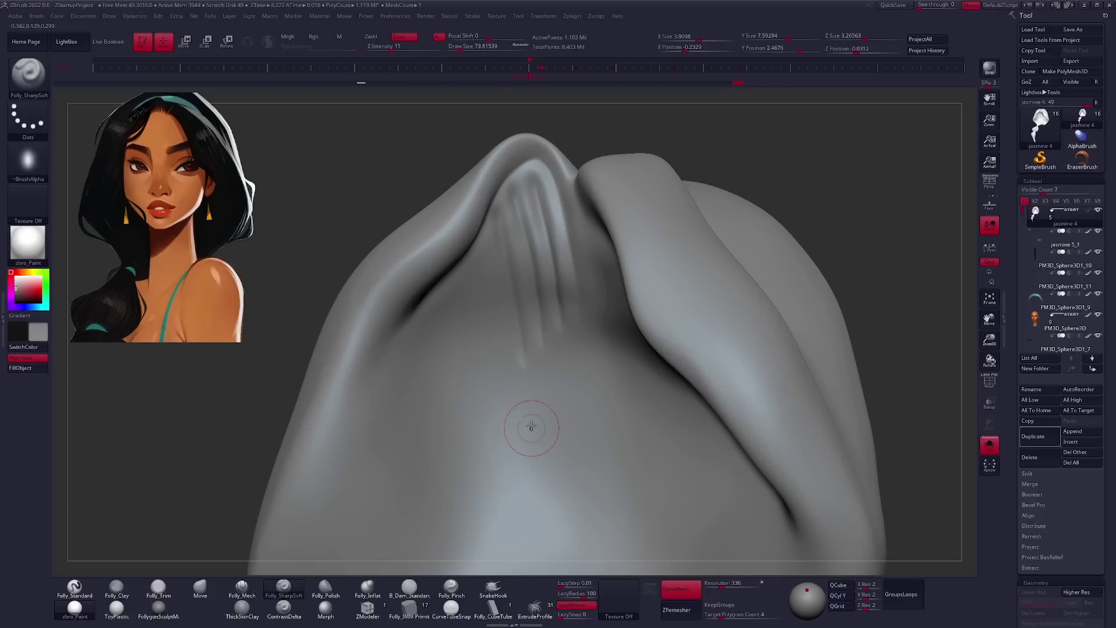
Carve a strand line down the hair, toggling Solo to compare with the whole character.
key(alt+s)
key(alt+s)
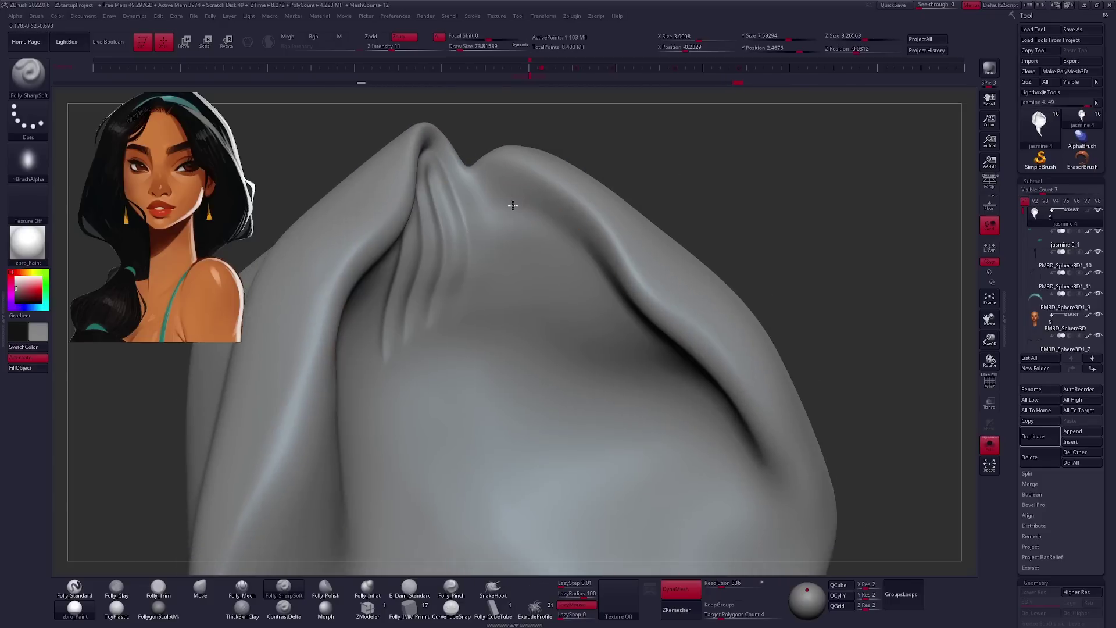
drag(495, 203, 535, 209)
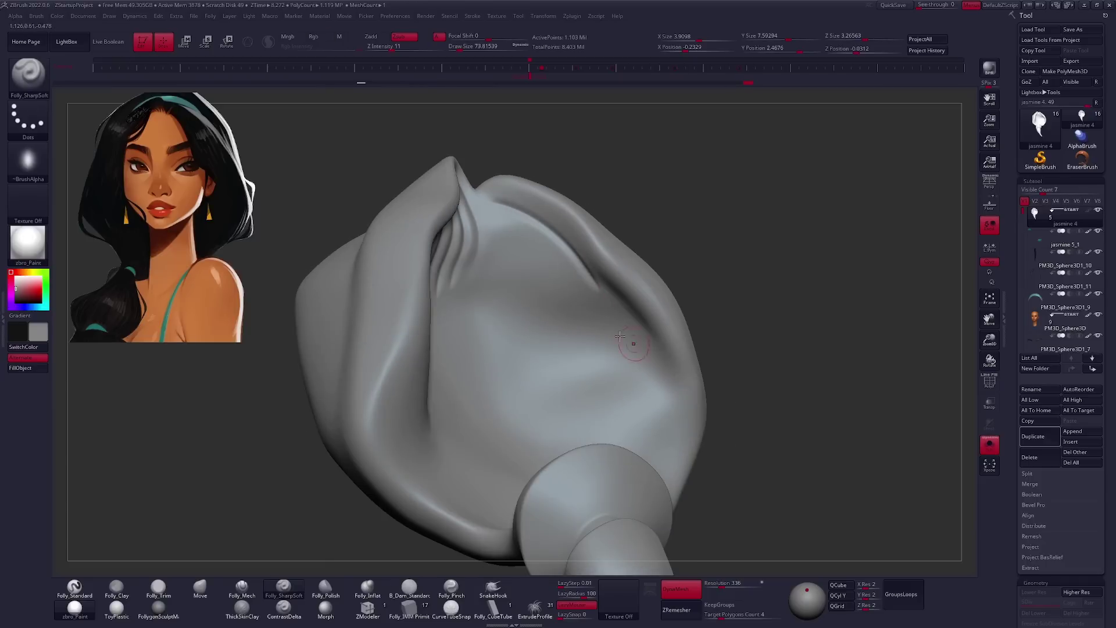
key(alt+s)
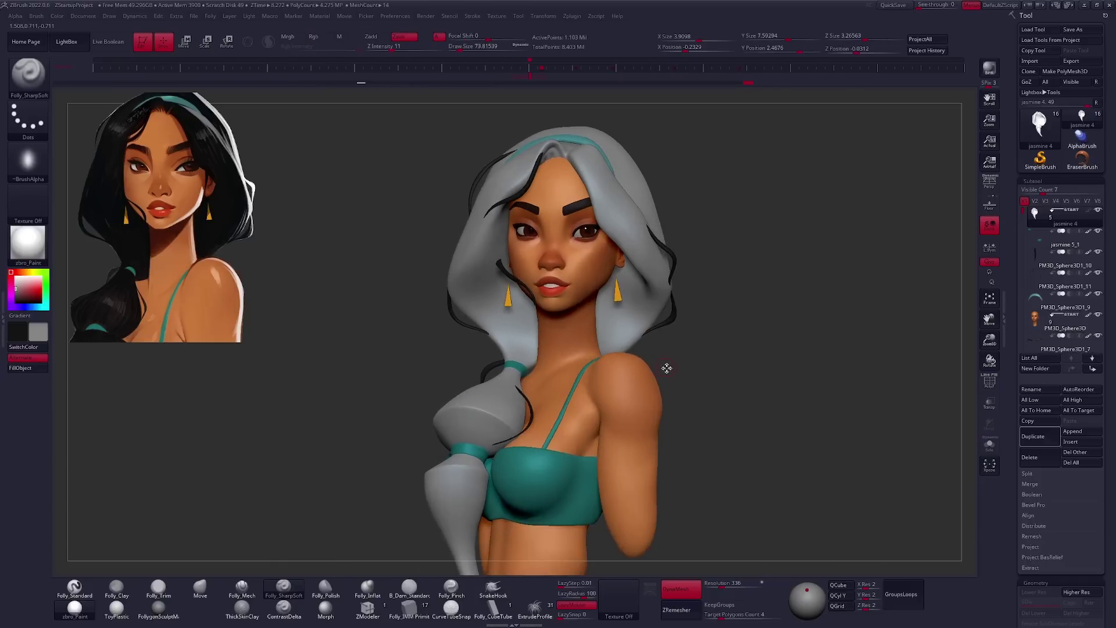
mouse_move(676, 361)
right_down()
mouse_move(611, 218)
mouse_move(613, 192)
right_up()
key(alt+s)
right_drag(485, 344, 664, 277)
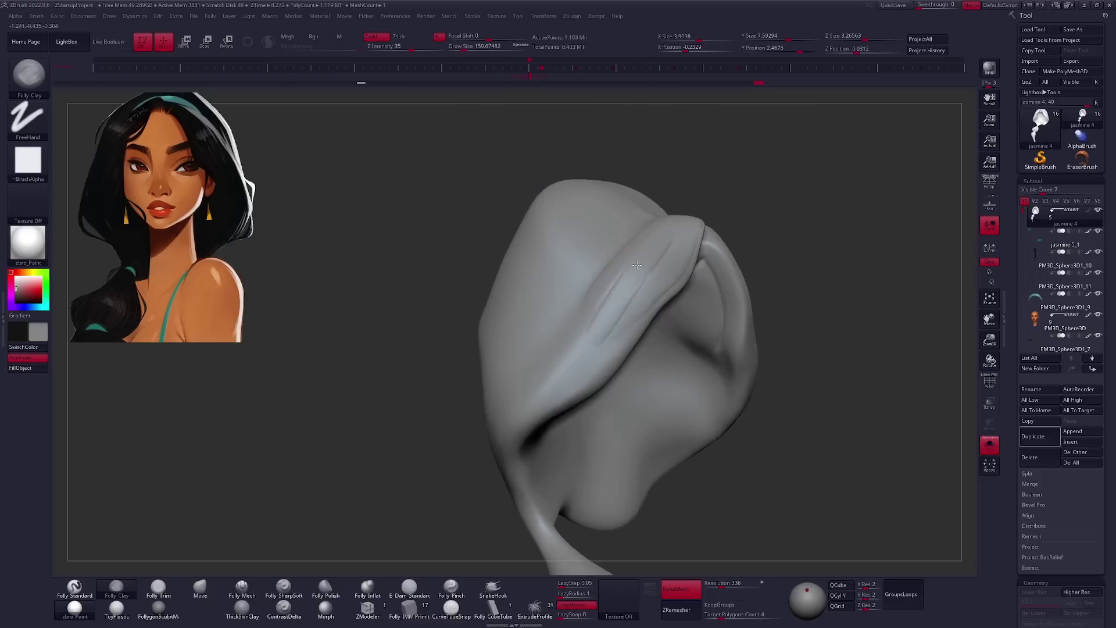
mouse_move(500, 401)
right_down()
mouse_move(570, 368)
mouse_move(541, 245)
right_up()
Inspect the isolated ponytail from frontal, side and tilted angles along its segments.
key(alt+s)
key(alt+s)
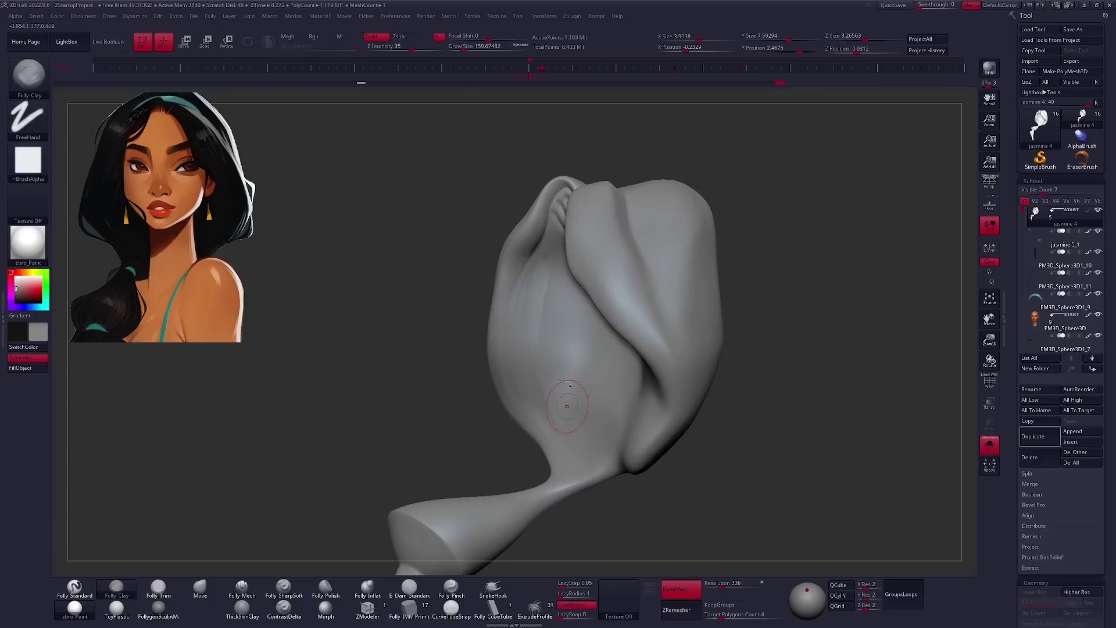
key(alt+s)
key(alt+s)
mouse_move(566, 405)
right_down()
mouse_move(542, 381)
mouse_move(585, 280)
right_up()
key(alt+s)
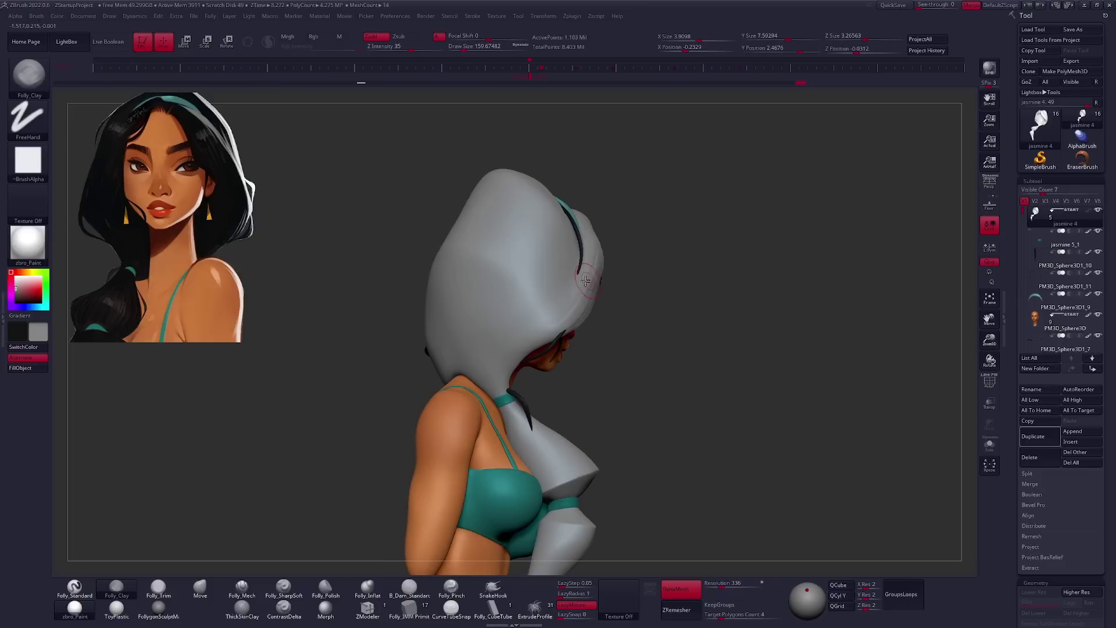
key(alt+s)
mouse_move(487, 373)
right_down()
mouse_move(582, 273)
mouse_move(576, 266)
mouse_move(638, 396)
mouse_move(571, 349)
mouse_move(580, 345)
right_up()
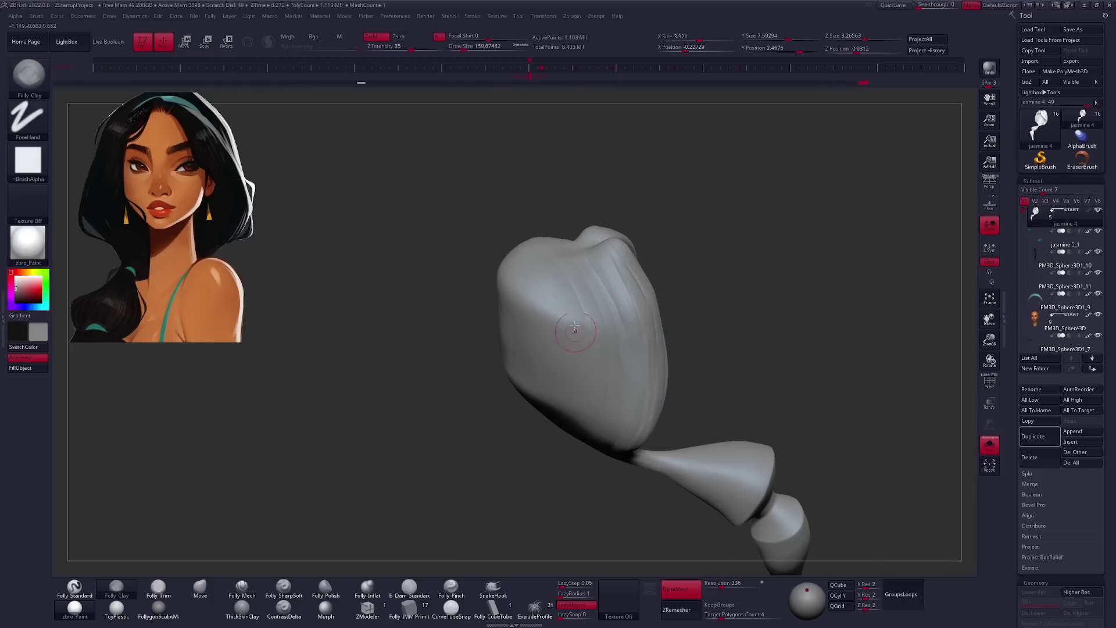
right_click(558, 286)
mouse_move(558, 287)
right_down()
mouse_move(599, 364)
mouse_move(492, 396)
right_up()
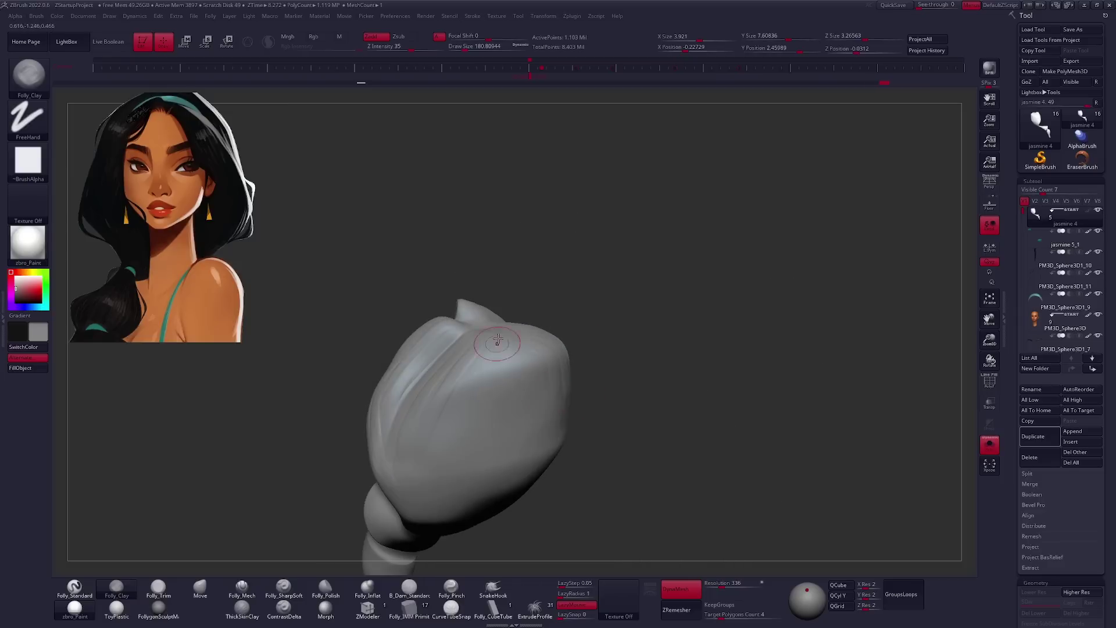
mouse_move(550, 414)
right_down()
mouse_move(503, 372)
mouse_move(529, 357)
mouse_move(547, 380)
right_up()
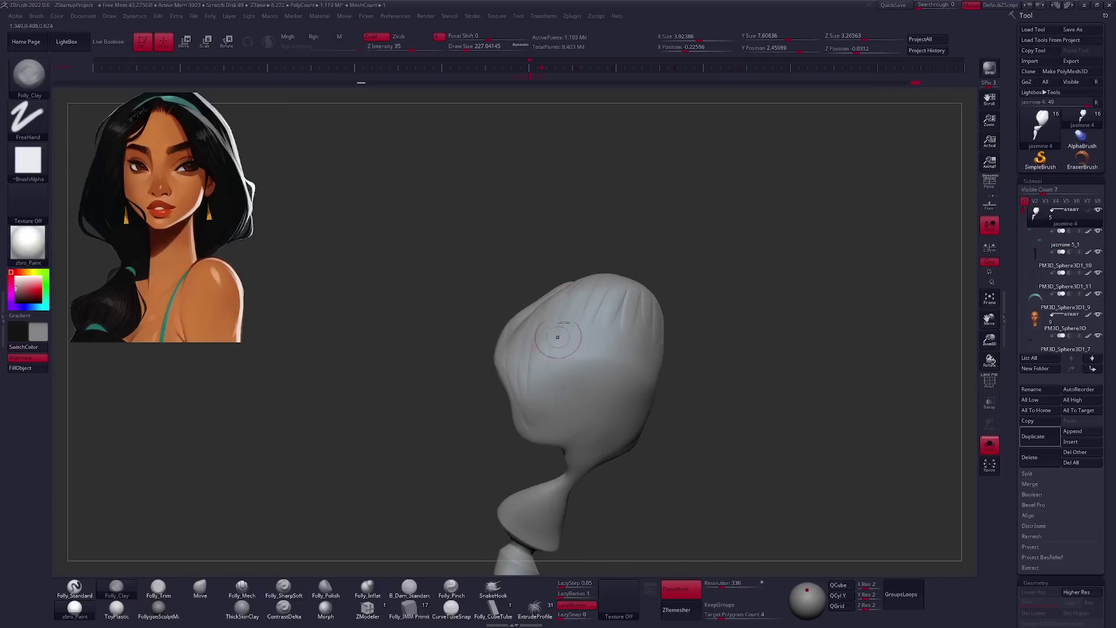
mouse_move(577, 312)
right_down()
mouse_move(504, 387)
mouse_move(550, 338)
right_up()
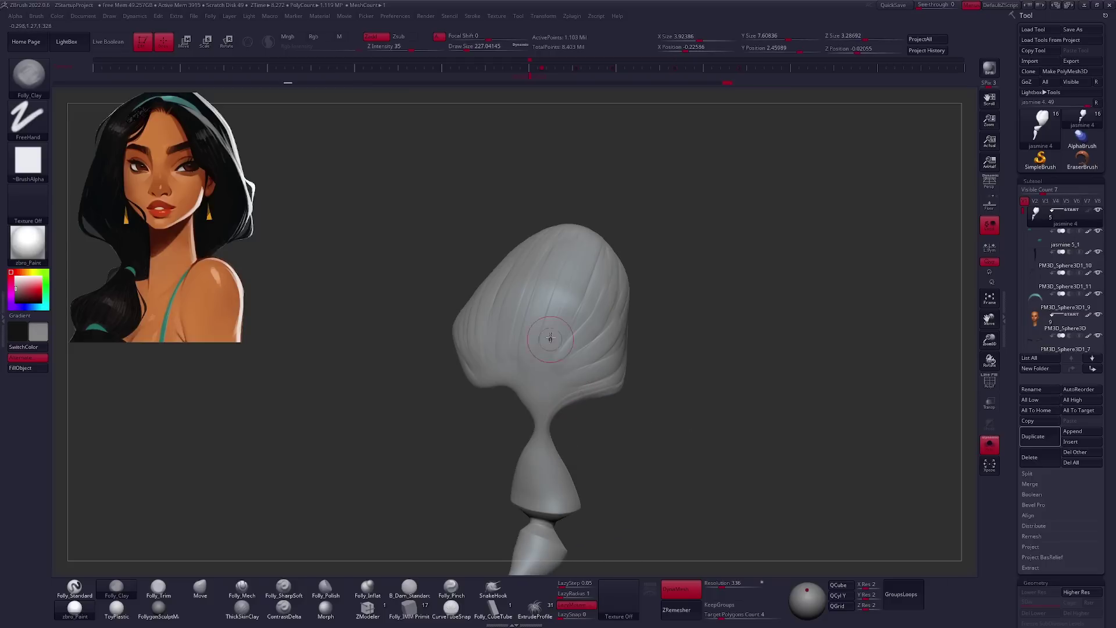
mouse_move(536, 441)
right_down()
mouse_move(635, 386)
mouse_move(667, 381)
mouse_move(594, 262)
mouse_move(605, 293)
mouse_move(678, 317)
mouse_move(563, 385)
mouse_move(565, 247)
right_up()
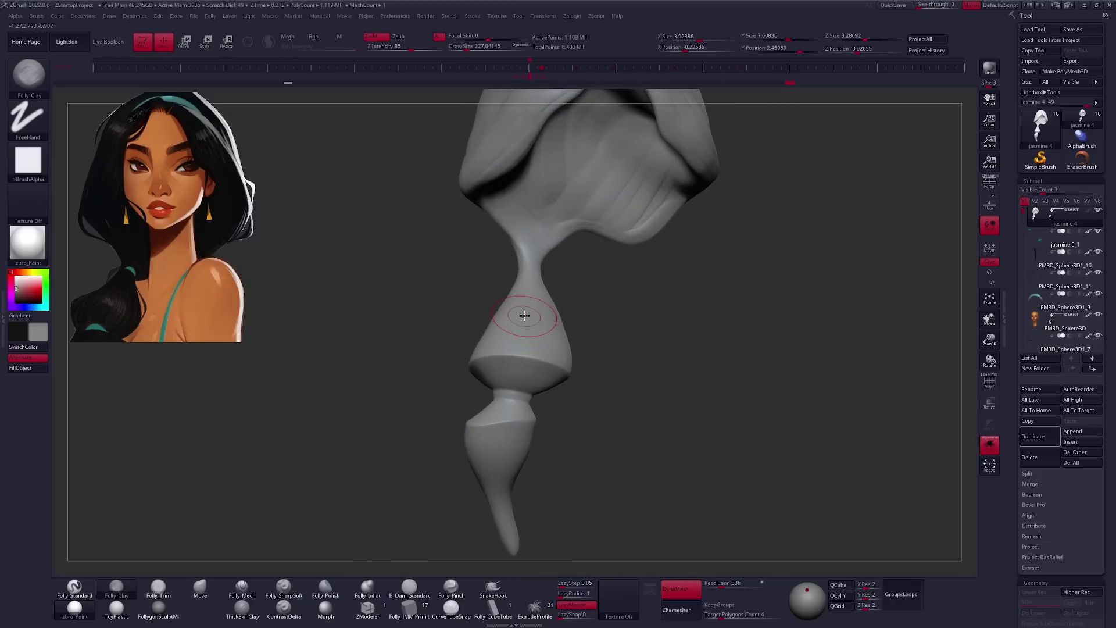
mouse_move(524, 315)
right_down()
mouse_move(558, 333)
mouse_move(533, 378)
mouse_move(526, 357)
mouse_move(577, 319)
mouse_move(541, 334)
mouse_move(619, 353)
right_up()
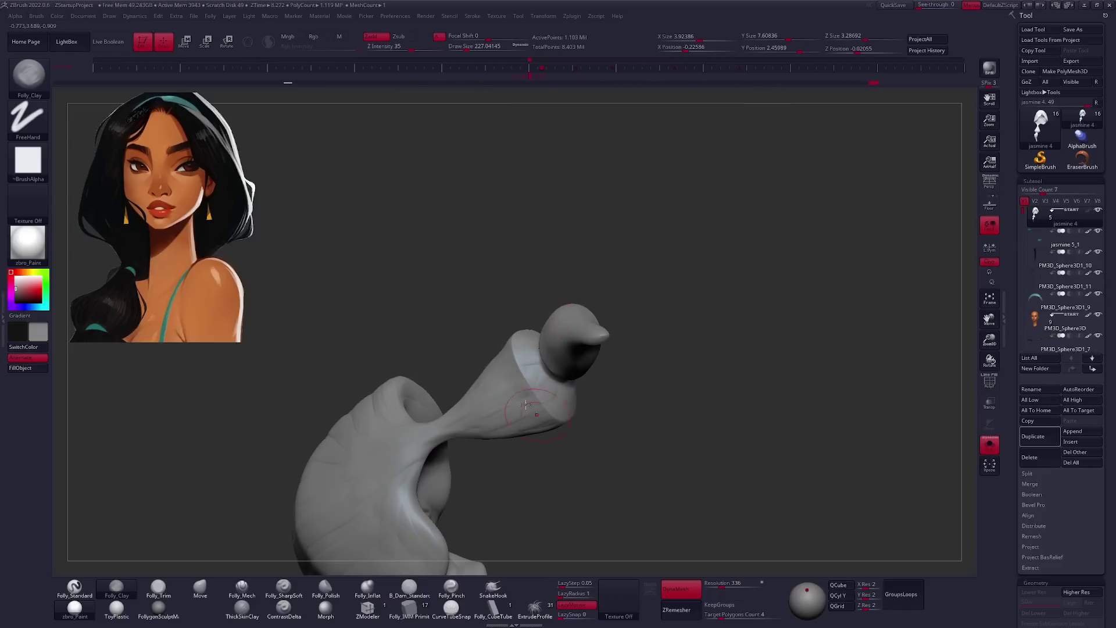
Turn Solo off and review the ponytail lock alongside the full bust.
key(alt+s)
key(alt+s)
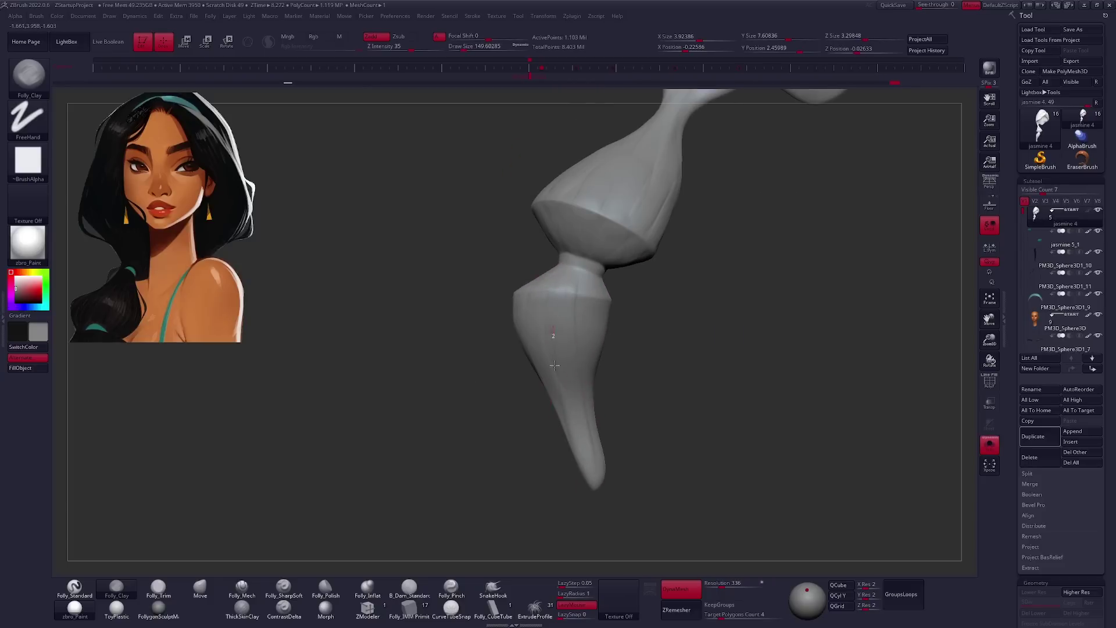
right_drag(552, 316, 540, 295)
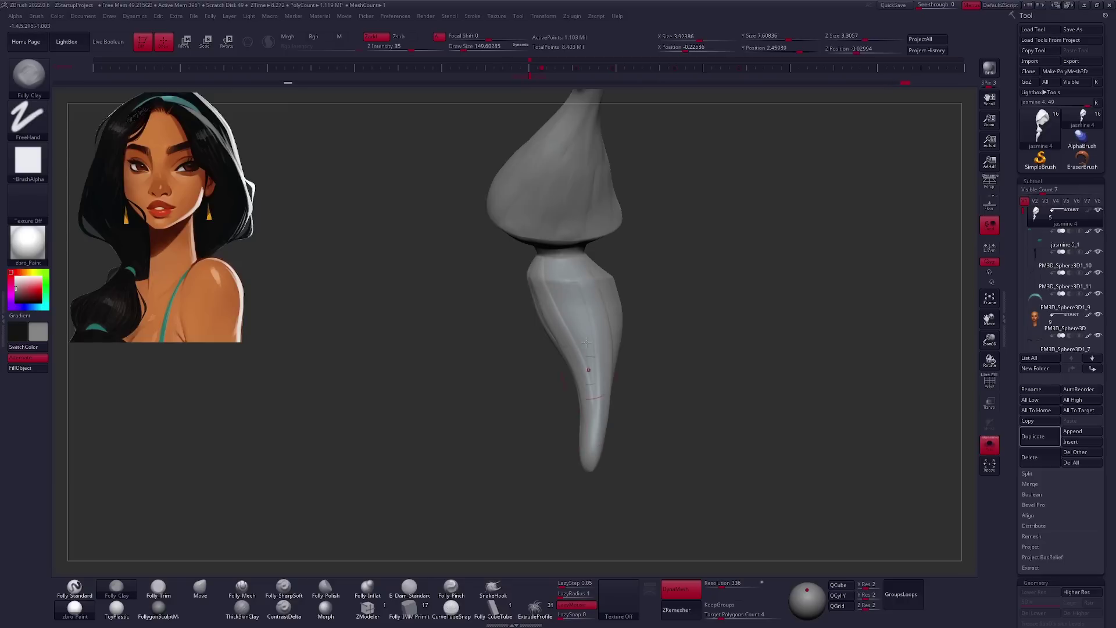
right_drag(553, 288, 531, 426)
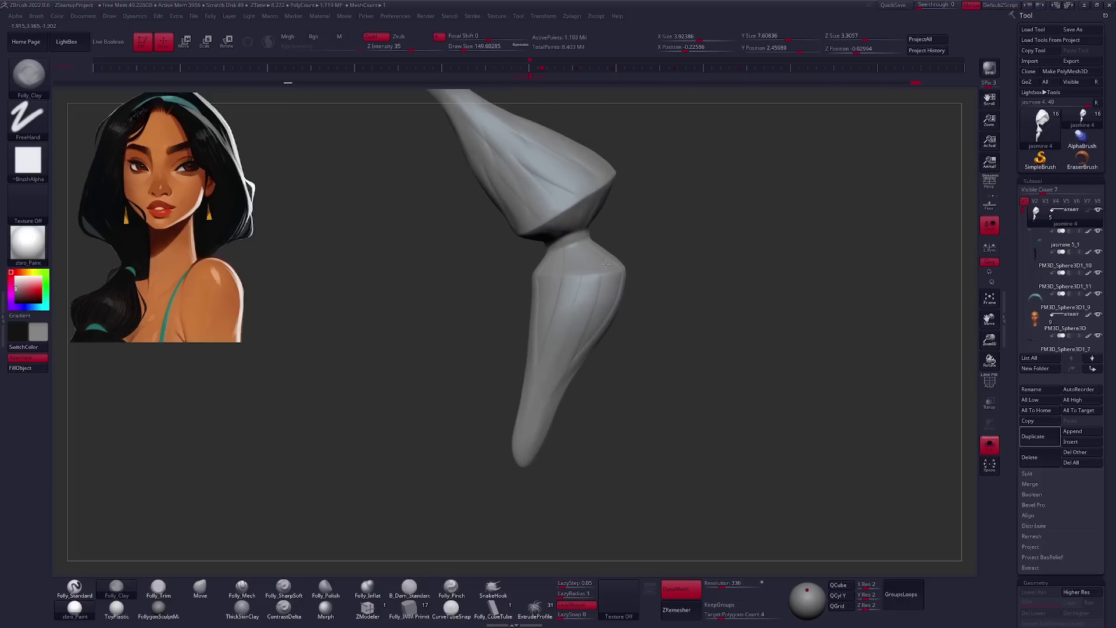
mouse_move(559, 388)
right_down()
mouse_move(663, 347)
mouse_move(600, 428)
right_up()
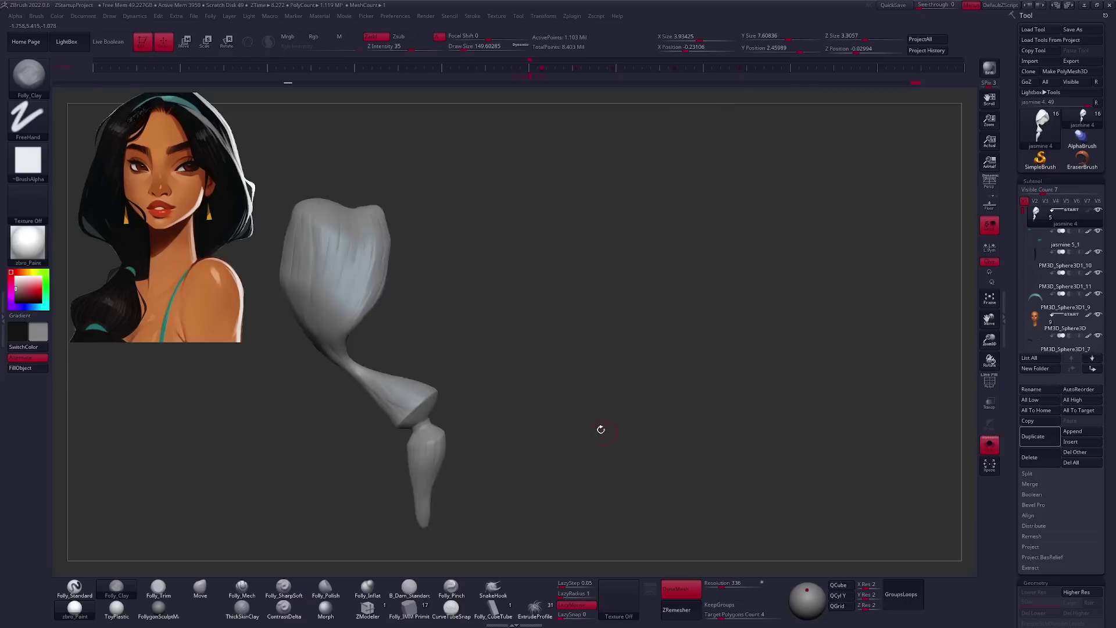
key(alt+s)
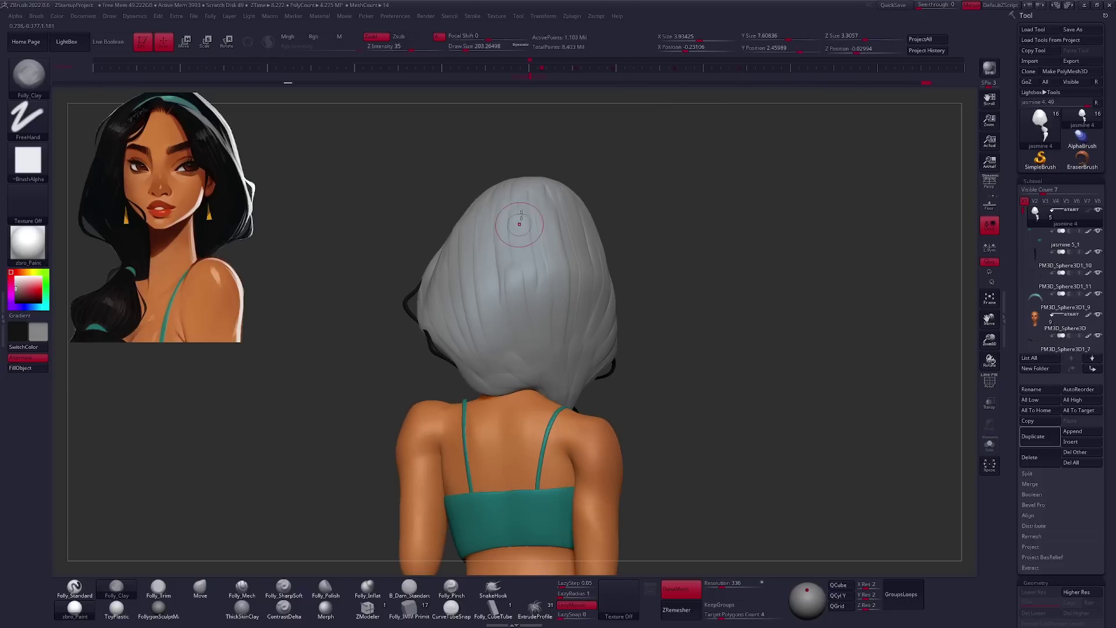
Isolate the hair piece and smooth the surface of the hair mass.
mouse_move(578, 262)
right_down()
mouse_move(649, 365)
mouse_move(575, 302)
mouse_move(604, 279)
mouse_move(594, 258)
right_up()
key(alt+s)
mouse_move(587, 323)
right_down()
mouse_move(576, 356)
mouse_move(632, 349)
mouse_move(630, 299)
mouse_move(571, 230)
right_up()
key(space)
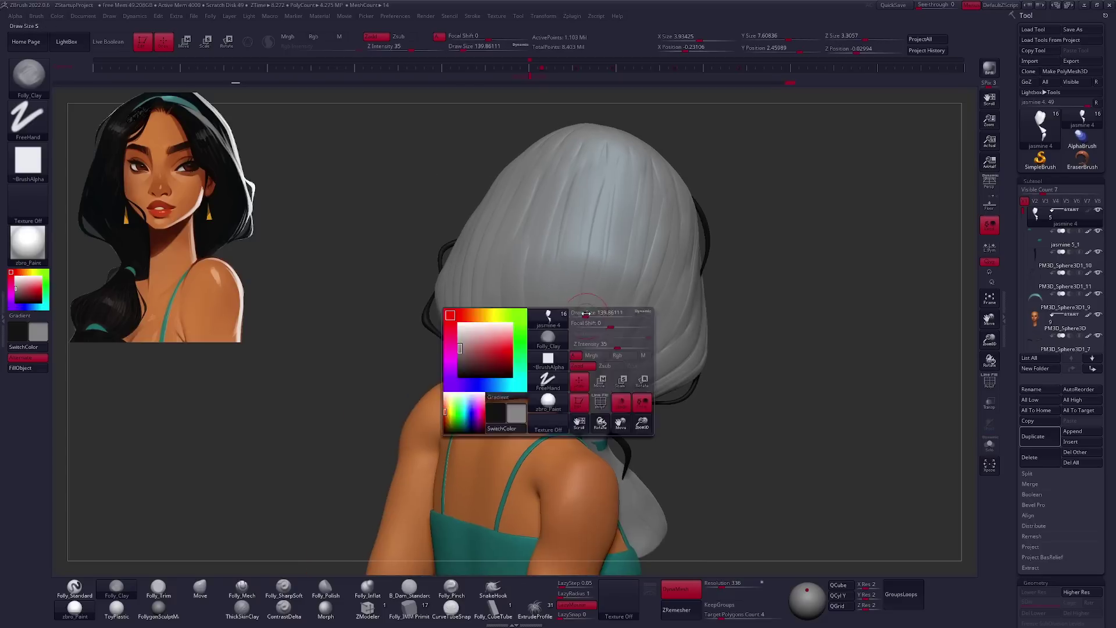
mouse_move(620, 204)
right_down()
mouse_move(588, 389)
mouse_move(596, 375)
mouse_move(569, 273)
mouse_move(573, 296)
mouse_move(527, 283)
mouse_move(494, 319)
right_up()
key(space)
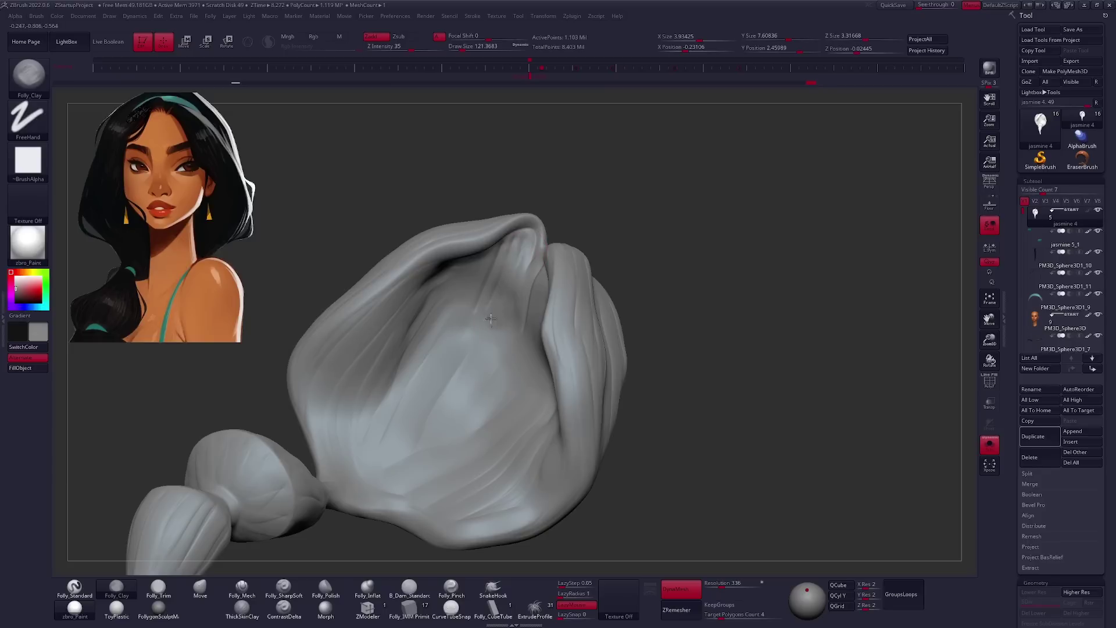
mouse_move(497, 271)
right_down()
mouse_move(645, 343)
mouse_move(747, 371)
mouse_move(550, 278)
right_up()
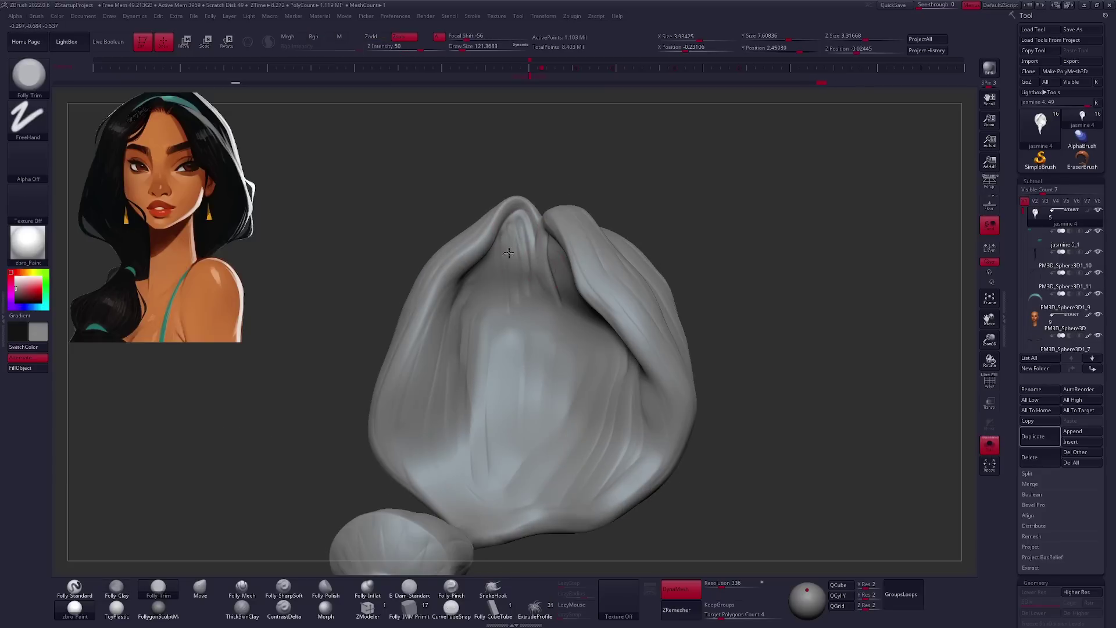
mouse_move(519, 311)
shift+right_down()
mouse_move(514, 234)
mouse_move(531, 323)
shift+right_up()
Resize the brush, shrinking it to about 67 then enlarging it to about 181.
key(space)
click(989, 444)
key(space)
drag(715, 334, 691, 335)
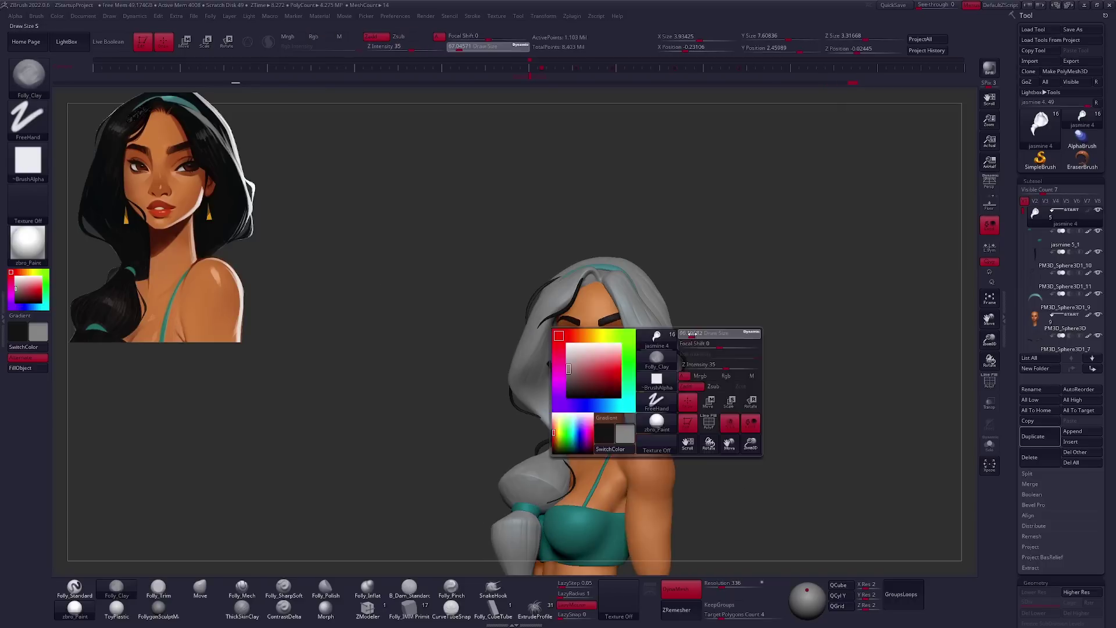
right_drag(692, 334, 677, 386)
key(space)
drag(663, 360, 683, 361)
Orbit the figure through side, back and three-quarter views to review the hair.
mouse_move(581, 372)
right_down()
mouse_move(518, 318)
mouse_move(565, 335)
right_up()
right_drag(603, 202, 577, 247)
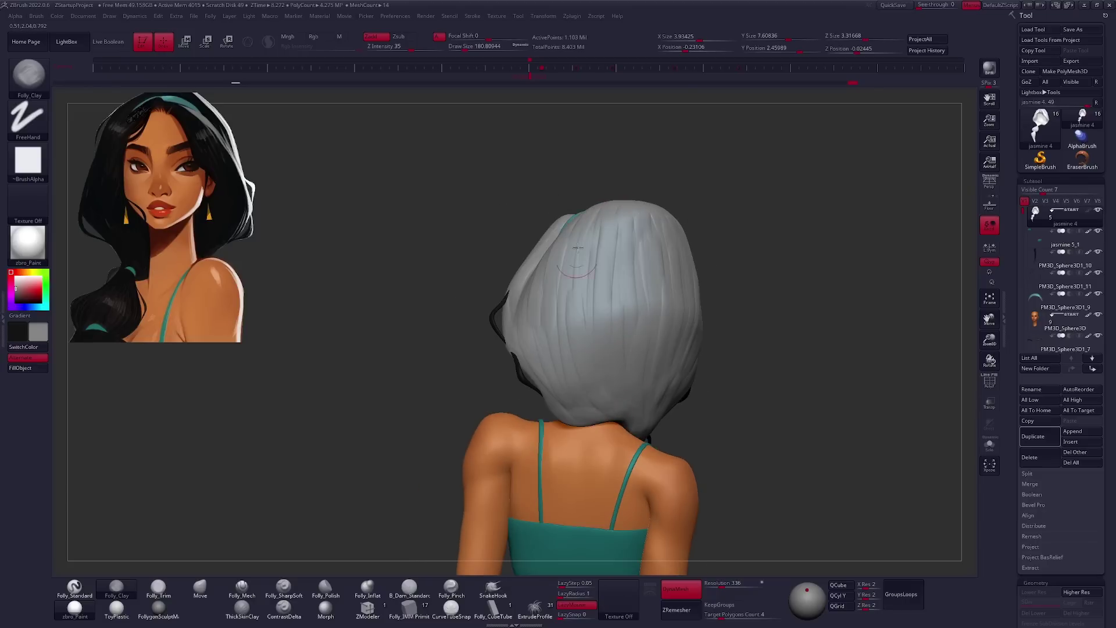
right_drag(589, 409, 575, 384)
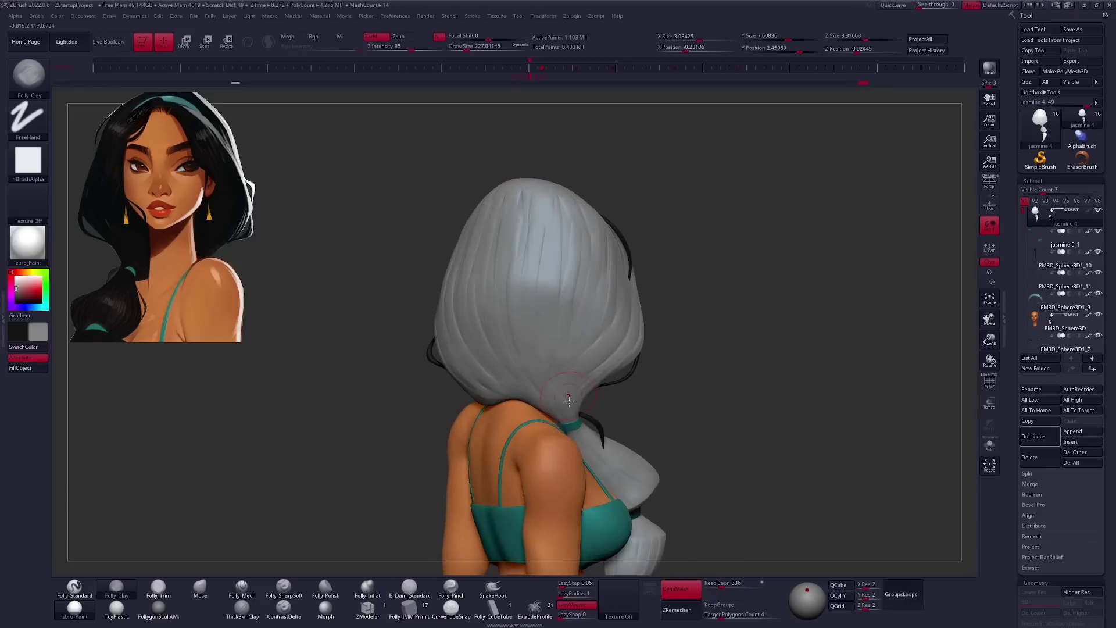
right_drag(573, 314, 543, 394)
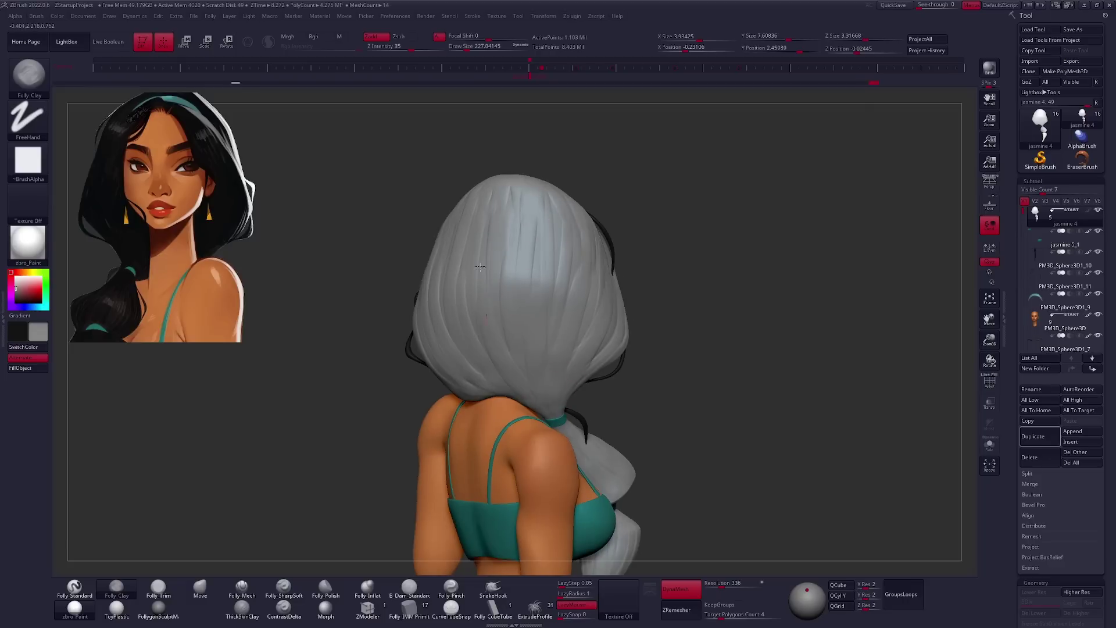
right_drag(480, 267, 670, 408)
right_drag(606, 205, 550, 199)
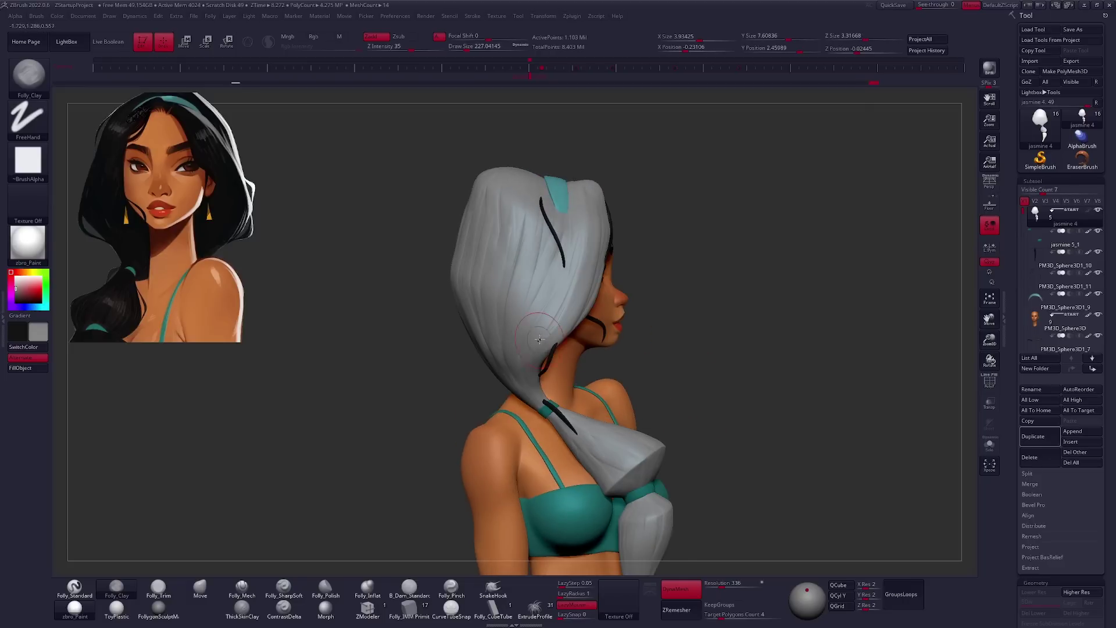
right_drag(539, 338, 536, 281)
Isolate the ponytail piece and zoom in on its lower segment.
mouse_move(530, 194)
right_down()
mouse_move(578, 361)
mouse_move(685, 361)
mouse_move(555, 327)
right_up()
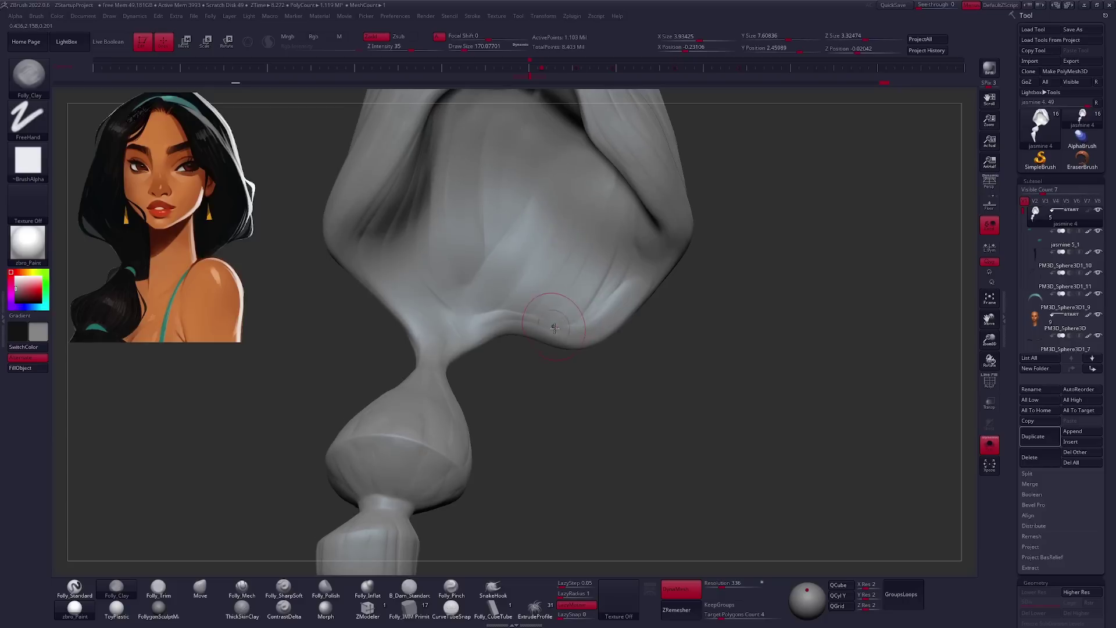
right_drag(621, 217, 551, 353)
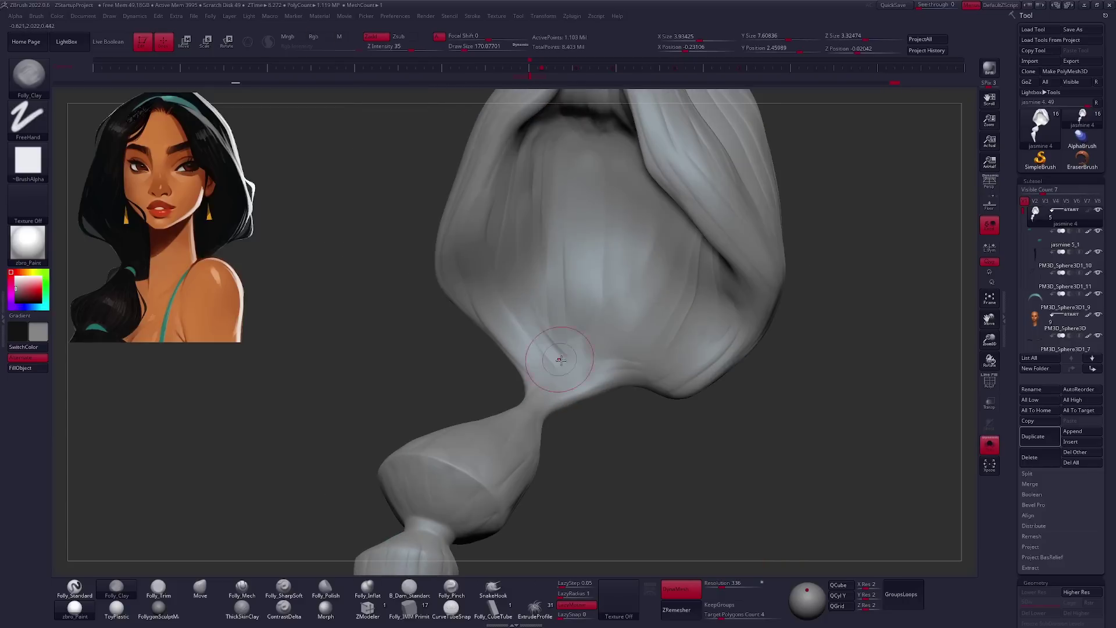
right_drag(513, 159, 535, 244)
mouse_move(582, 290)
right_down()
mouse_move(550, 448)
mouse_move(646, 363)
mouse_move(535, 306)
mouse_move(692, 274)
mouse_move(692, 224)
right_up()
key(ctrl+shift+s)
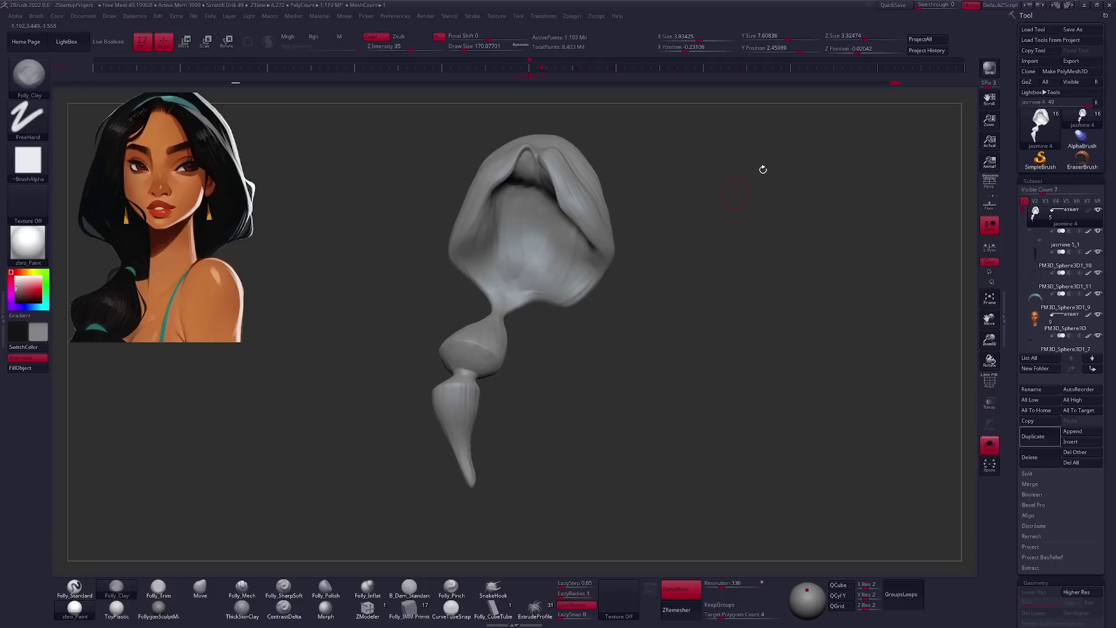
mouse_move(711, 496)
right_down()
mouse_move(622, 378)
mouse_move(649, 325)
right_up()
mouse_move(535, 343)
right_down()
mouse_move(626, 322)
mouse_move(541, 379)
mouse_move(563, 310)
mouse_move(669, 305)
right_up()
Subdivide the ponytail up to SDiv 5, its highest resolution.
key(ctrl+d)
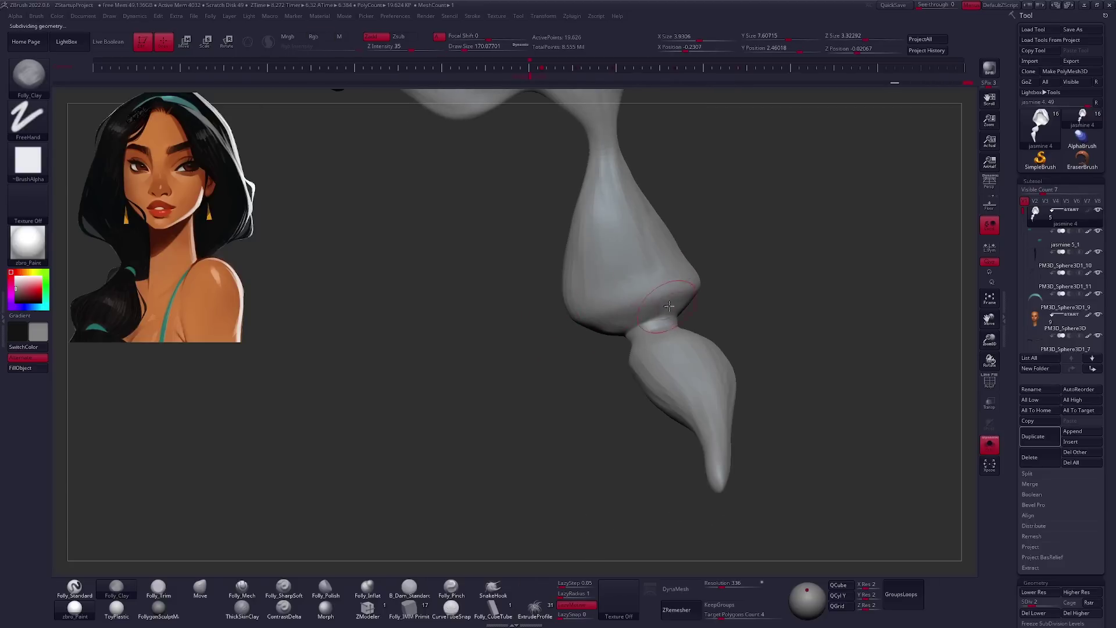
mouse_move(590, 327)
right_down()
mouse_move(540, 348)
mouse_move(630, 335)
right_up()
mouse_move(545, 354)
right_down()
mouse_move(558, 279)
mouse_move(541, 302)
mouse_move(622, 382)
right_up()
key(b)
key(m)
key(v)
key(ctrl+d)
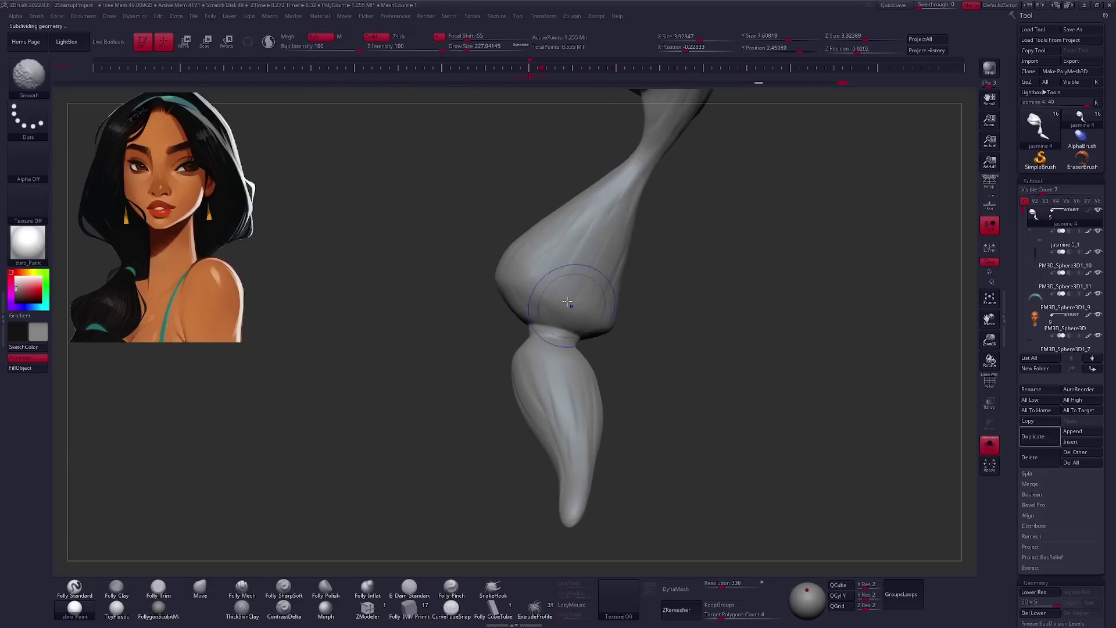
mouse_move(638, 319)
right_down()
mouse_move(538, 319)
mouse_move(558, 337)
mouse_move(630, 323)
mouse_move(511, 354)
mouse_move(575, 325)
mouse_move(541, 290)
right_up()
Step the ponytail down a subdivision level and back up while toggling the full-body view.
key(shift+d)
key(shift+d)
key(shift+d)
key(ctrl+shift+f)
key(d)
key(d)
key(d)
key(d)
key(d)
key(d)
key(ctrl+shift+f)
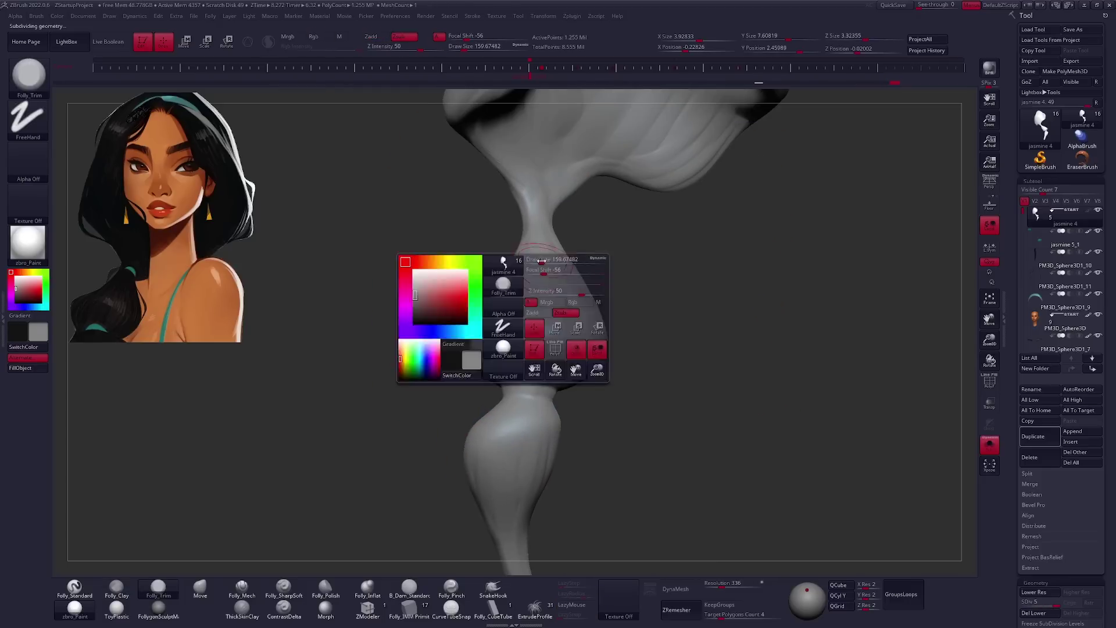
right_drag(533, 249, 579, 281)
mouse_move(579, 369)
right_down()
mouse_move(522, 372)
mouse_move(557, 397)
mouse_move(523, 392)
right_up()
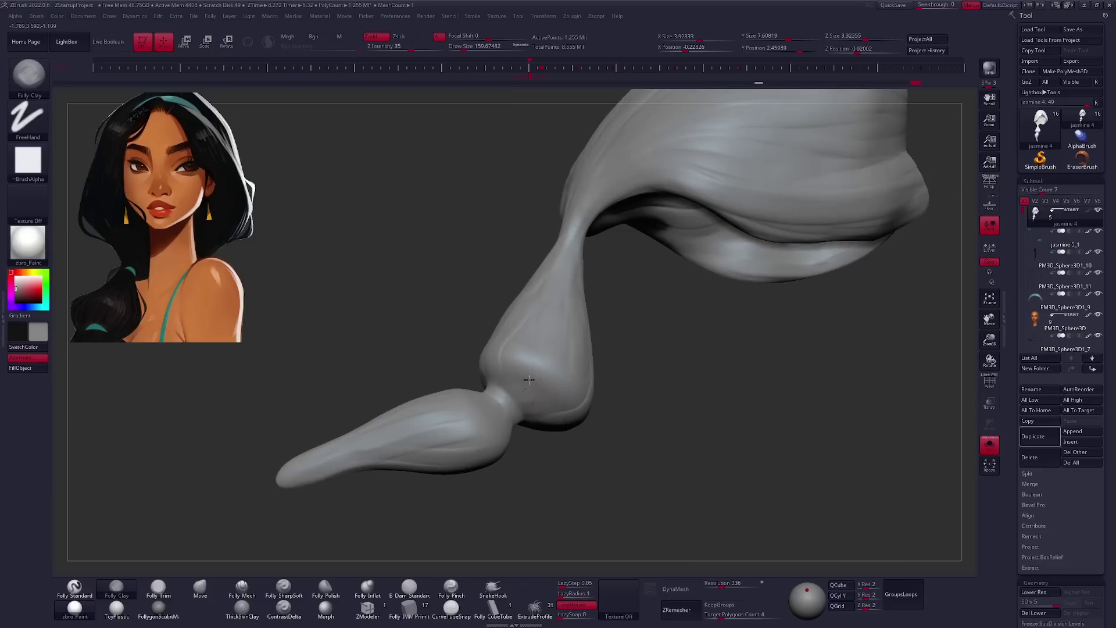
Check the rounded ponytail bulbs from several angles, then turn Solo off for the full bust.
right_drag(556, 356, 609, 315)
mouse_move(575, 351)
right_down()
mouse_move(640, 366)
mouse_move(572, 283)
mouse_move(561, 344)
right_up()
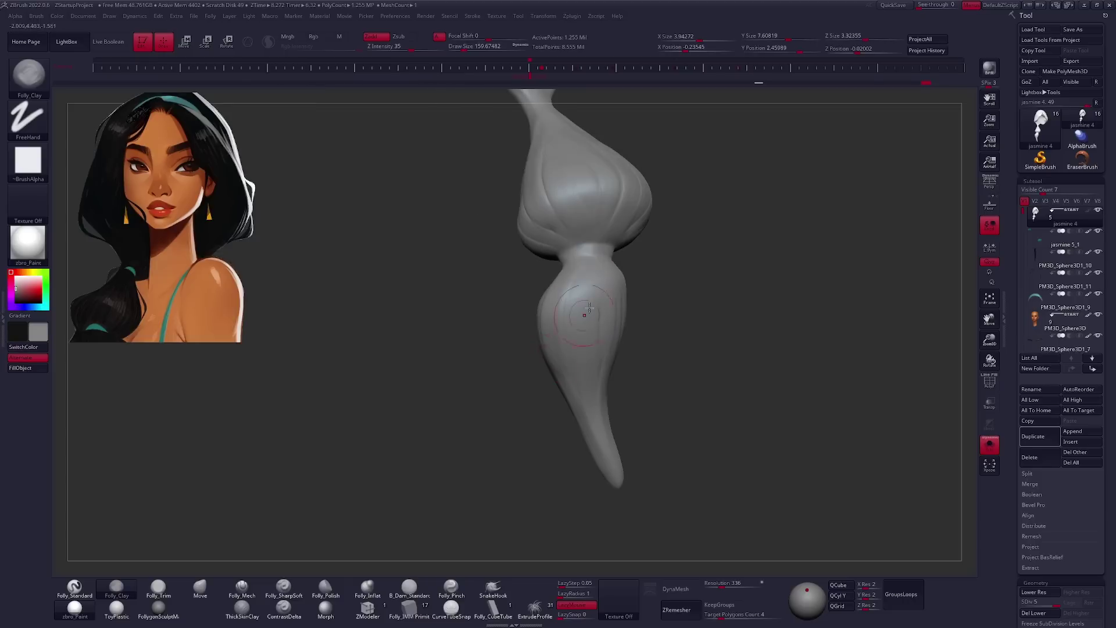
right_drag(579, 381, 555, 290)
right_drag(565, 369, 557, 264)
right_drag(562, 305, 581, 325)
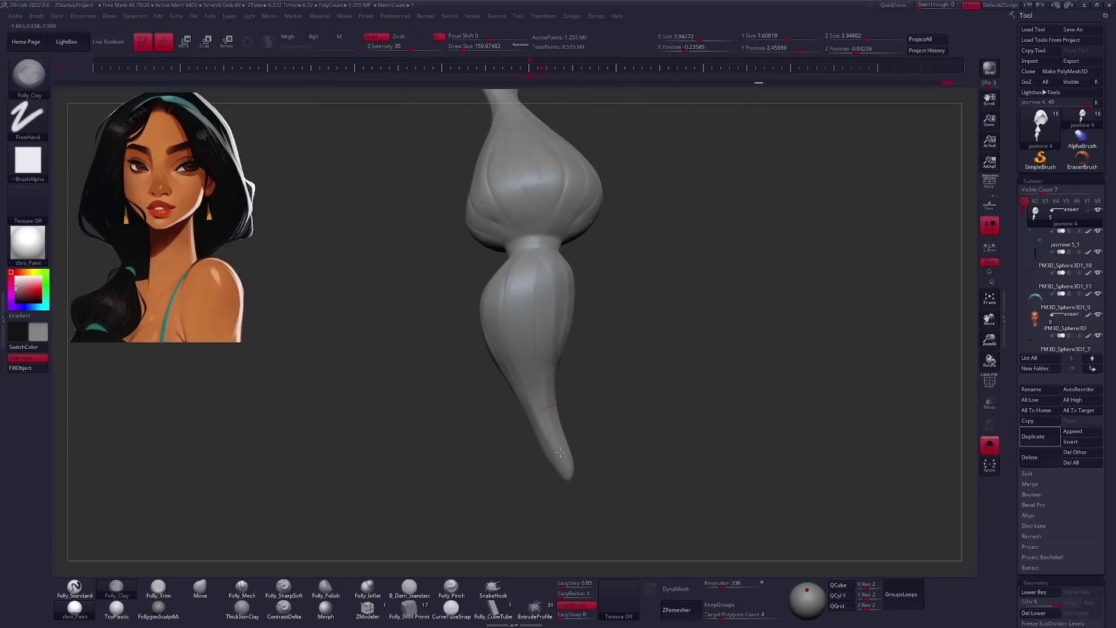
key(ctrl+shift+s)
right_drag(726, 361, 759, 374)
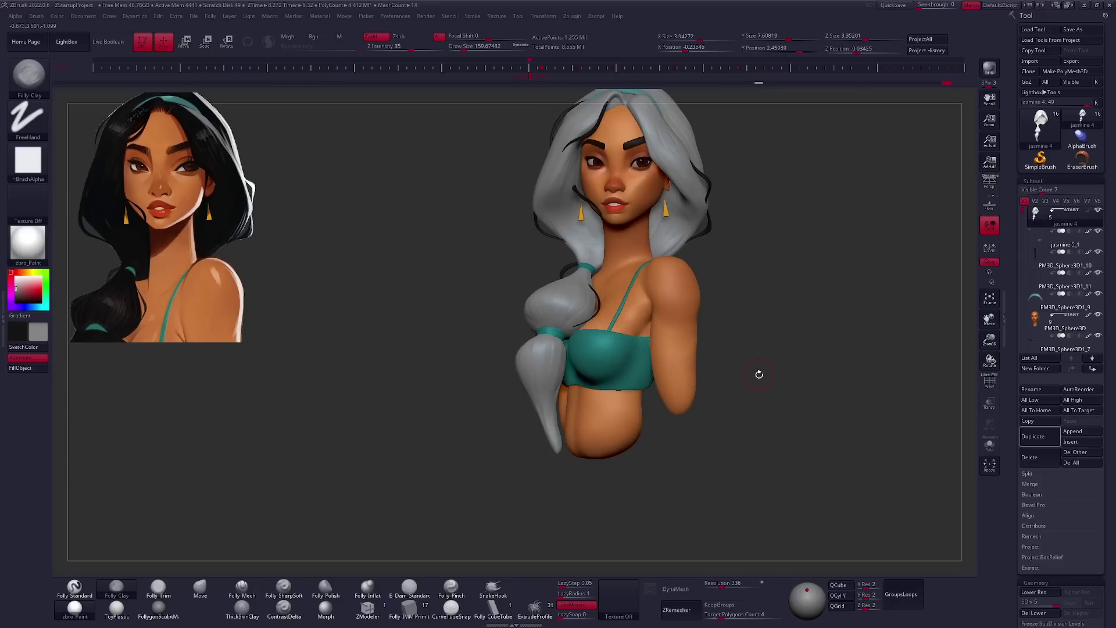
Switch to Folly_SharpSoft, solo the hair, and carve grooves into the ponytail bulbs.
click(297, 591)
key(ctrl+shift+s)
ctrl+right_drag(534, 372, 536, 419)
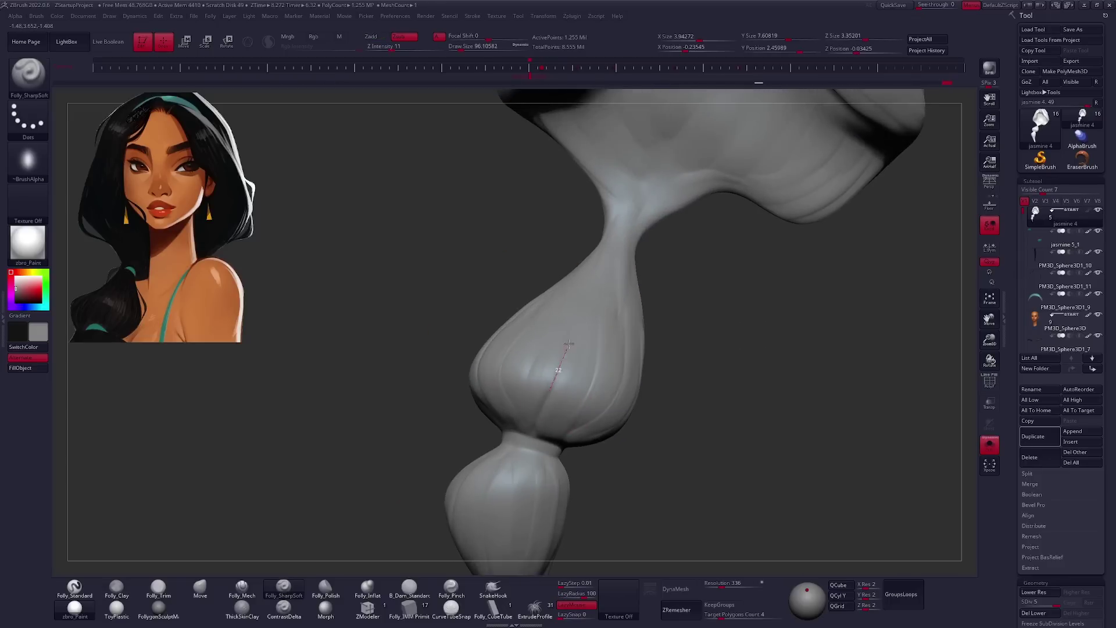
right_drag(607, 331, 525, 402)
mouse_move(598, 278)
right_down()
mouse_move(645, 239)
mouse_move(526, 352)
mouse_move(507, 354)
mouse_move(545, 335)
mouse_move(472, 373)
right_up()
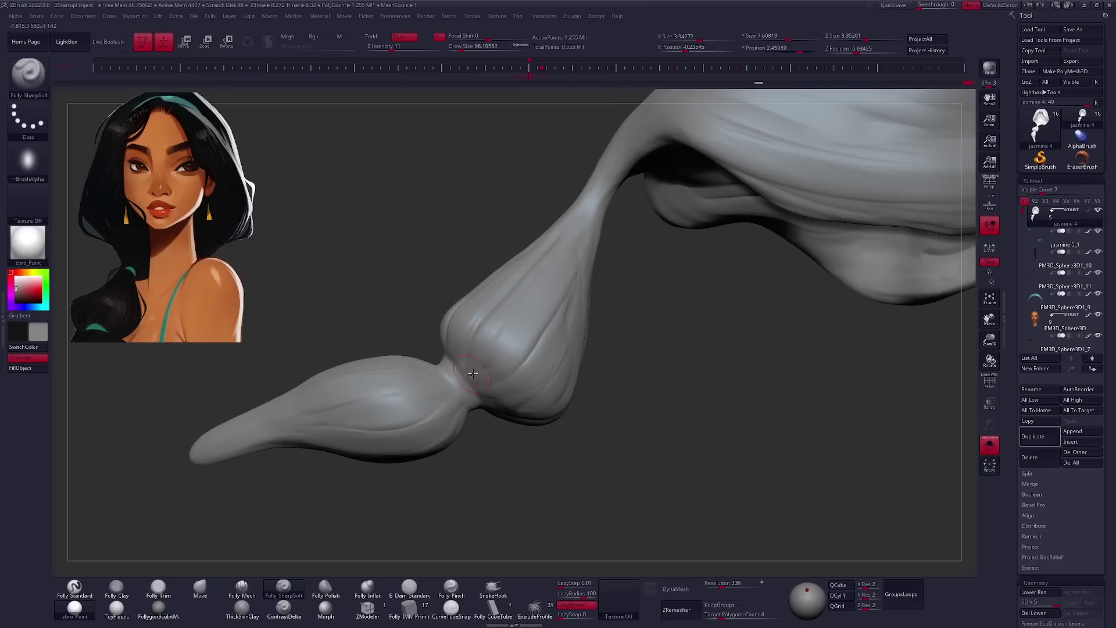
right_drag(592, 235, 473, 372)
mouse_move(581, 261)
right_down()
mouse_move(643, 410)
mouse_move(568, 354)
mouse_move(556, 406)
mouse_move(574, 239)
right_up()
mouse_move(590, 357)
right_down()
mouse_move(576, 256)
mouse_move(567, 370)
right_up()
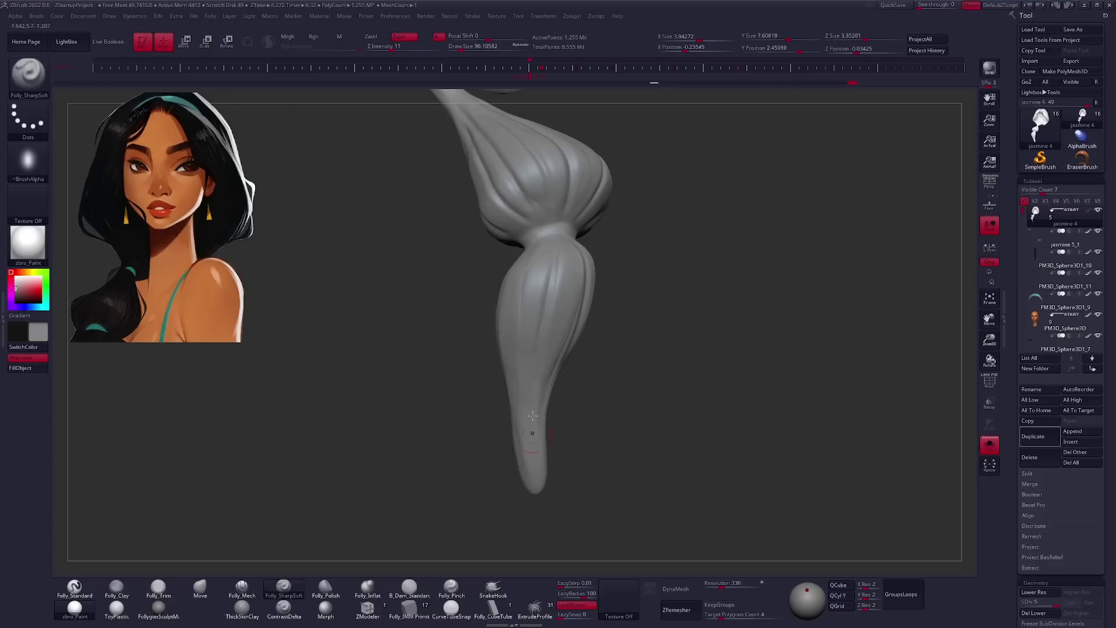
right_drag(540, 471, 596, 308)
mouse_move(573, 370)
right_down()
mouse_move(650, 386)
mouse_move(627, 375)
mouse_move(616, 290)
right_up()
Carve strand grooves where the hair mass gathers into the ponytail, toggling Solo to compare.
key(ctrl+shift+s)
key(ctrl+shift+s)
key(ctrl+shift+s)
mouse_move(458, 390)
right_down()
mouse_move(583, 294)
mouse_move(520, 216)
right_up()
key(ctrl+shift+s)
mouse_move(530, 295)
right_down()
mouse_move(557, 303)
mouse_move(540, 212)
right_up()
key(ctrl+shift+s)
key(ctrl+shift+s)
key(space)
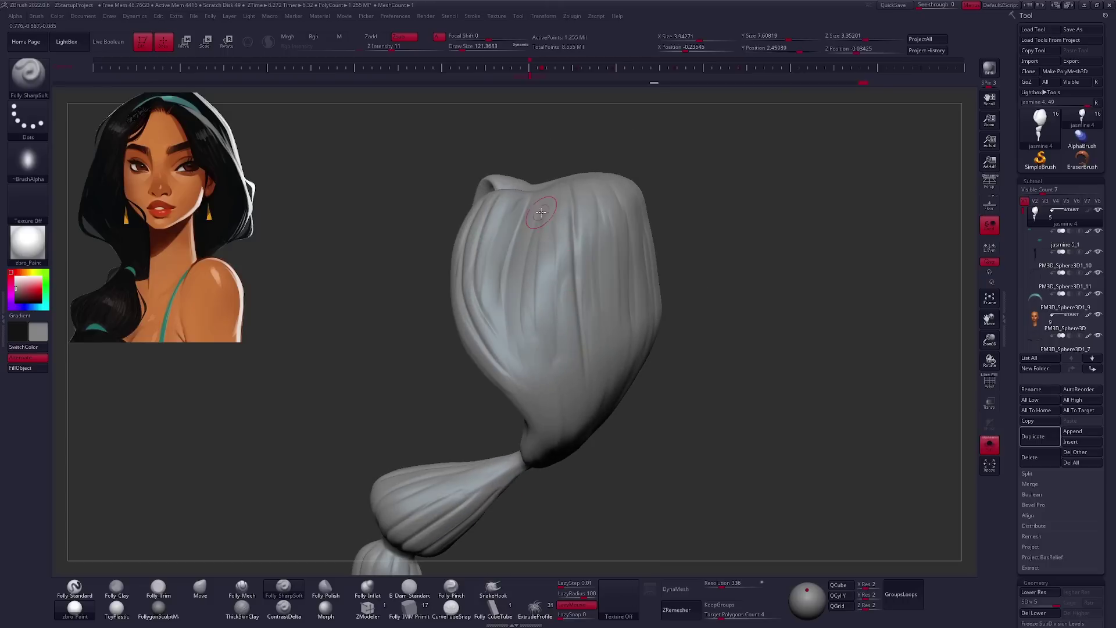
mouse_move(563, 429)
right_down()
mouse_move(527, 296)
mouse_move(569, 412)
mouse_move(571, 240)
right_up()
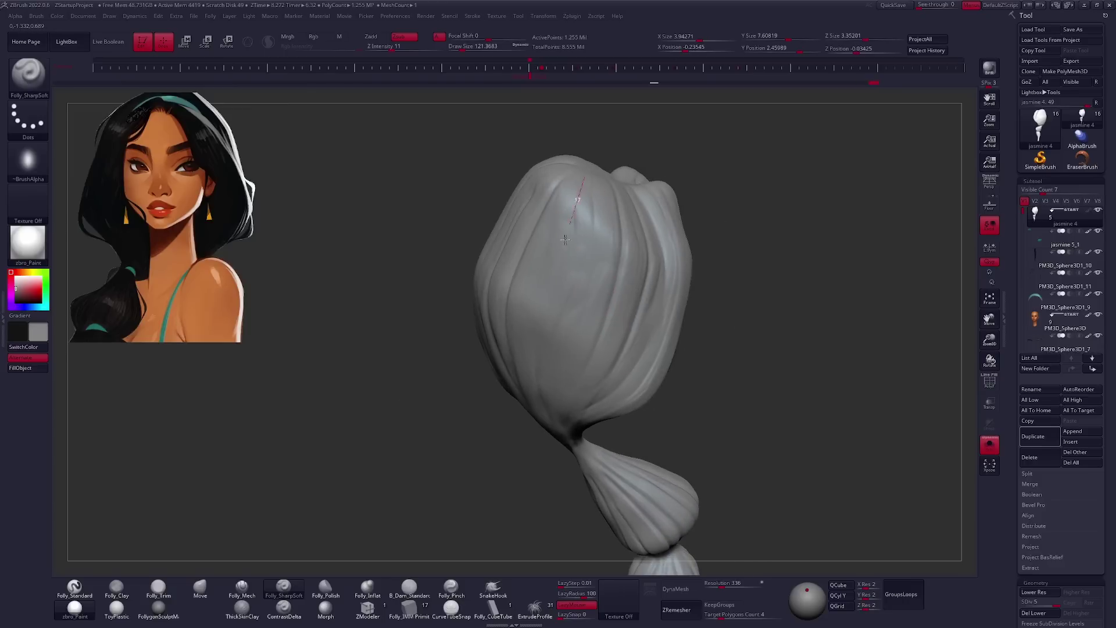
right_drag(574, 284, 610, 302)
click(989, 444)
mouse_move(737, 368)
right_down()
mouse_move(616, 311)
mouse_move(565, 339)
mouse_move(587, 396)
mouse_move(643, 424)
mouse_move(565, 366)
mouse_move(533, 183)
right_up()
Check the grooved hair in and out of Solo, ending on the full bust front-on.
key(shift+s)
key(shift+s)
key(shift+s)
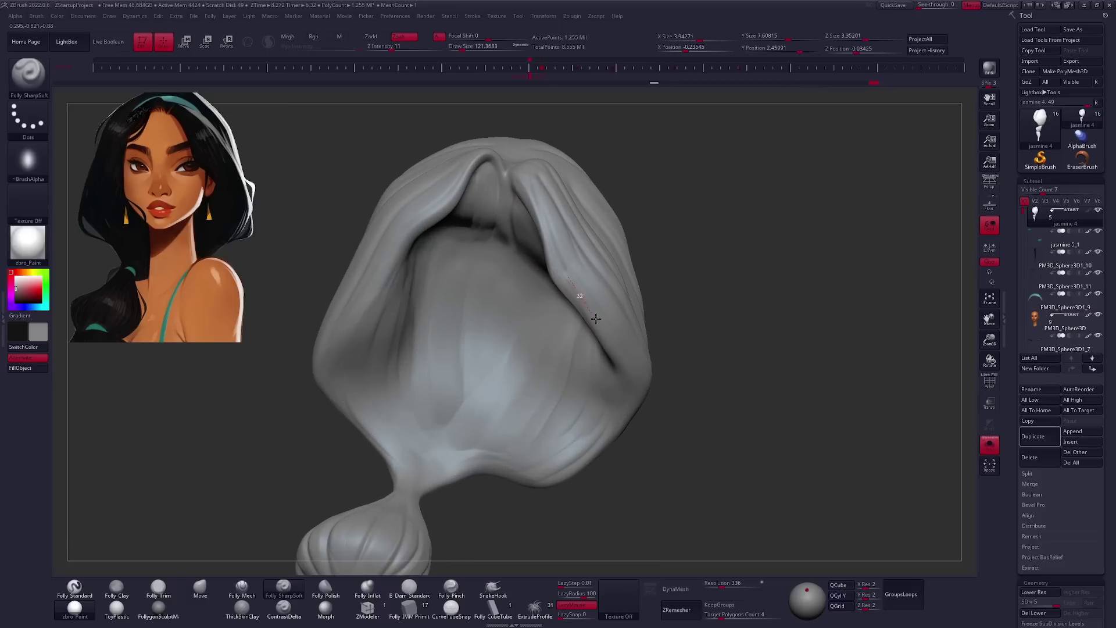
key(shift+s)
key(shift+s)
mouse_move(602, 406)
right_down()
mouse_move(556, 420)
mouse_move(545, 226)
right_up()
key(shift+s)
key(shift+s)
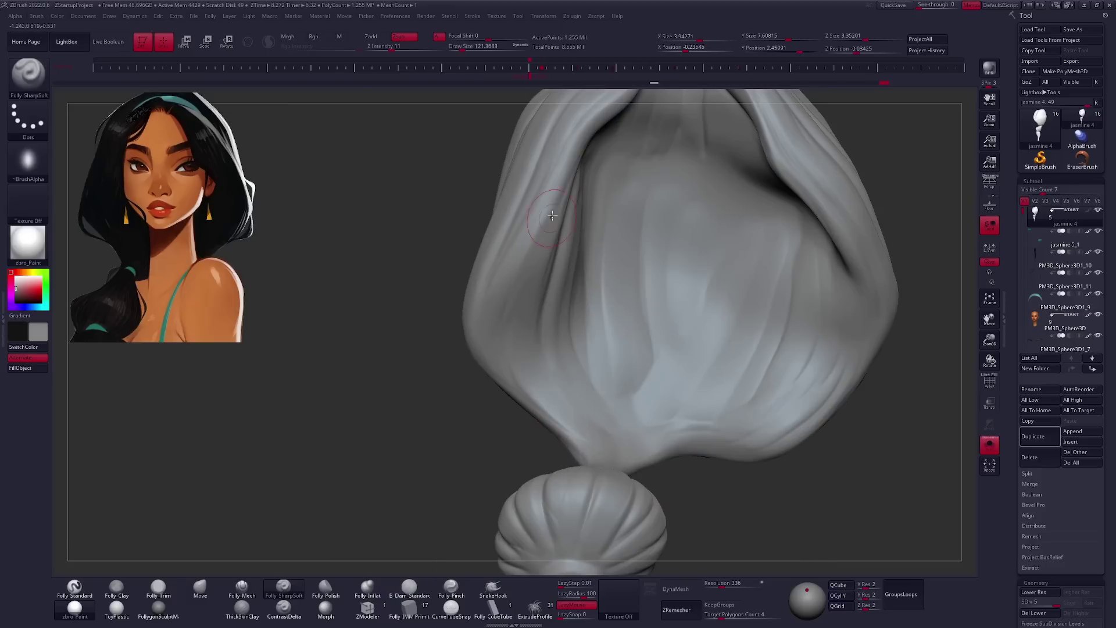
key(shift+s)
key(shift+s)
right_drag(593, 456, 590, 390)
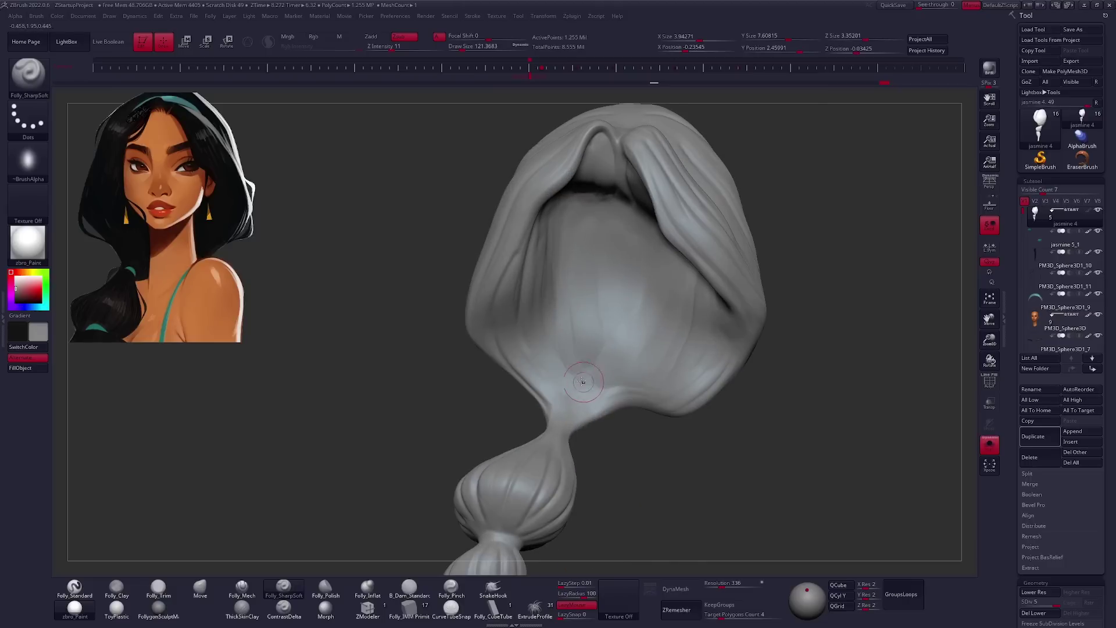
right_drag(607, 309, 701, 347)
key(shift+s)
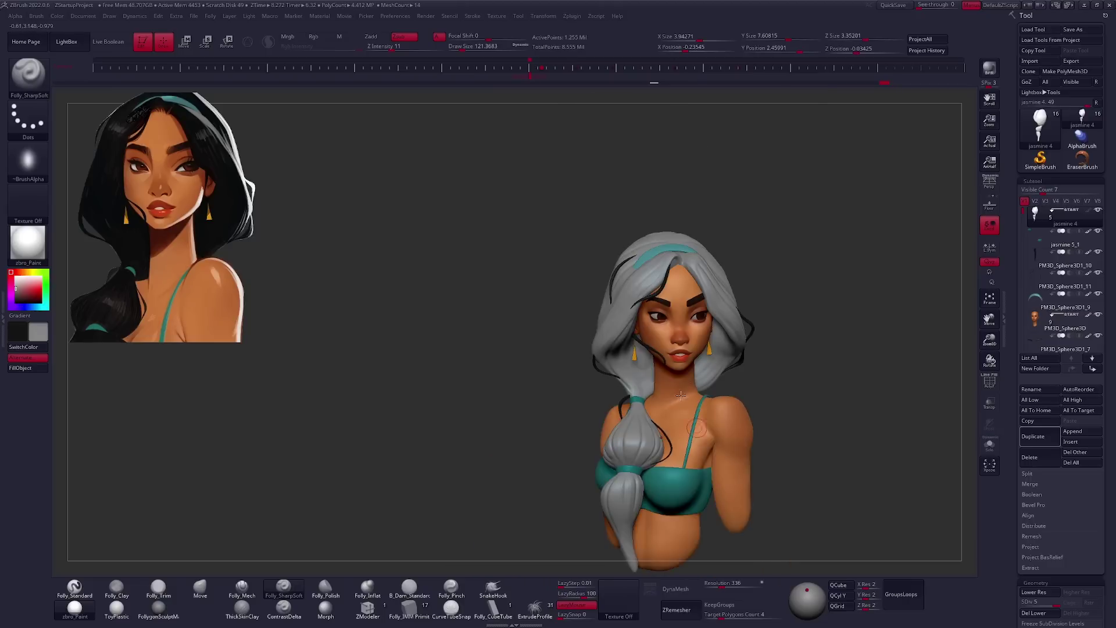
key(shift+s)
key(shift+s)
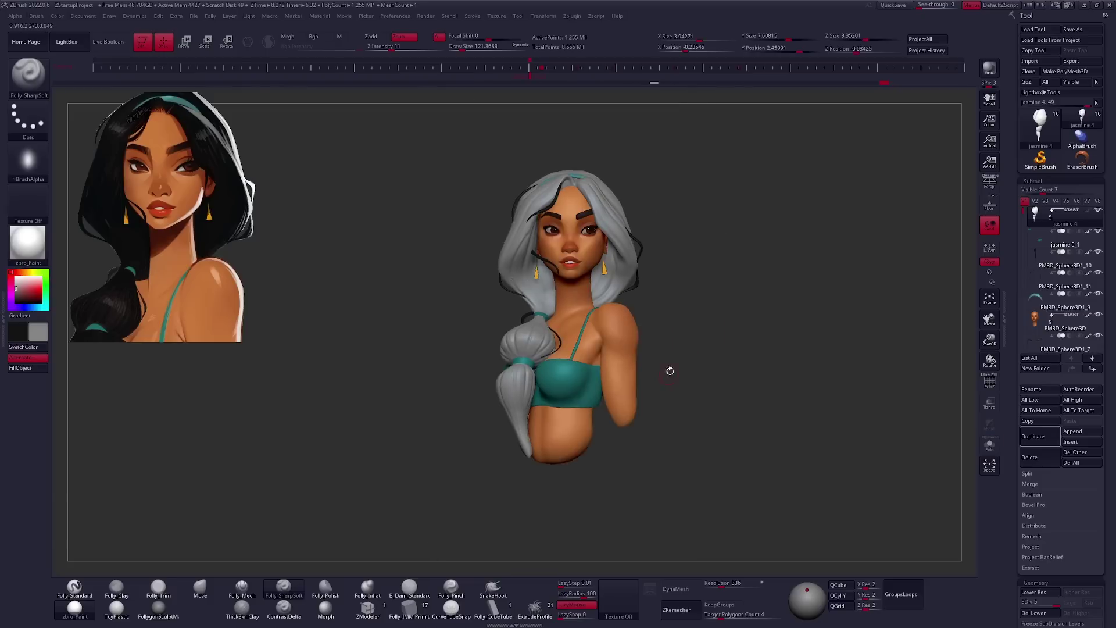
key(shift+s)
right_drag(654, 430, 651, 384)
key(shift+s)
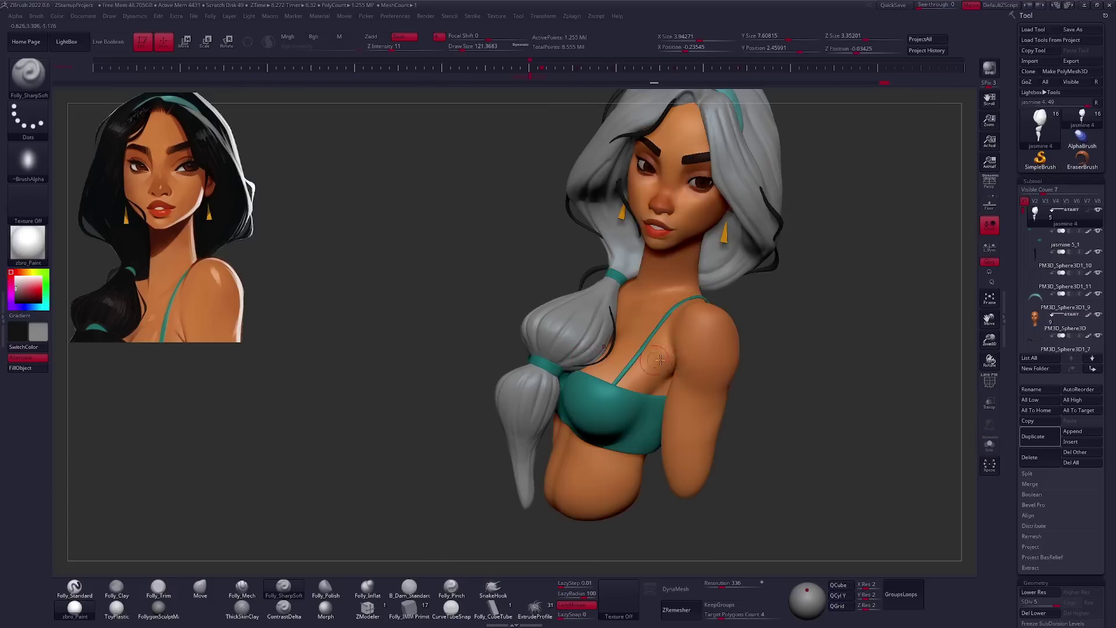
right_drag(690, 397, 527, 350)
key(shift+s)
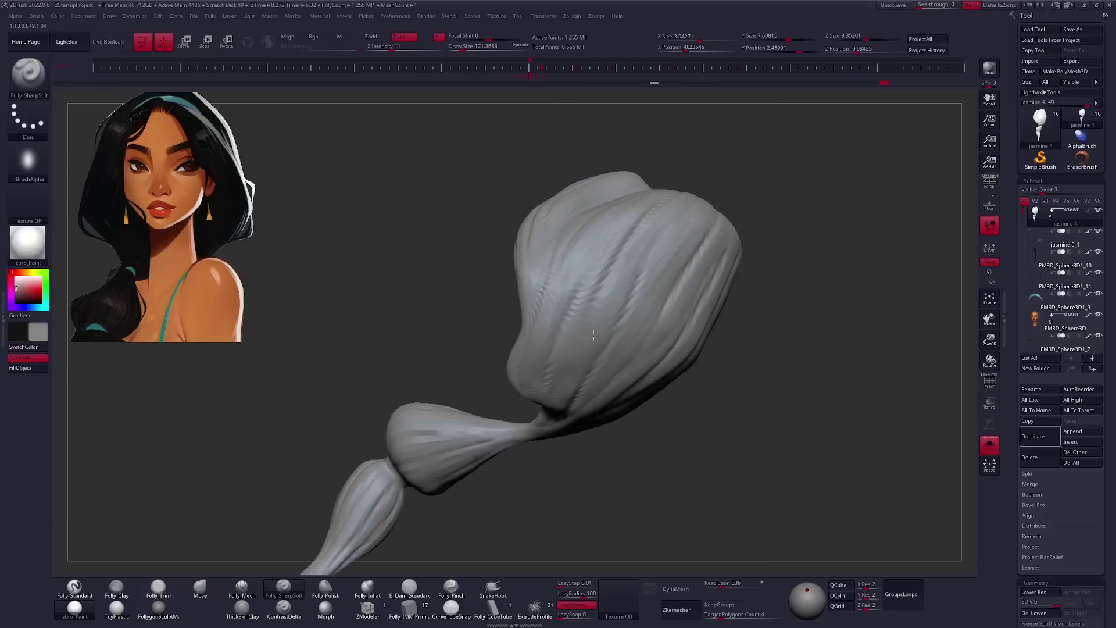
Carve strand grooves across the upper hair mass with Folly_Mech, resizing the brush.
mouse_move(559, 124)
right_down()
mouse_move(574, 299)
mouse_move(601, 232)
right_up()
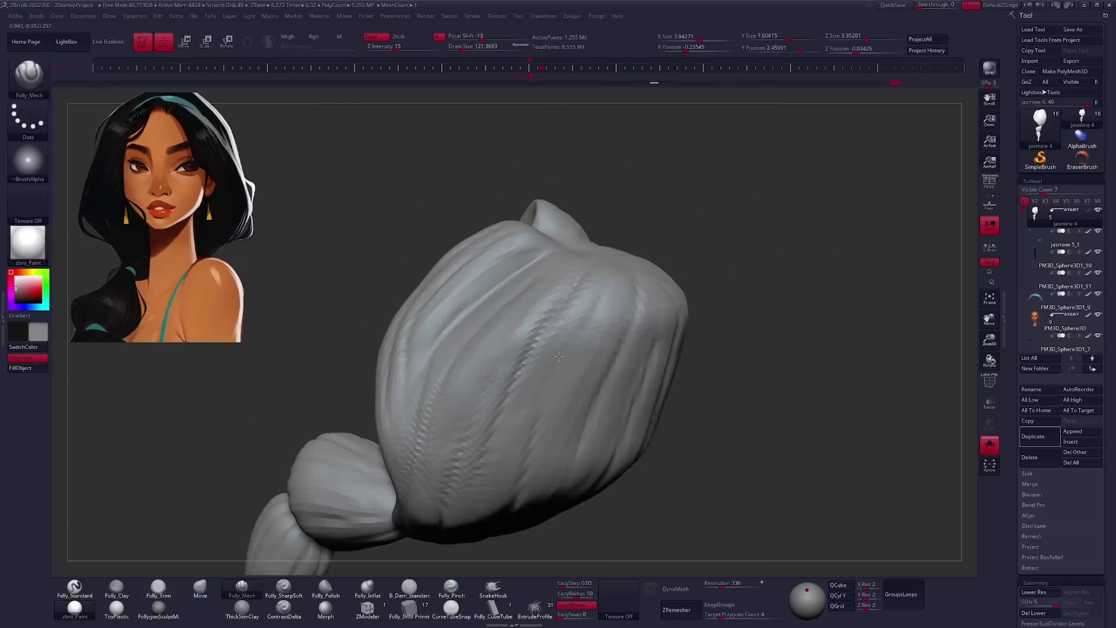
right_drag(488, 462, 486, 425)
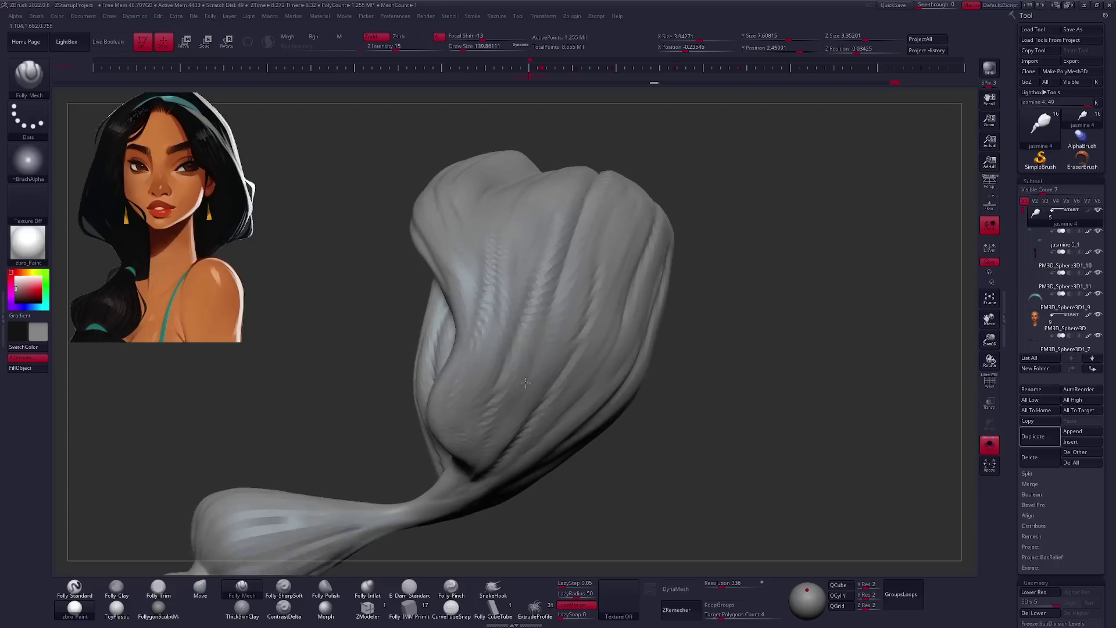
right_drag(575, 213, 498, 222)
right_drag(447, 399, 550, 170)
right_click(507, 279)
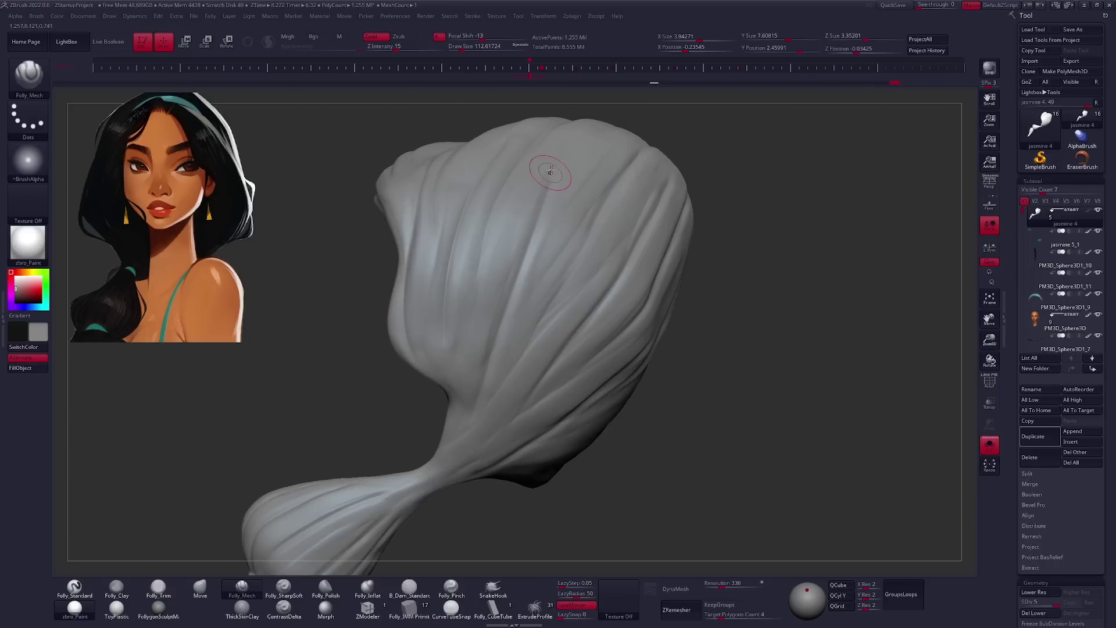
right_drag(494, 339, 534, 331)
right_drag(599, 214, 693, 254)
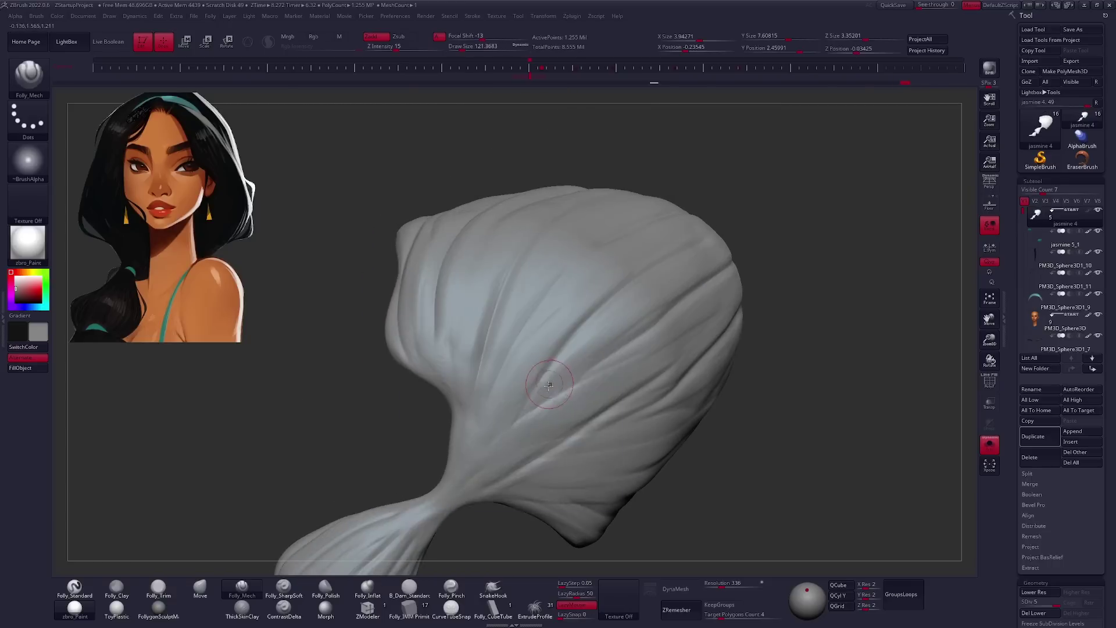
mouse_move(540, 418)
right_down()
mouse_move(639, 333)
mouse_move(588, 218)
right_up()
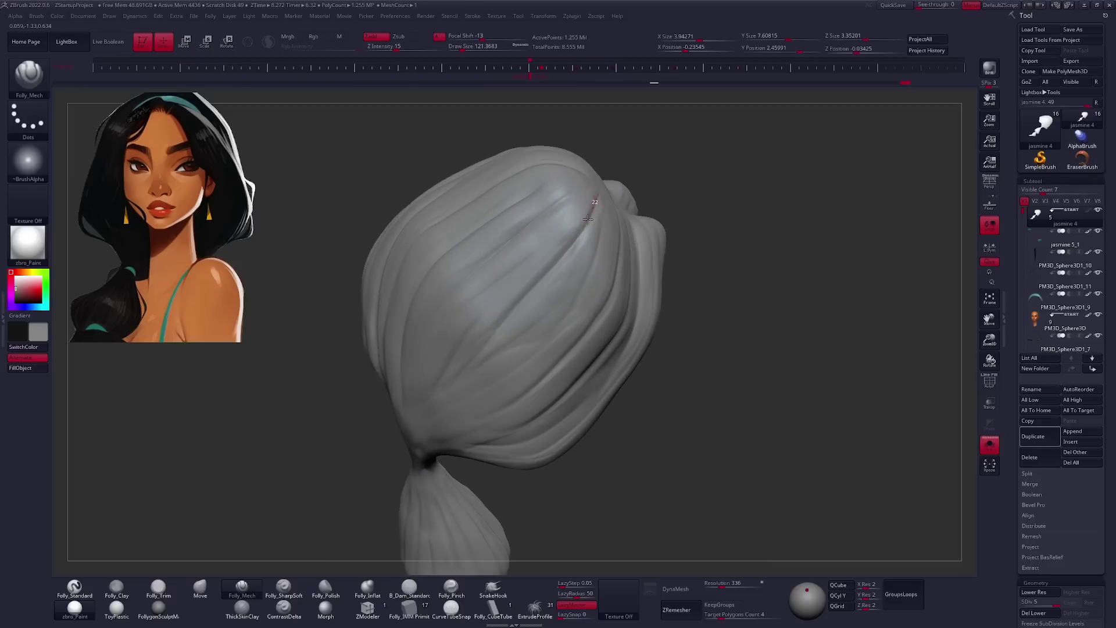
right_drag(468, 386, 630, 219)
mouse_move(509, 401)
right_down()
mouse_move(659, 221)
mouse_move(567, 349)
mouse_move(556, 399)
mouse_move(613, 262)
right_up()
right_drag(481, 389, 674, 214)
Groove the lower braid bulbs and tapered tip, then return to the full bust front-on.
right_drag(557, 343, 574, 311)
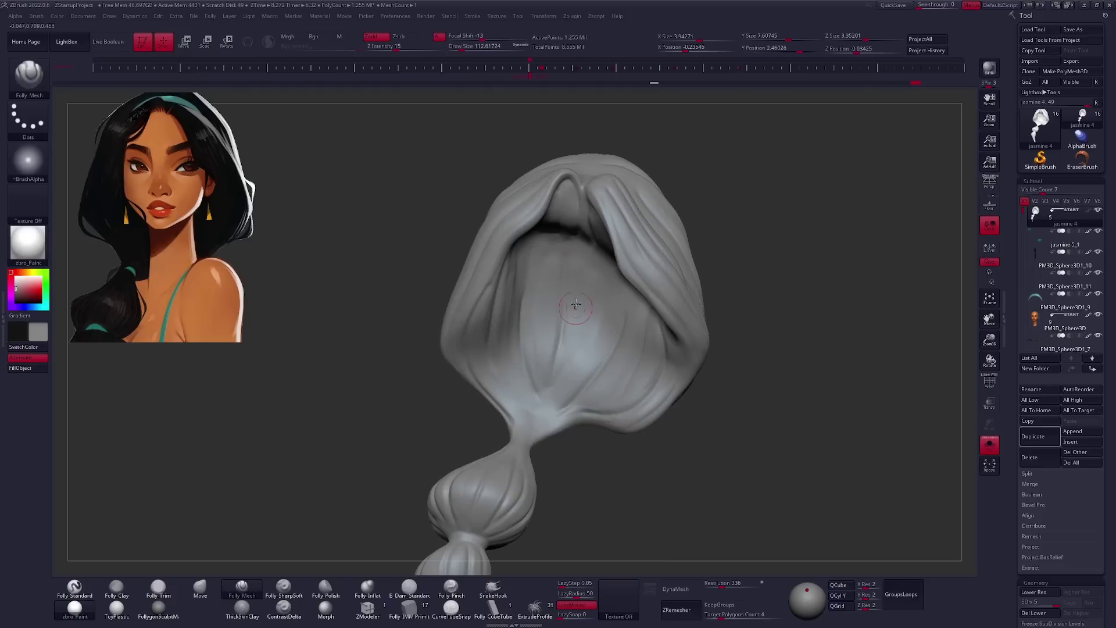
right_drag(568, 248, 567, 404)
right_drag(581, 347, 464, 273)
mouse_move(509, 370)
right_down()
mouse_move(474, 307)
mouse_move(510, 214)
right_up()
mouse_move(543, 394)
right_down()
mouse_move(660, 381)
mouse_move(598, 380)
right_up()
key(f)
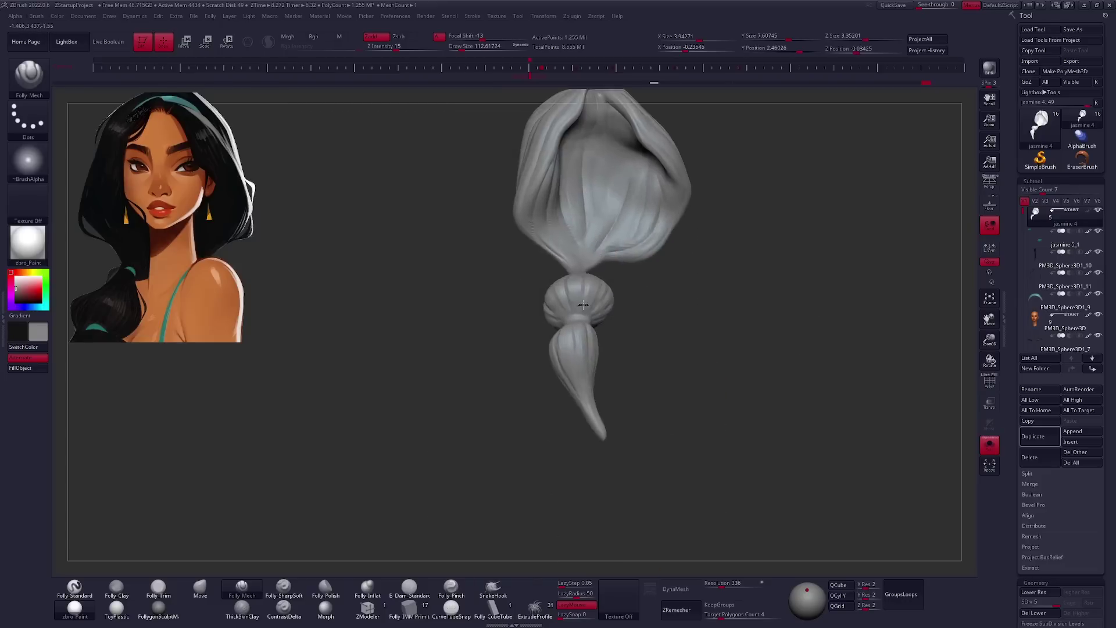
ctrl+right_drag(664, 254, 574, 349)
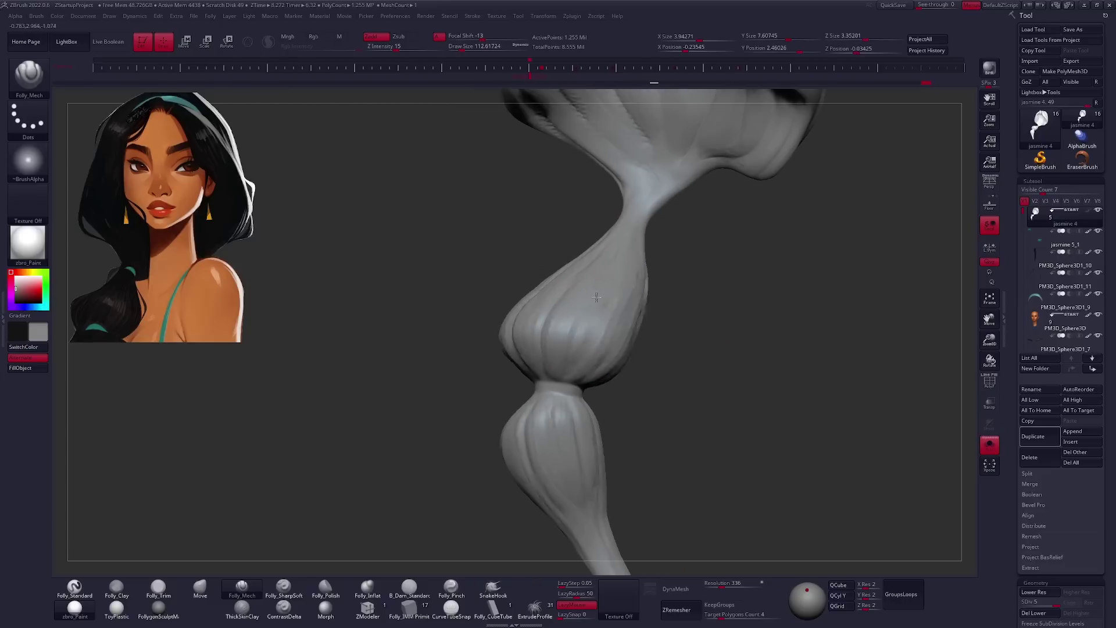
right_drag(604, 290, 514, 397)
mouse_move(593, 303)
right_down()
mouse_move(528, 312)
mouse_move(510, 364)
mouse_move(521, 320)
mouse_move(592, 329)
mouse_move(463, 377)
right_up()
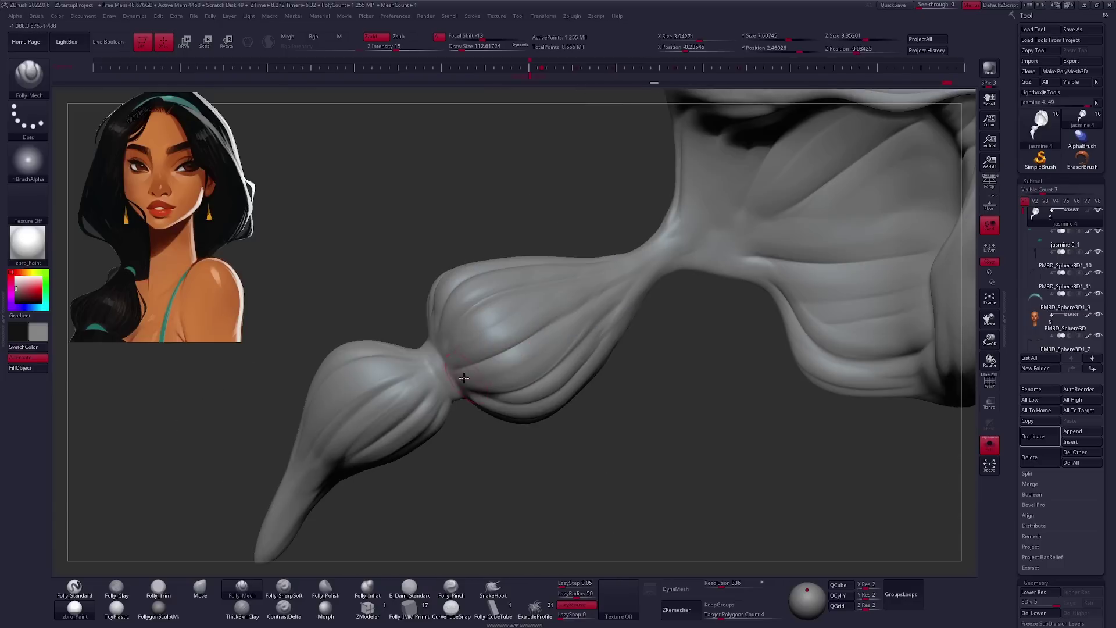
right_drag(534, 352, 521, 340)
mouse_move(516, 452)
right_down()
mouse_move(497, 366)
mouse_move(580, 296)
right_up()
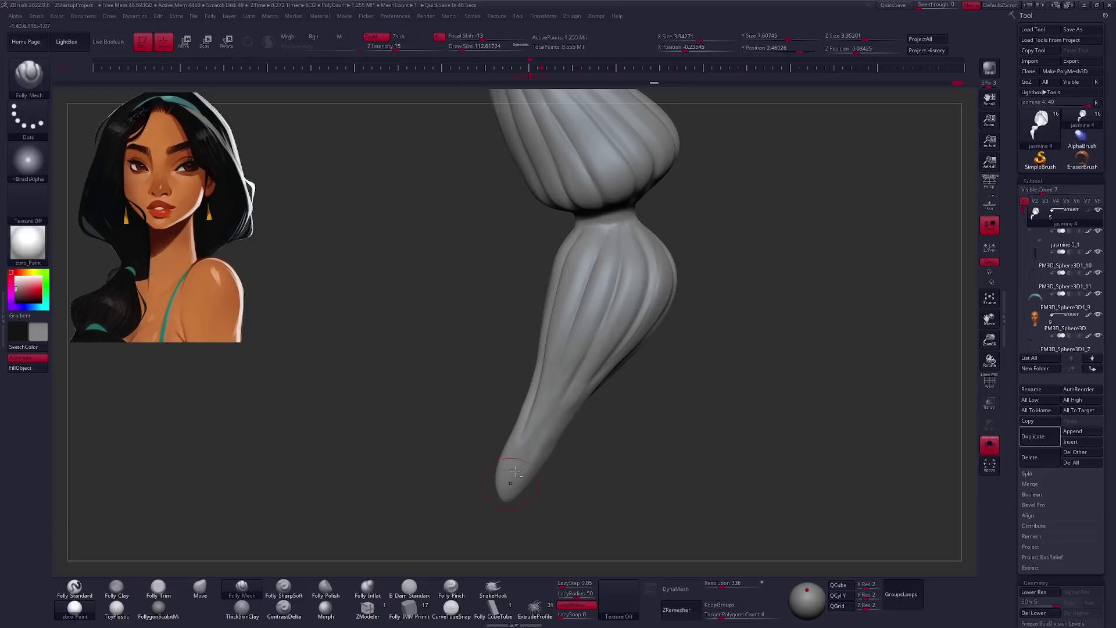
right_drag(514, 471, 700, 369)
key(shift+ctrl+s)
shift+right_drag(625, 369, 597, 396)
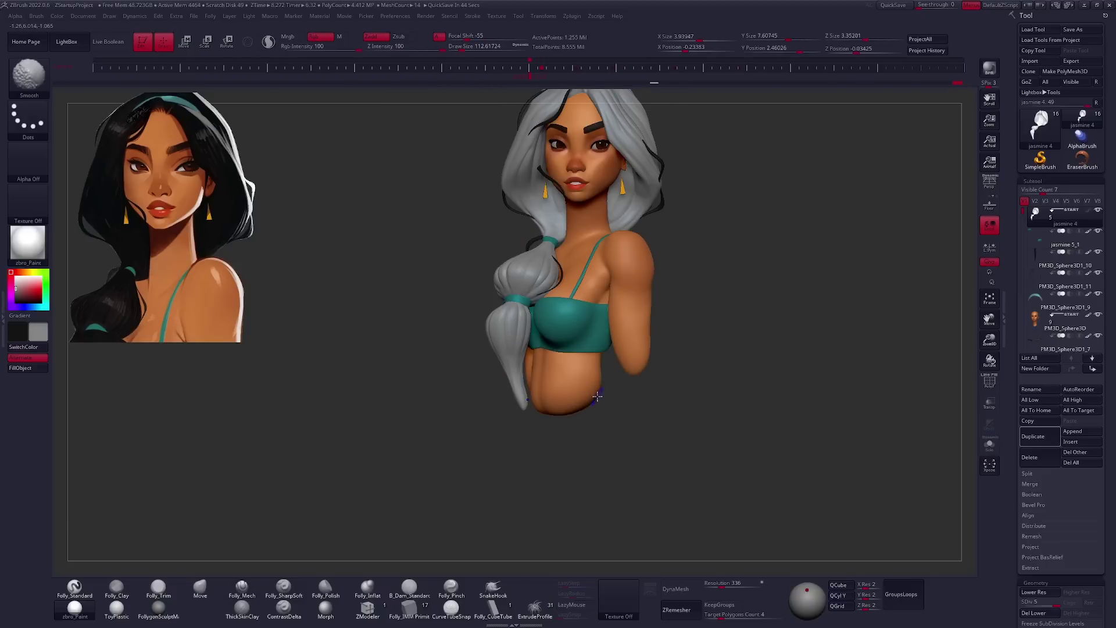
Flatten the ponytail's upper mass with Folly_Trim and Shift-smooth its surface.
key(shift+ctrl+s)
mouse_move(632, 336)
right_down()
mouse_move(502, 335)
mouse_move(523, 325)
mouse_move(552, 349)
mouse_move(651, 354)
mouse_move(589, 251)
right_up()
mouse_move(571, 297)
right_down()
mouse_move(640, 239)
mouse_move(610, 312)
mouse_move(740, 332)
mouse_move(736, 344)
mouse_move(639, 291)
mouse_move(514, 262)
mouse_move(568, 318)
mouse_move(537, 256)
right_up()
key(ctrl+shift+s)
key(t)
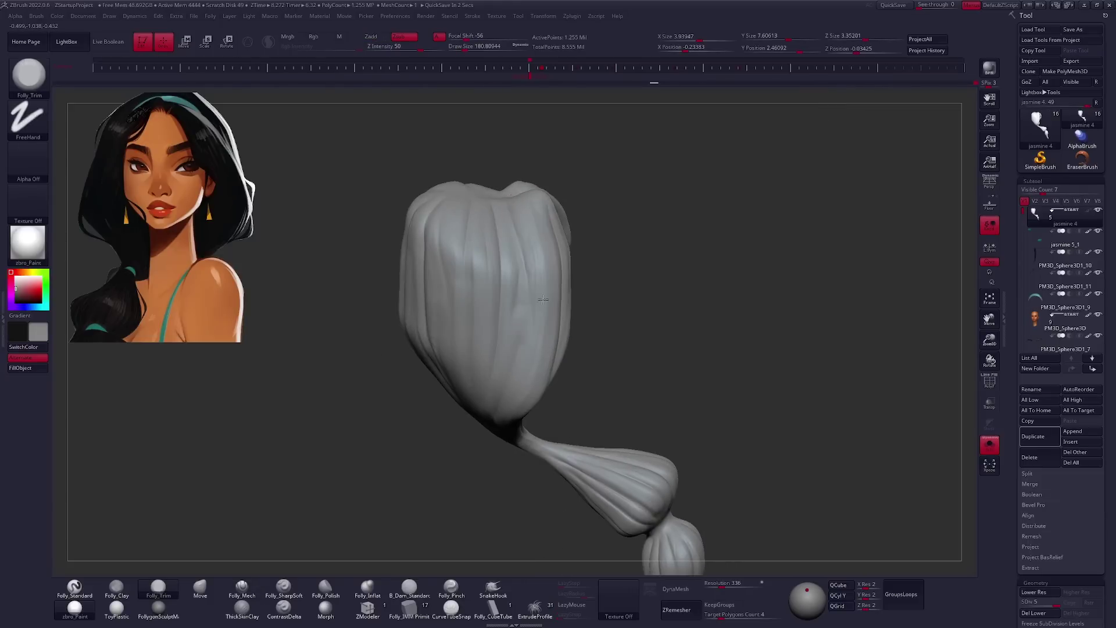
right_drag(668, 382, 657, 364)
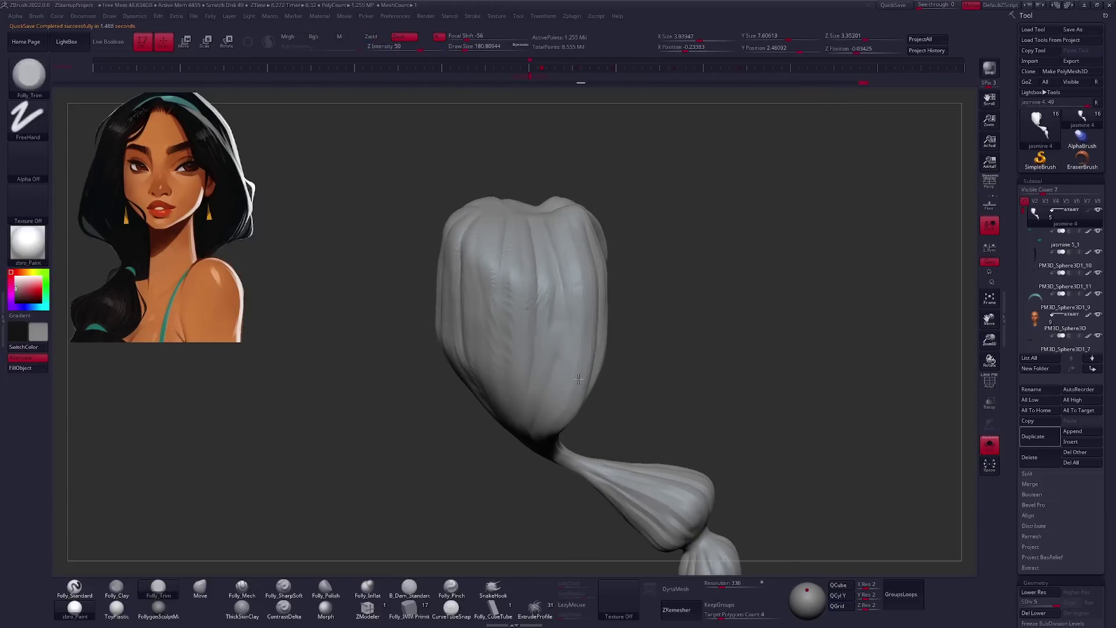
shift+right_drag(579, 378, 569, 249)
mouse_move(558, 318)
right_down()
mouse_move(555, 343)
mouse_move(586, 185)
mouse_move(563, 247)
mouse_move(565, 211)
mouse_move(544, 259)
mouse_move(559, 219)
mouse_move(660, 382)
mouse_move(625, 378)
mouse_move(757, 354)
mouse_move(570, 198)
right_up()
Deepen strand grooves along the braid bulbs and tapered tail with Folly_Mech.
key(space)
key(f)
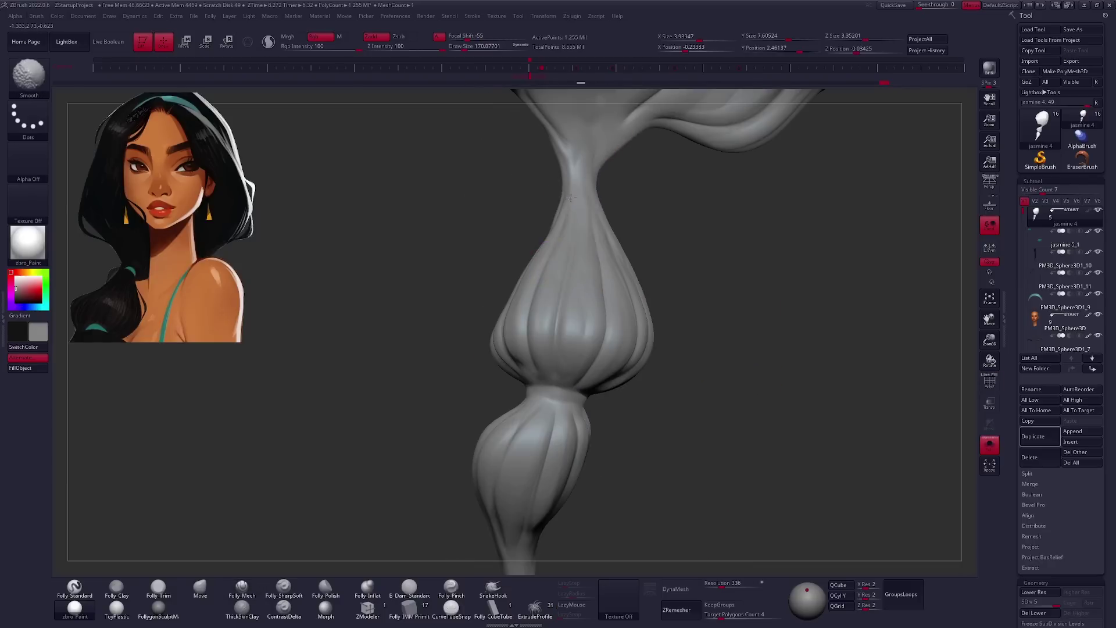
mouse_move(616, 314)
right_down()
mouse_move(483, 217)
mouse_move(584, 183)
right_up()
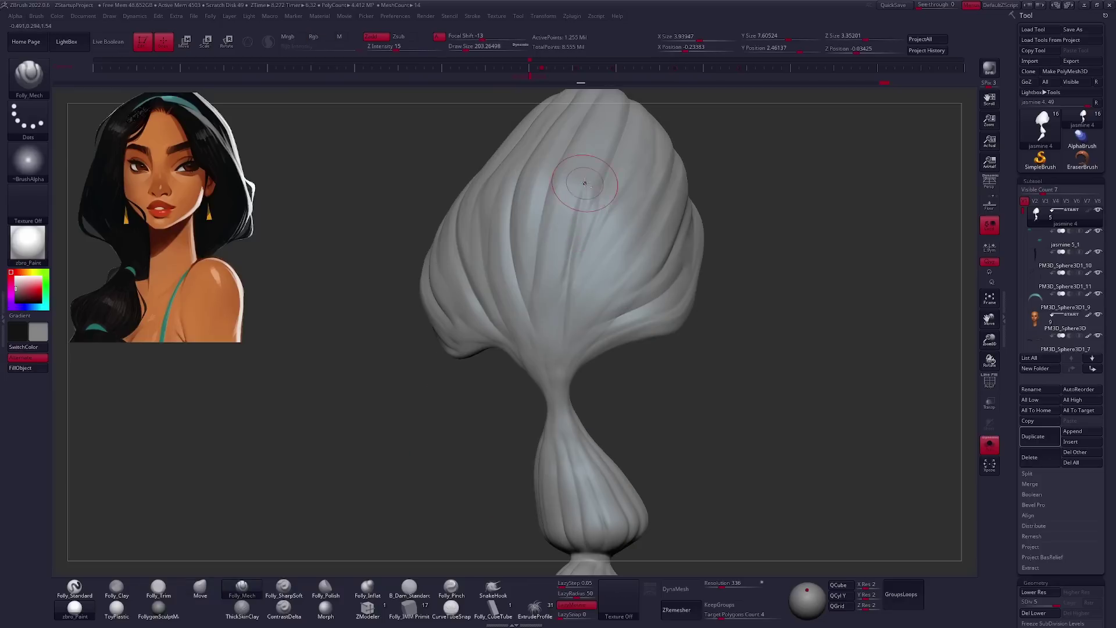
mouse_move(568, 347)
right_down()
mouse_move(520, 164)
mouse_move(546, 245)
mouse_move(644, 421)
mouse_move(700, 351)
mouse_move(636, 382)
right_up()
key(ctrl+shift+s)
key(ctrl+shift+s)
right_drag(512, 285, 556, 266)
mouse_move(510, 430)
right_down()
mouse_move(522, 362)
mouse_move(576, 287)
right_up()
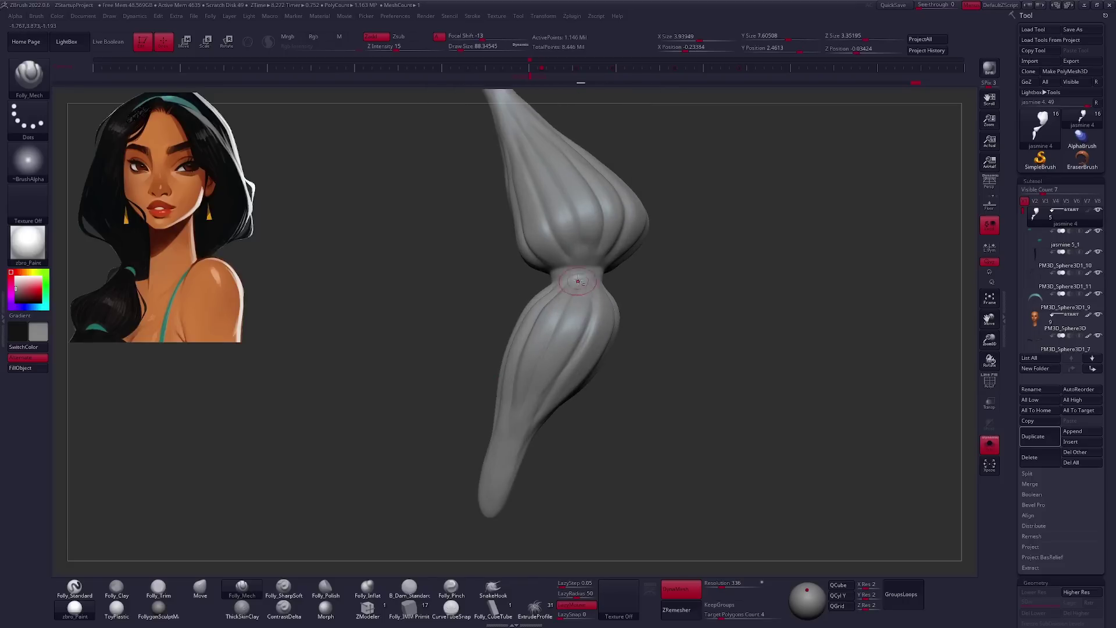
Refine grooves at the ponytail's constriction between bulbs, checking against the whole bust.
right_drag(502, 422, 554, 383)
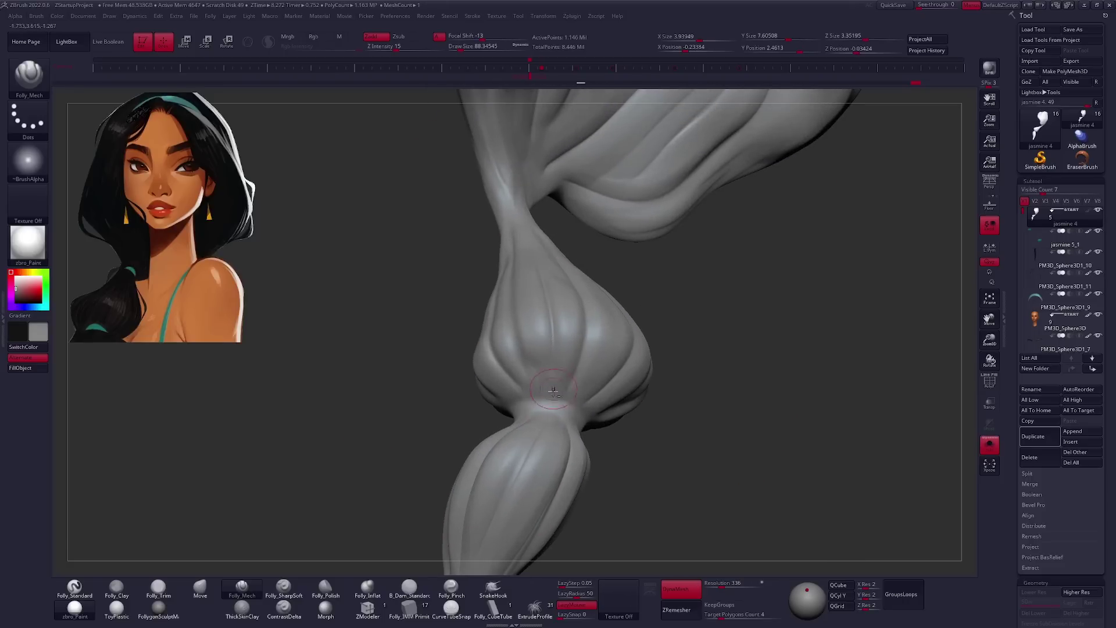
right_drag(538, 266, 566, 345)
mouse_move(569, 409)
right_down()
mouse_move(695, 346)
mouse_move(538, 331)
right_up()
mouse_move(545, 274)
right_down()
mouse_move(503, 343)
mouse_move(523, 330)
right_up()
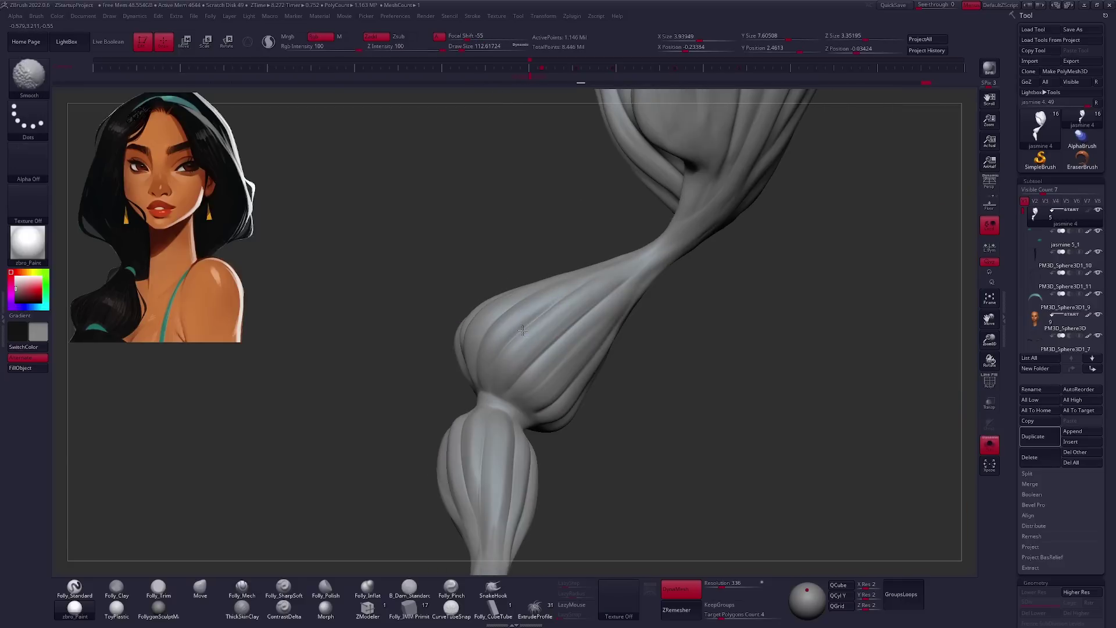
key(f)
click(989, 445)
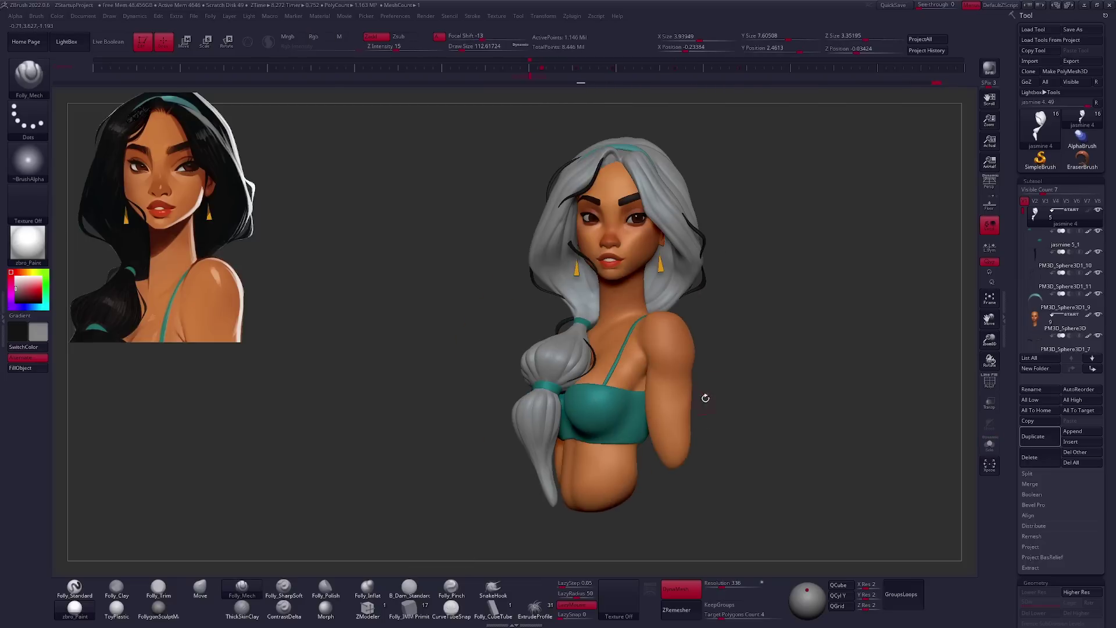
right_drag(705, 394, 757, 338)
click(989, 444)
Enlarge the brush to 112 and Shift-smooth the ponytail's upper mass.
right_click(503, 327)
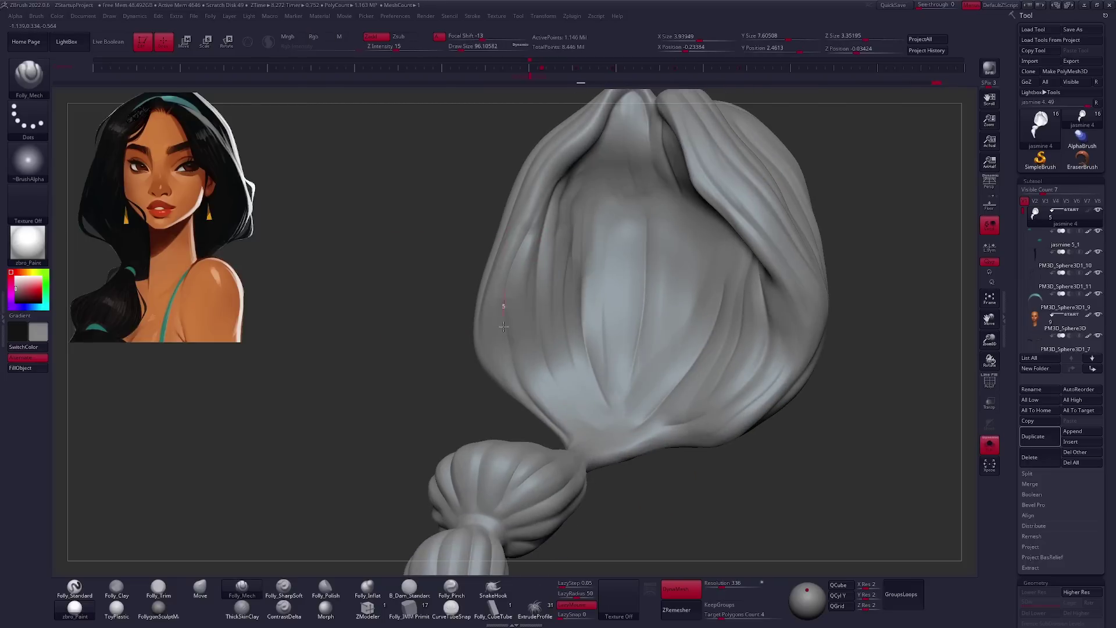
mouse_move(515, 324)
right_down()
mouse_move(558, 388)
mouse_move(583, 373)
mouse_move(513, 350)
mouse_move(559, 272)
right_up()
right_click(513, 351)
key(shift)
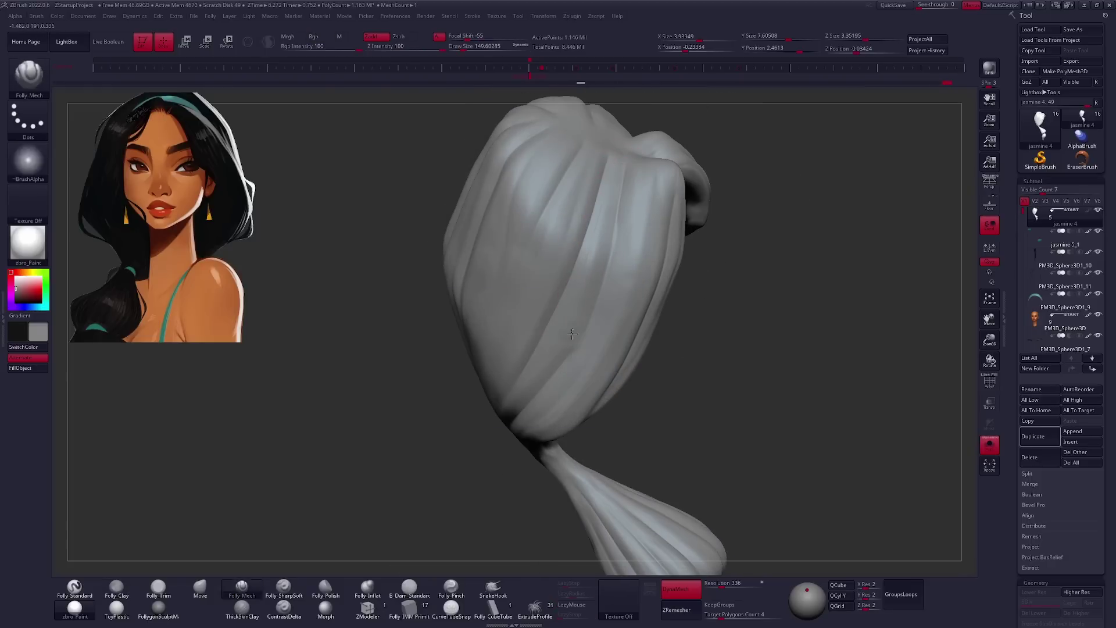
right_drag(556, 334, 459, 454)
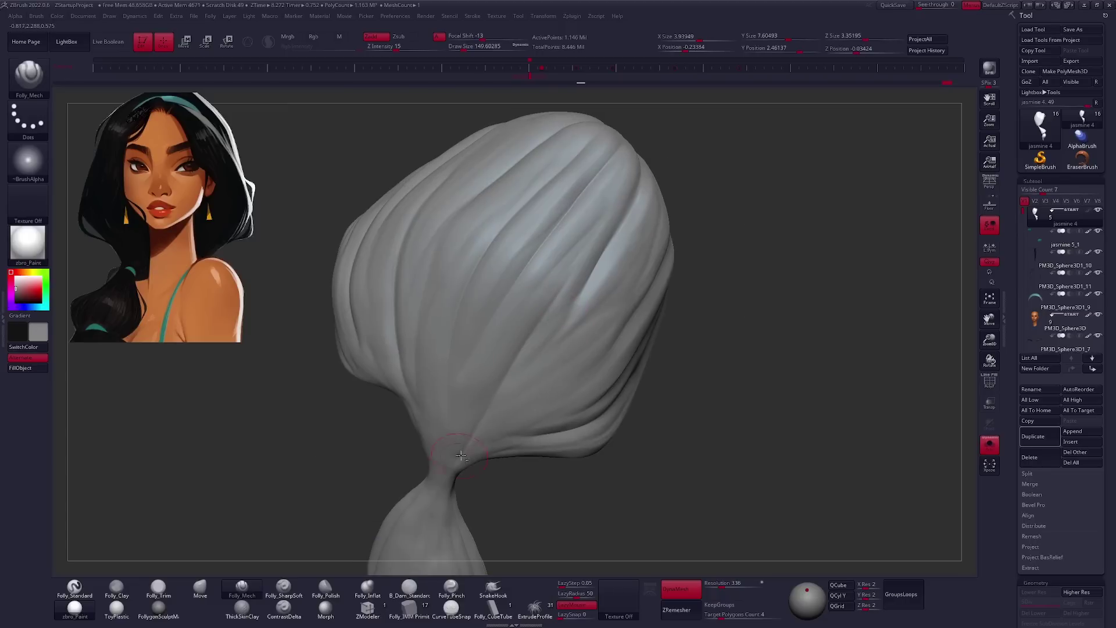
right_drag(580, 267, 651, 251)
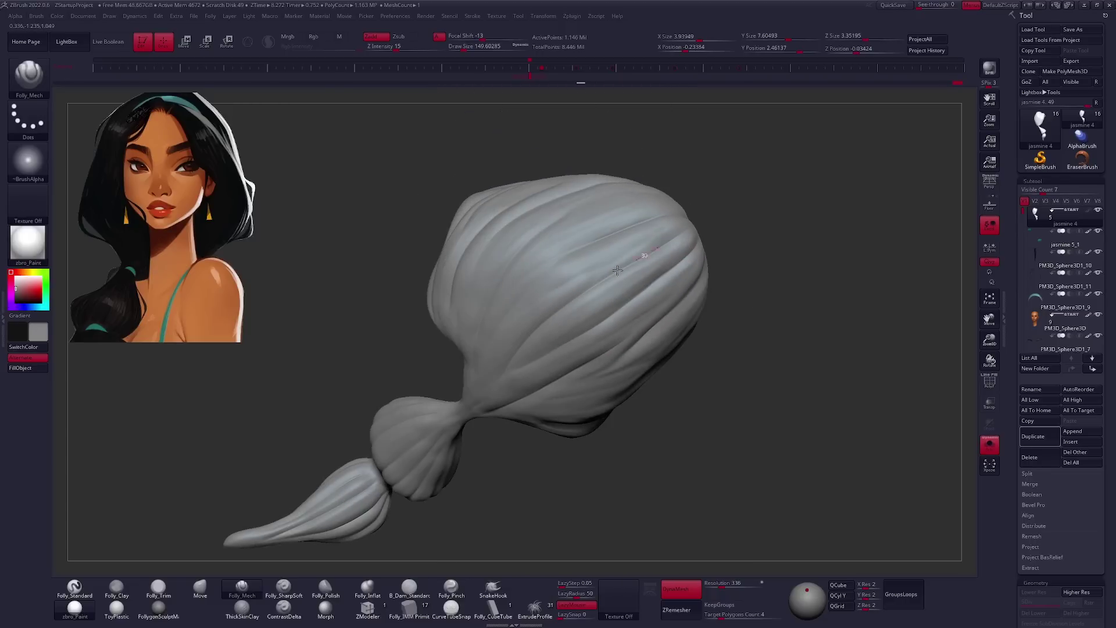
mouse_move(640, 290)
right_down()
mouse_move(605, 234)
mouse_move(589, 251)
mouse_move(703, 241)
mouse_move(498, 375)
right_up()
Sweep fresh strand grooves down the hair mass from the back of the head.
right_drag(573, 281, 579, 257)
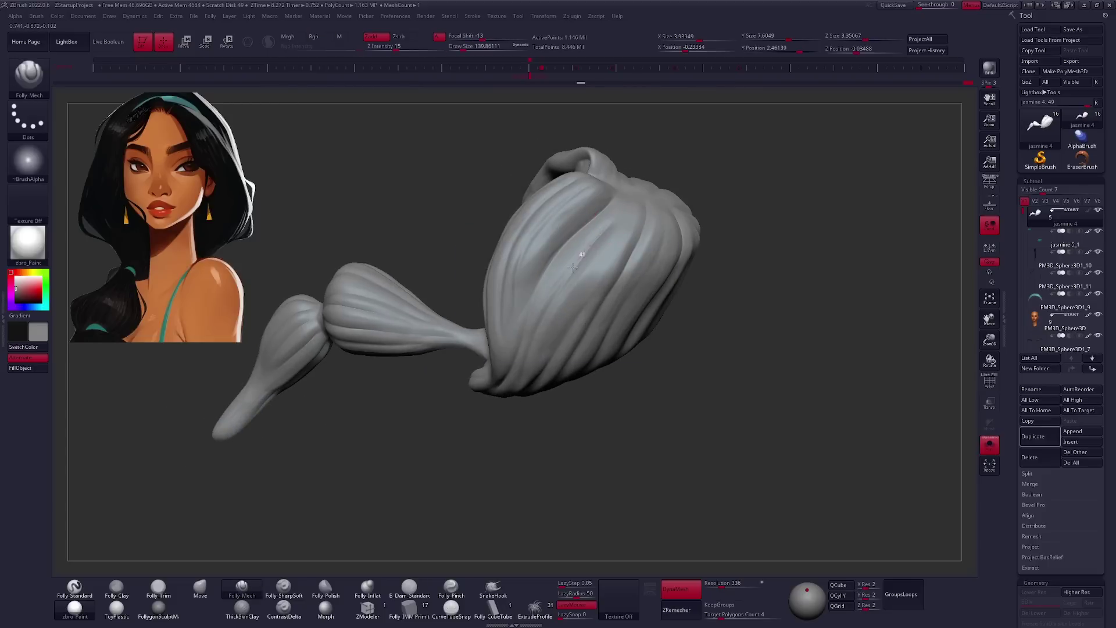
mouse_move(522, 356)
right_down()
mouse_move(599, 231)
mouse_move(513, 265)
mouse_move(652, 337)
mouse_move(674, 389)
mouse_move(567, 273)
mouse_move(539, 205)
right_up()
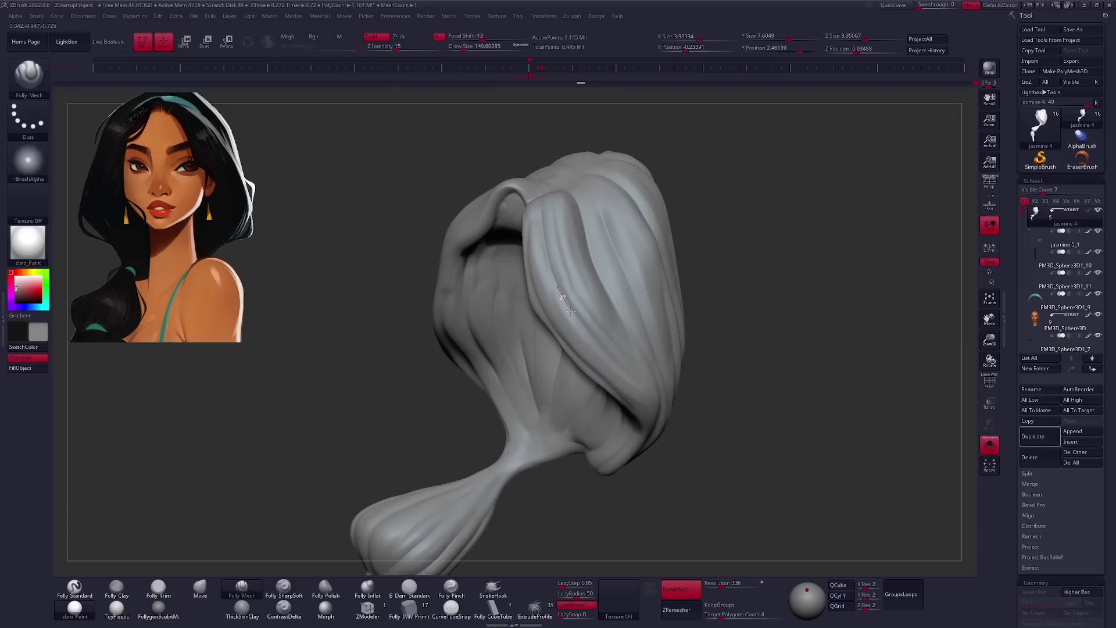
shift+right_drag(589, 308, 523, 231)
key(space)
right_drag(590, 361, 543, 228)
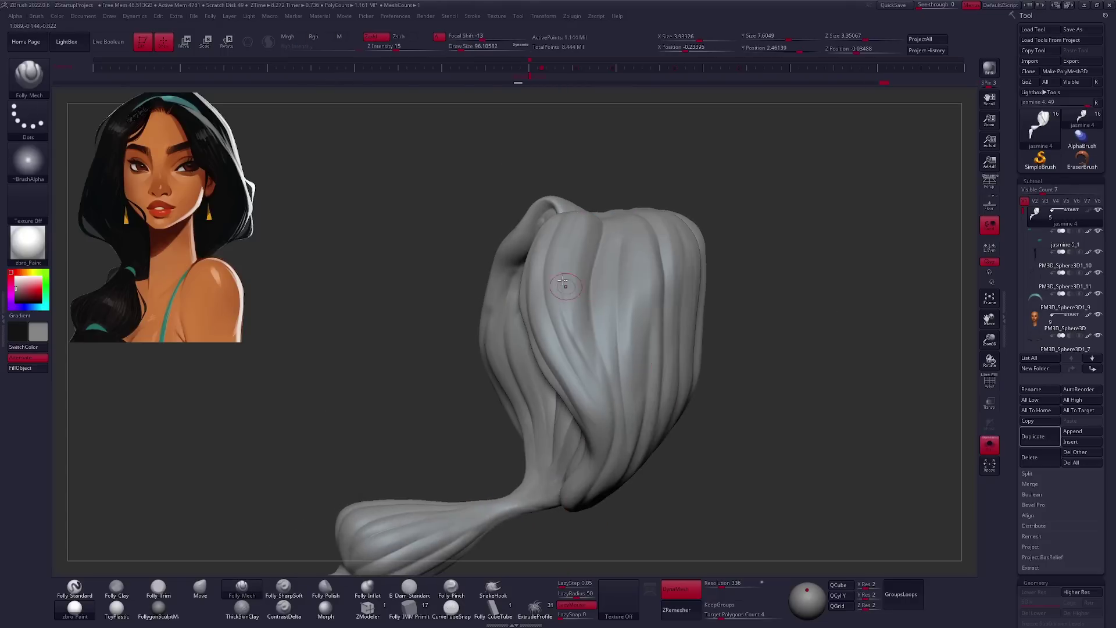
right_drag(615, 454, 583, 295)
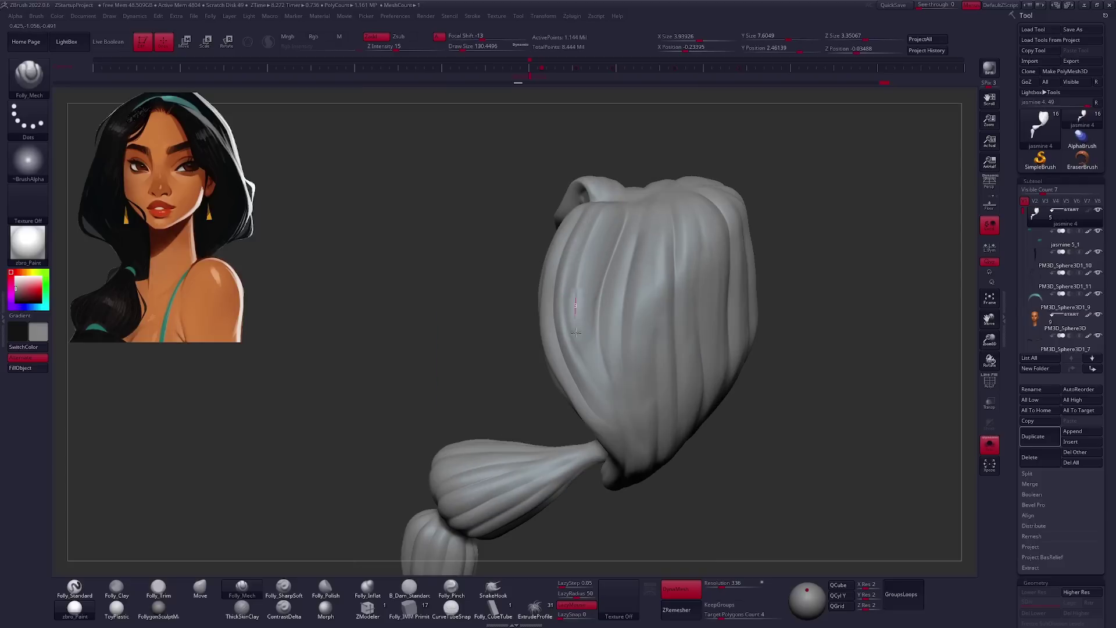
right_drag(601, 395, 607, 244)
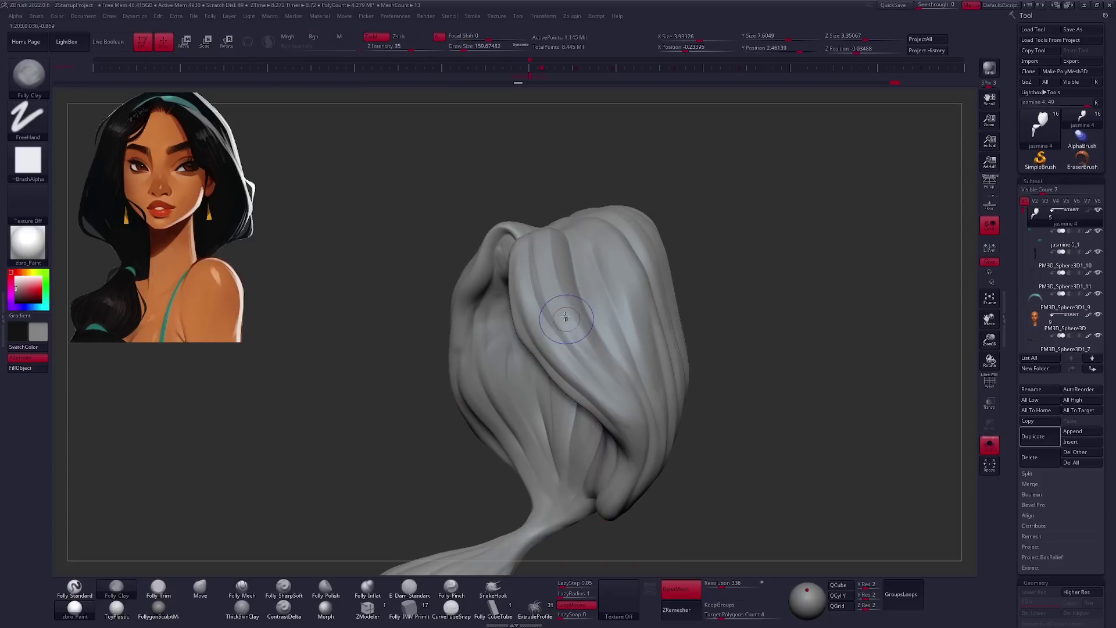
Sculpt folds over the main hair mass with Folly_Mech from several angles.
right_drag(594, 329, 580, 254)
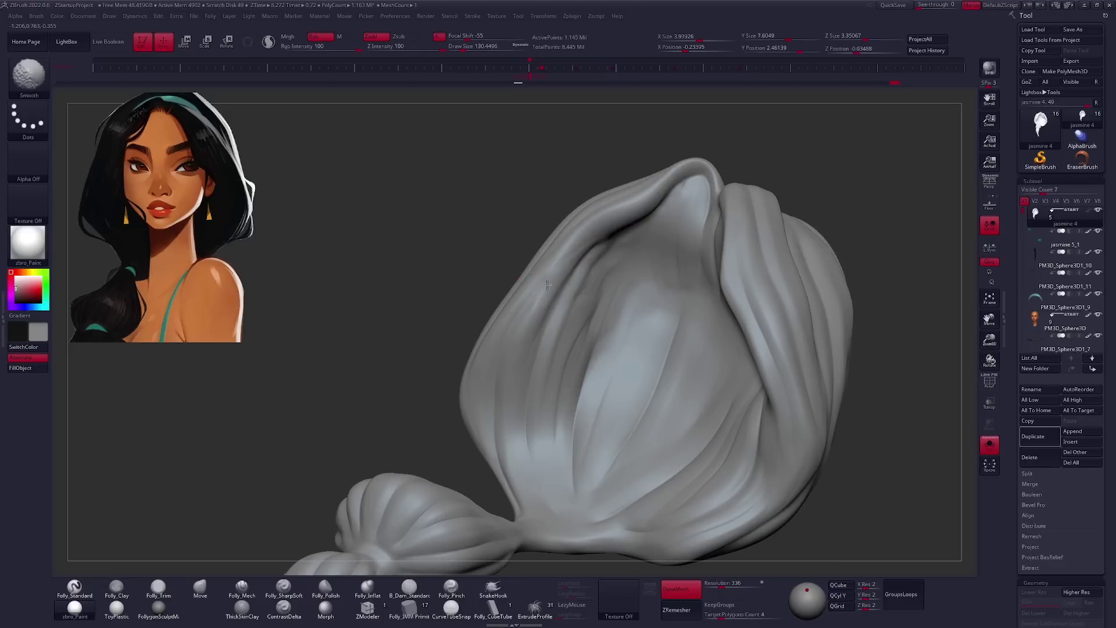
right_drag(519, 338, 549, 472)
right_drag(584, 249, 637, 109)
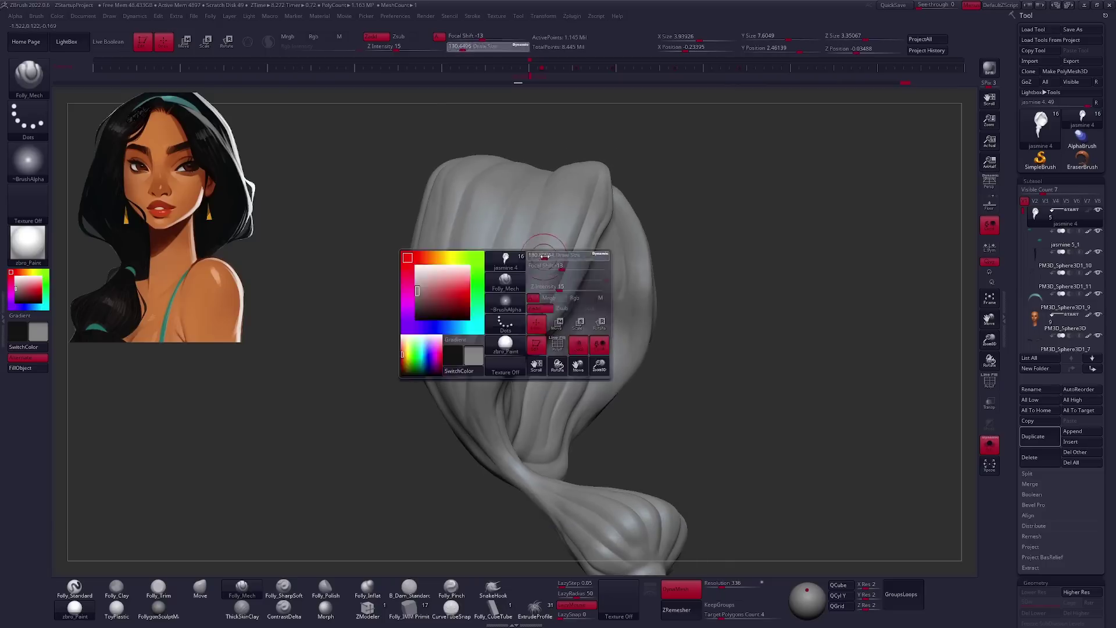
right_drag(519, 353, 507, 365)
mouse_move(546, 313)
right_down()
mouse_move(555, 235)
mouse_move(535, 183)
right_up()
right_drag(518, 363, 534, 266)
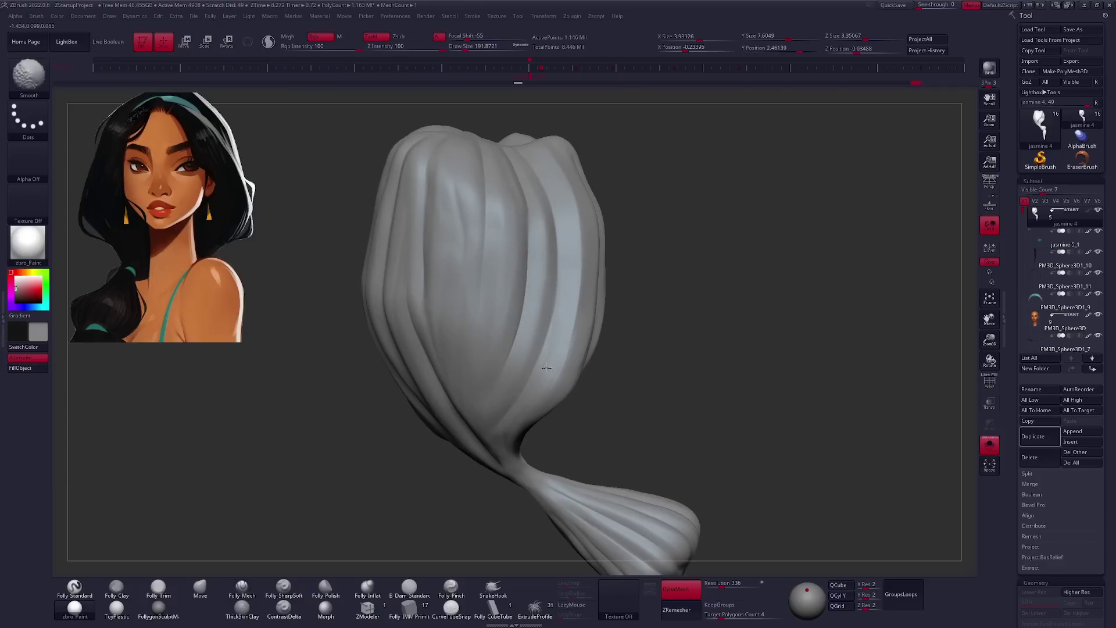
mouse_move(511, 161)
right_down()
mouse_move(532, 249)
mouse_move(574, 220)
mouse_move(673, 329)
mouse_move(687, 329)
mouse_move(705, 363)
mouse_move(468, 233)
right_up()
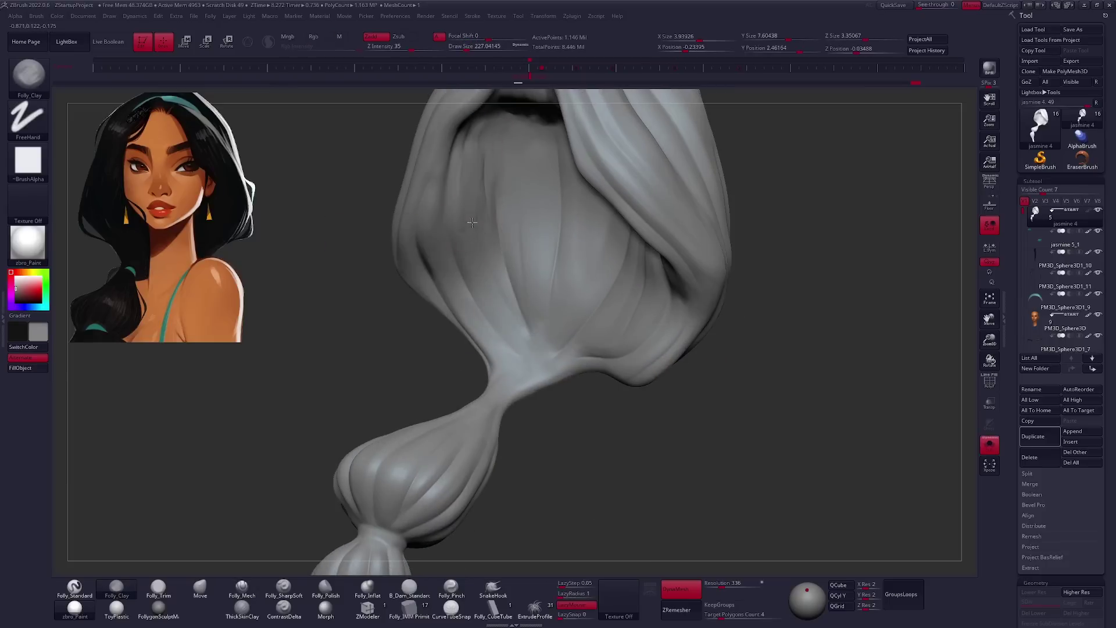
Shape the lower knot below the main hair mass, checking it against the body.
right_drag(477, 144, 467, 278)
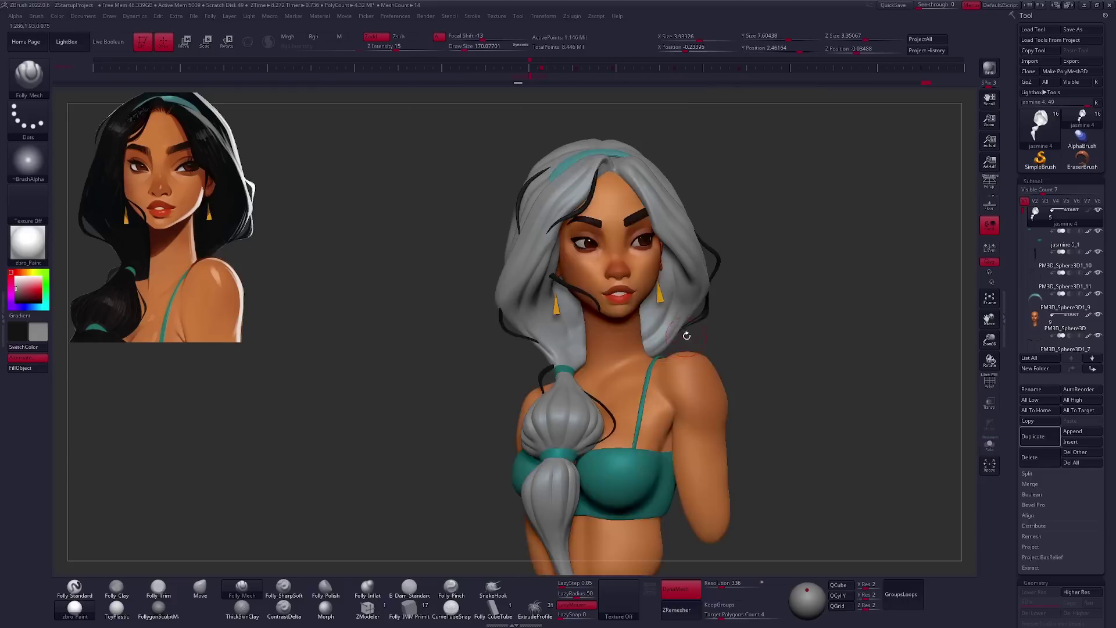
right_drag(659, 347, 674, 296)
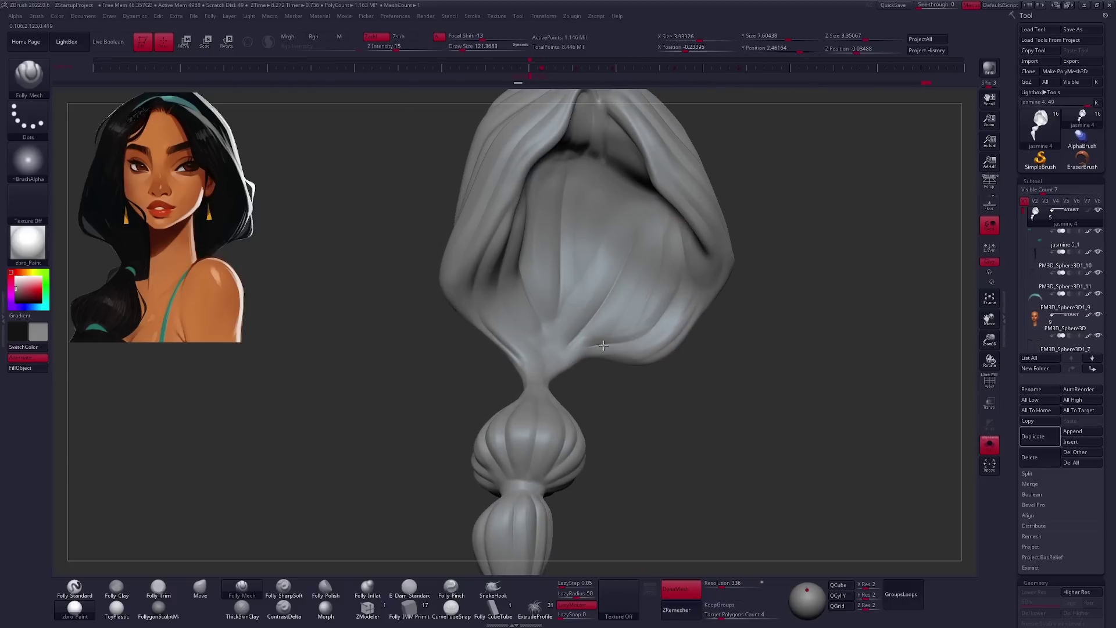
right_drag(604, 345, 452, 204)
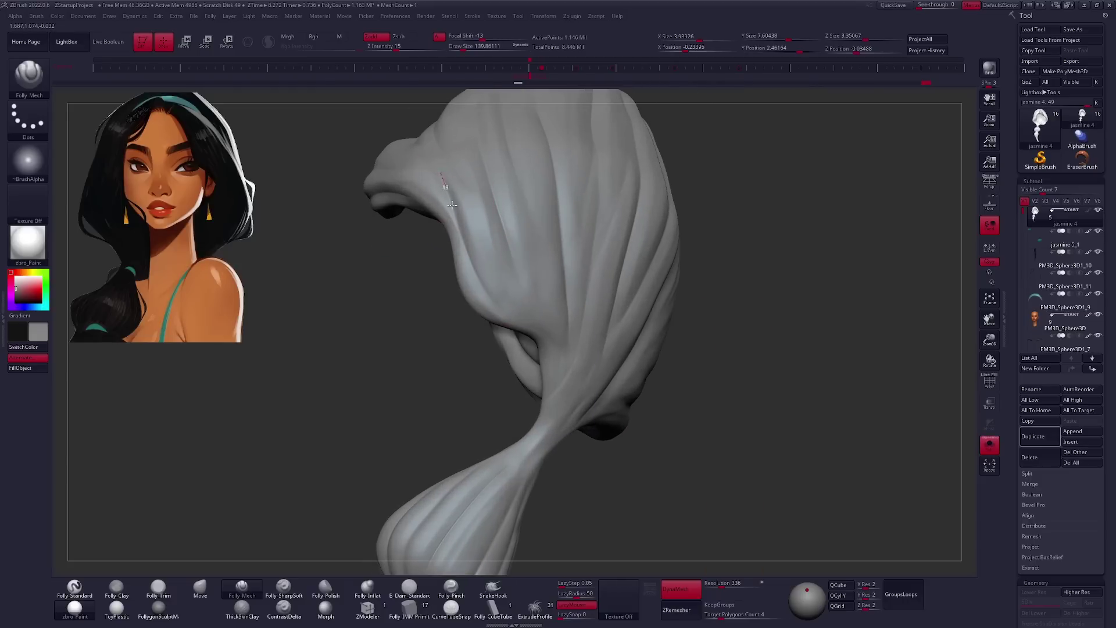
right_drag(493, 293, 567, 254)
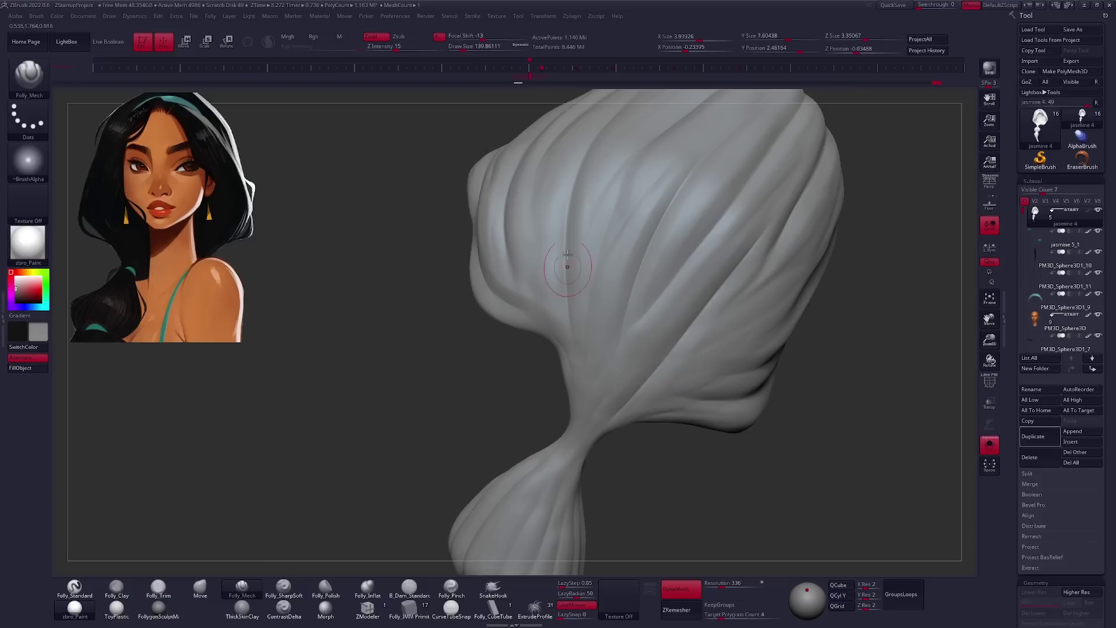
right_drag(614, 392, 664, 334)
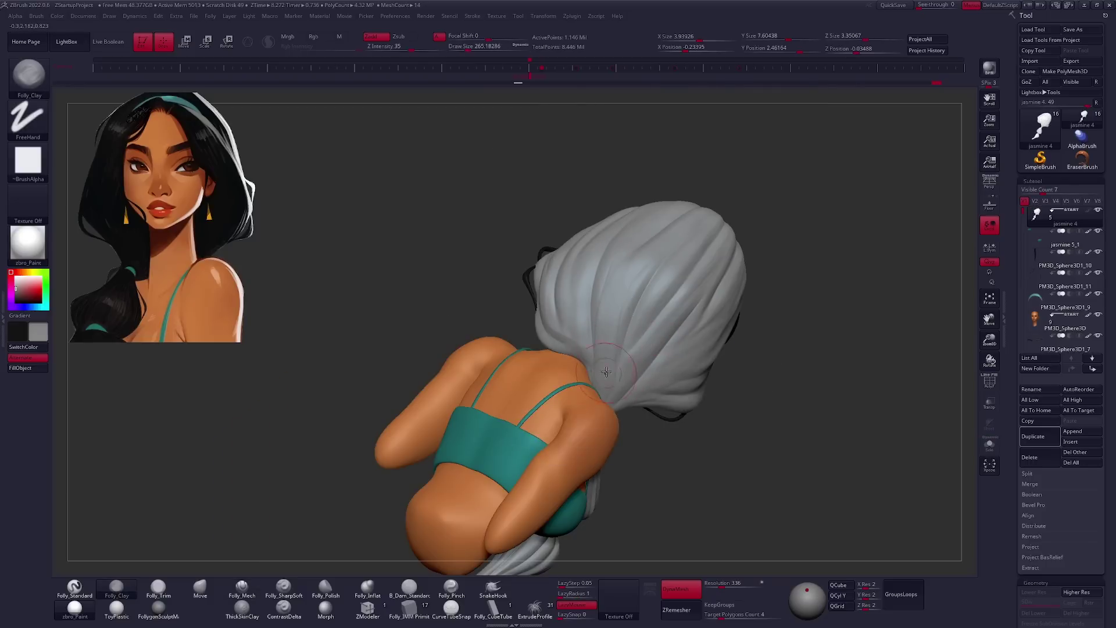
mouse_move(606, 355)
right_down()
mouse_move(611, 291)
mouse_move(565, 290)
mouse_move(703, 356)
mouse_move(713, 424)
mouse_move(598, 281)
mouse_move(550, 265)
mouse_move(594, 141)
right_up()
Trim-flatten the hair surface and check it against the face and body.
key(2)
right_drag(558, 311, 572, 288)
right_drag(594, 164, 604, 190)
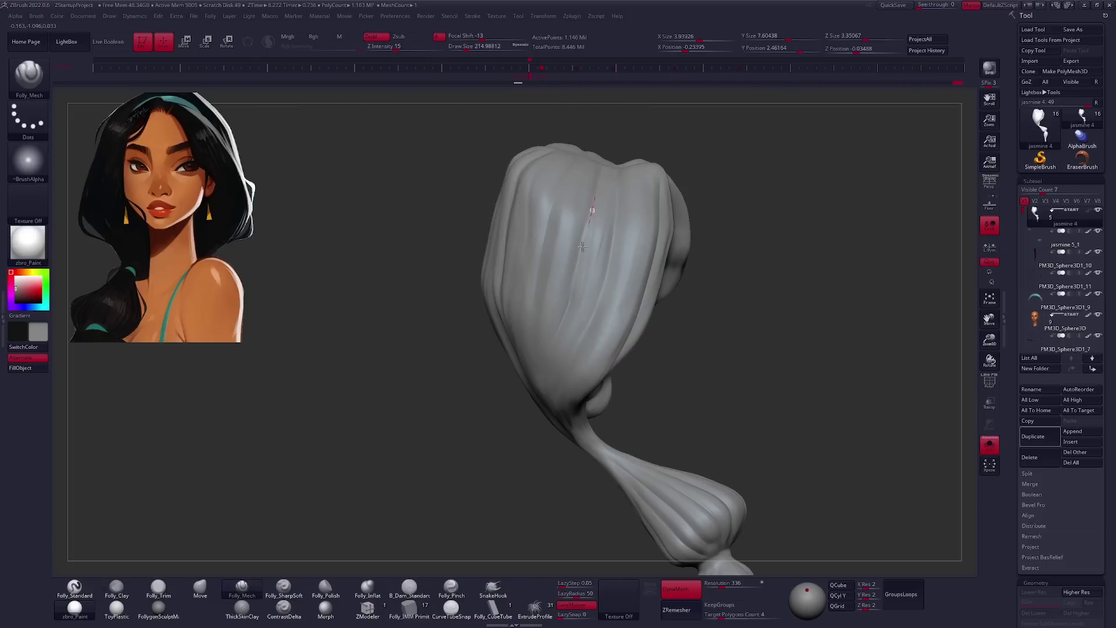
key(shift+s)
right_drag(563, 349, 584, 199)
right_drag(588, 276, 572, 166)
mouse_move(573, 220)
right_down()
mouse_move(801, 169)
mouse_move(773, 180)
mouse_move(953, 103)
right_up()
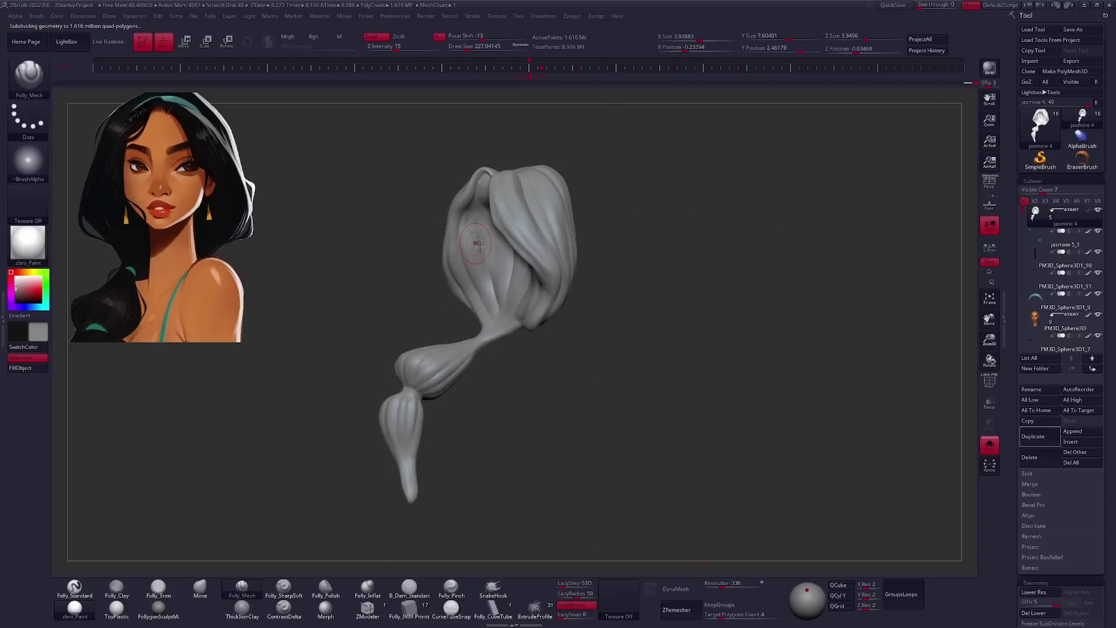
Subdivide the hair to about 1.6 million polygons and inspect its folds front-on.
key(f)
key(ctrl+d)
shift+right_drag(514, 304, 524, 327)
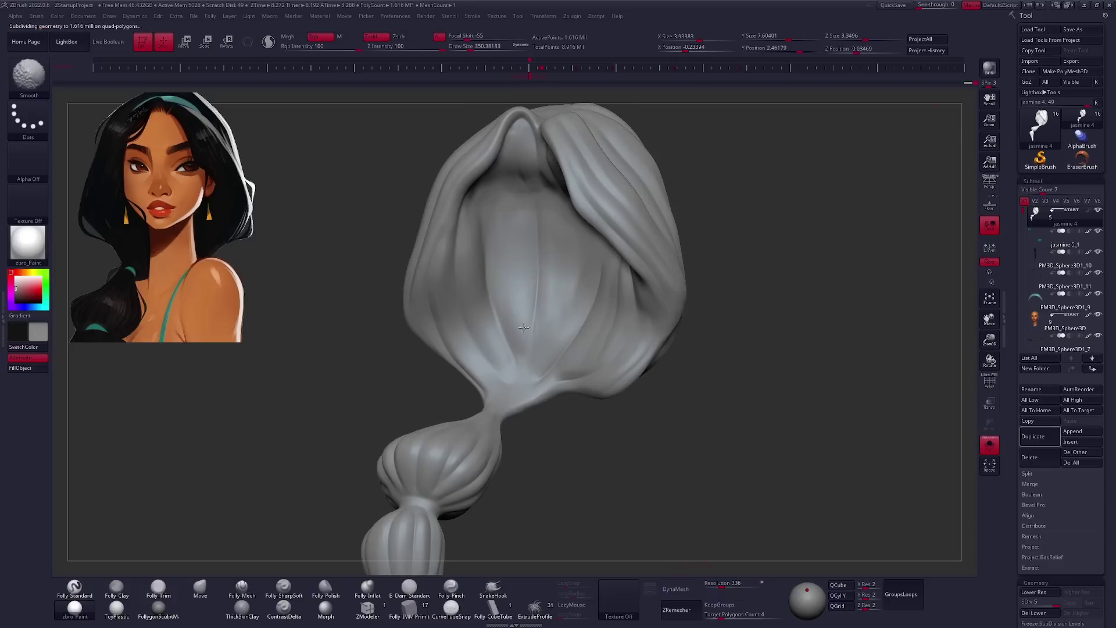
mouse_move(454, 213)
right_down()
mouse_move(523, 233)
mouse_move(610, 183)
mouse_move(617, 166)
right_up()
right_drag(501, 292, 604, 168)
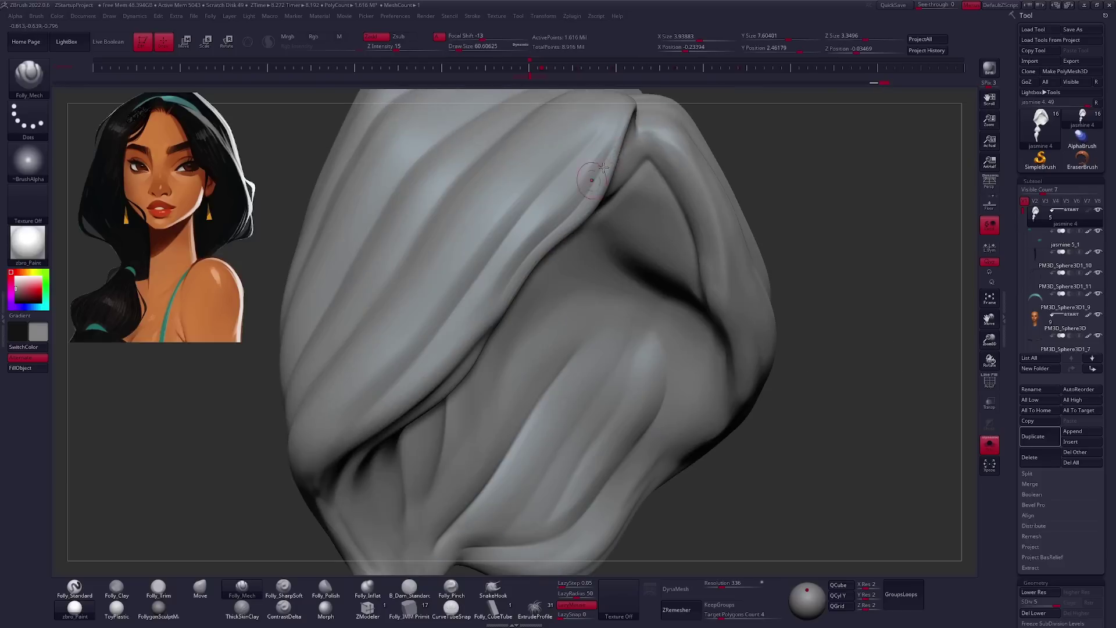
mouse_move(496, 298)
alt+right_down()
mouse_move(603, 245)
mouse_move(529, 200)
alt+right_up()
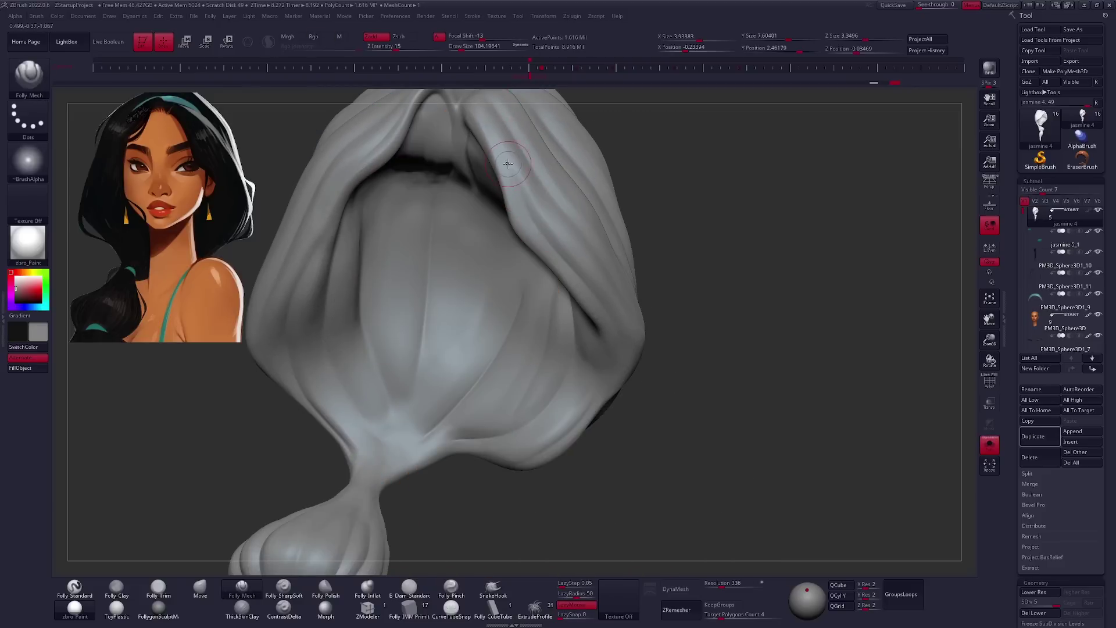
Refine the top lobe and ponytail from back, side and front views.
drag(621, 344, 583, 421)
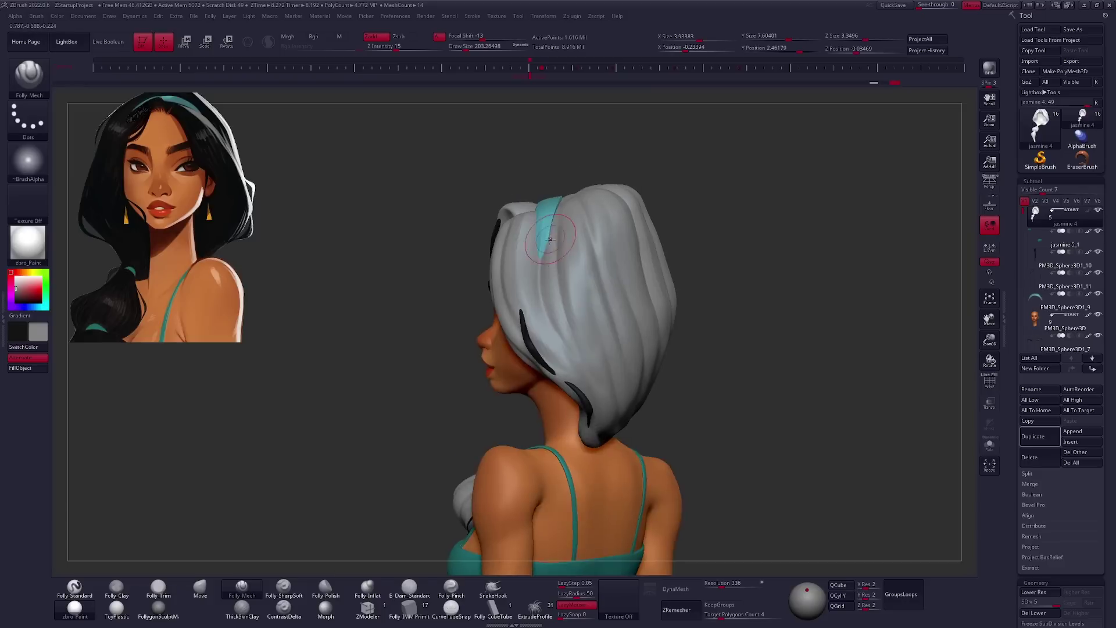
right_drag(601, 373, 588, 257)
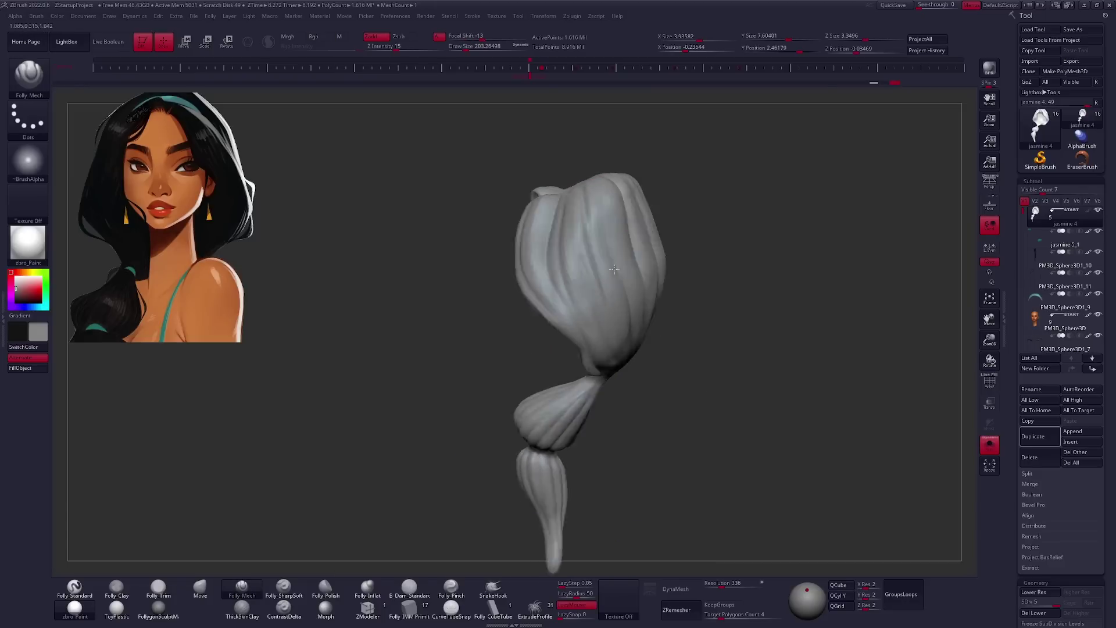
right_drag(651, 402, 602, 171)
right_drag(633, 267, 588, 259)
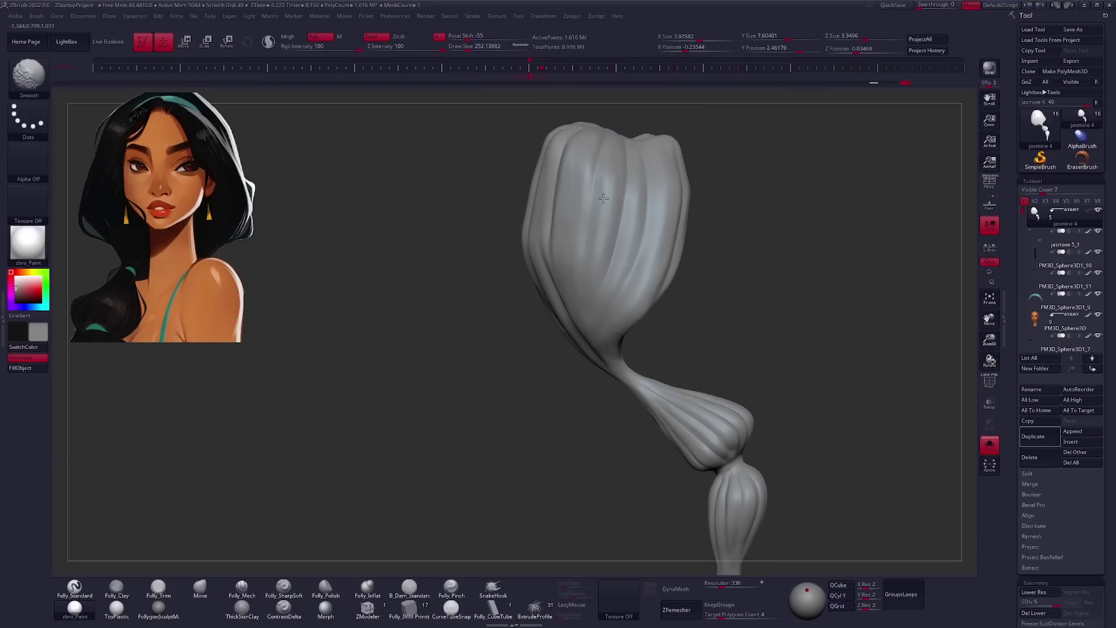
right_drag(606, 208, 598, 202)
mouse_move(591, 268)
right_down()
mouse_move(640, 344)
mouse_move(605, 185)
right_up()
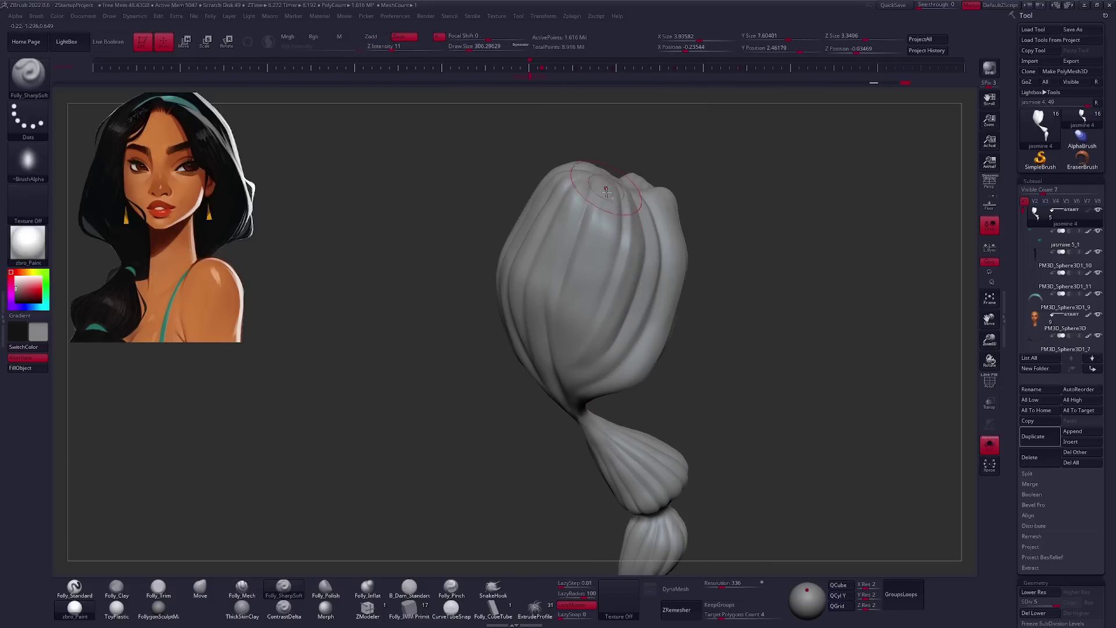
mouse_move(559, 327)
right_down()
mouse_move(672, 324)
mouse_move(684, 368)
mouse_move(747, 367)
mouse_move(502, 369)
right_up()
right_drag(484, 410, 533, 294)
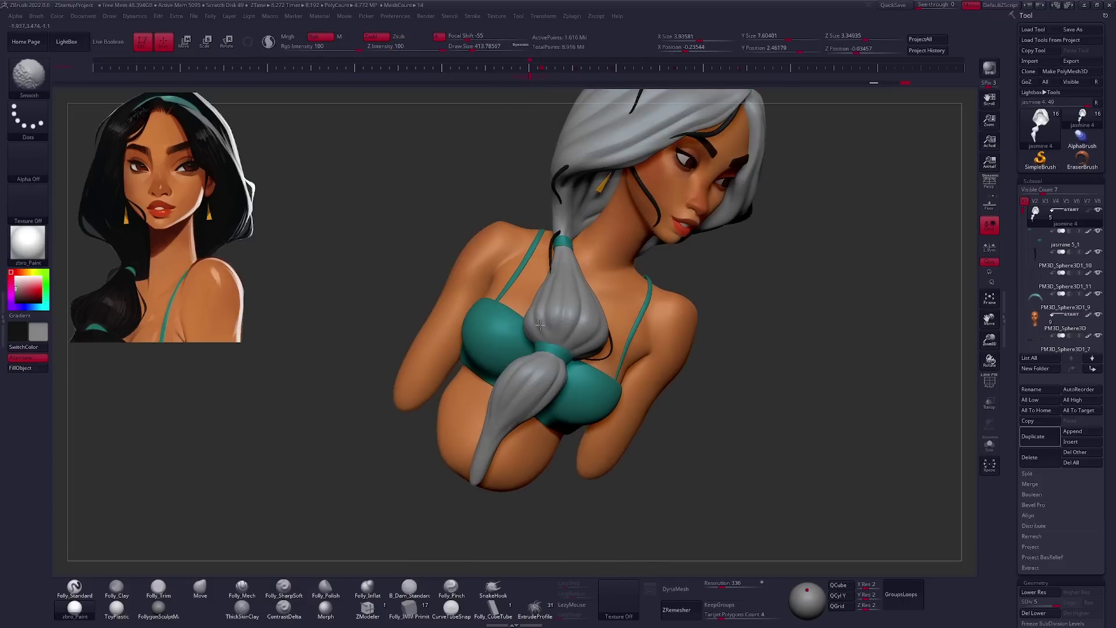
mouse_move(503, 446)
right_down()
mouse_move(552, 407)
mouse_move(570, 339)
mouse_move(518, 396)
right_up()
Enlarge the brush and smooth the ponytail's upper mass into the bulbs.
click(989, 444)
mouse_move(630, 227)
right_down()
mouse_move(541, 390)
mouse_move(511, 378)
mouse_move(675, 385)
mouse_move(559, 361)
mouse_move(541, 372)
mouse_move(523, 414)
mouse_move(560, 378)
mouse_move(609, 375)
right_up()
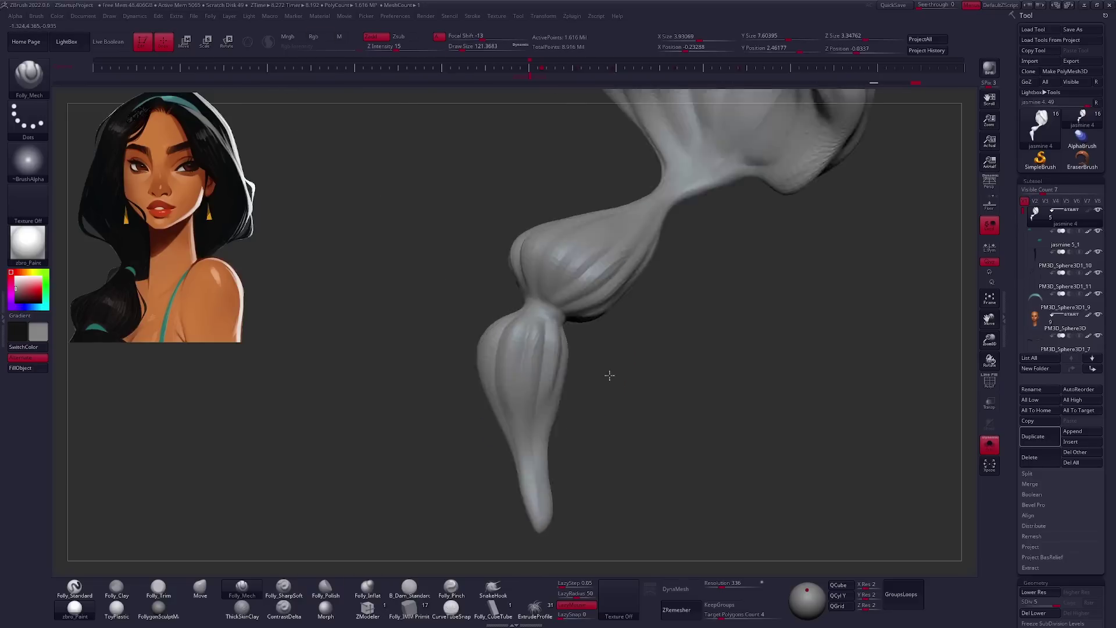
key(f)
right_click(705, 381)
right_click(521, 273)
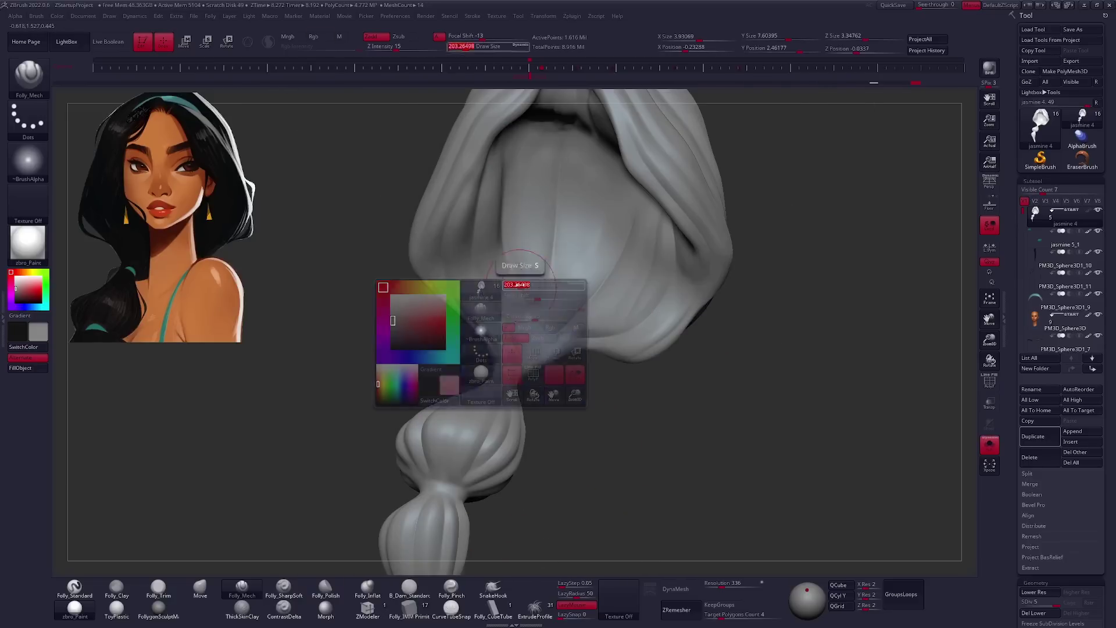
key(shift)
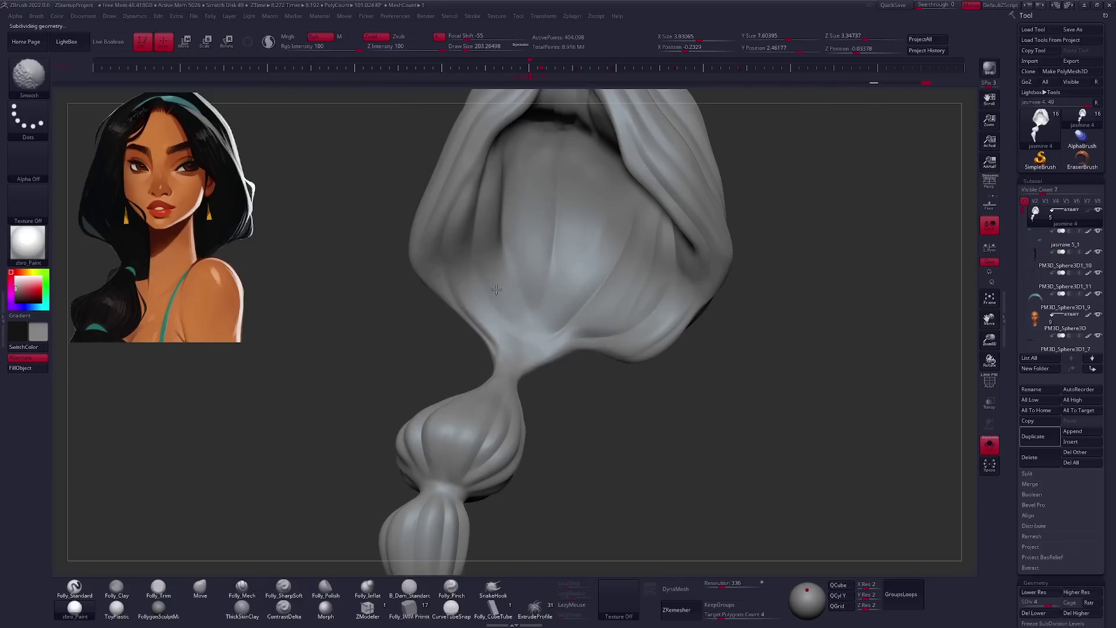
key(f)
mouse_move(678, 403)
right_down()
mouse_move(725, 381)
mouse_move(602, 286)
mouse_move(558, 314)
mouse_move(682, 324)
right_up()
key(ctrl+shift+s)
key(ctrl+shift+s)
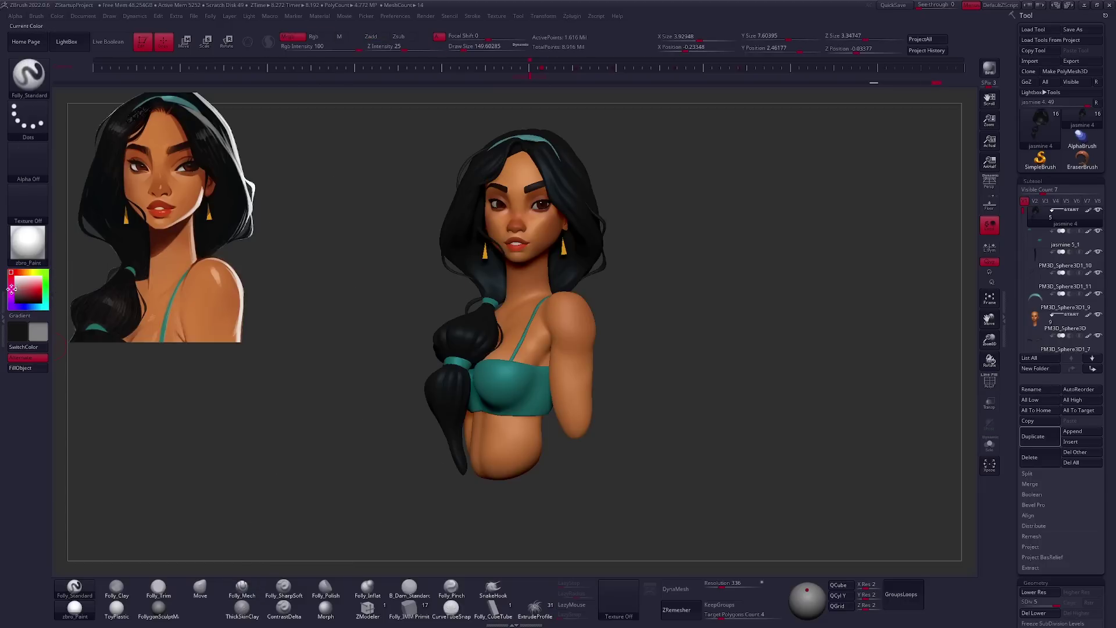
Select the hair subtool and check its wireframe while stepping SDiv down and back up.
right_drag(615, 326, 720, 277)
key(b)
key(m)
key(v)
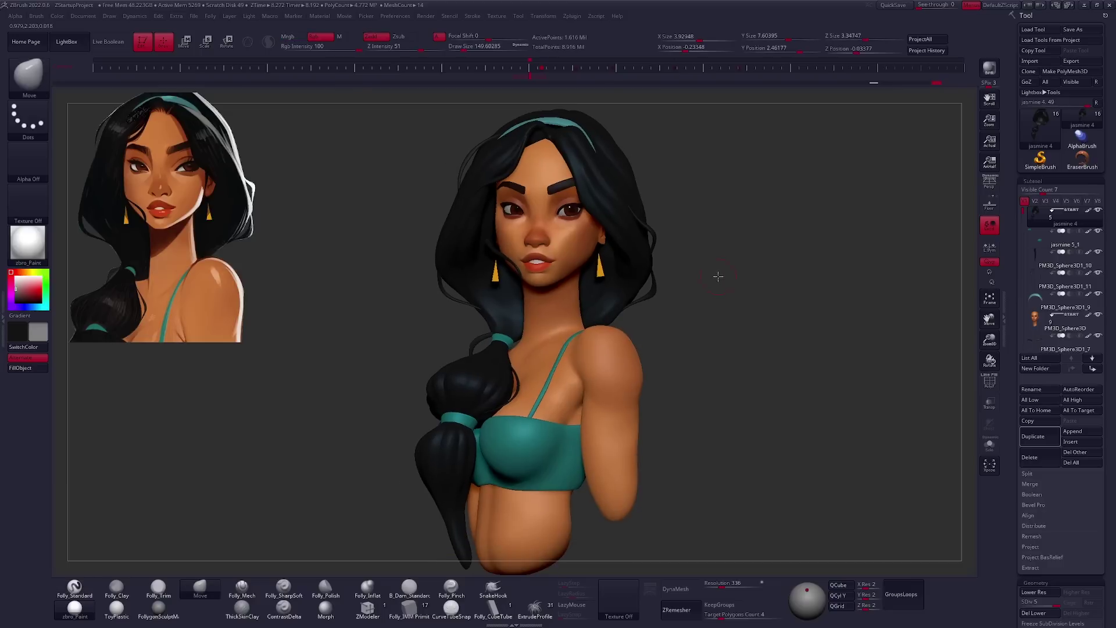
alt+click(500, 176)
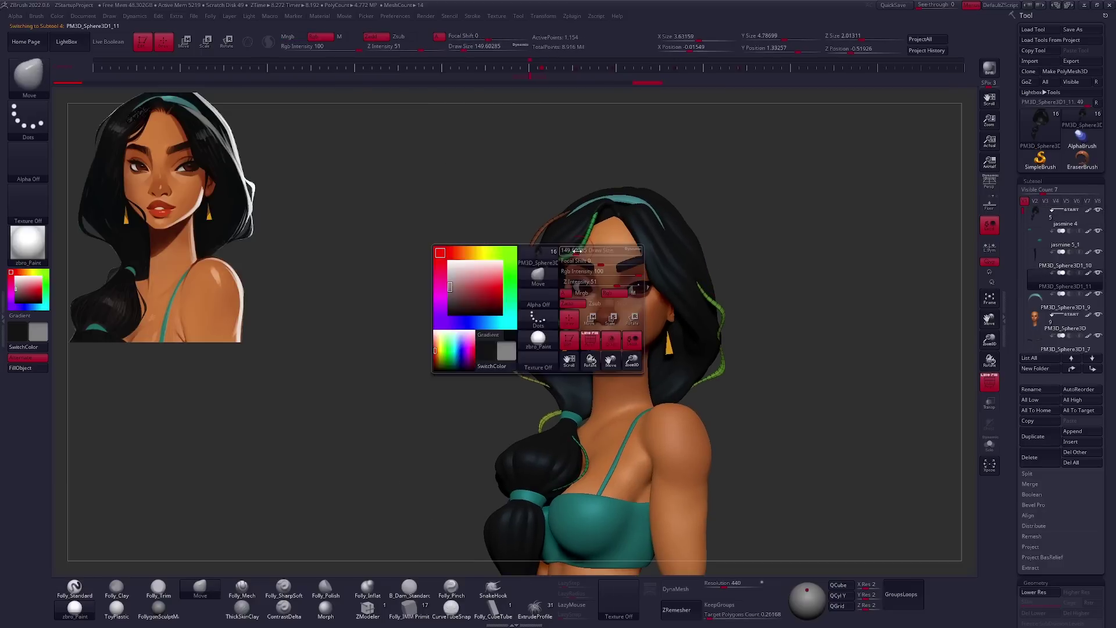
key(shift+f)
key(shift+d)
key(shift+d)
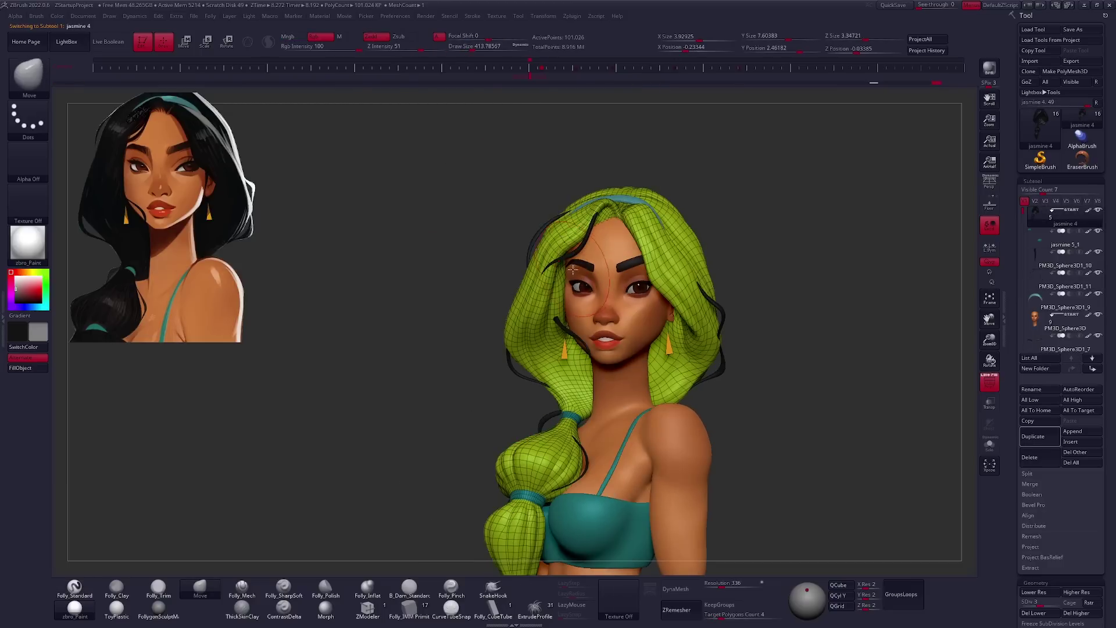
key(shift+f)
key(d)
Solo the loose hair strands and orbit to inspect them from behind and front.
mouse_move(589, 201)
right_down()
mouse_move(622, 347)
mouse_move(472, 248)
right_up()
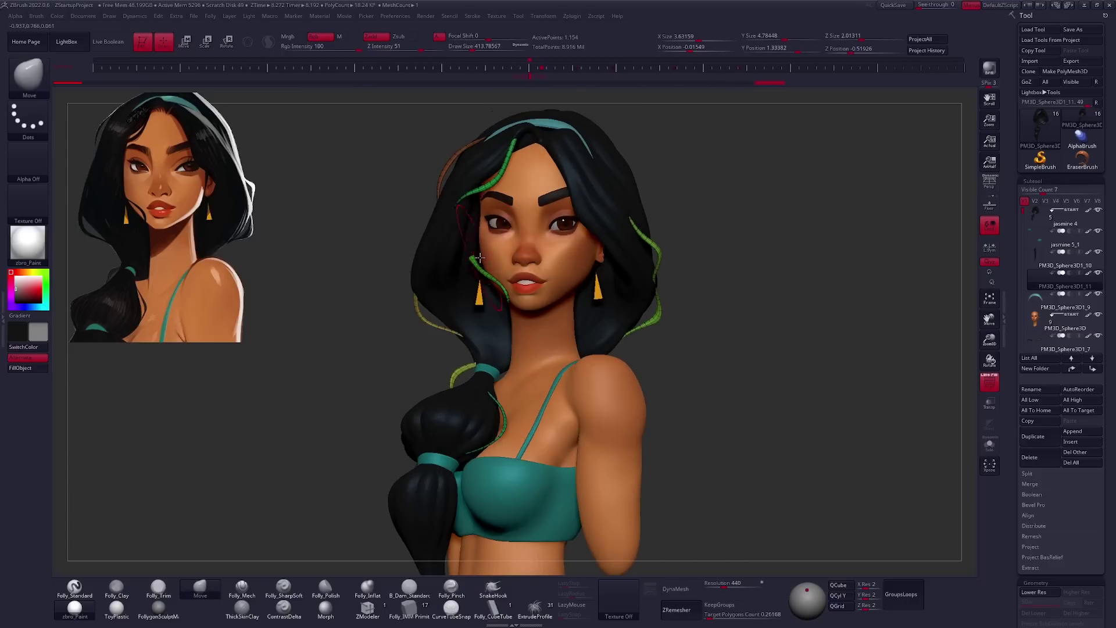
key(alt+s)
key(alt+s)
right_drag(725, 362, 585, 287)
mouse_move(509, 281)
right_down()
mouse_move(731, 357)
mouse_move(550, 356)
mouse_move(740, 321)
right_up()
key(shift+s)
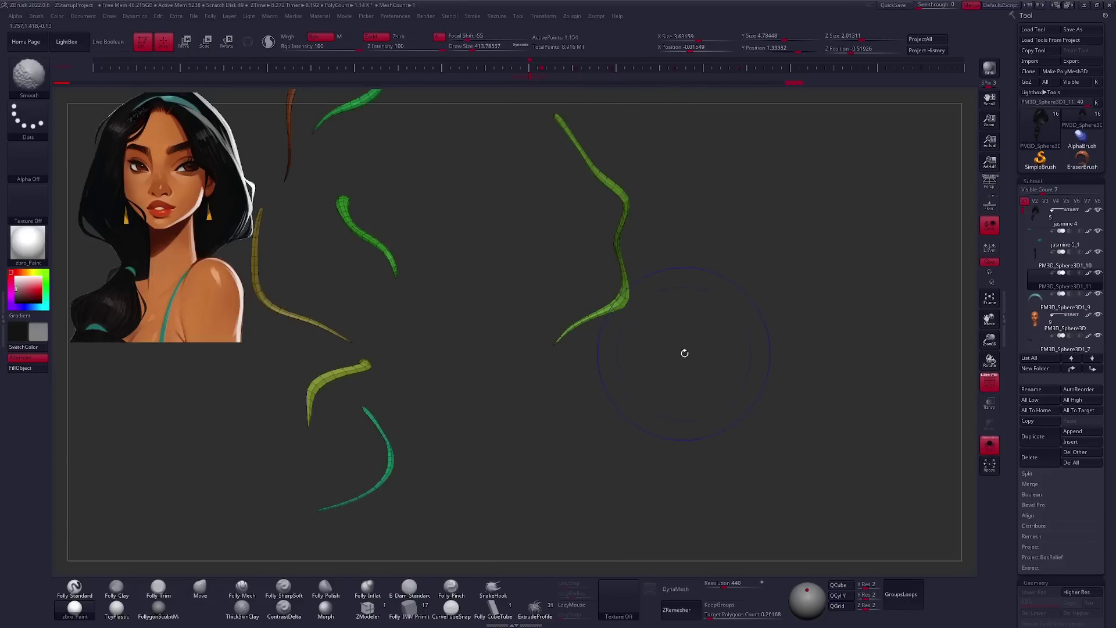
key(shift+s)
Select the body subtool and zoom in on the torso and arm.
mouse_move(732, 361)
right_down()
mouse_move(685, 346)
mouse_move(673, 390)
right_up()
alt+click(548, 377)
ctrl+right_drag(548, 377, 614, 381)
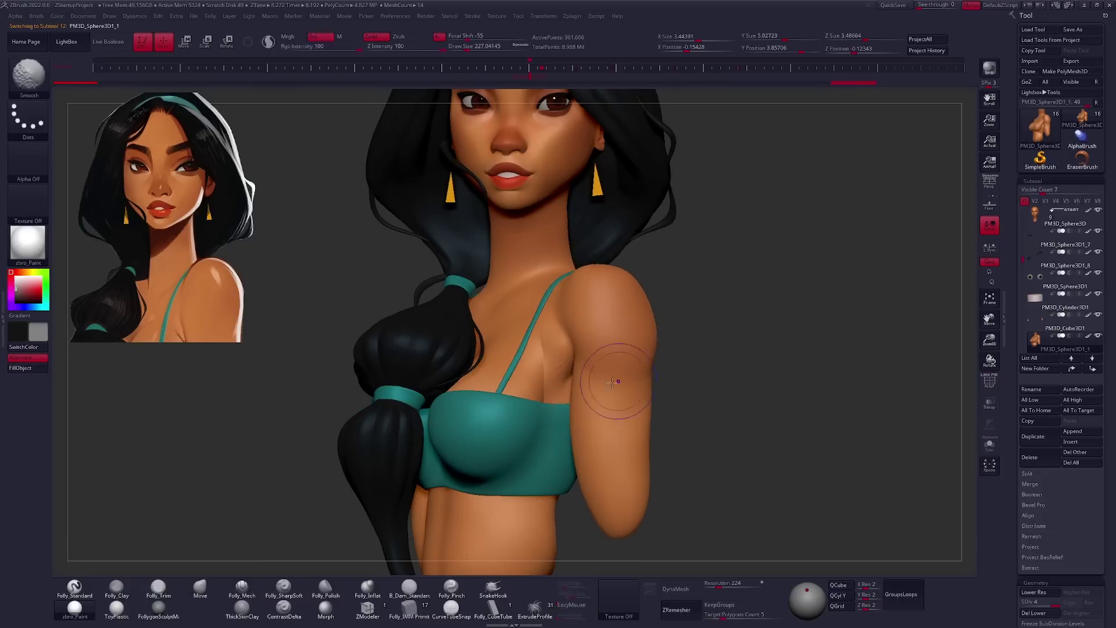
Mask the torso and neck so only the arm stays free, with the Move brush active.
key(b)
key(m)
key(v)
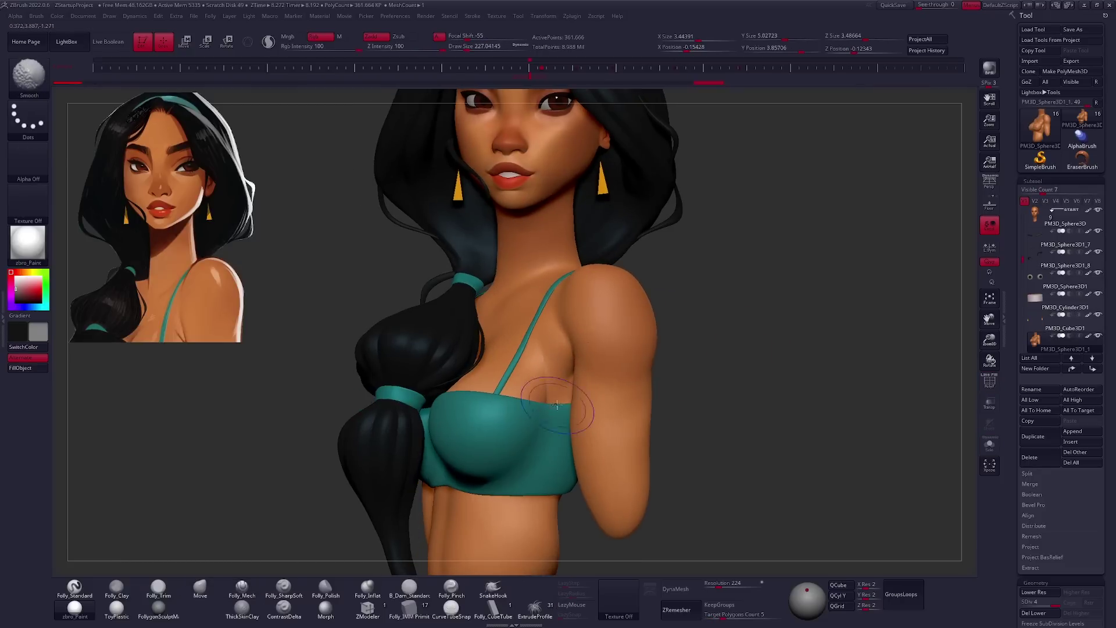
mouse_move(557, 404)
right_down()
mouse_move(515, 365)
mouse_move(607, 363)
mouse_move(579, 256)
right_up()
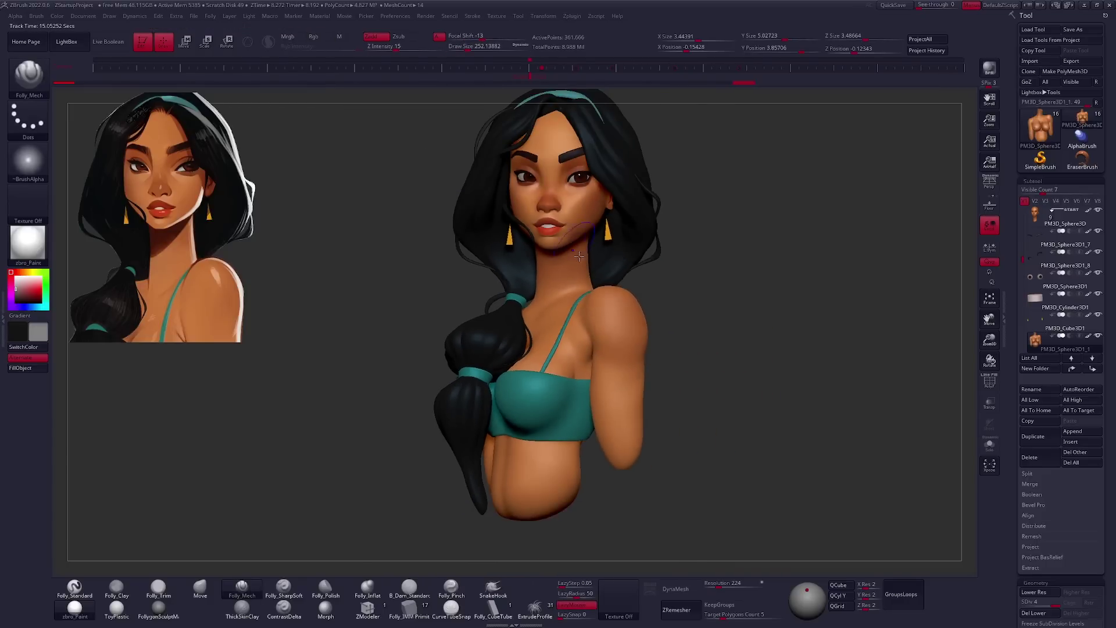
ctrl+click(619, 368)
key(b)
key(m)
key(v)
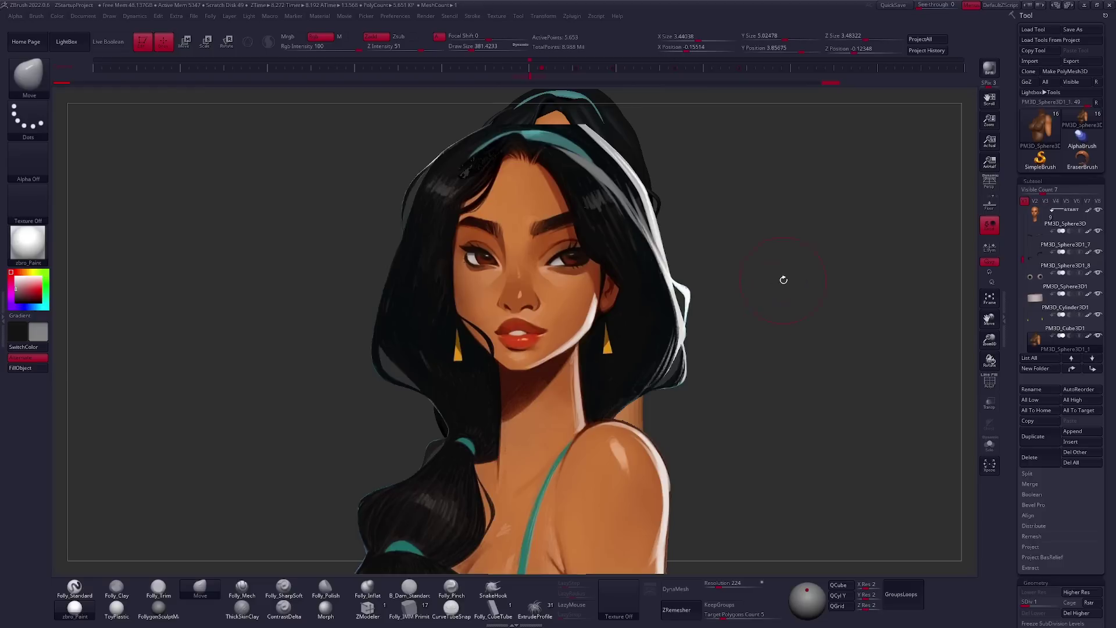
Bring up the Spotlight reference, make it fully opaque, and toggle it off to compare.
click(784, 368)
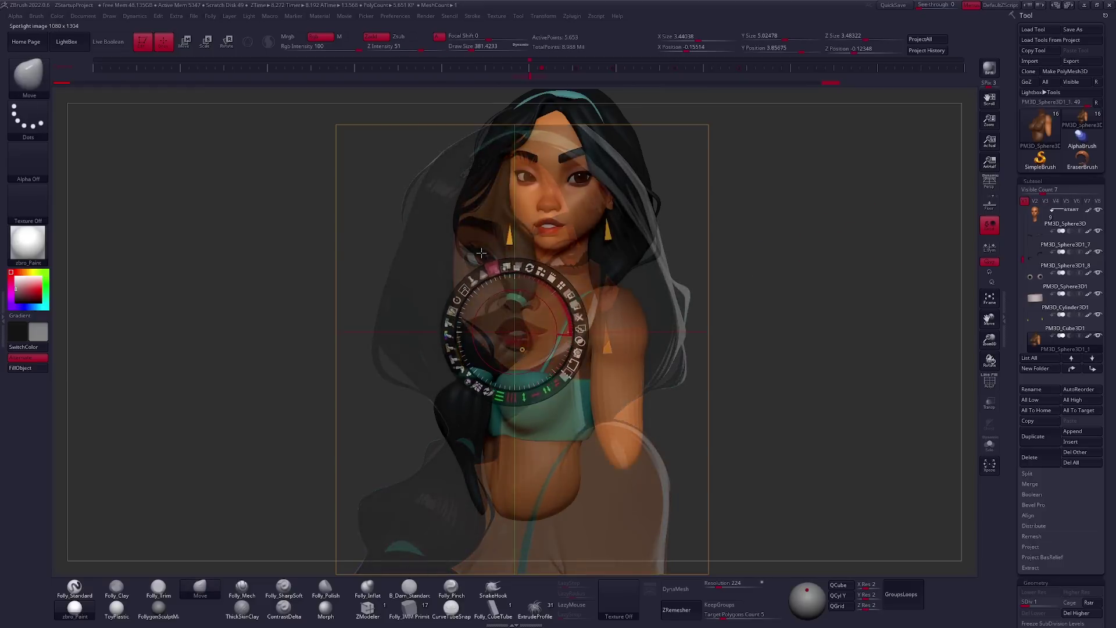
key(z)
key(shift+z)
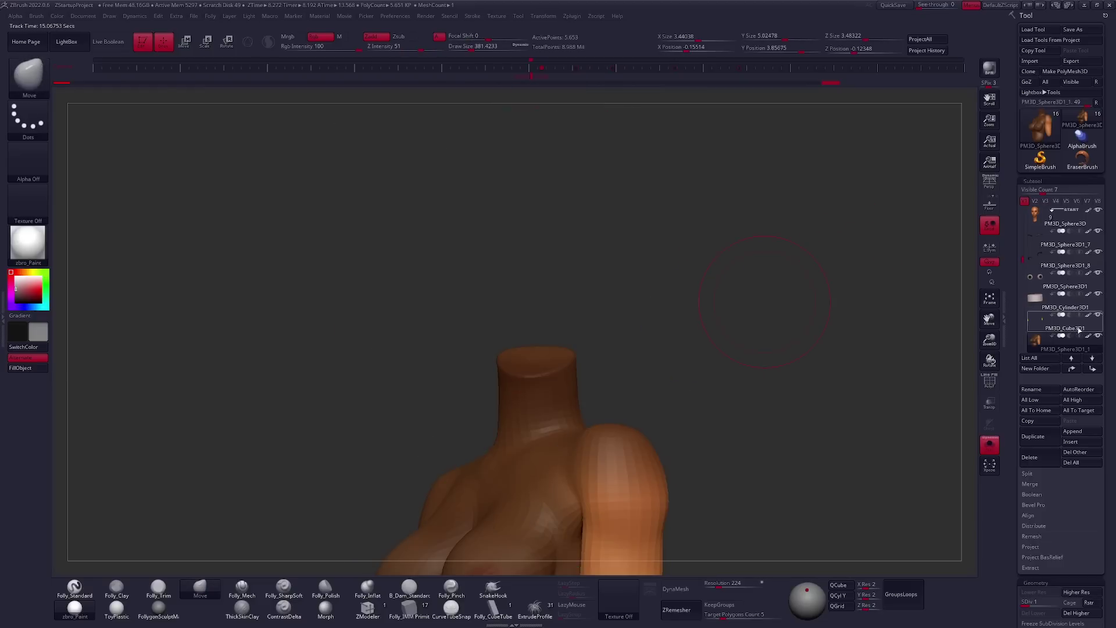
key(shift+z)
key(shift)
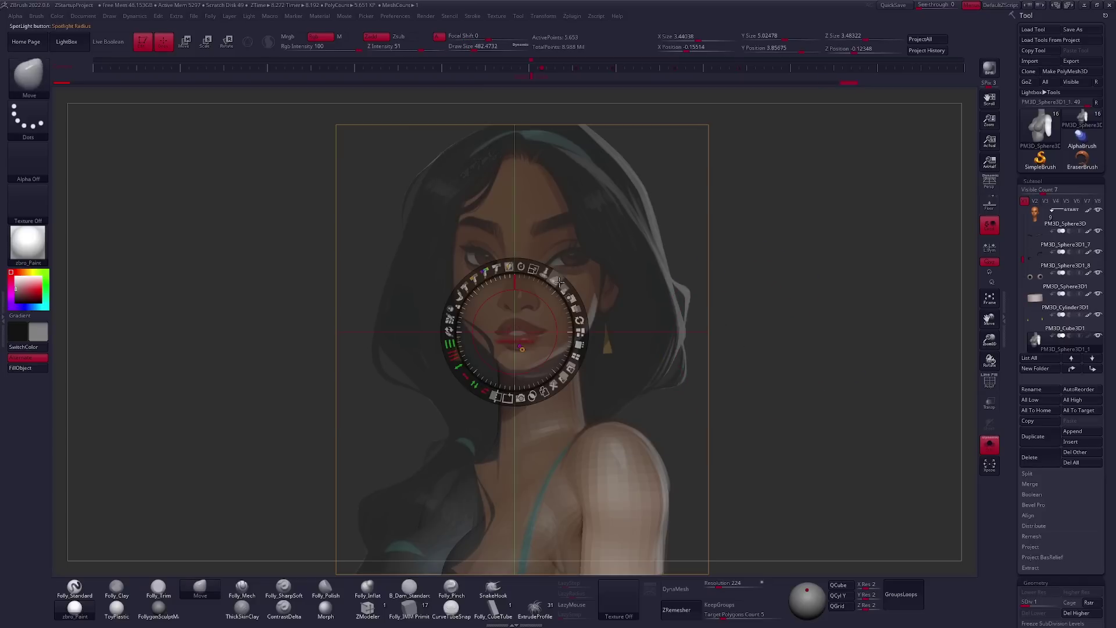
drag(564, 292, 717, 315)
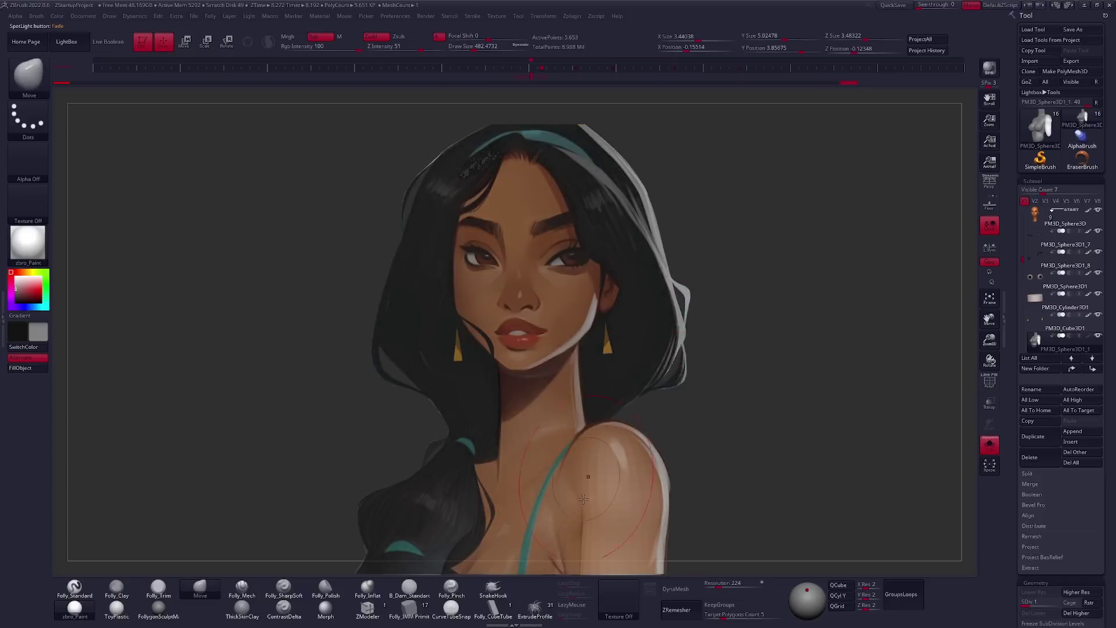
key(shift+z)
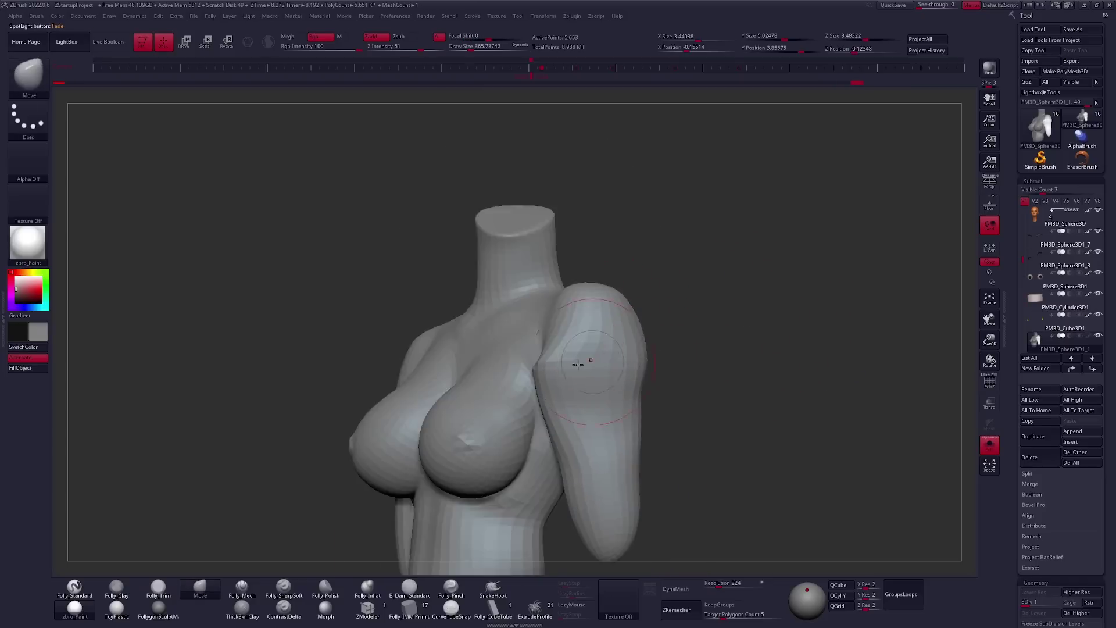
Orbit the soloed body from front and three-quarter views, then un-solo the other parts.
drag(579, 484, 549, 363)
right_drag(548, 363, 570, 380)
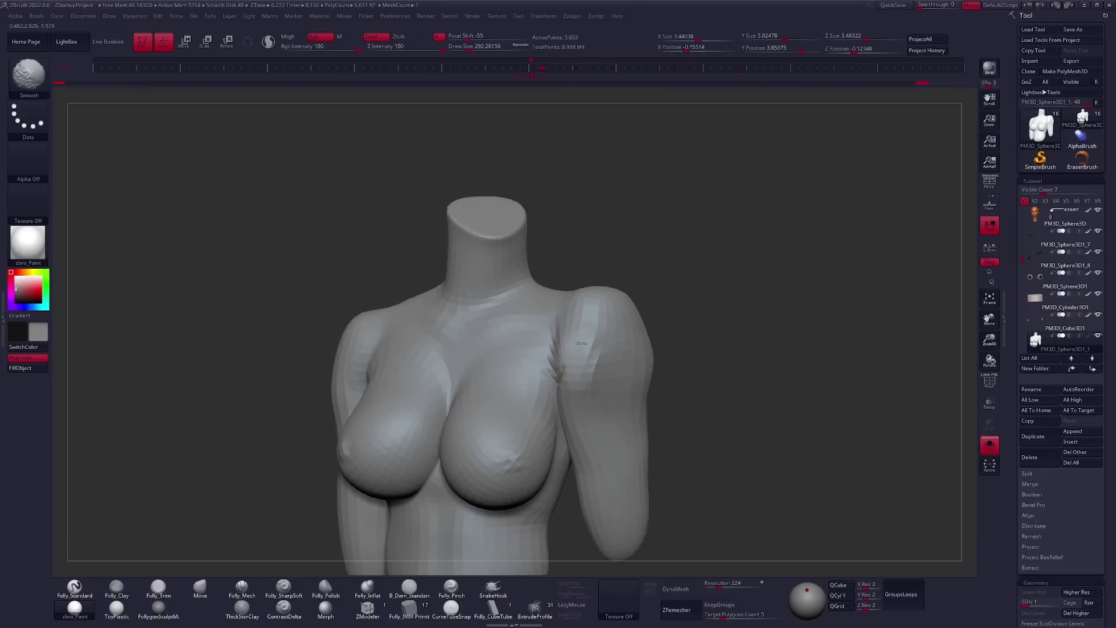
right_drag(581, 343, 740, 350)
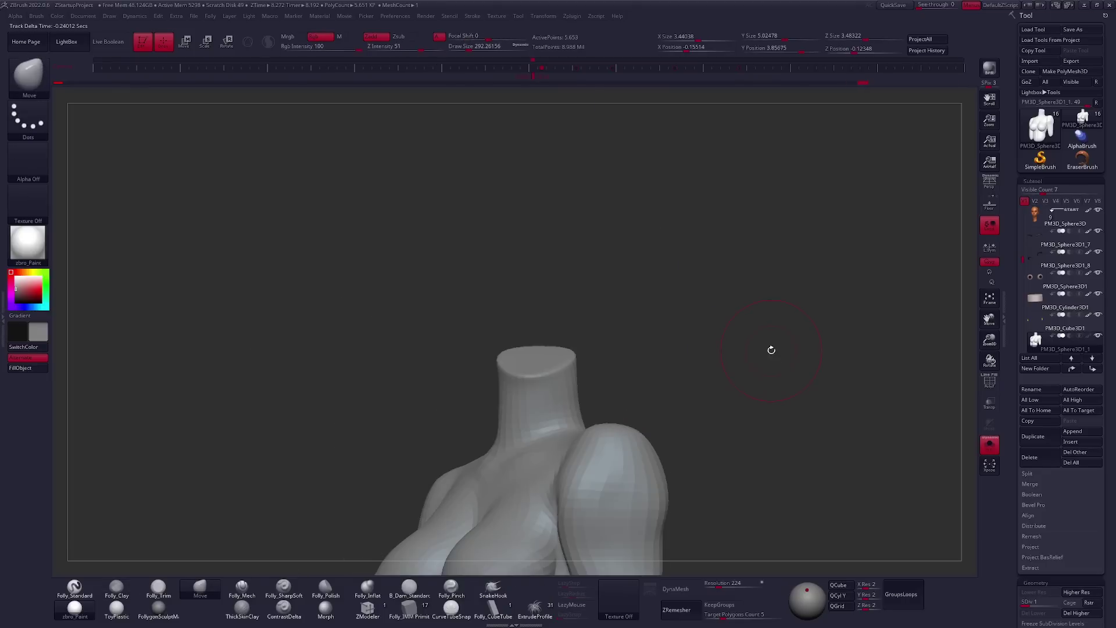
mouse_move(548, 383)
right_down()
mouse_move(638, 348)
mouse_move(586, 297)
right_up()
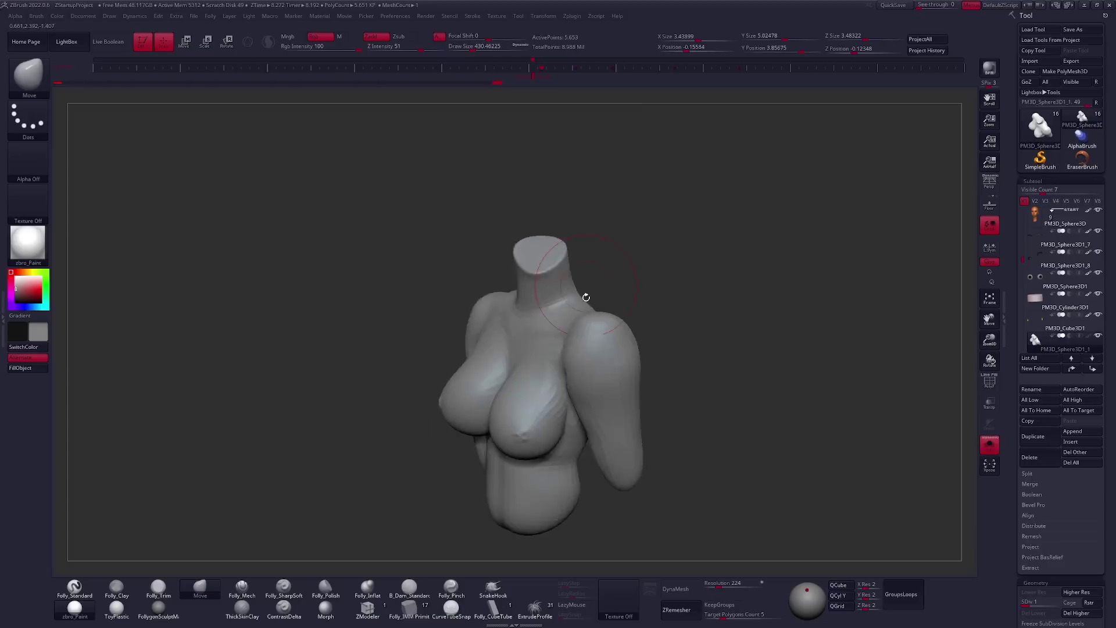
mouse_move(586, 296)
right_down()
mouse_move(673, 304)
mouse_move(613, 347)
right_up()
key(alt+s)
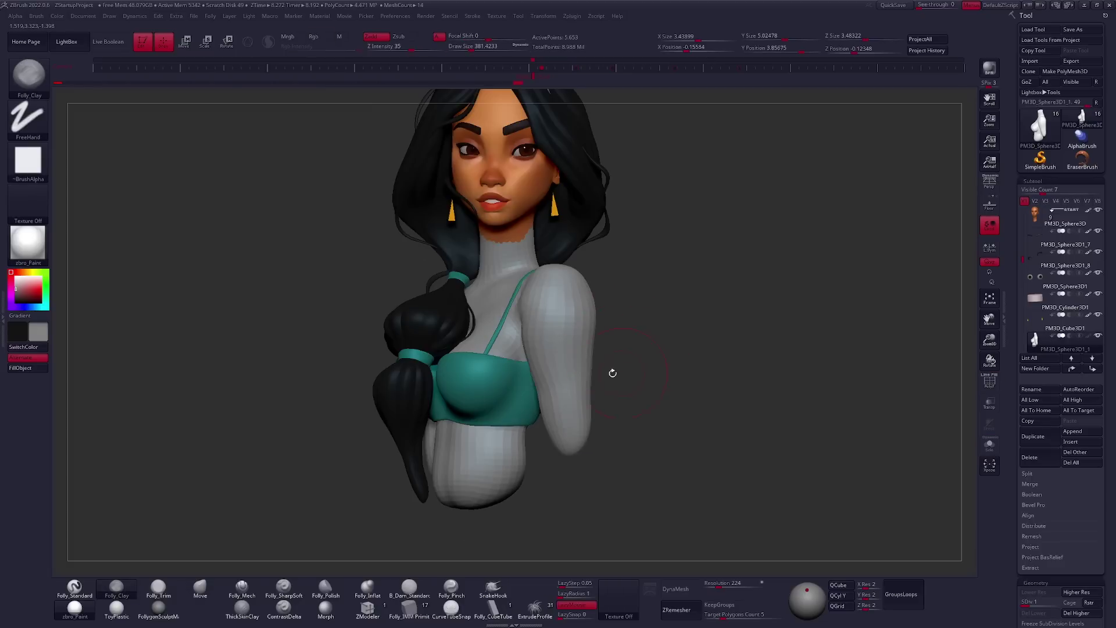
Orbit behind the bust with the Move brush and raise the body's subdivision level.
mouse_move(544, 371)
right_down()
mouse_move(620, 356)
mouse_move(690, 296)
right_up()
key(b)
key(m)
key(v)
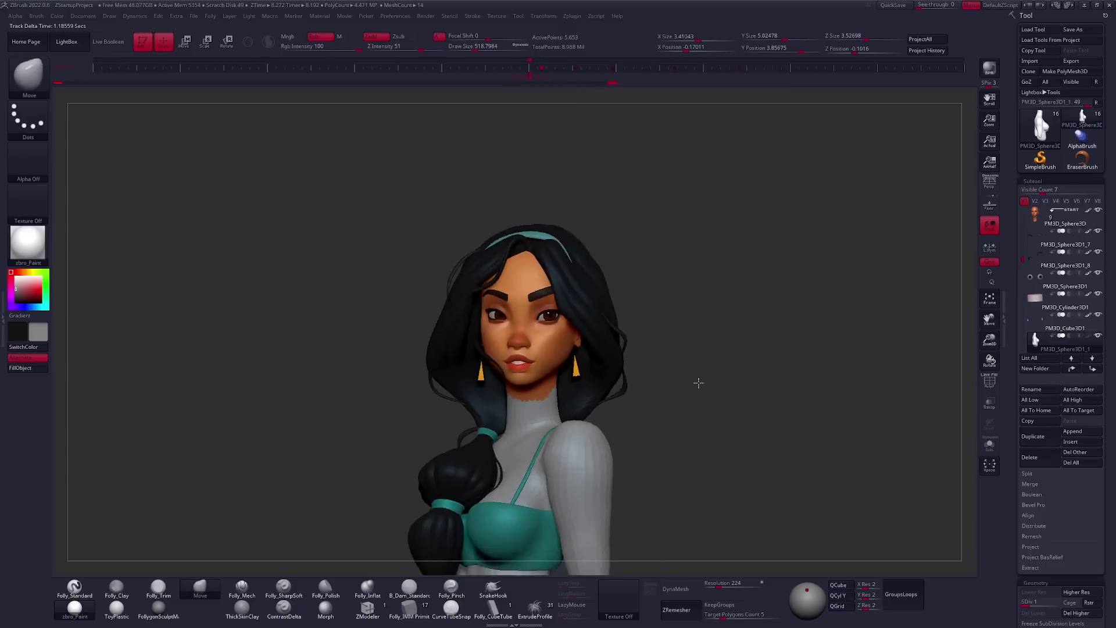
mouse_move(566, 353)
right_down()
mouse_move(569, 393)
mouse_move(845, 285)
right_up()
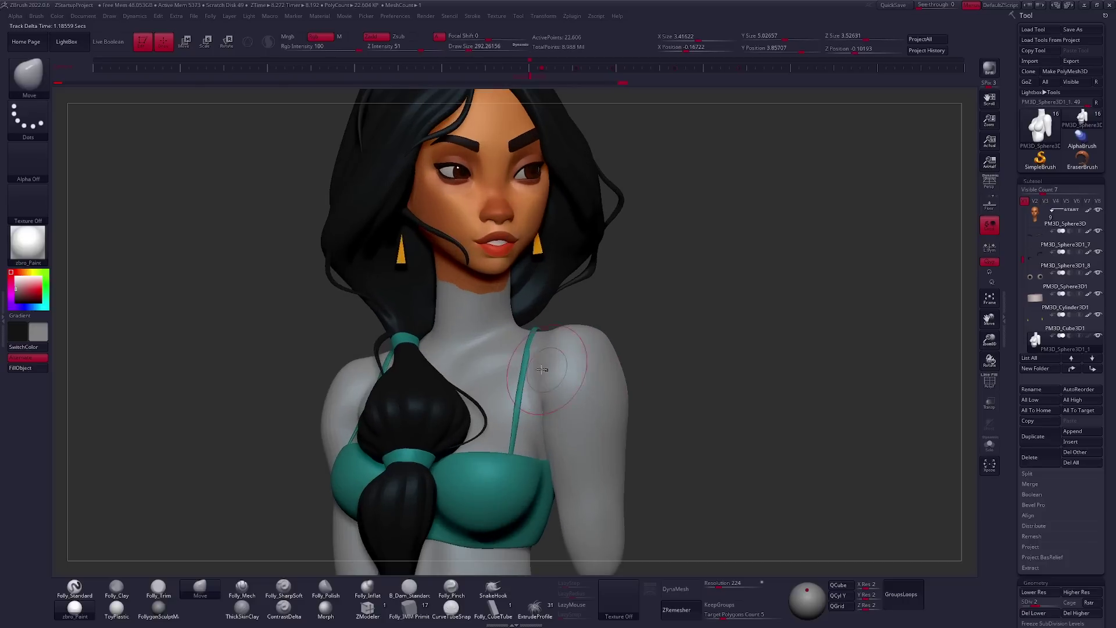
key(d)
key(d)
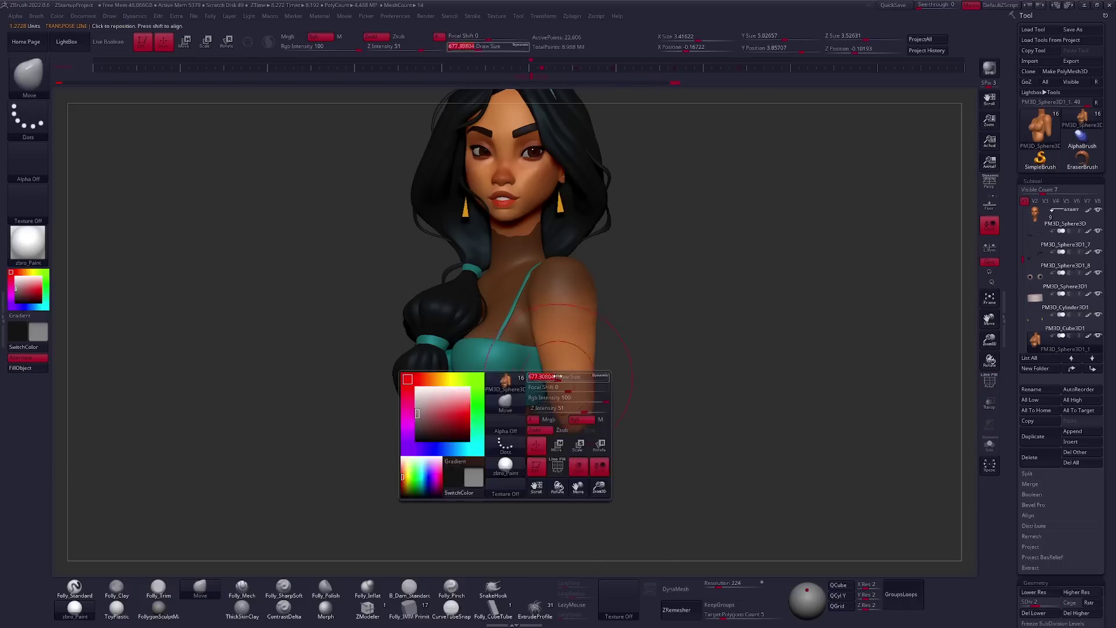
Check the shoulder from back and side at lowest SDiv, then restore high detail and frame the bust.
key(shift+d)
drag(641, 253, 491, 382)
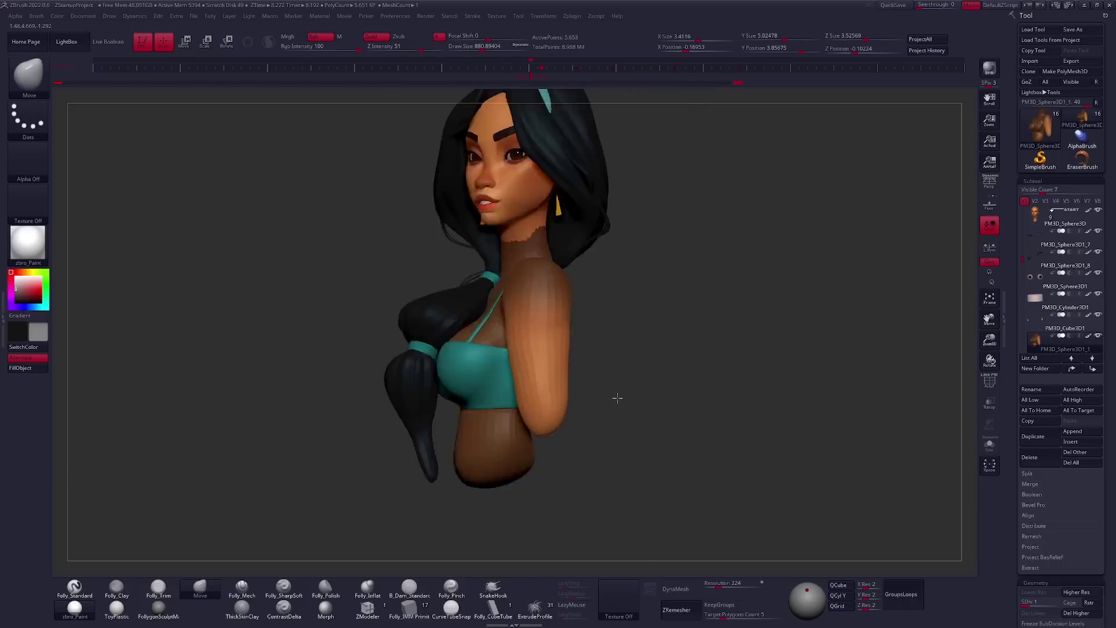
mouse_move(468, 439)
mouse_down()
mouse_move(544, 358)
mouse_move(598, 367)
mouse_up()
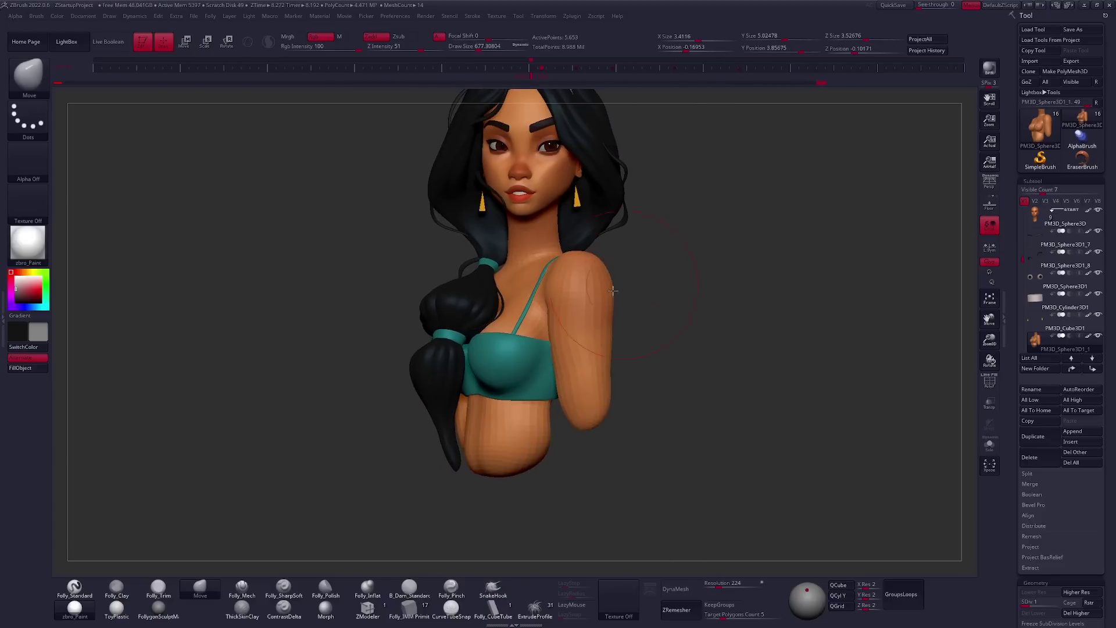
mouse_move(597, 401)
mouse_down()
mouse_move(632, 310)
mouse_move(629, 341)
mouse_move(667, 361)
mouse_up()
key(d)
key(d)
key(d)
key(f)
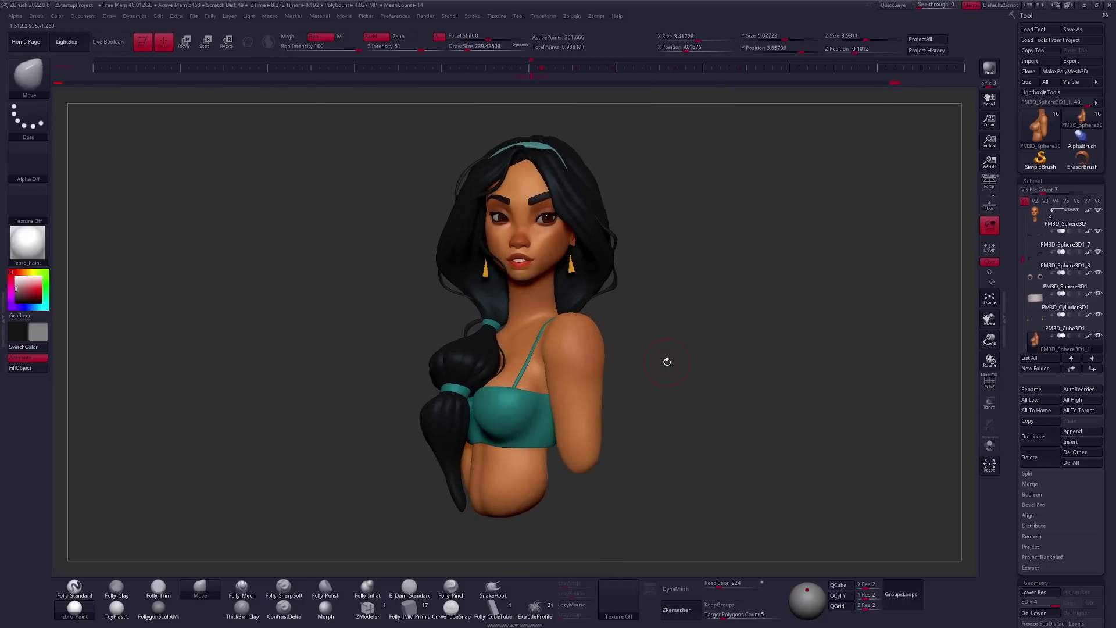